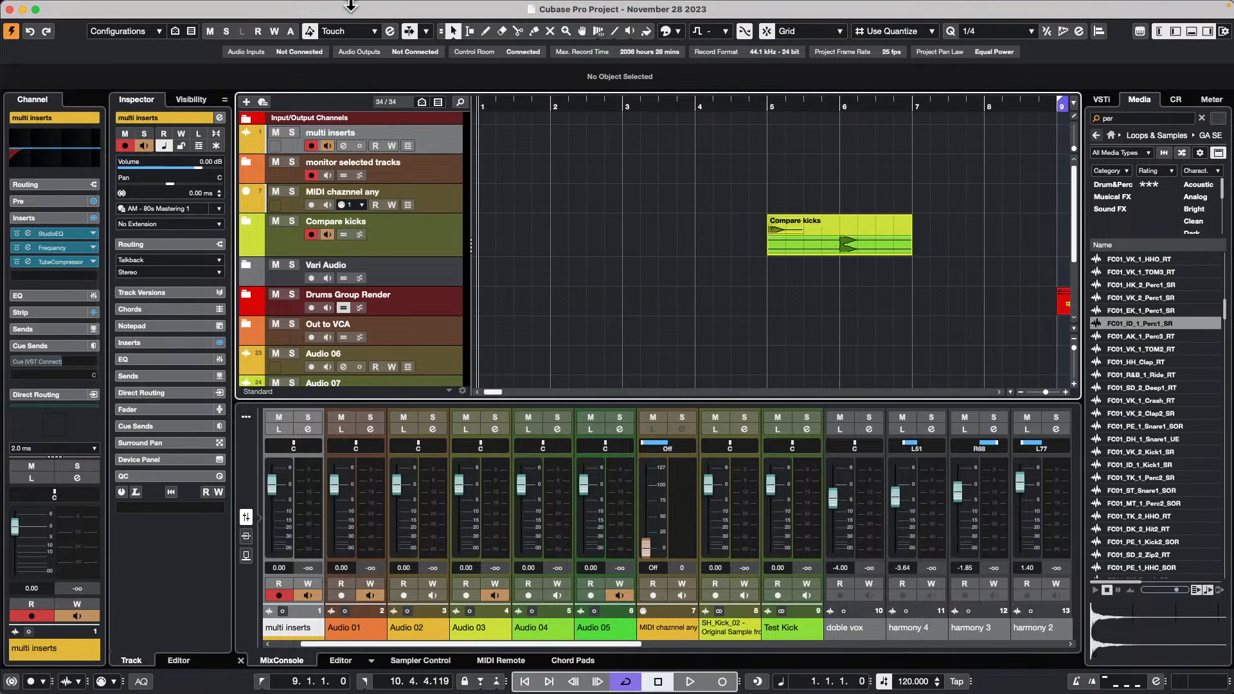
# - Open Studio Setup and display the settings of the legacy Generic Remote device
pyautogui.click(254, 8)
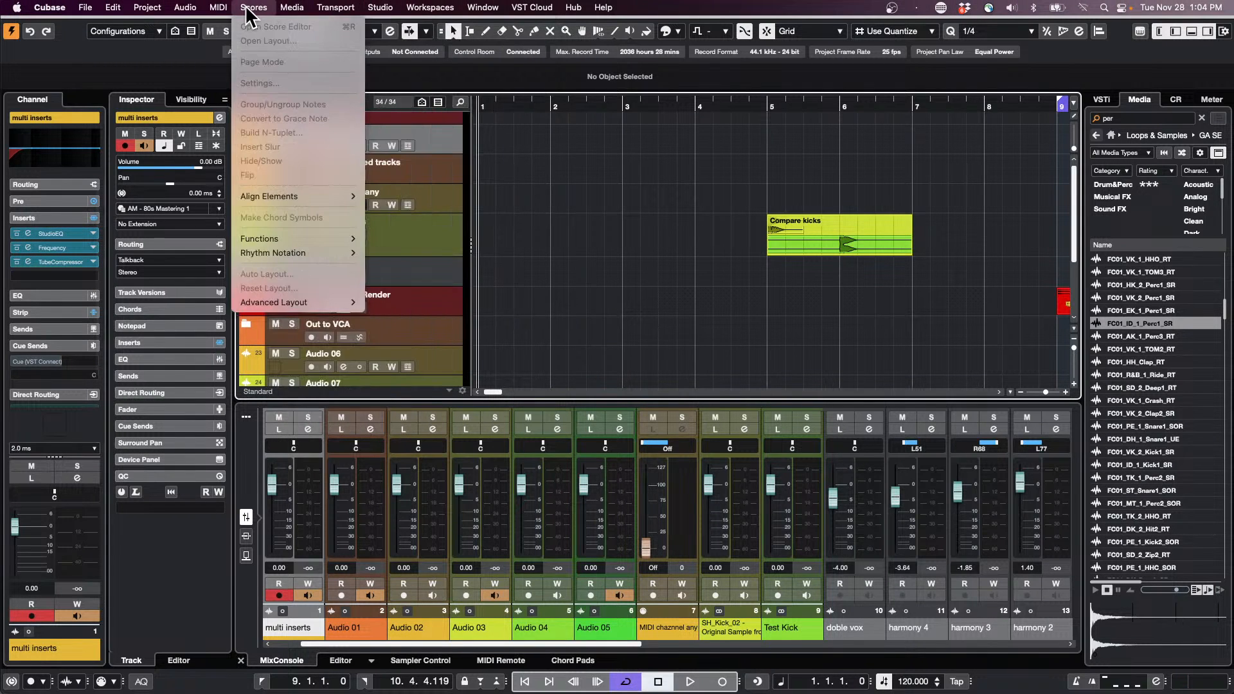
pyautogui.moveTo(291, 8)
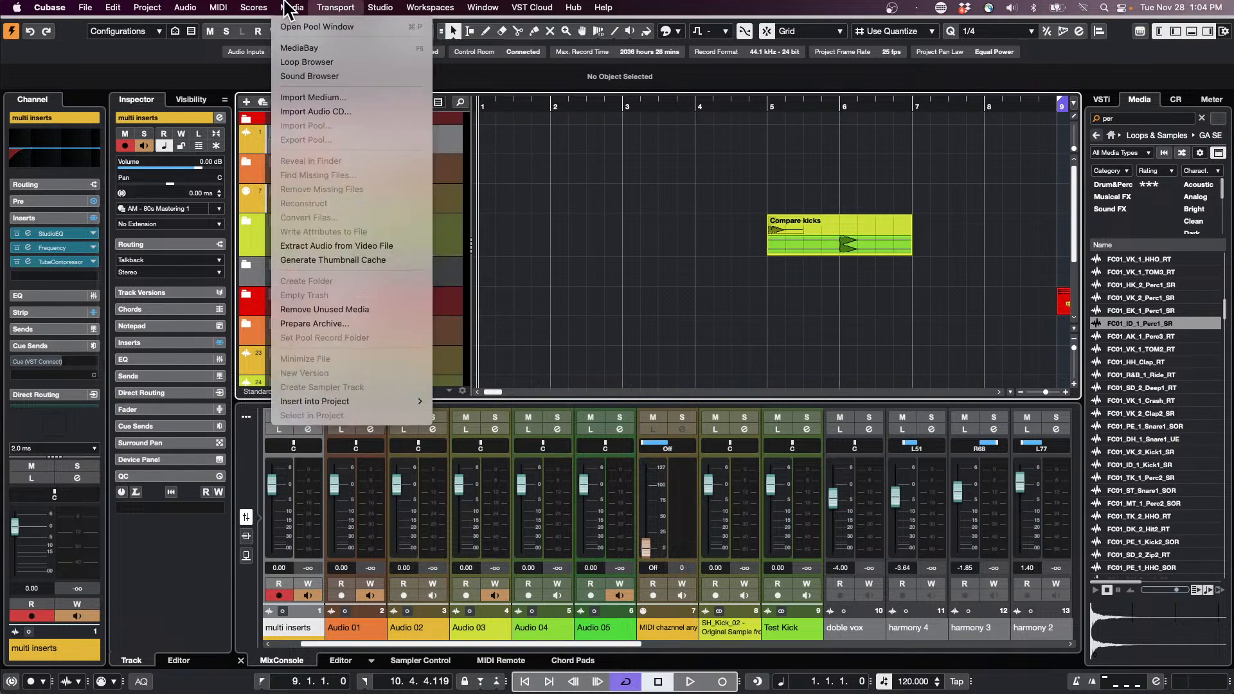
pyautogui.moveTo(460, 11)
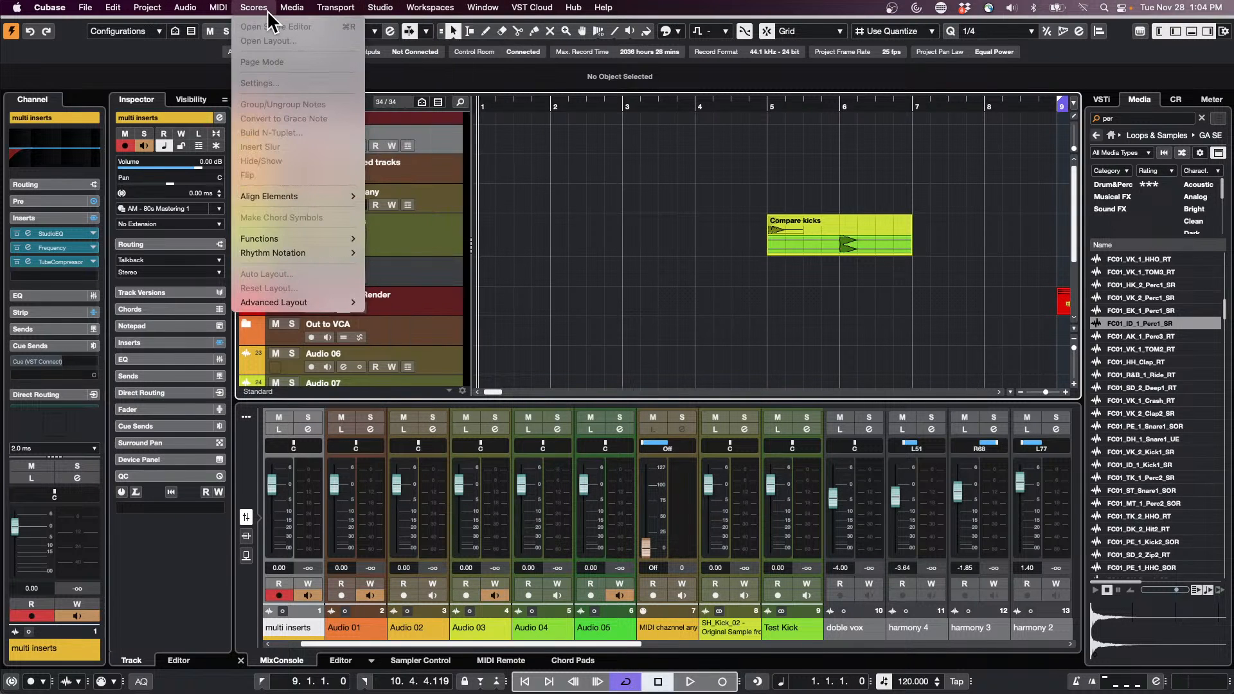
pyautogui.moveTo(380, 10)
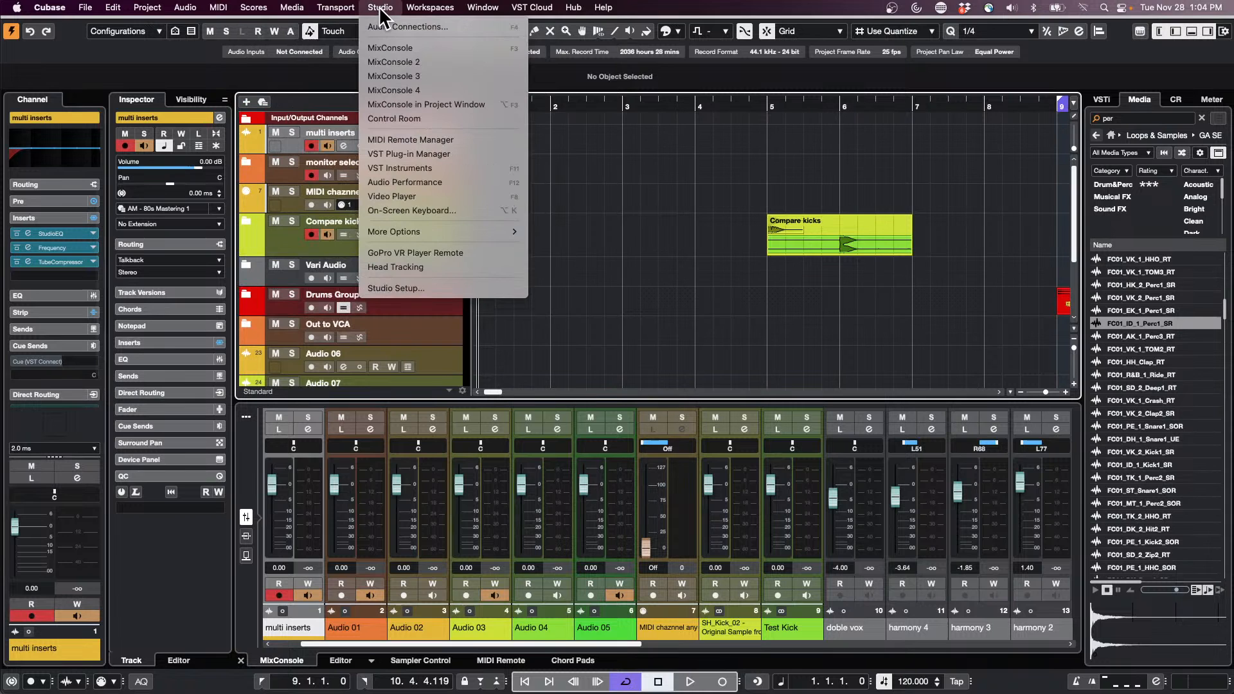
pyautogui.click(432, 291)
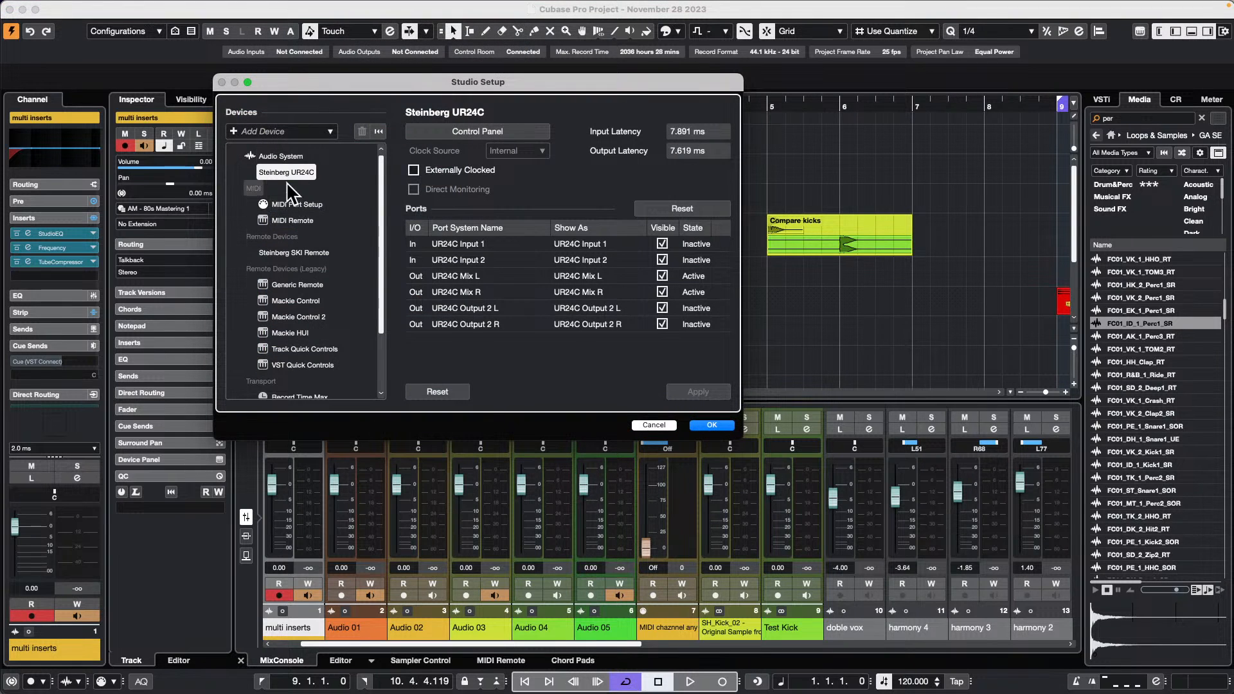
pyautogui.click(235, 131)
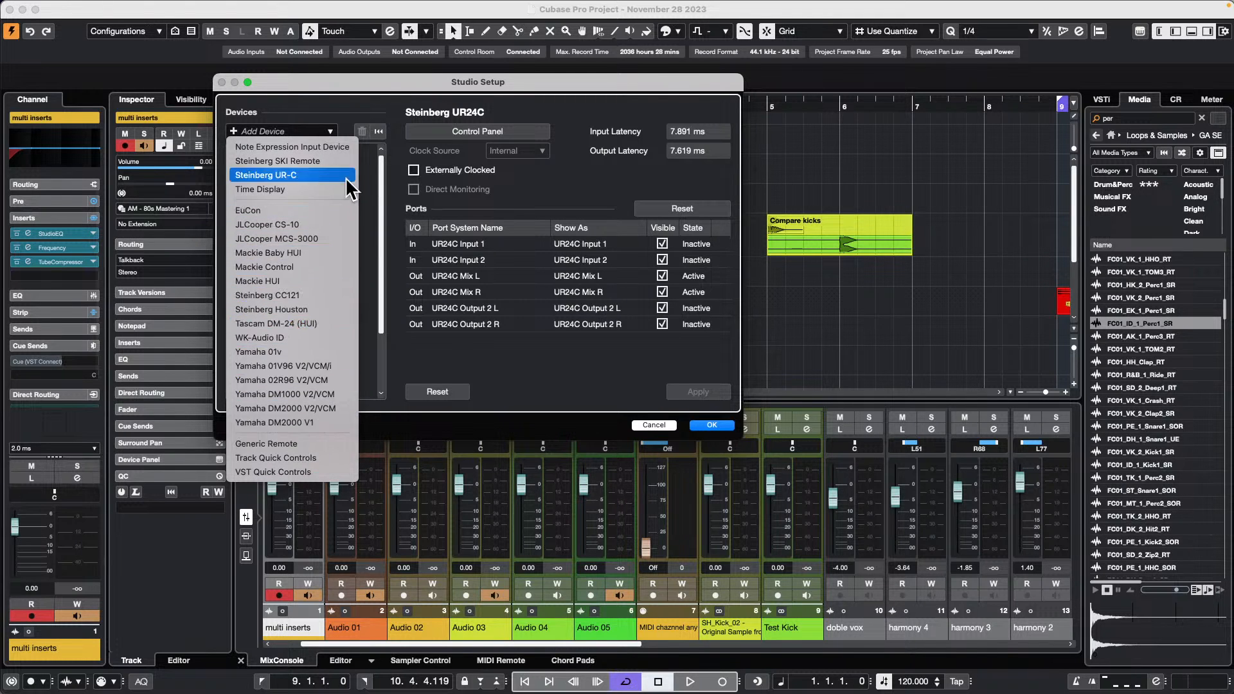
pyautogui.click(315, 267)
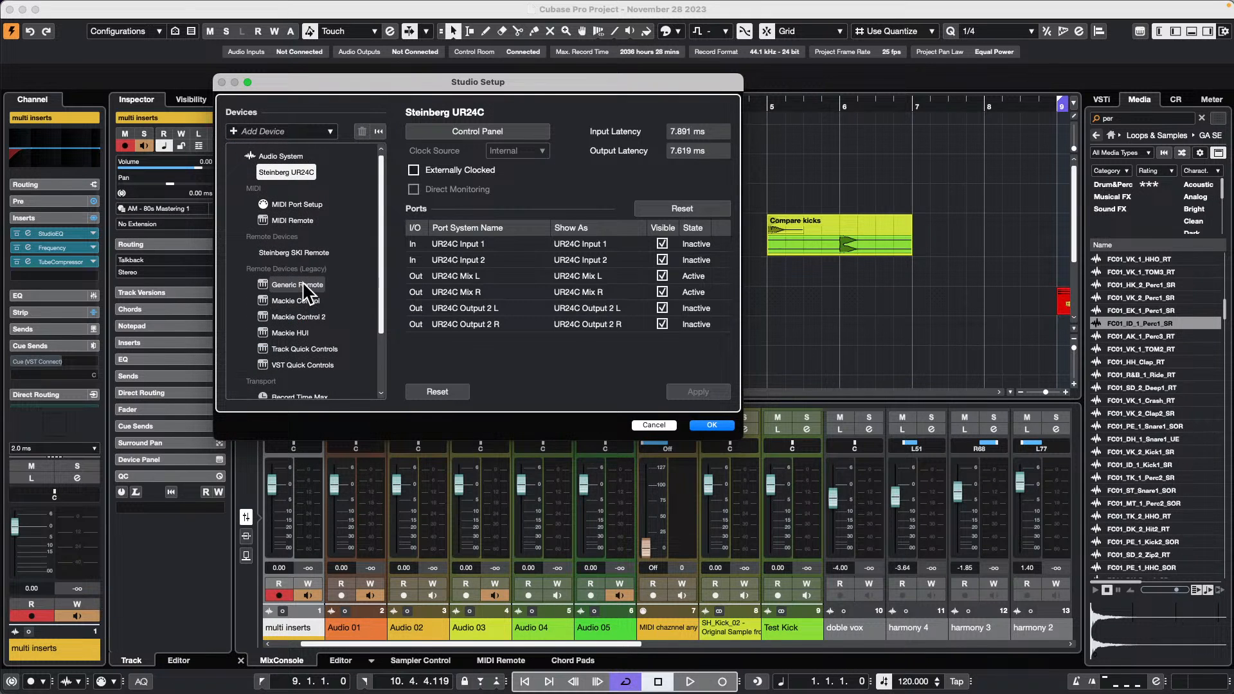
pyautogui.click(302, 285)
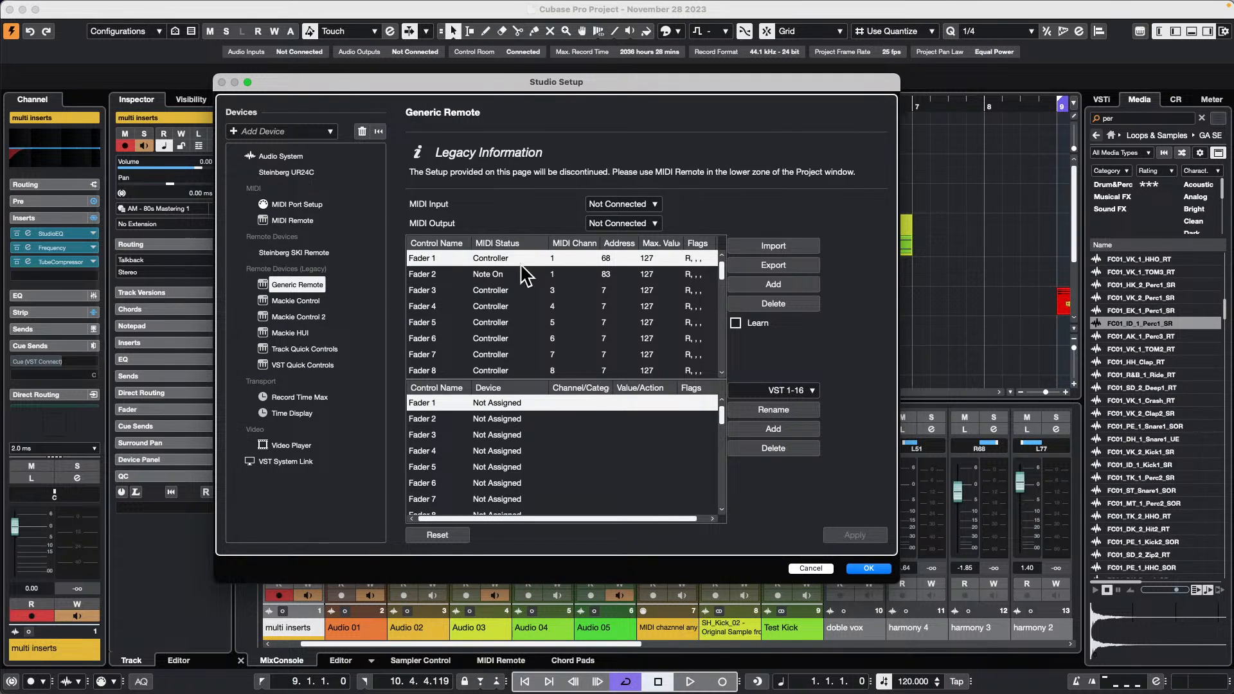
# - Assign Fader 1 of the Generic Remote to the Mixer device and the Selected channel
pyautogui.click(524, 399)
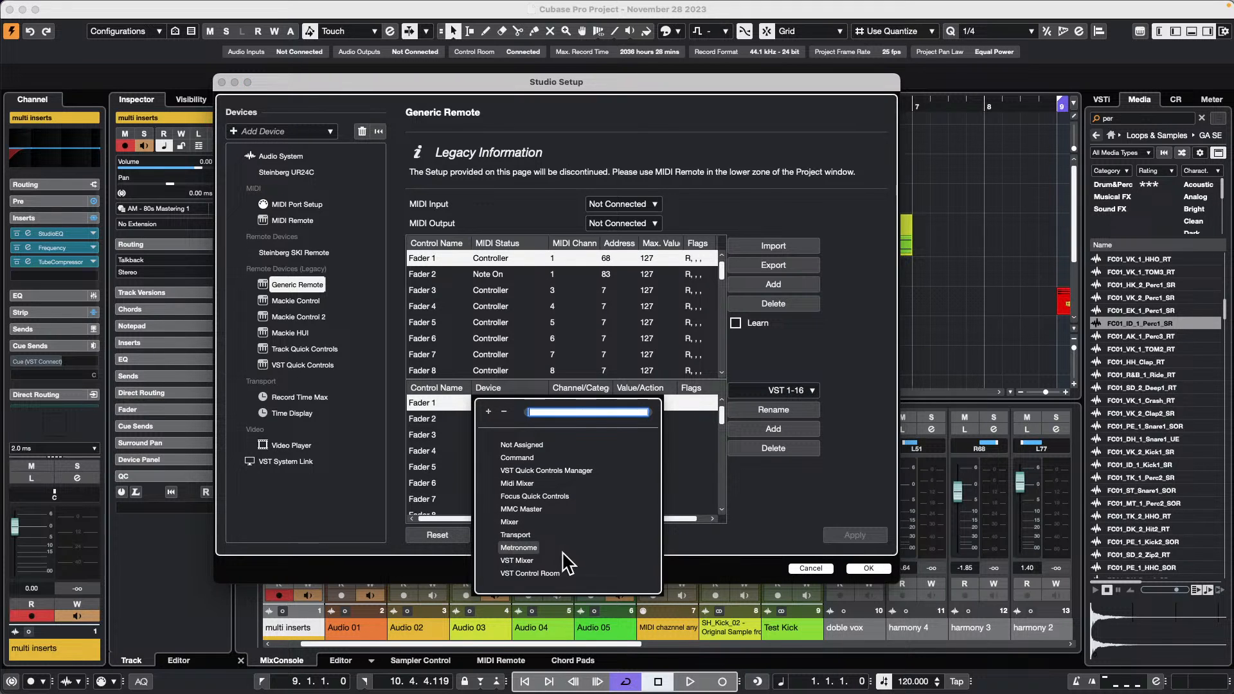
pyautogui.click(511, 521)
pyautogui.click(574, 404)
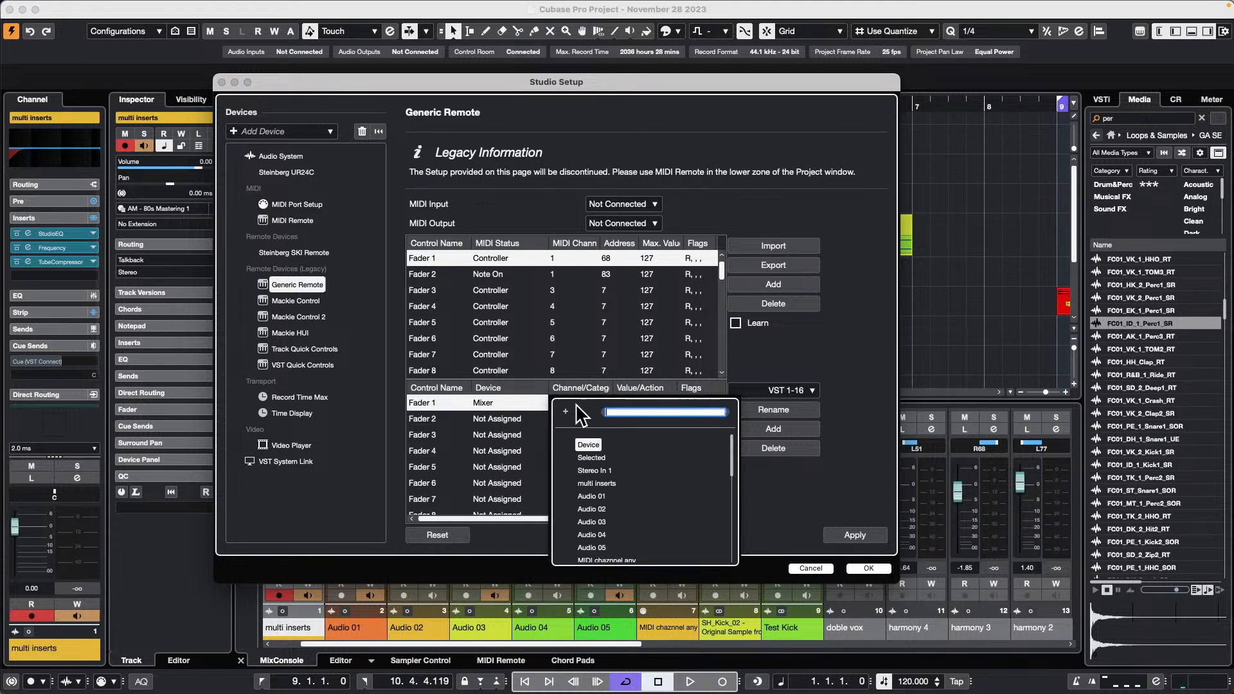
pyautogui.click(592, 458)
# - Set Fader 1's action to Edit for Ins. 1 StudioEQ and accept the Studio Setup
pyautogui.click(630, 403)
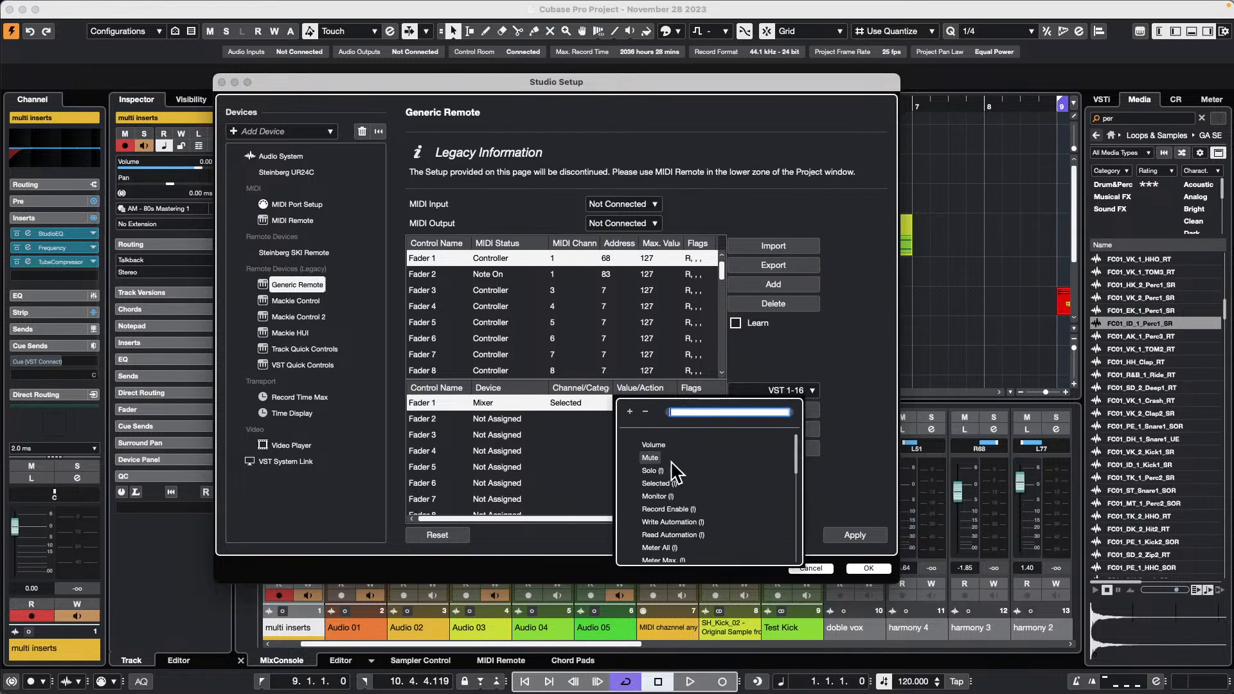
pyautogui.scroll(-5, 711, 508)
pyautogui.scroll(1, 710, 512)
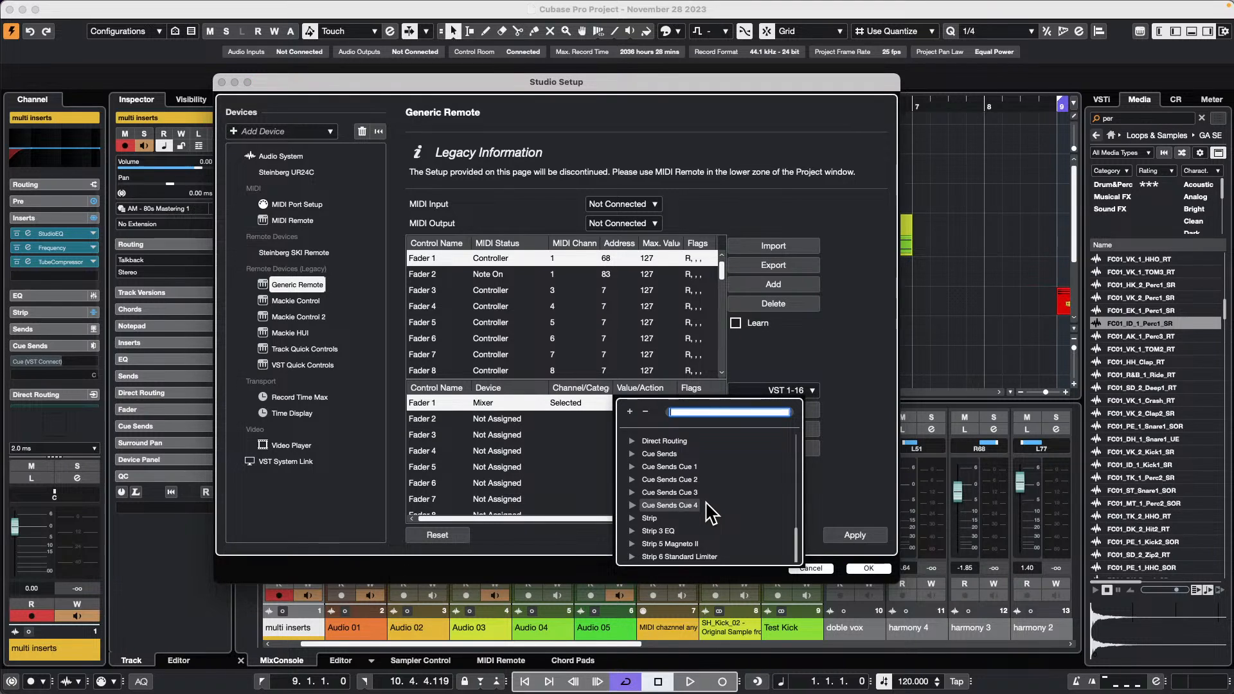
pyautogui.scroll(4, 712, 512)
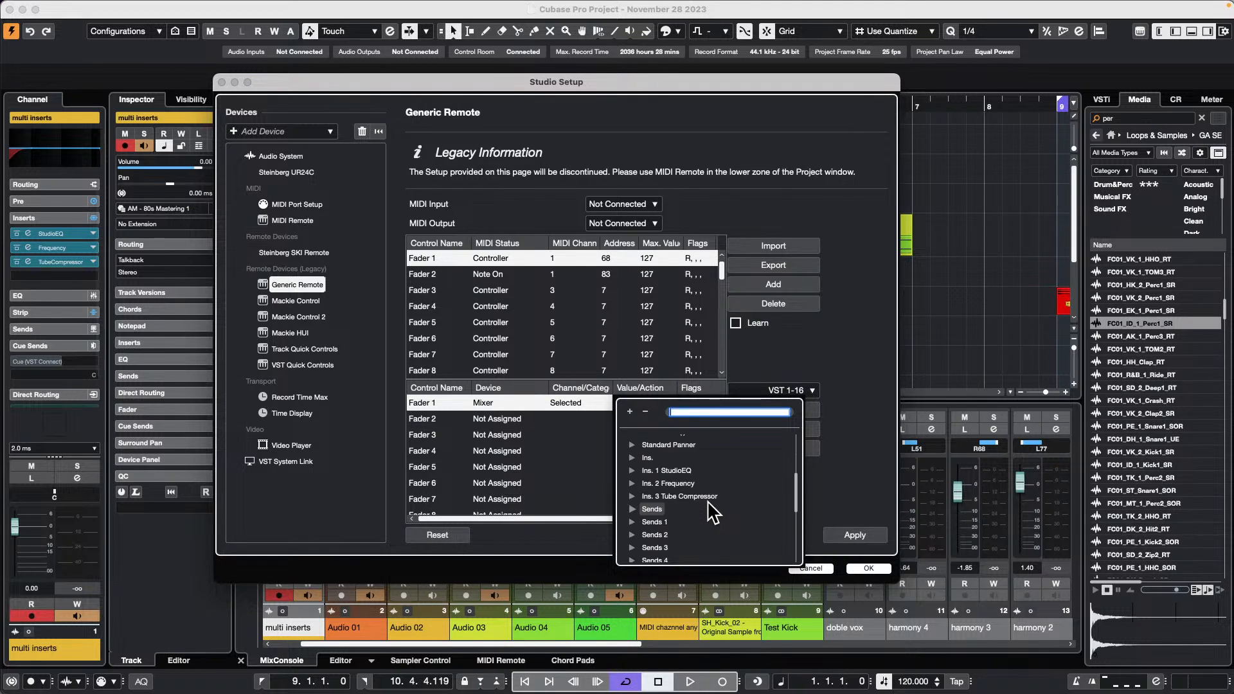
pyautogui.click(632, 470)
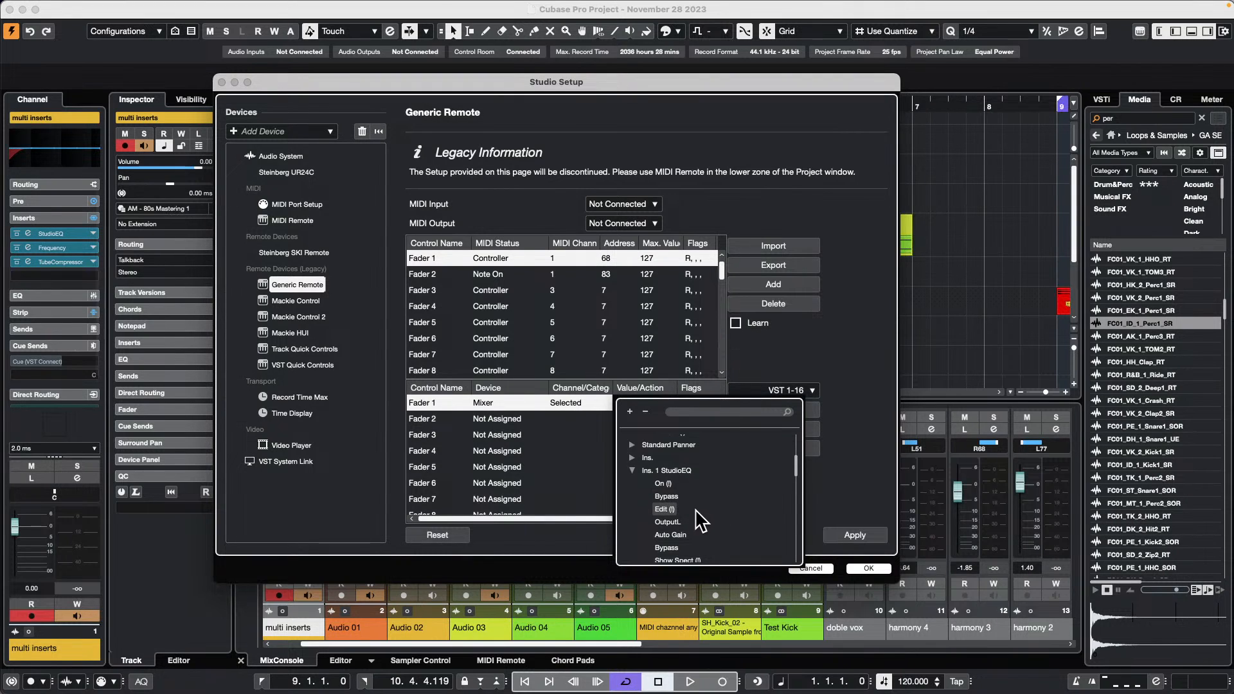
pyautogui.click(662, 509)
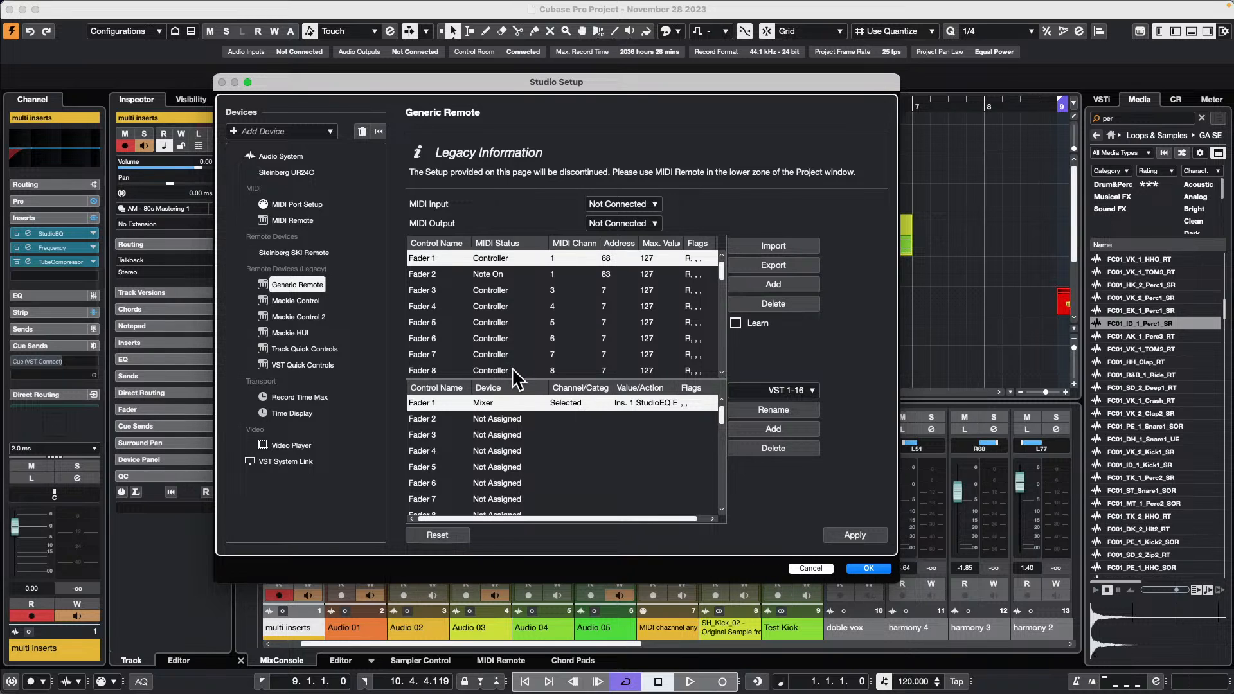
pyautogui.click(868, 567)
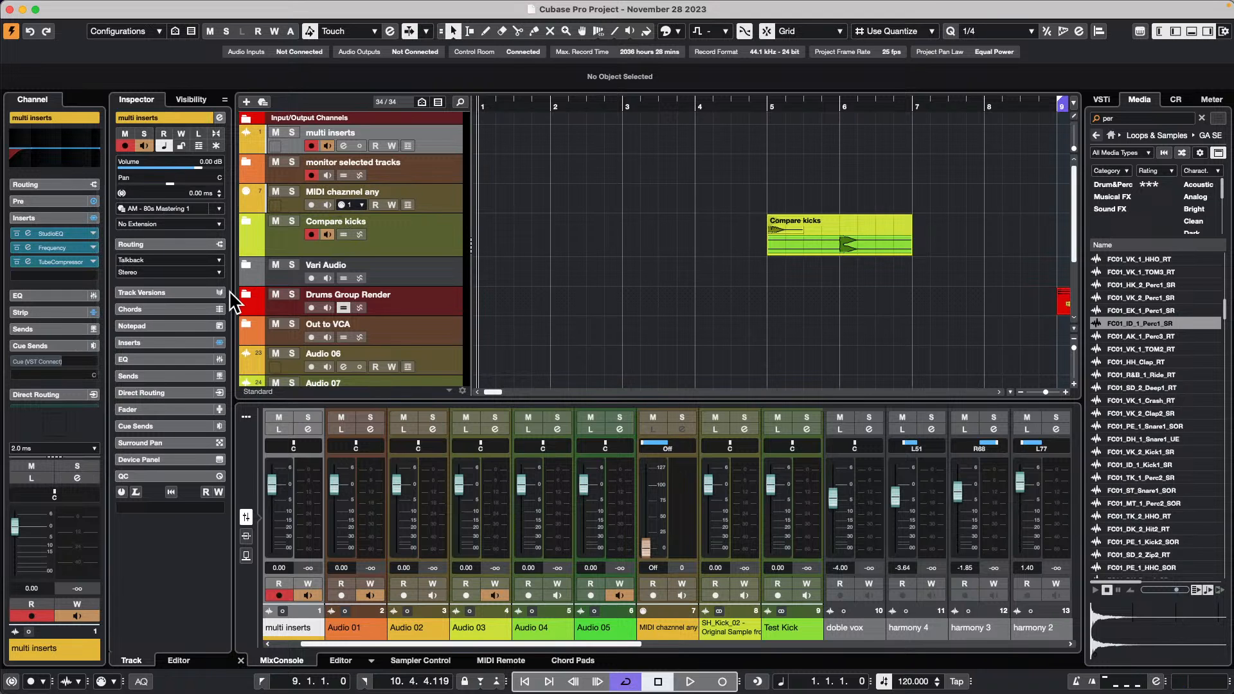
# - Open and close all insert plug-in windows of the multi inserts track together, repeating the toggle several times
pyautogui.click(220, 118)
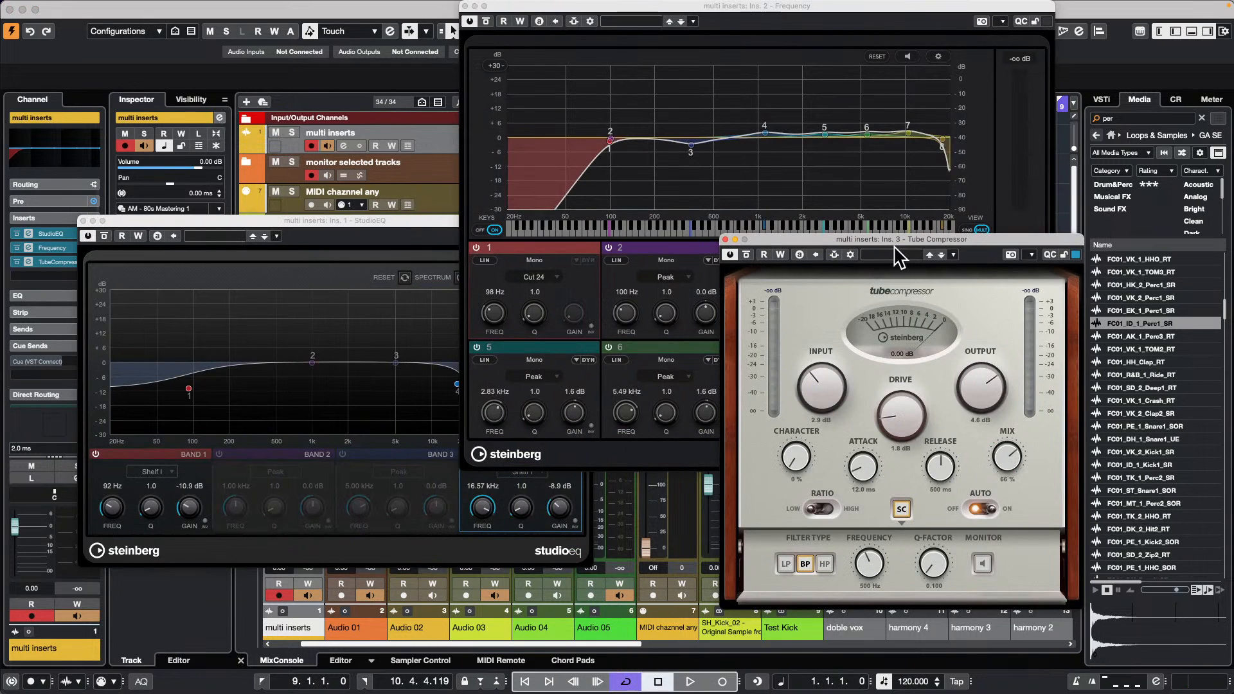
pyautogui.keyDown('alt'); pyautogui.click(219, 119); pyautogui.keyUp('alt')
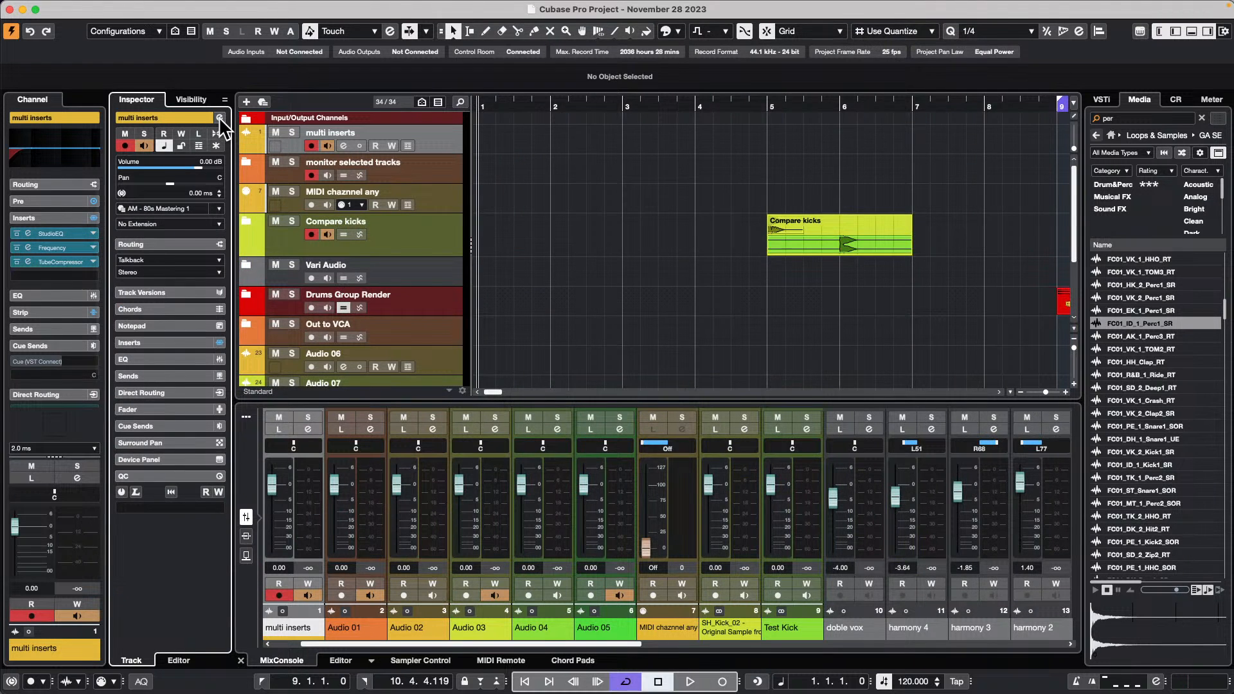
pyautogui.keyDown('alt'); pyautogui.click(219, 118); pyautogui.keyUp('alt')
pyautogui.keyDown('alt'); pyautogui.click(220, 118); pyautogui.keyUp('alt')
pyautogui.keyDown('alt'); pyautogui.click(219, 119); pyautogui.keyUp('alt')
pyautogui.keyDown('alt'); pyautogui.click(220, 118); pyautogui.keyUp('alt')
# - Add an instrument track without a VST instrument below multi inserts and lower its volume fader to -1.88
pyautogui.rightClick(431, 137)
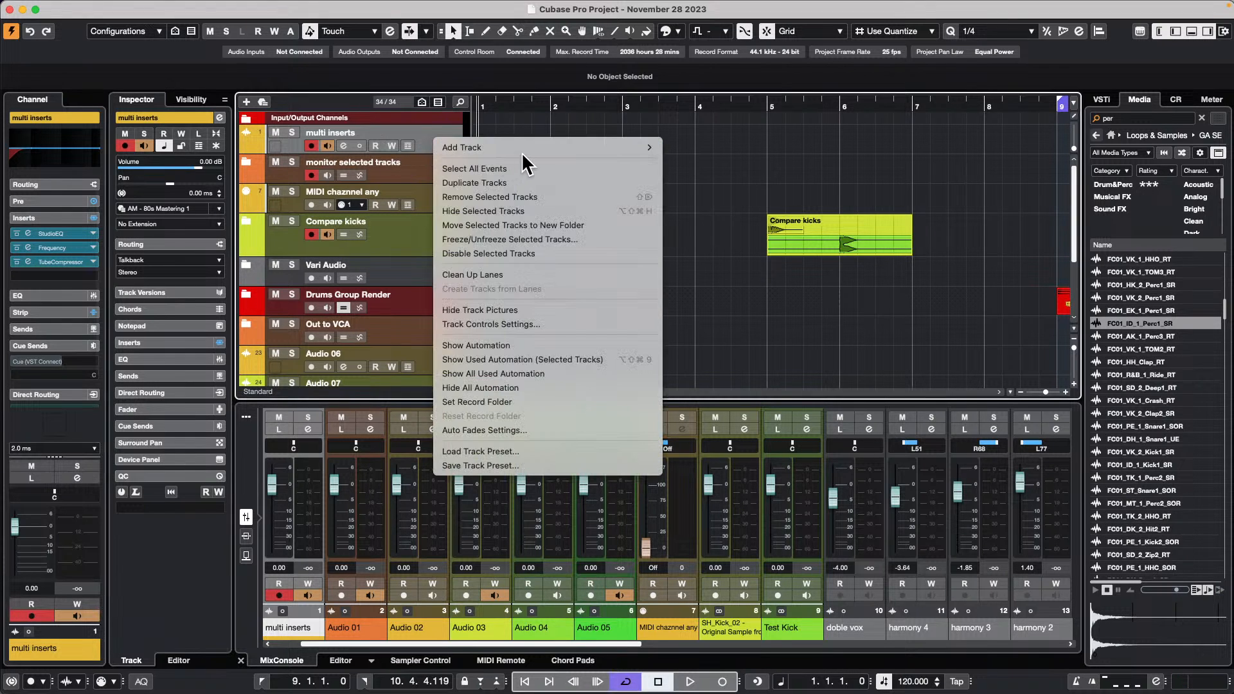
pyautogui.moveTo(522, 151)
pyautogui.click(774, 168)
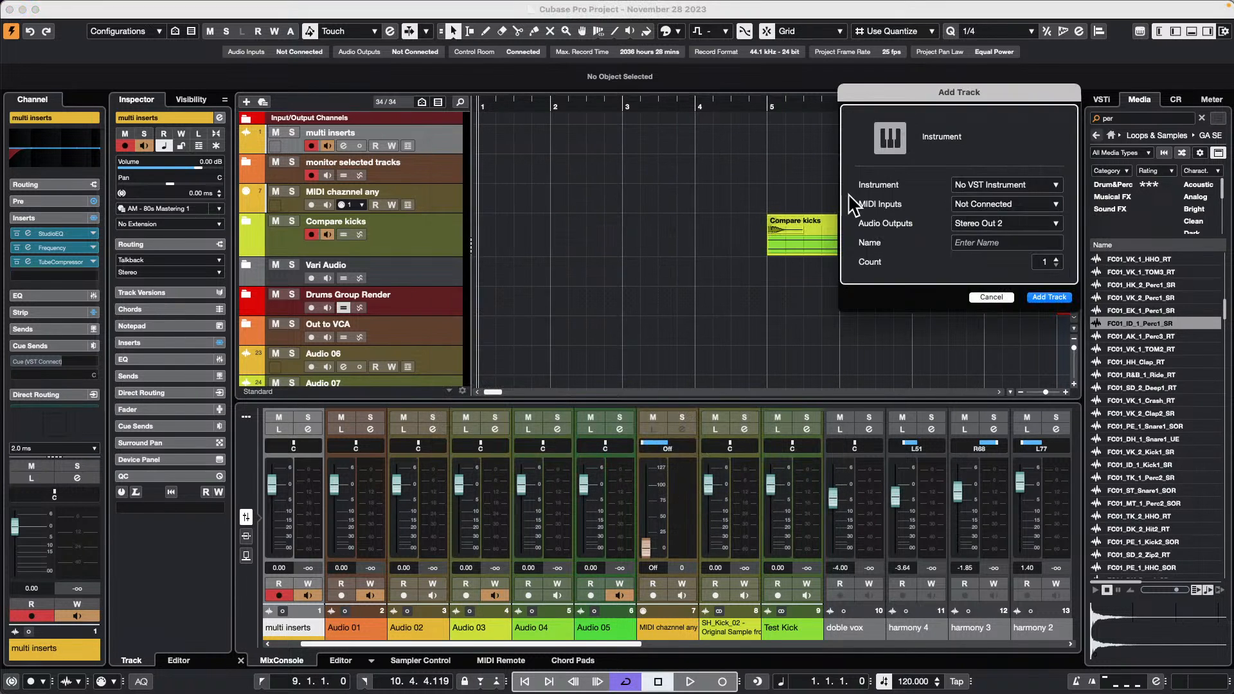
pyautogui.click(1055, 297)
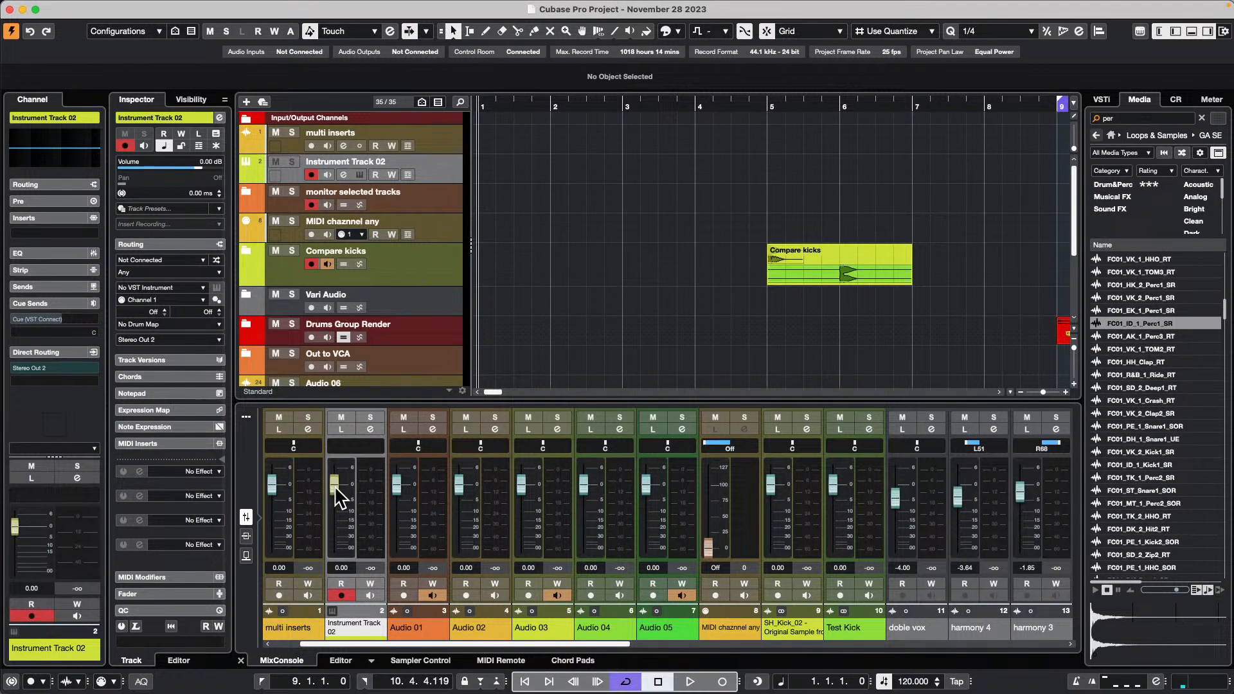
pyautogui.moveTo(334, 485)
pyautogui.mouseDown()
pyautogui.moveTo(339, 518)
pyautogui.moveTo(339, 481)
pyautogui.mouseUp()
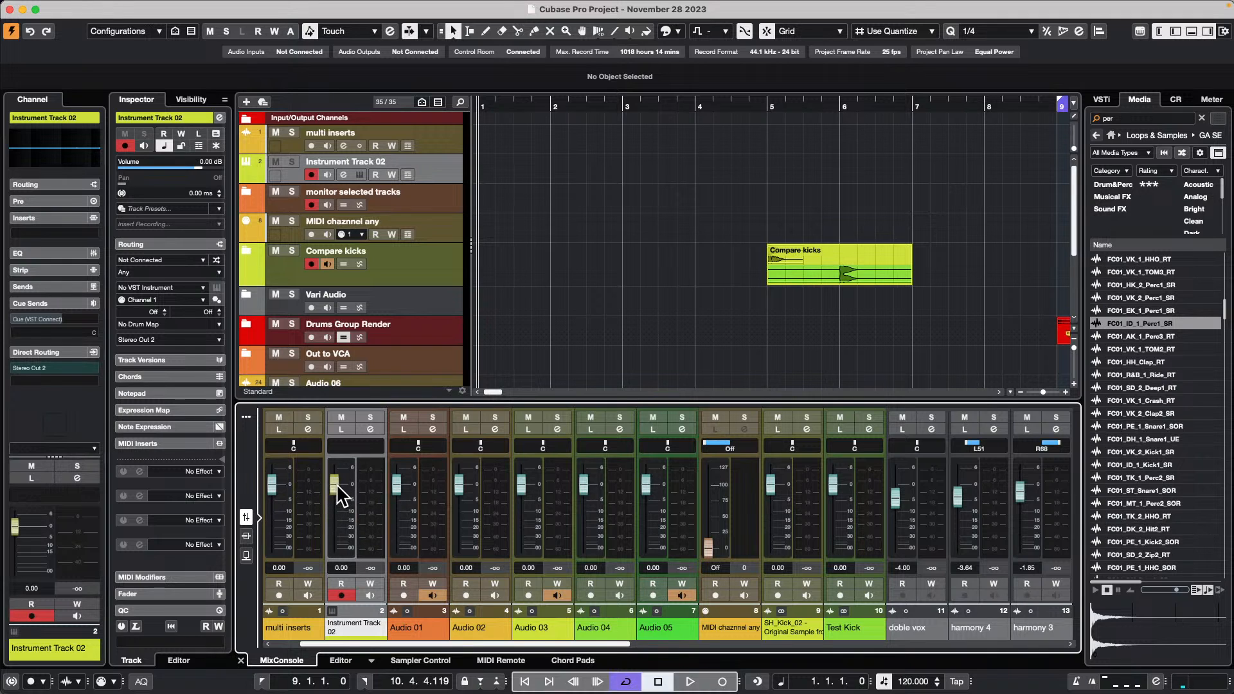
pyautogui.moveTo(337, 483)
pyautogui.mouseDown()
pyautogui.moveTo(322, 558)
pyautogui.moveTo(334, 493)
pyautogui.mouseUp()
# - Add one MIDI track on Channel 1 with its MIDI input and output not connected
pyautogui.rightClick(439, 166)
pyautogui.moveTo(506, 172)
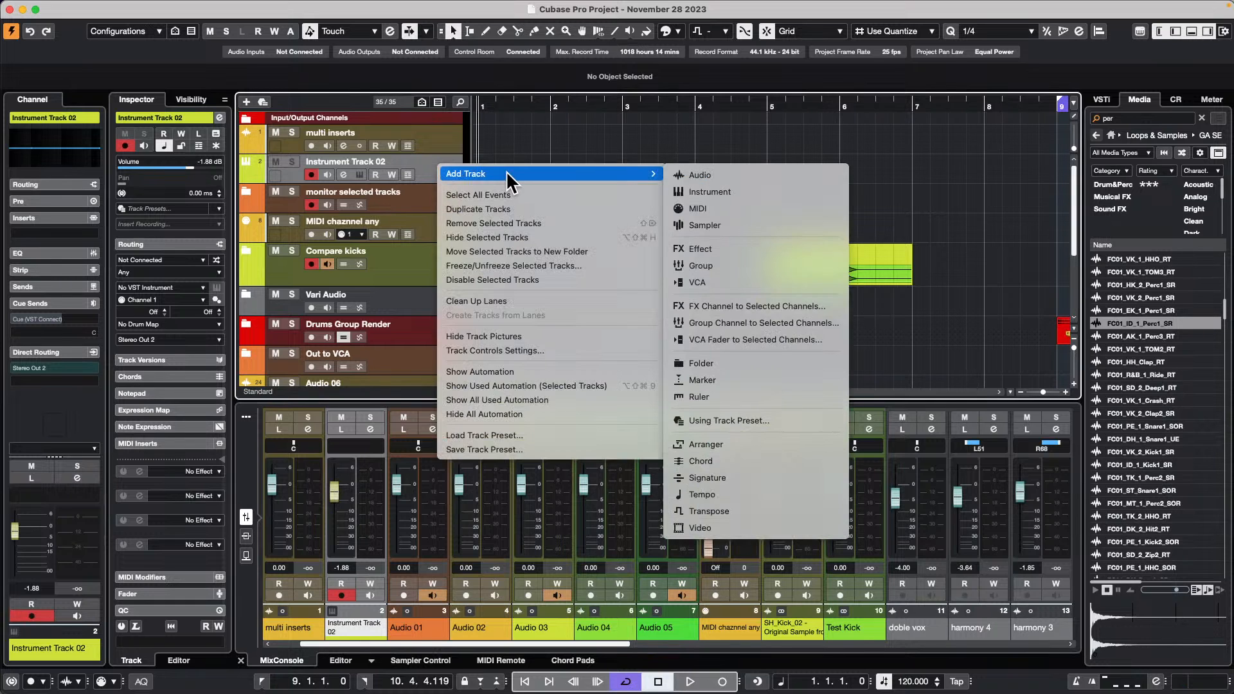
pyautogui.click(732, 205)
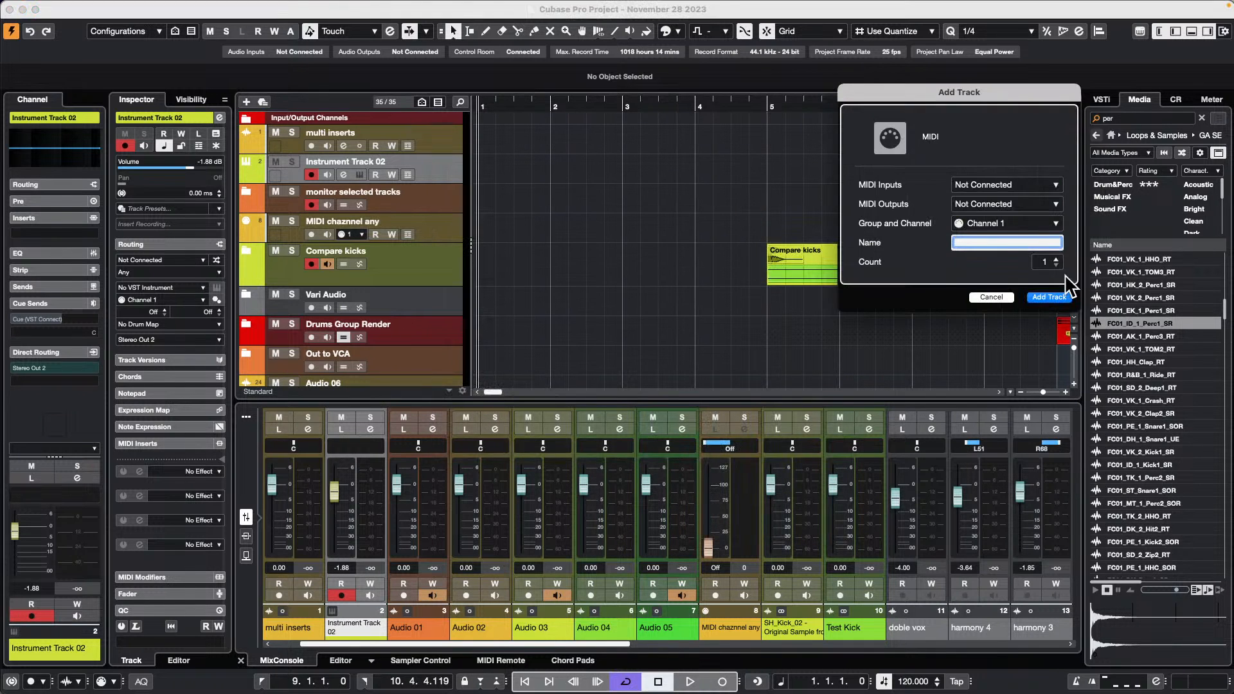
pyautogui.click(1056, 298)
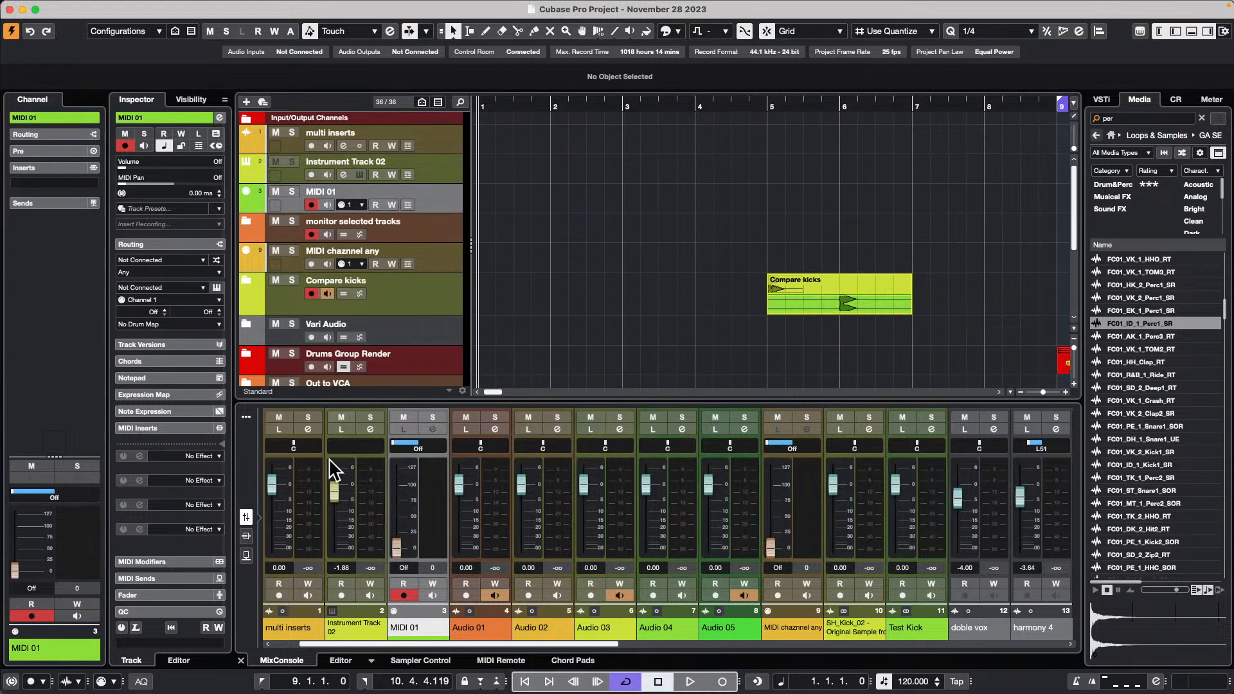
# - Set the new MIDI track's volume to 78 and its pan to -2 in the mixer
pyautogui.moveTo(399, 551); pyautogui.dragTo(395, 515)
pyautogui.moveTo(400, 441); pyautogui.dragTo(393, 442)
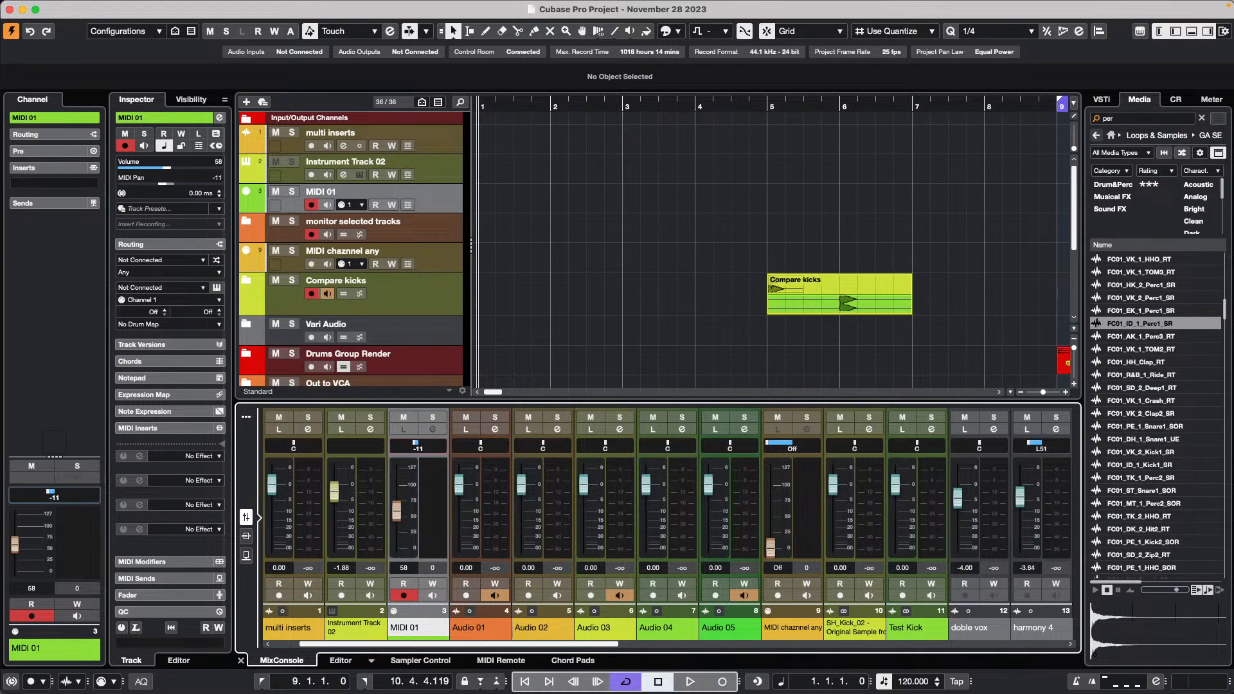
pyautogui.moveTo(398, 514)
pyautogui.mouseDown()
pyautogui.moveTo(396, 545)
pyautogui.moveTo(400, 491)
pyautogui.mouseUp()
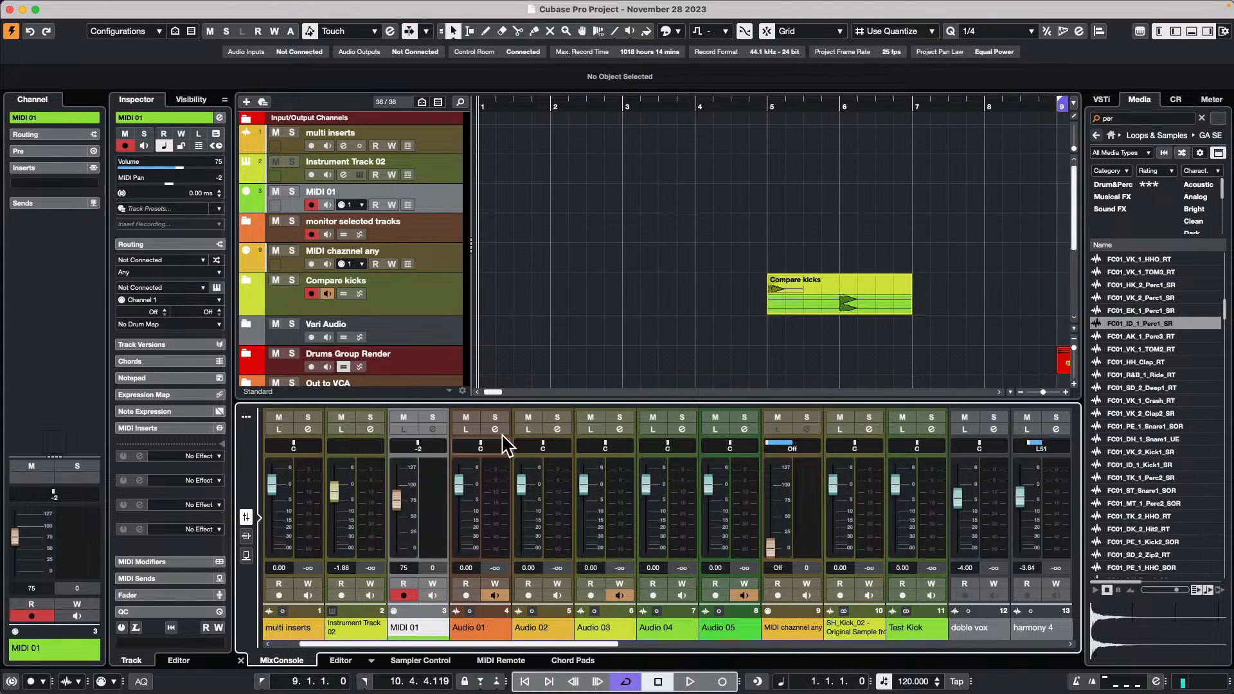
pyautogui.moveTo(394, 492)
pyautogui.mouseDown()
pyautogui.moveTo(400, 562)
pyautogui.moveTo(412, 502)
pyautogui.mouseUp()
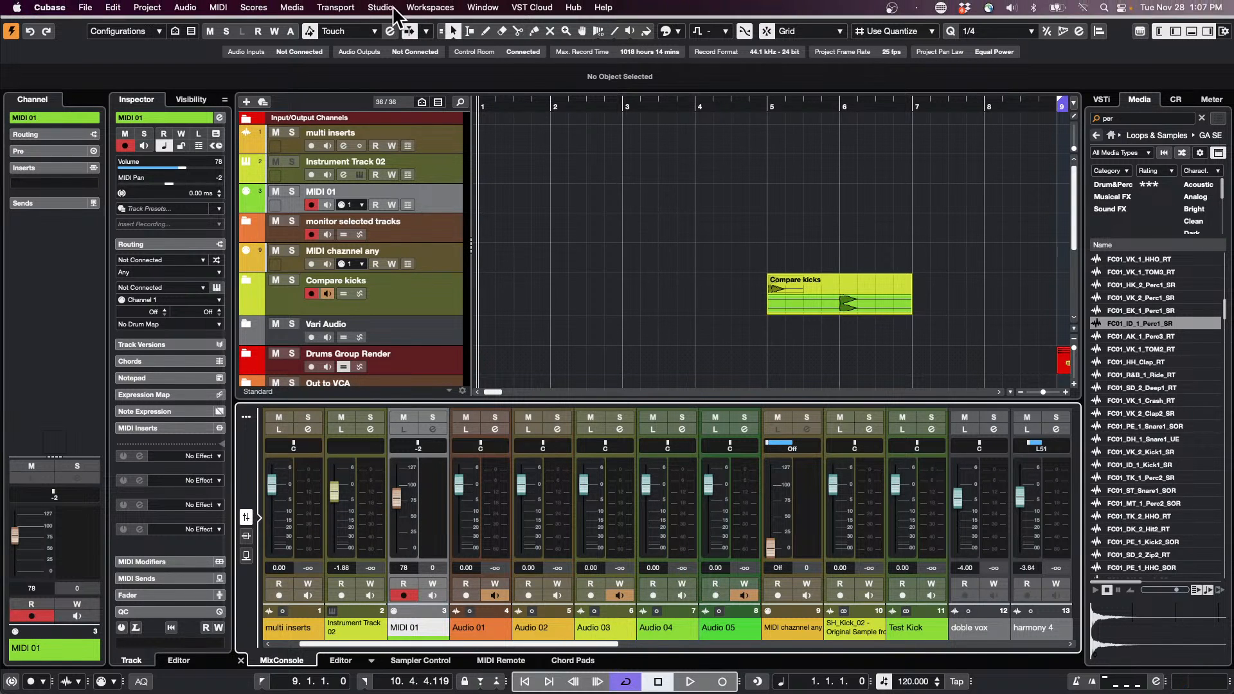
# - Inspect the return buses of the Tyros and TD50Z external instruments in Audio Connections, and close the window
pyautogui.click(384, 7)
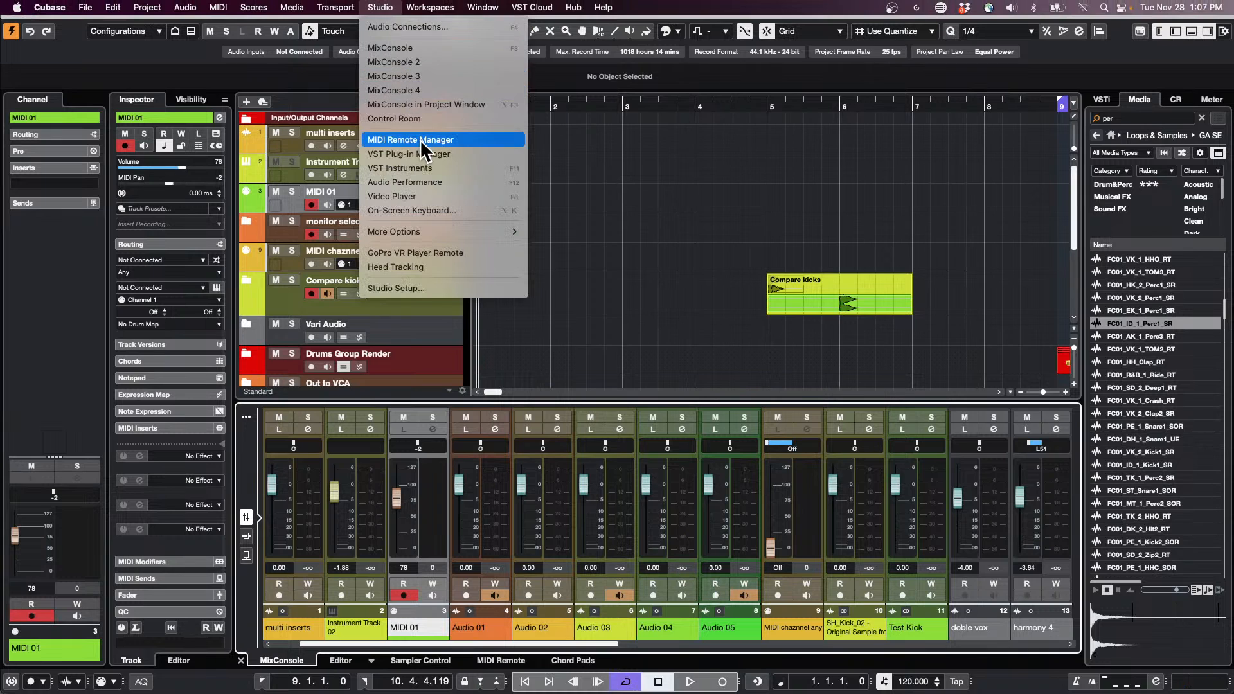
pyautogui.click(422, 23)
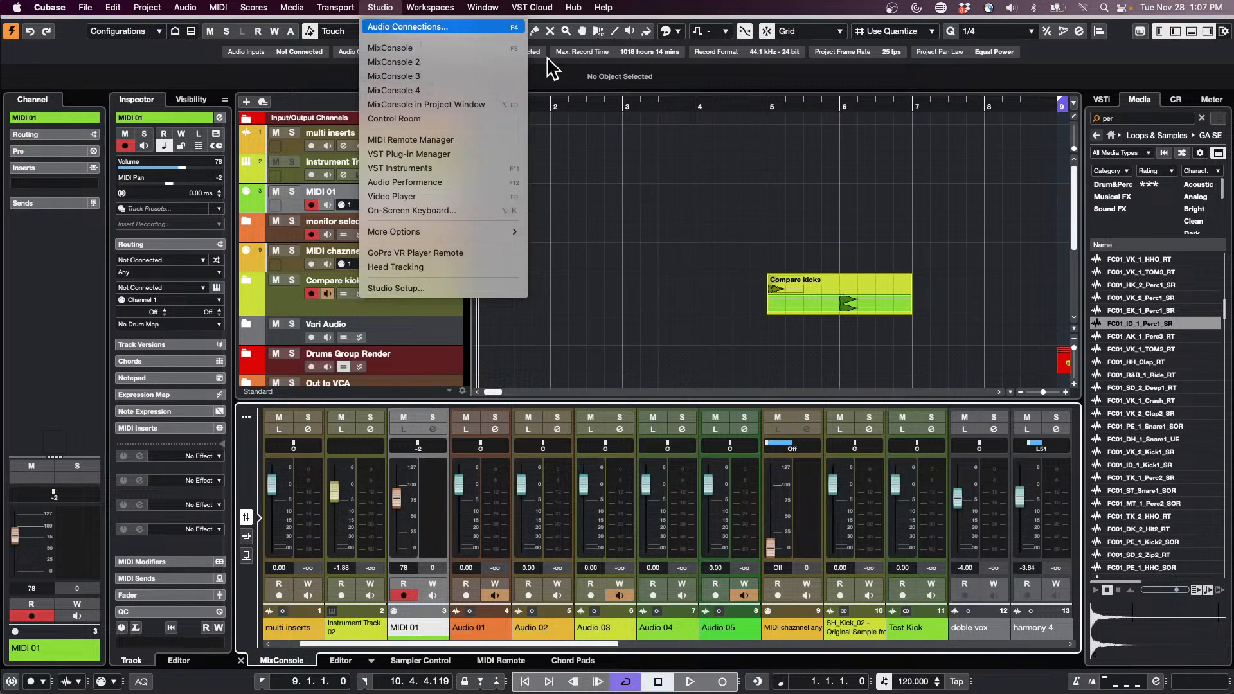
pyautogui.click(654, 84)
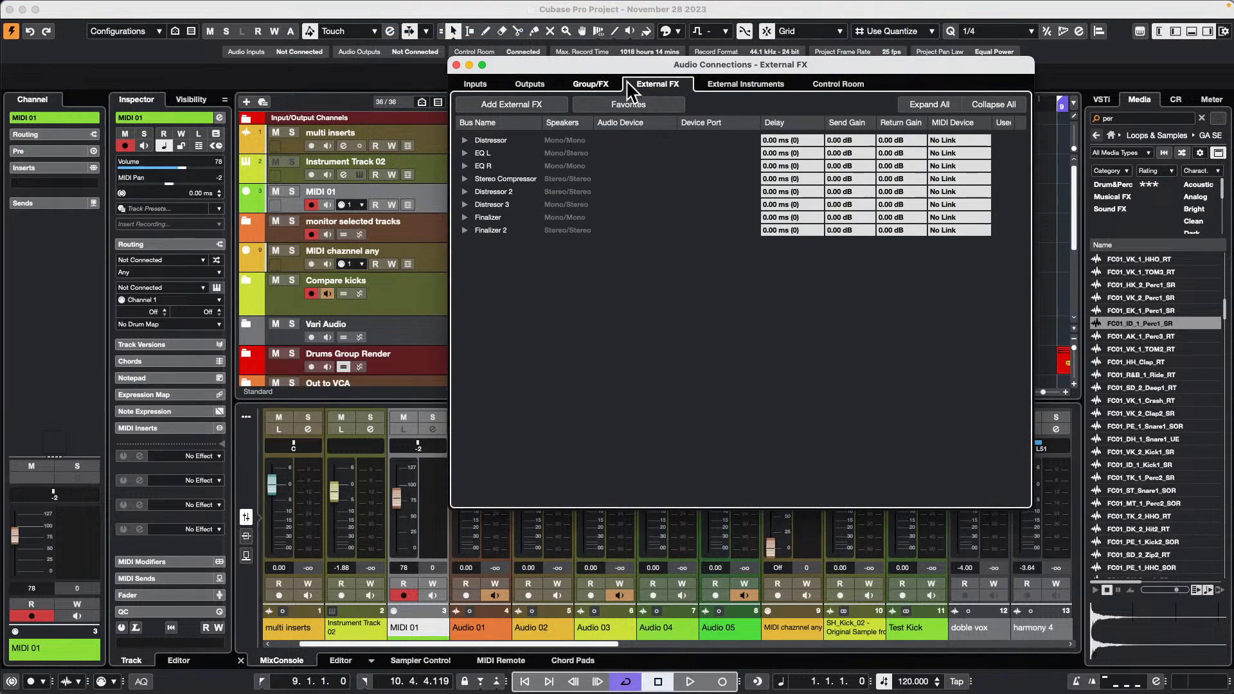
pyautogui.click(732, 84)
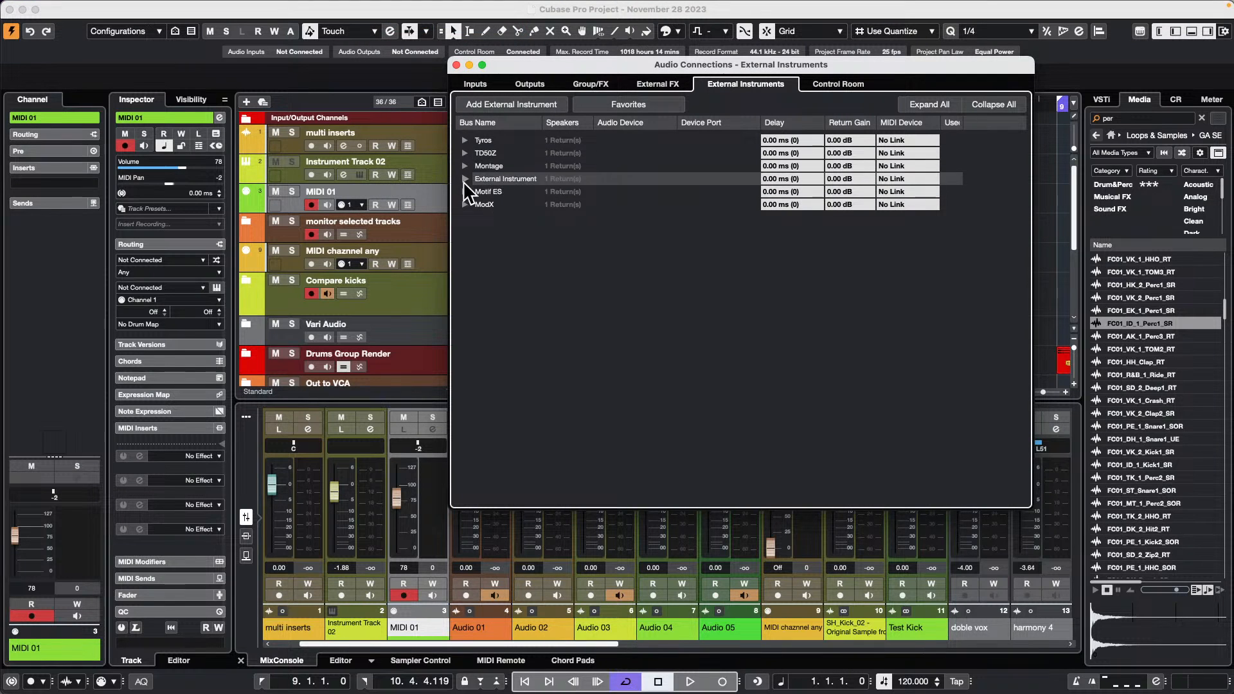
pyautogui.click(465, 140)
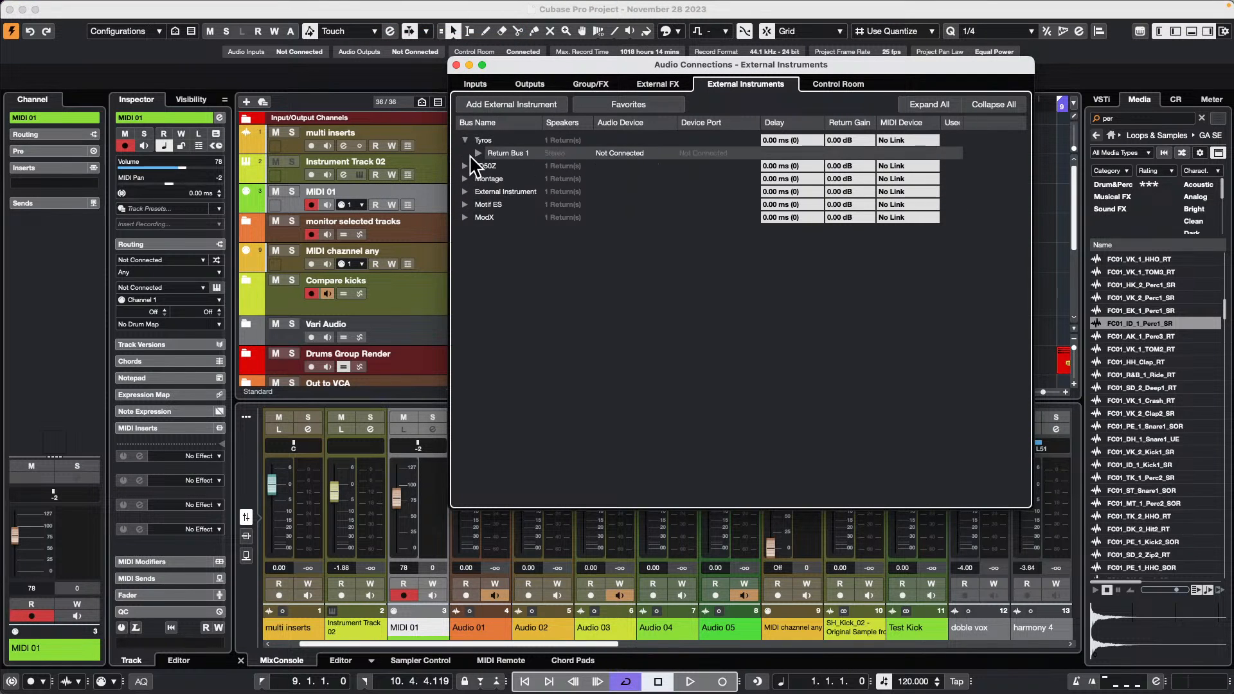
pyautogui.click(465, 166)
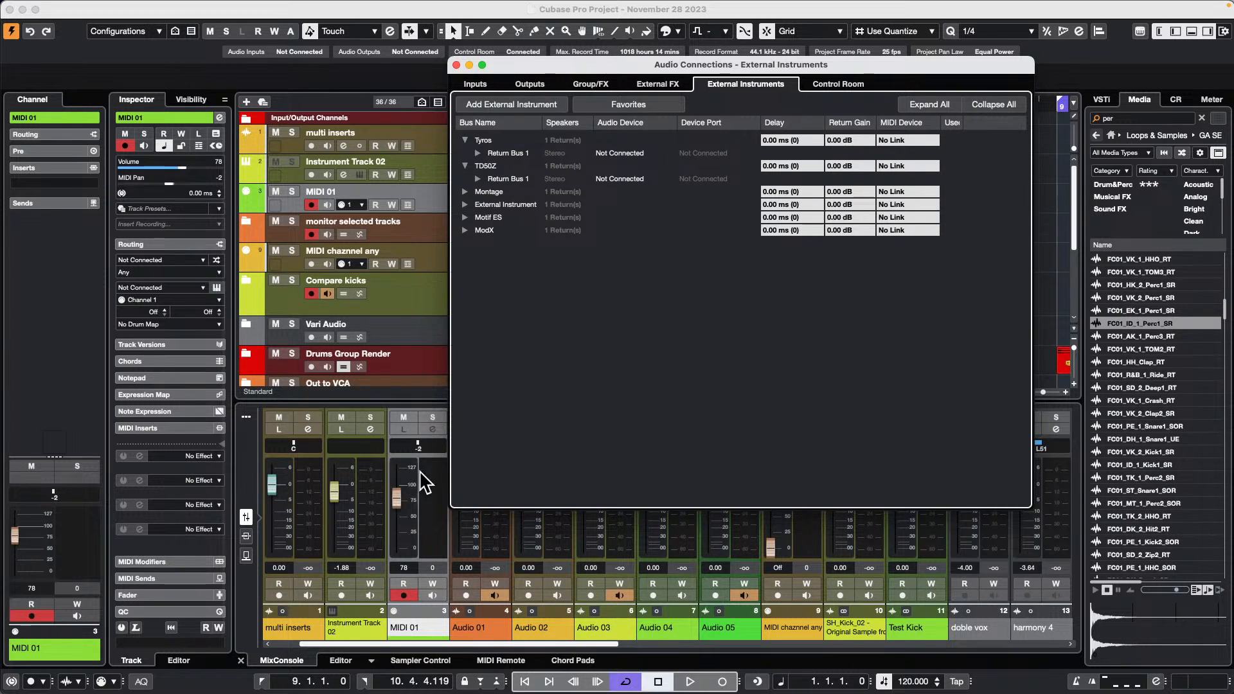
pyautogui.click(456, 65)
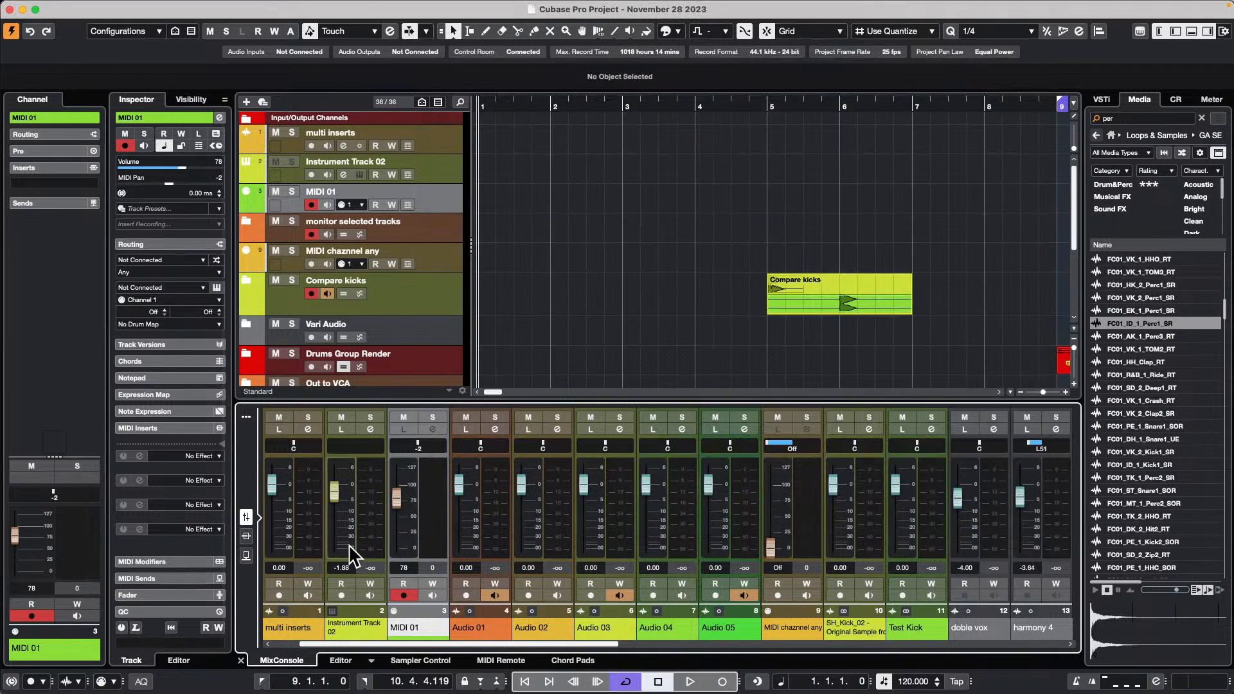
# - Raise Instrument Track 02's fader to -0.26 and MIDI 01's volume to 103 in the mixer
pyautogui.moveTo(335, 493); pyautogui.dragTo(335, 466)
pyautogui.moveTo(331, 543); pyautogui.dragTo(403, 531)
pyautogui.moveTo(404, 495)
pyautogui.mouseDown()
pyautogui.moveTo(402, 534)
pyautogui.moveTo(402, 481)
pyautogui.mouseUp()
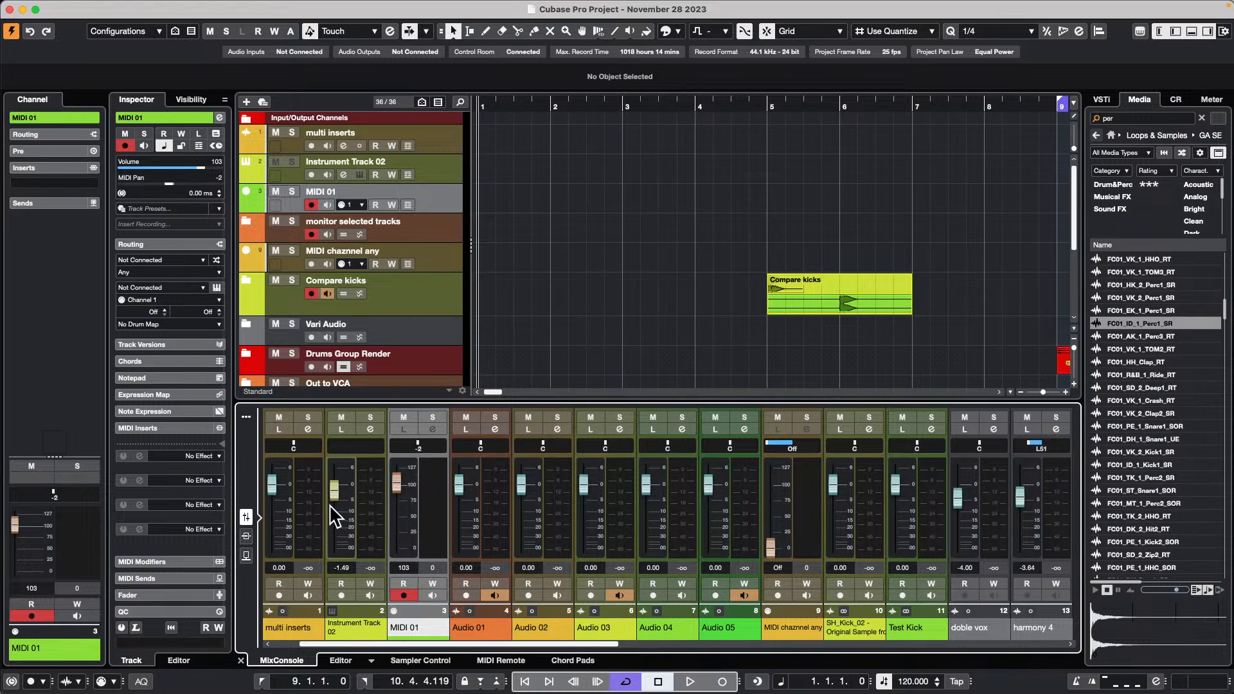
pyautogui.moveTo(331, 491); pyautogui.dragTo(334, 489)
# - Review the external instruments list in Audio Connections again and close the window
pyautogui.moveTo(480, 1)
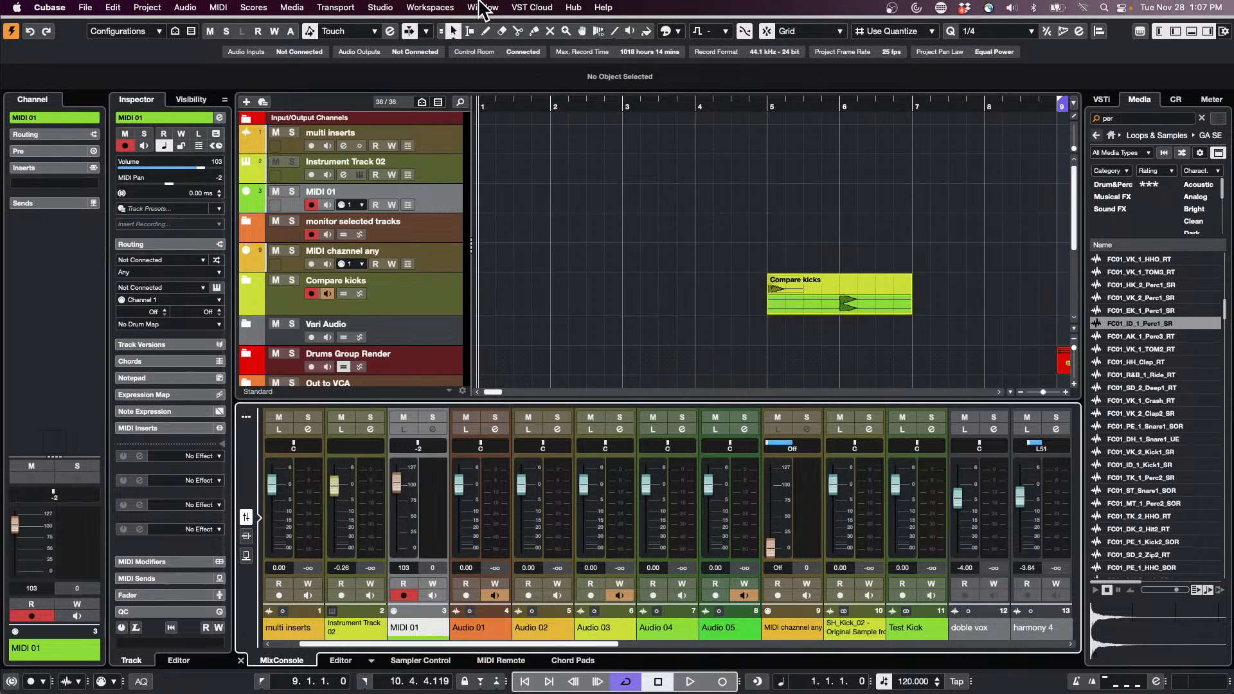
pyautogui.click(336, 7)
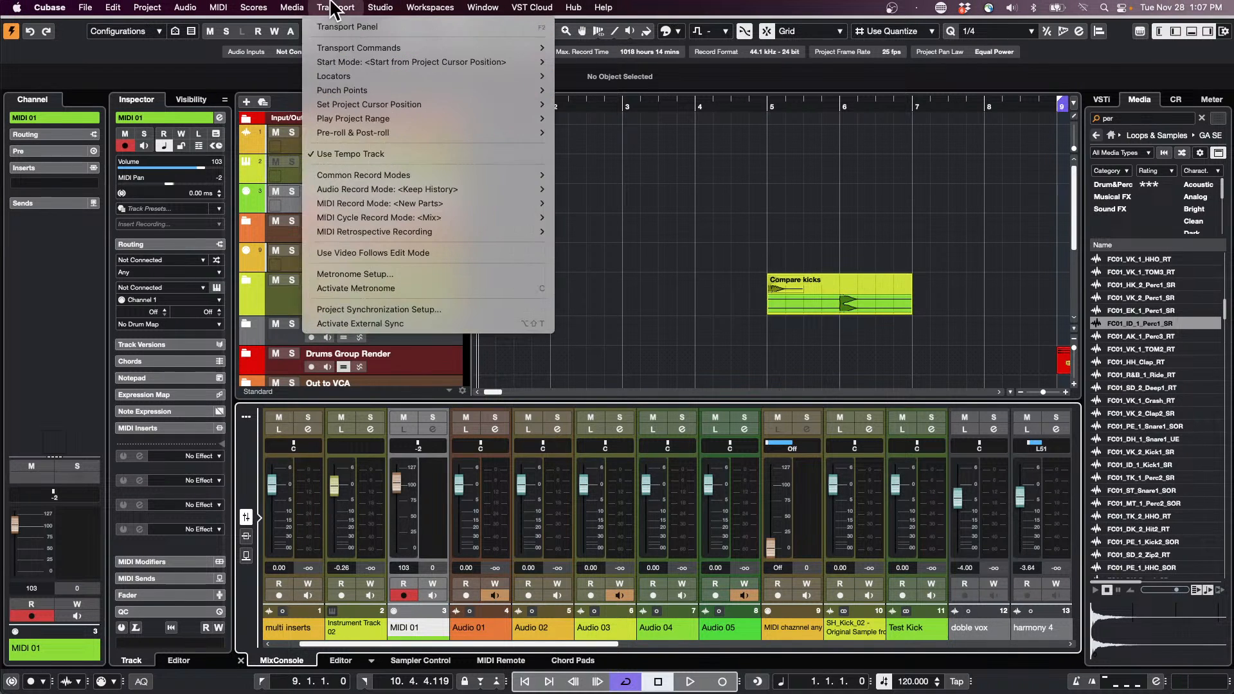
pyautogui.moveTo(382, 7)
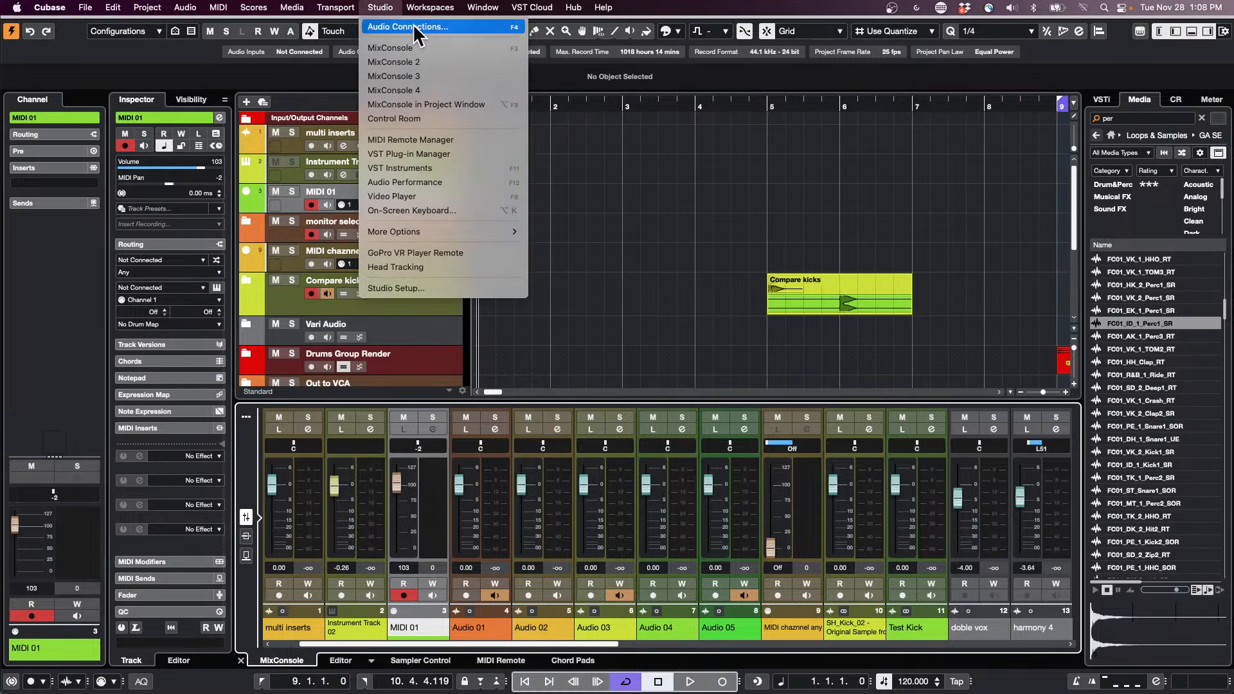
pyautogui.click(402, 27)
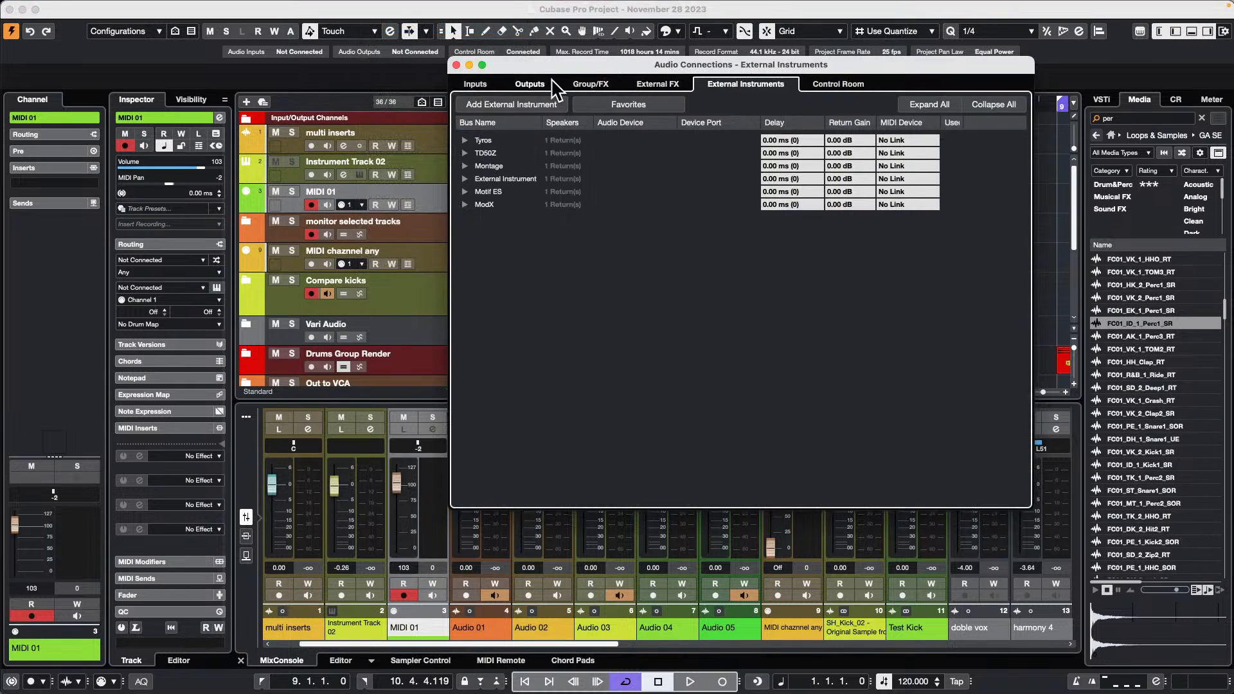
pyautogui.click(456, 65)
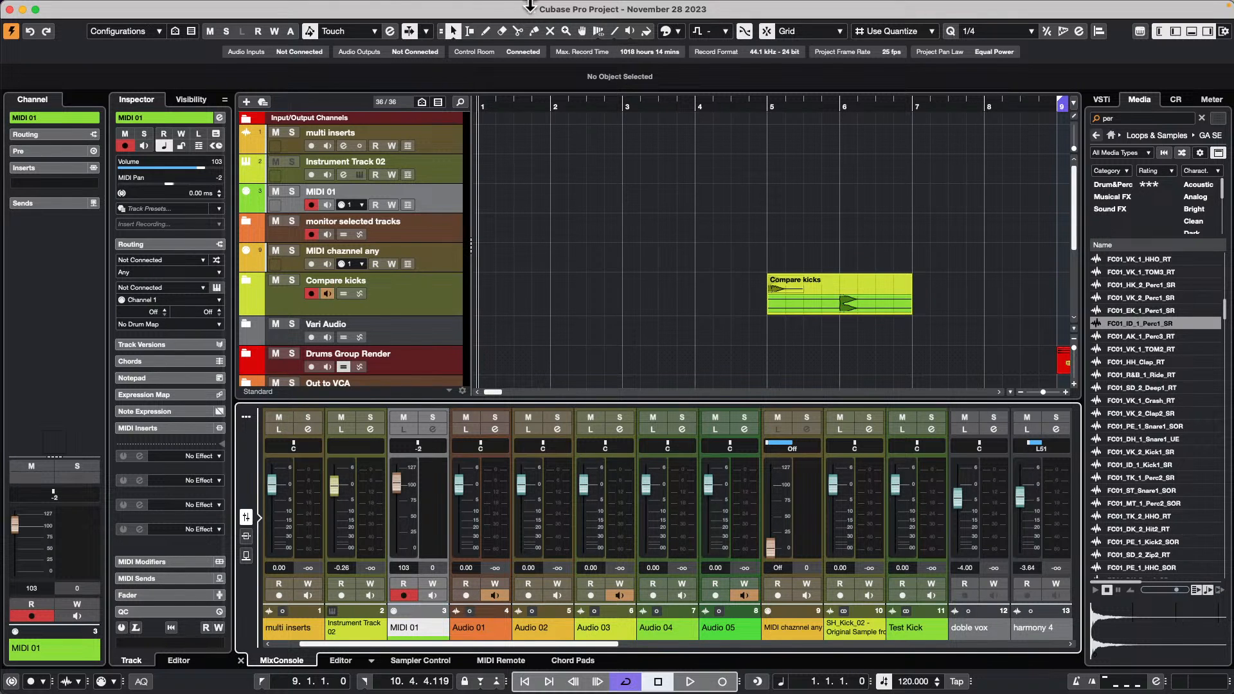
# - Add a mapping page named "mix banks" for the Korg nanoKONTROL2 in the MIDI Remote Mapping Assistant
pyautogui.click(501, 661)
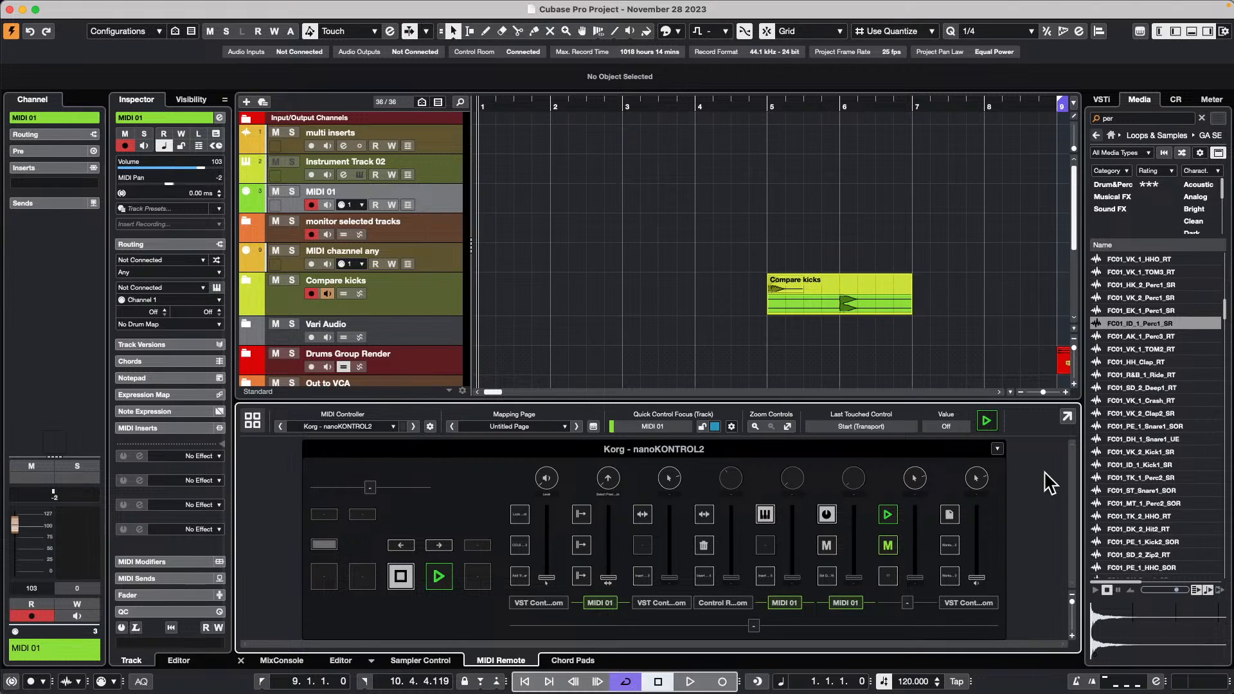
pyautogui.click(533, 424)
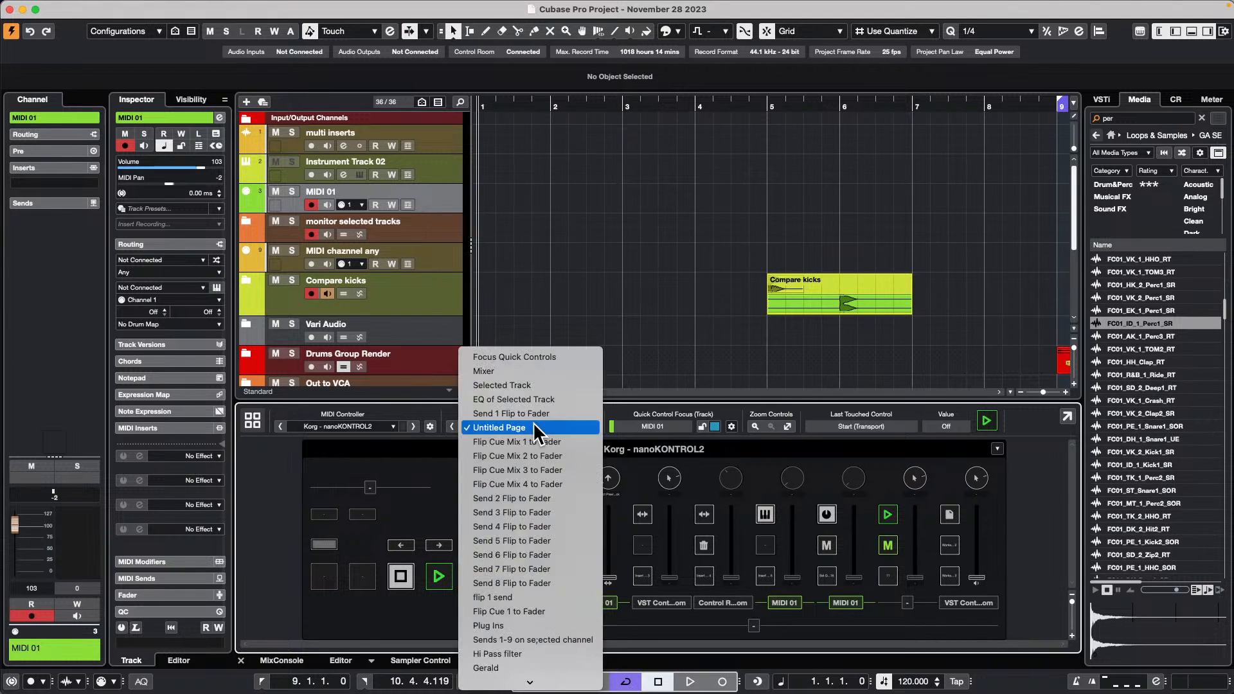
pyautogui.click(667, 374)
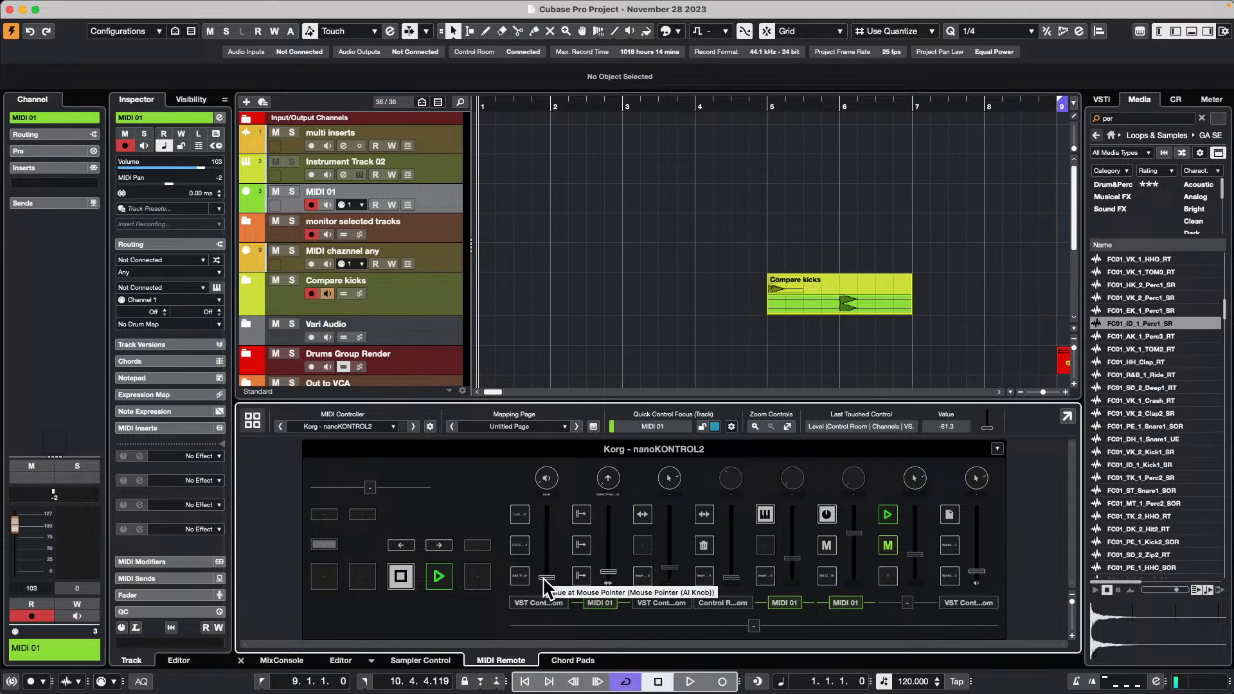
pyautogui.click(593, 426)
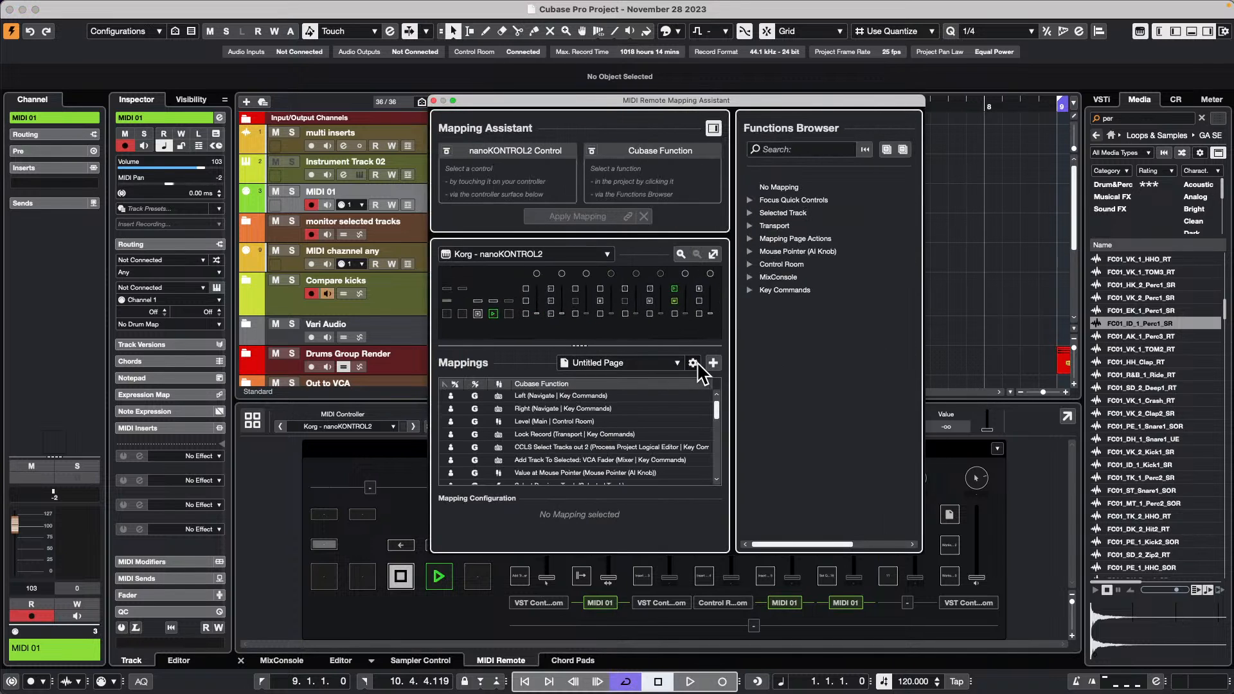
pyautogui.click(712, 363)
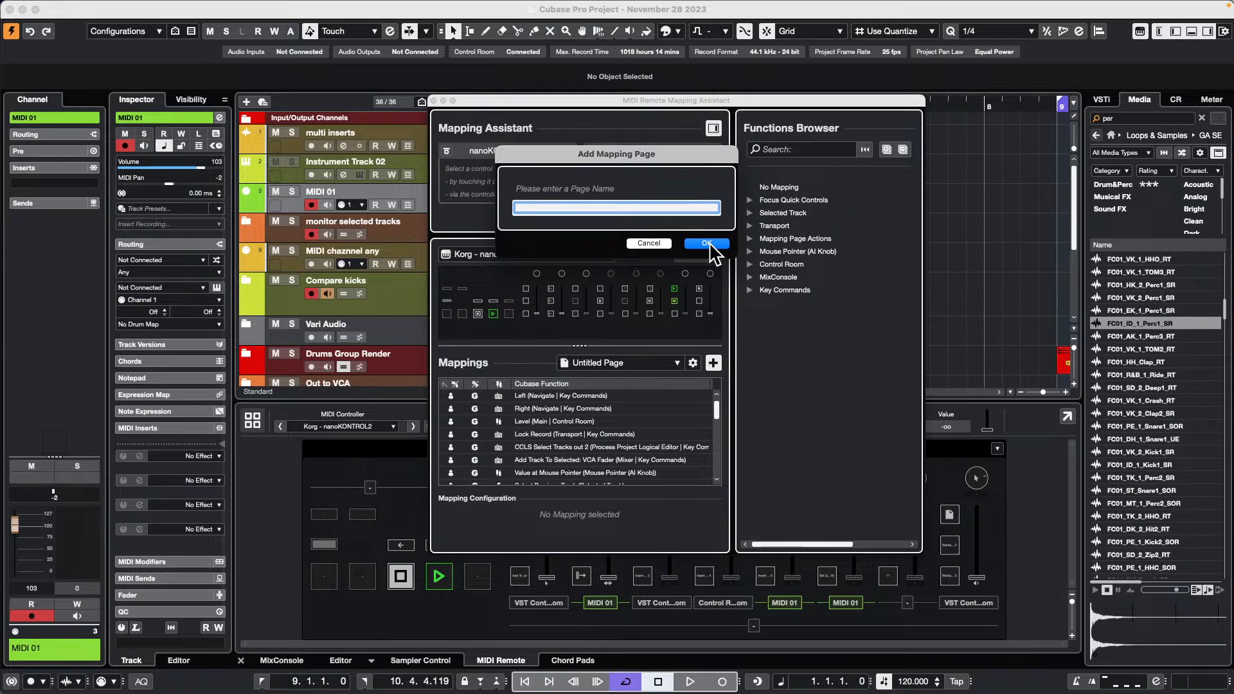
pyautogui.write('mix banks')
pyautogui.press('Tab')
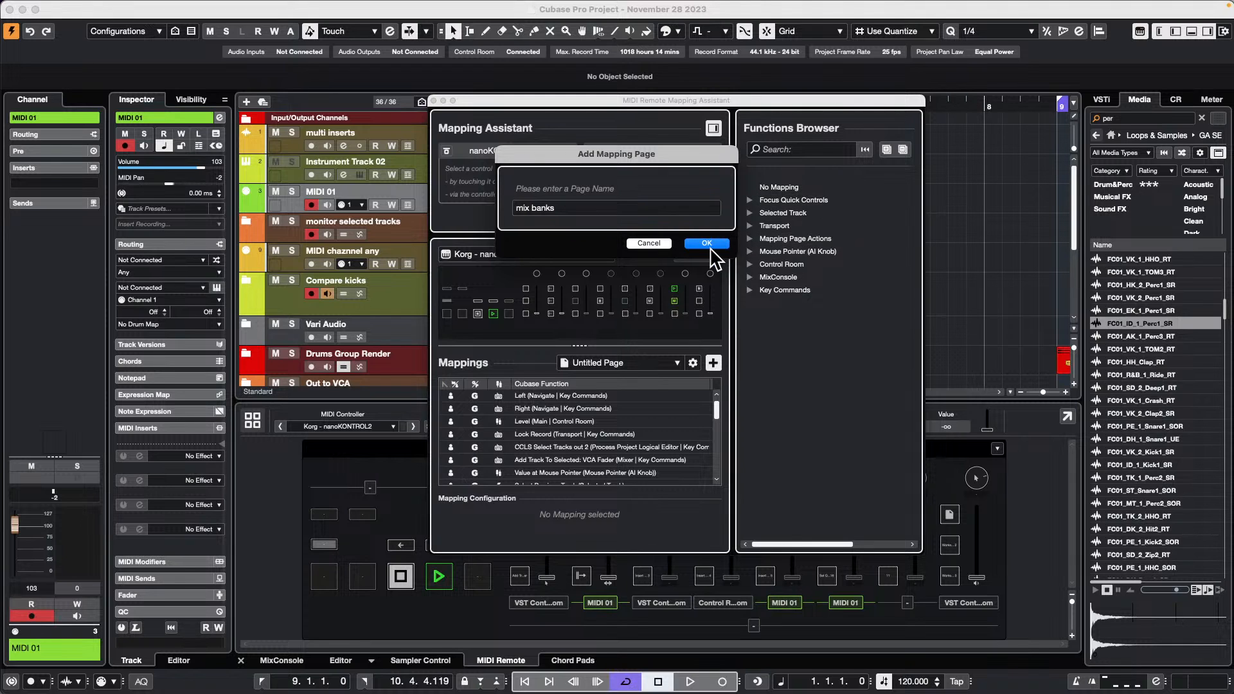
pyautogui.click(711, 244)
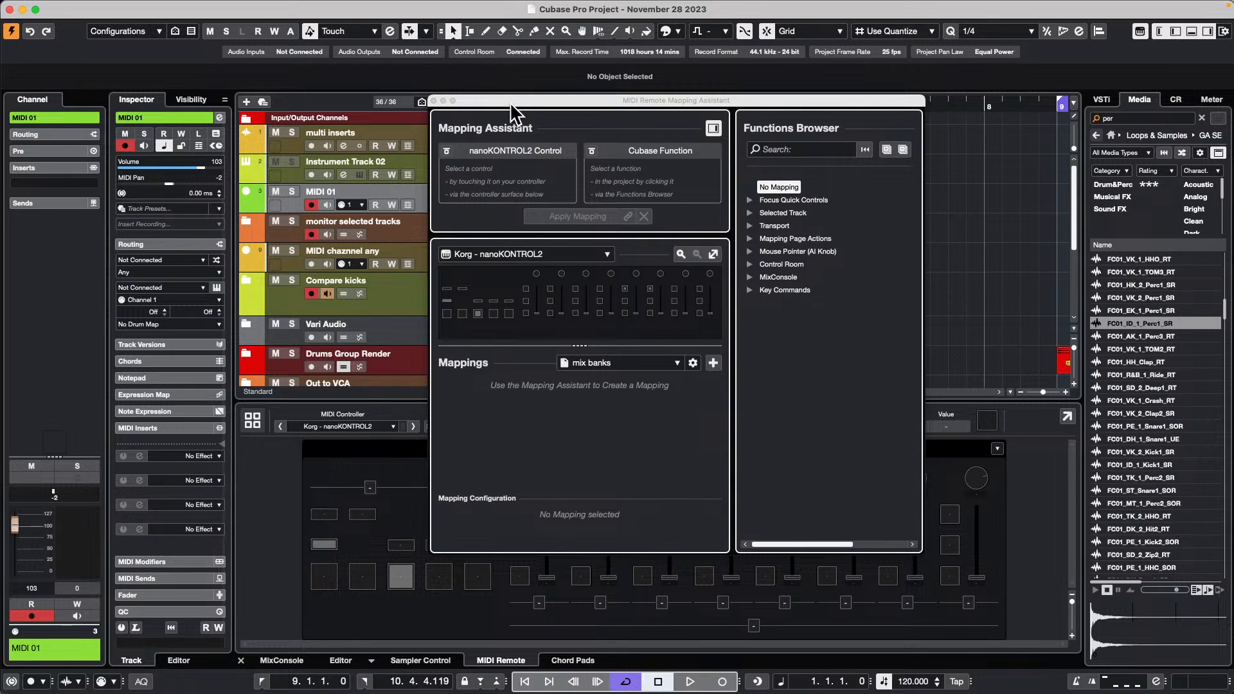
# - Move the Mapping Assistant clear of the controller surface and set up the MixConsole's Mixer Bank Zone with 8 mixer channels
pyautogui.moveTo(512, 103); pyautogui.dragTo(101, 11)
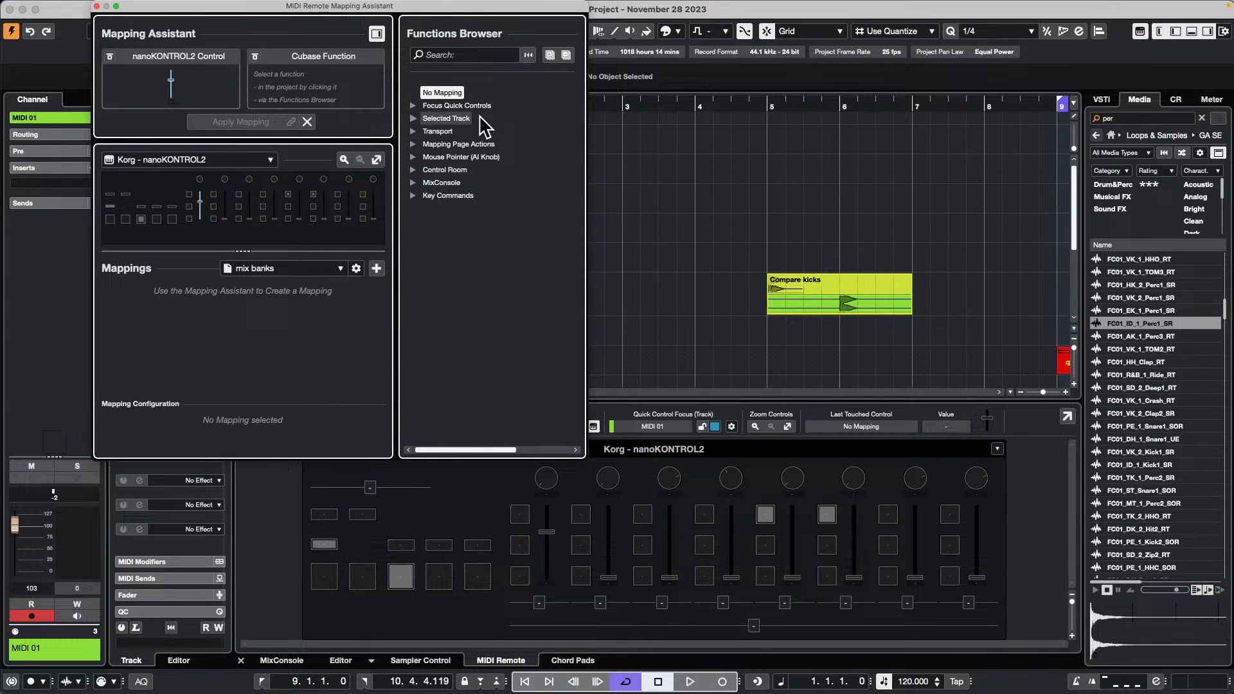
pyautogui.click(413, 119)
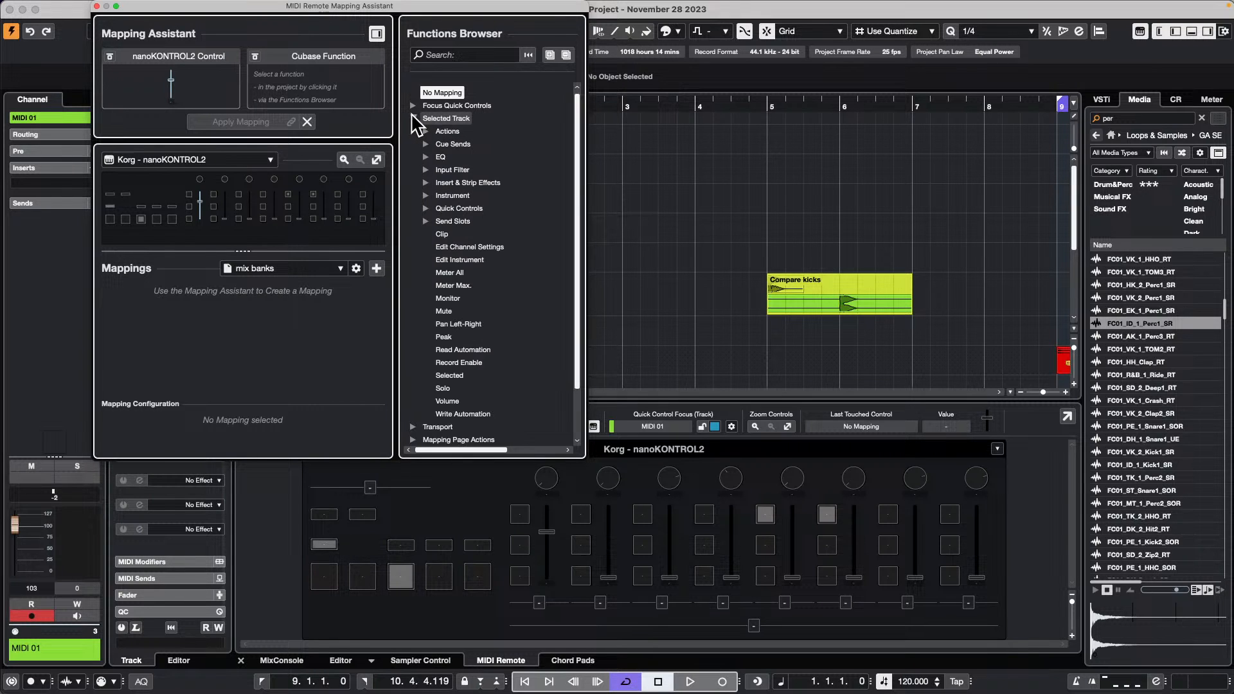
pyautogui.click(413, 119)
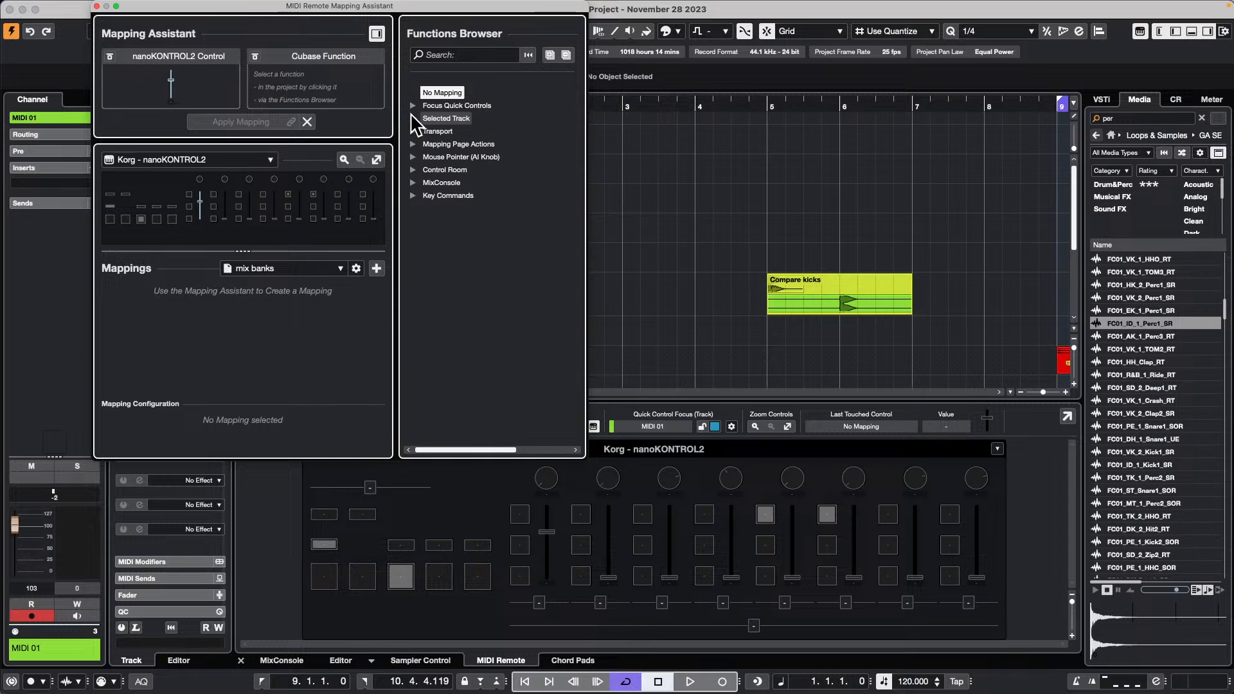
pyautogui.click(412, 183)
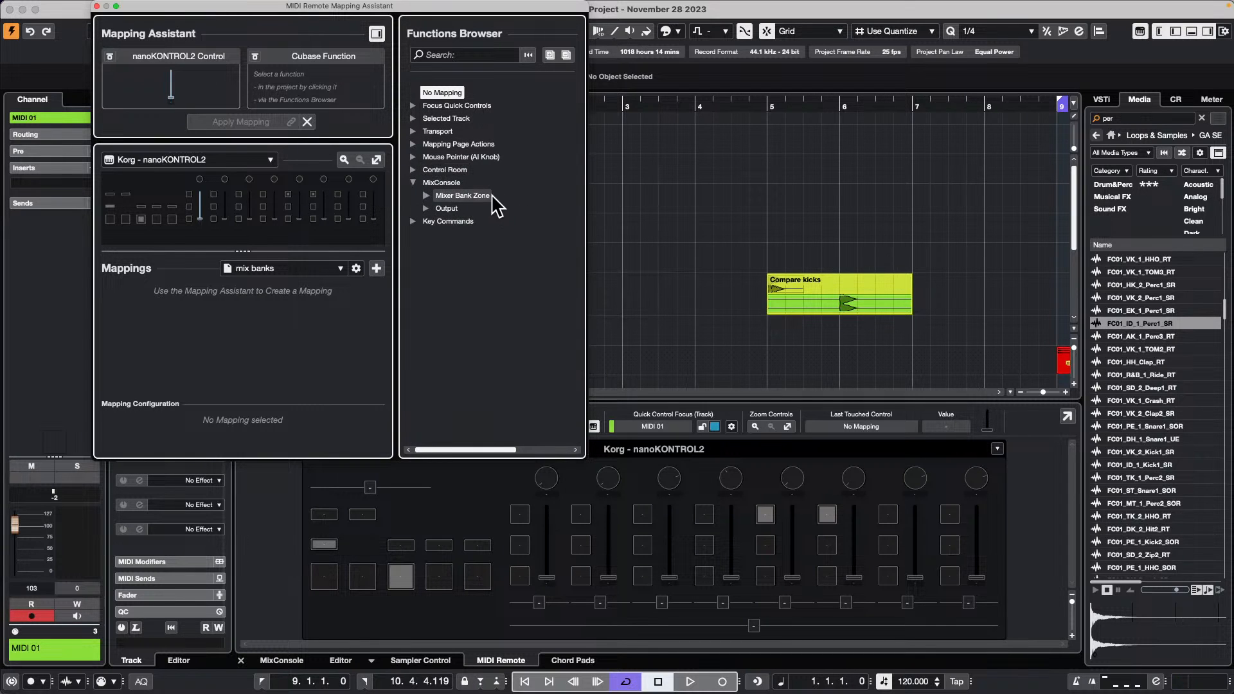
pyautogui.click(427, 196)
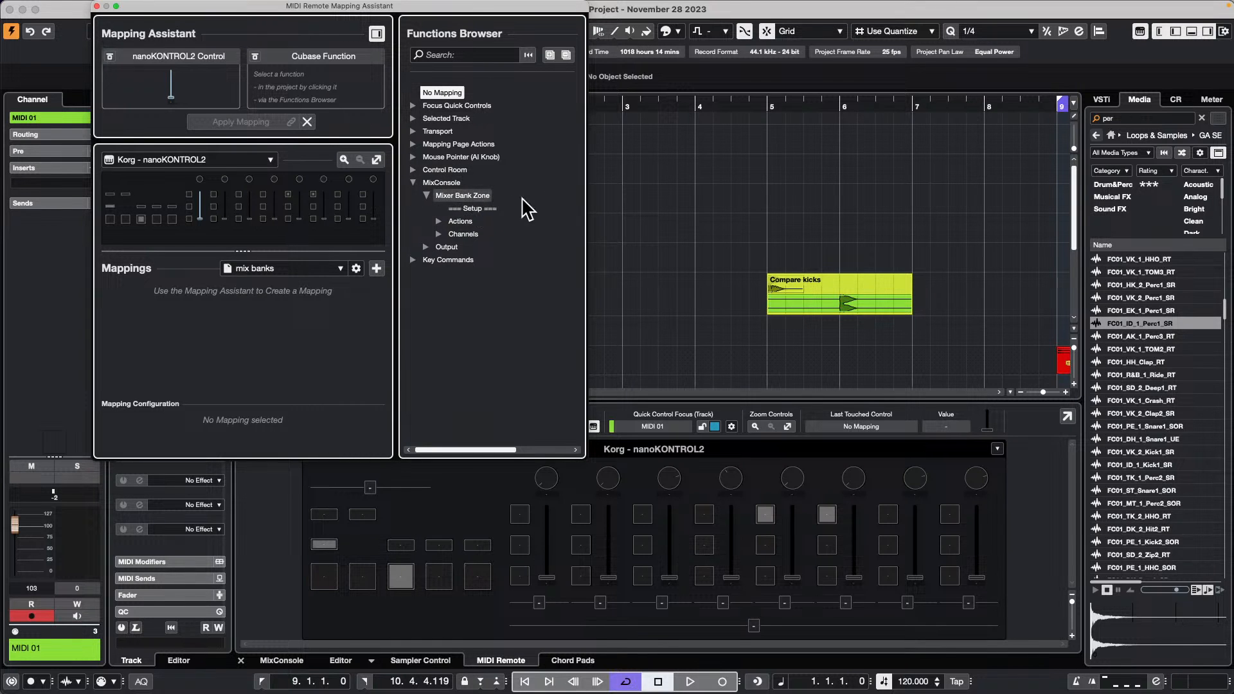
pyautogui.doubleClick(488, 209)
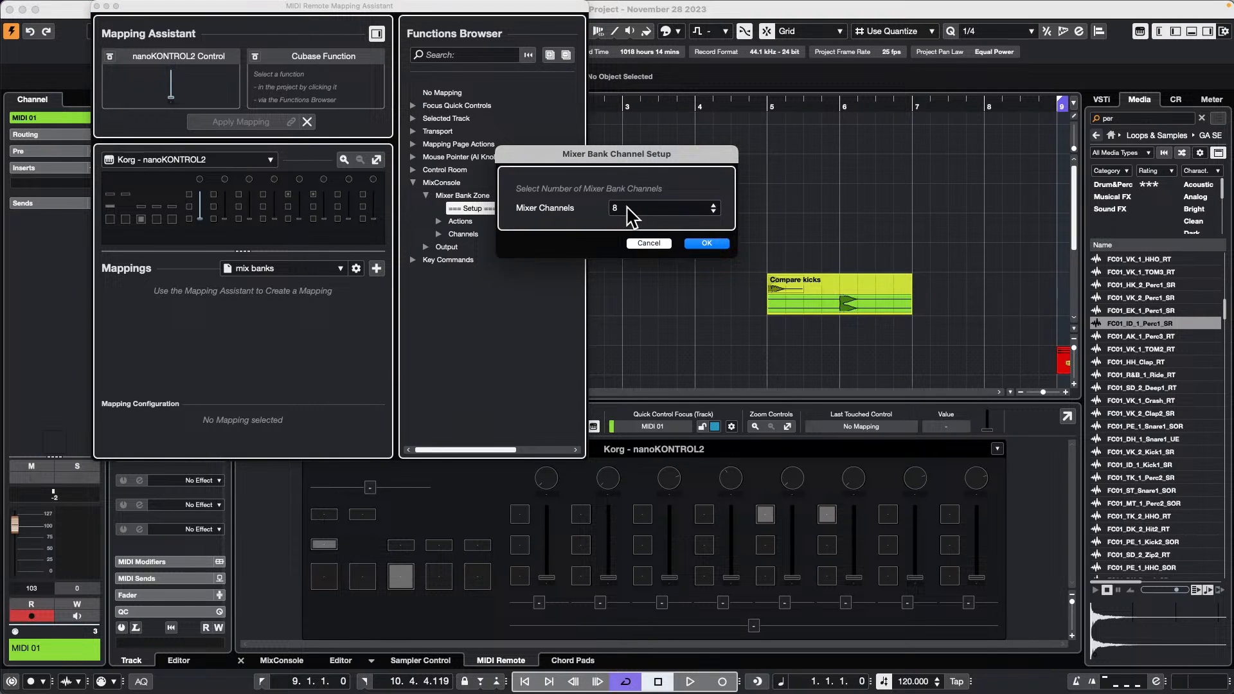
pyautogui.click(707, 243)
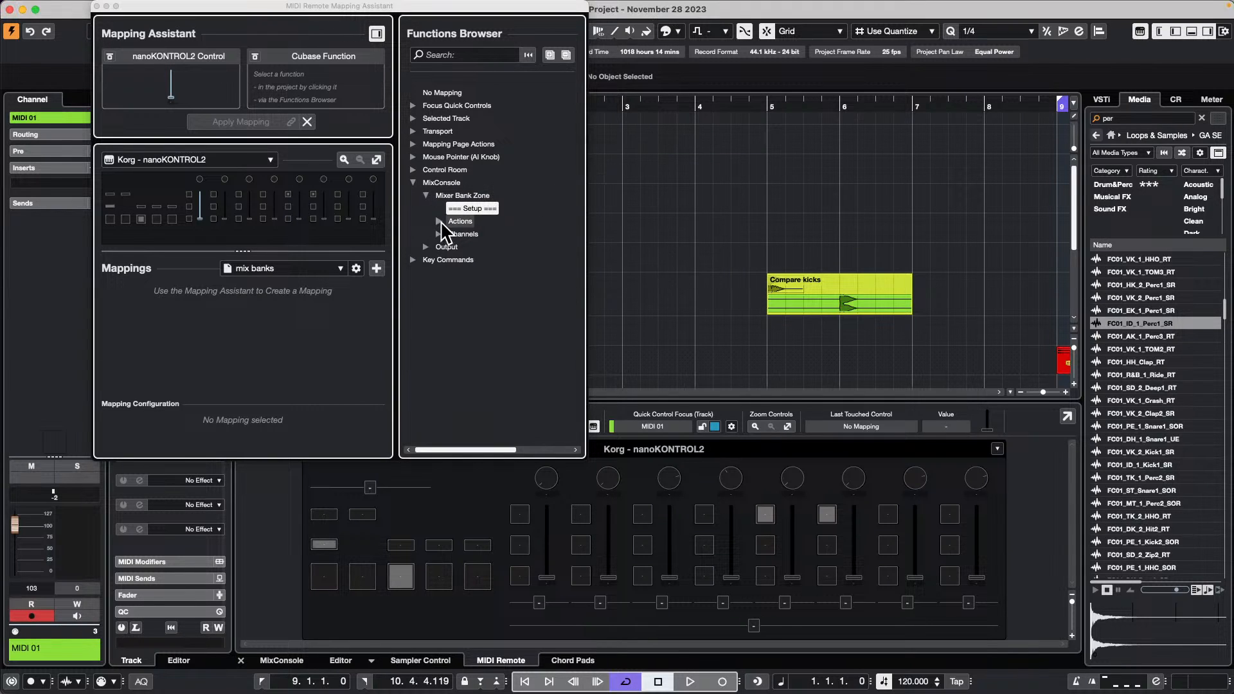
# - Map the nanoKONTROL2's upper pair of track buttons to Previous Mixer Bank and Next Mixer Bank
pyautogui.click(439, 221)
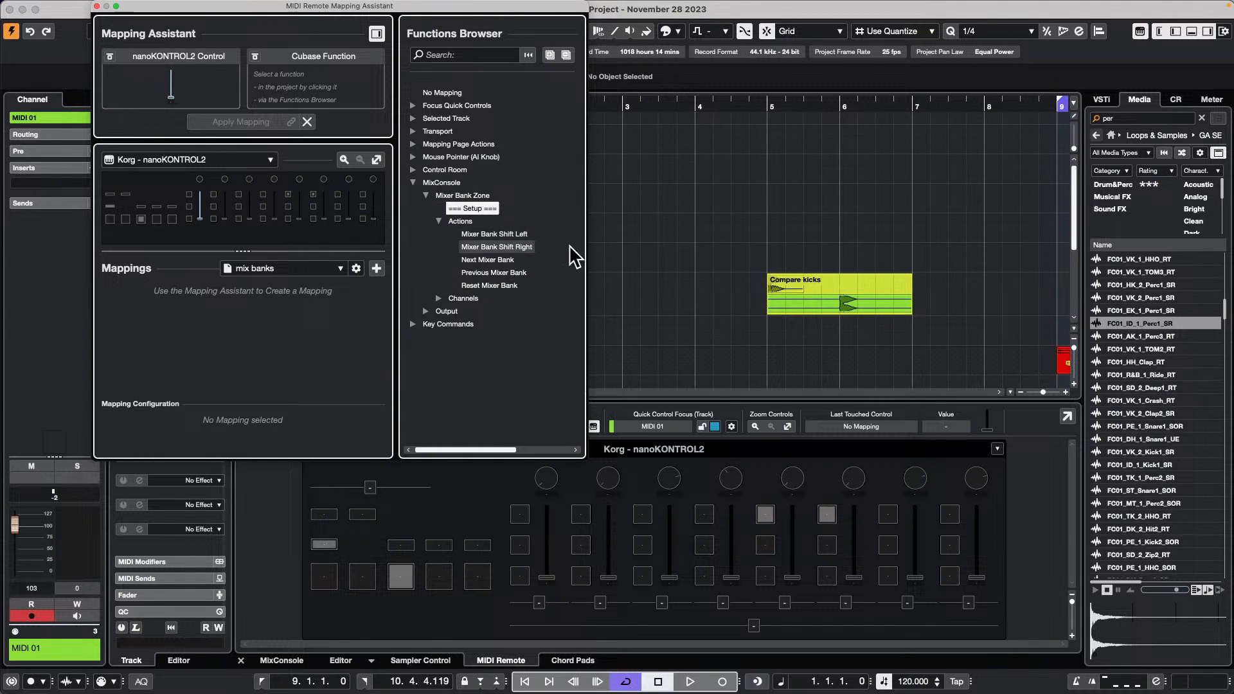
pyautogui.click(505, 260)
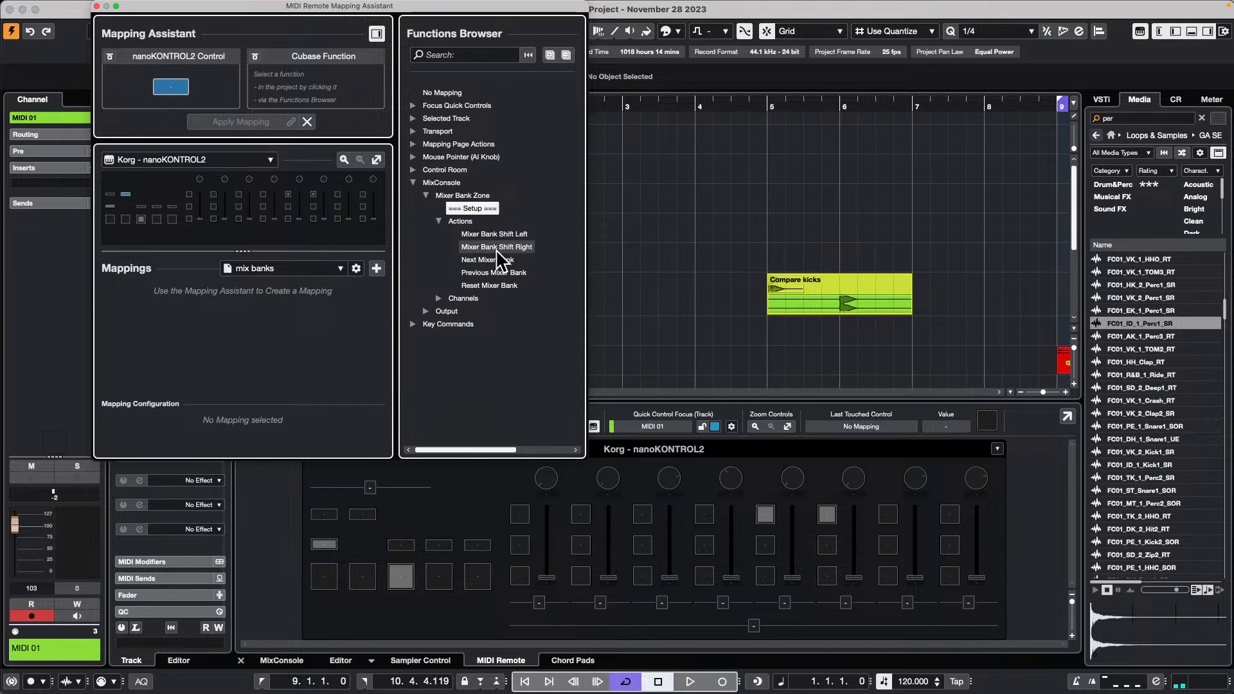
pyautogui.click(503, 261)
pyautogui.doubleClick(503, 260)
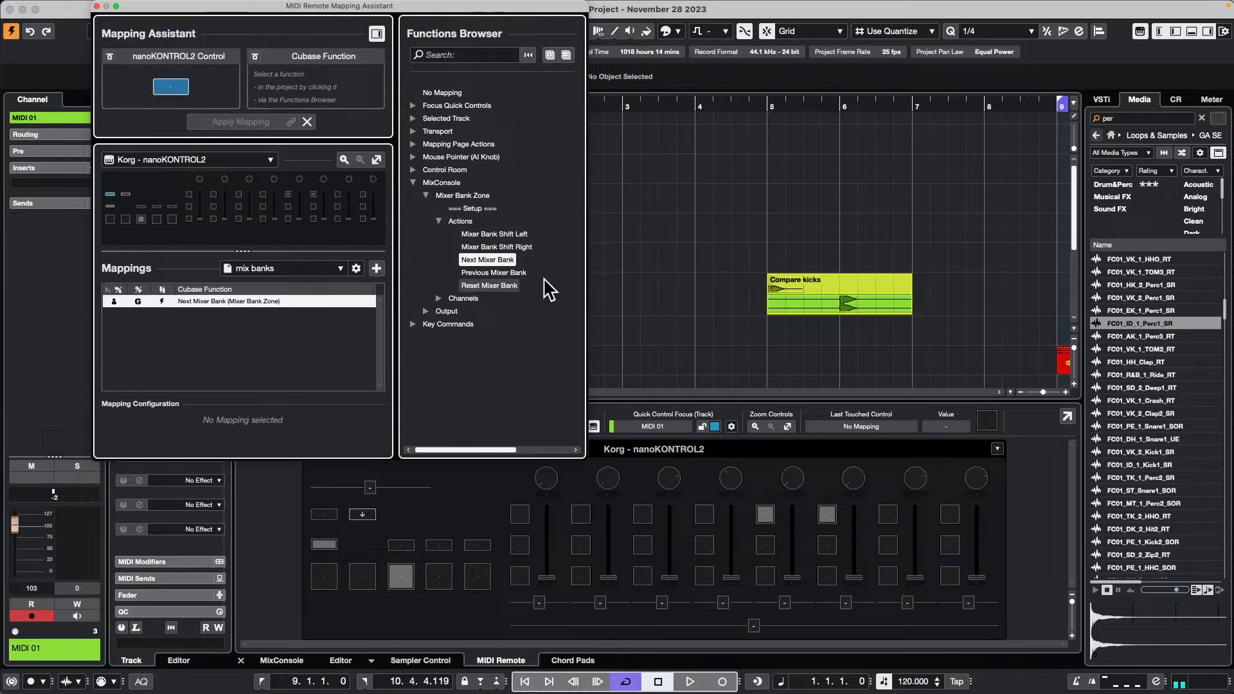
pyautogui.click(506, 273)
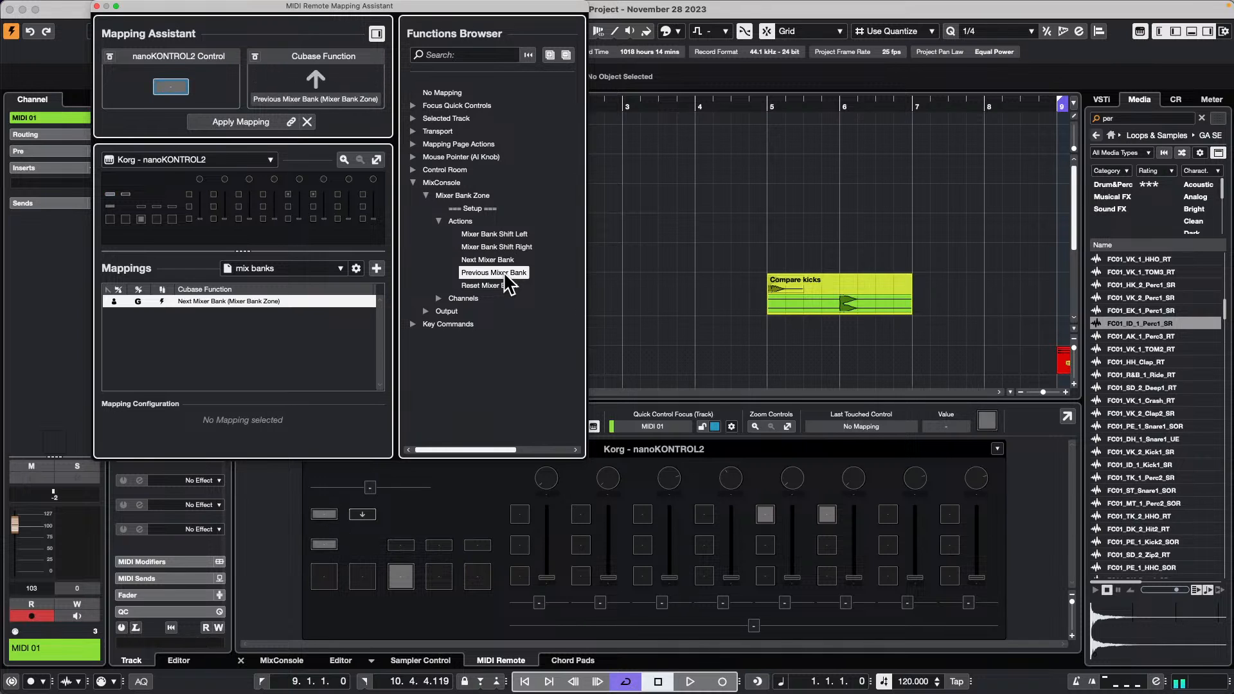
pyautogui.doubleClick(505, 274)
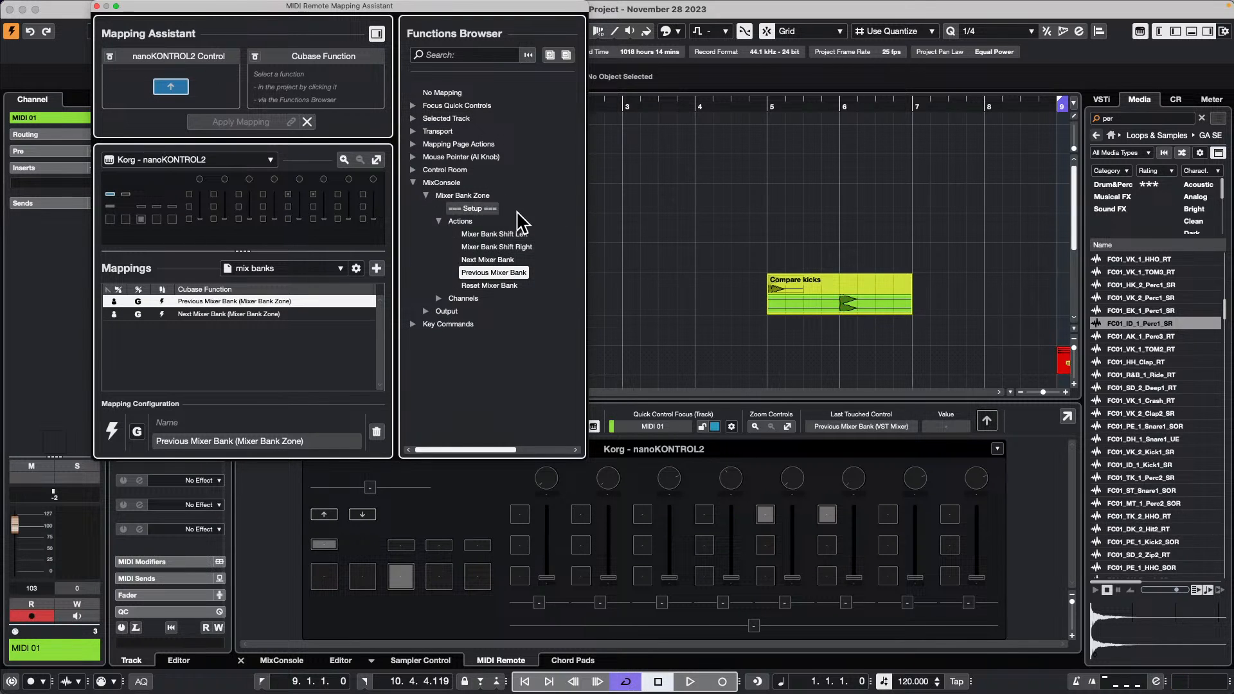
# - Map the nanoKONTROL2's first fader to the volume of mixer bank Channel 1 (multi inserts)
pyautogui.click(439, 296)
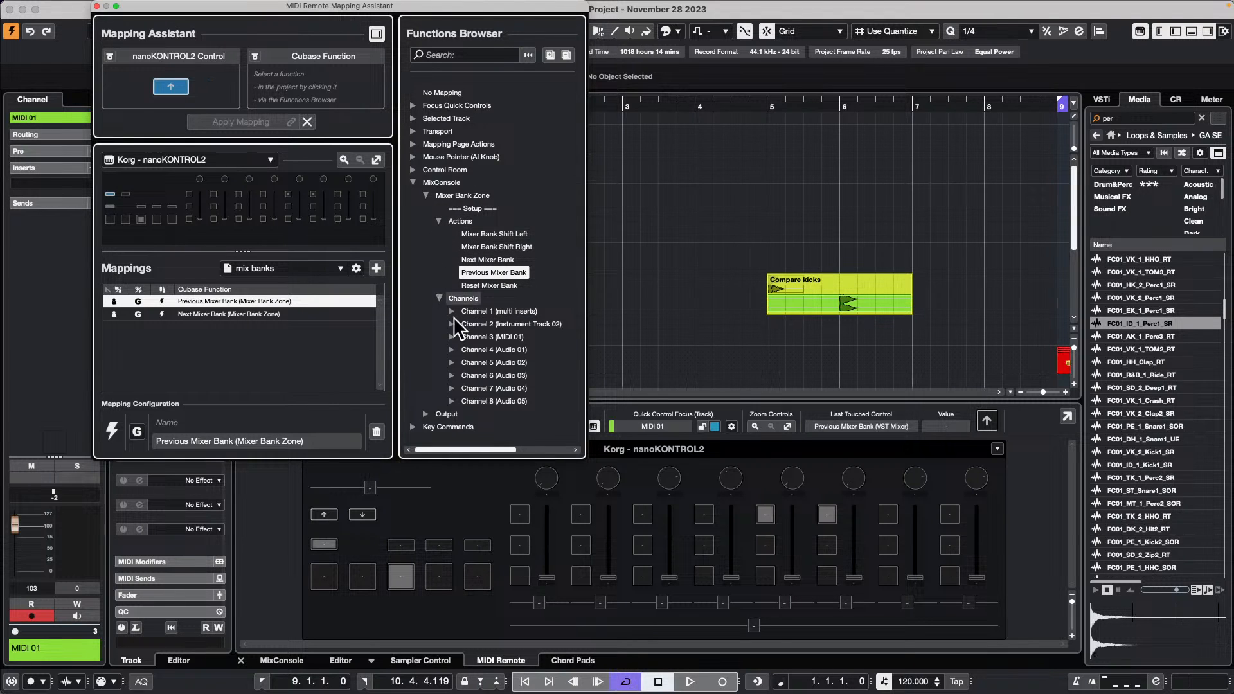
pyautogui.click(452, 311)
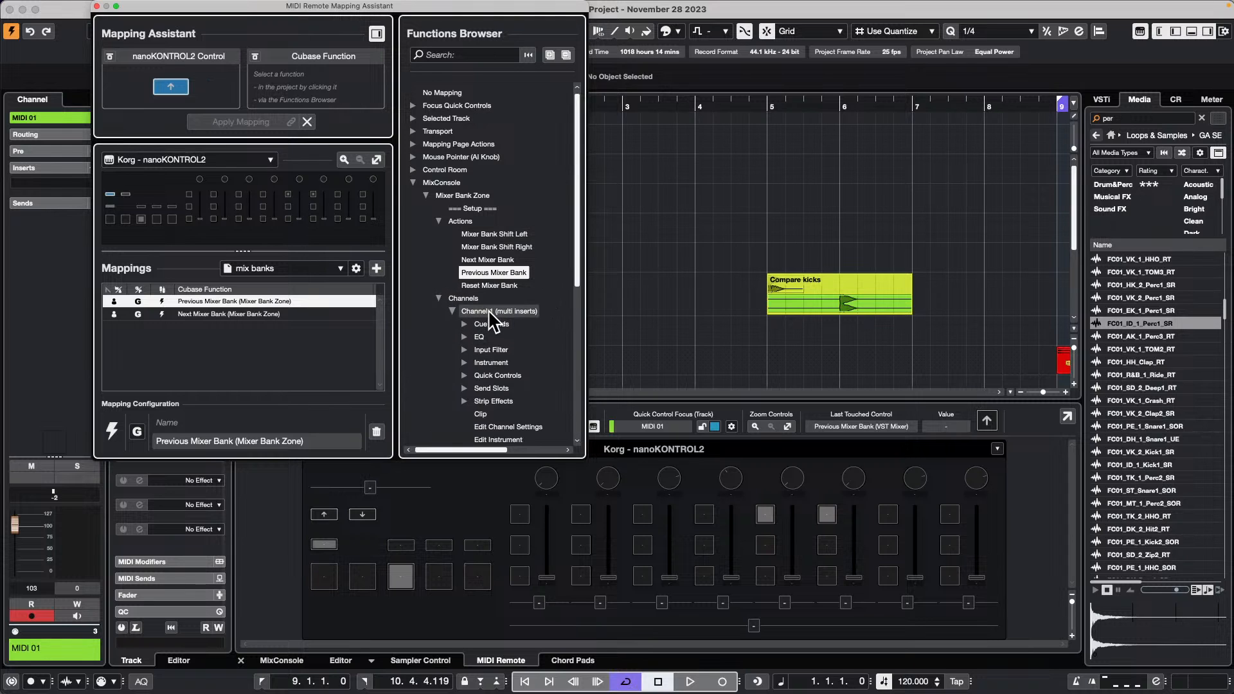
pyautogui.scroll(-5, 488, 310)
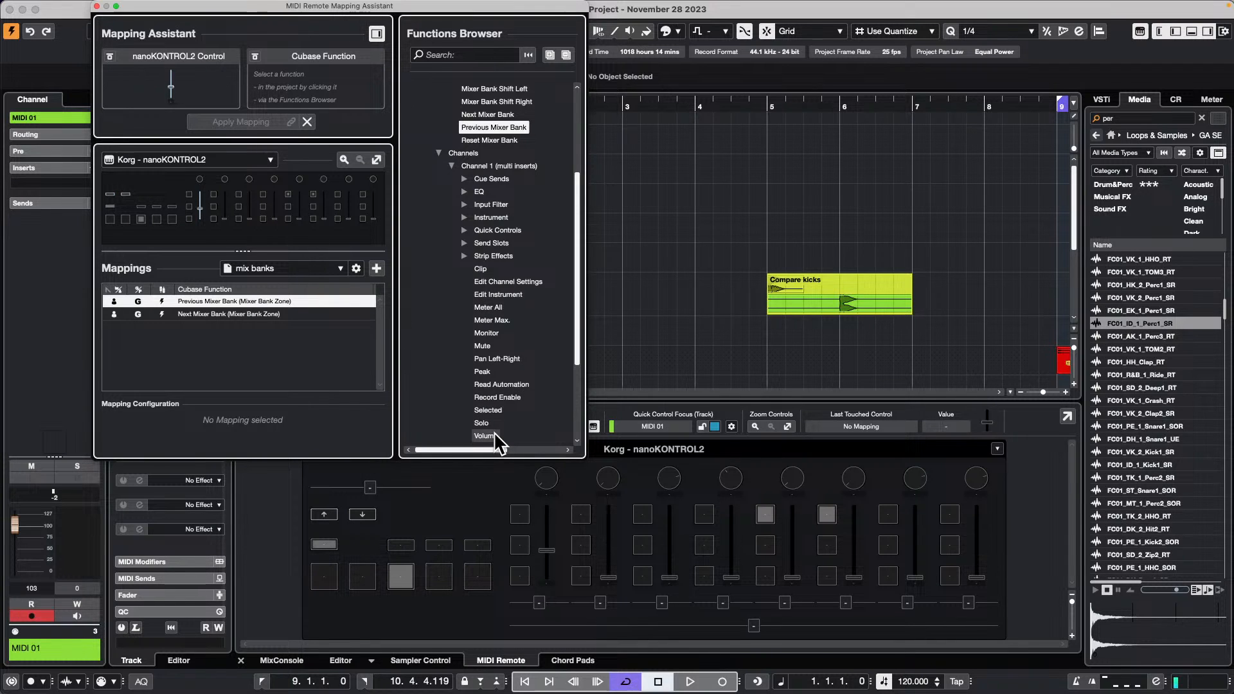
pyautogui.click(493, 435)
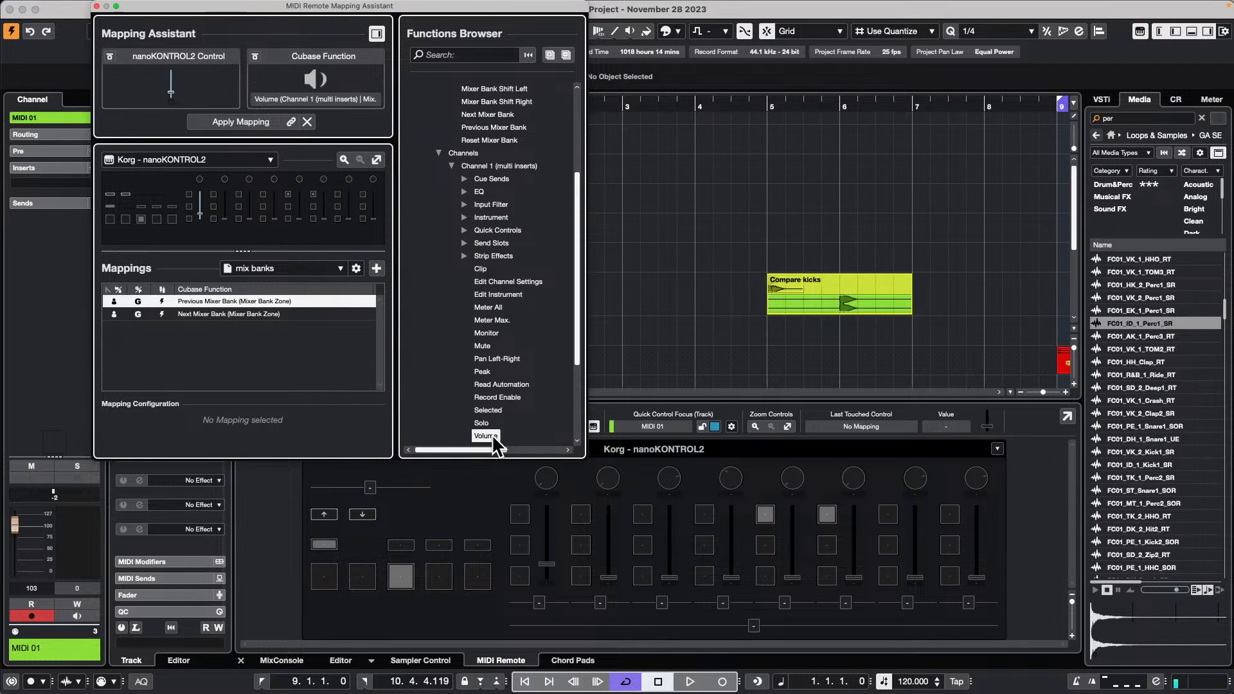
pyautogui.doubleClick(494, 436)
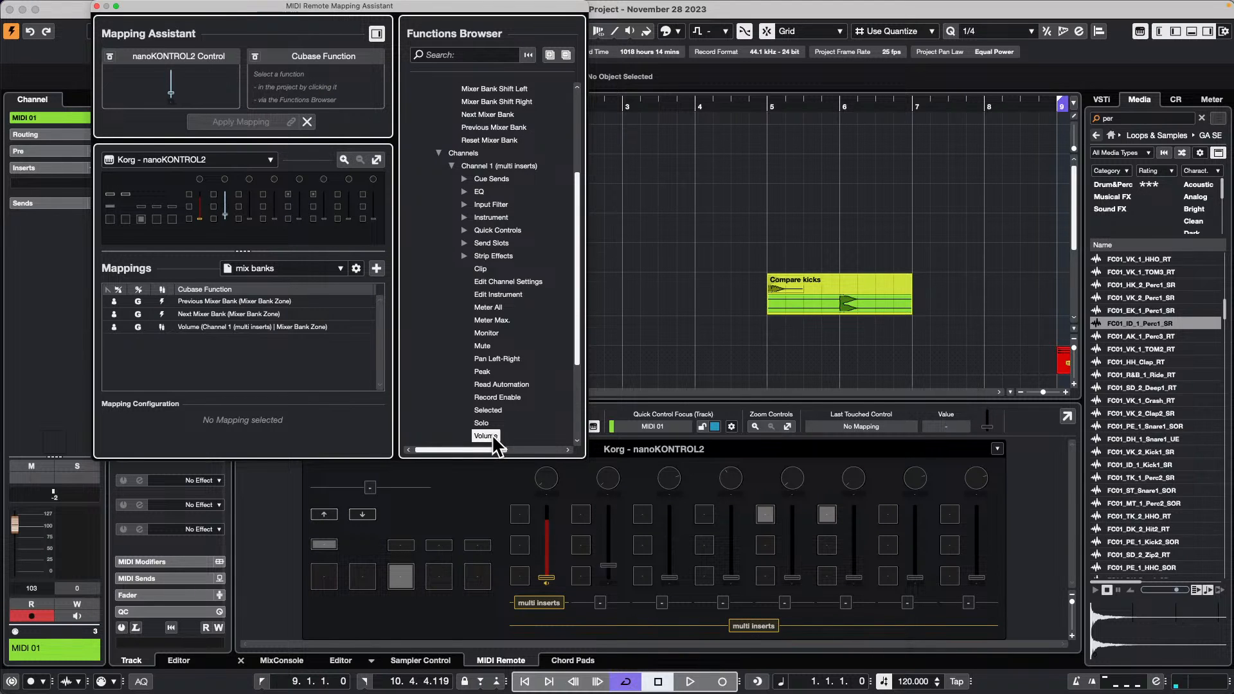
# - Map the nanoKONTROL2's second fader to the volume of mixer bank Channel 2 (Instrument Track 02)
pyautogui.click(452, 166)
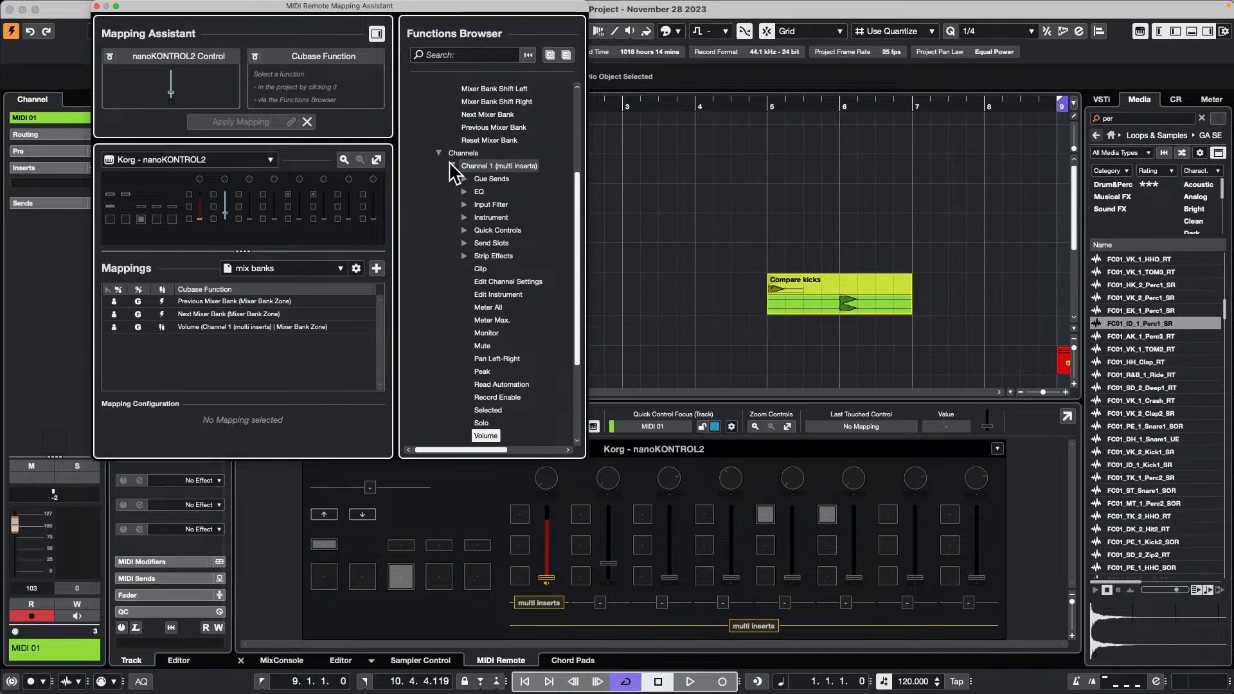
pyautogui.click(452, 324)
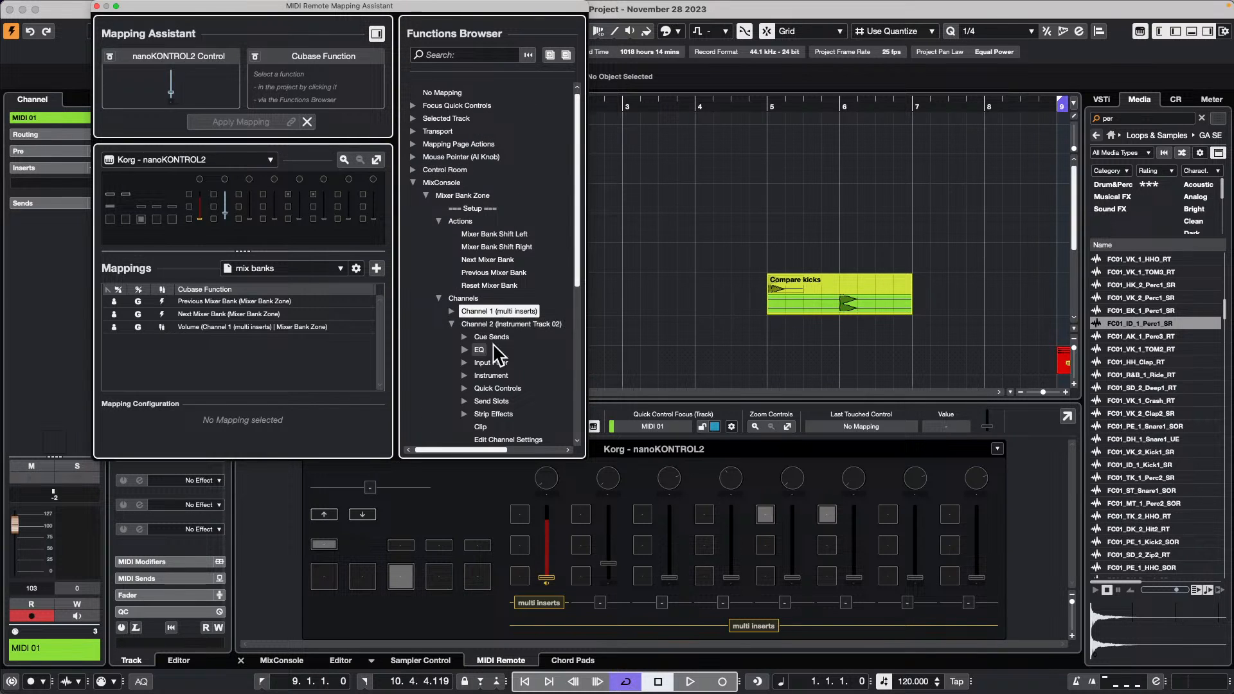
pyautogui.scroll(-5, 514, 360)
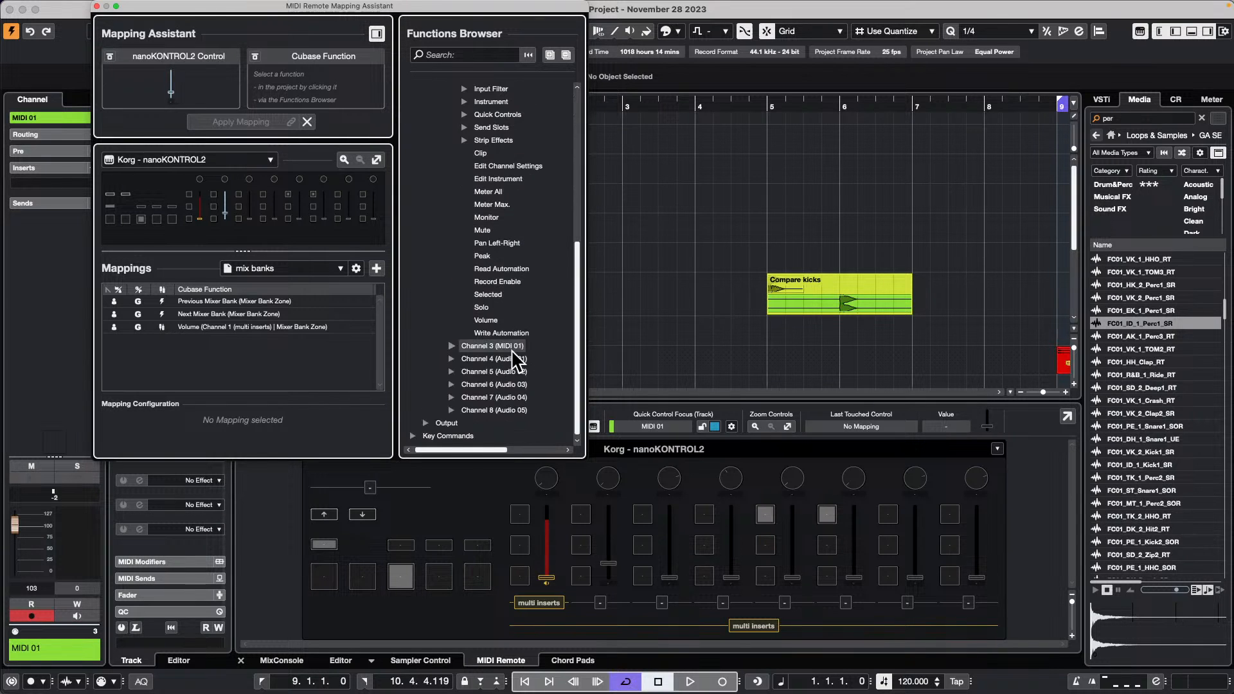
pyautogui.doubleClick(487, 321)
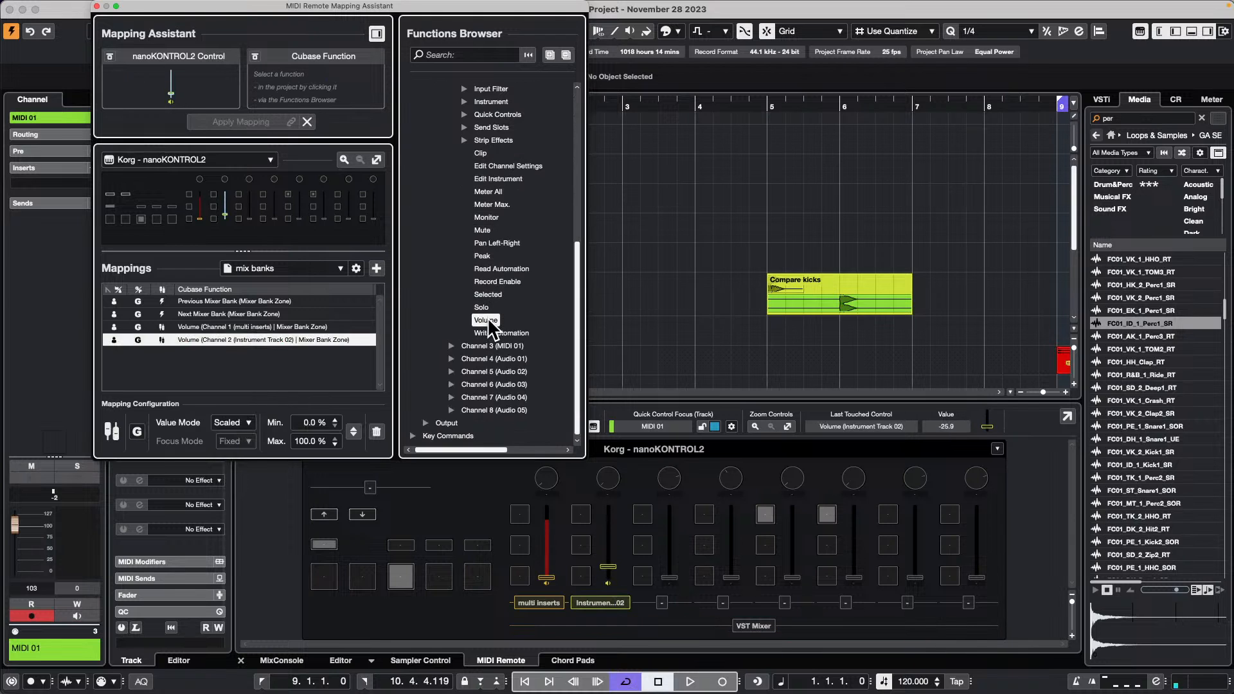
pyautogui.scroll(5, 455, 164)
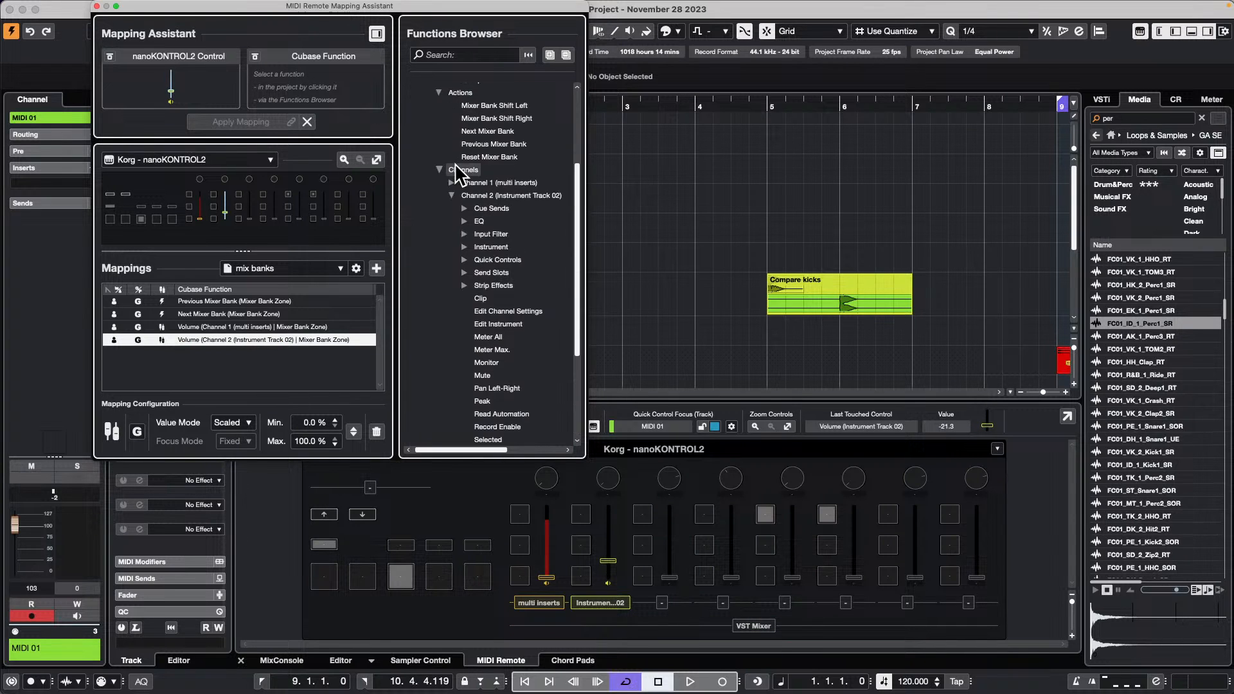
# - Map the nanoKONTROL2's third fader to the volume of mixer bank Channel 3 (MIDI 01)
pyautogui.click(448, 196)
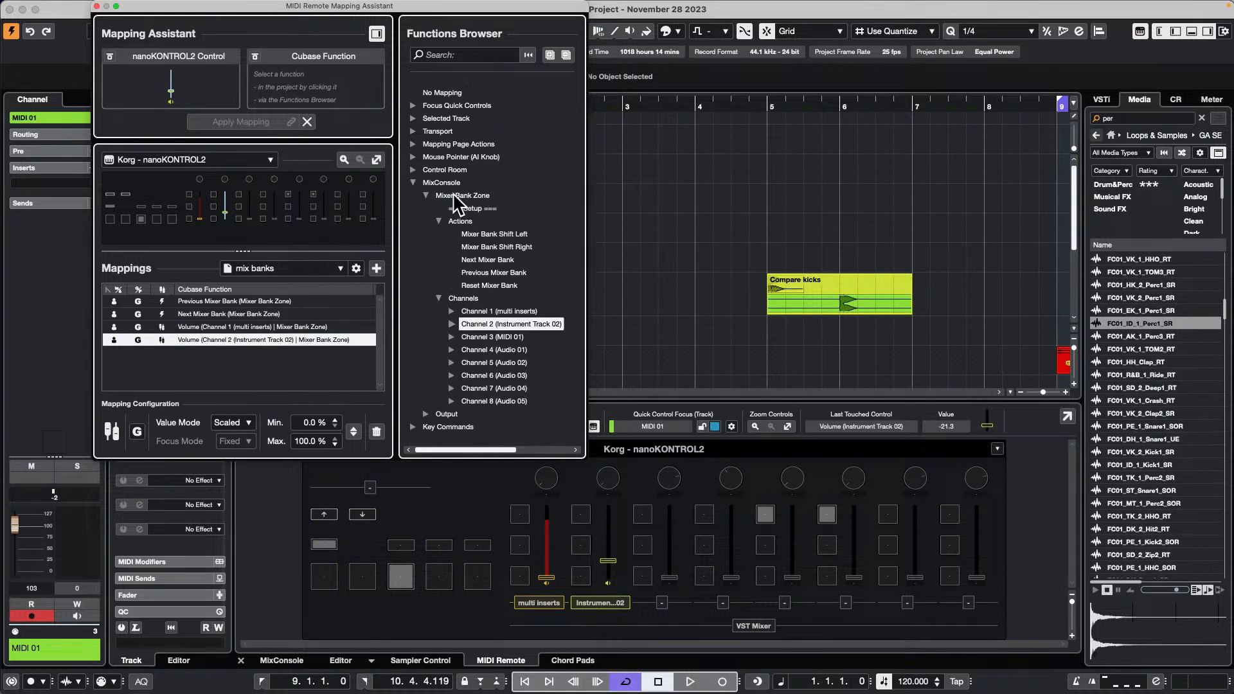
pyautogui.click(452, 338)
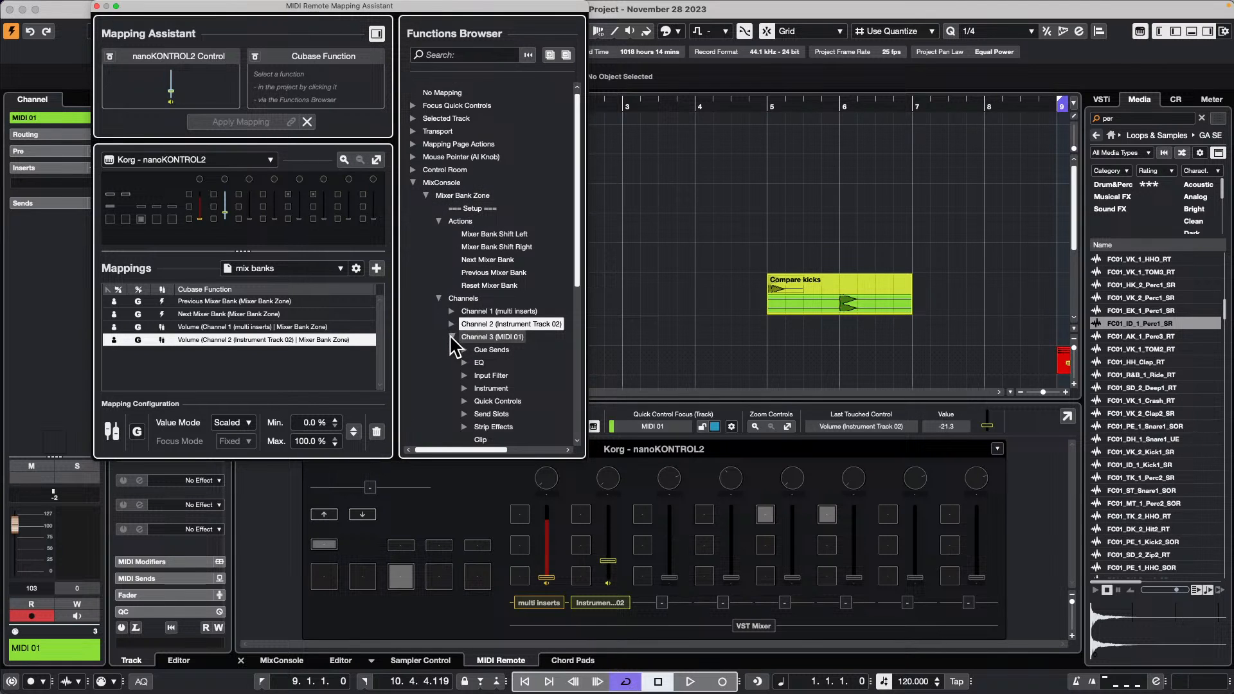
pyautogui.scroll(-6, 476, 315)
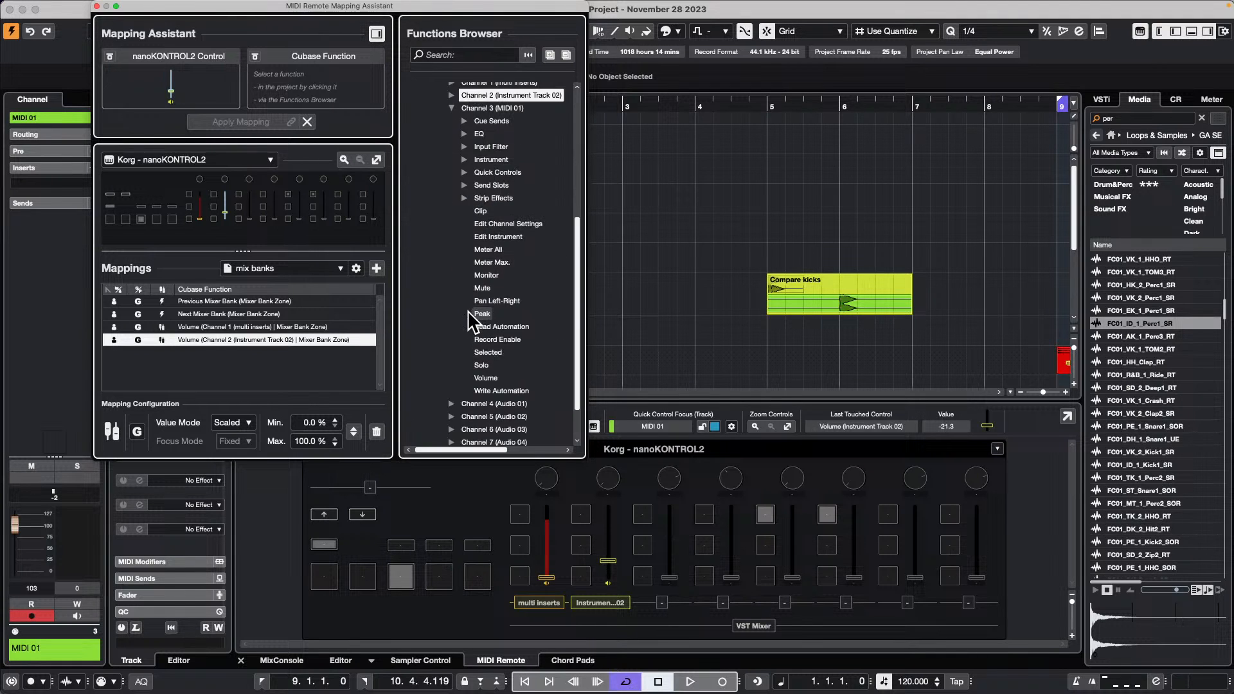
pyautogui.doubleClick(497, 385)
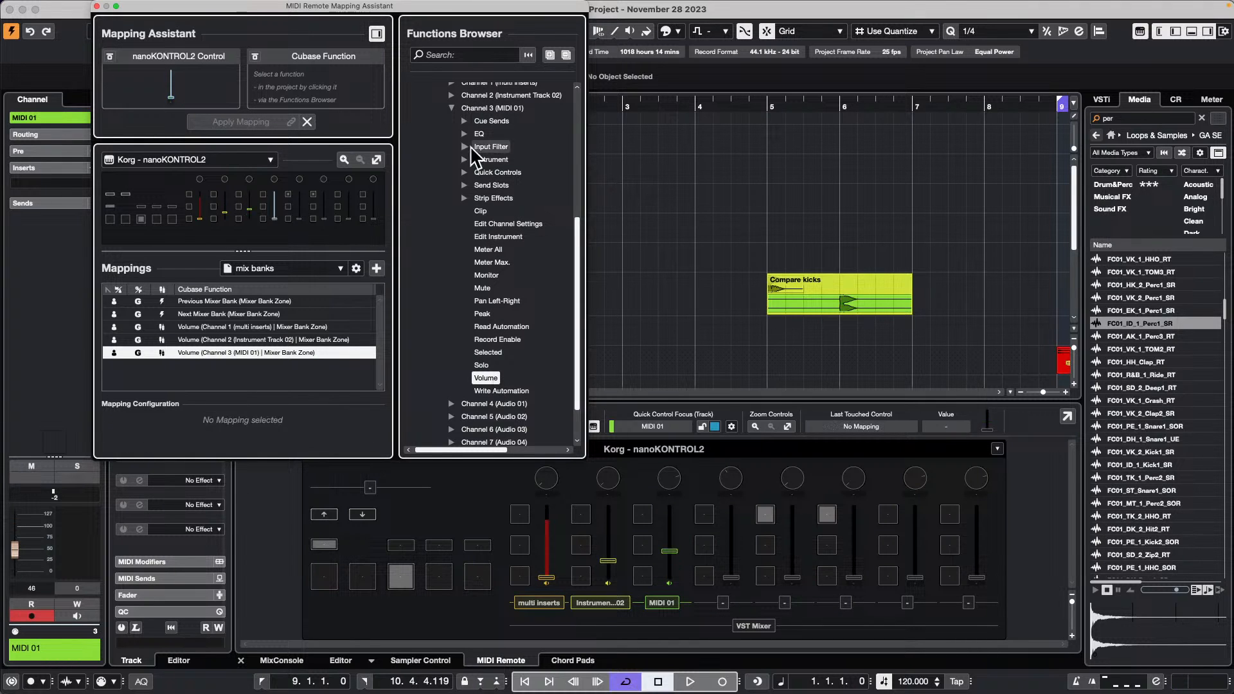
# - Map the nanoKONTROL2's fourth fader to the volume of mixer bank Channel 4 (Audio 01)
pyautogui.click(452, 108)
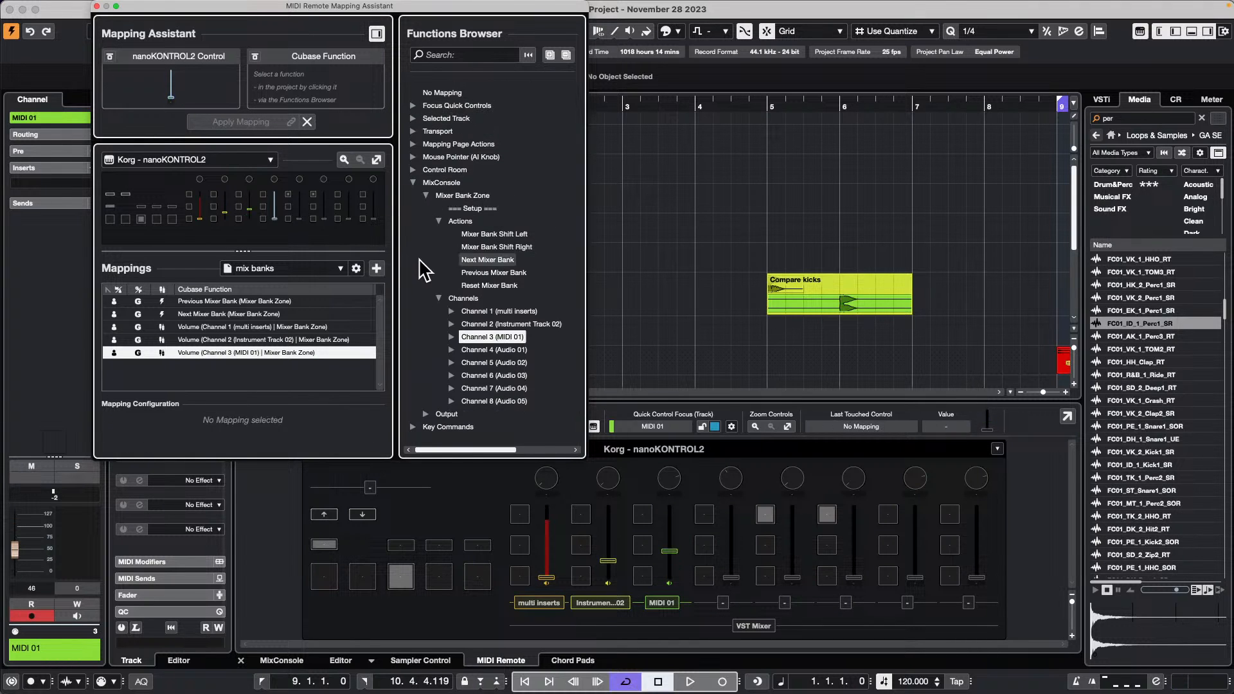
pyautogui.click(451, 351)
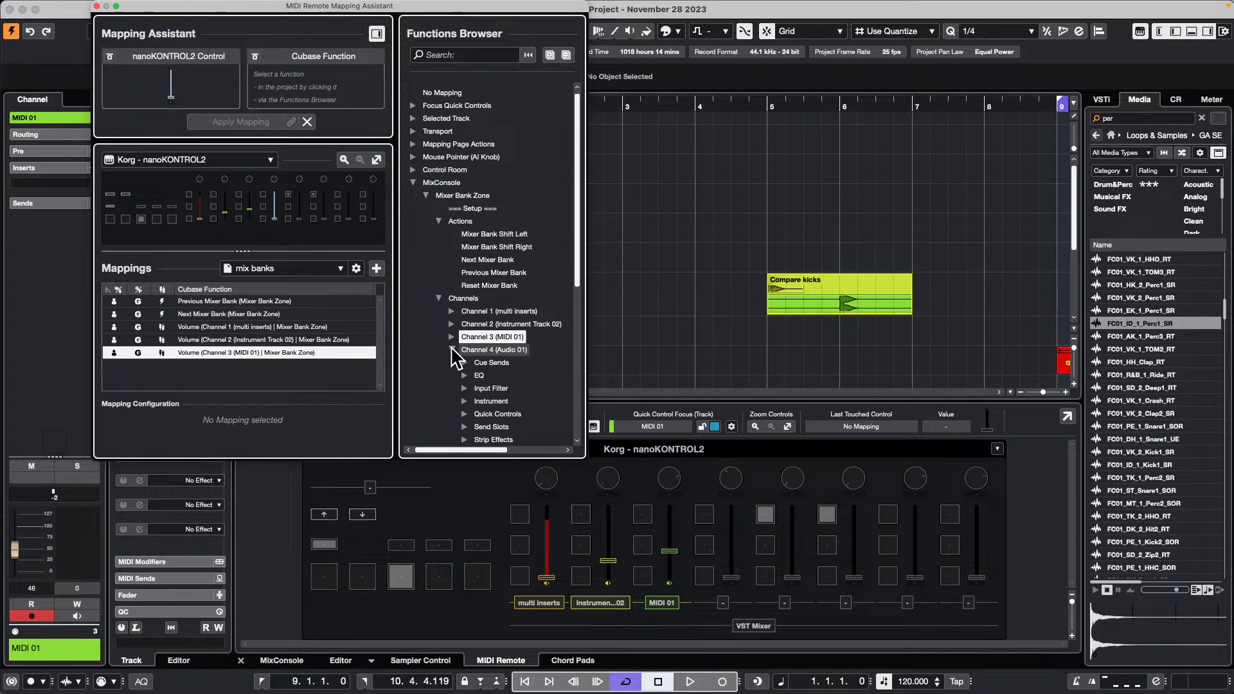
pyautogui.scroll(-5, 491, 357)
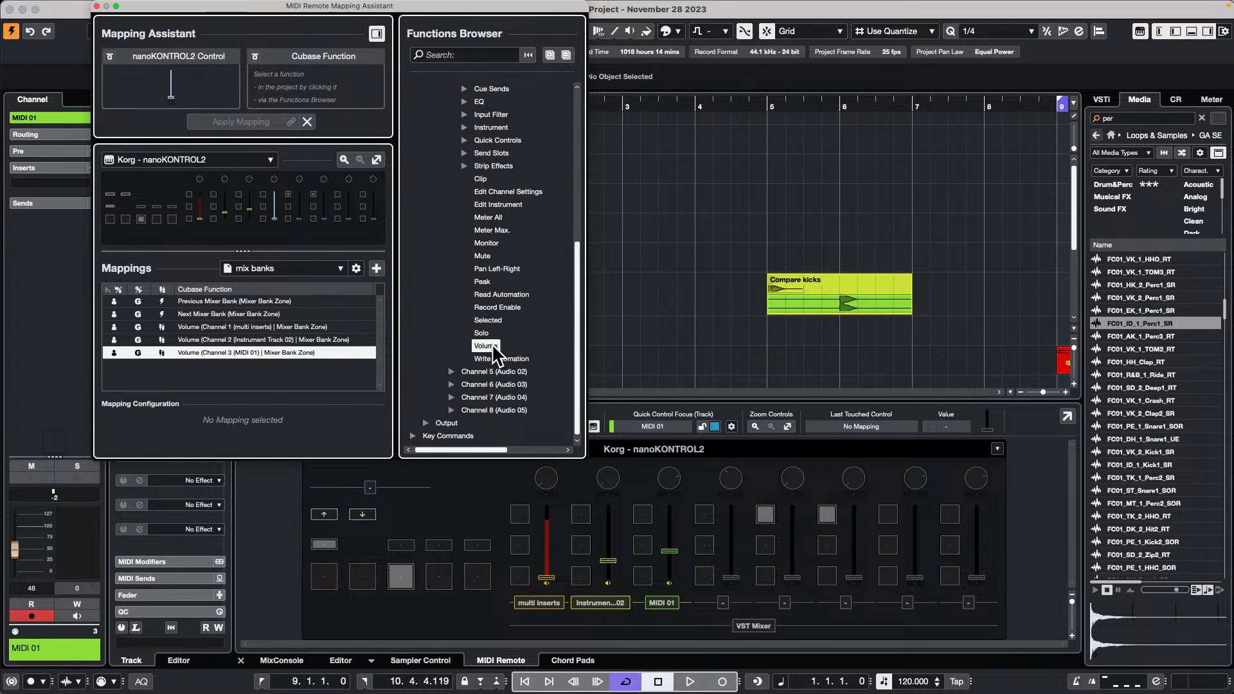
pyautogui.click(487, 347)
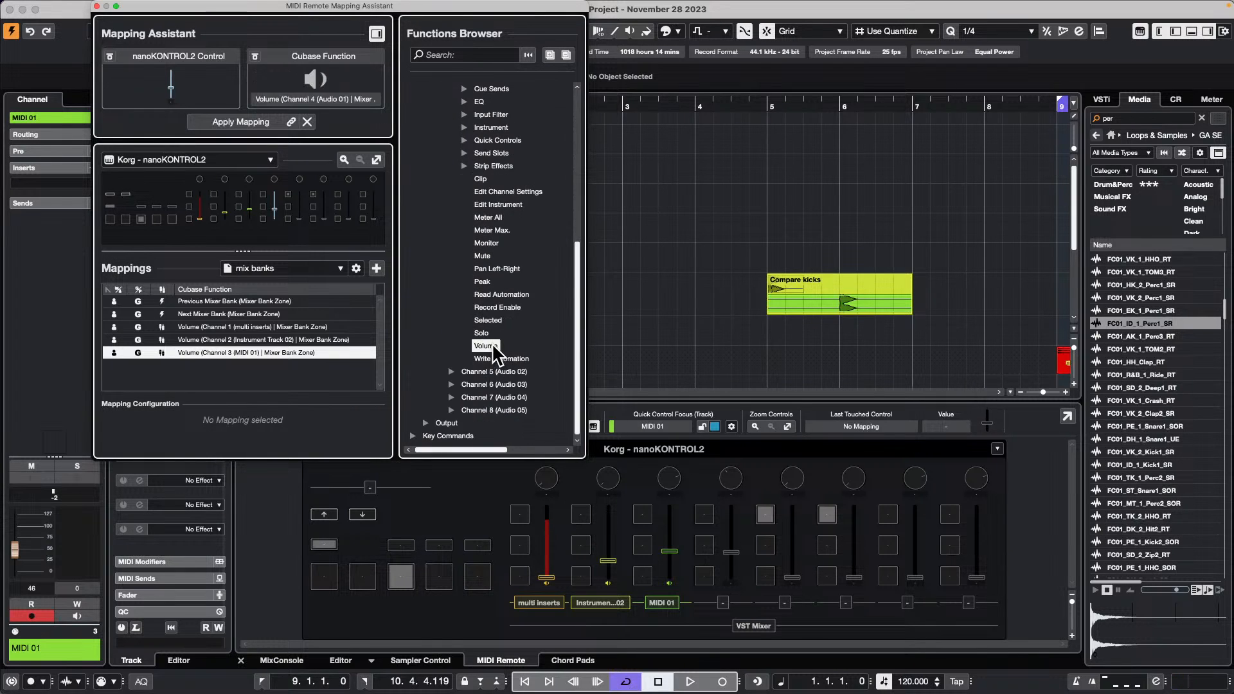
pyautogui.doubleClick(493, 347)
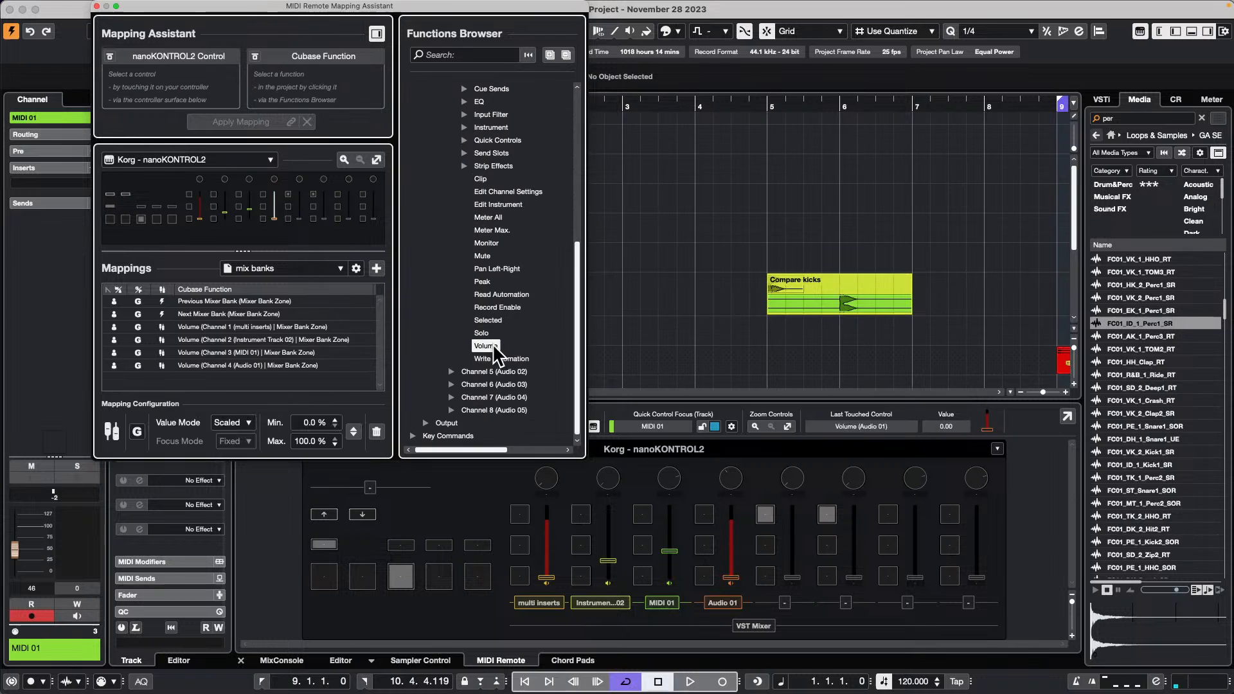
# - Map the nanoKONTROL2's fifth fader to the volume of mixer bank Channel 5 (Audio 02)
pyautogui.click(451, 372)
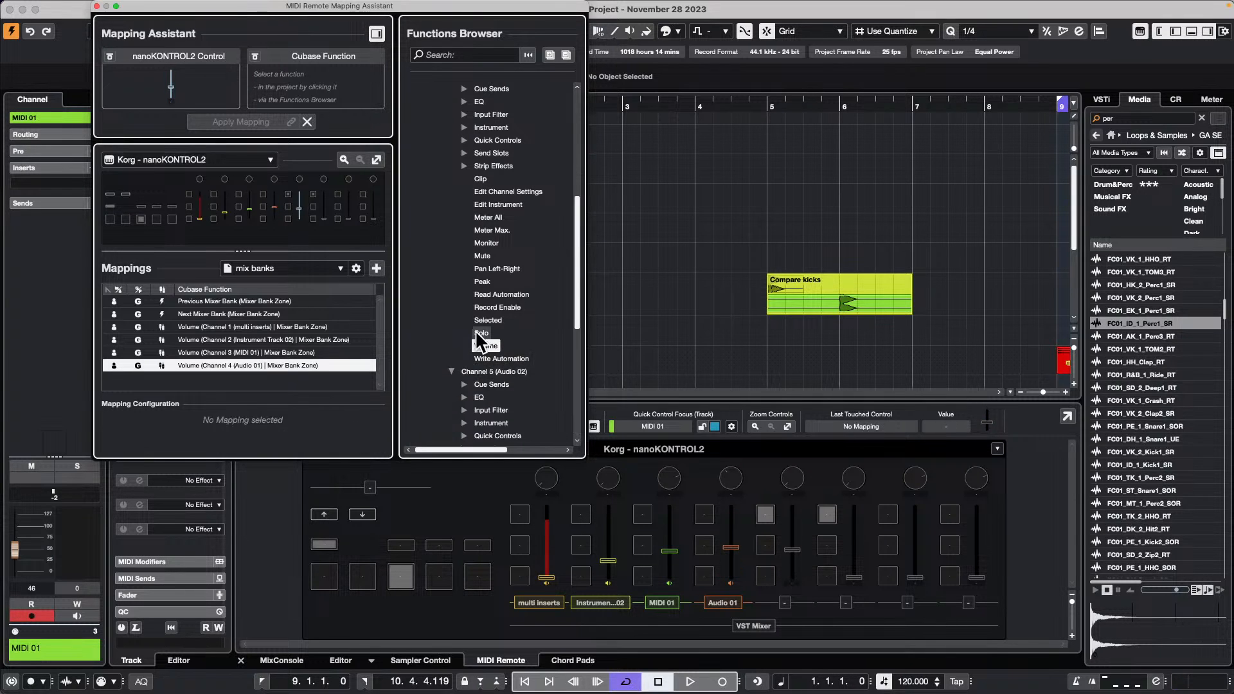
pyautogui.scroll(-5, 479, 329)
pyautogui.click(496, 360)
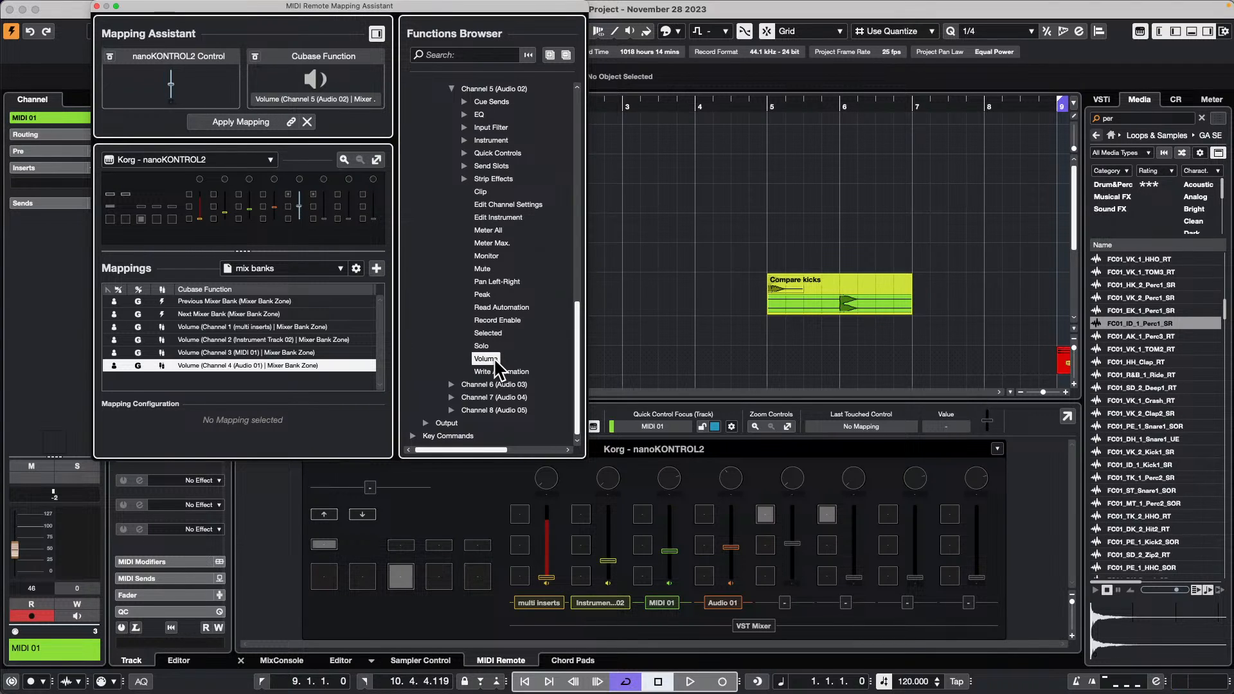
pyautogui.doubleClick(496, 362)
# - Map the nanoKONTROL2's sixth fader to the volume of mixer bank Channel 6 (Audio 03)
pyautogui.click(452, 383)
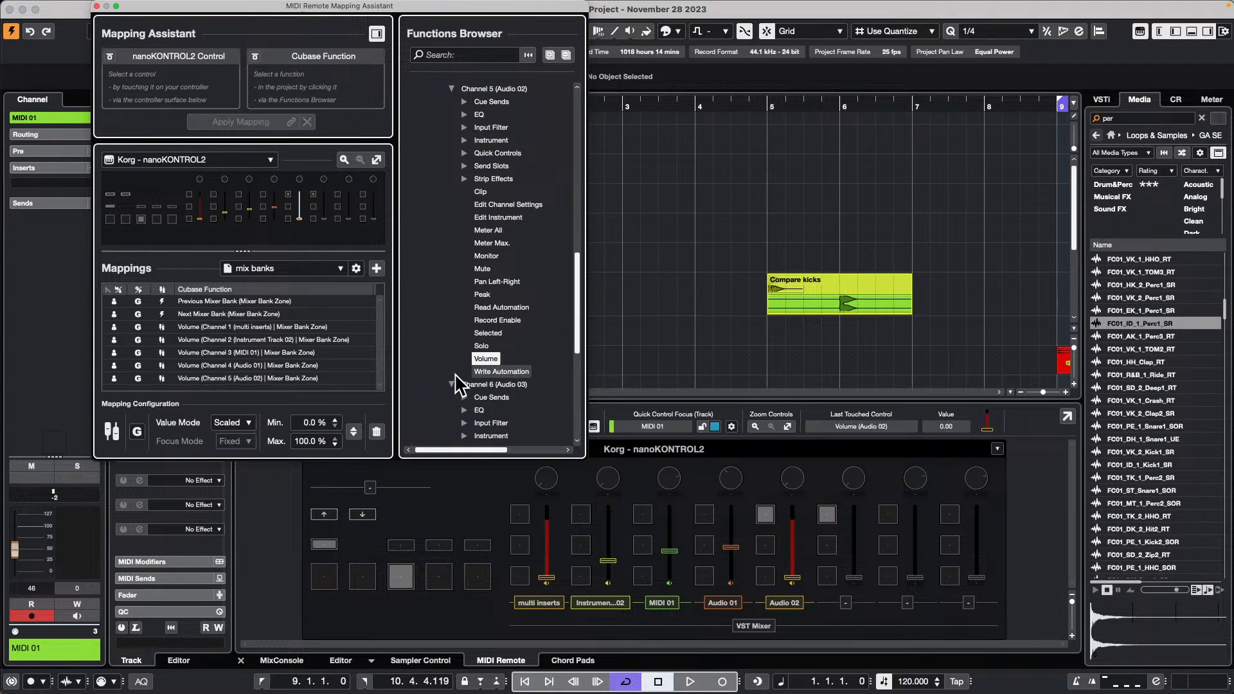
pyautogui.scroll(-5, 476, 316)
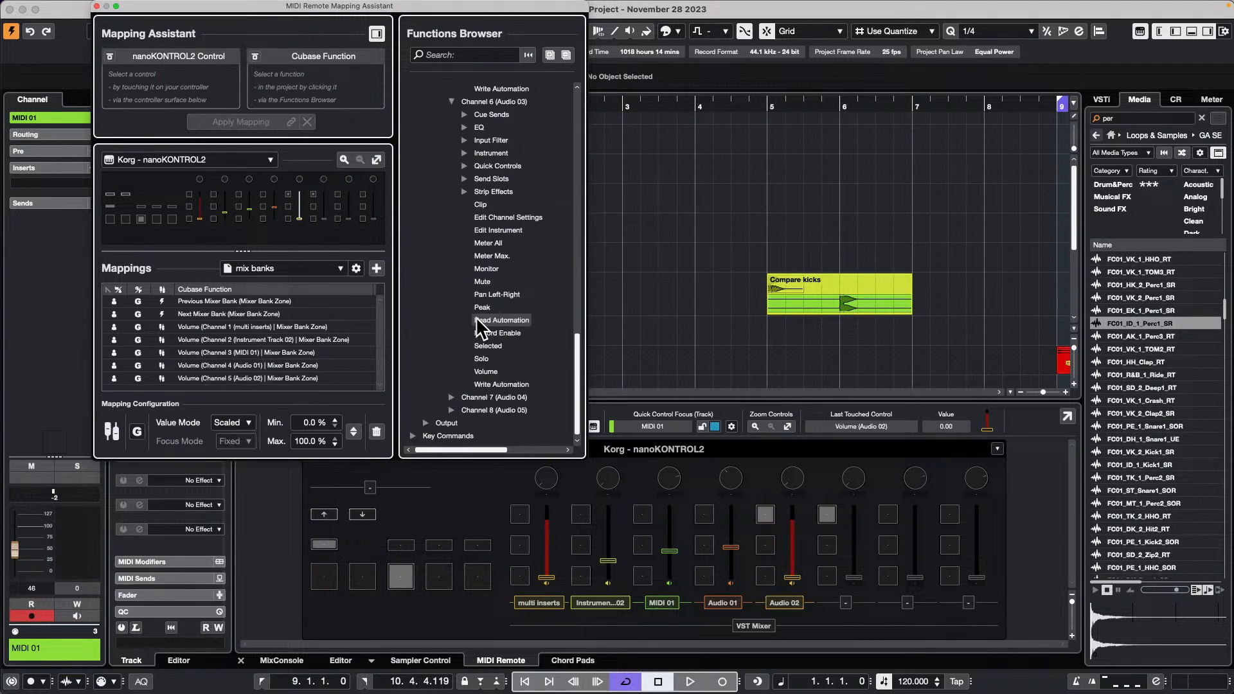
pyautogui.doubleClick(487, 373)
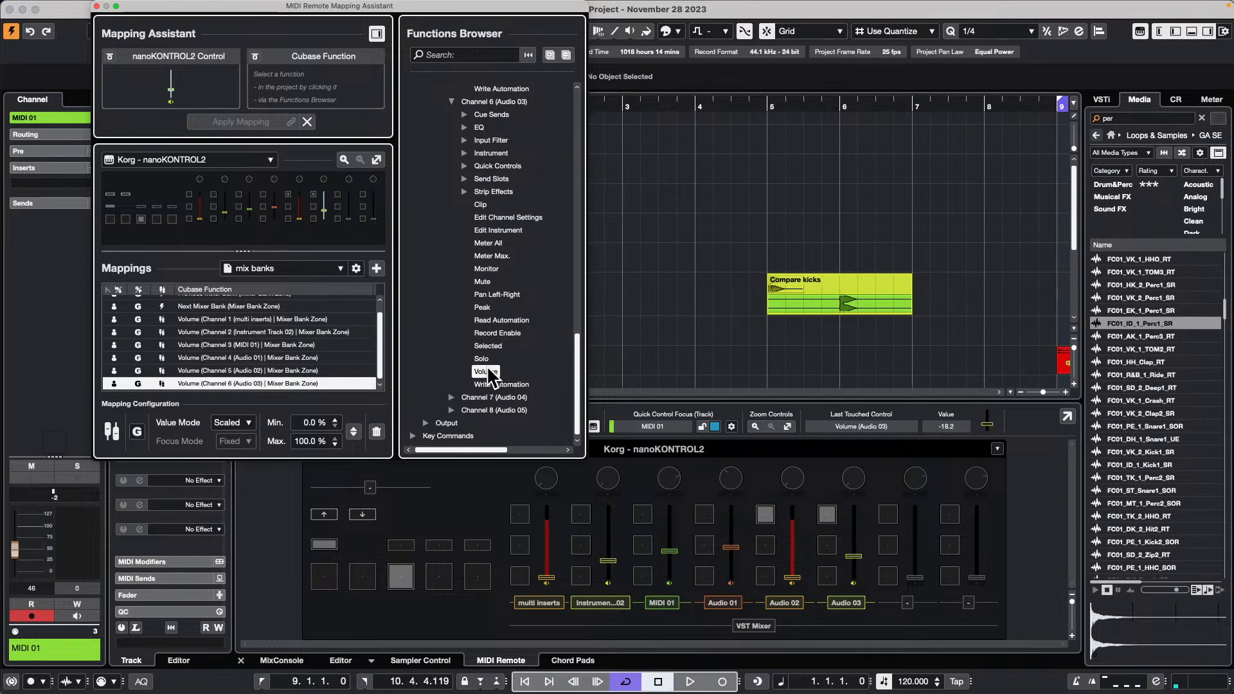
# - Map the nanoKONTROL2's seventh fader to the volume of mixer bank Channel 7 (Audio 04)
pyautogui.click(452, 397)
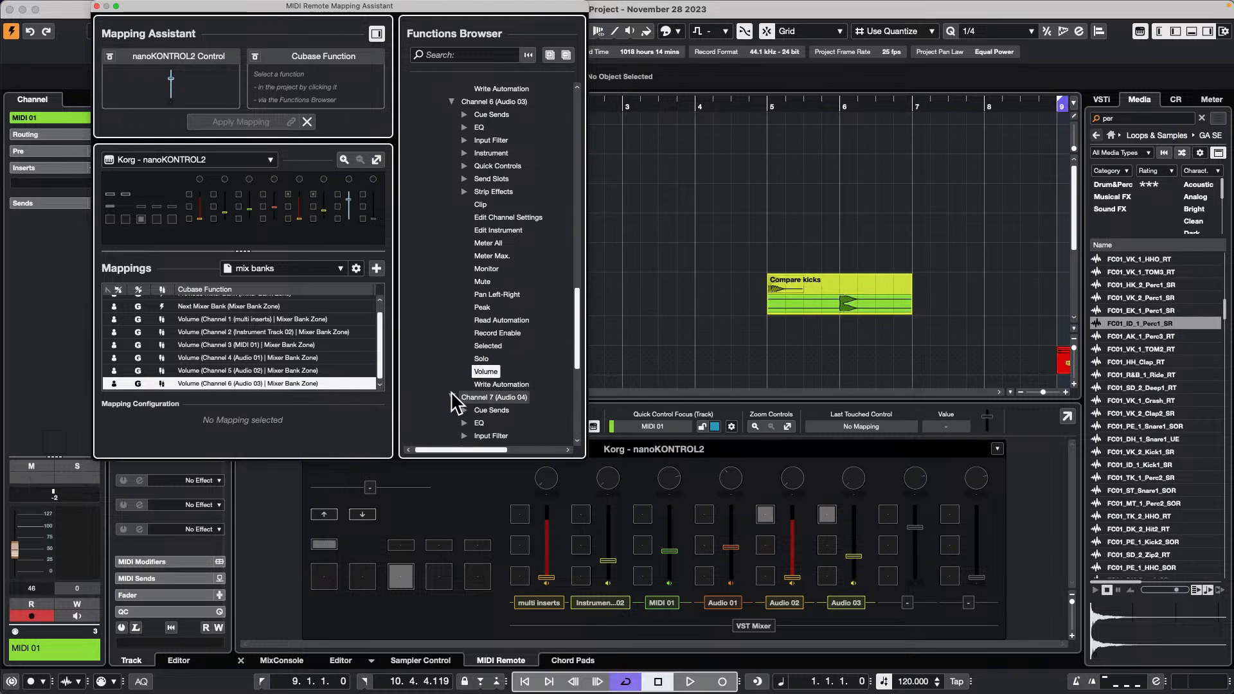
pyautogui.scroll(-4, 466, 380)
pyautogui.scroll(-5, 472, 361)
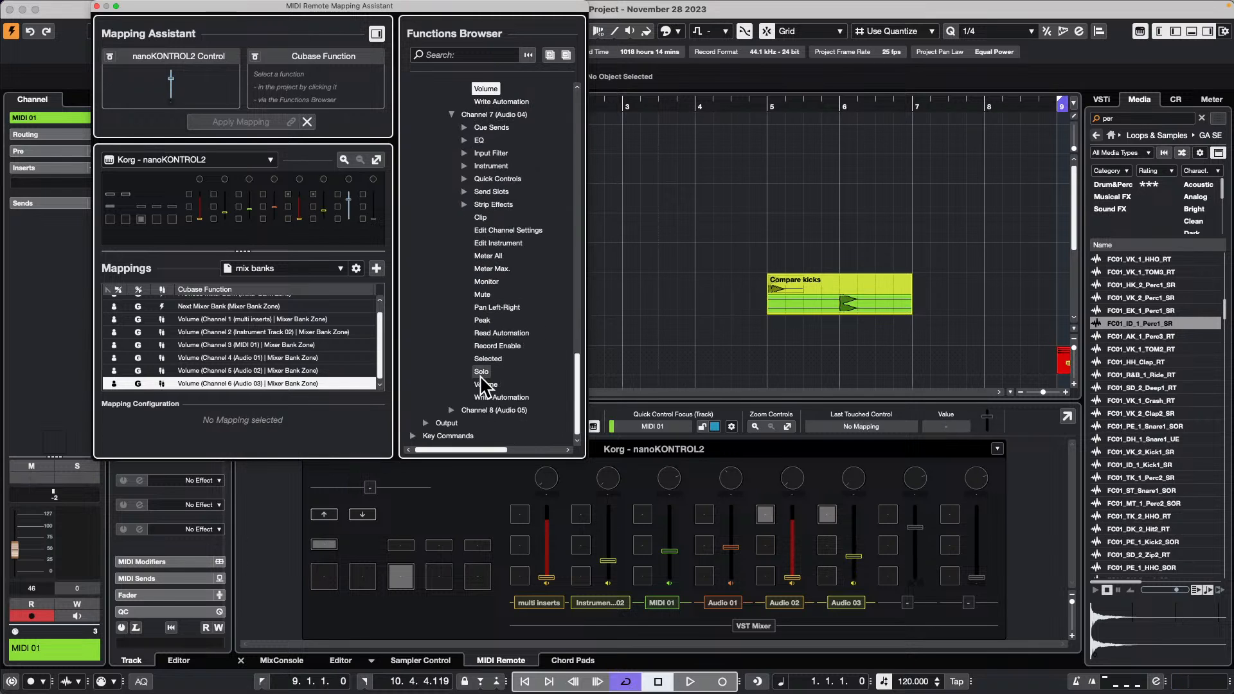
pyautogui.click(484, 385)
pyautogui.doubleClick(484, 384)
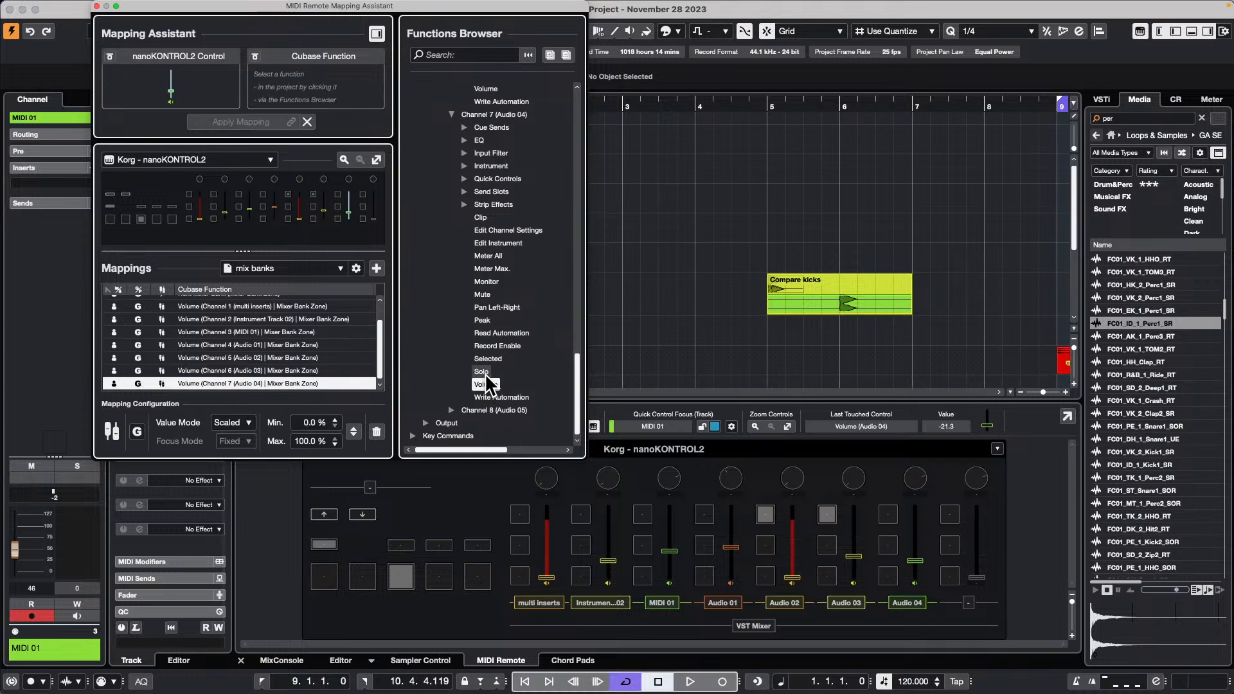
# - Map the nanoKONTROL2's eighth fader to the volume of mixer bank Channel 8 (Audio 05) and close the Mapping Assistant
pyautogui.click(452, 409)
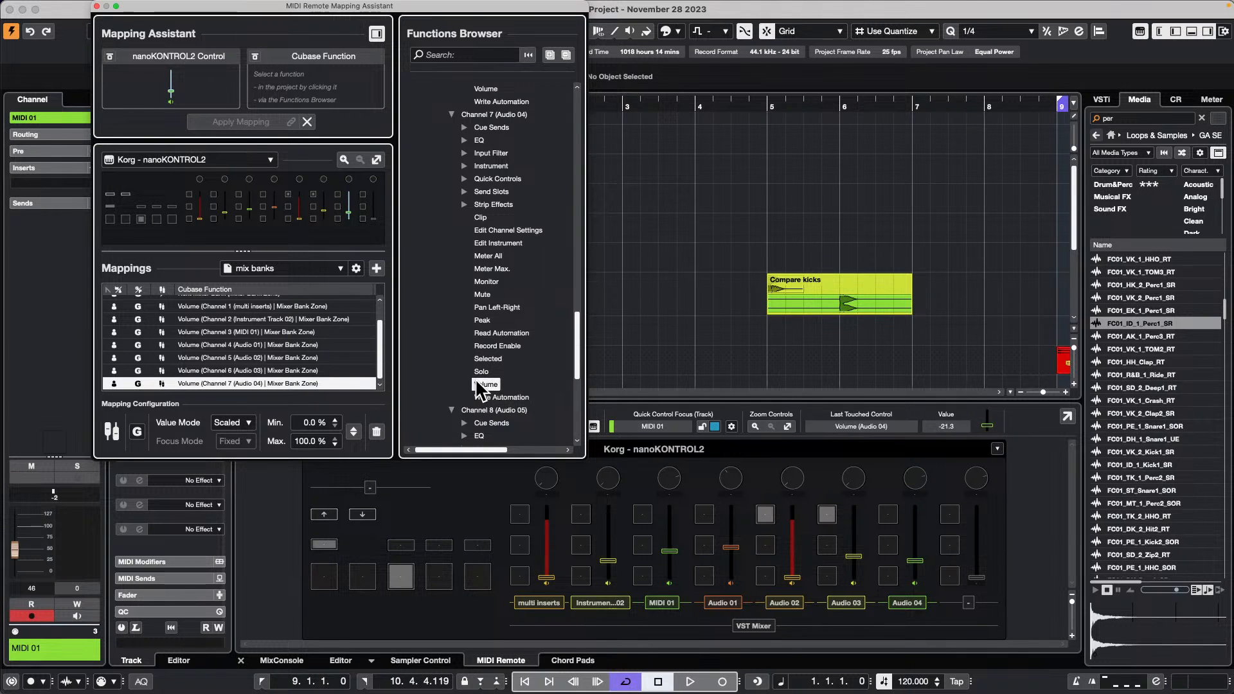
pyautogui.scroll(-5, 476, 382)
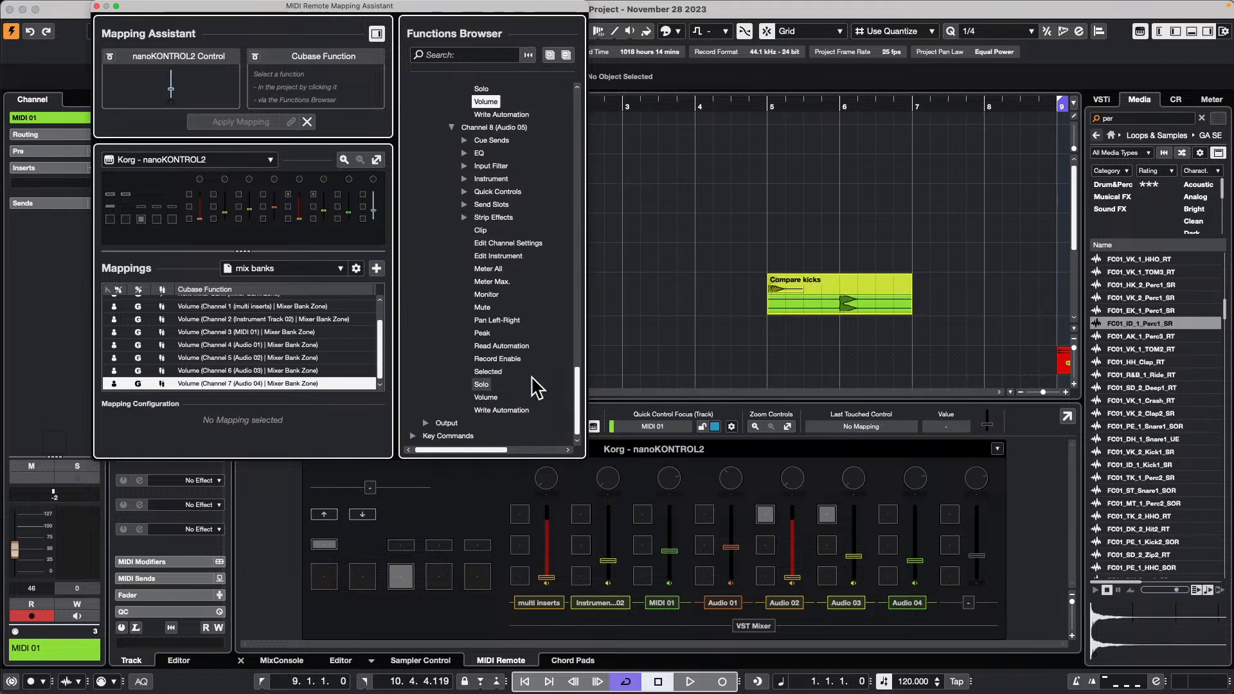
pyautogui.click(487, 397)
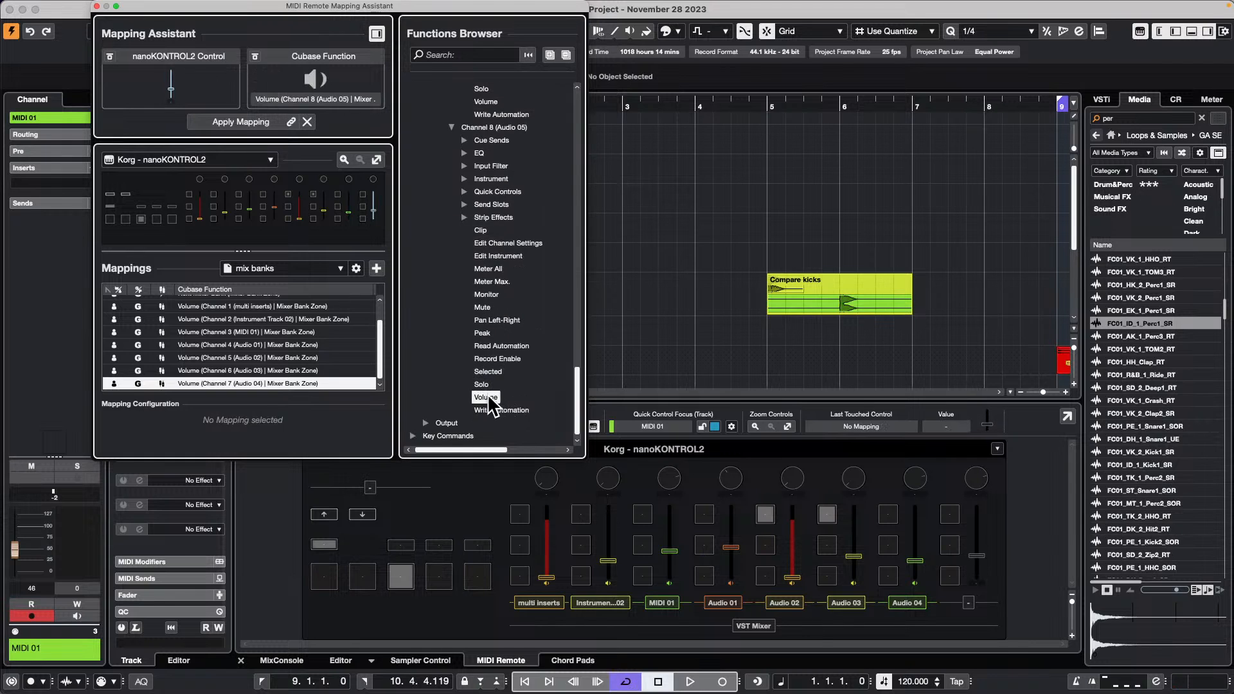
pyautogui.doubleClick(486, 397)
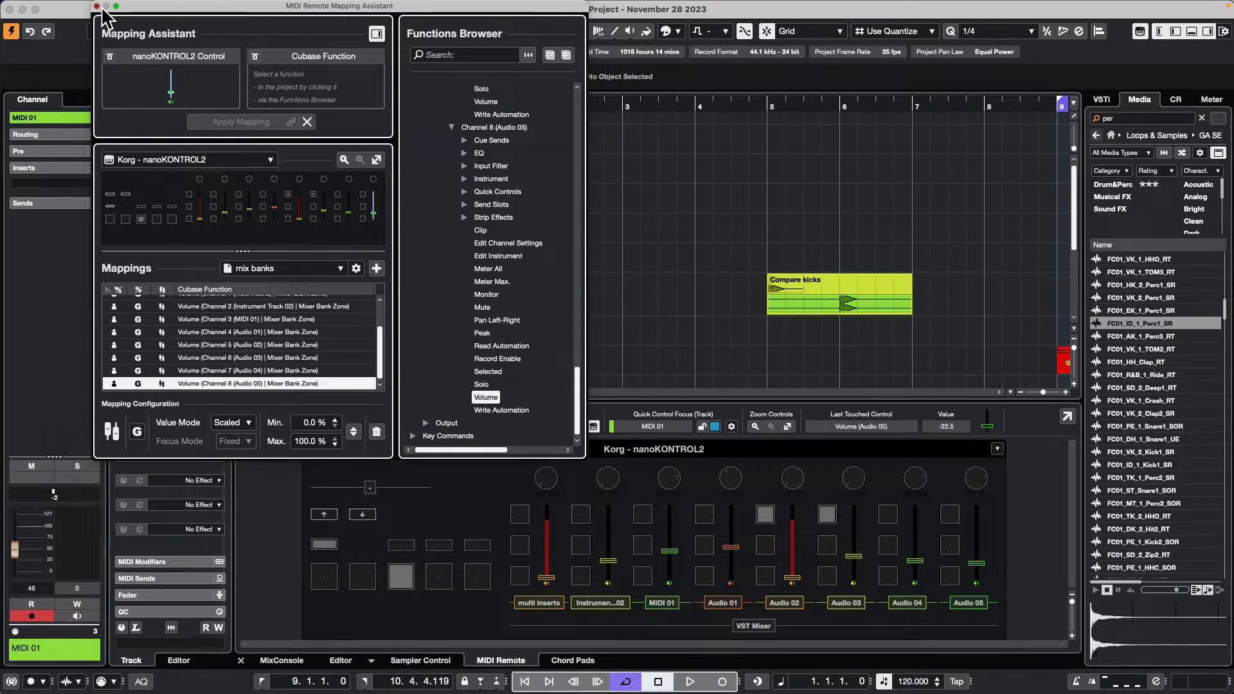
pyautogui.click(97, 6)
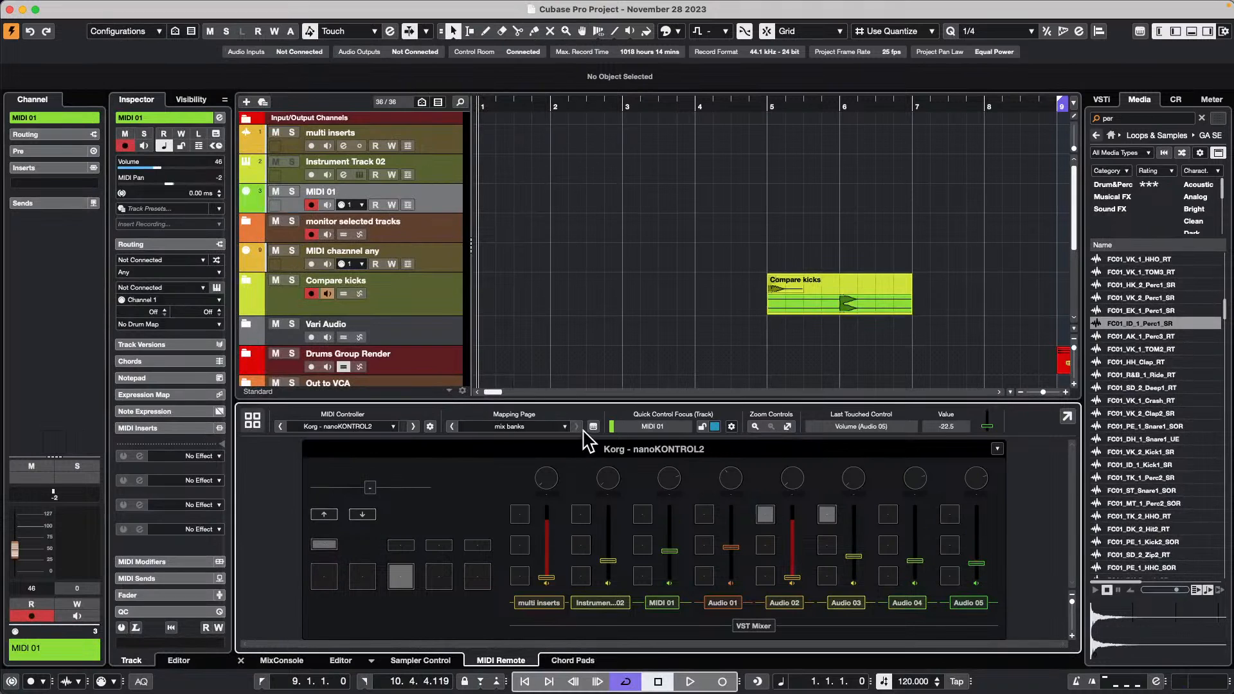
# - Open the MixConsole, shrink it and place it above the nanoKONTROL2 surface so its first channels and the mapped faders can be compared
pyautogui.press('F3')
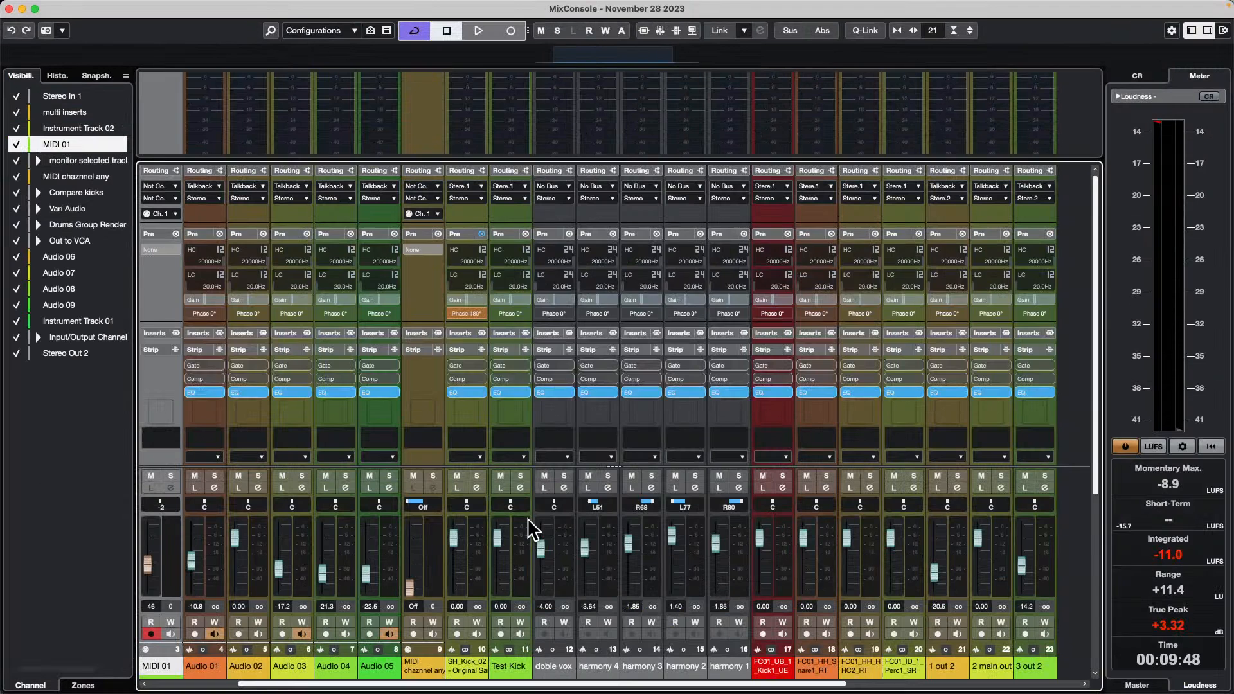
pyautogui.click(34, 9)
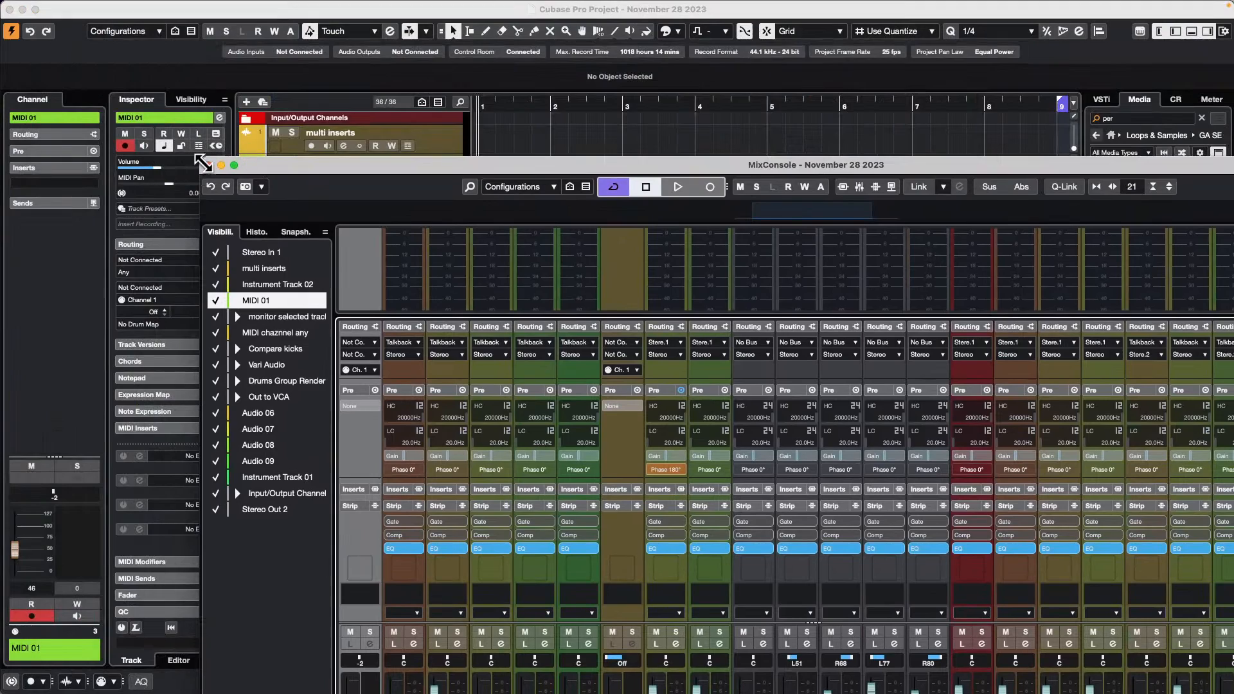
pyautogui.moveTo(203, 164); pyautogui.dragTo(225, 465)
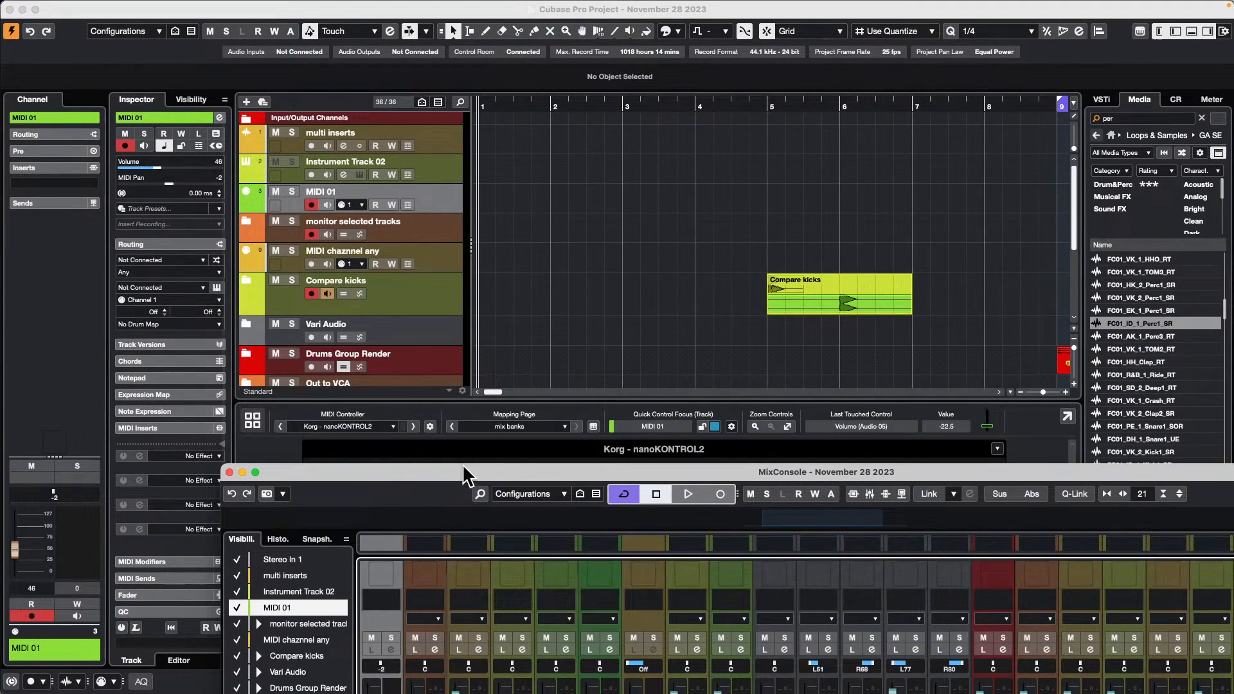
pyautogui.moveTo(461, 471); pyautogui.dragTo(294, 5)
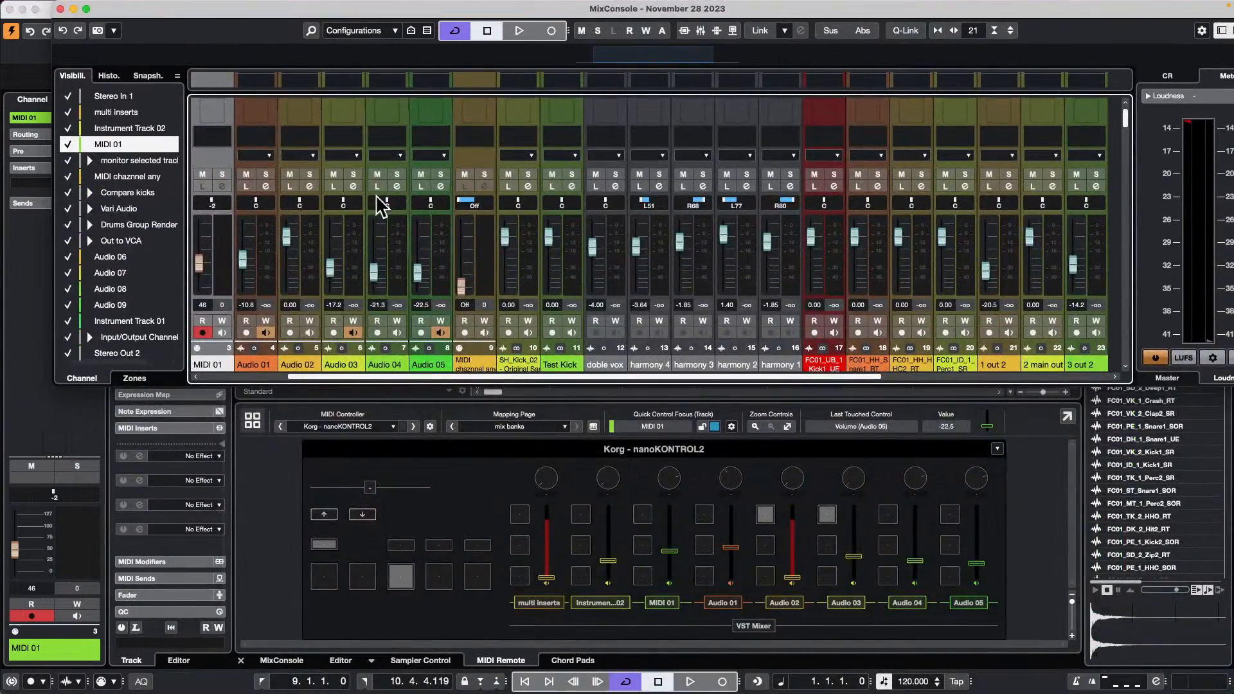
pyautogui.moveTo(324, 376); pyautogui.dragTo(204, 371)
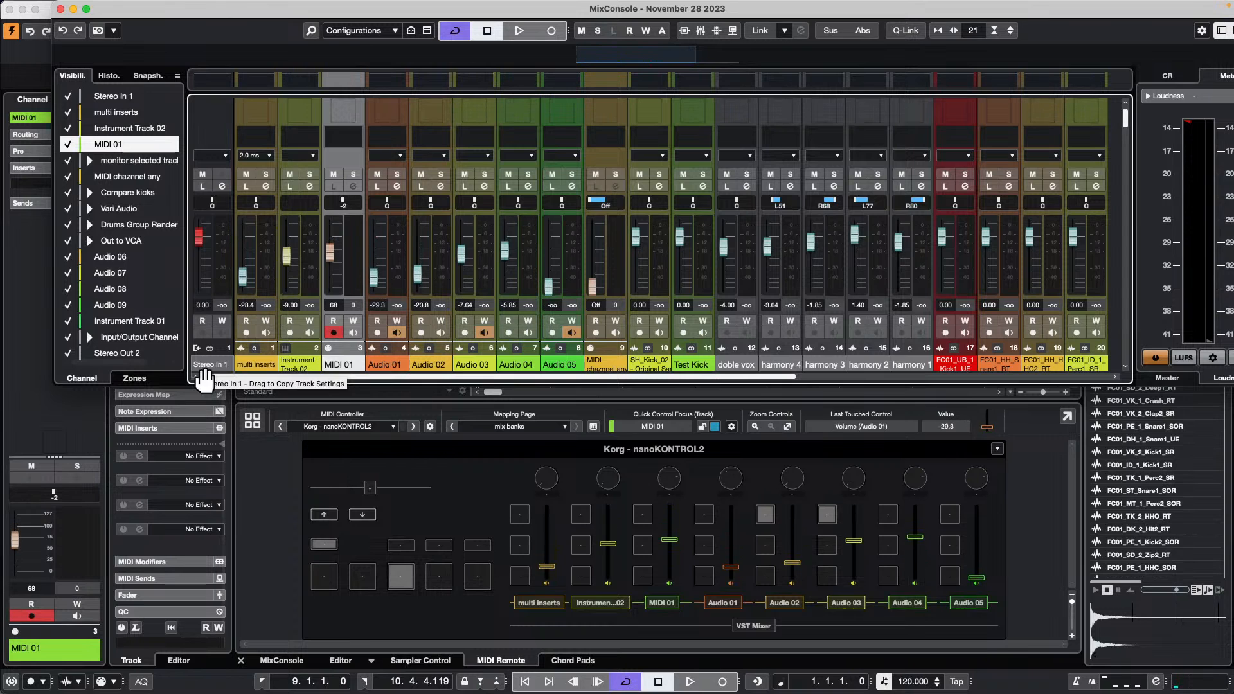
# - Switch to the next mixer bank to test the bank mapping, close the MixConsole and inspect the first fader's assignment
pyautogui.click(363, 515)
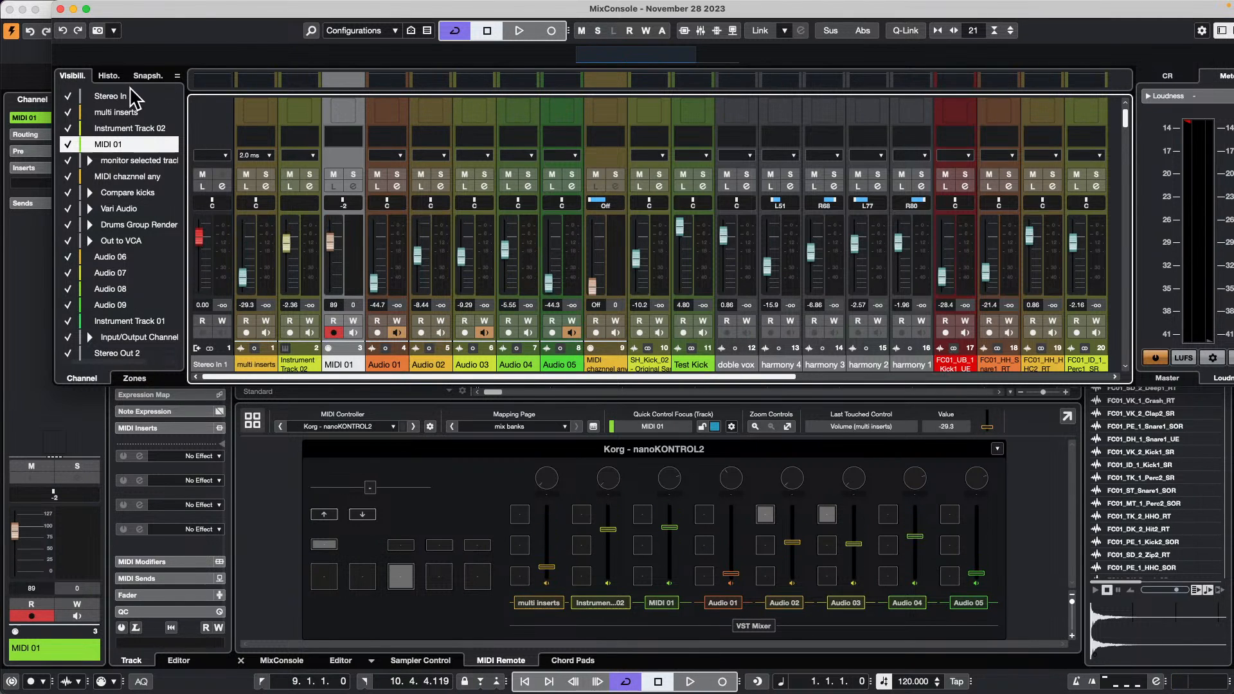
pyautogui.press('F3')
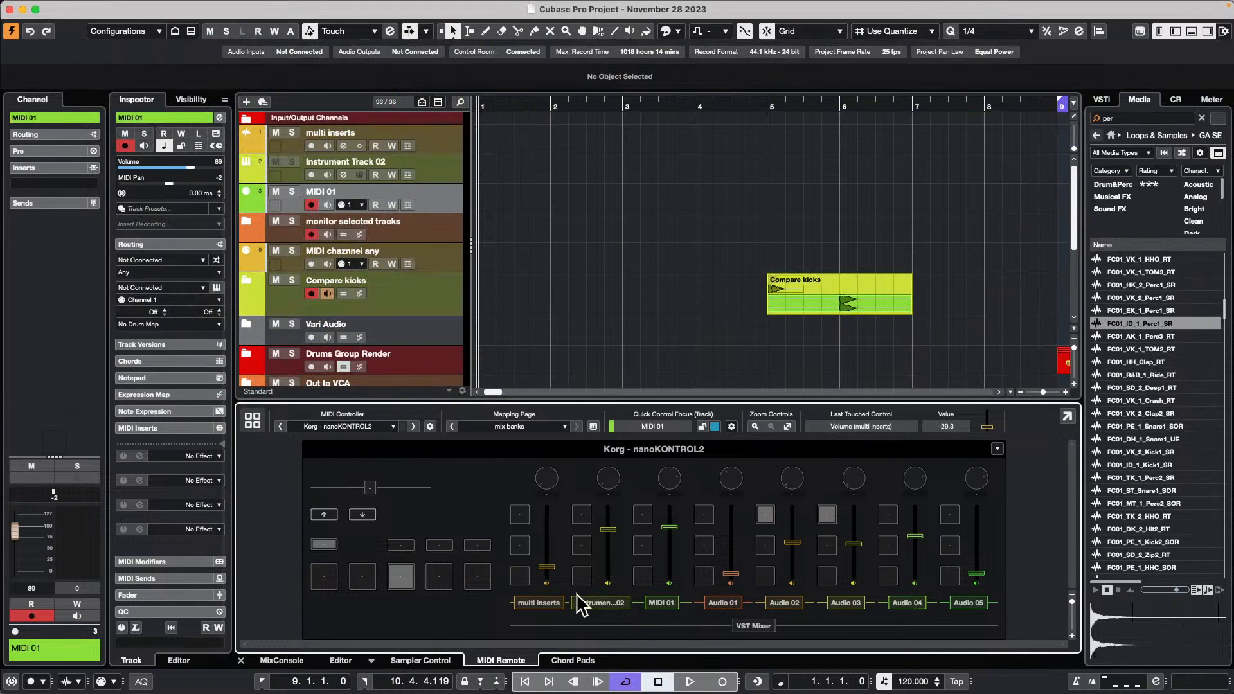
pyautogui.moveTo(550, 576)
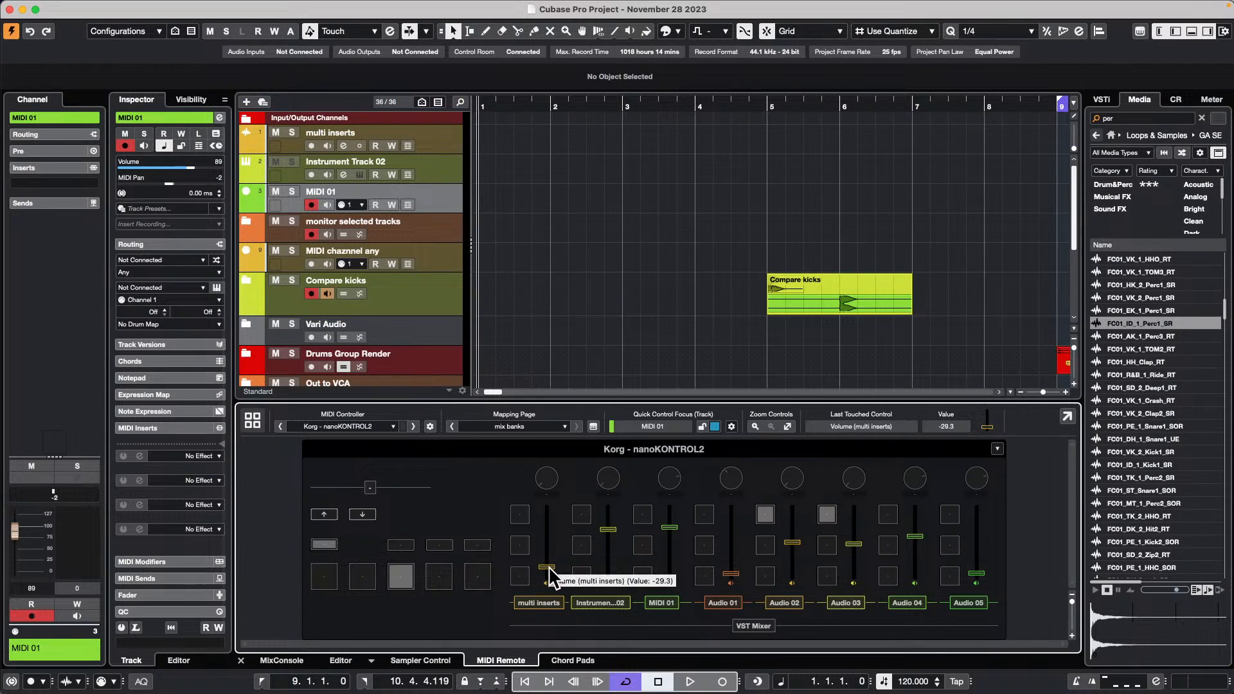
pyautogui.click(593, 427)
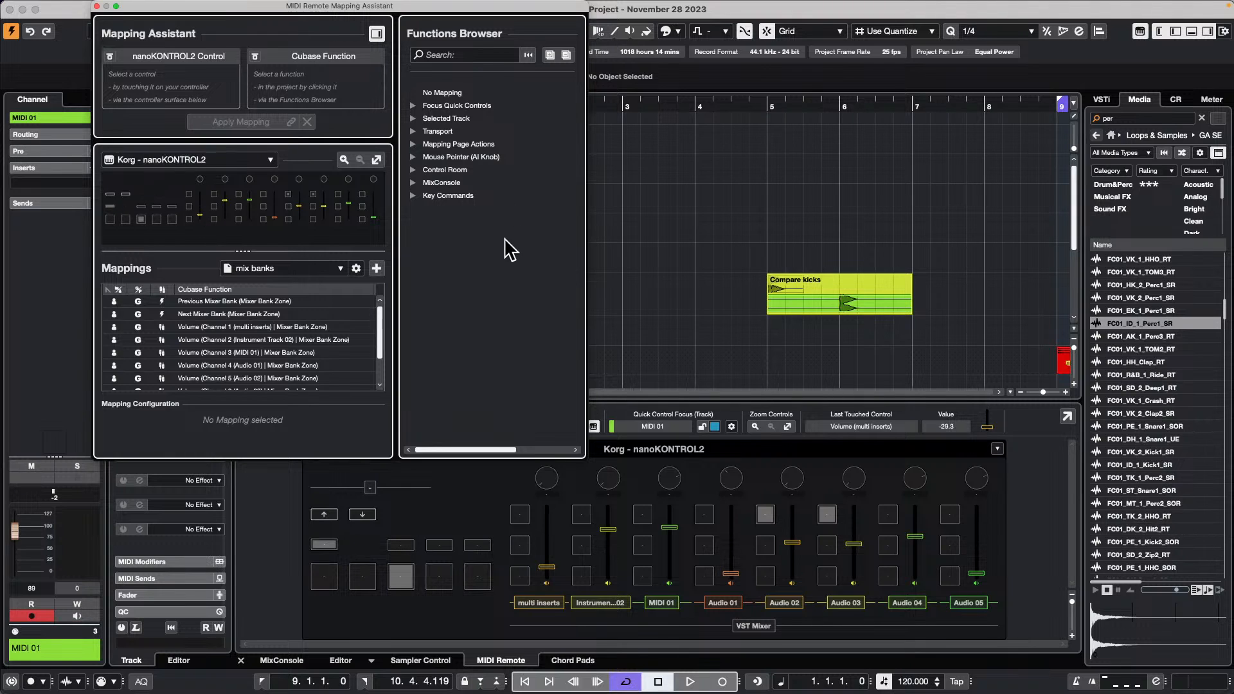
pyautogui.click(413, 182)
pyautogui.click(425, 194)
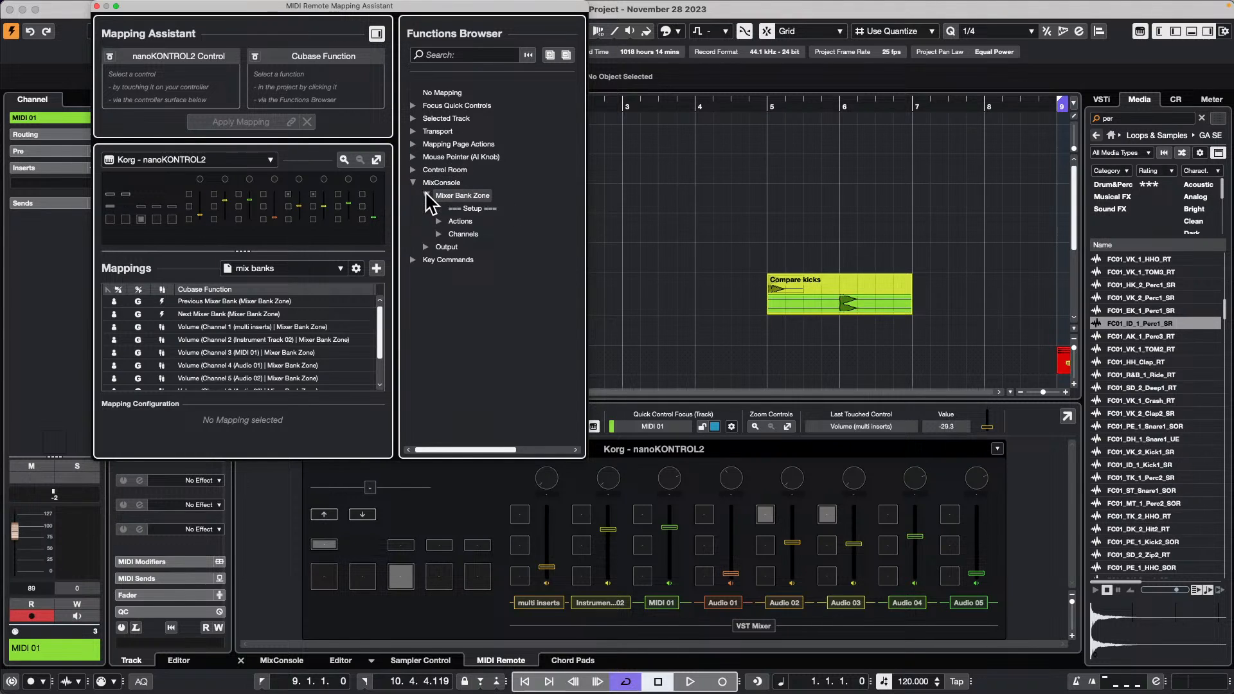
pyautogui.doubleClick(475, 209)
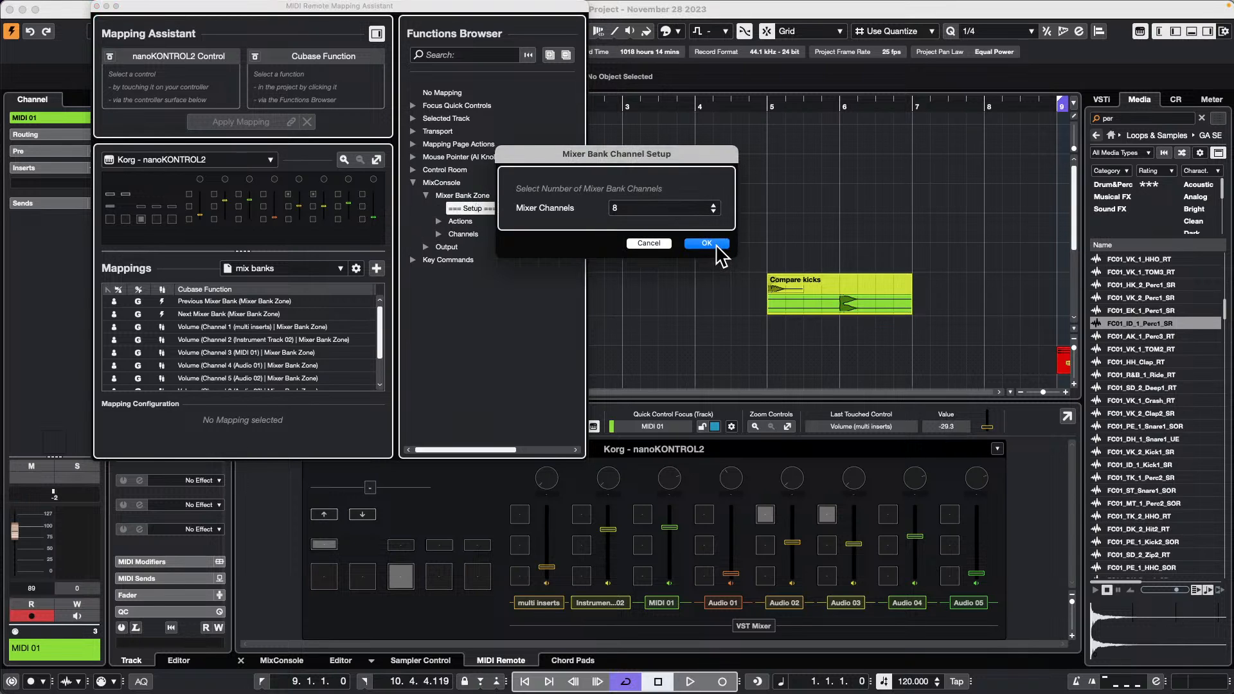
pyautogui.click(707, 244)
pyautogui.click(439, 234)
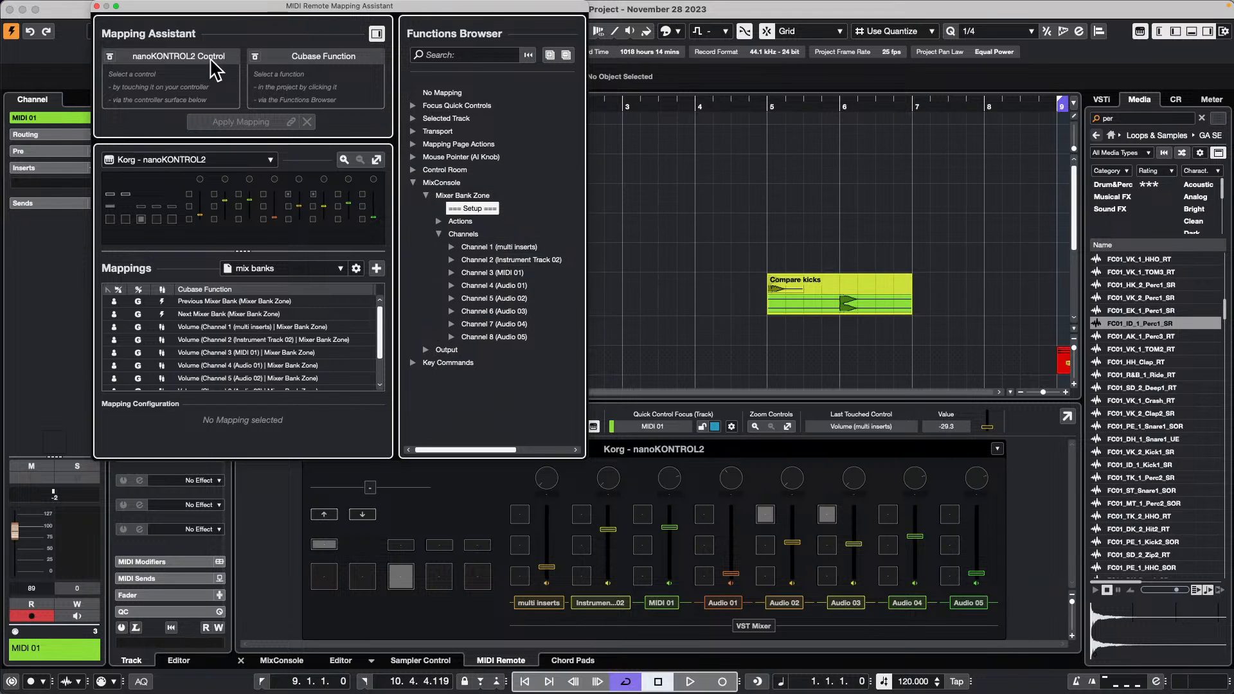
pyautogui.click(96, 6)
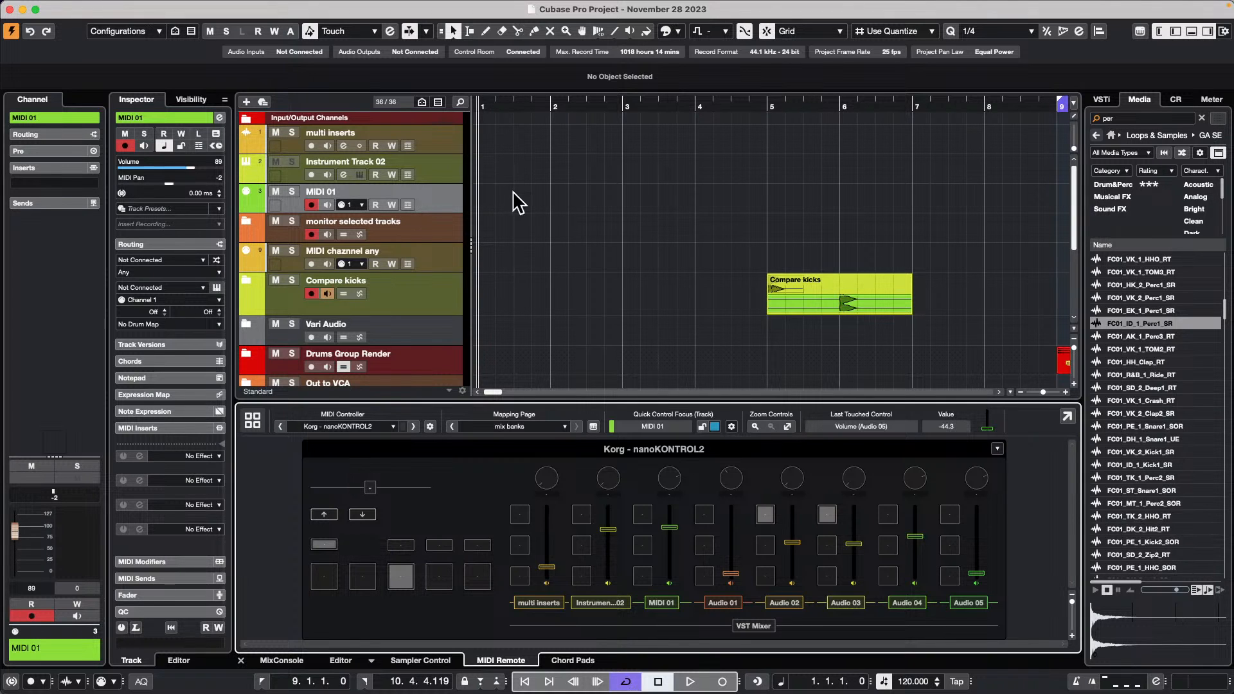
# - Select the tracks Audio 06 through Audio 09 and toggle their solo on and off
pyautogui.scroll(-1, 518, 201)
pyautogui.scroll(1, 518, 201)
pyautogui.scroll(-5, 551, 220)
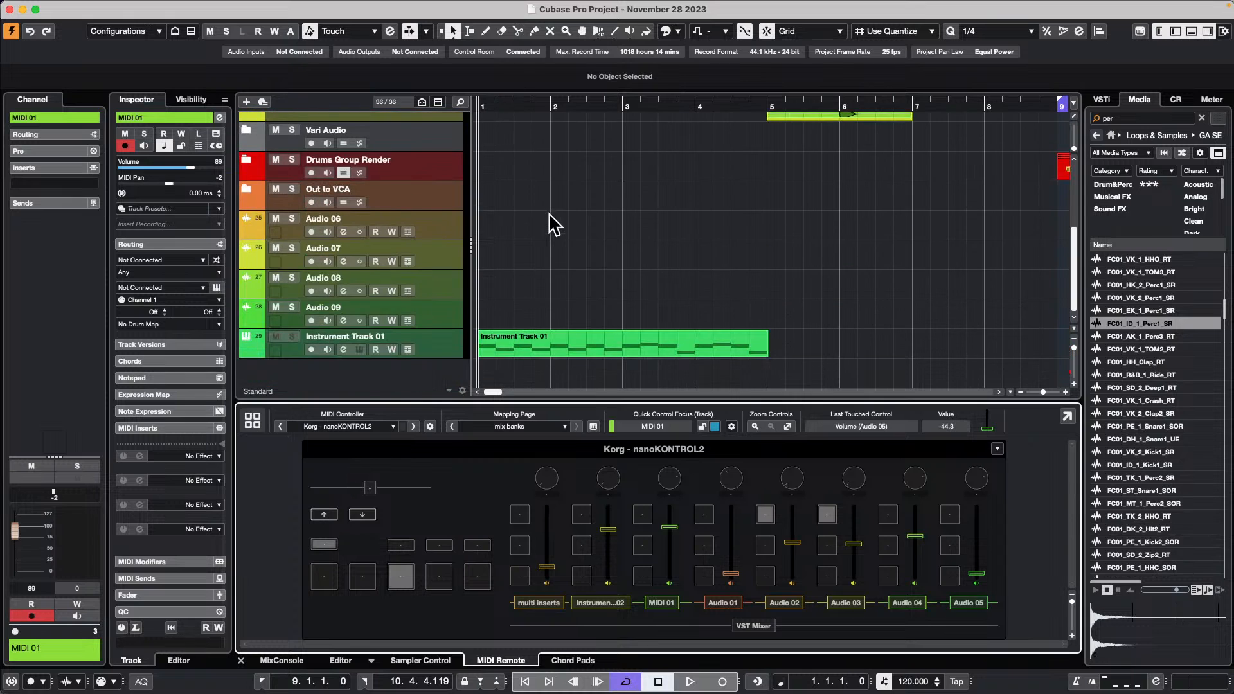
pyautogui.click(456, 229)
pyautogui.keyDown('shift'); pyautogui.click(445, 302); pyautogui.keyUp('shift')
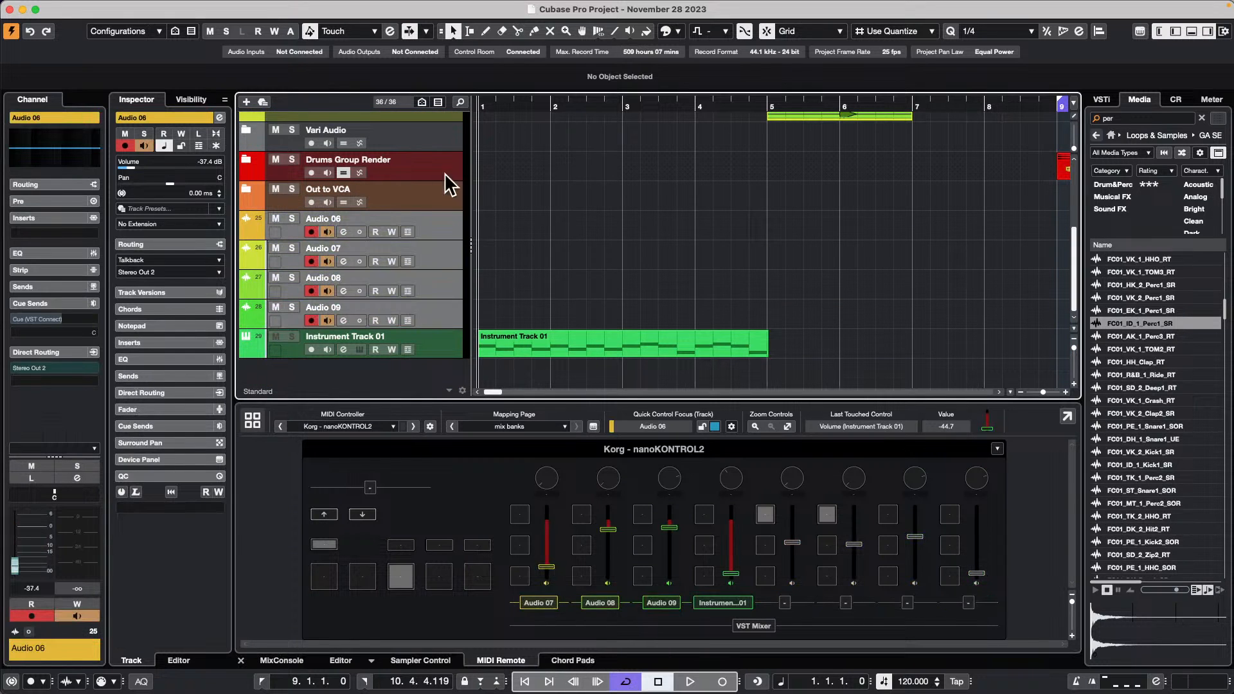
pyautogui.press('s')
pyautogui.press('s')
# - Select the tracks Audio 07 through Audio 09 and toggle solo defeat for all of them at once
pyautogui.click(449, 313)
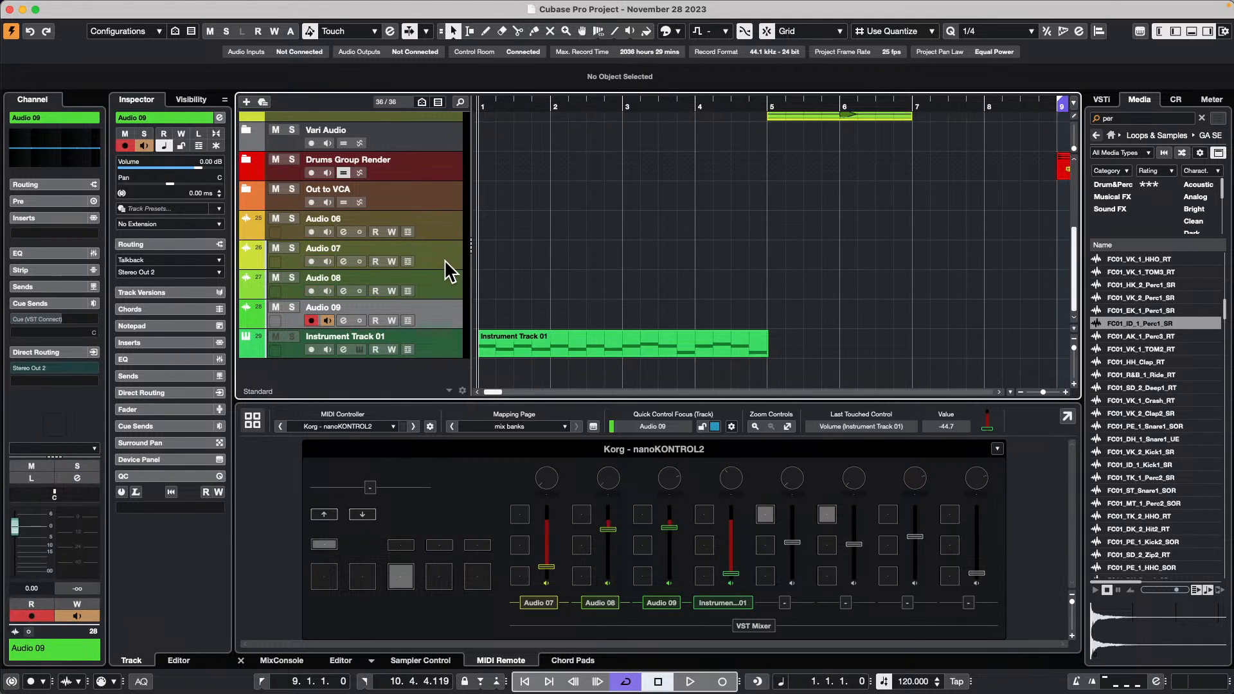
pyautogui.keyDown('shift'); pyautogui.click(445, 260); pyautogui.keyUp('shift')
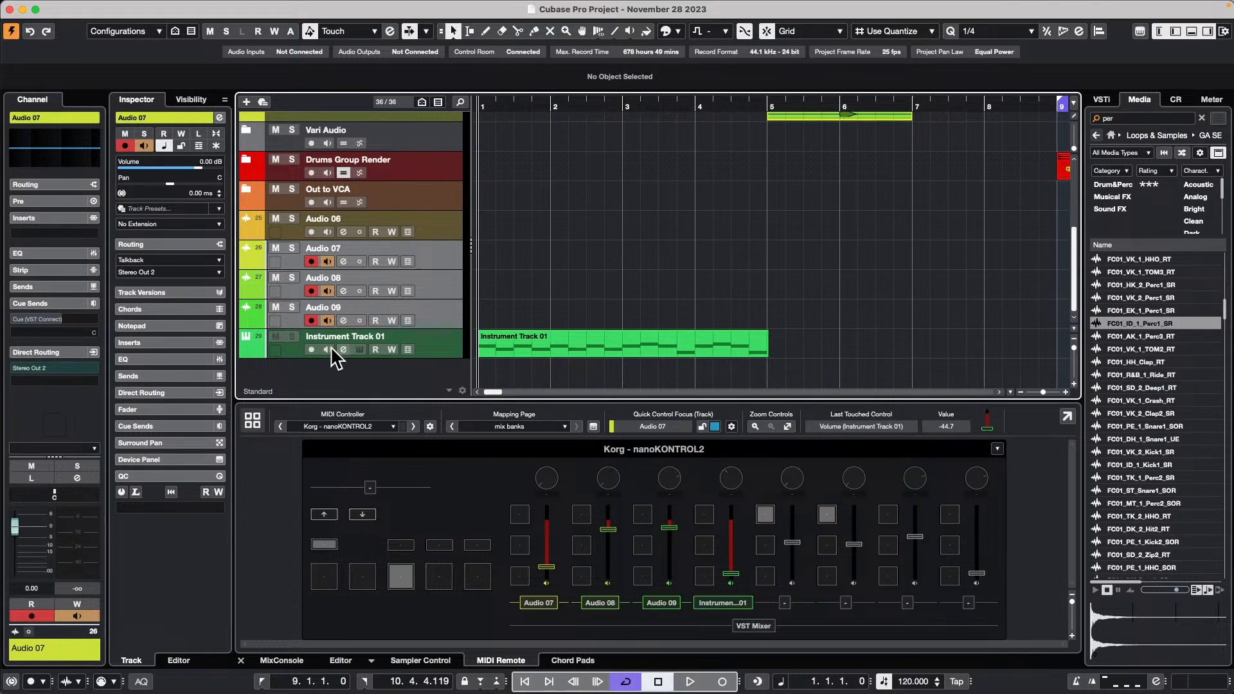
pyautogui.click(292, 248)
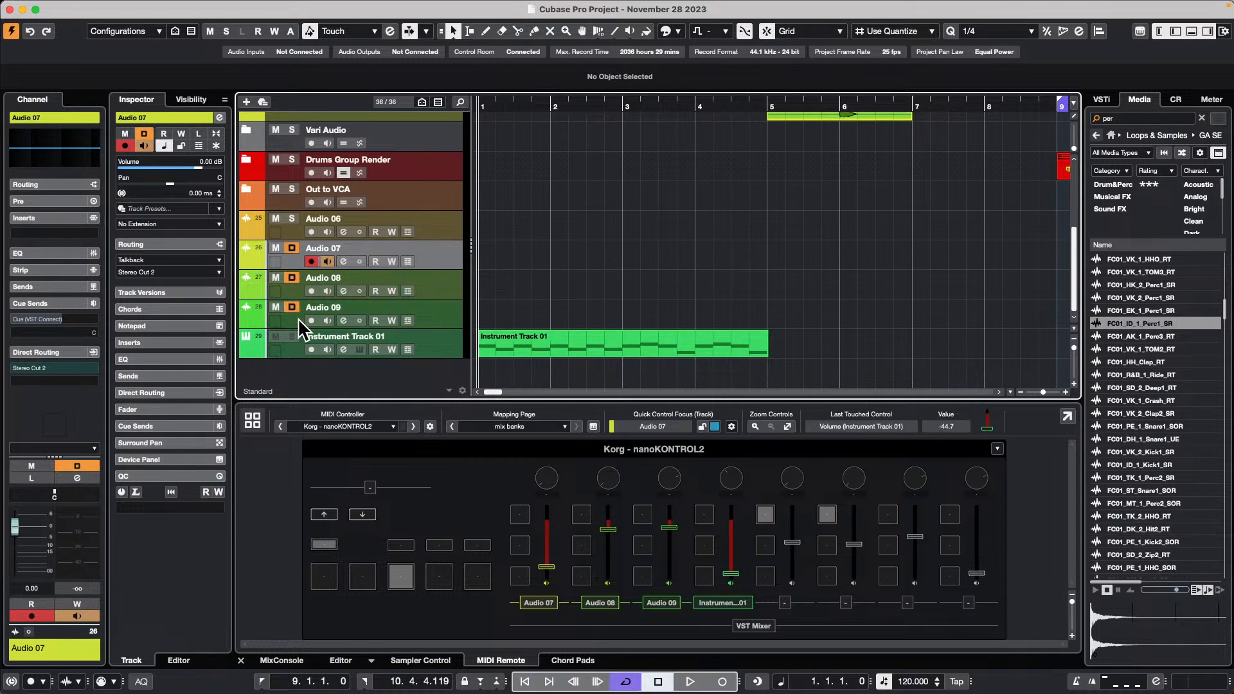
pyautogui.click(293, 248)
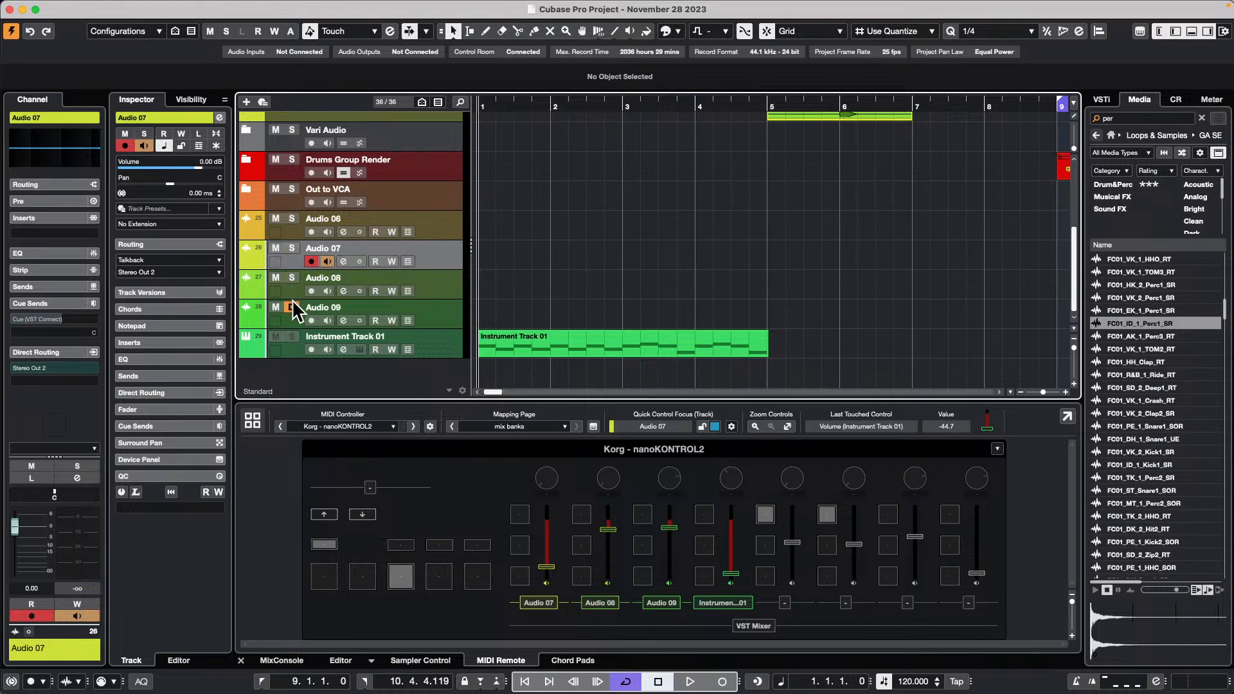
# - Show the MixConsole below the project and switch solo defeat on and off for the selected tracks Audio 07 through Audio 09
pyautogui.keyDown('shift'); pyautogui.click(441, 324); pyautogui.keyUp('shift')
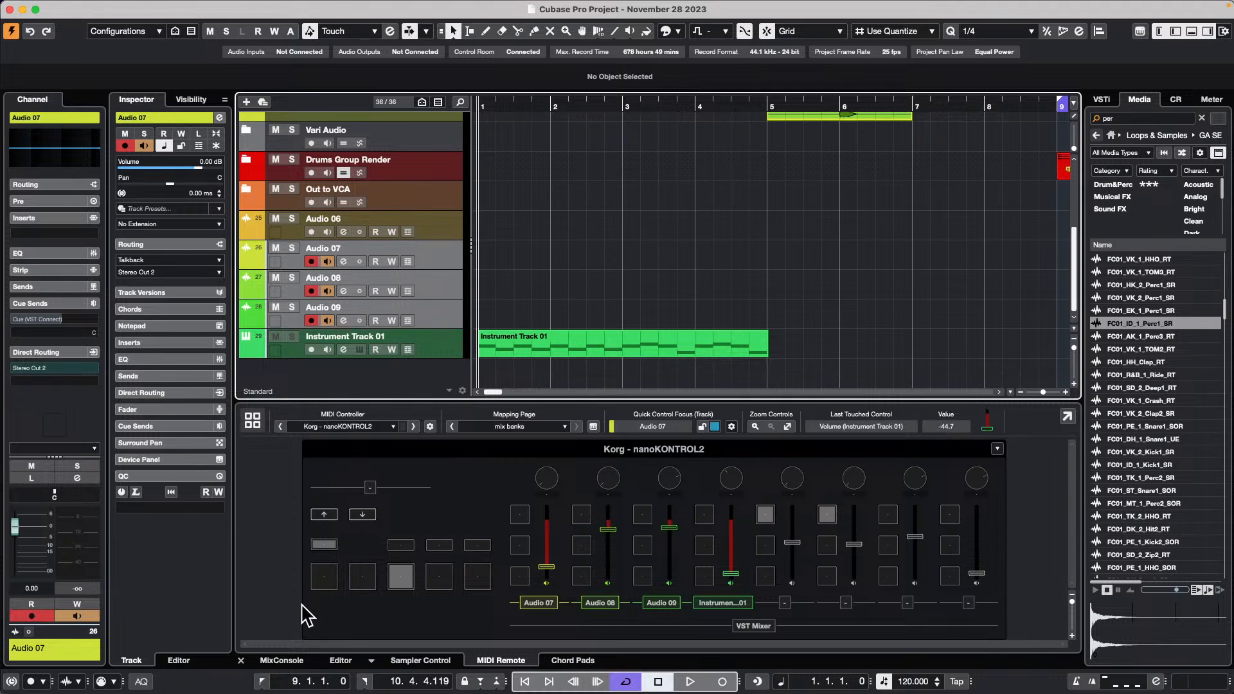
pyautogui.click(282, 661)
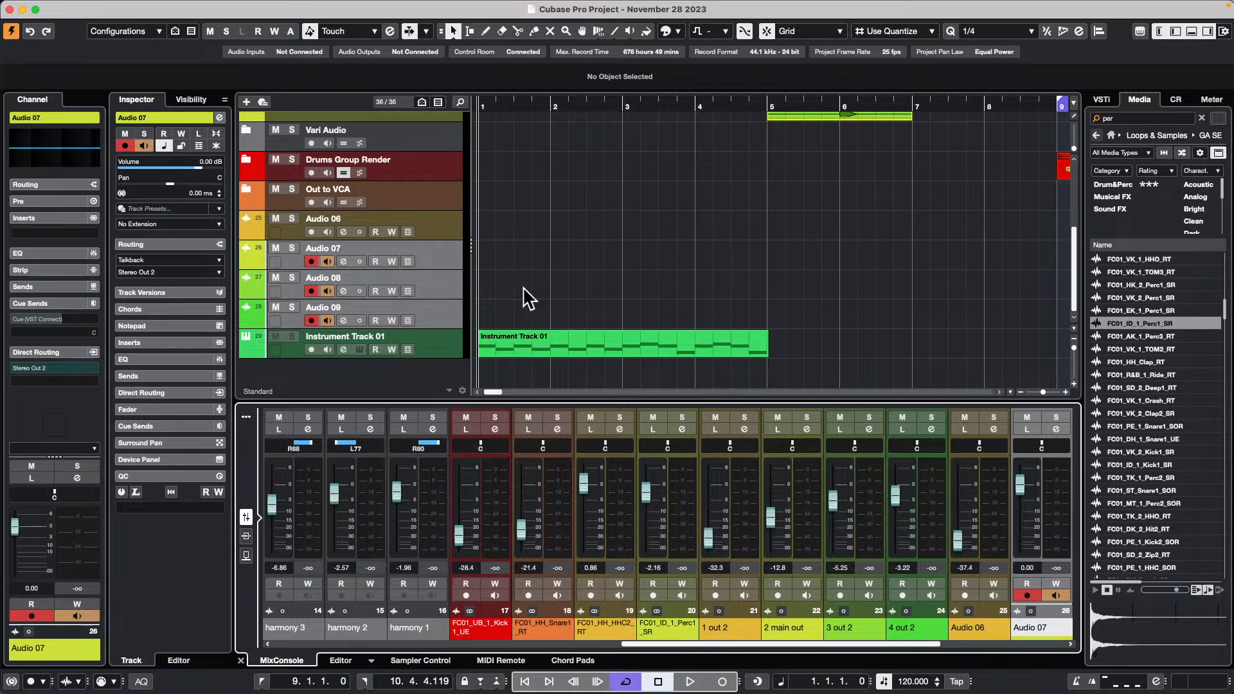
pyautogui.click(292, 248)
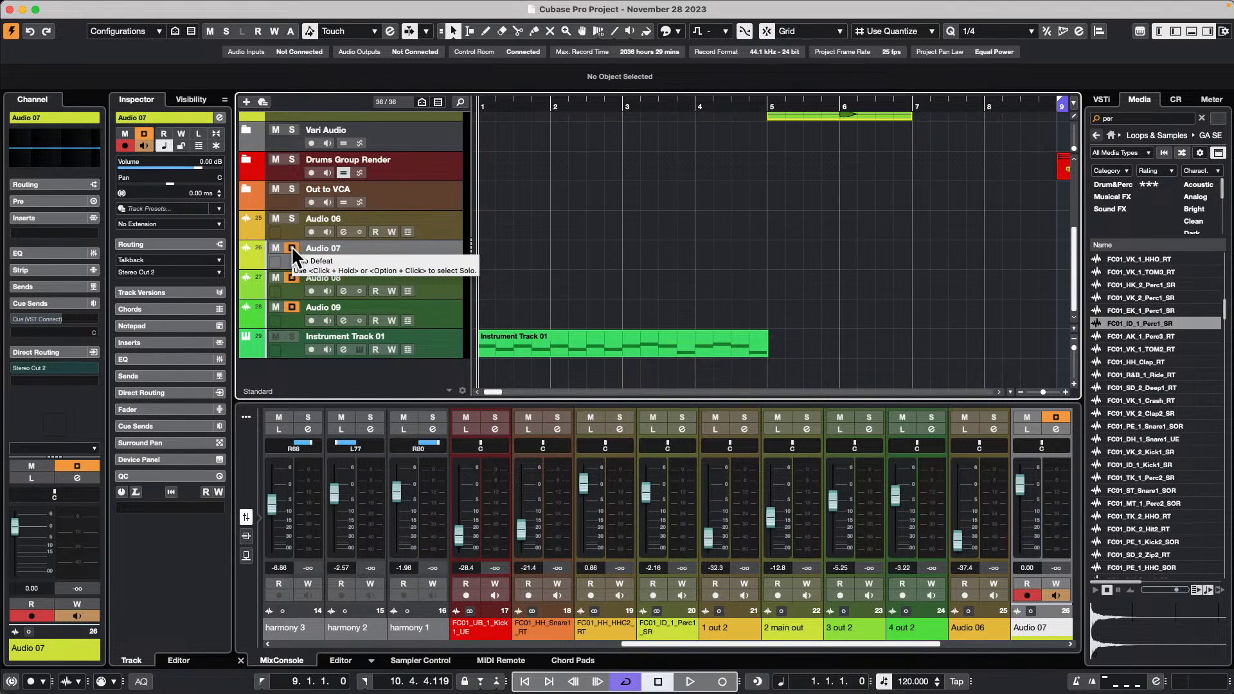
pyautogui.click(291, 248)
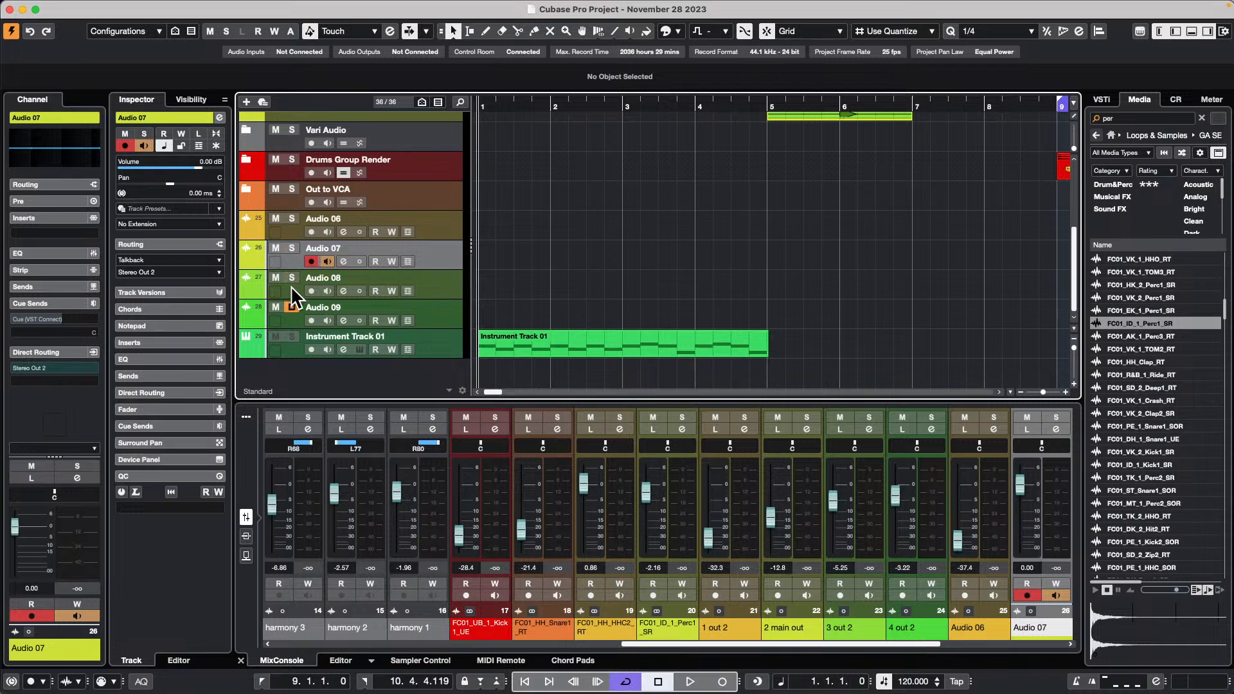
# - Toggle solo on the tracks Audio 07 through Audio 09 as a group, leaving all three soloed
pyautogui.keyDown('shift'); pyautogui.click(450, 326); pyautogui.keyUp('shift')
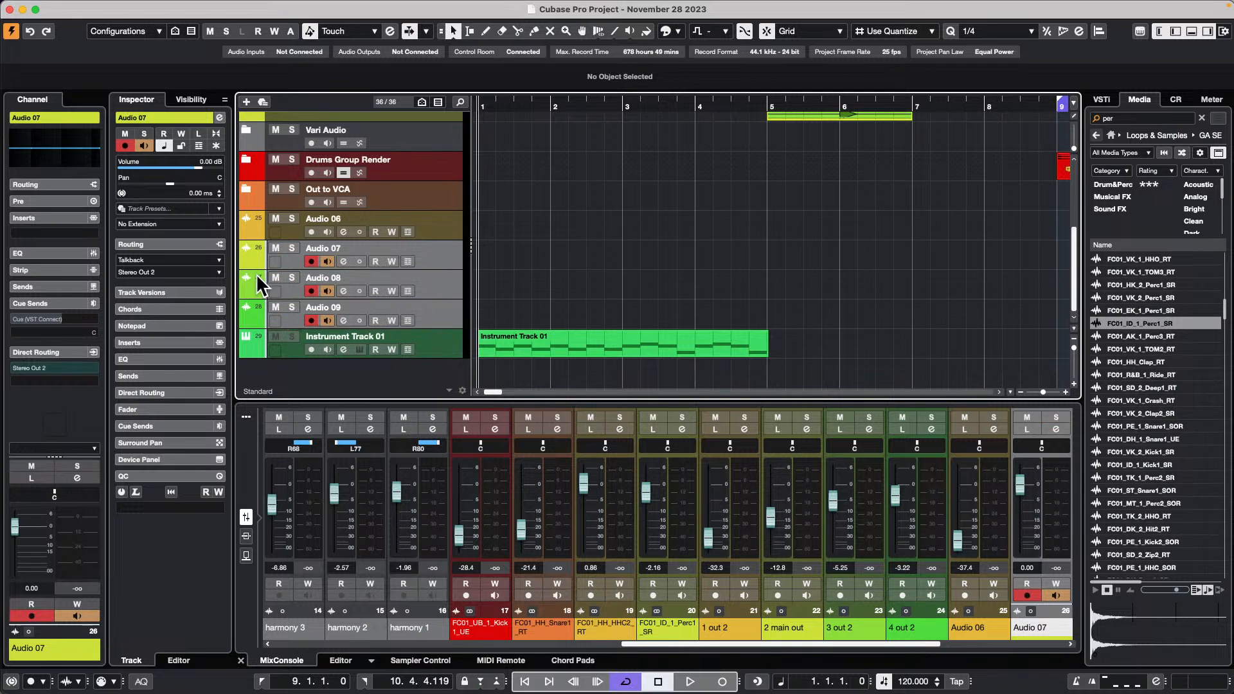
pyautogui.click(291, 307)
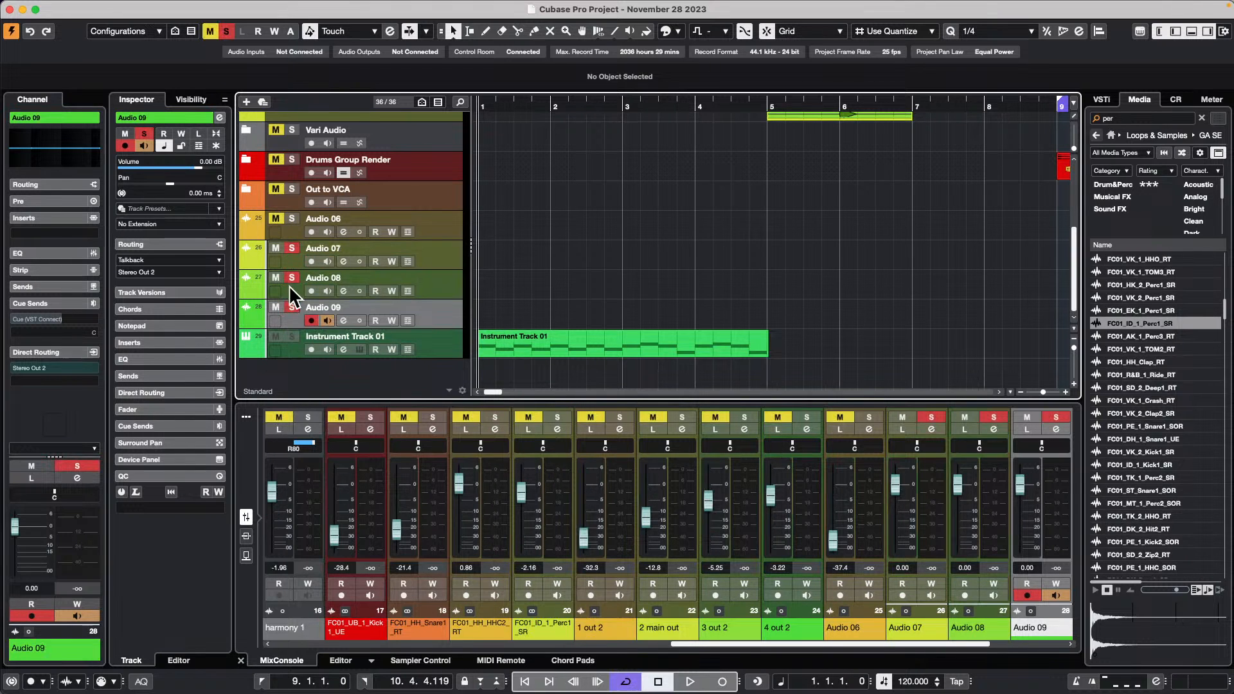
pyautogui.click(453, 252)
pyautogui.keyDown('shift'); pyautogui.click(446, 310); pyautogui.keyUp('shift')
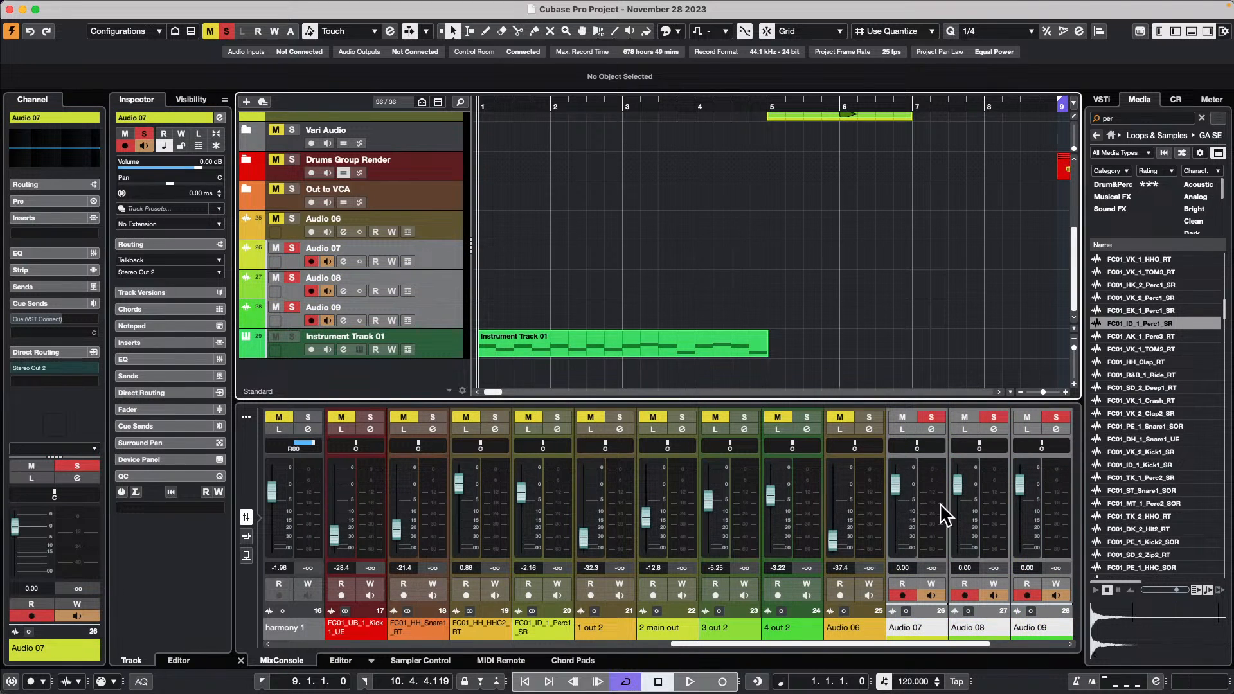
pyautogui.press('s')
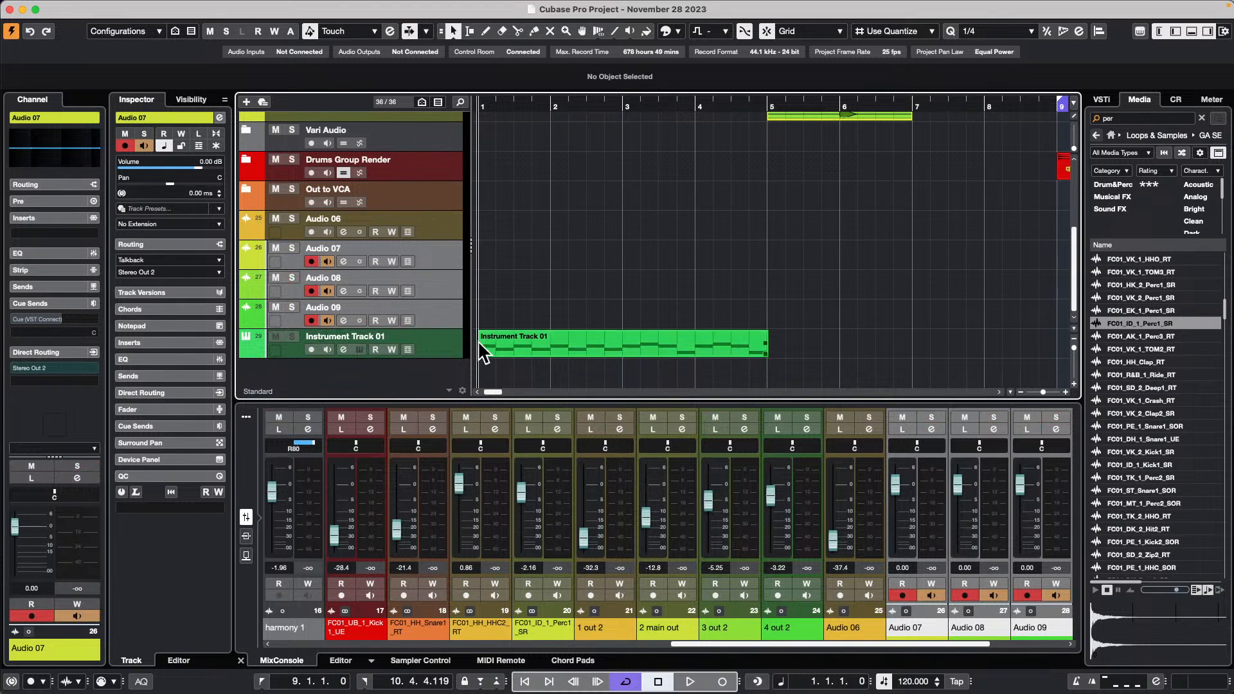
pyautogui.click(292, 307)
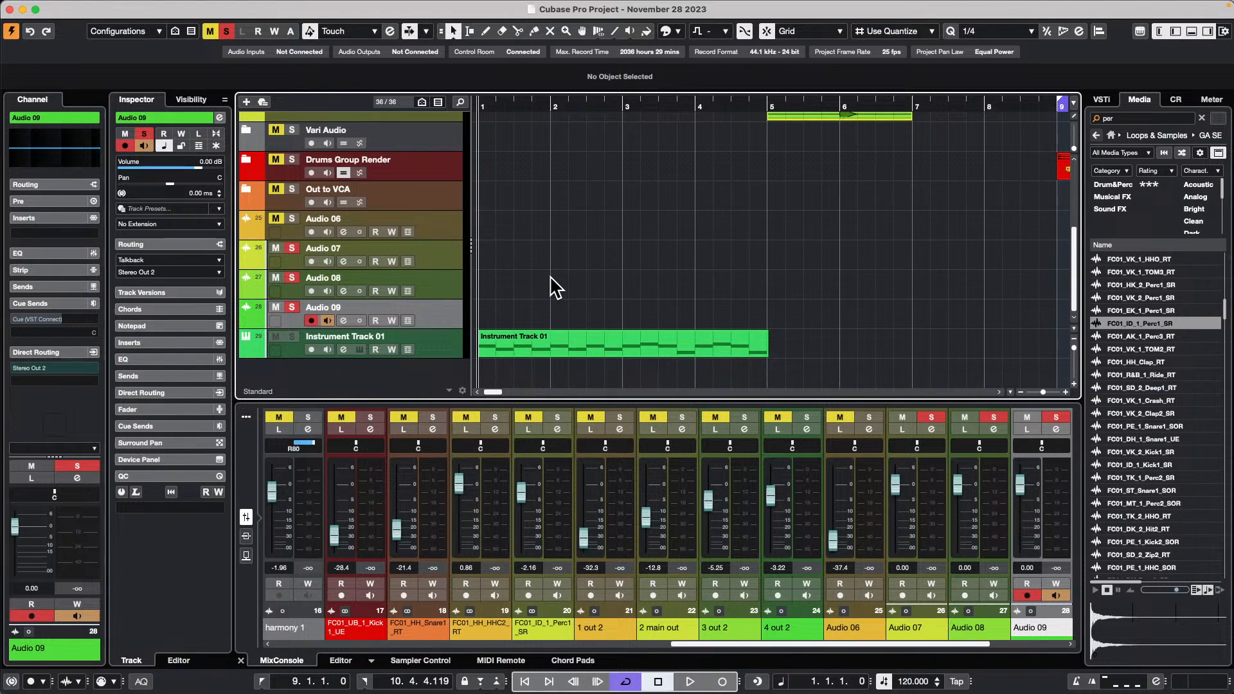
# - Open the MIDI part on Instrument Track 01 in the Key Editor and apply the Mirror function to it
pyautogui.click(722, 347)
pyautogui.doubleClick(646, 350)
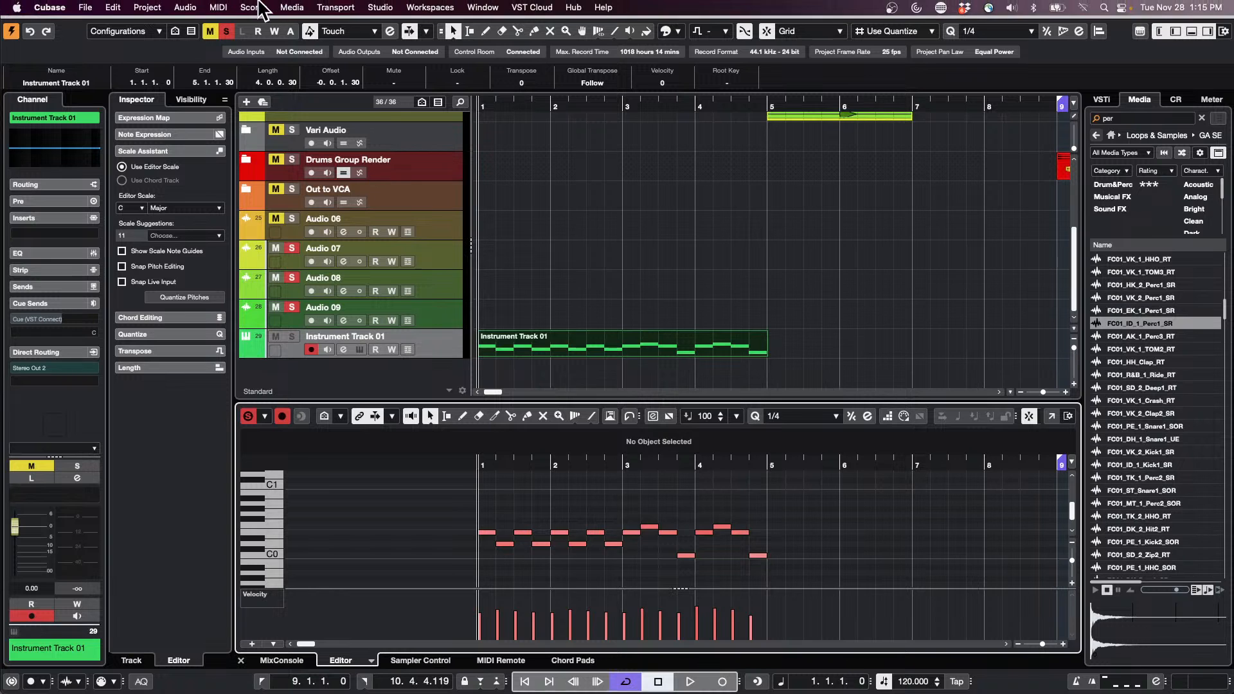
pyautogui.click(157, 7)
pyautogui.moveTo(218, 8)
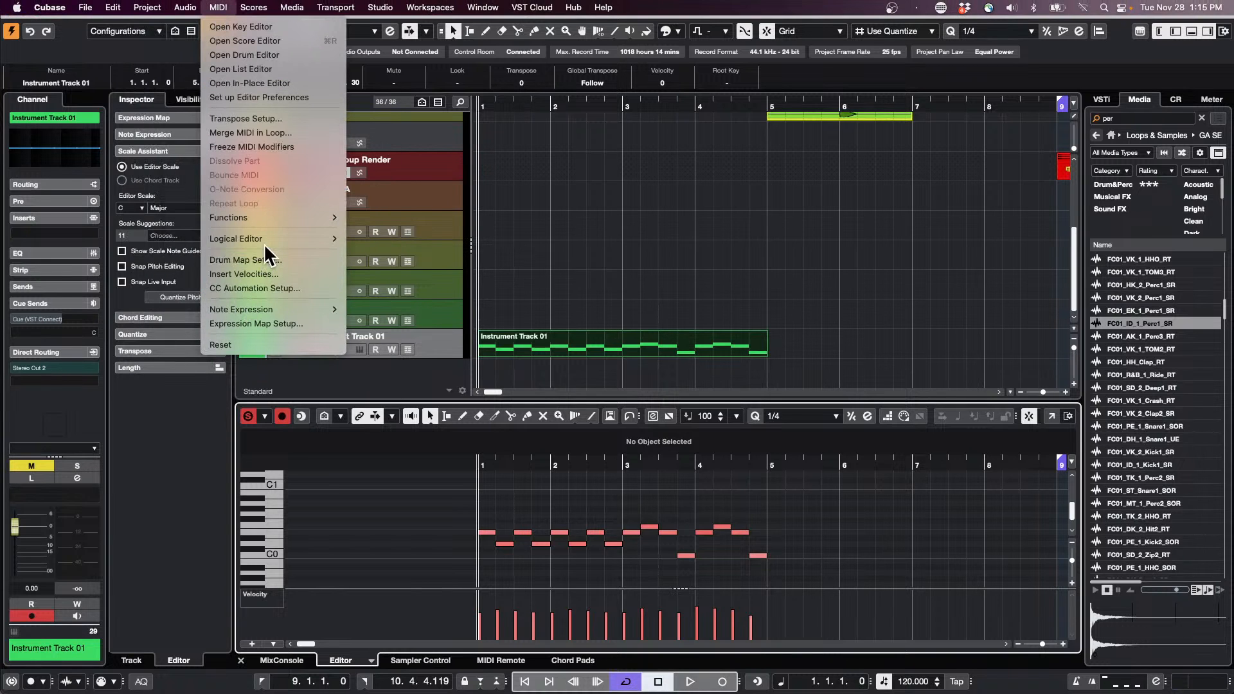
pyautogui.moveTo(263, 216)
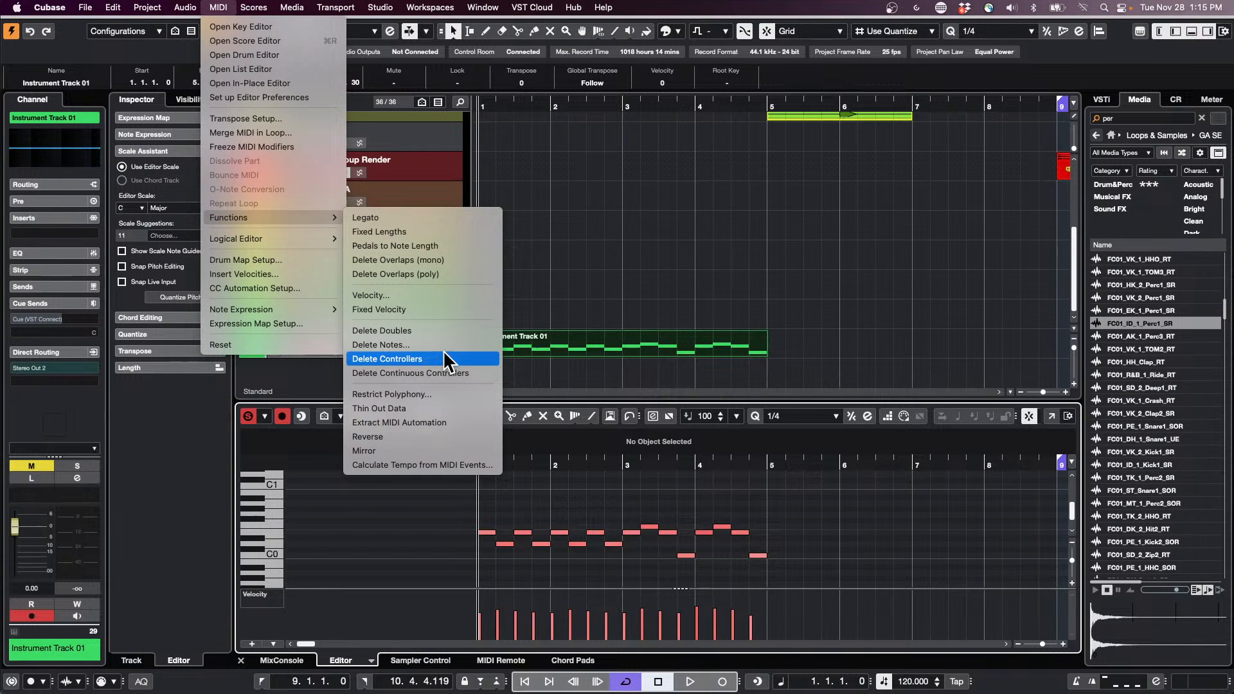
pyautogui.click(396, 451)
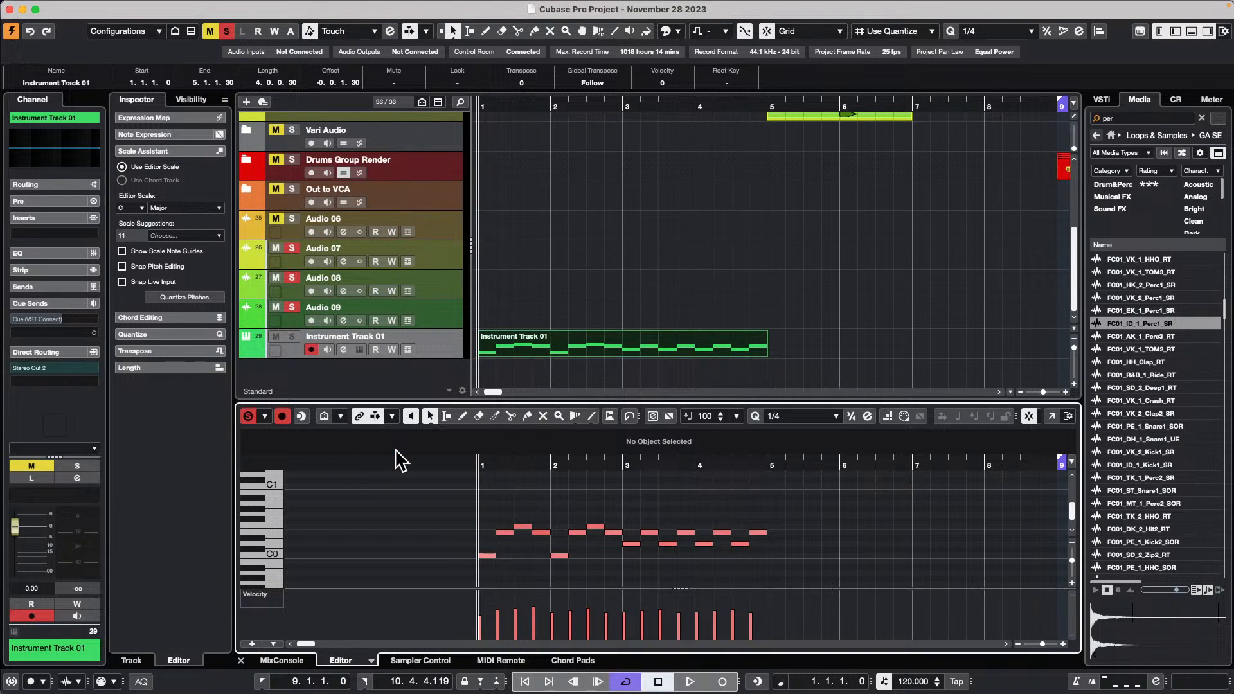
# - Review the MIDI functions again, close them, and undo the mirroring plus the edit before it
pyautogui.click(223, 8)
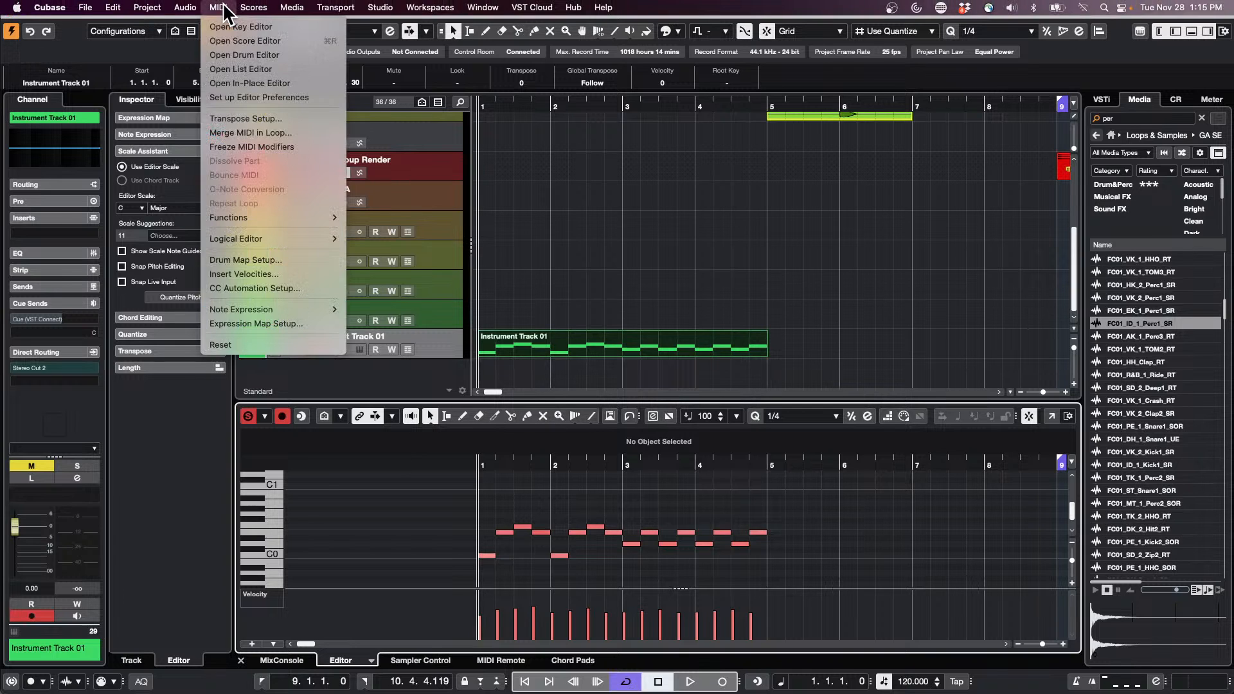
pyautogui.moveTo(253, 15)
pyautogui.moveTo(249, 217)
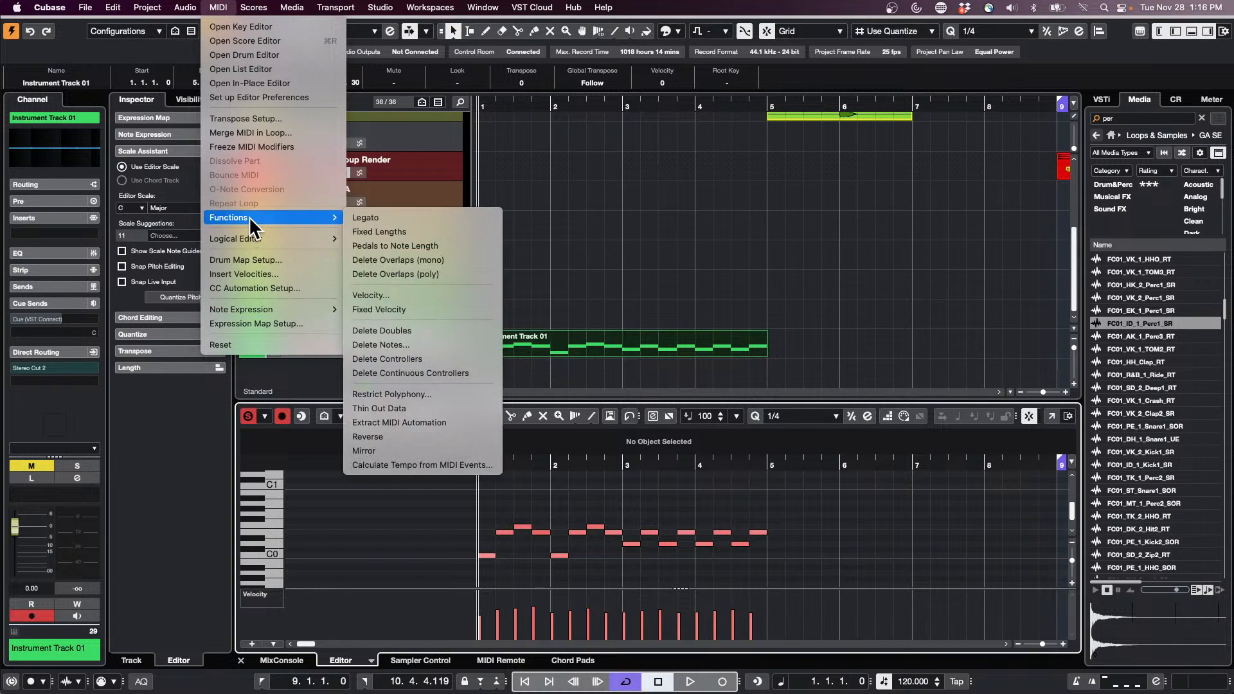
pyautogui.click(667, 242)
pyautogui.press('super+z')
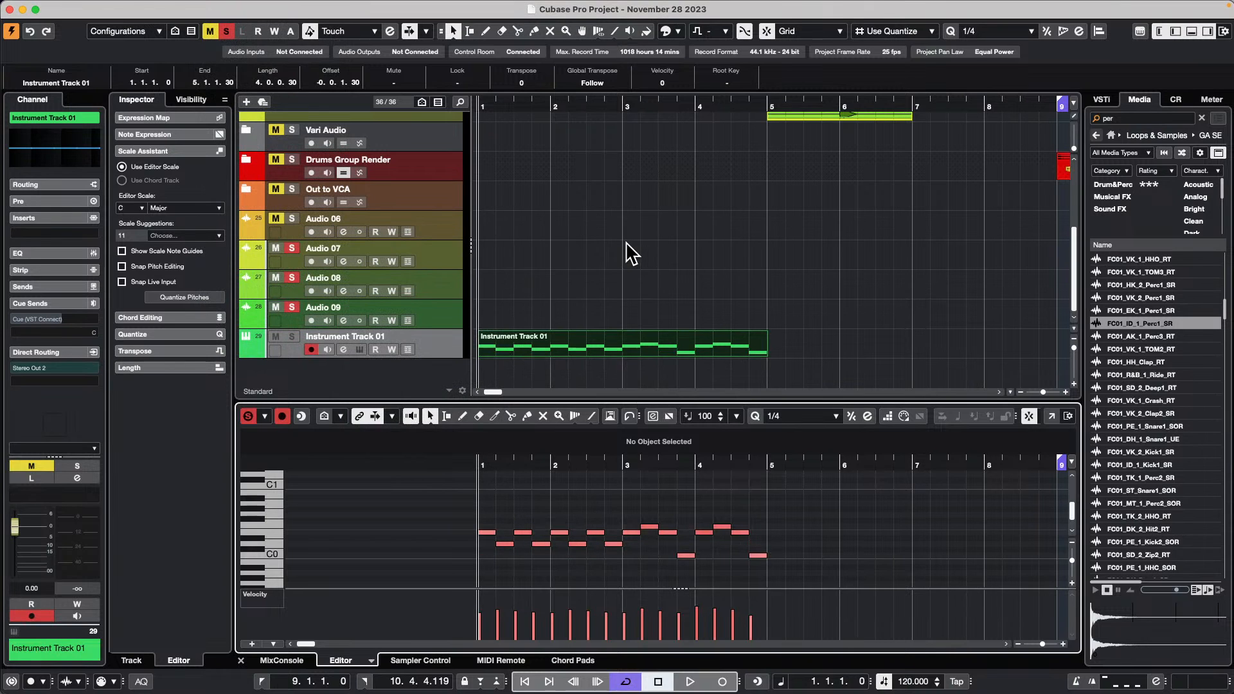
pyautogui.press('super+z')
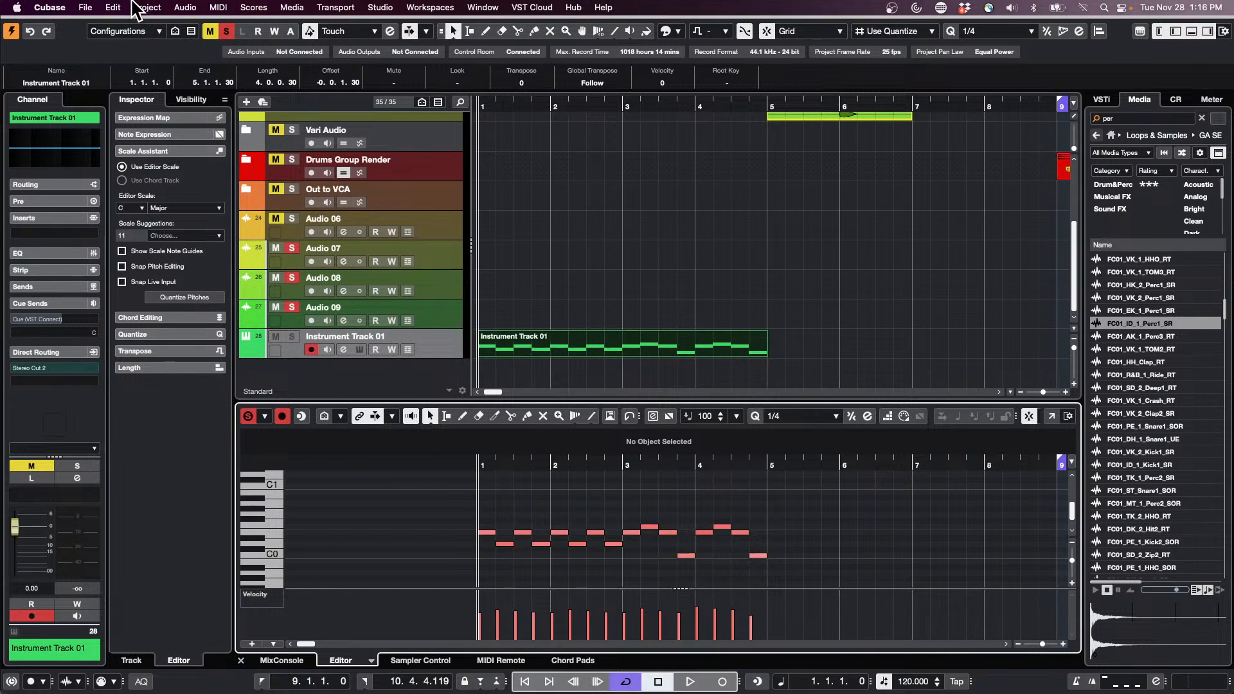
# - Try to apply the Mirror function to the Instrument Track 01 part again
pyautogui.click(187, 8)
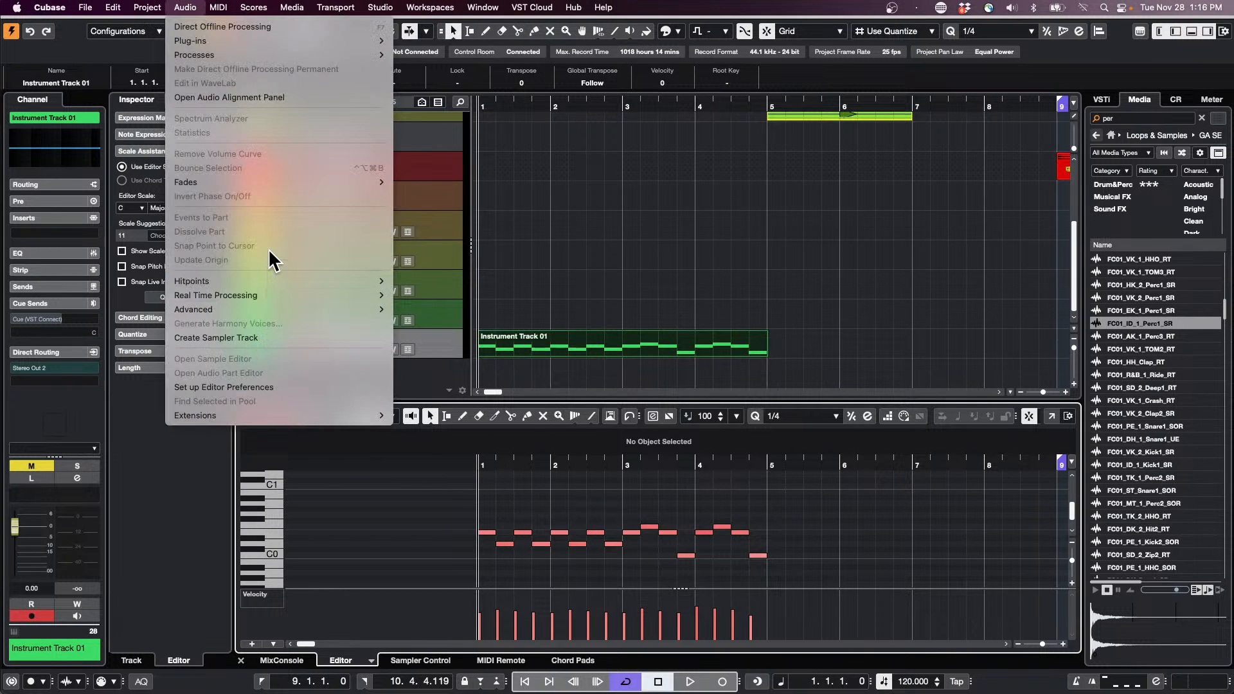
pyautogui.moveTo(239, 182)
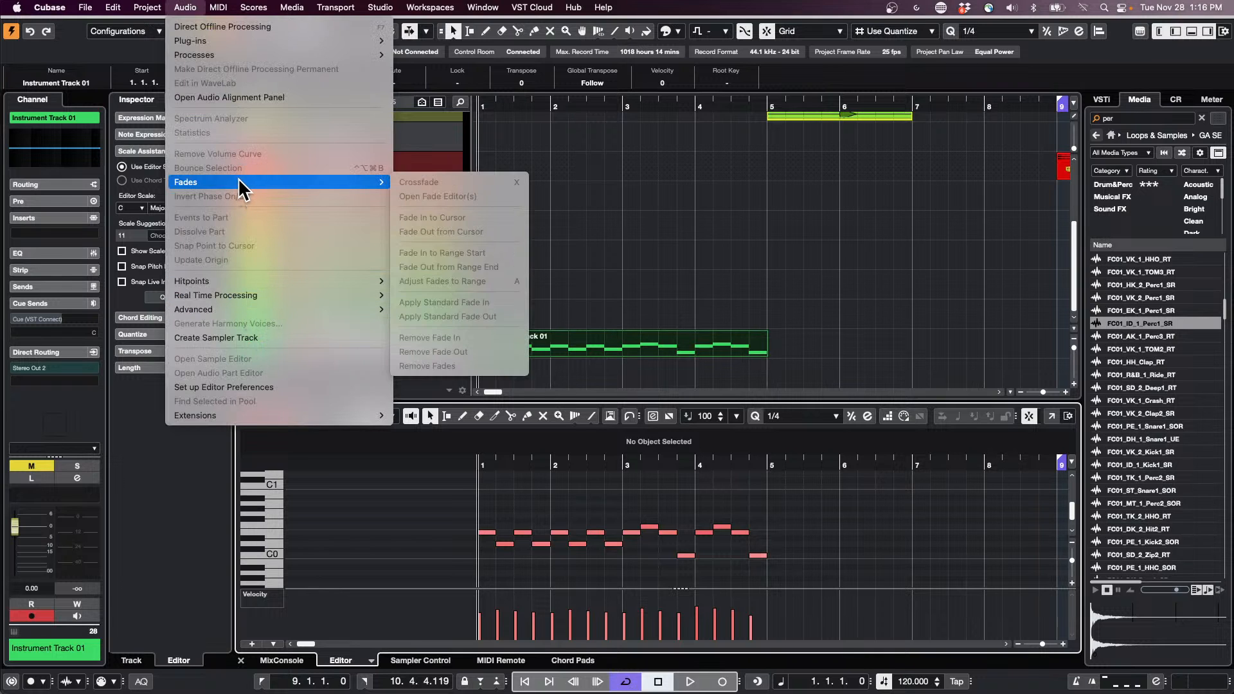
pyautogui.moveTo(219, 7)
pyautogui.moveTo(276, 311)
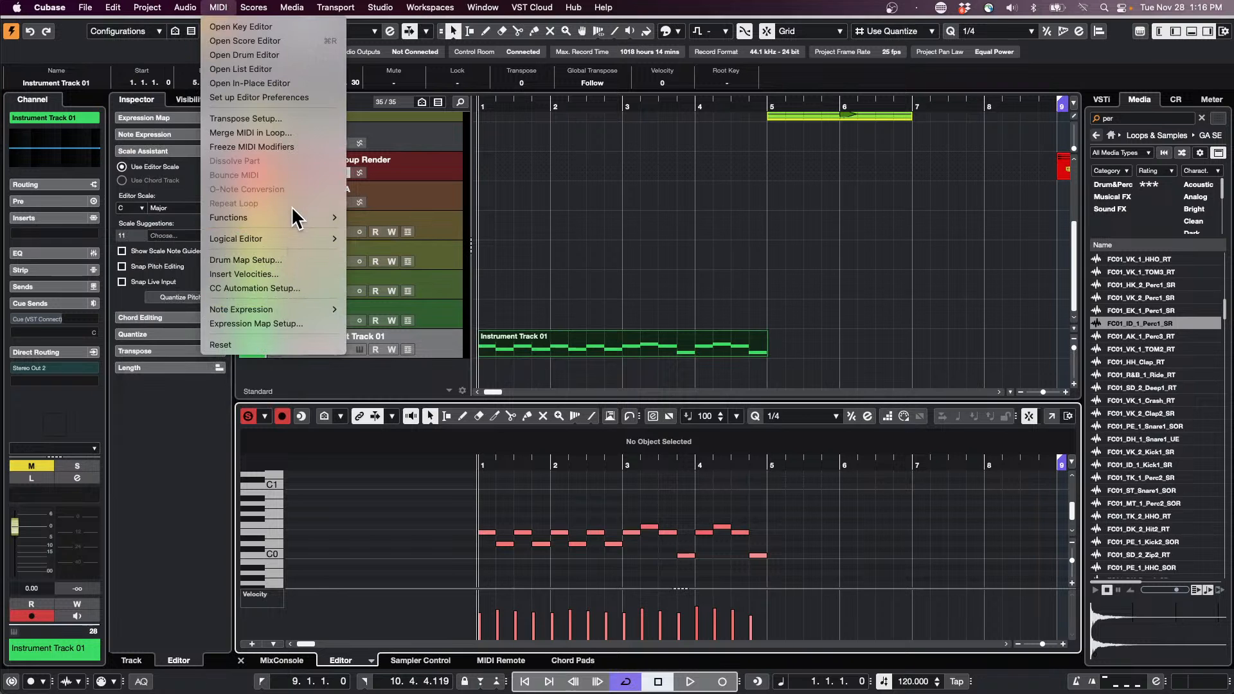
pyautogui.moveTo(291, 211)
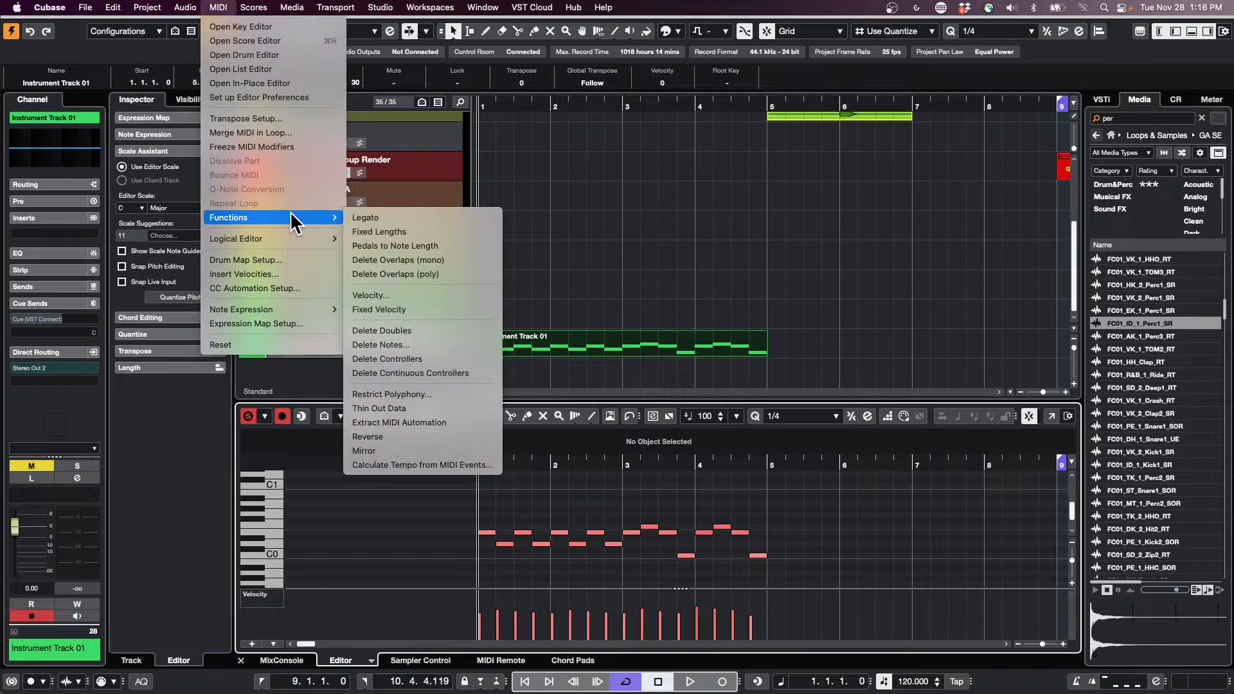
pyautogui.click(405, 450)
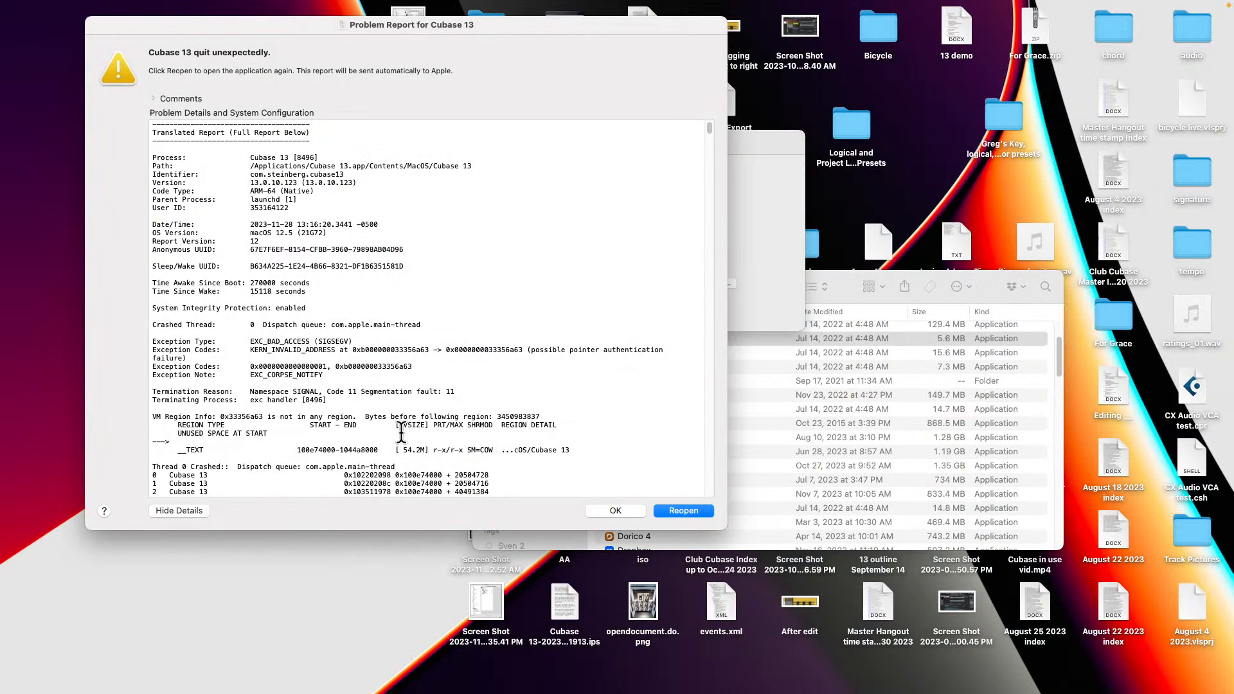
# - Reopen Cubase 13 with the current program preferences and create an empty project in the November 28 2023 folder
pyautogui.click(683, 511)
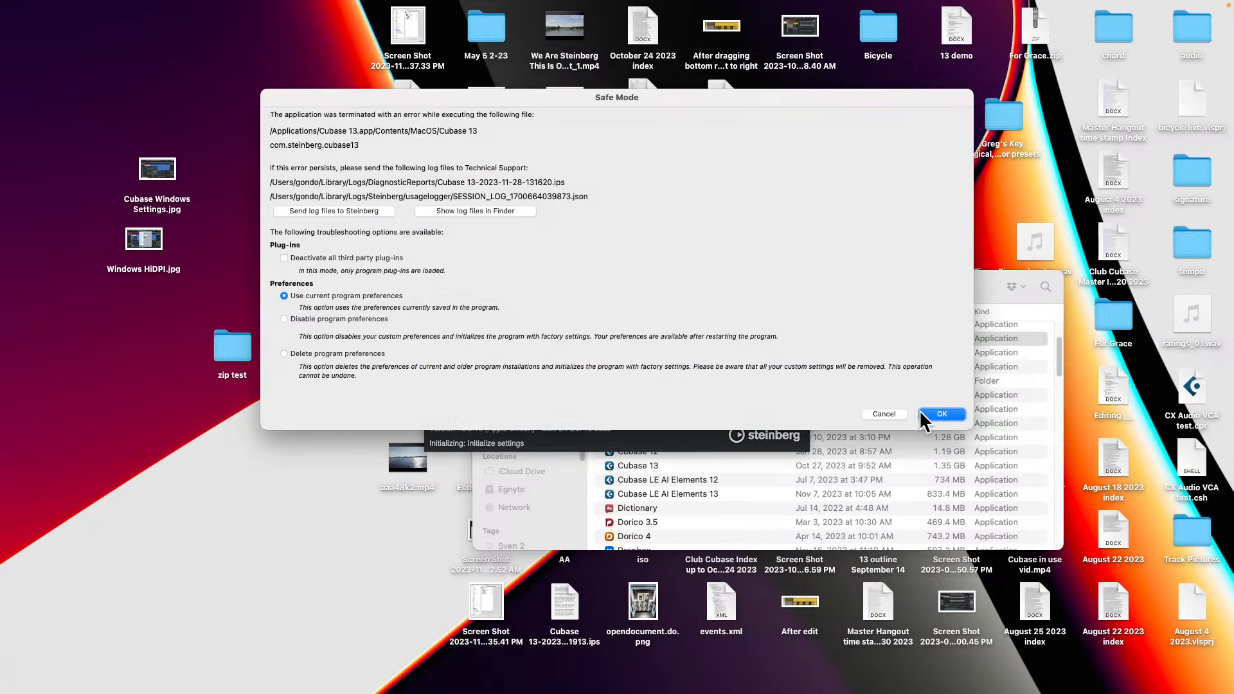
pyautogui.click(939, 414)
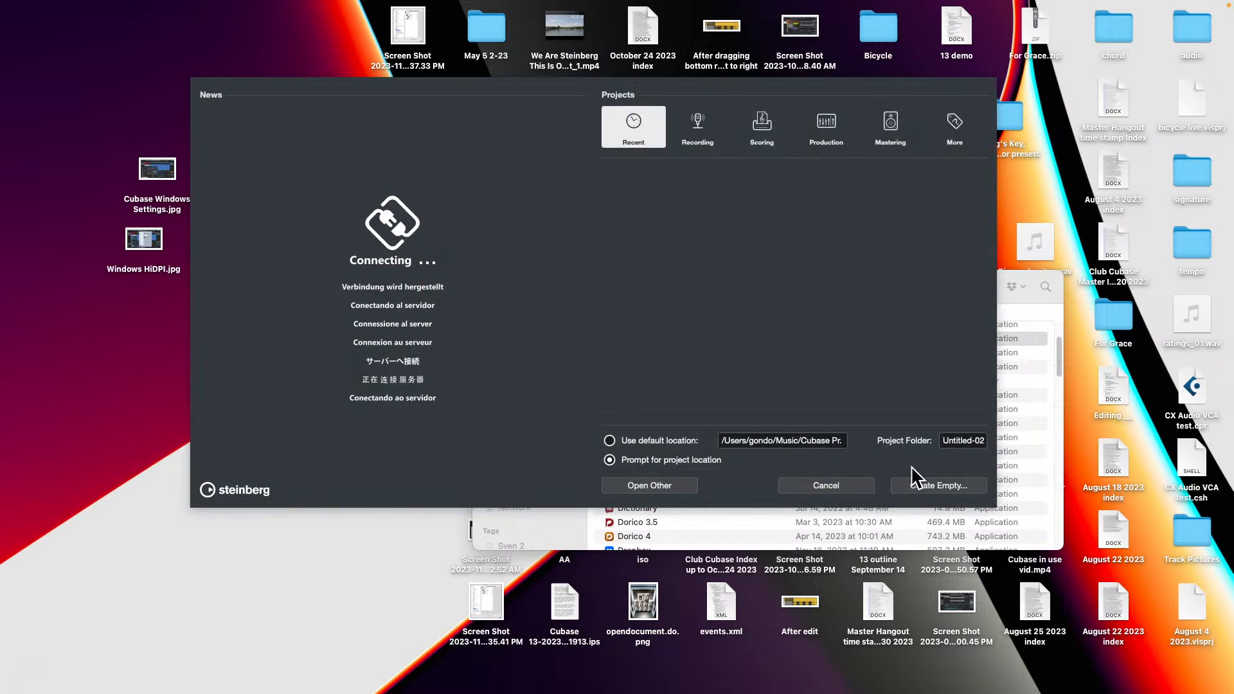
pyautogui.click(943, 484)
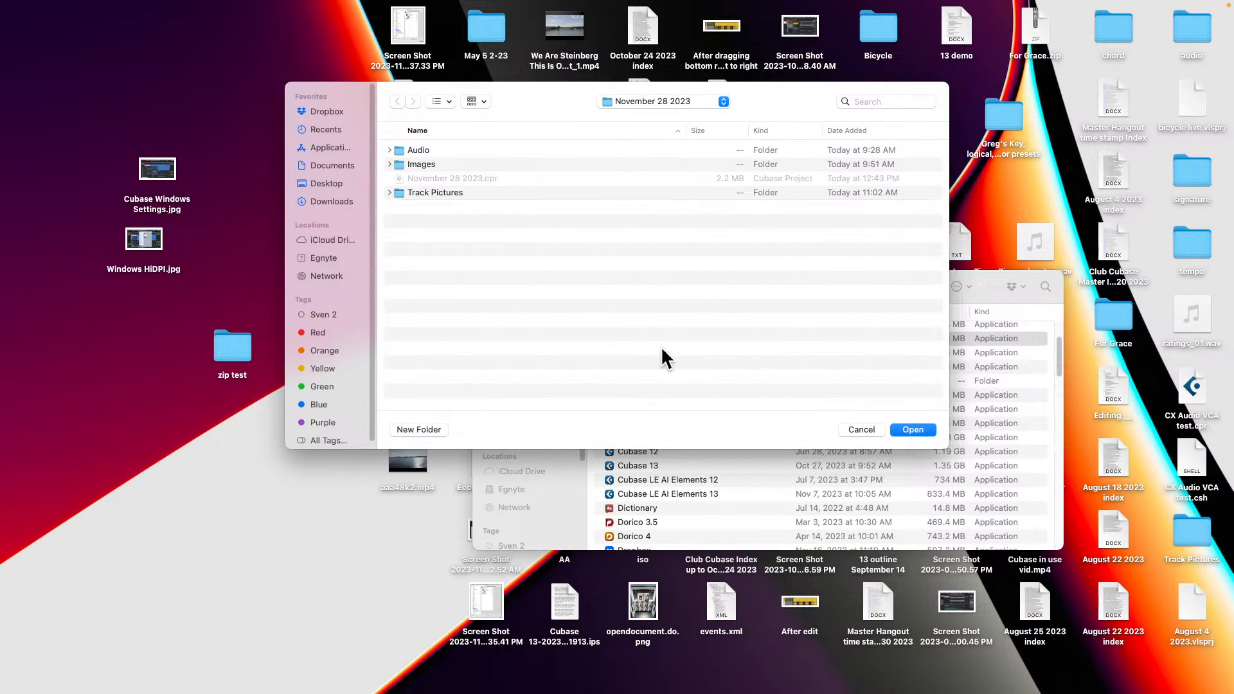
pyautogui.click(913, 429)
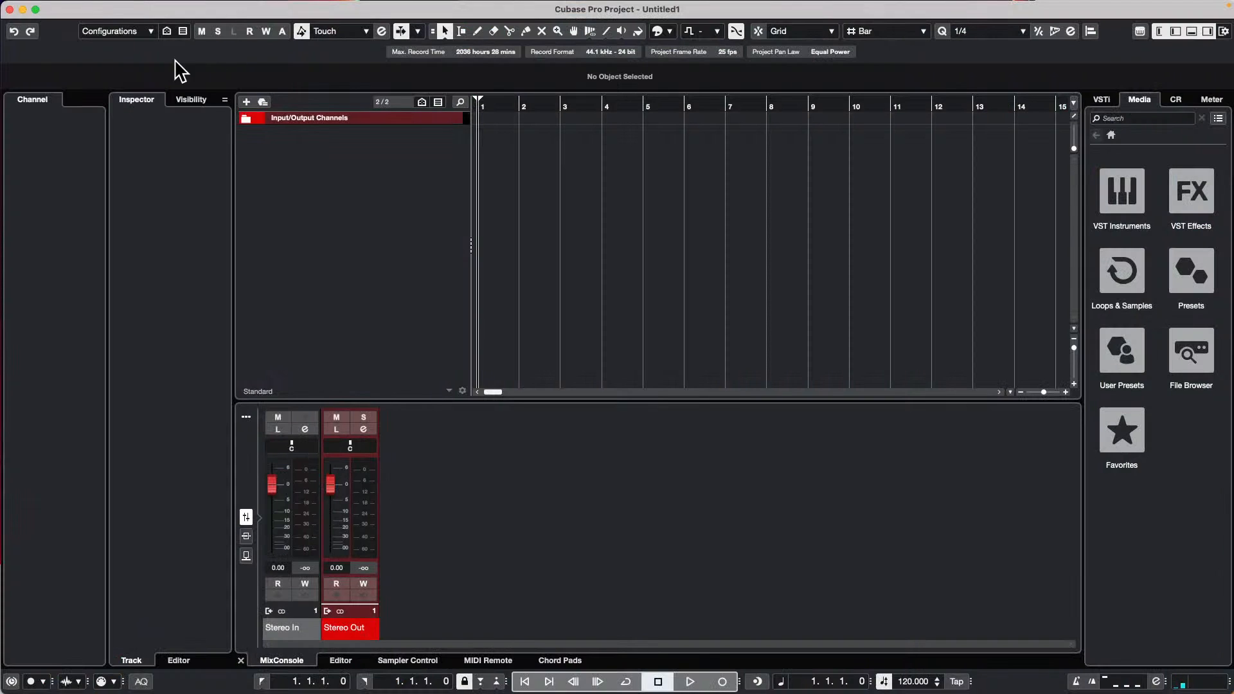
# - Add one instrument track with no VST instrument, routed to Stereo Out
pyautogui.click(85, 7)
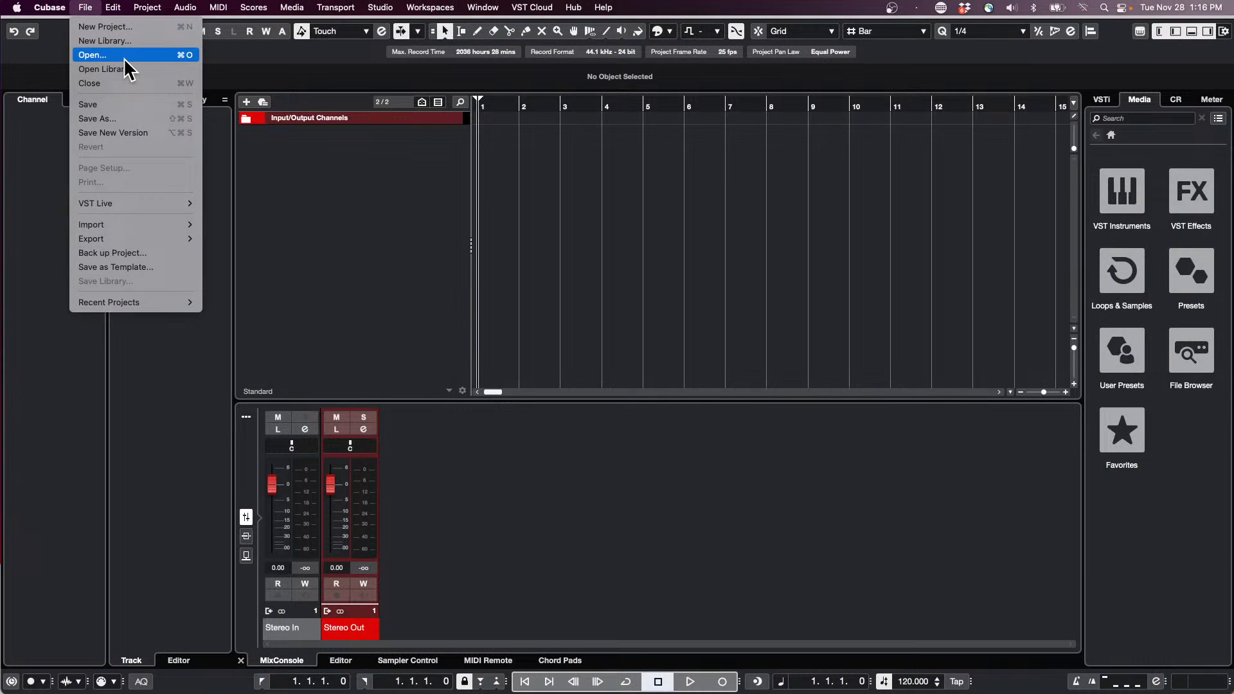
pyautogui.click(512, 113)
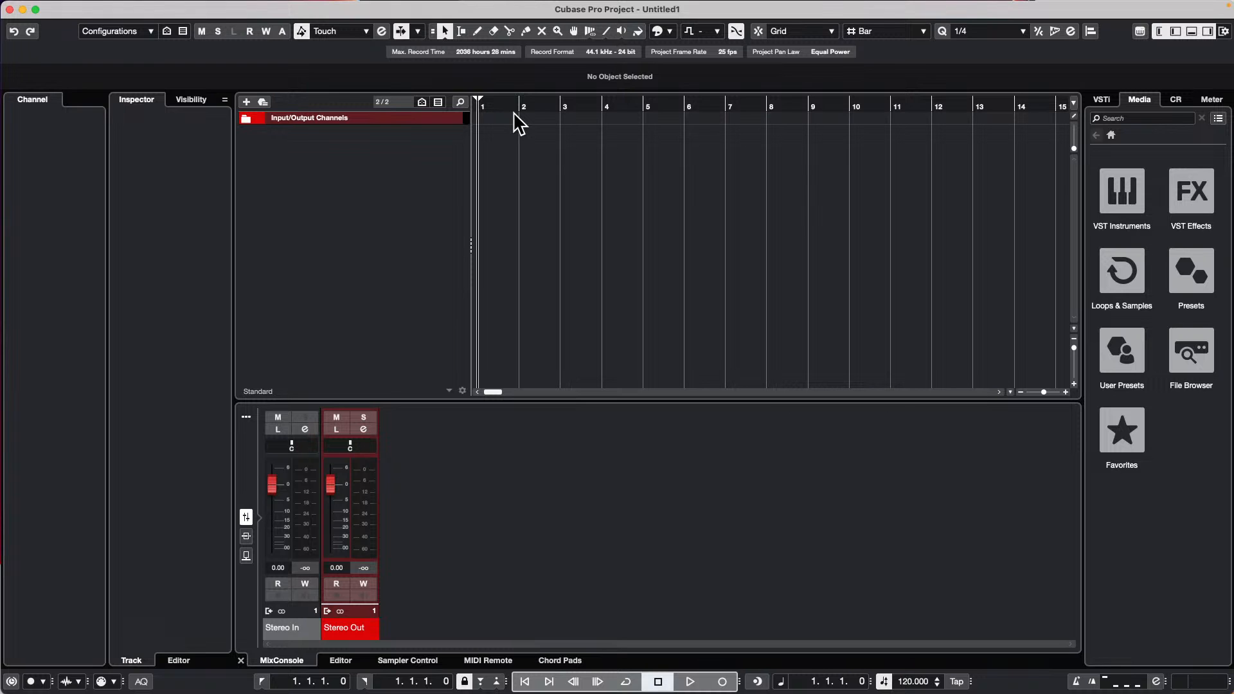
pyautogui.rightClick(307, 158)
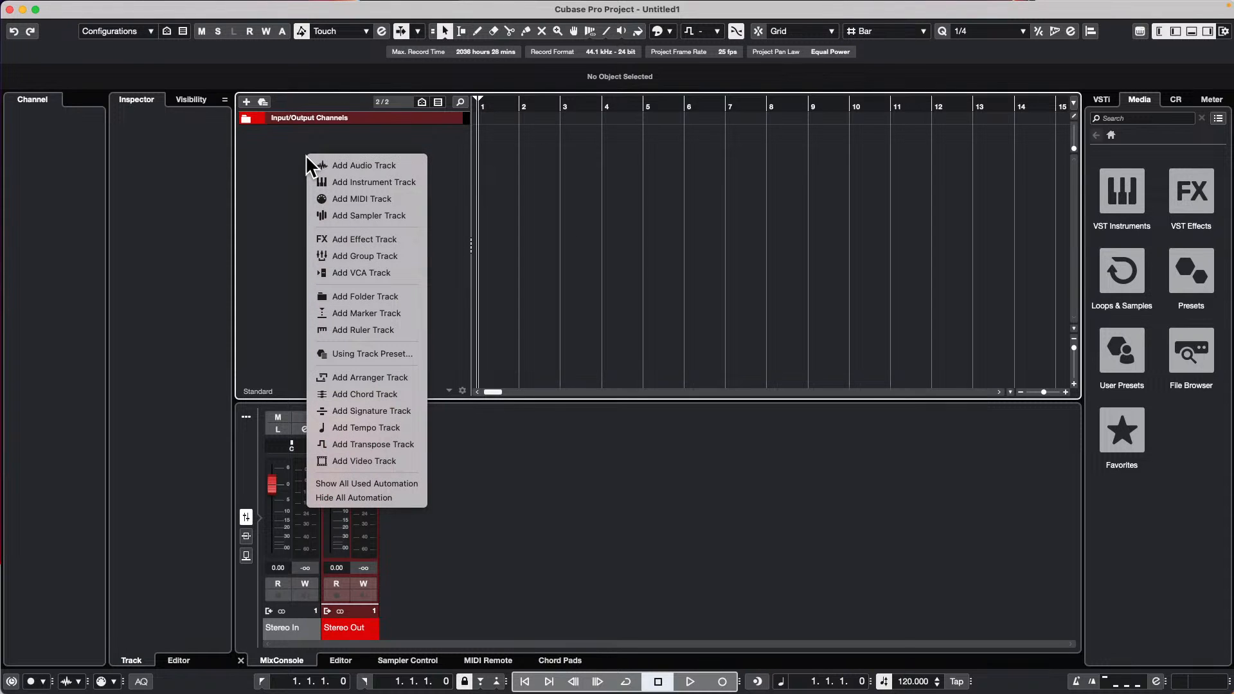
pyautogui.click(390, 186)
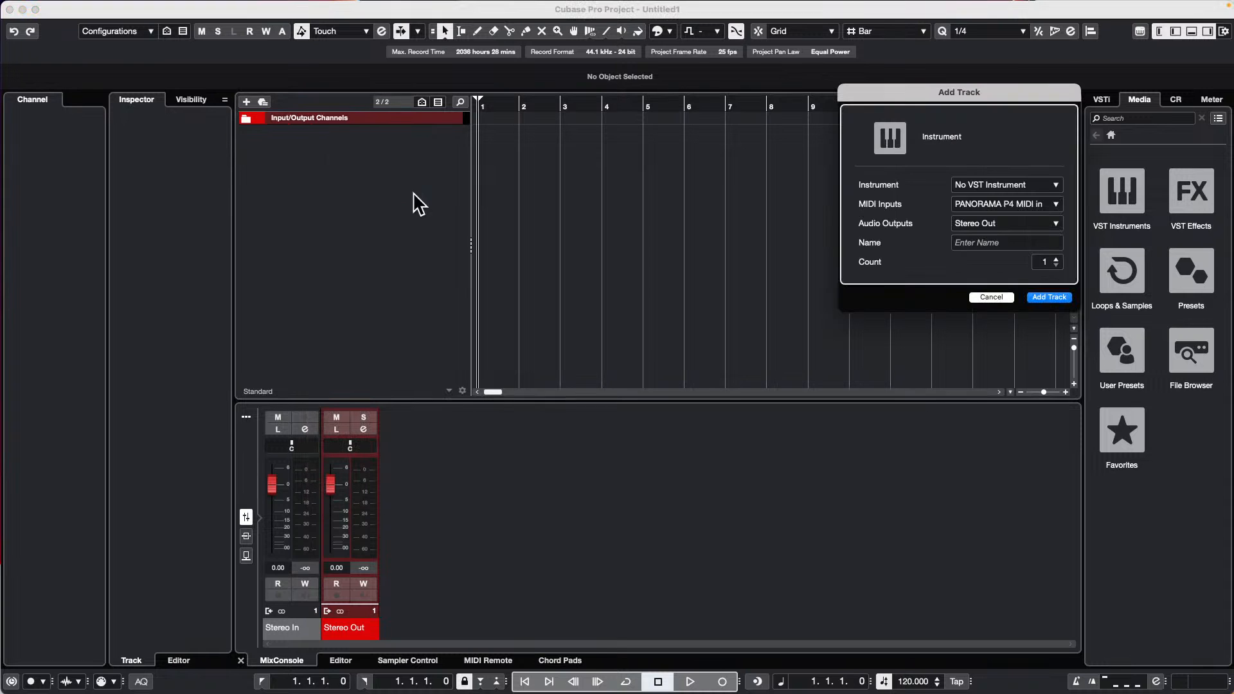
pyautogui.click(1049, 298)
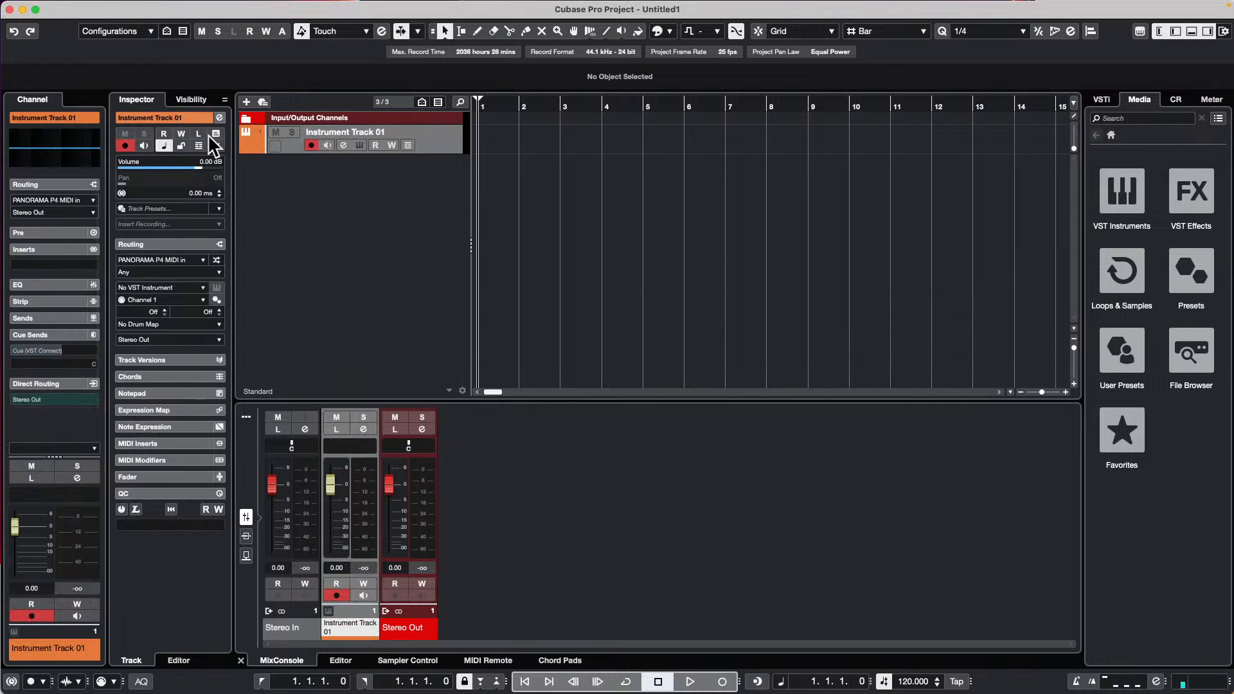
# - Insert Arpache SX in the first and MIDI Echo in the second MIDI insert slot of Instrument Track 01
pyautogui.click(167, 443)
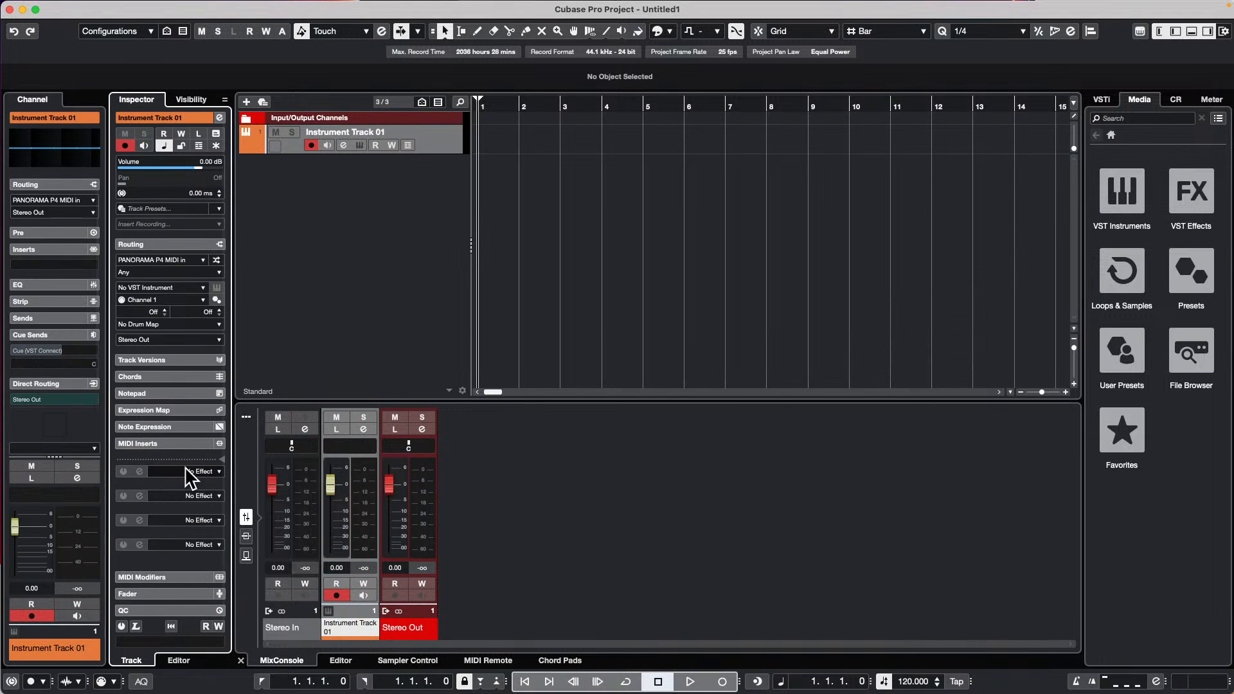
pyautogui.click(200, 471)
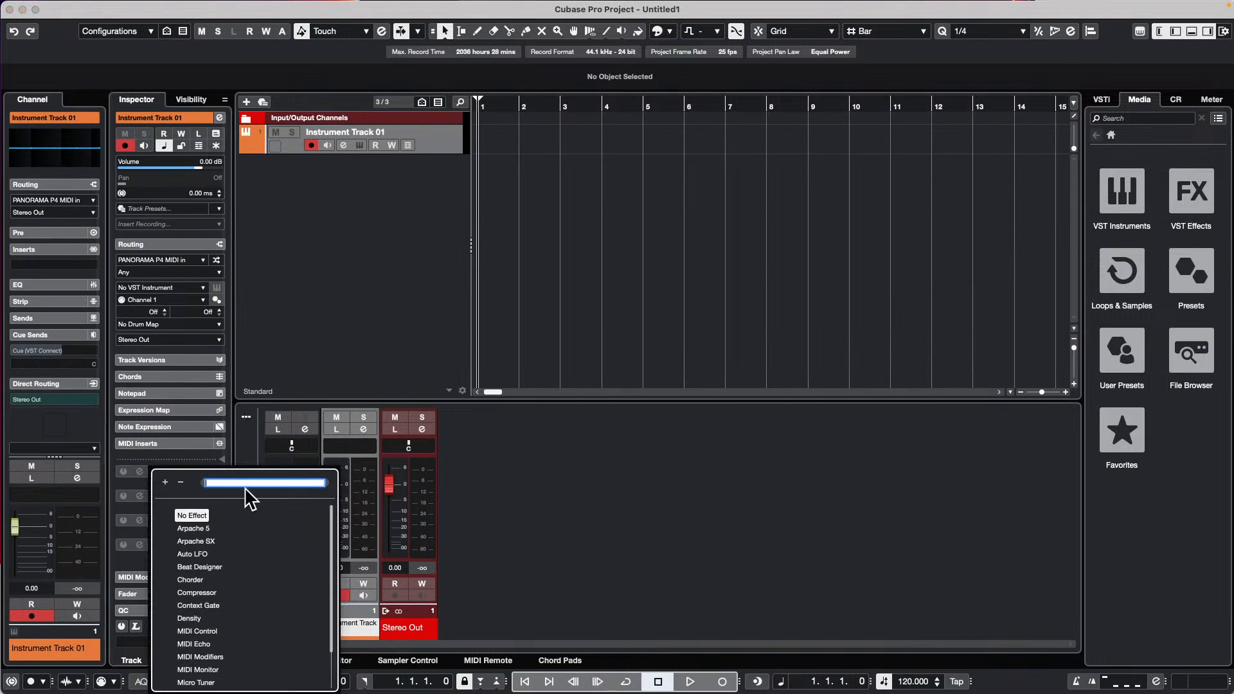
pyautogui.click(183, 535)
pyautogui.click(199, 495)
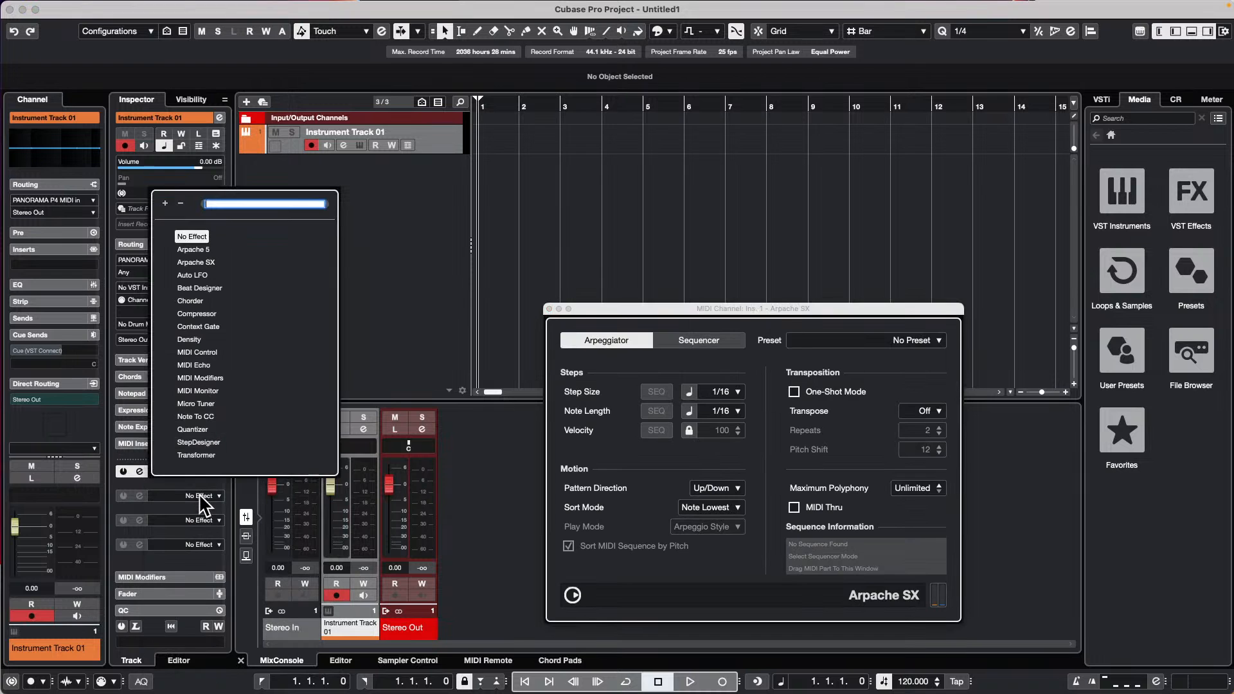
pyautogui.click(202, 358)
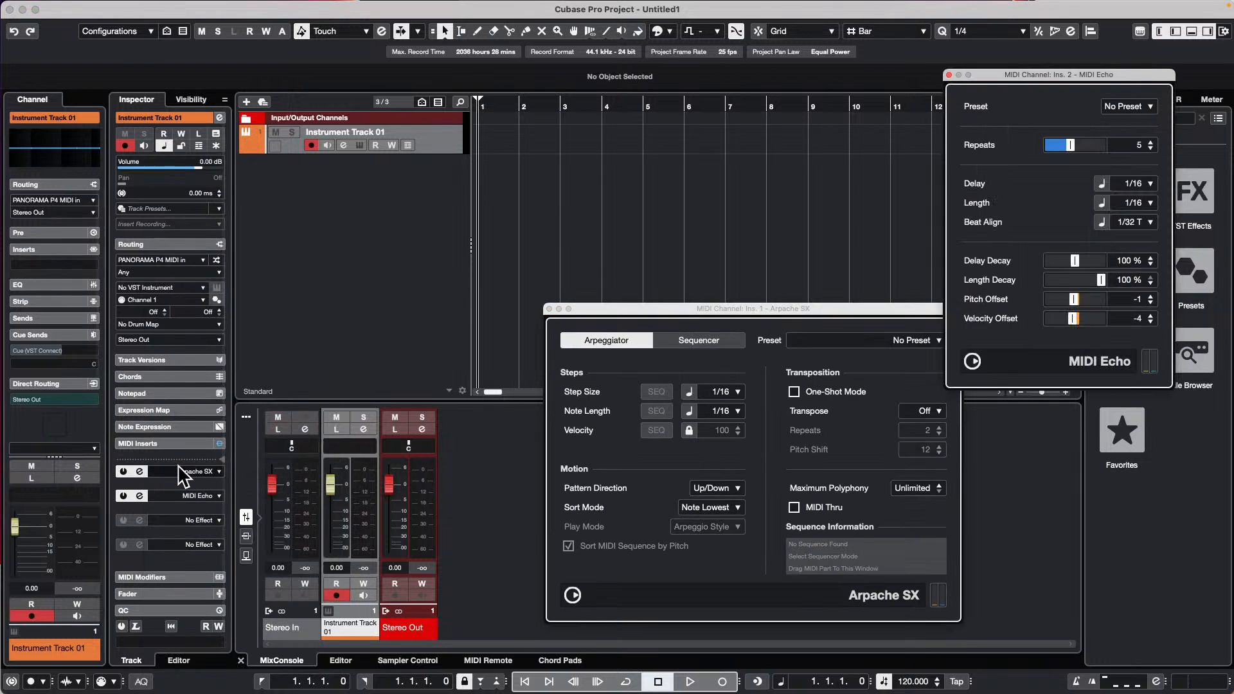
# - Move the MIDI Inserts divider line below MIDI Echo, between the two effects, and back above Arpache SX
pyautogui.moveTo(217, 469); pyautogui.dragTo(171, 469)
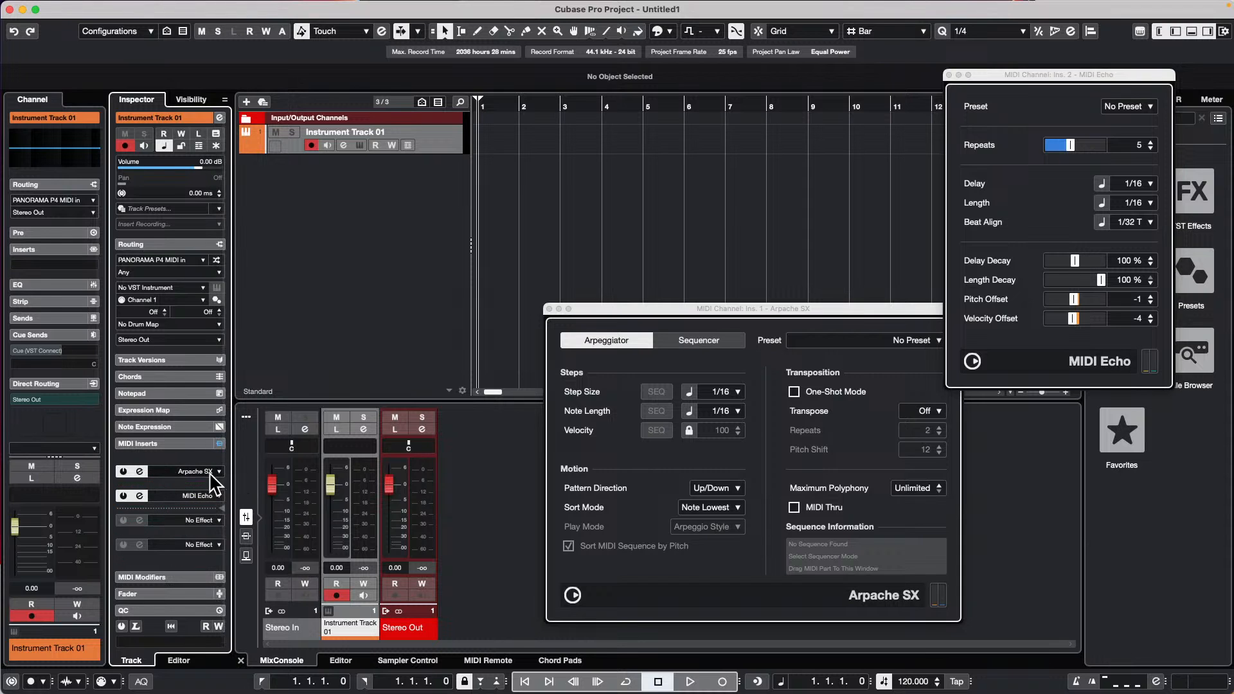
pyautogui.moveTo(187, 466)
pyautogui.mouseDown()
pyautogui.moveTo(166, 509)
pyautogui.moveTo(168, 471)
pyautogui.mouseUp()
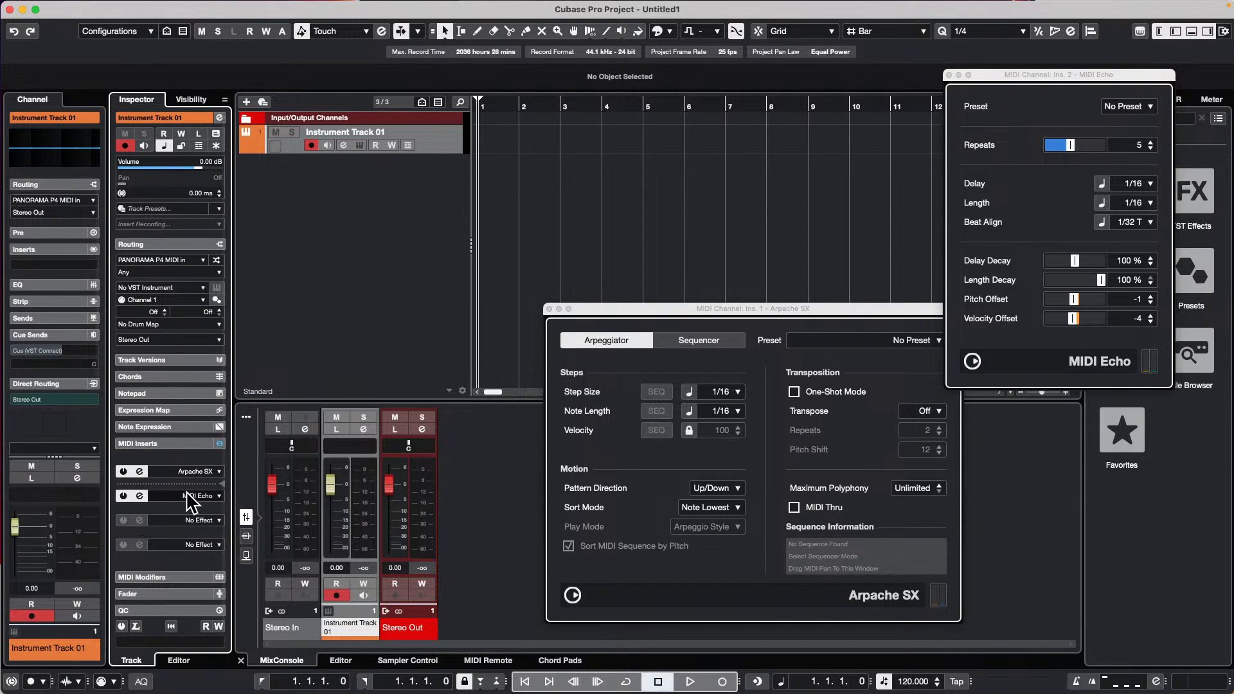
pyautogui.moveTo(176, 486); pyautogui.dragTo(175, 461)
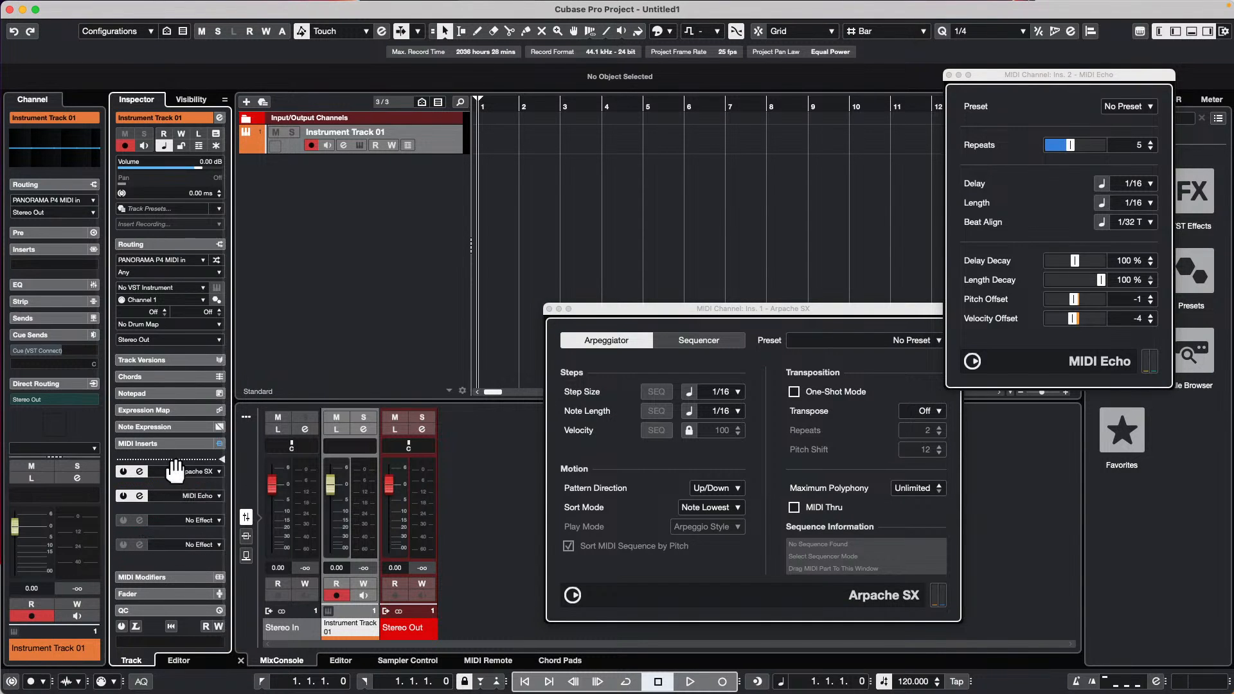
# - Close the Arpache SX window and open the recent project jump off.cpr as the active project, showing its timeline from the start
pyautogui.click(550, 309)
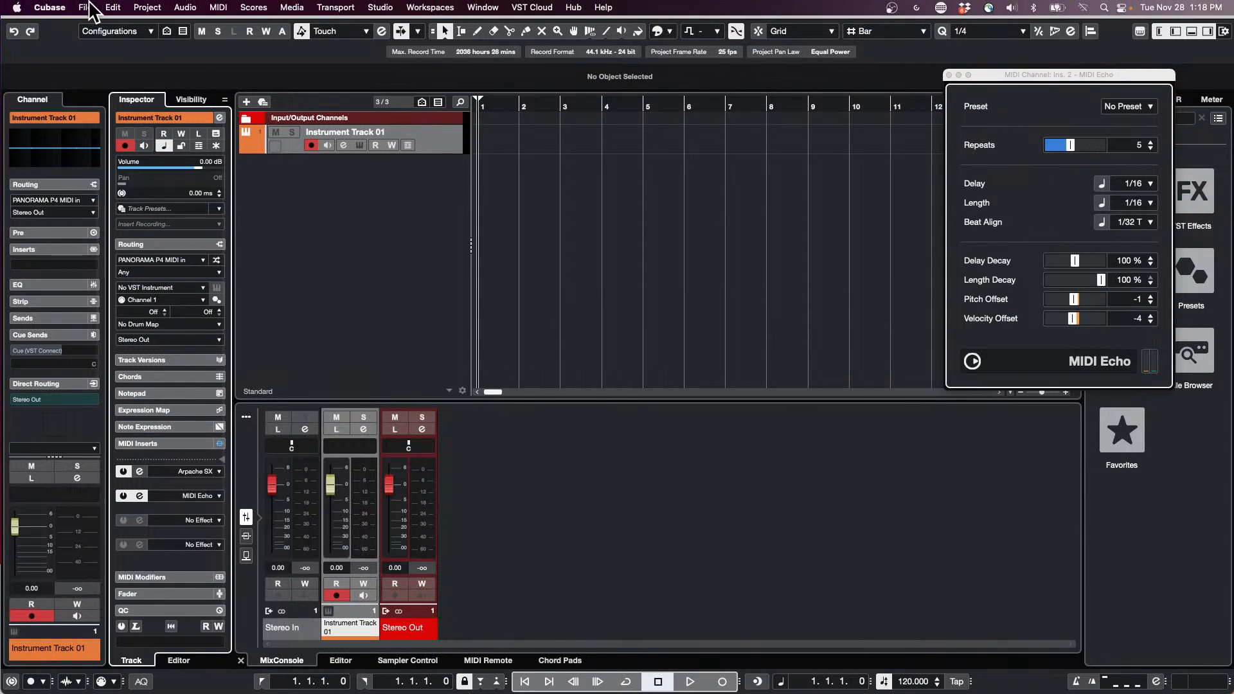
pyautogui.click(85, 7)
pyautogui.moveTo(105, 300)
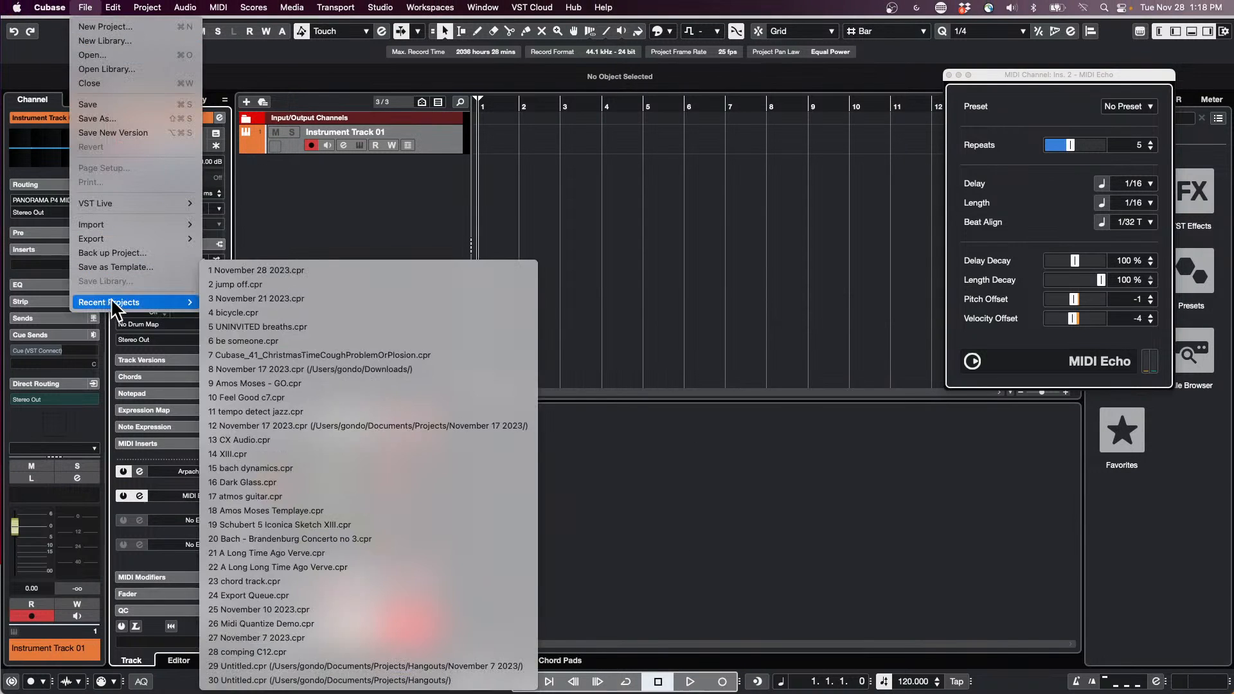
pyautogui.click(335, 287)
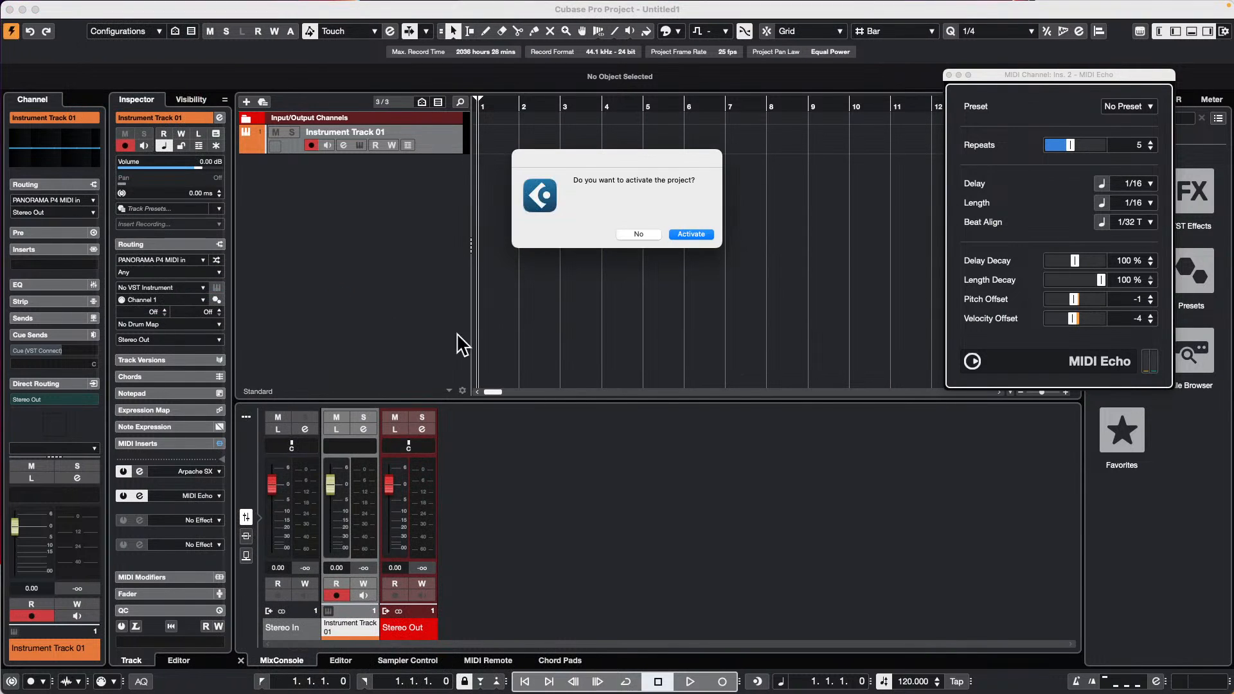
pyautogui.click(703, 236)
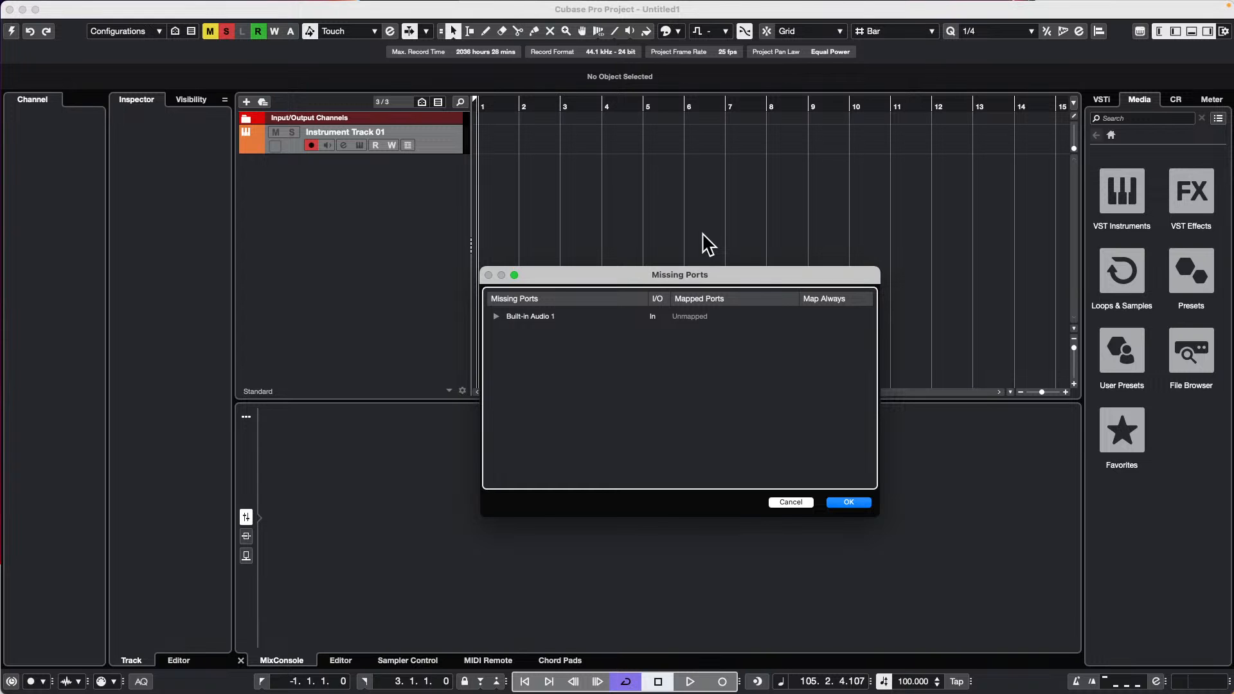
pyautogui.click(861, 503)
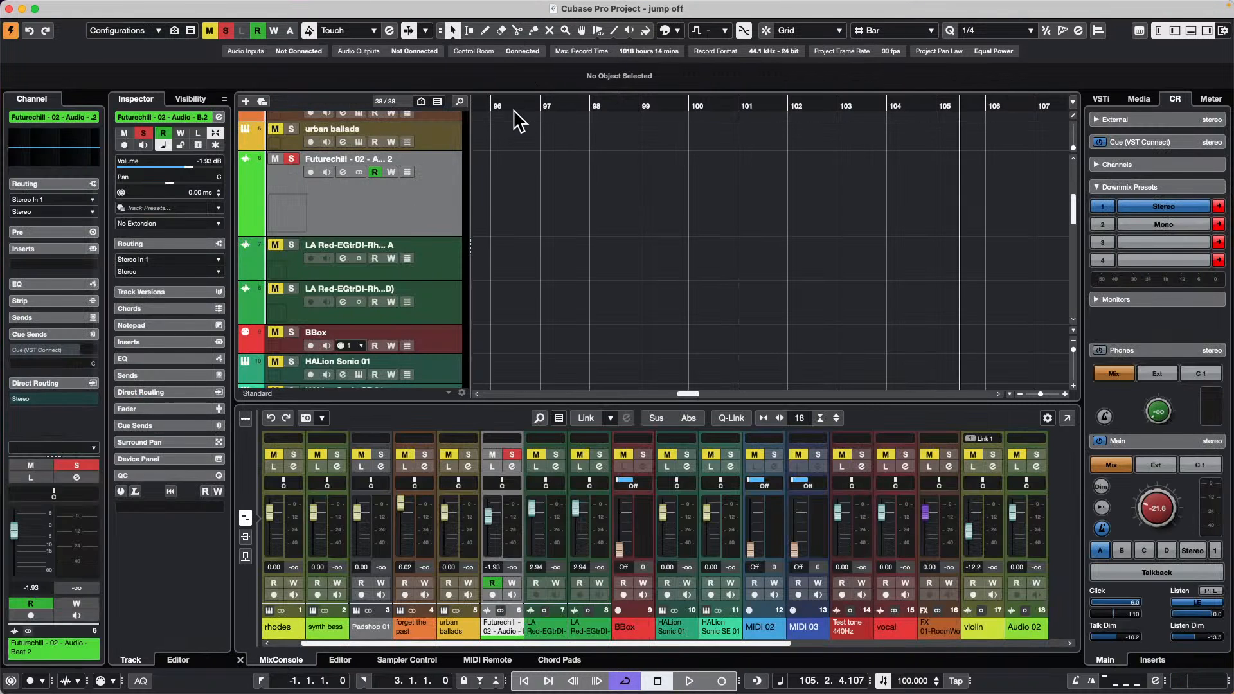
pyautogui.moveTo(519, 102); pyautogui.dragTo(475, 42)
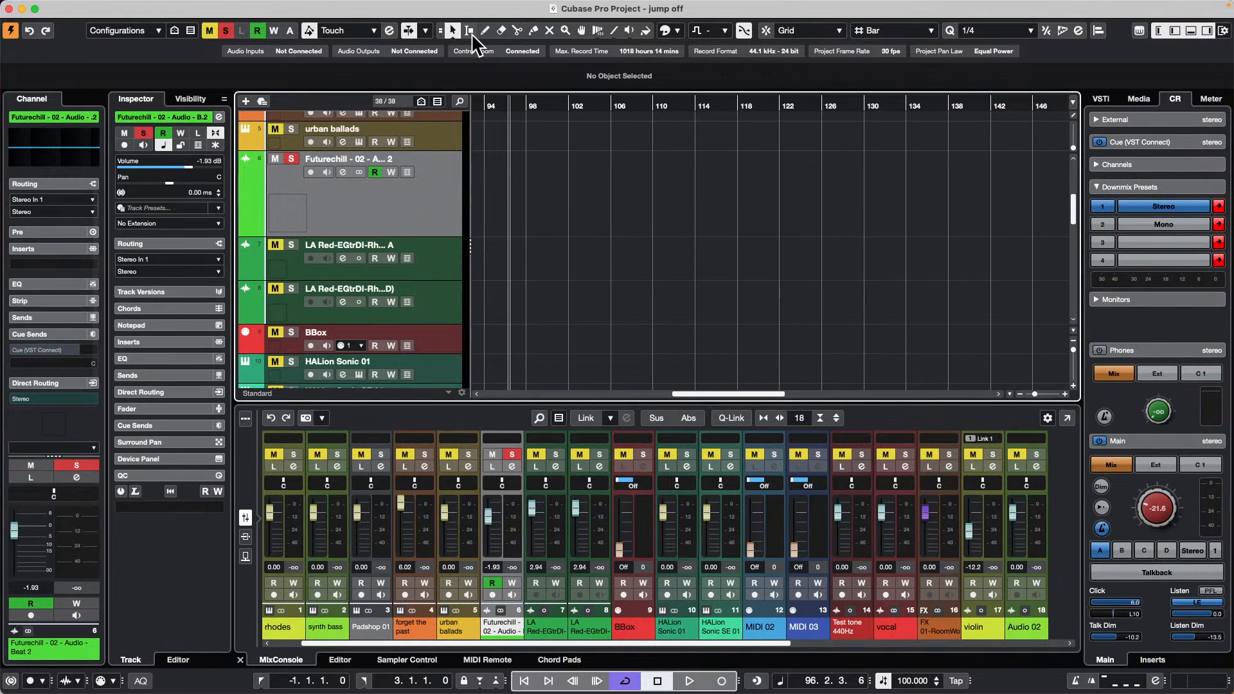
pyautogui.moveTo(529, 104); pyautogui.dragTo(233, 103)
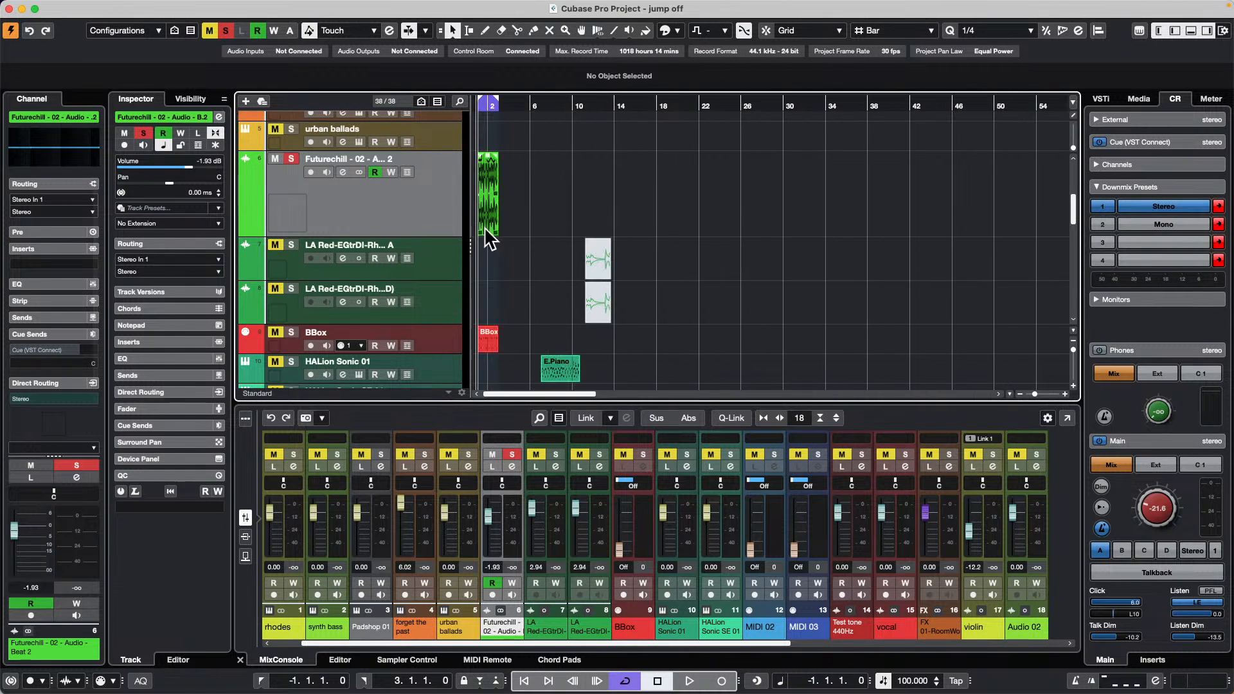
# - Start opening another project and browse to the contents of For Grace Project in the For Grace folder under Projects
pyautogui.click(85, 8)
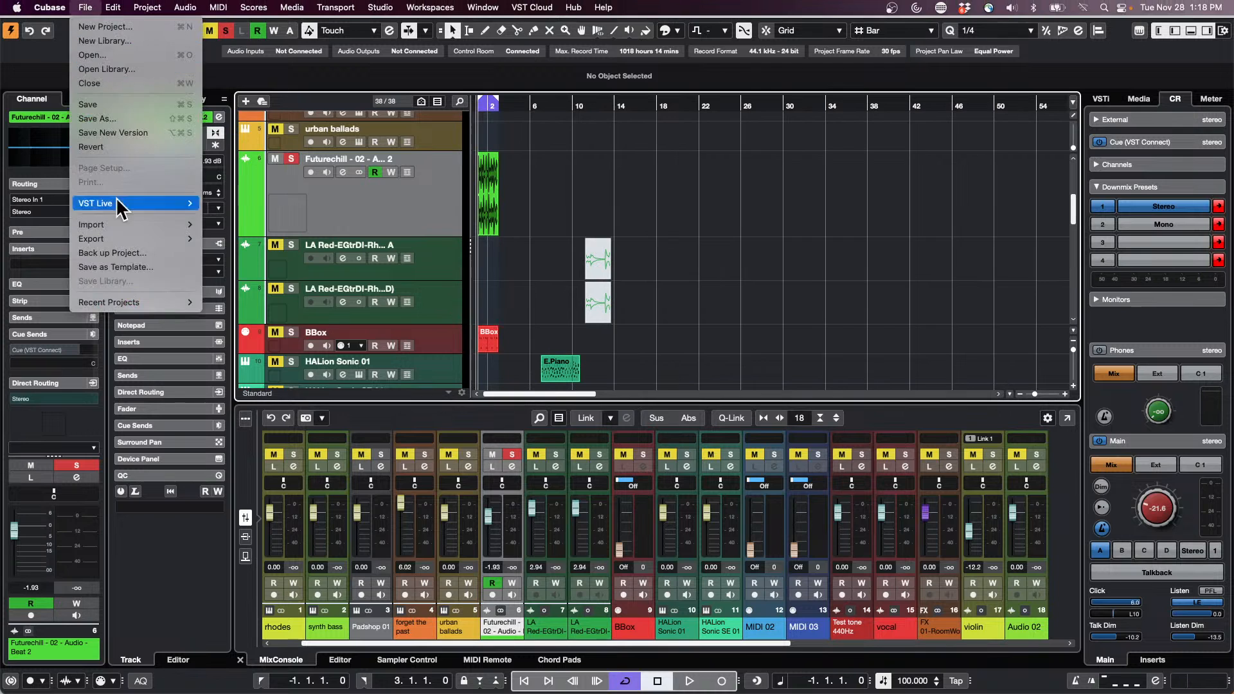
pyautogui.moveTo(139, 300)
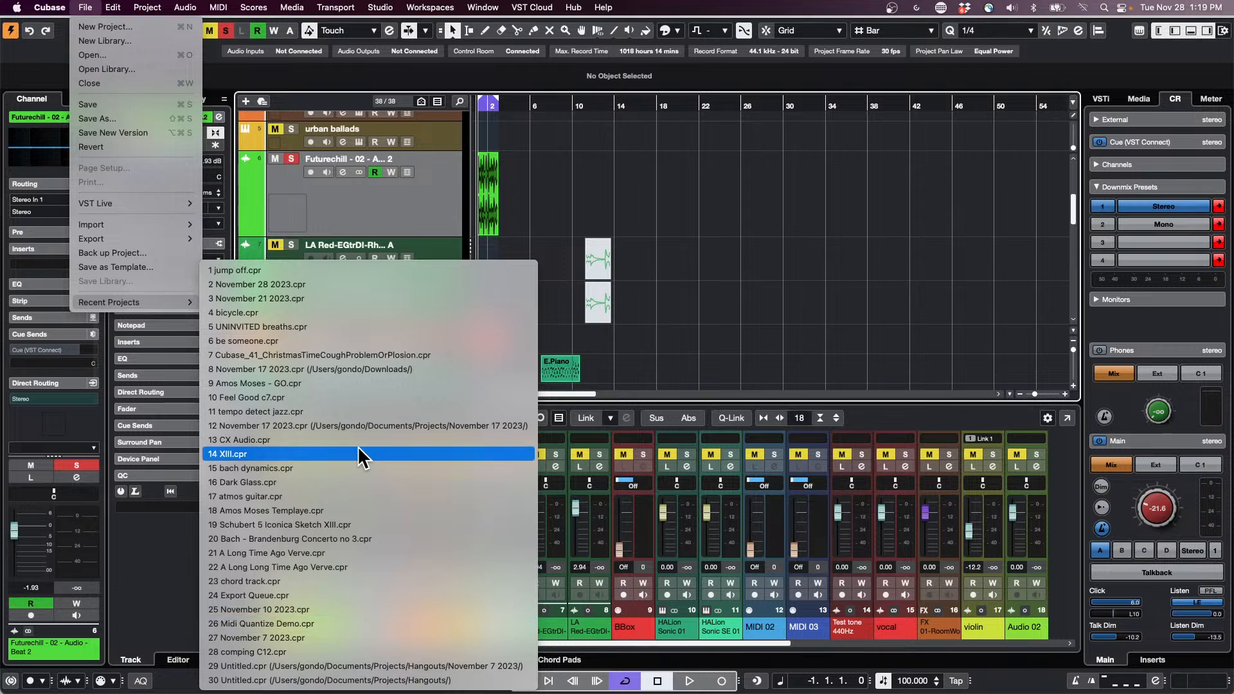
pyautogui.click(130, 54)
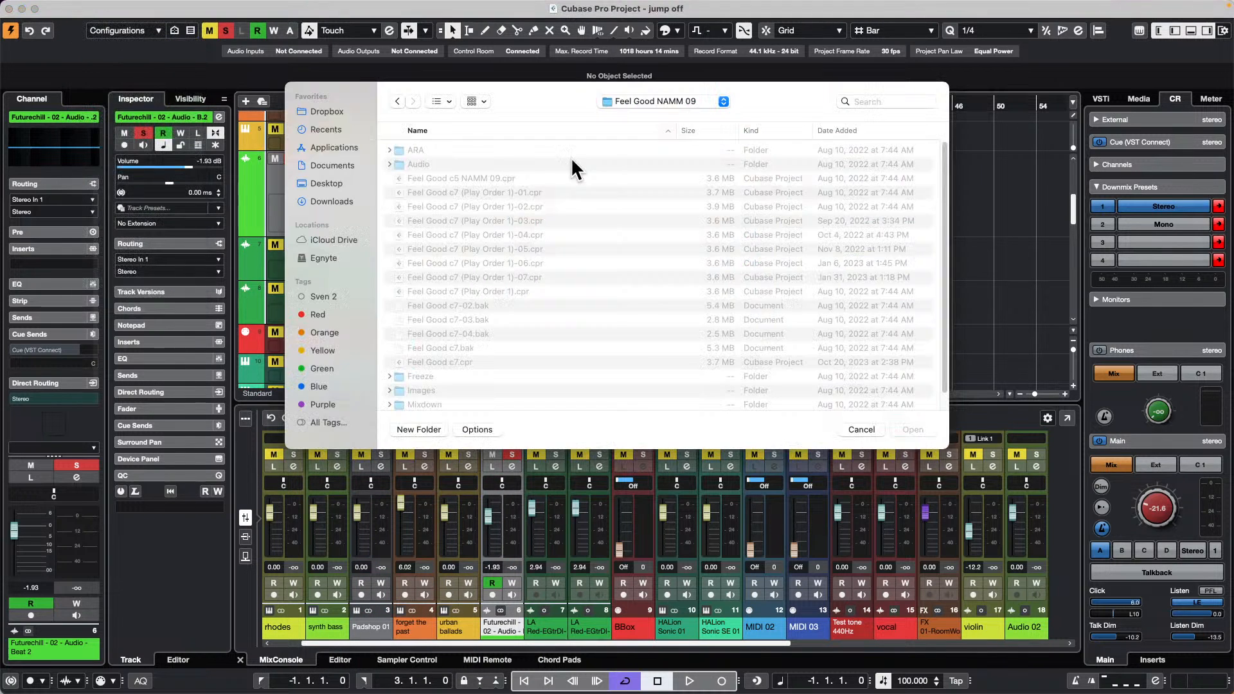
pyautogui.click(645, 103)
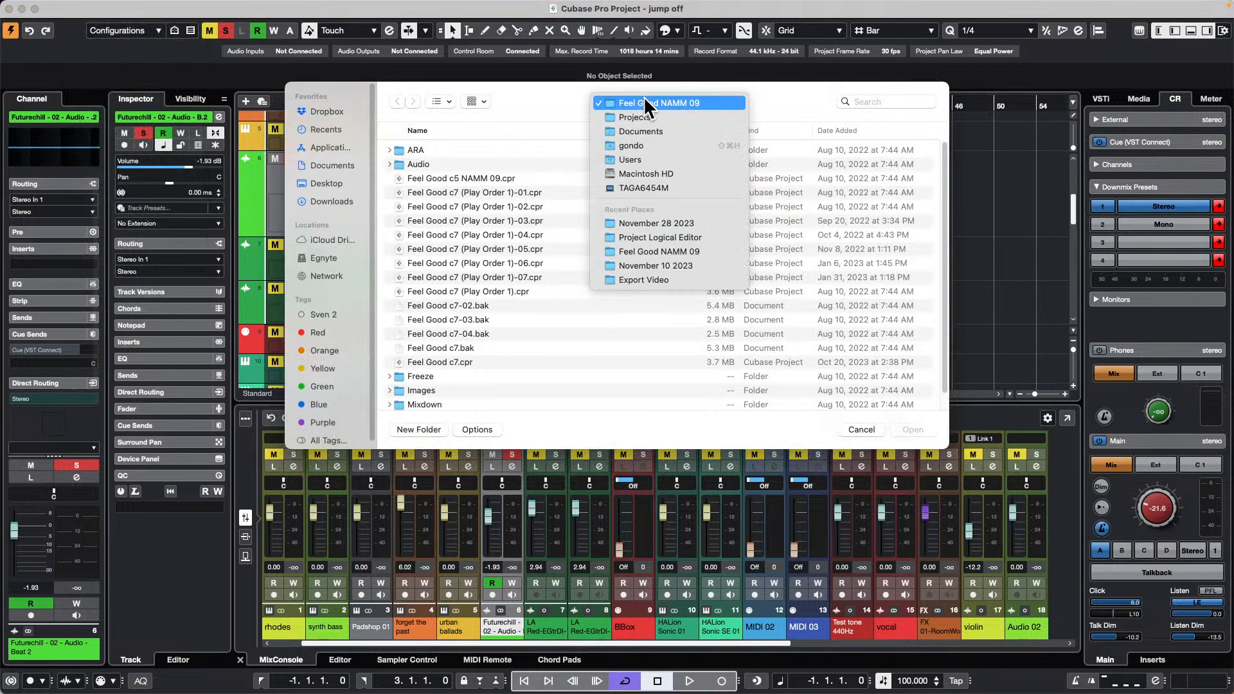
pyautogui.click(647, 112)
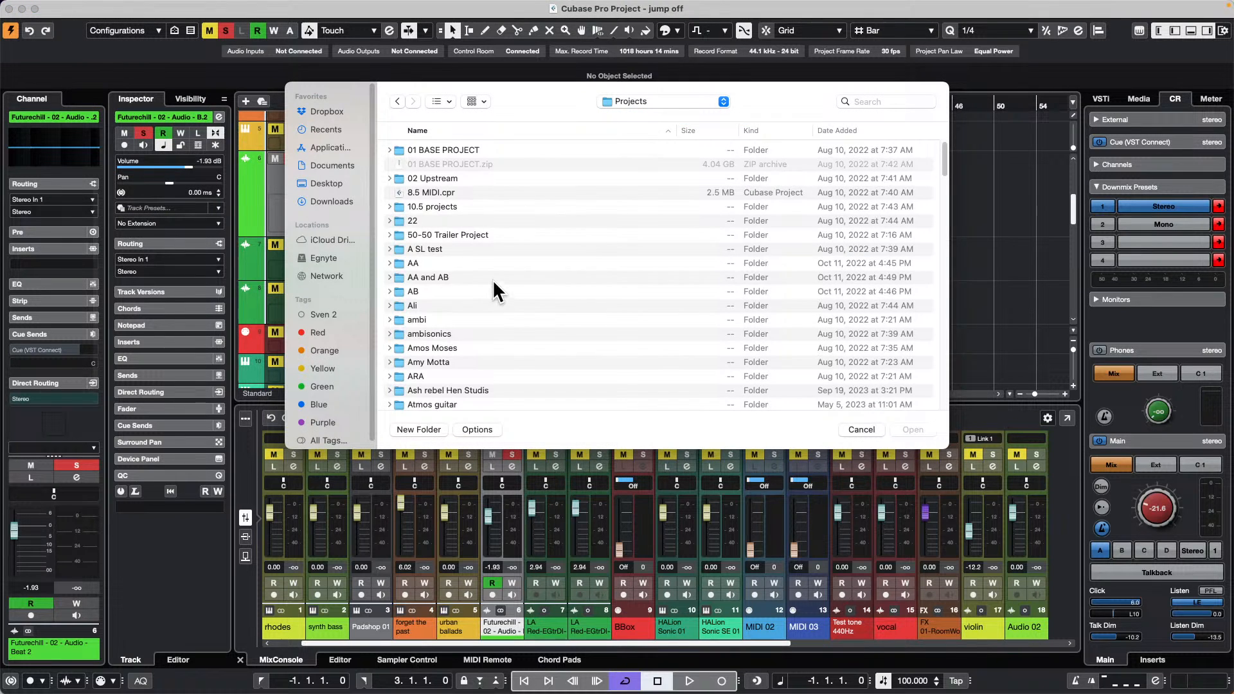
pyautogui.scroll(-10, 479, 326)
pyautogui.scroll(-10, 485, 320)
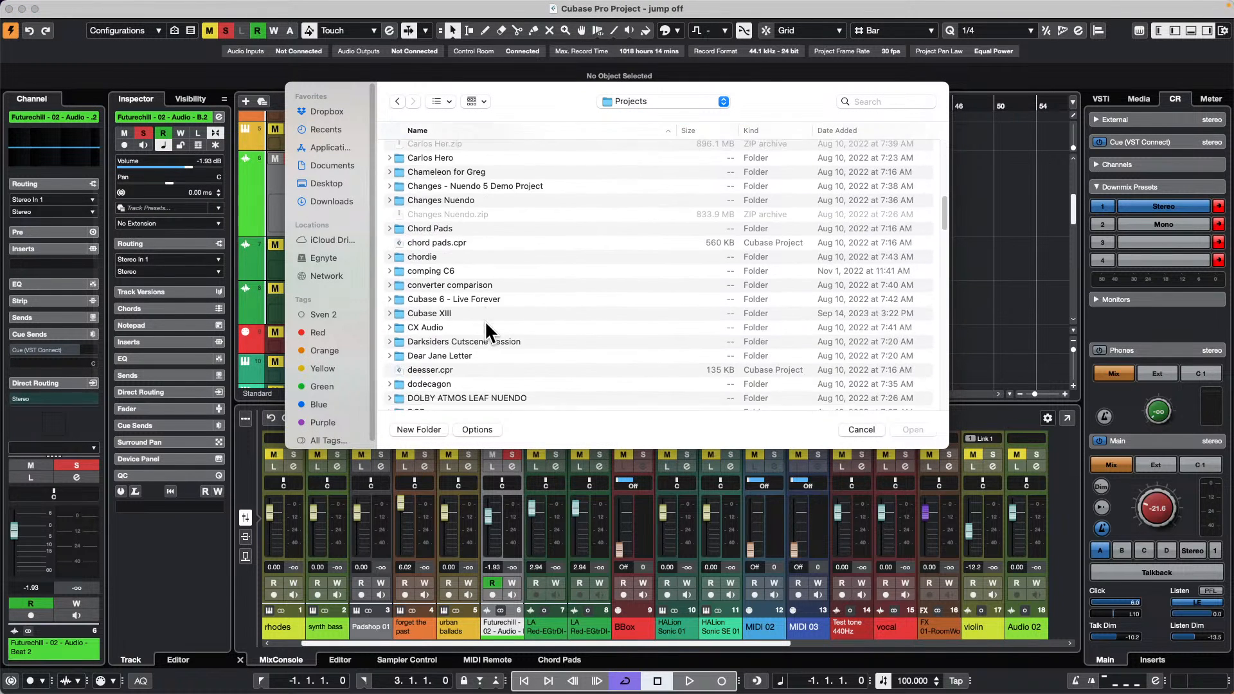
pyautogui.scroll(-3, 518, 308)
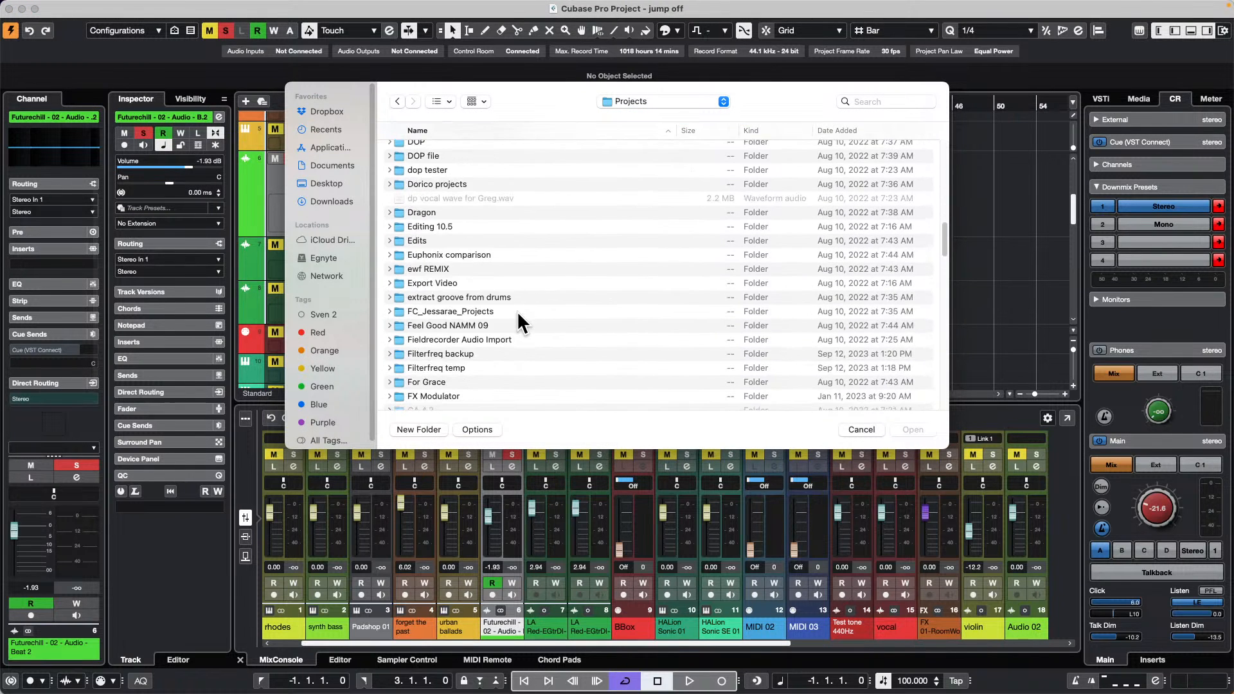
pyautogui.doubleClick(420, 382)
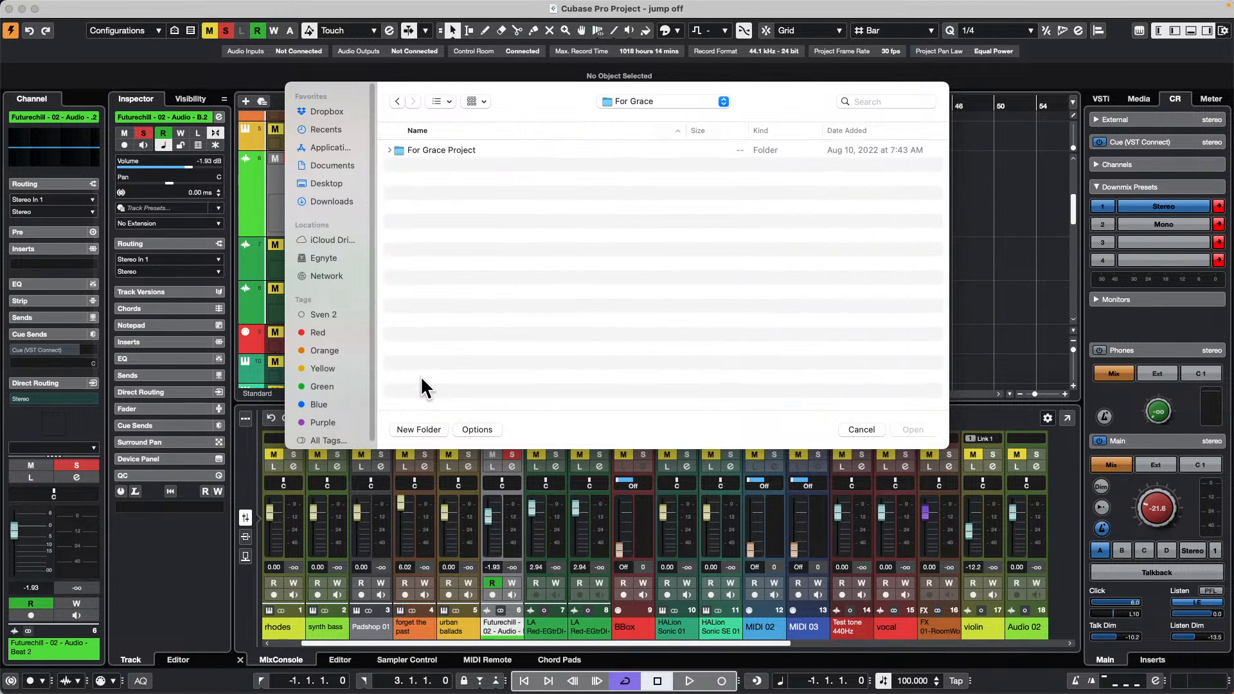
pyautogui.click(390, 150)
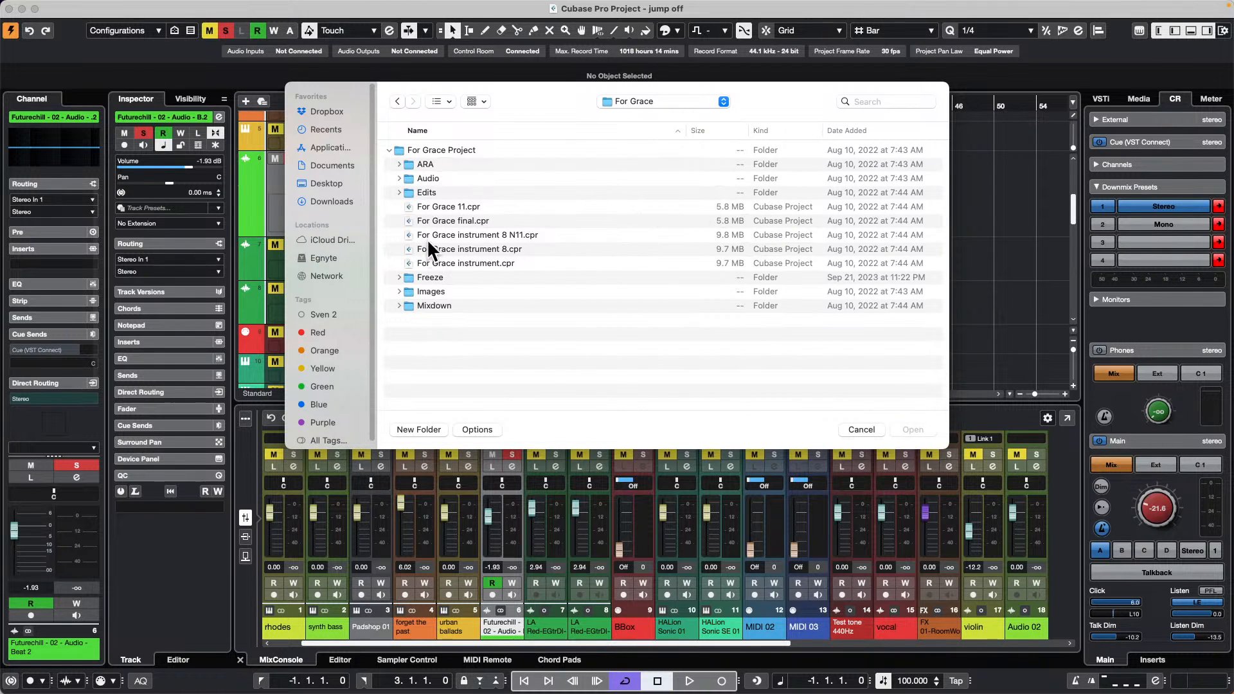
# - Open For Grace 11.cpr as the active project, dismissing the plug-in warnings and leaving Built-in Audio 1 unmapped
pyautogui.doubleClick(469, 206)
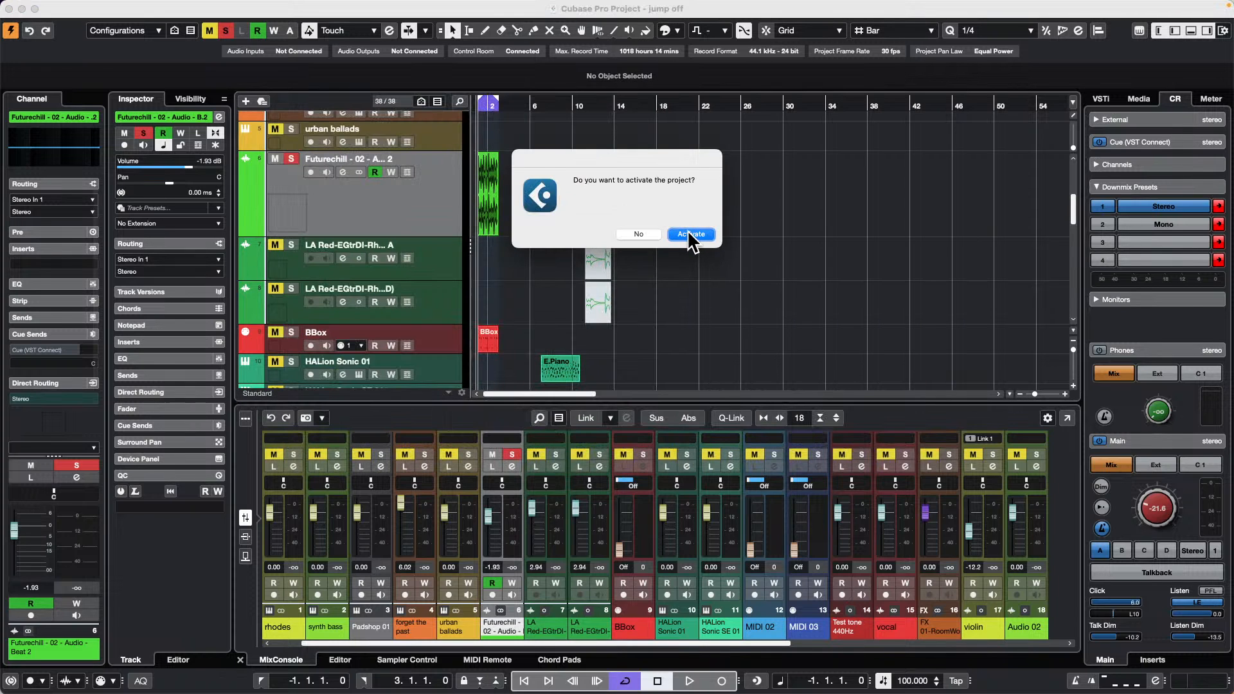
pyautogui.click(700, 234)
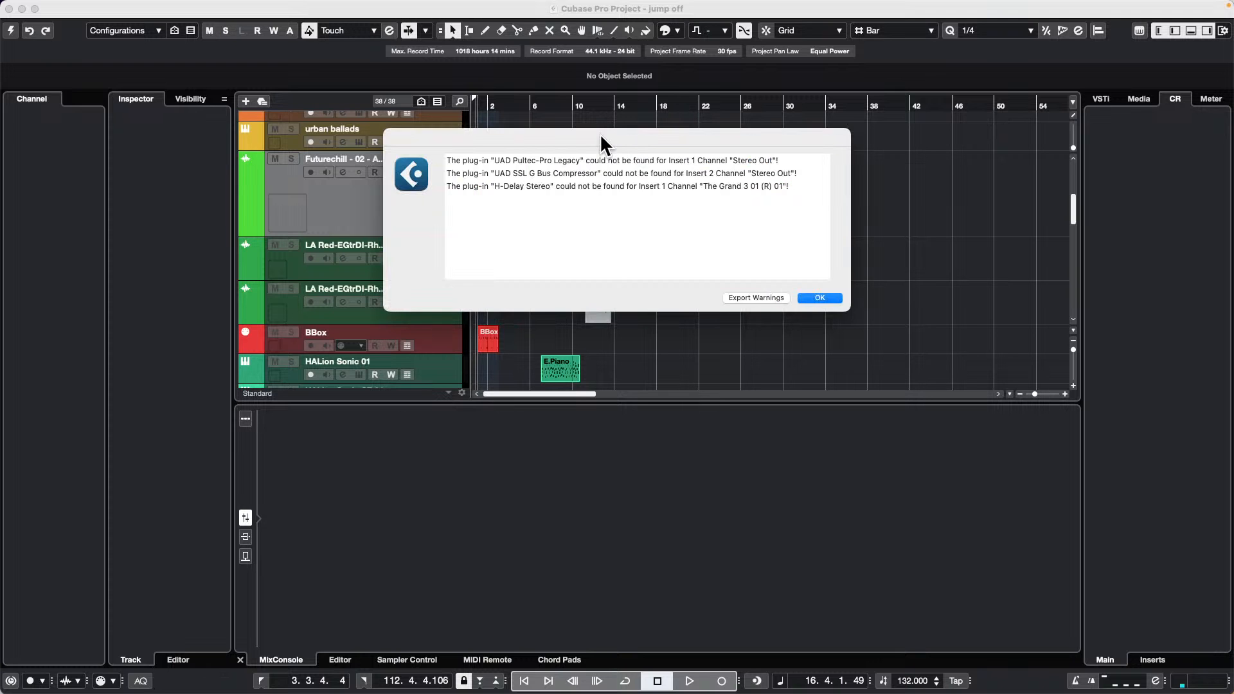
pyautogui.click(820, 298)
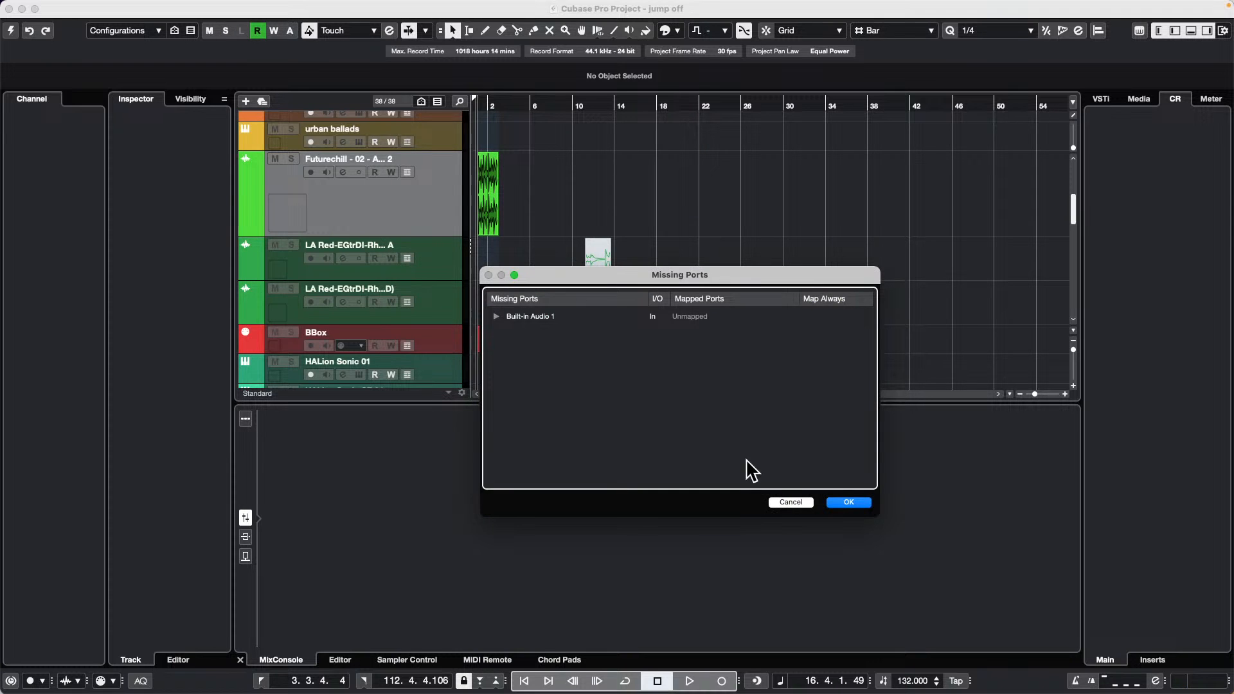
pyautogui.click(848, 502)
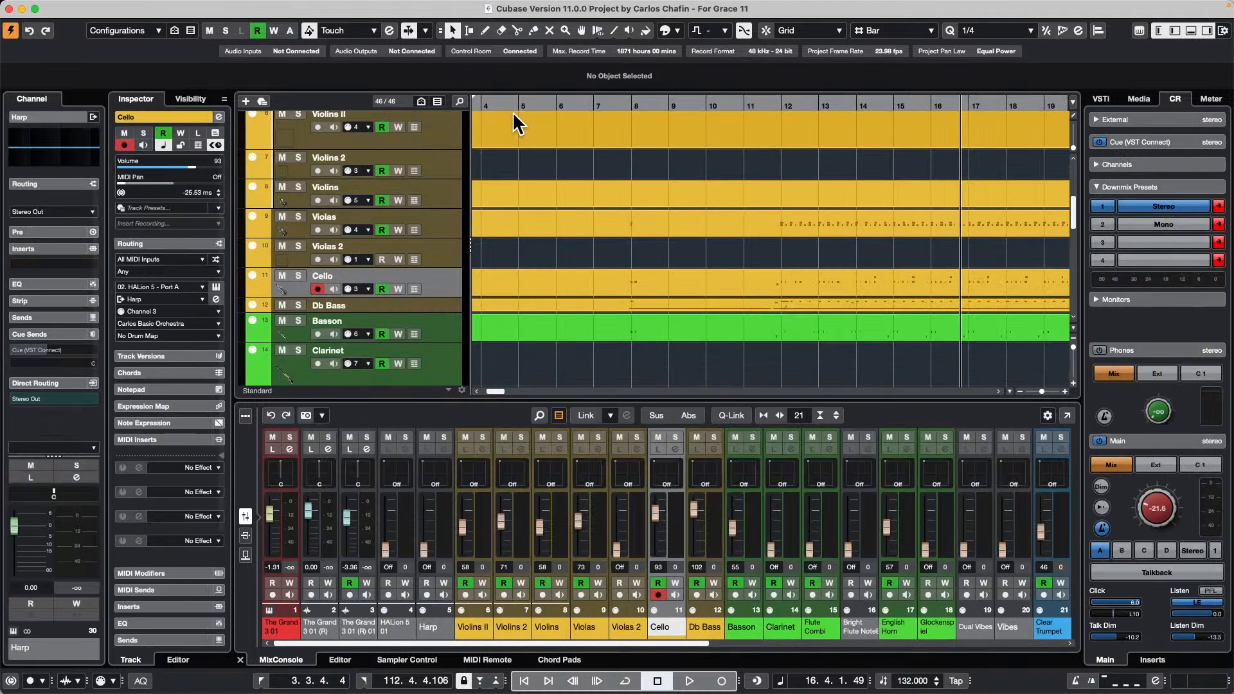
# - Play the project from bar 11 with the Control Room main level raised to about -9.84, stop, and select the top The Grand 3 01 track
pyautogui.moveTo(512, 104); pyautogui.dragTo(492, 26)
pyautogui.scroll(5, 699, 217)
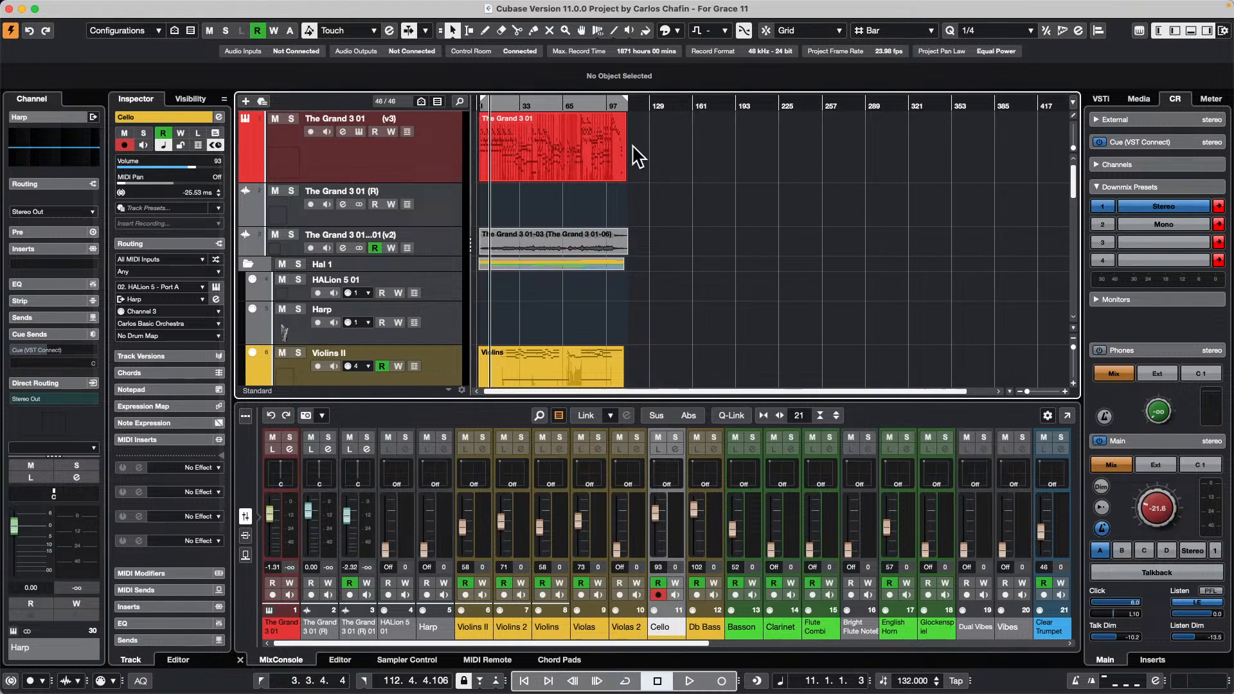
pyautogui.press('space')
pyautogui.moveTo(1147, 510); pyautogui.dragTo(1144, 478)
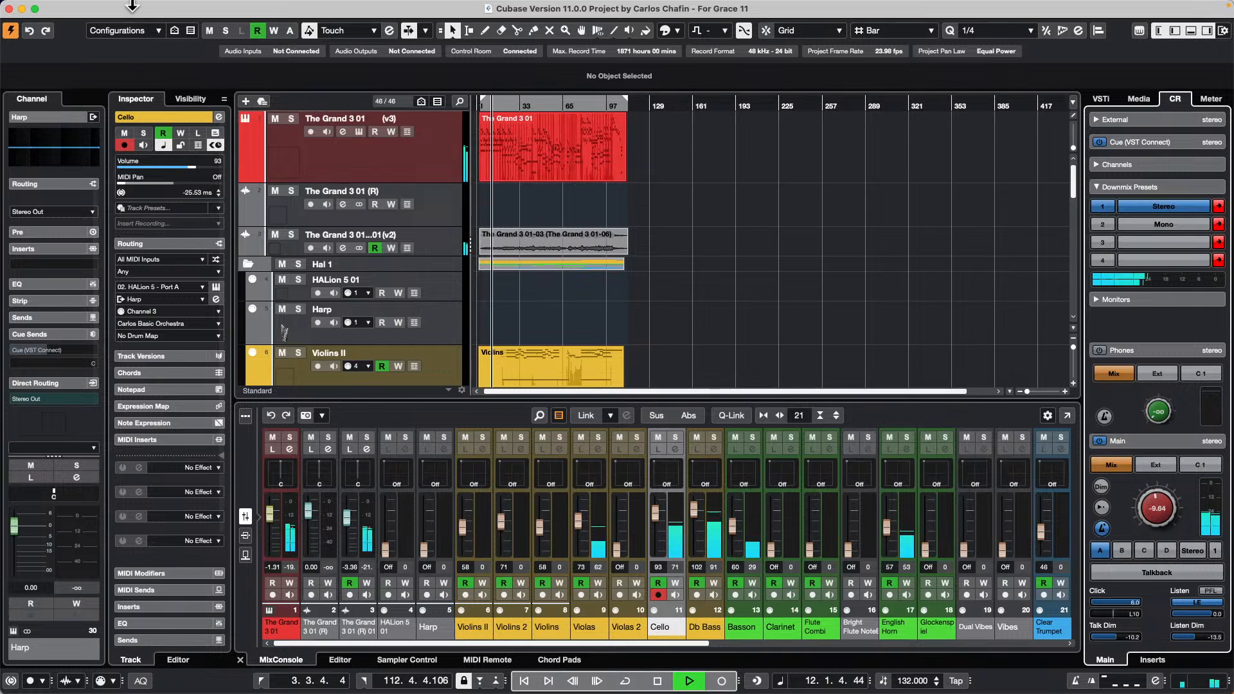
pyautogui.press('space')
pyautogui.click(416, 166)
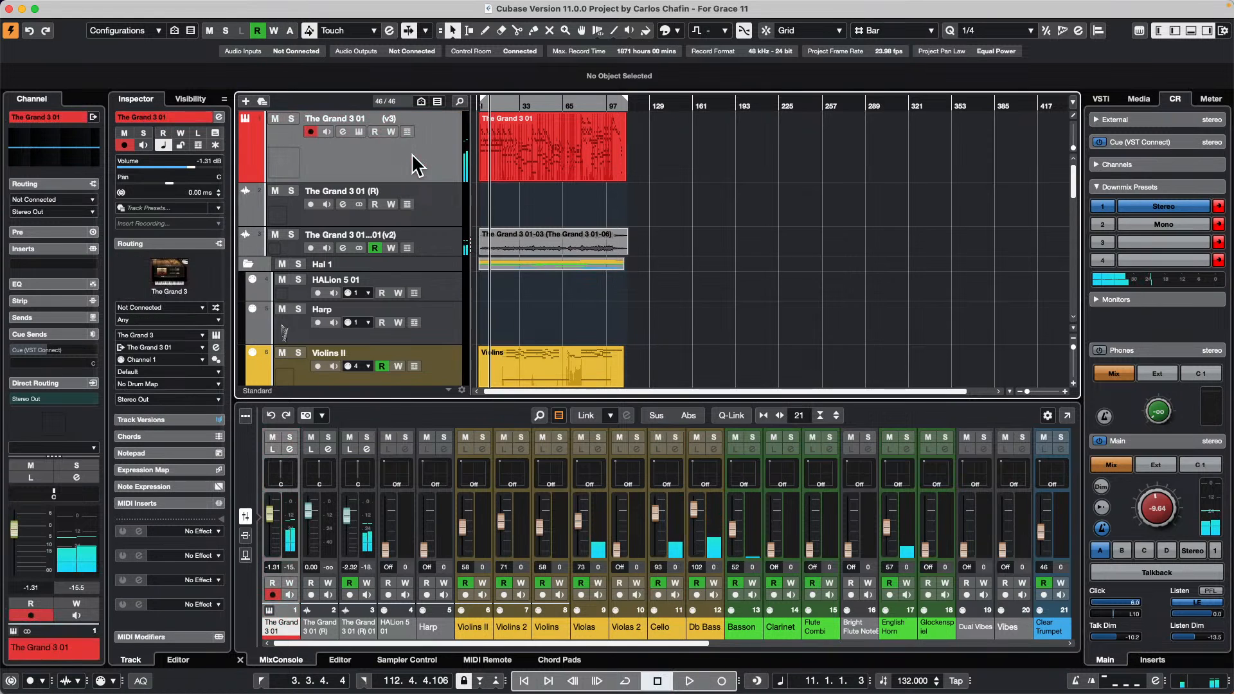
# - Select all tracks from the top The Grand 3 01 through Moog Hi and create a new track version for them
pyautogui.scroll(-10, 417, 174)
pyautogui.scroll(-15, 411, 175)
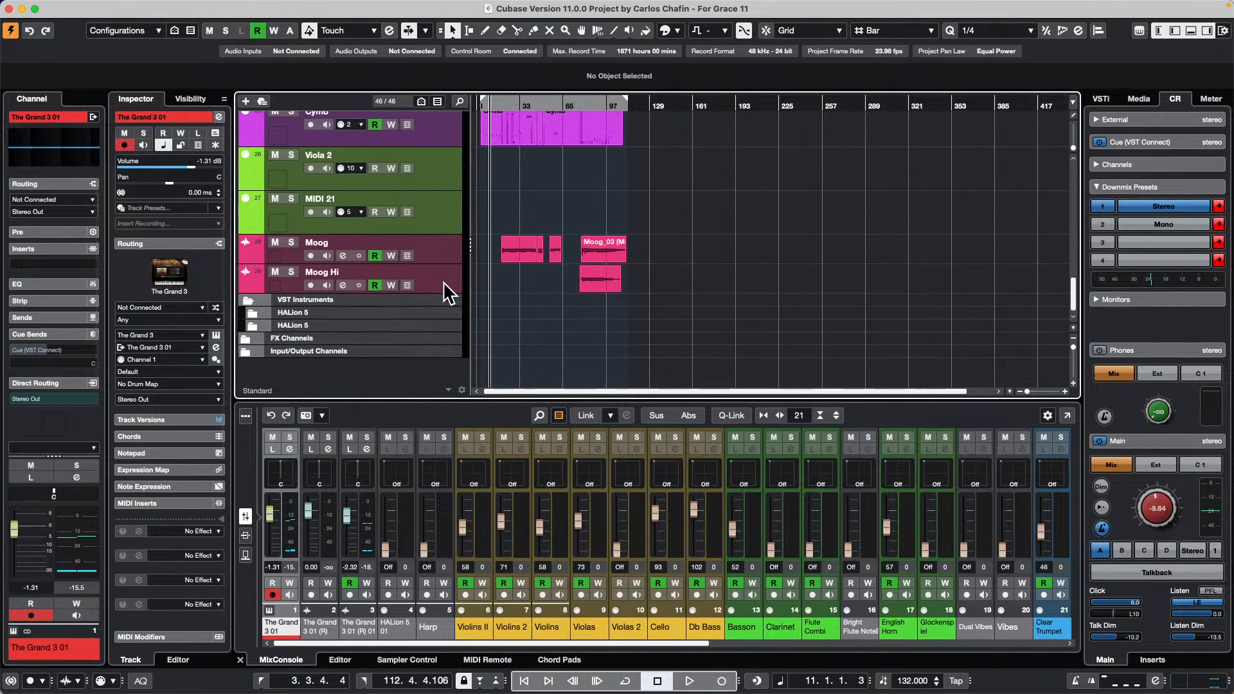
pyautogui.keyDown('shift'); pyautogui.click(443, 282); pyautogui.keyUp('shift')
pyautogui.scroll(20, 394, 254)
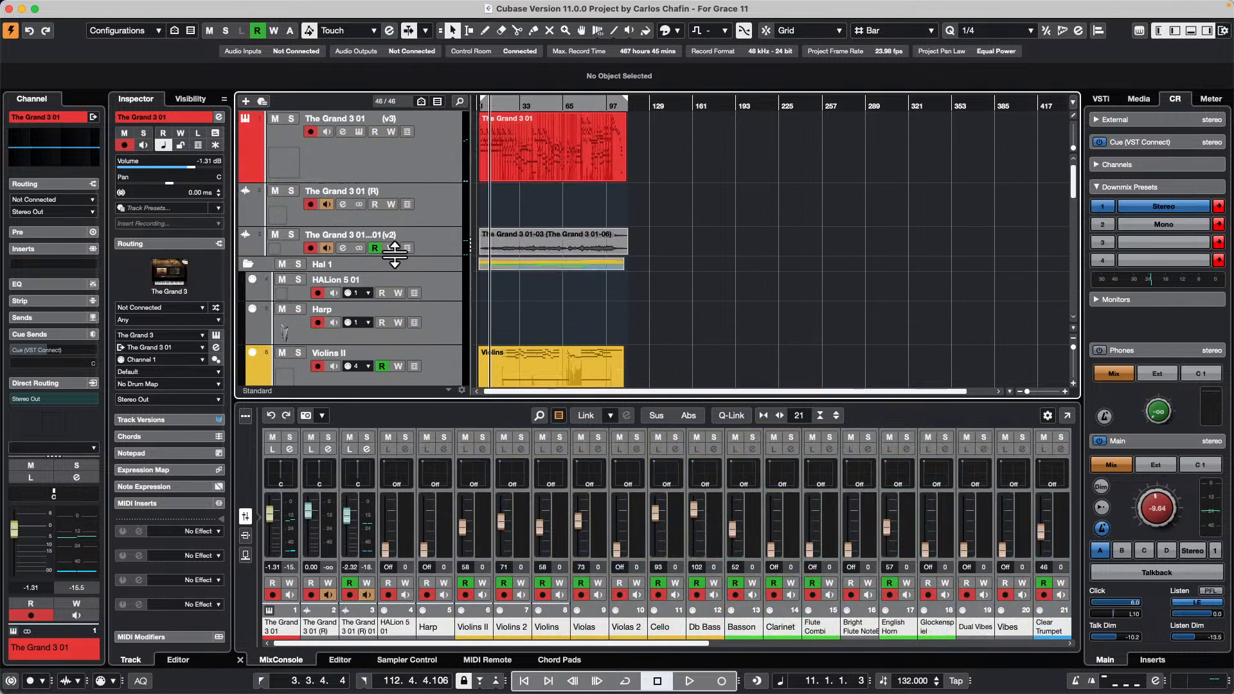
pyautogui.click(398, 119)
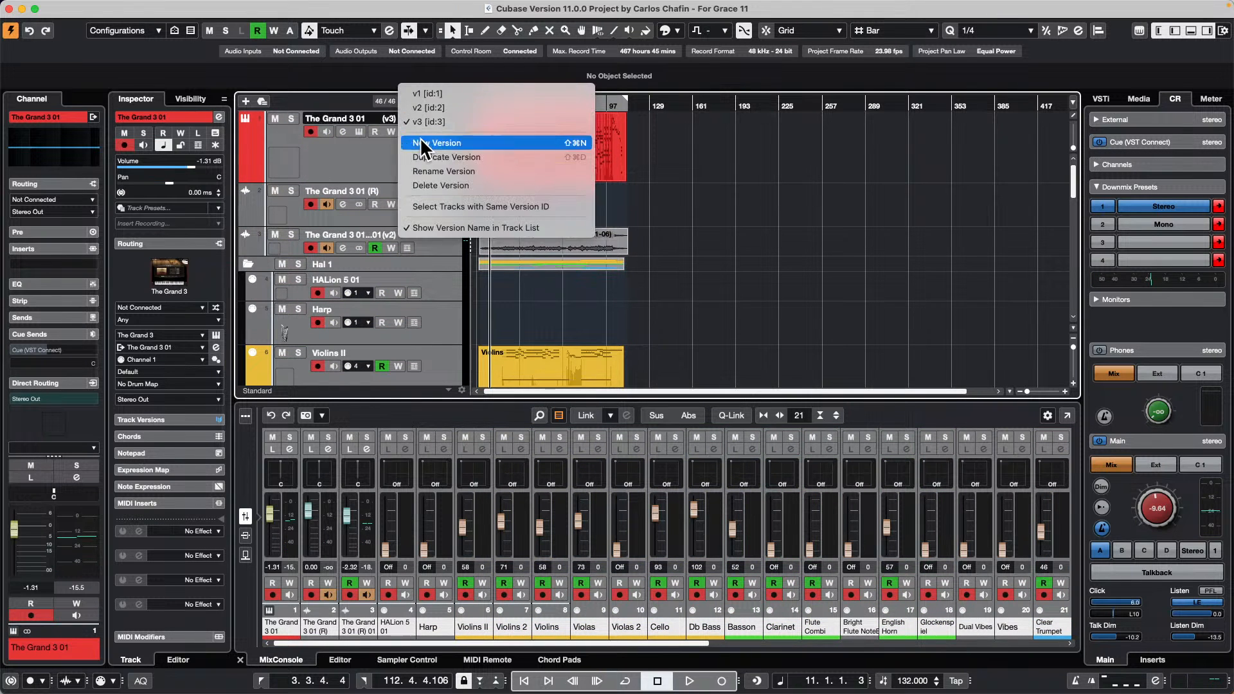
pyautogui.click(486, 144)
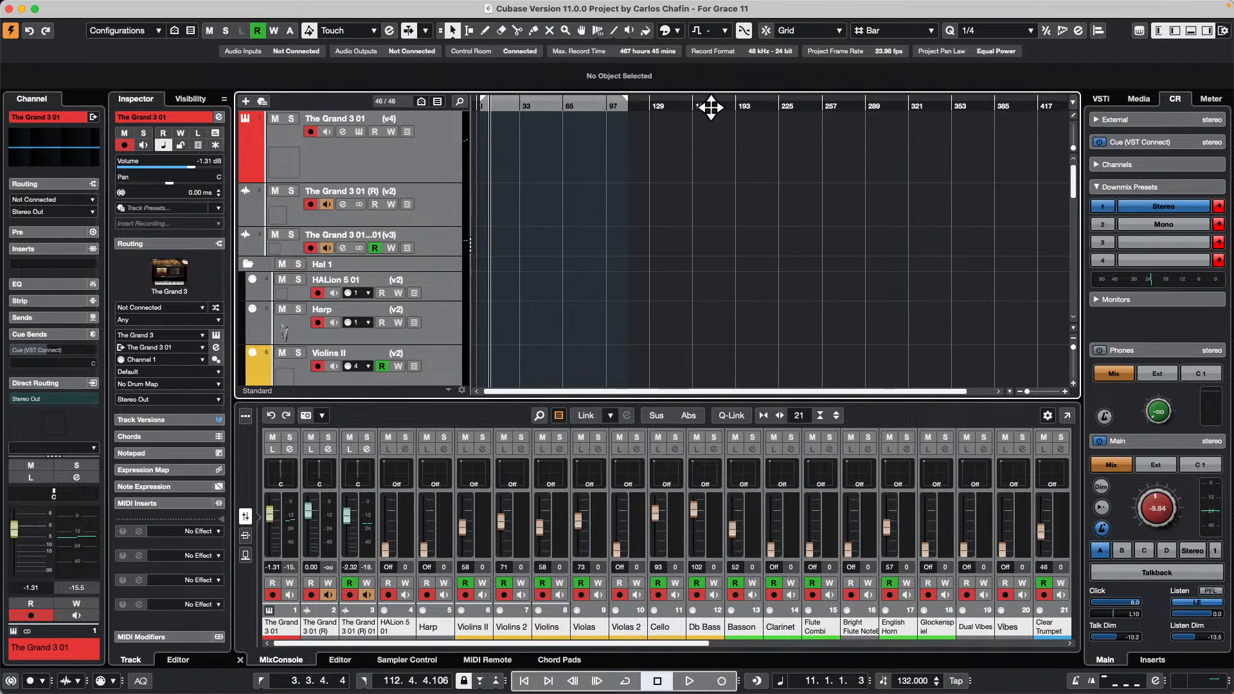
# - Activate version v3 and then v1 across the selected tracks, duplicating the current version with a common version ID where it is missing
pyautogui.click(402, 121)
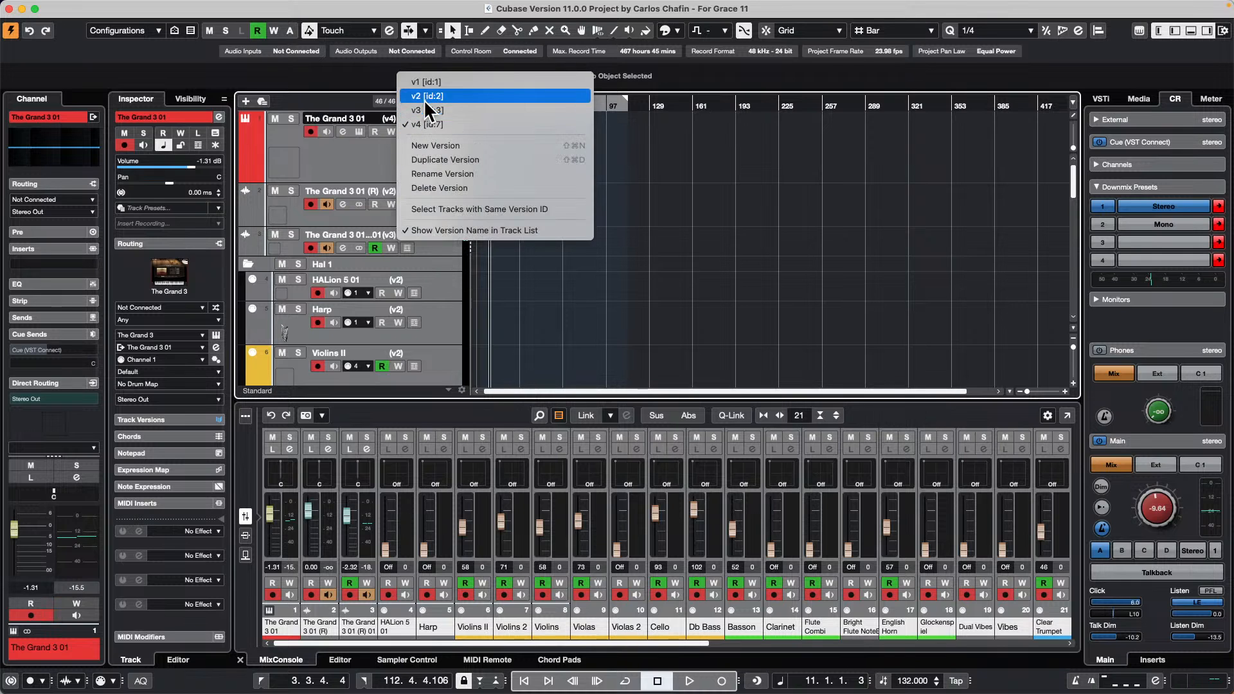
pyautogui.click(443, 110)
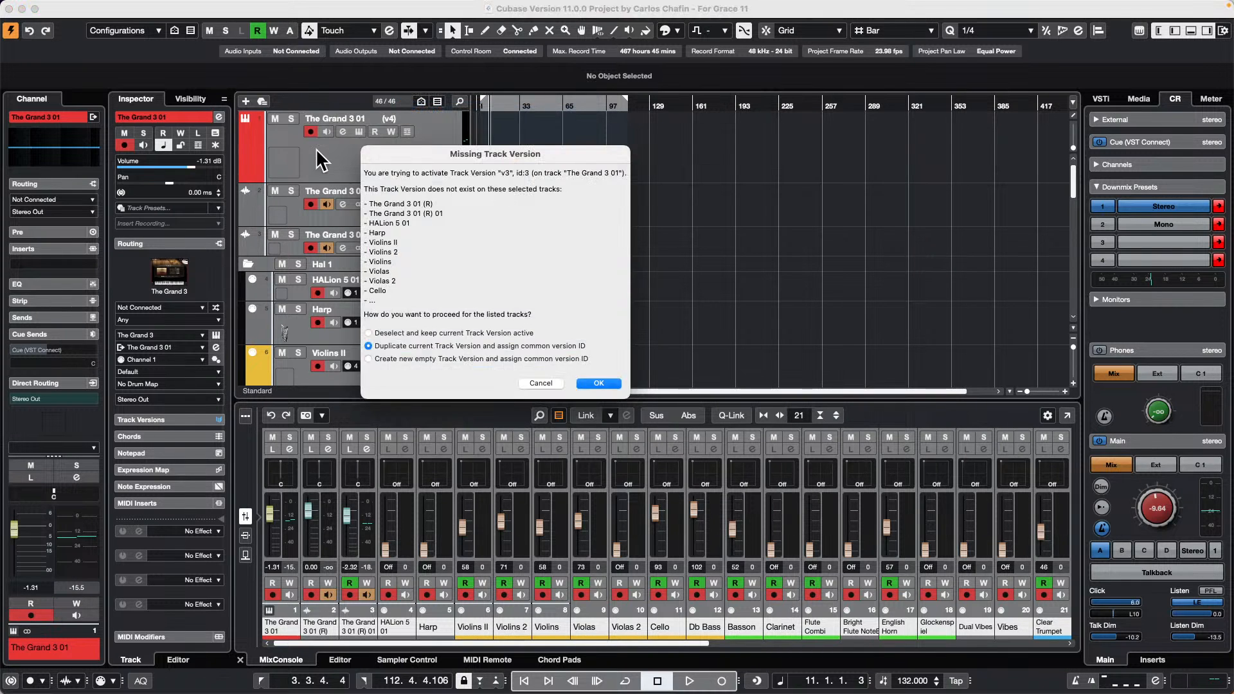
pyautogui.click(600, 384)
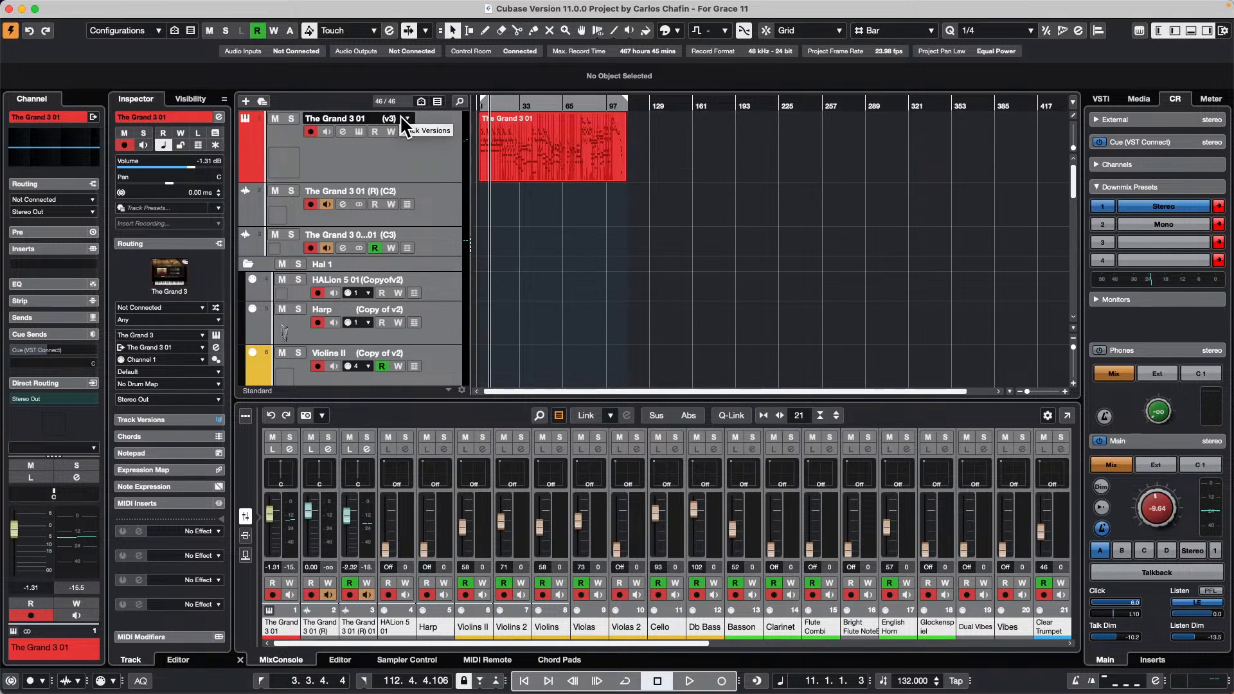
pyautogui.click(403, 121)
pyautogui.click(427, 94)
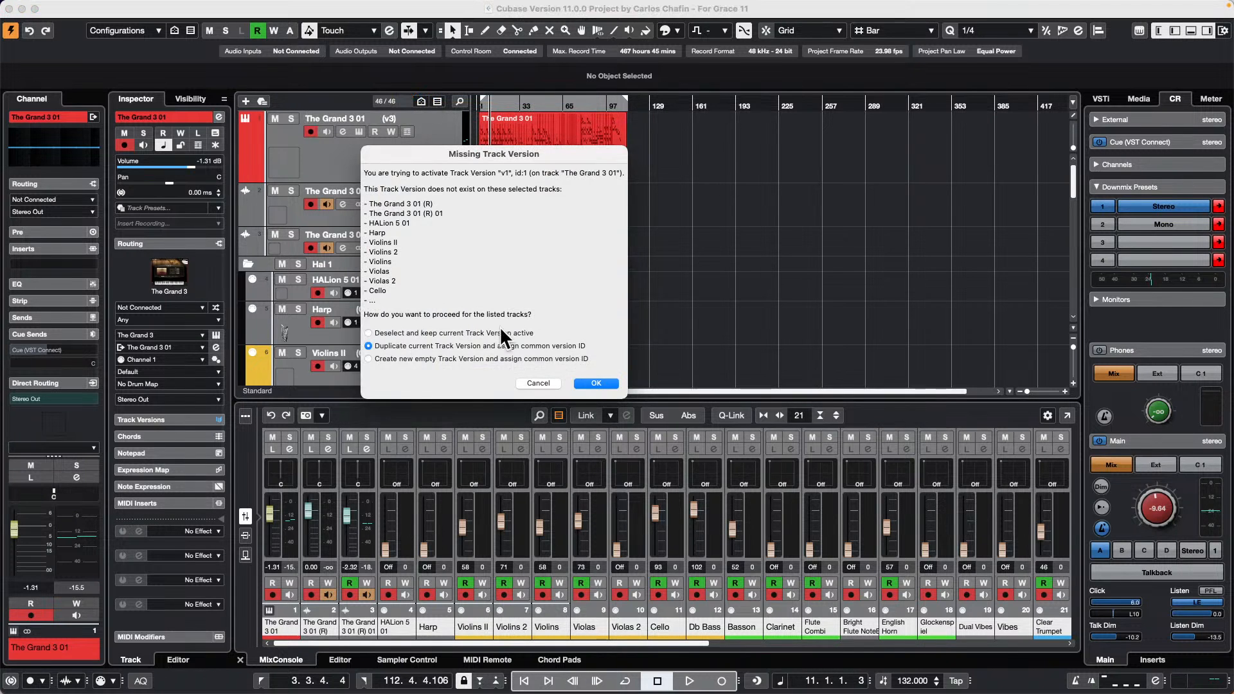
pyautogui.click(594, 384)
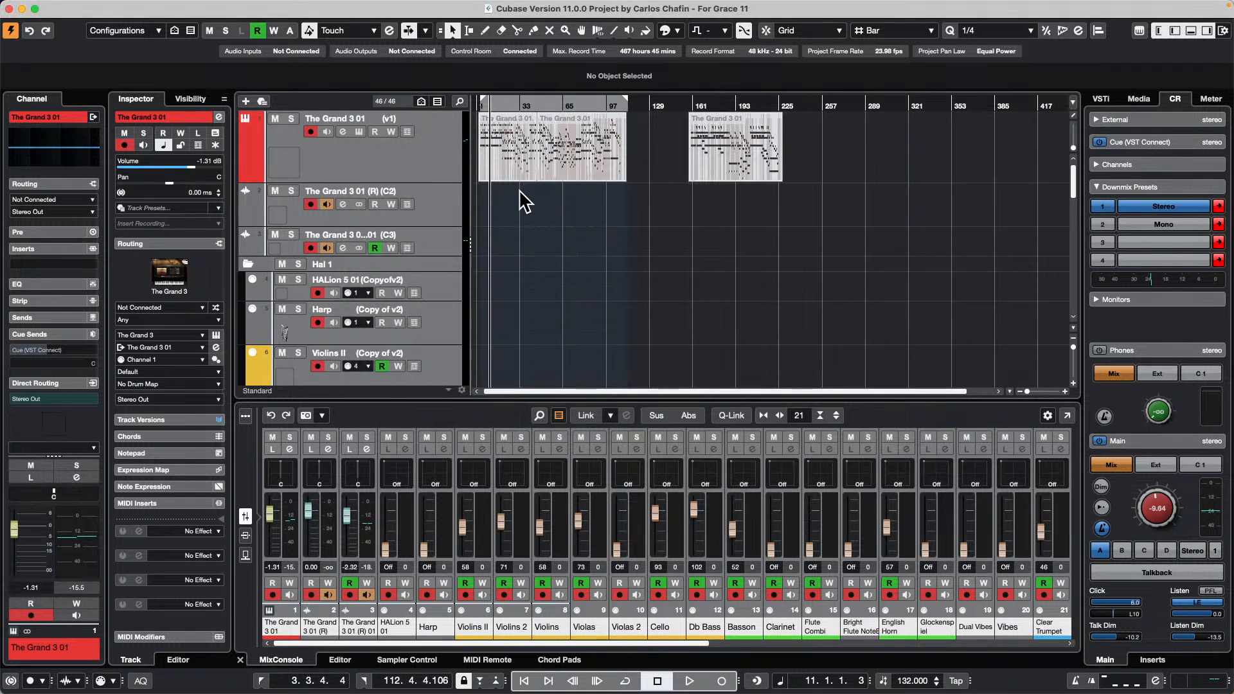
# - Undo the track version changes and check the version list of the top The Grand 3 01 track
pyautogui.press('super+z')
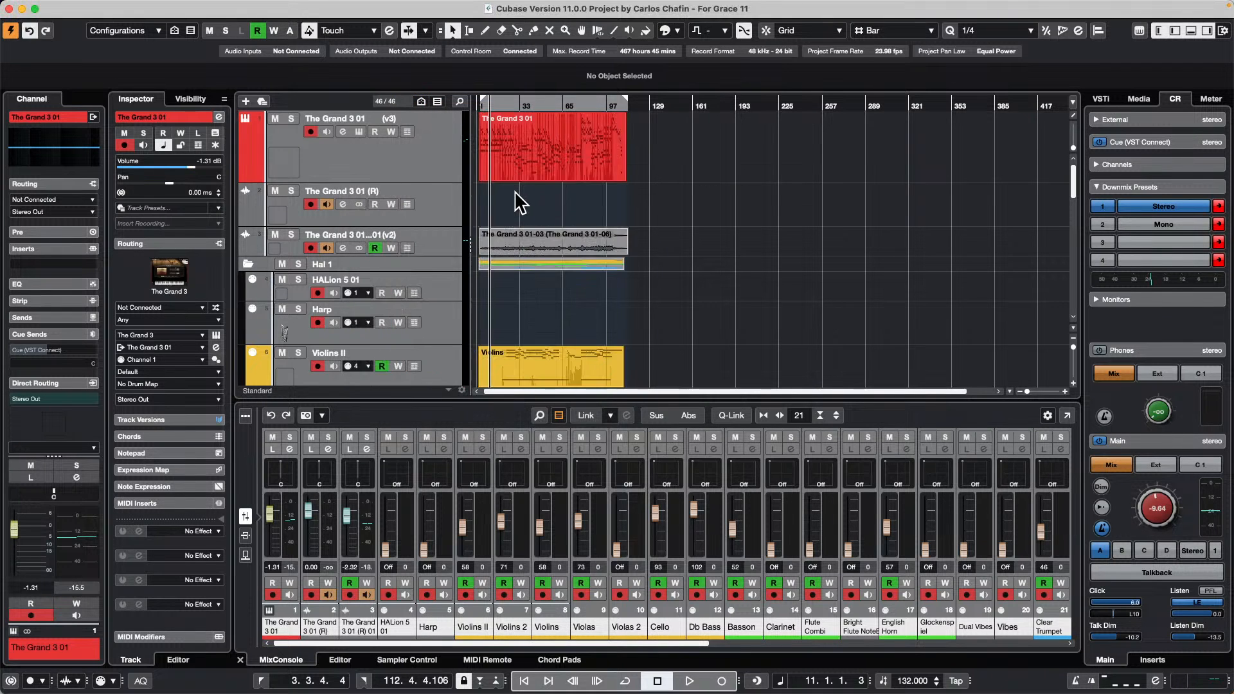
pyautogui.click(404, 121)
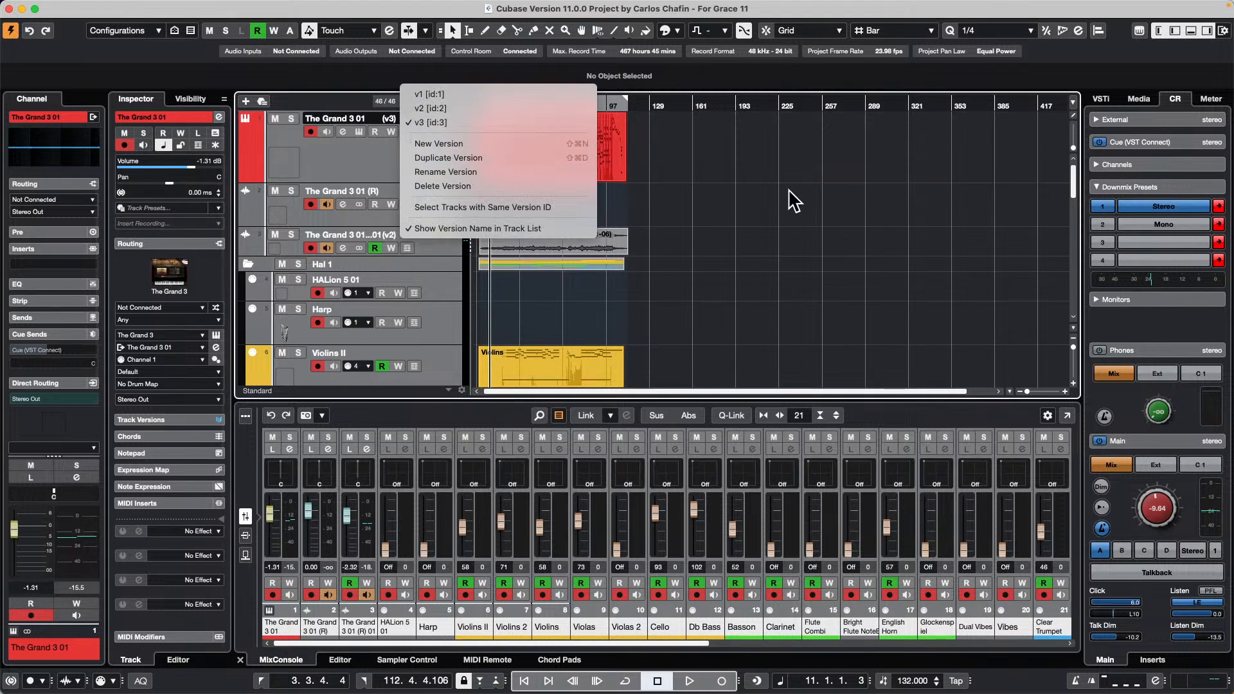
pyautogui.click(736, 203)
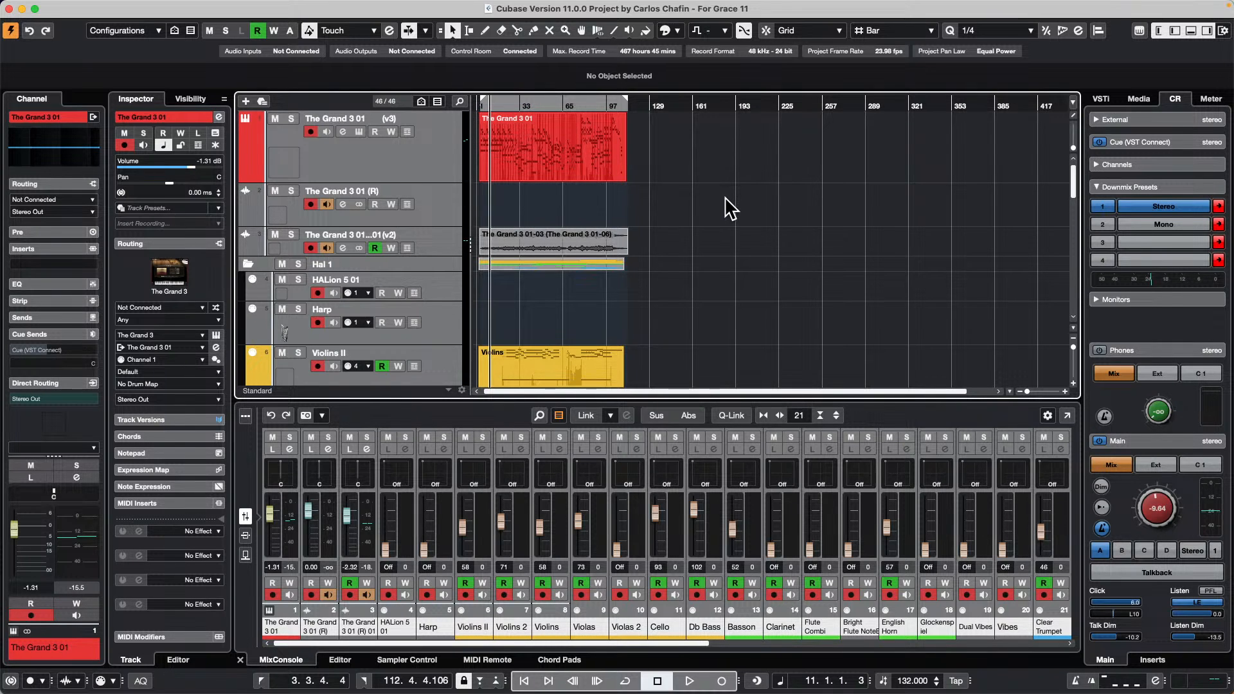
# - Select all events in the project and duplicate the current track version on their tracks
pyautogui.press('super+a')
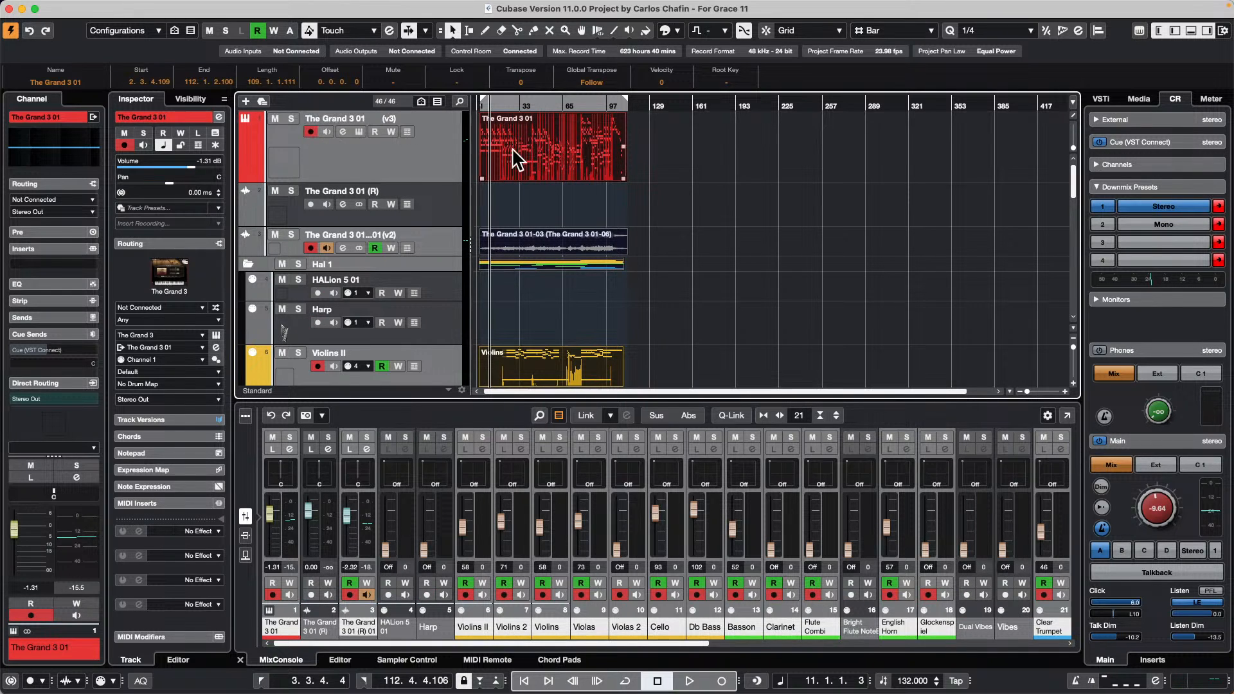
pyautogui.click(409, 120)
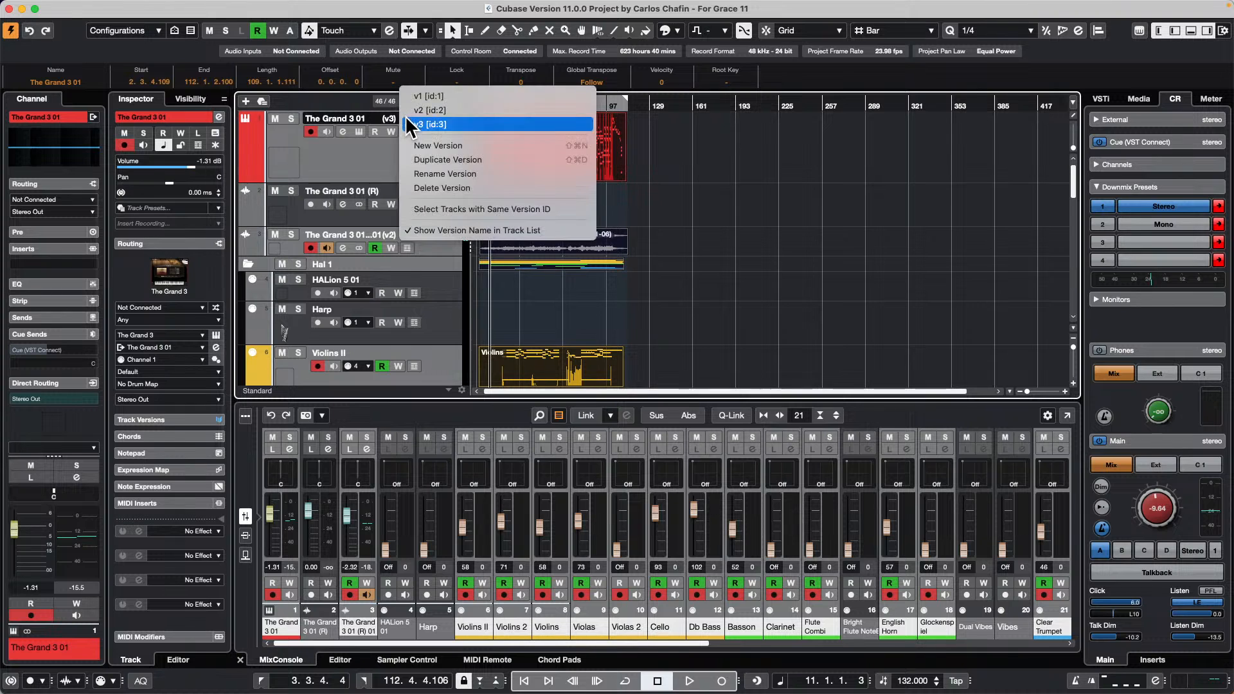
pyautogui.click(444, 161)
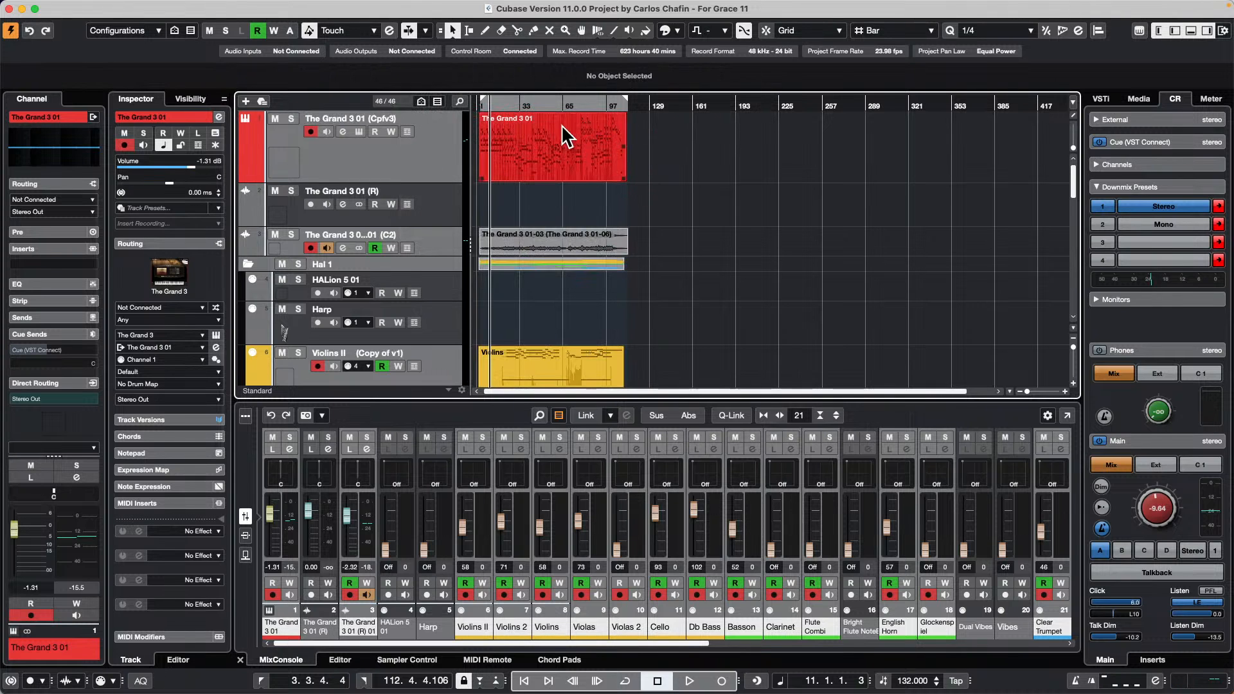
# - Select all events in the duplicated versions and move them along the timeline to about bar 182
pyautogui.moveTo(646, 135); pyautogui.dragTo(458, 412)
pyautogui.moveTo(598, 325); pyautogui.dragTo(841, 324)
pyautogui.scroll(10, 598, 252)
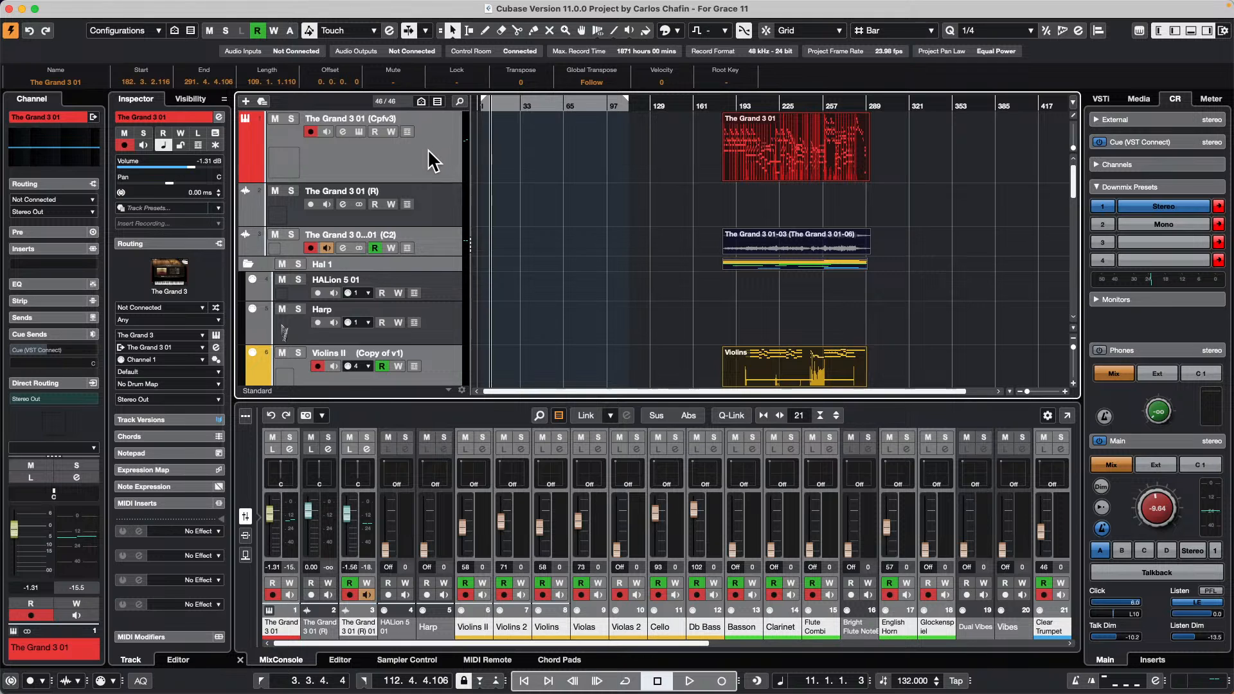
# - Try to activate version v3 on all selected tracks by duplicating the current version with a common ID, and recheck the version list
pyautogui.click(413, 126)
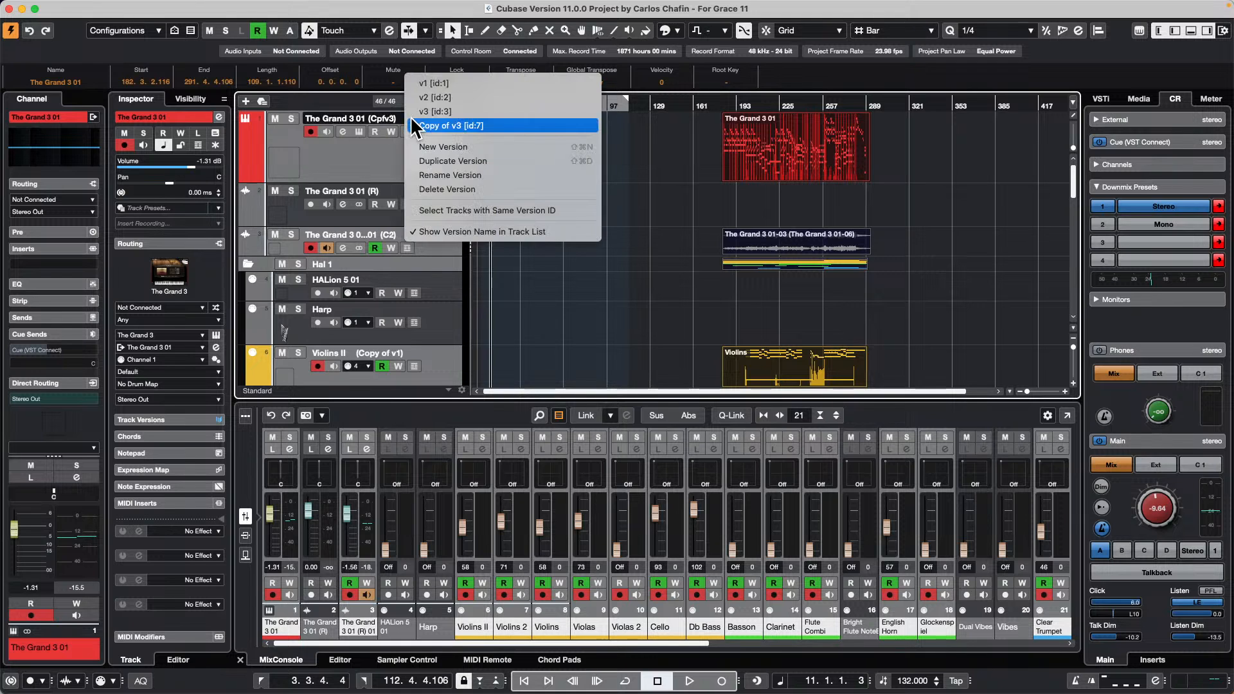
pyautogui.click(504, 112)
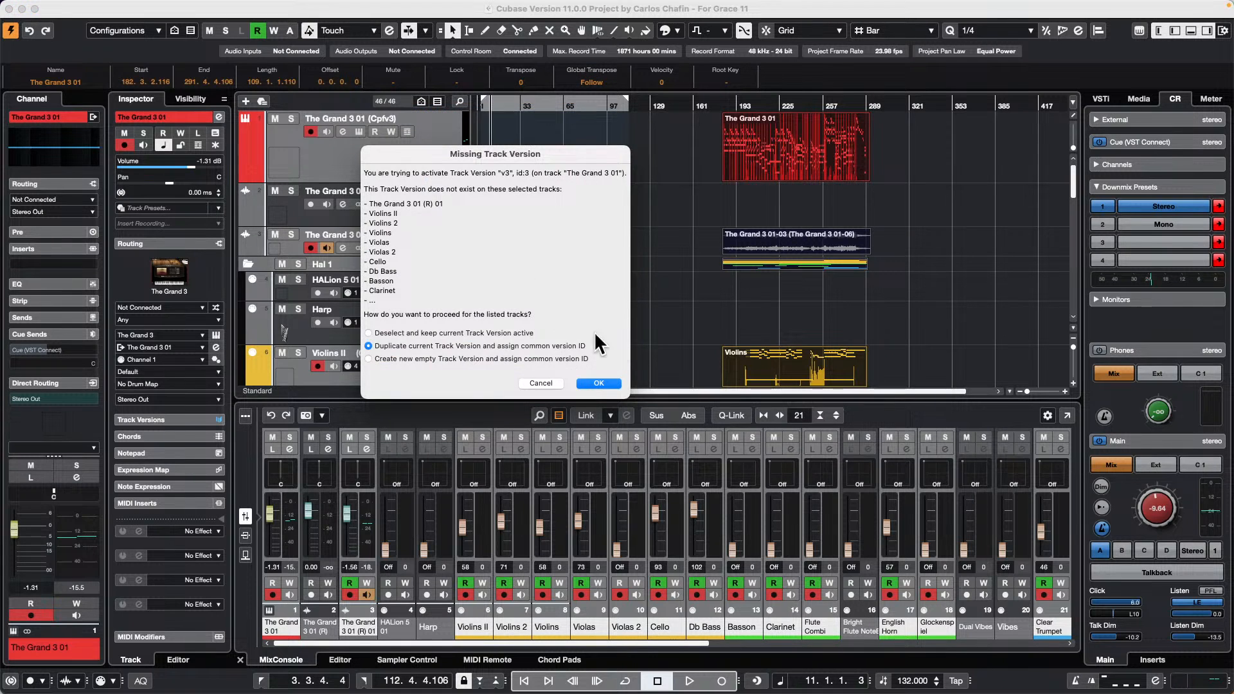
pyautogui.click(601, 383)
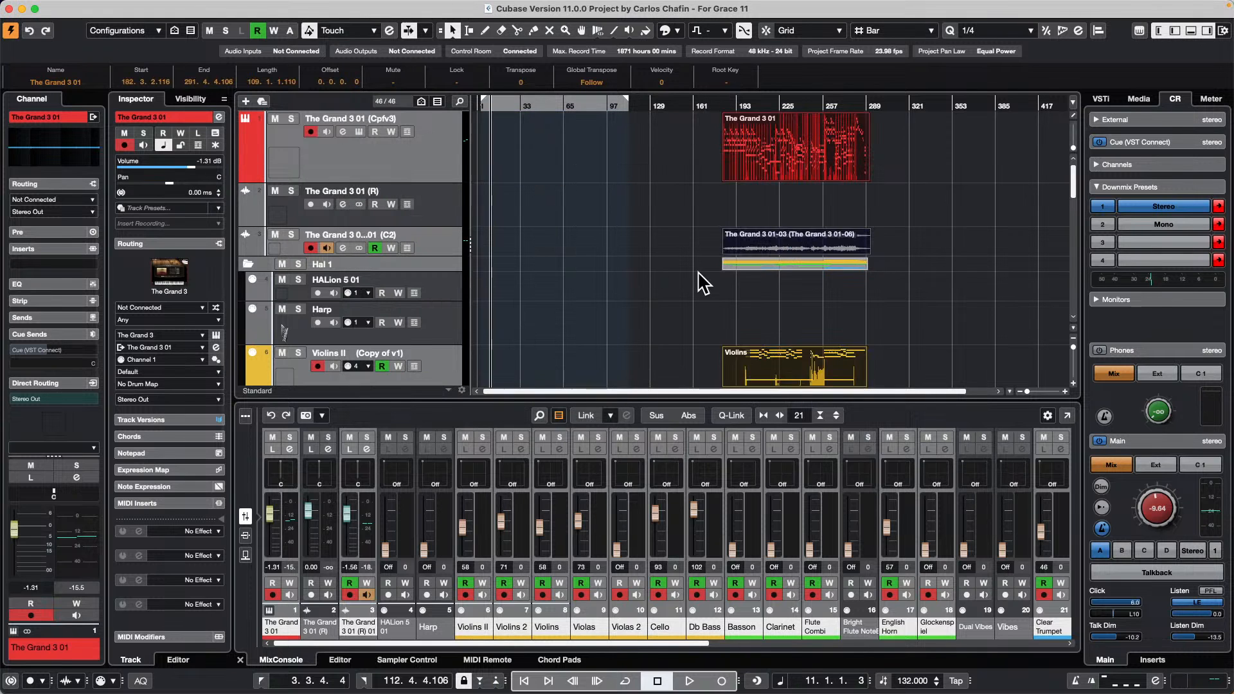
pyautogui.click(405, 119)
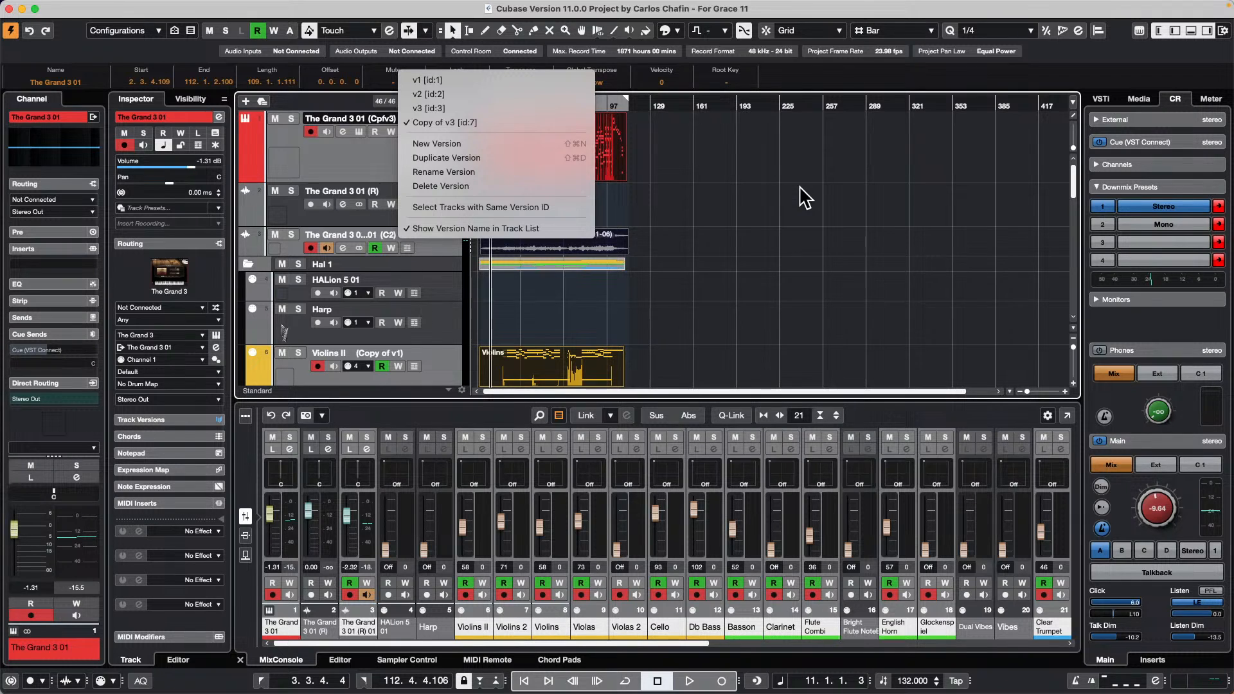
pyautogui.click(675, 216)
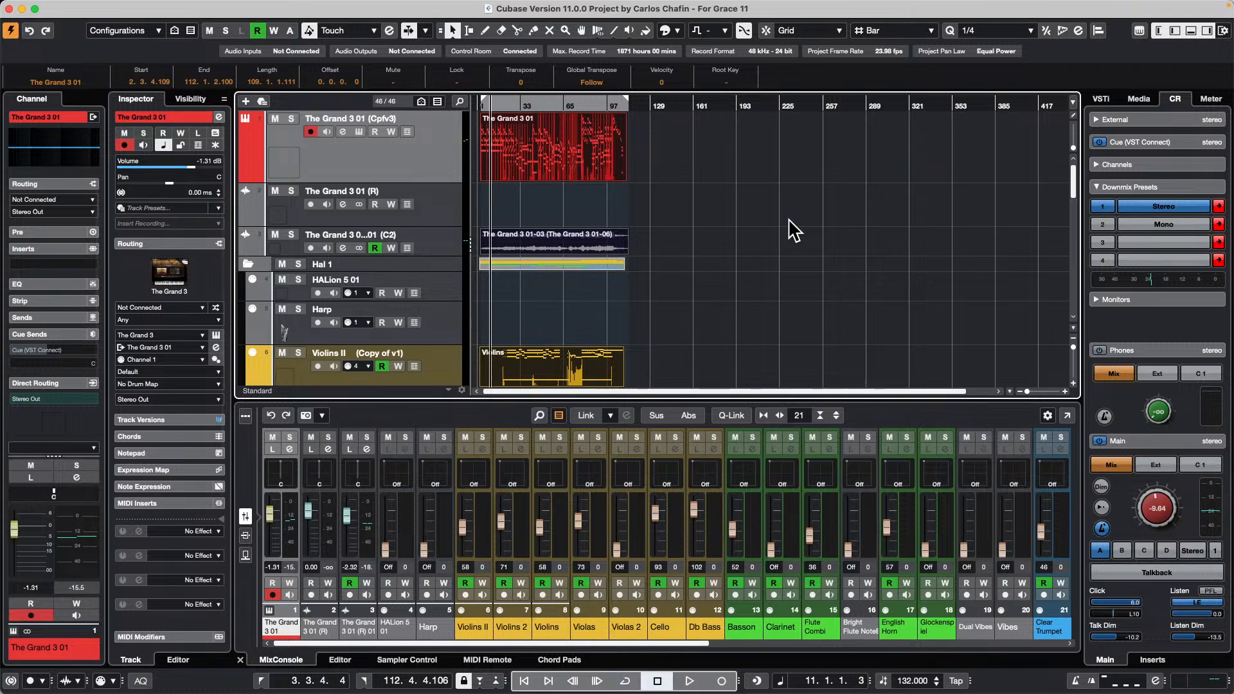
# - Search the tracks for "obo", replace the search text with "harp", and select the Harp track in the Hal 1 folder
pyautogui.press('super+f')
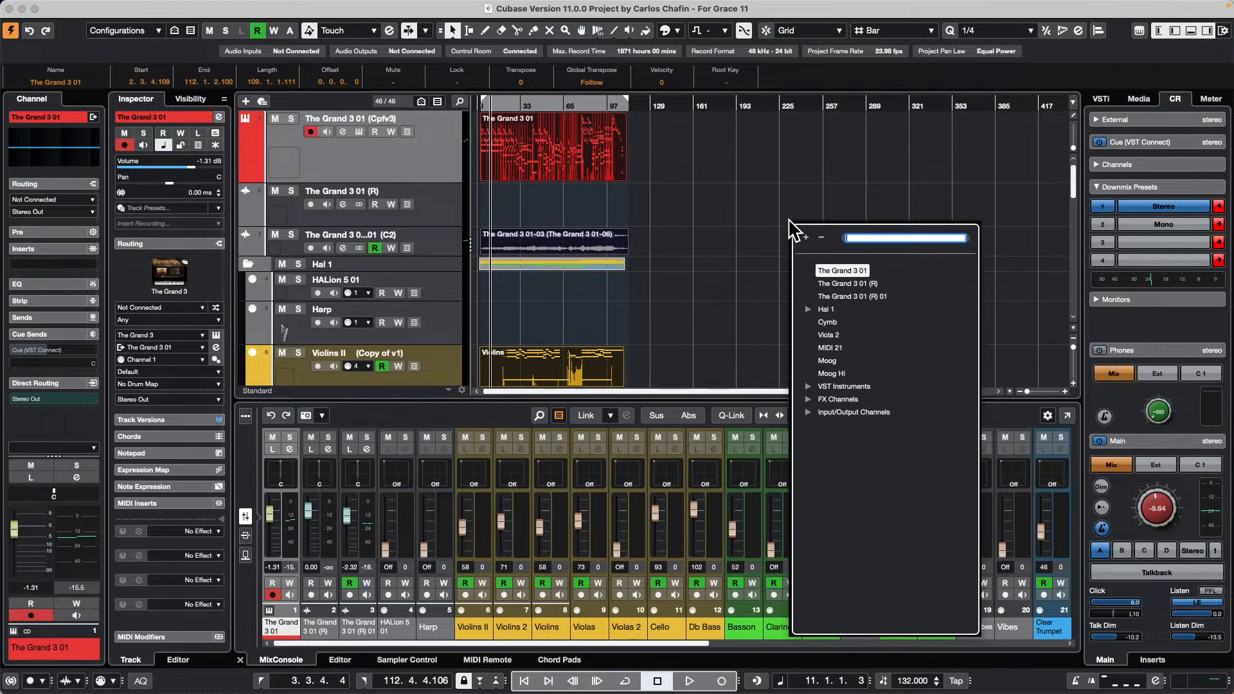
pyautogui.write('obo')
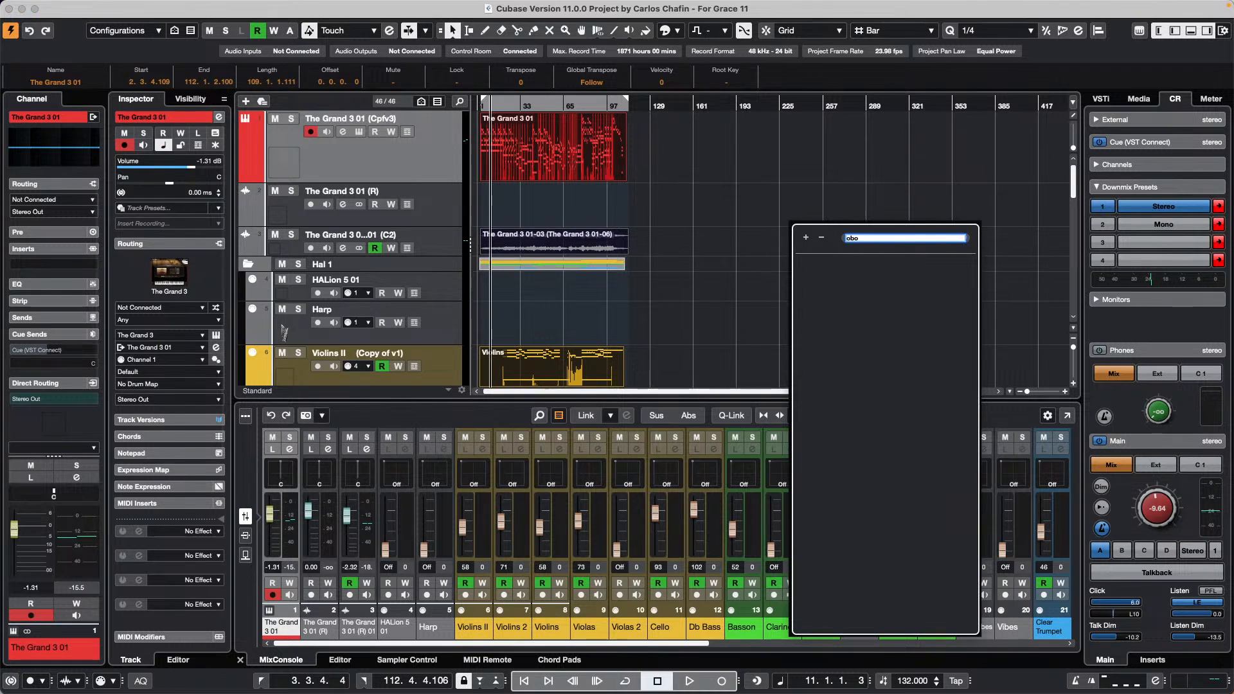
pyautogui.press('BackSpace')
pyautogui.press('BackSpace')
pyautogui.press('BackSpace')
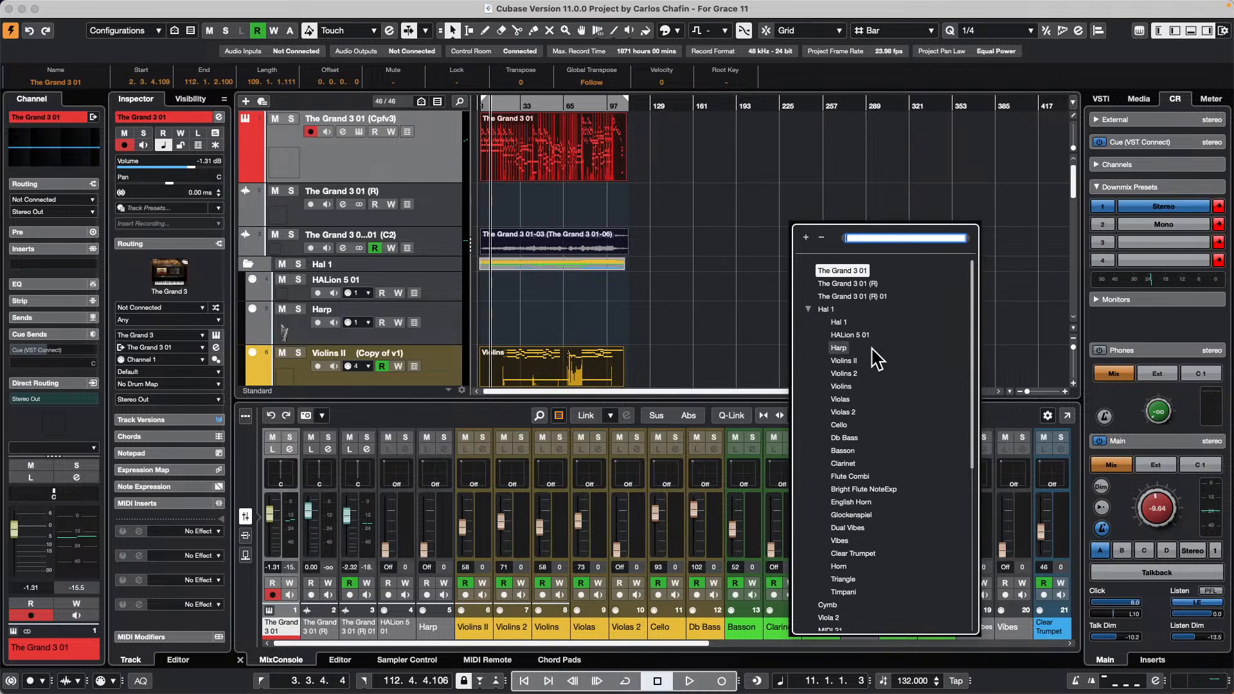
pyautogui.write('harp')
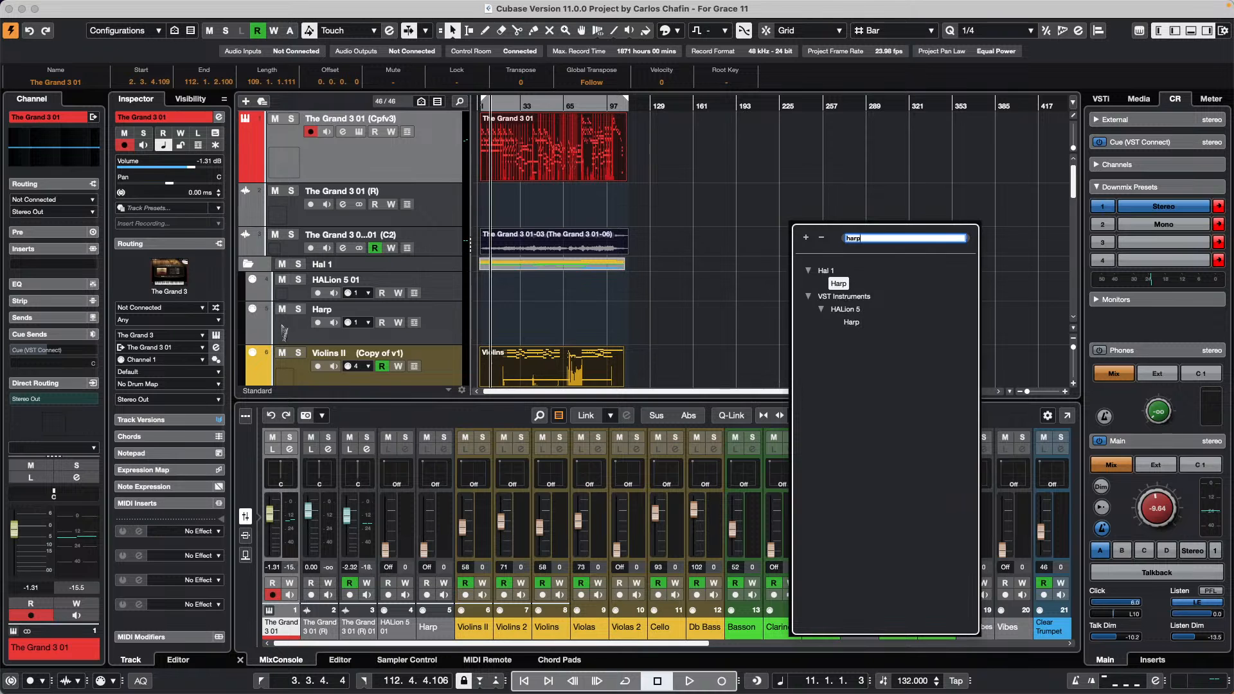
pyautogui.press('Return')
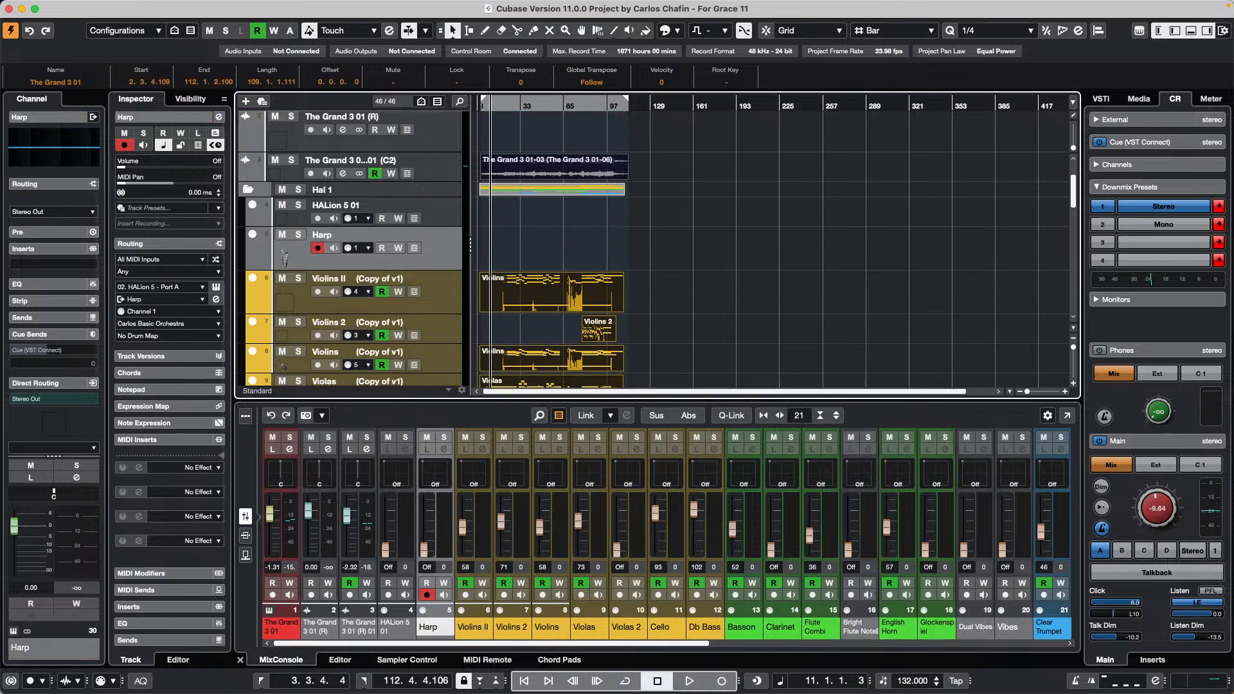
# - Reselect the top The Grand 3 01 track and divide the track list beneath it
pyautogui.scroll(2, 434, 223)
pyautogui.click(400, 160)
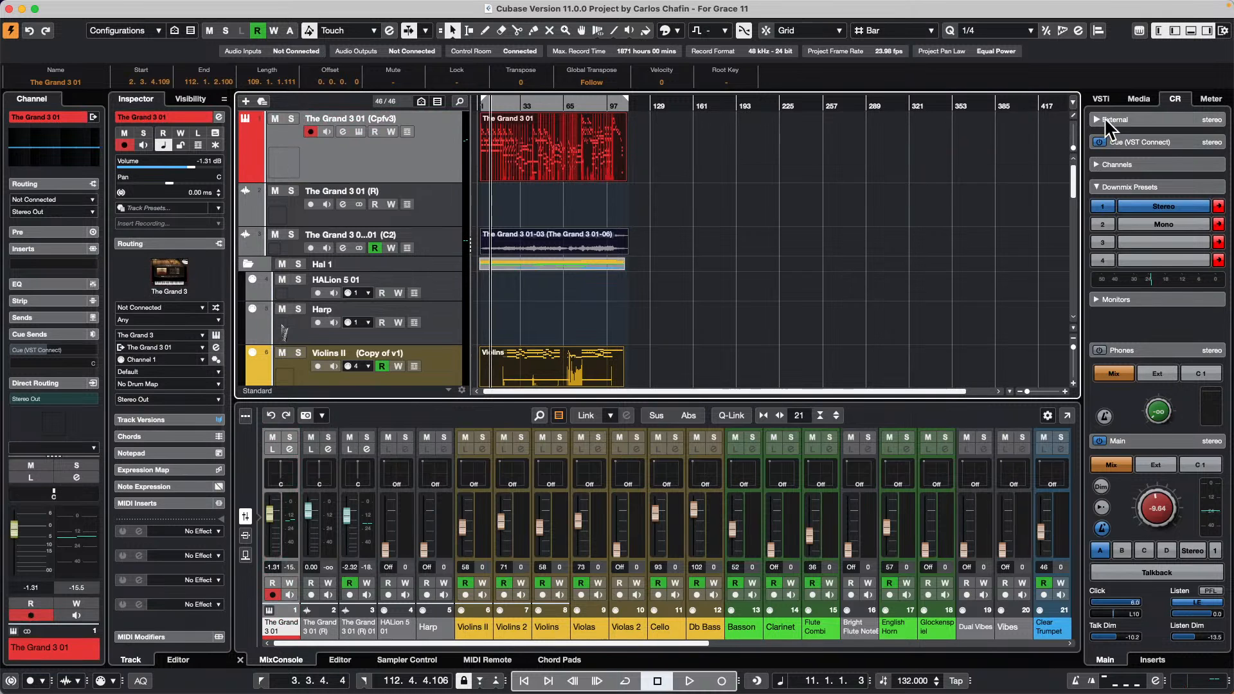
pyautogui.click(1075, 116)
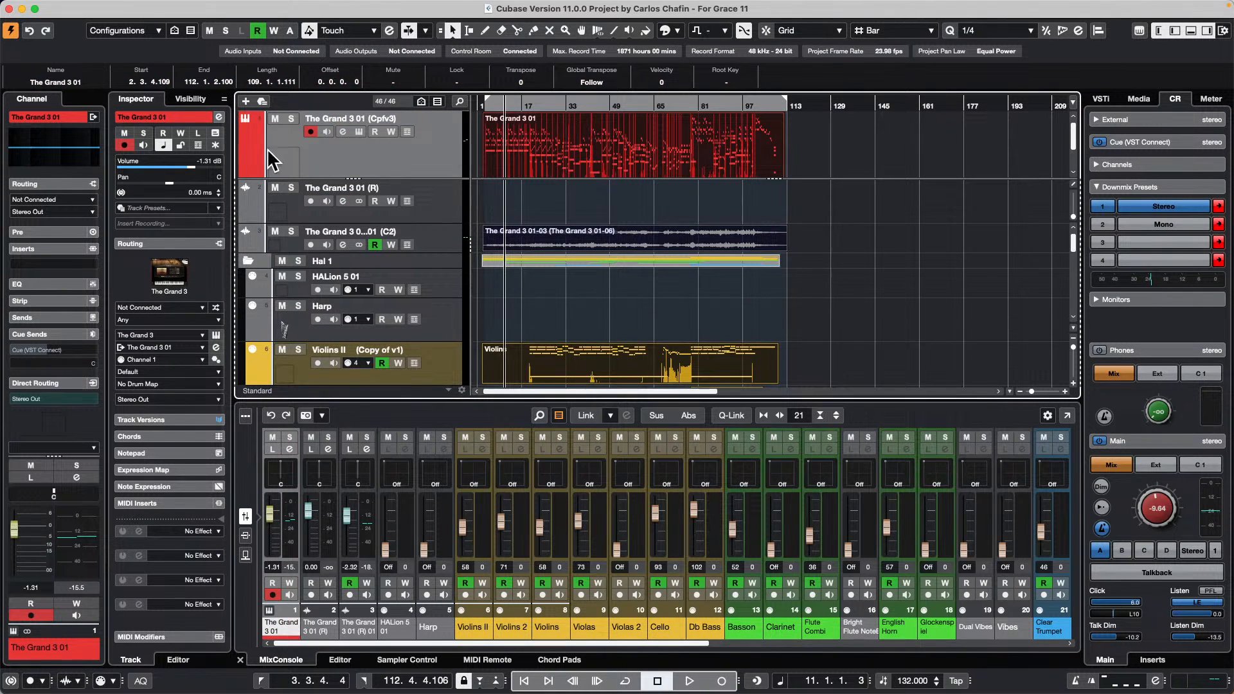
# - Try the track search for "harp" in the divided track list, then reopen the search and dismiss it
pyautogui.click(696, 172)
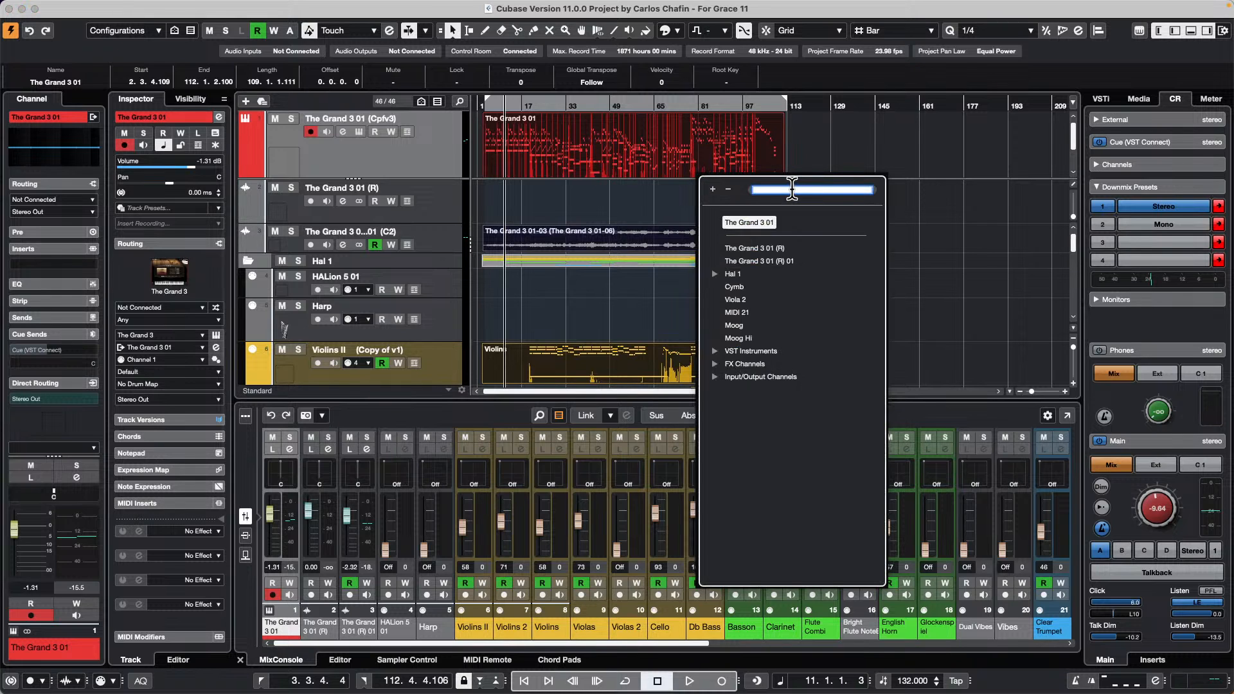
pyautogui.write('harp')
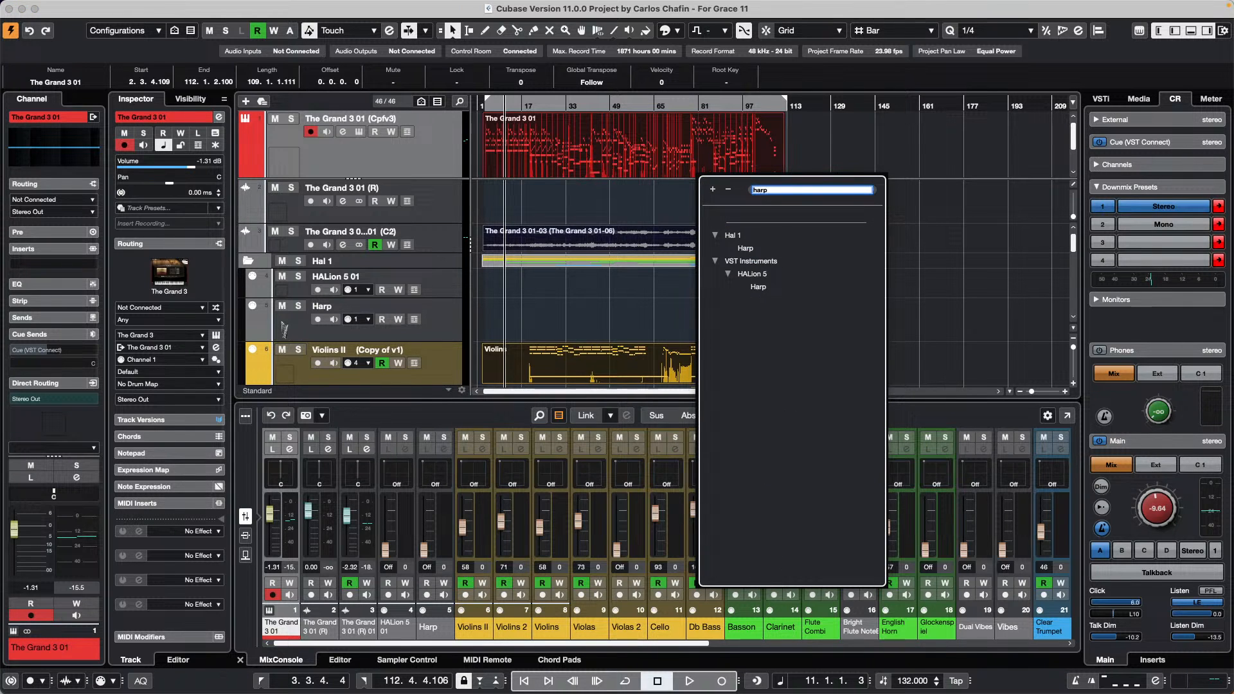
pyautogui.press('Return')
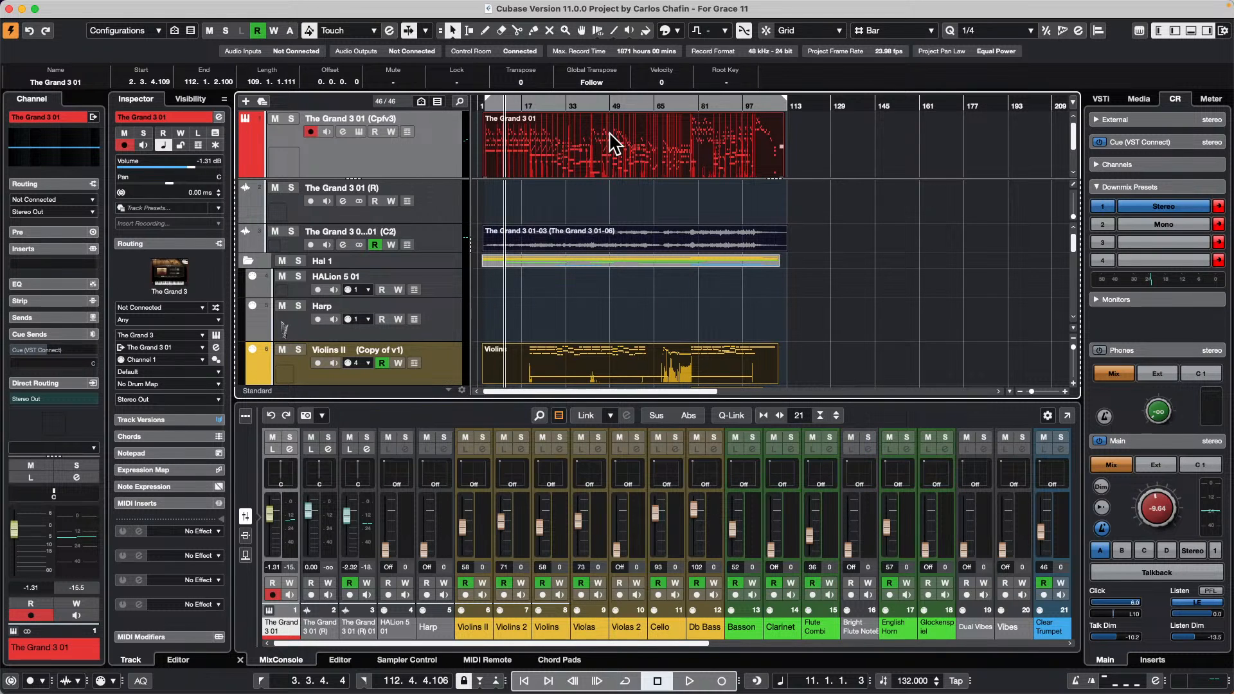
pyautogui.press('f')
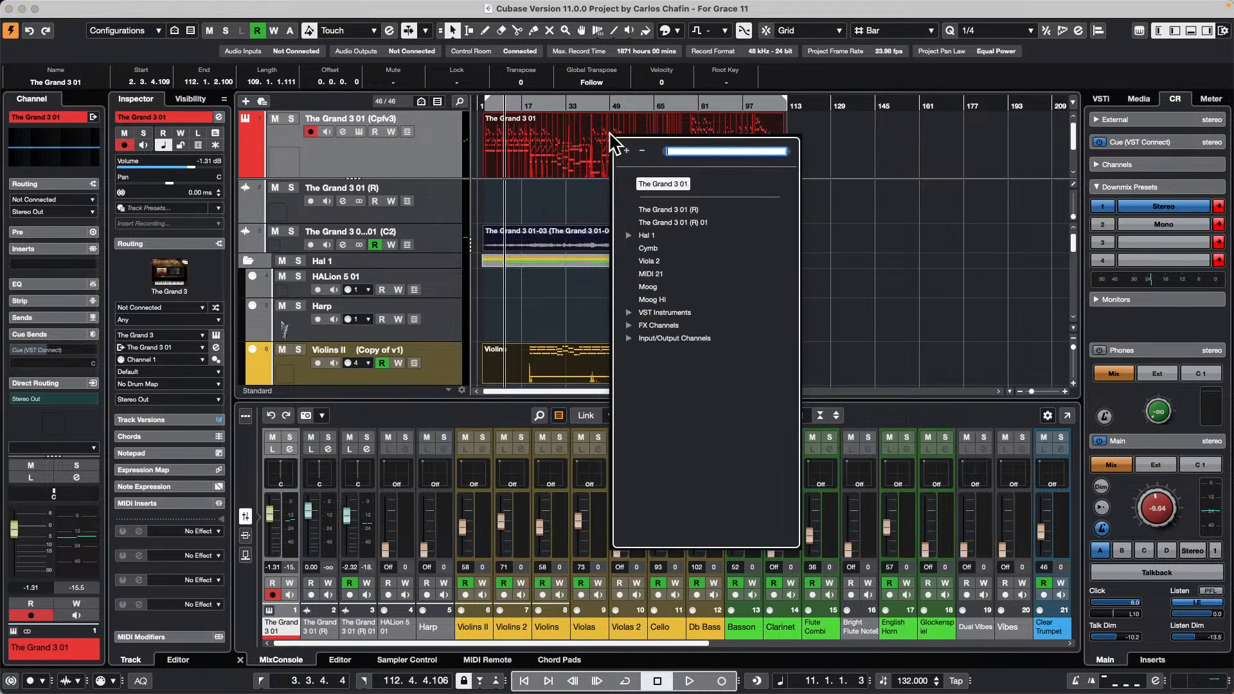
pyautogui.click(928, 284)
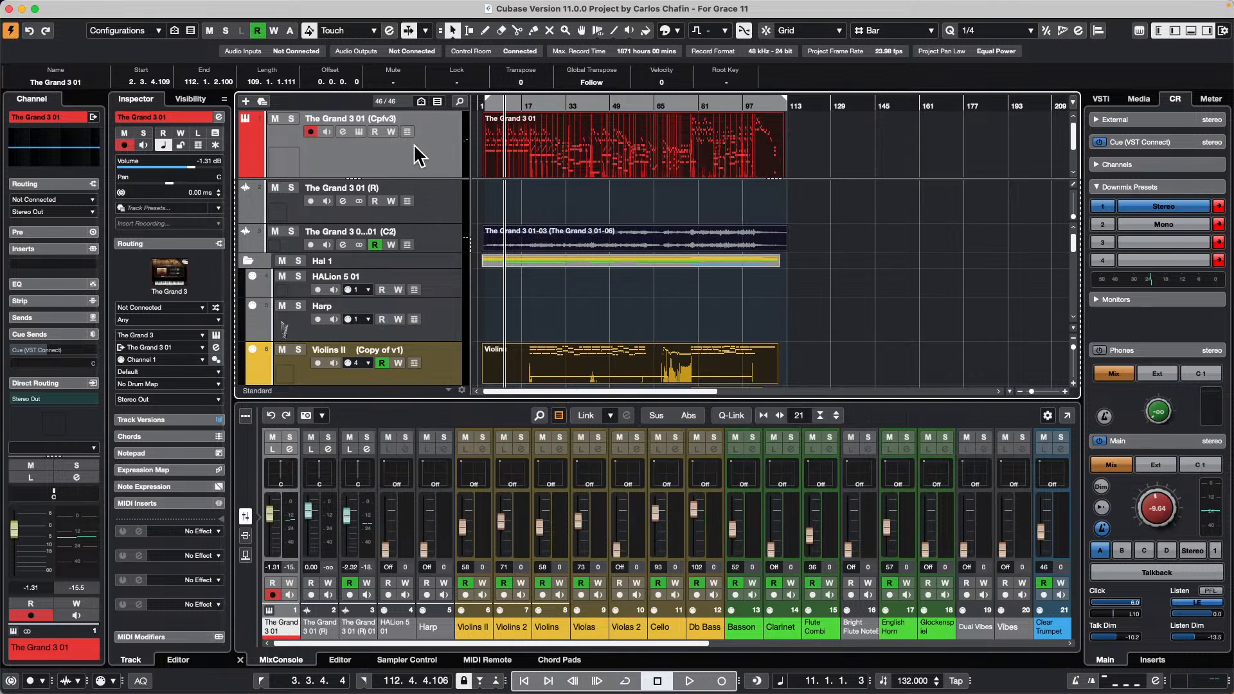
# - Search the tracks for "harp", and reopen the search to select the Violins 2 track in the Hal 1 folder
pyautogui.click(949, 315)
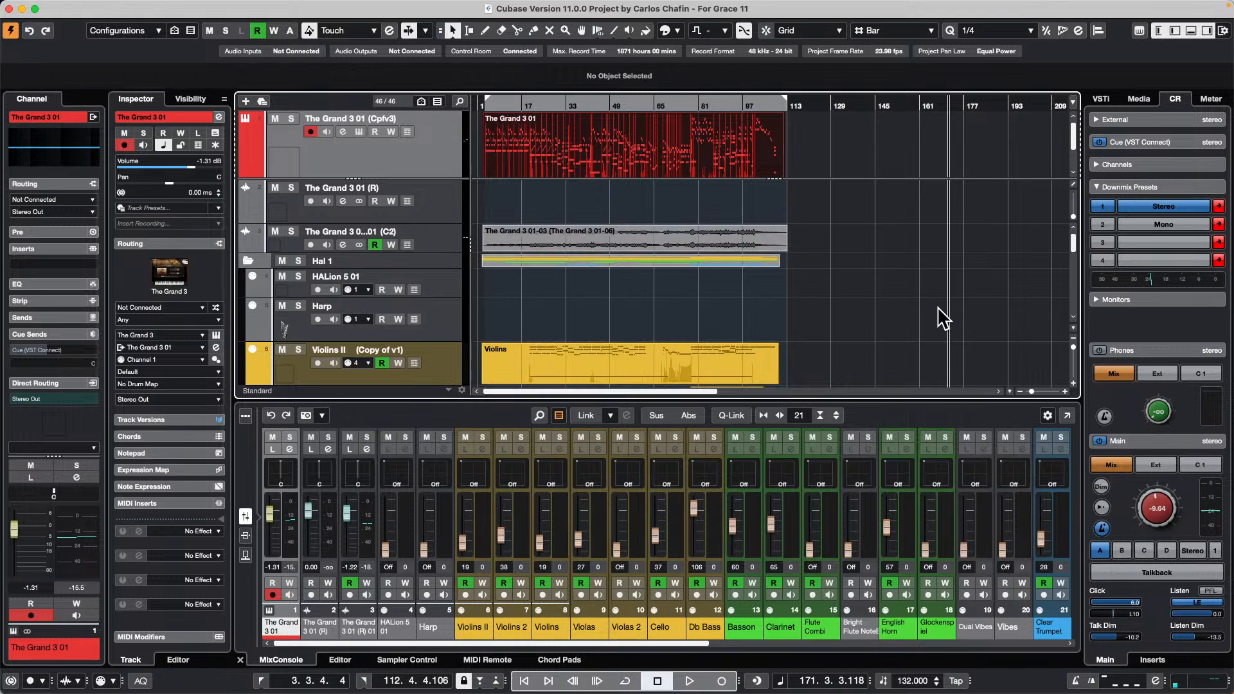
pyautogui.write('fharp')
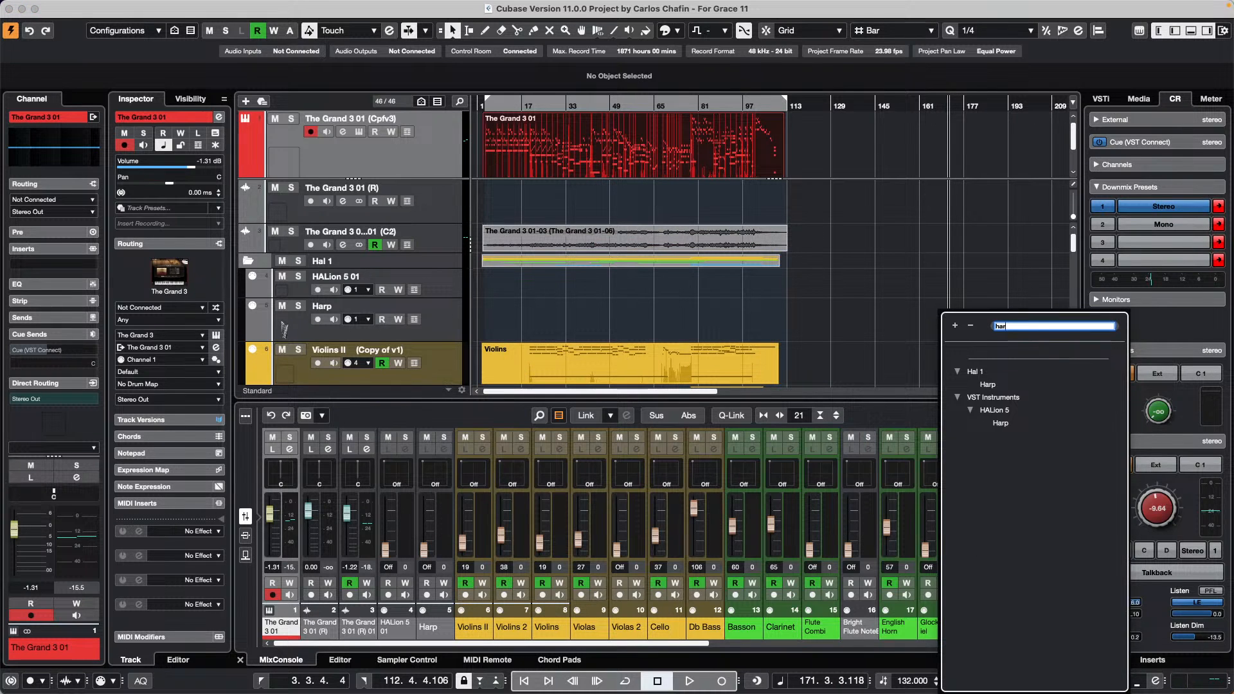
pyautogui.press('Return')
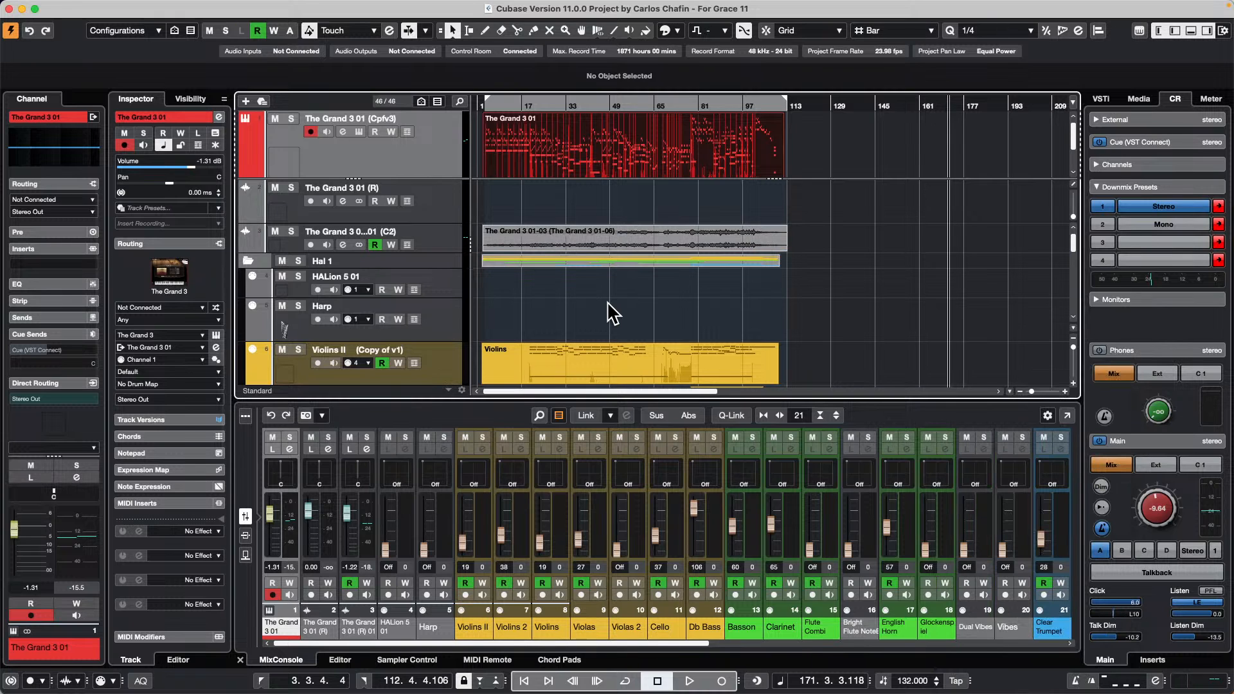
pyautogui.press('f')
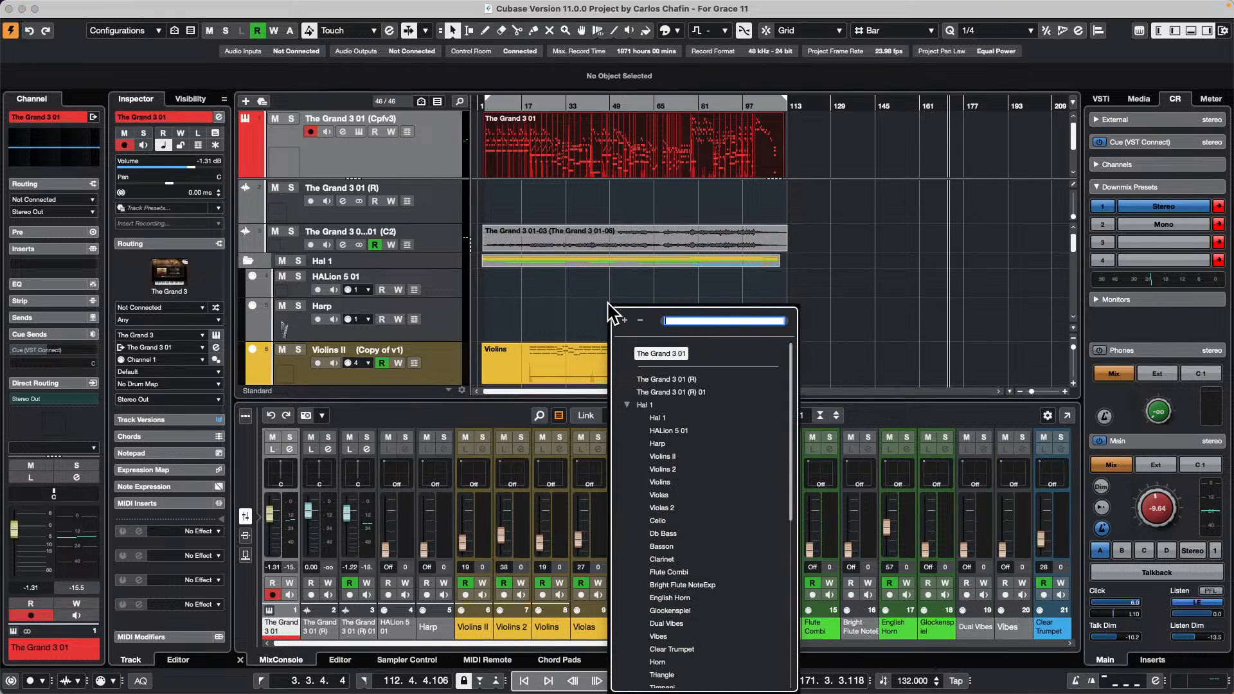
pyautogui.click(669, 469)
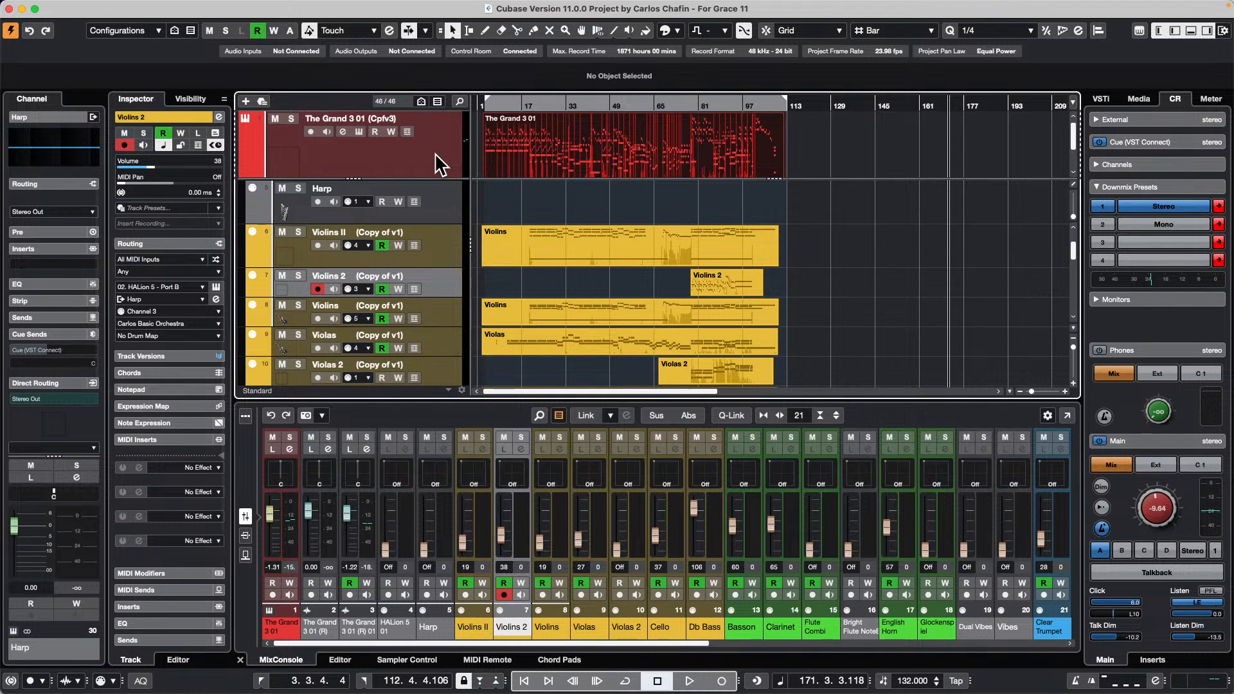
# - Search the tracks for "the" and select The Grand 3 01 (R) track
pyautogui.click(915, 164)
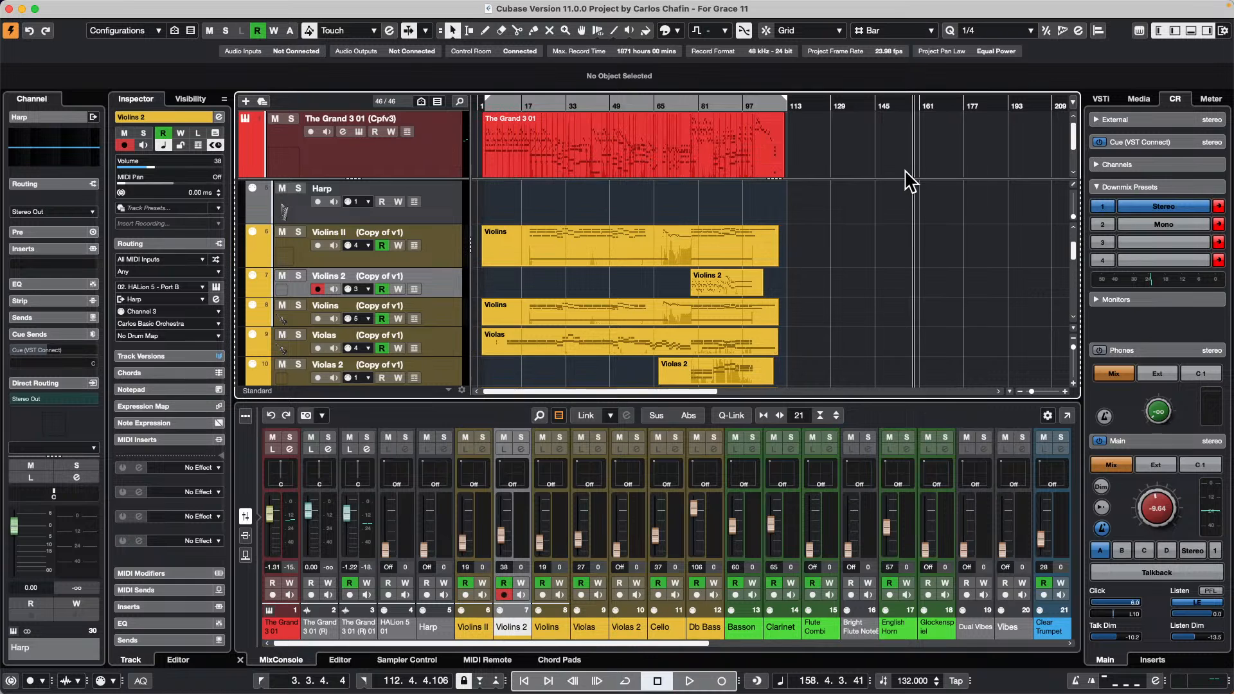
pyautogui.press('super+f')
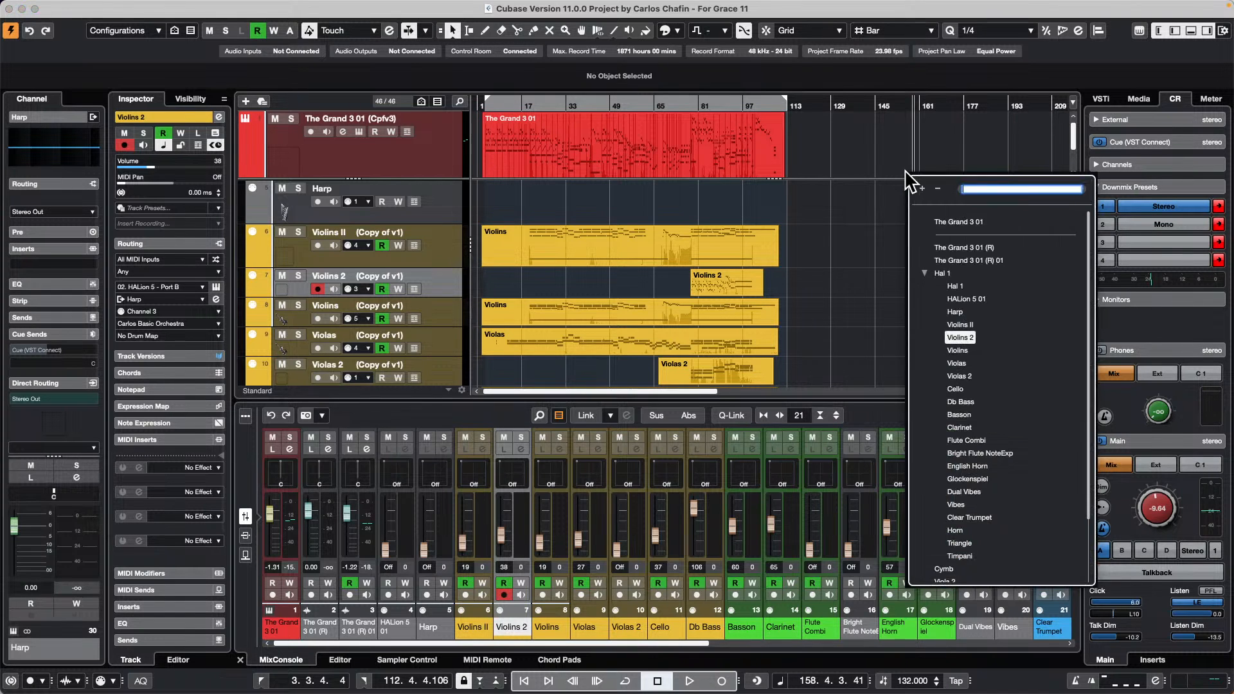
pyautogui.write('the')
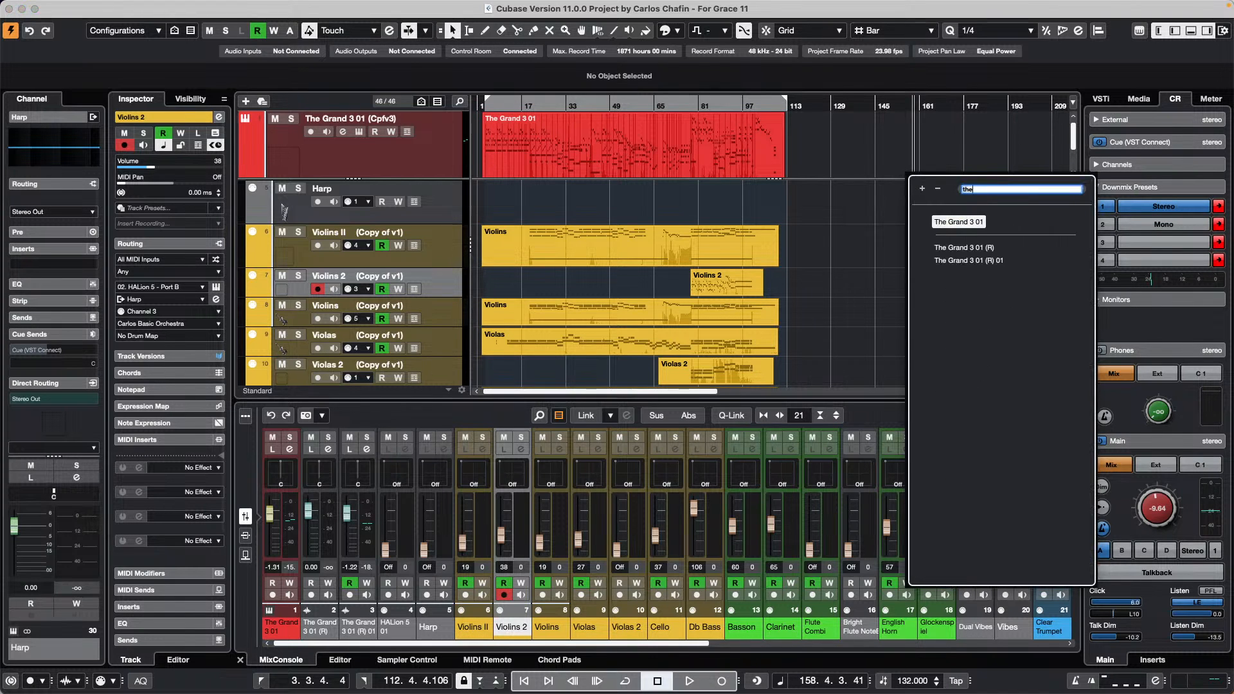
pyautogui.click(983, 247)
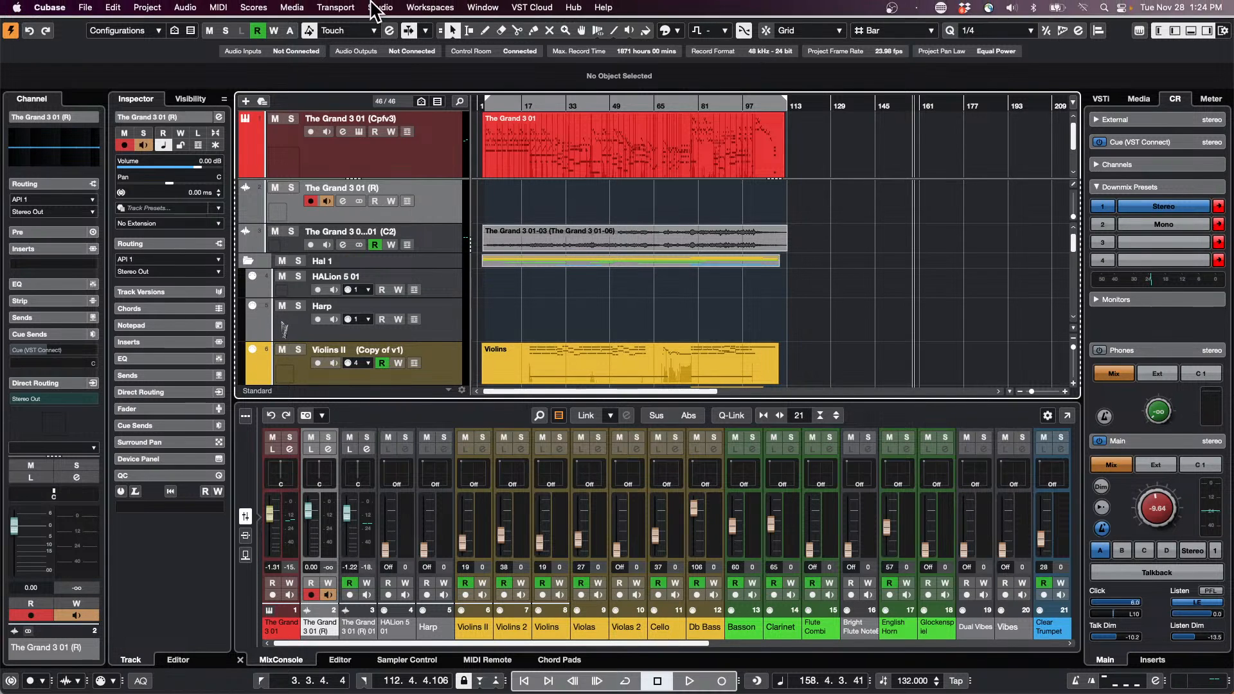
# - Check the playback Start Mode options, including Return to Start Position on Stop
pyautogui.click(335, 7)
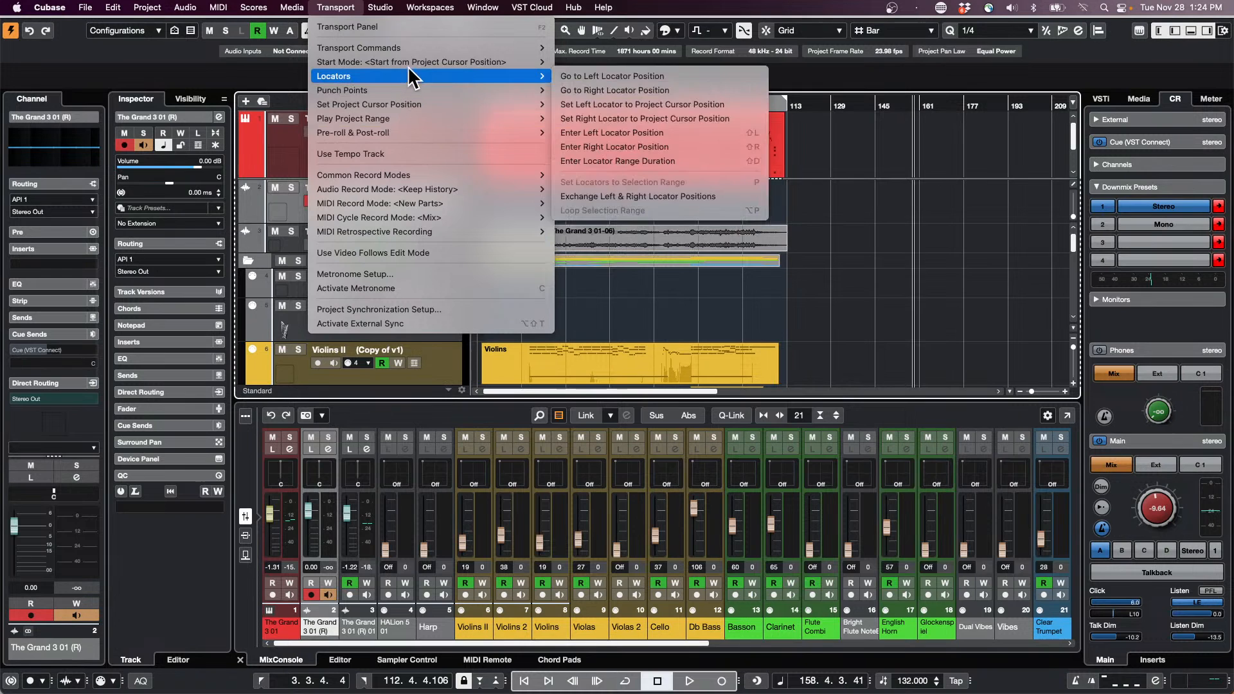
pyautogui.moveTo(409, 62)
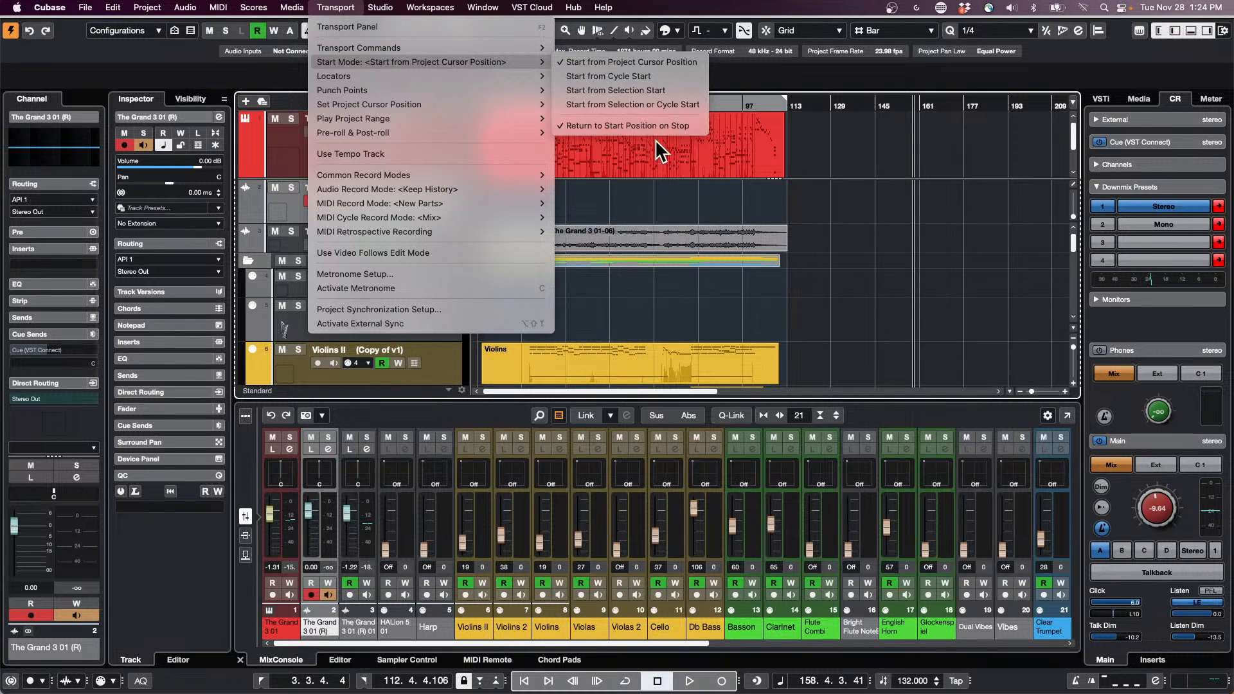
pyautogui.click(934, 229)
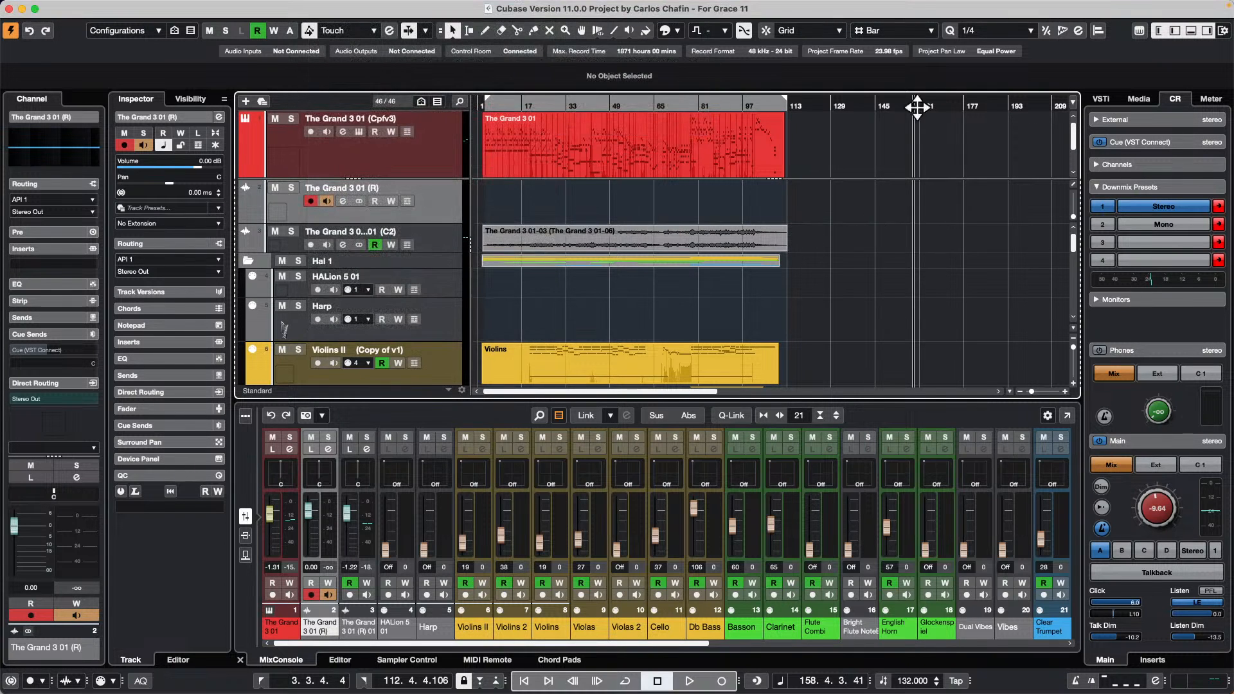
# - Place the project cursor at about bar 145 and start and stop playback twice to test the return position
pyautogui.moveTo(874, 108); pyautogui.dragTo(857, 191)
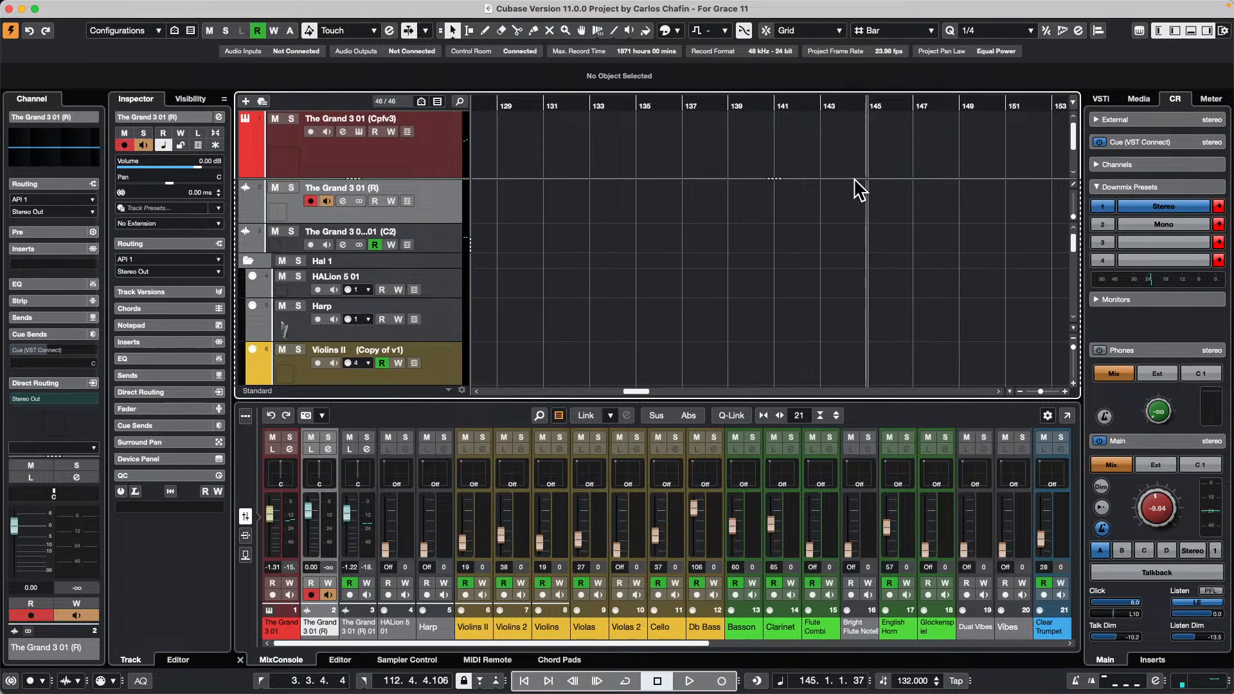
pyautogui.press('space')
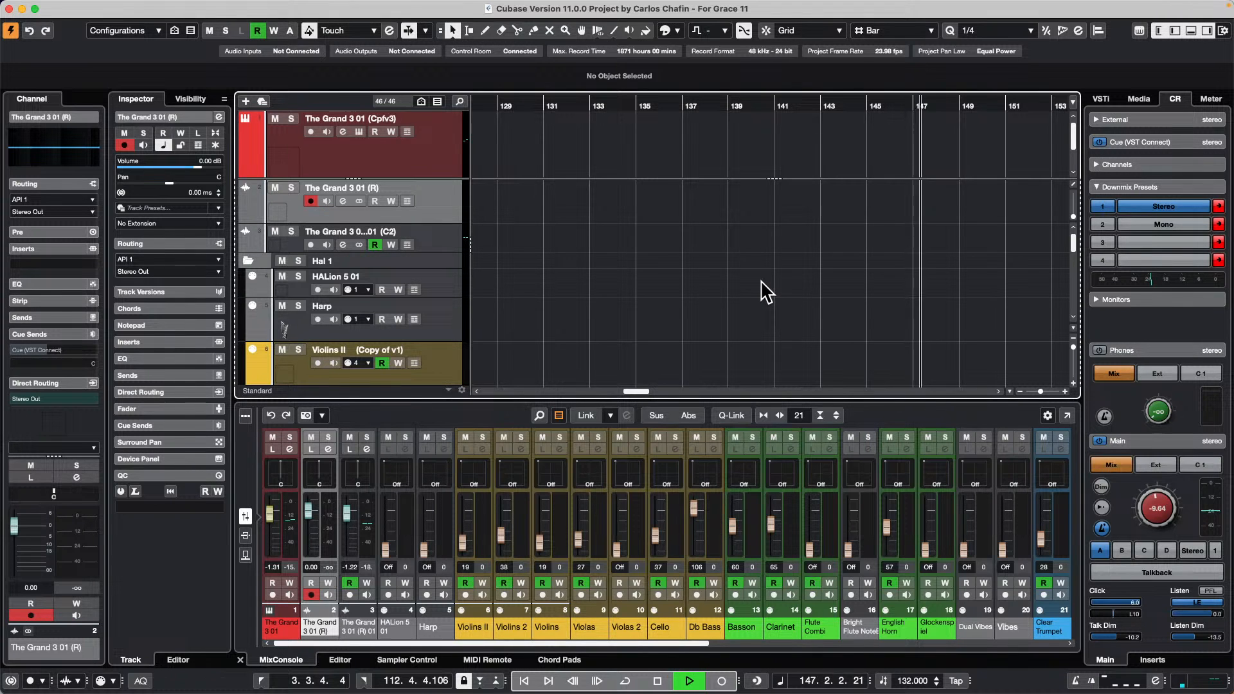
pyautogui.press('space')
pyautogui.press('space')
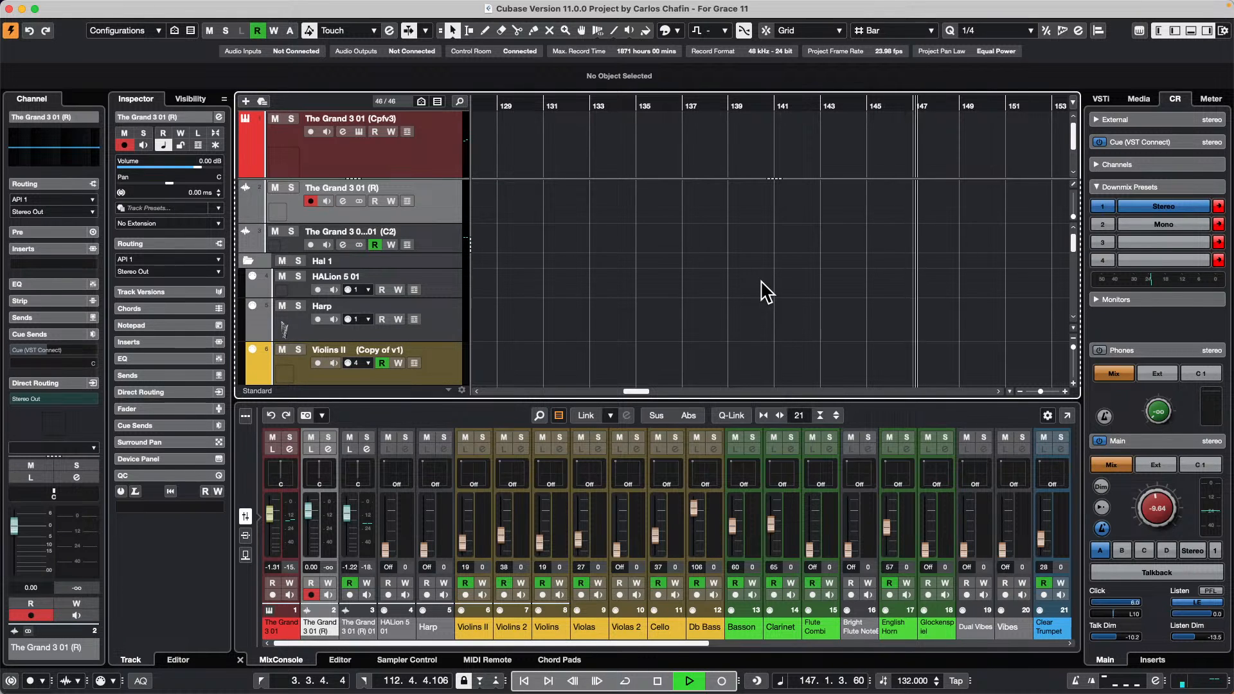
pyautogui.press('space')
# - Deactivate Return to Start Position on Stop and start and stop playback twice to test where the cursor stays
pyautogui.moveTo(361, 10)
pyautogui.click(430, 7)
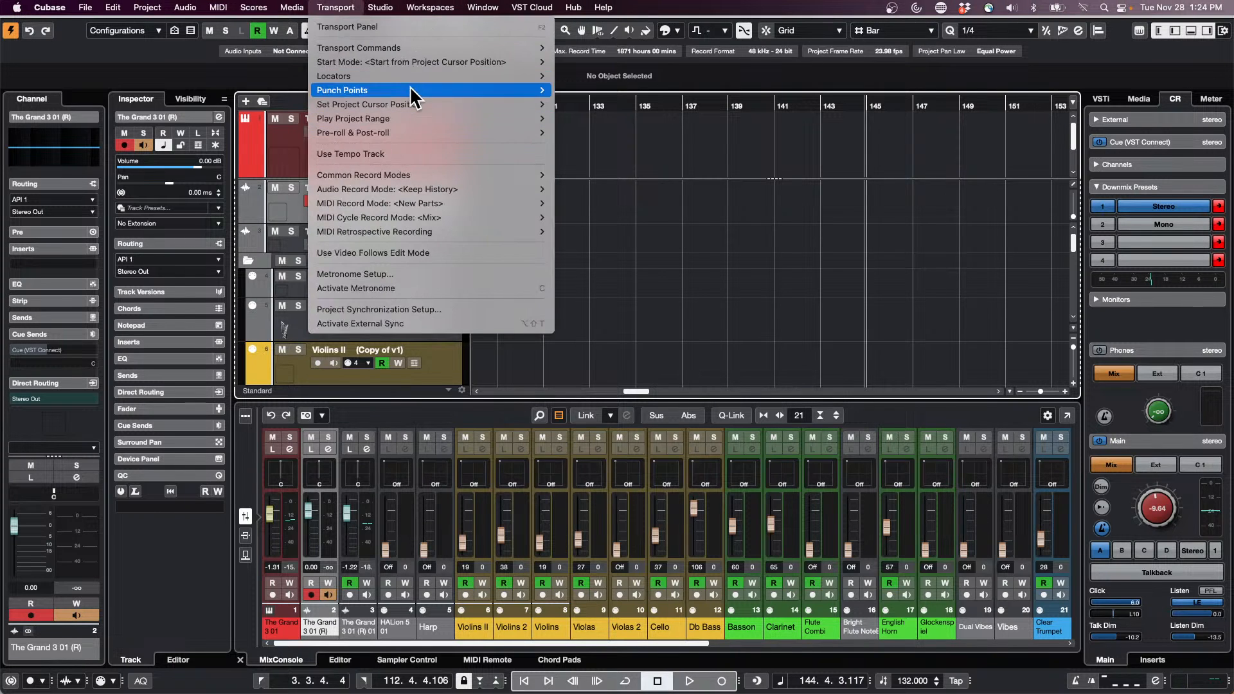
pyautogui.moveTo(426, 62)
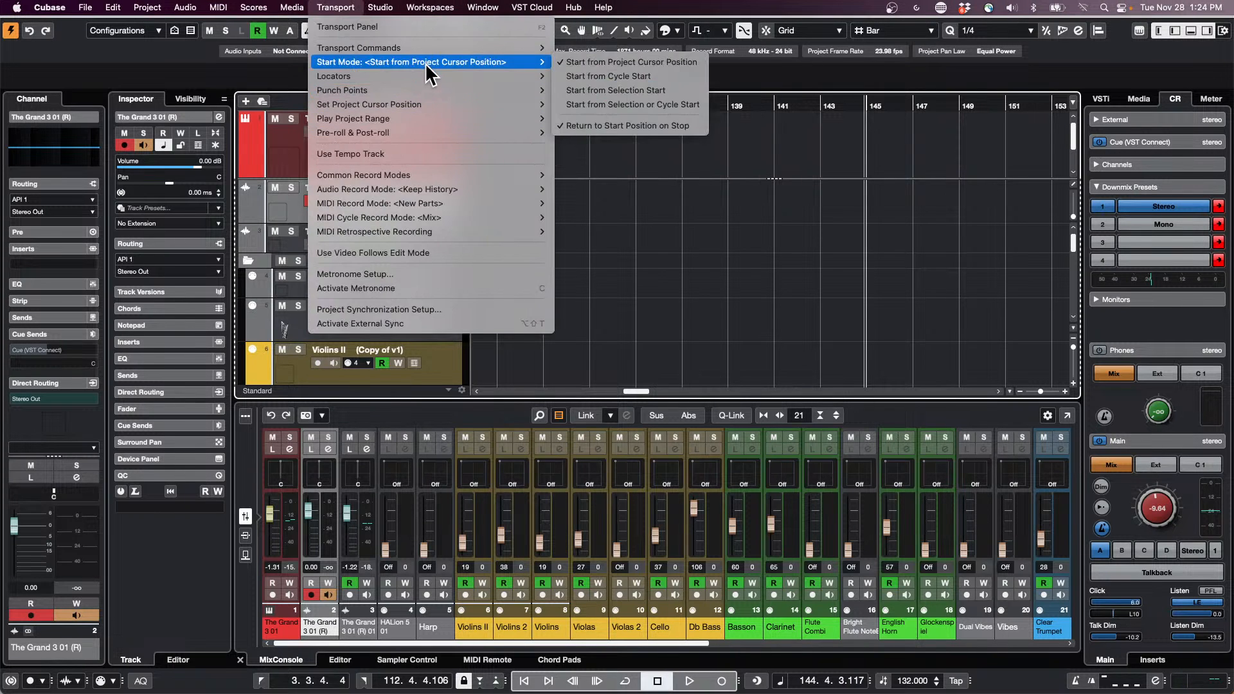
pyautogui.click(640, 126)
pyautogui.press('space')
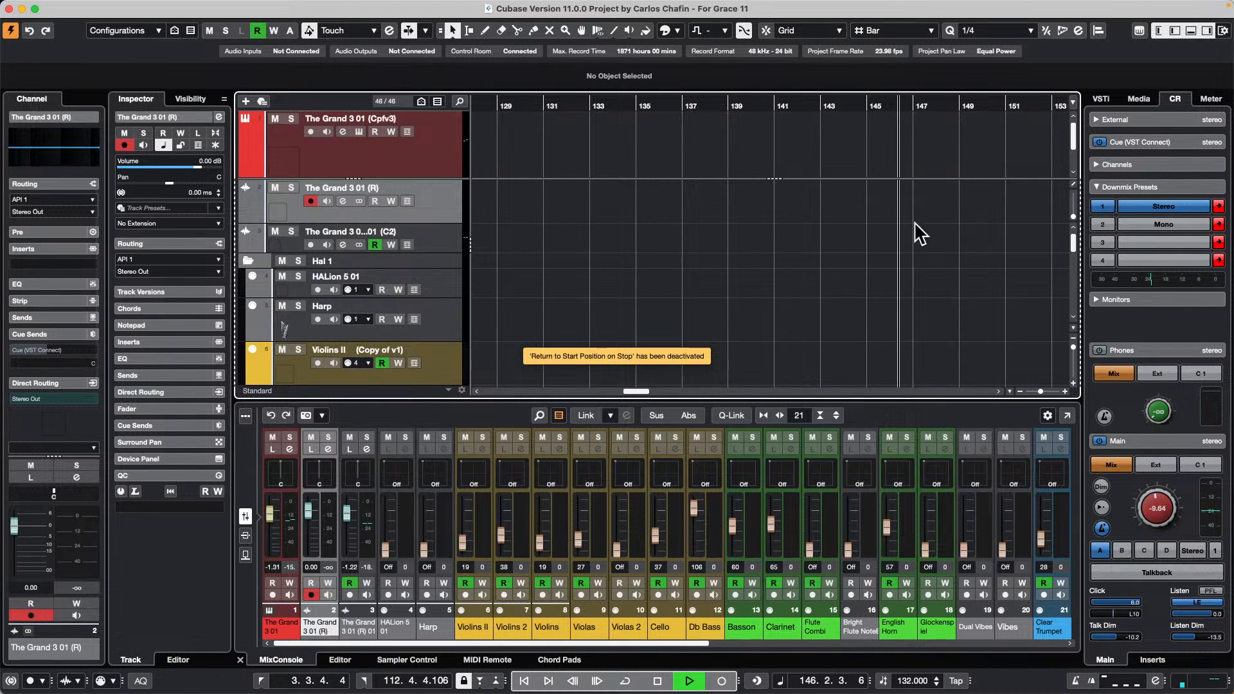
pyautogui.press('space')
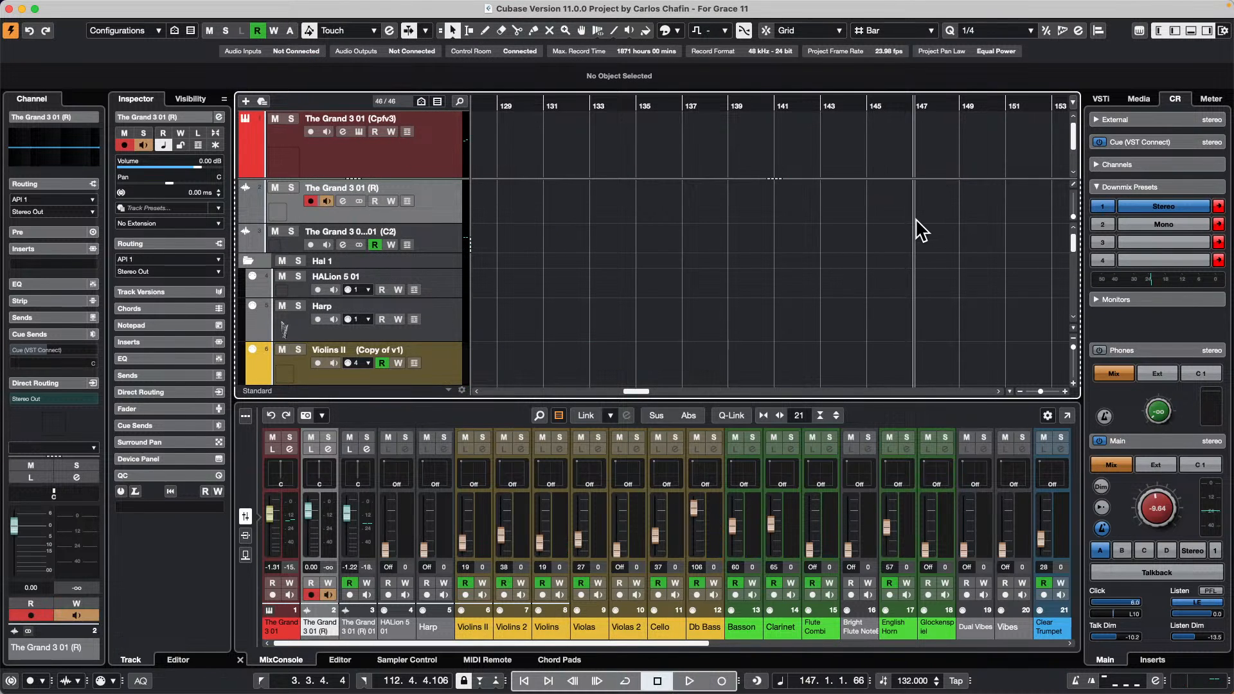
pyautogui.press('space')
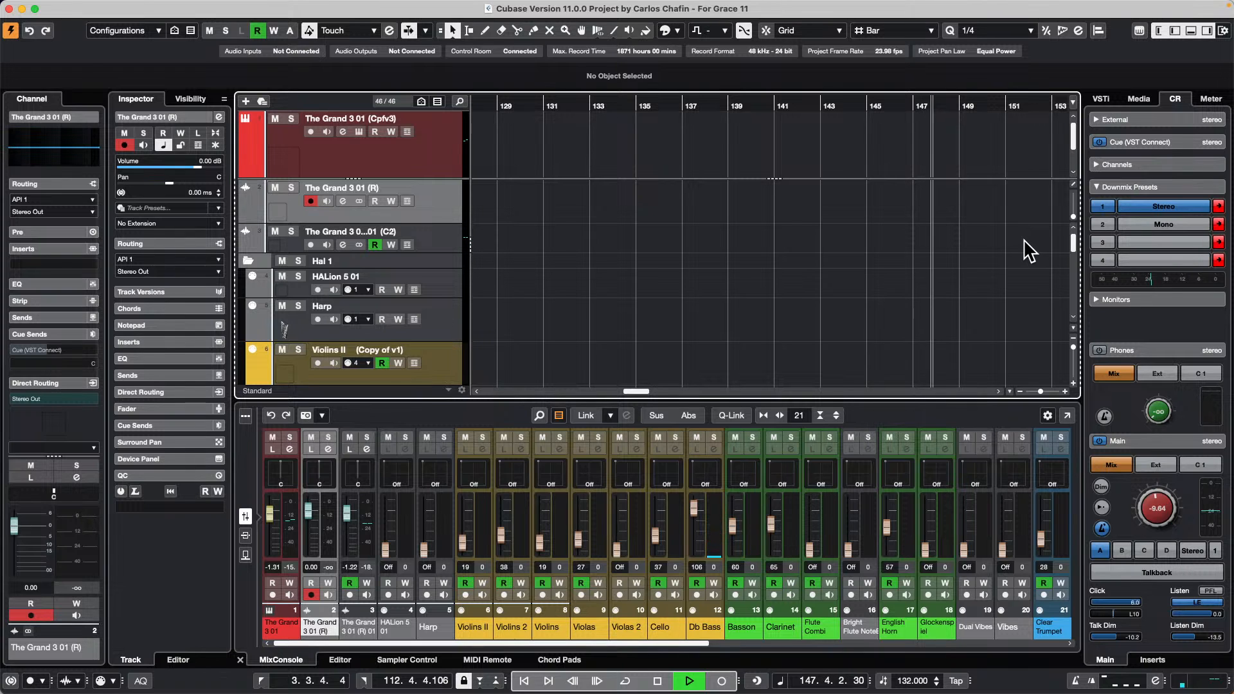
pyautogui.press('space')
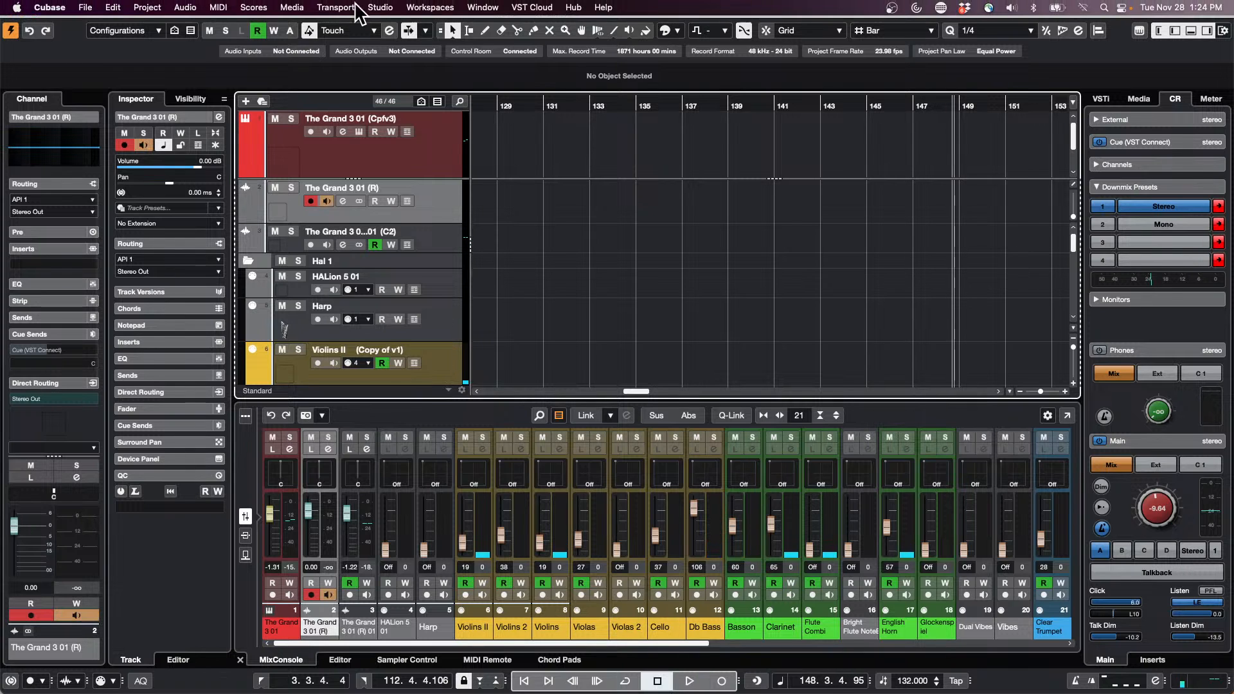
# - Reactivate Return to Start Position on Stop and recheck the Start Mode options
pyautogui.click(413, 8)
pyautogui.moveTo(387, 9)
pyautogui.moveTo(335, 8)
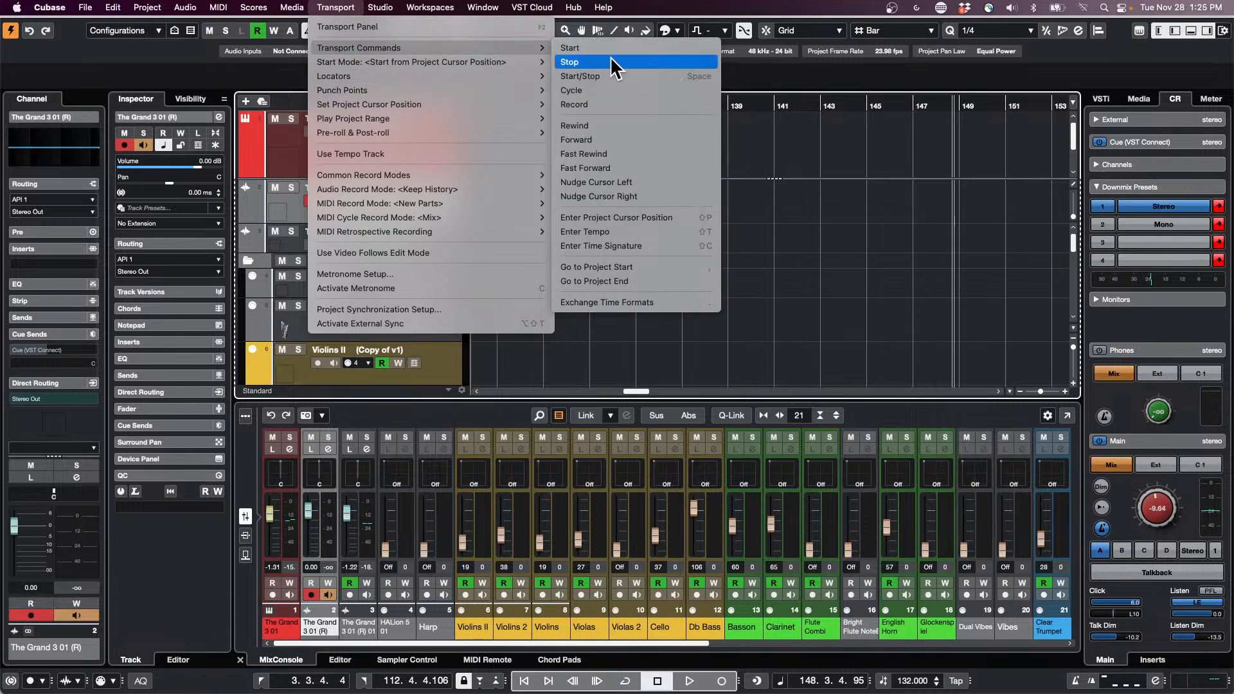
pyautogui.moveTo(527, 62)
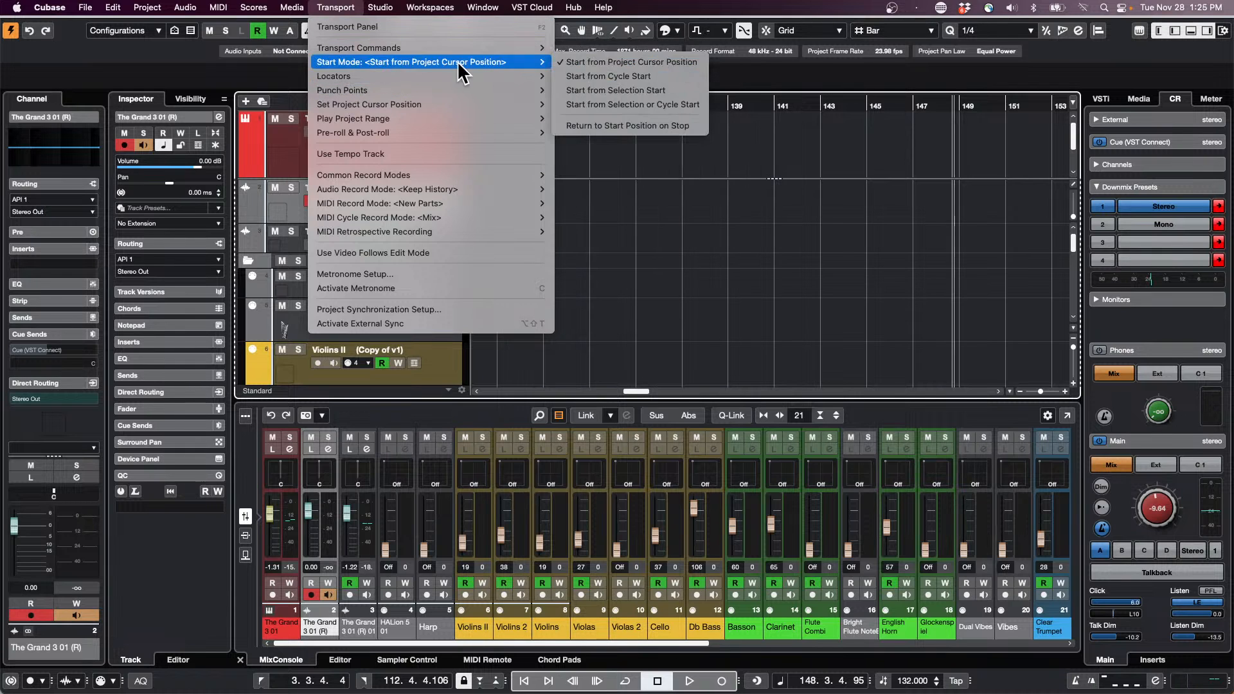
pyautogui.click(621, 124)
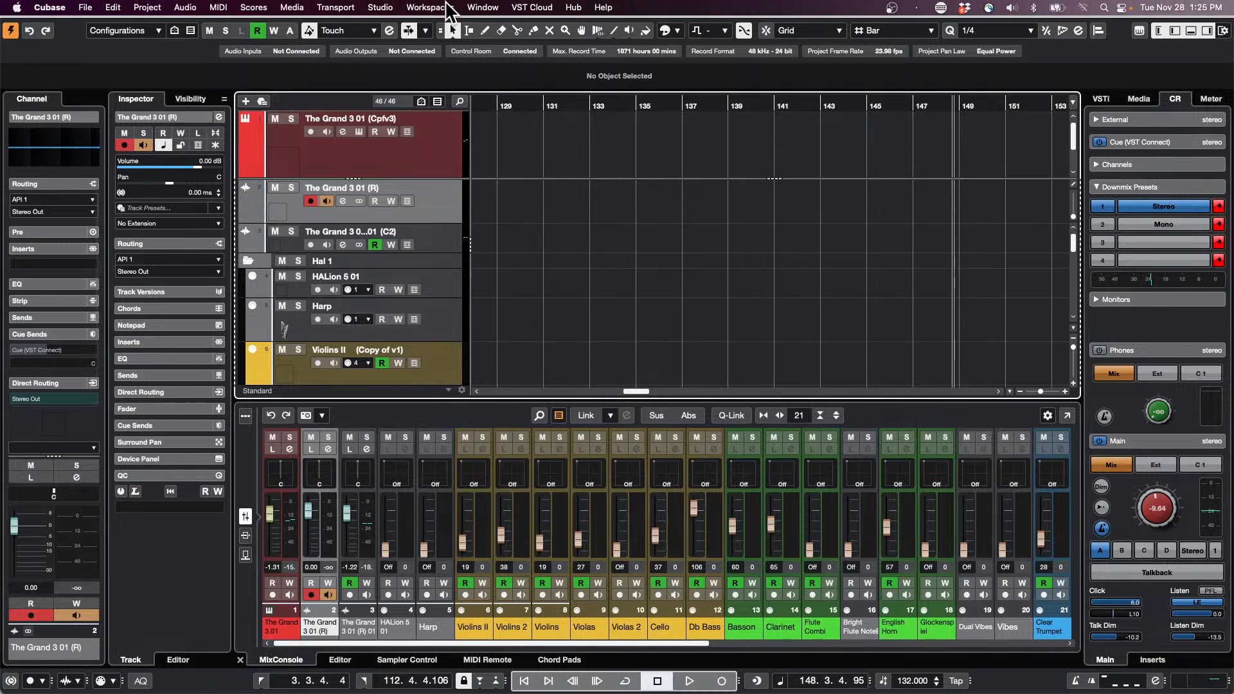
pyautogui.click(429, 7)
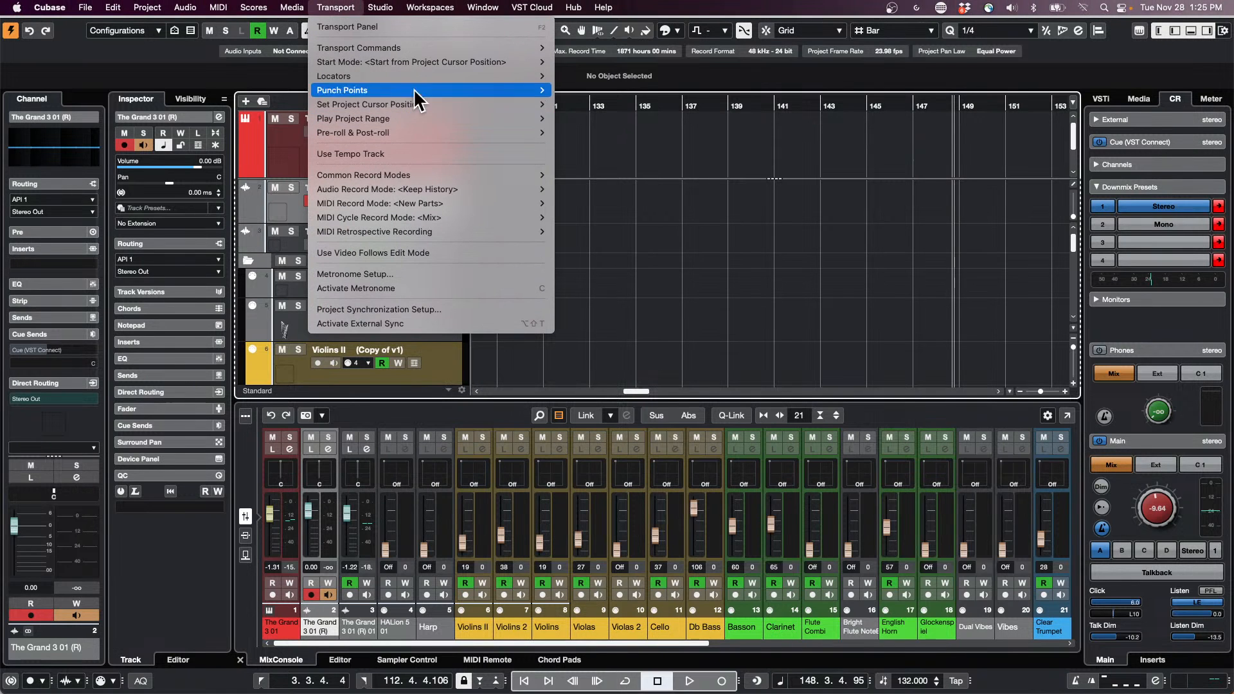
pyautogui.moveTo(489, 63)
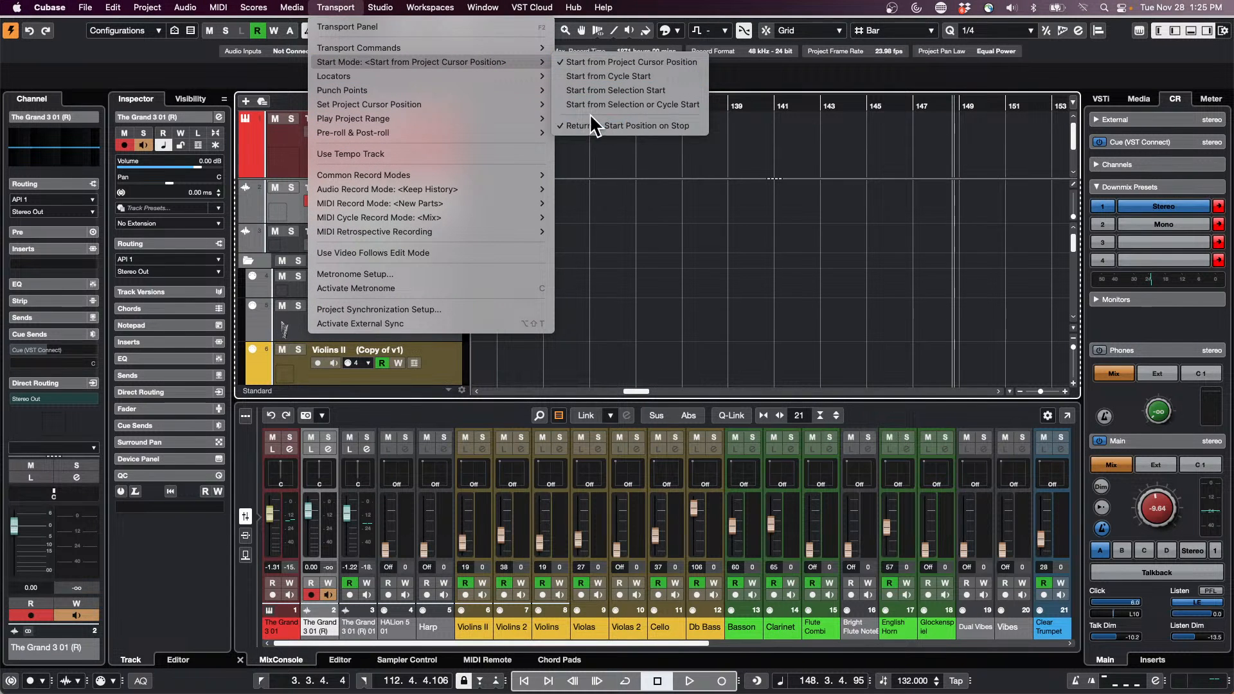
pyautogui.click(619, 127)
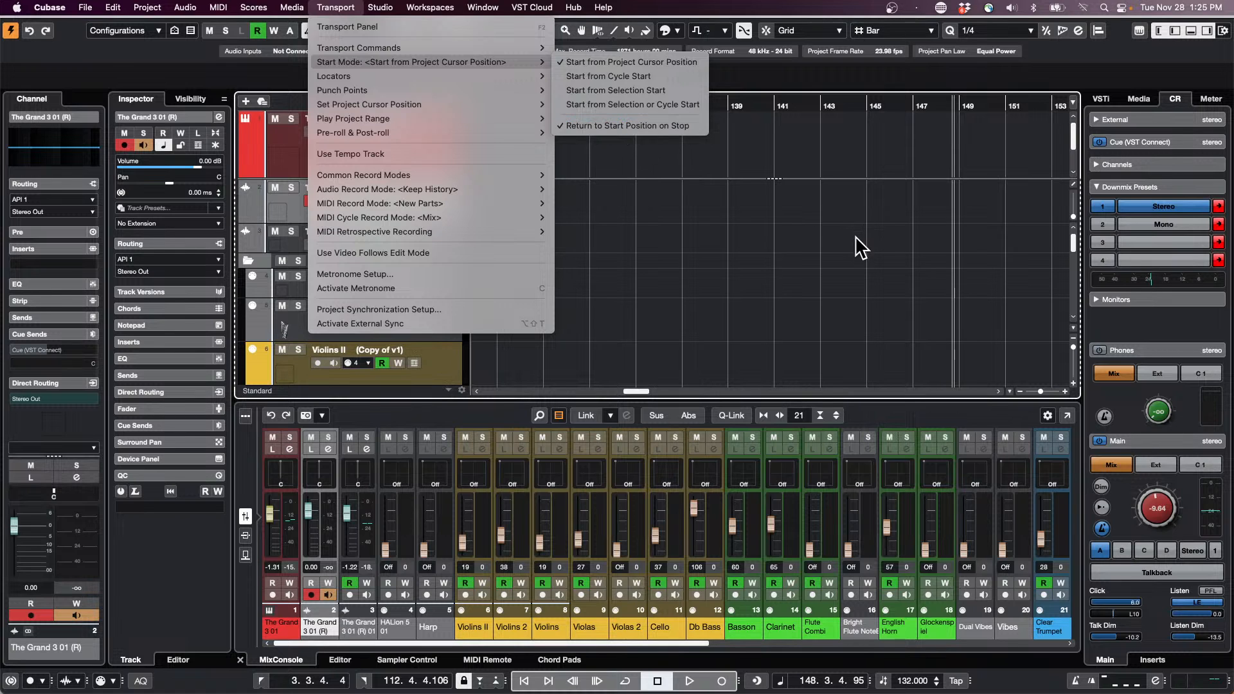
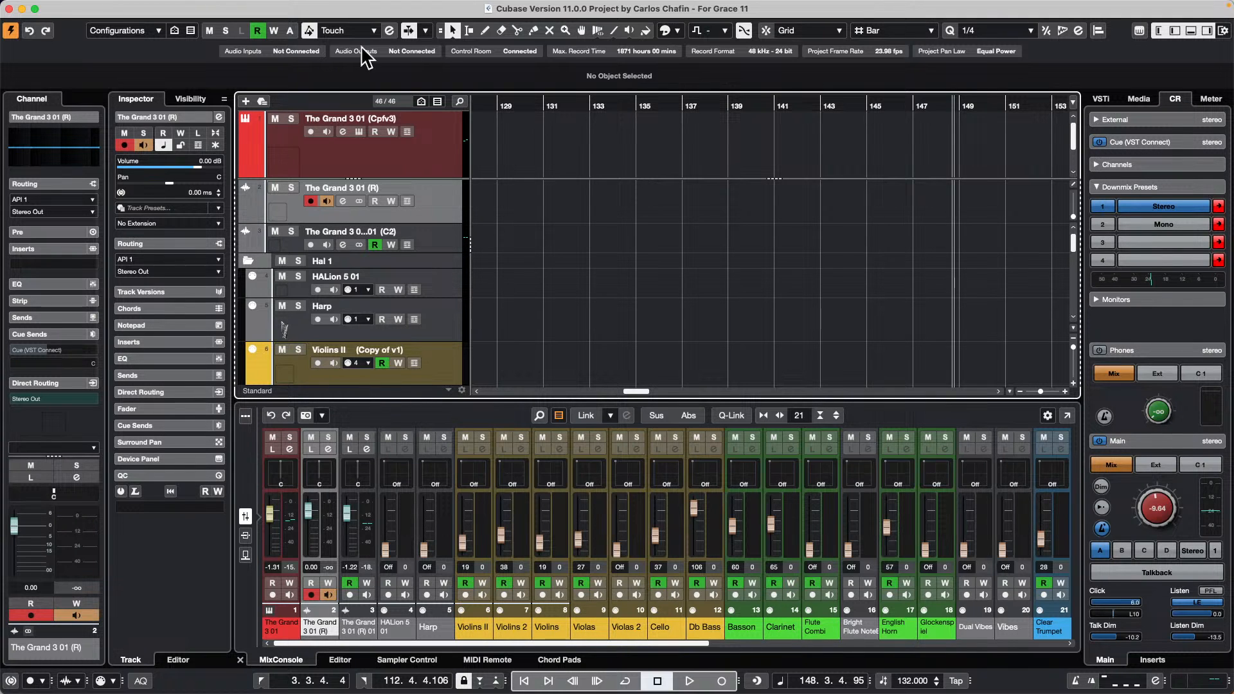
# - Look through the recent projects and browse to the Projects folder to open a different project
pyautogui.click(86, 7)
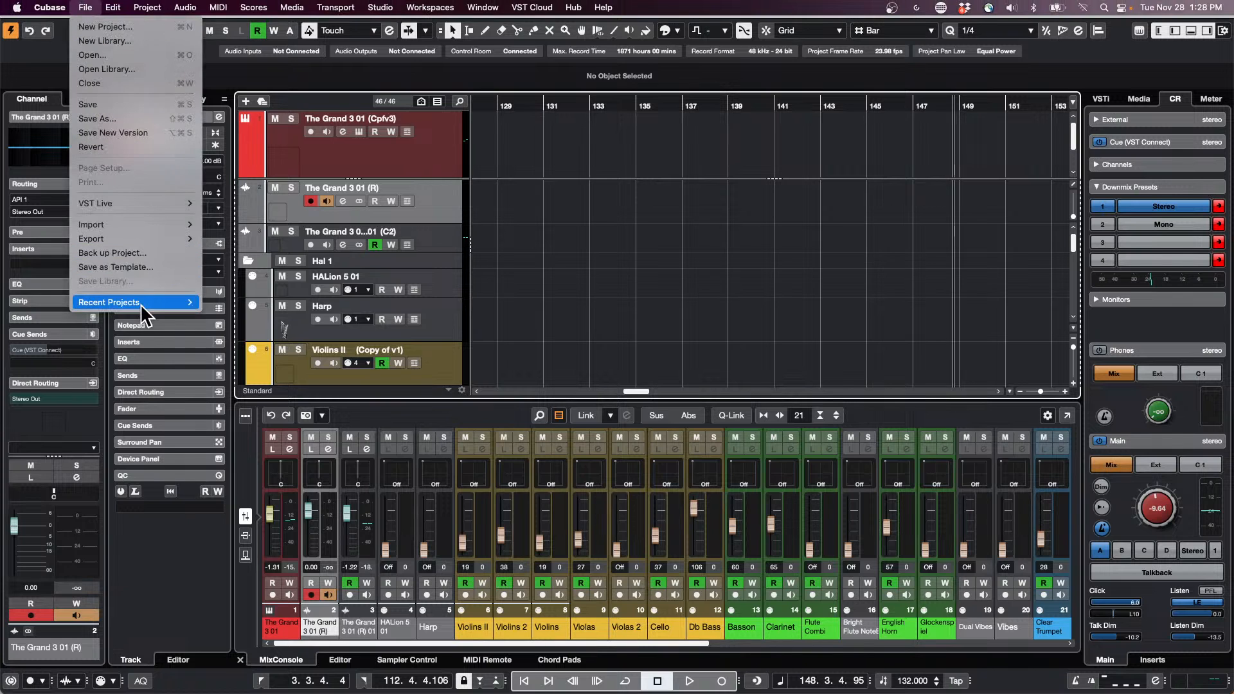
pyautogui.moveTo(140, 304)
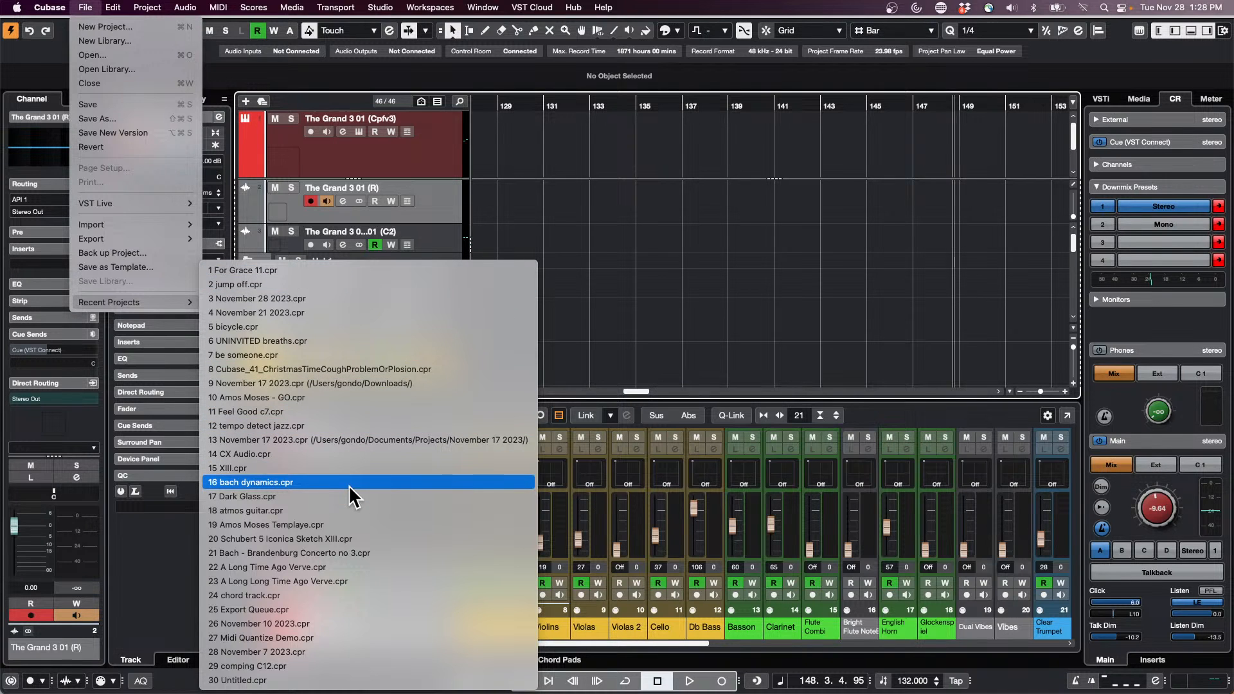
pyautogui.click(995, 310)
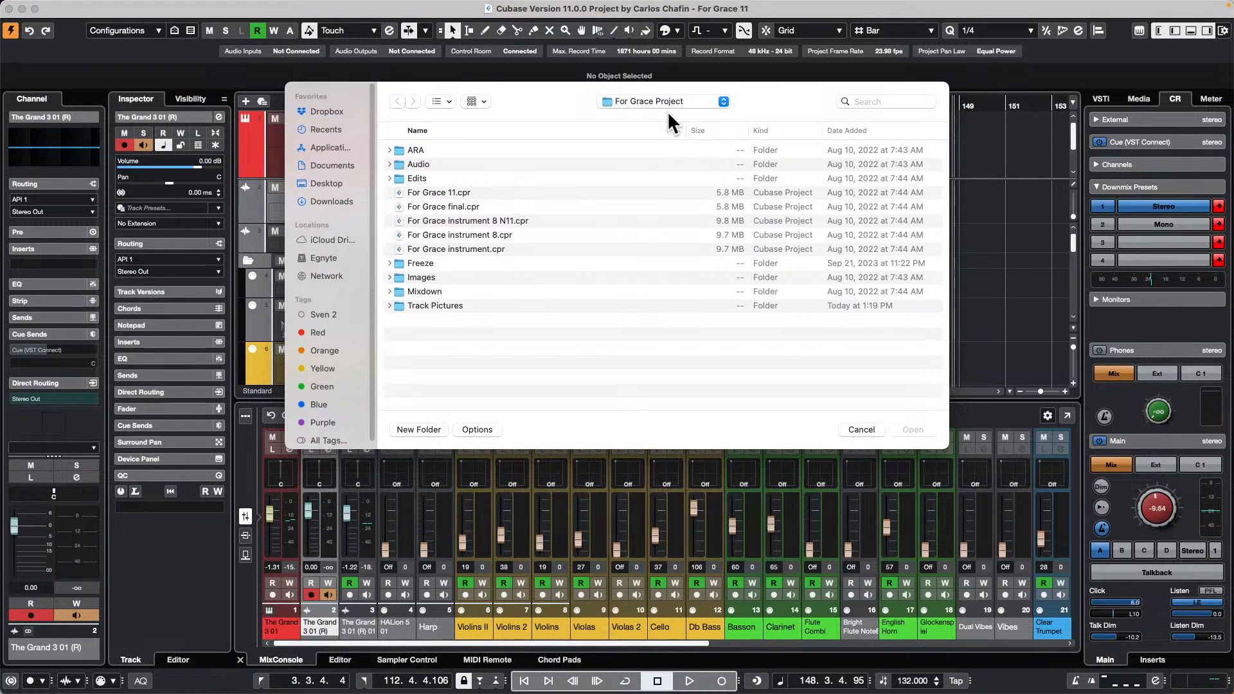
pyautogui.click(651, 98)
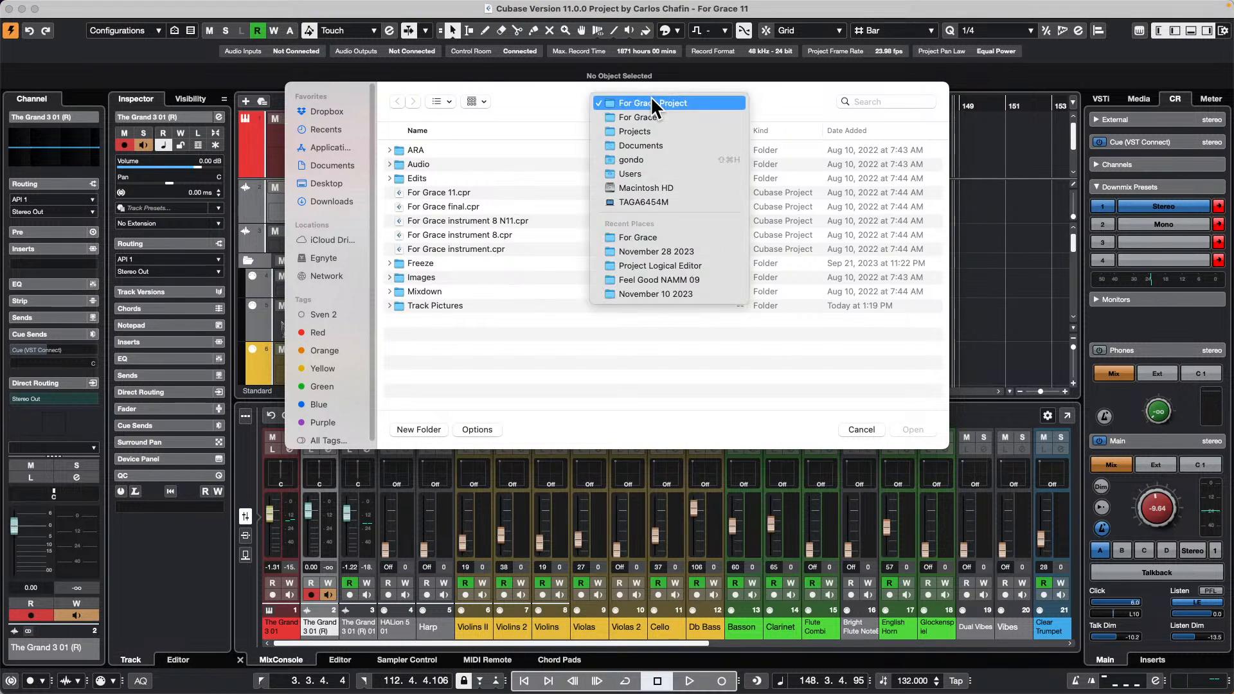
pyautogui.click(662, 129)
# - Locate the Jazz folder within the Projects folder and expand it
pyautogui.scroll(-3, 475, 273)
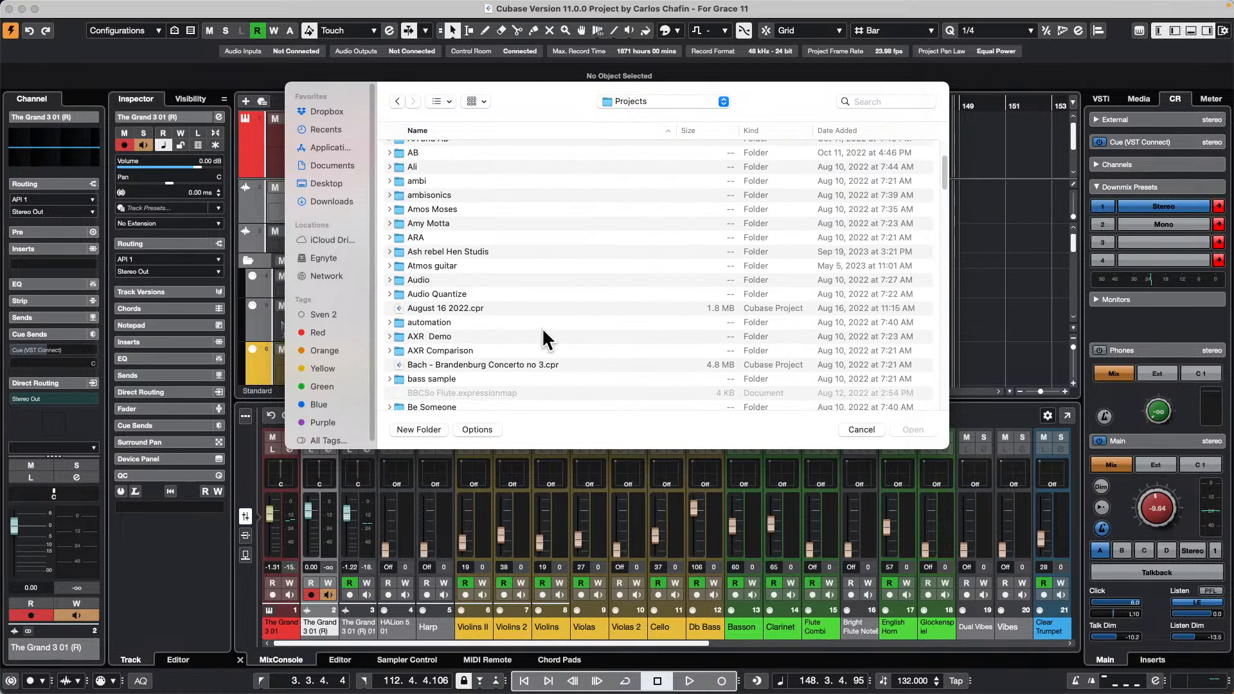
pyautogui.scroll(-5, 540, 268)
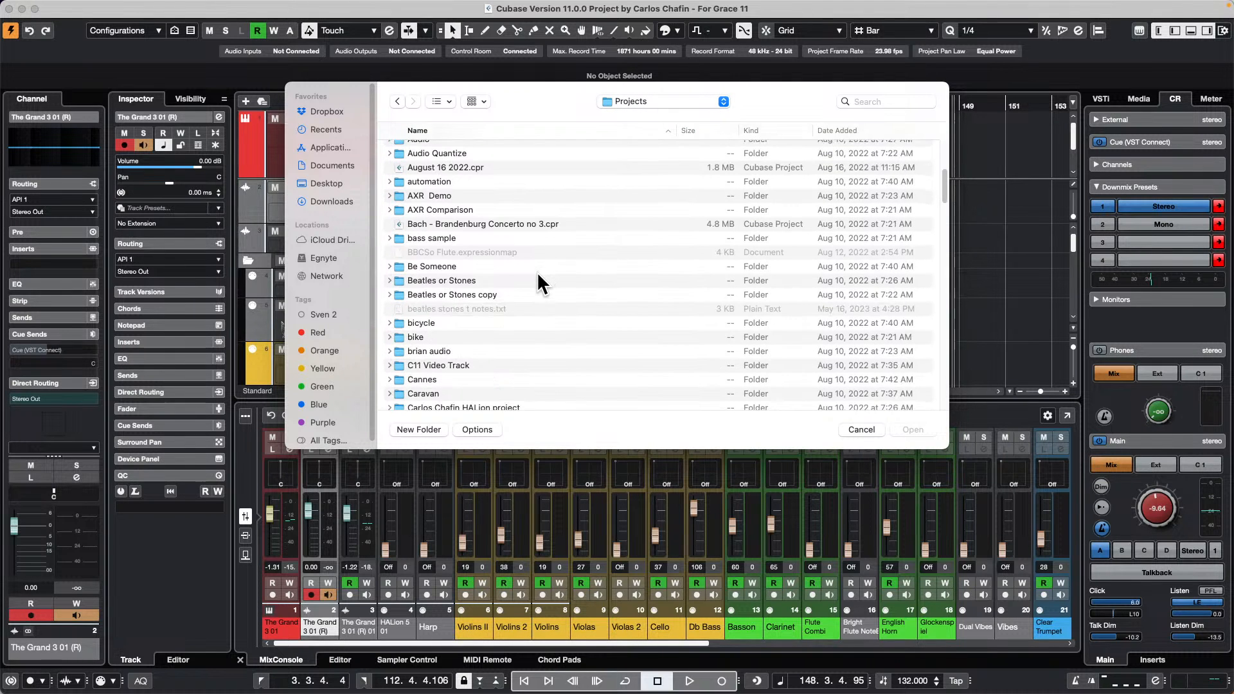
pyautogui.scroll(-5, 537, 271)
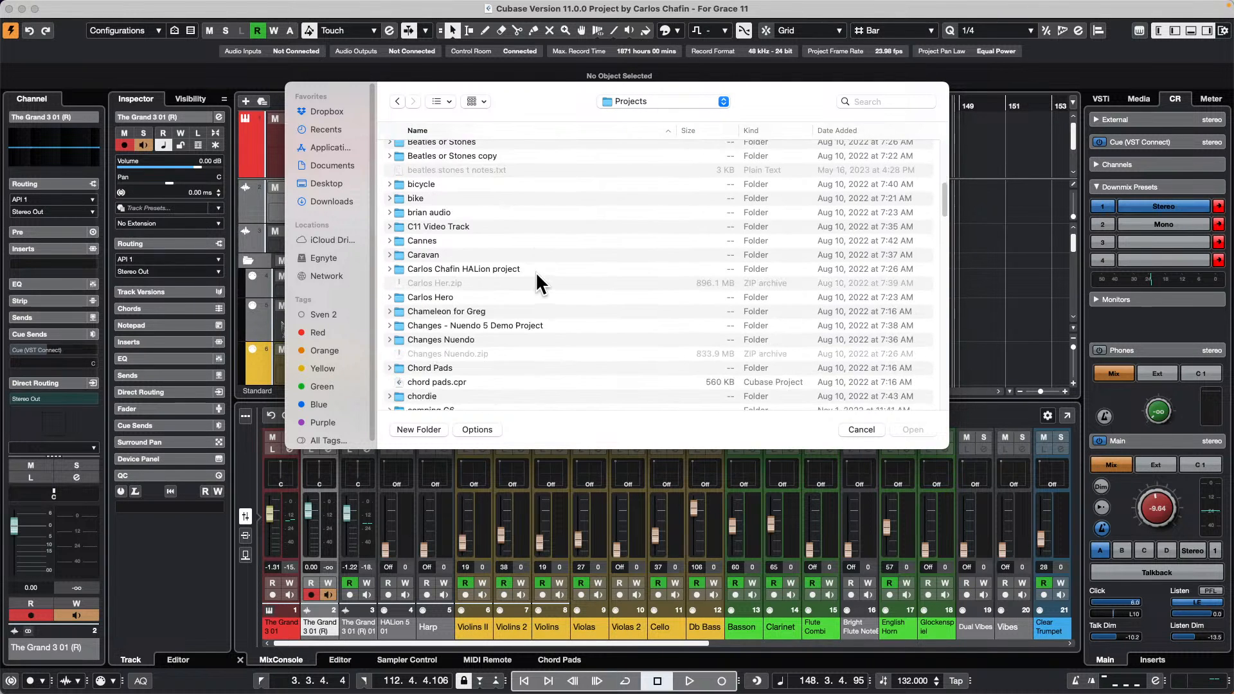
pyautogui.scroll(-4, 536, 271)
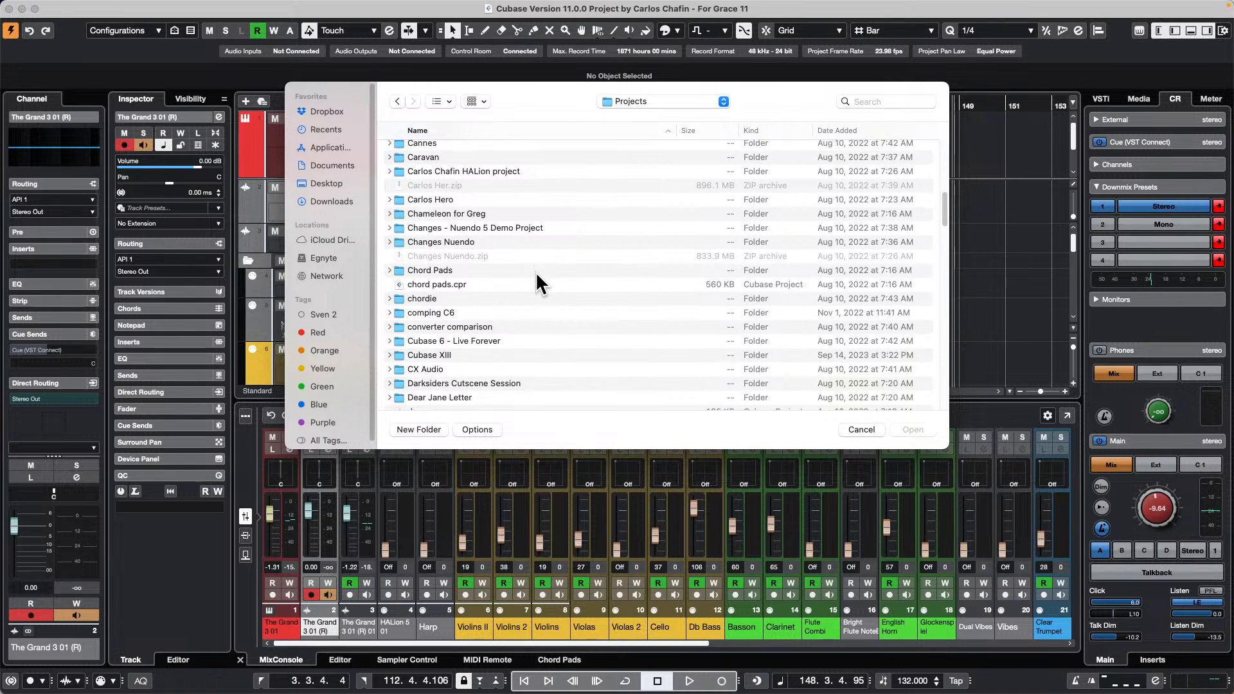
pyautogui.scroll(-6, 535, 271)
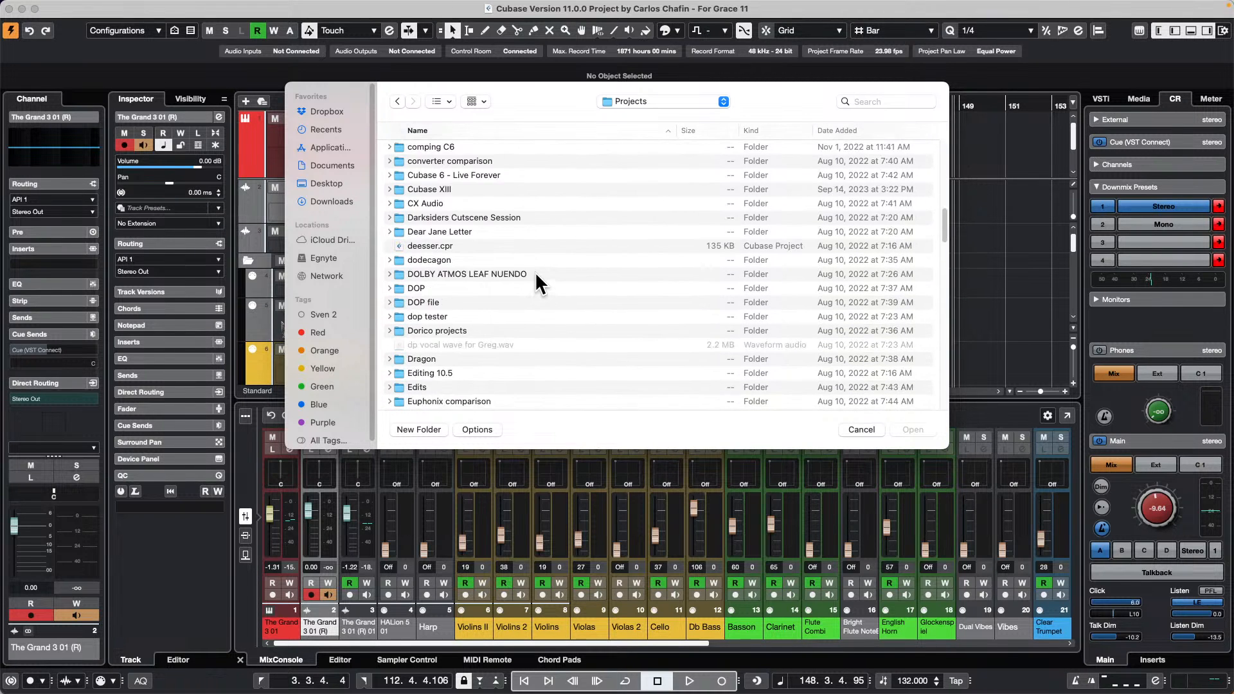
pyautogui.scroll(-15, 535, 271)
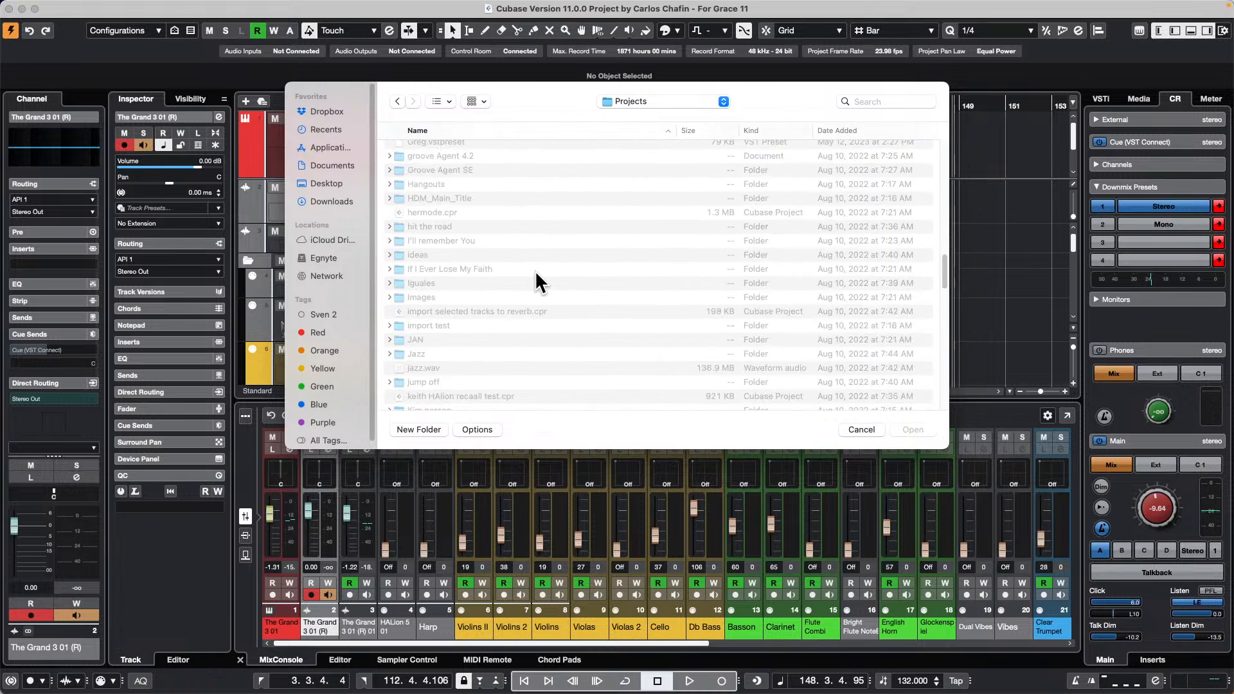
pyautogui.click(430, 353)
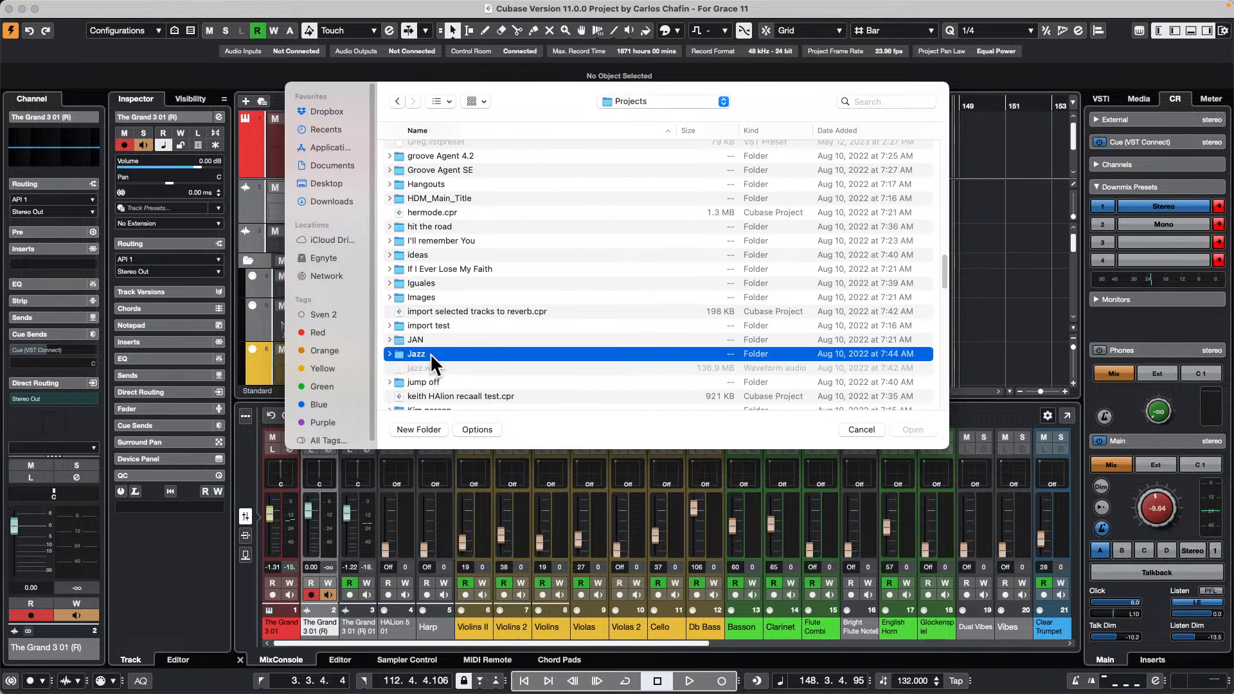
pyautogui.click(389, 353)
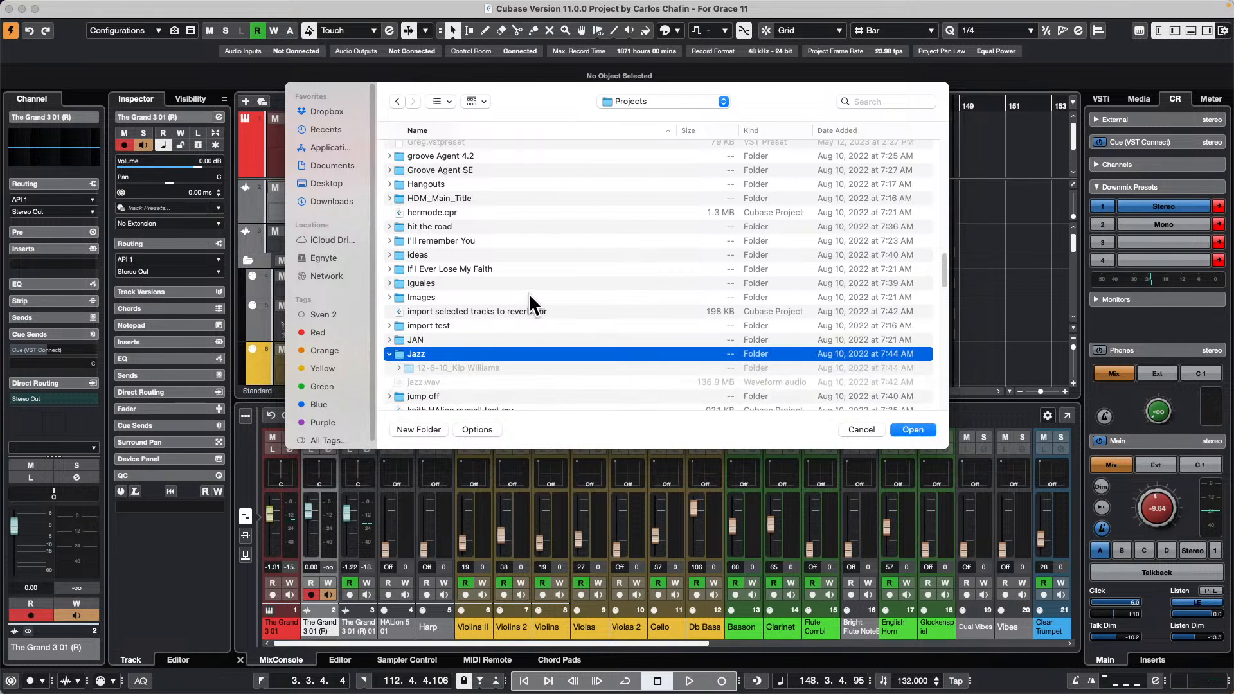
# - Open the Cubase project ending in "_1 vod" from the 12-6-10 session folder and activate it
pyautogui.doubleClick(457, 363)
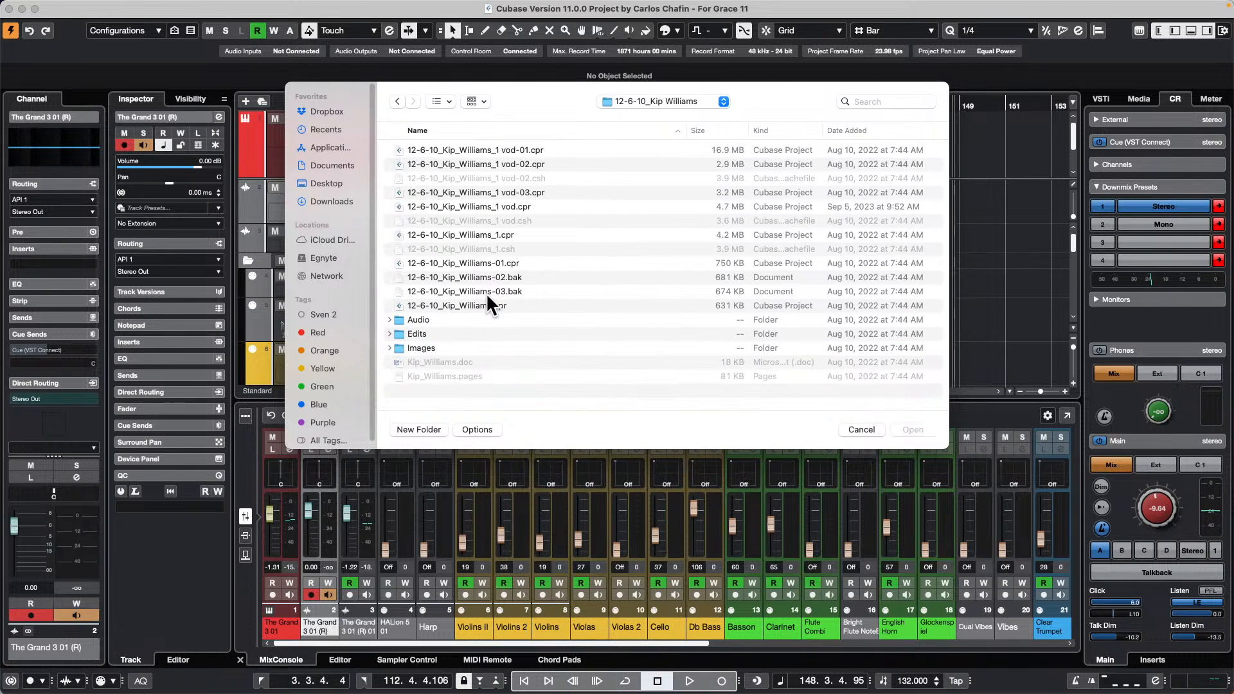
pyautogui.doubleClick(477, 203)
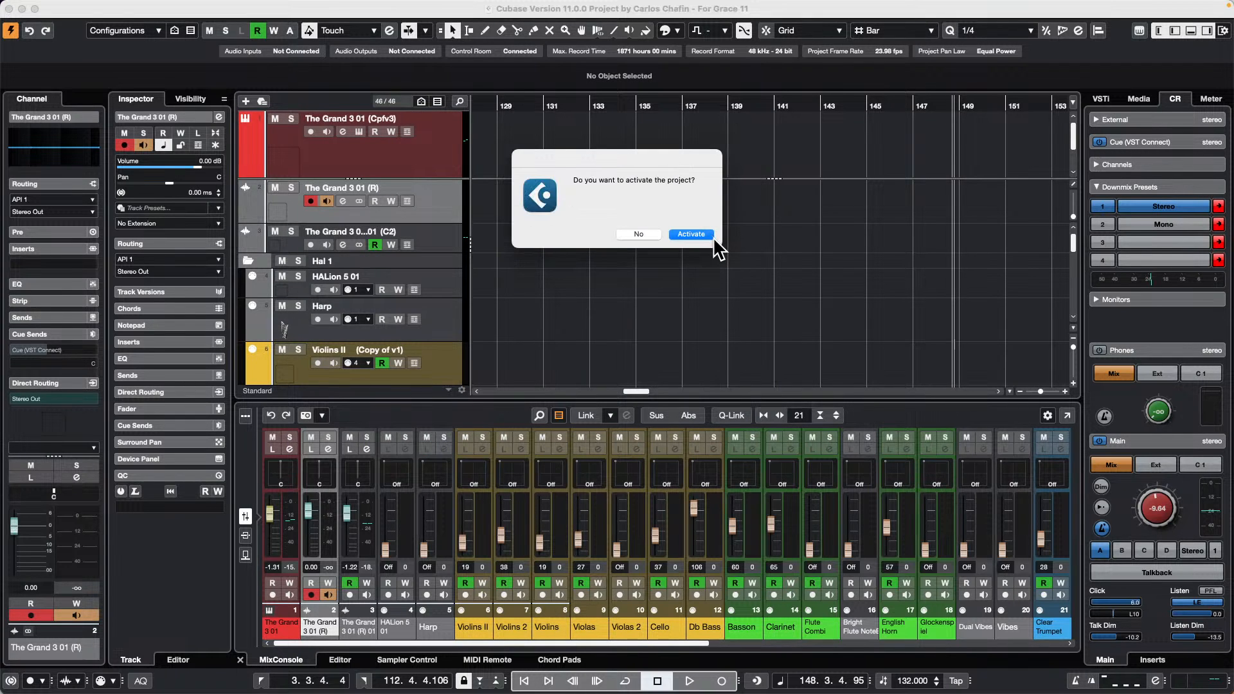
pyautogui.click(708, 236)
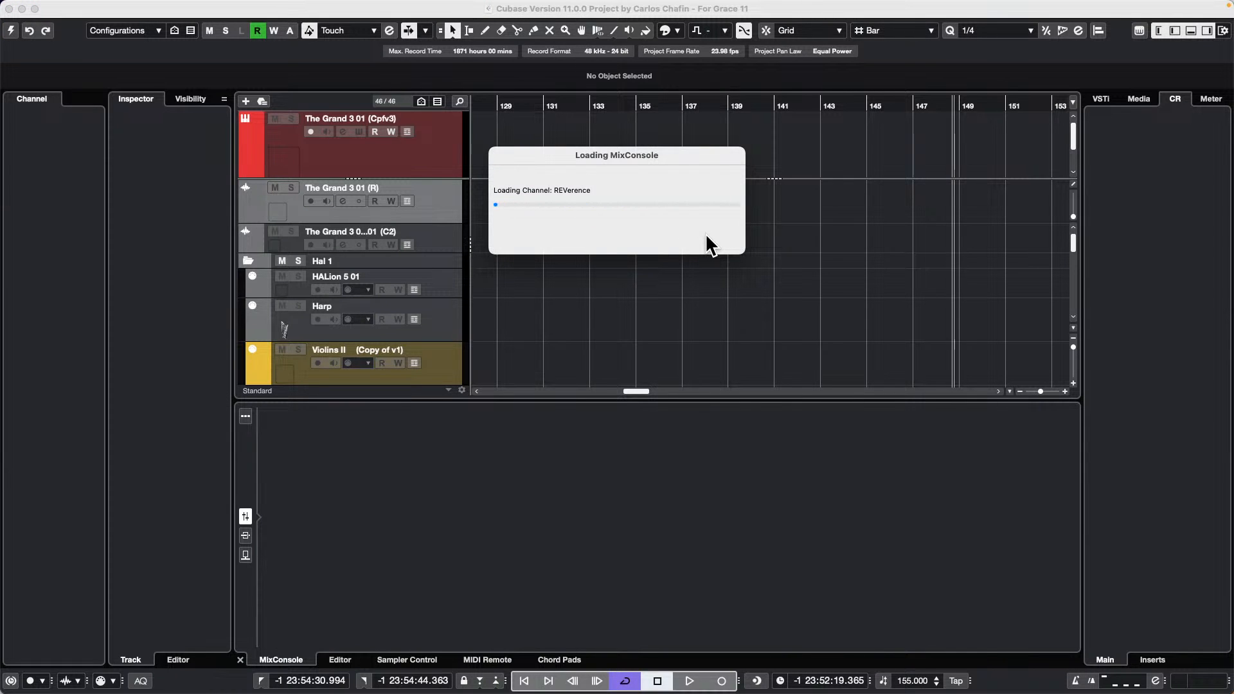
pyautogui.click(847, 502)
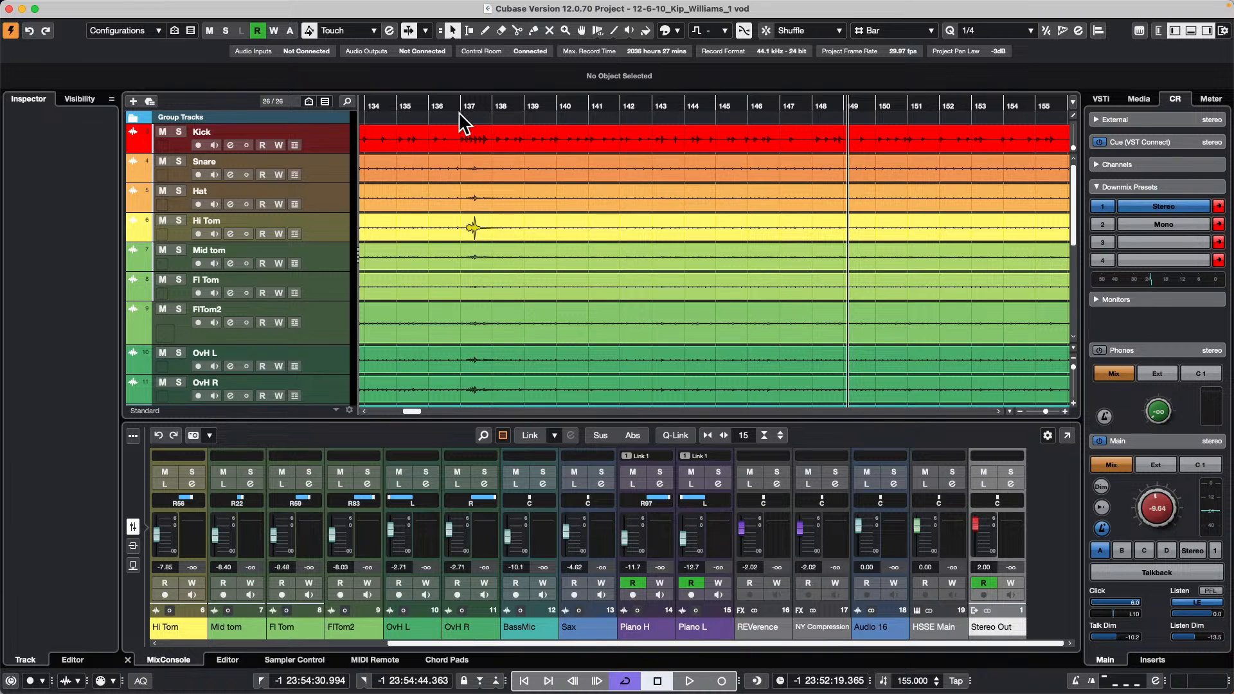
# - Audition the song from about bar 125 and raise the Control Room main level to -7.89
pyautogui.moveTo(472, 104); pyautogui.dragTo(455, 42)
pyautogui.scroll(-10, 642, 303)
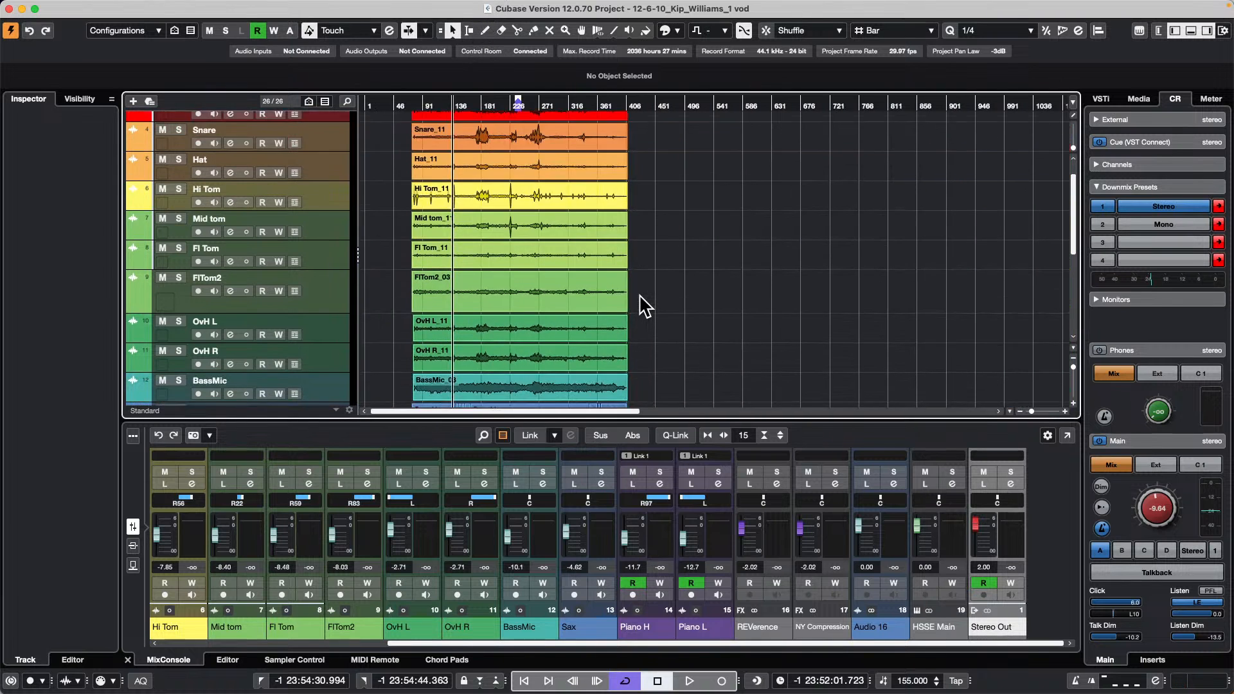
pyautogui.scroll(9, 636, 303)
pyautogui.press('space')
pyautogui.moveTo(1156, 505)
pyautogui.mouseDown()
pyautogui.moveTo(1145, 508)
pyautogui.moveTo(1170, 509)
pyautogui.mouseUp()
pyautogui.scroll(-5, 771, 292)
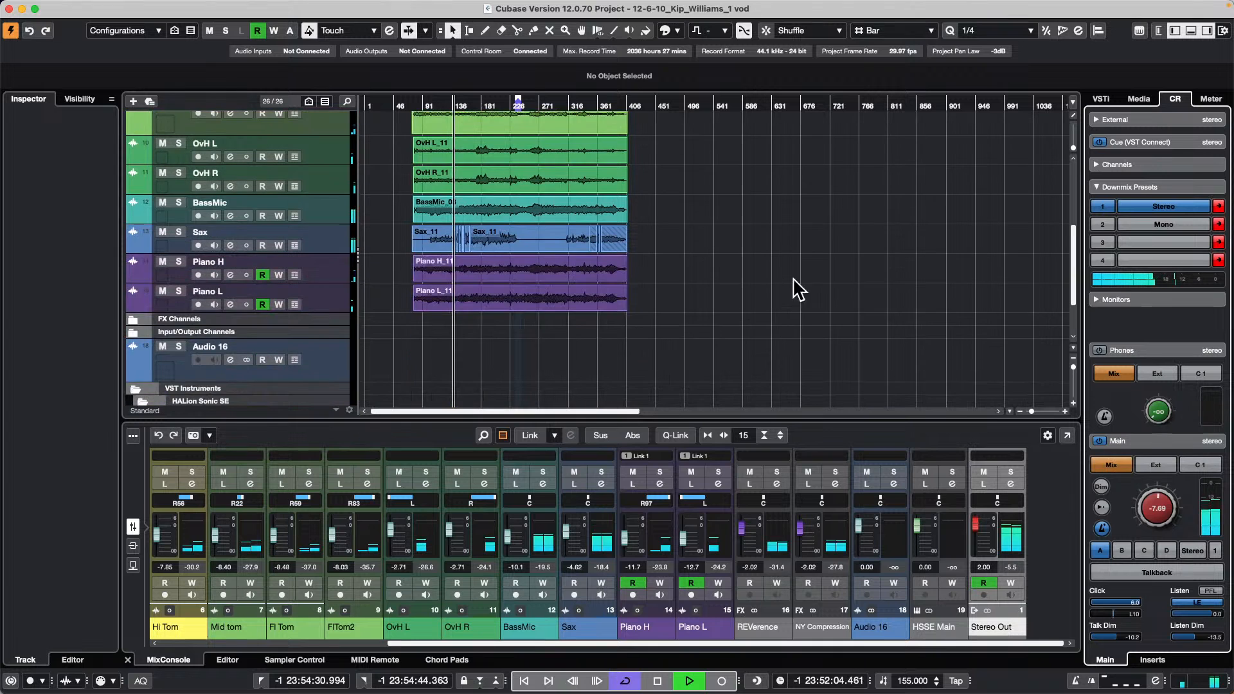
pyautogui.scroll(6, 534, 311)
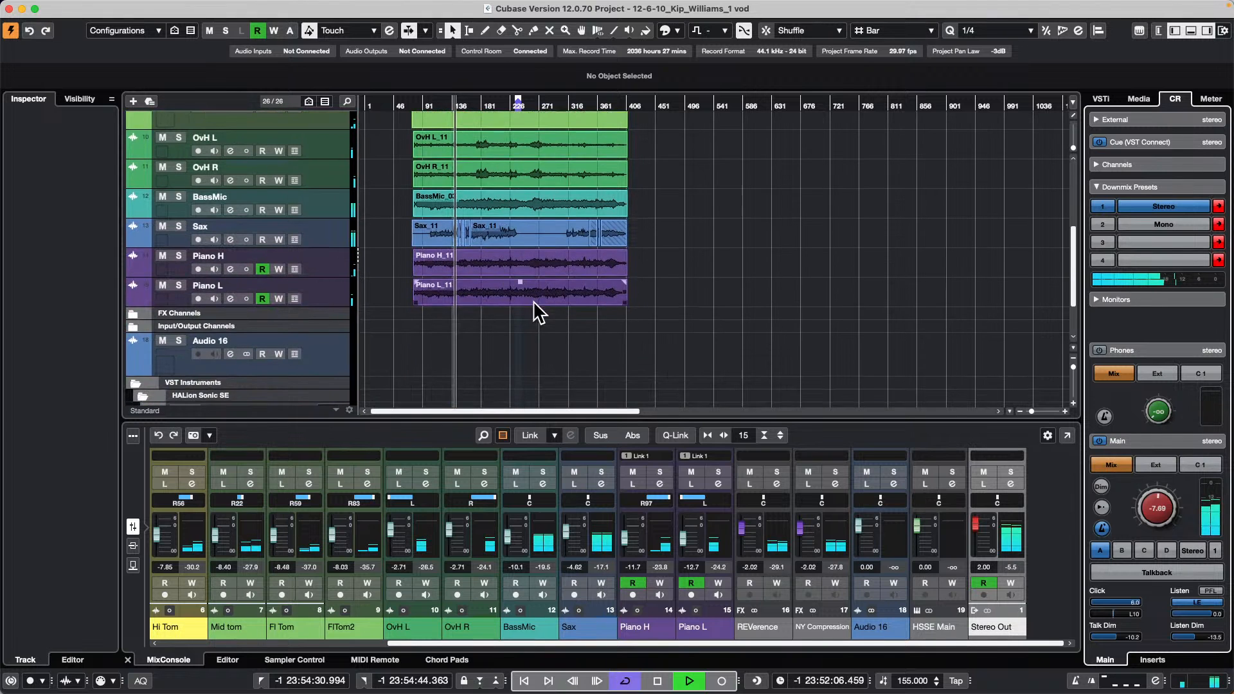
pyautogui.press('space')
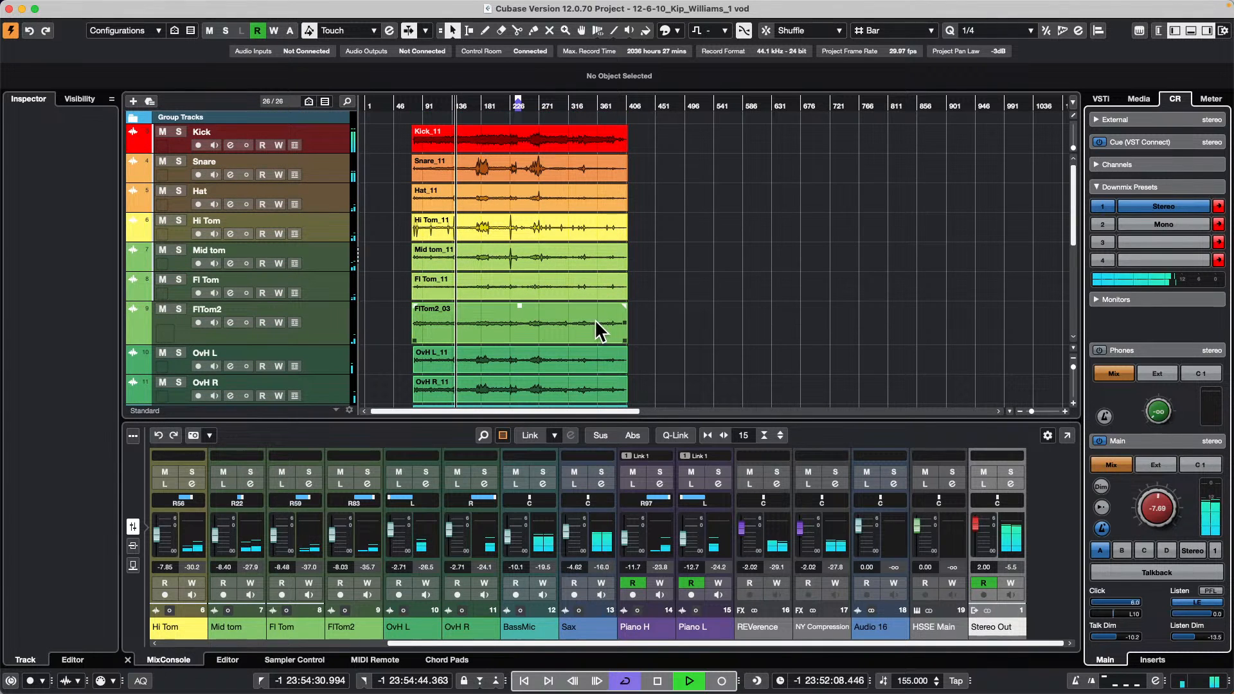
# - Select the OvH L_11 audio event and analyze it with Tempo Detection
pyautogui.click(624, 354)
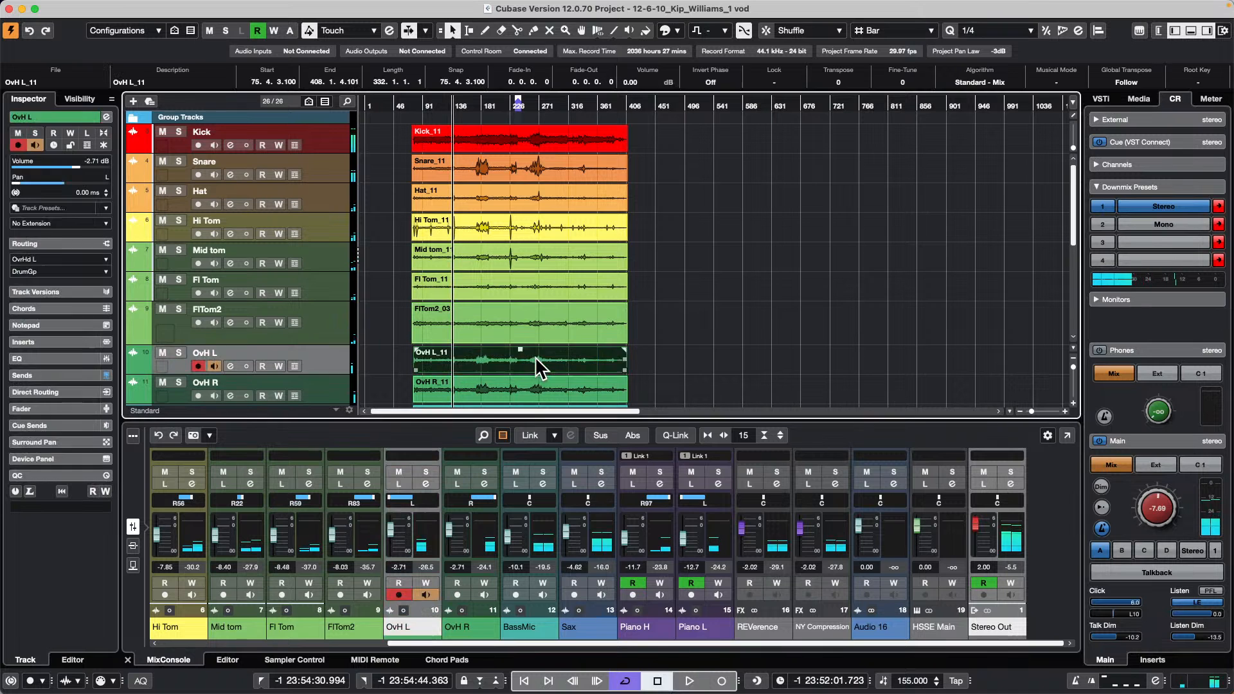
pyautogui.click(113, 7)
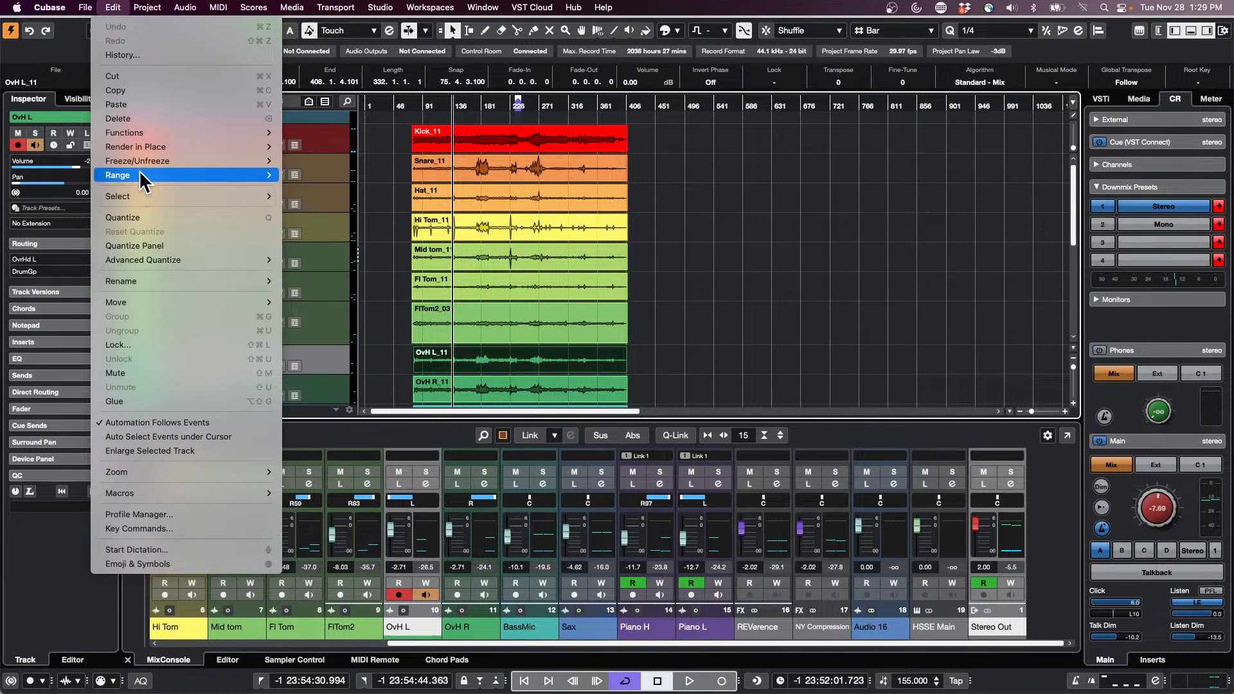
pyautogui.moveTo(168, 7)
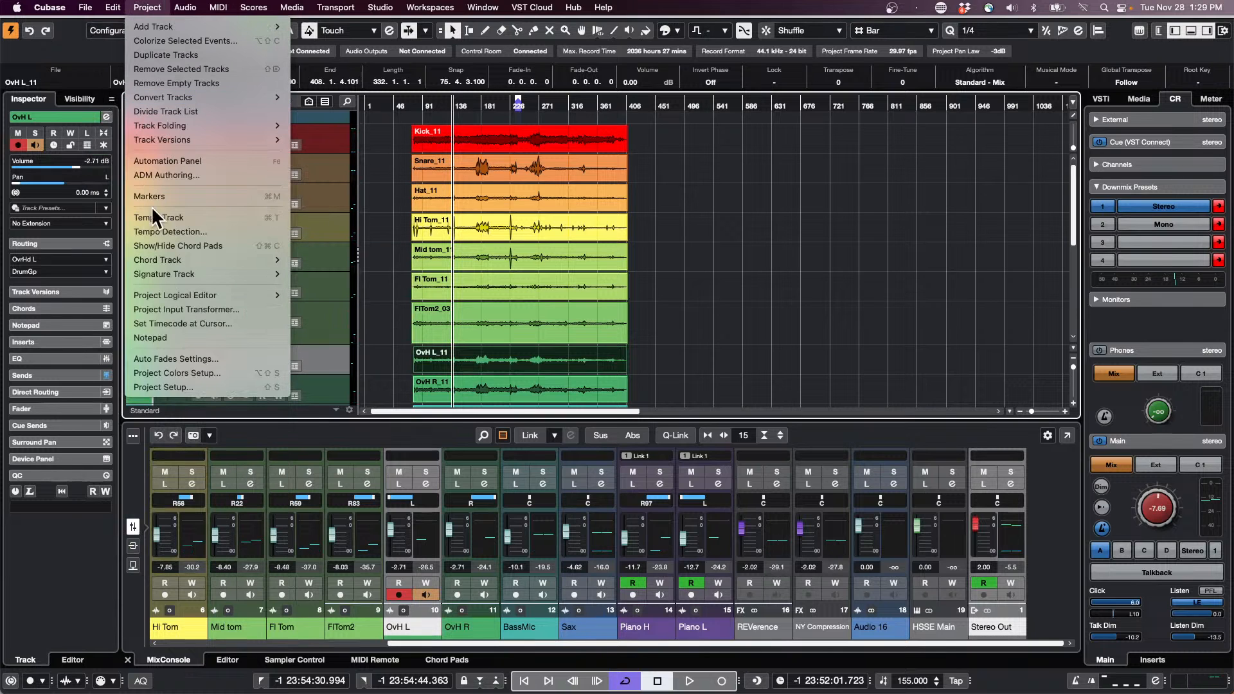
pyautogui.moveTo(190, 262)
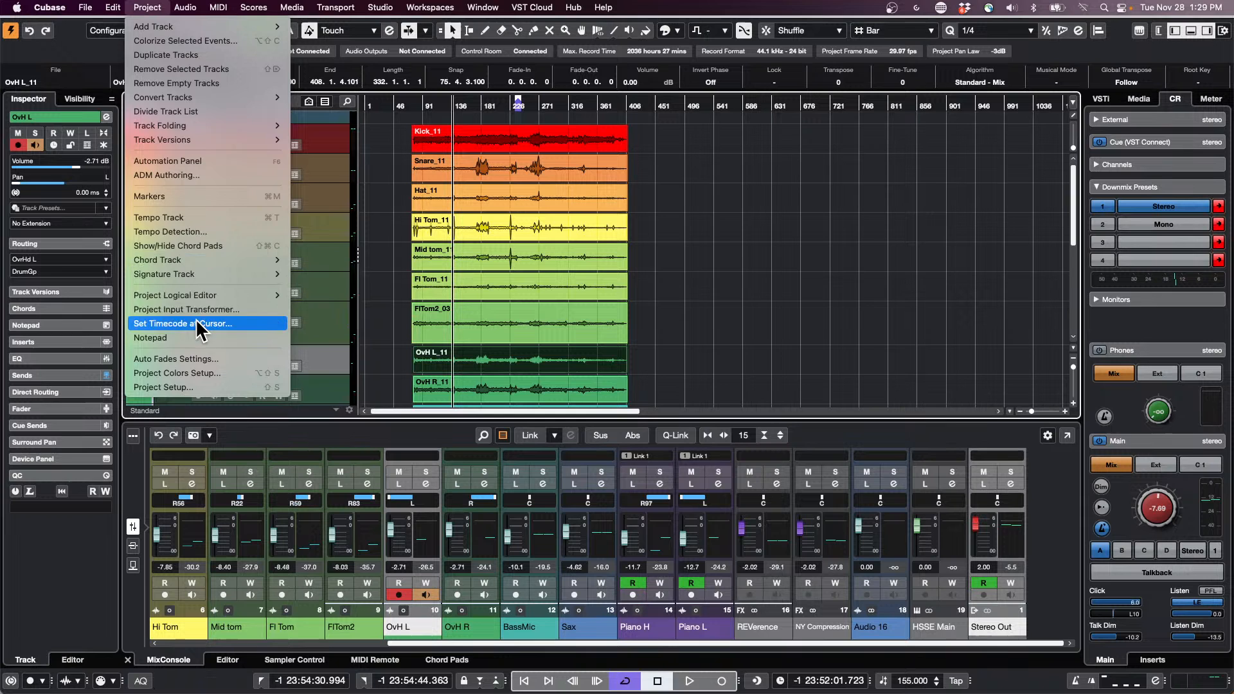
pyautogui.click(210, 232)
pyautogui.click(879, 446)
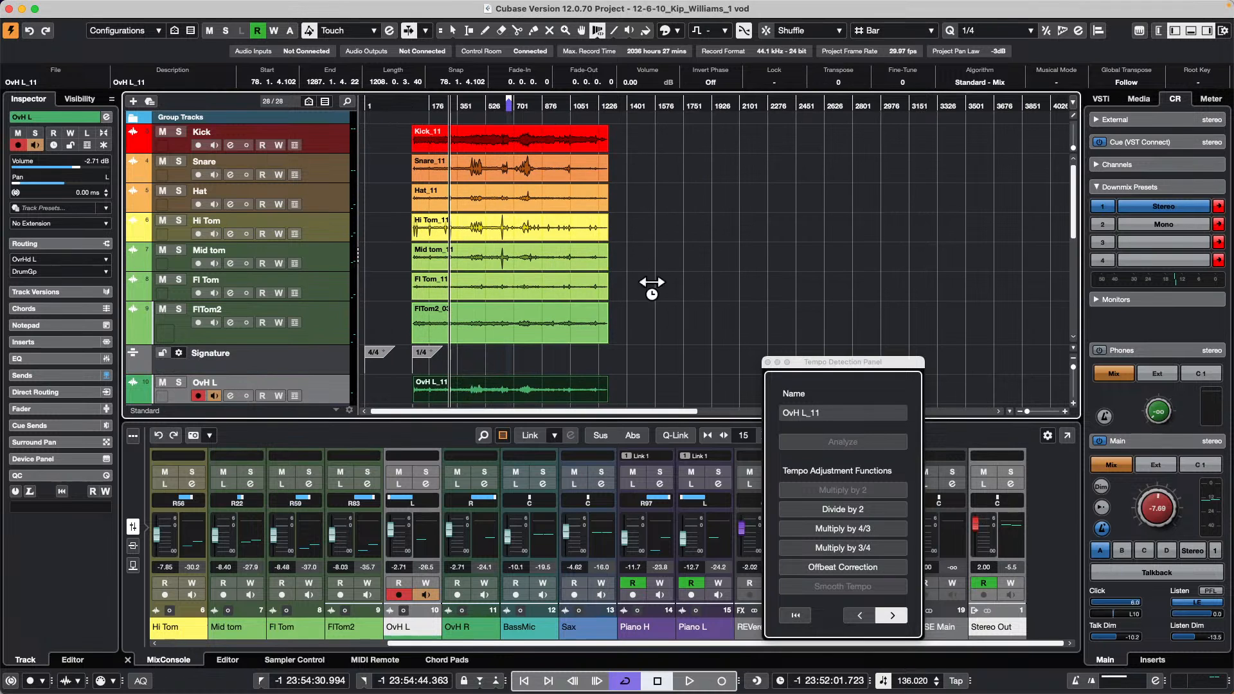
# - Play back the song to audition the detected tempo, close the Tempo Detection Panel and stop playback
pyautogui.press('space')
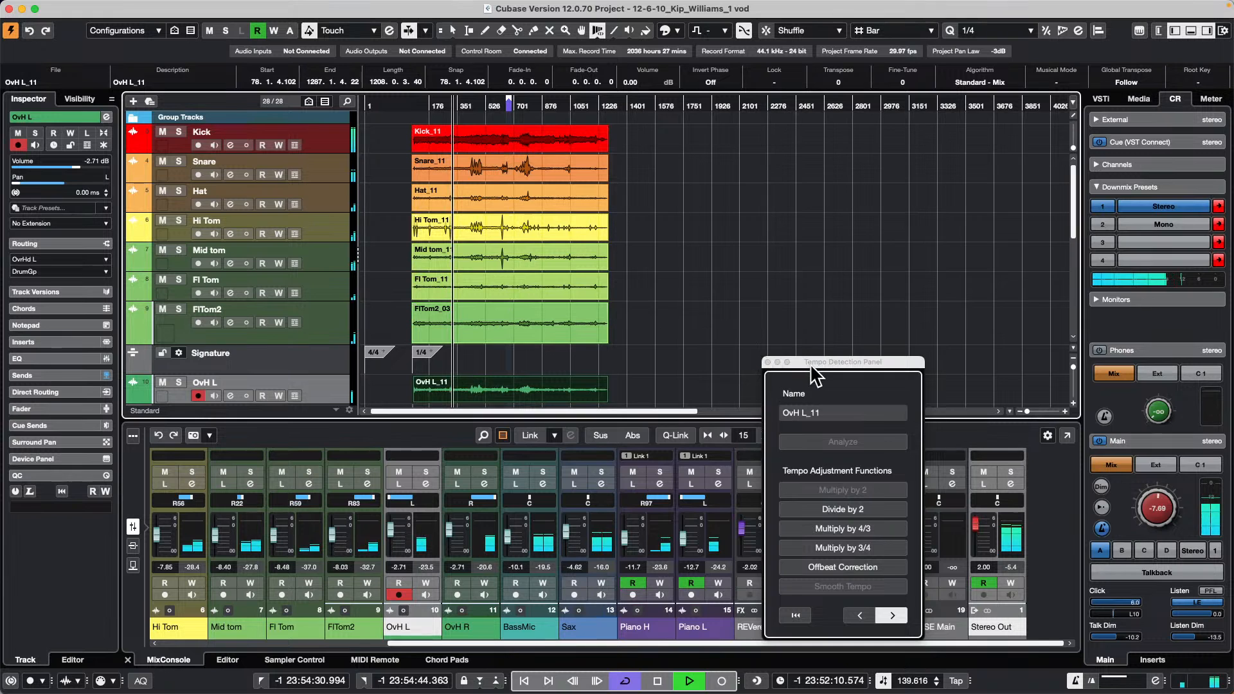
pyautogui.moveTo(811, 365); pyautogui.dragTo(735, 175)
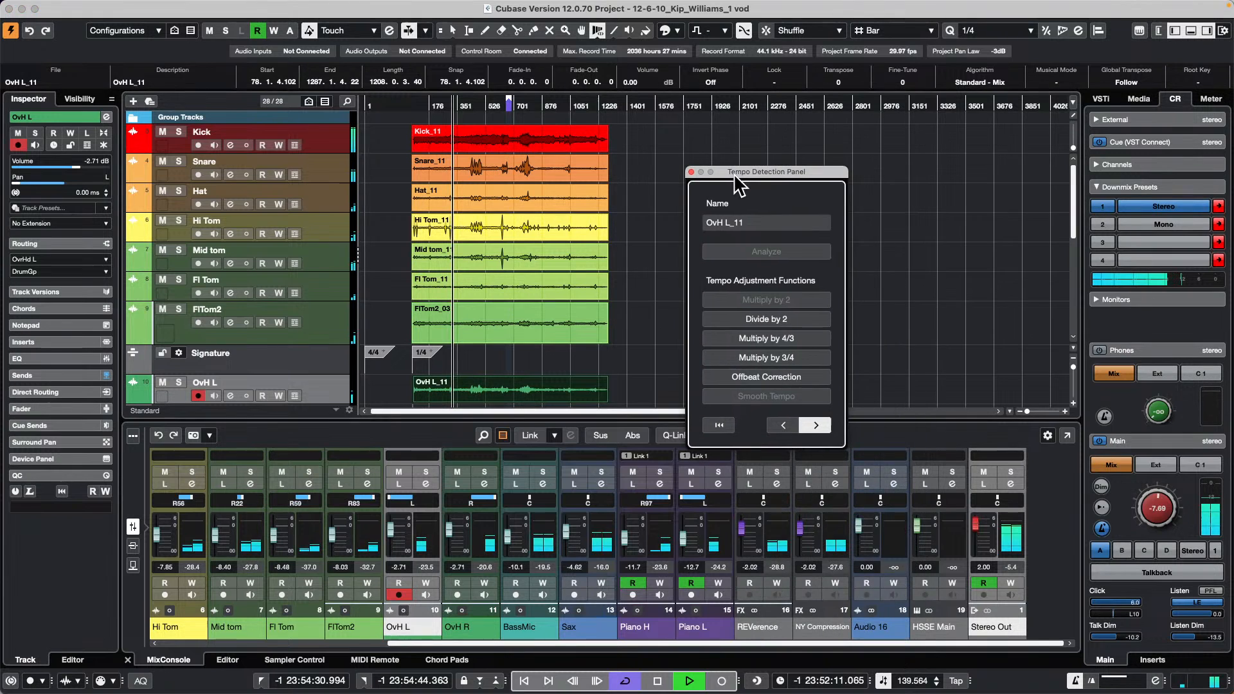
pyautogui.click(691, 172)
pyautogui.press('space')
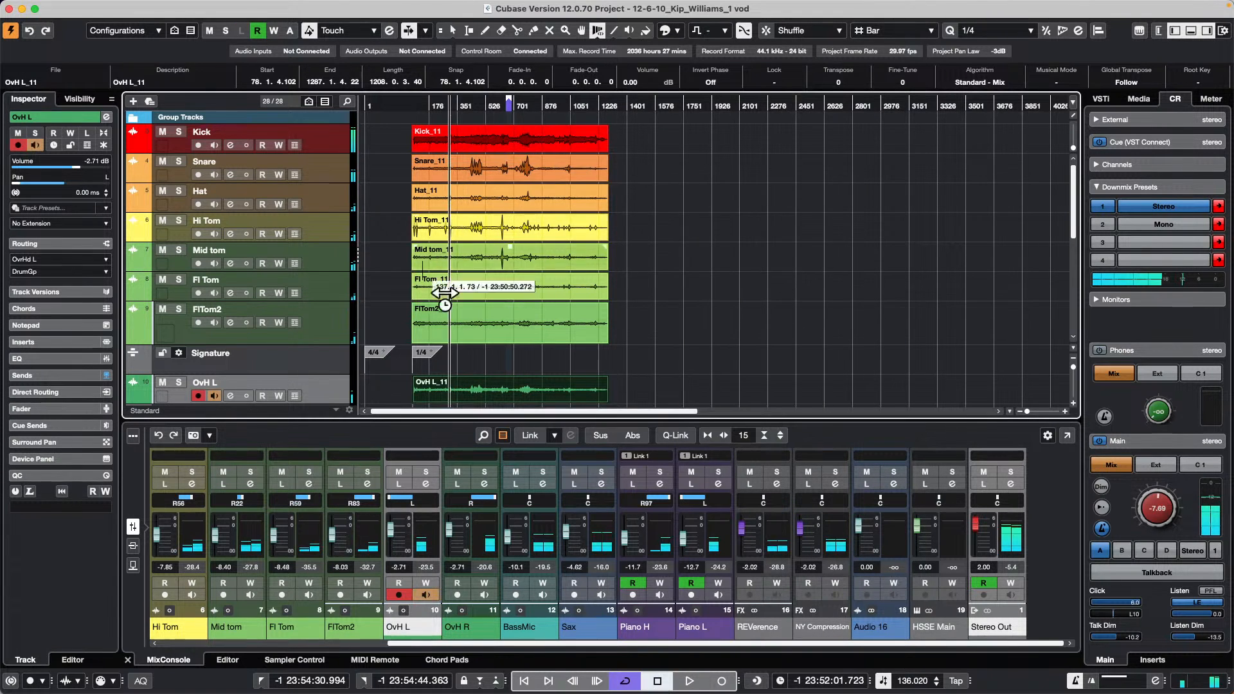
# - Set the Piano H_11 event's definition from tempo, saving it in the project only and setting all tracks to musical time base
pyautogui.scroll(-3, 569, 309)
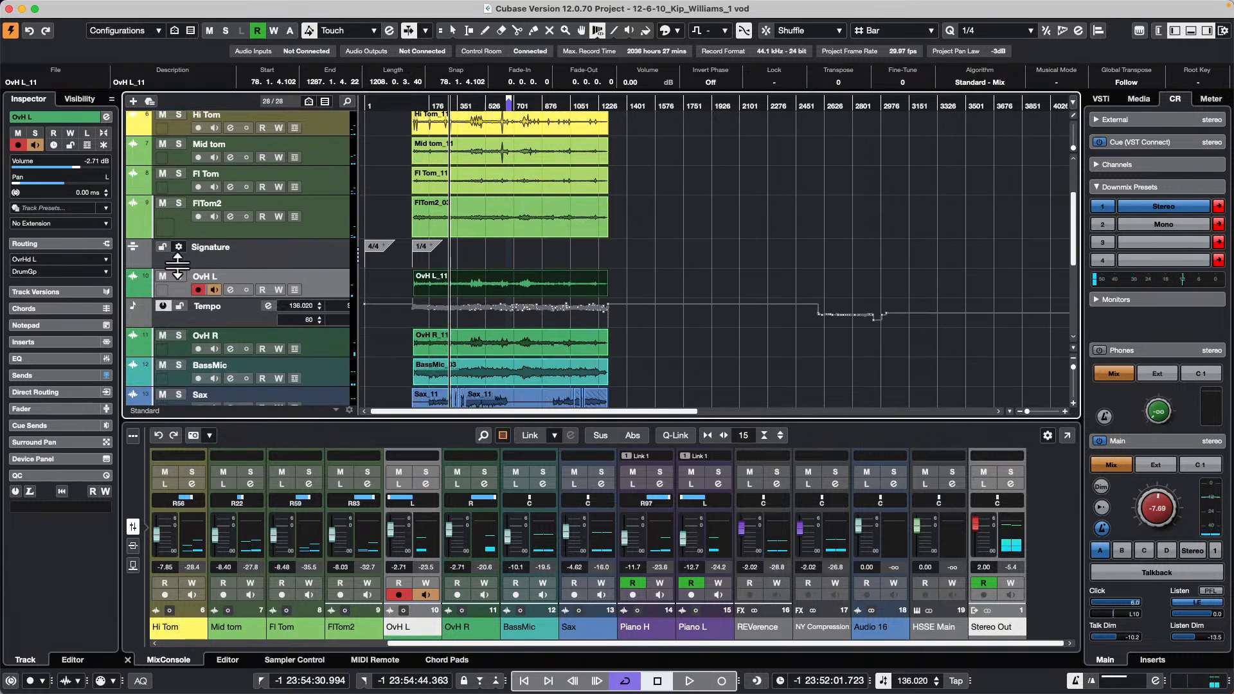
pyautogui.scroll(-4, 516, 309)
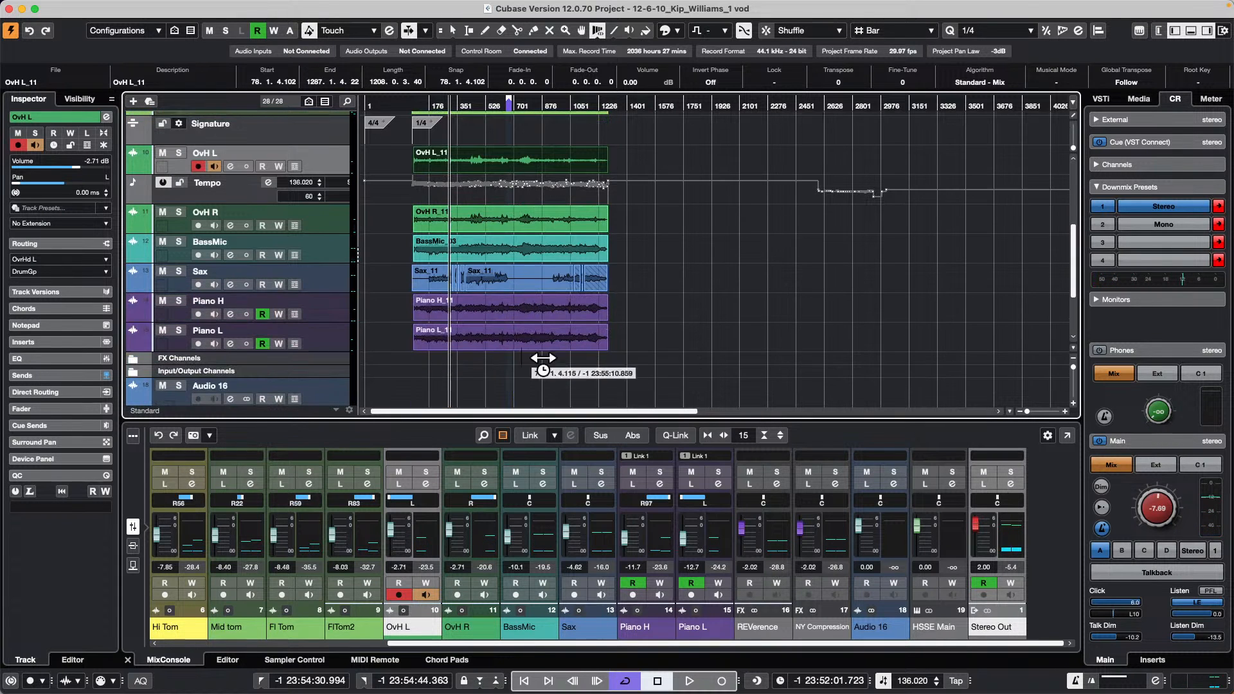
pyautogui.press('1')
pyautogui.click(503, 311)
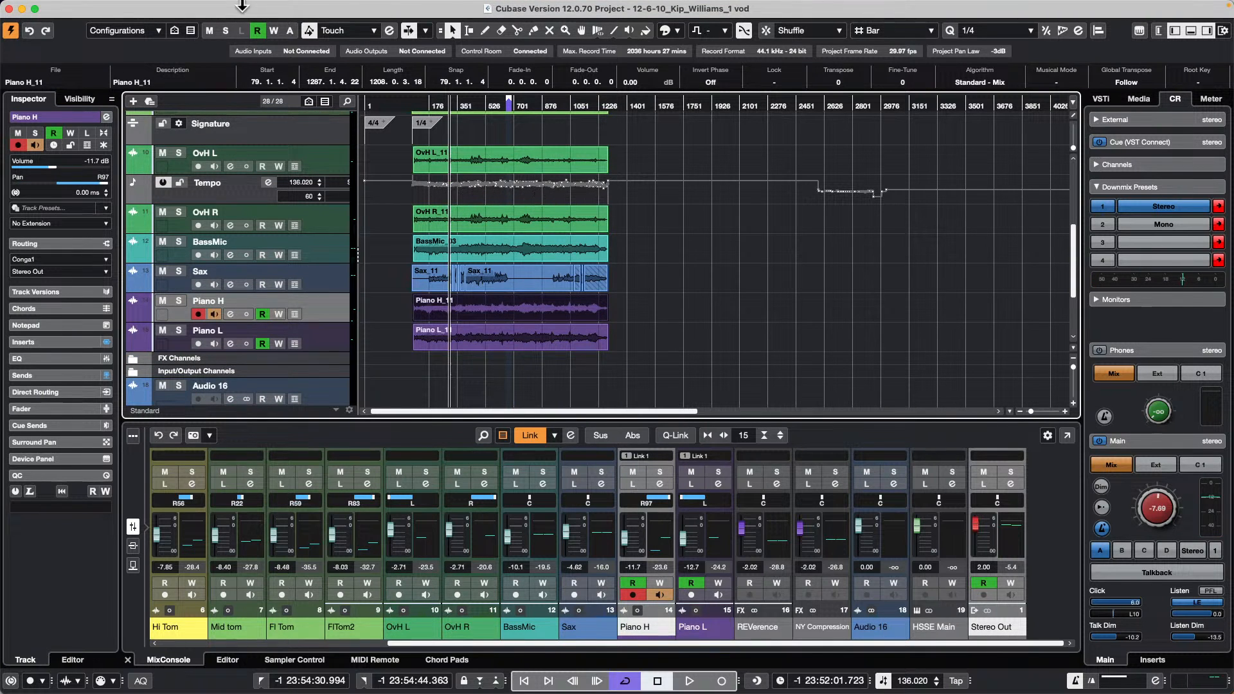
pyautogui.click(147, 7)
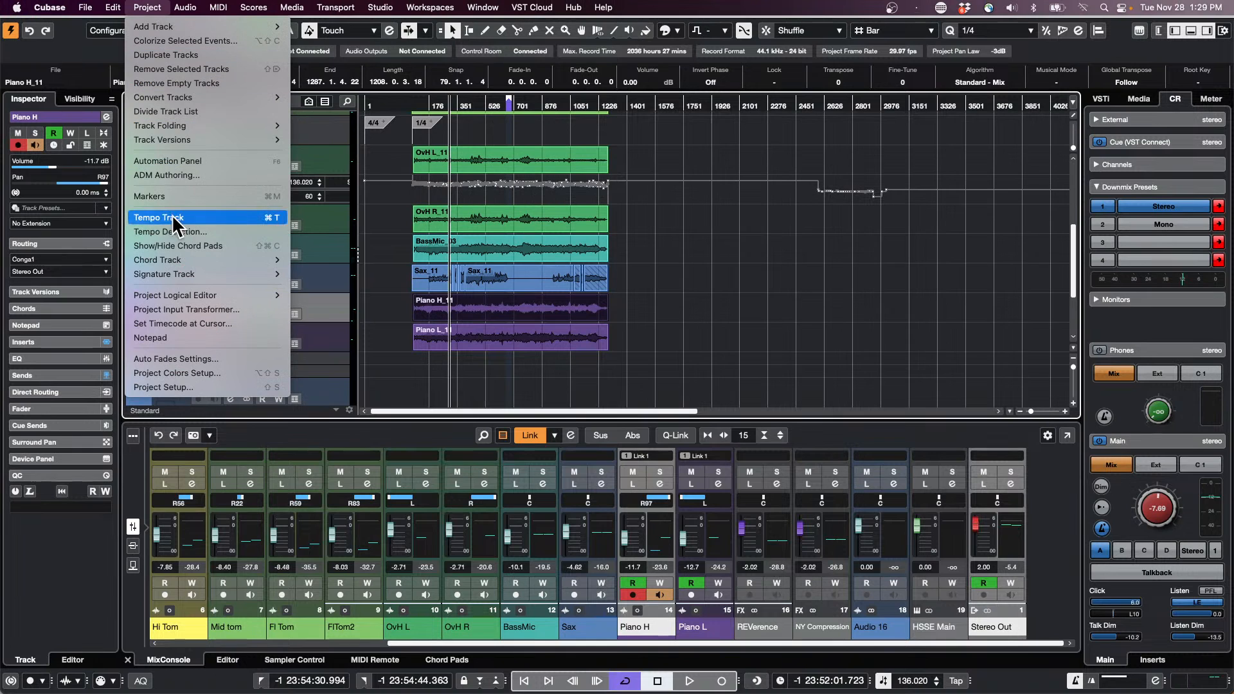
pyautogui.moveTo(185, 7)
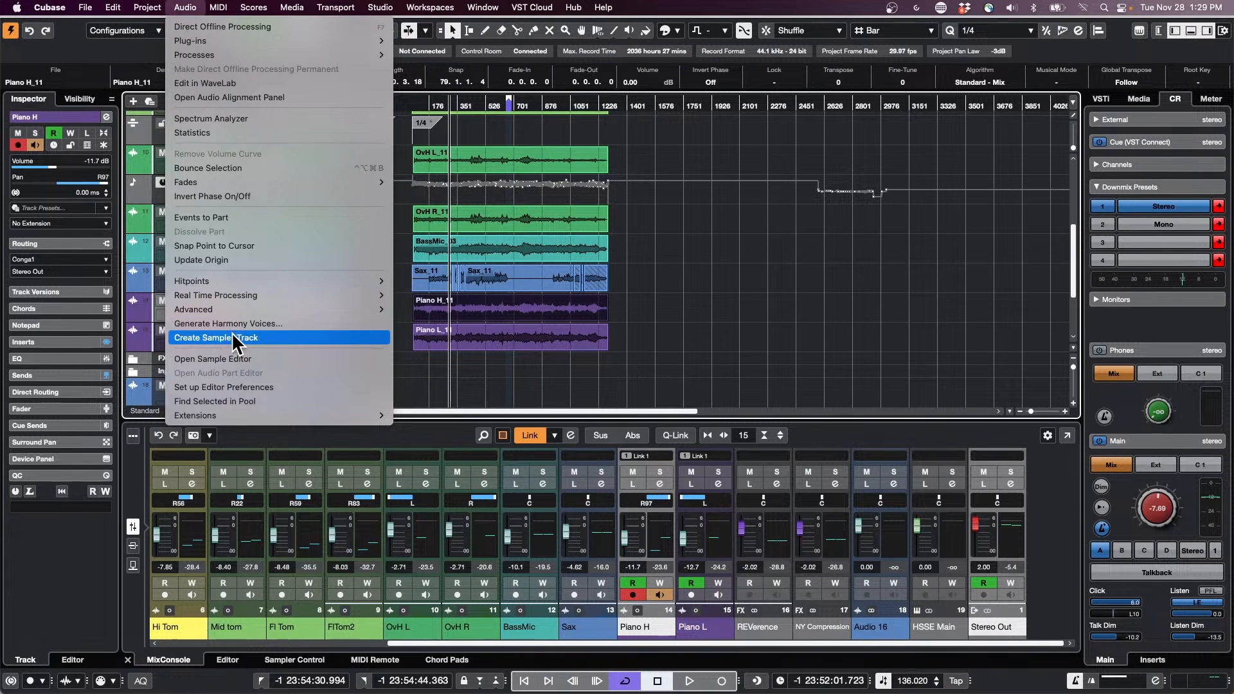
pyautogui.moveTo(243, 313)
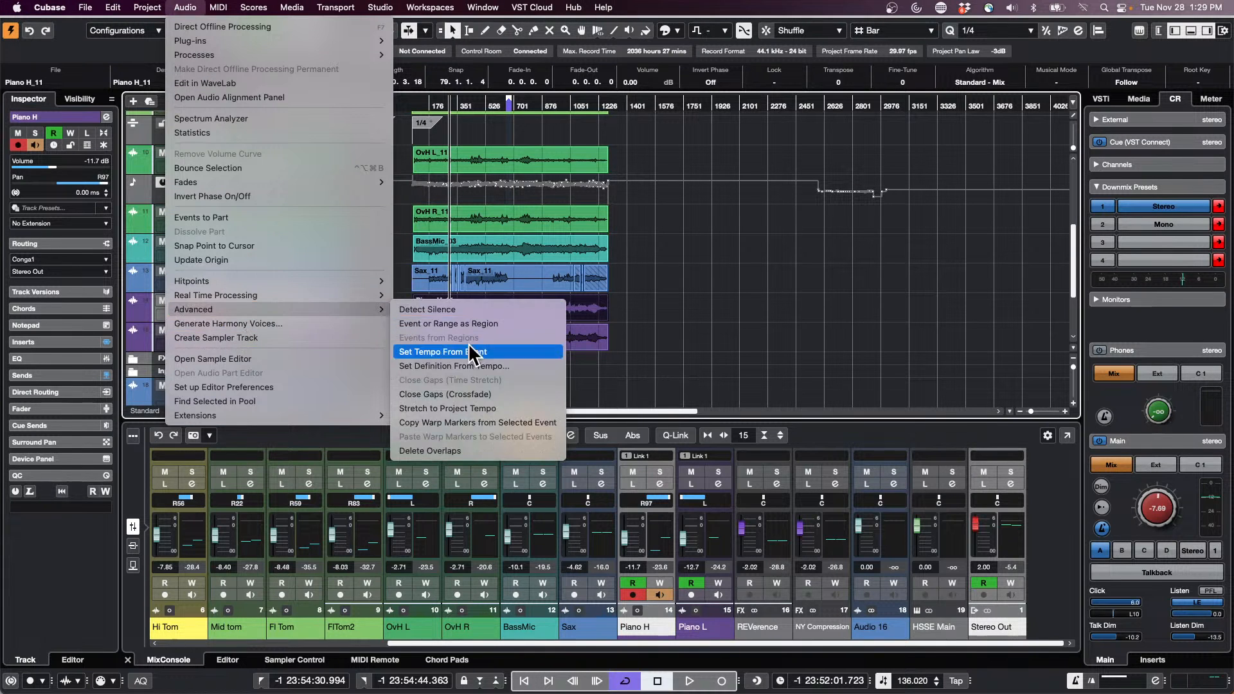
pyautogui.click(475, 366)
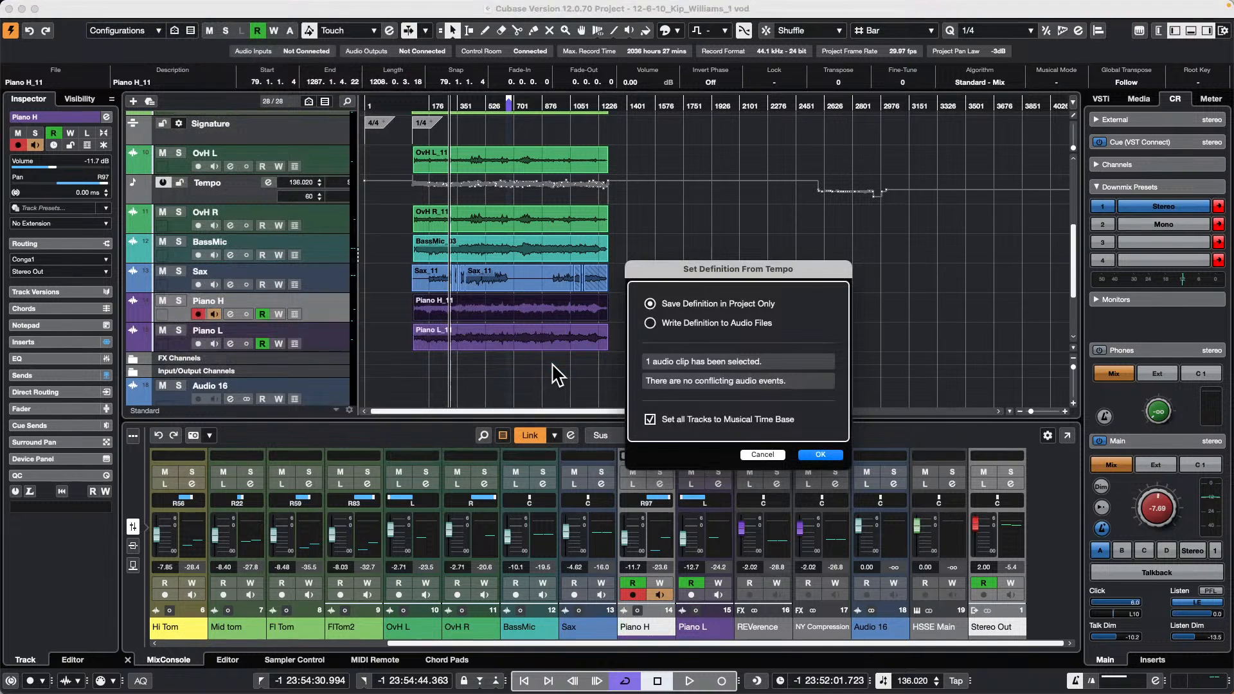
pyautogui.click(818, 456)
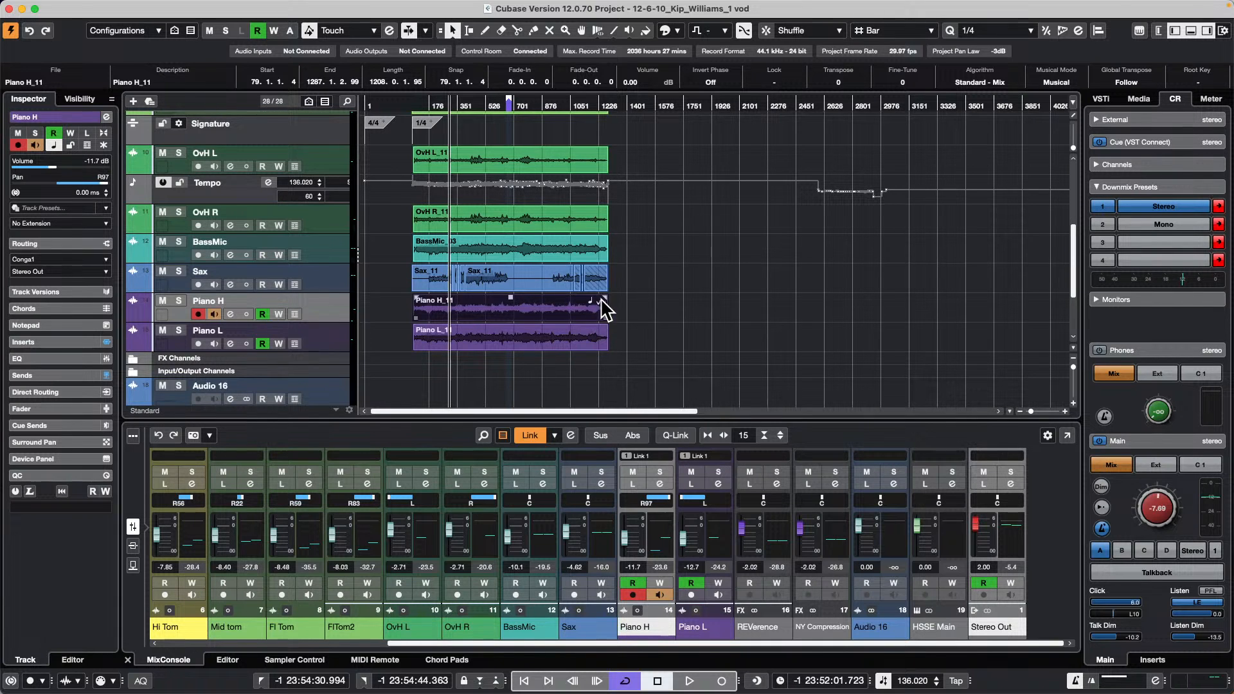
pyautogui.click(147, 7)
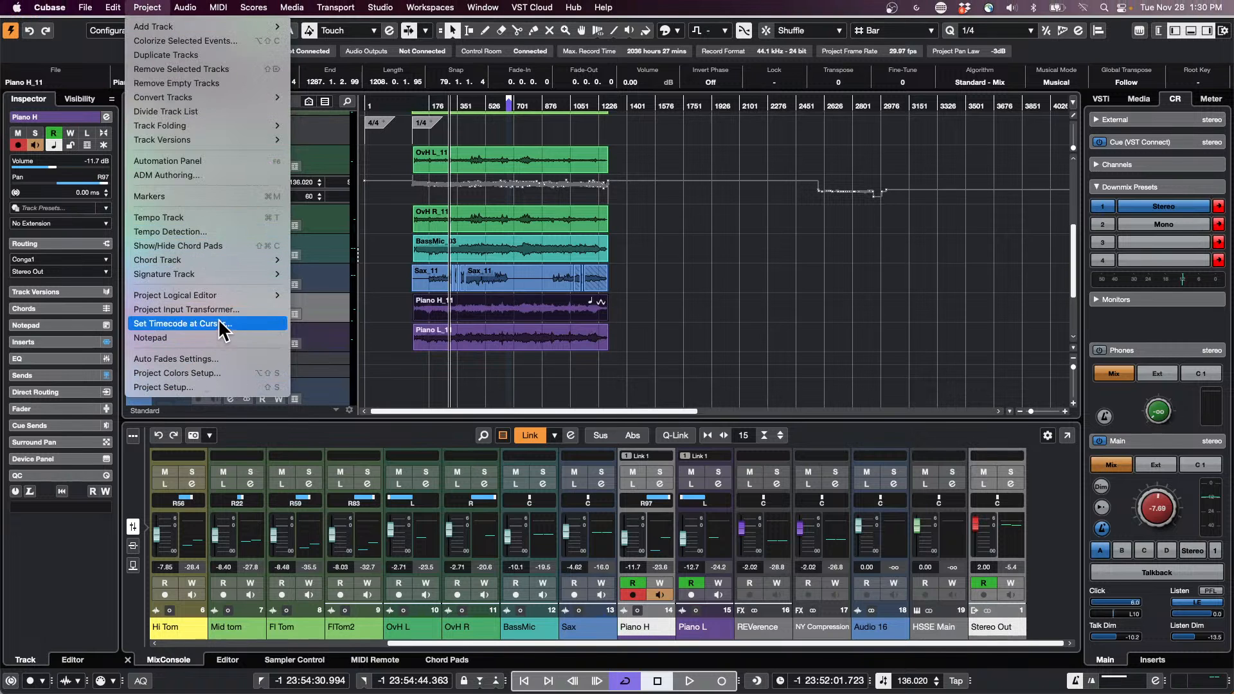
pyautogui.moveTo(185, 8)
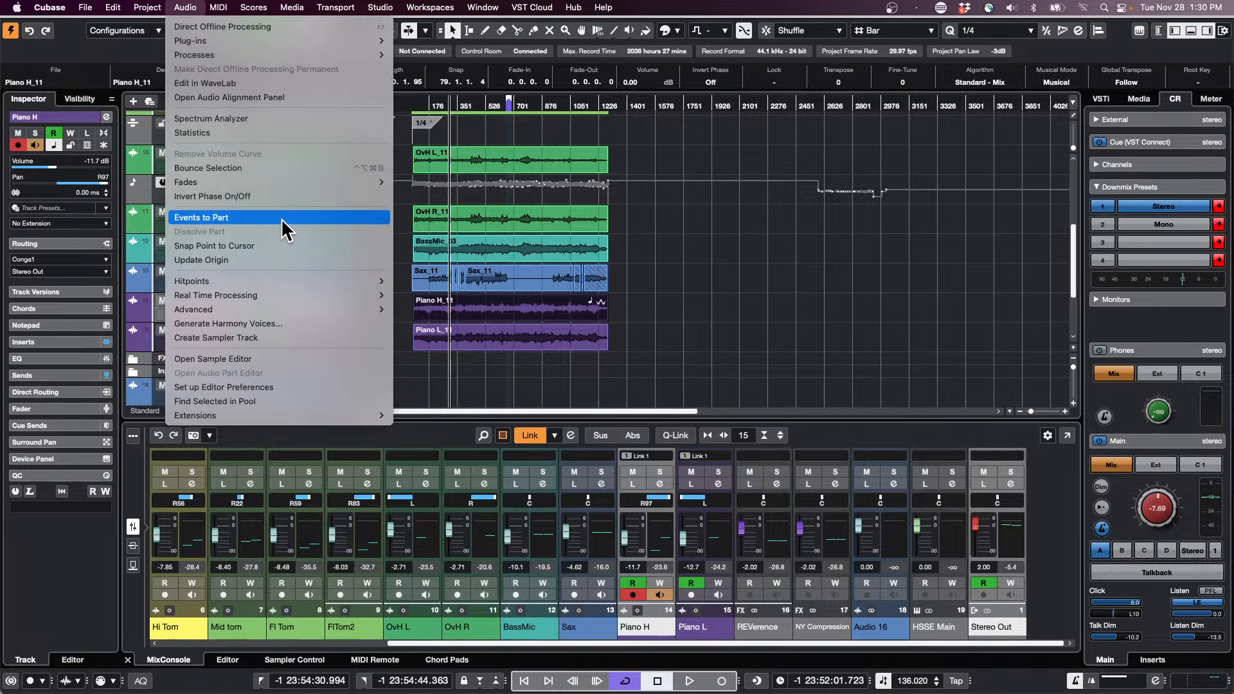
pyautogui.moveTo(271, 305)
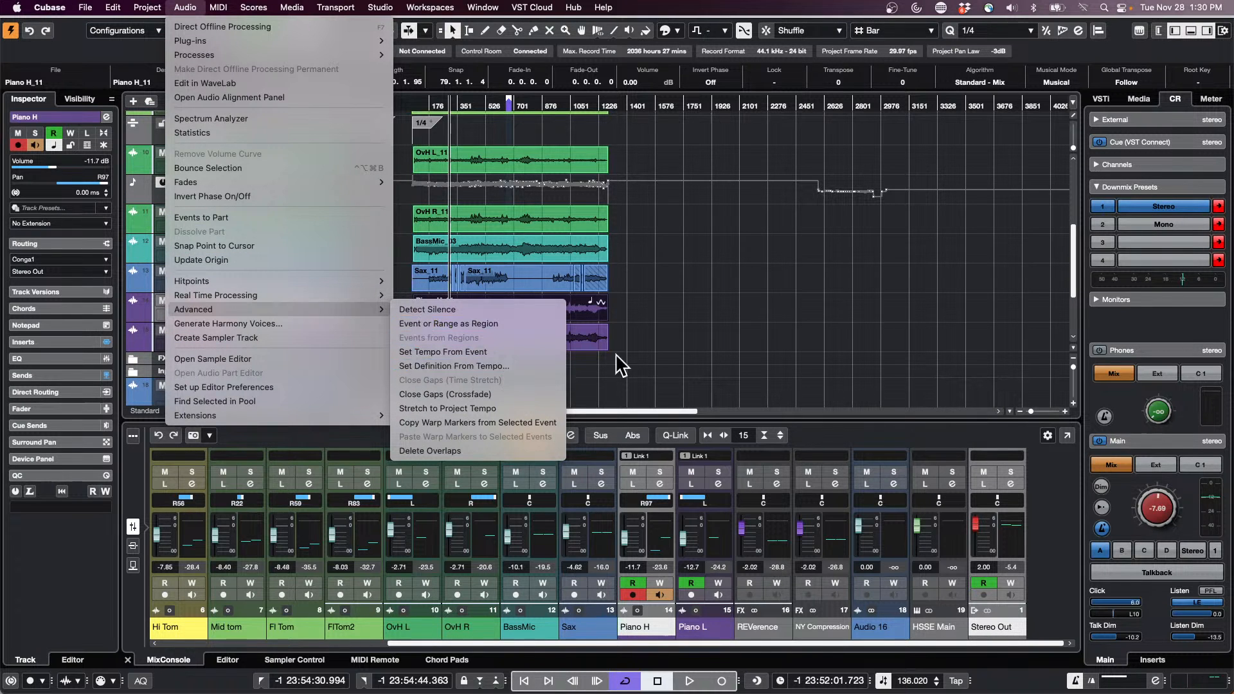
pyautogui.click(725, 347)
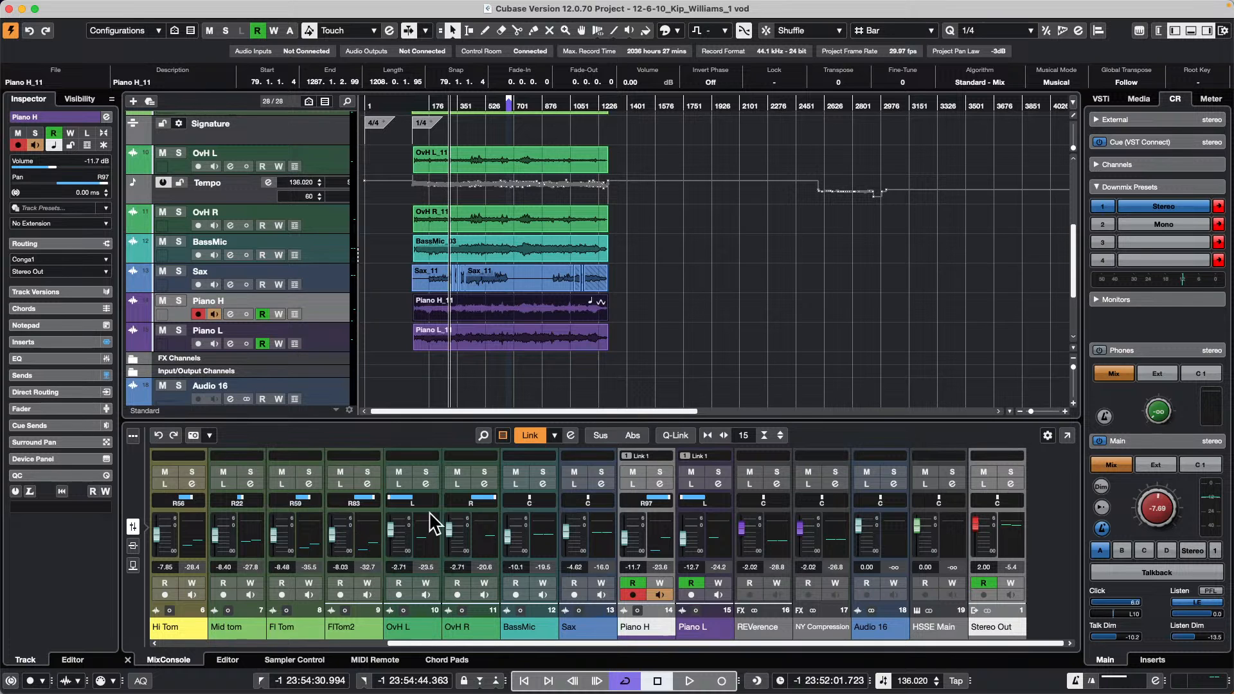
# - Try out adding an effect track by searching the effects for "reverb" and choosing RoomWorks, and dismiss the dialog
pyautogui.rightClick(323, 246)
pyautogui.moveTo(334, 253)
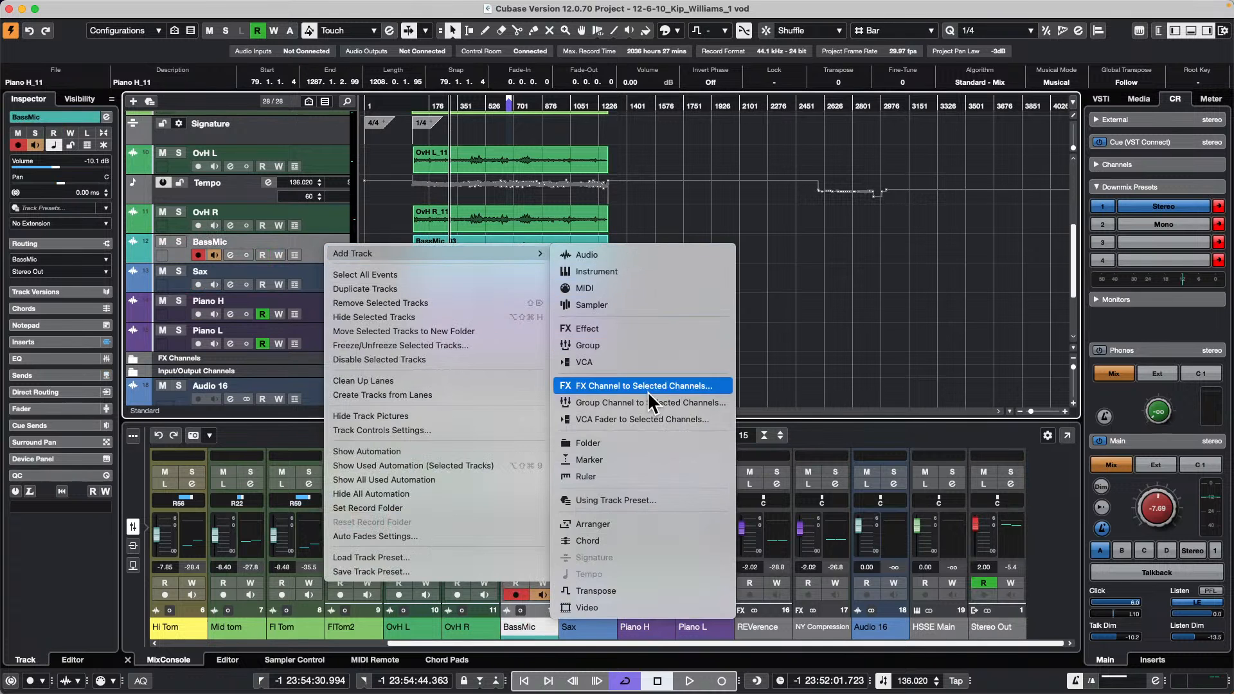
pyautogui.moveTo(469, 256)
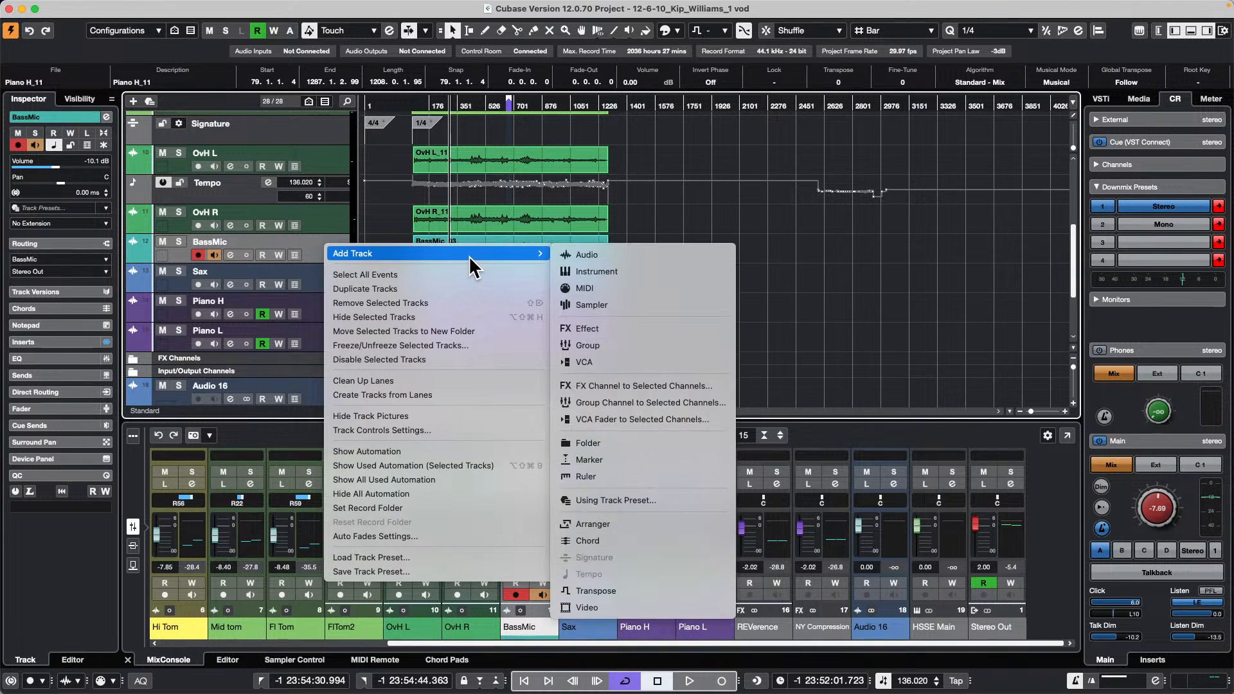
pyautogui.click(640, 331)
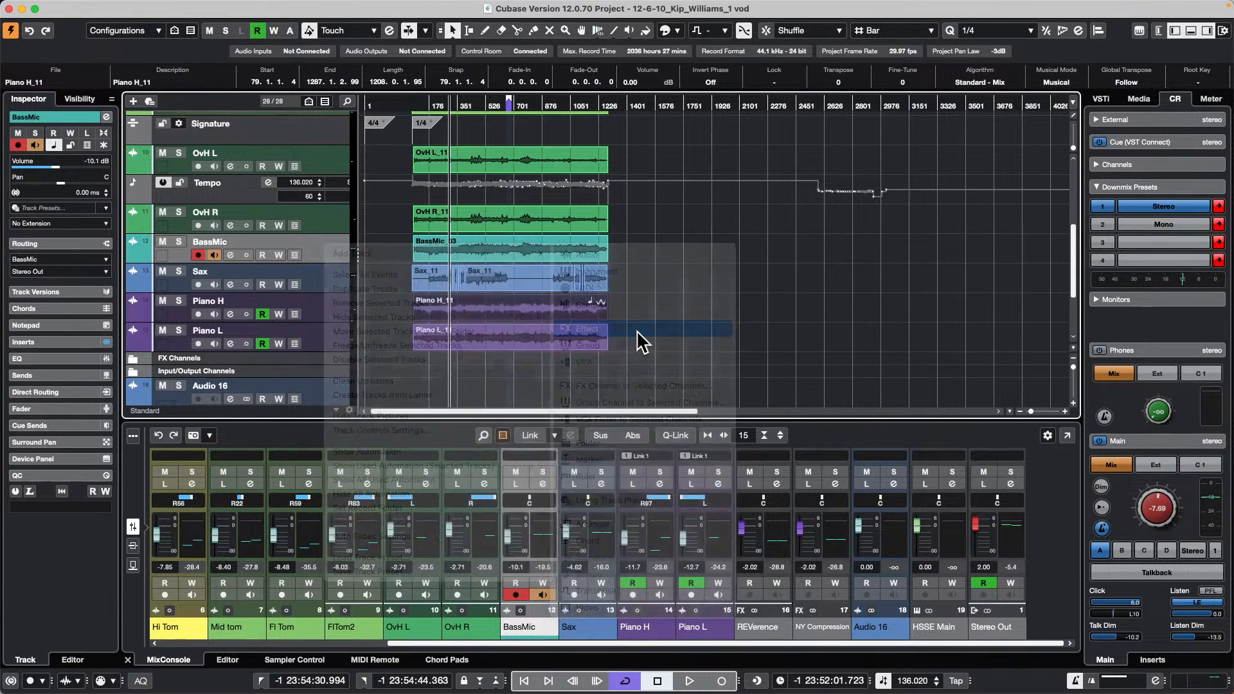
pyautogui.click(1026, 169)
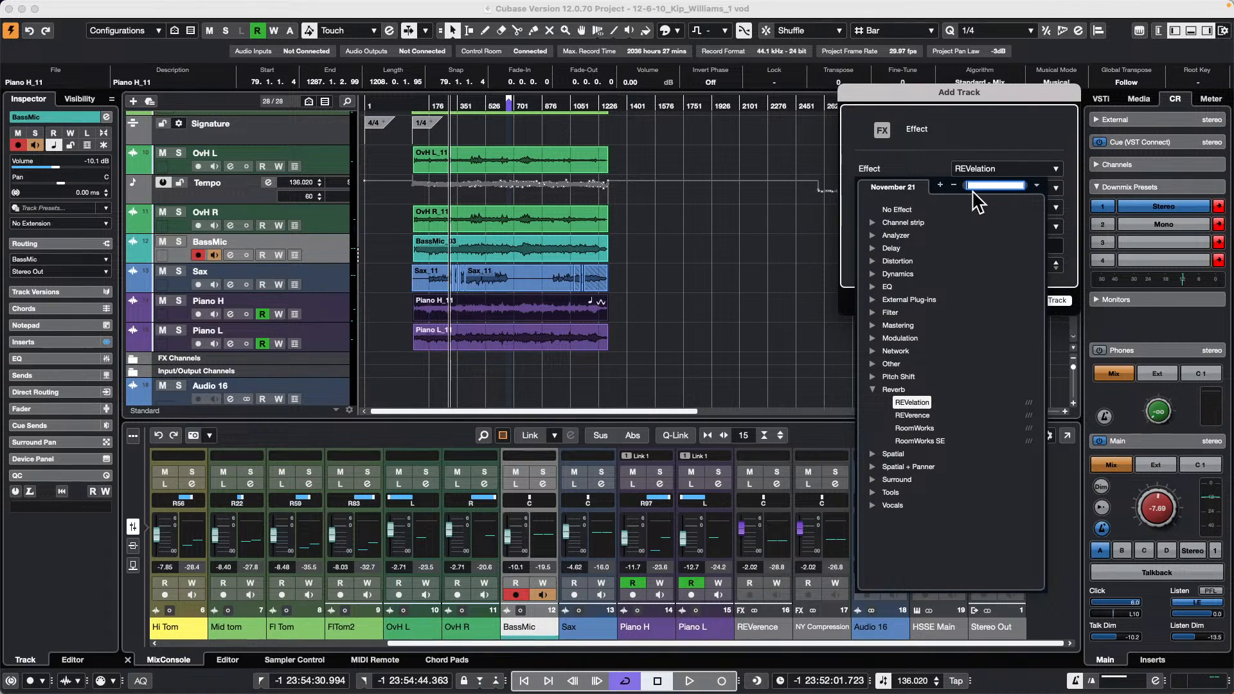
pyautogui.write('reverb')
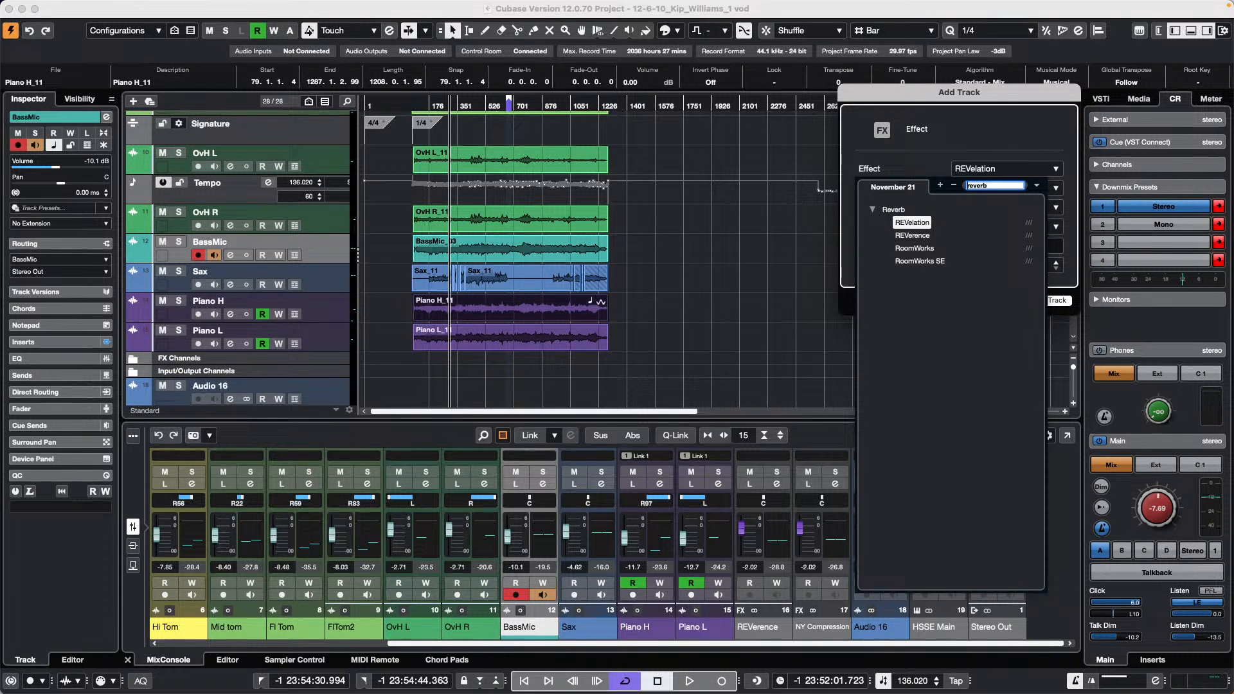
pyautogui.click(931, 248)
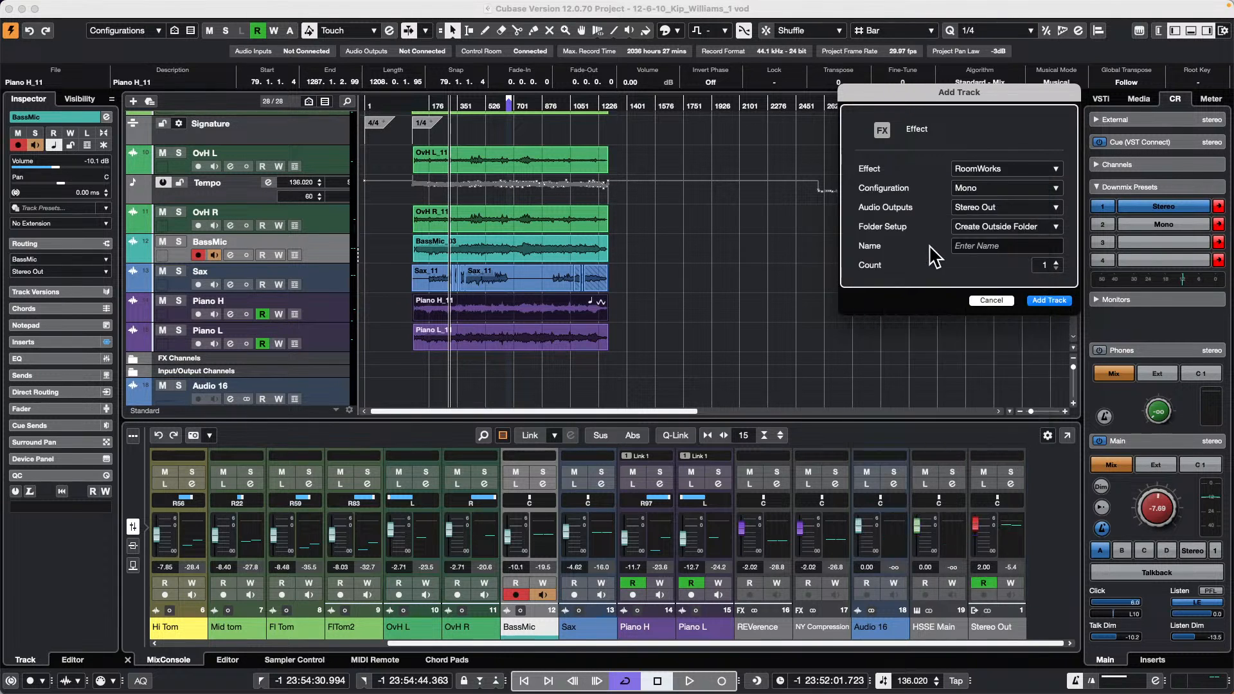
pyautogui.click(982, 170)
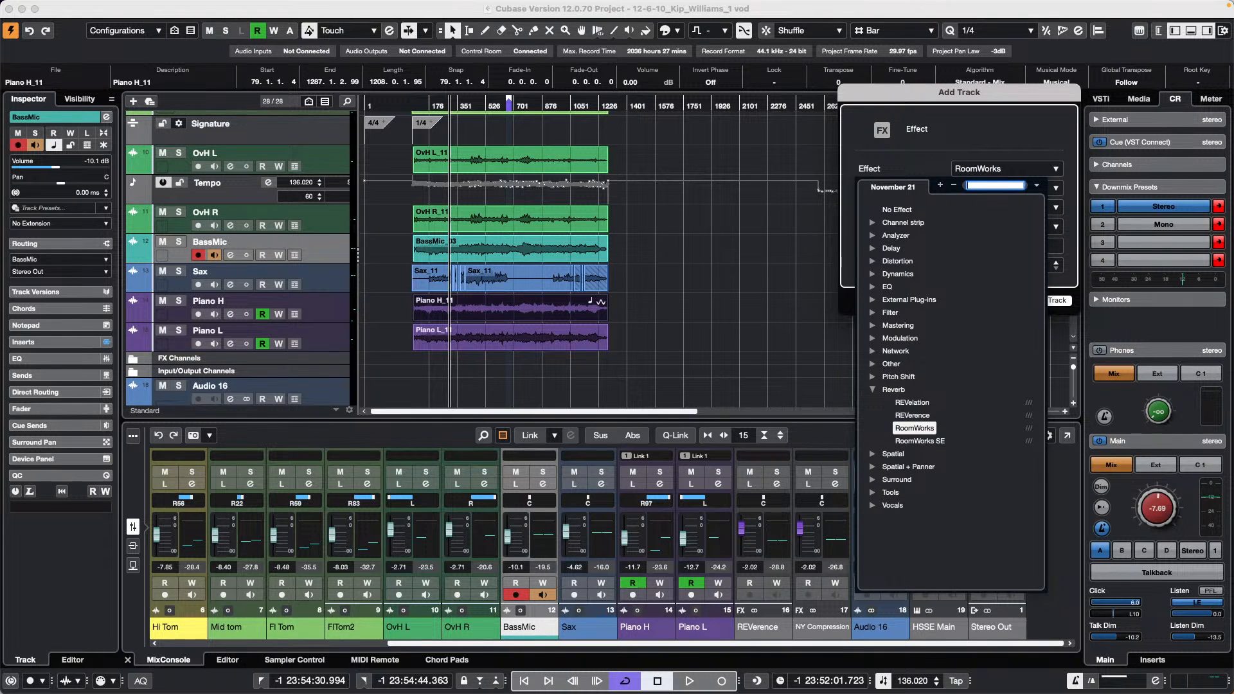
pyautogui.click(844, 90)
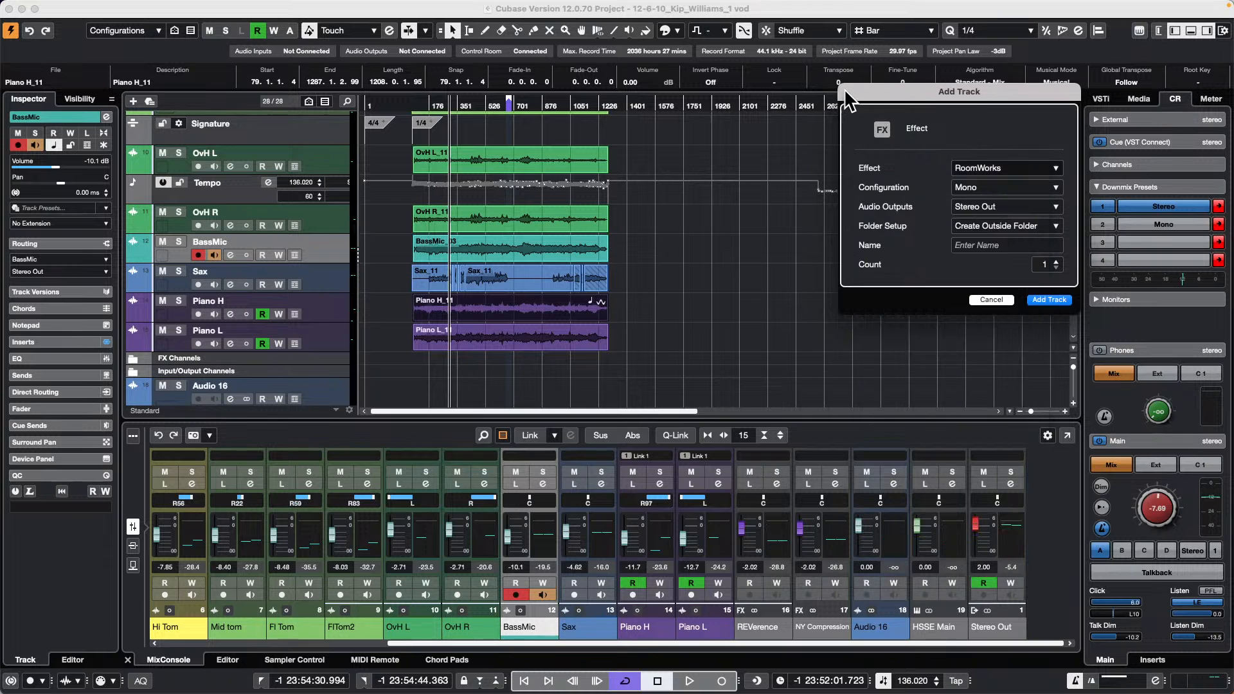
pyautogui.click(991, 300)
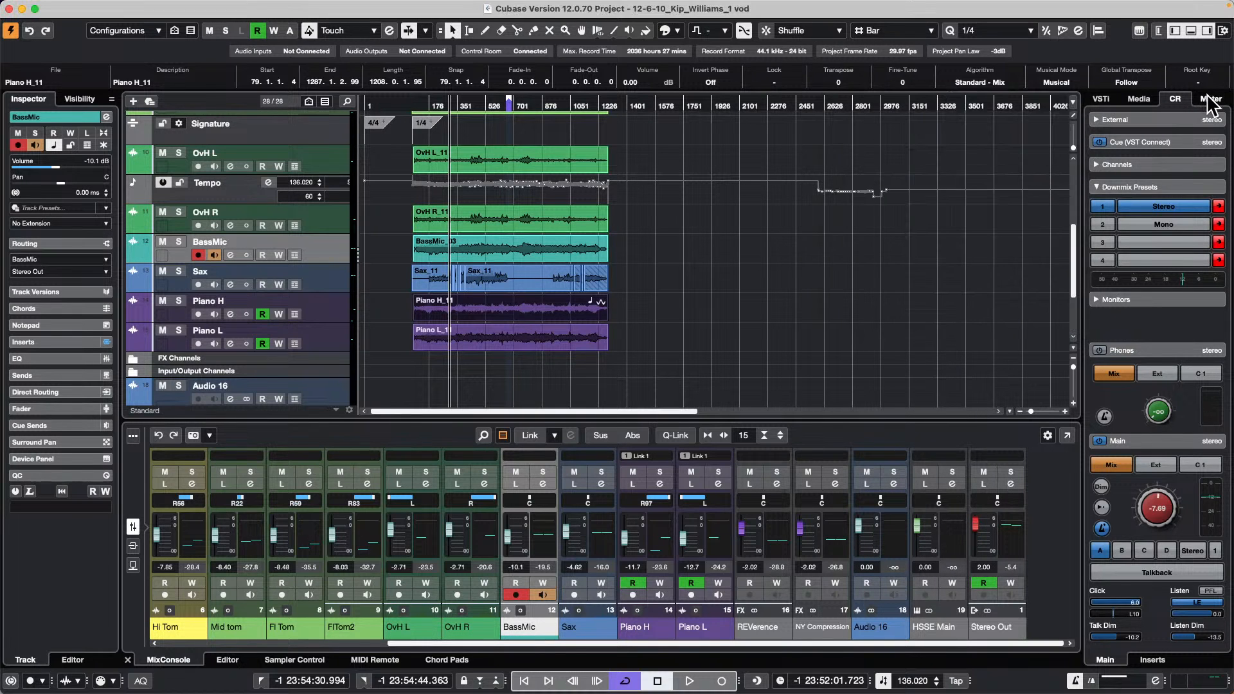
# - Browse the VST instruments in the media browser to Padshop's Apollo presets and select the Aleatoric Midsummer Night preset
pyautogui.click(1147, 97)
pyautogui.click(1134, 198)
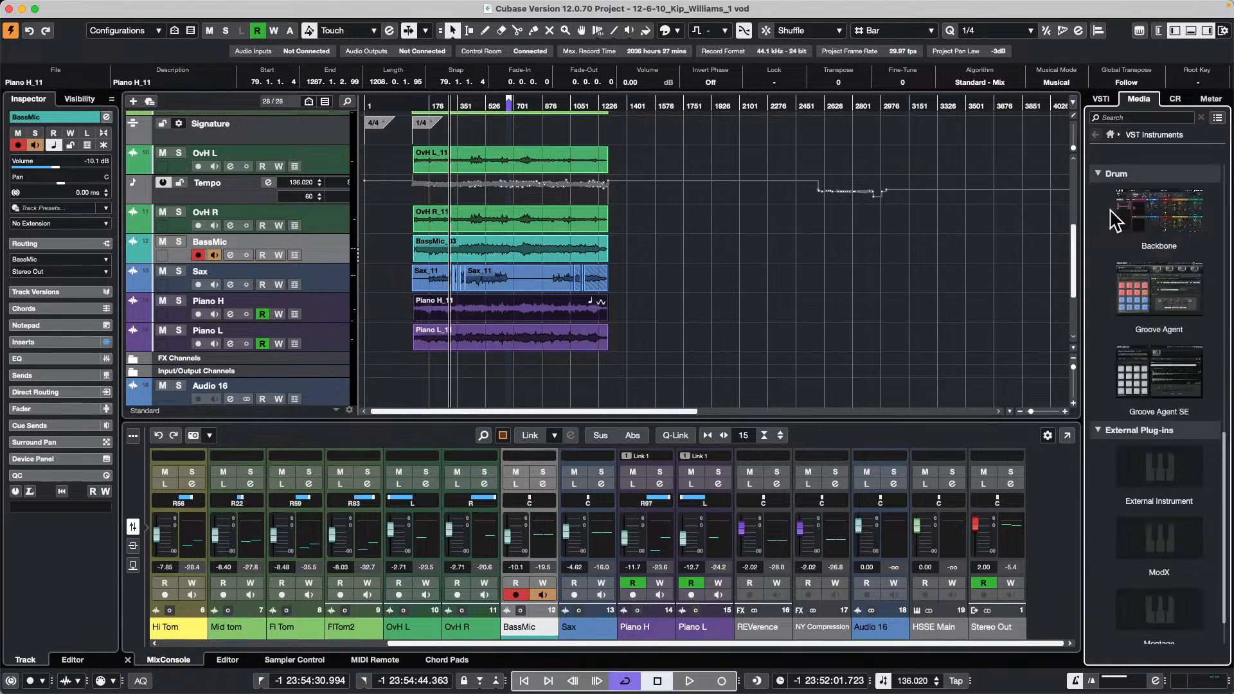
pyautogui.scroll(-5, 1167, 350)
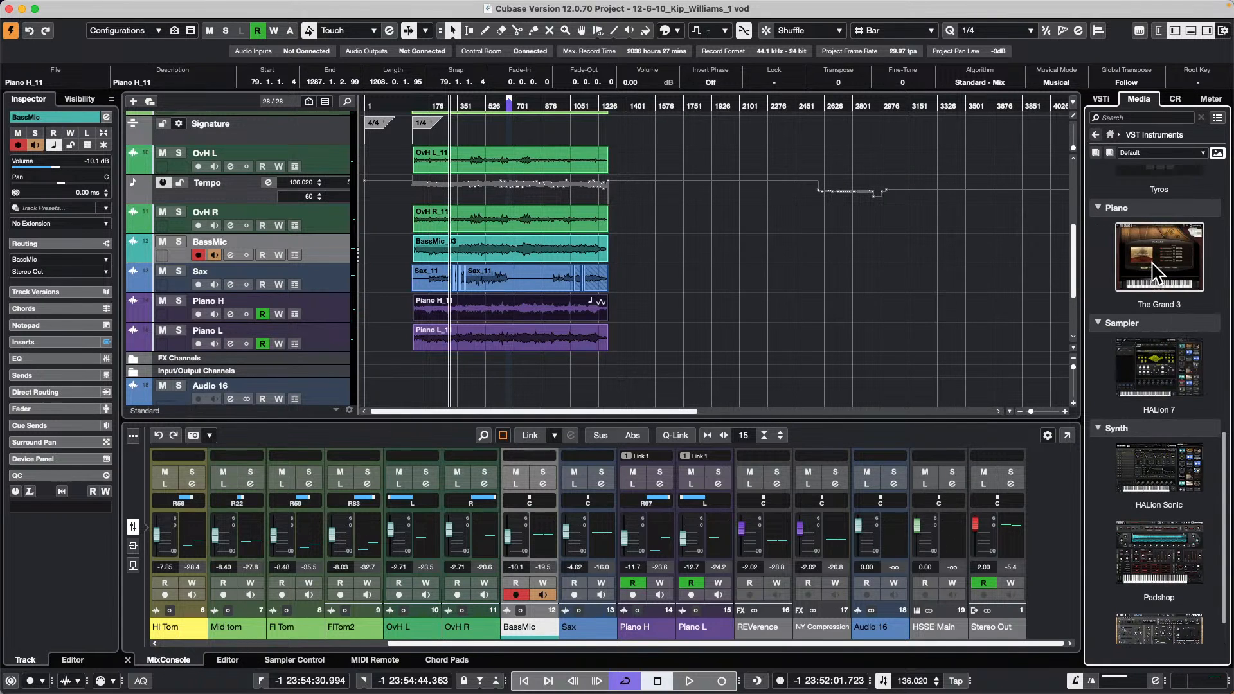
pyautogui.press('Down')
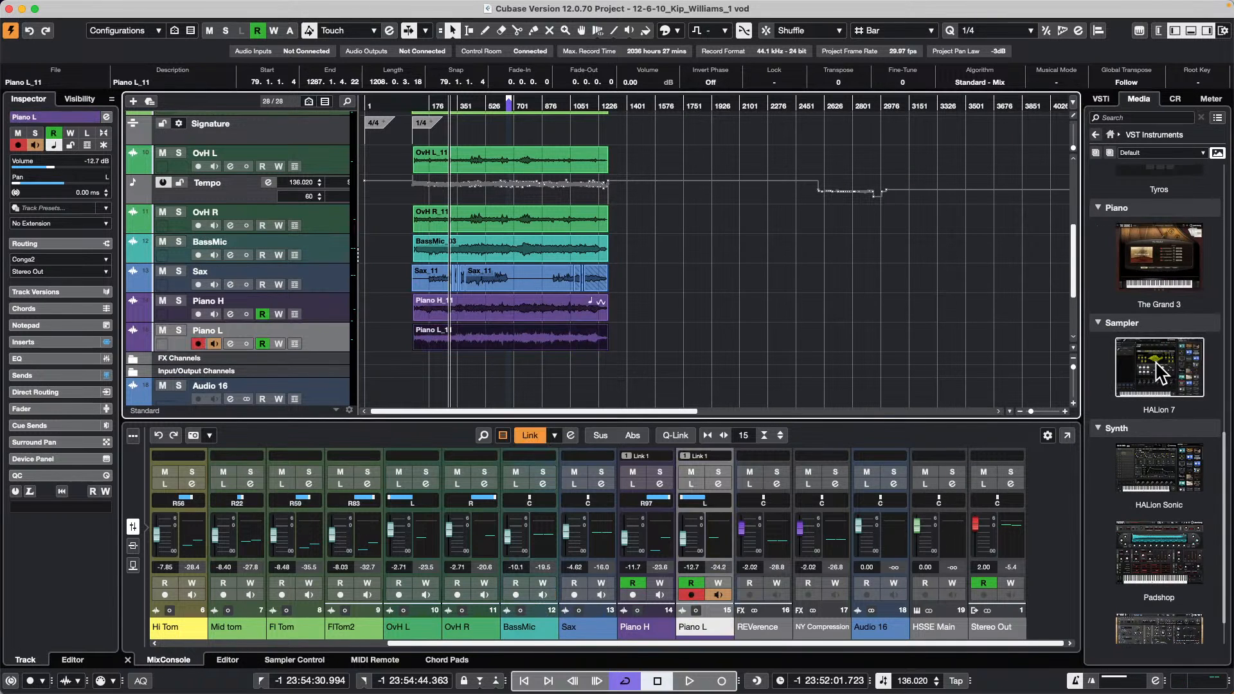
pyautogui.hotkey('alt', 'Down')
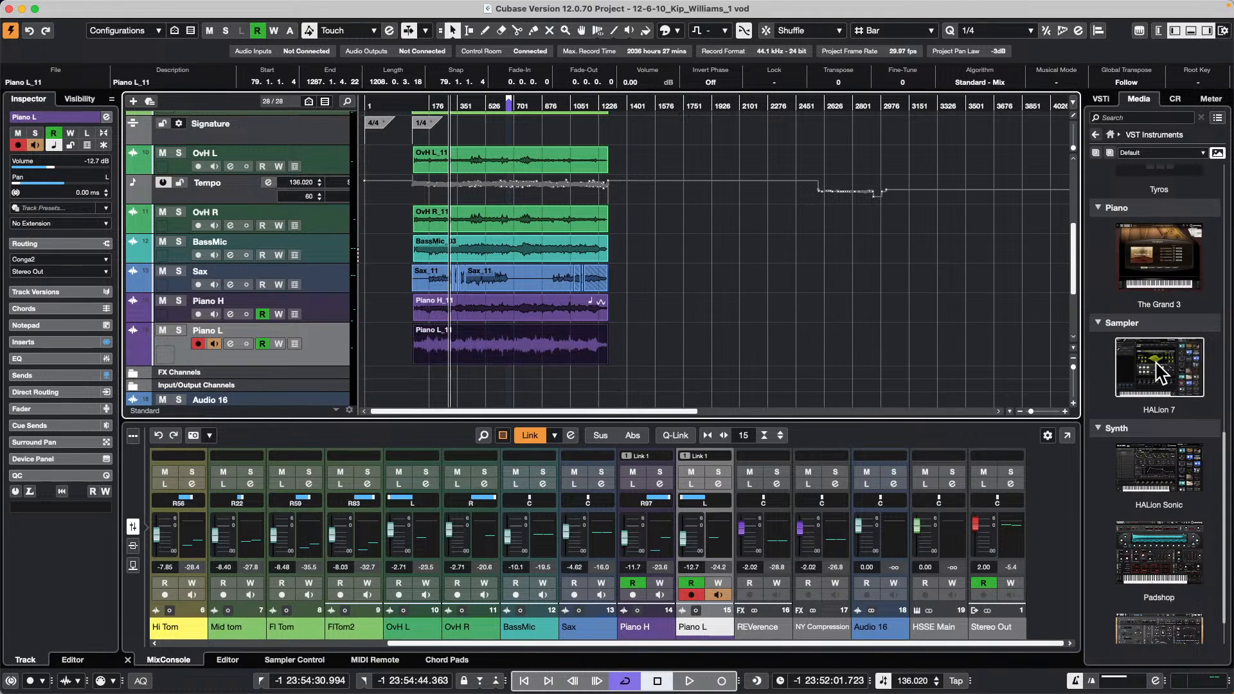
pyautogui.scroll(-2, 1157, 489)
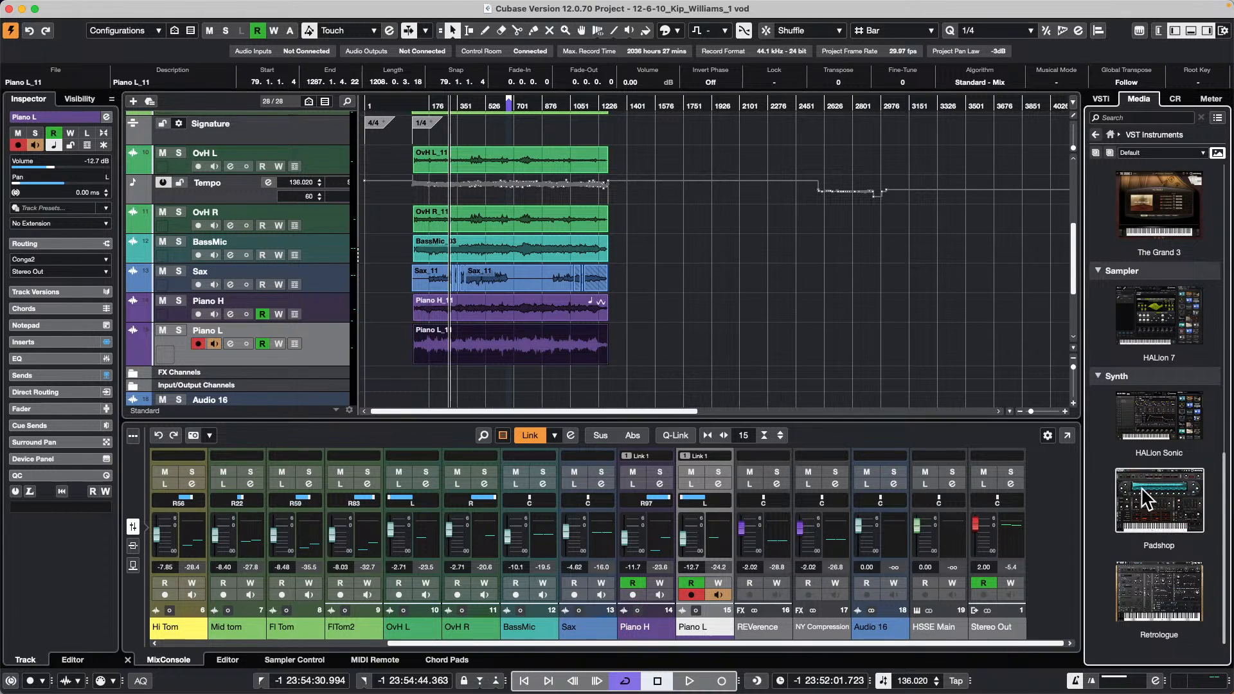
pyautogui.click(1167, 495)
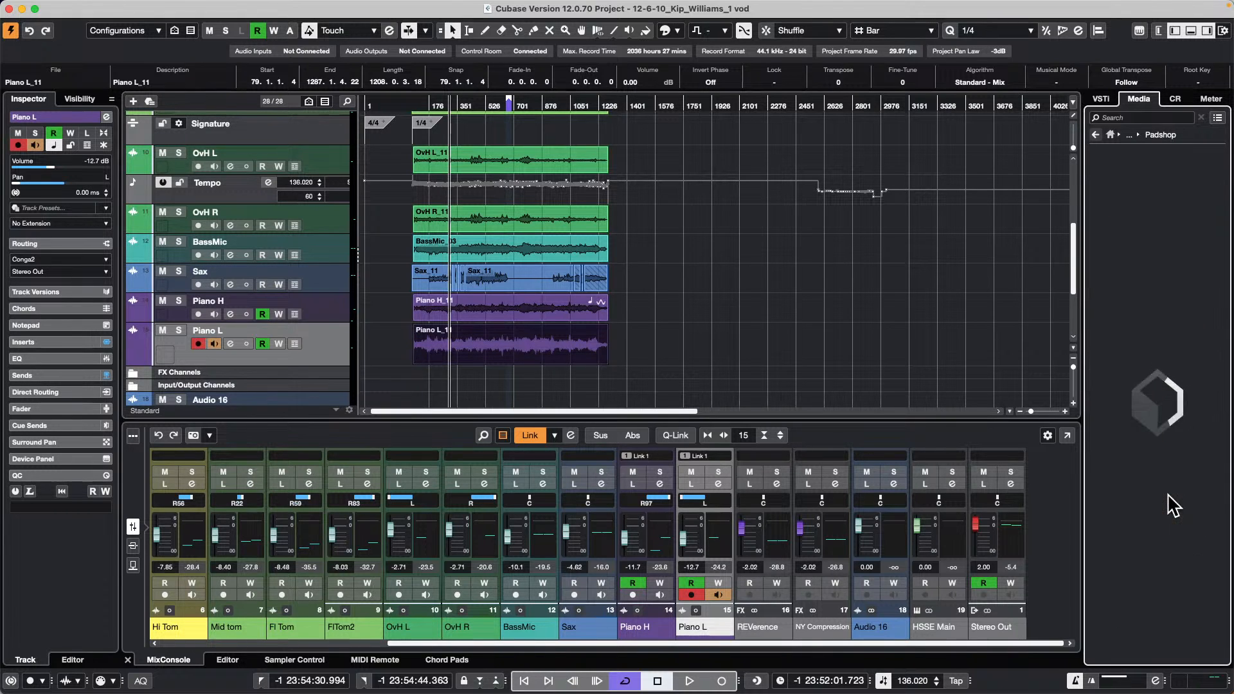
pyautogui.click(1131, 222)
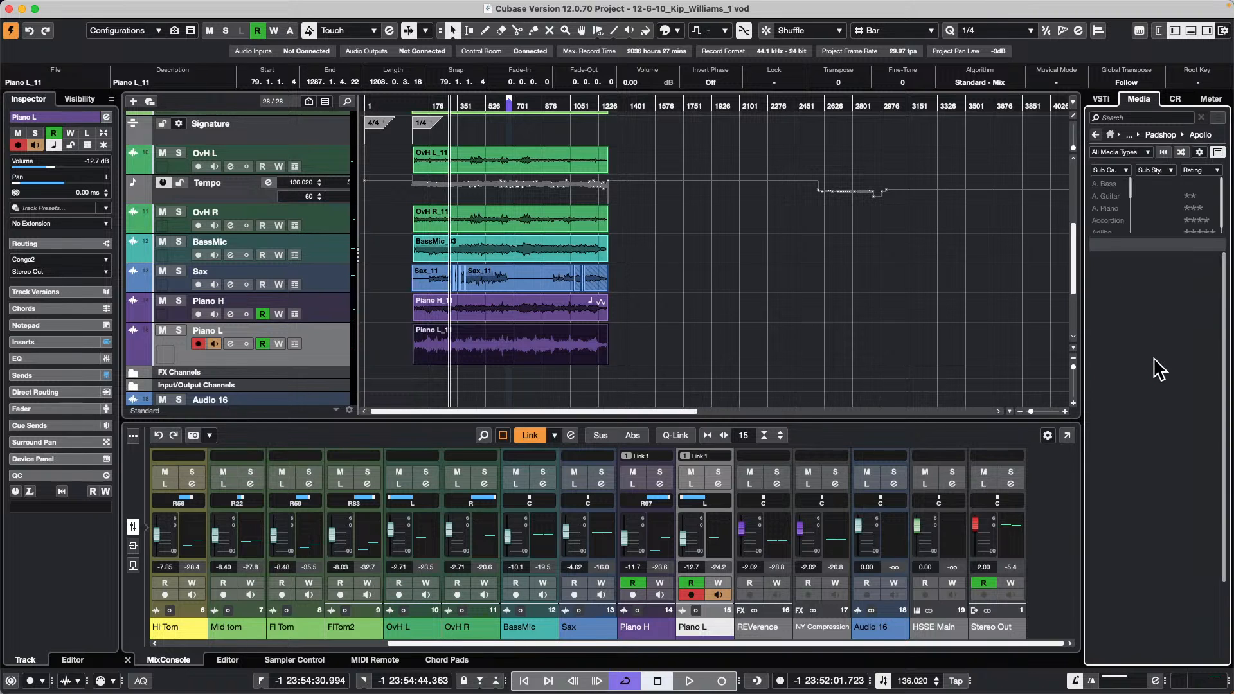
pyautogui.click(1122, 271)
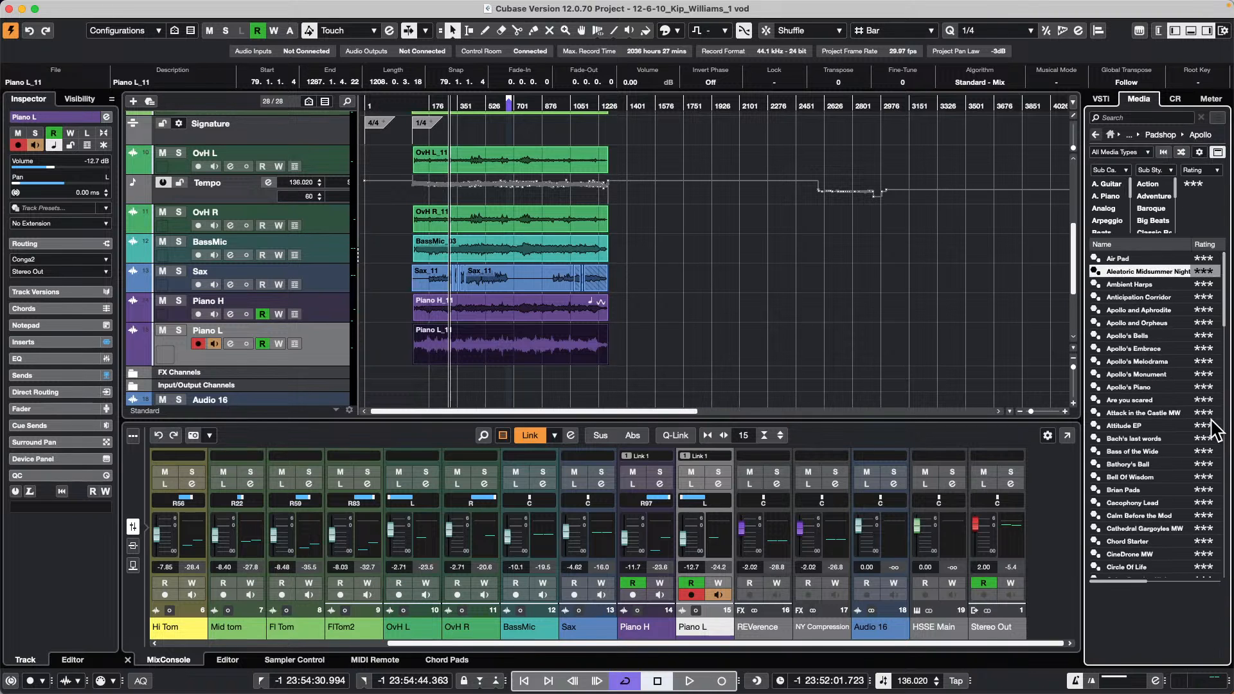
# - Step up and down through the Apollo presets from Attack in the Castle MW, ending on Apollo's Melodrama
pyautogui.click(1148, 414)
pyautogui.press('Up')
pyautogui.press('Up')
pyautogui.press('Up')
pyautogui.press('Up')
pyautogui.press('Up')
pyautogui.press('Up')
pyautogui.press('Up')
pyautogui.press('Up')
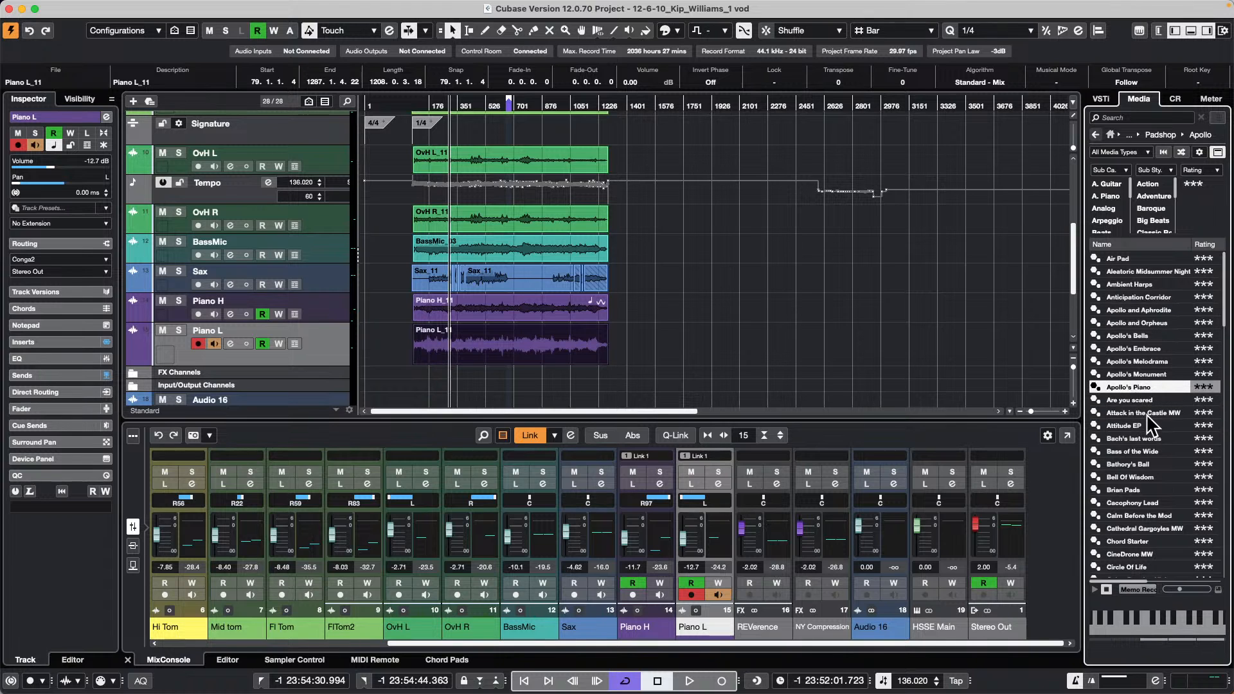
pyautogui.press('Down')
pyautogui.press('Down')
pyautogui.press('Down')
pyautogui.press('Down')
pyautogui.press('Down')
pyautogui.press('Down')
pyautogui.press('Down')
pyautogui.press('Down')
pyautogui.press('Down')
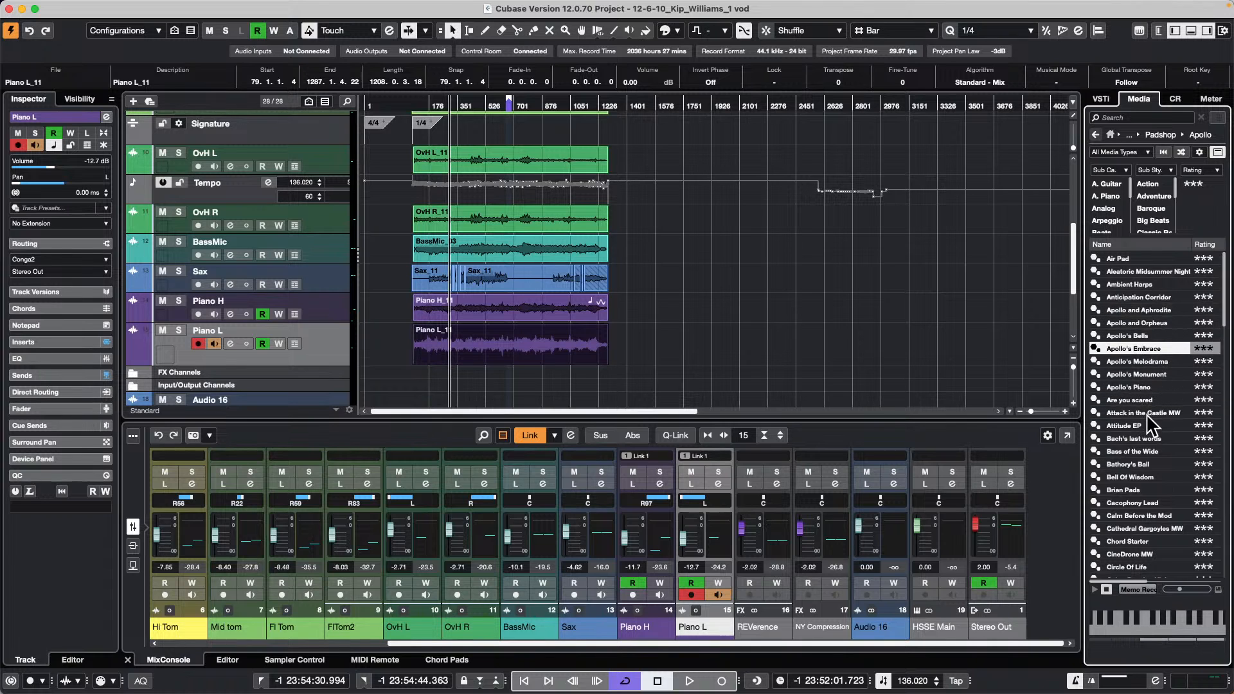
pyautogui.press('Up')
pyautogui.press('Up')
pyautogui.press('Up')
pyautogui.press('Up')
pyautogui.press('Up')
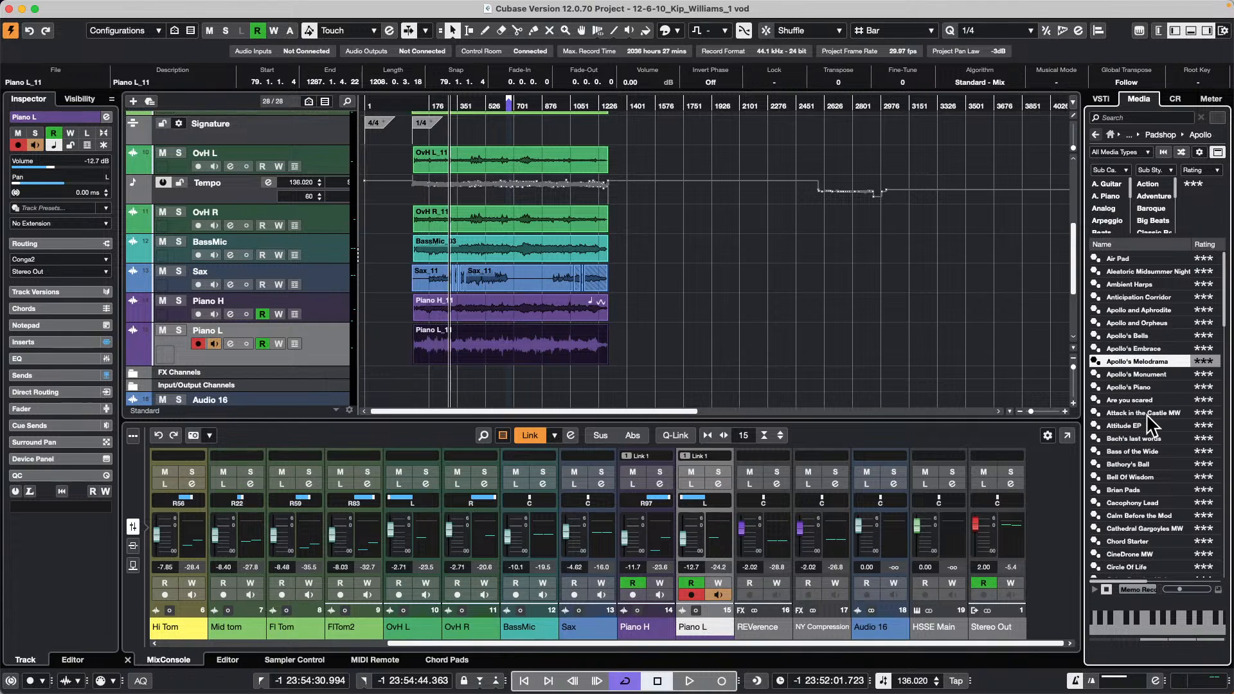
# - Open the MediaBay window and list the content folders under VST Sound
pyautogui.press('super+Left')
pyautogui.press('F4')
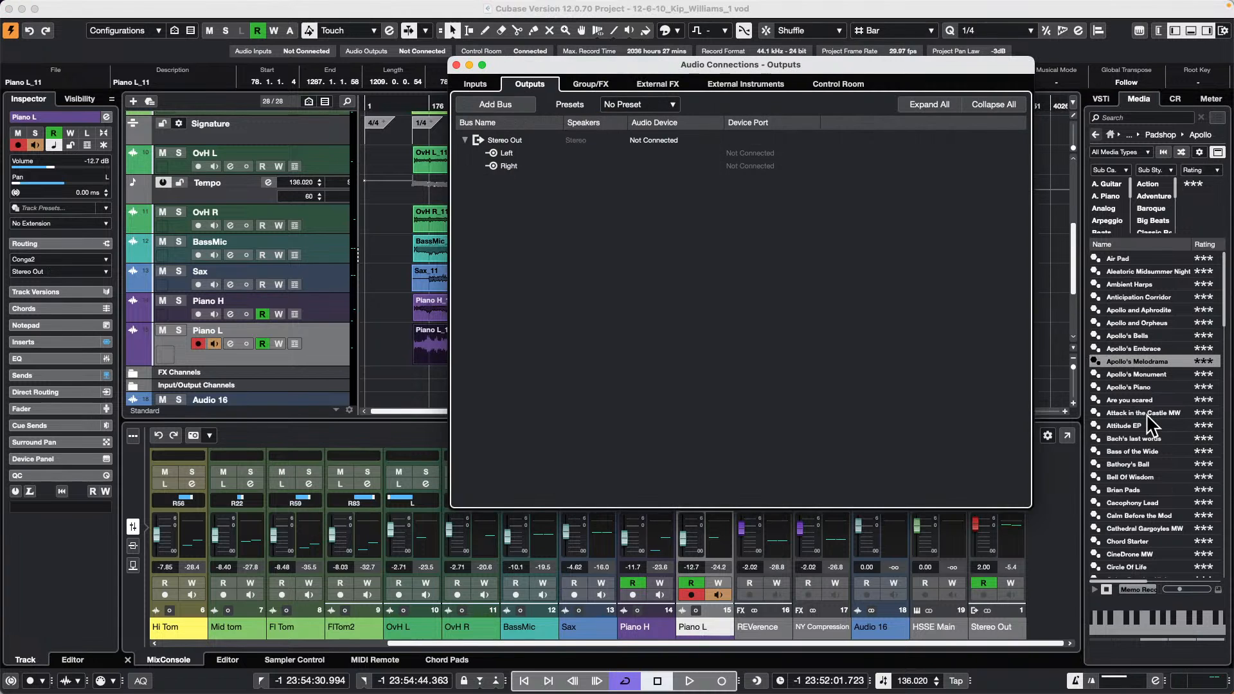
pyautogui.press('F5')
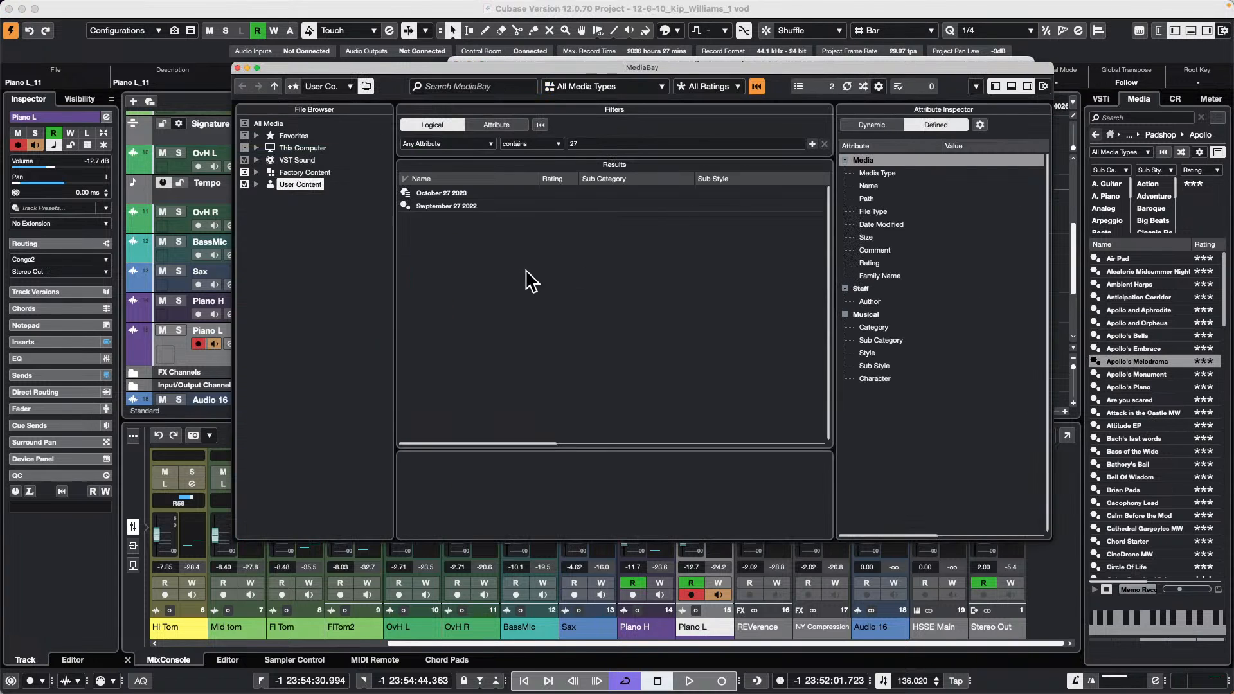
pyautogui.click(313, 159)
pyautogui.click(256, 160)
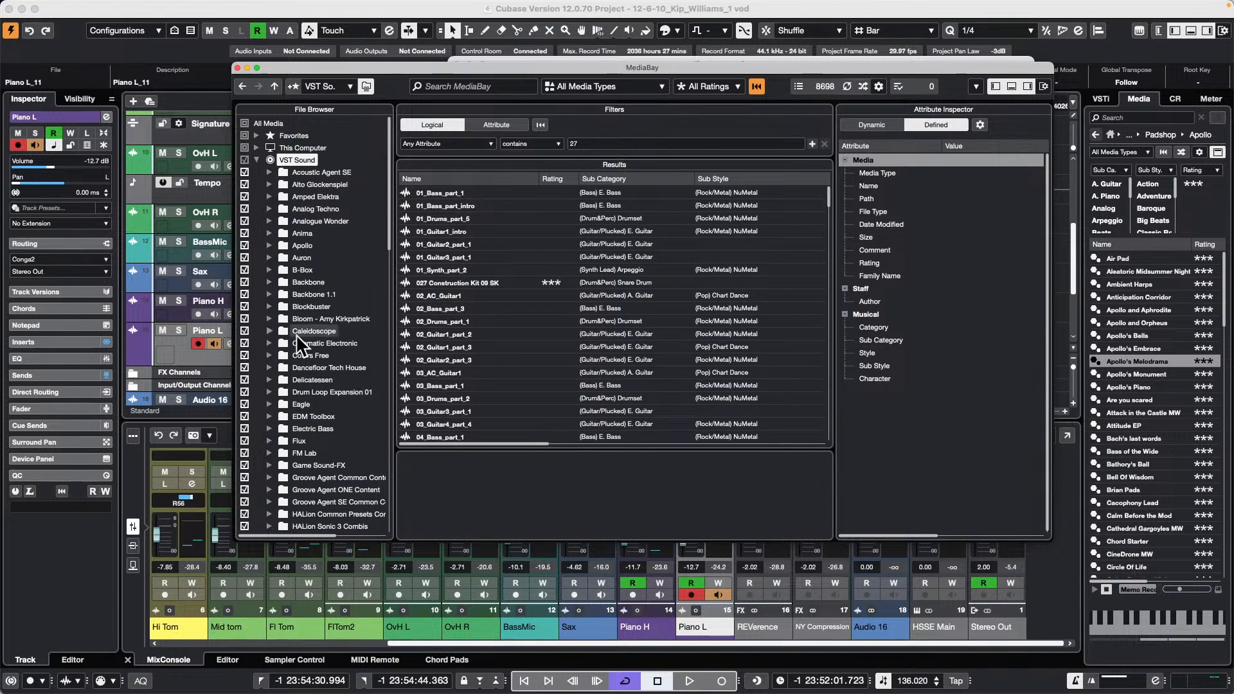
# - Open the Blockbuster content folder, preview Cinema - Drum Loop 04_100bpm, and step up through the results to Cinema - Ambient Guitar 27
pyautogui.click(312, 306)
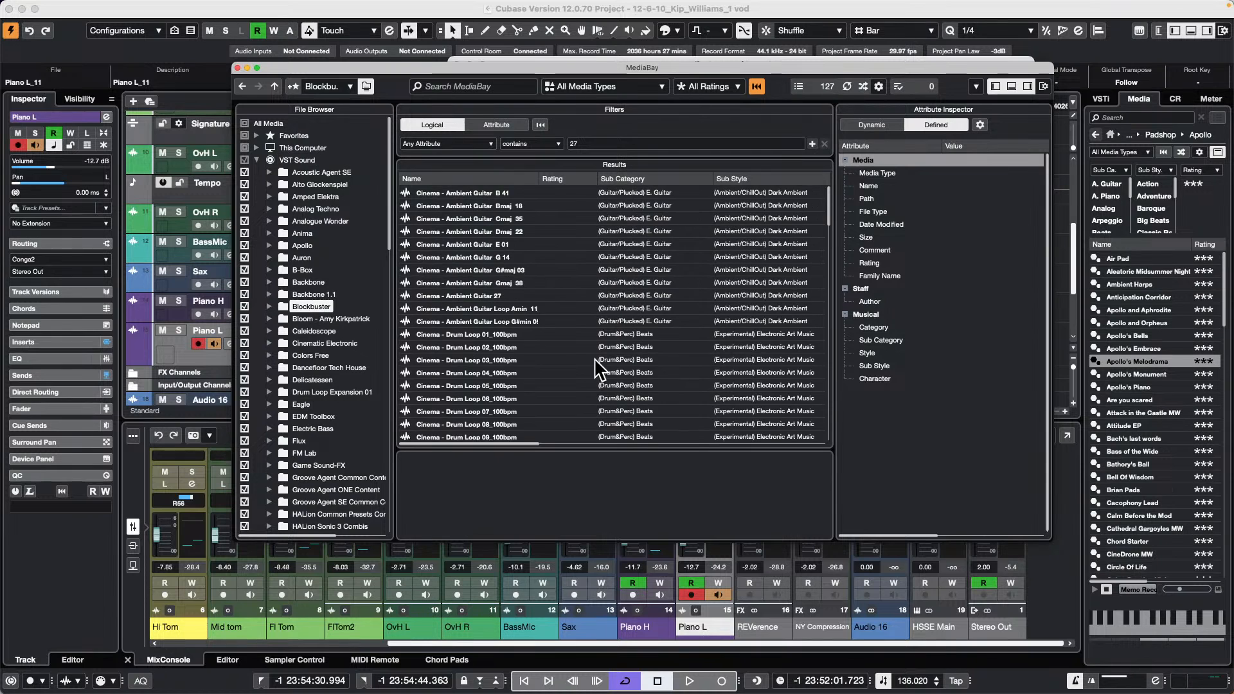
pyautogui.click(602, 368)
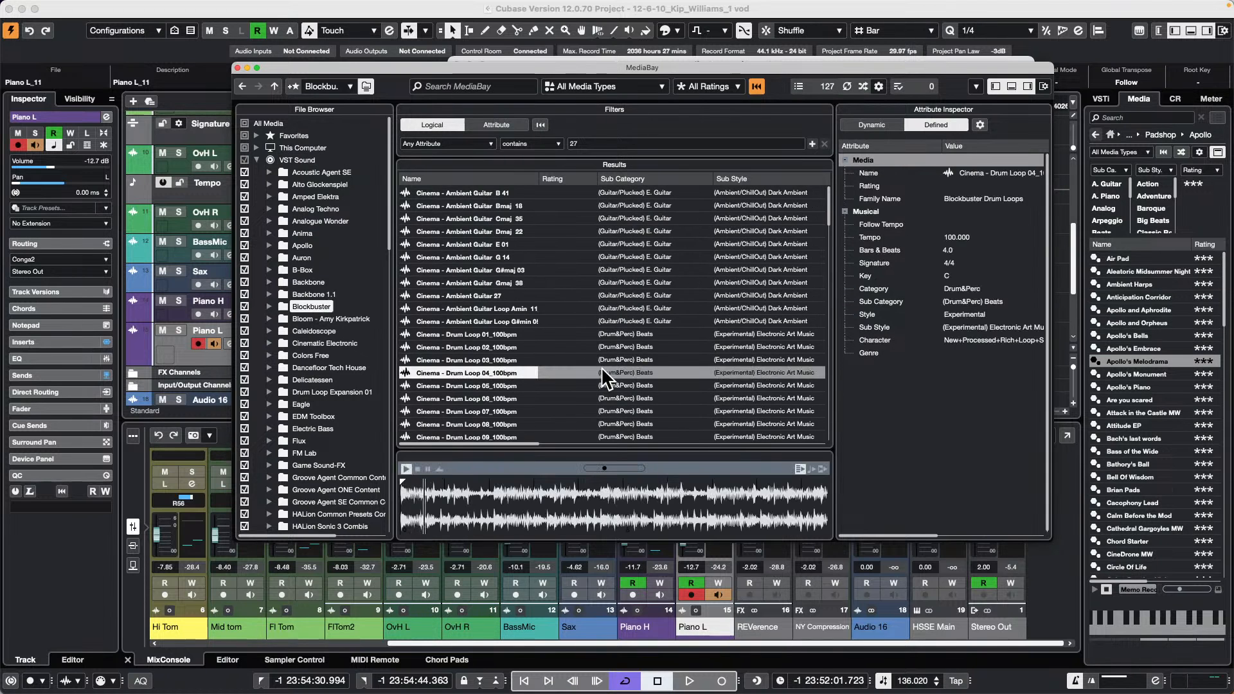
pyautogui.press('Up')
pyautogui.press('Up')
pyautogui.press('Up')
pyautogui.press('Up')
pyautogui.press('Up')
pyautogui.press('Up')
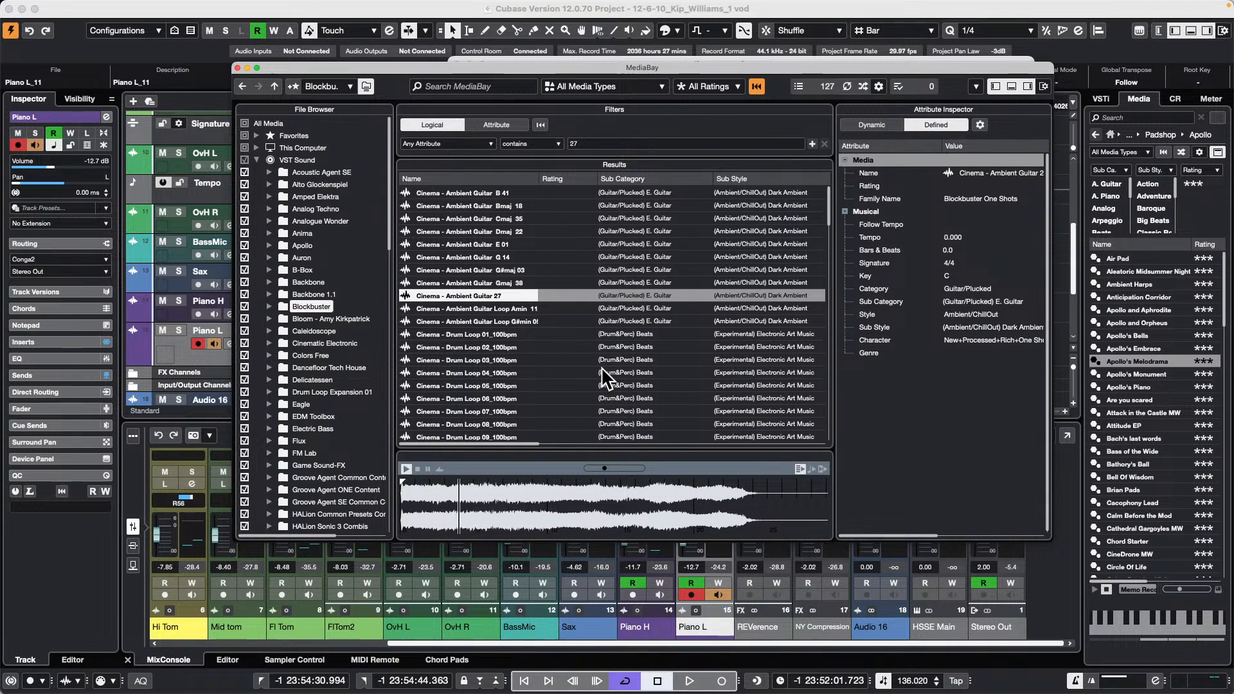
# - Check the output buses in the Audio Connections window and return to the MediaBay
pyautogui.press('F5')
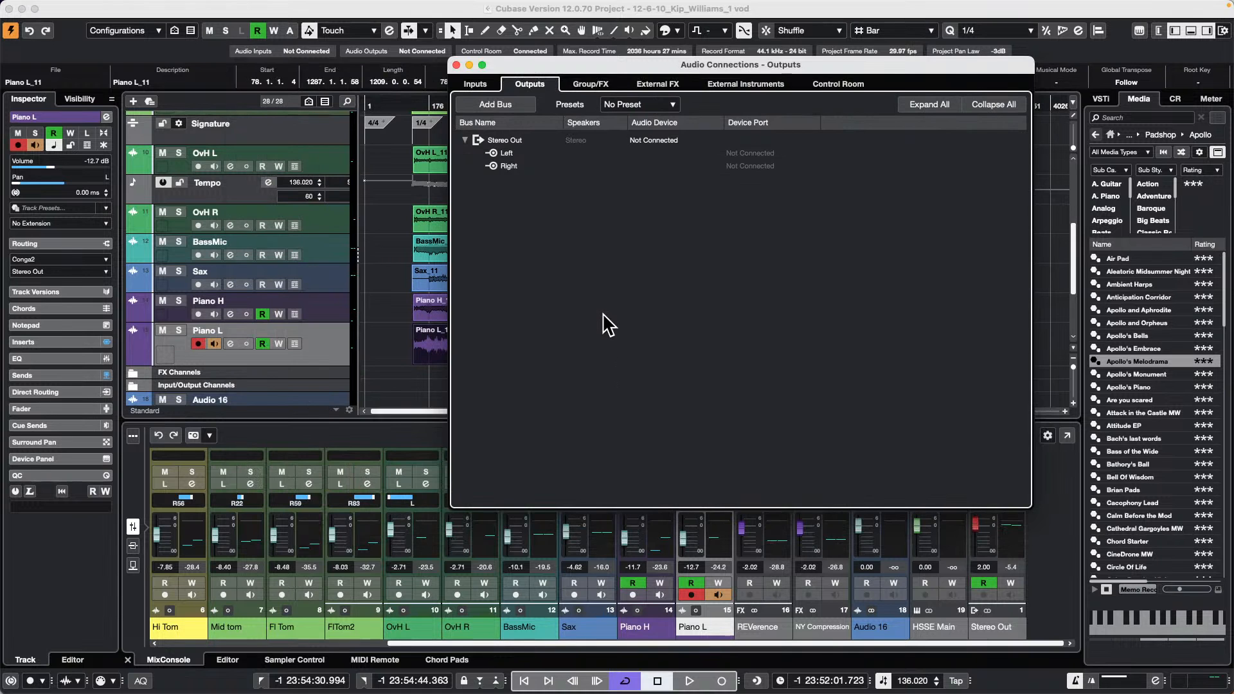
pyautogui.press('F4')
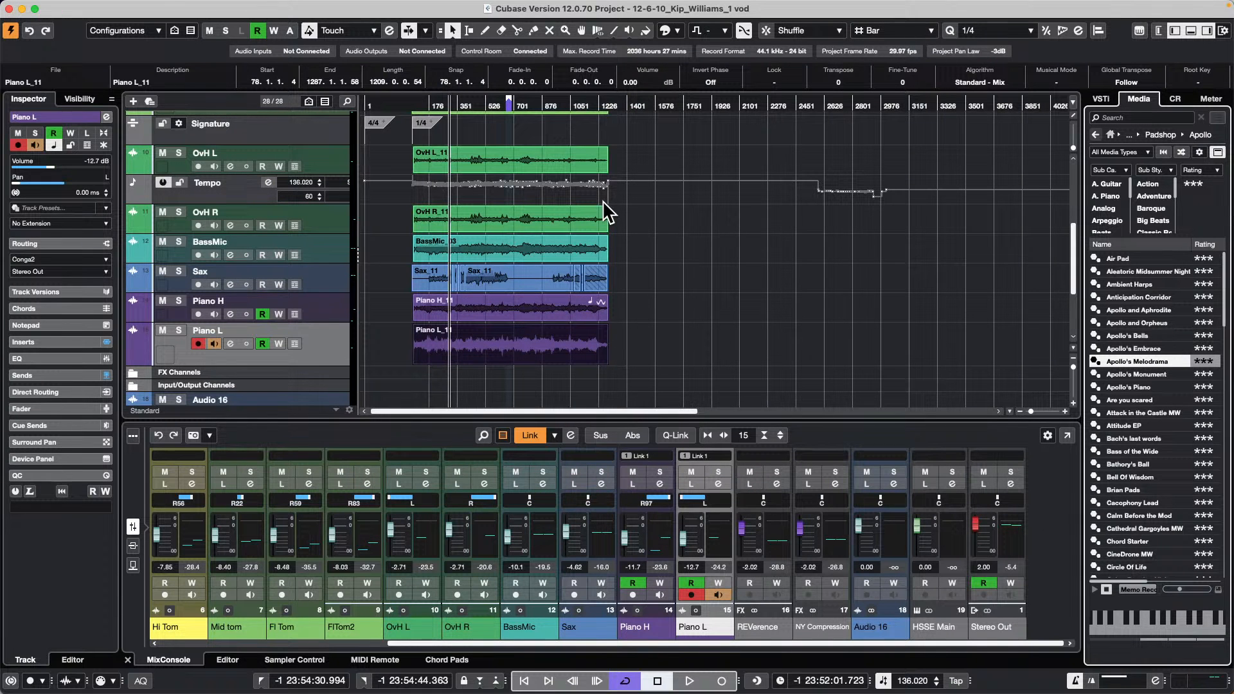
pyautogui.press('F5')
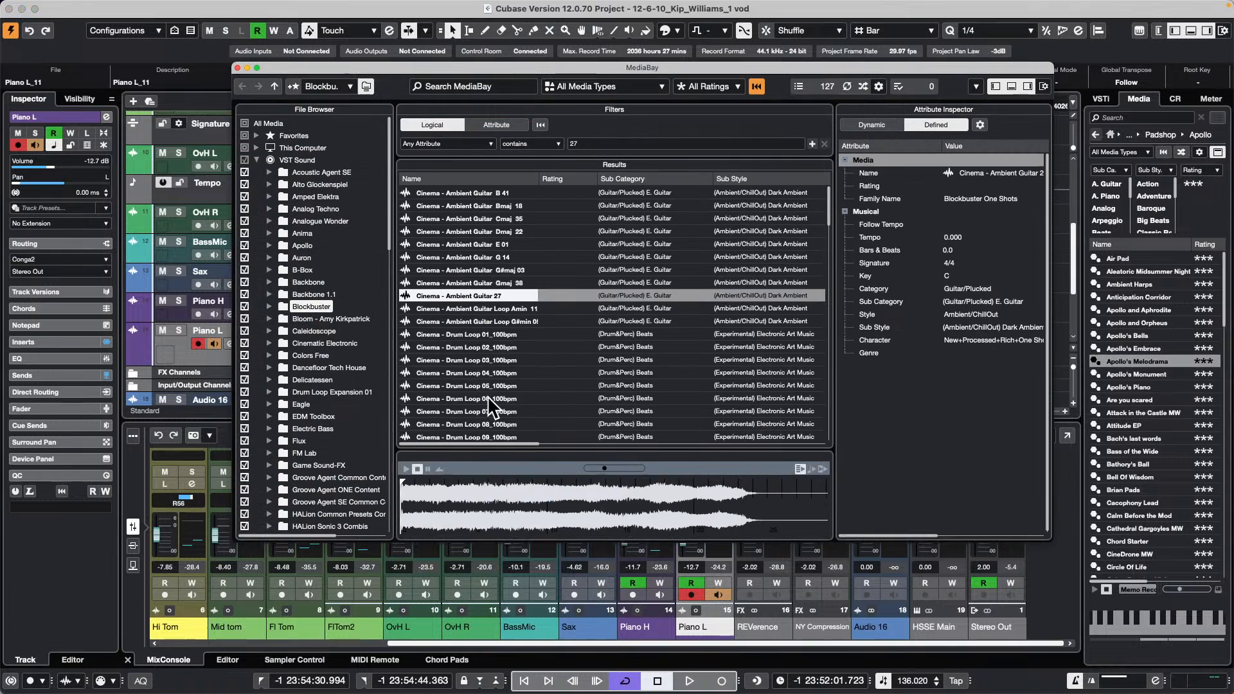
# - Page through the Blockbuster results from Cinema - Drum Loop 06_100bpm to Cinema - Drum Loop 89_120bpm, and close the MediaBay
pyautogui.click(487, 396)
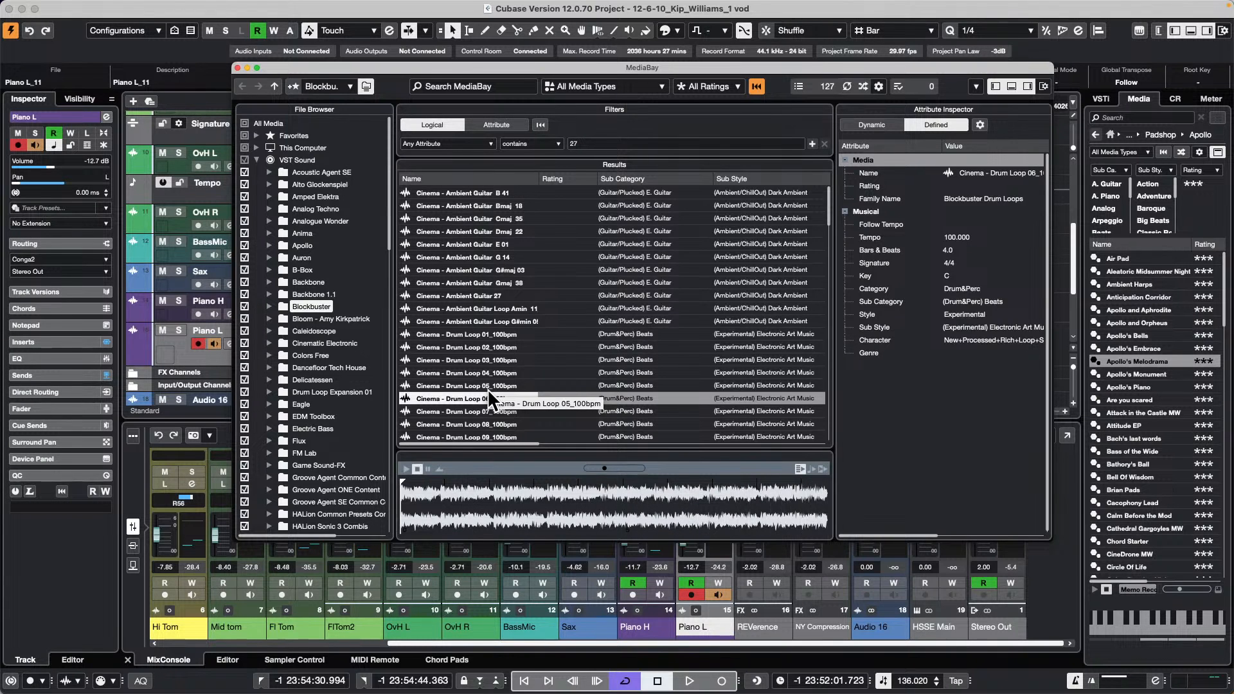
pyautogui.press('pageup')
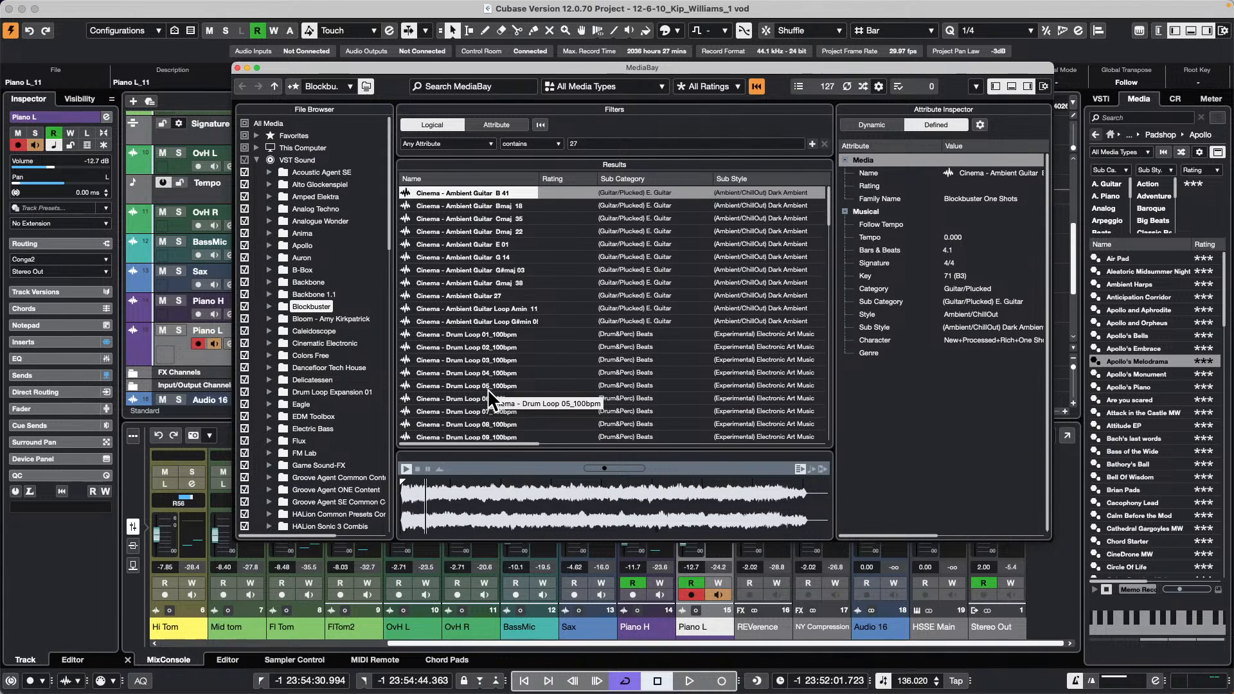
pyautogui.press('pagedown')
pyautogui.press('pageup')
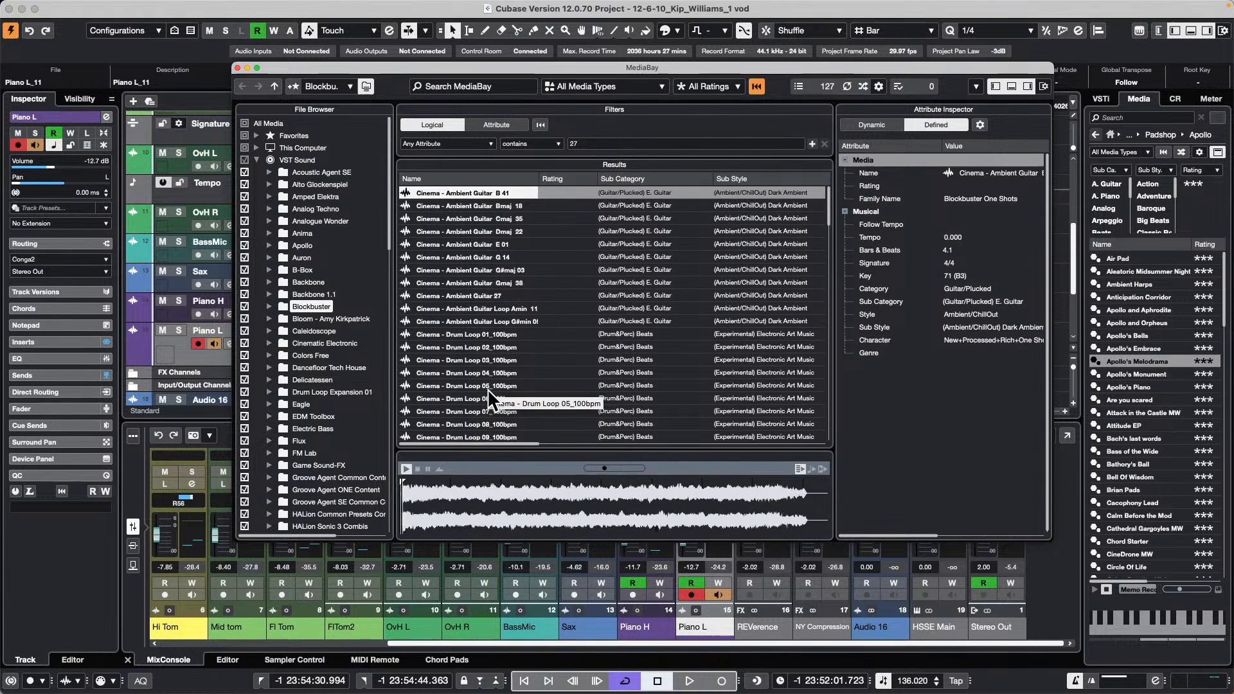
pyautogui.press('pagedown')
pyautogui.press('pagedown')
pyautogui.press('pagedown')
pyautogui.press('pagedown')
pyautogui.press('pagedown')
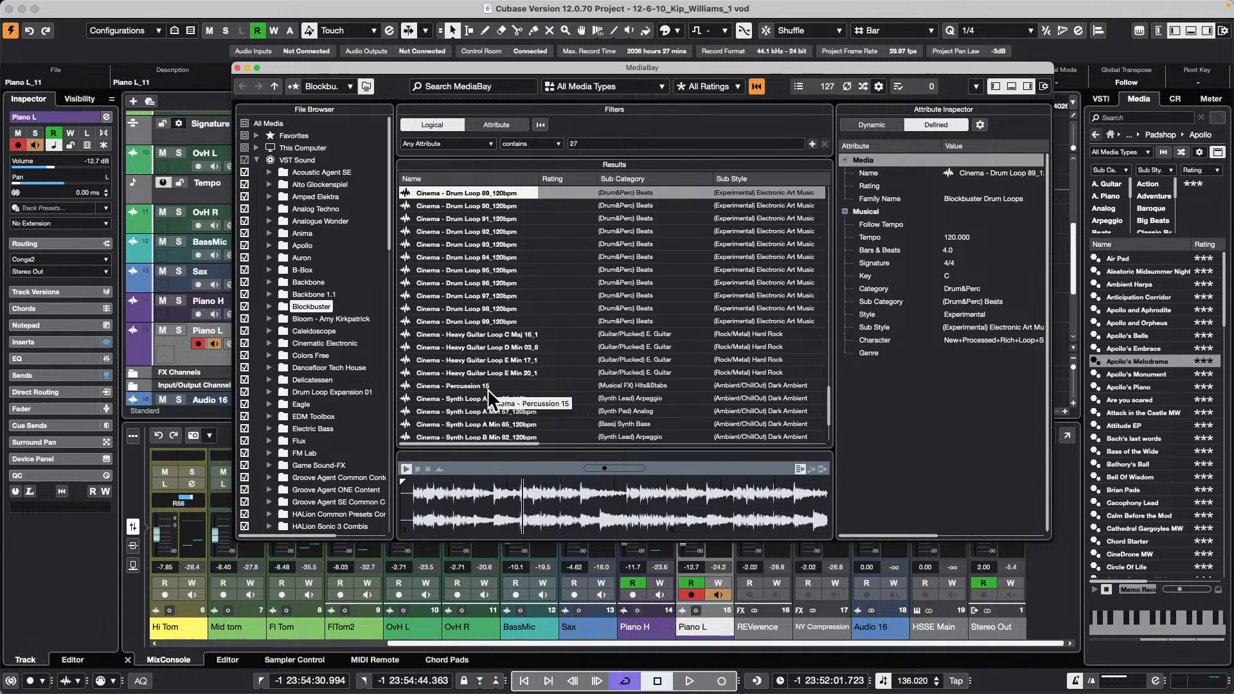
pyautogui.press('F5')
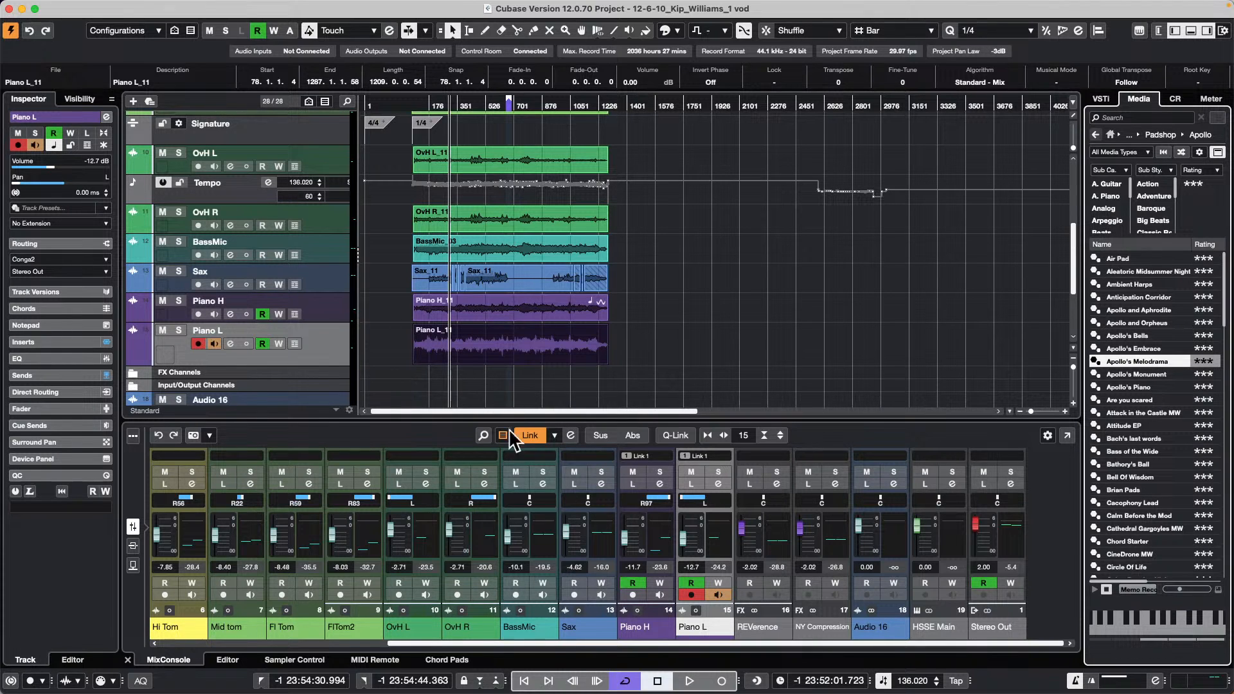
# - Select the Piano H audio event and cycle the lower-zone MixConsole from the faders through the inserts to the sends
pyautogui.click(725, 292)
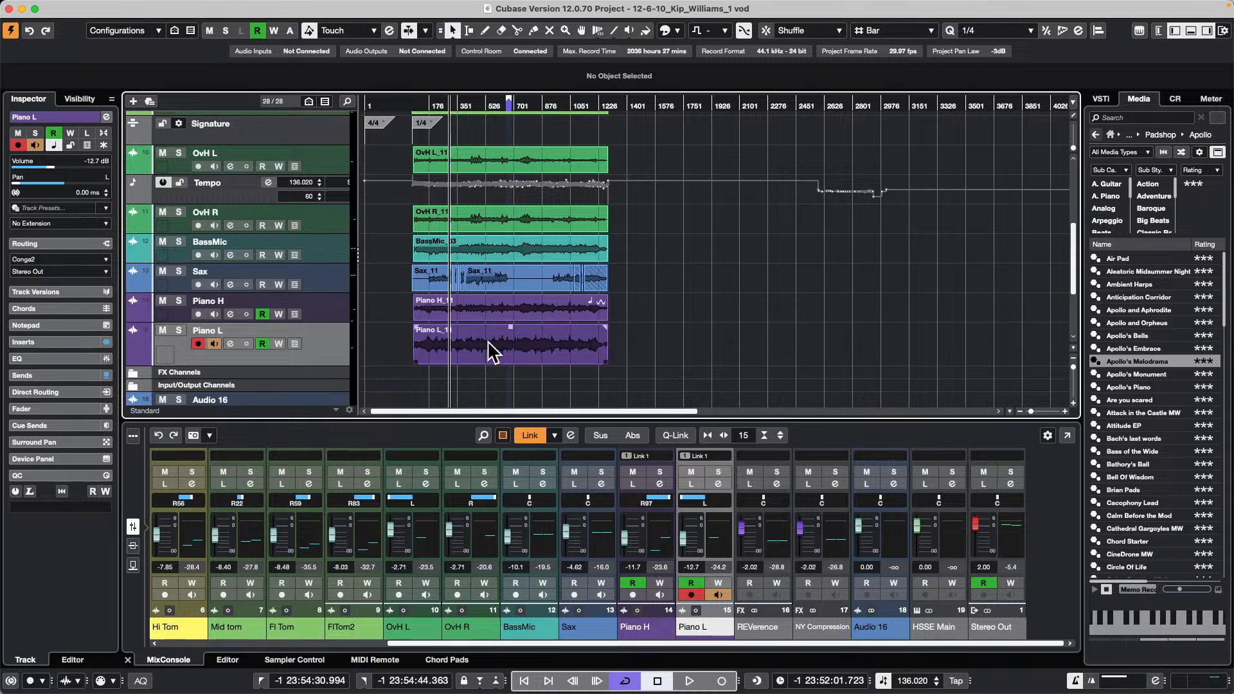
pyautogui.click(527, 307)
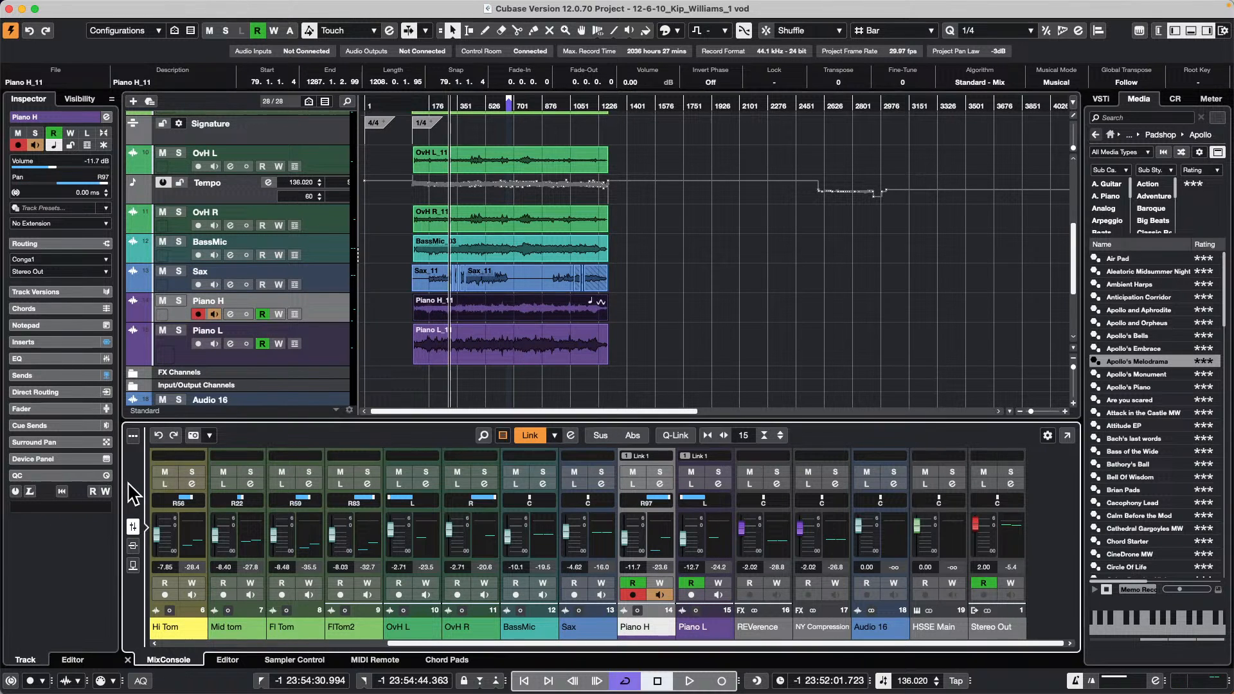
pyautogui.hscroll(-1, 153, 482)
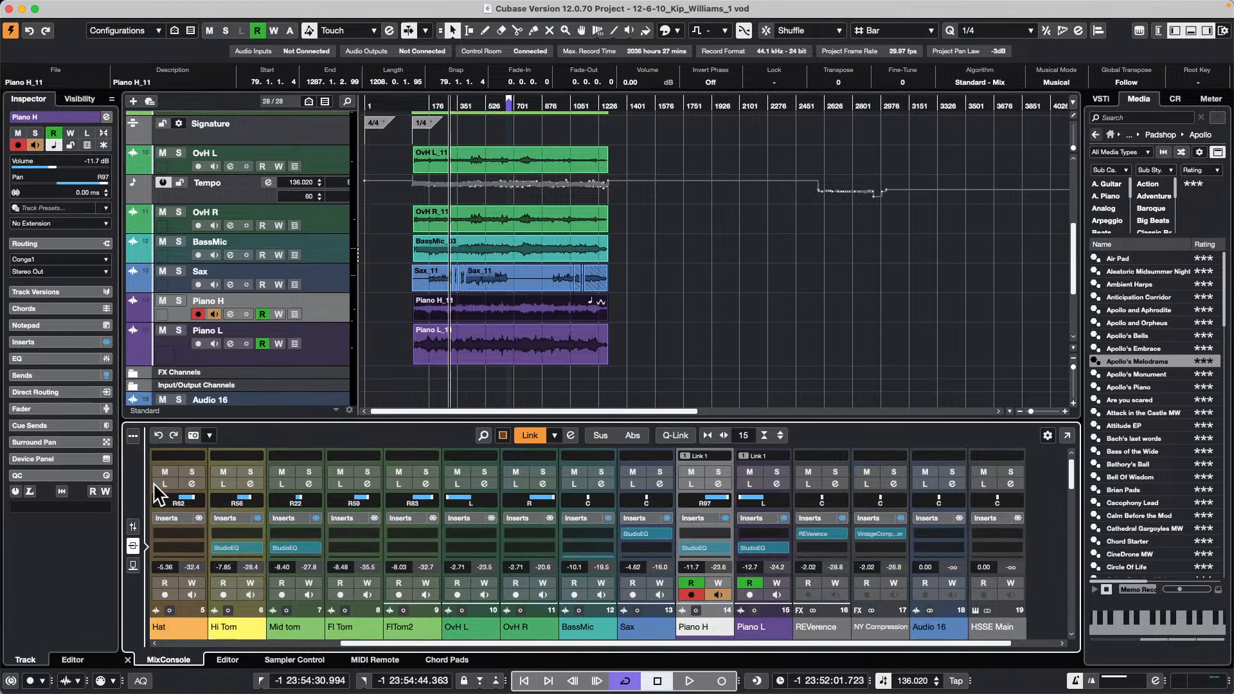
pyautogui.hotkey('shift', 'pagedown')
pyautogui.hotkey('shift', 'pagedown')
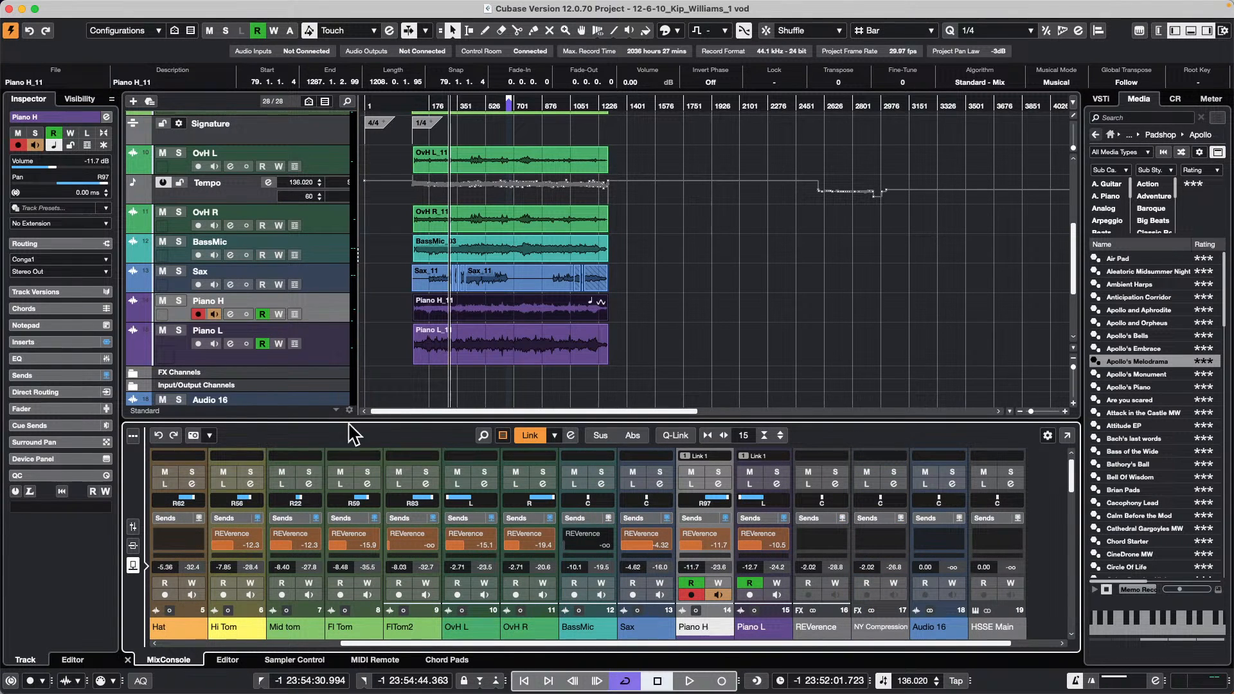
# - Enlarge the lower-zone MixConsole vertically and switch it from the sends back to the faders
pyautogui.moveTo(413, 421); pyautogui.dragTo(440, 354)
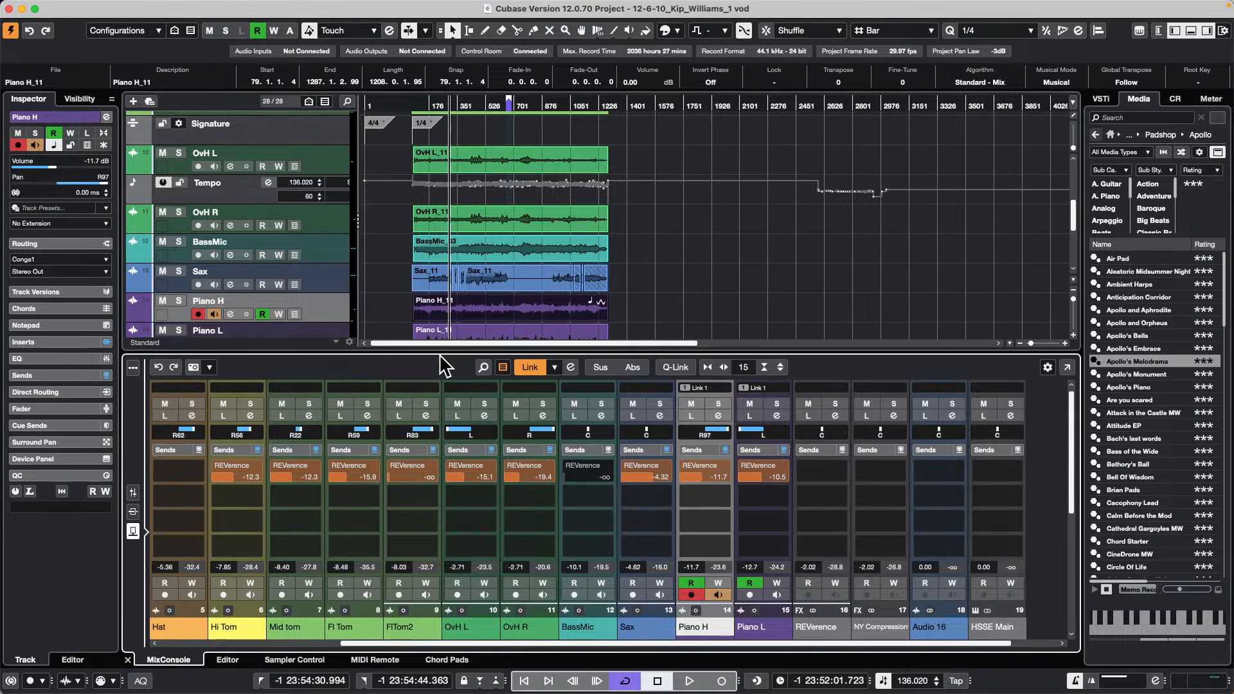
pyautogui.hotkey('shift', 'pageup')
pyautogui.hotkey('shift', 'pageup')
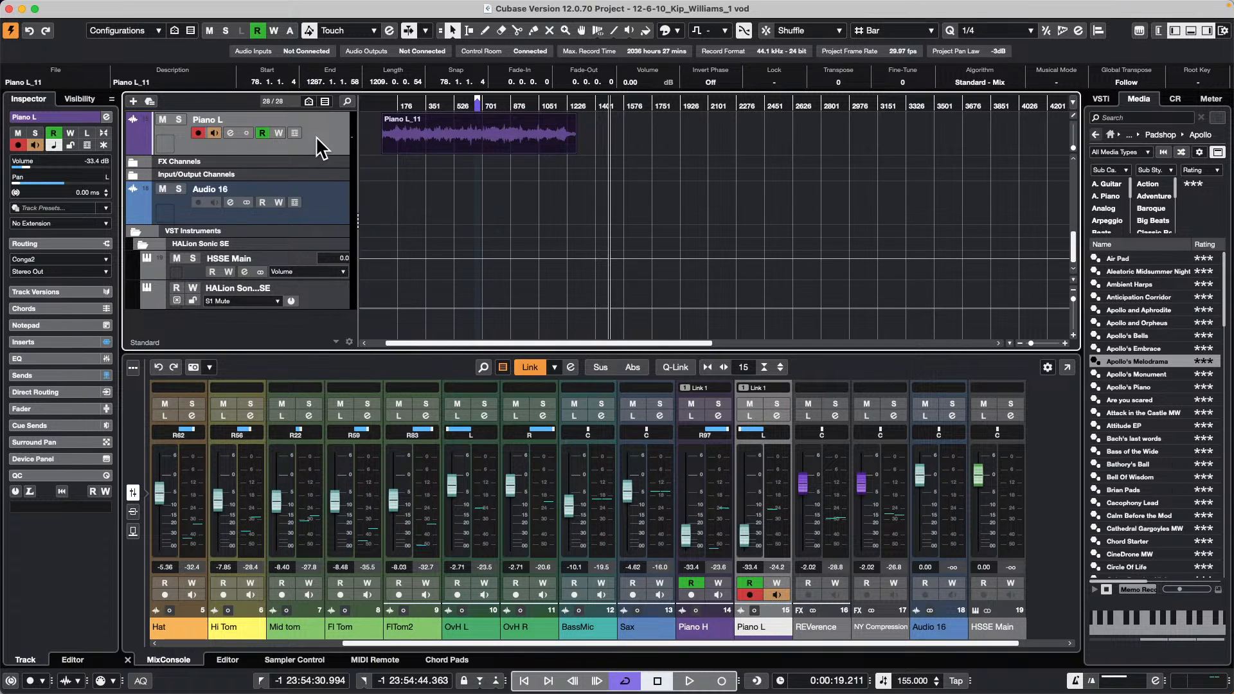
# - Close the current jazz project without saving its changes
pyautogui.scroll(5, 322, 153)
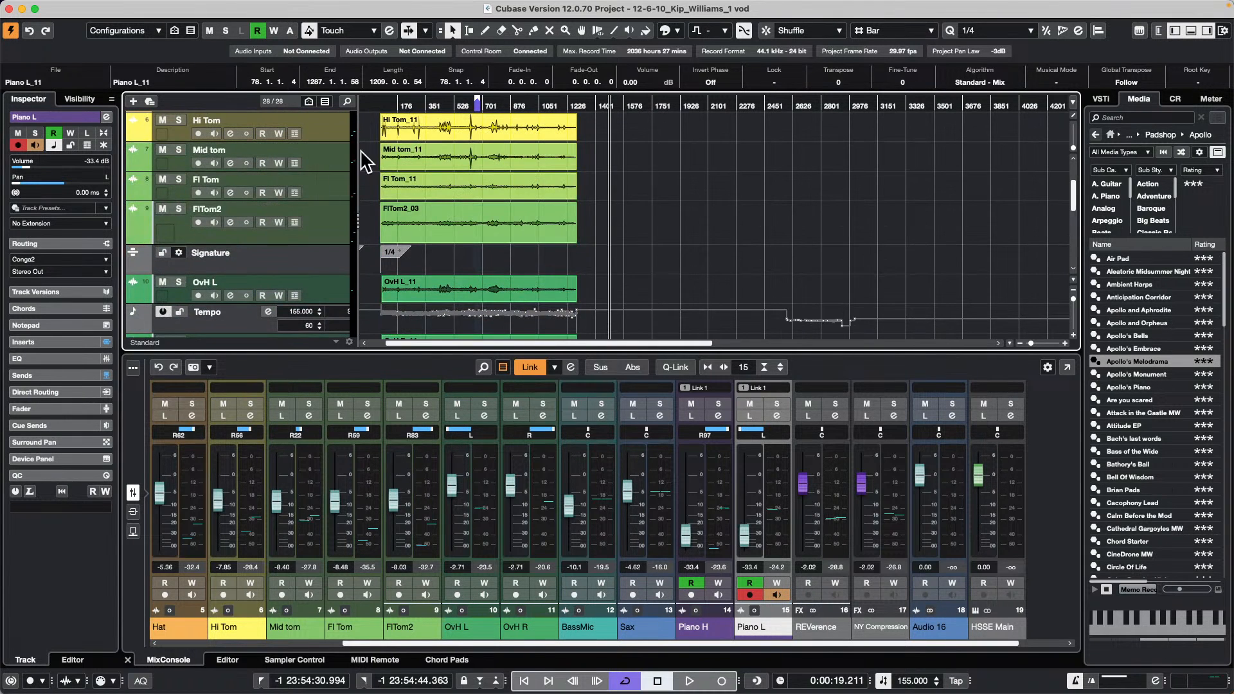
pyautogui.scroll(5, 363, 159)
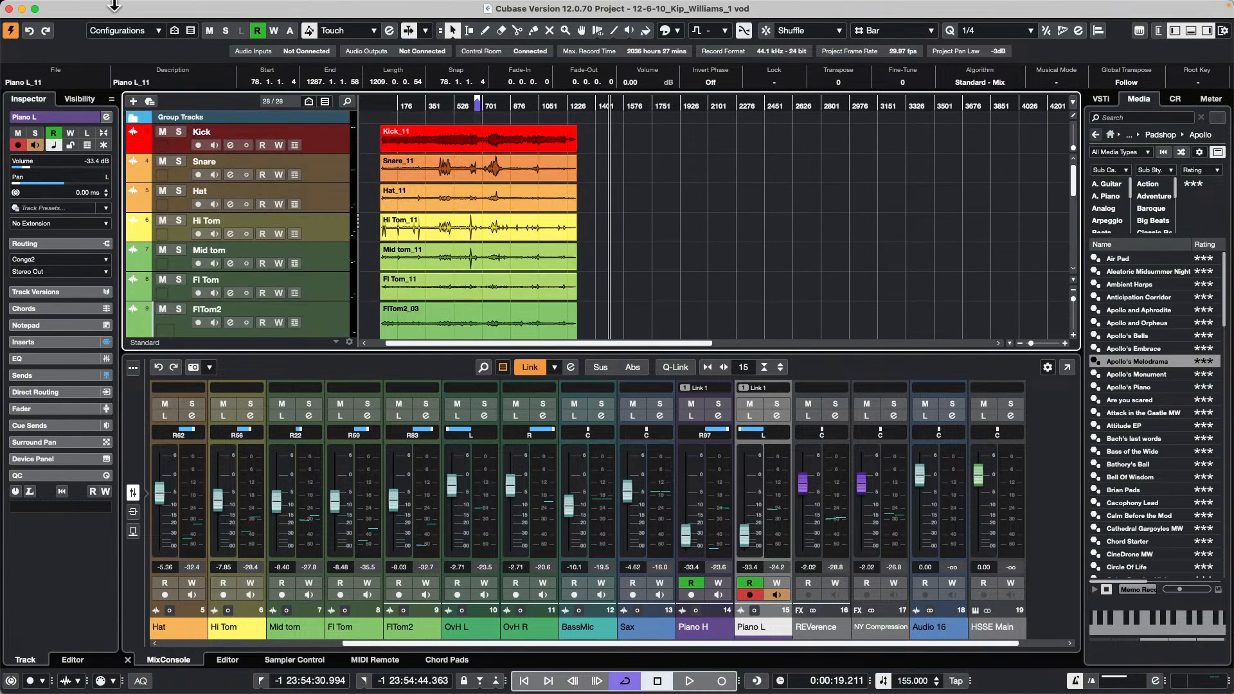
pyautogui.click(9, 9)
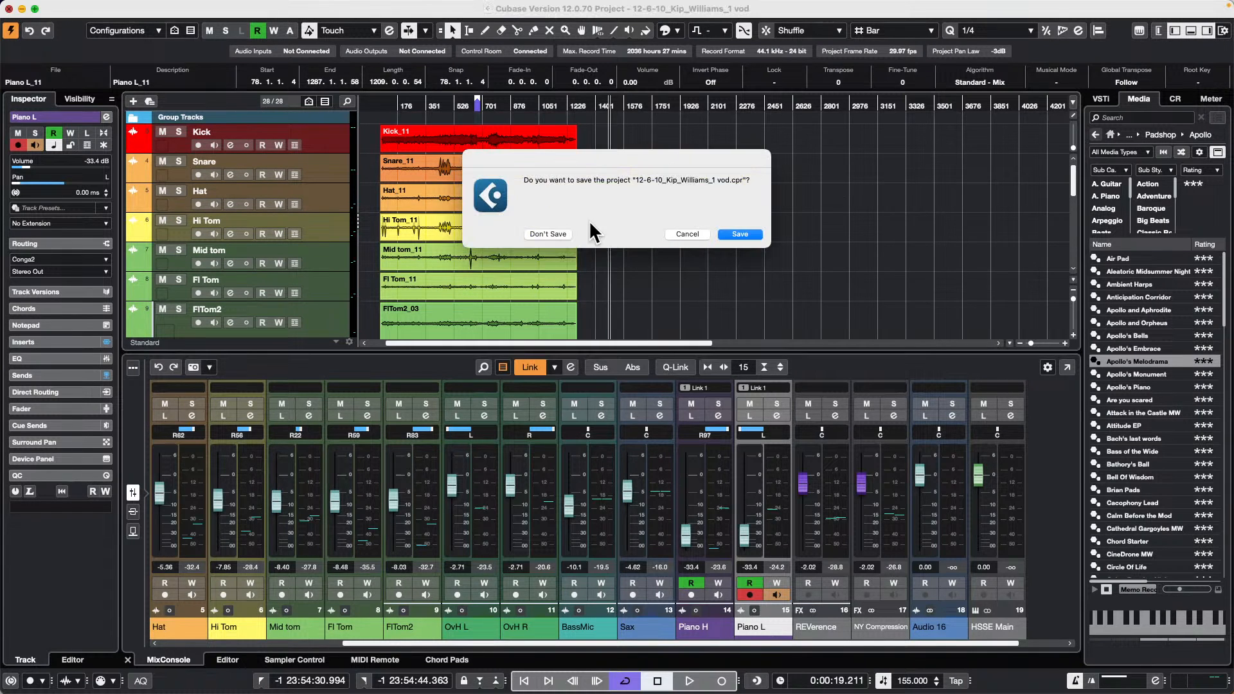
pyautogui.click(546, 234)
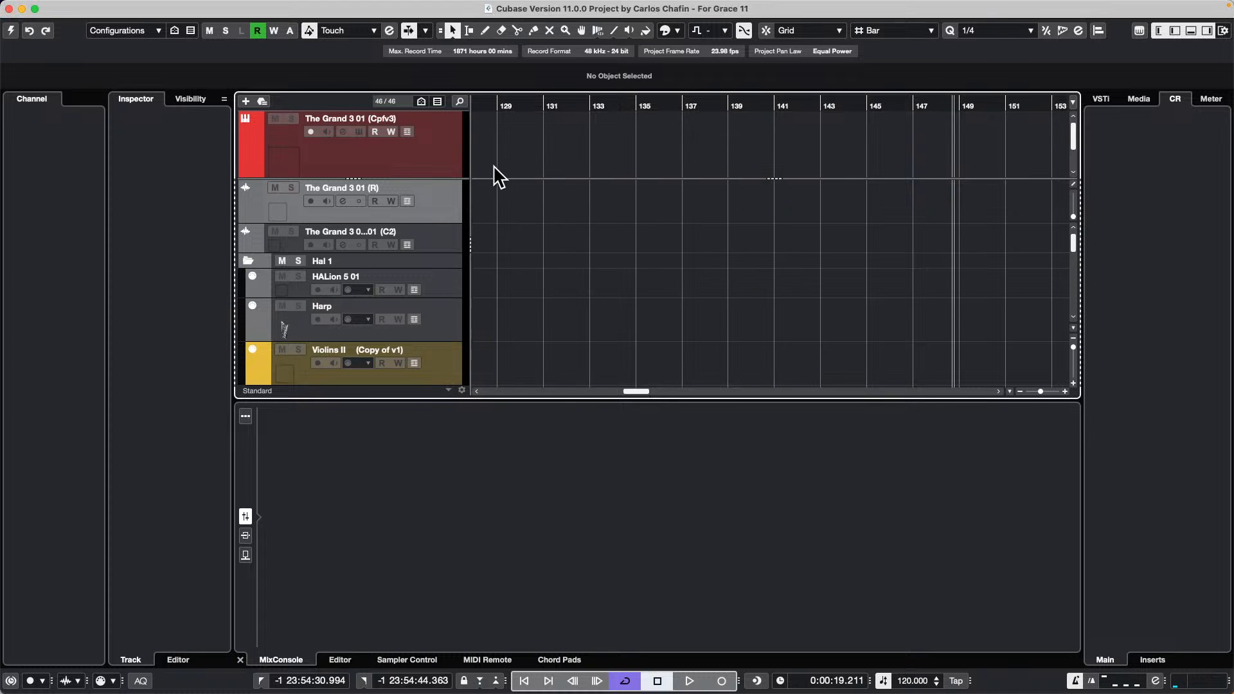
# - Open the recent project jump off.cpr and activate it
pyautogui.moveTo(276, 6)
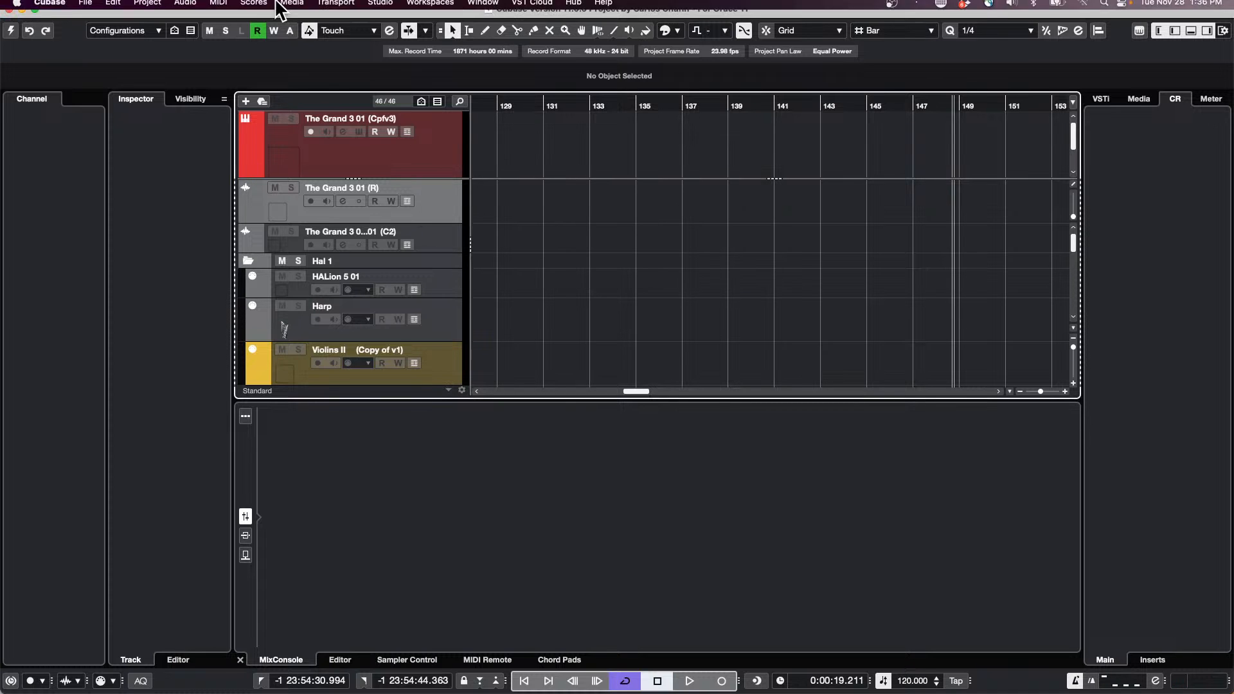
pyautogui.click(83, 8)
pyautogui.moveTo(116, 302)
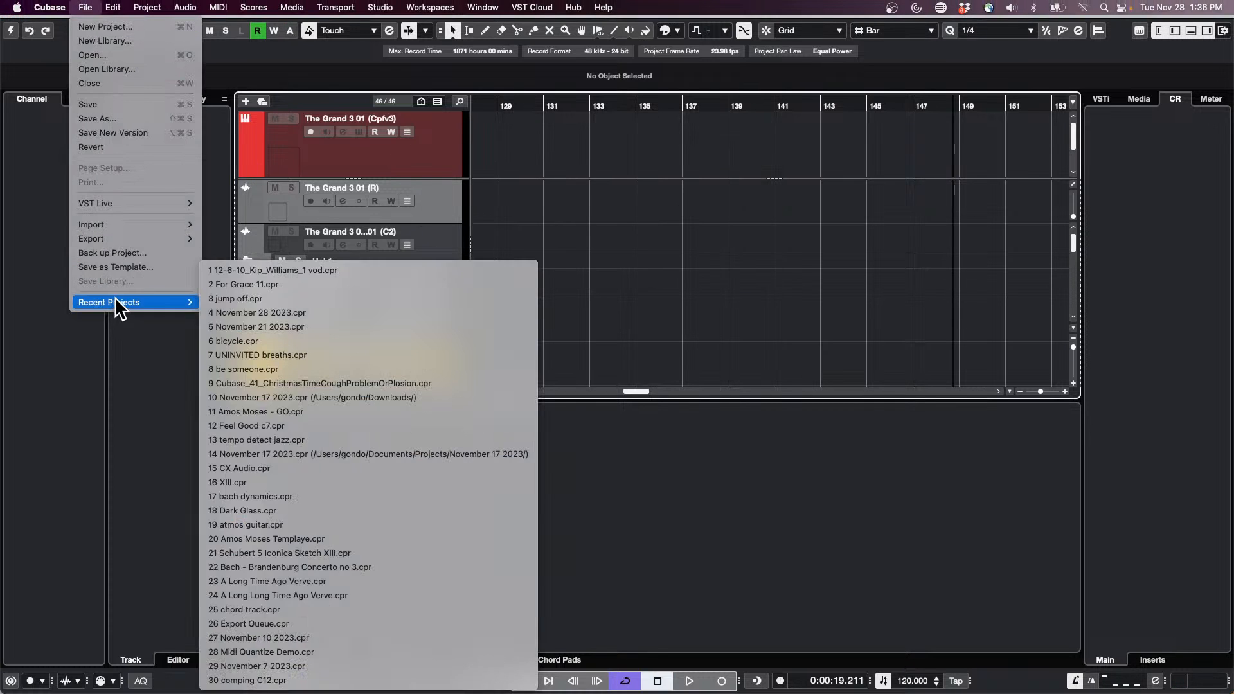
pyautogui.click(299, 297)
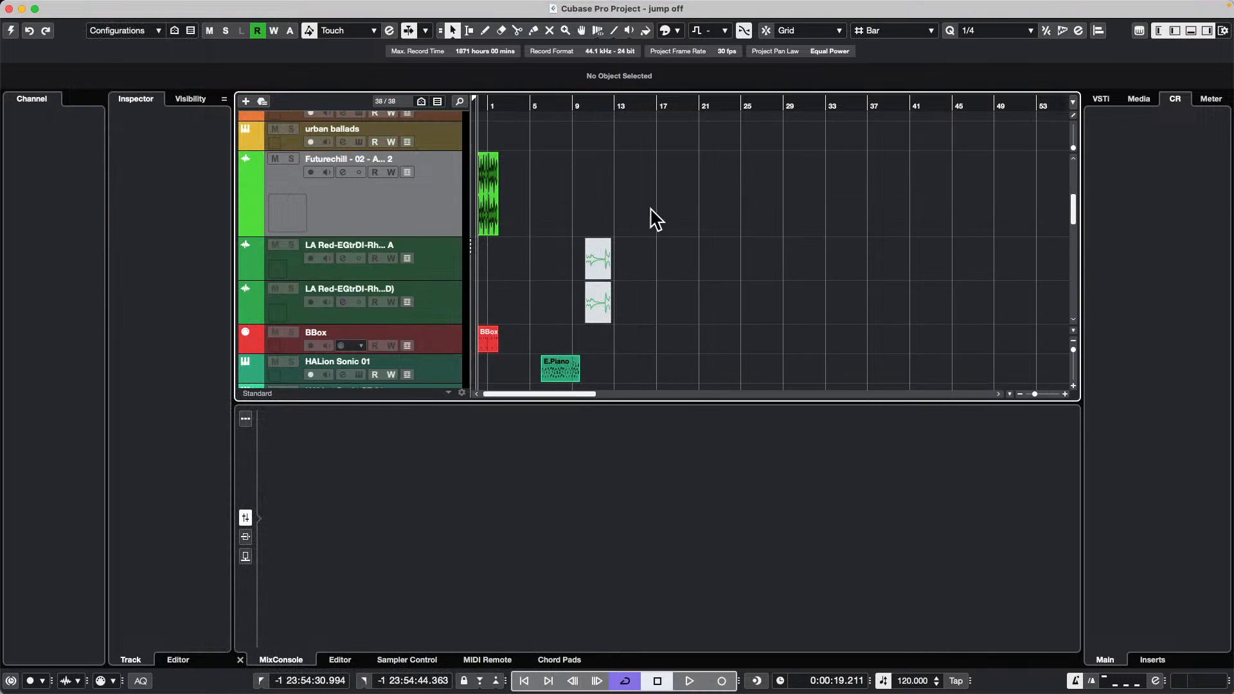
pyautogui.click(11, 30)
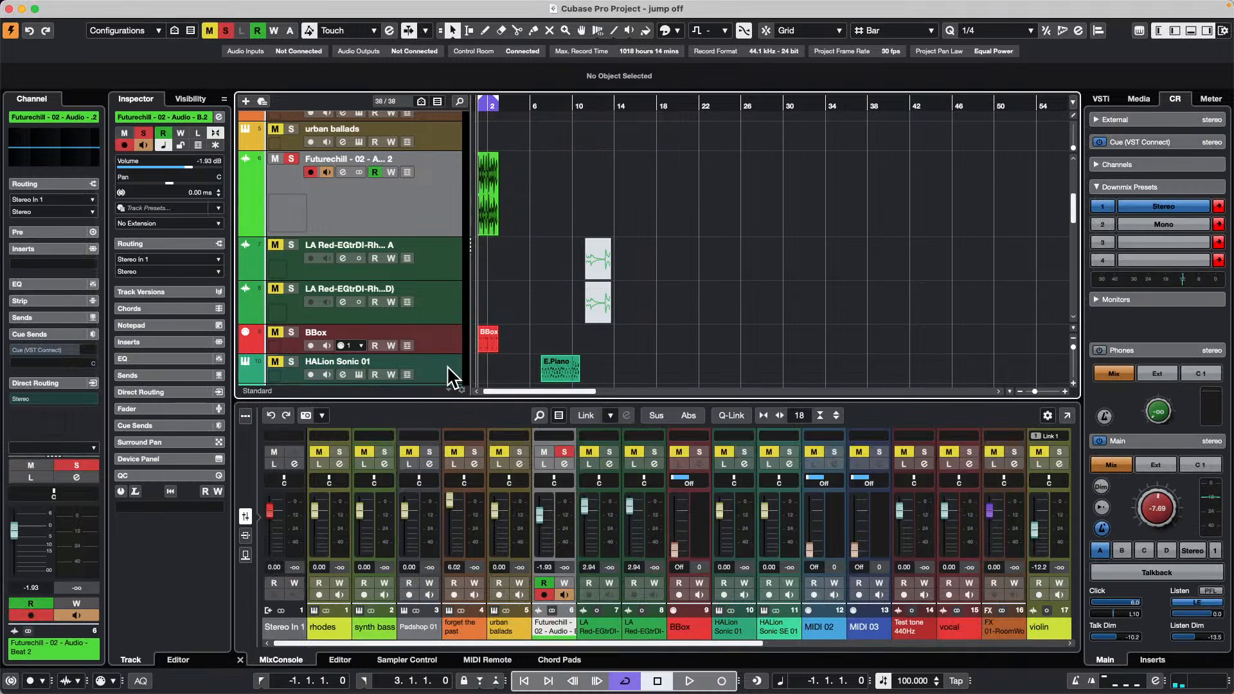
# - Select the HALion Sonic 01 instrument track and solo it
pyautogui.click(446, 365)
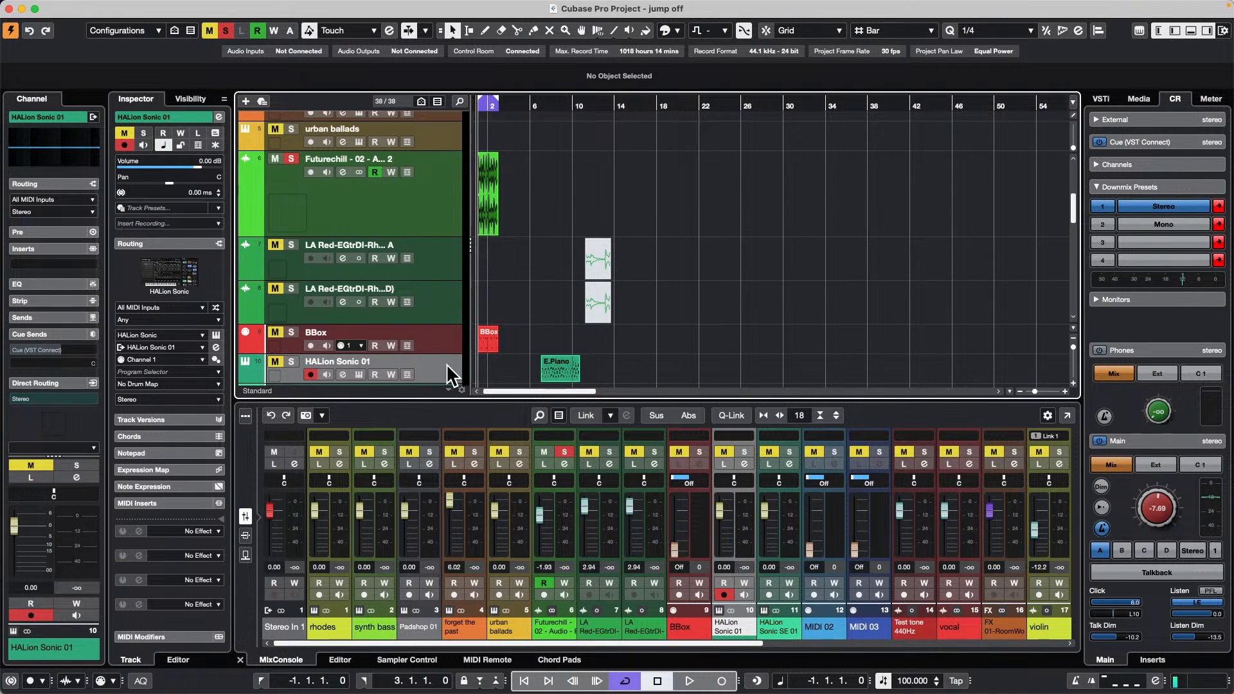
pyautogui.click(275, 362)
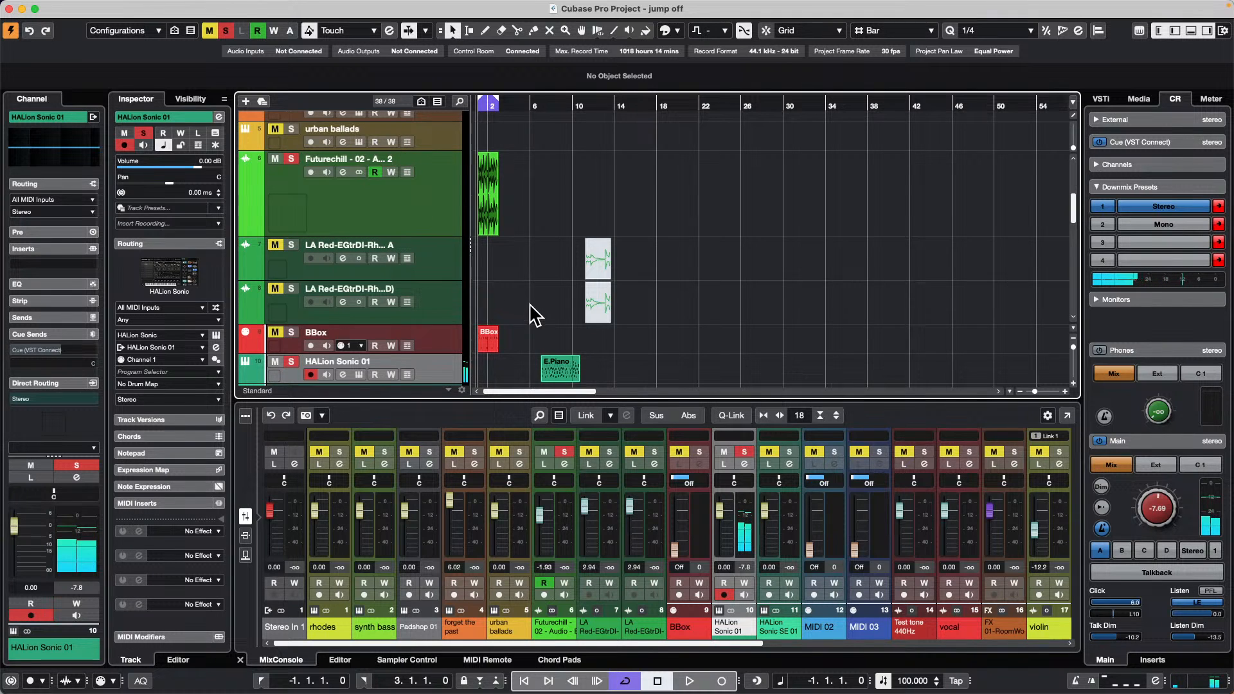
# - Add one stereo audio track below HALion Sonic 01, with the HALion Sonic 01 track instrument as its audio input
pyautogui.scroll(-3, 530, 315)
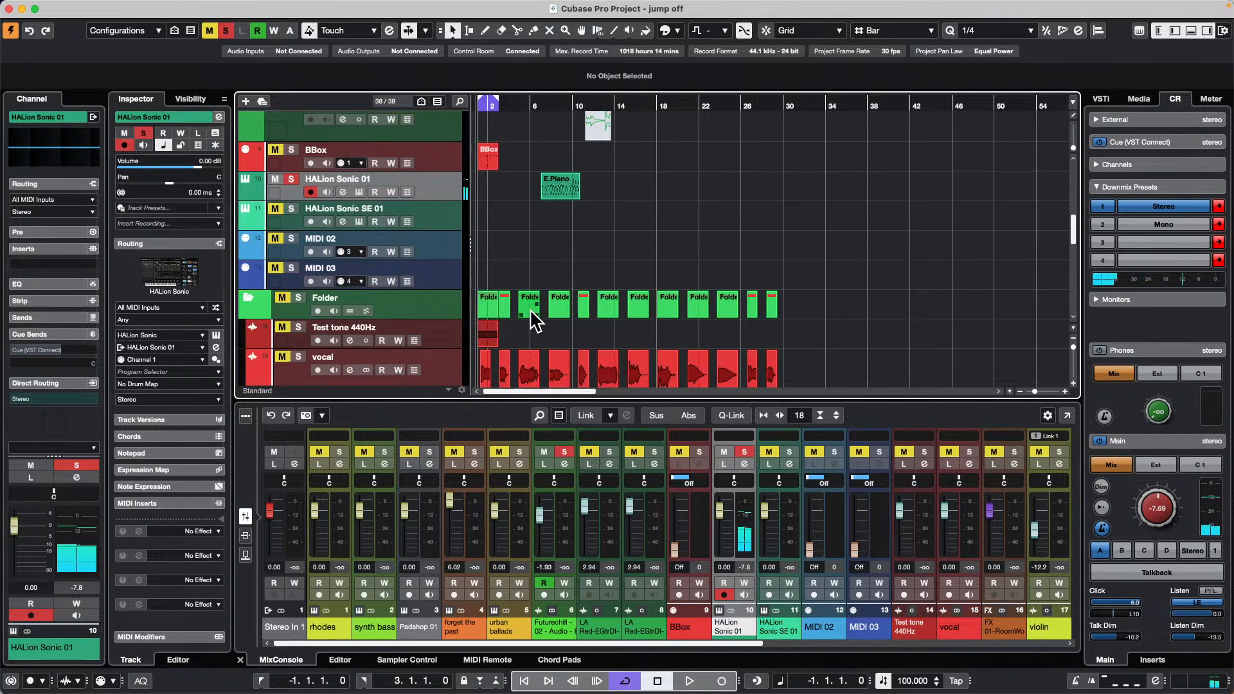
pyautogui.rightClick(433, 181)
pyautogui.moveTo(531, 193)
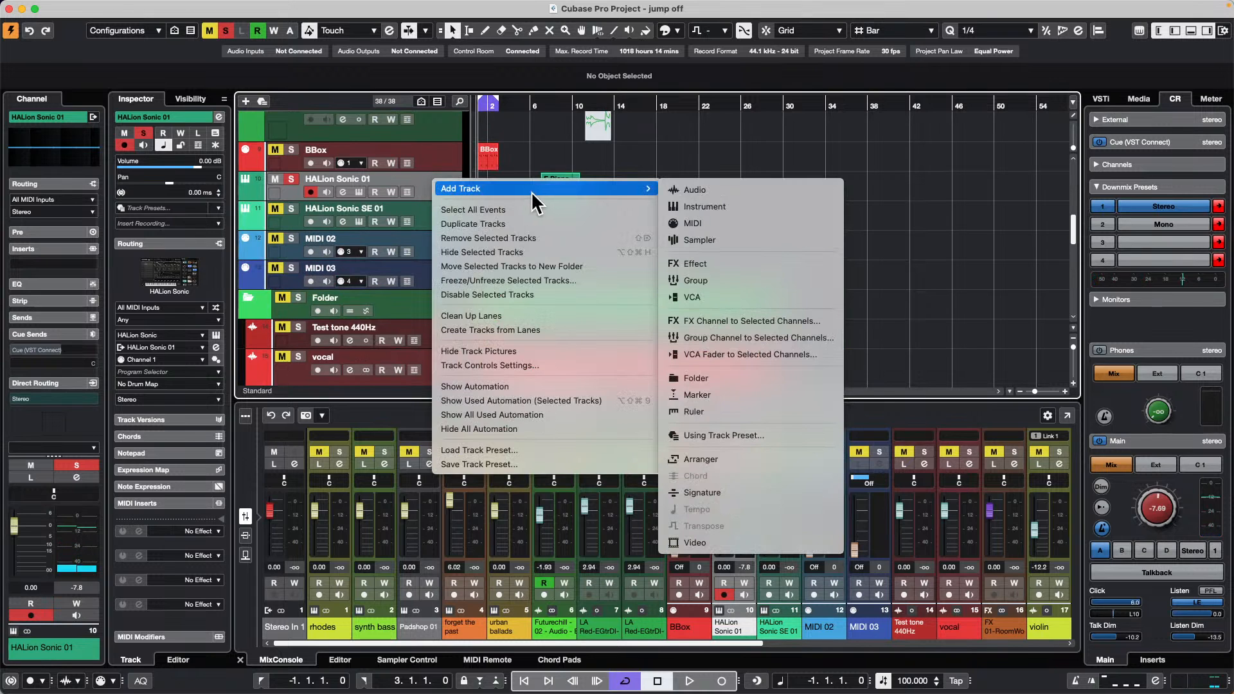
pyautogui.click(777, 203)
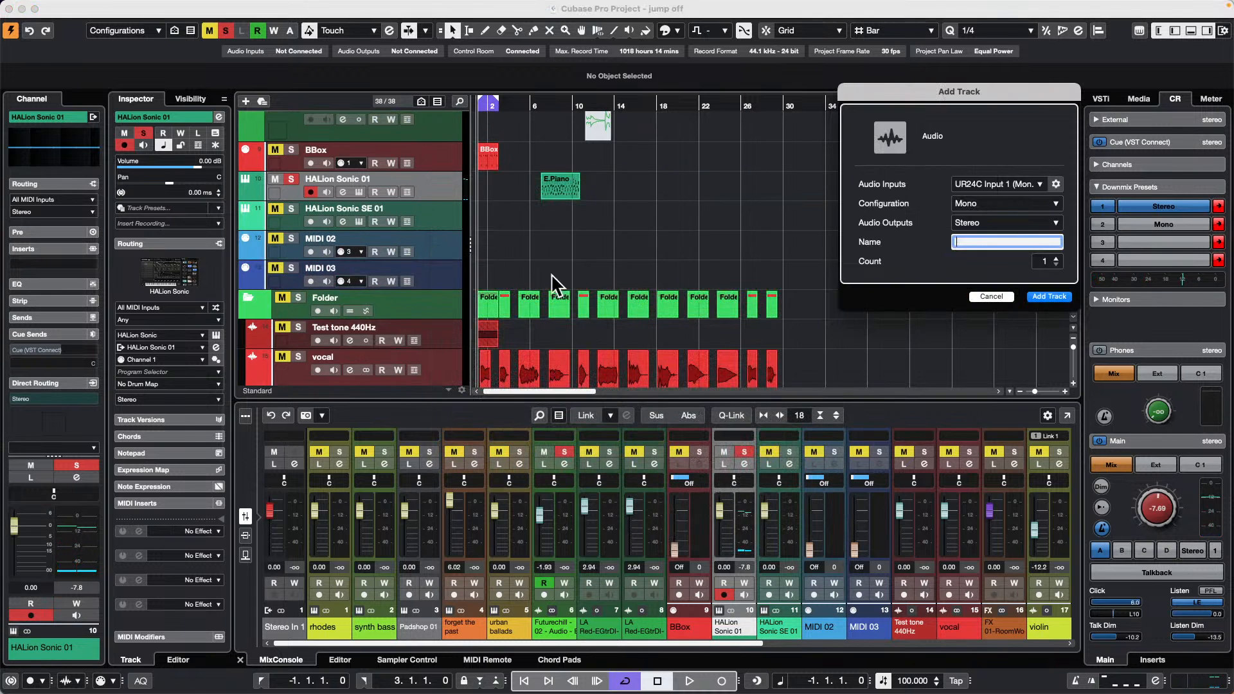
pyautogui.click(998, 184)
pyautogui.click(971, 239)
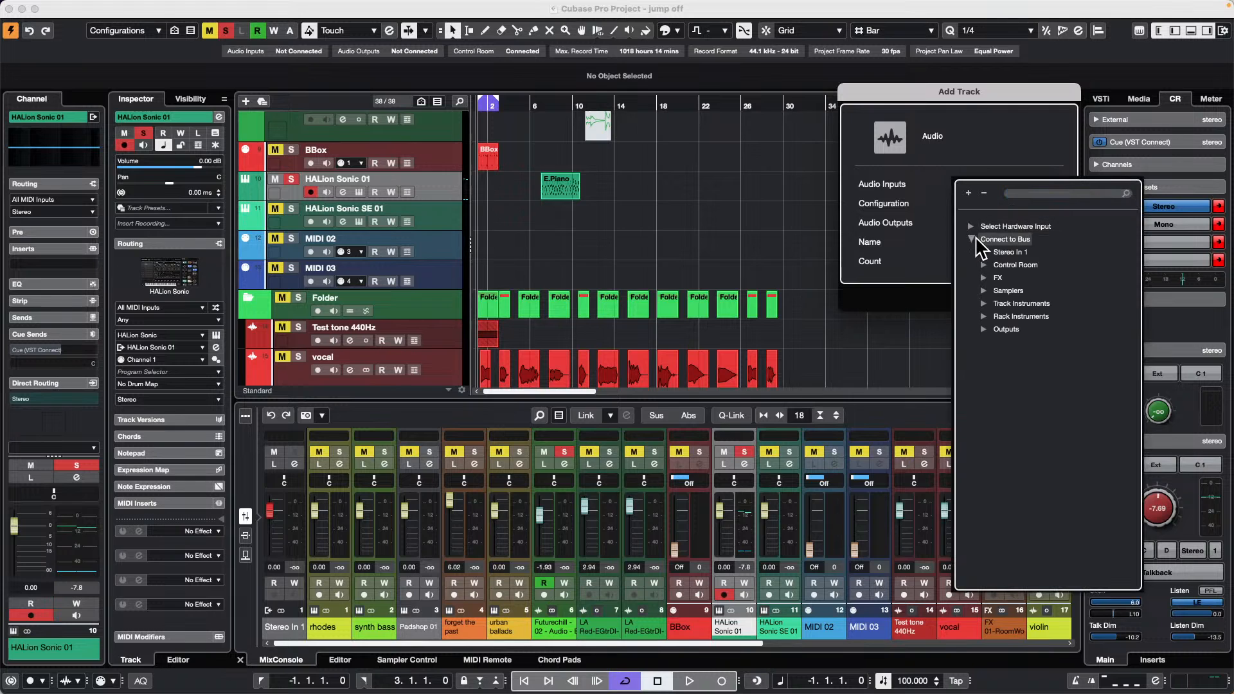
pyautogui.click(985, 303)
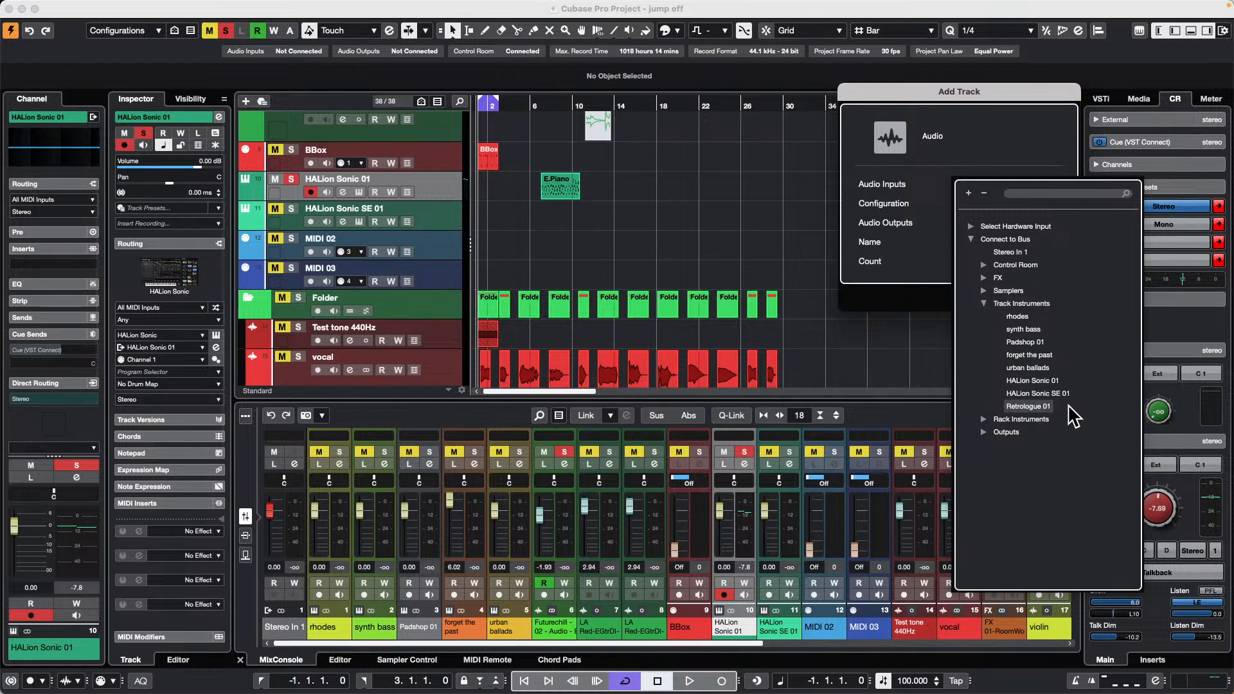
pyautogui.click(1044, 379)
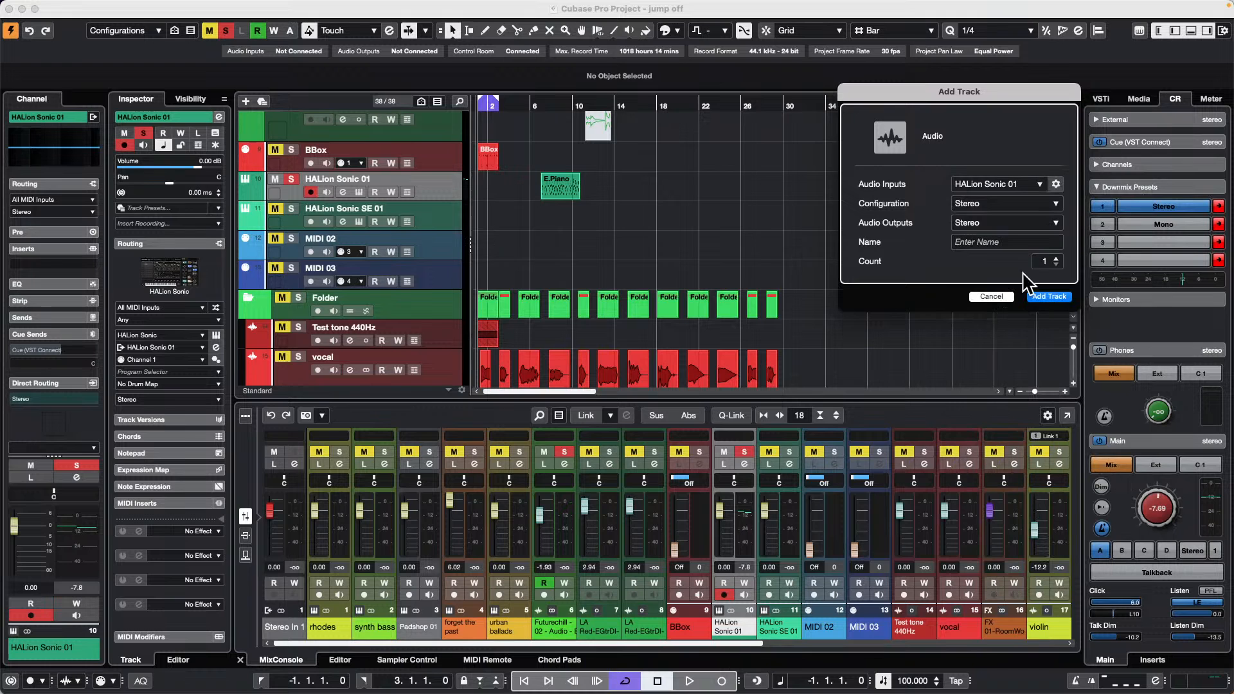
pyautogui.click(1048, 296)
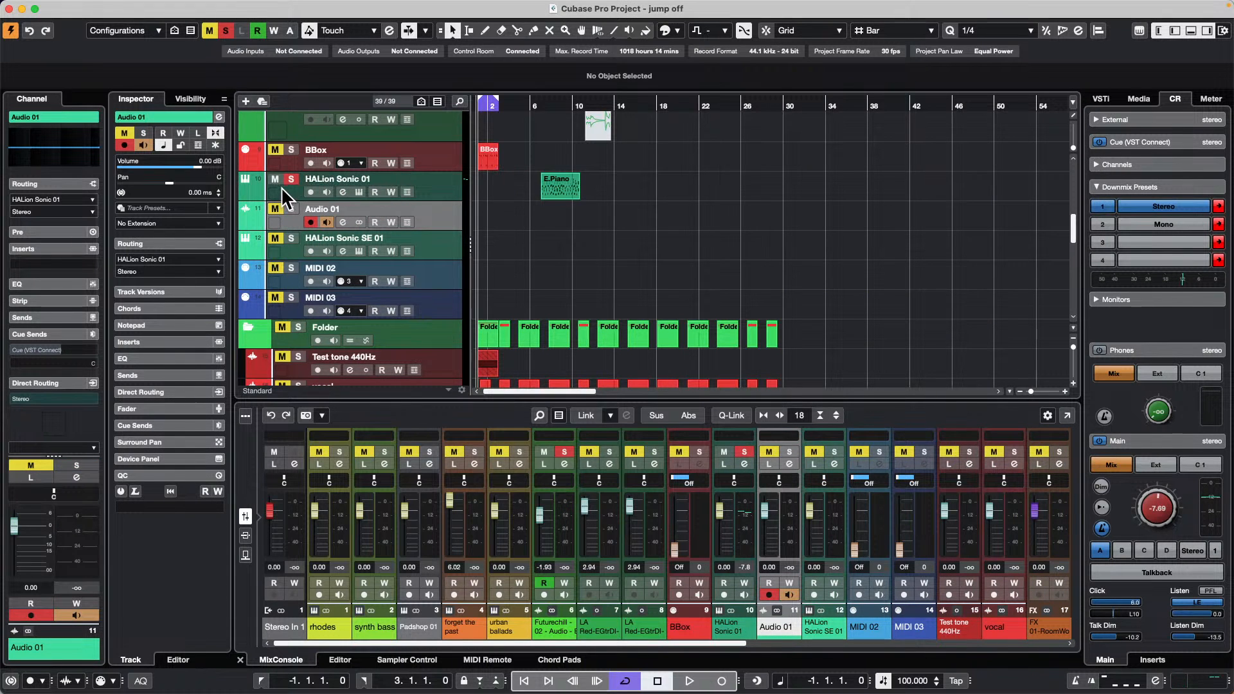
# - Record-enable the HALion Sonic 01 track and solo the Audio 01 track
pyautogui.click(312, 191)
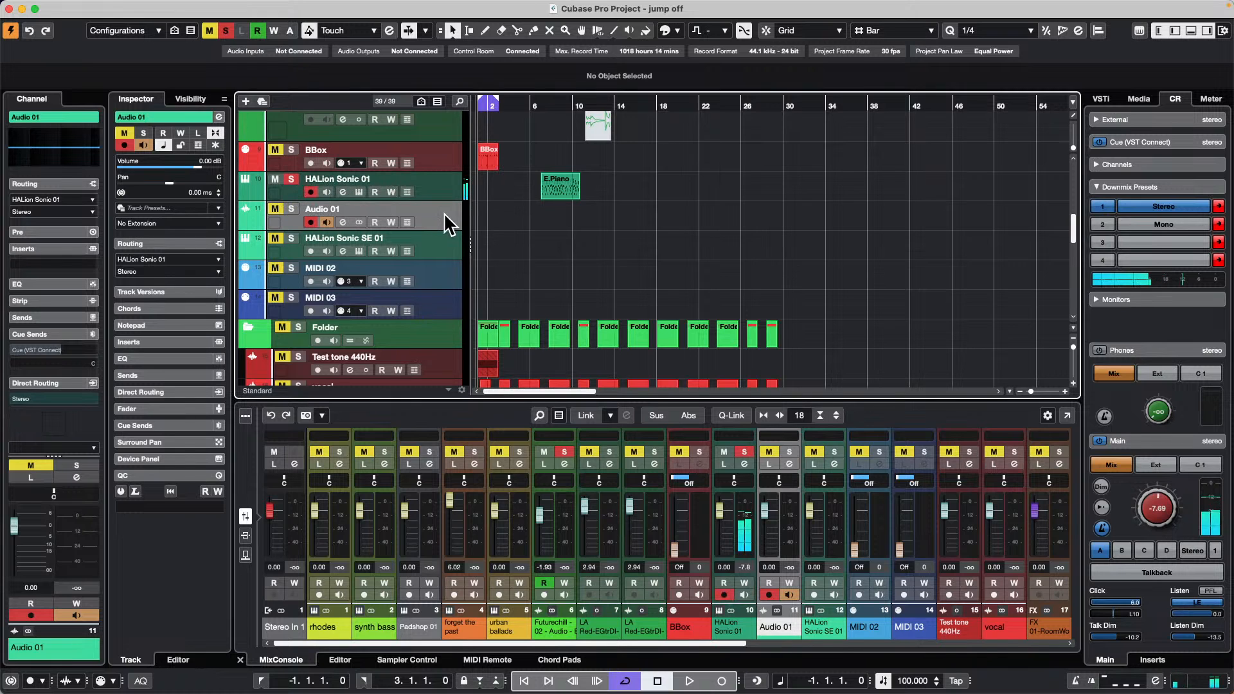
pyautogui.click(275, 207)
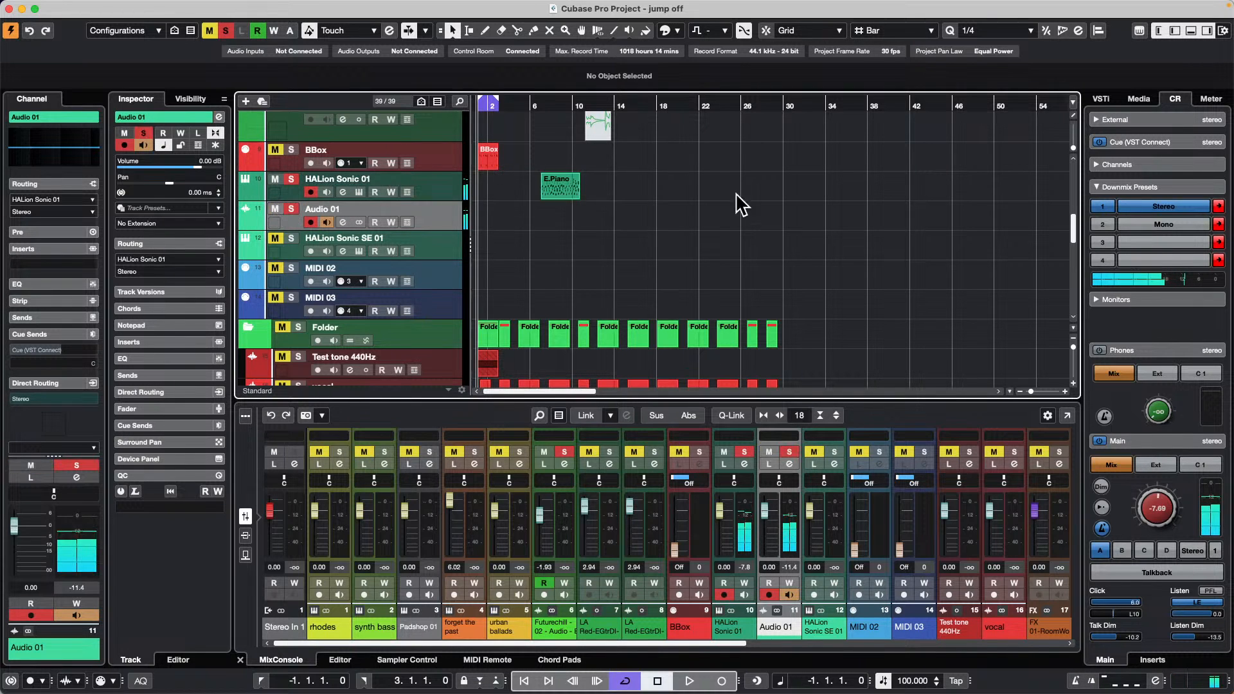
# - Record a short take of the instrument's output onto Audio 01, starting late in bar 7
pyautogui.click(547, 106)
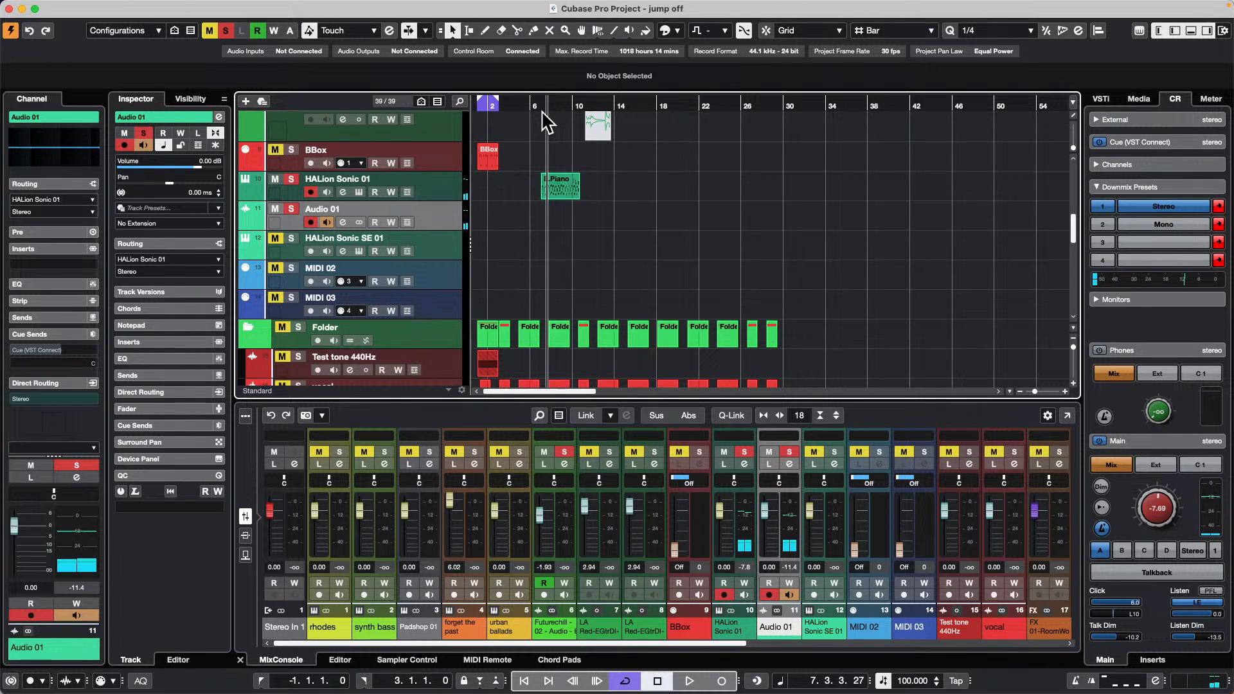
pyautogui.press('KP_Multiply')
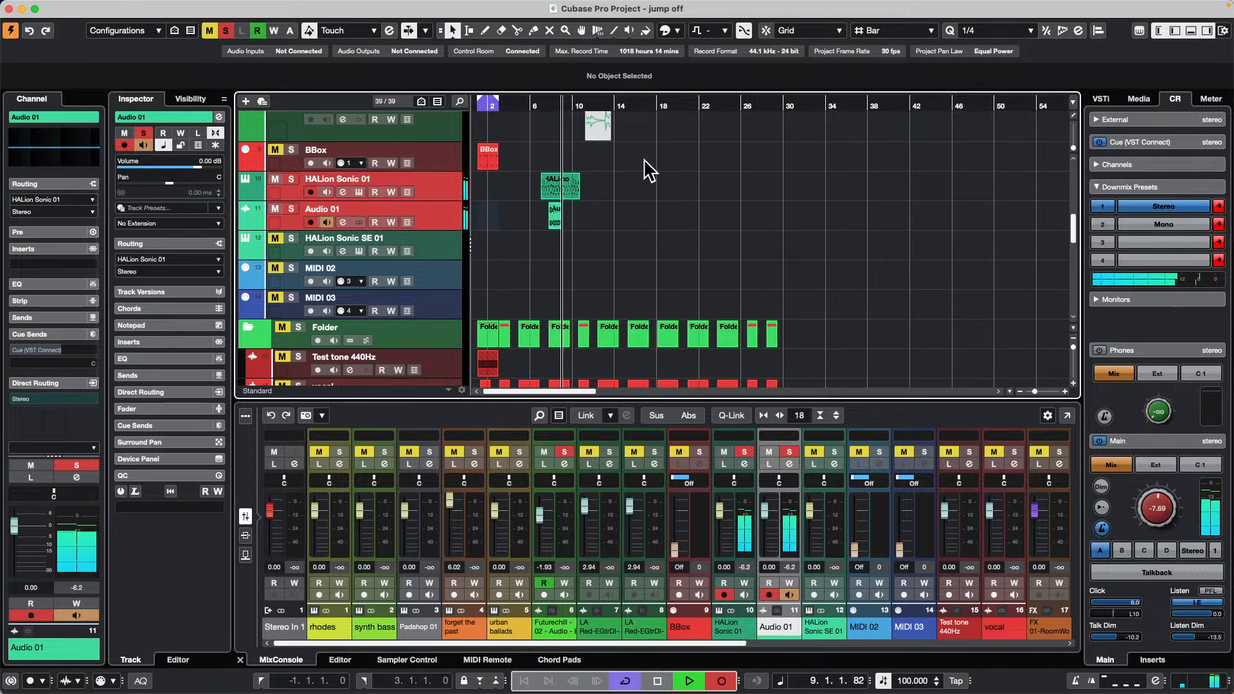
pyautogui.press('space')
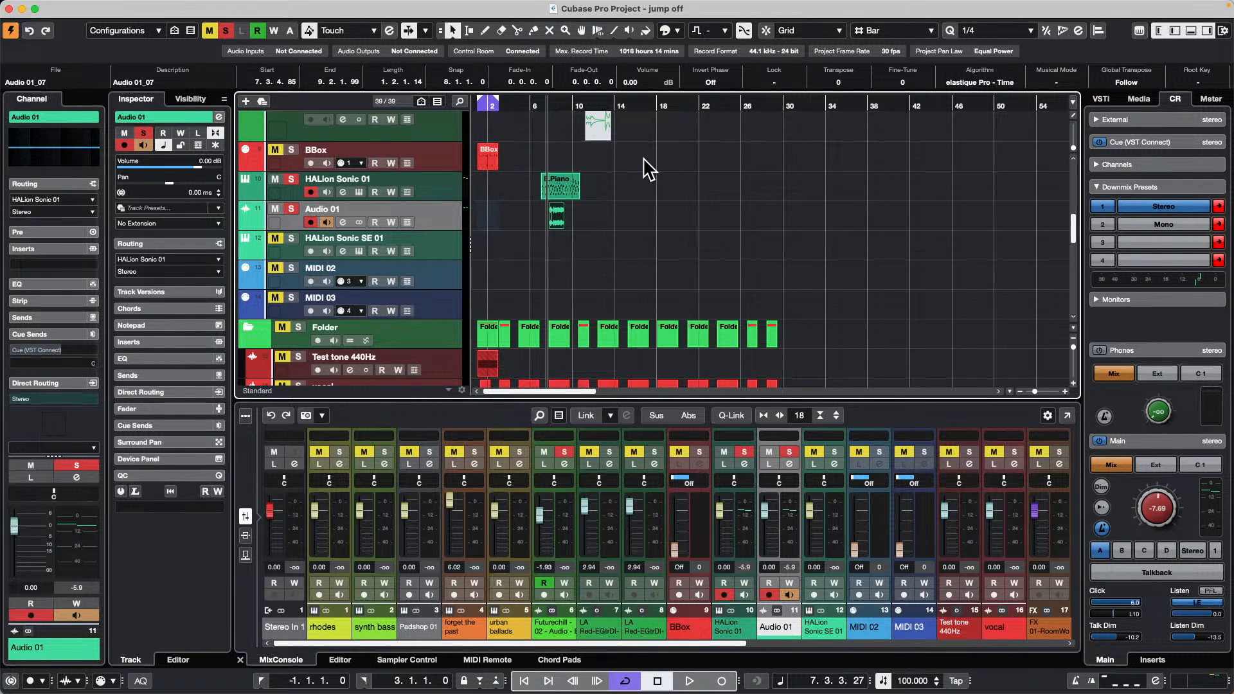
# - Examine which track and rack instruments are offered as bus inputs for a new audio track, without adding one
pyautogui.click(445, 200)
pyautogui.click(433, 211)
pyautogui.rightClick(445, 206)
pyautogui.moveTo(531, 215)
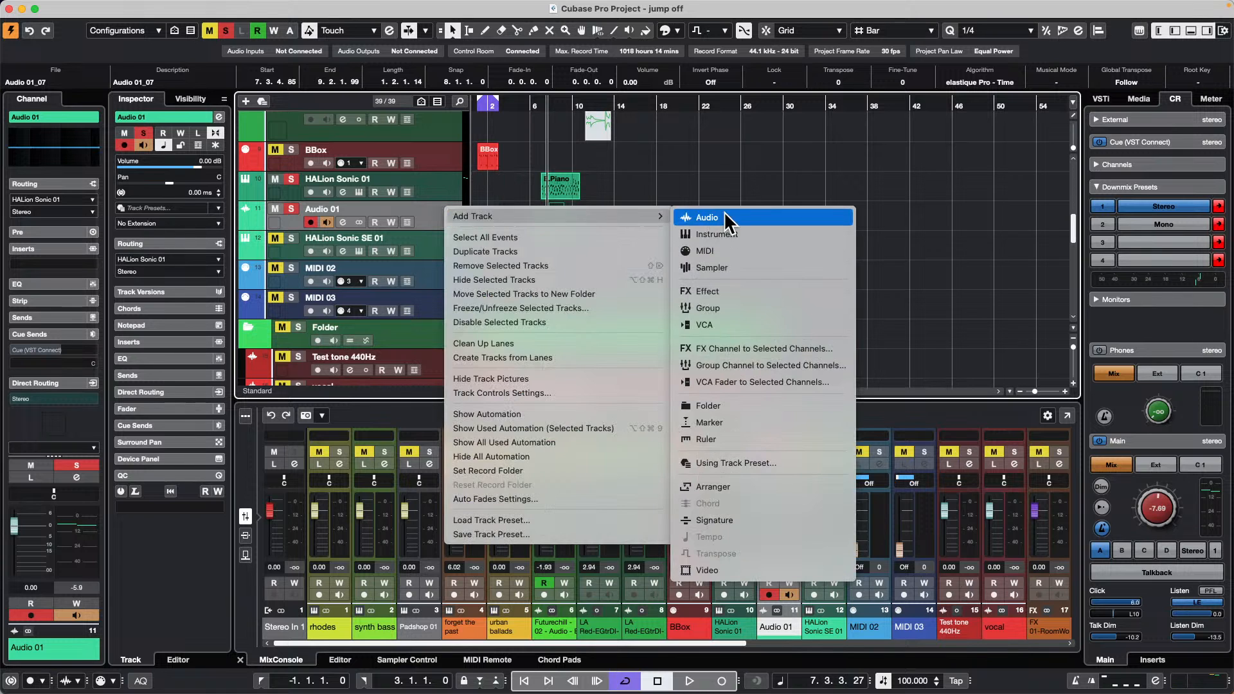
pyautogui.click(671, 216)
pyautogui.click(1022, 188)
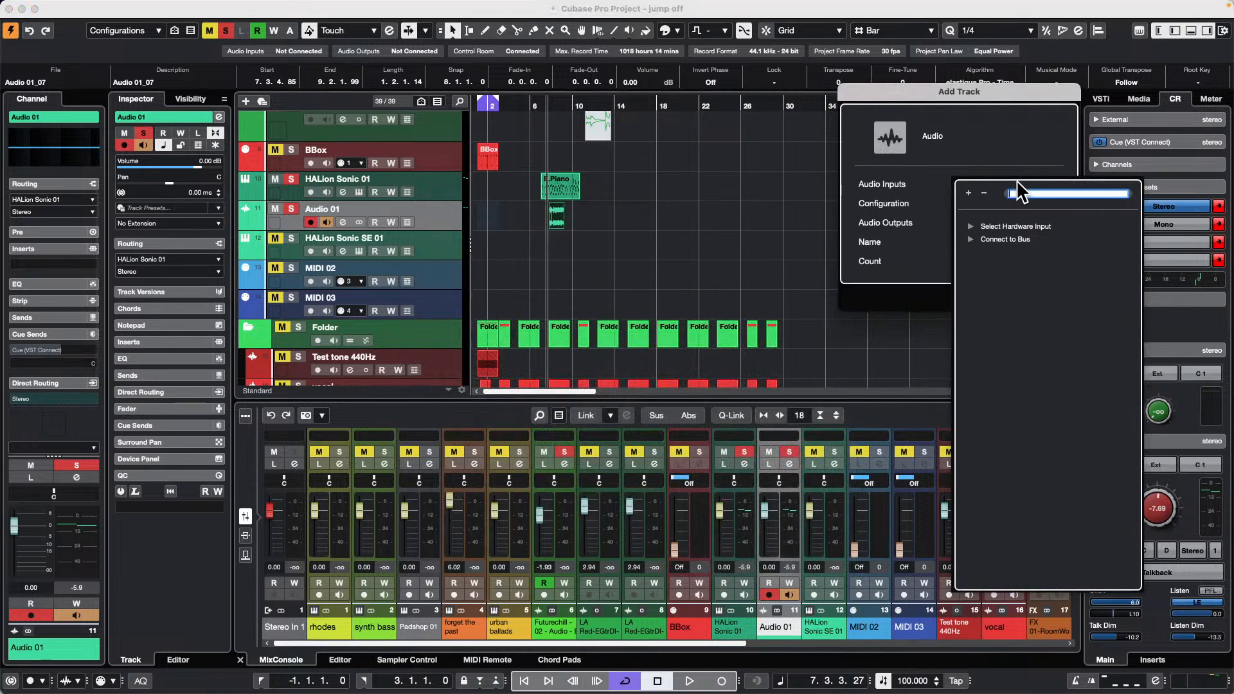
pyautogui.click(972, 239)
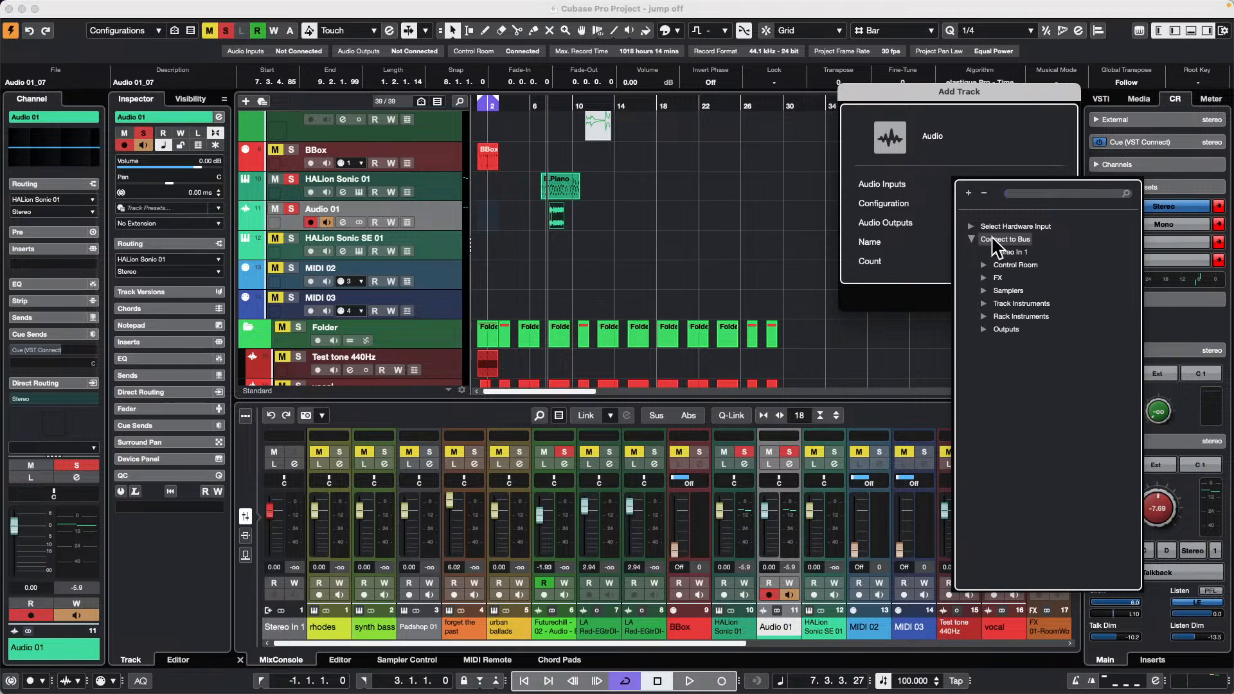
pyautogui.click(972, 240)
pyautogui.click(972, 241)
pyautogui.click(971, 238)
pyautogui.click(970, 238)
pyautogui.click(984, 303)
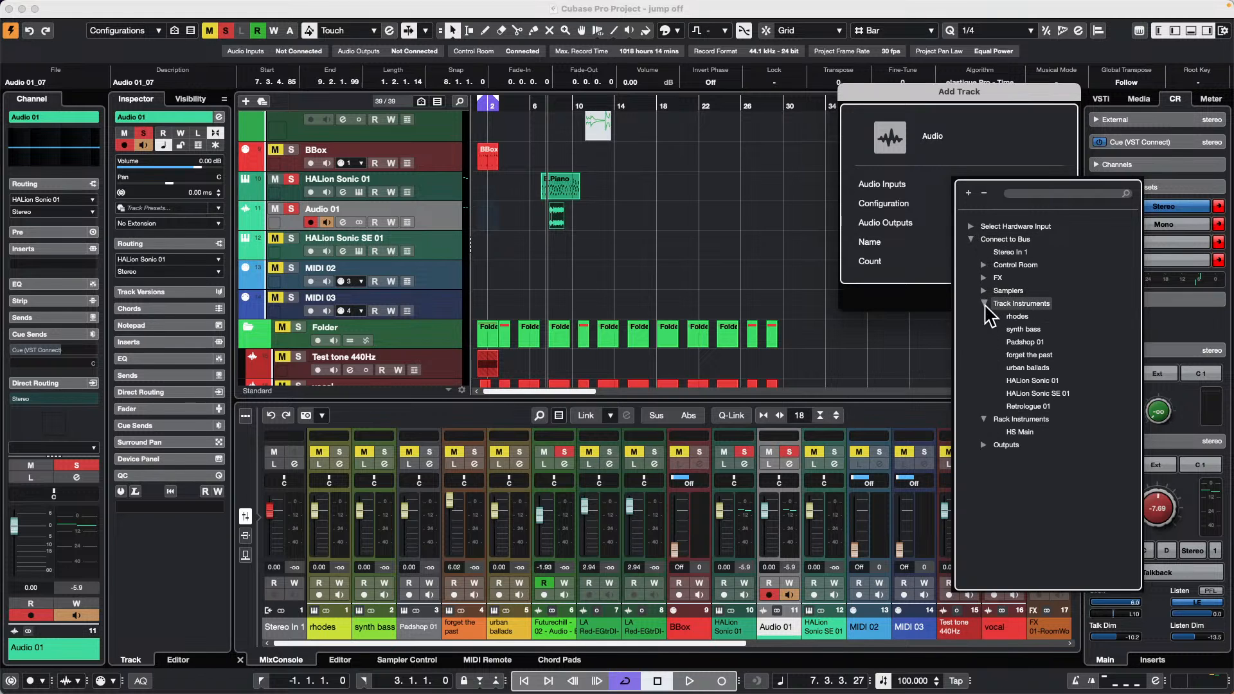
pyautogui.click(870, 103)
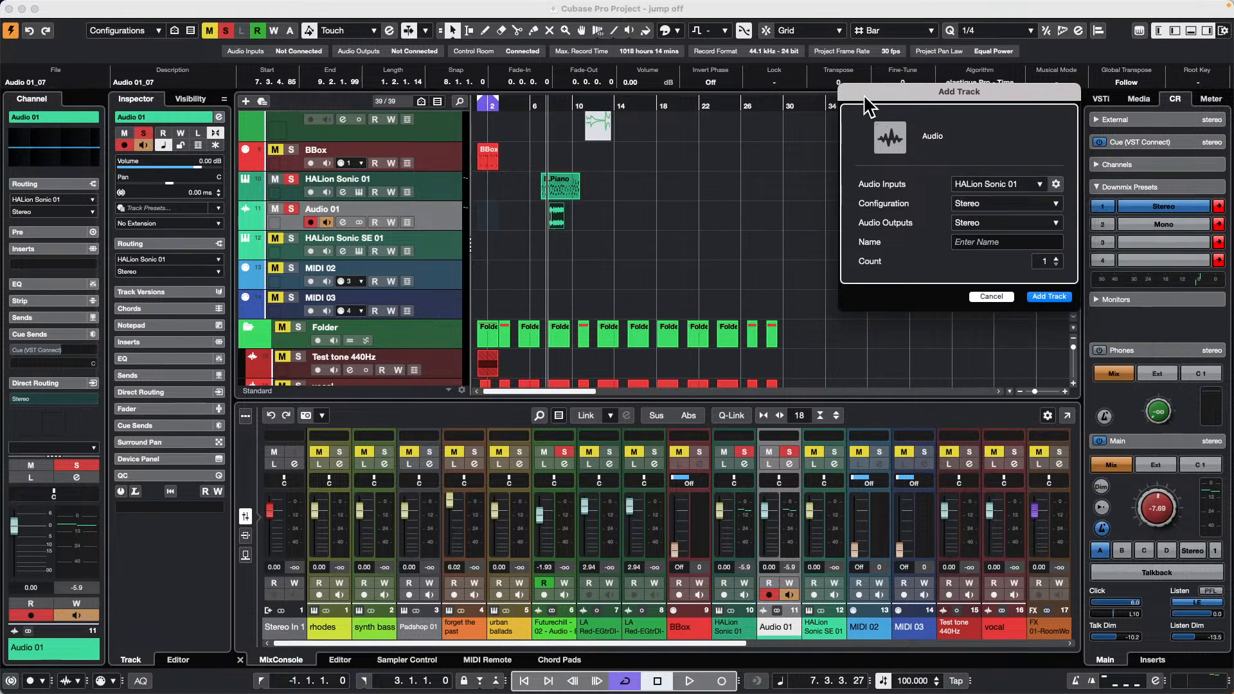
pyautogui.click(991, 296)
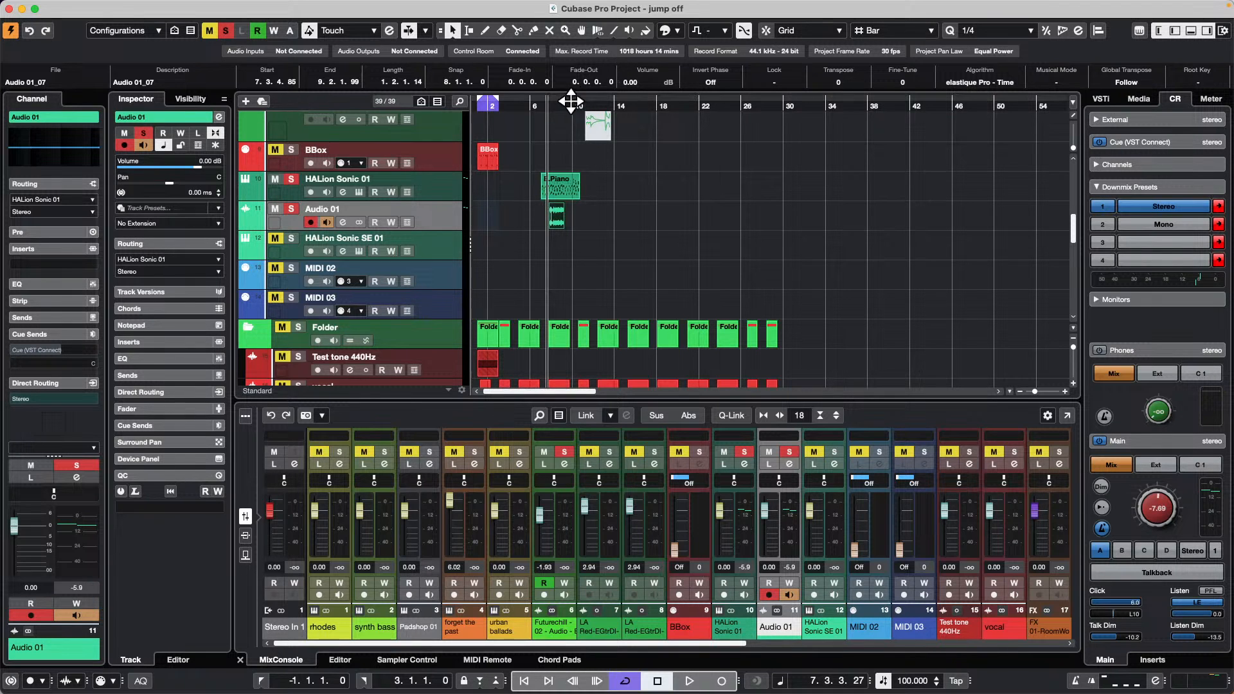
# - Return the project cursor to the start and add one marker track below MIDI 03
pyautogui.moveTo(571, 101); pyautogui.dragTo(397, 124)
pyautogui.scroll(-2, 645, 229)
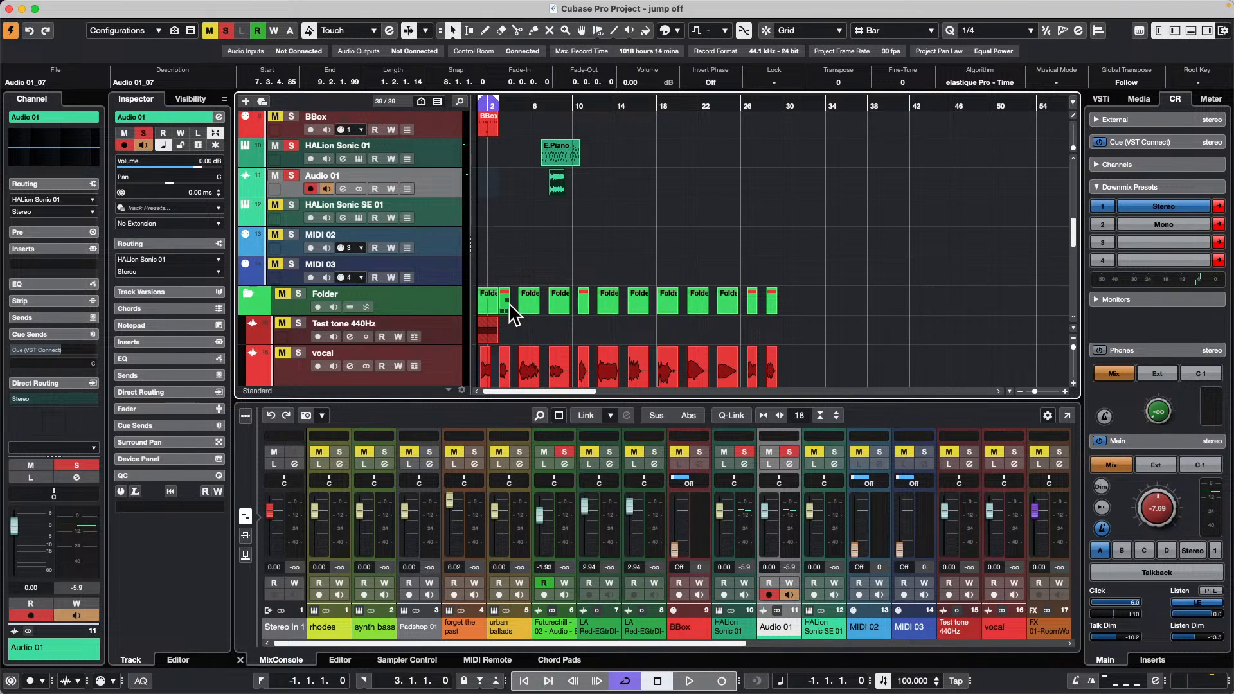
pyautogui.rightClick(446, 274)
pyautogui.moveTo(557, 281)
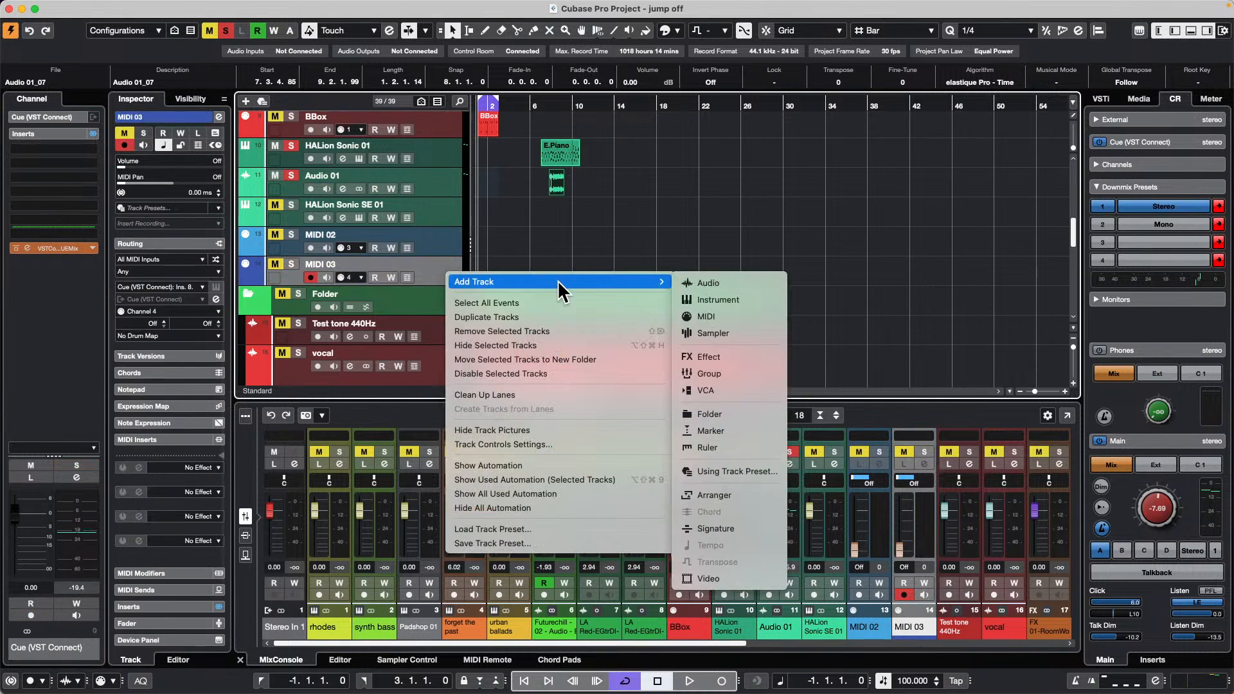
pyautogui.click(742, 432)
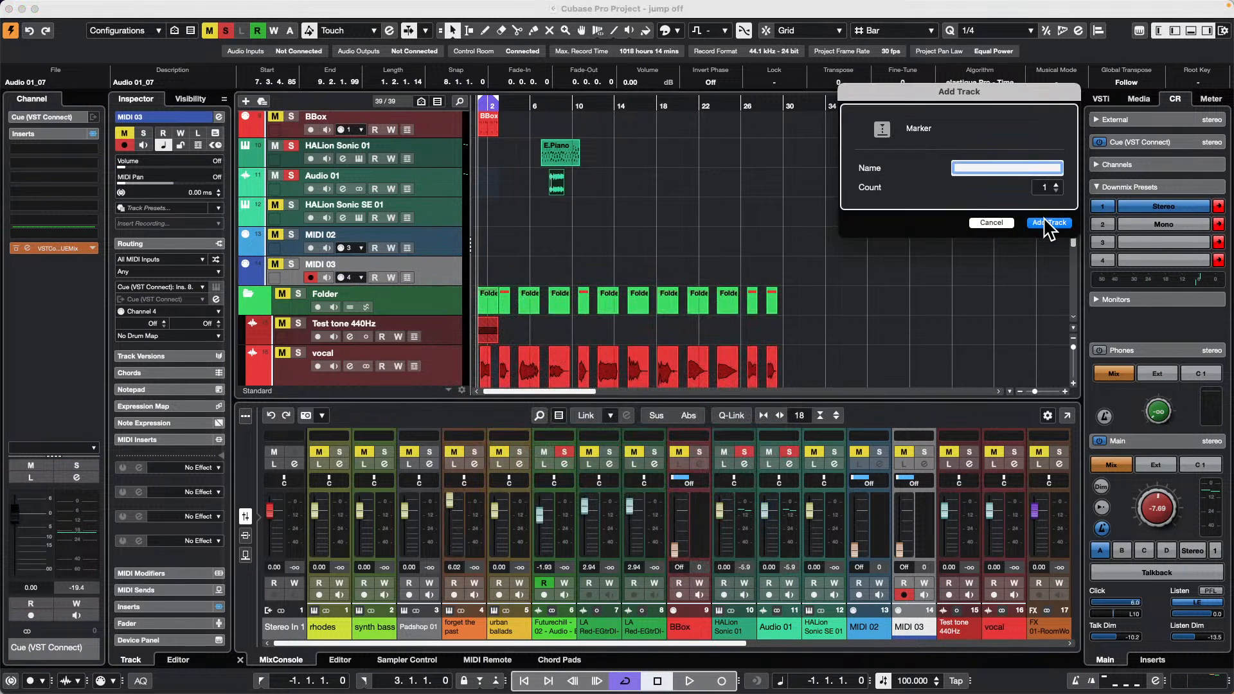
pyautogui.click(1045, 219)
# - Set the locators to the first event on the vocal track and add a cycle marker over that range
pyautogui.scroll(-3, 546, 270)
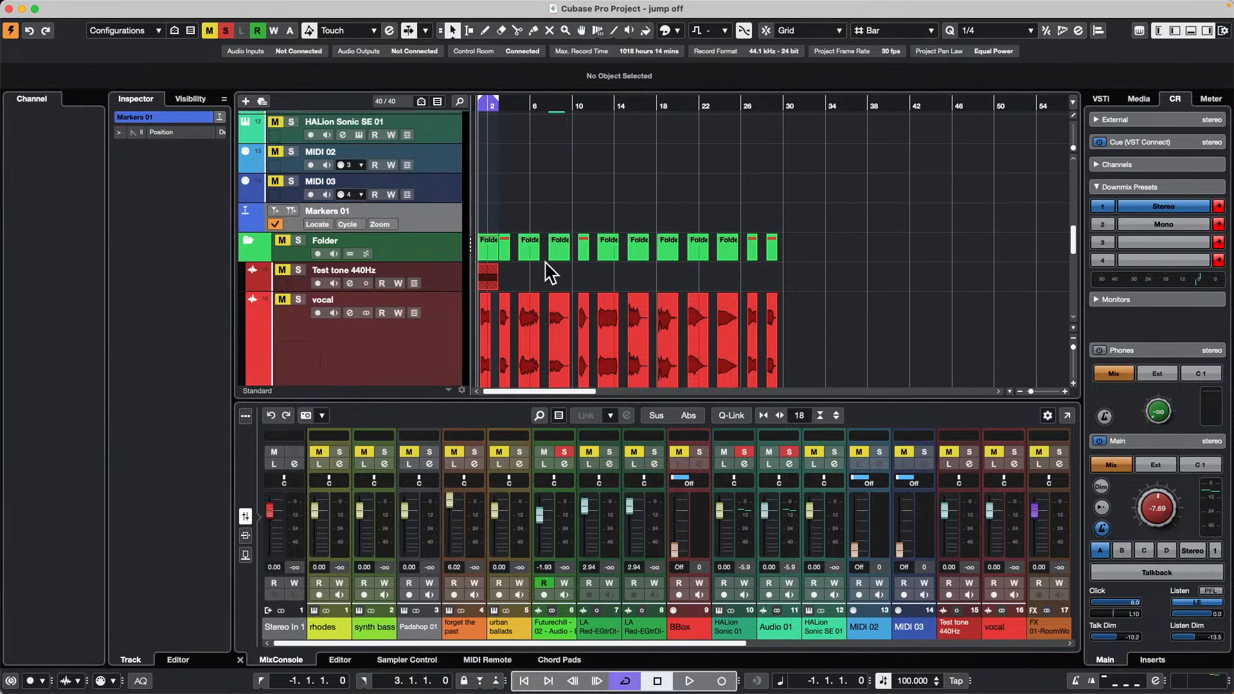
pyautogui.click(483, 330)
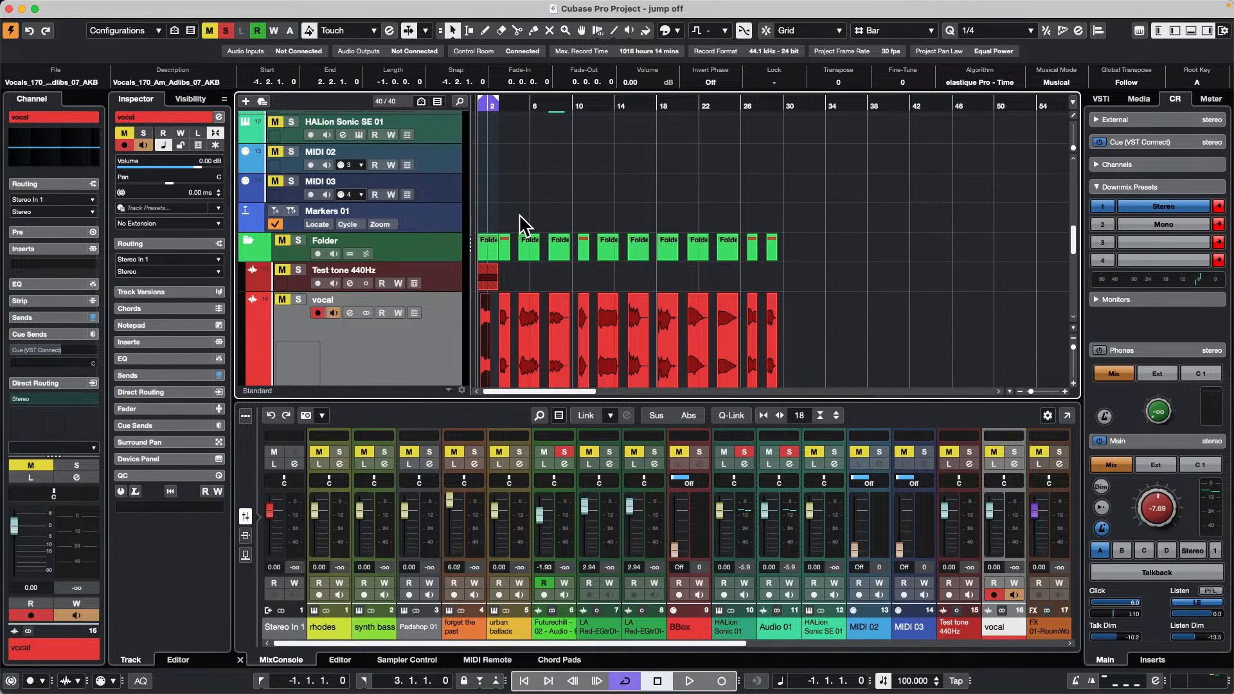
pyautogui.press('p')
pyautogui.click(293, 209)
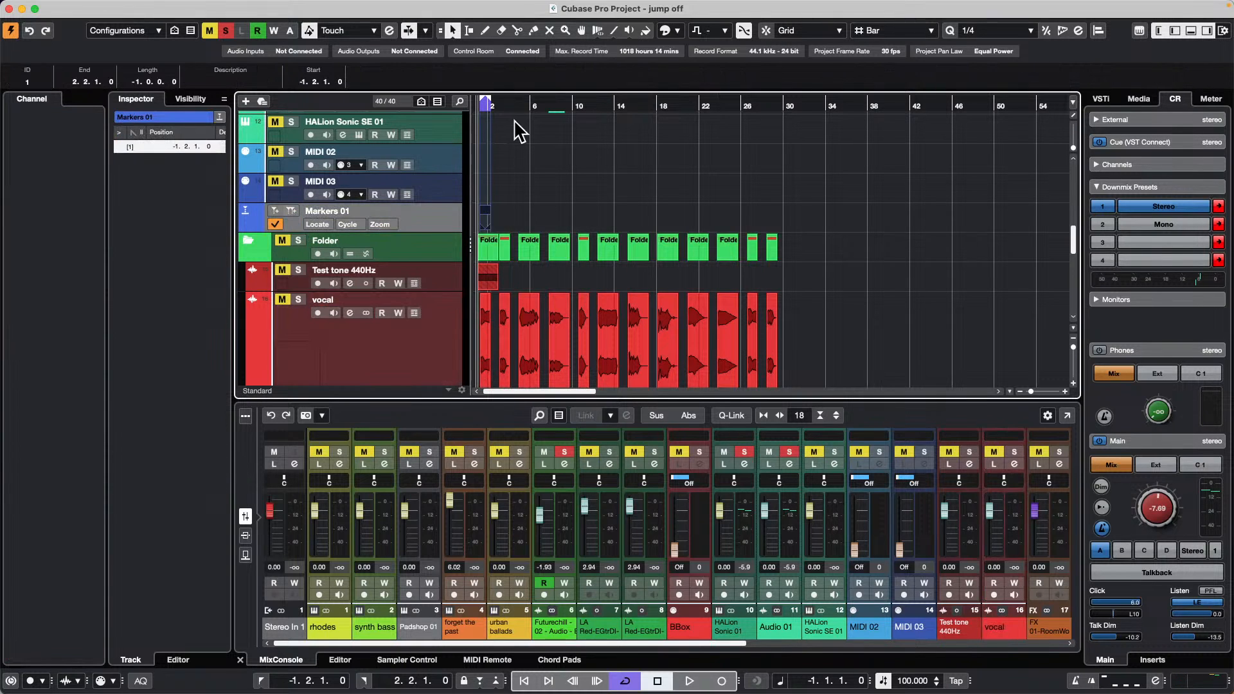
# - Set the locators to the second vocal event, at bar 3, and add a cycle marker over it
pyautogui.click(505, 338)
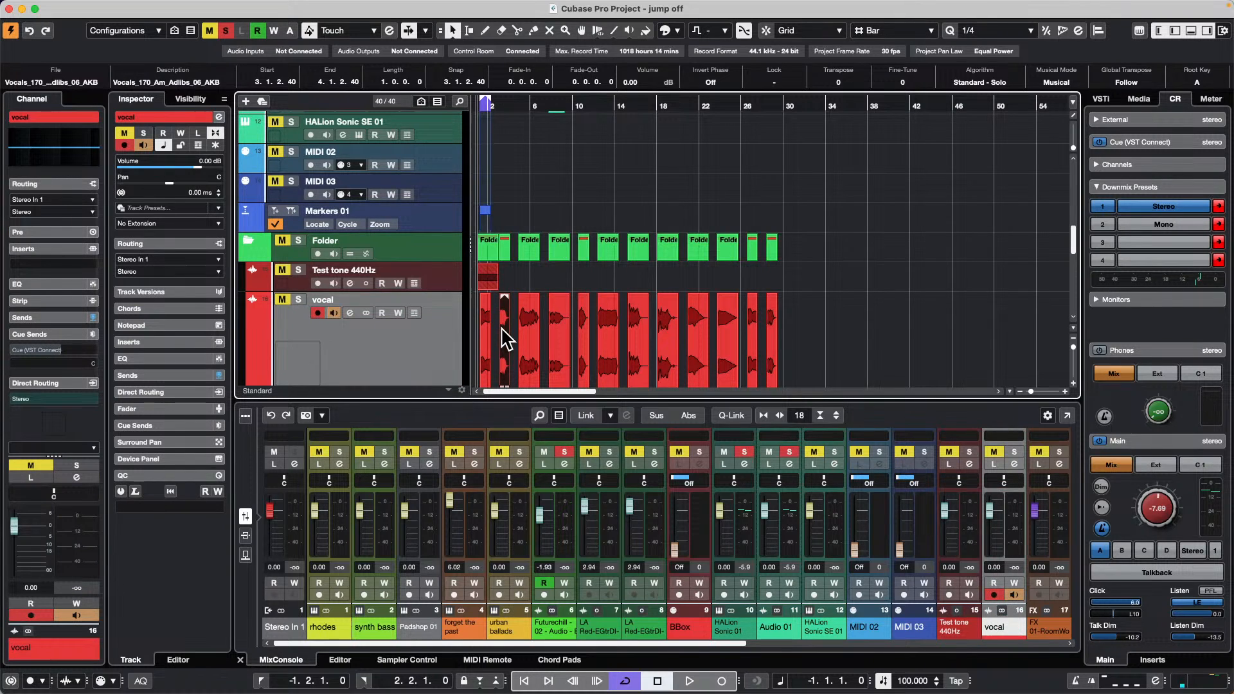
pyautogui.press('p')
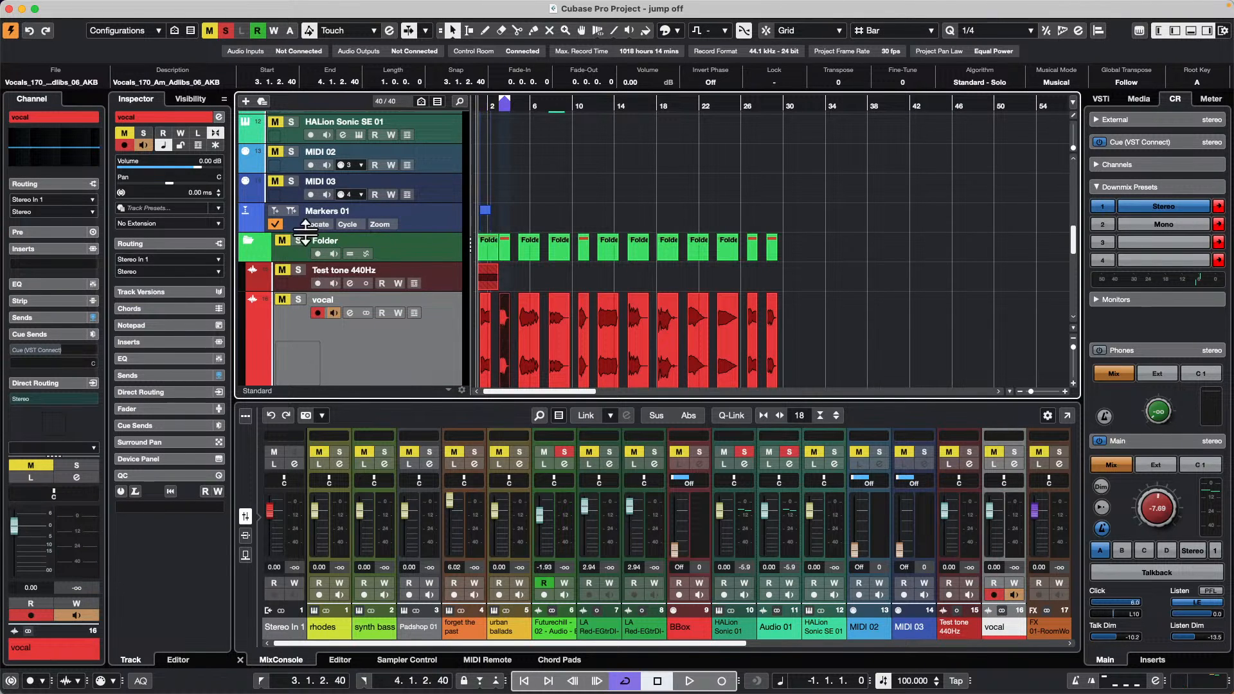
pyautogui.click(292, 209)
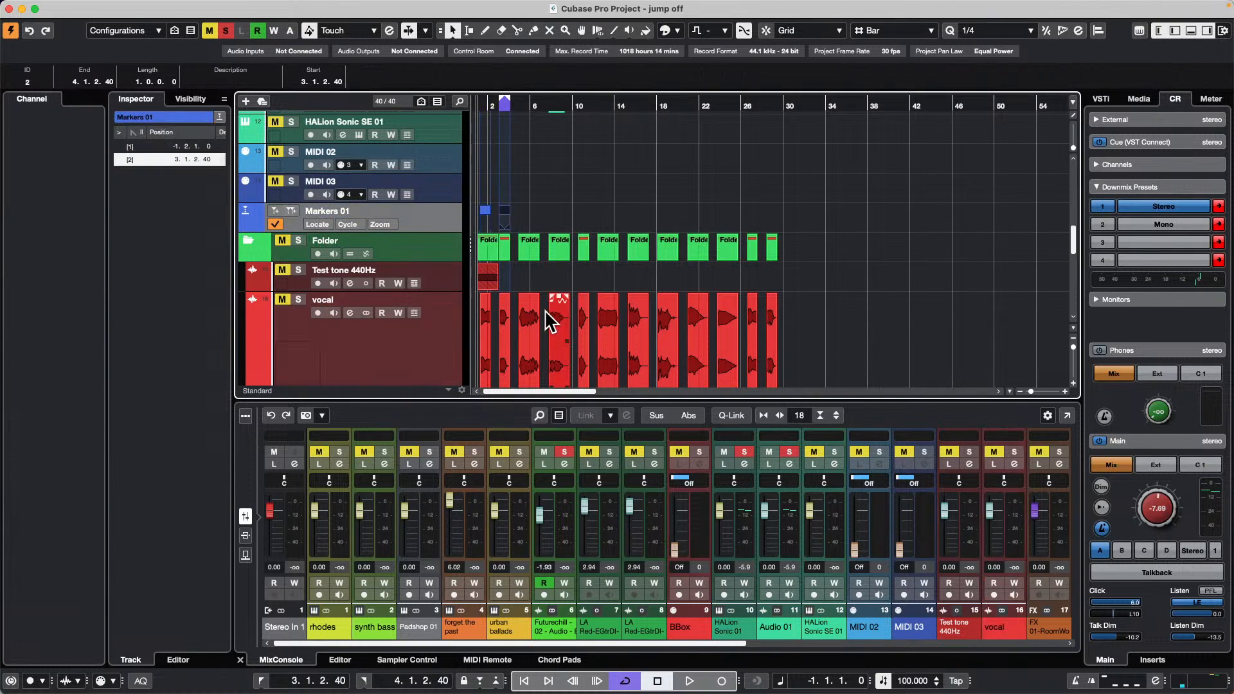
# - Set the locators to the third vocal event, starting in bar 4, and add a cycle marker over it
pyautogui.click(534, 351)
pyautogui.press('p')
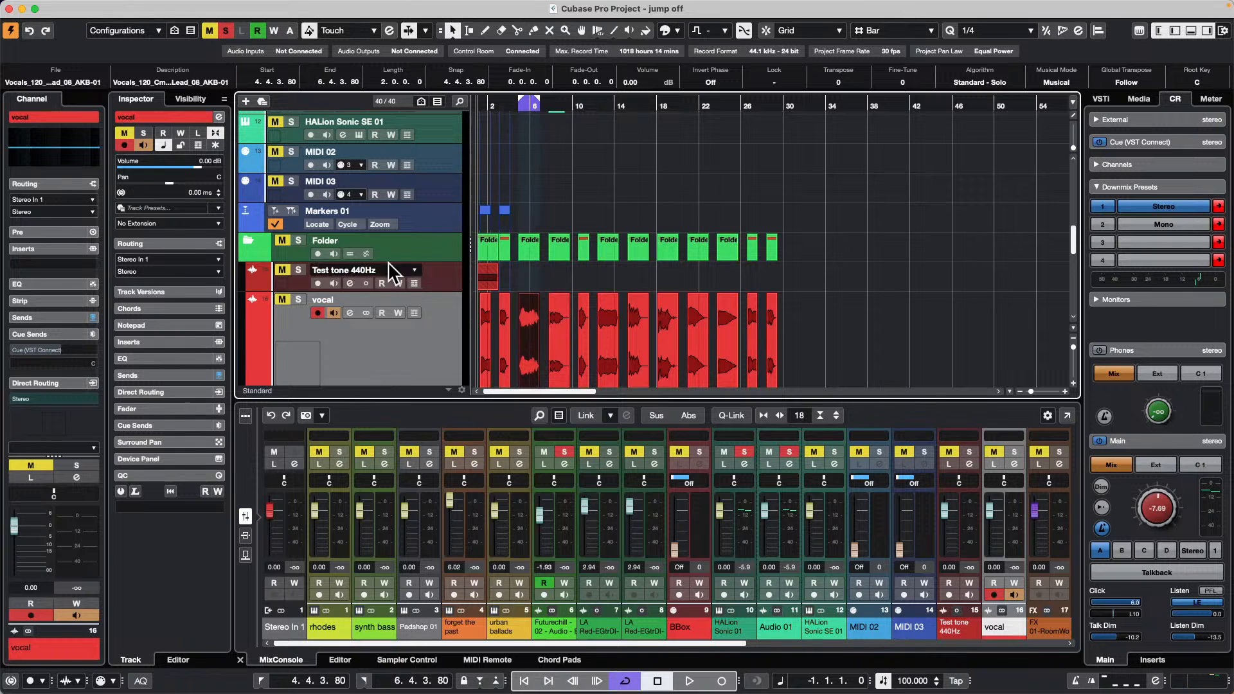
pyautogui.click(289, 210)
# - Set the locators to the fourth vocal event, at bar 7, and add a cycle marker over it
pyautogui.click(559, 353)
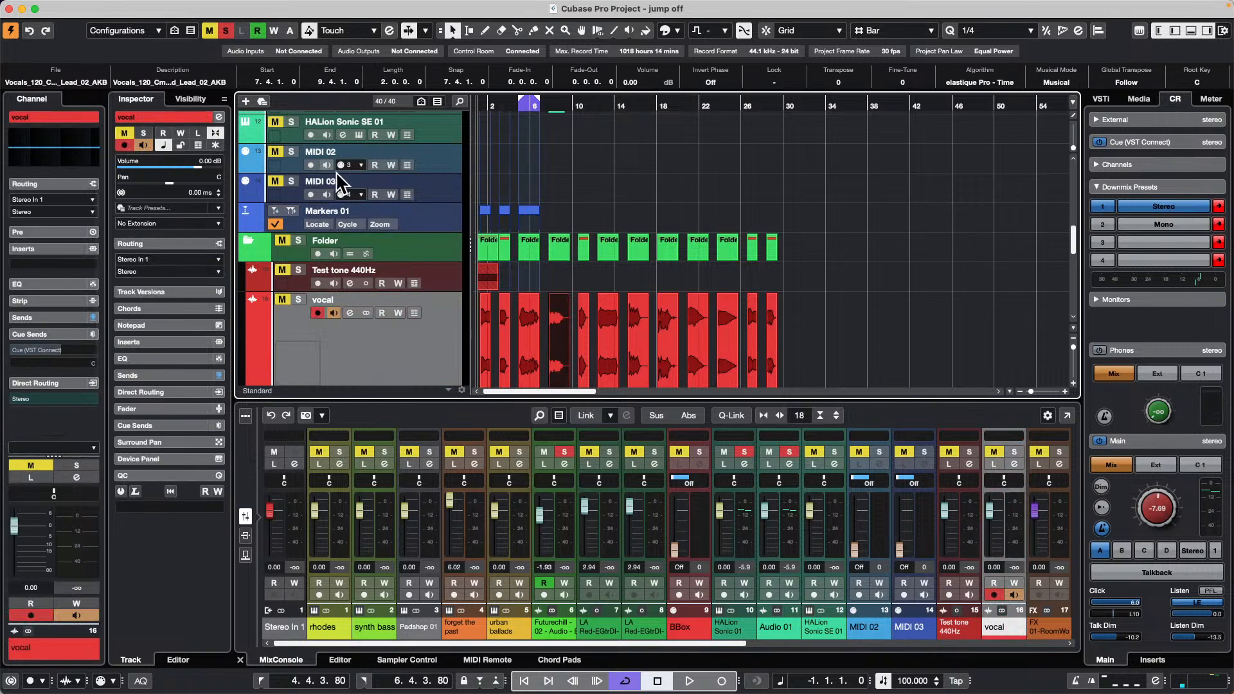
pyautogui.click(292, 210)
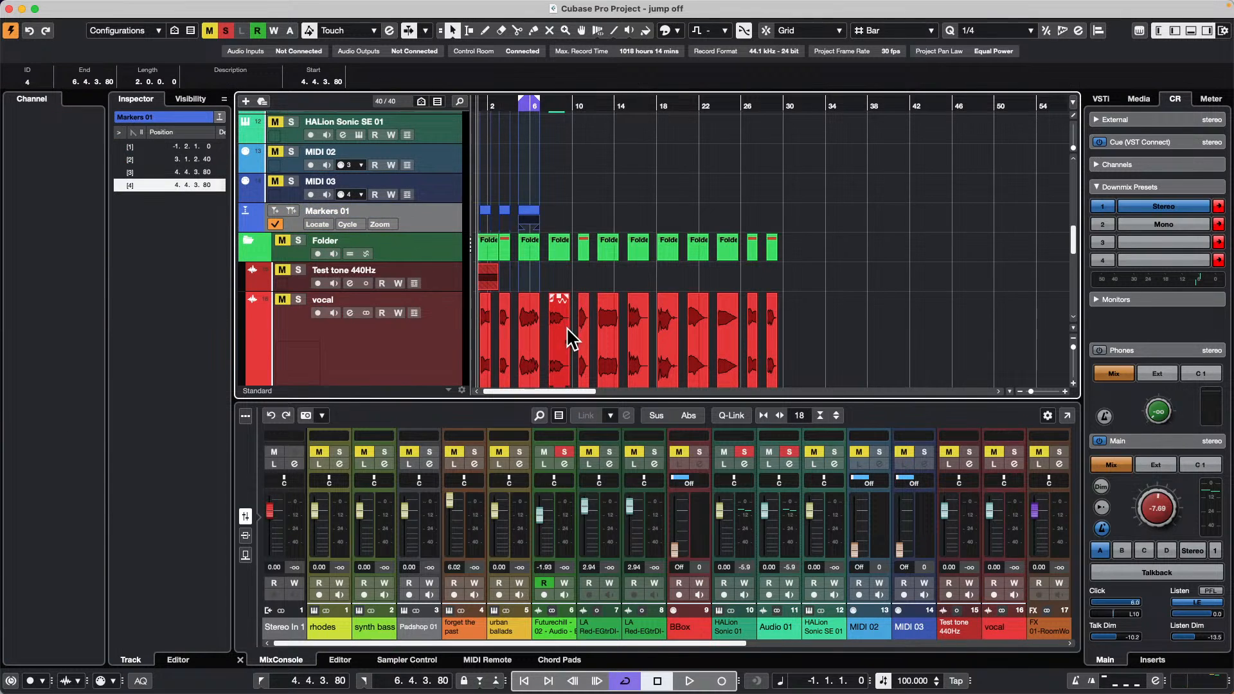
pyautogui.click(567, 338)
pyautogui.press('p')
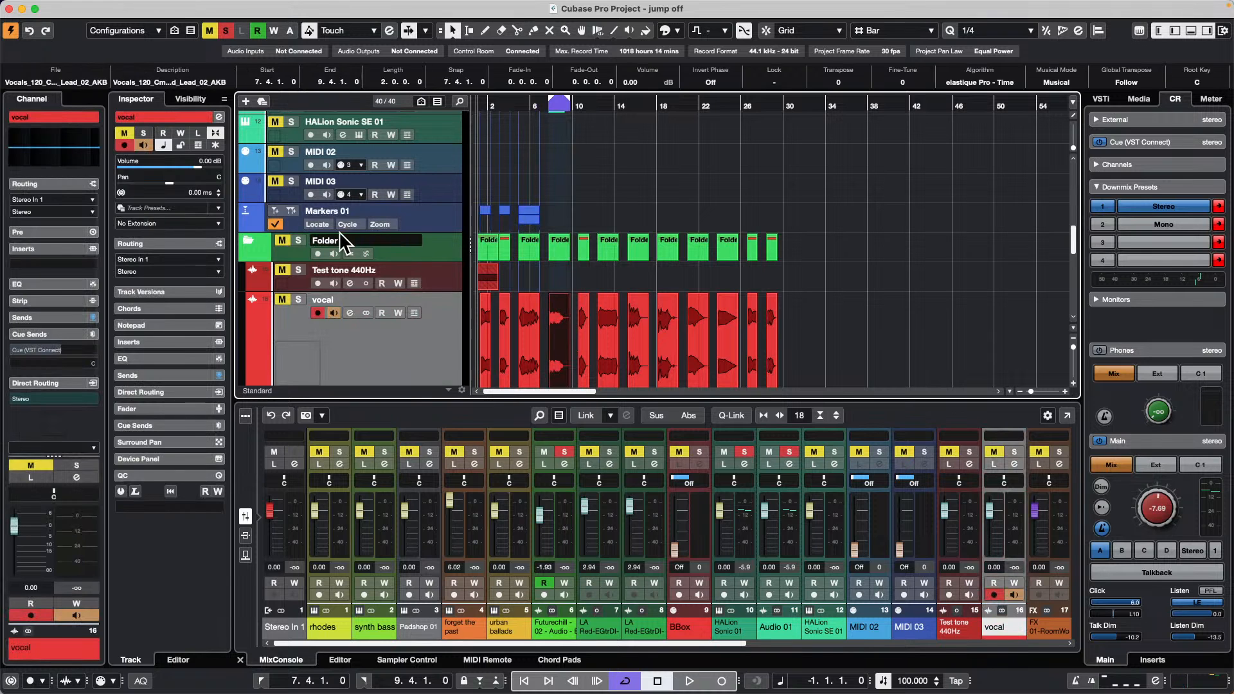
pyautogui.click(292, 210)
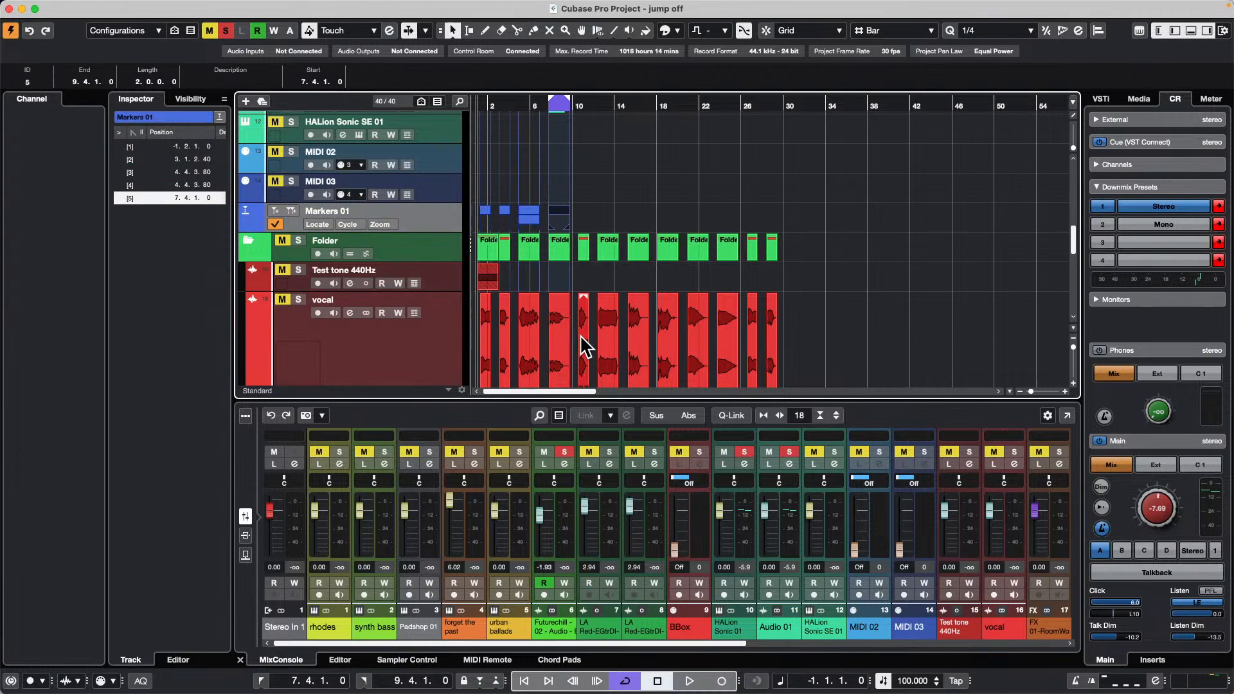
# - Add a cycle marker over each of the fifth and sixth vocal events, at bars 10 and 12, setting the locators to each
pyautogui.click(580, 336)
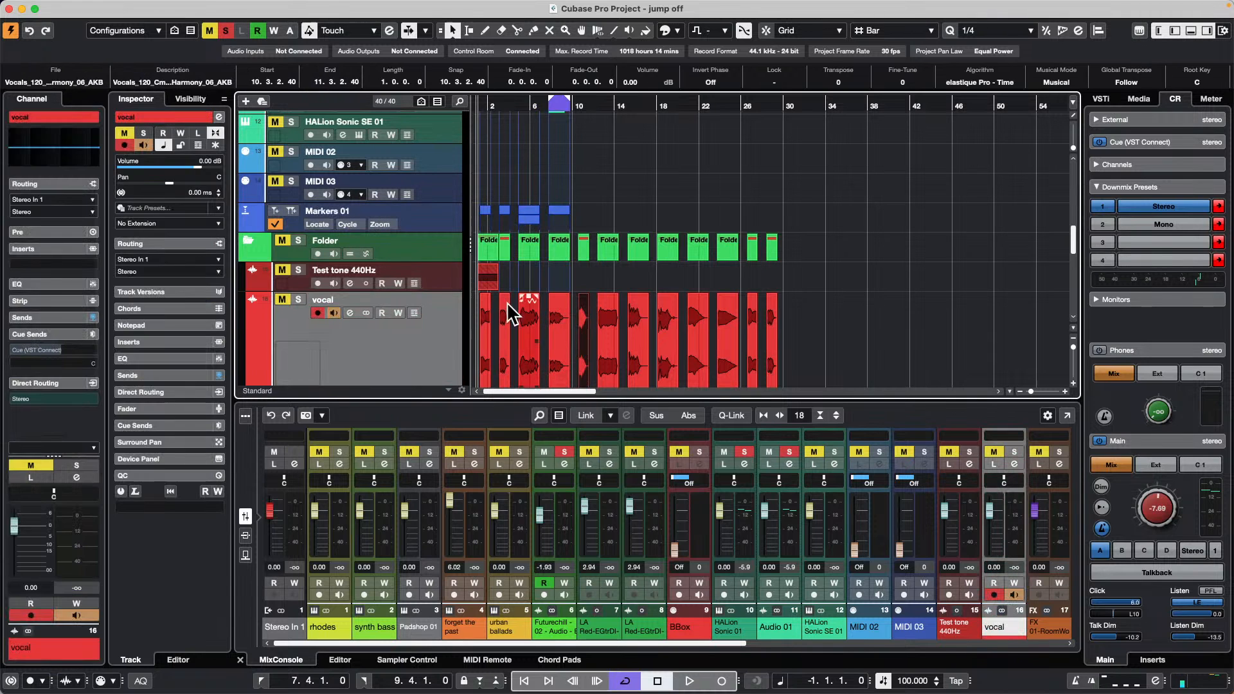
pyautogui.press('p')
pyautogui.click(292, 211)
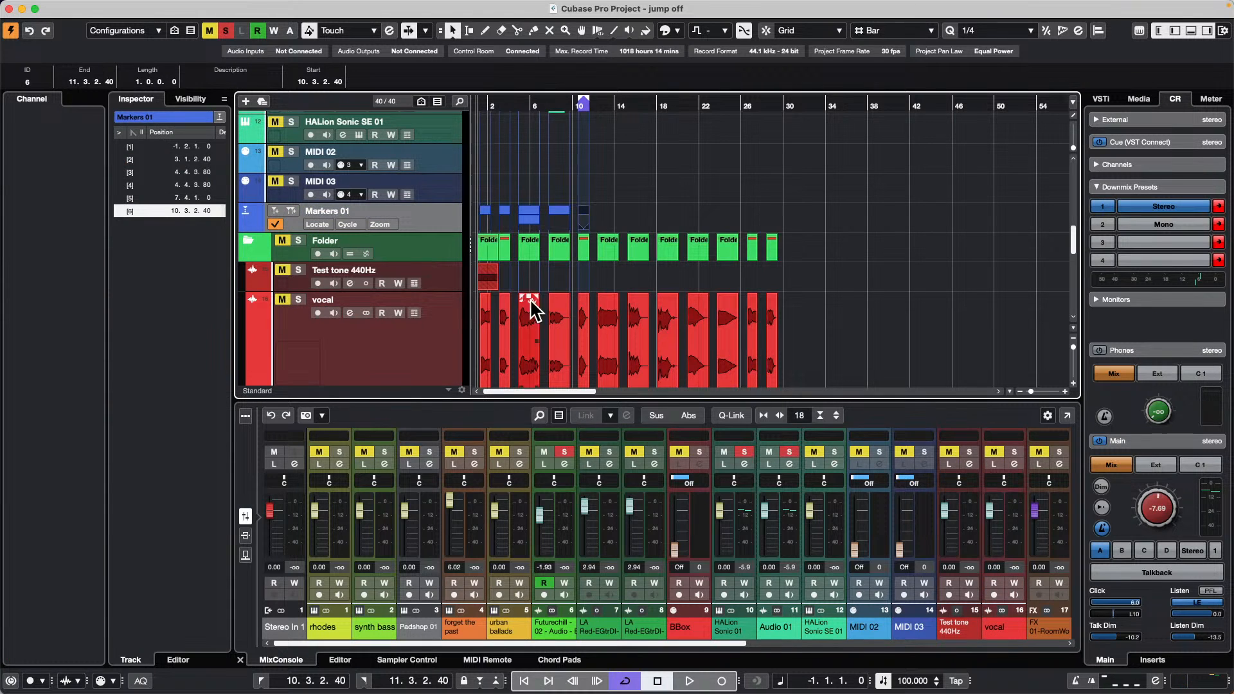
pyautogui.click(611, 350)
pyautogui.click(294, 209)
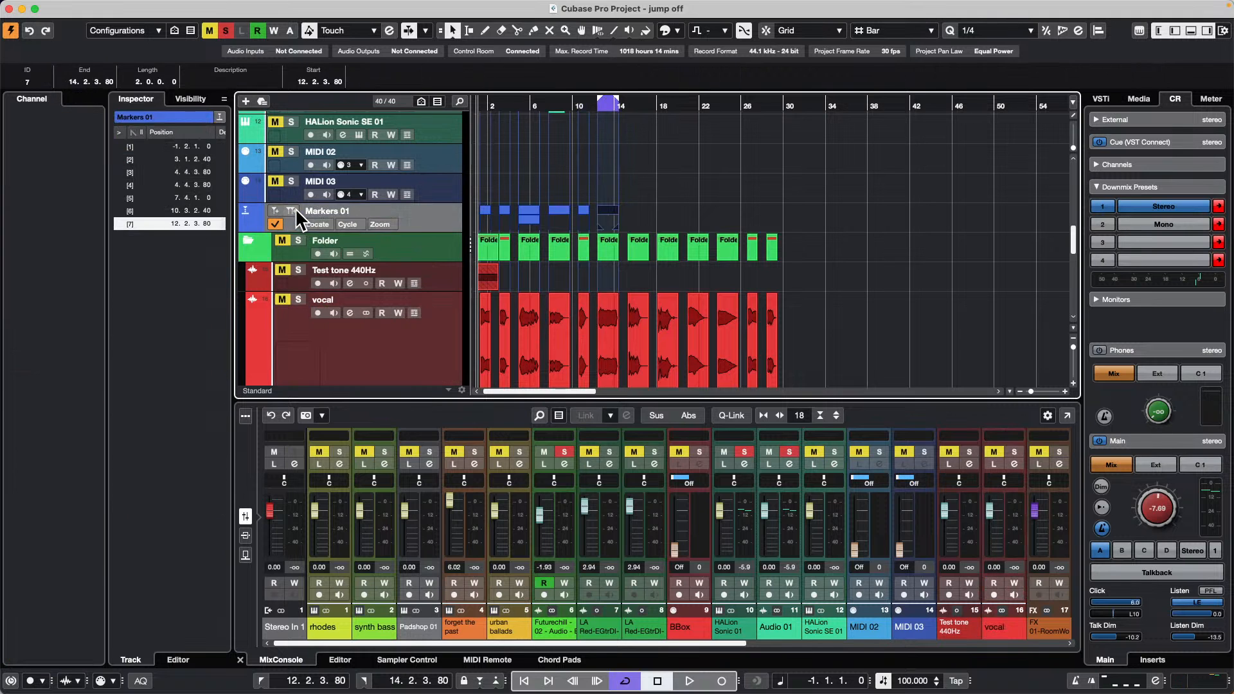
# - Add a cycle marker over each of the seventh and eighth vocal events, at bars 15 and 18, using their ranges
pyautogui.click(635, 335)
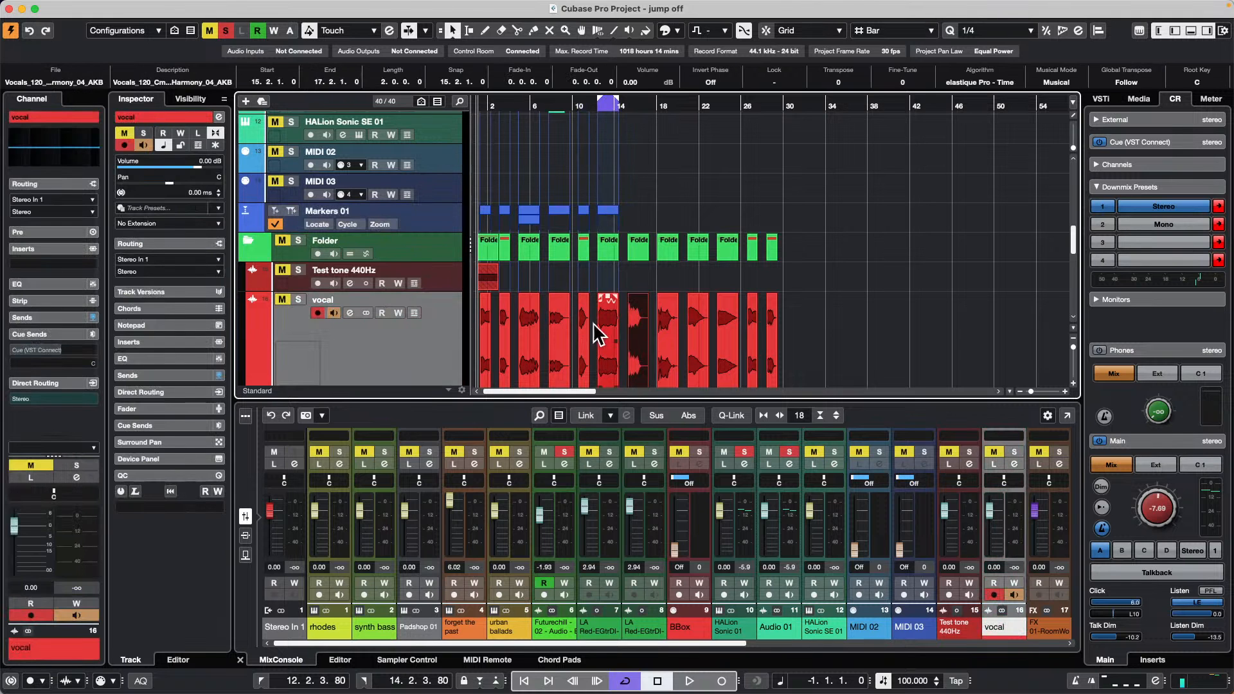
pyautogui.click(292, 208)
pyautogui.click(669, 324)
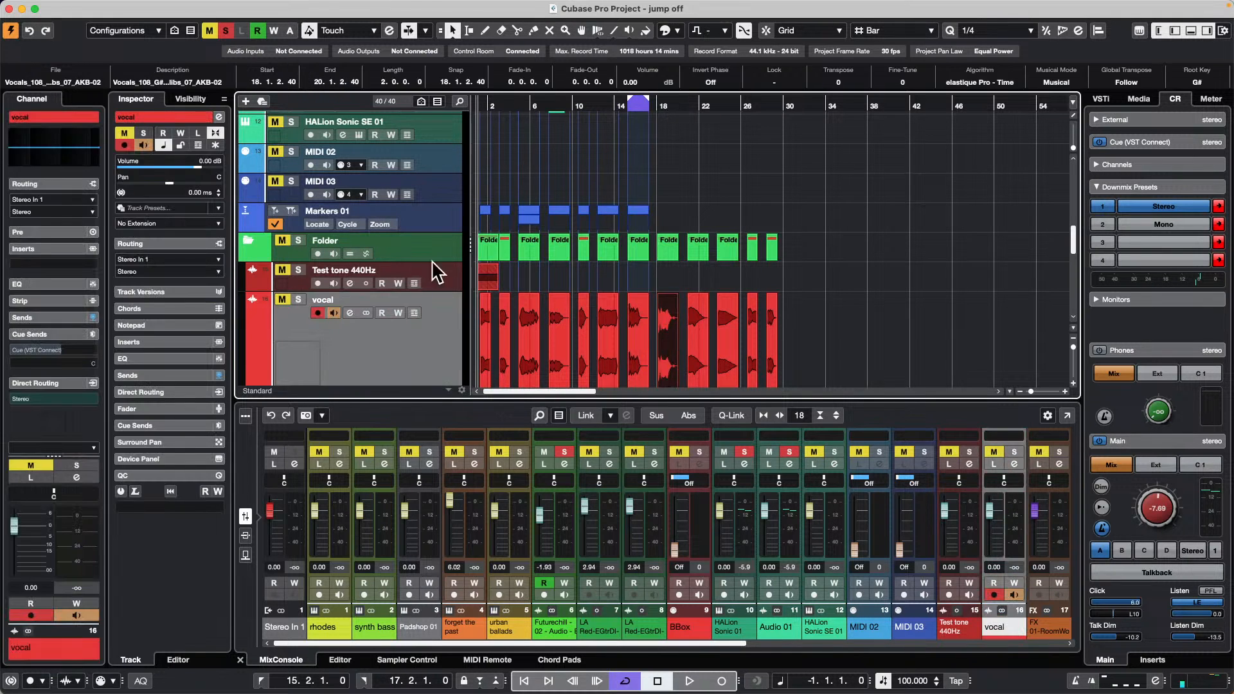
pyautogui.click(294, 210)
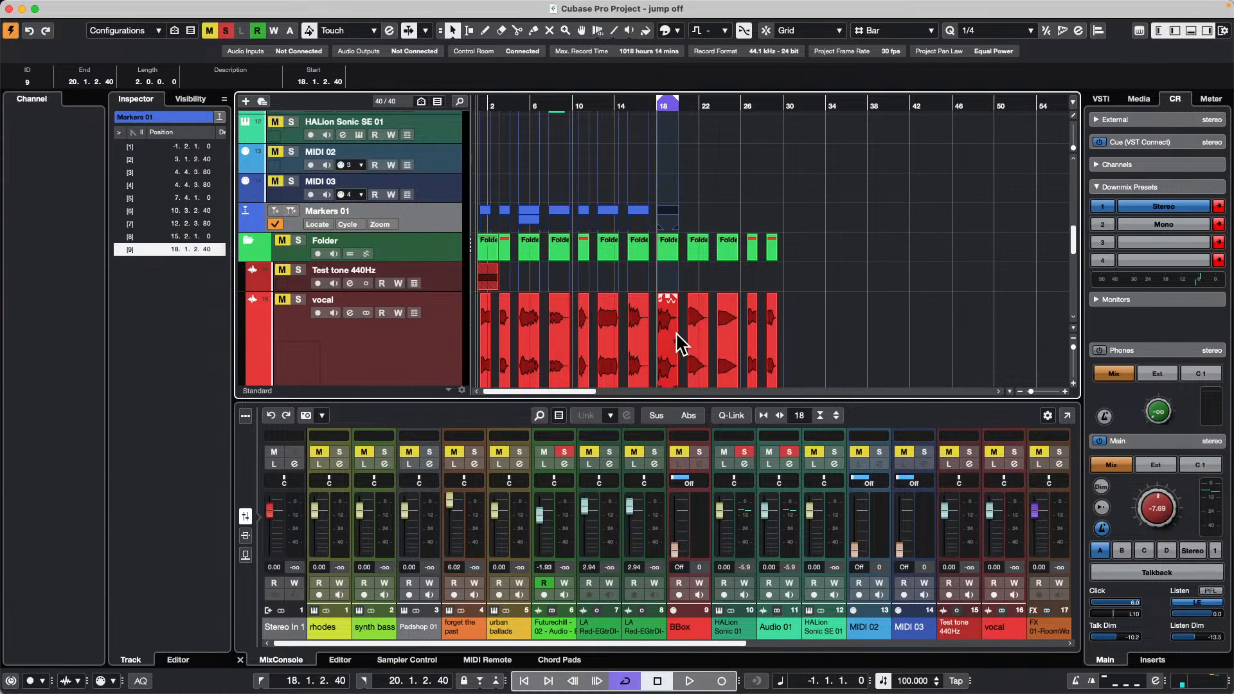
# - Set the locators to the ninth vocal event, starting in bar 20, and add a cycle marker over it
pyautogui.click(694, 351)
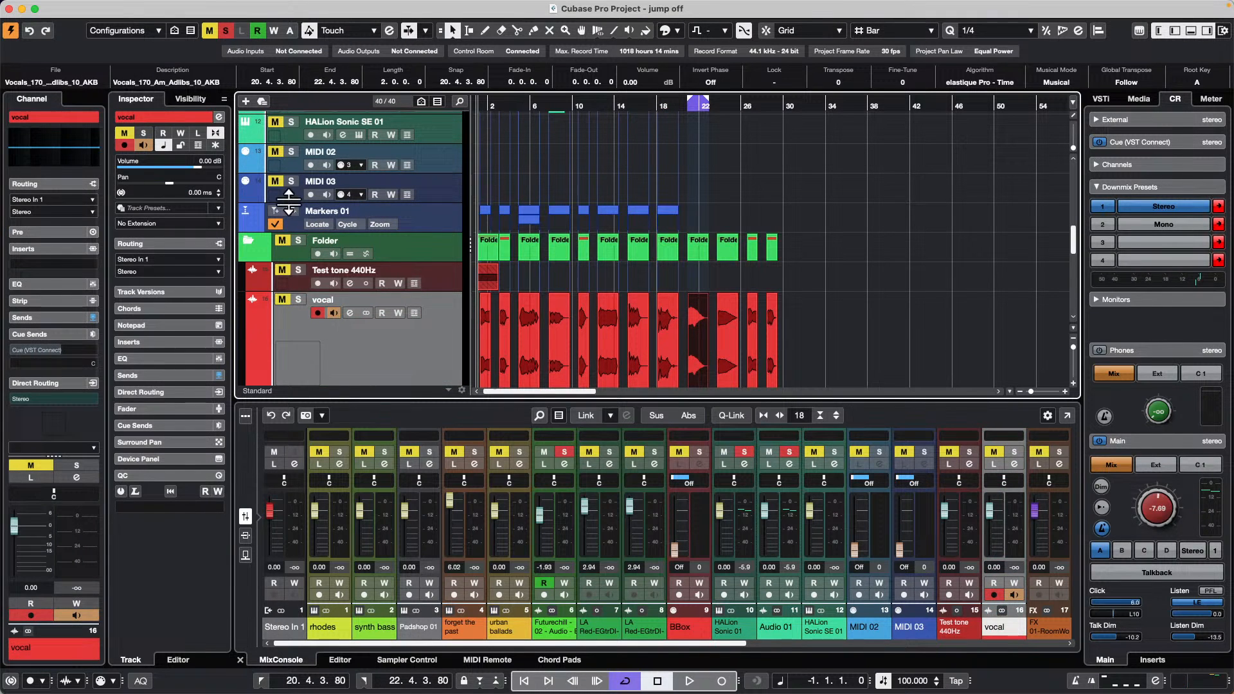
pyautogui.click(299, 217)
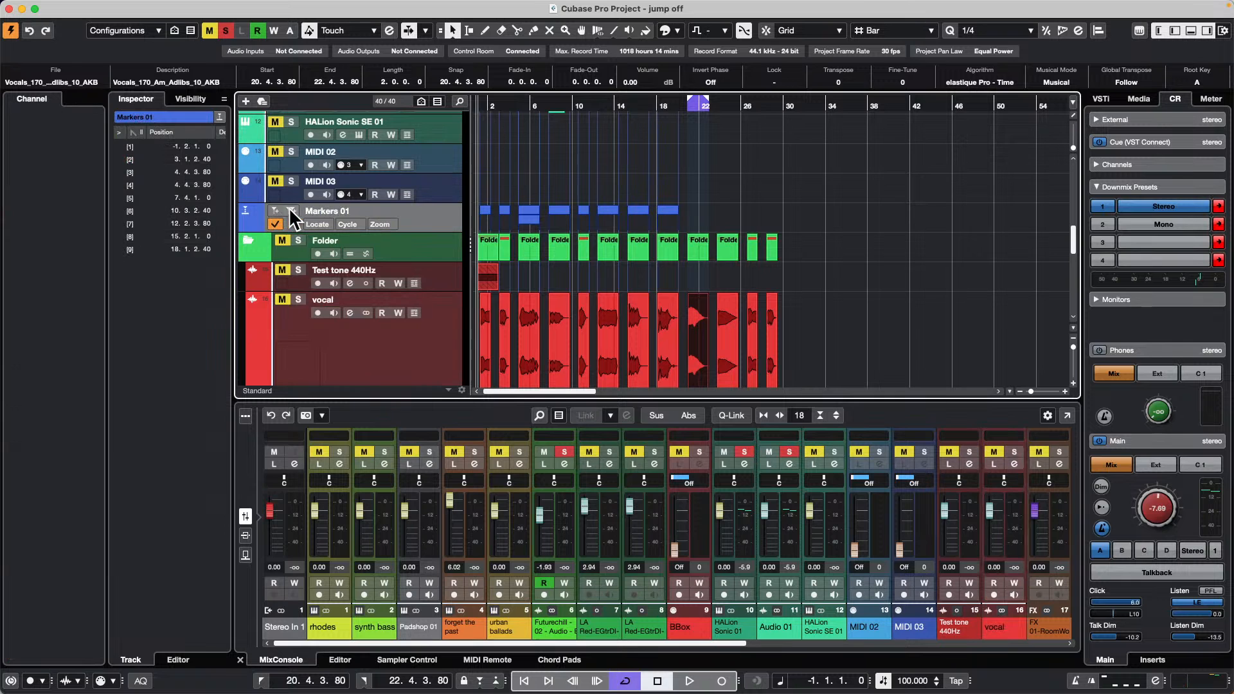
pyautogui.click(289, 209)
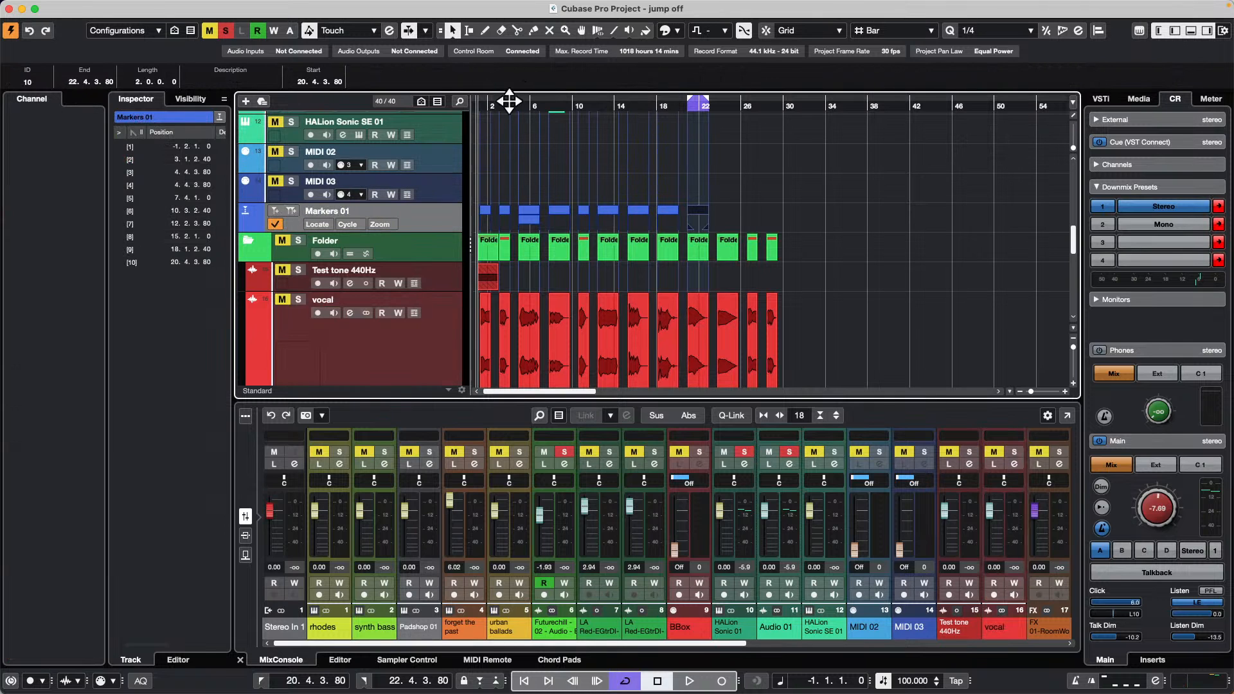
# - Select the first cycle marker on the marker track
pyautogui.moveTo(509, 101); pyautogui.dragTo(419, 160)
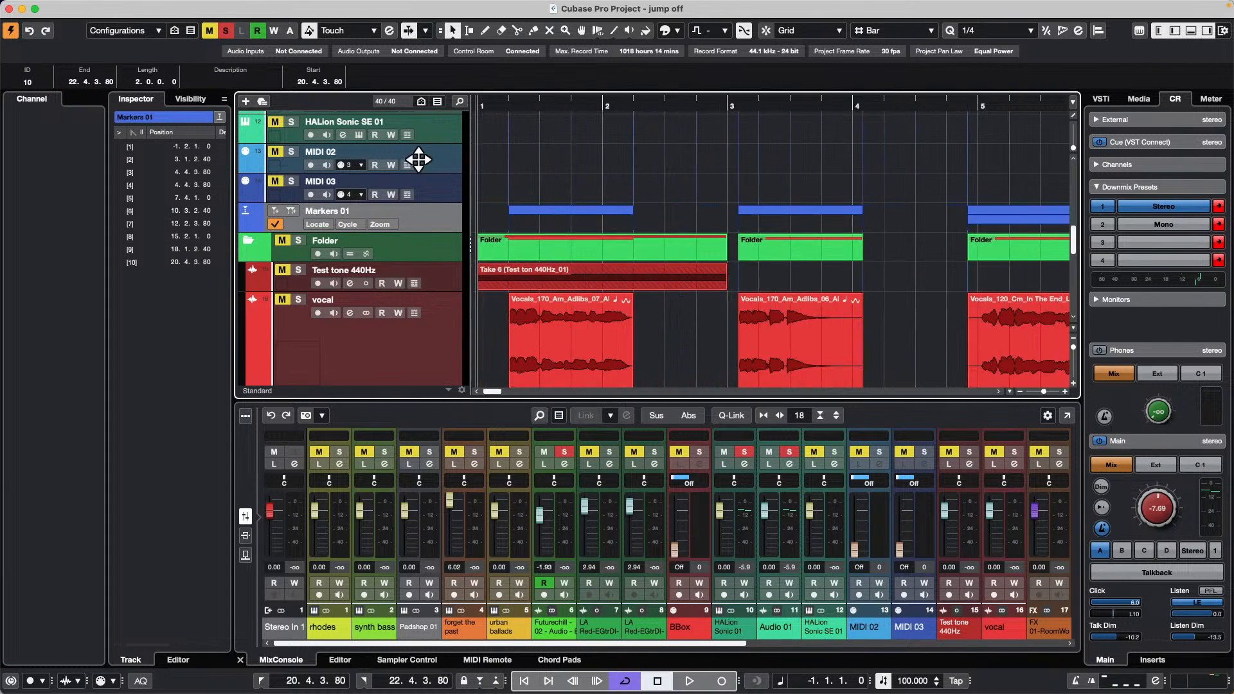
pyautogui.click(552, 216)
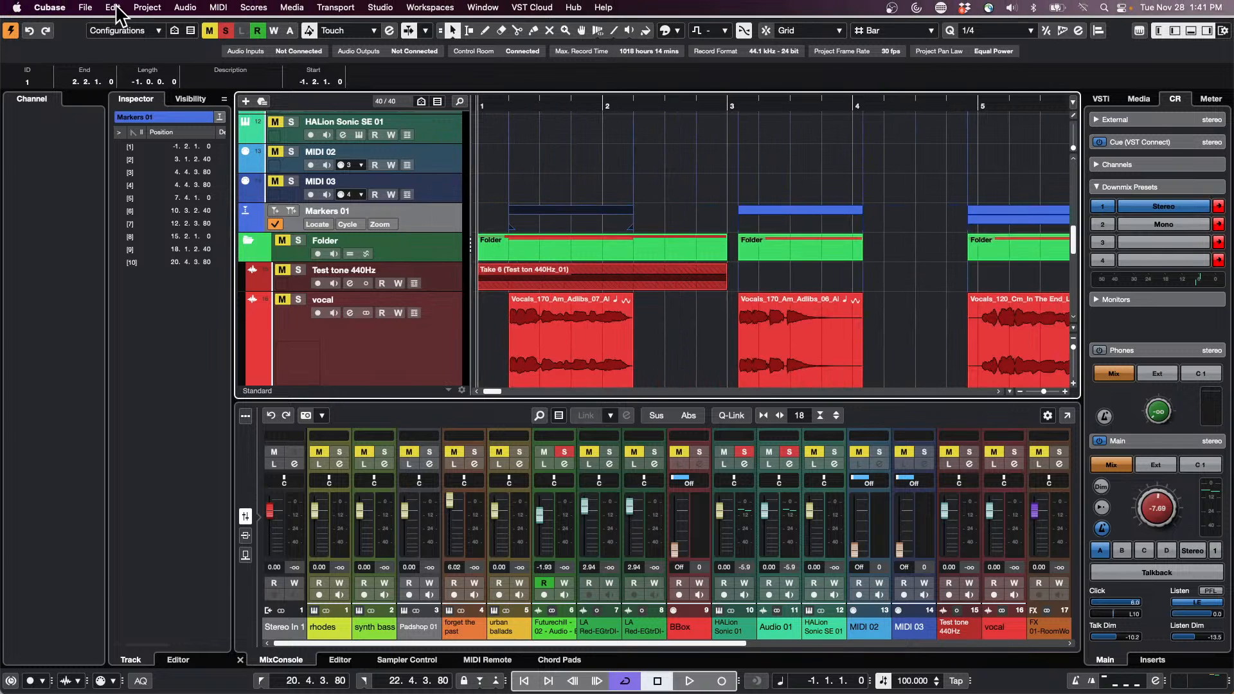
pyautogui.click(86, 7)
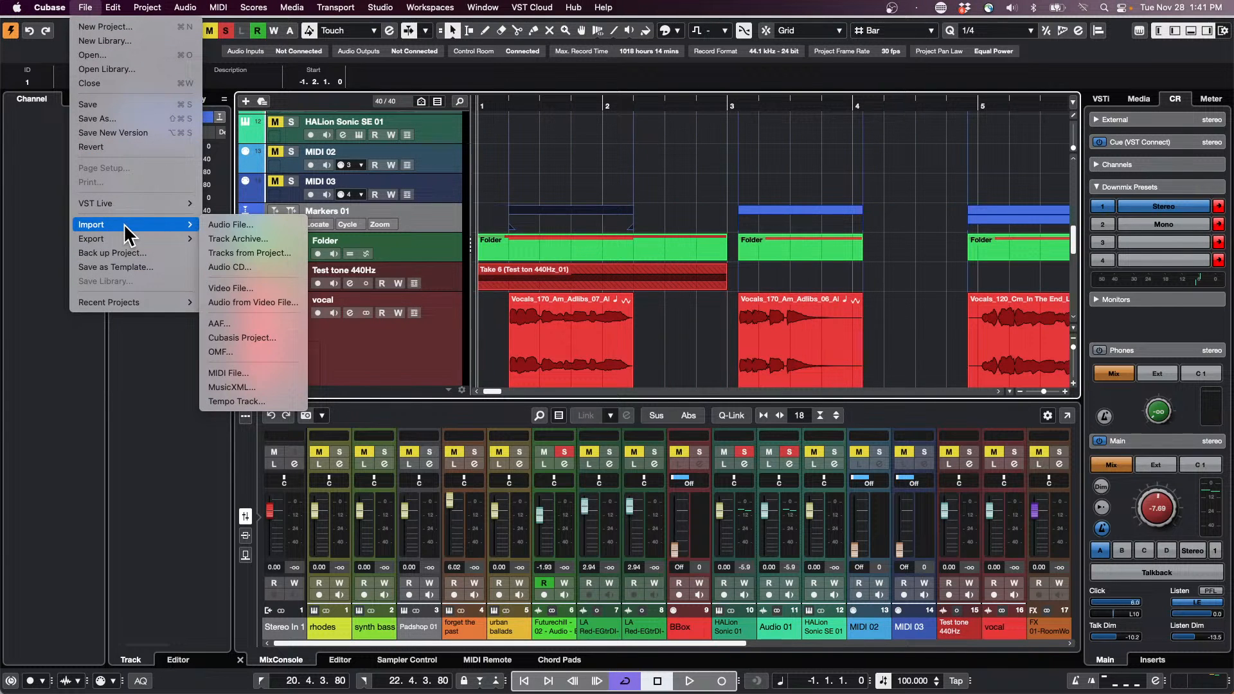
pyautogui.click(430, 211)
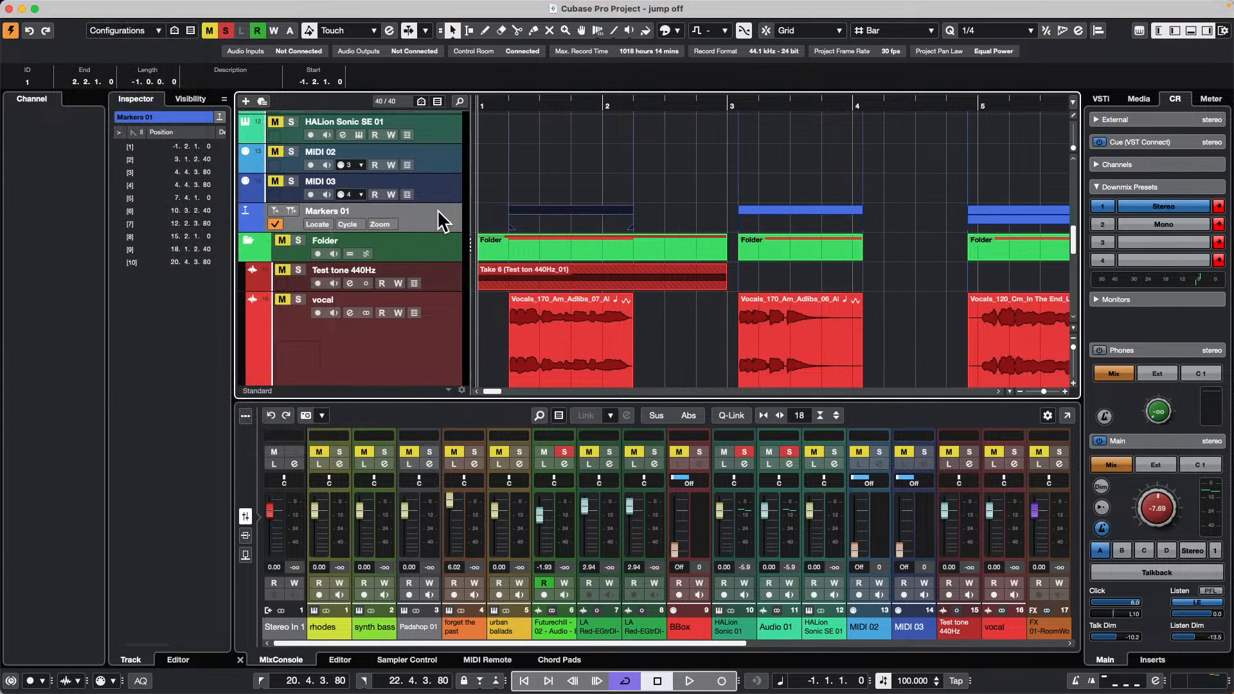
pyautogui.click(275, 223)
pyautogui.click(274, 224)
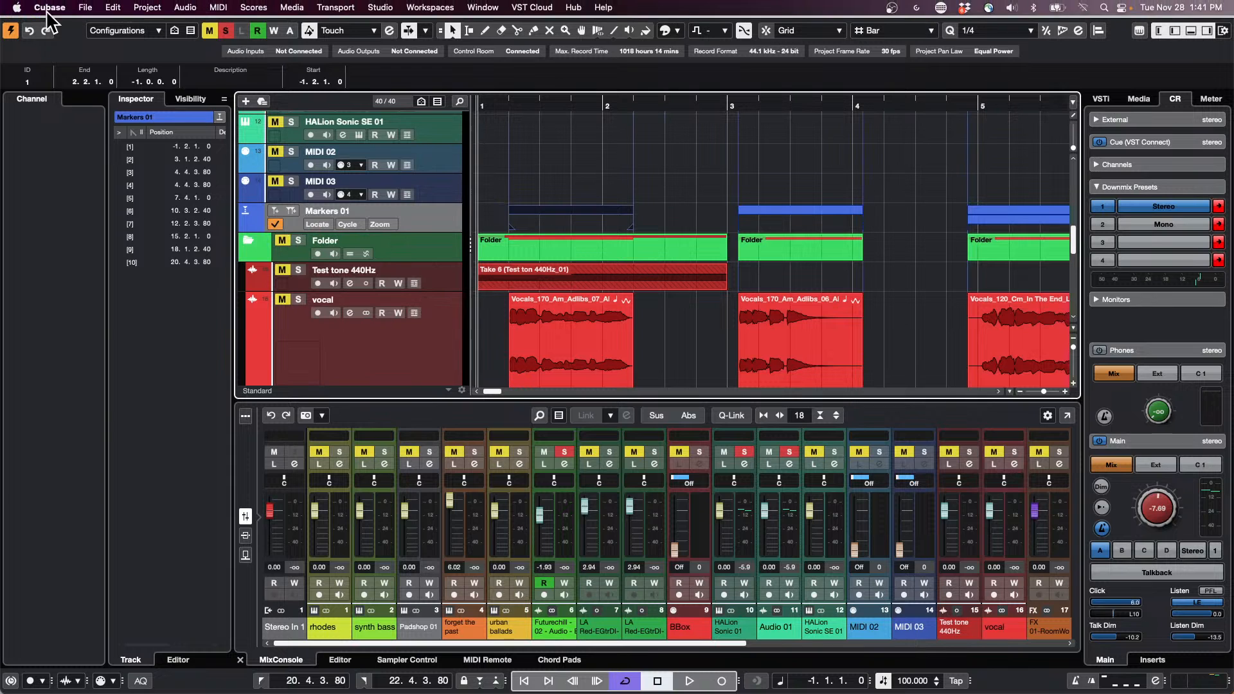
pyautogui.click(85, 7)
pyautogui.moveTo(140, 241)
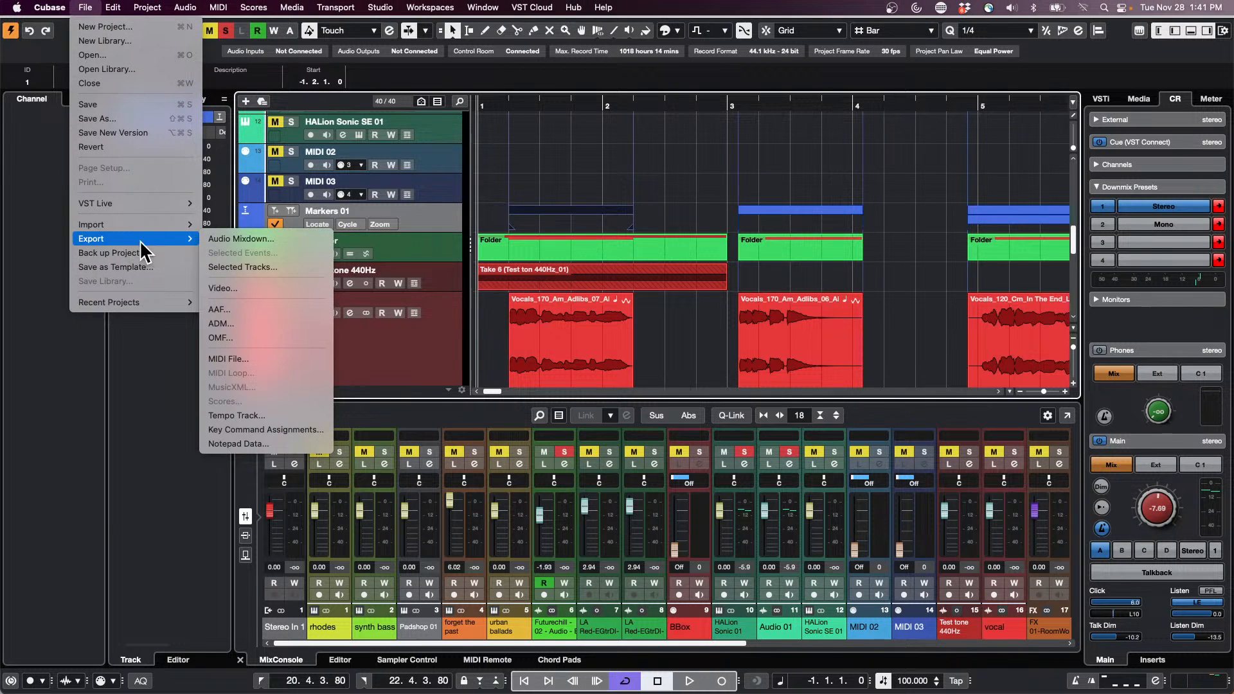
pyautogui.click(452, 116)
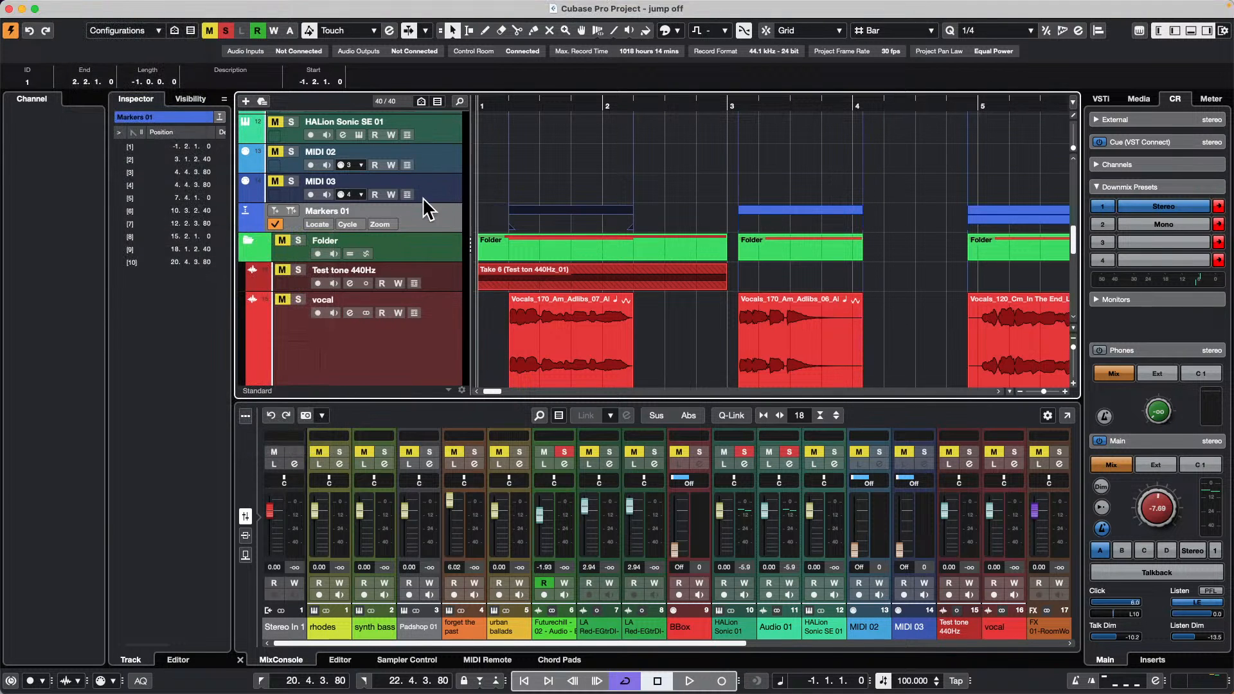
pyautogui.scroll(4, 422, 198)
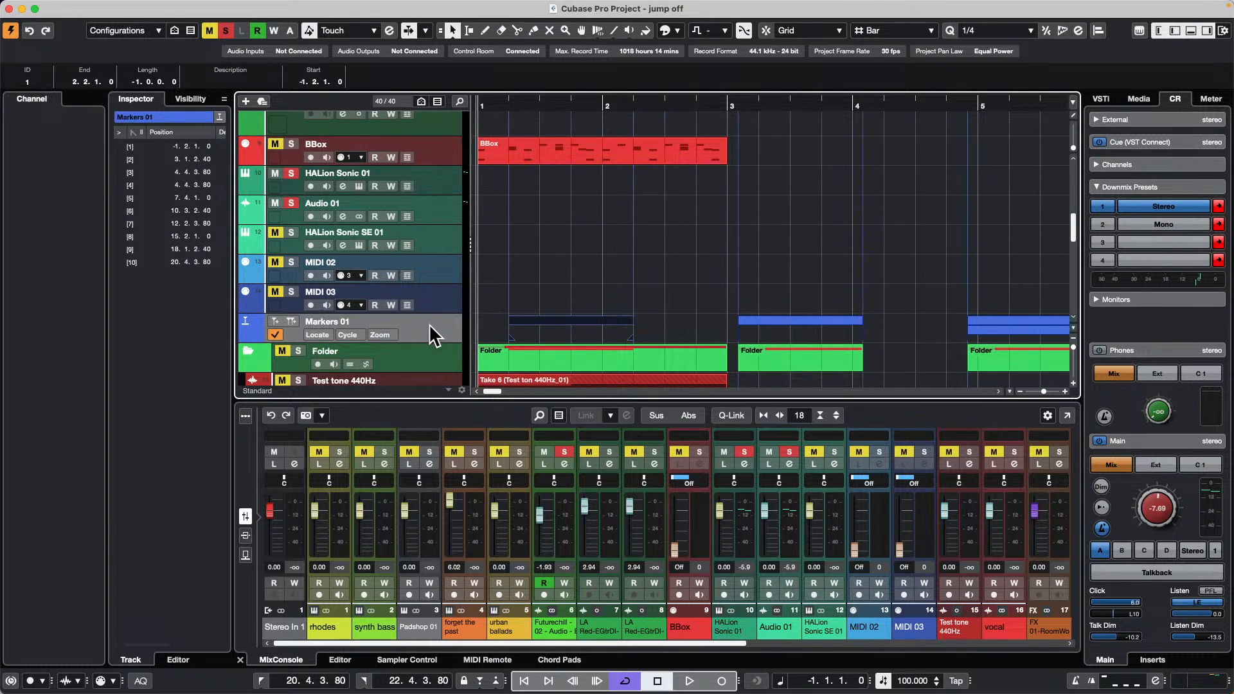
# - Open the Audio Mixdown export and base the export range on cycle markers instead of the locators
pyautogui.moveTo(163, 1)
pyautogui.click(82, 4)
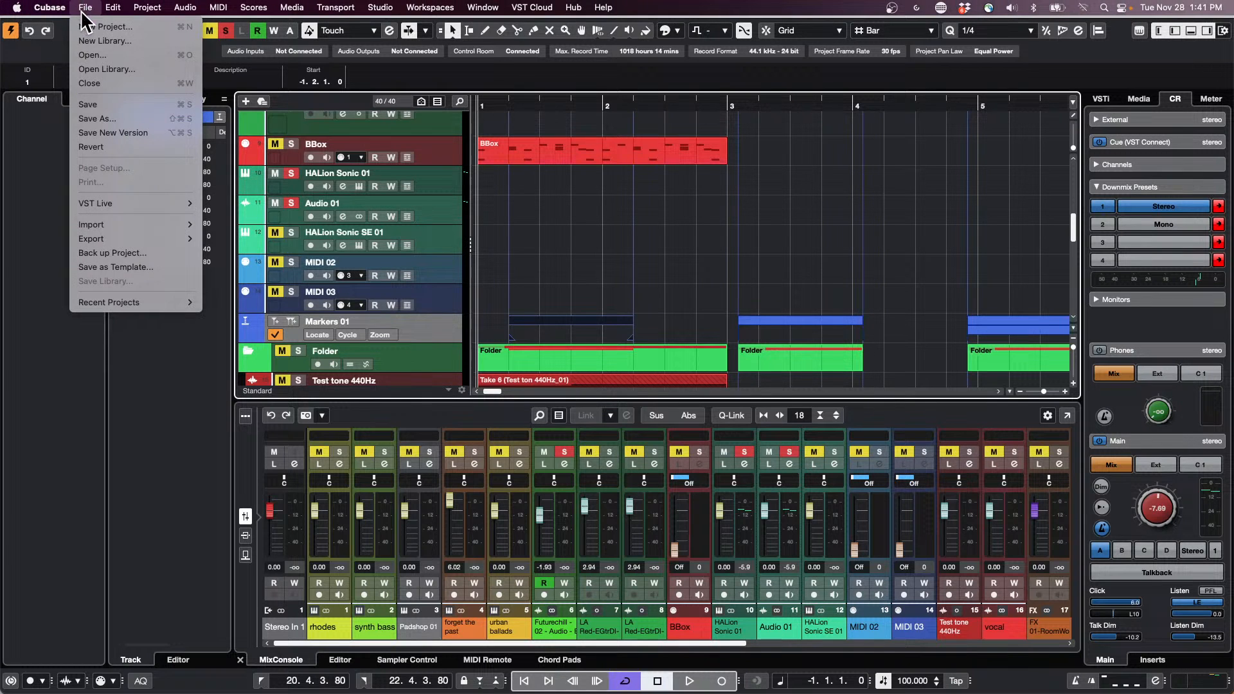
pyautogui.moveTo(115, 238)
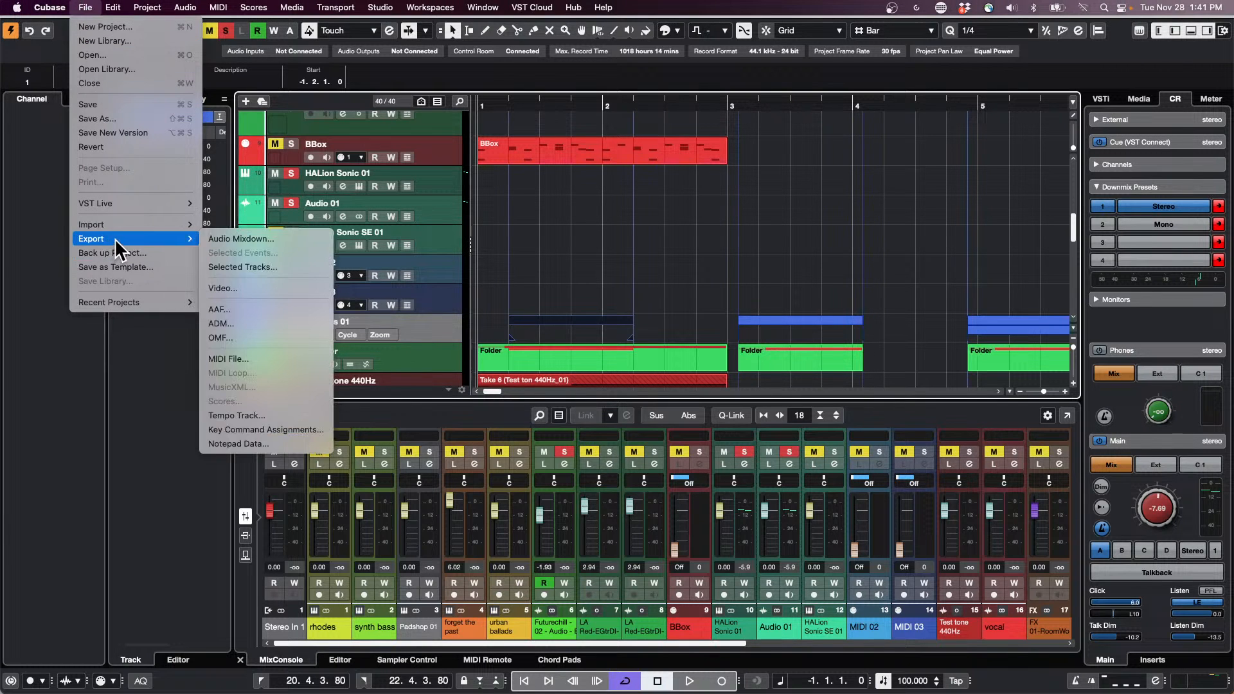
pyautogui.click(283, 239)
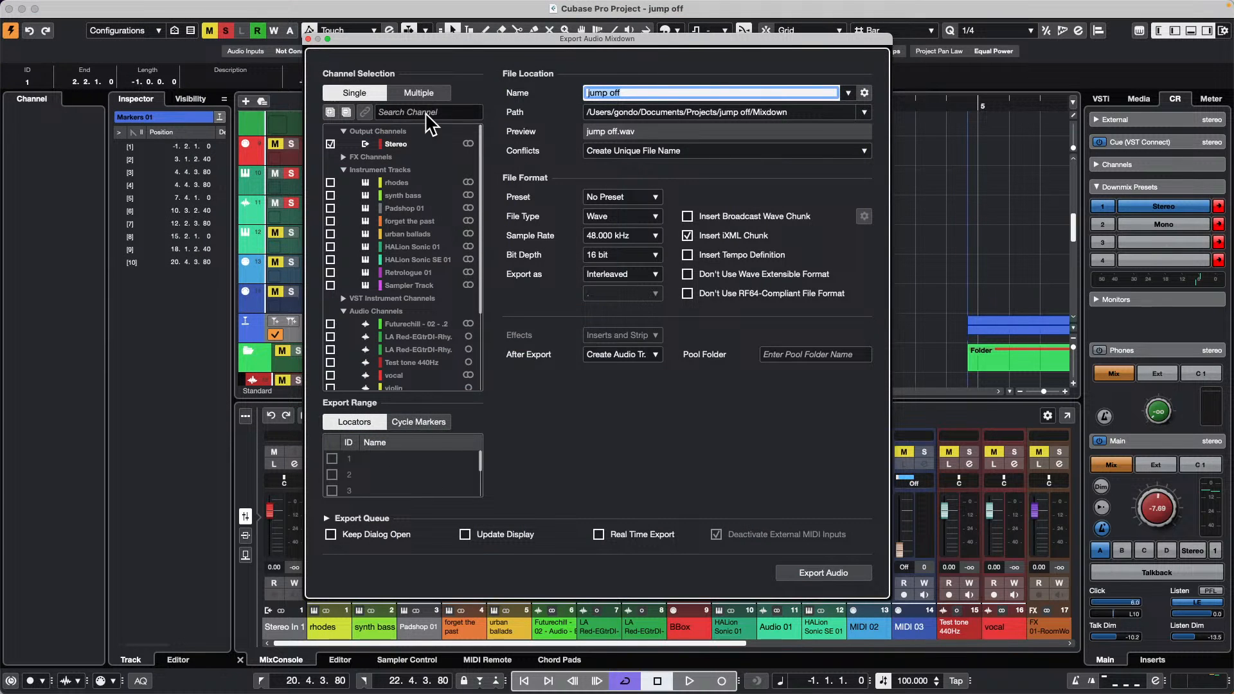
pyautogui.click(424, 424)
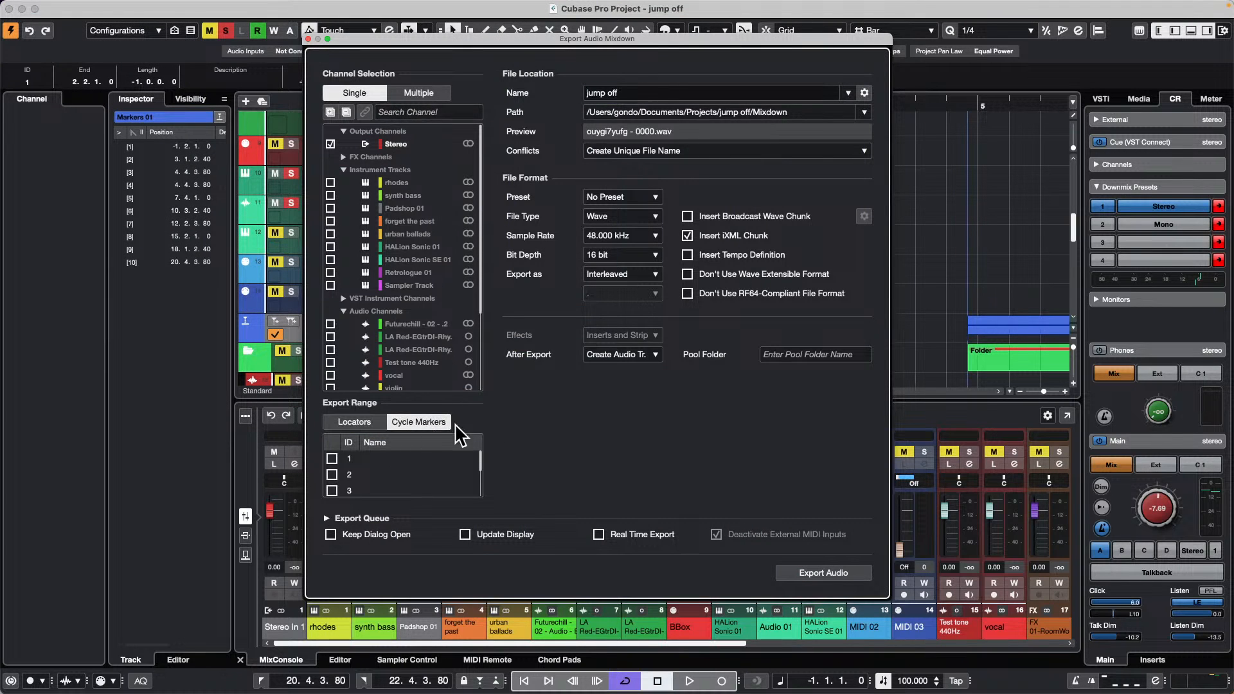
pyautogui.scroll(-5, 454, 457)
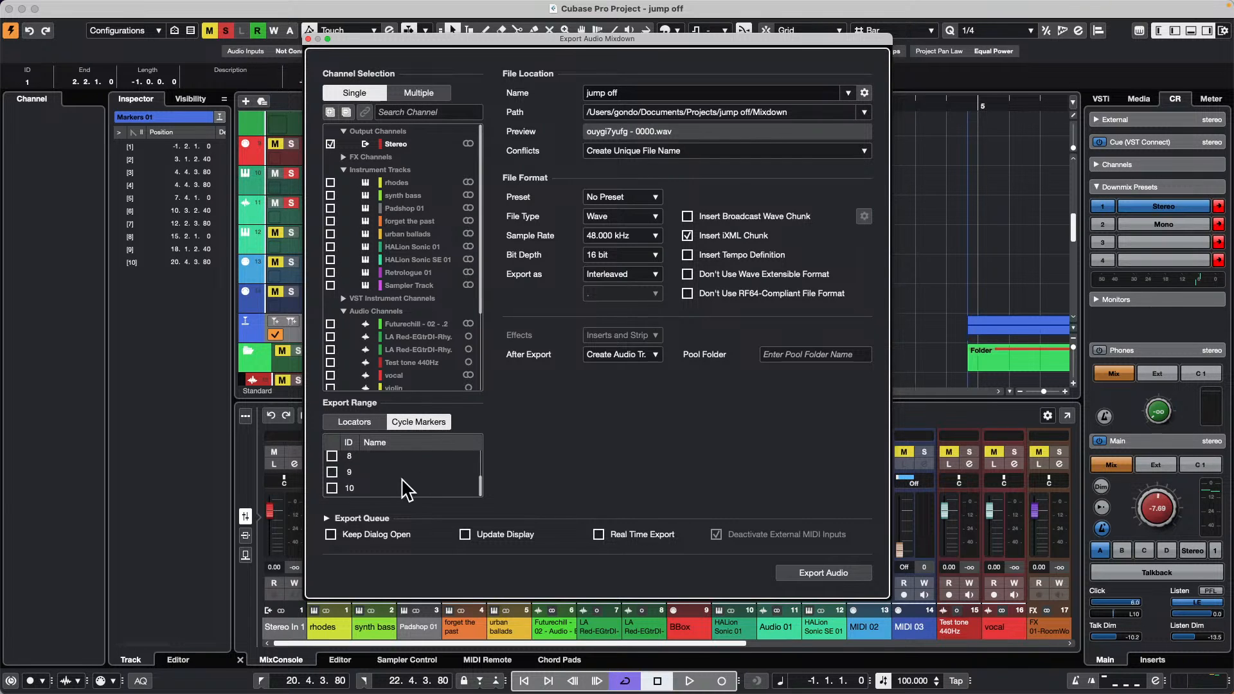
# - Include cycle markers 6 to 10 in the export range, and close the export dialog without exporting
pyautogui.click(332, 488)
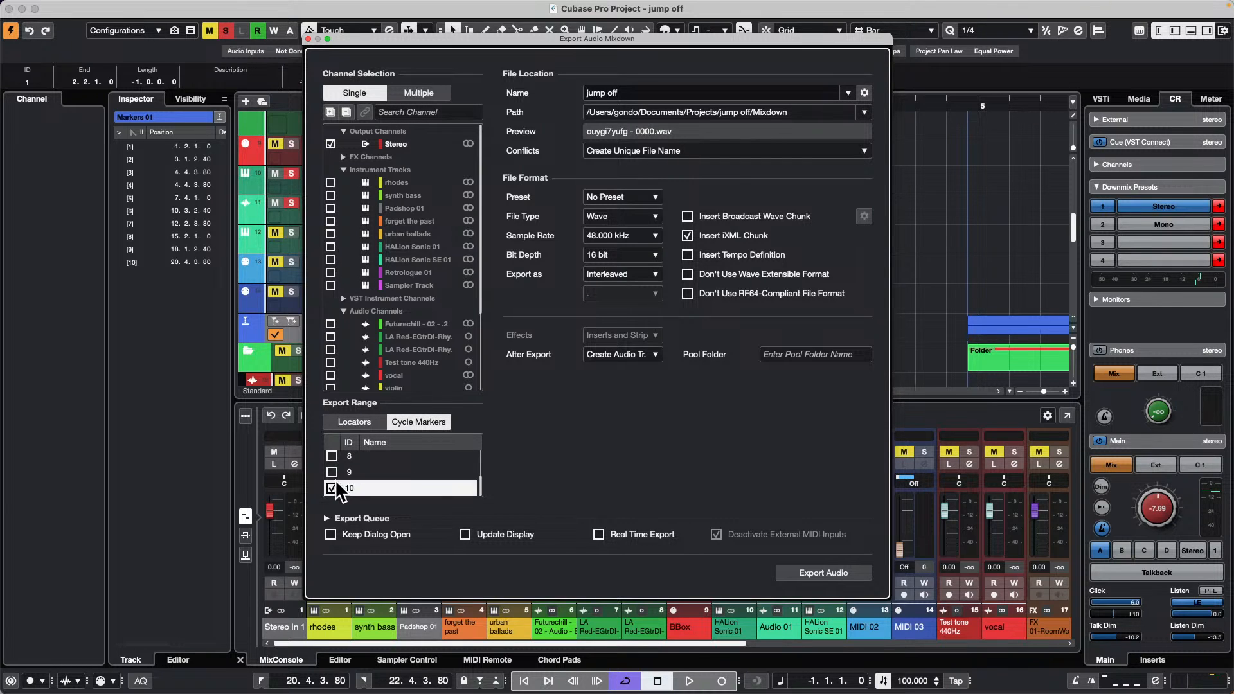
pyautogui.click(332, 473)
pyautogui.click(332, 457)
pyautogui.scroll(1, 414, 470)
pyautogui.scroll(1, 415, 471)
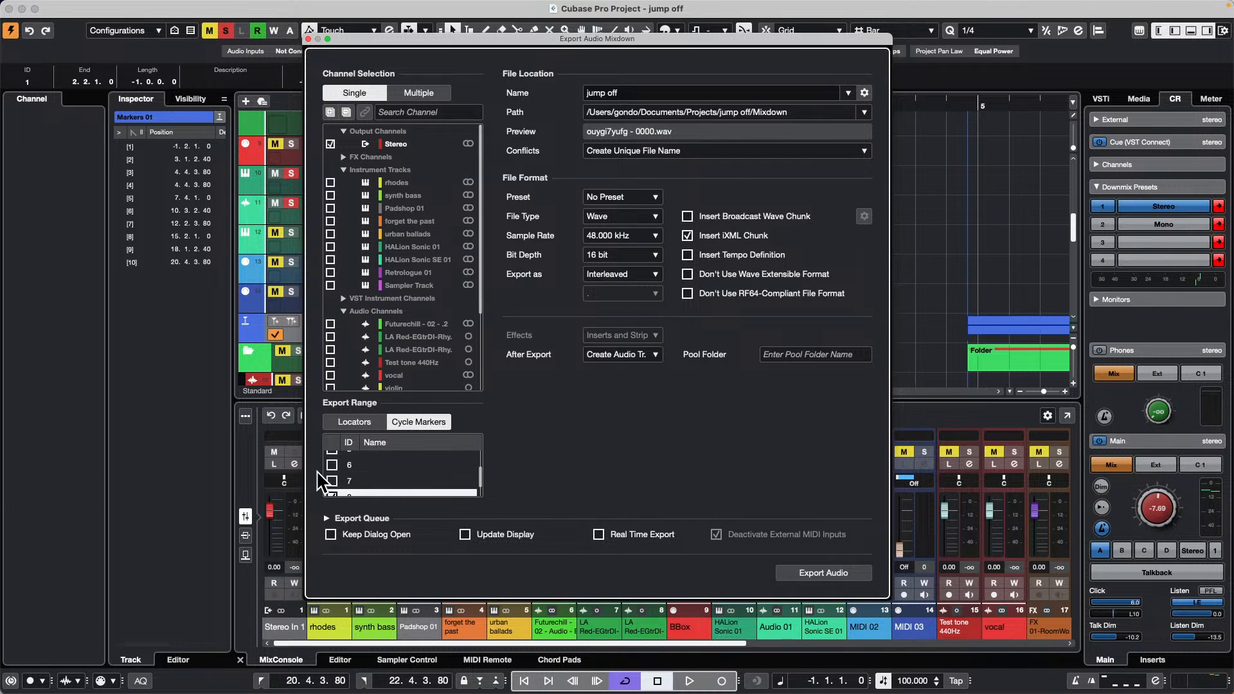
pyautogui.click(333, 466)
pyautogui.click(333, 482)
pyautogui.scroll(2, 340, 492)
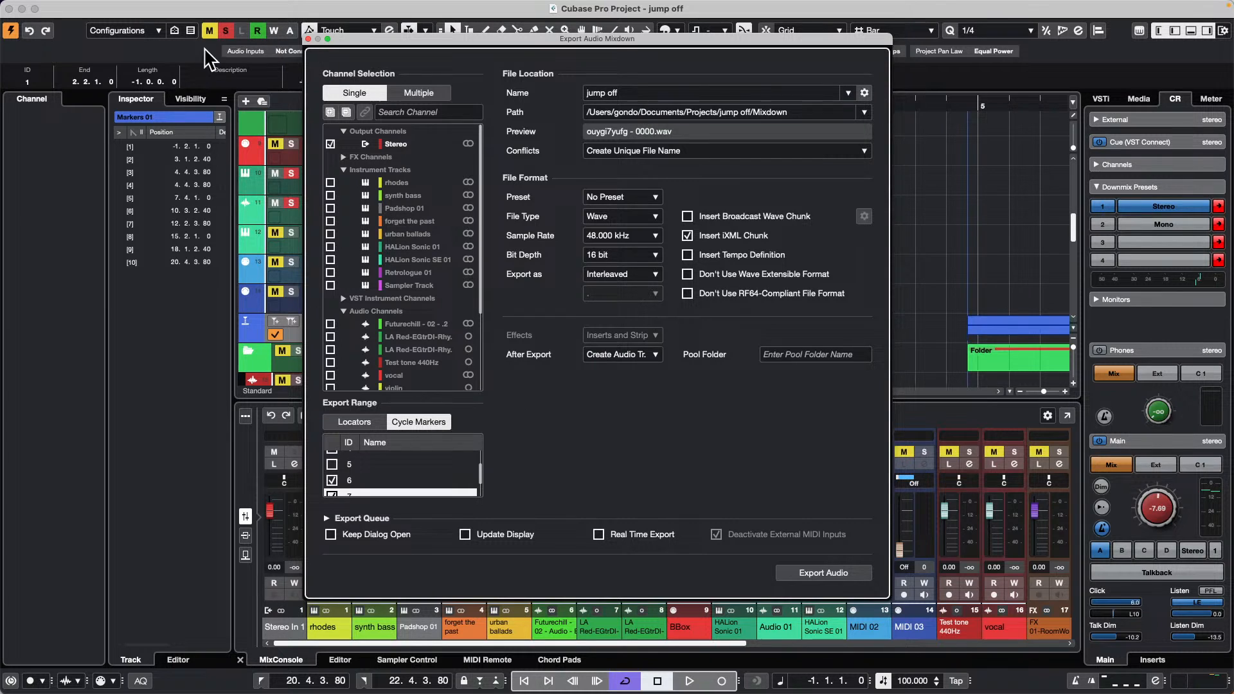
pyautogui.click(308, 39)
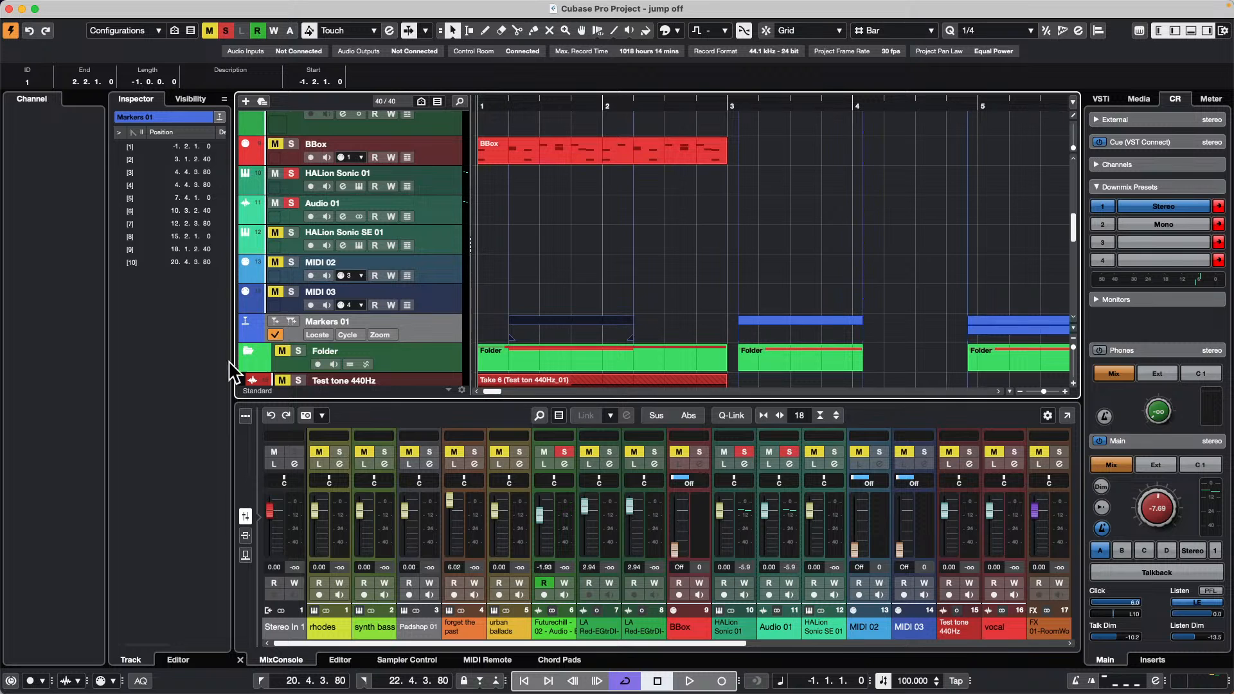
# - Select the audio tracks Audio 02 through Audio 06 in the track list
pyautogui.scroll(-10, 386, 266)
pyautogui.scroll(2, 384, 269)
pyautogui.scroll(3, 383, 268)
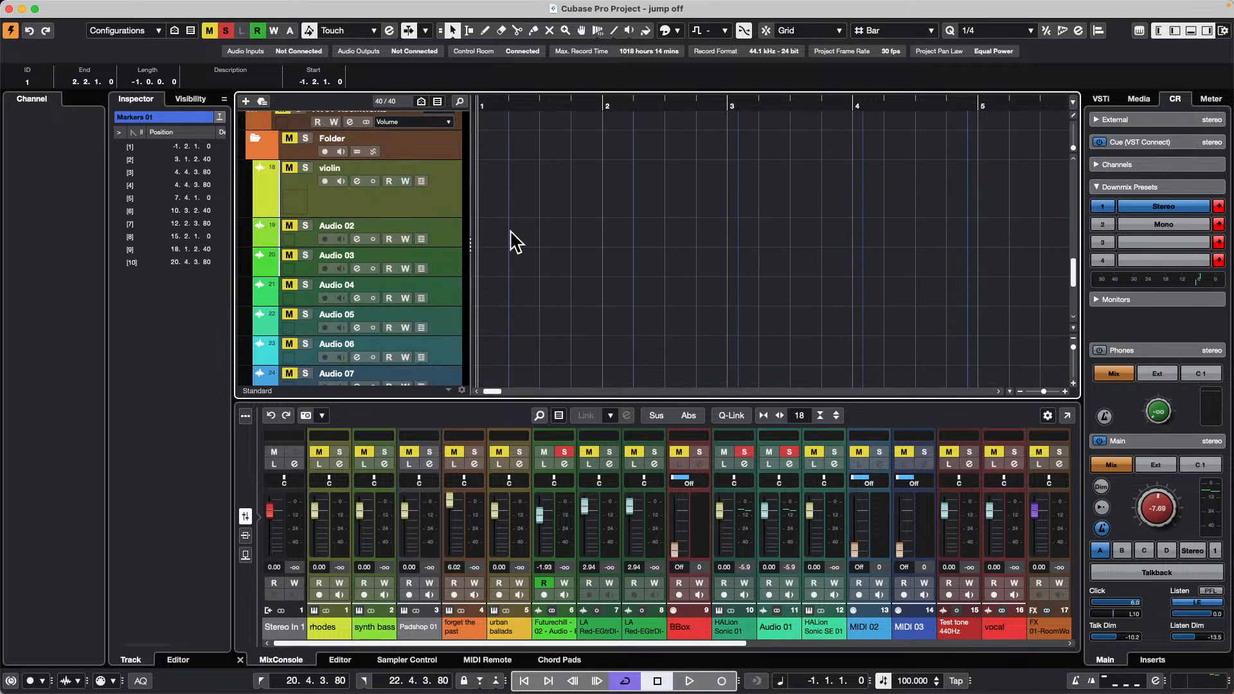
pyautogui.click(450, 234)
pyautogui.keyDown('shift'); pyautogui.click(446, 348); pyautogui.keyUp('shift')
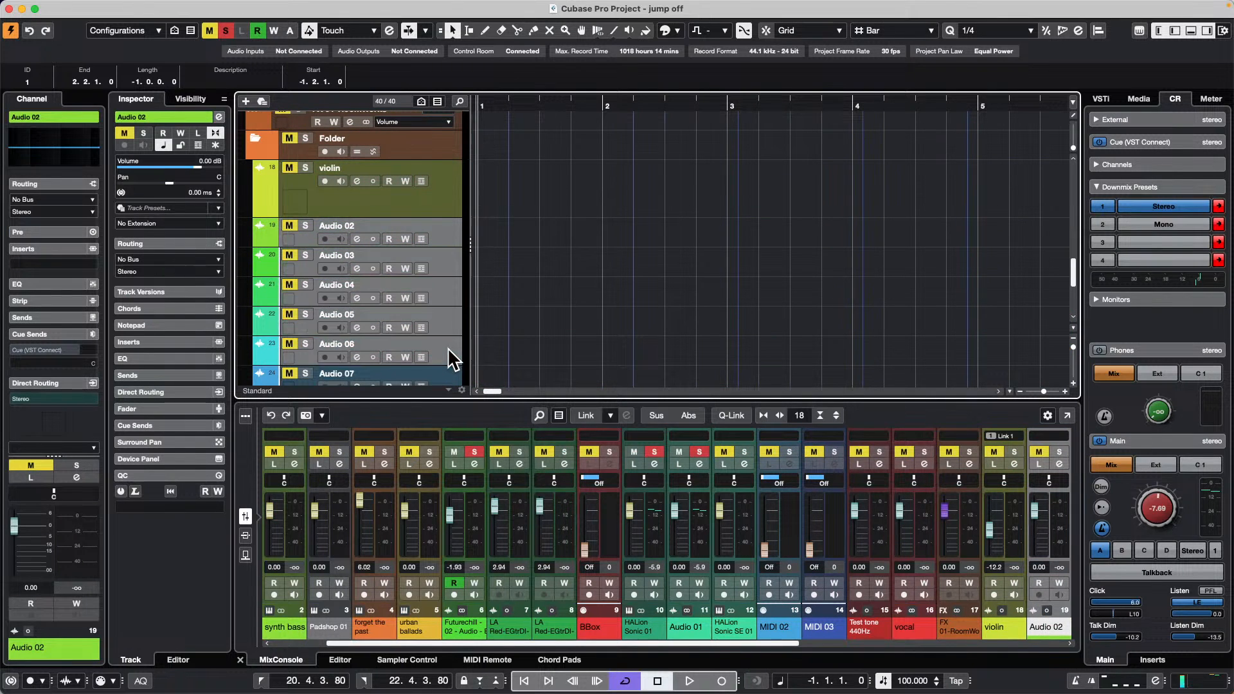
# - Run the macro "Selected Tracks to new Folder and Add Group Channel" on the selected tracks, adding one stereo group track
pyautogui.click(111, 9)
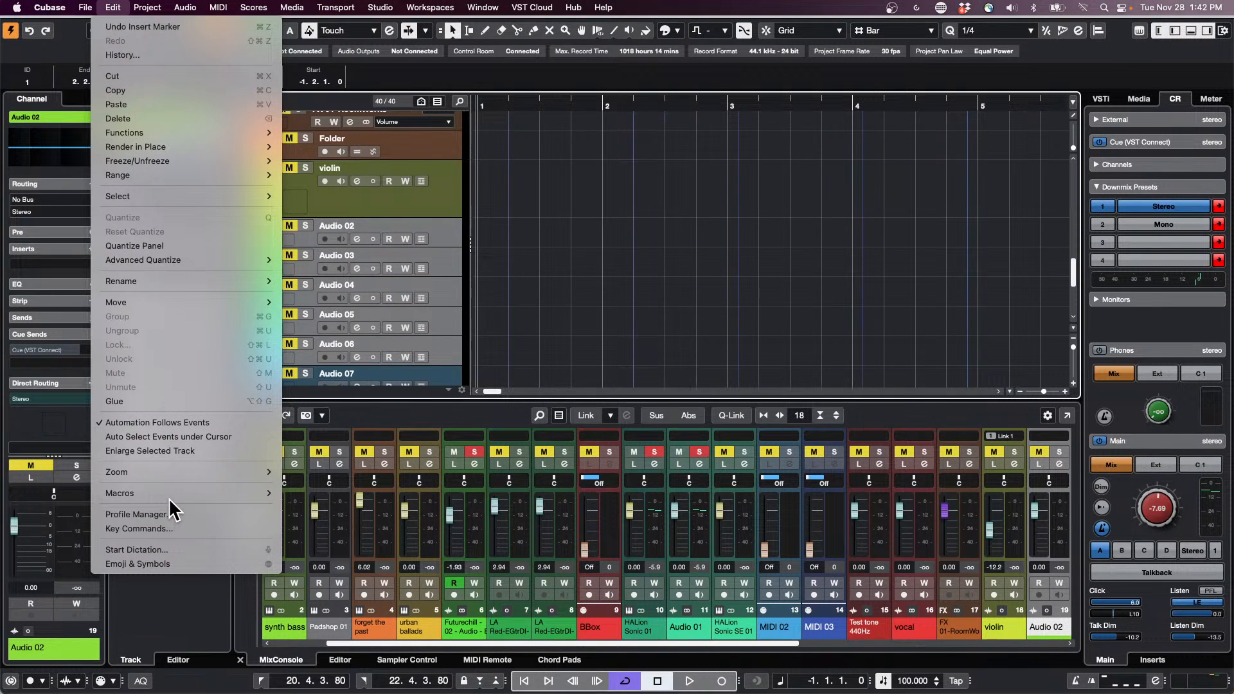
pyautogui.moveTo(168, 492)
pyautogui.moveTo(330, 691)
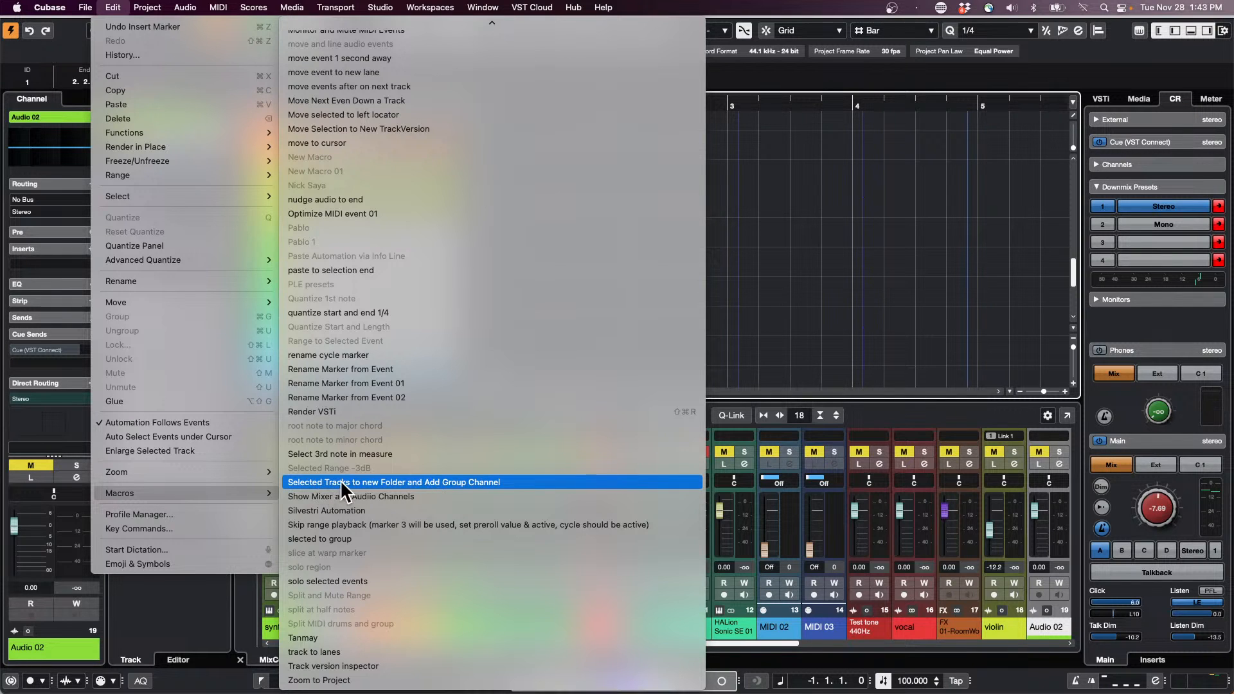
pyautogui.click(468, 482)
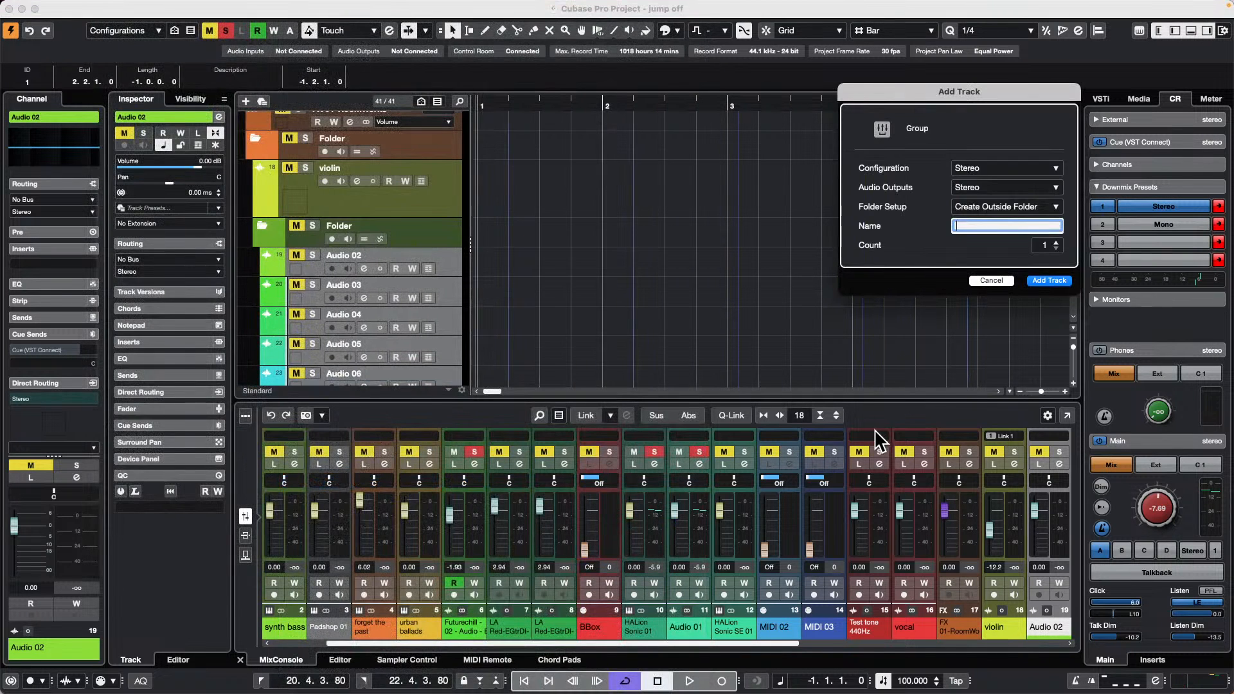
pyautogui.click(1049, 280)
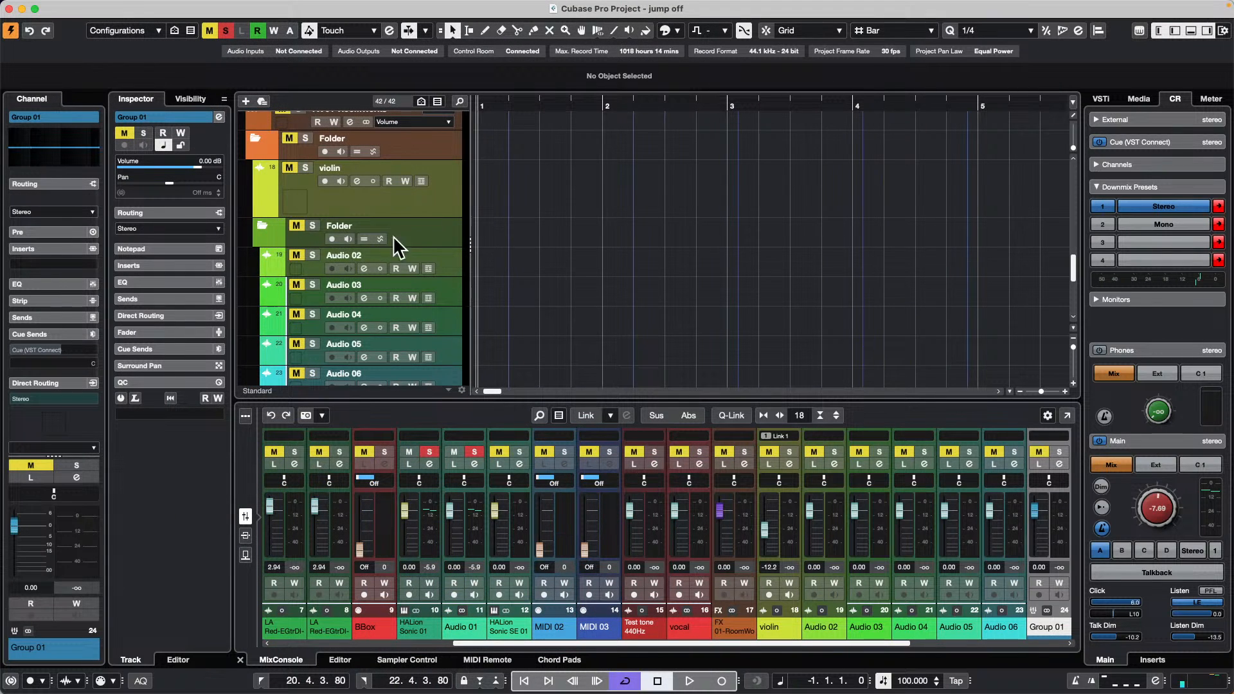
pyautogui.scroll(-5, 434, 267)
pyautogui.scroll(4, 399, 198)
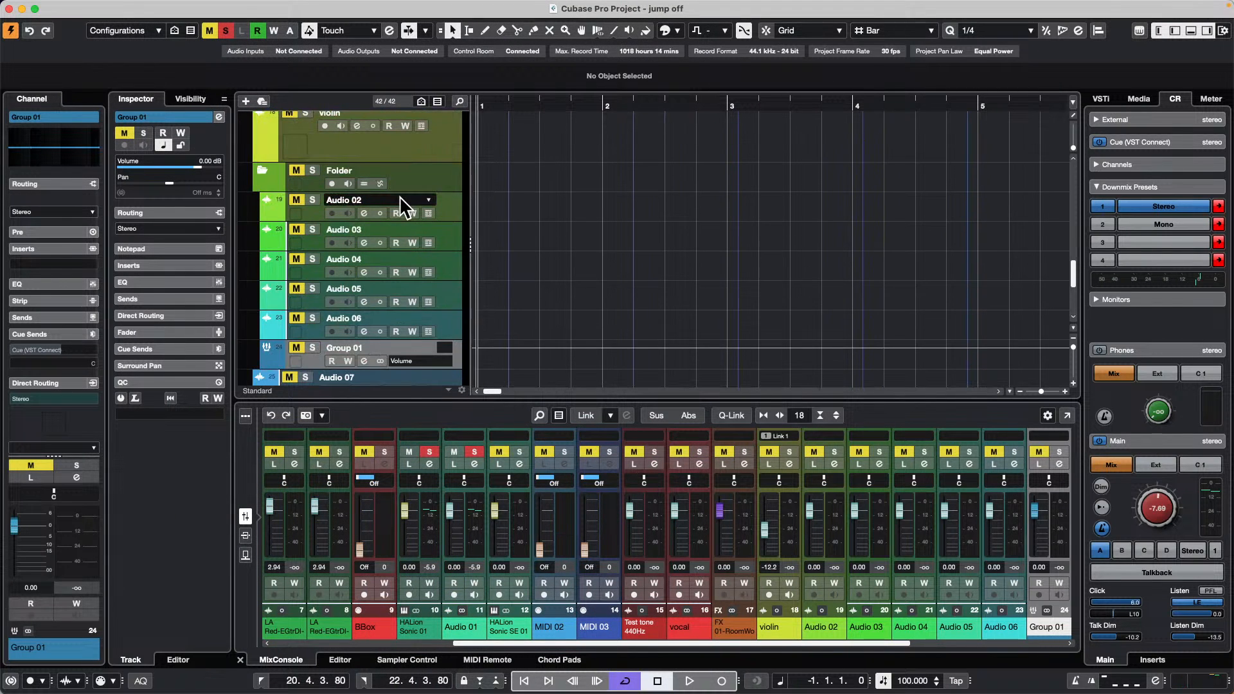
pyautogui.scroll(-4, 407, 274)
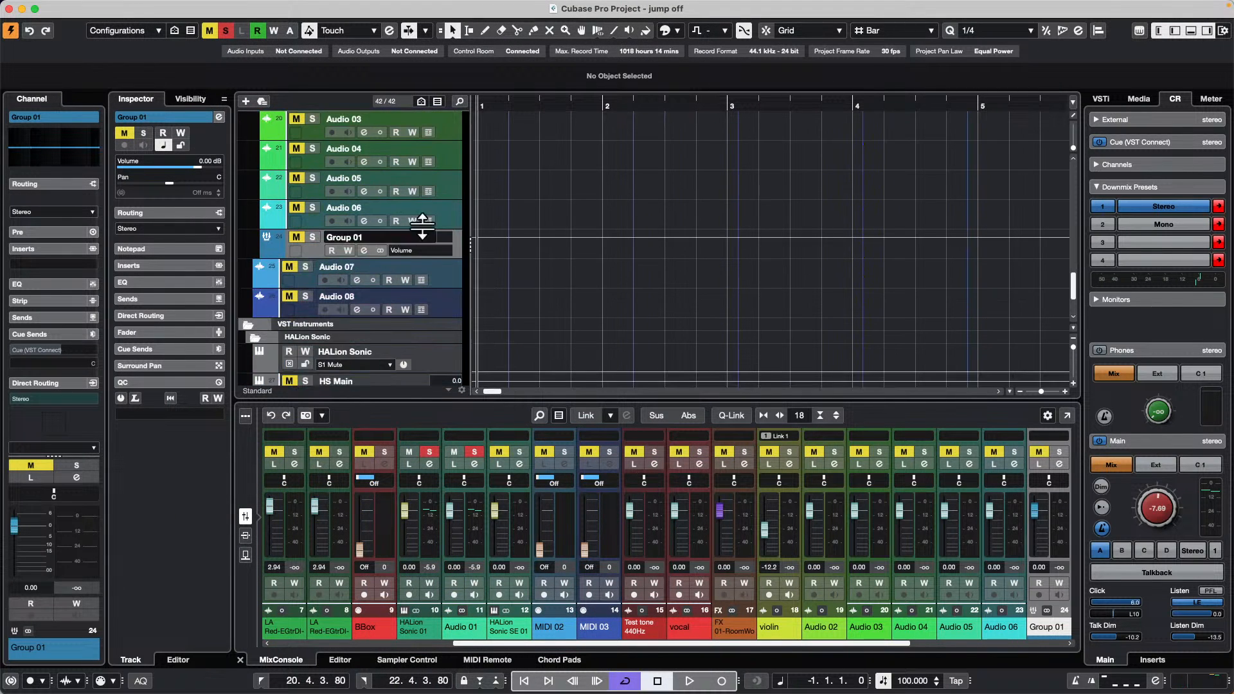
pyautogui.scroll(5, 435, 209)
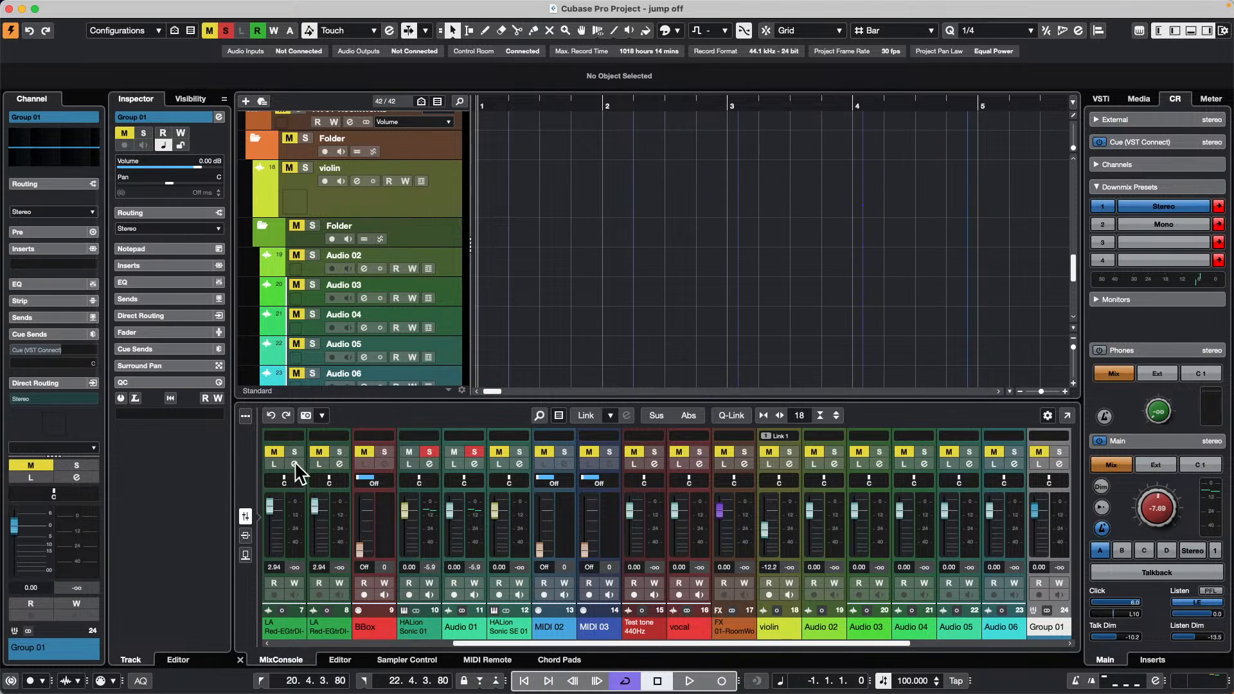
# - Switch to Safari and search the web for "steinberg absolute 6"
pyautogui.moveTo(297, 680)
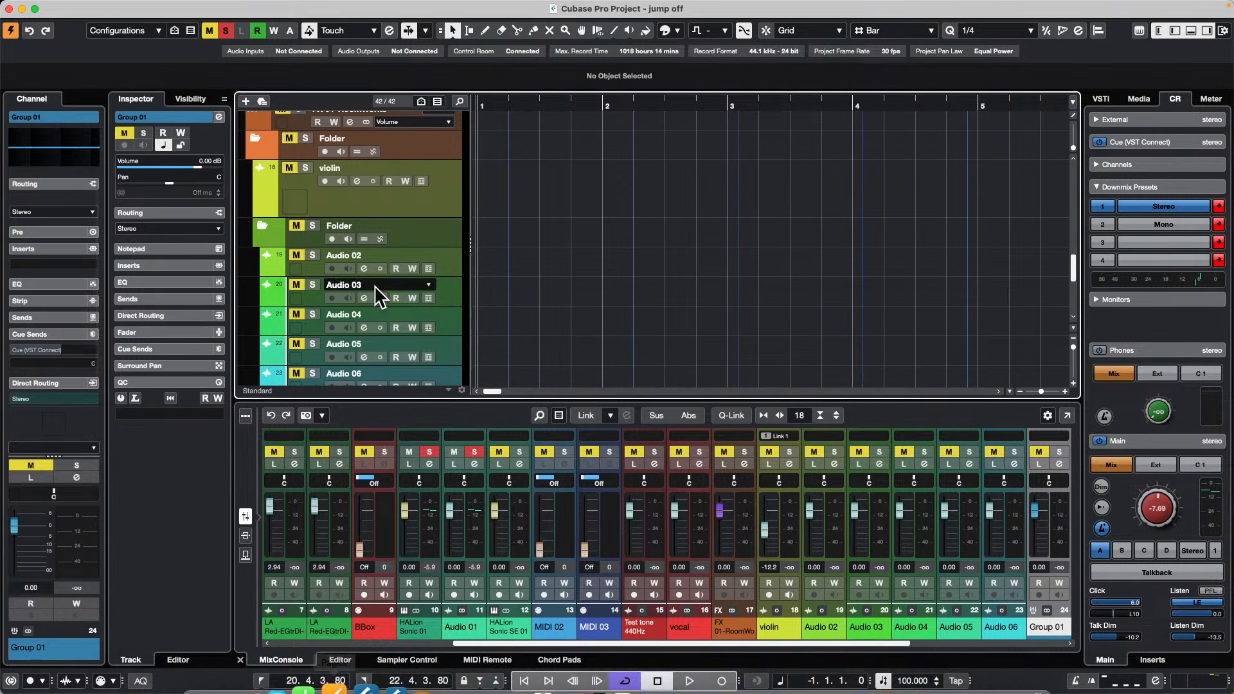
pyautogui.click(251, 672)
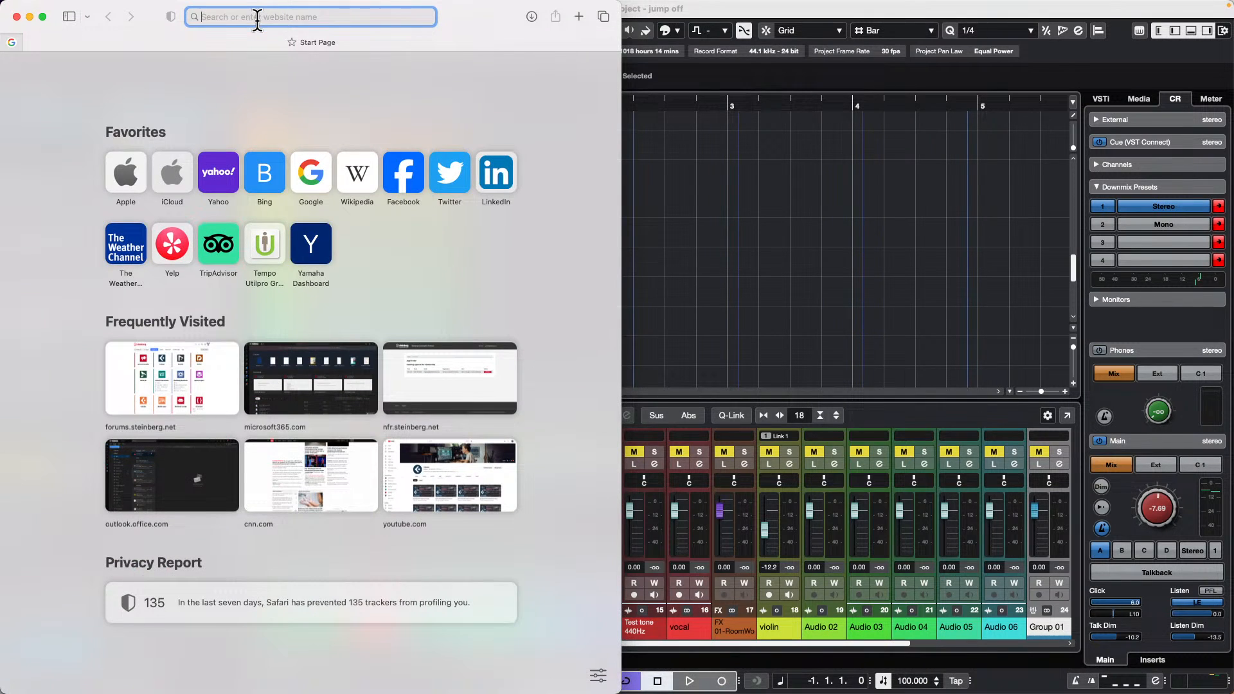
pyautogui.write('steinb')
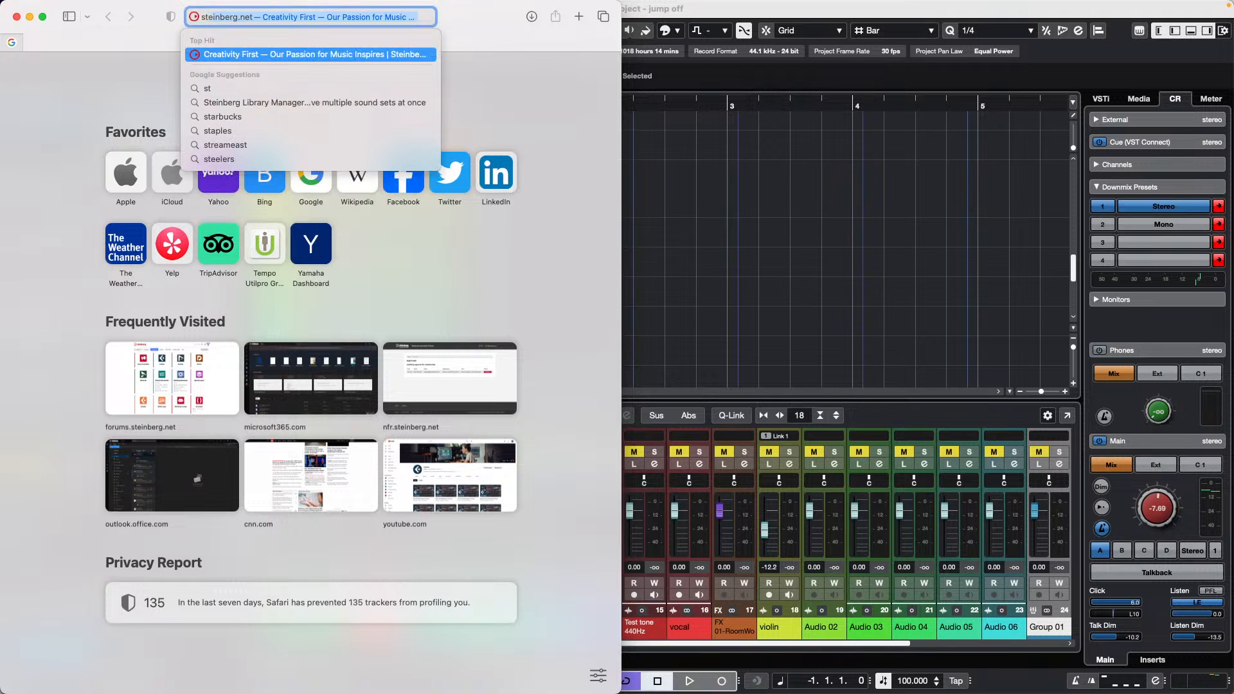
pyautogui.write('erg a')
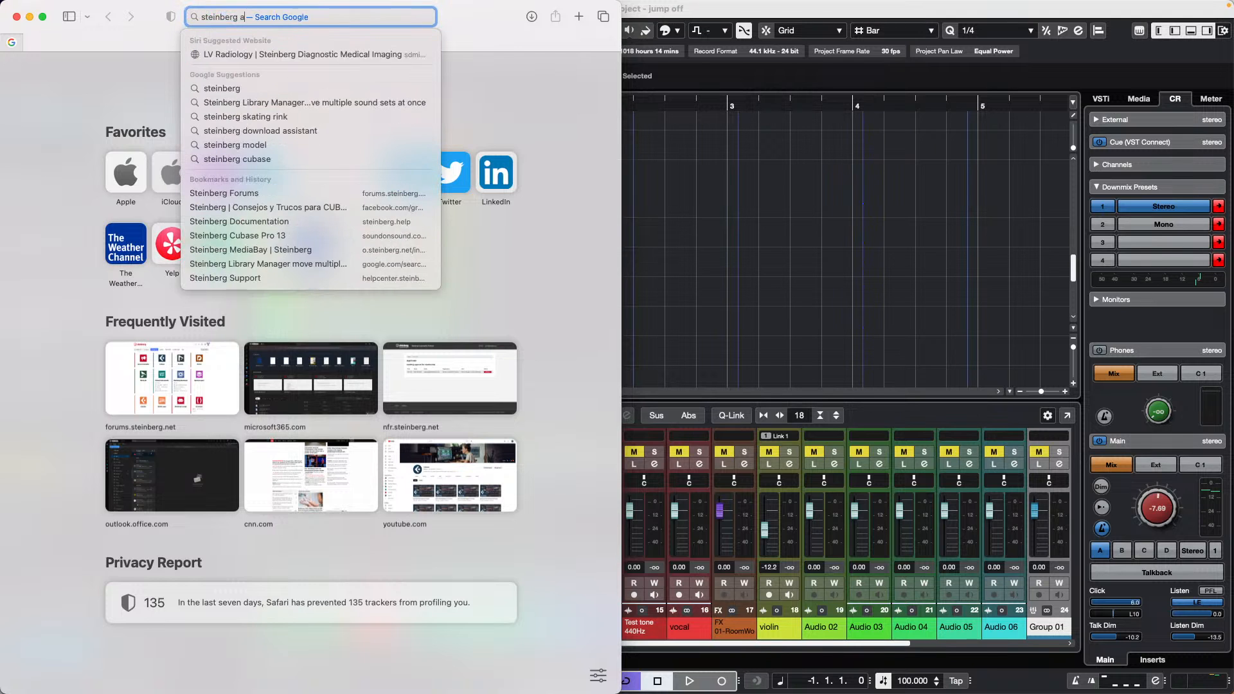
pyautogui.write('bsolut')
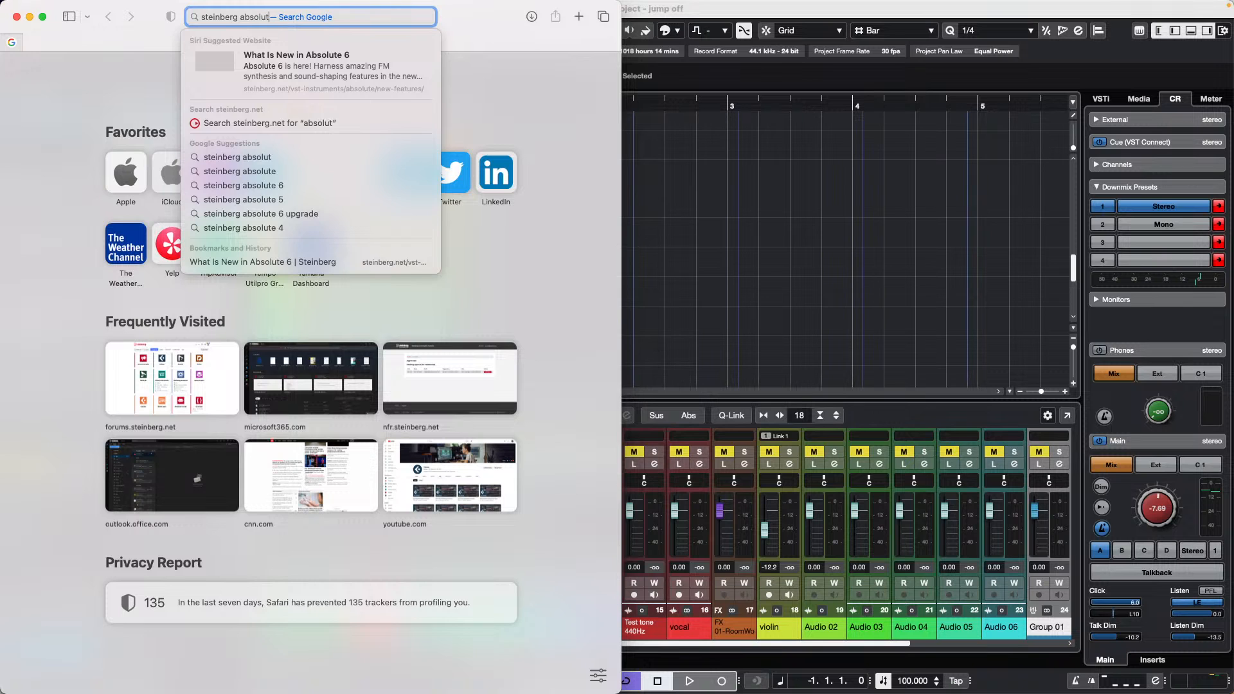
pyautogui.write('e 6')
pyautogui.press('Return')
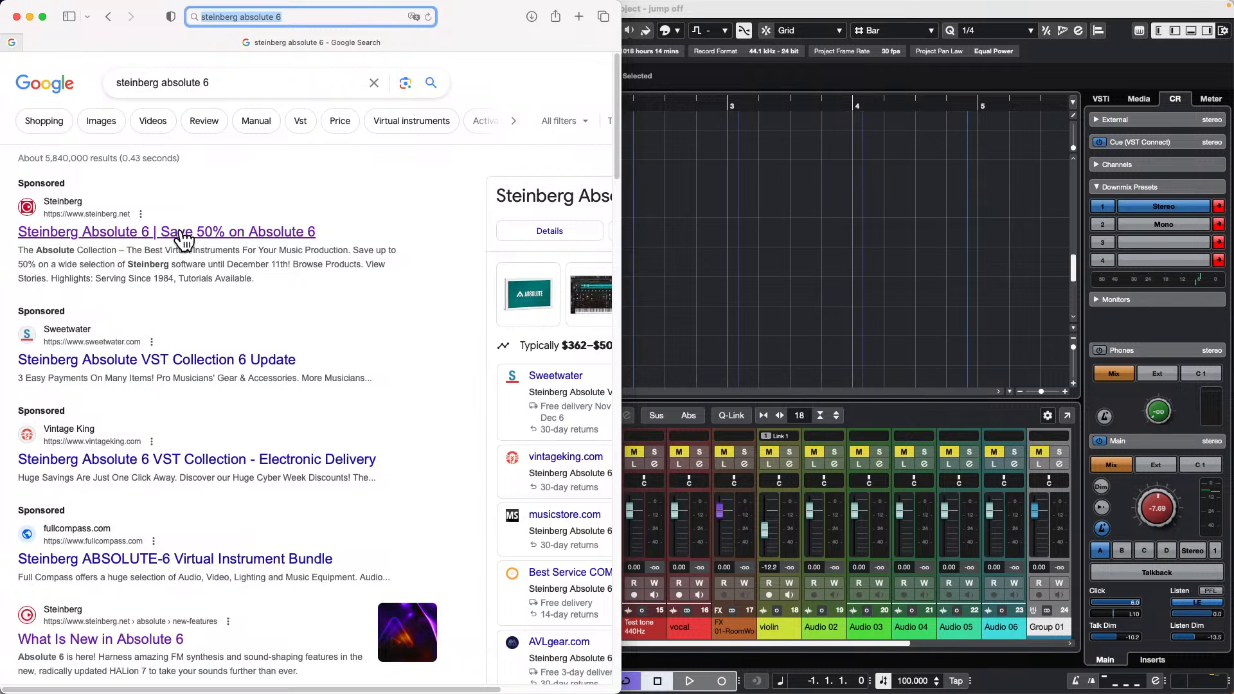
# - Open the sponsored Steinberg Absolute 6 result in an enlarged browser window and examine the Absolute 6 offers
pyautogui.click(182, 232)
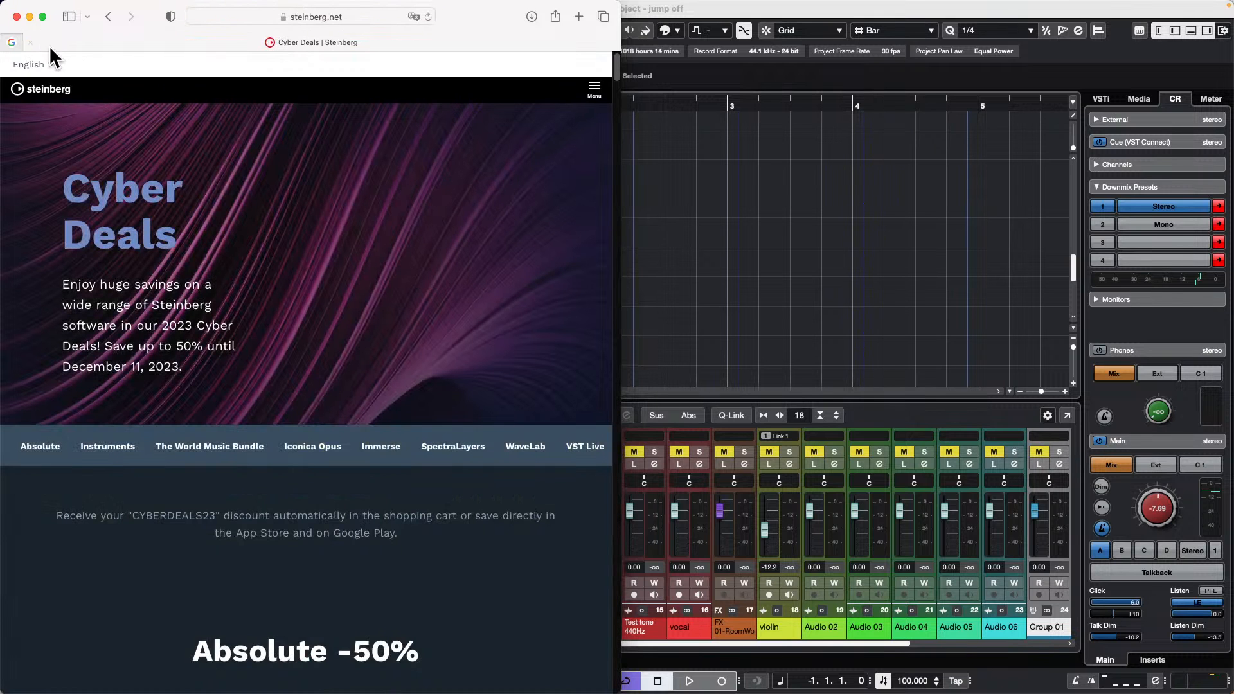
pyautogui.click(43, 17)
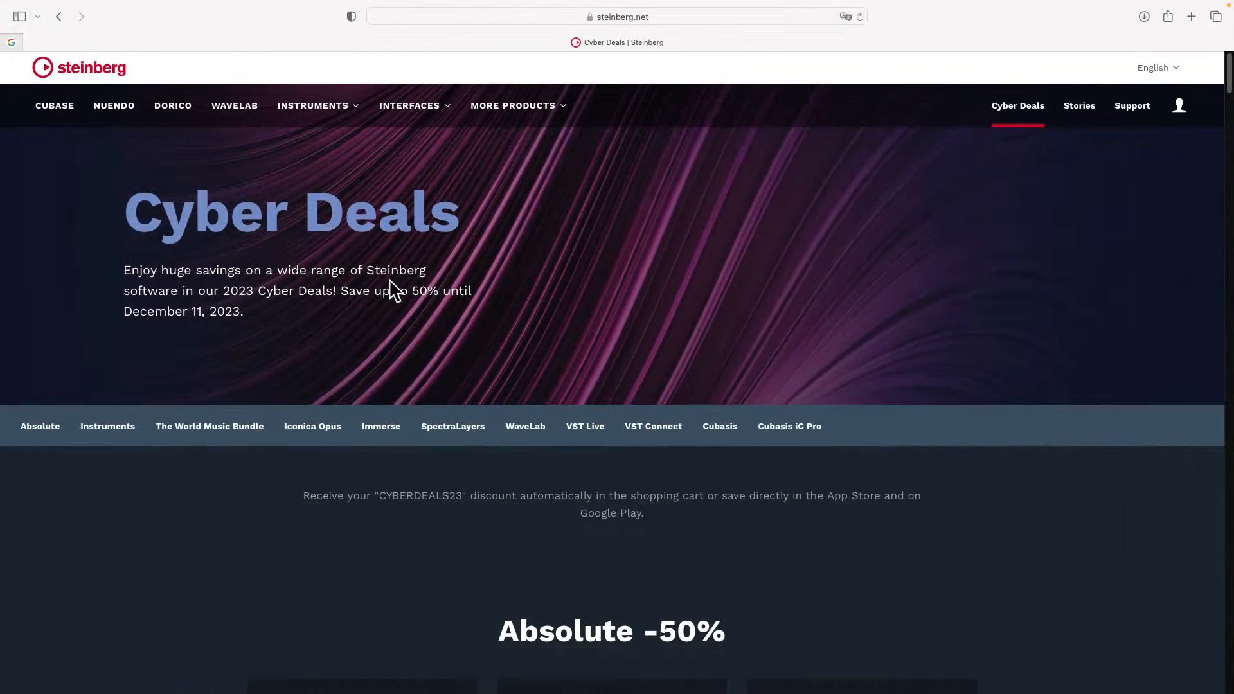
pyautogui.scroll(-2, 345, 274)
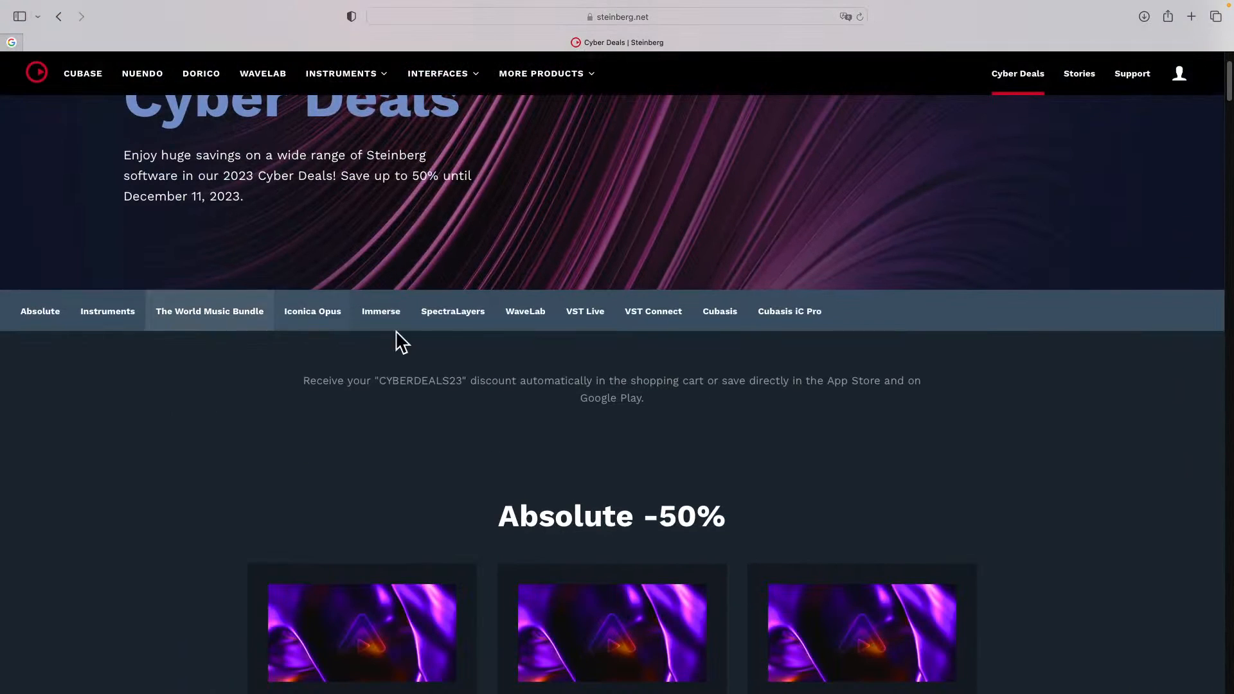
pyautogui.scroll(-3, 450, 353)
pyautogui.scroll(-7, 460, 356)
pyautogui.scroll(4, 461, 355)
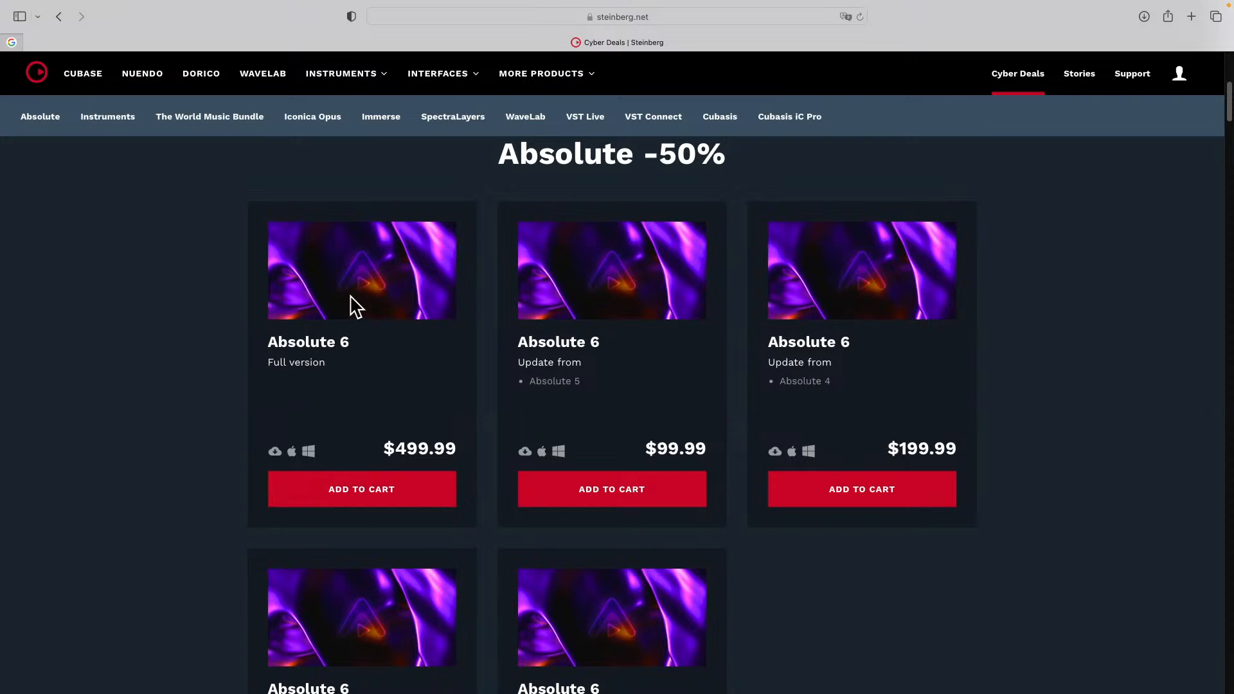
pyautogui.scroll(4, 342, 342)
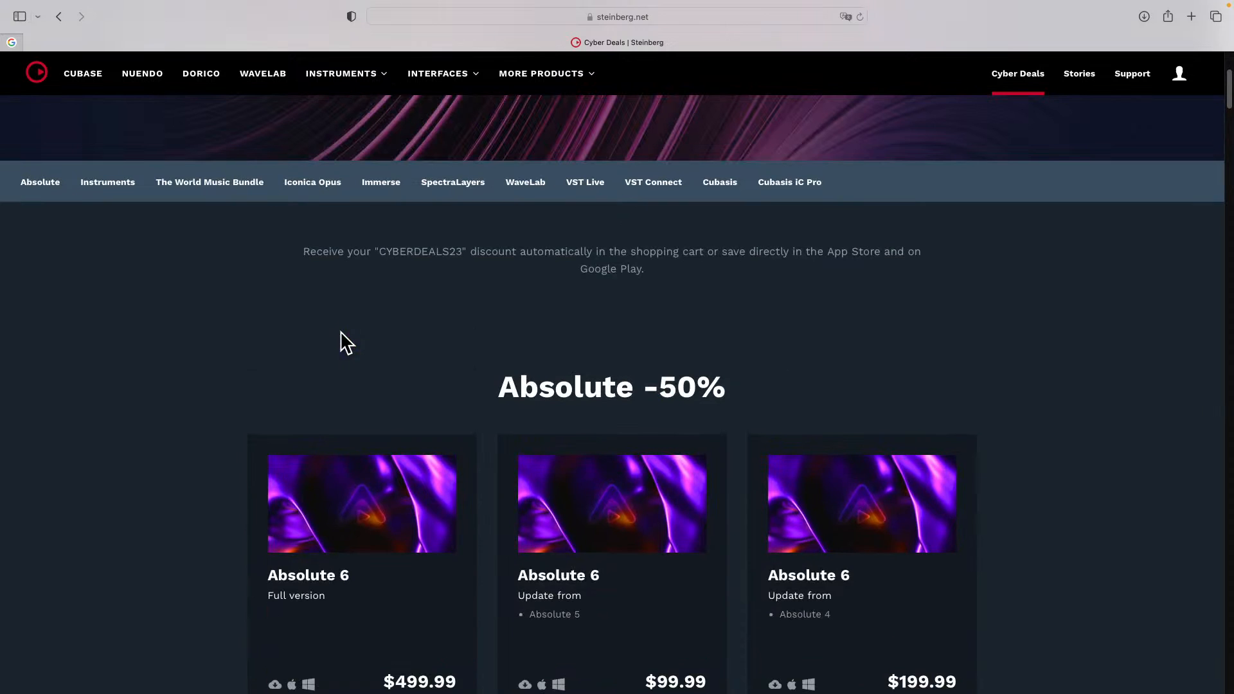
# - Open the Absolute product page from the highlighted instruments on the Steinberg site
pyautogui.click(39, 184)
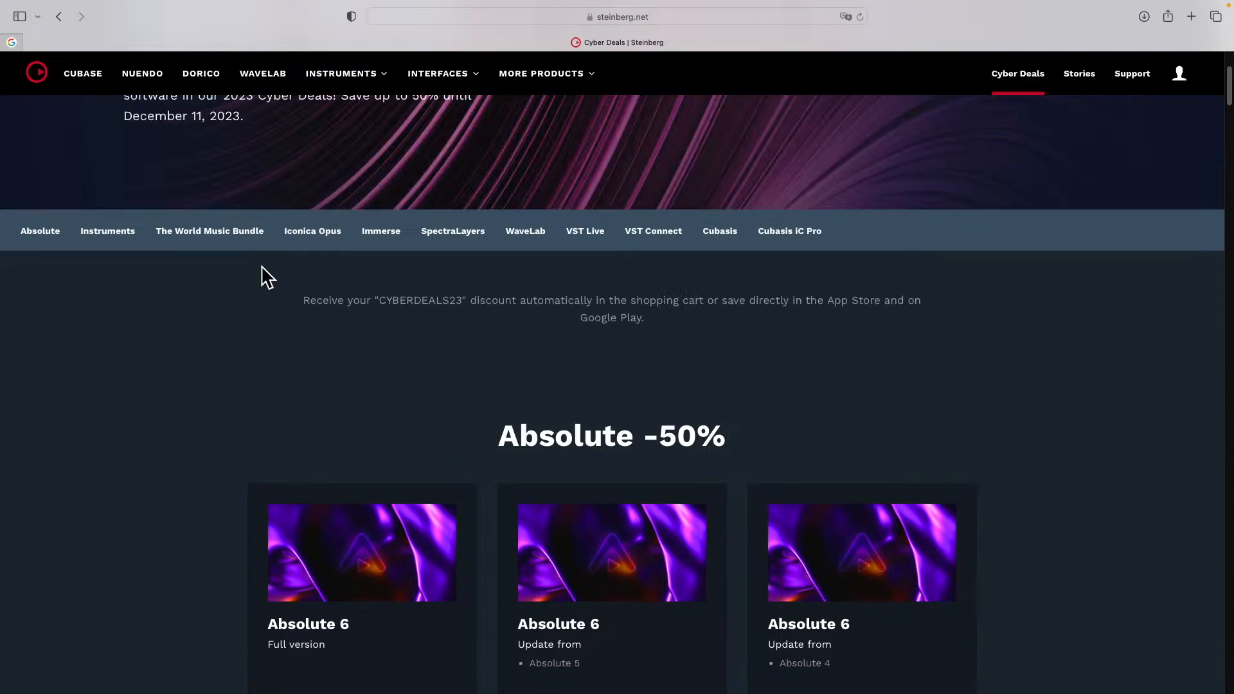
pyautogui.scroll(4, 269, 276)
pyautogui.click(376, 76)
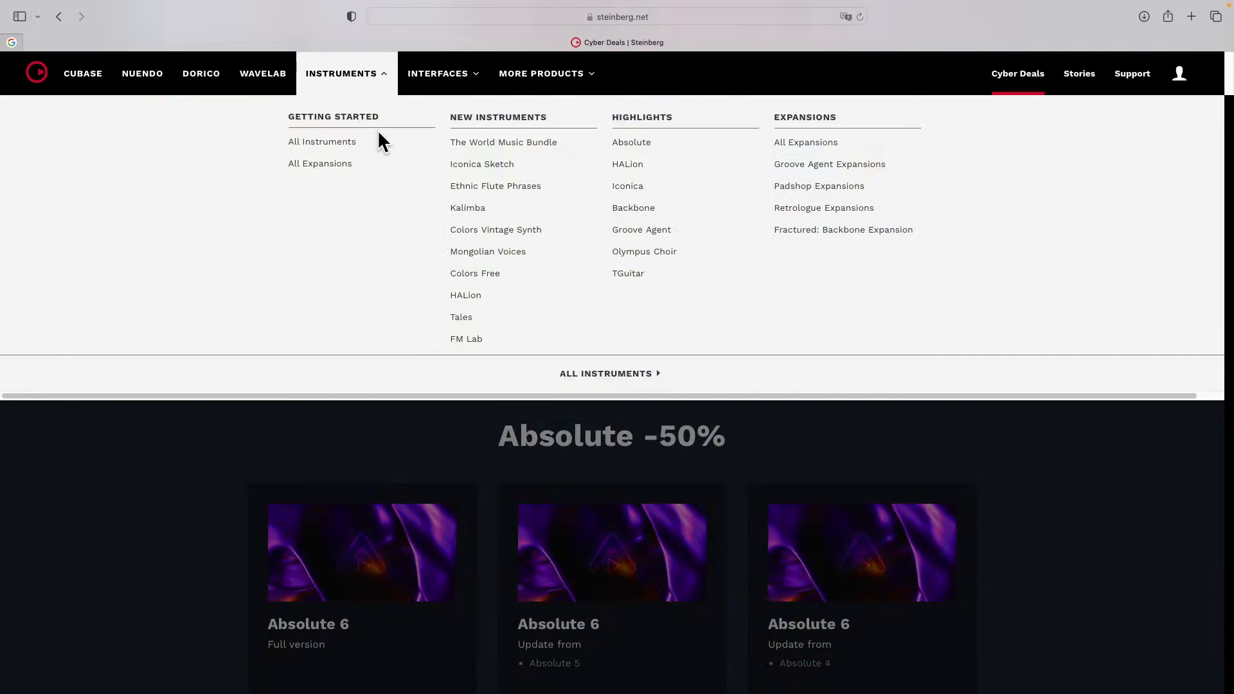
pyautogui.click(634, 135)
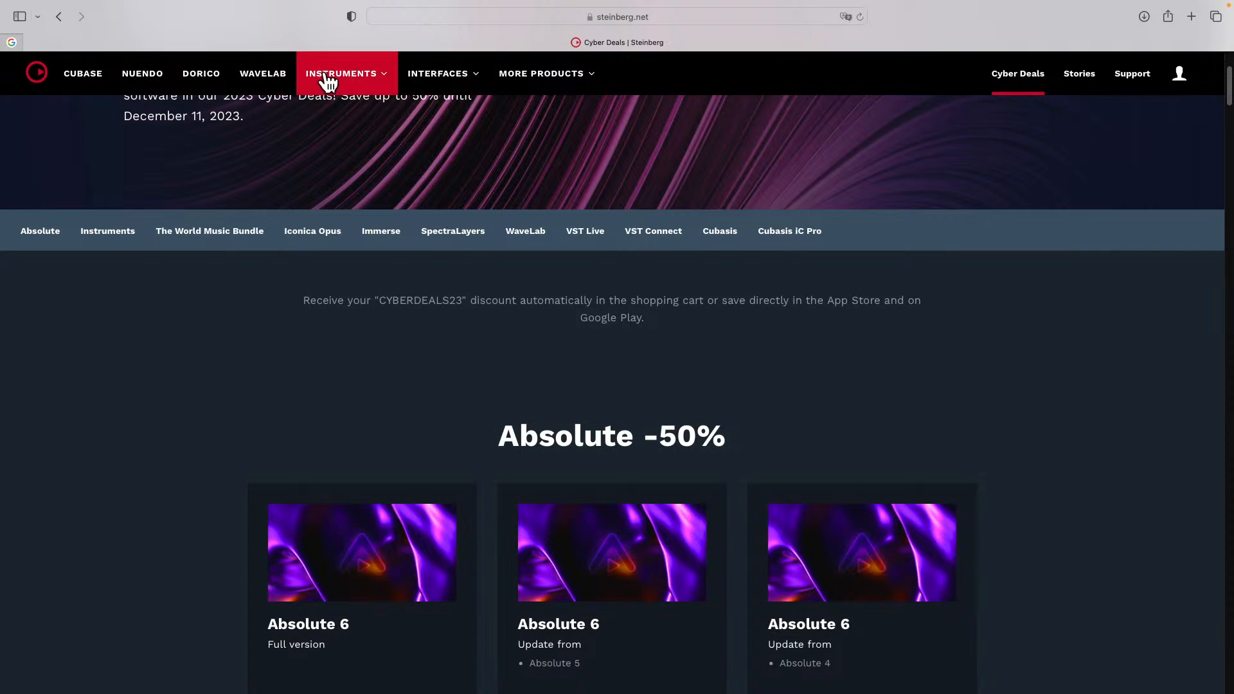
pyautogui.click(328, 80)
pyautogui.click(628, 144)
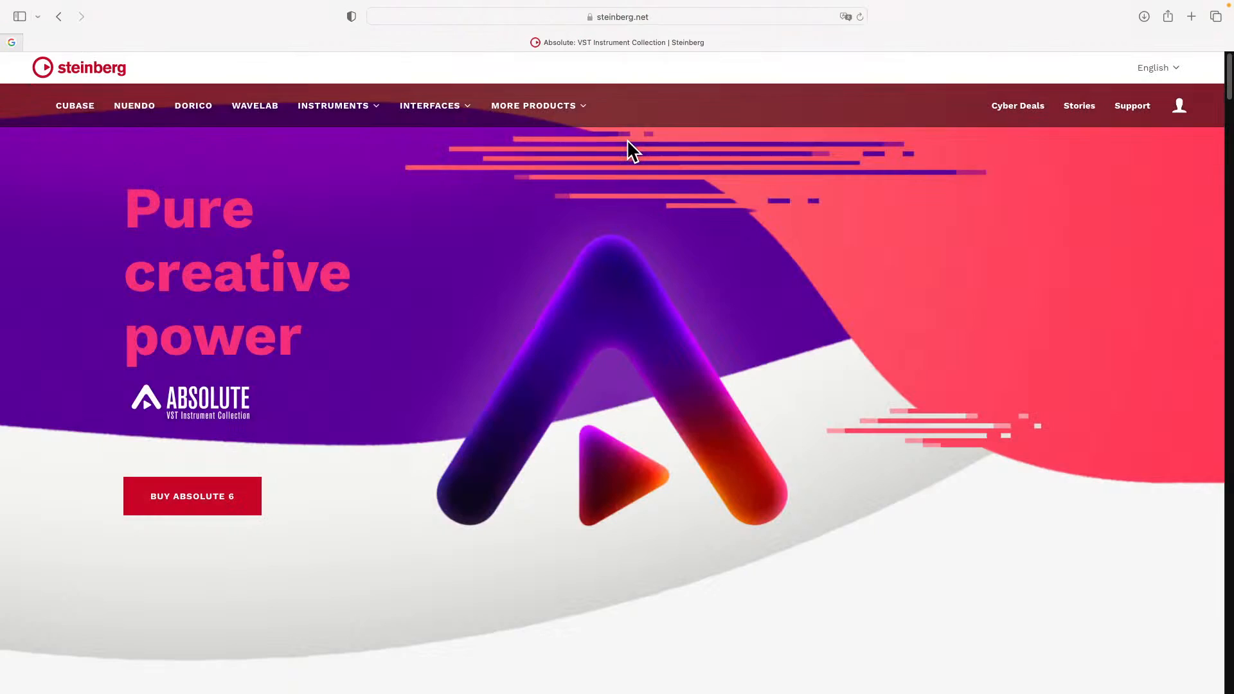
# - Examine the instruments included in Absolute 6, from samplers and synthesizers through brass, organ and pianos to drums and percussion
pyautogui.scroll(-5, 591, 262)
pyautogui.scroll(-20, 582, 264)
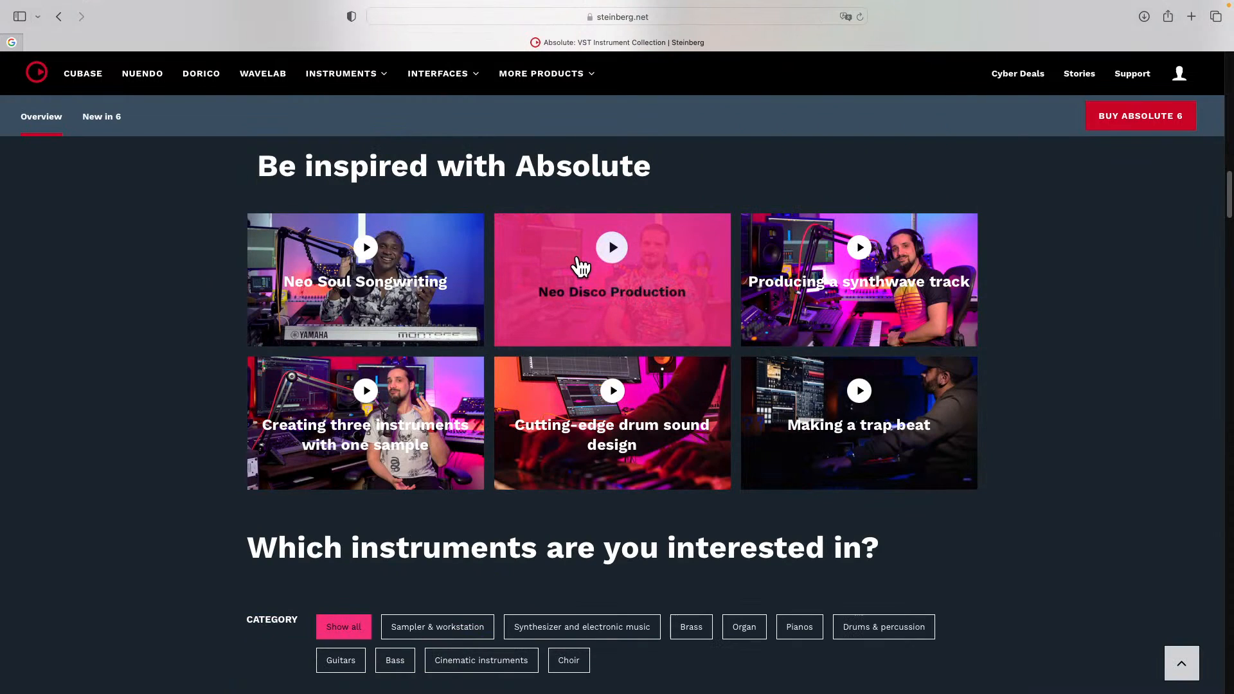
pyautogui.scroll(-8, 582, 265)
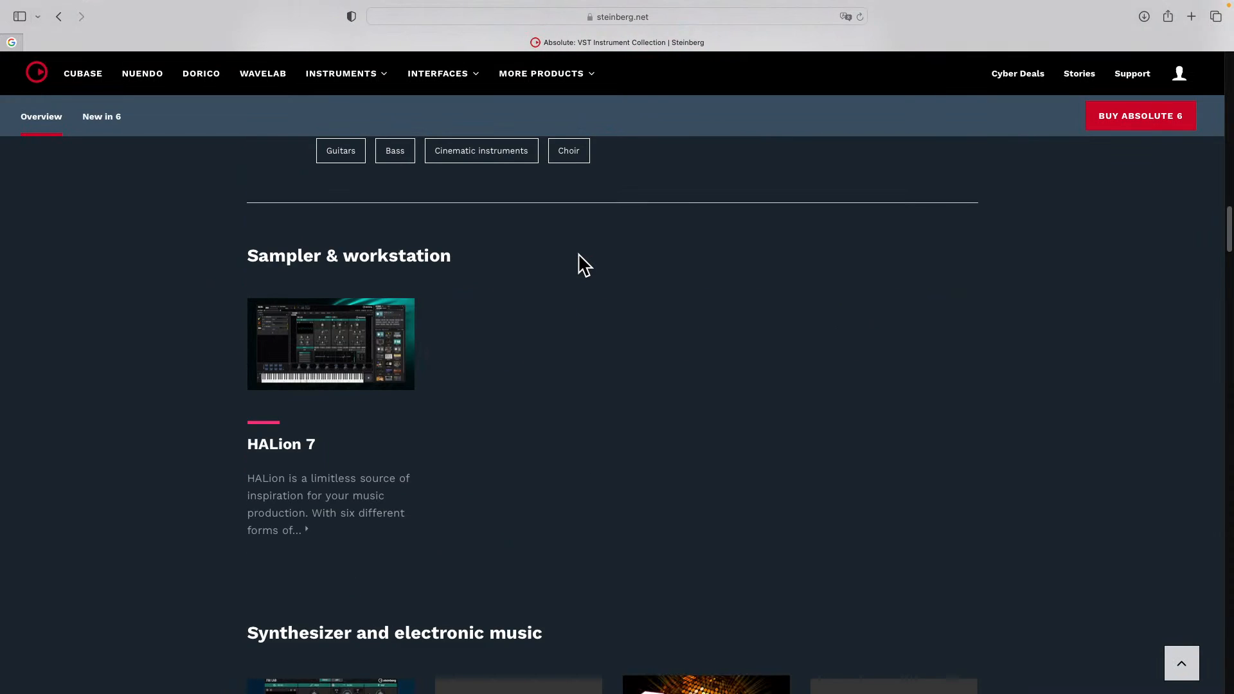
pyautogui.scroll(-5, 582, 265)
pyautogui.scroll(-1, 614, 288)
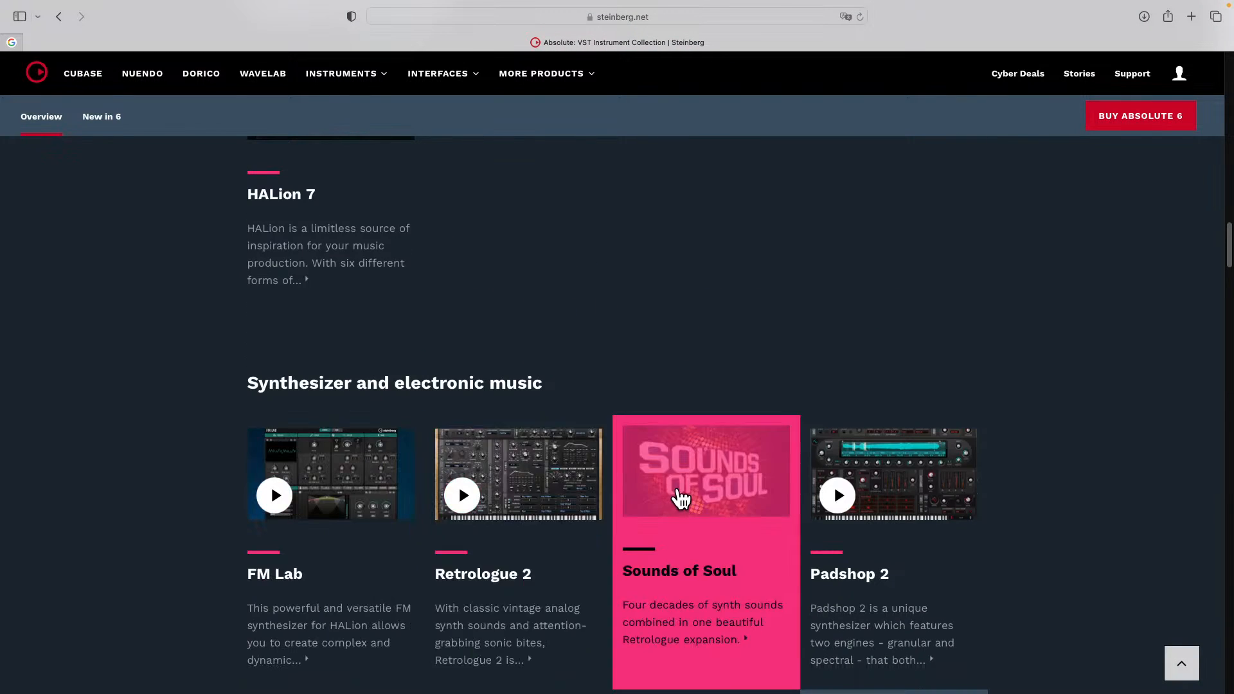
pyautogui.scroll(-1, 696, 474)
pyautogui.scroll(-5, 696, 474)
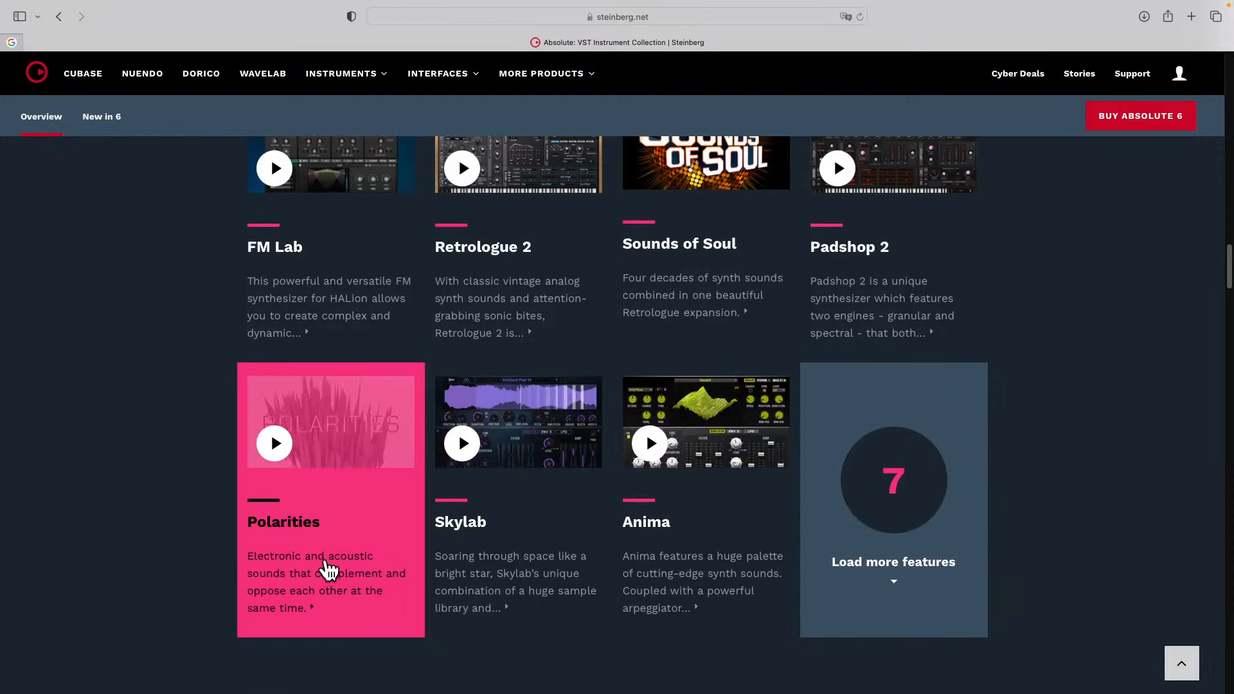
pyautogui.scroll(-3, 674, 557)
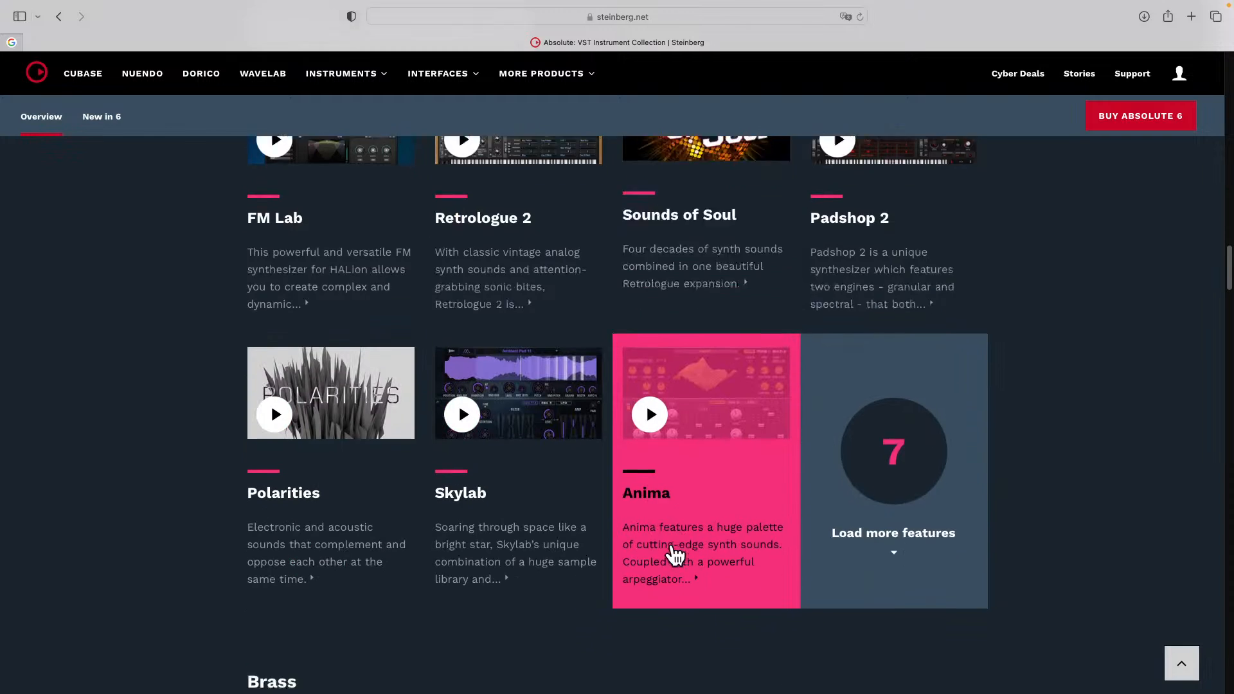
pyautogui.scroll(-7, 723, 552)
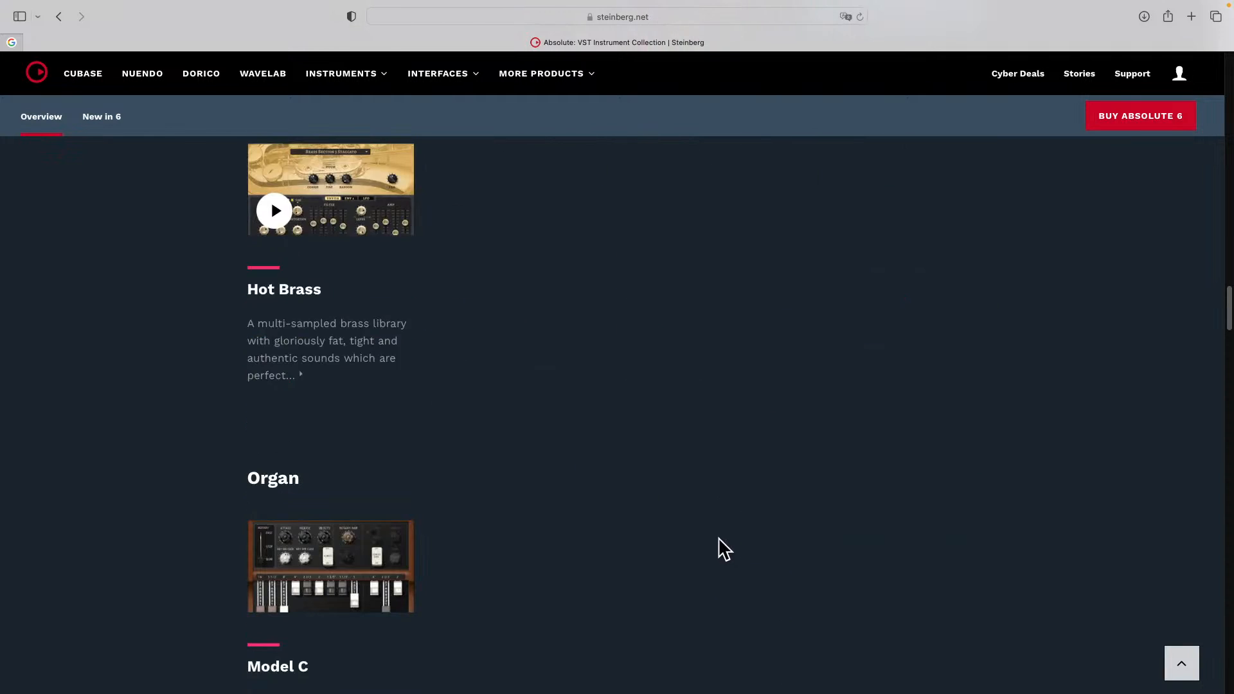
pyautogui.scroll(-1, 547, 479)
pyautogui.scroll(-3, 546, 479)
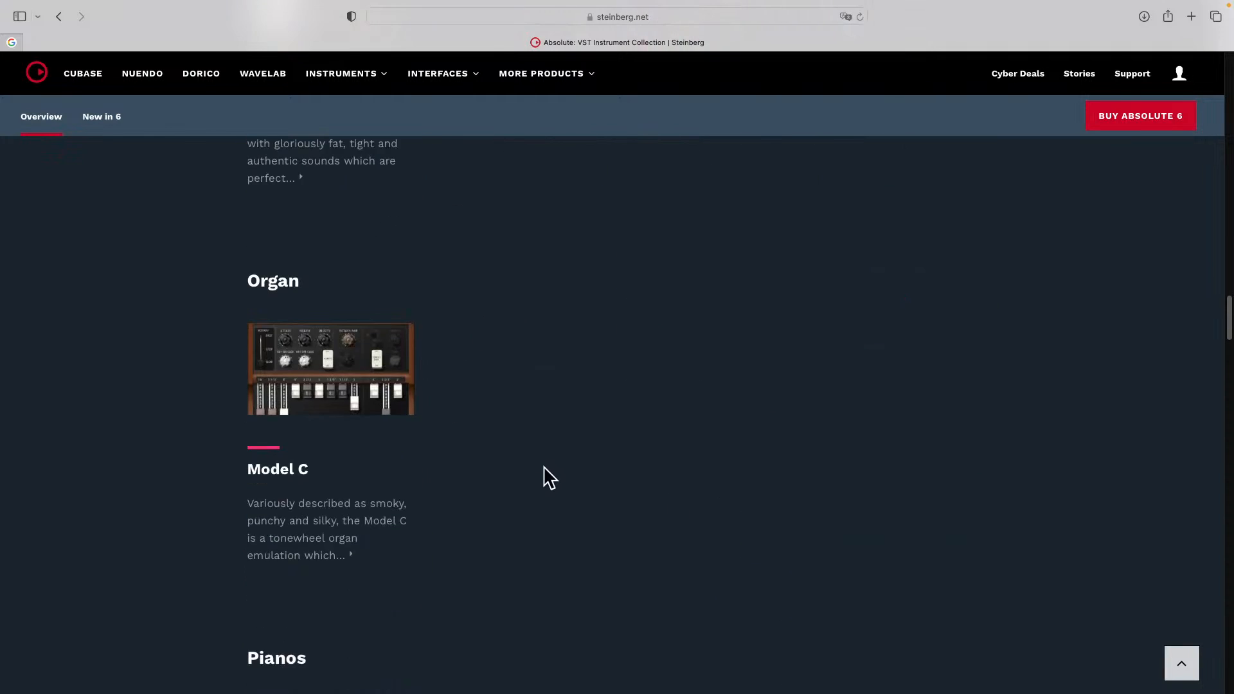
pyautogui.scroll(-4, 546, 479)
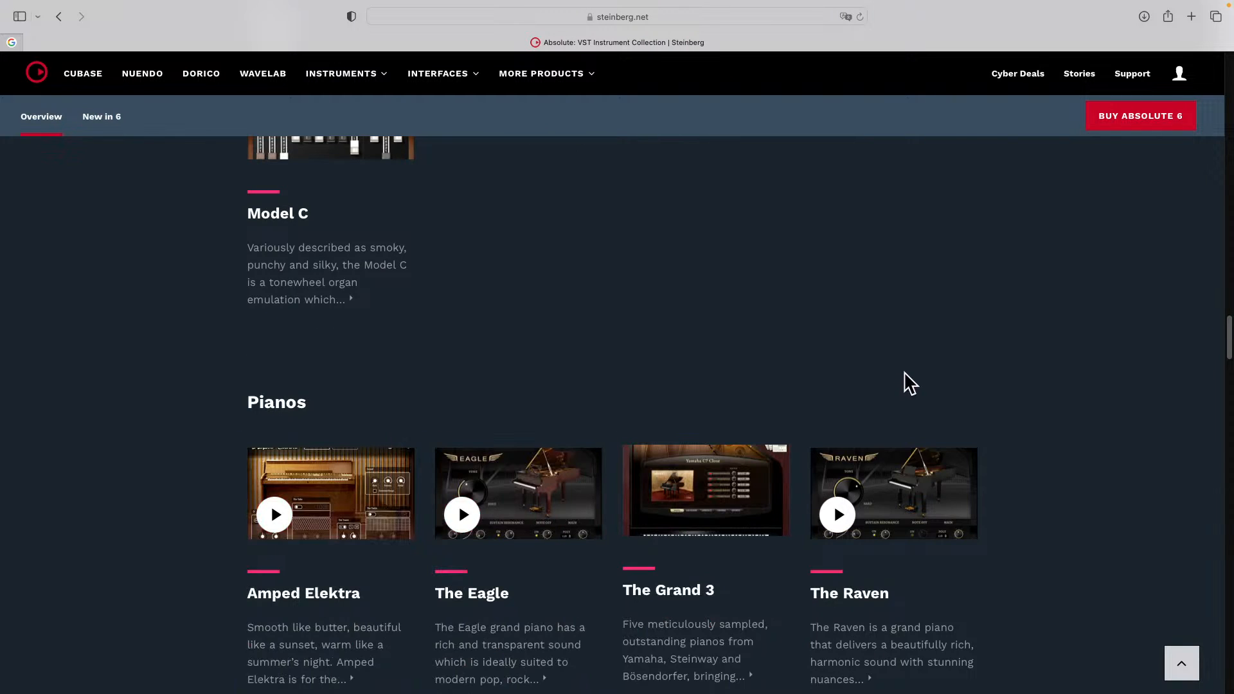
pyautogui.scroll(-1, 901, 386)
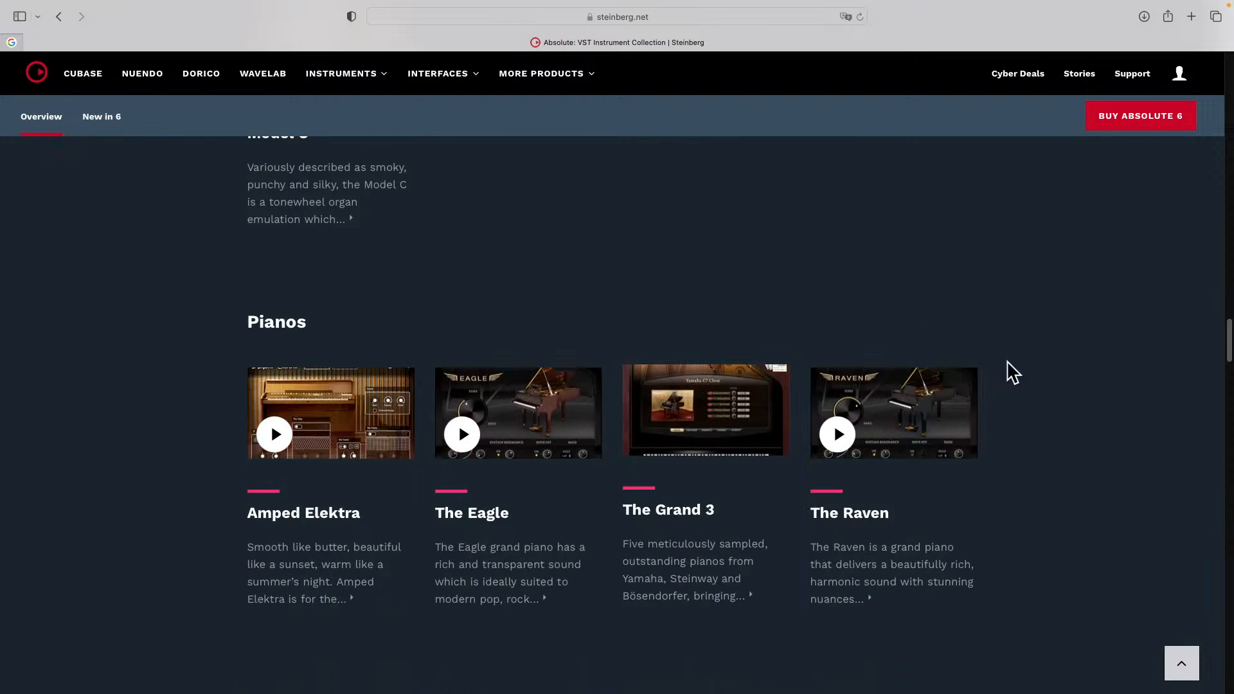
pyautogui.scroll(-2, 1004, 520)
pyautogui.scroll(-1, 873, 536)
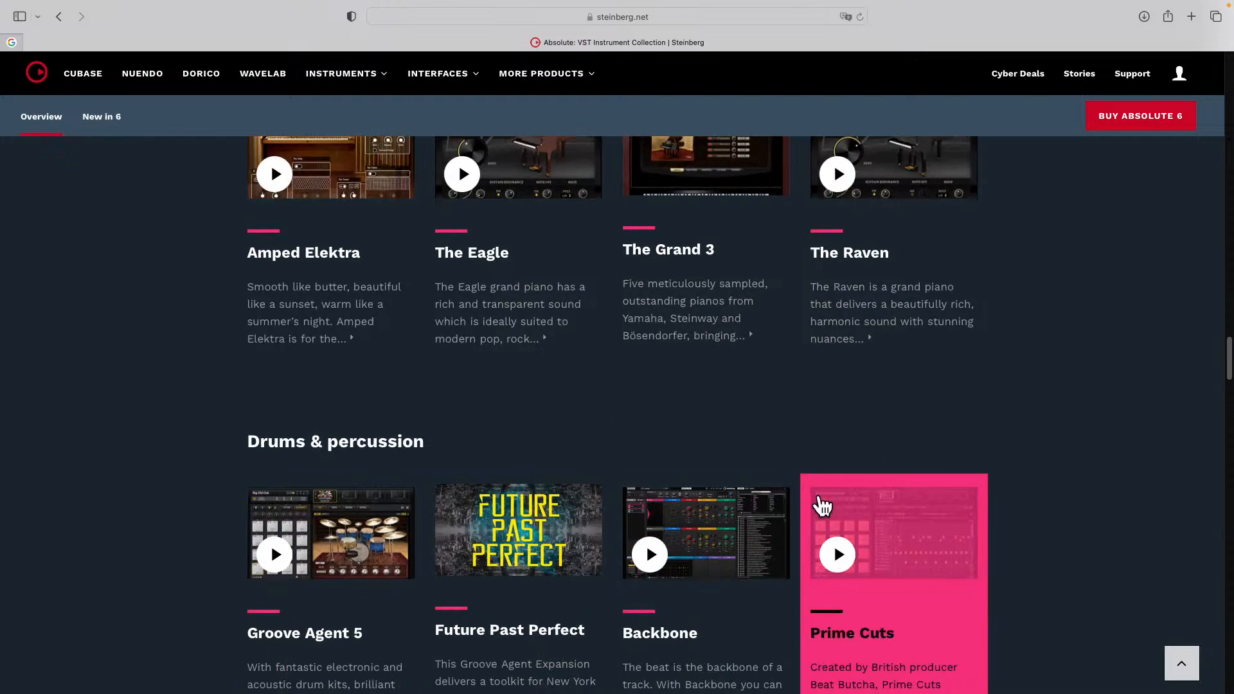
pyautogui.scroll(-5, 1103, 518)
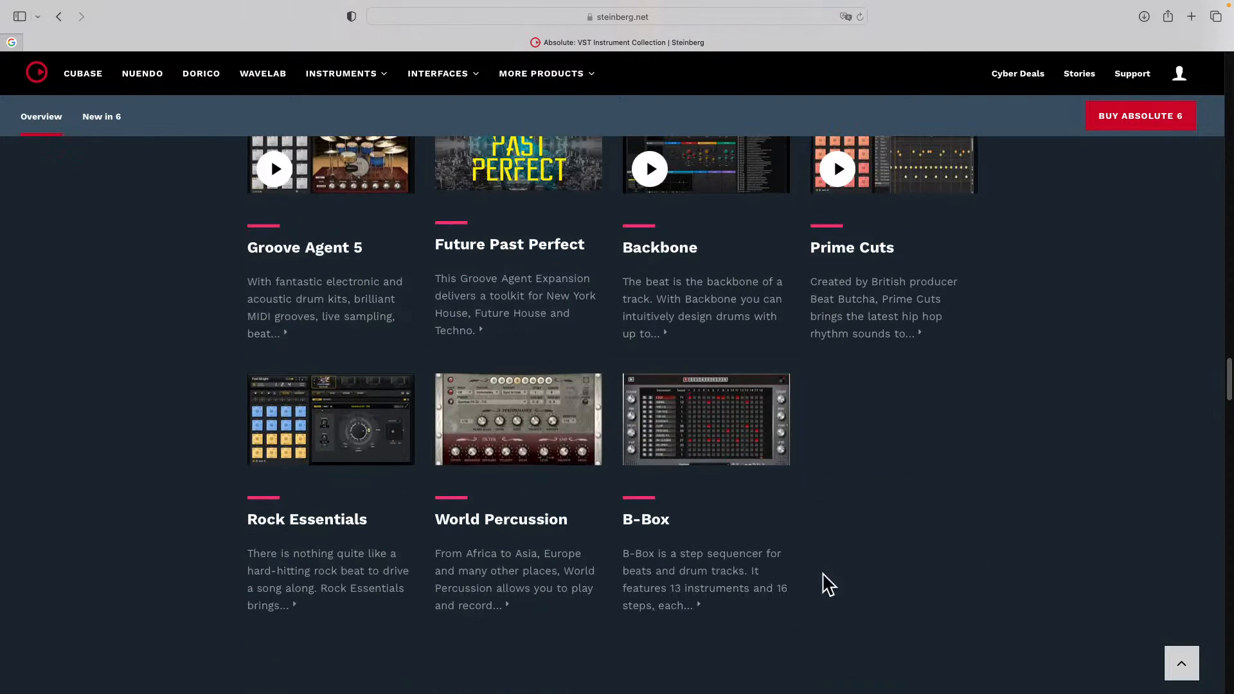
# - Examine the remaining Absolute 6 instruments, from guitars and bass through cinematic instruments to choir, and return to the category overview
pyautogui.scroll(-1, 983, 540)
pyautogui.scroll(-3, 987, 540)
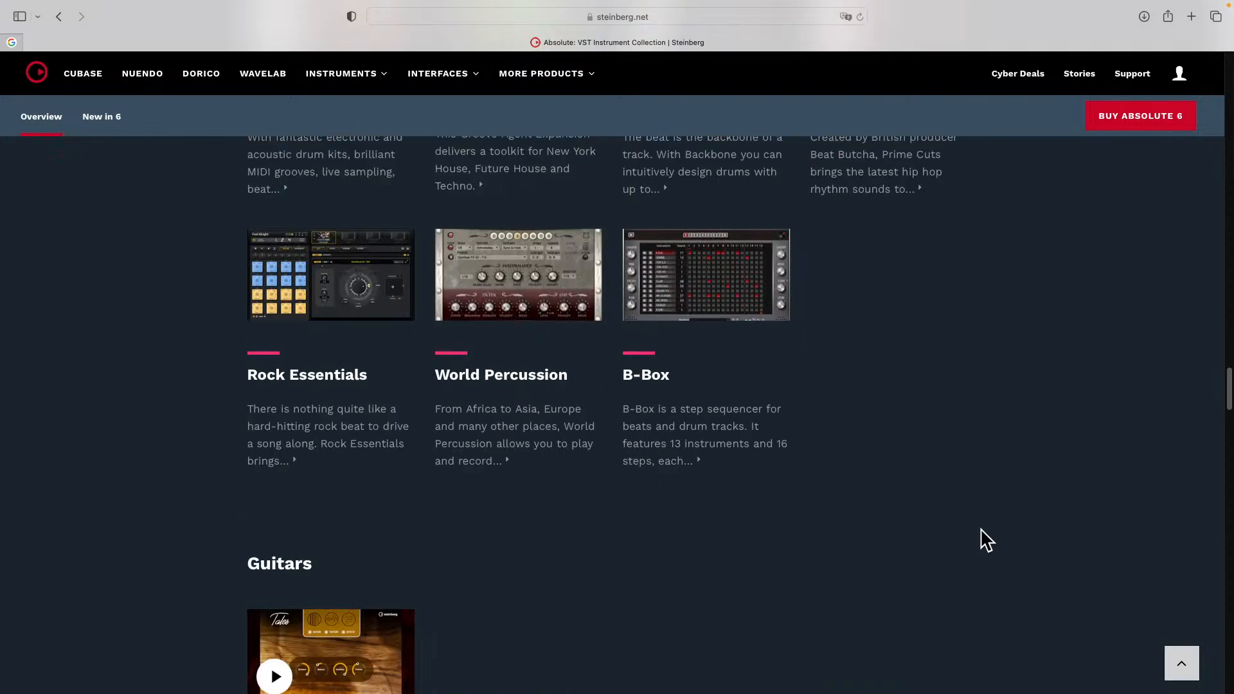
pyautogui.scroll(-3, 987, 540)
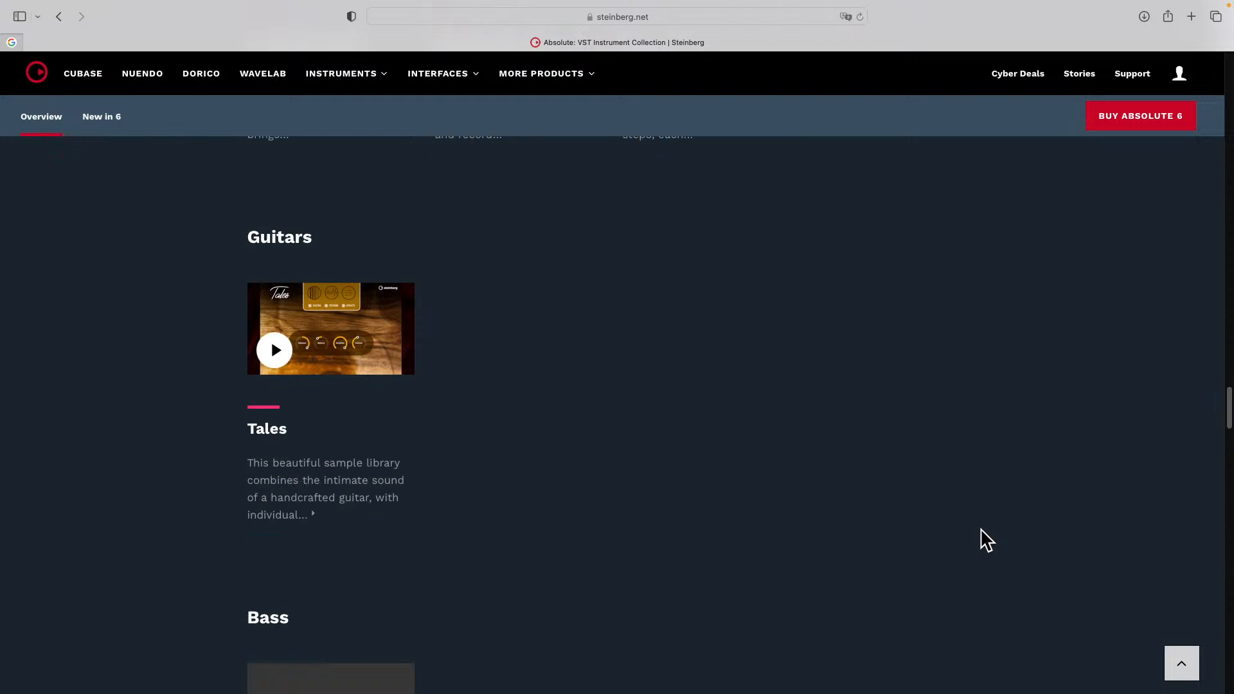
pyautogui.scroll(-4, 985, 538)
pyautogui.scroll(-7, 977, 538)
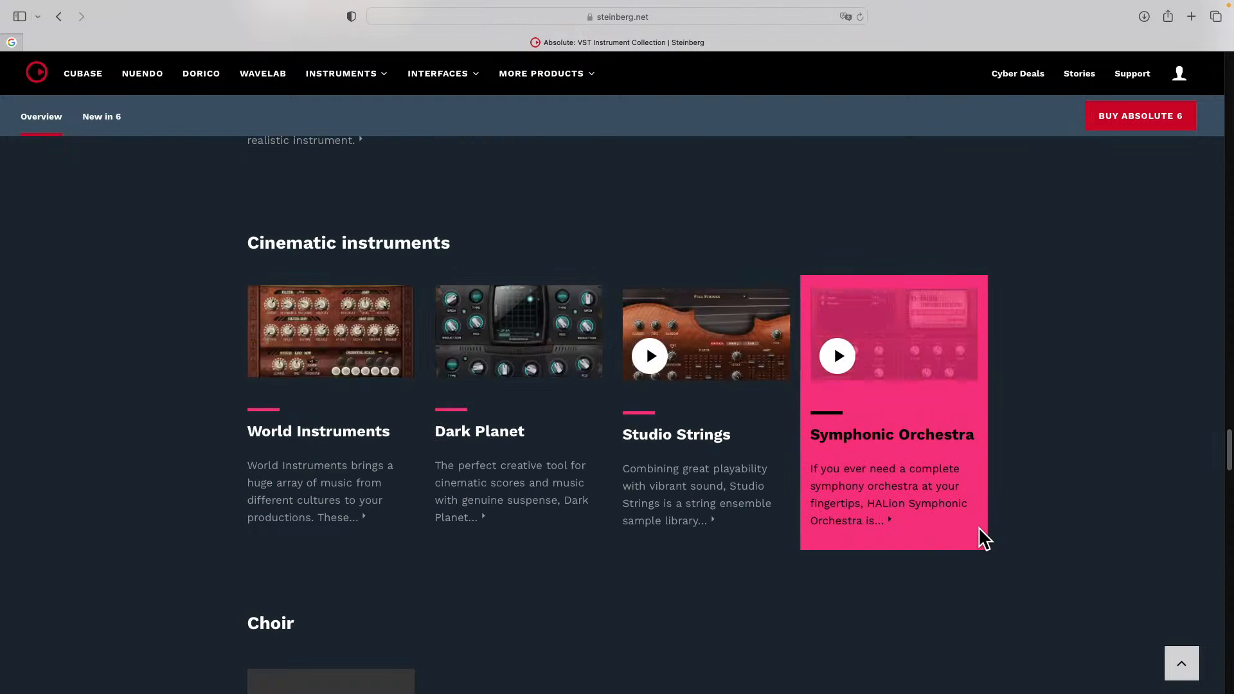
pyautogui.scroll(4, 827, 454)
pyautogui.scroll(-1, 823, 519)
pyautogui.scroll(-1, 823, 519)
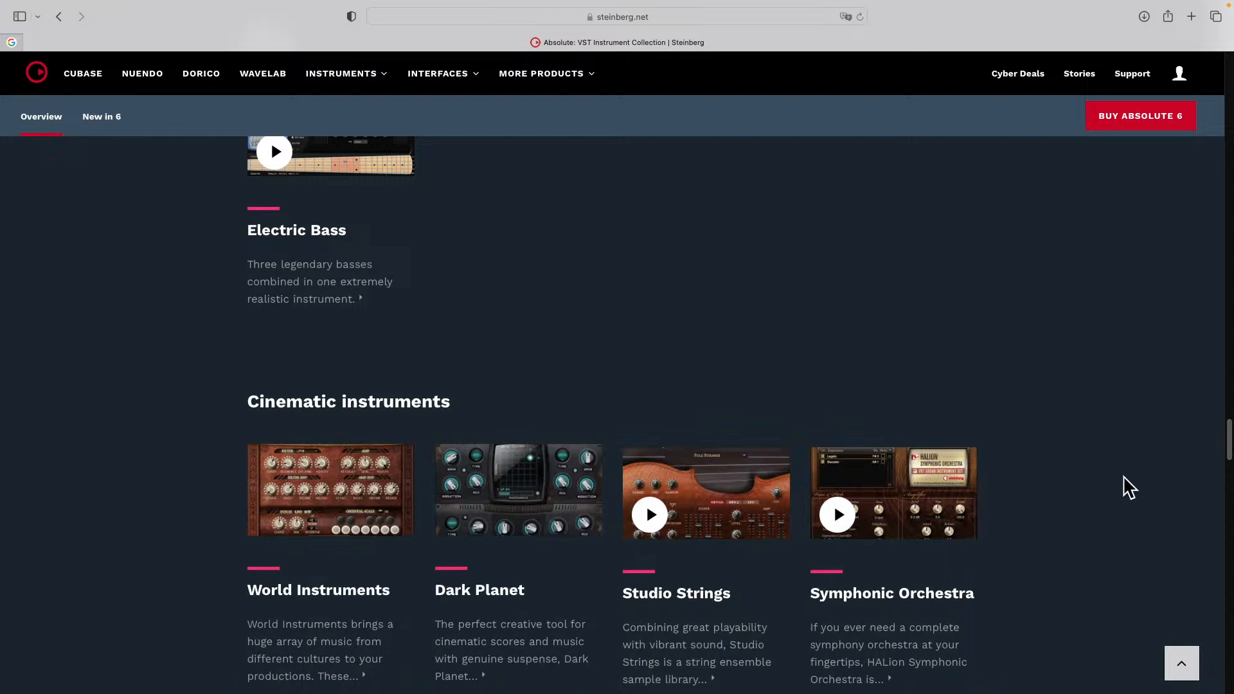
pyautogui.scroll(-1, 1125, 487)
pyautogui.scroll(-2, 1131, 487)
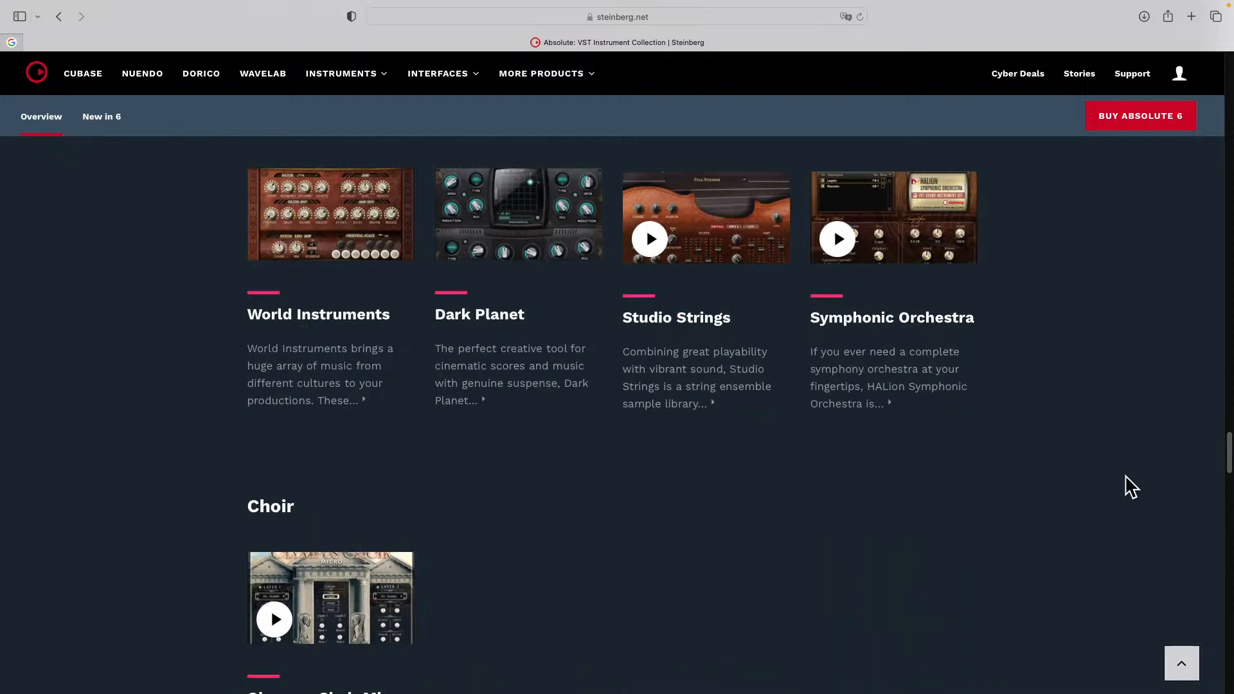
pyautogui.scroll(-2, 1131, 487)
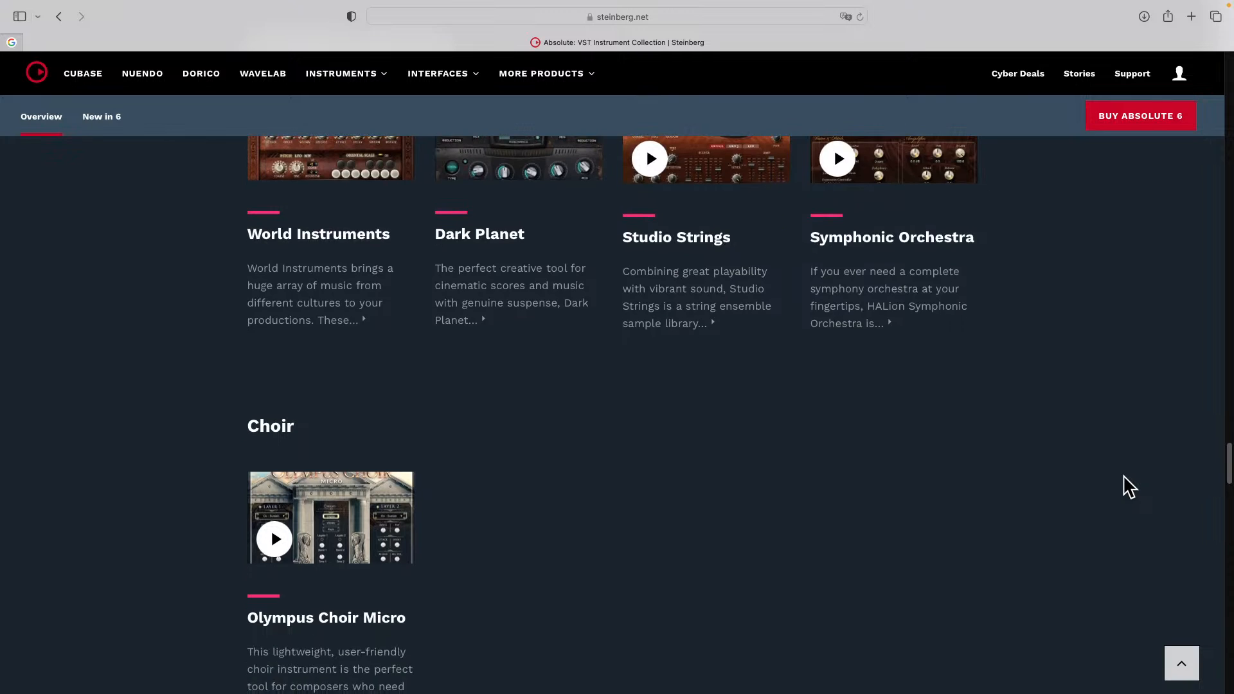
pyautogui.scroll(-4, 1130, 487)
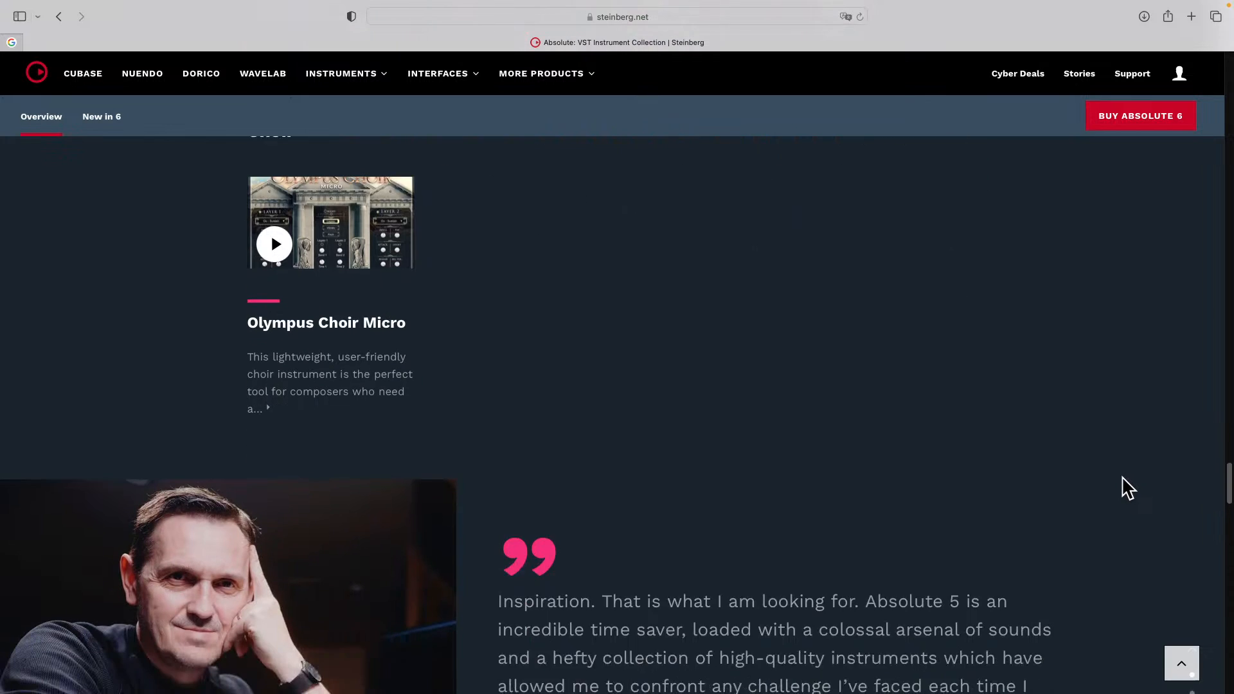
pyautogui.scroll(-2, 1126, 488)
pyautogui.scroll(-3, 906, 489)
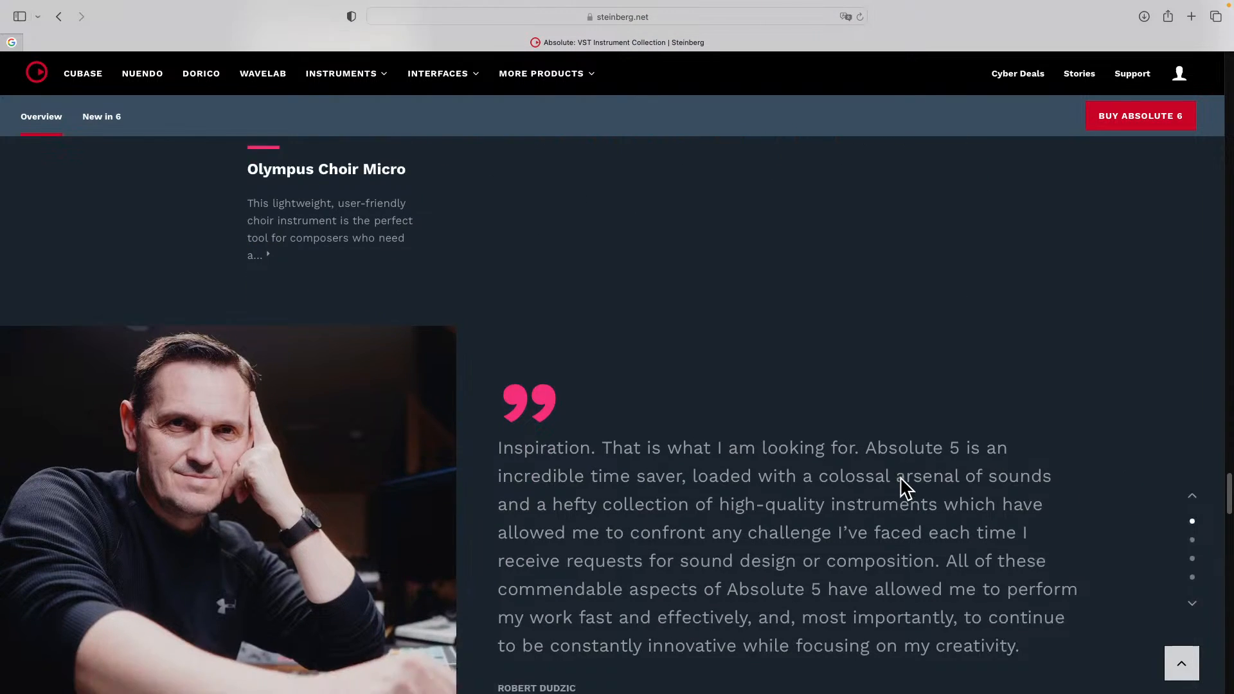
pyautogui.scroll(20, 906, 483)
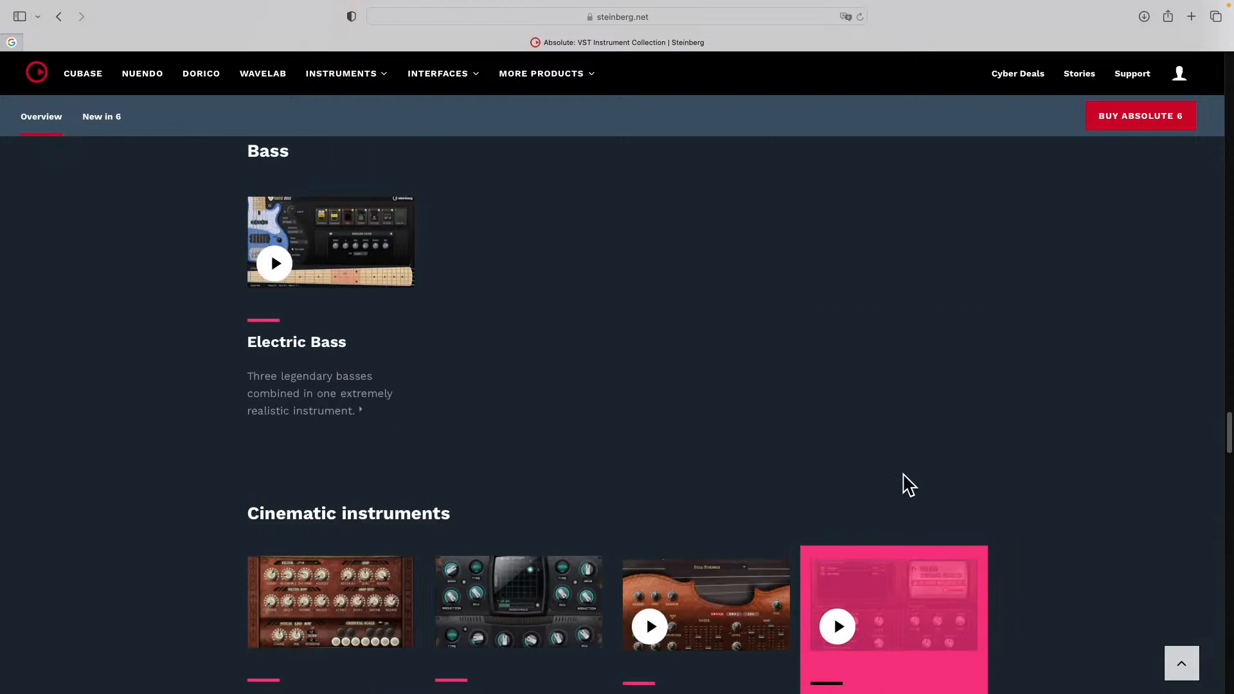
pyautogui.scroll(12, 906, 484)
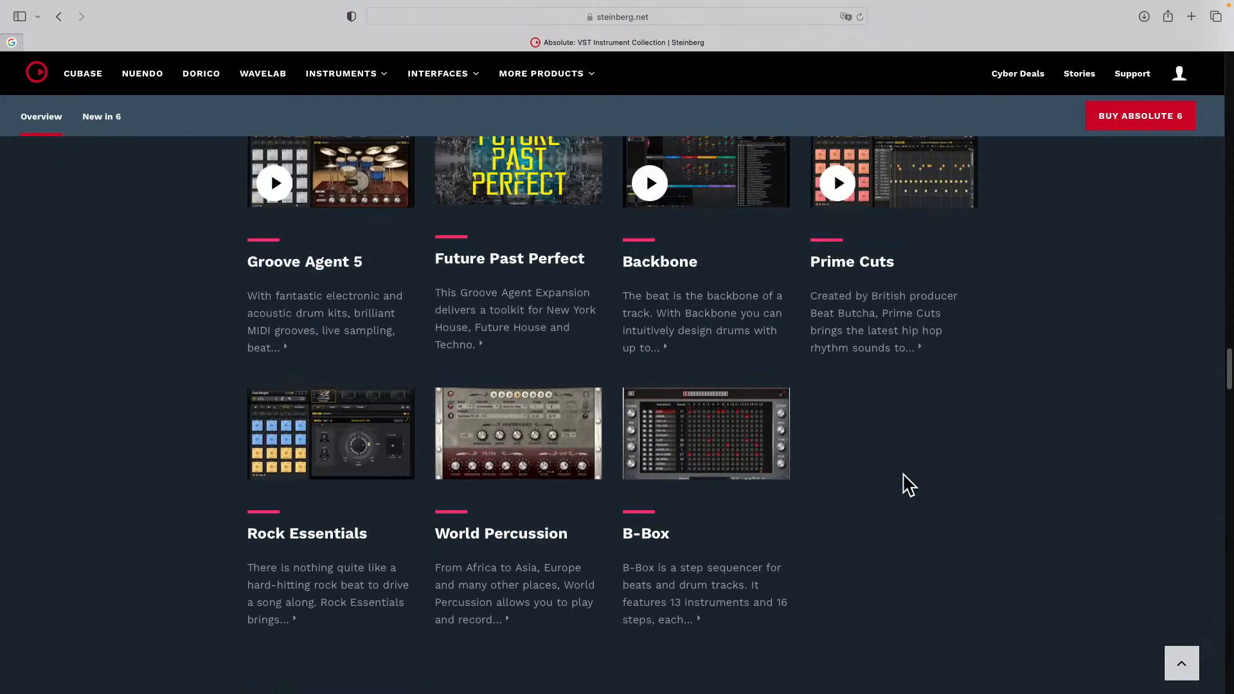
pyautogui.scroll(20, 906, 486)
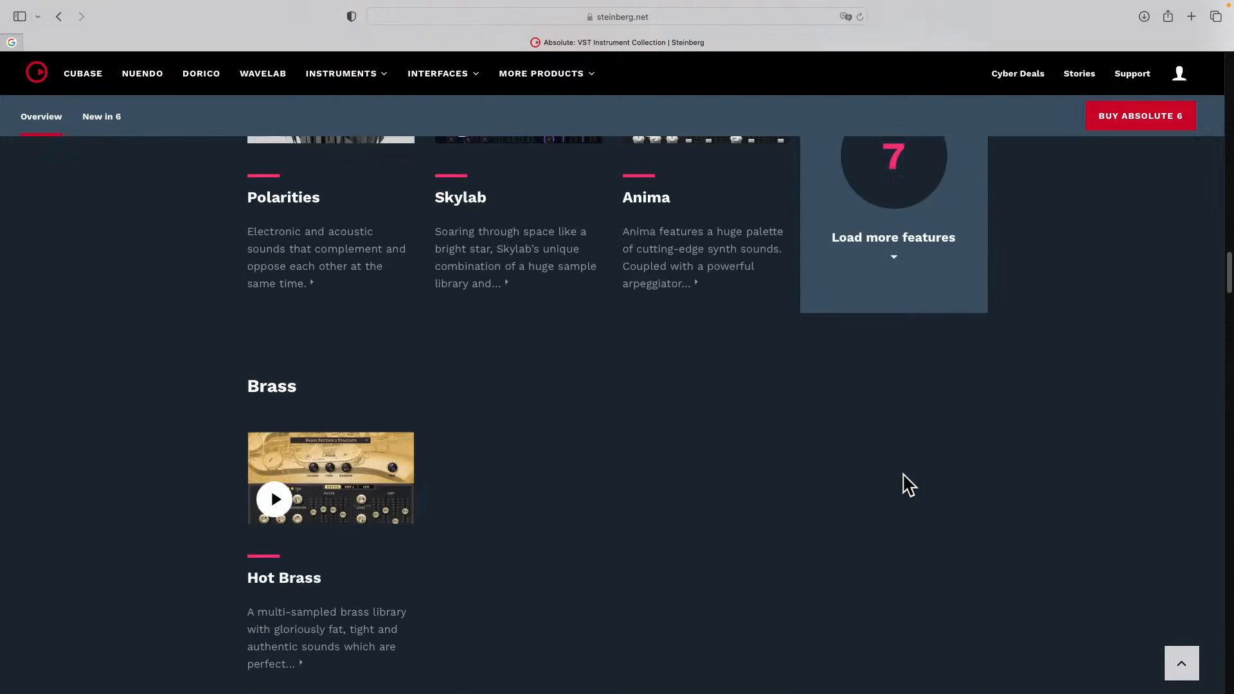
pyautogui.scroll(20, 906, 486)
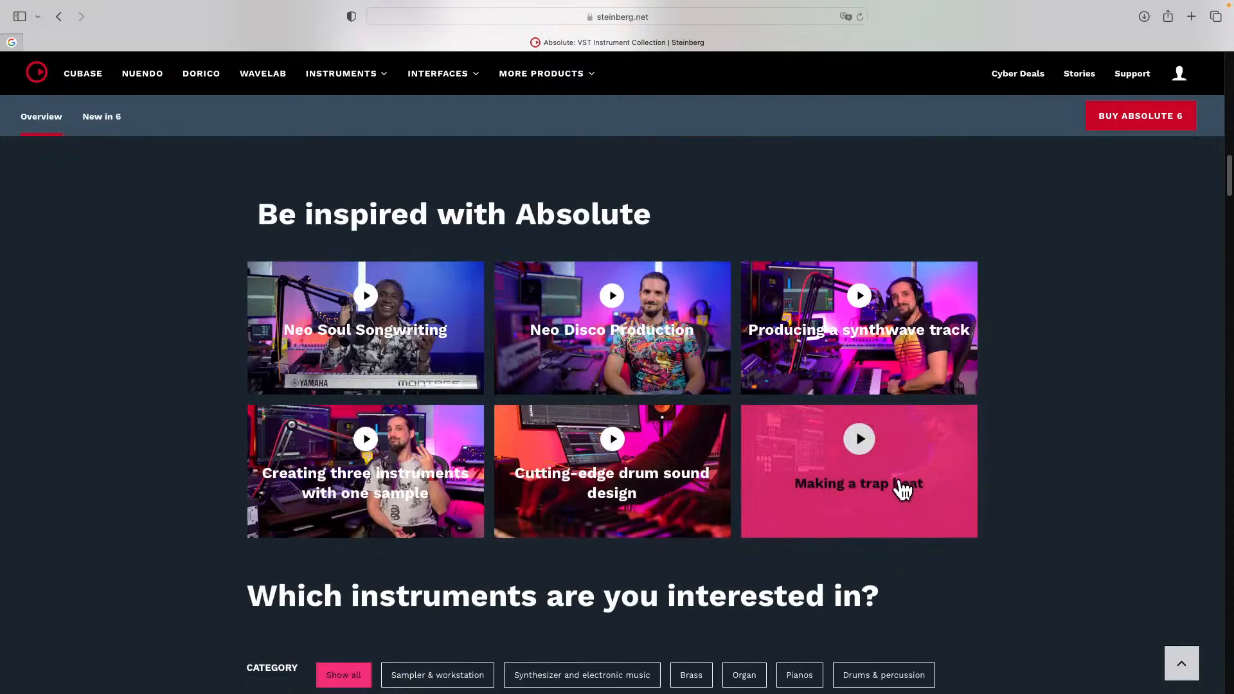
# - Switch to Cubase and toggle Constrain Delay Compensation on and back off
pyautogui.press('super+Tab')
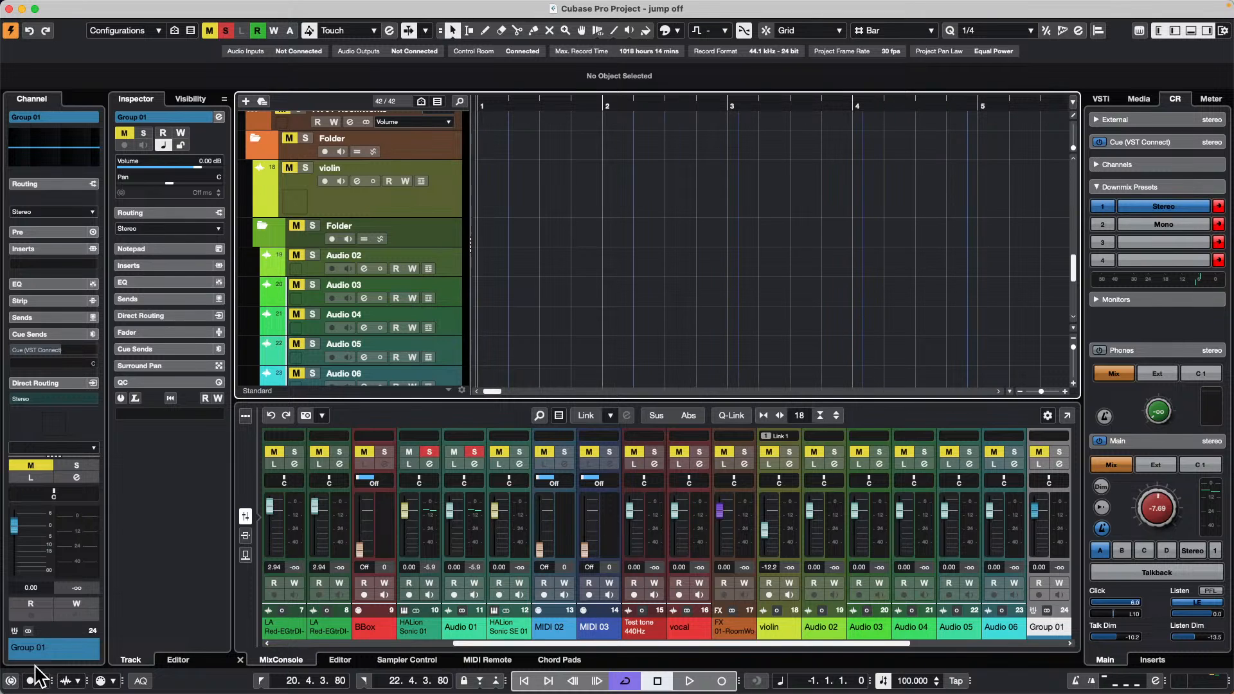
pyautogui.click(11, 680)
pyautogui.click(10, 681)
# - Inspect the violin track's channel settings and the inserts of the Audio 03 track
pyautogui.click(789, 462)
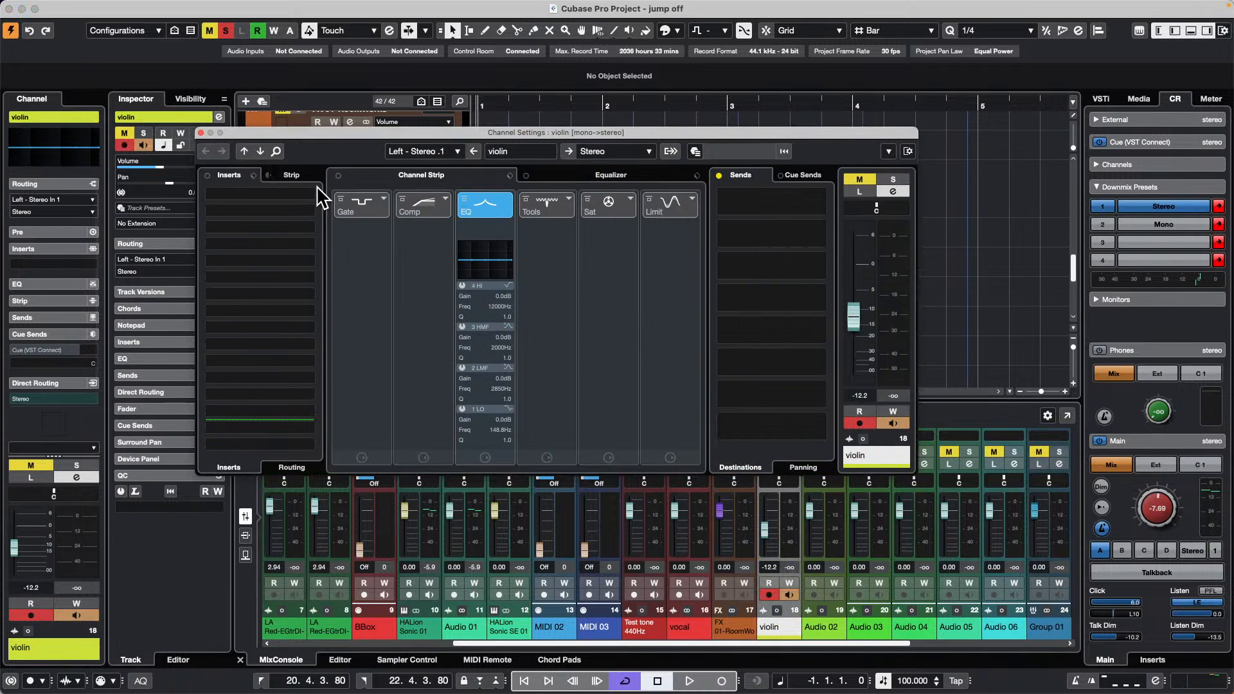
pyautogui.click(200, 132)
pyautogui.click(452, 295)
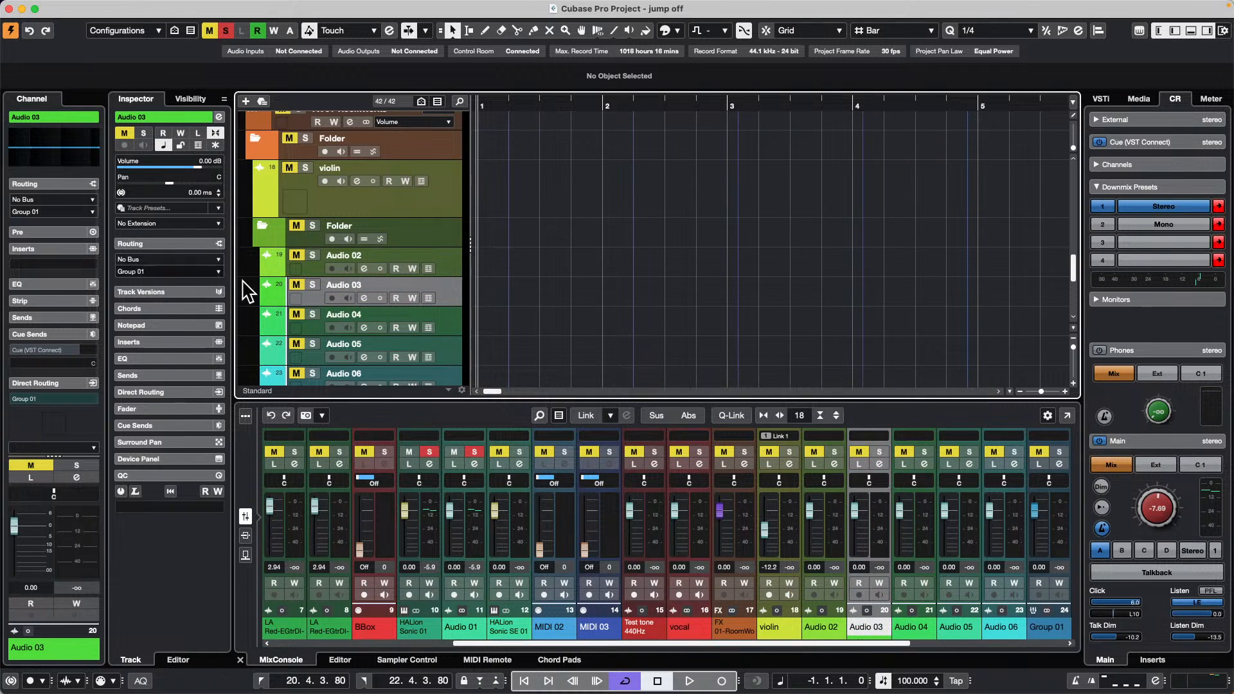
# - Select the Audio 05 track and toggle the bypass of its inserts on and off twice
pyautogui.click(460, 359)
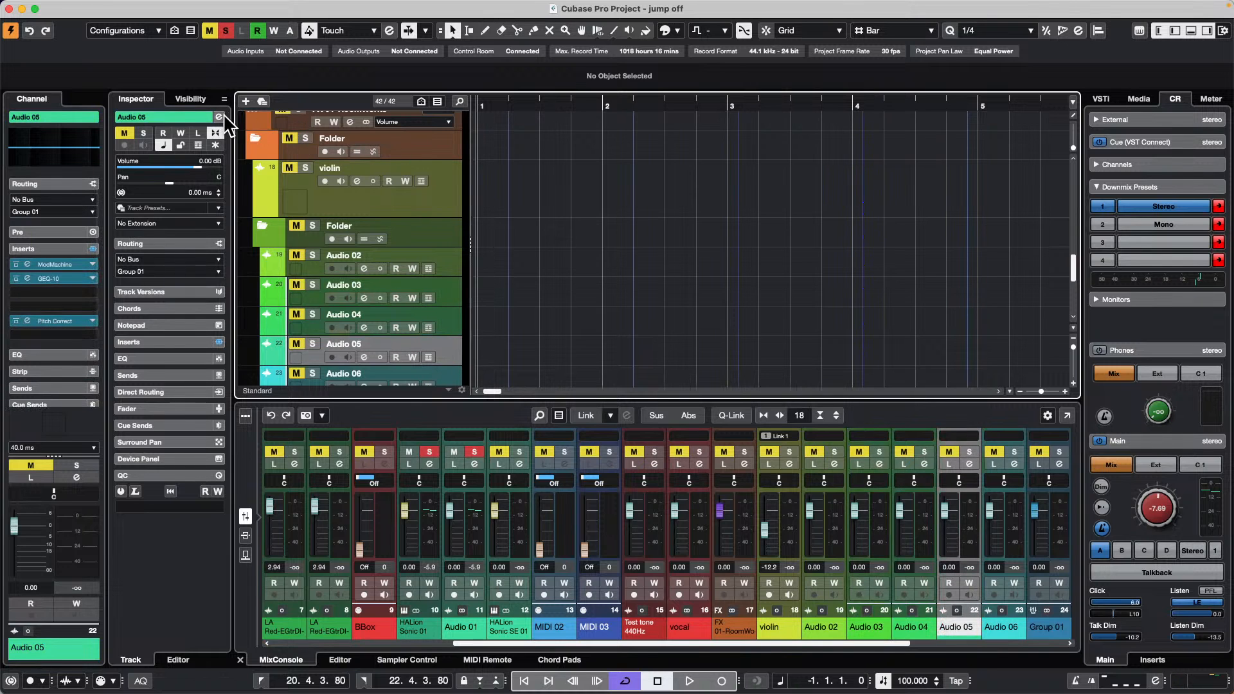
pyautogui.click(93, 249)
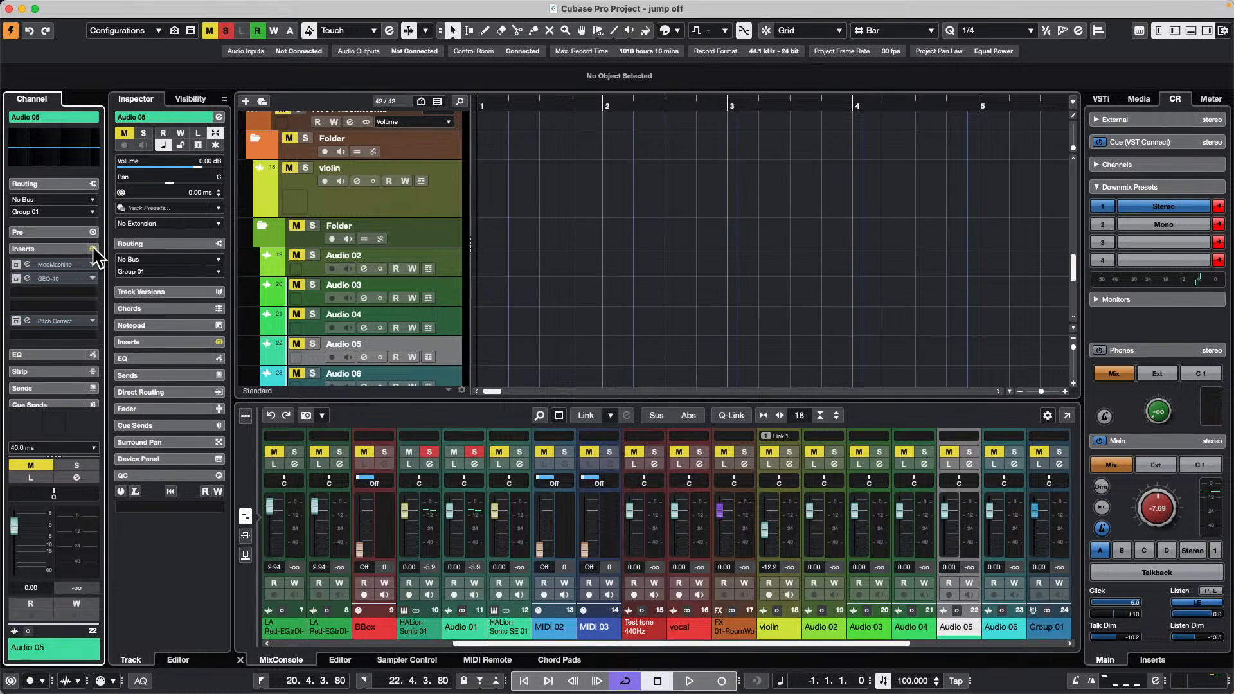
pyautogui.click(93, 249)
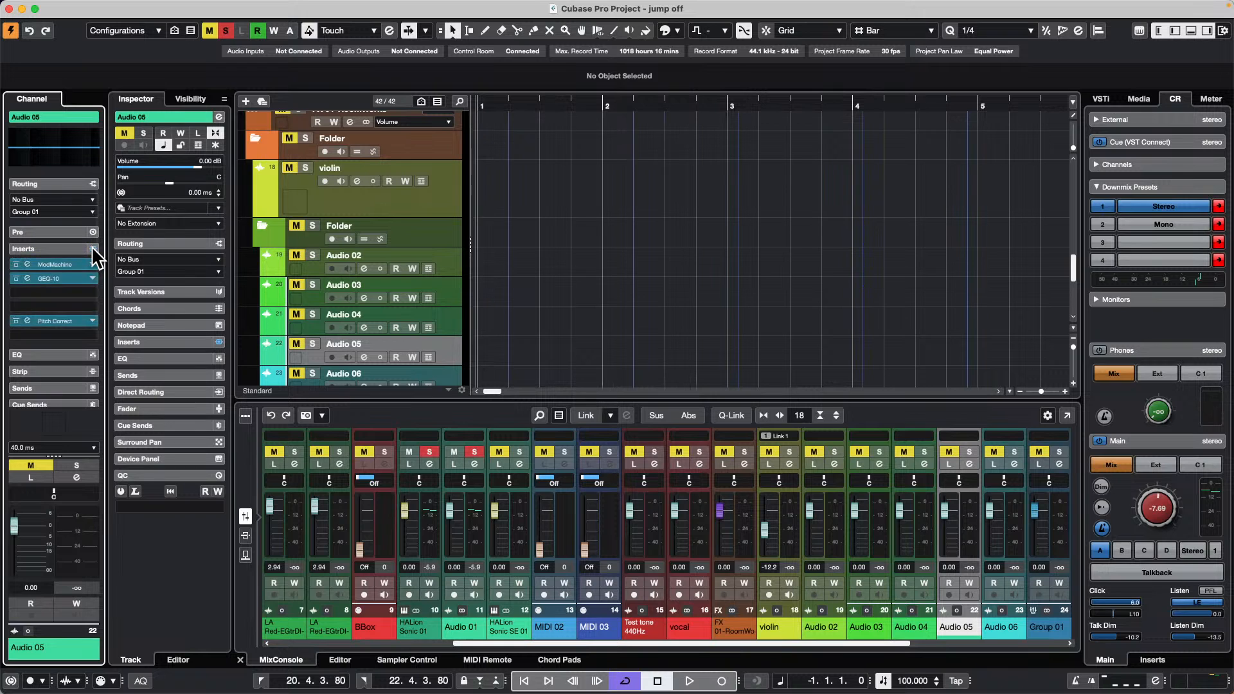
pyautogui.click(92, 248)
pyautogui.click(93, 248)
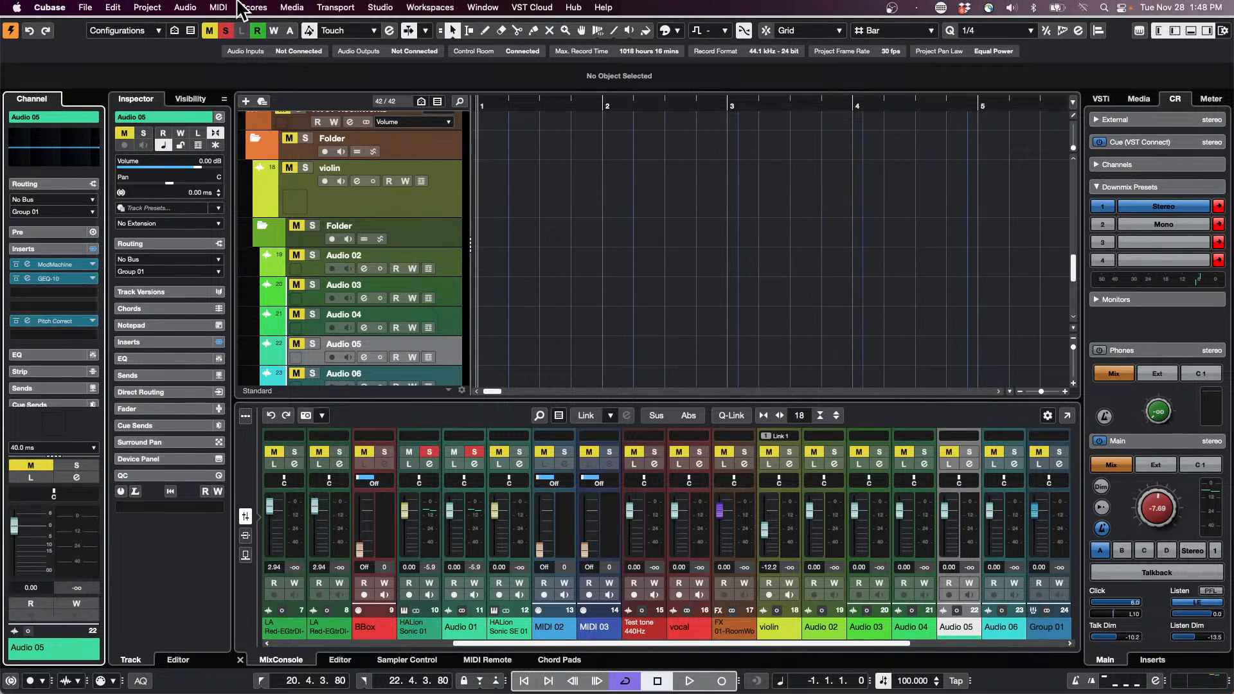
# - Open the Project Logical Editor and remove its existing event target filter and event transform action
pyautogui.click(184, 7)
pyautogui.click(662, 222)
pyautogui.click(185, 7)
pyautogui.moveTo(147, 7)
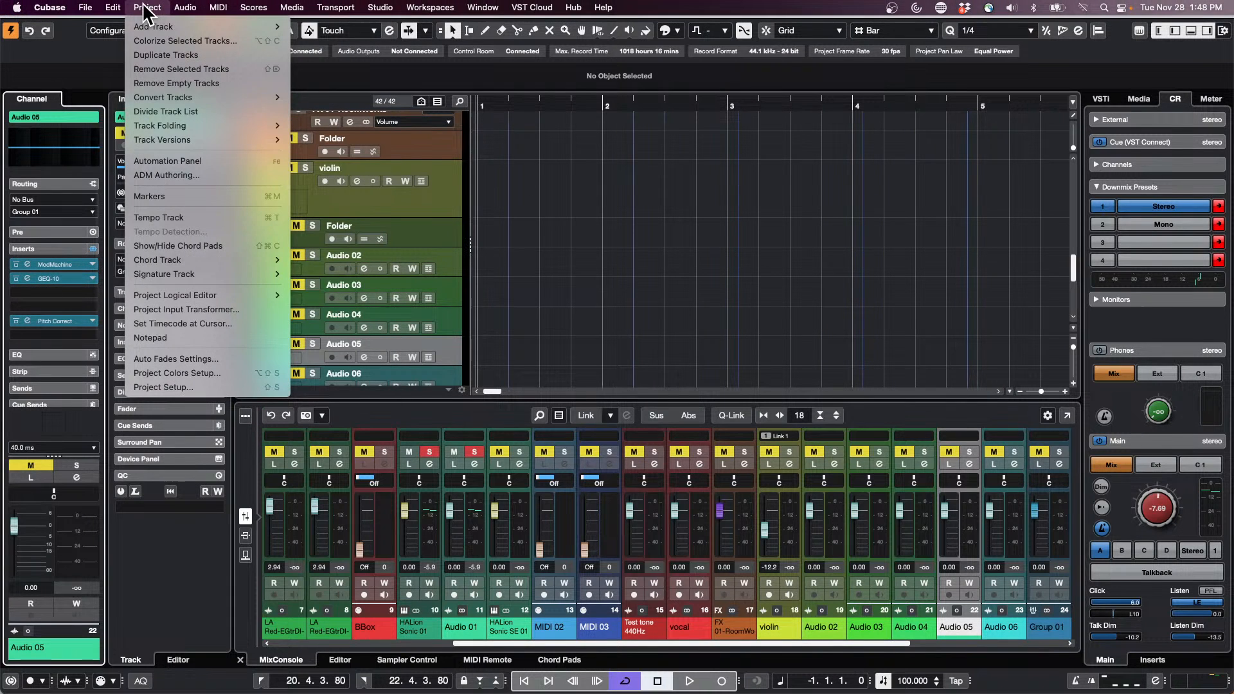
pyautogui.moveTo(187, 274)
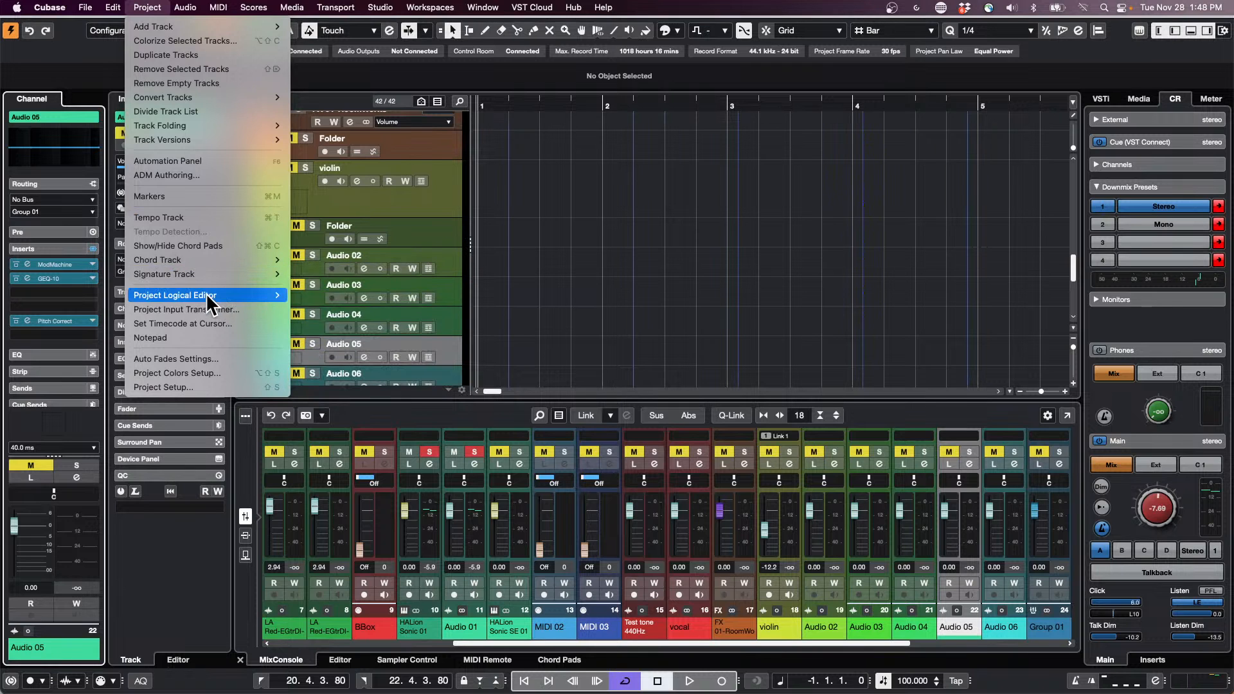
pyautogui.moveTo(205, 295)
pyautogui.click(332, 297)
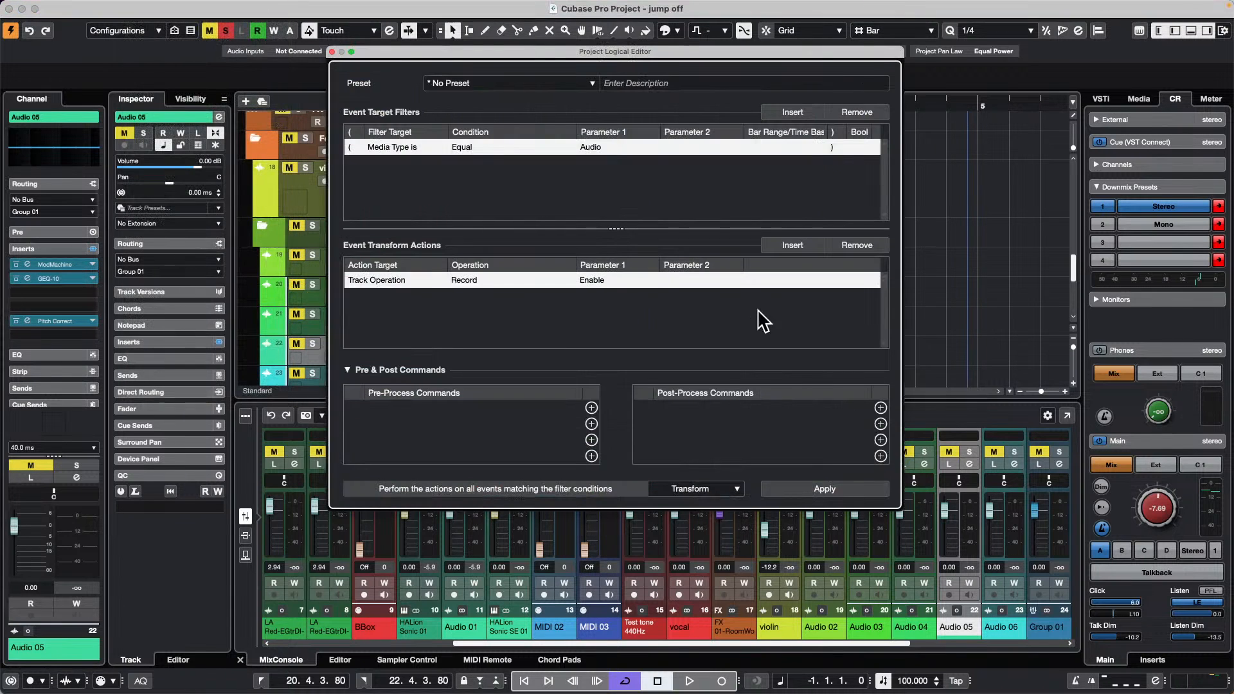
pyautogui.click(860, 246)
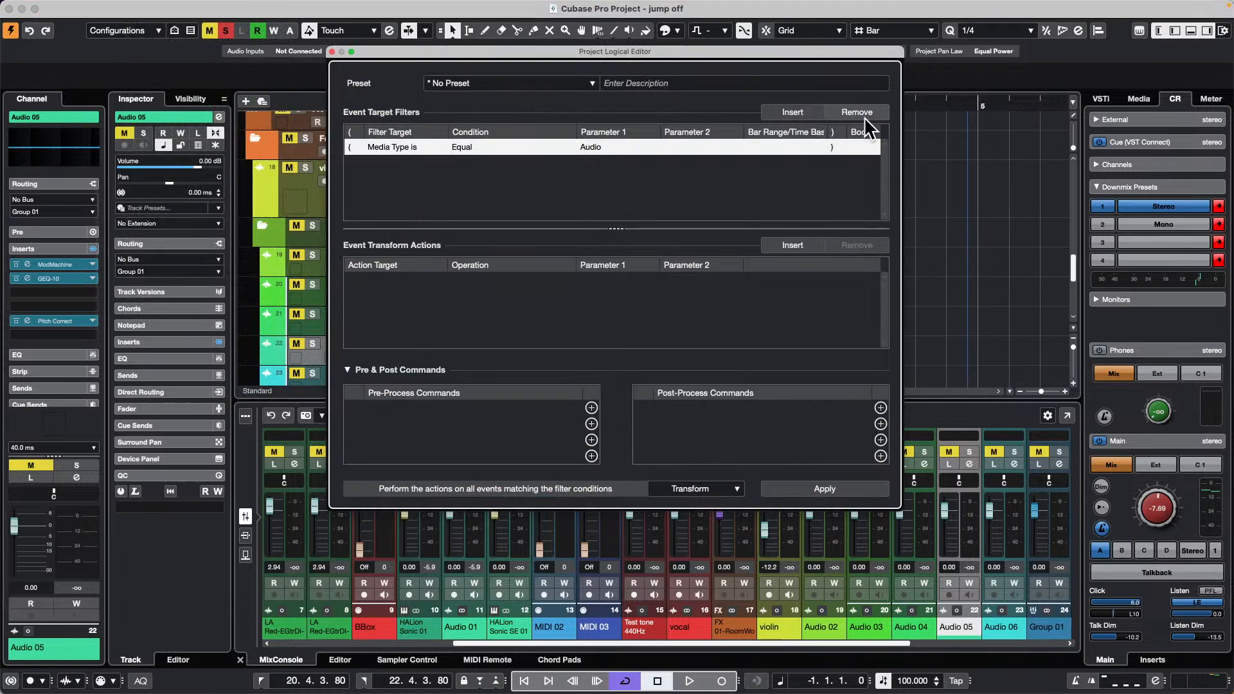
pyautogui.click(861, 114)
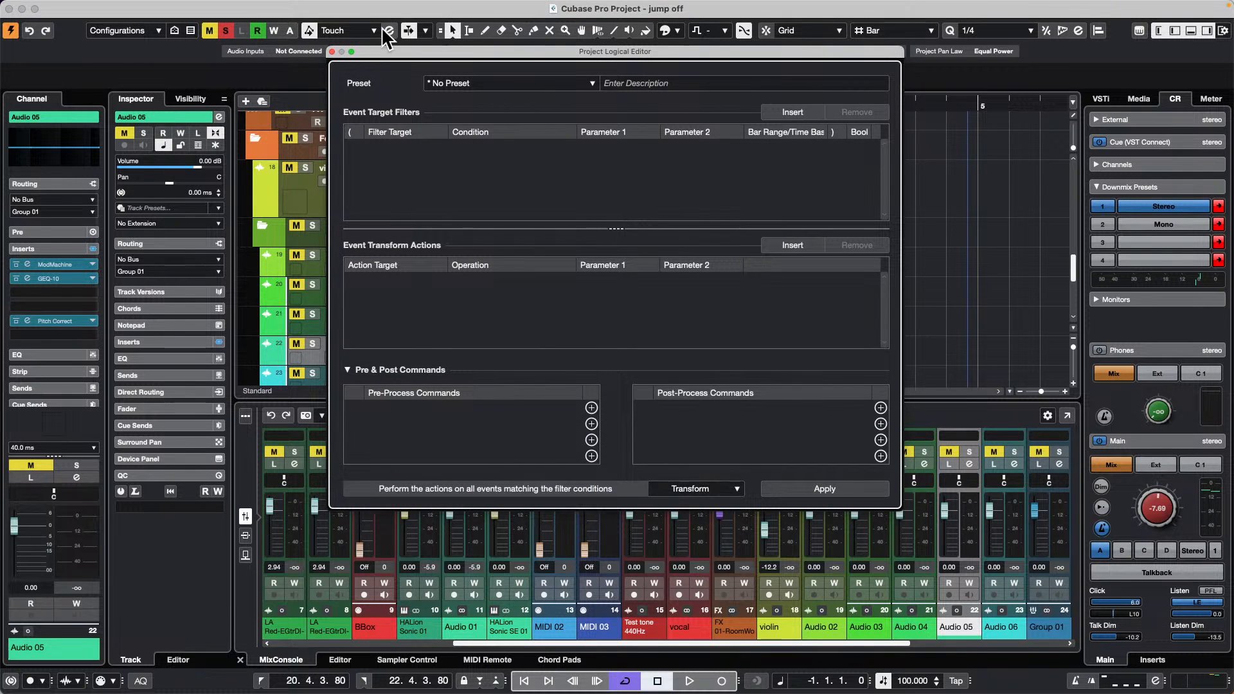
# - Add an event target filter with Container Type is Equal to Track
pyautogui.click(793, 113)
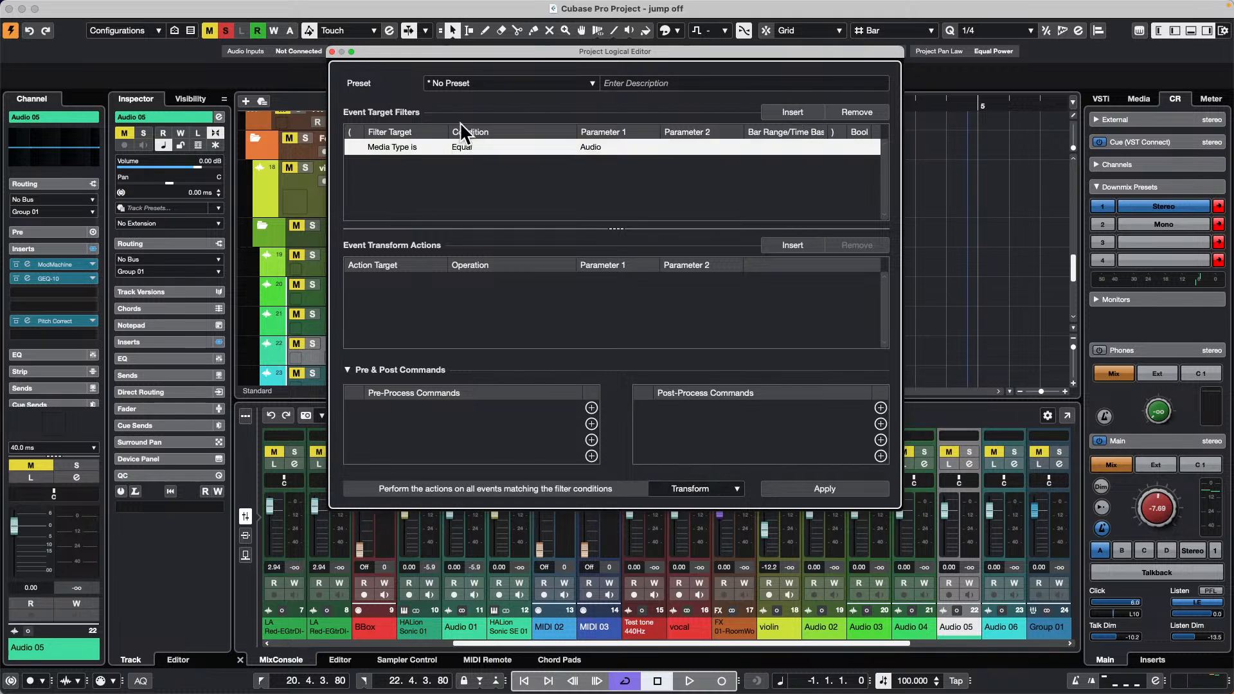
pyautogui.click(411, 148)
pyautogui.click(415, 175)
pyautogui.click(596, 146)
pyautogui.click(634, 172)
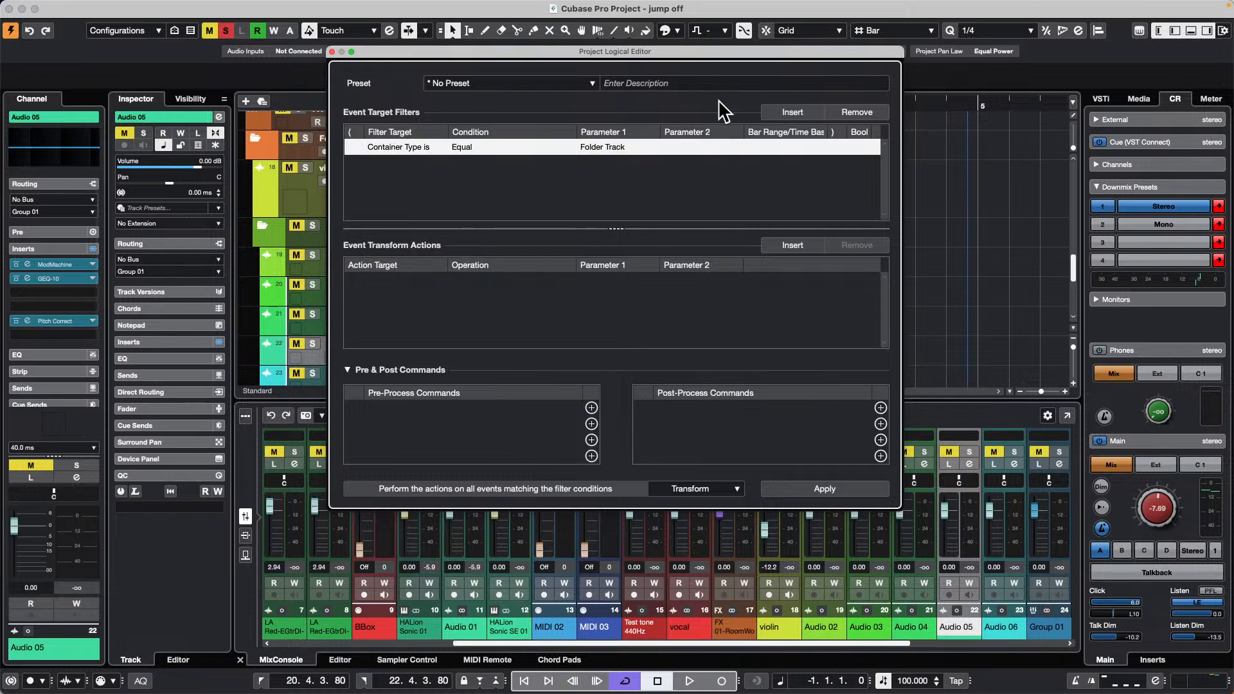
# - Add a second target filter with target Property, condition Property Is Set and parameter Is Selected
pyautogui.click(801, 109)
pyautogui.click(395, 164)
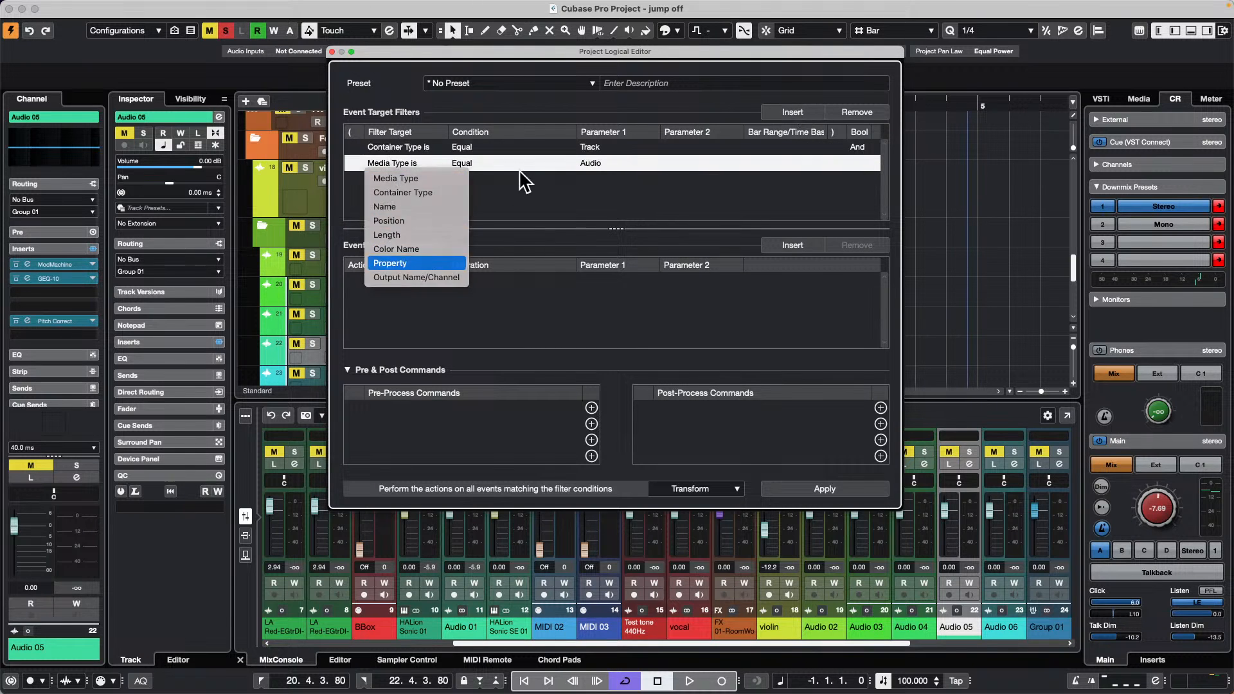
pyautogui.click(416, 262)
pyautogui.click(479, 162)
pyautogui.click(607, 163)
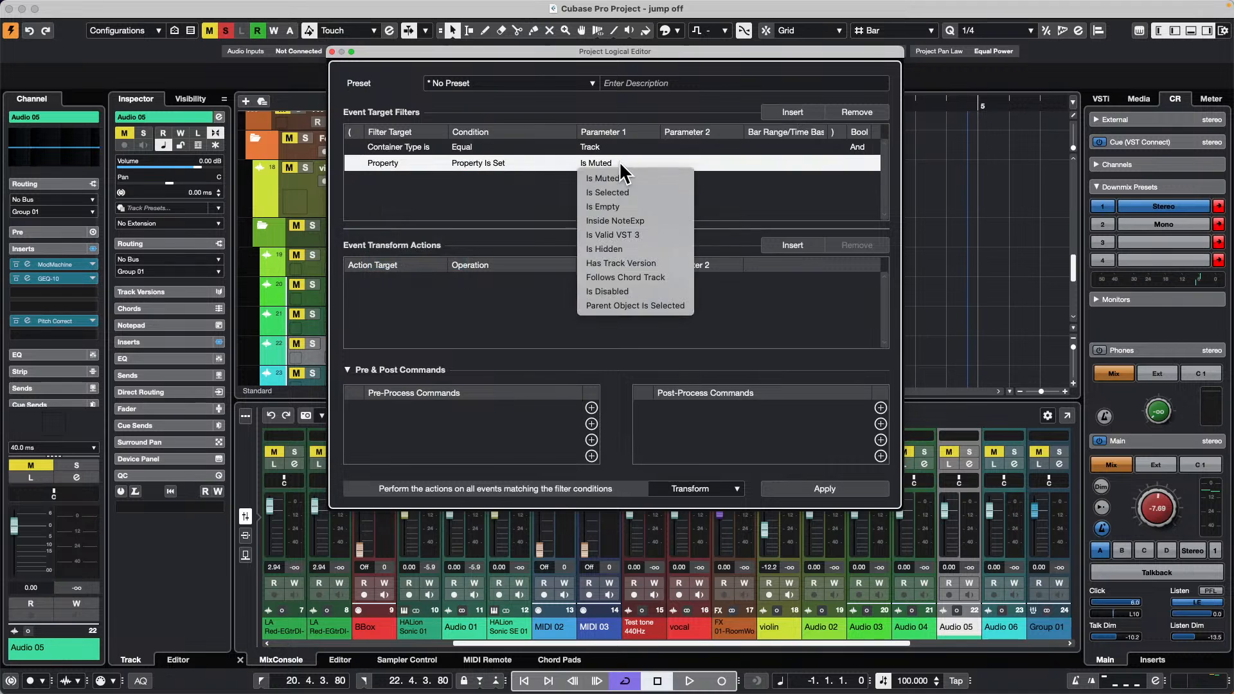
pyautogui.click(607, 193)
# - Add an event transform action with target Track Operation, operation Inserts Bypass and parameter Enable
pyautogui.click(793, 245)
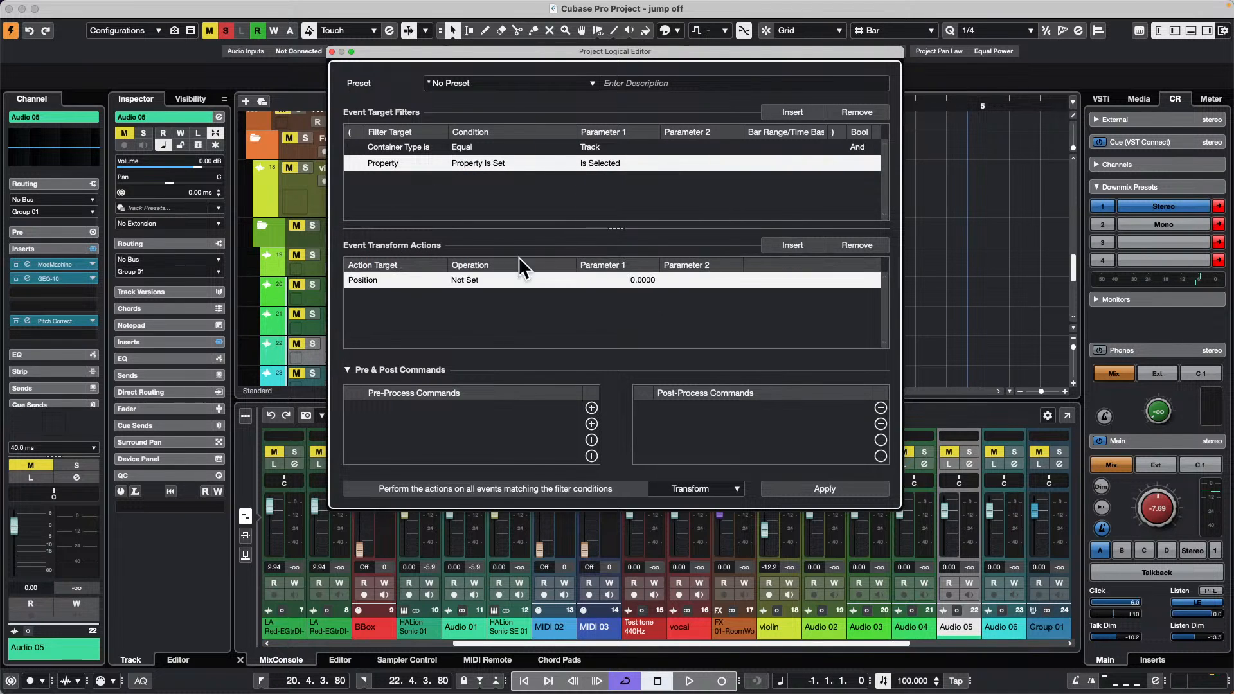
pyautogui.click(382, 279)
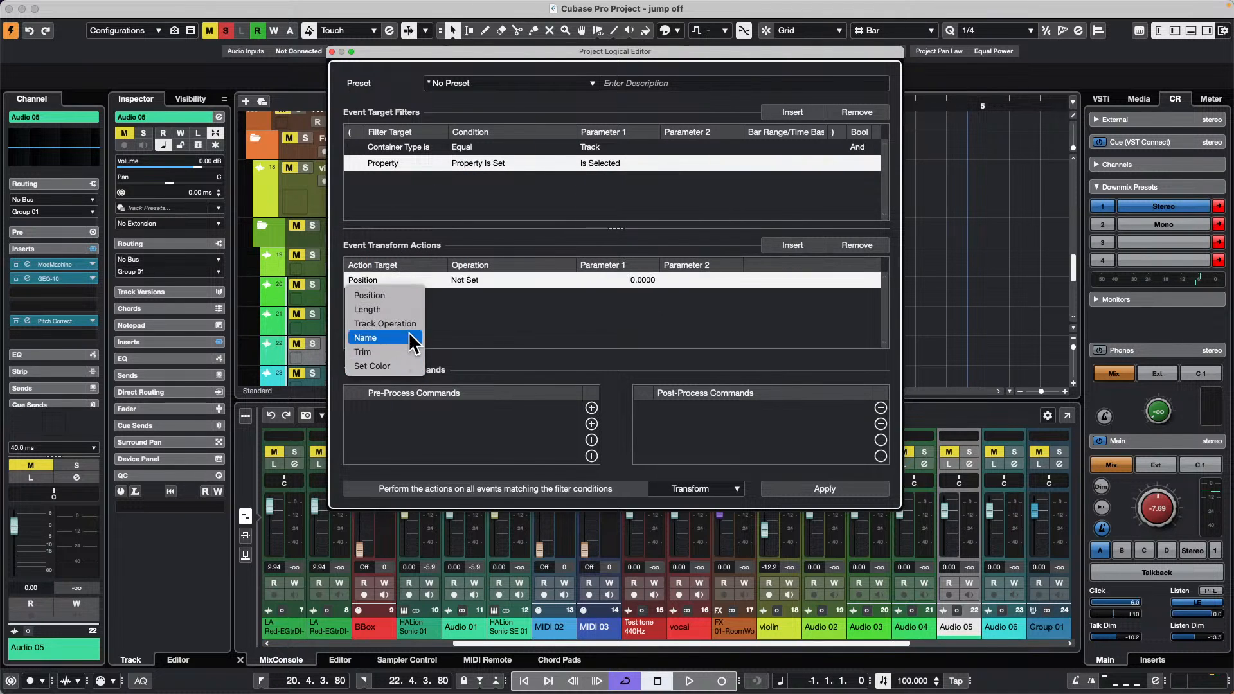
pyautogui.click(385, 323)
pyautogui.click(477, 276)
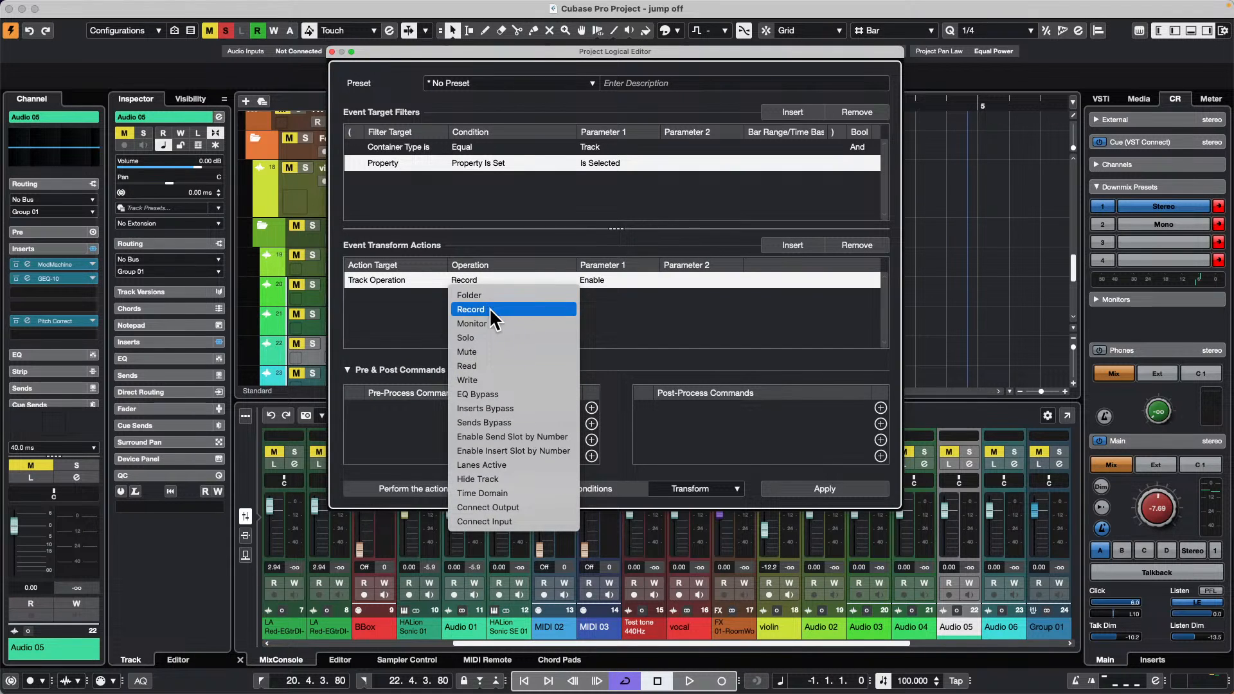
pyautogui.click(514, 408)
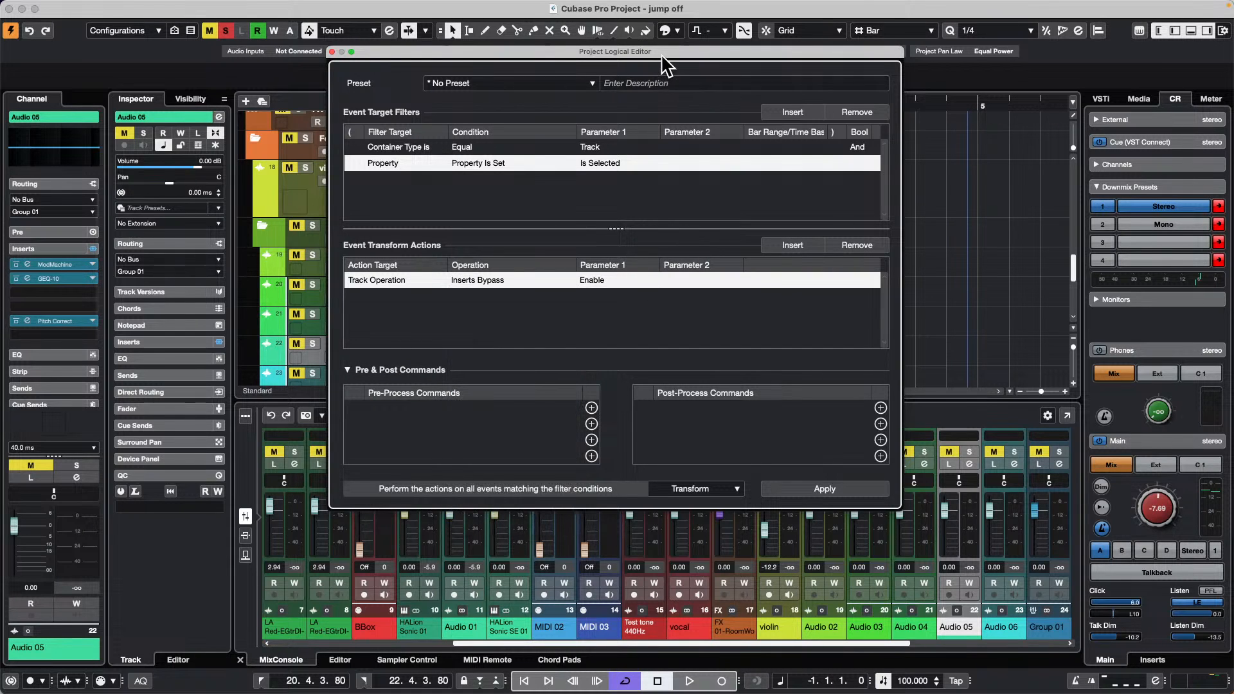
# - Move the Project Logical Editor clear of the track list and apply the Inserts Bypass action to the selected Audio 05 track
pyautogui.moveTo(661, 52); pyautogui.dragTo(893, 42)
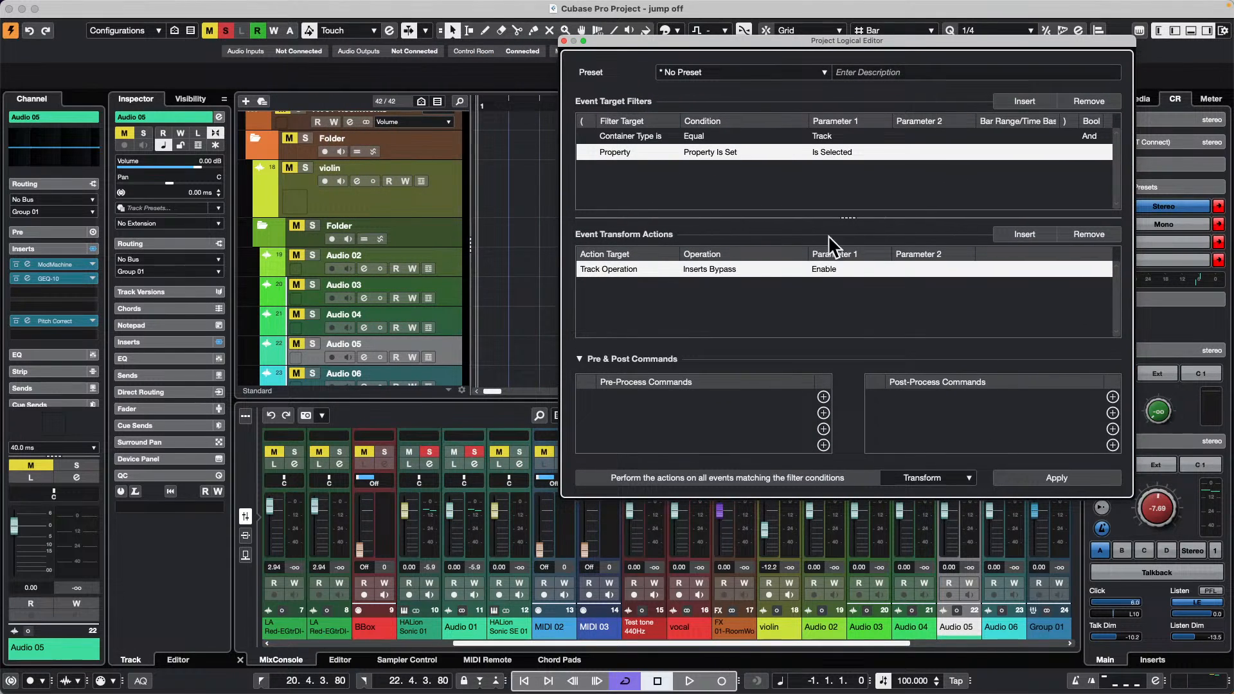
pyautogui.click(1057, 480)
pyautogui.click(1074, 480)
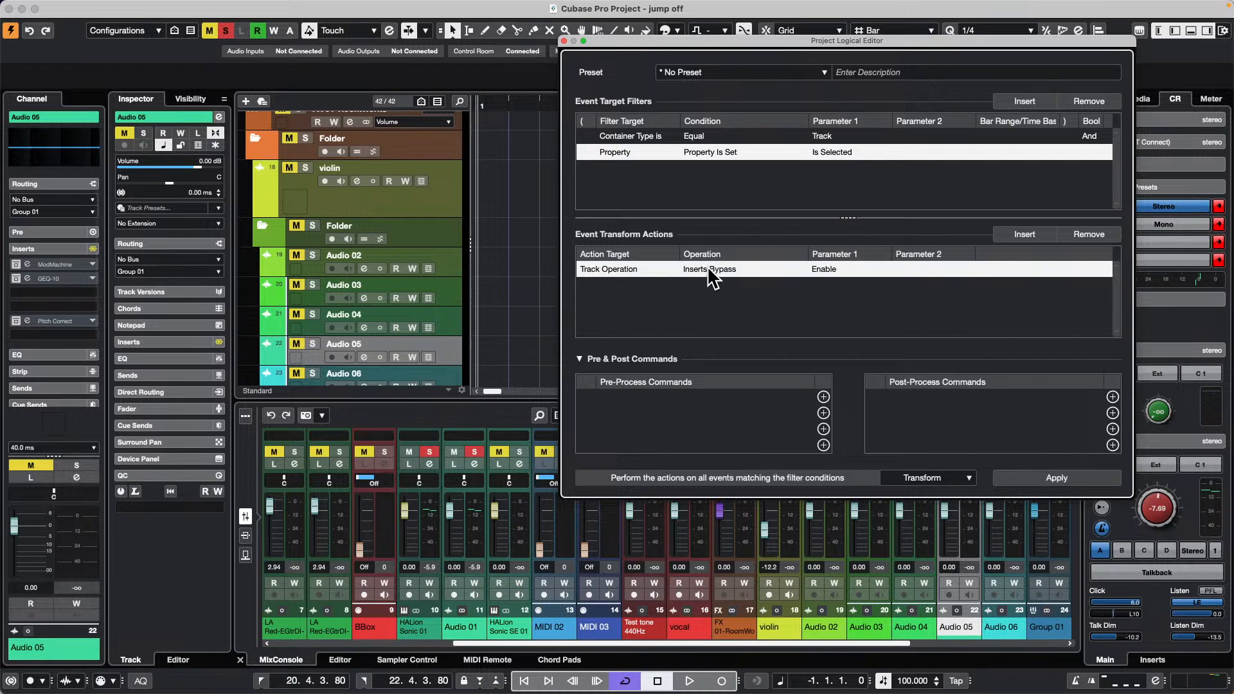
# - Set the Inserts Bypass action's parameter to Toggle, apply it repeatedly to the selected track, and close the Project Logical Editor
pyautogui.click(829, 267)
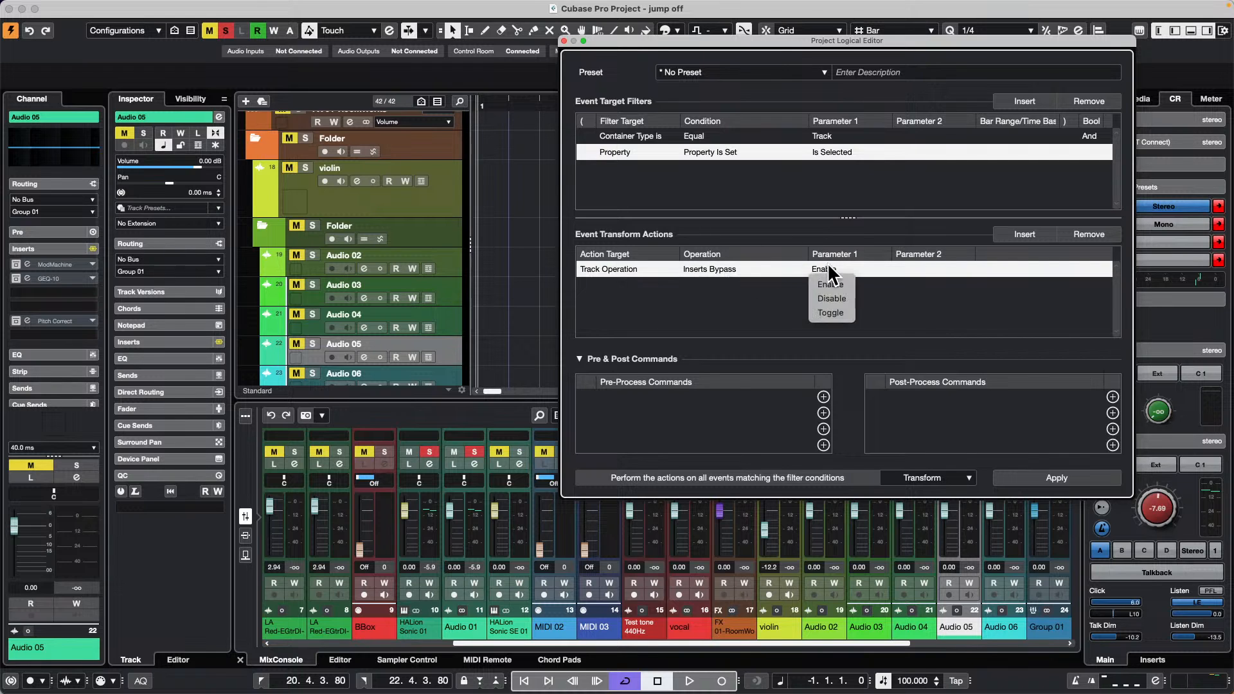
pyautogui.click(835, 313)
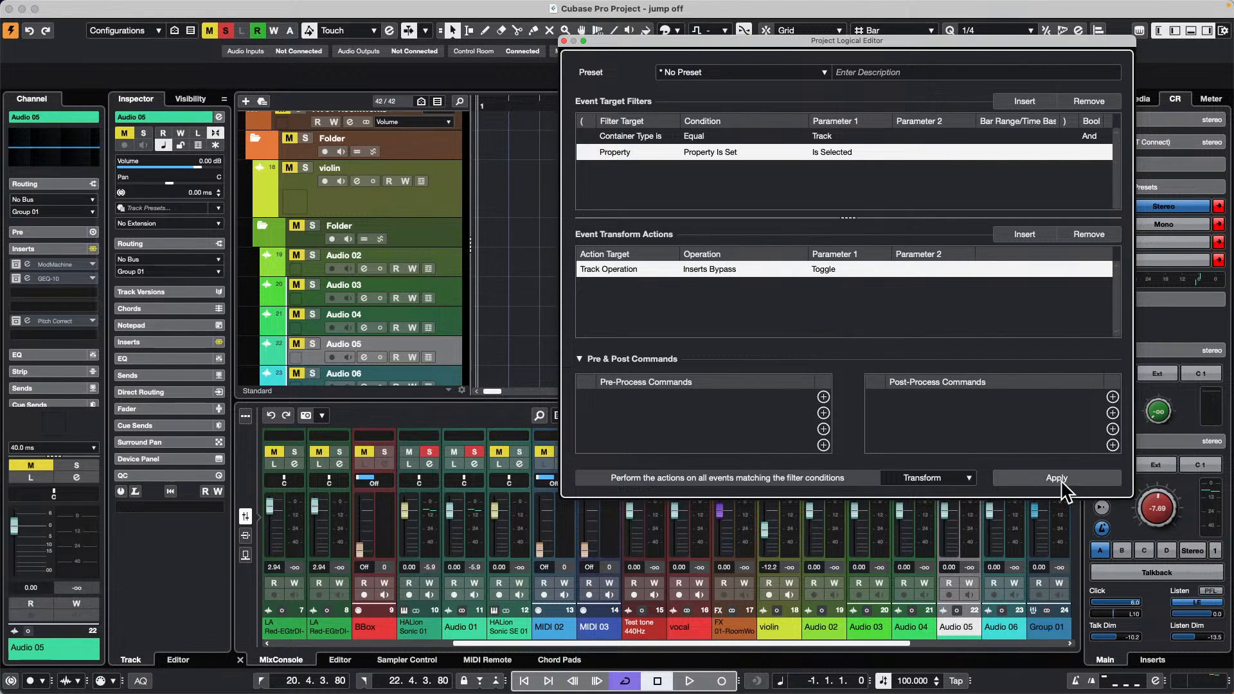
pyautogui.click(1061, 479)
pyautogui.click(1061, 477)
pyautogui.click(1060, 477)
pyautogui.click(1062, 477)
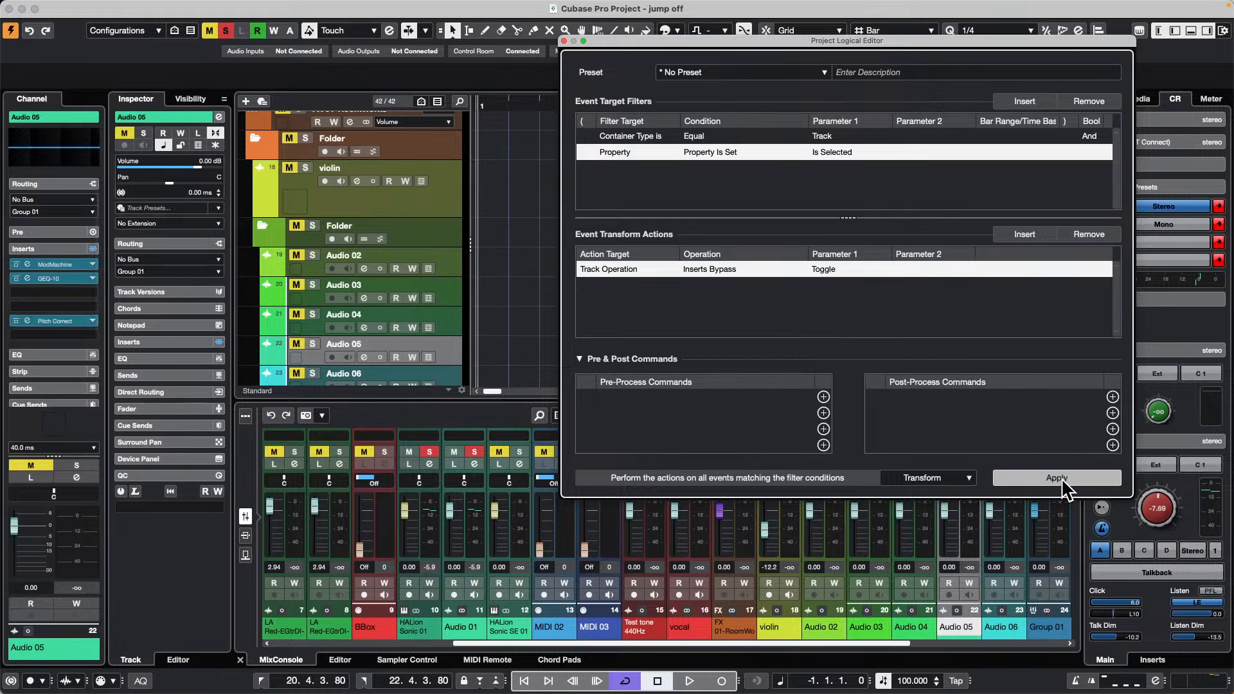
pyautogui.click(1062, 477)
pyautogui.click(1062, 477)
pyautogui.click(1062, 477)
pyautogui.click(1062, 478)
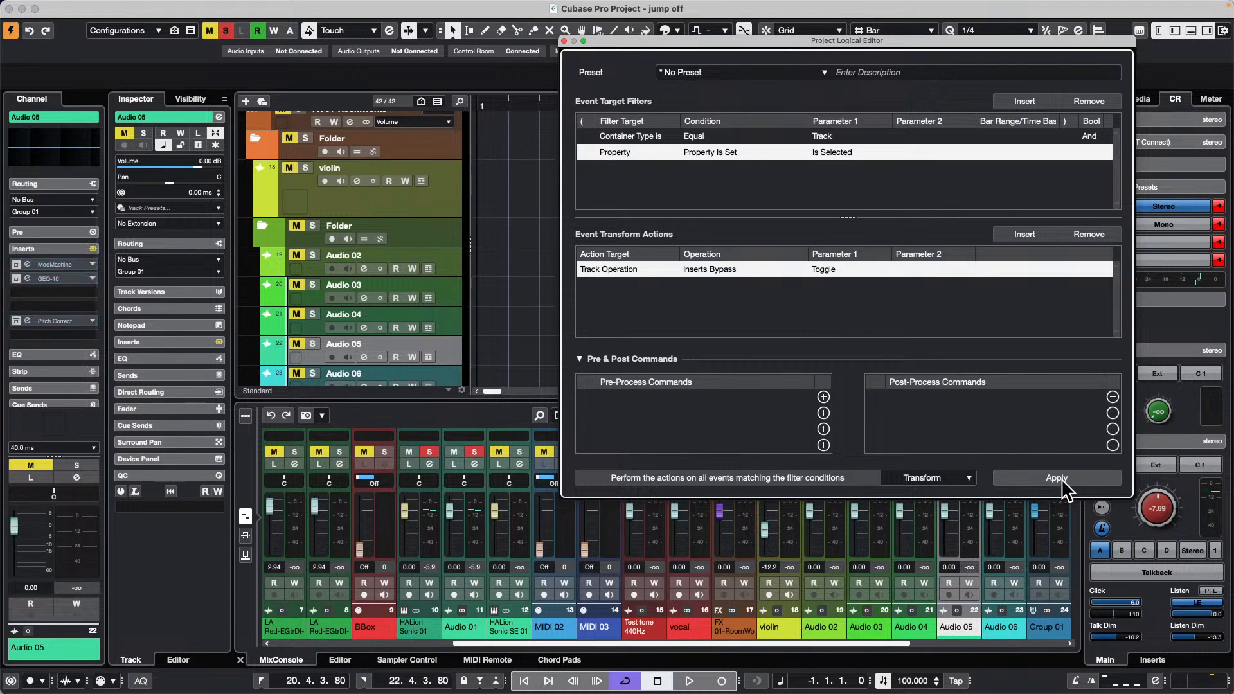
pyautogui.click(1062, 478)
pyautogui.click(1062, 479)
pyautogui.click(1062, 479)
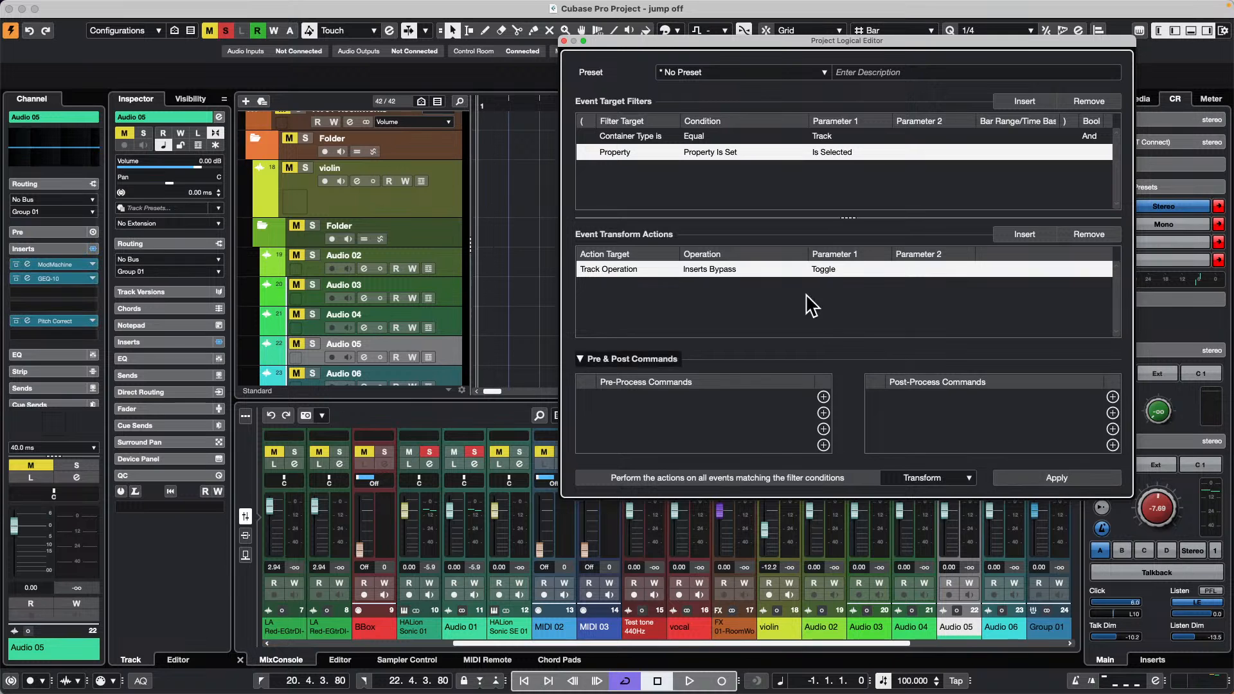
pyautogui.click(564, 40)
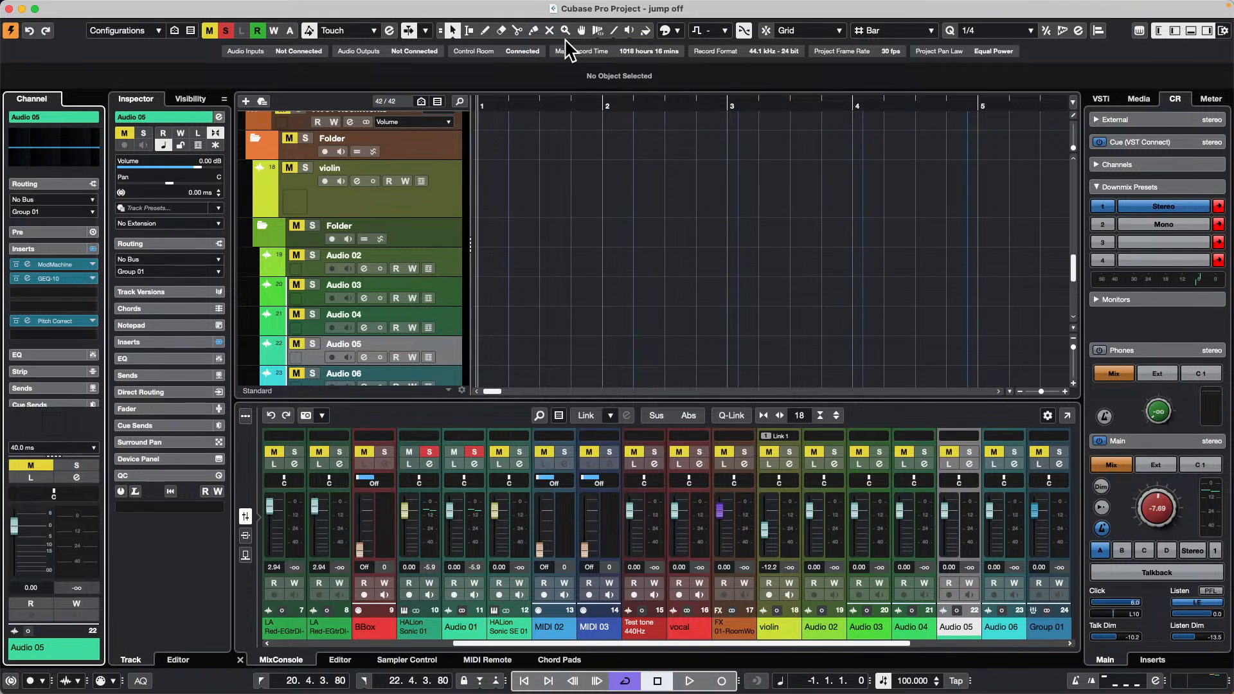
# - Add a stereo audio track named "samples for GA" below the Sampler Track
pyautogui.moveTo(560, 103); pyautogui.dragTo(551, 39)
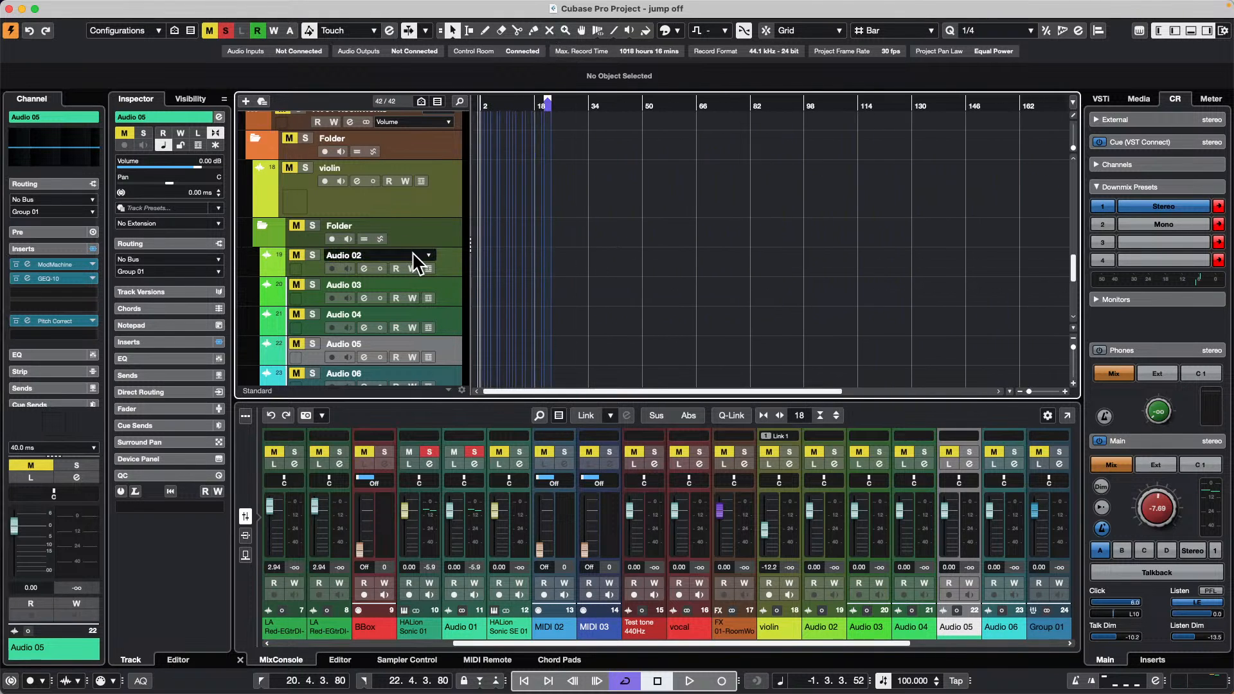
pyautogui.scroll(-8, 413, 252)
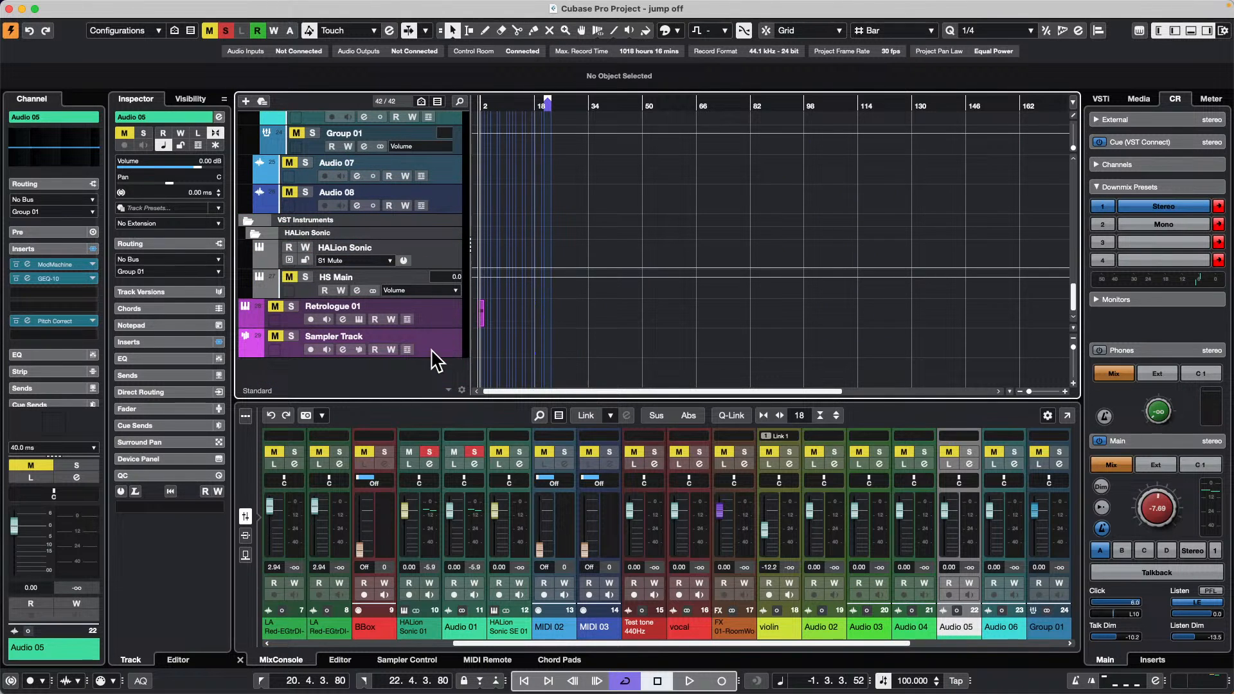
pyautogui.click(448, 338)
pyautogui.rightClick(446, 337)
pyautogui.moveTo(535, 344)
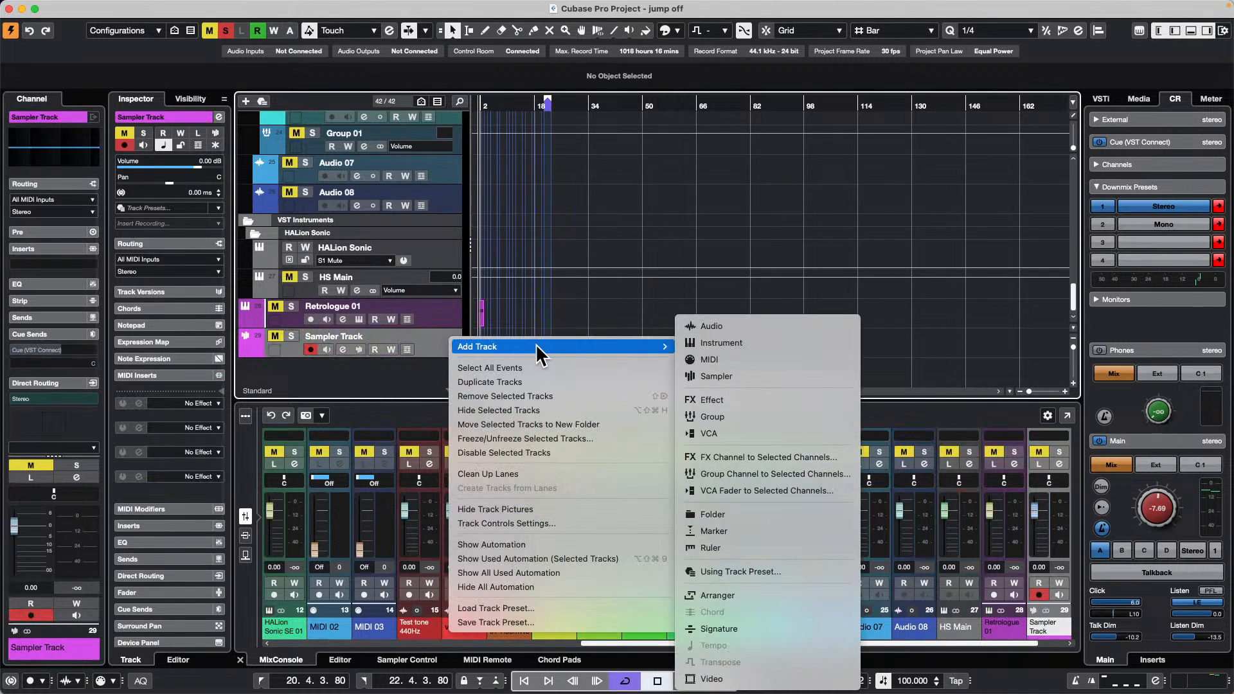
pyautogui.click(739, 325)
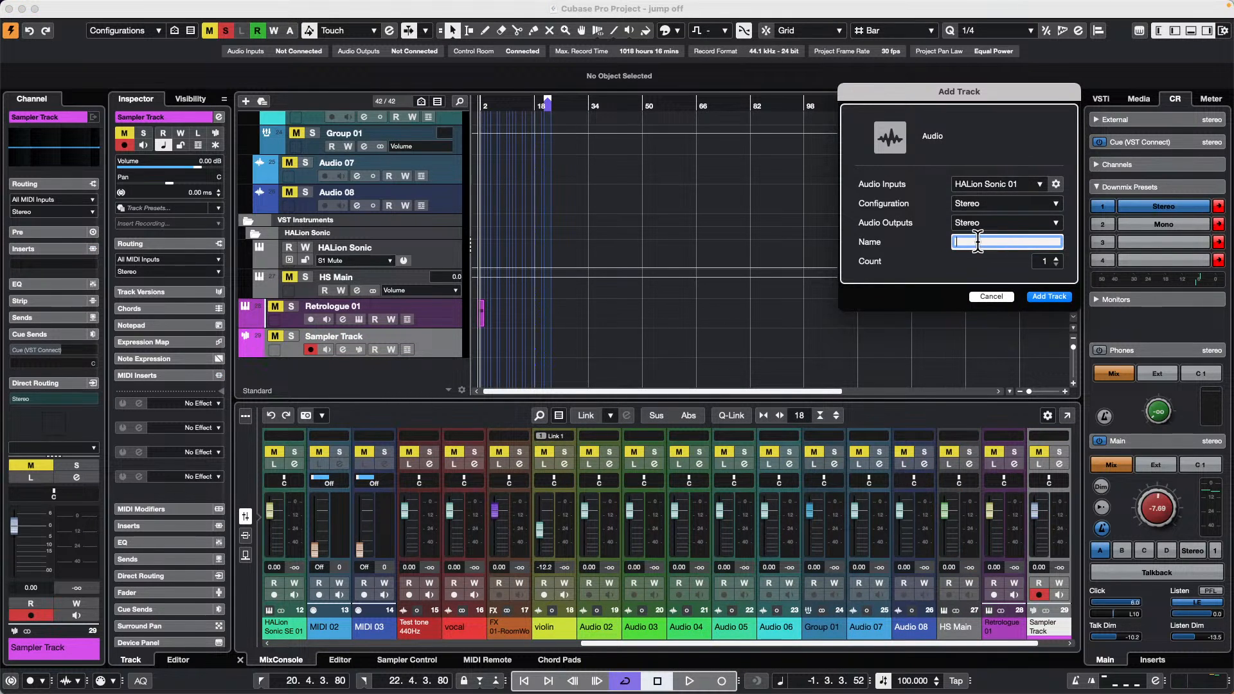
pyautogui.write('samples for GA')
pyautogui.press('Return')
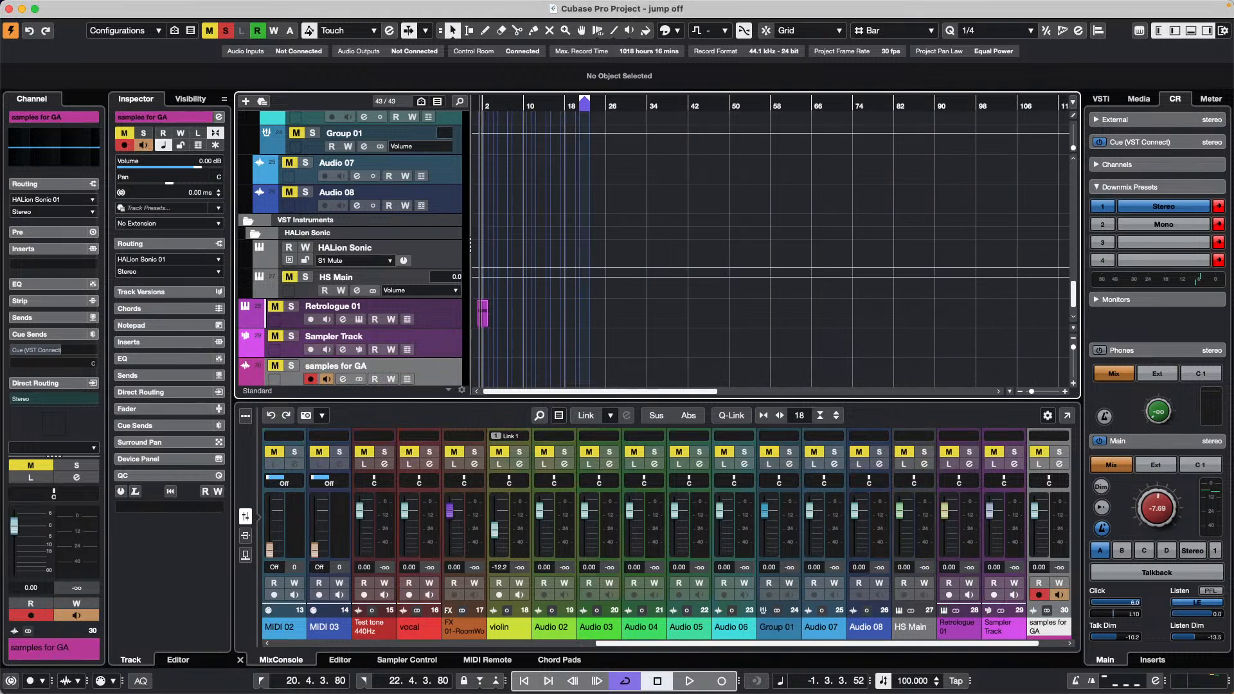
# - Browse the Loops & Samples media to the GA Library content
pyautogui.click(1141, 99)
pyautogui.click(1129, 273)
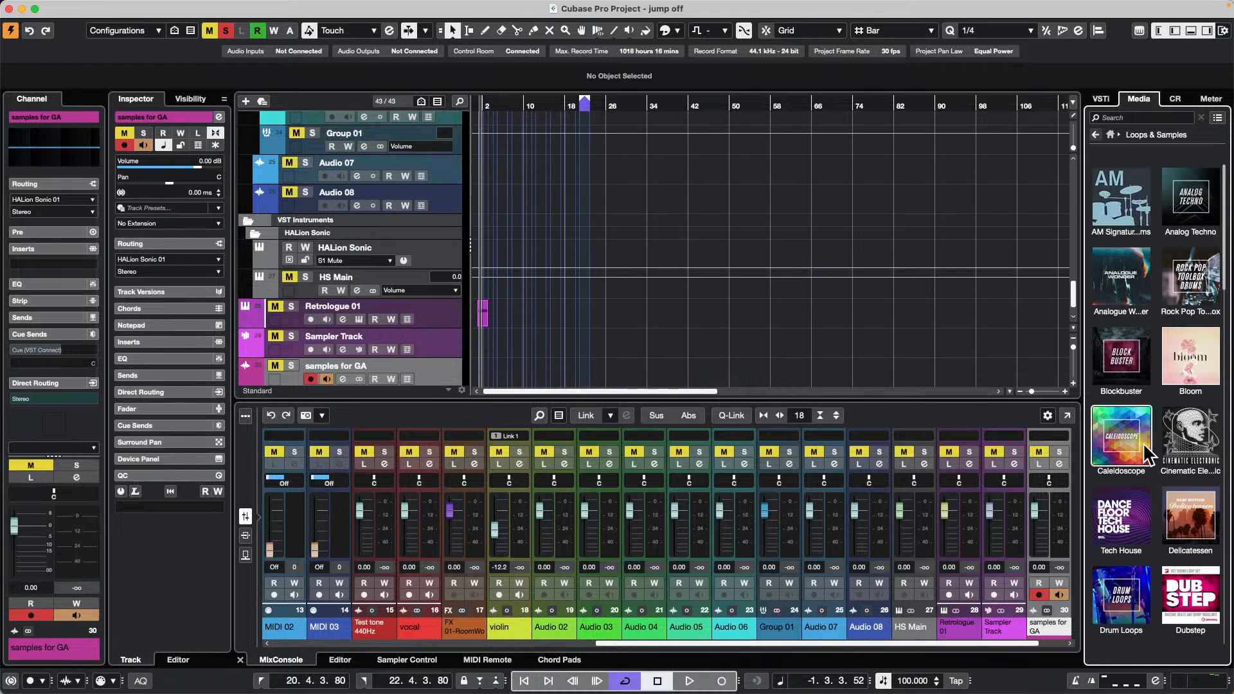
pyautogui.scroll(-5, 1122, 450)
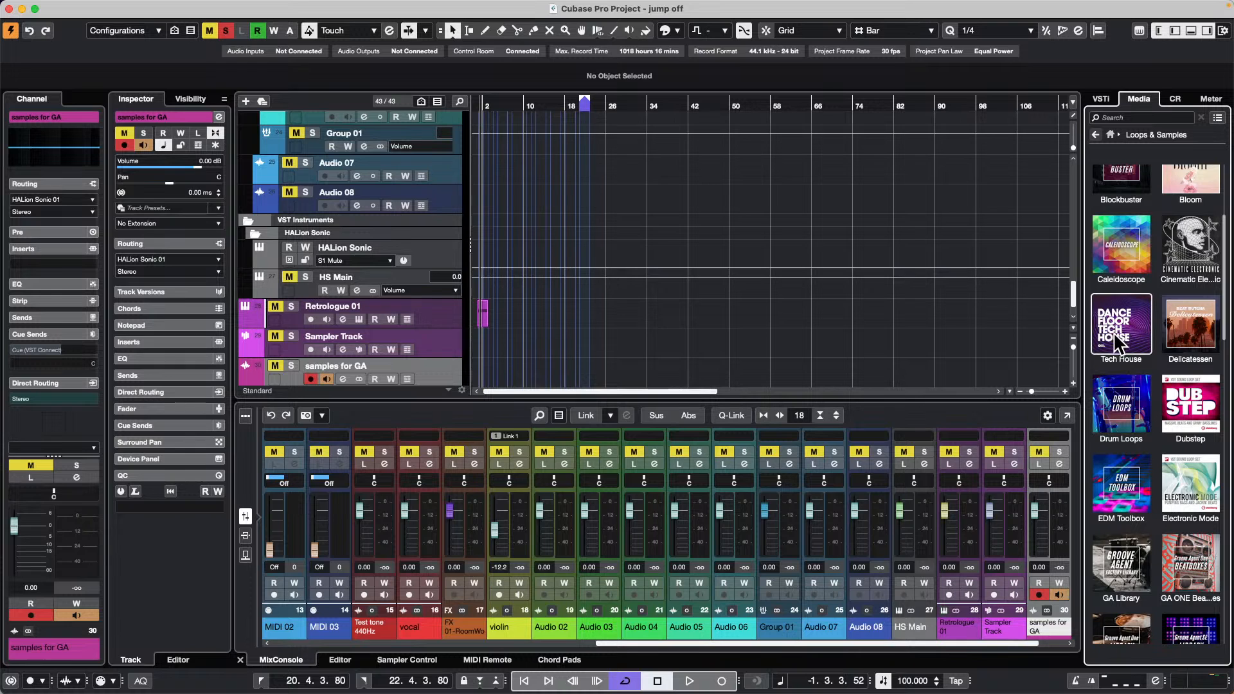
pyautogui.click(1121, 566)
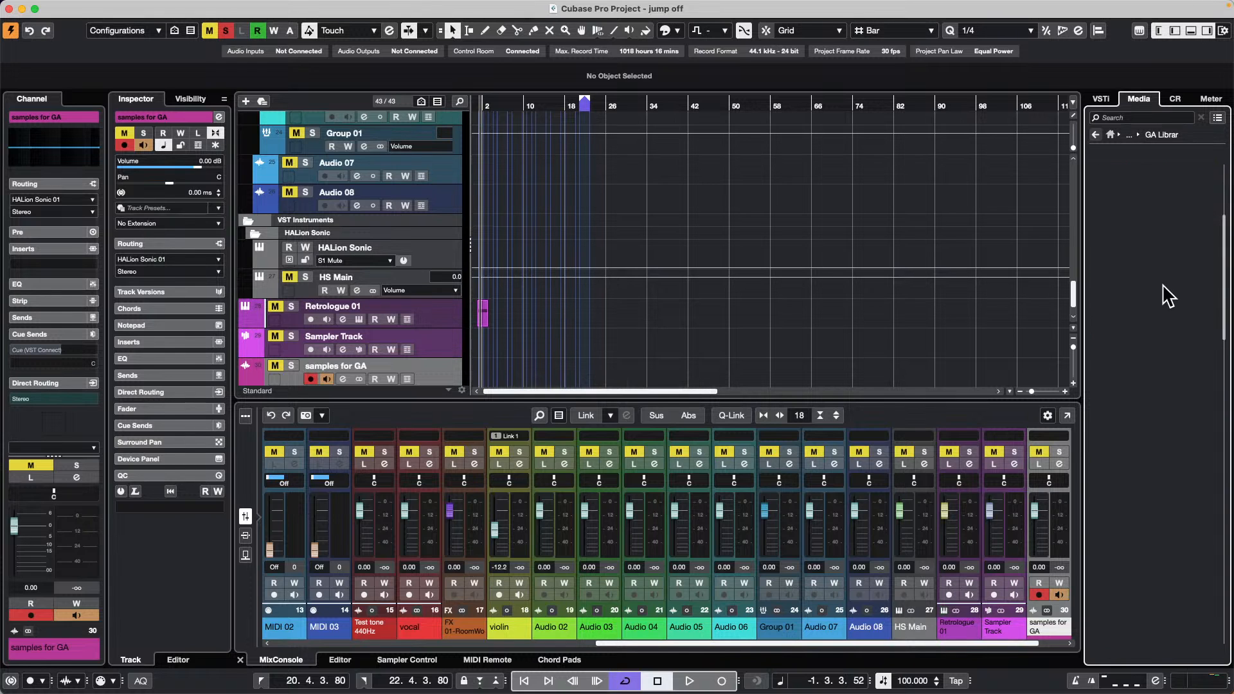
# - Insert the GA Library samples from FC02_PD11_Kick_SR through FC02_PD23_Clap2_AM at bar 5 of the samples for GA track, using one track
pyautogui.click(1132, 323)
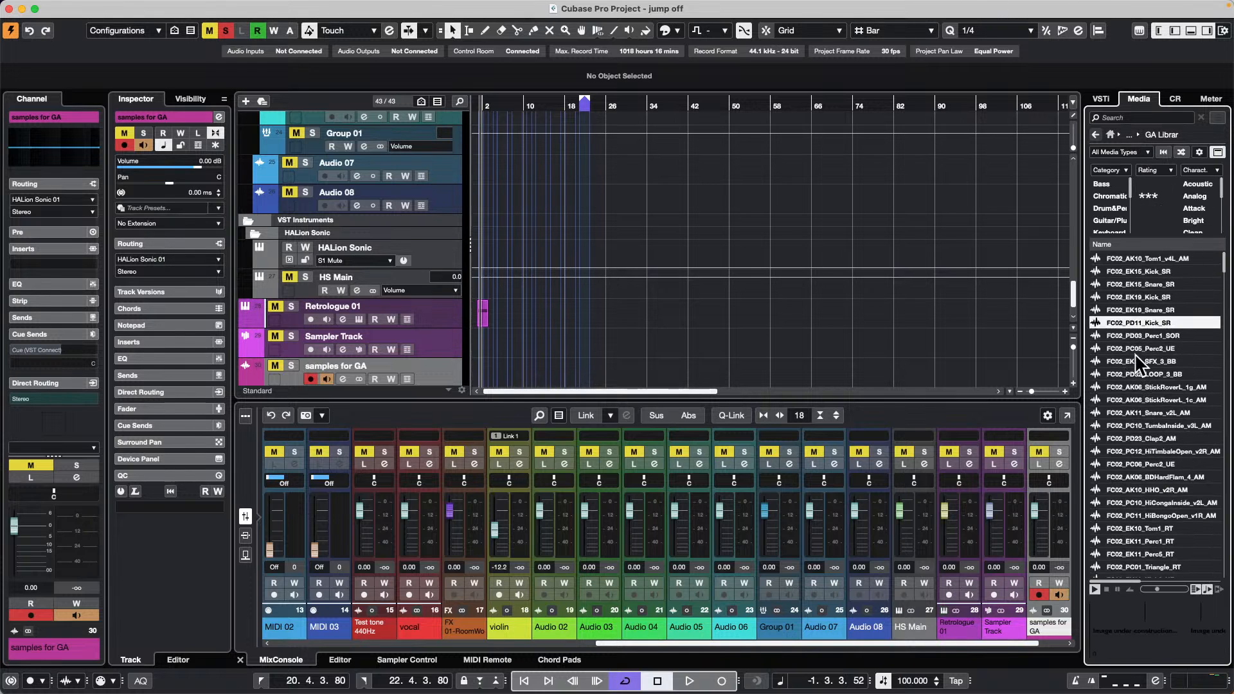
pyautogui.keyDown('shift'); pyautogui.click(1137, 438); pyautogui.keyUp('shift')
pyautogui.moveTo(1132, 321); pyautogui.dragTo(500, 353)
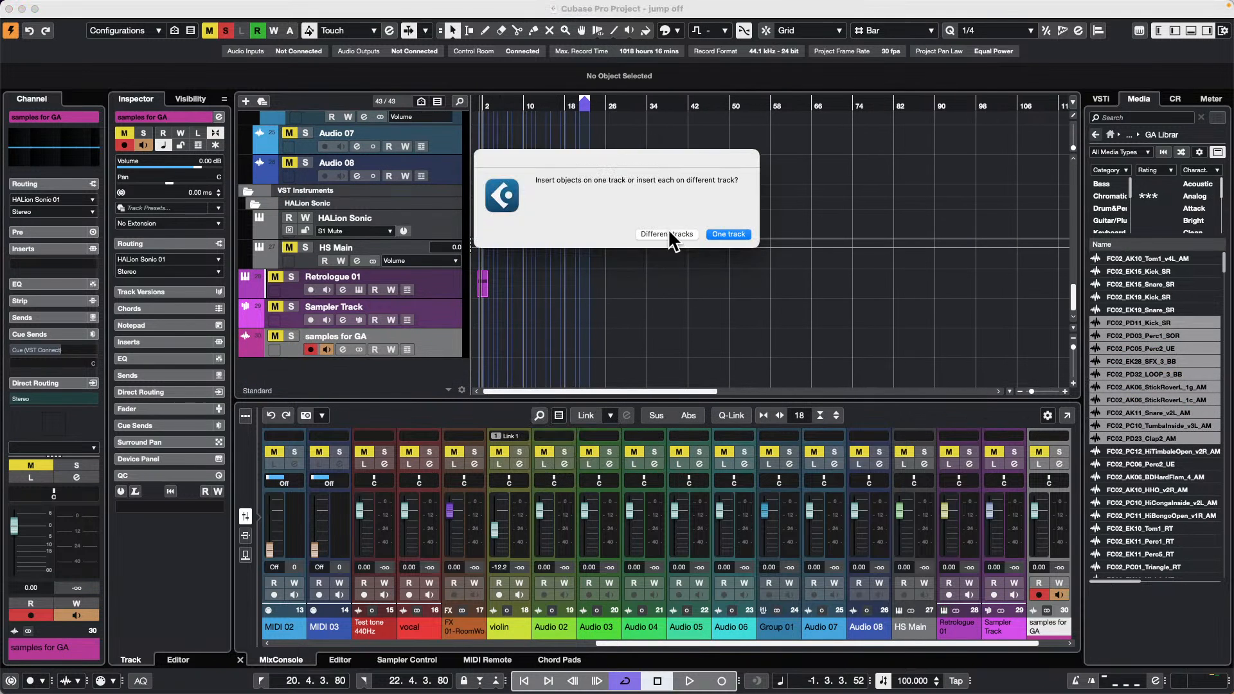
pyautogui.click(715, 235)
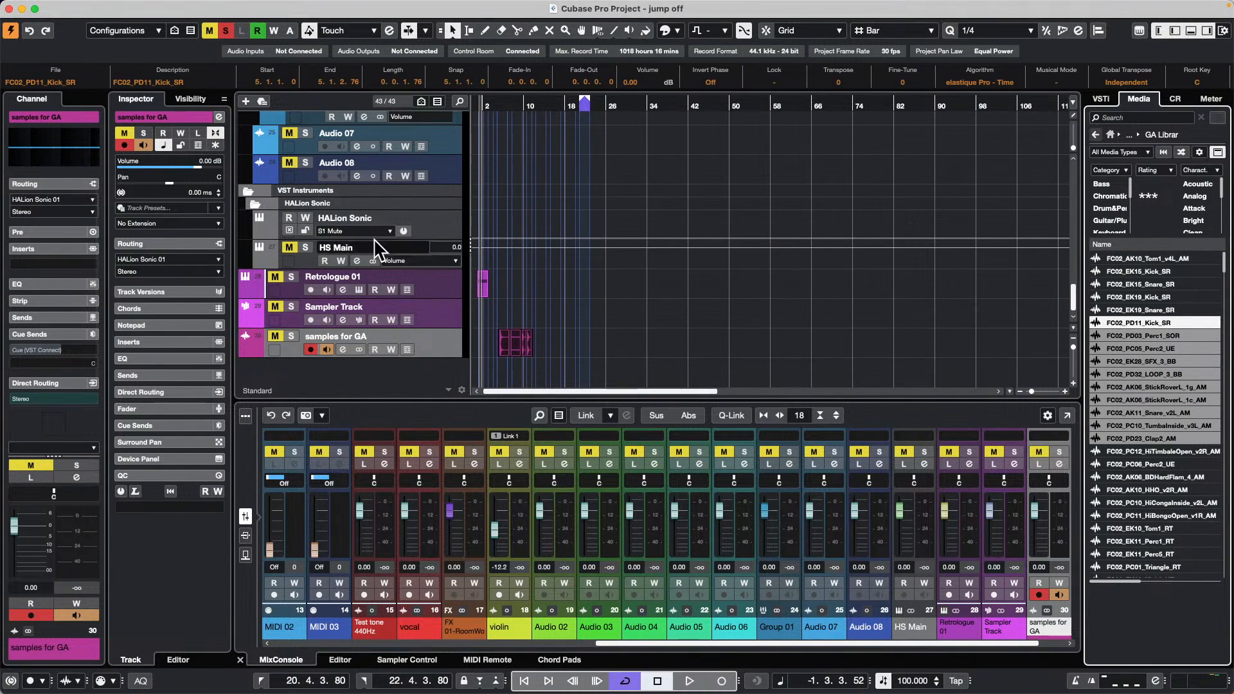
# - Open Groove Agent SE from the urban ballads track and place its window clear of the track list
pyautogui.moveTo(493, 102); pyautogui.dragTo(495, 131)
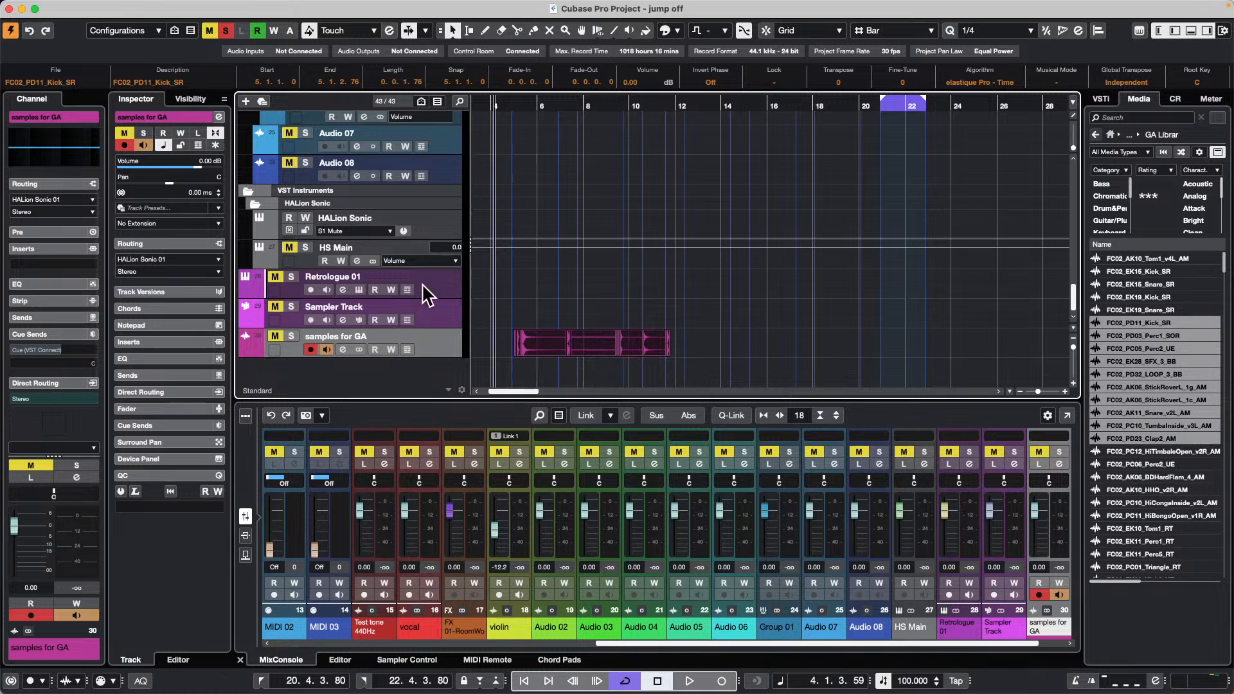
pyautogui.scroll(10, 423, 165)
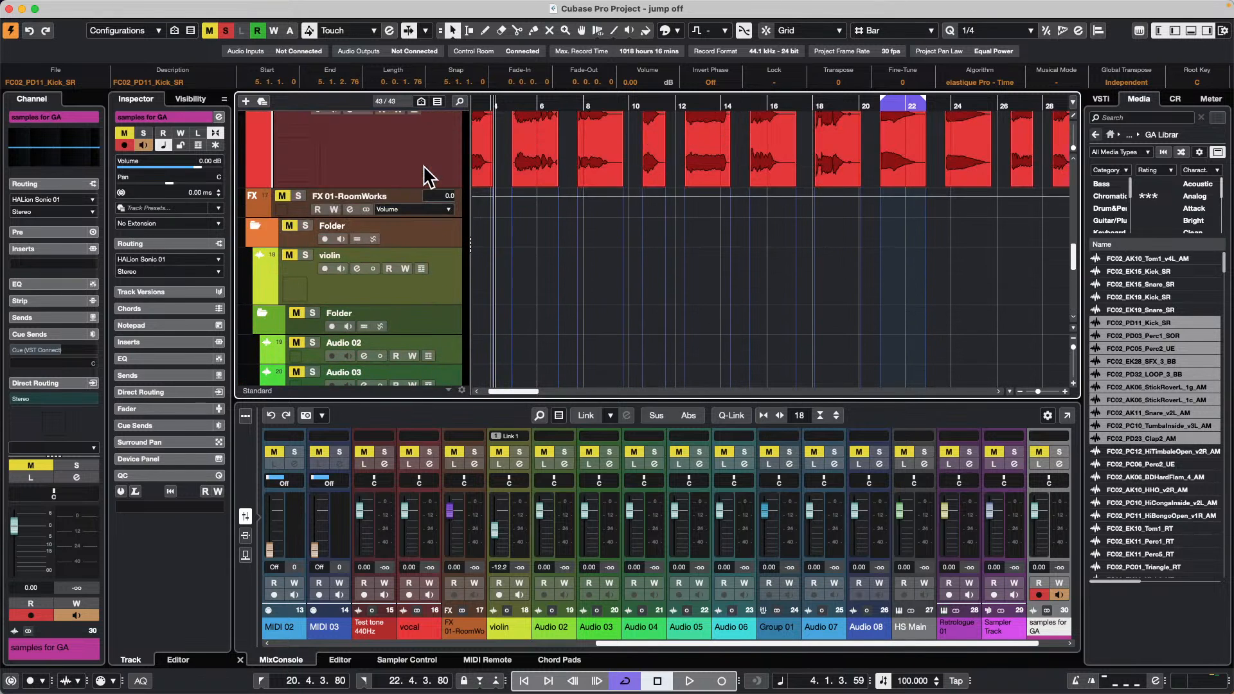
pyautogui.scroll(8, 424, 166)
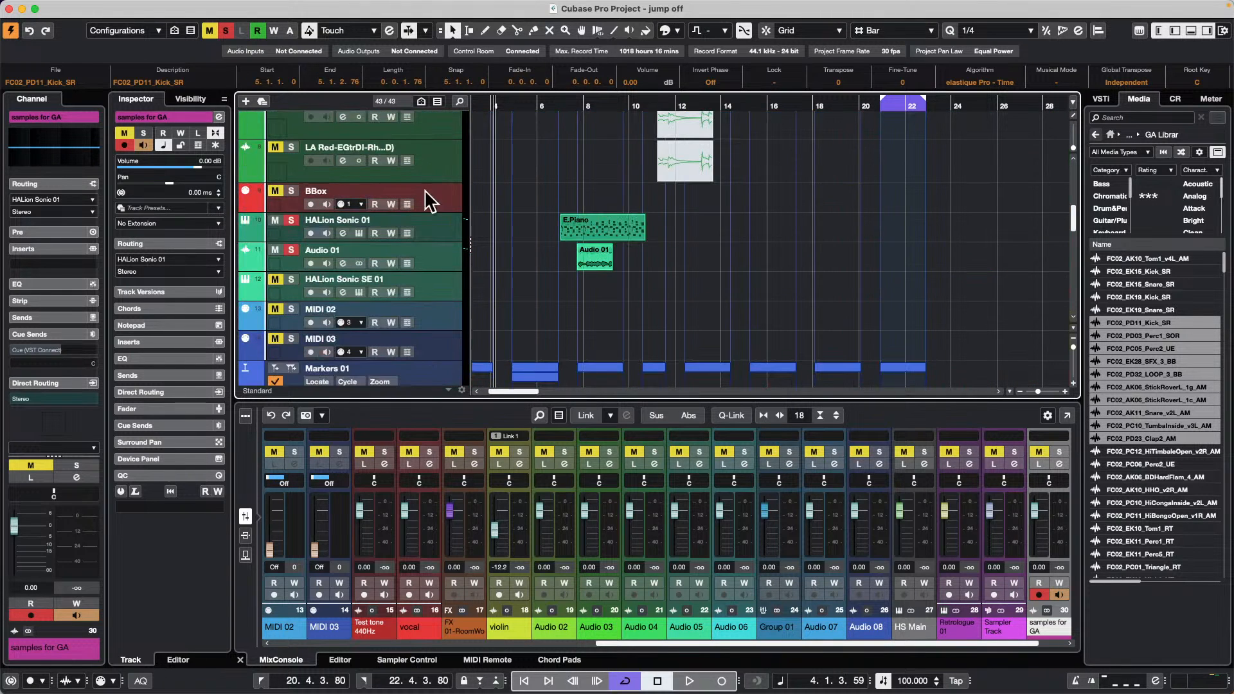
pyautogui.scroll(10, 394, 255)
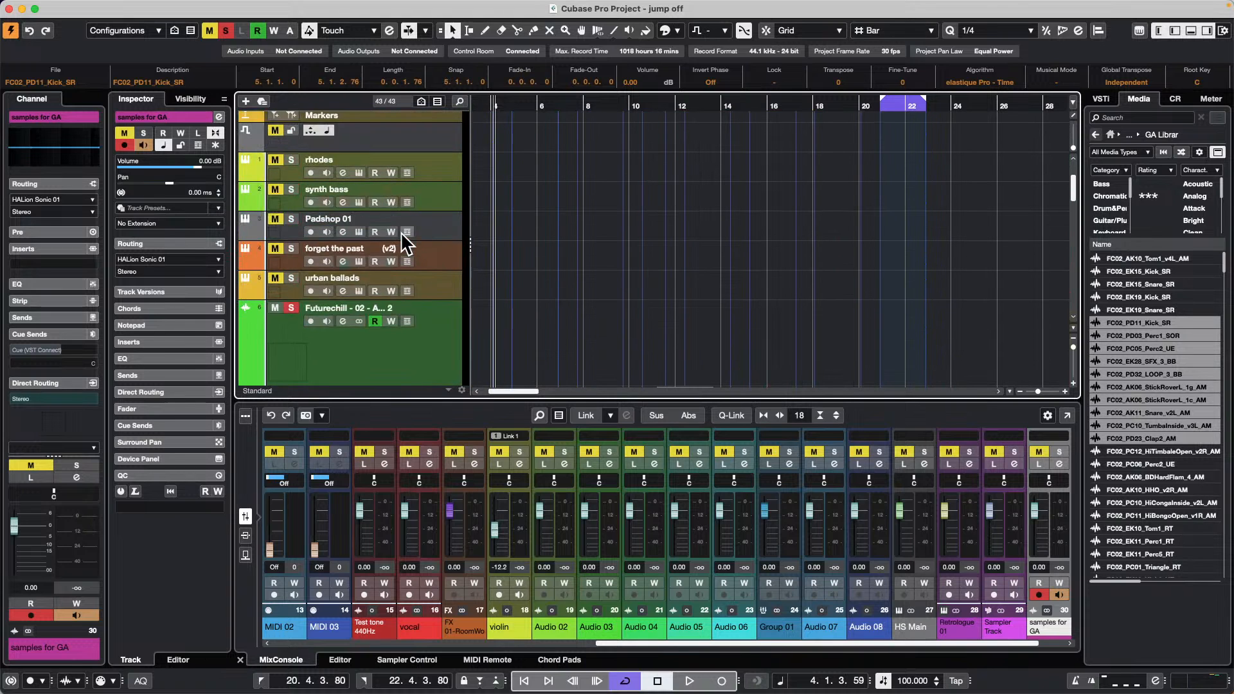
pyautogui.click(343, 290)
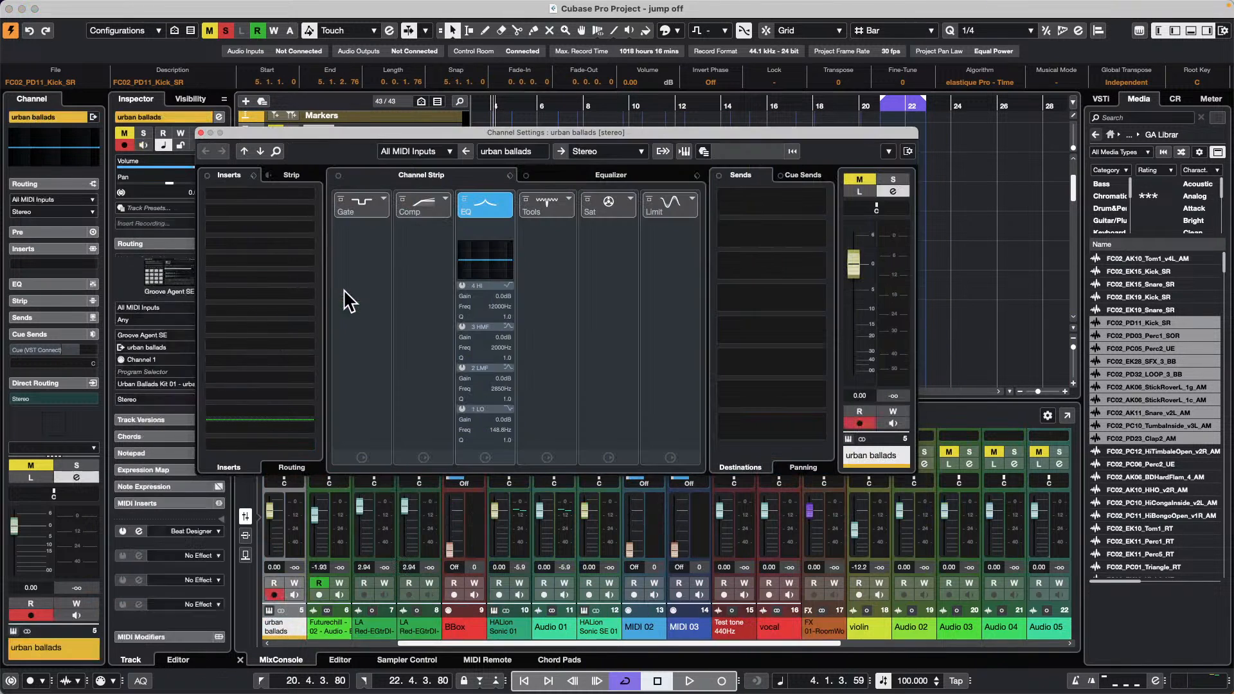
pyautogui.click(200, 132)
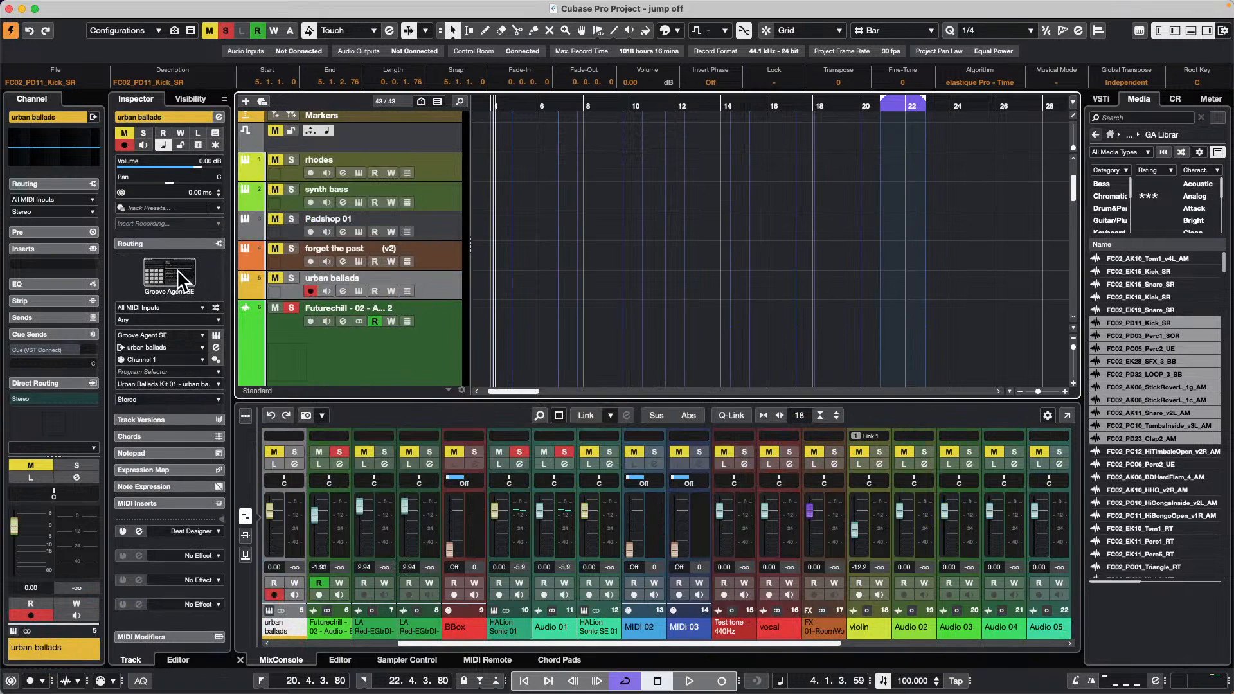
pyautogui.click(181, 278)
pyautogui.moveTo(604, 168); pyautogui.dragTo(946, 49)
pyautogui.click(656, 213)
# - Assign the samples for GA events to Groove Agent pads in pad group 5, with FC02_PD11_Kick_SR on the D4 pad
pyautogui.scroll(-15, 588, 248)
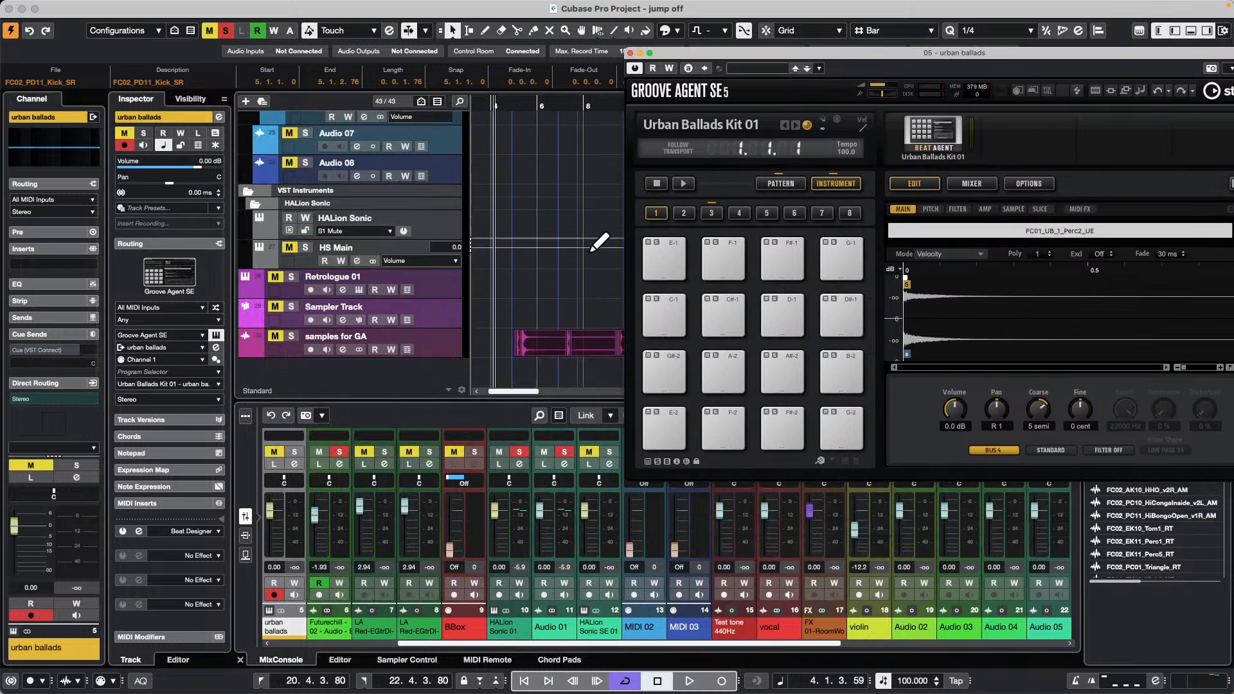
pyautogui.moveTo(543, 356); pyautogui.dragTo(682, 429)
pyautogui.moveTo(678, 434); pyautogui.dragTo(783, 384)
pyautogui.click(672, 440)
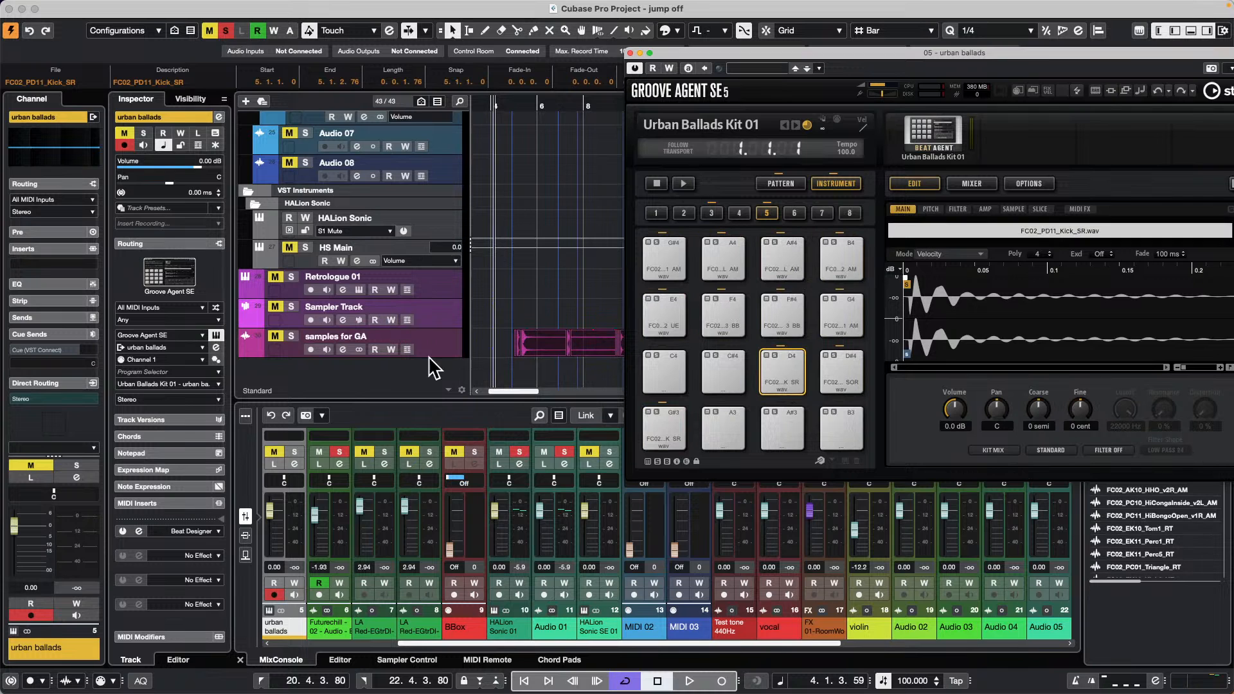
pyautogui.moveTo(351, 1)
pyautogui.click(304, 8)
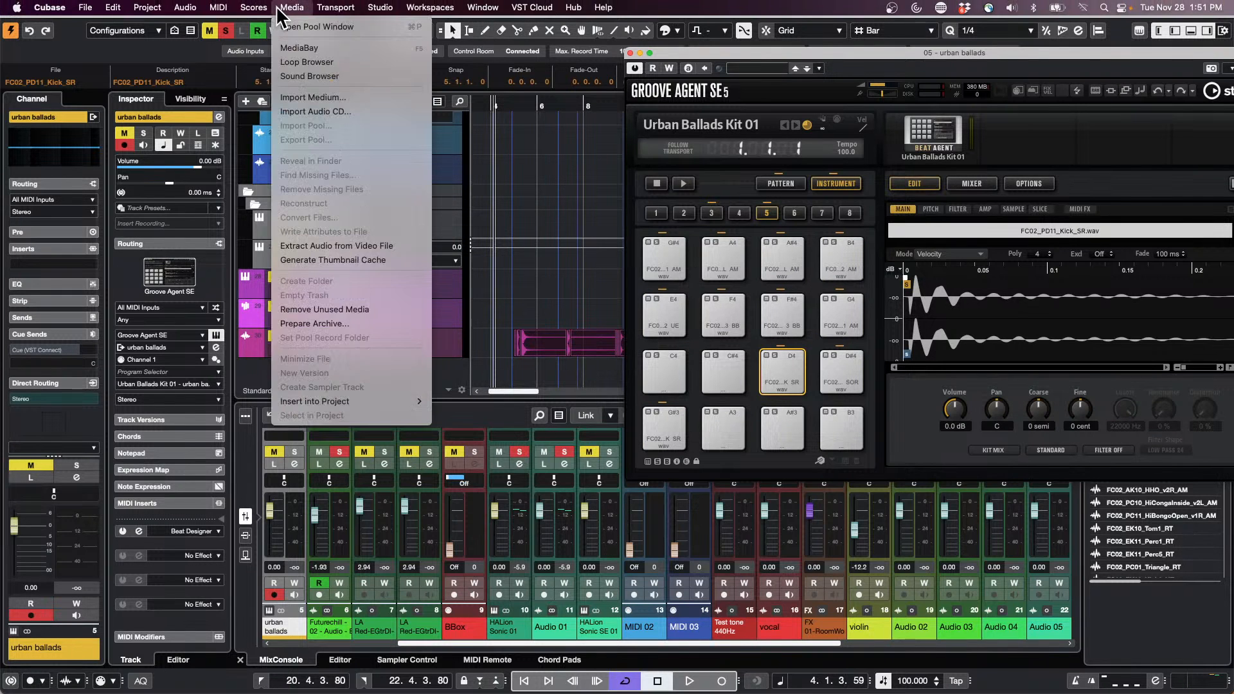
pyautogui.moveTo(254, 7)
pyautogui.click(618, 260)
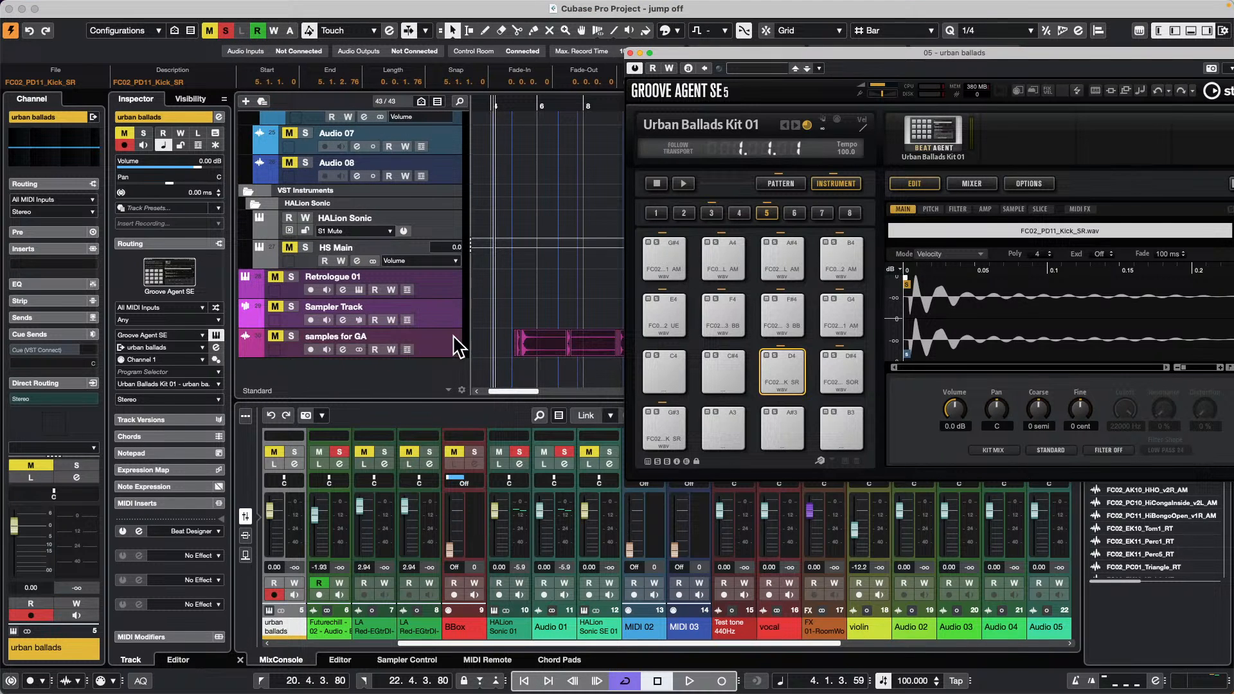
# - Set the output routing of the samples for GA track to No Bus
pyautogui.click(284, 358)
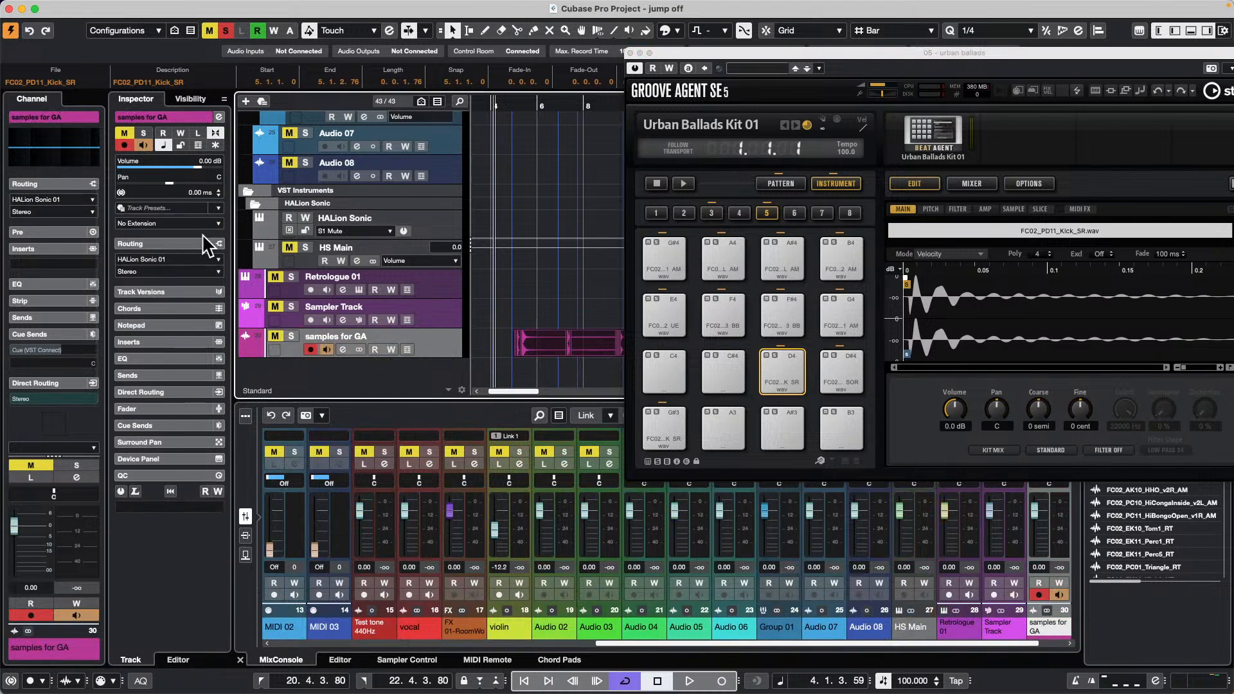
pyautogui.click(46, 212)
pyautogui.click(51, 256)
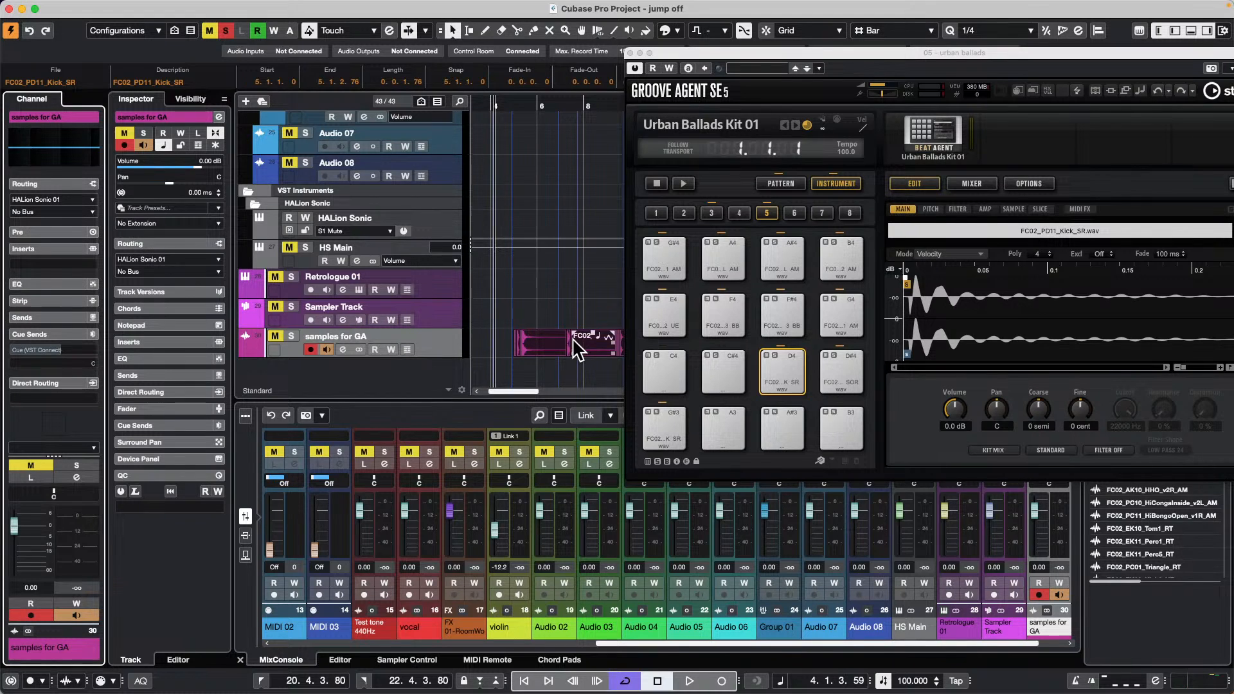
# - Open the project's Pool to examine the FC02 sample files, and close it
pyautogui.moveTo(322, 1)
pyautogui.click(286, 8)
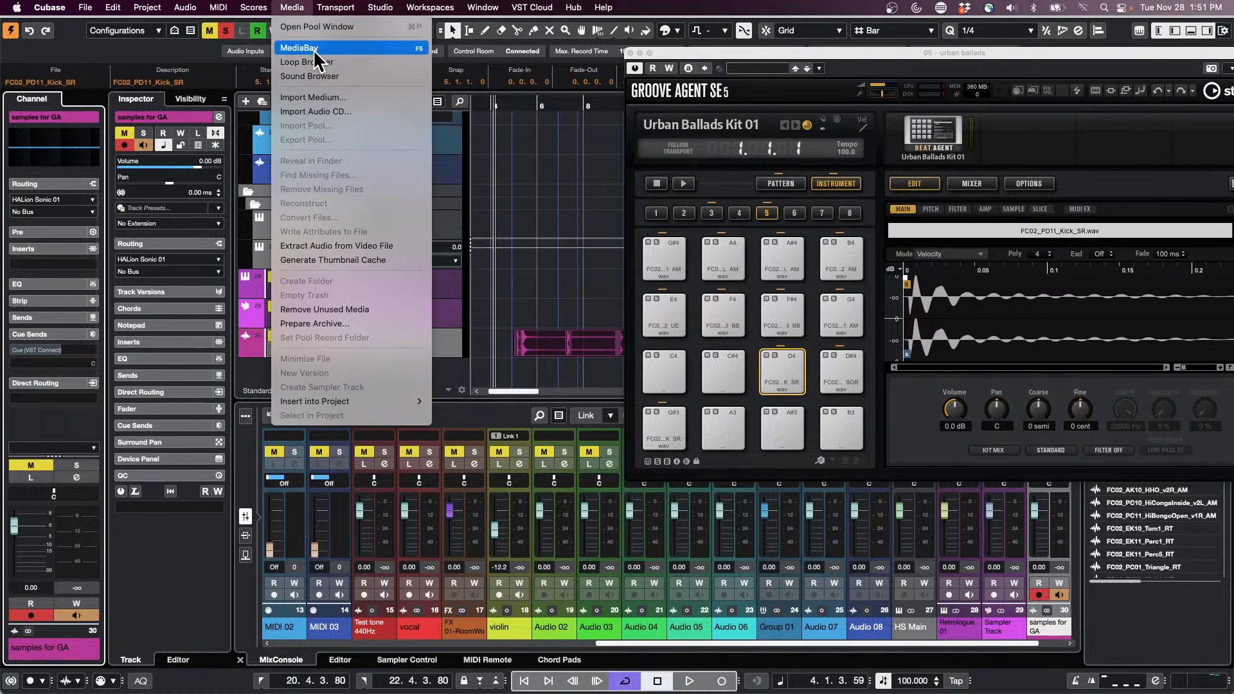
pyautogui.click(325, 26)
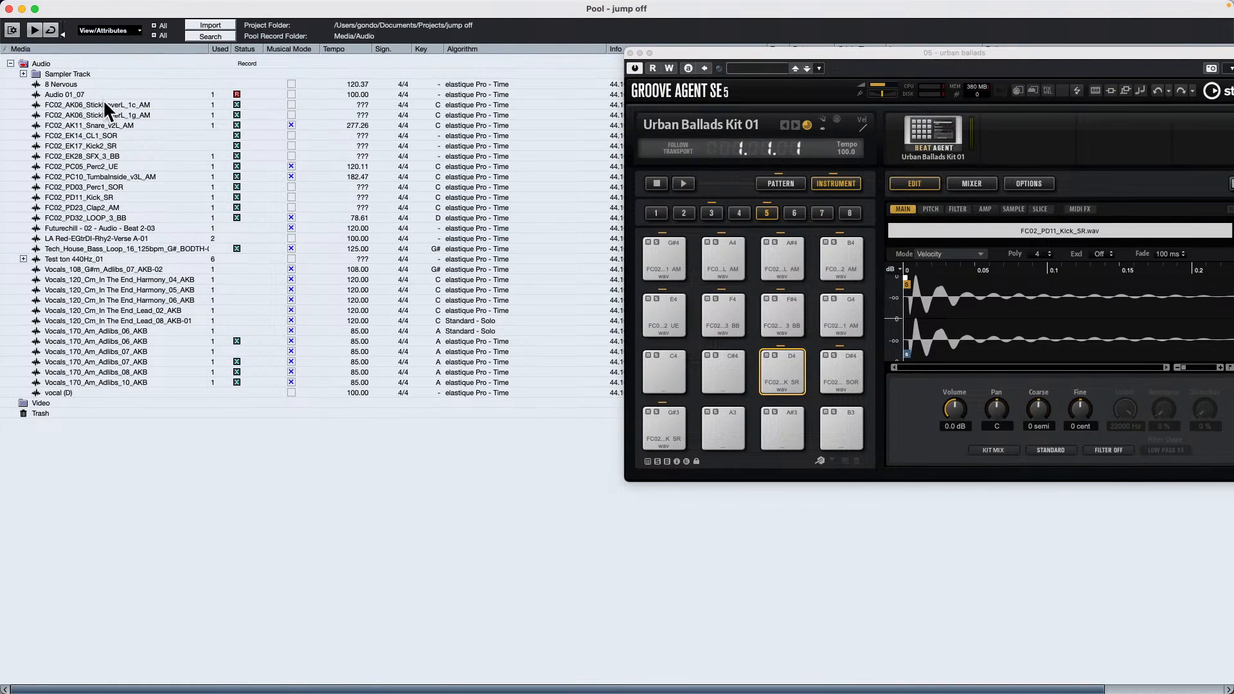
pyautogui.click(9, 8)
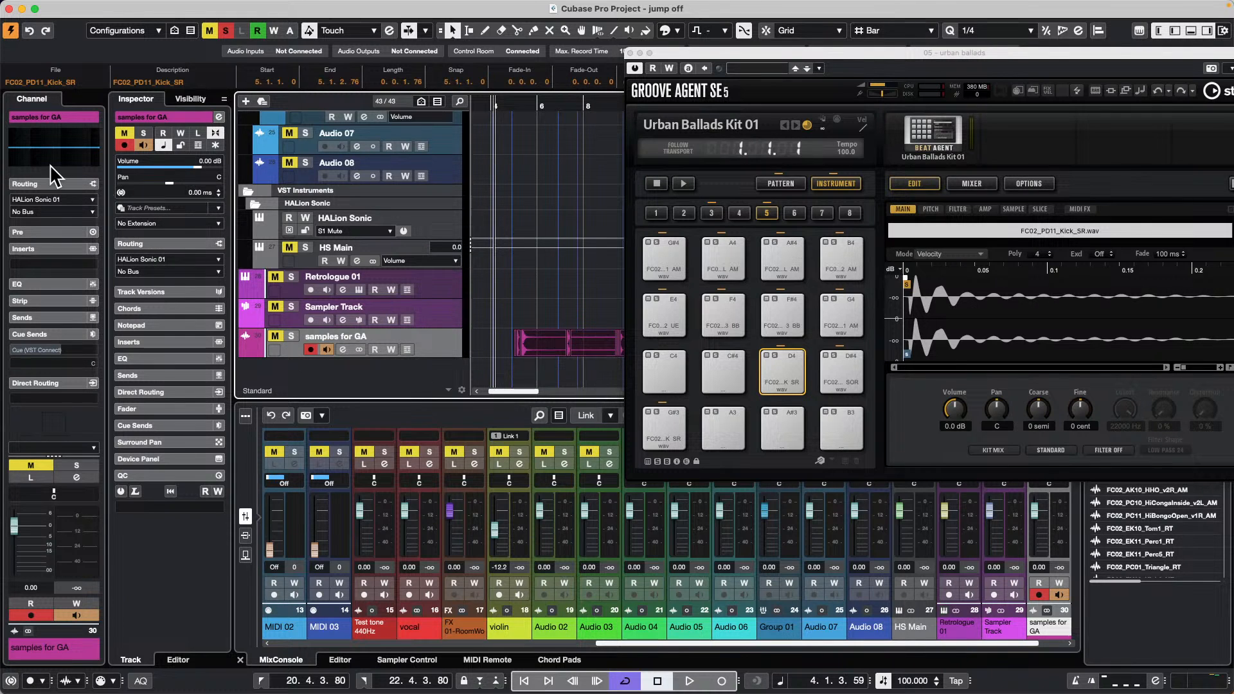
# - Hide the samples for GA track through the track visibility list
pyautogui.click(192, 99)
pyautogui.scroll(-4, 193, 396)
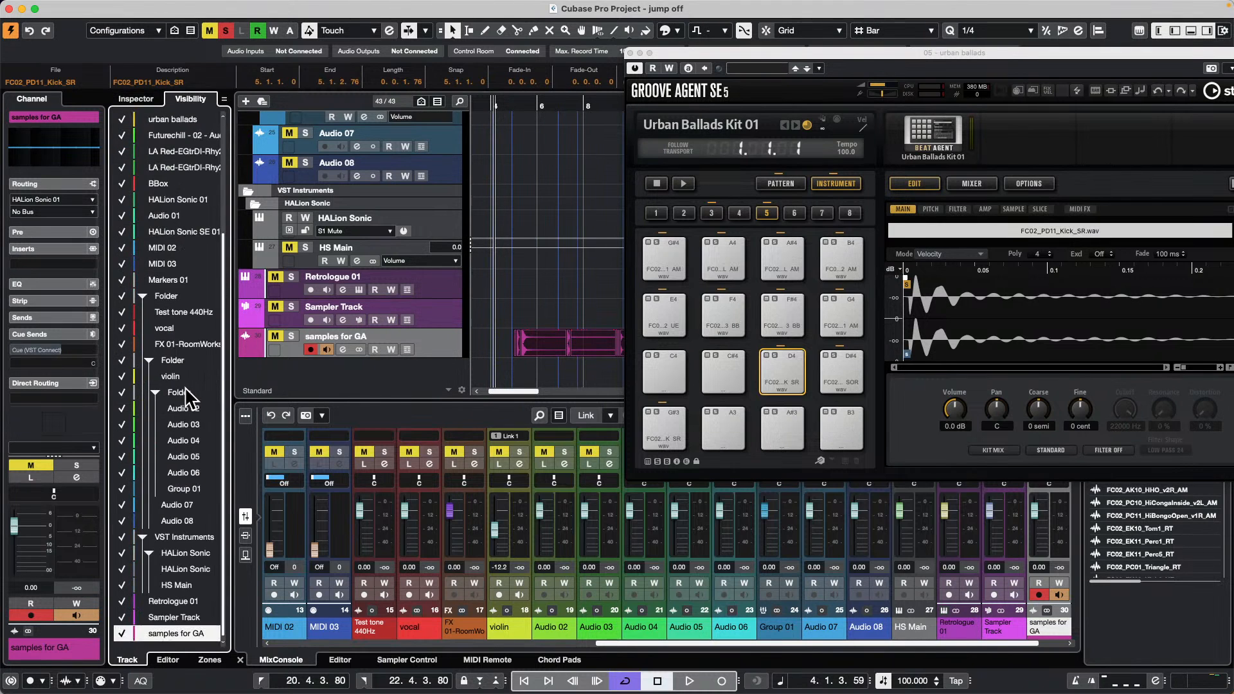
pyautogui.click(122, 635)
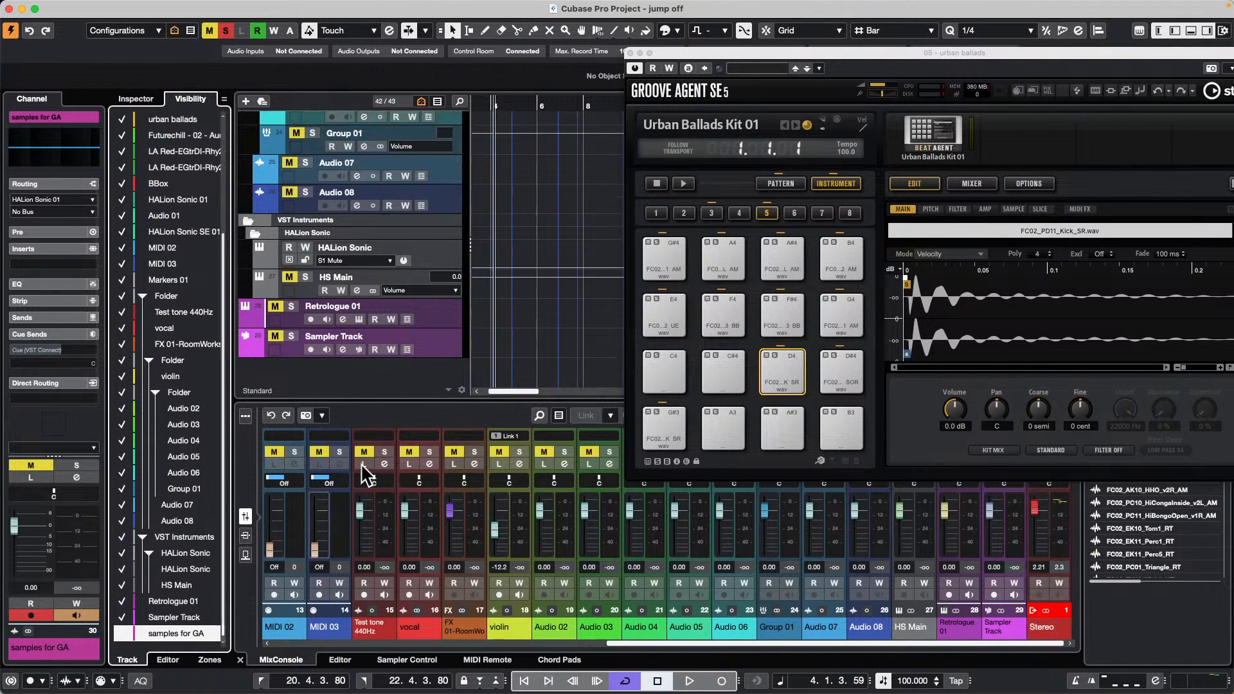
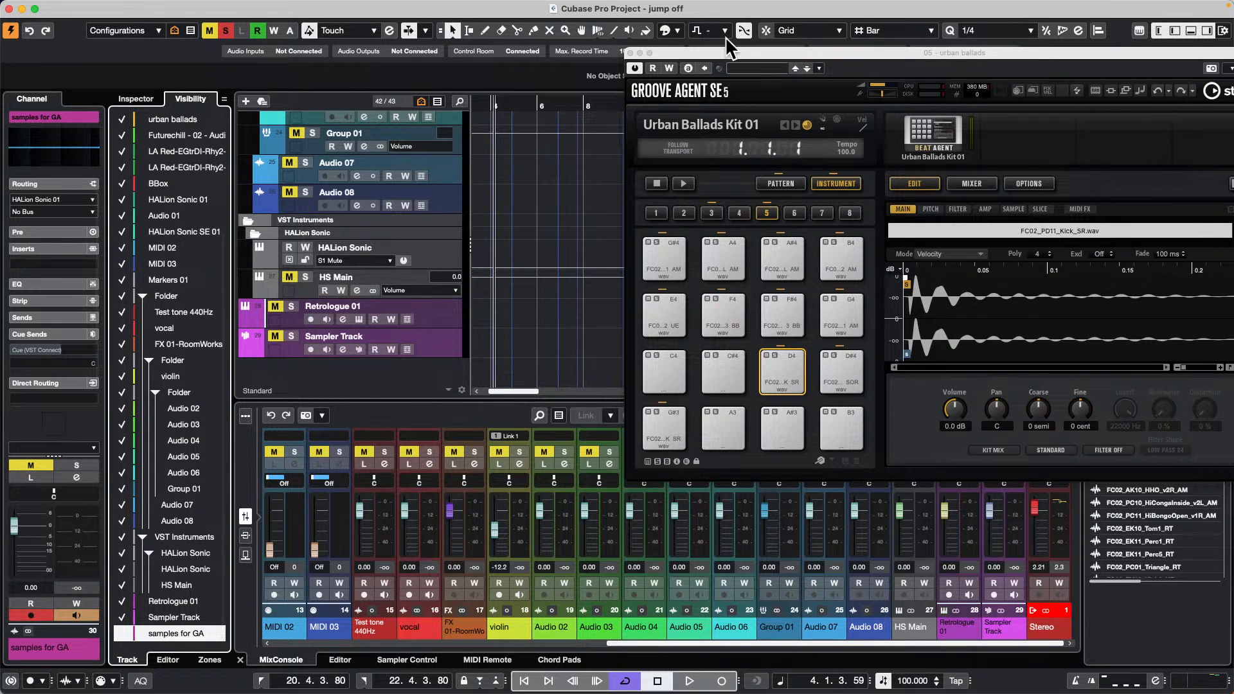
# - Assign the samples from FC02_PC10_HiCongaInside_v2L_AM through FC02_PC09_HHO_UE to the C5 pad in Groove Agent pad group 6
pyautogui.moveTo(725, 53); pyautogui.dragTo(377, 17)
pyautogui.click(587, 103)
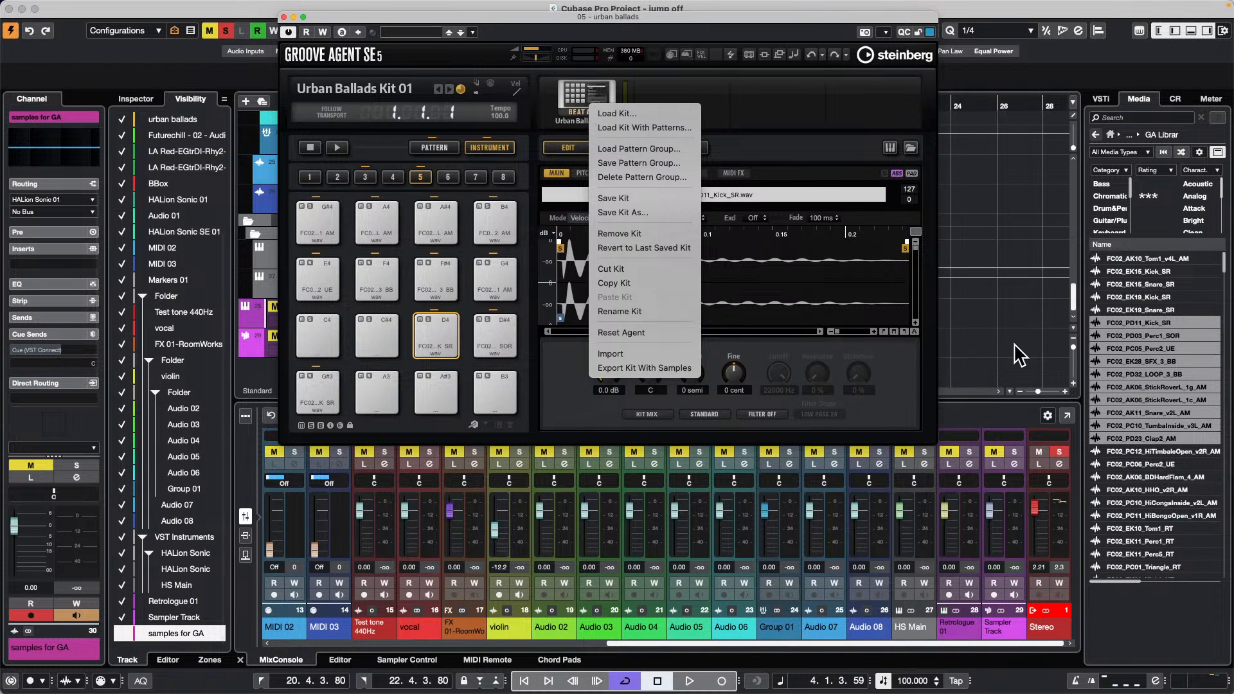
pyautogui.click(1128, 314)
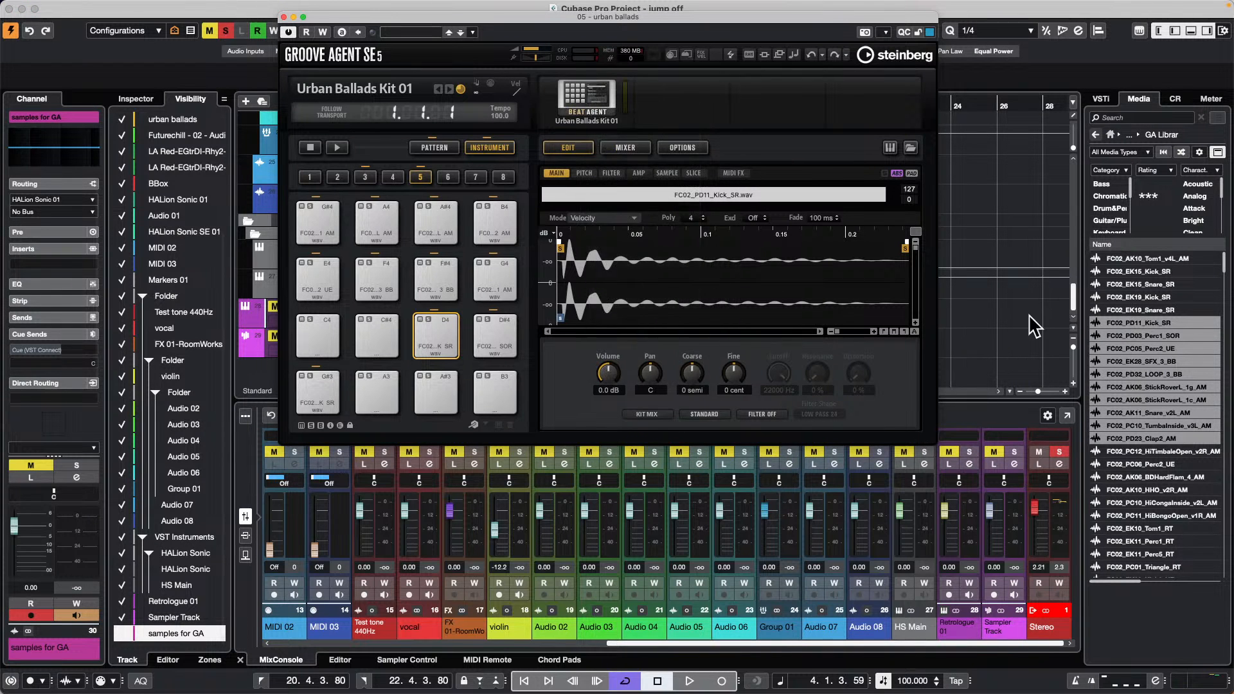
pyautogui.click(448, 178)
pyautogui.click(1130, 502)
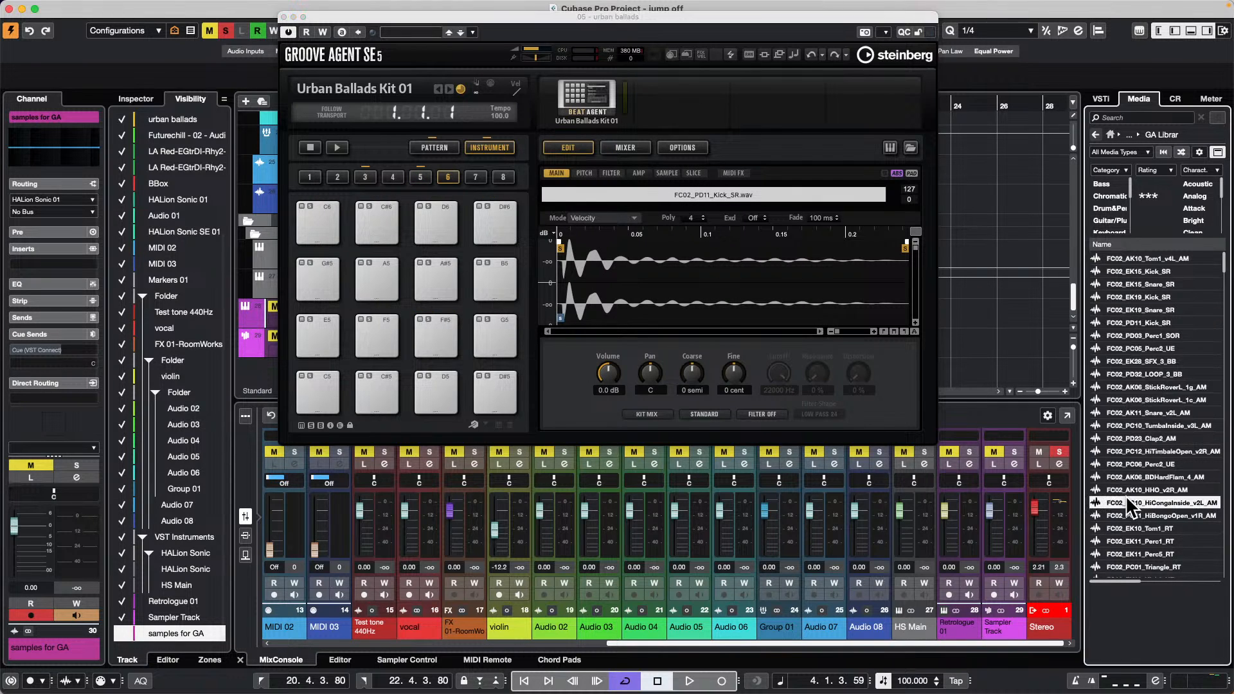
pyautogui.scroll(-7, 1137, 481)
pyautogui.keyDown('shift'); pyautogui.click(1113, 435); pyautogui.keyUp('shift')
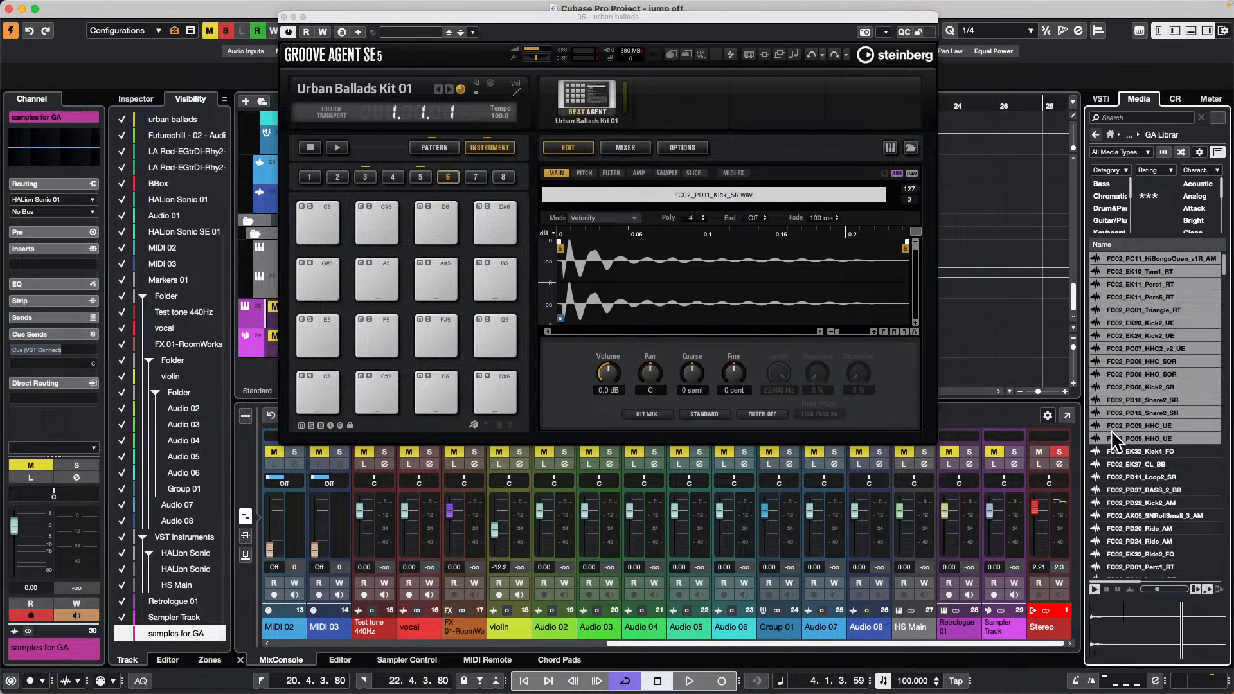
pyautogui.moveTo(1132, 322); pyautogui.dragTo(315, 392)
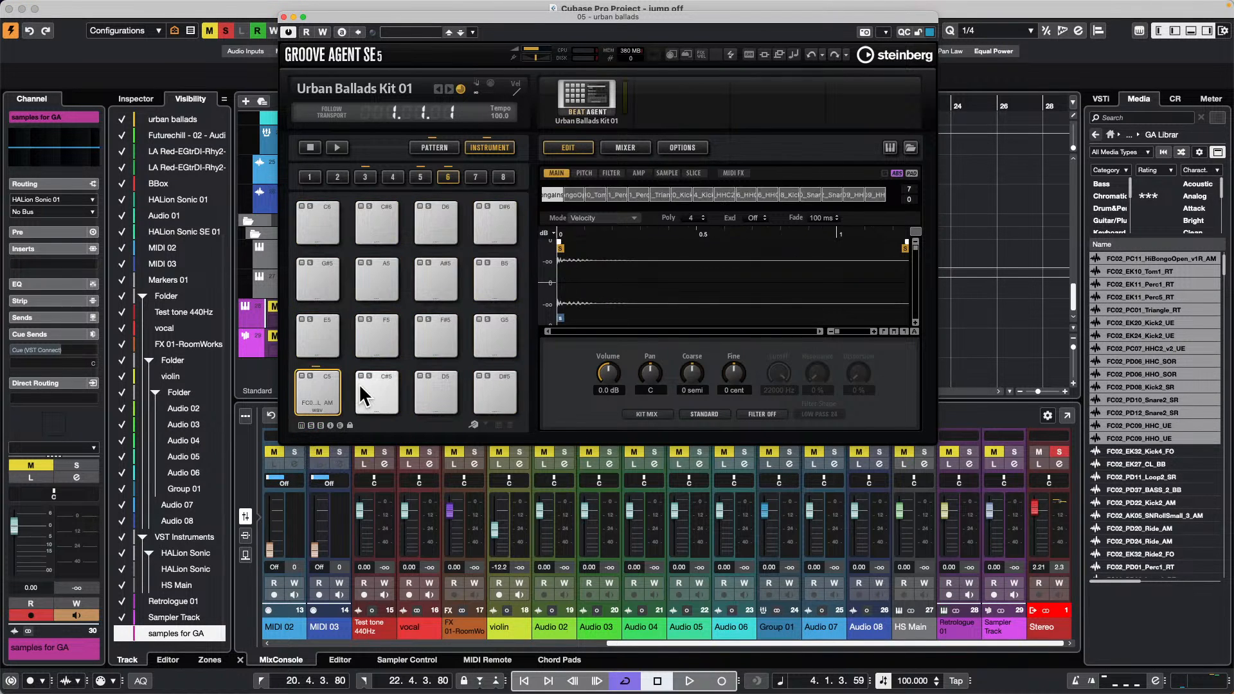
# - Open Export Kit With Samples for Urban Ballads Kit 01, browse the preset folders, and cancel the export
pyautogui.click(567, 94)
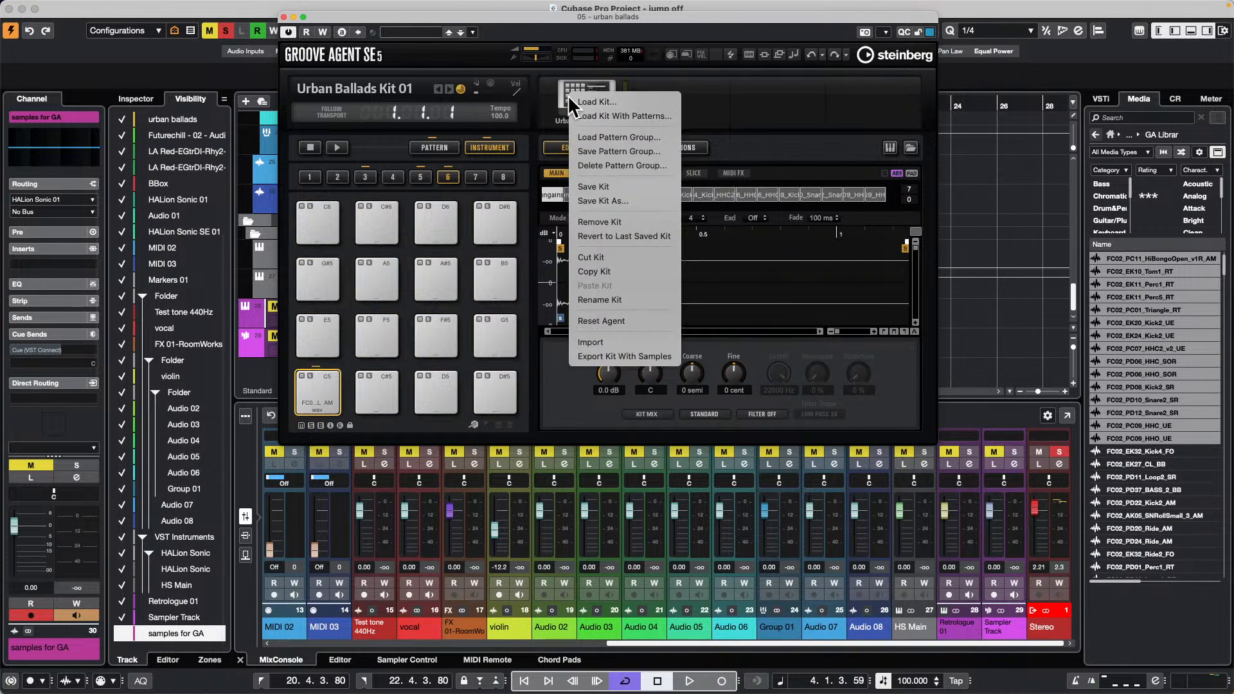
pyautogui.click(625, 356)
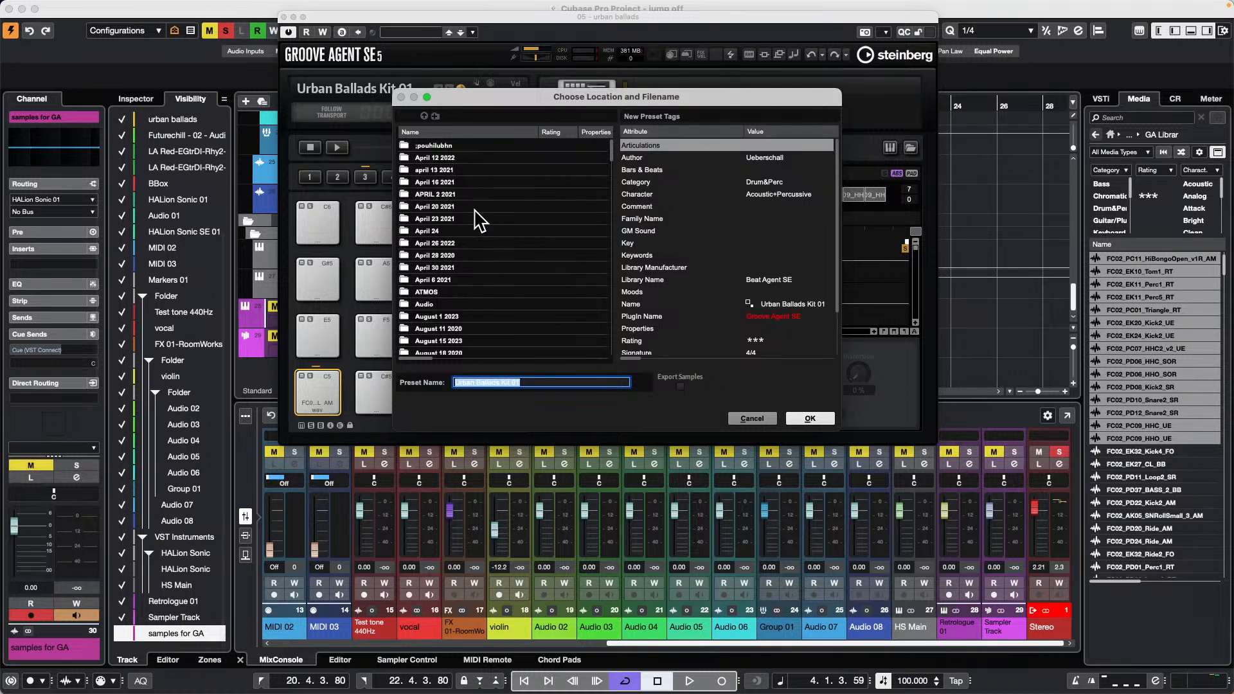
pyautogui.scroll(-15, 479, 222)
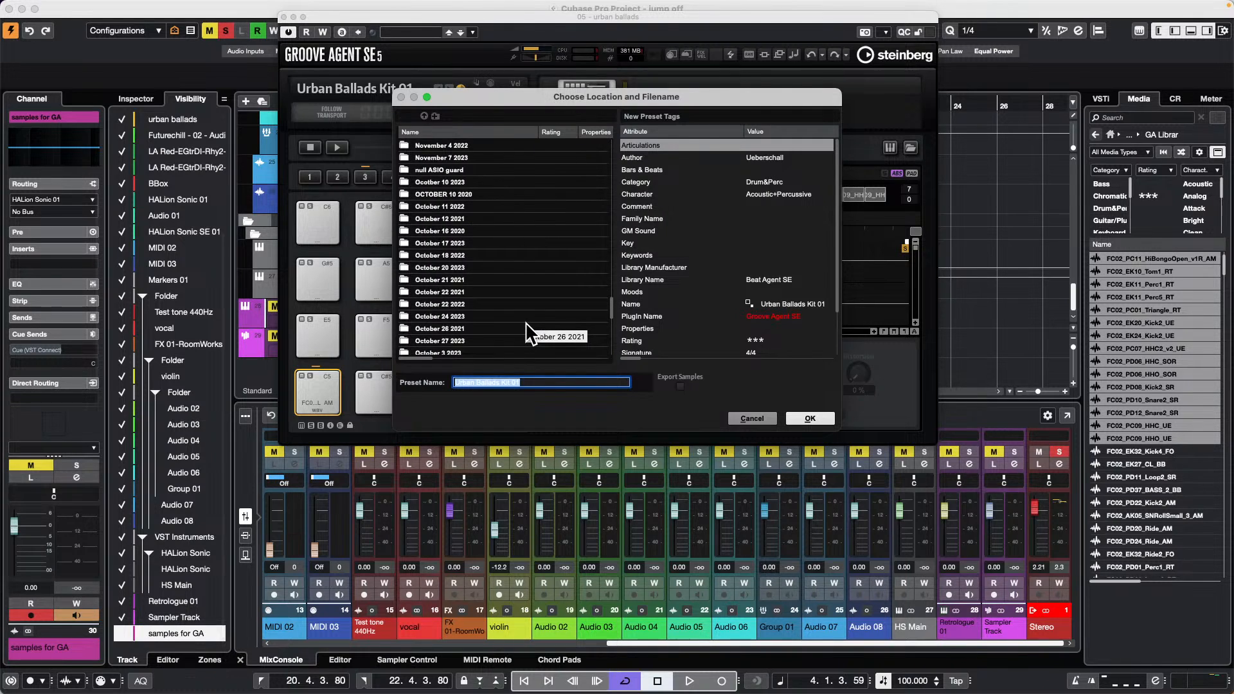
pyautogui.click(764, 419)
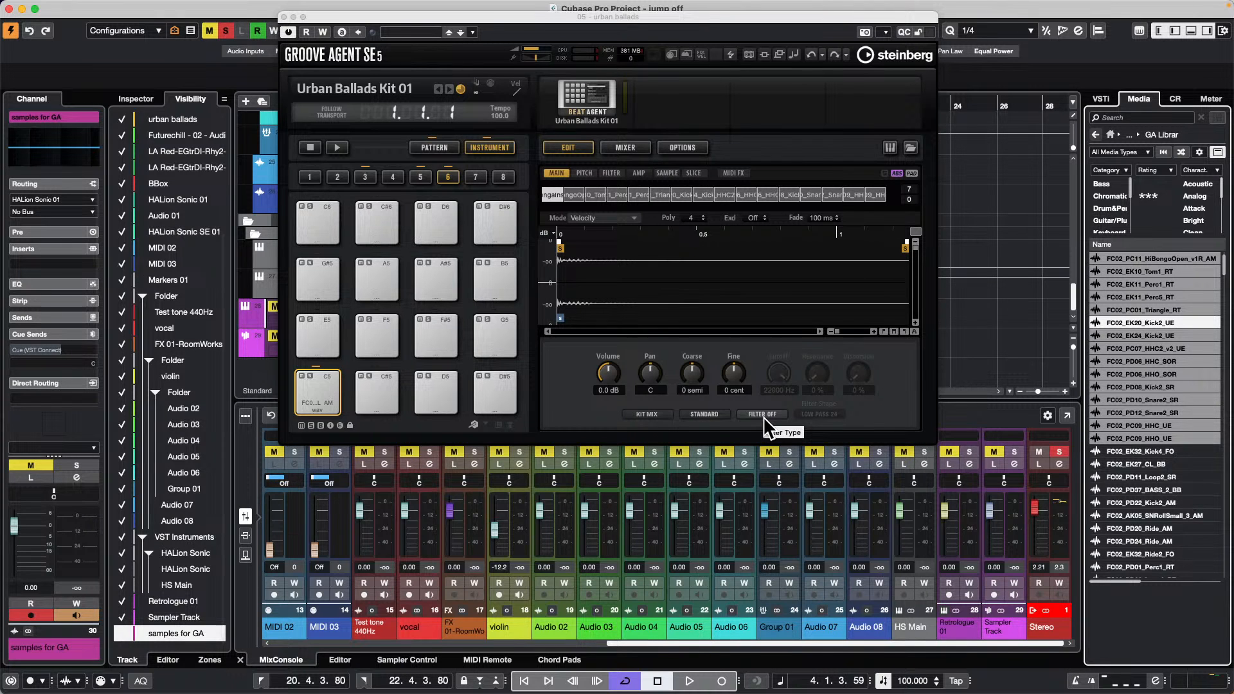
# - Move the Groove Agent window aside, switch to Finder and open the user's Library folder
pyautogui.moveTo(347, 675)
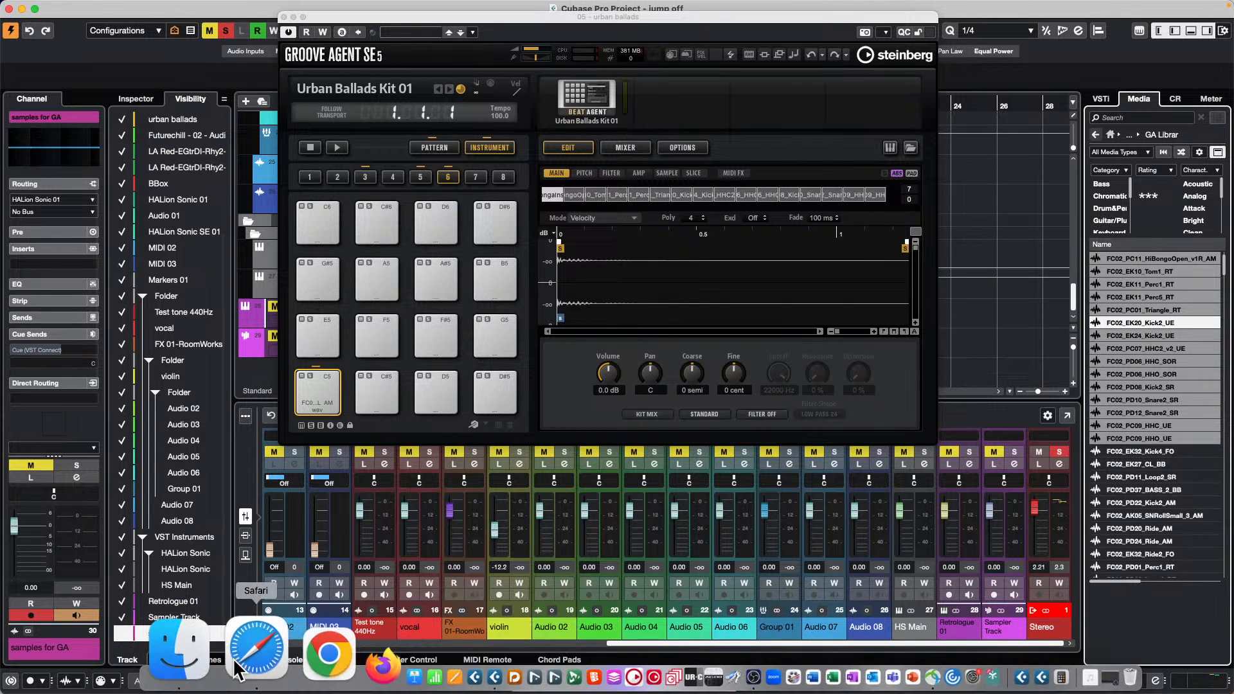
pyautogui.click(364, 17)
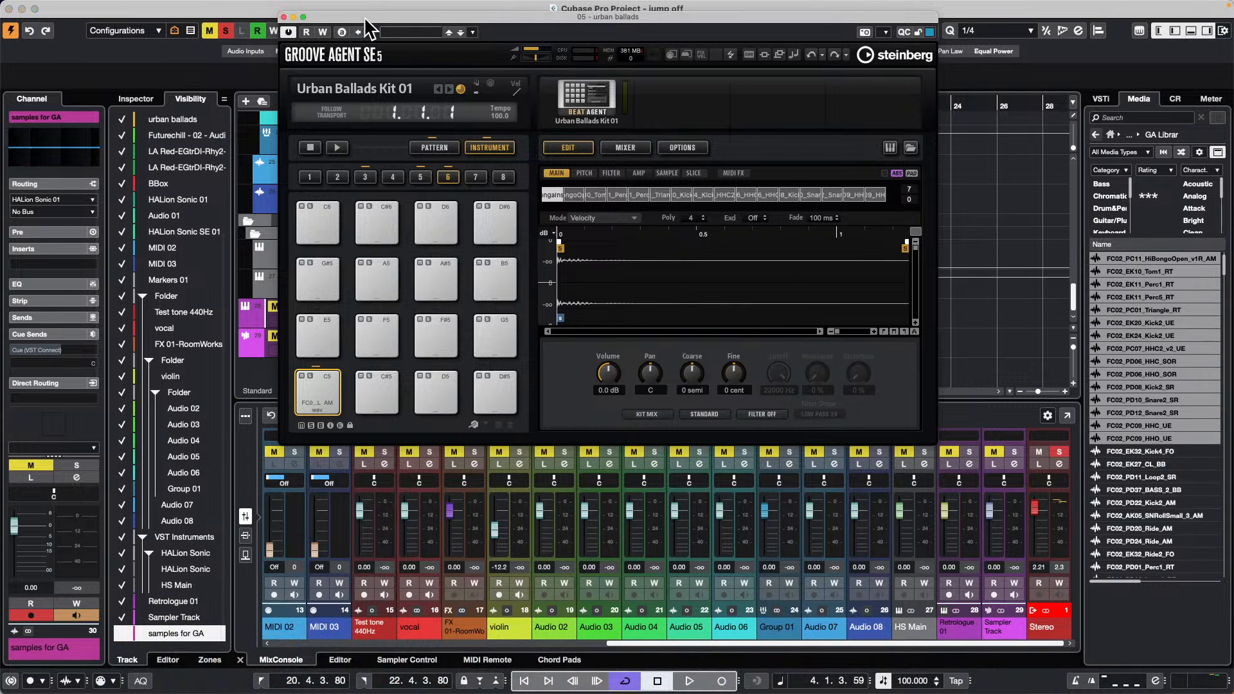
pyautogui.moveTo(364, 16); pyautogui.dragTo(600, 81)
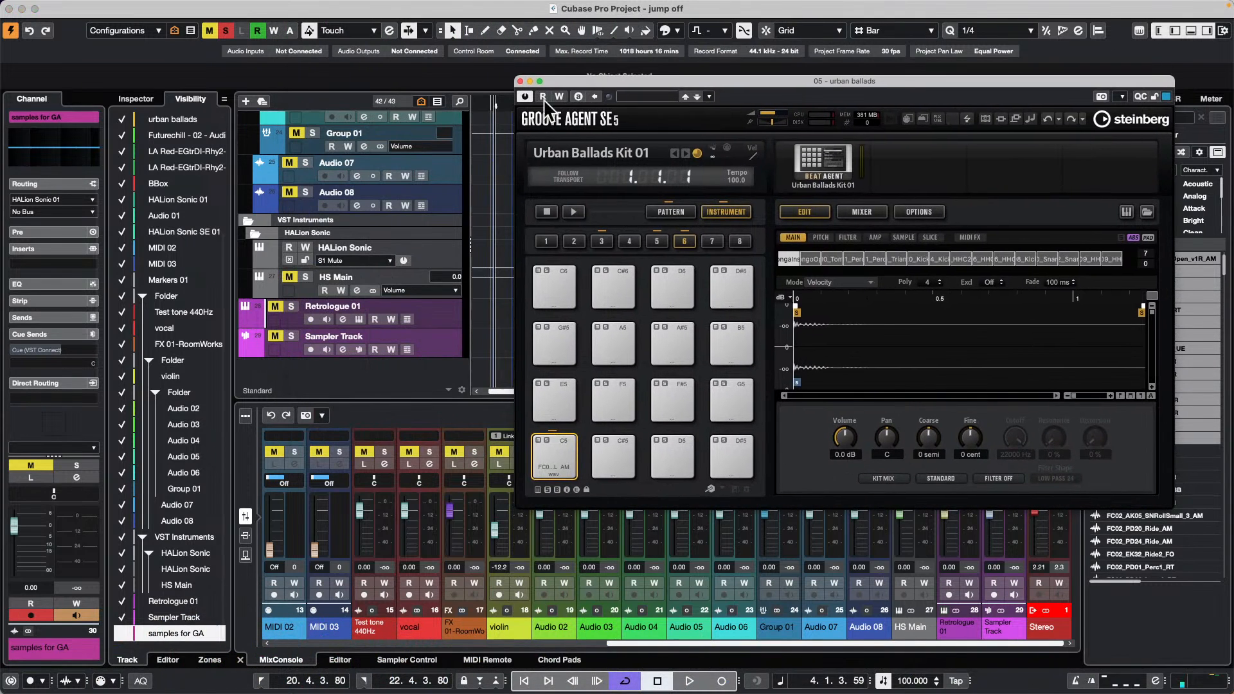
pyautogui.click(495, 223)
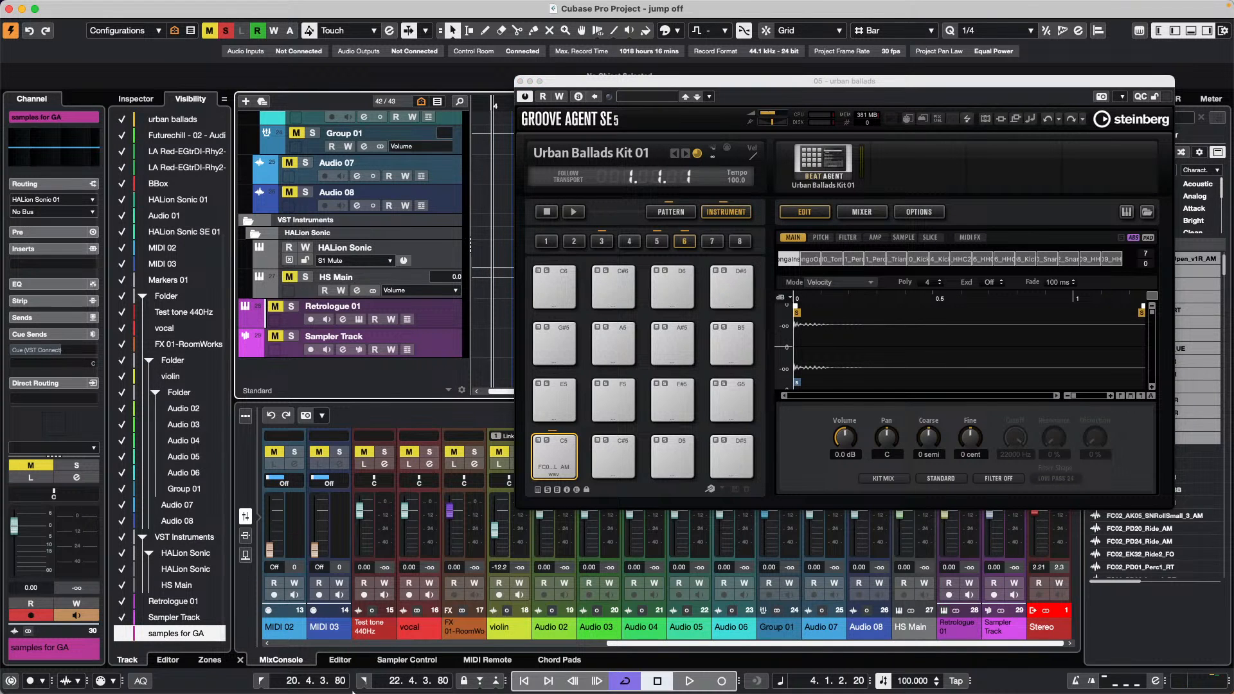
pyautogui.moveTo(257, 5)
pyautogui.moveTo(317, 691)
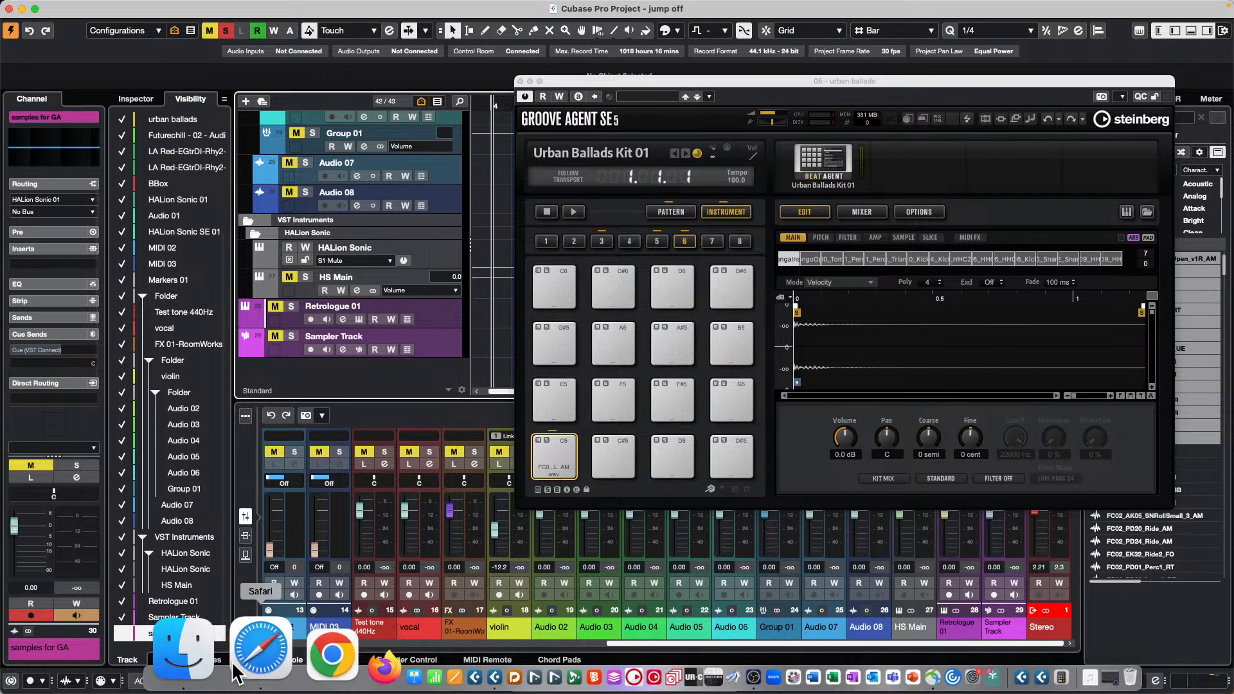
pyautogui.click(233, 674)
pyautogui.moveTo(331, 4)
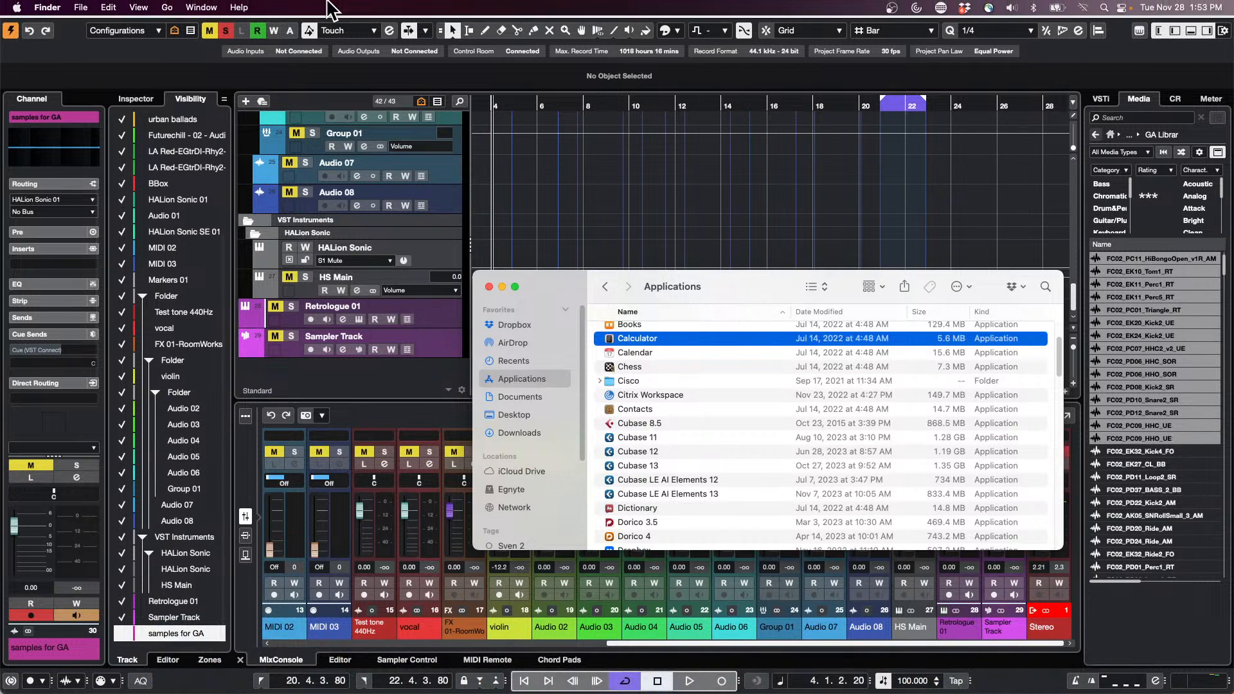
pyautogui.click(168, 8)
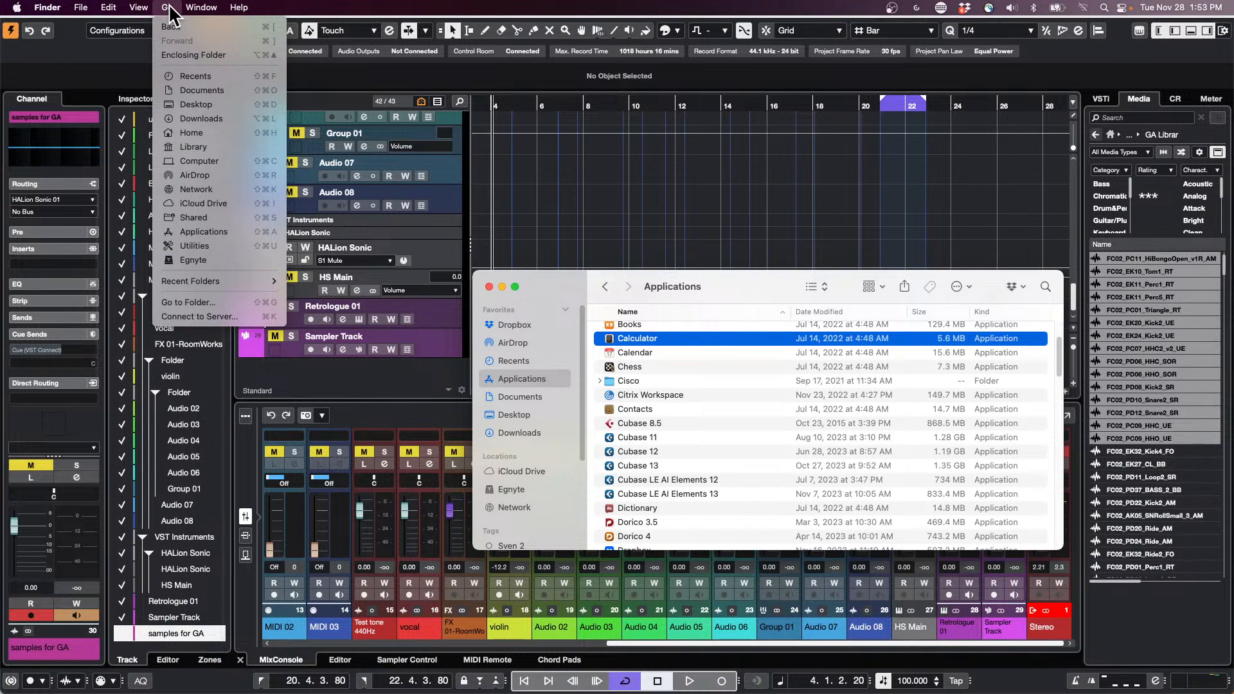
pyautogui.click(192, 147)
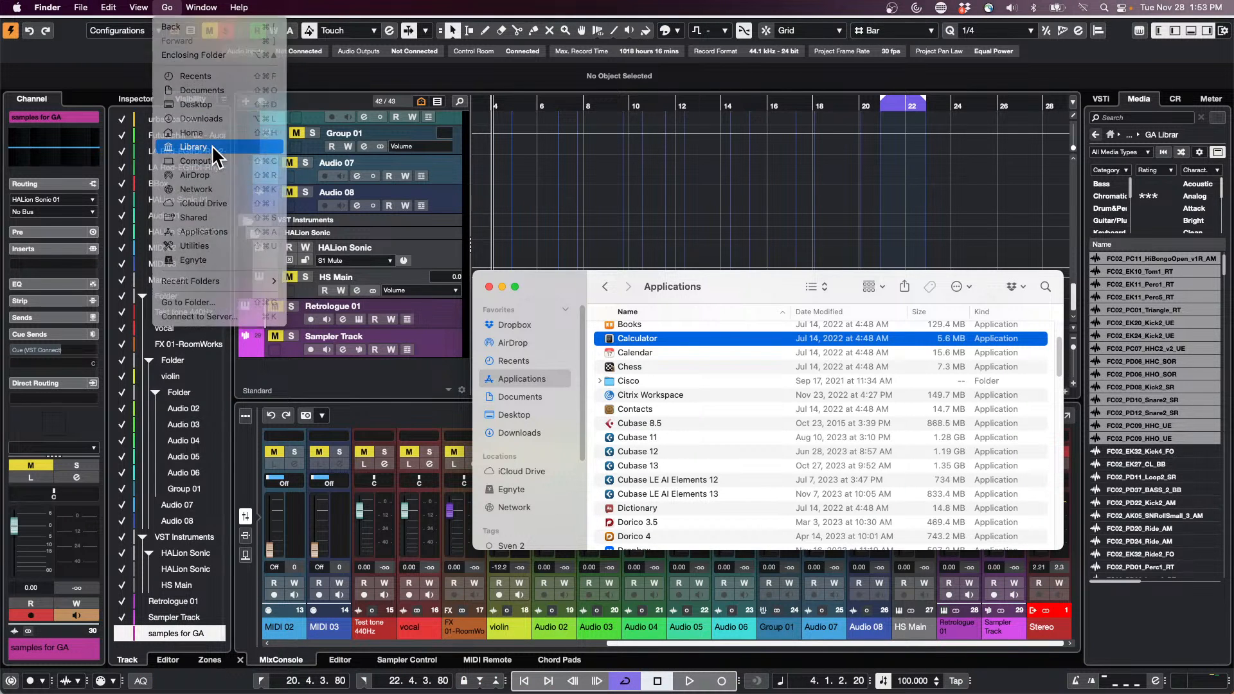
# - Examine the Cubase 13 settings files inside the Library's Preferences folder, including the key commands and media defaults
pyautogui.scroll(15, 717, 388)
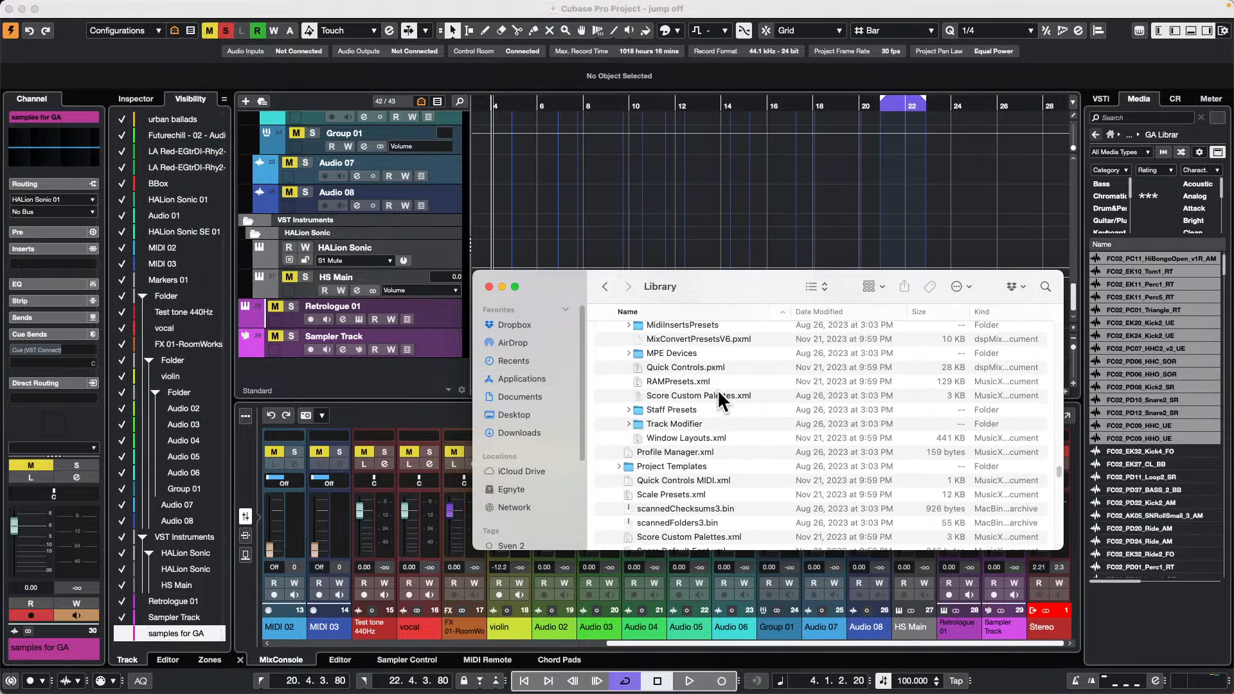
pyautogui.scroll(10, 720, 386)
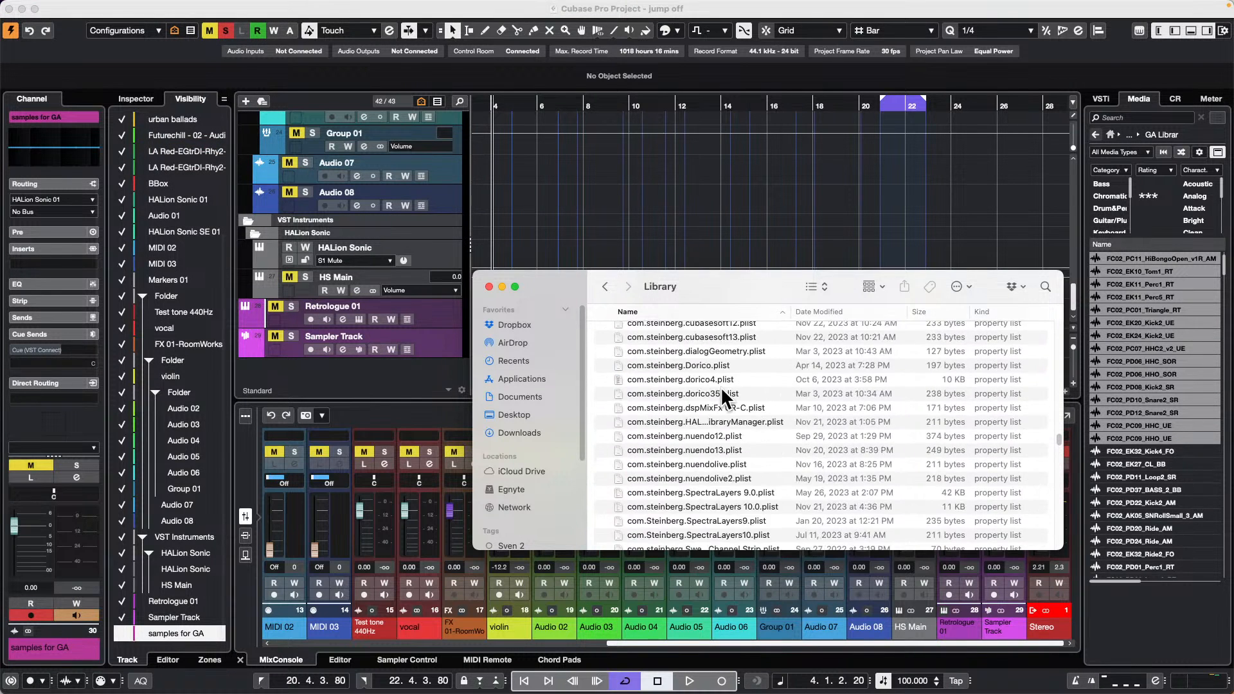
pyautogui.scroll(15, 720, 387)
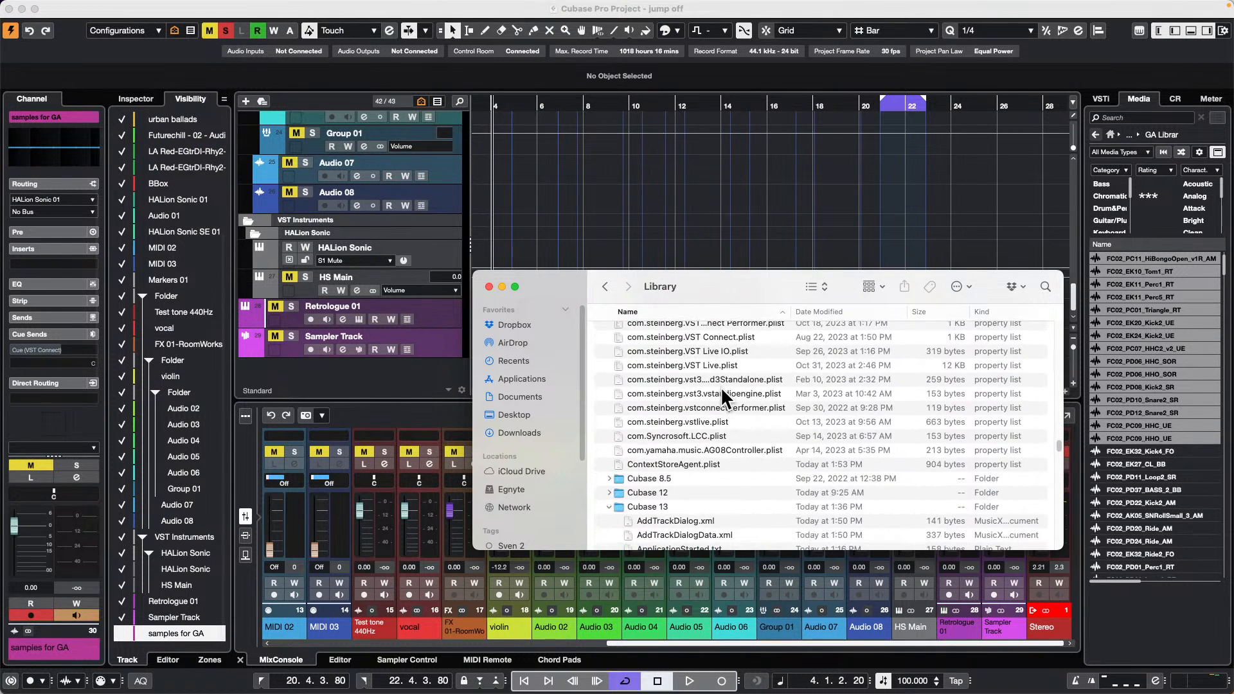
pyautogui.scroll(20, 720, 386)
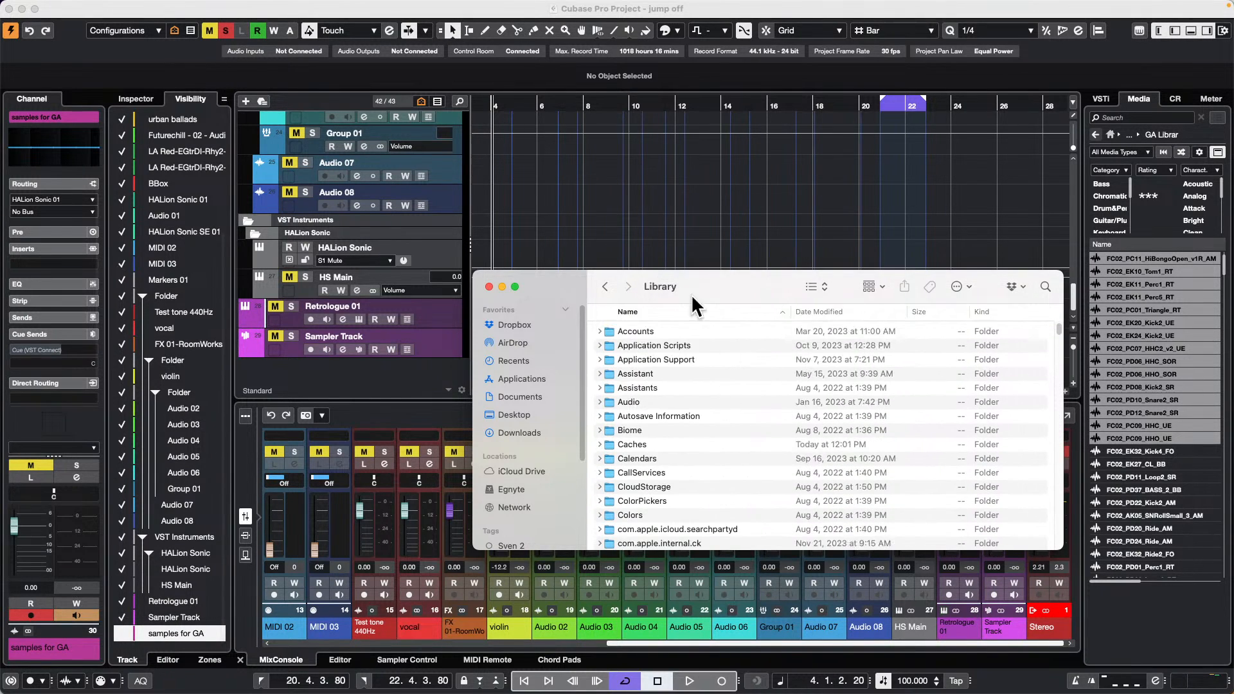
pyautogui.moveTo(681, 273); pyautogui.dragTo(511, 99)
pyautogui.scroll(-10, 561, 237)
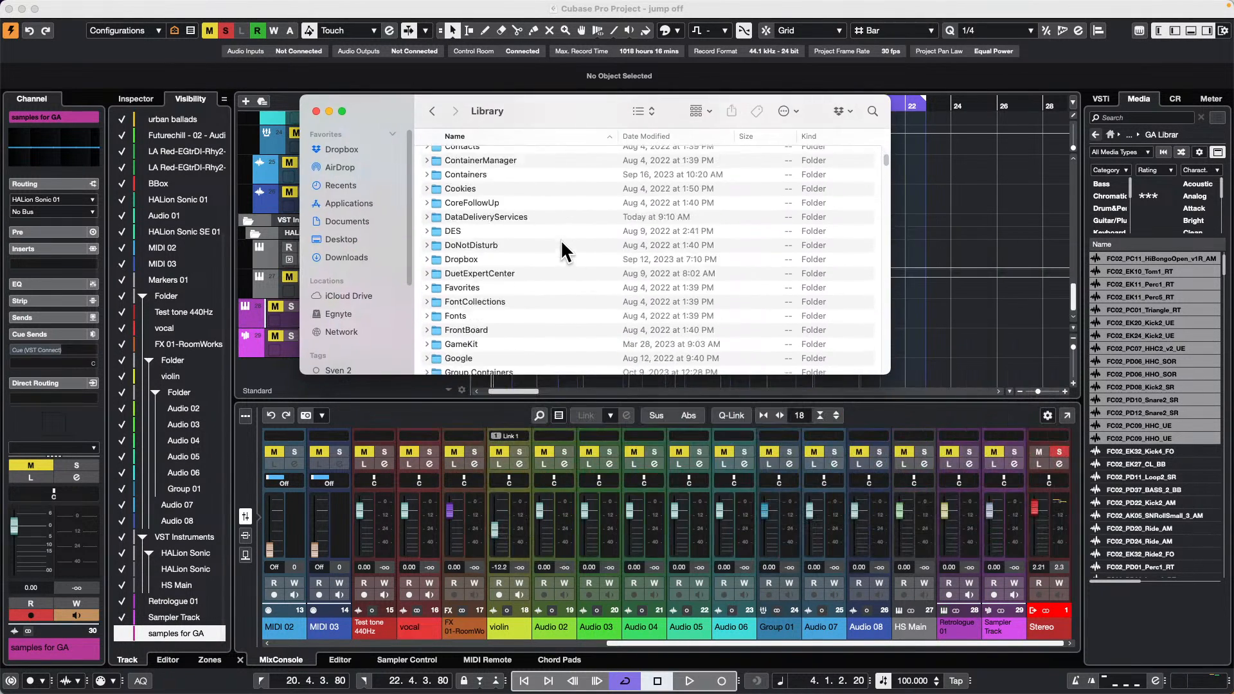
pyautogui.scroll(-10, 561, 239)
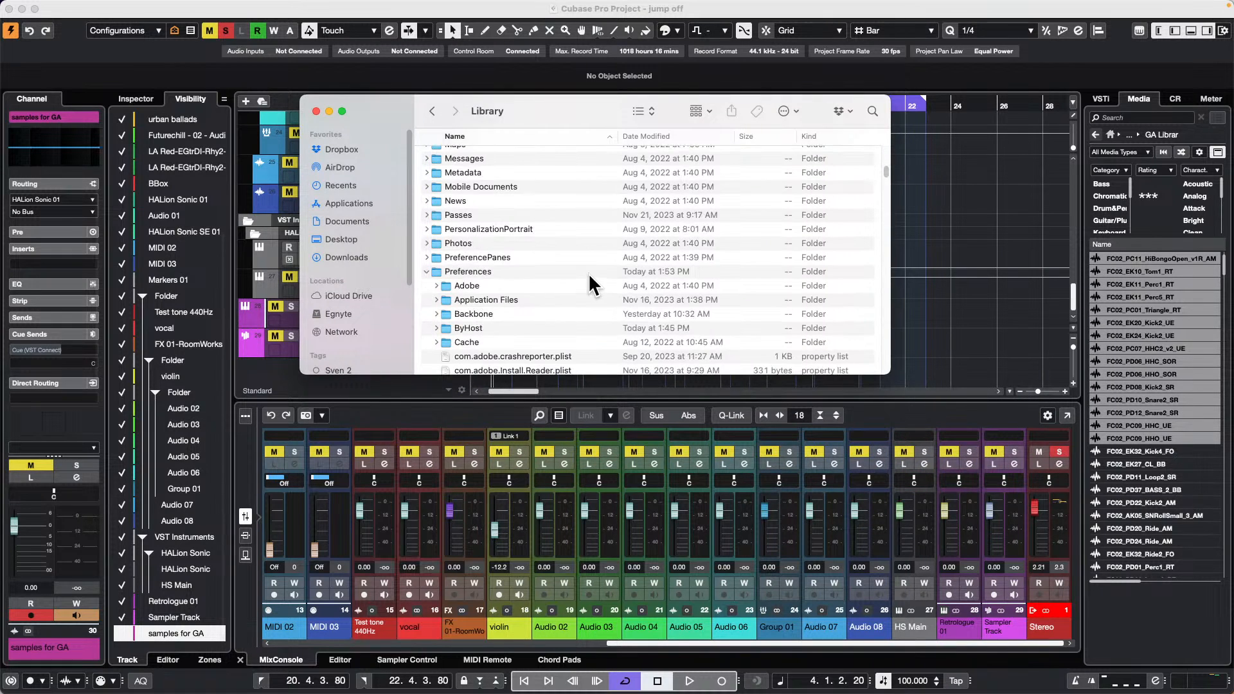
pyautogui.scroll(-15, 586, 276)
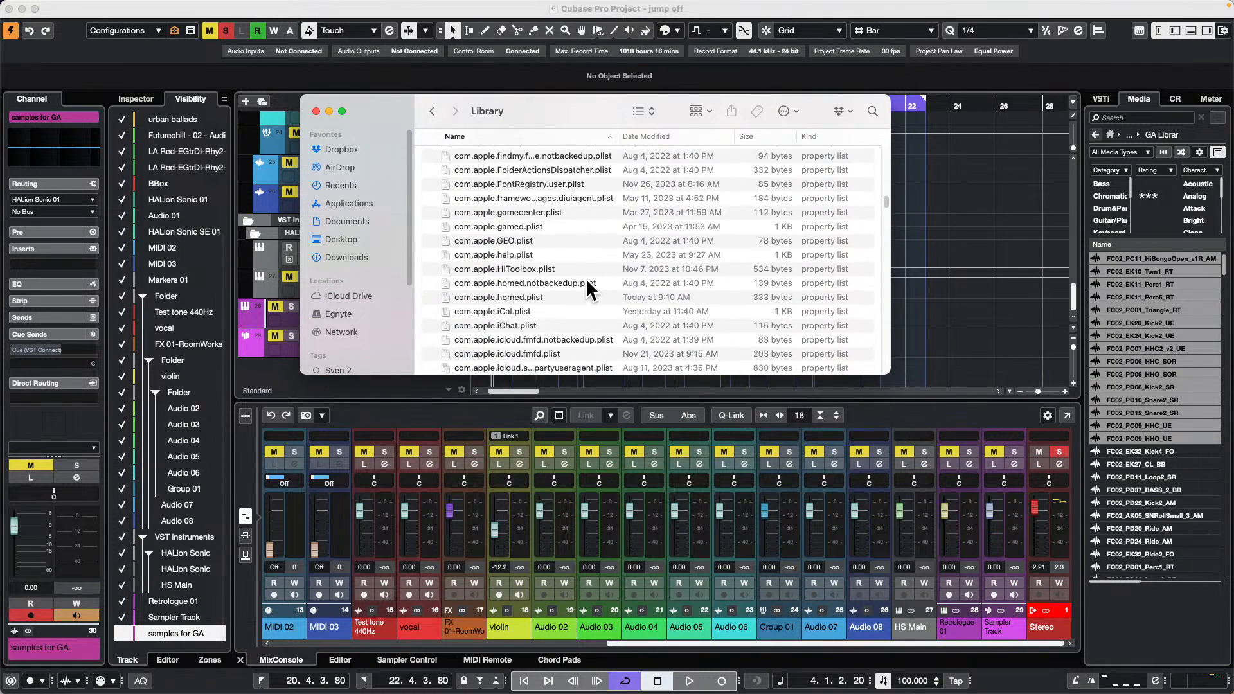
pyautogui.scroll(-15, 586, 280)
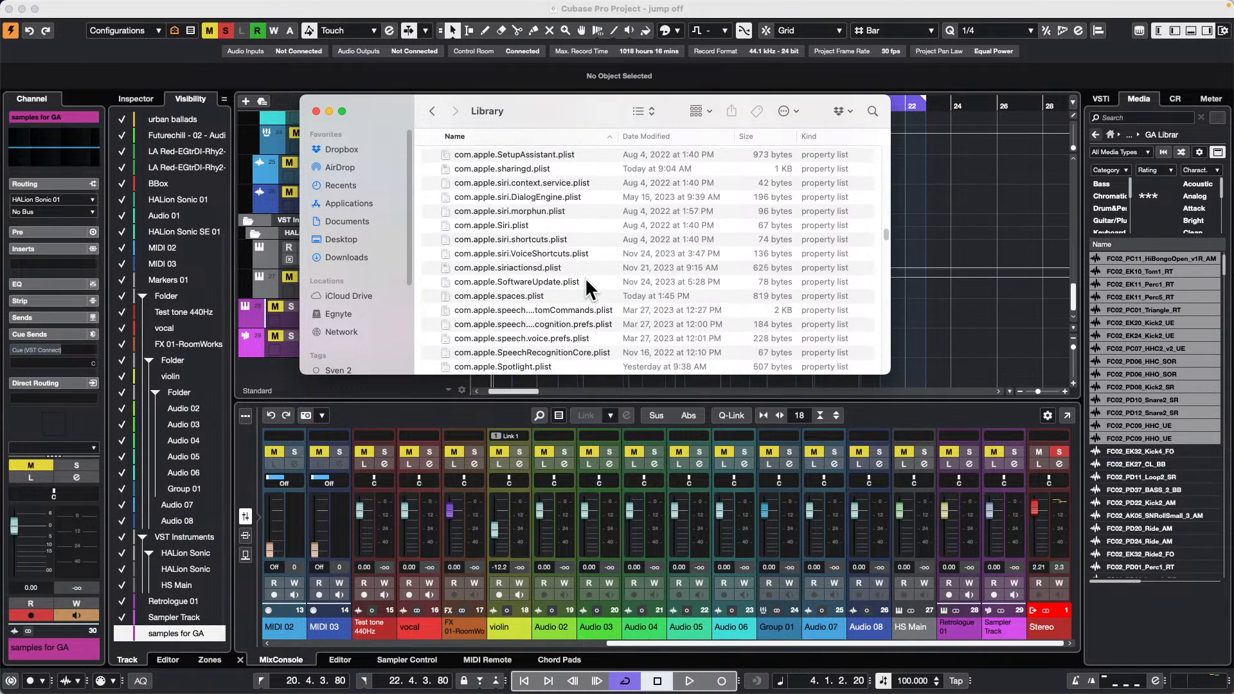
pyautogui.scroll(-15, 586, 280)
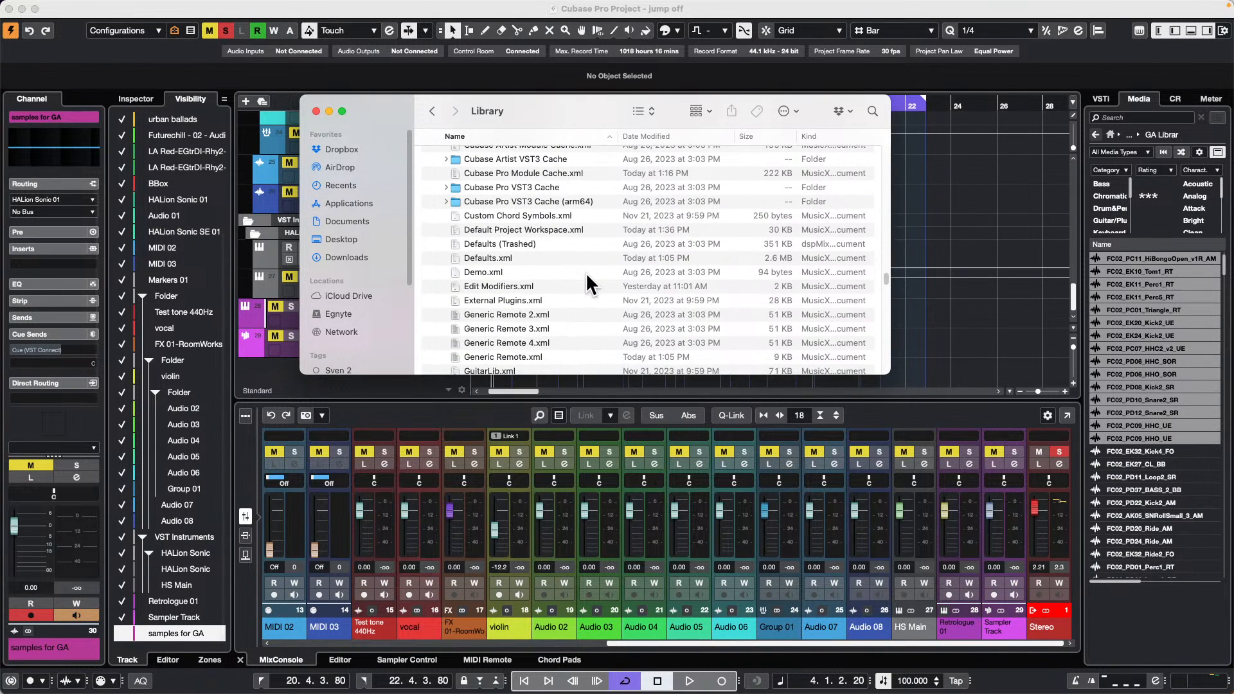
pyautogui.scroll(8, 586, 272)
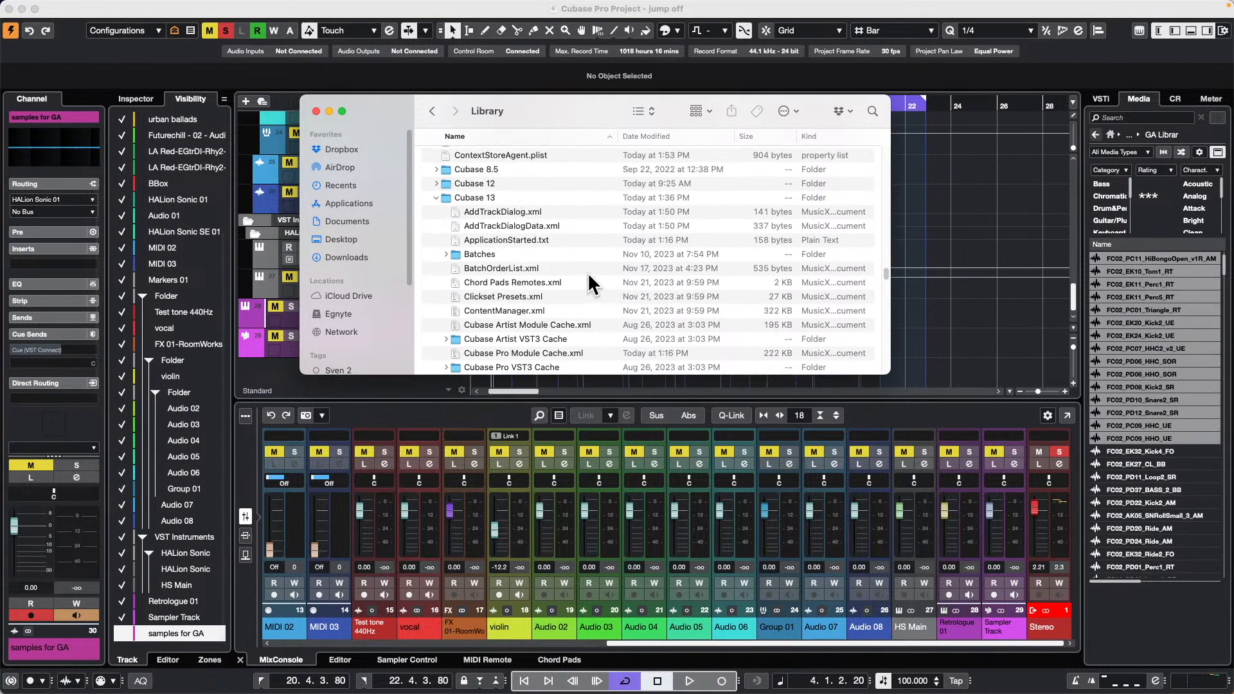
pyautogui.scroll(-5, 571, 248)
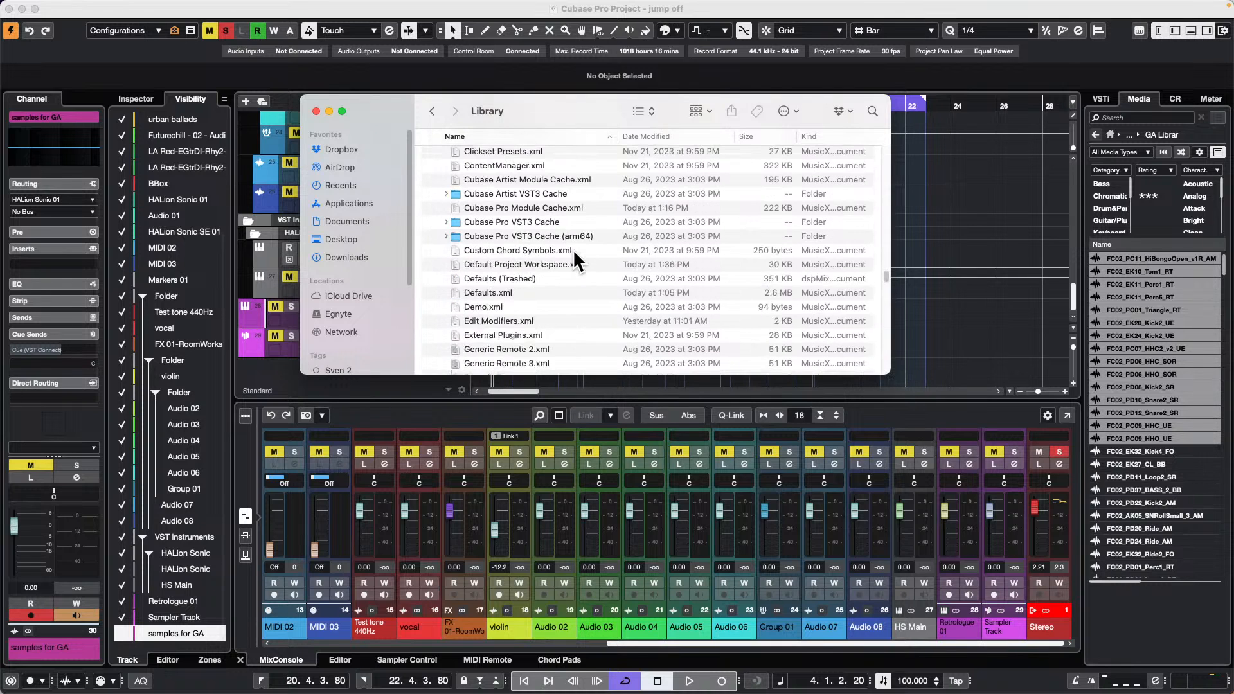
pyautogui.scroll(-4, 574, 251)
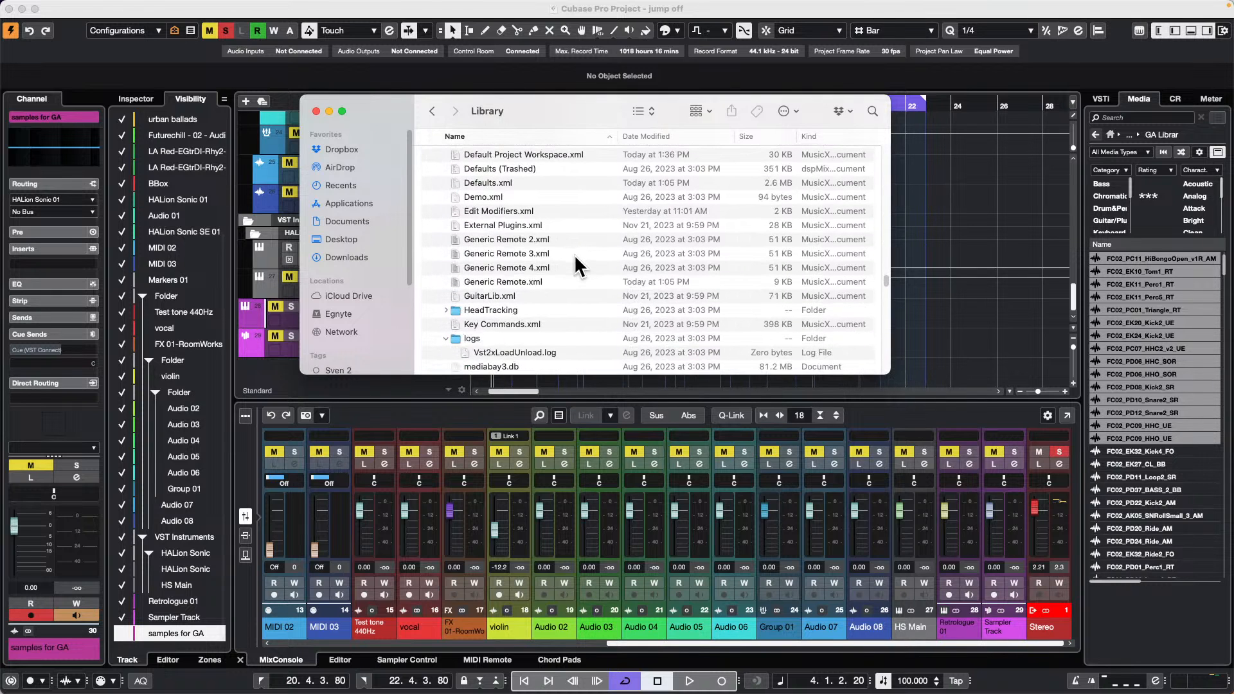
pyautogui.scroll(-2, 575, 256)
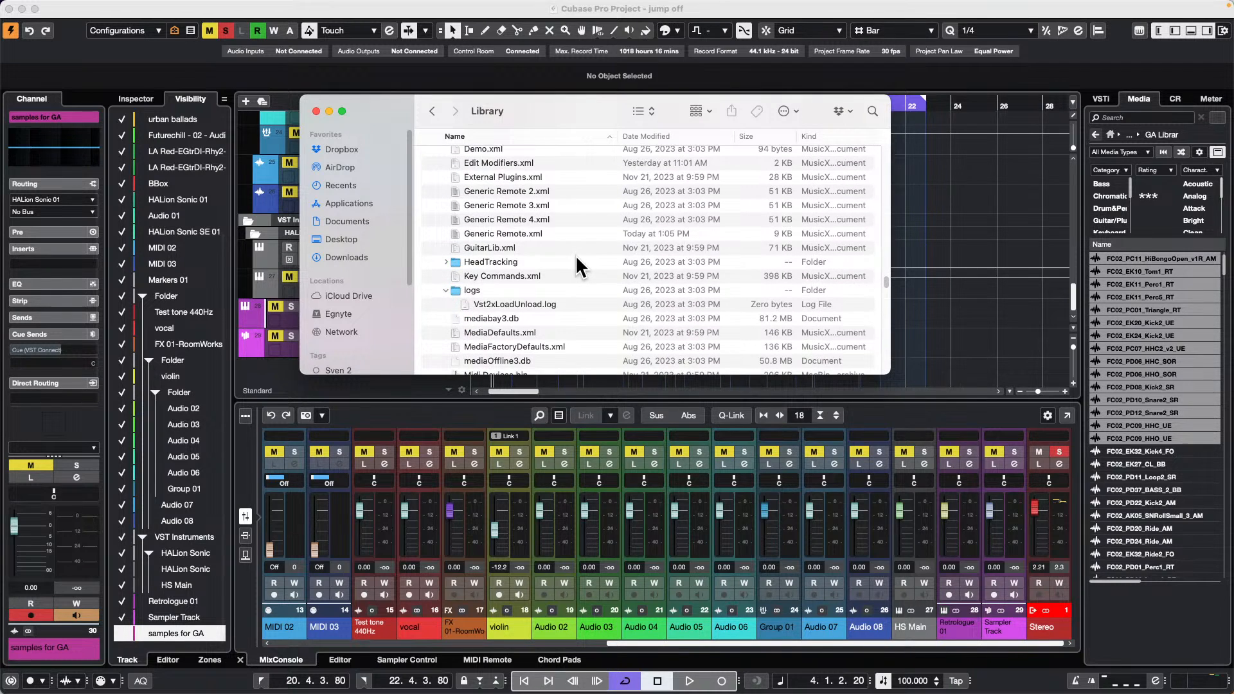
pyautogui.scroll(-1, 576, 261)
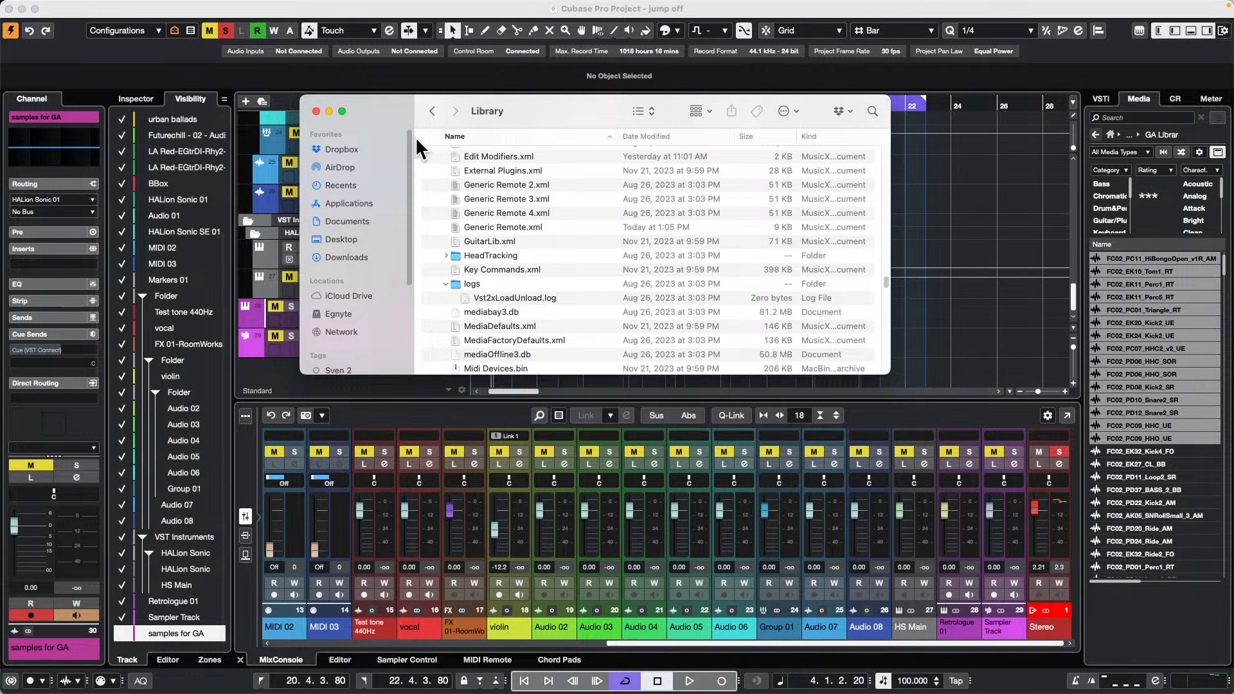
# - Switch back to Cubase, open Export Audio Mixdown and choose Audio 04 as the only channel to export
pyautogui.click(978, 218)
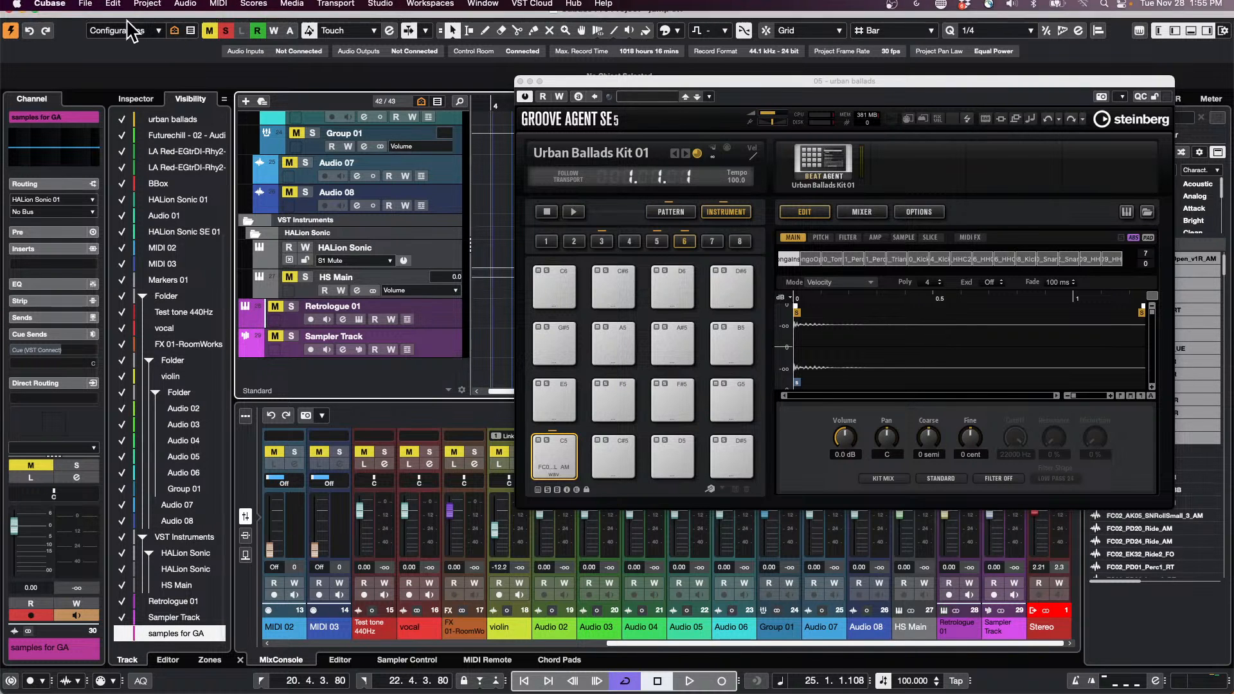
pyautogui.click(84, 7)
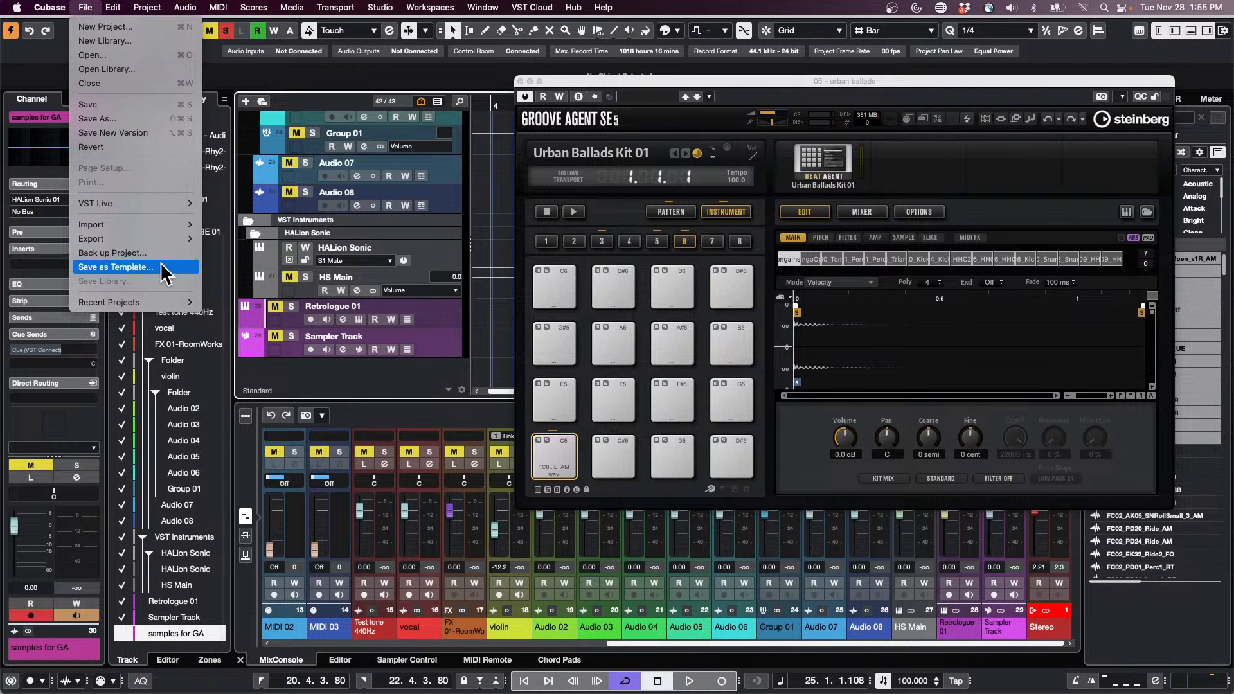
pyautogui.moveTo(159, 240)
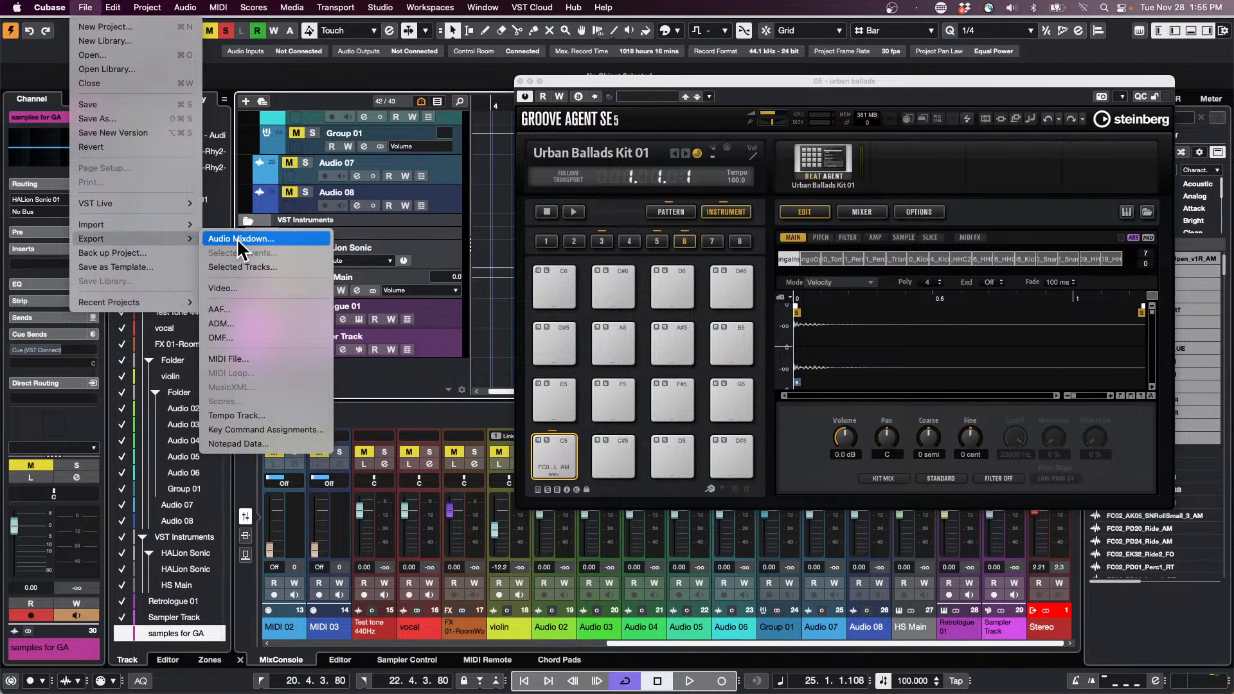
pyautogui.click(238, 240)
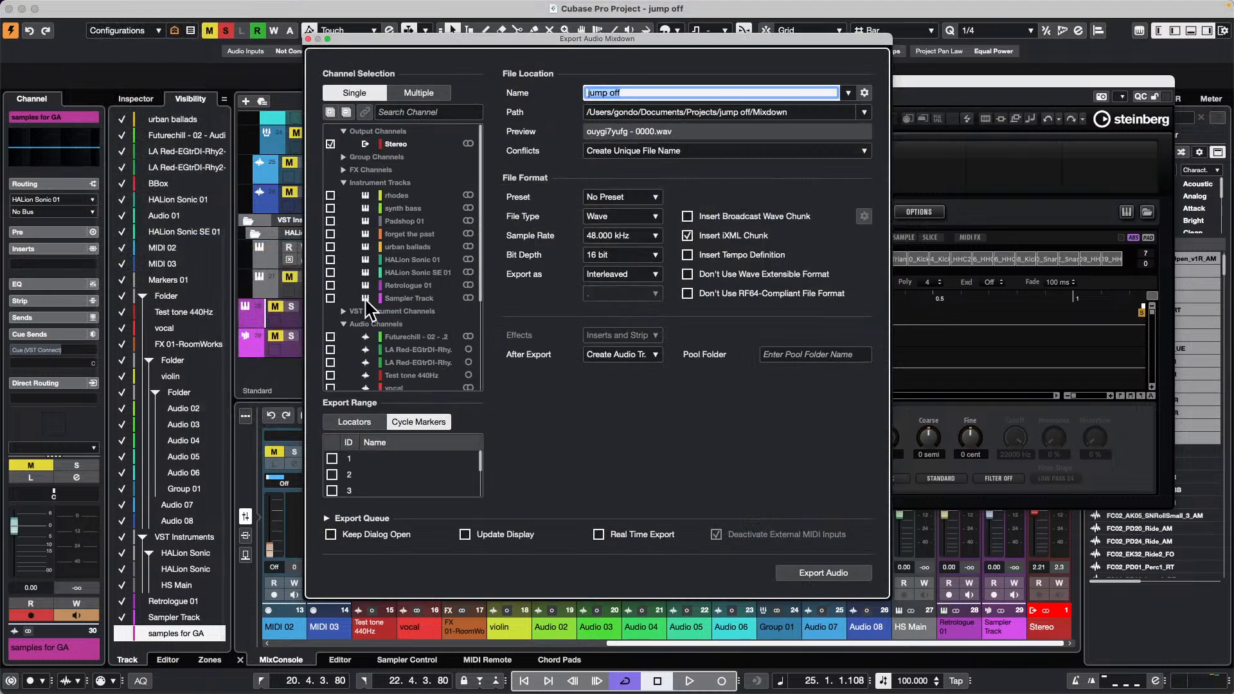
pyautogui.scroll(-5, 376, 244)
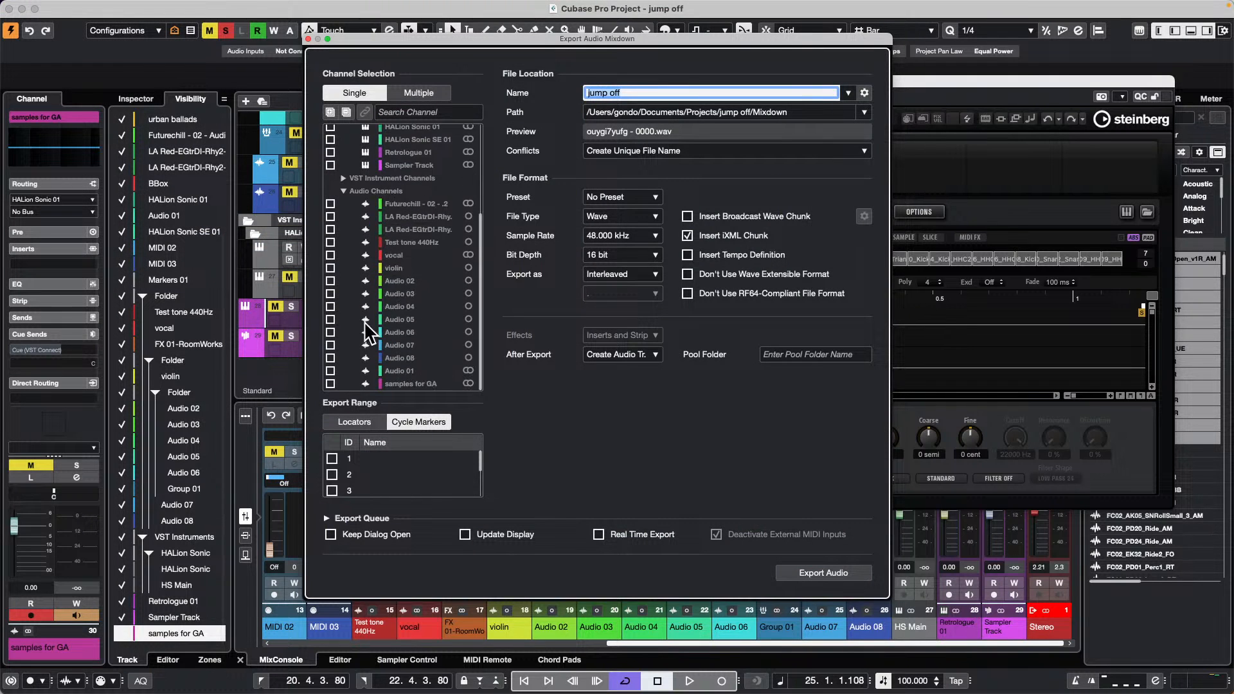
pyautogui.click(330, 307)
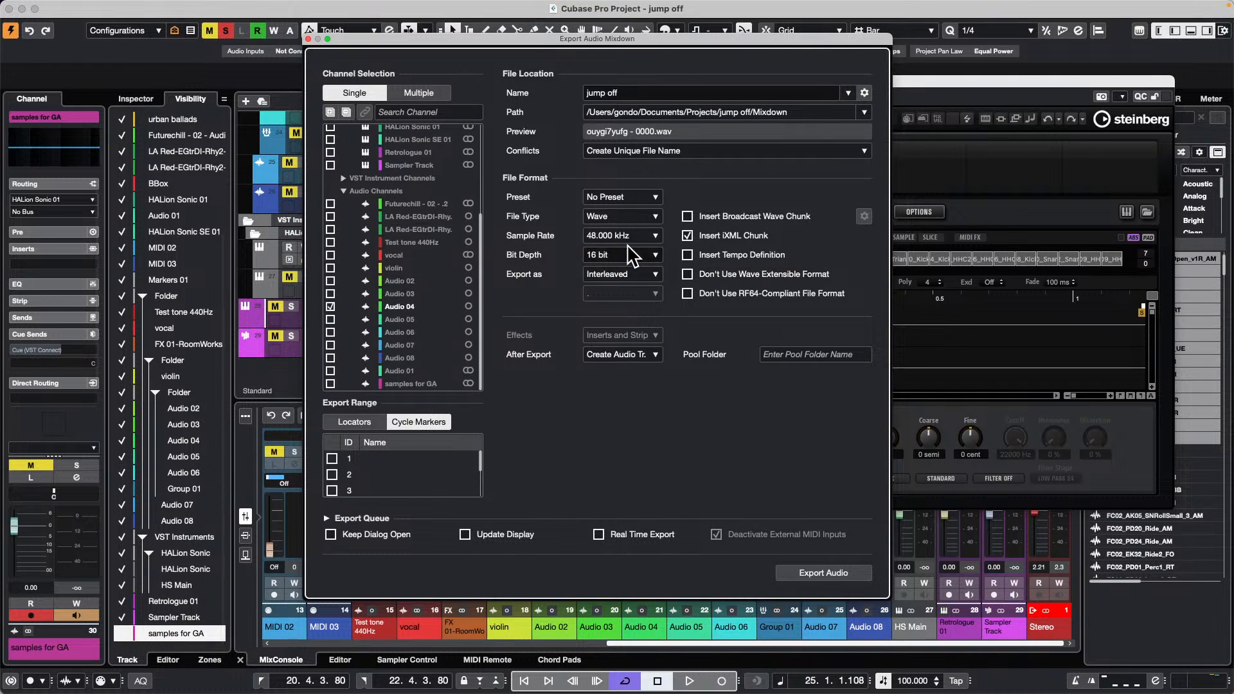
# - Review the After Export actions and the file types for the mixdown, and leave Export Audio Mixdown without exporting
pyautogui.click(638, 355)
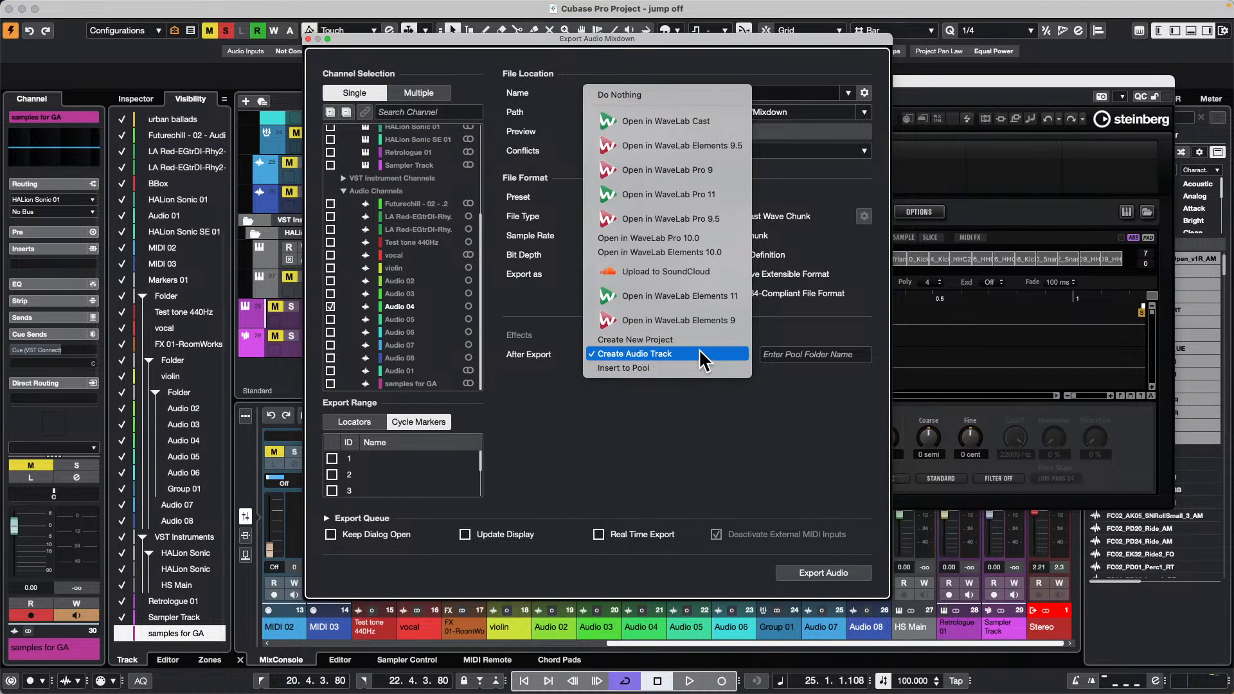
pyautogui.click(590, 414)
pyautogui.click(636, 217)
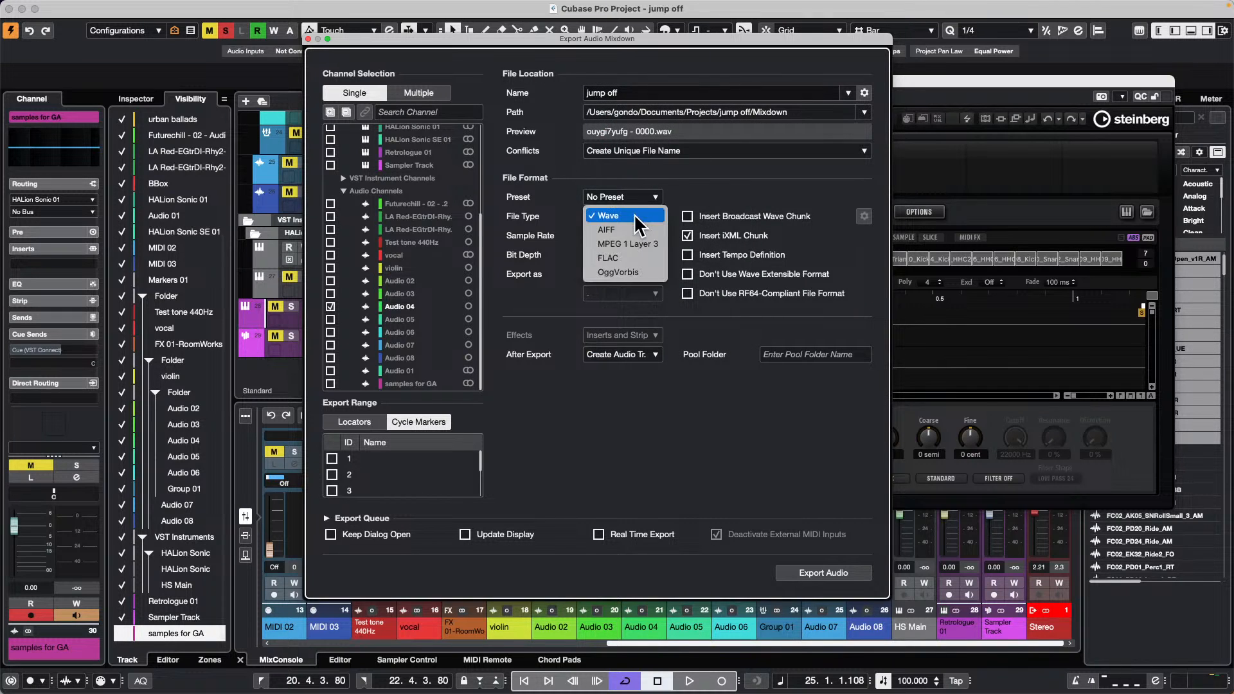
pyautogui.click(611, 415)
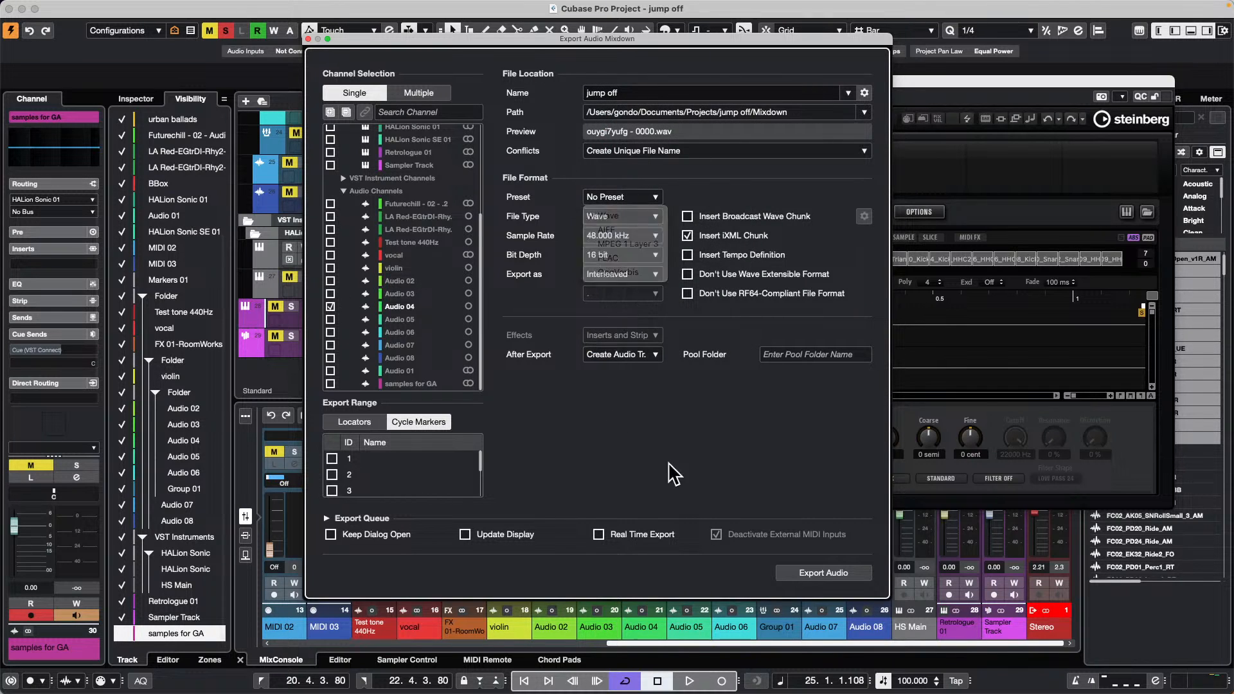
pyautogui.click(309, 38)
pyautogui.click(519, 81)
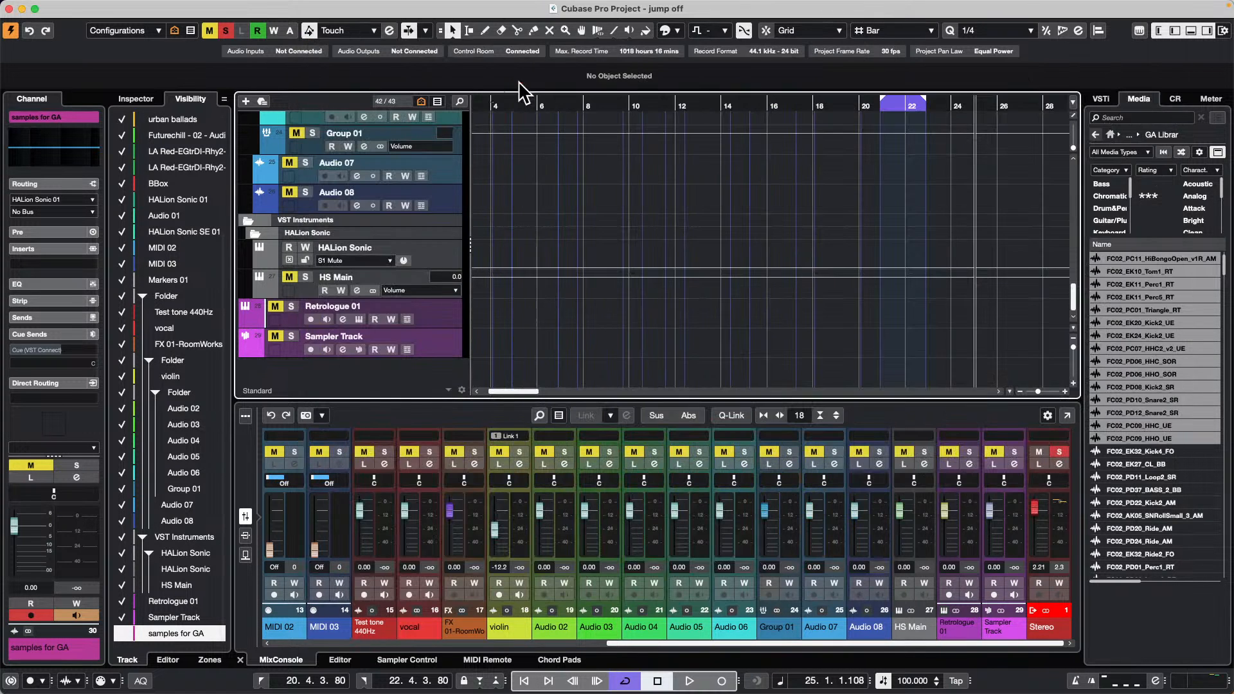
# - Select the vocal track with all its events and check which export types are available
pyautogui.scroll(10, 584, 221)
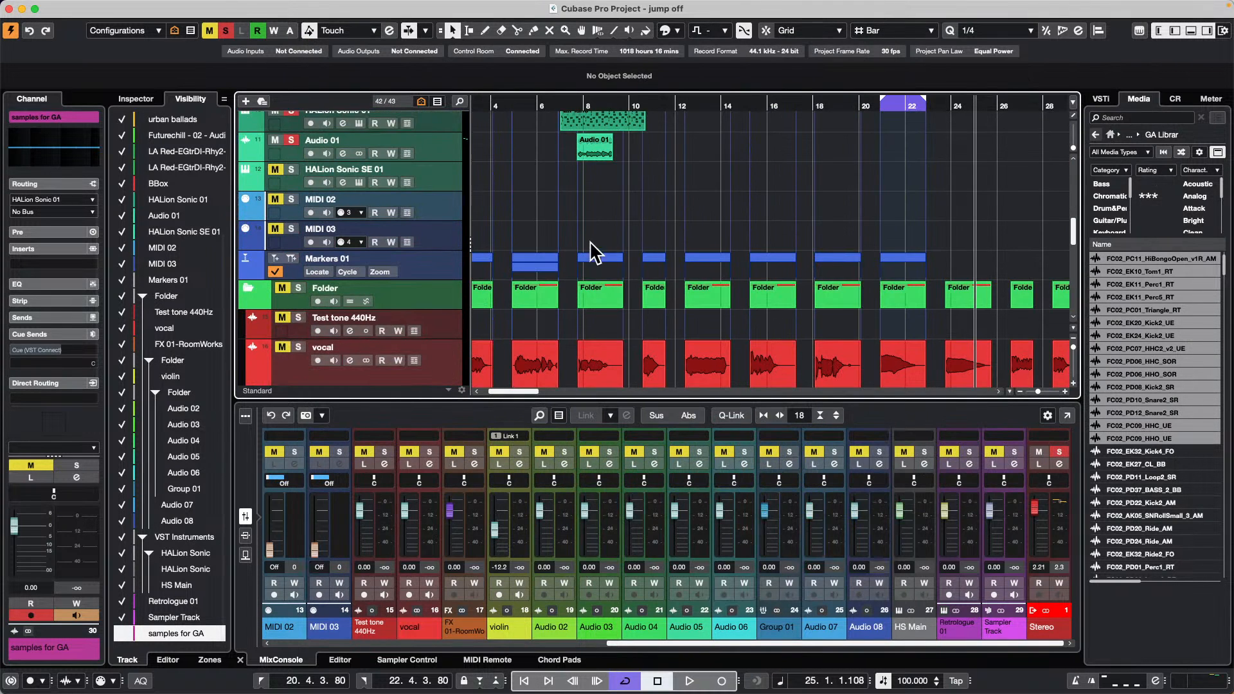
pyautogui.scroll(-3, 592, 251)
pyautogui.moveTo(504, 99); pyautogui.dragTo(504, 81)
pyautogui.click(372, 306)
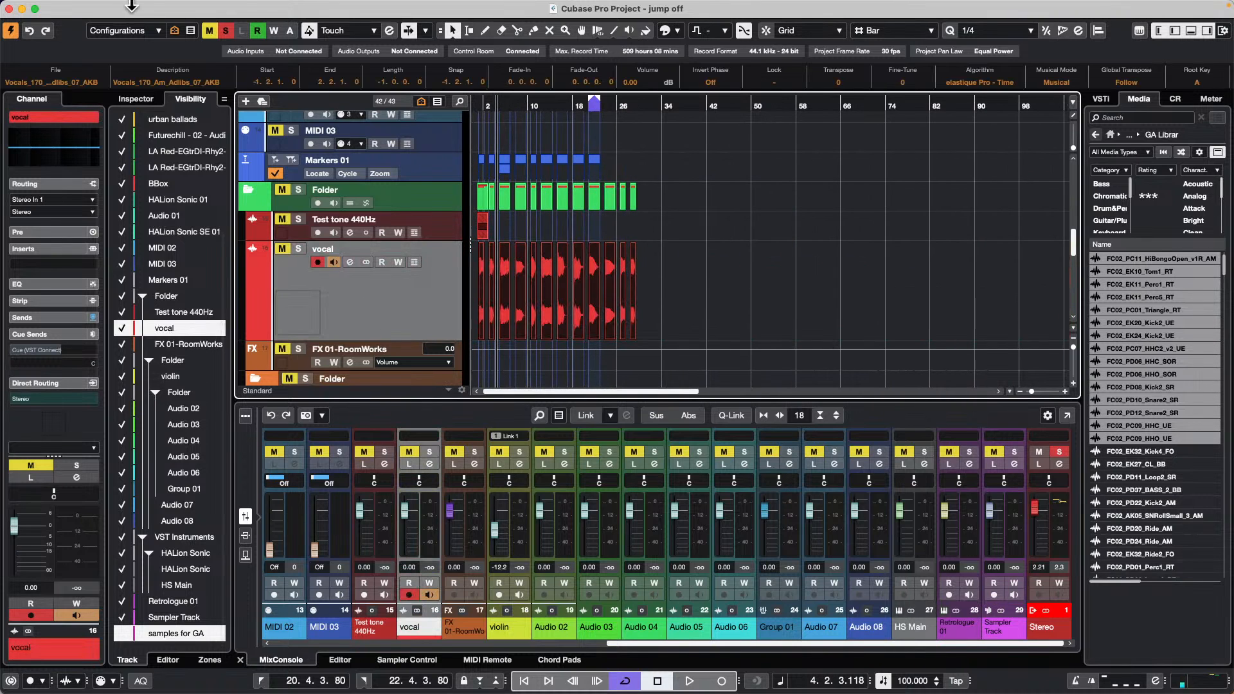
pyautogui.click(86, 7)
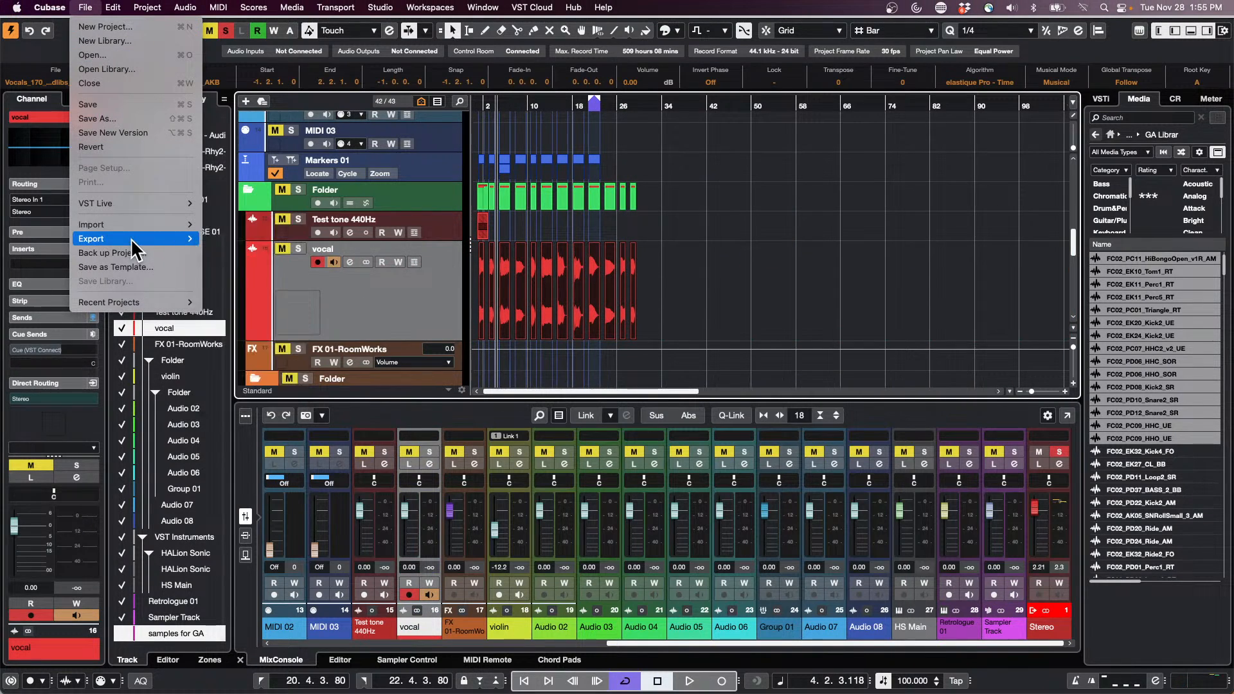
pyautogui.moveTo(132, 239)
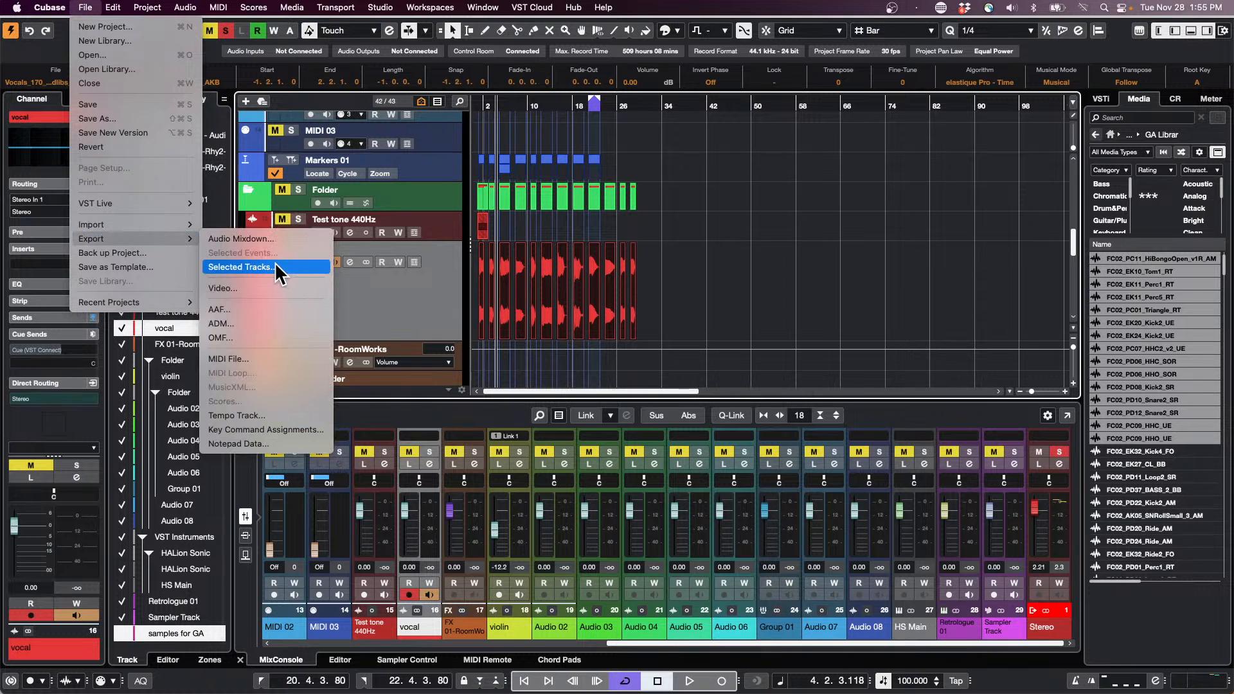
pyautogui.click(760, 296)
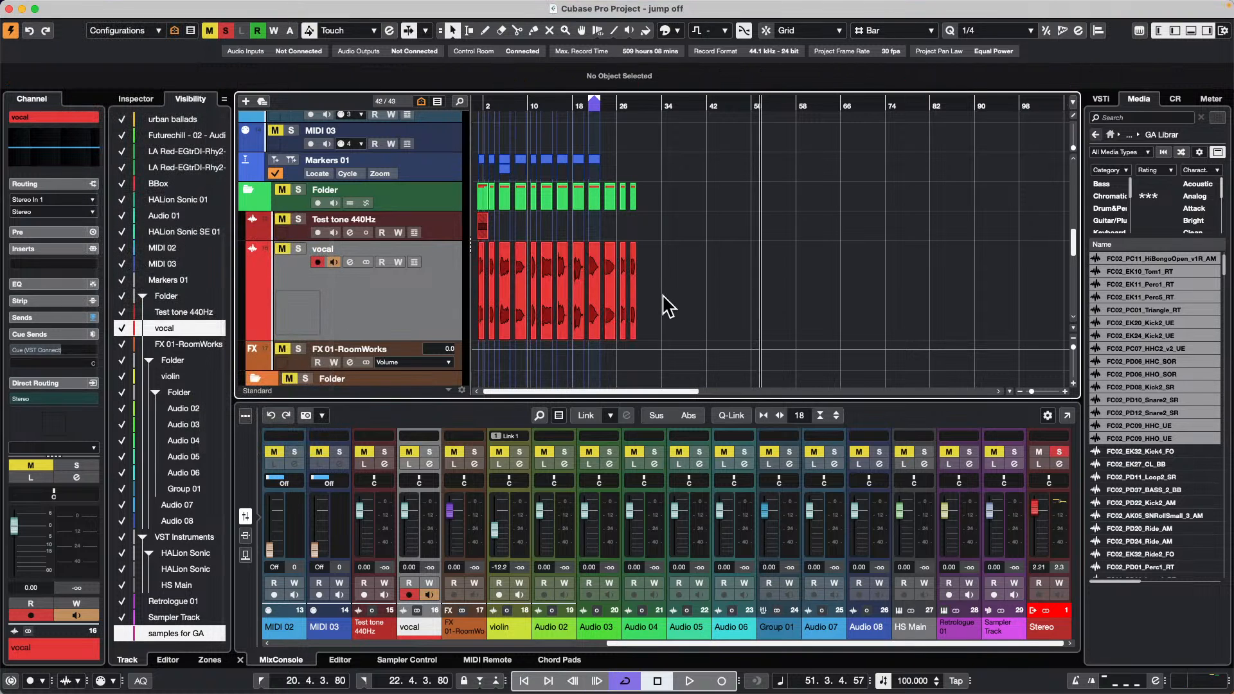
# - Reselect all vocal events directly in the arrangement and check the available export types again
pyautogui.moveTo(669, 307); pyautogui.dragTo(482, 299)
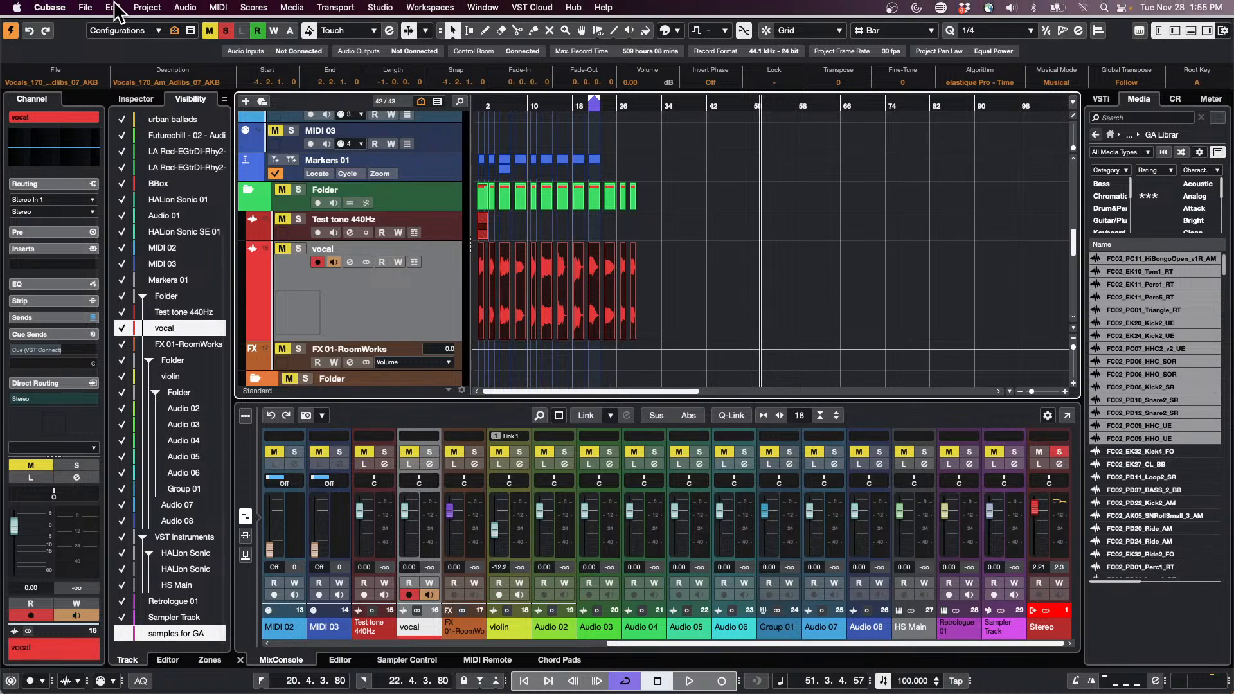
pyautogui.click(113, 8)
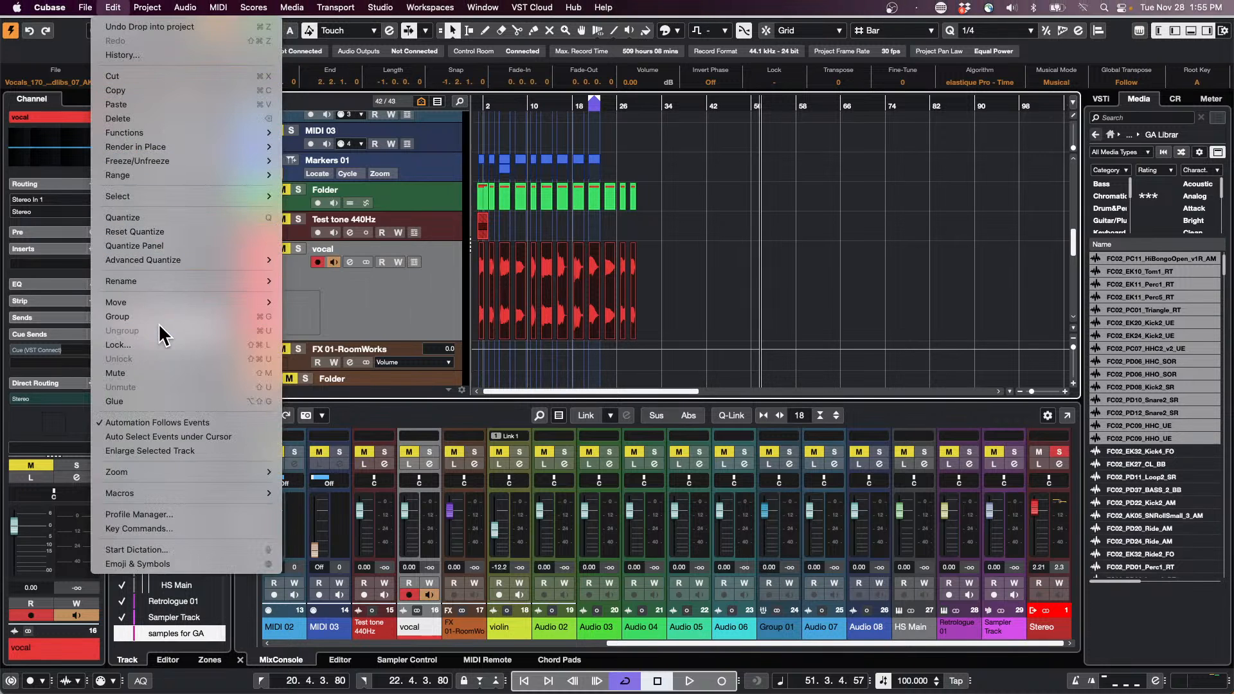
pyautogui.moveTo(85, 8)
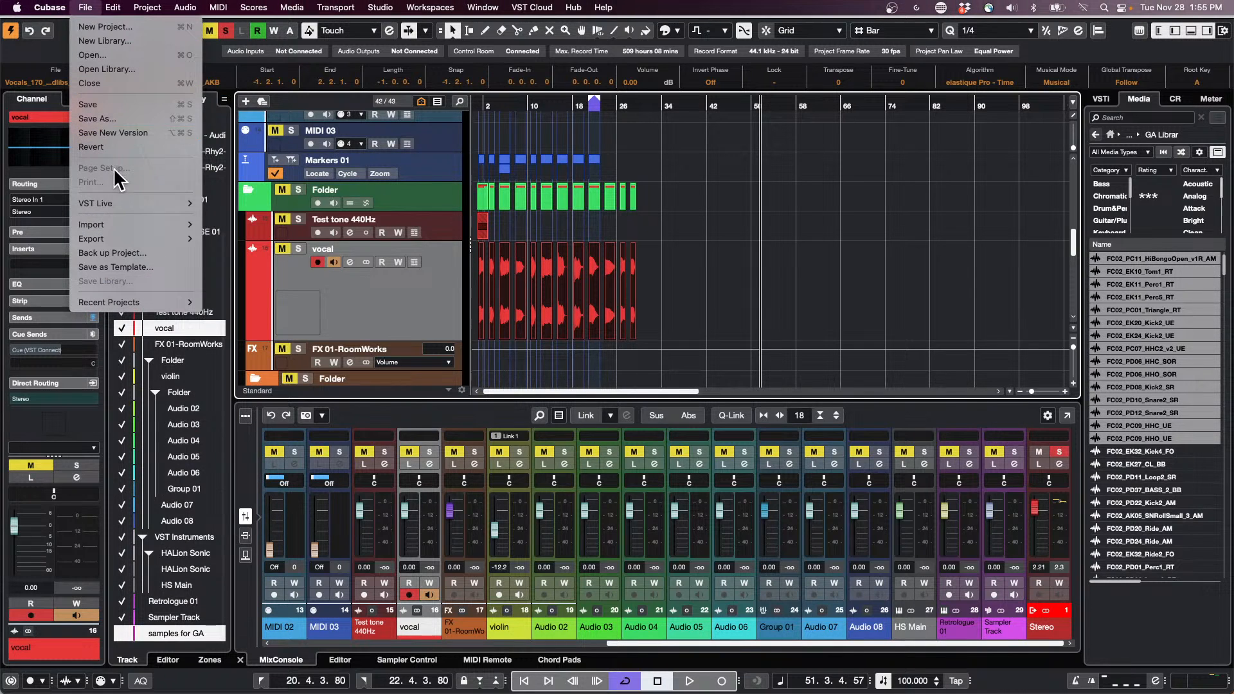
pyautogui.moveTo(127, 240)
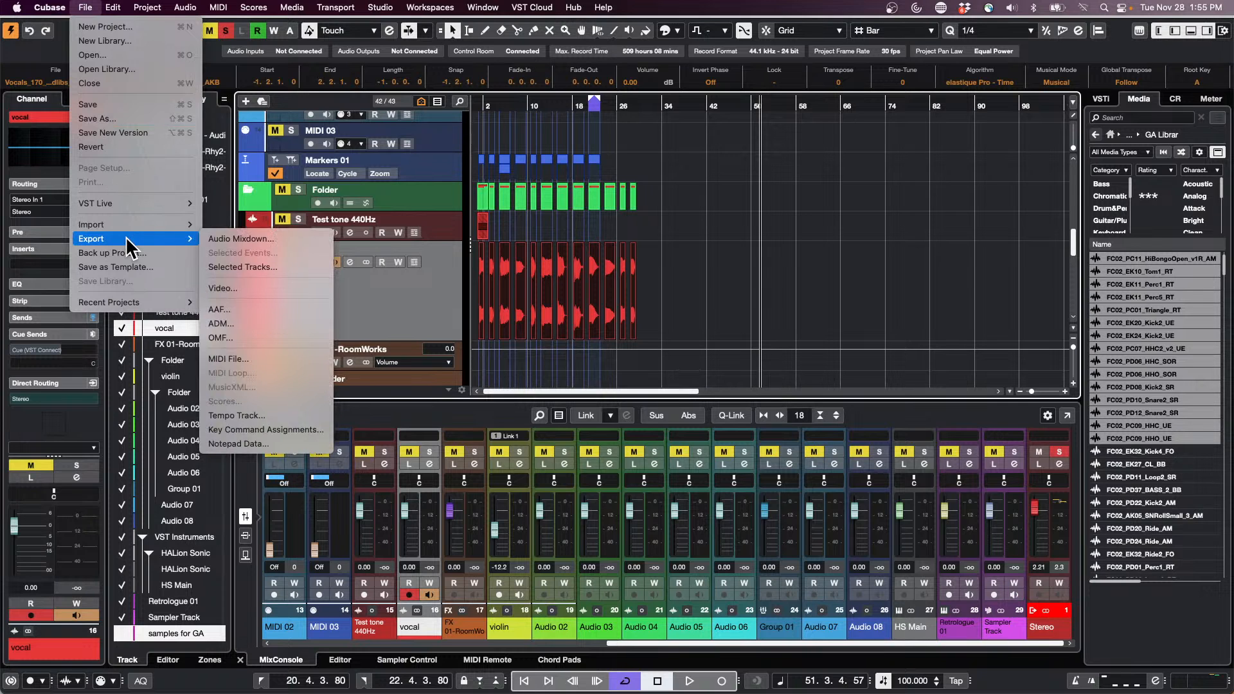
pyautogui.click(721, 252)
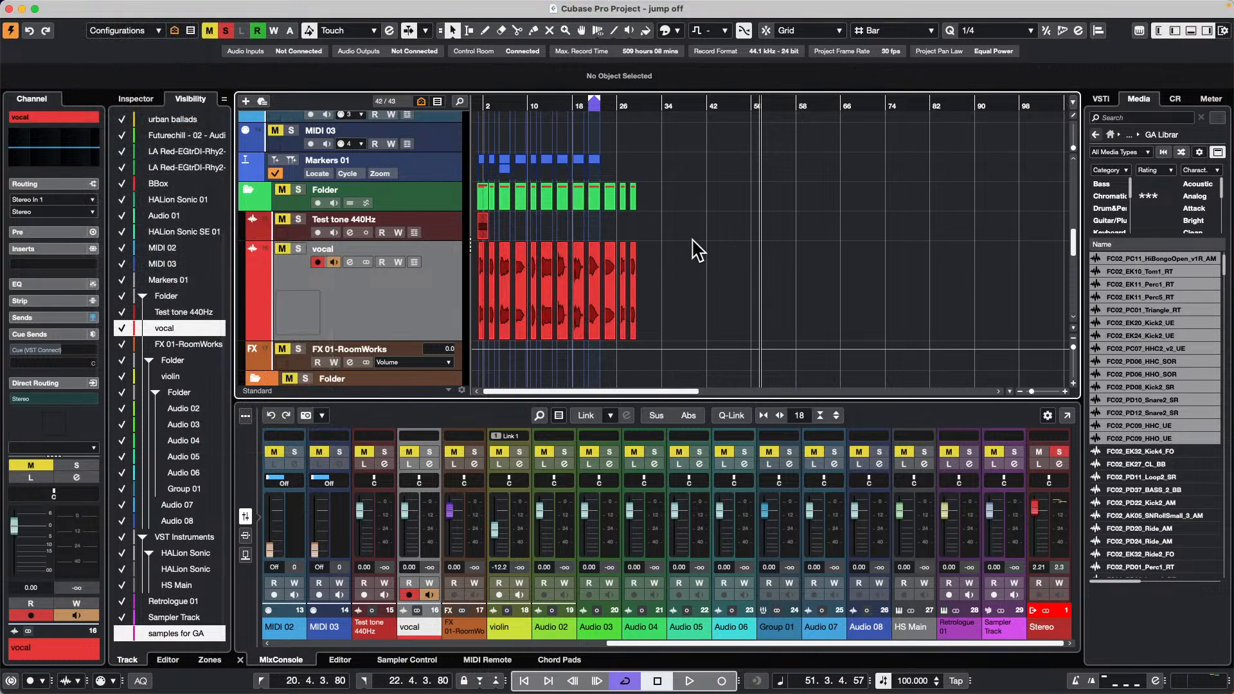
# - Select the last three events on the vocal track
pyautogui.scroll(5, 623, 244)
pyautogui.scroll(-15, 619, 237)
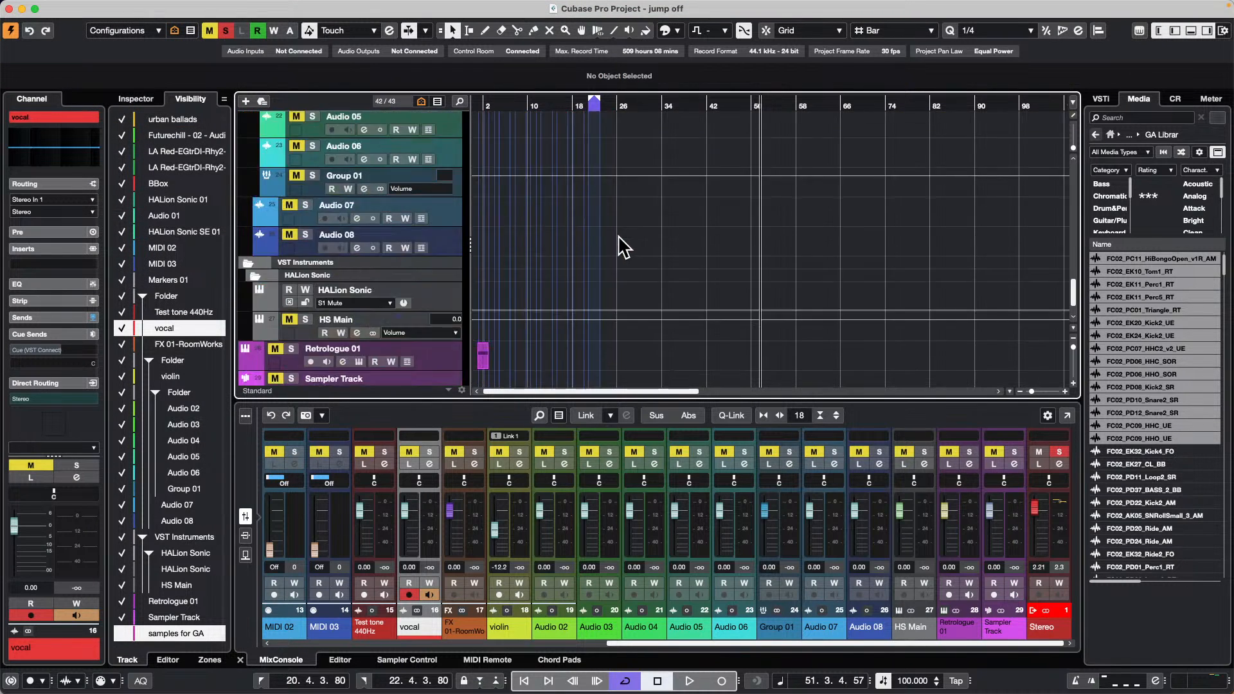
pyautogui.scroll(7, 618, 236)
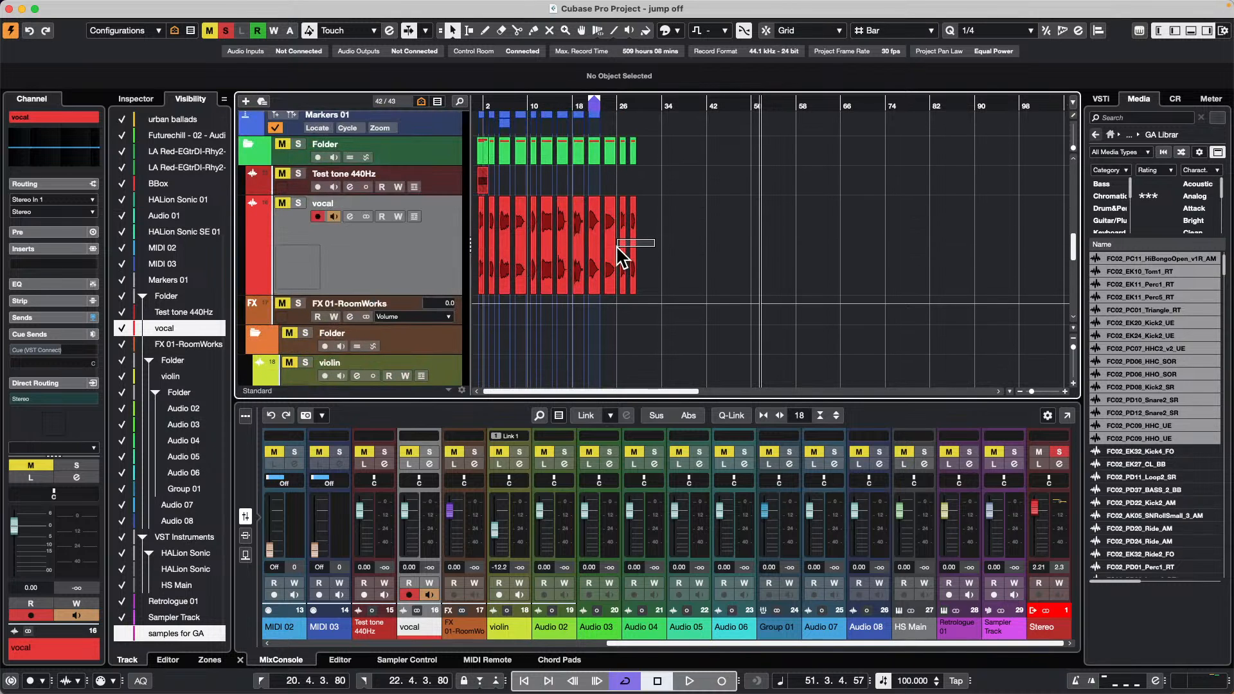
pyautogui.click(612, 254)
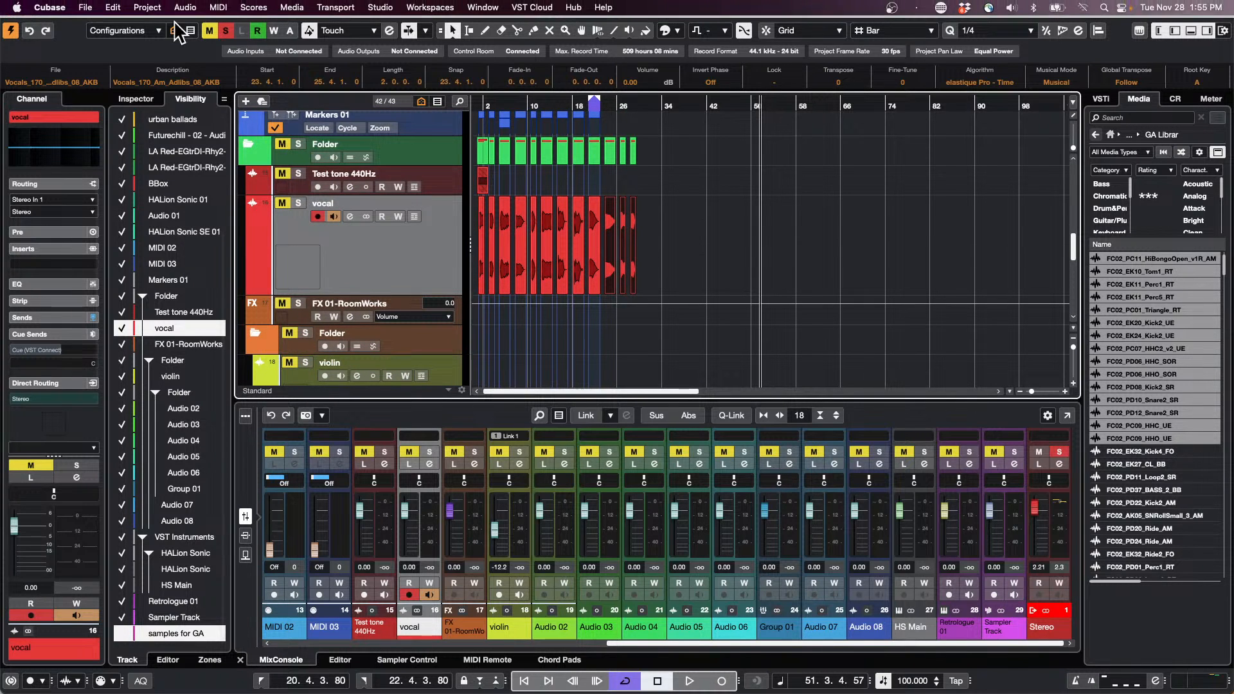
pyautogui.click(85, 8)
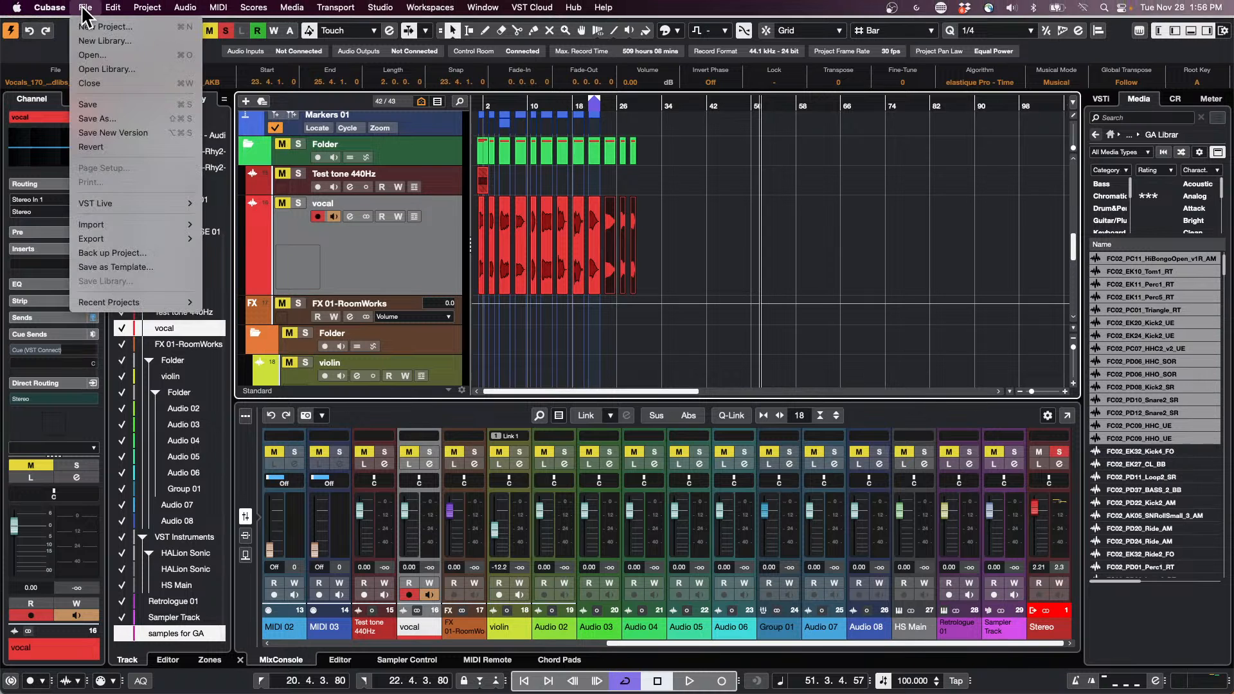
pyautogui.click(400, 296)
# - Solo the vocal track with its Inspector shown and open Export Selected Events for the selected vocal events
pyautogui.click(136, 100)
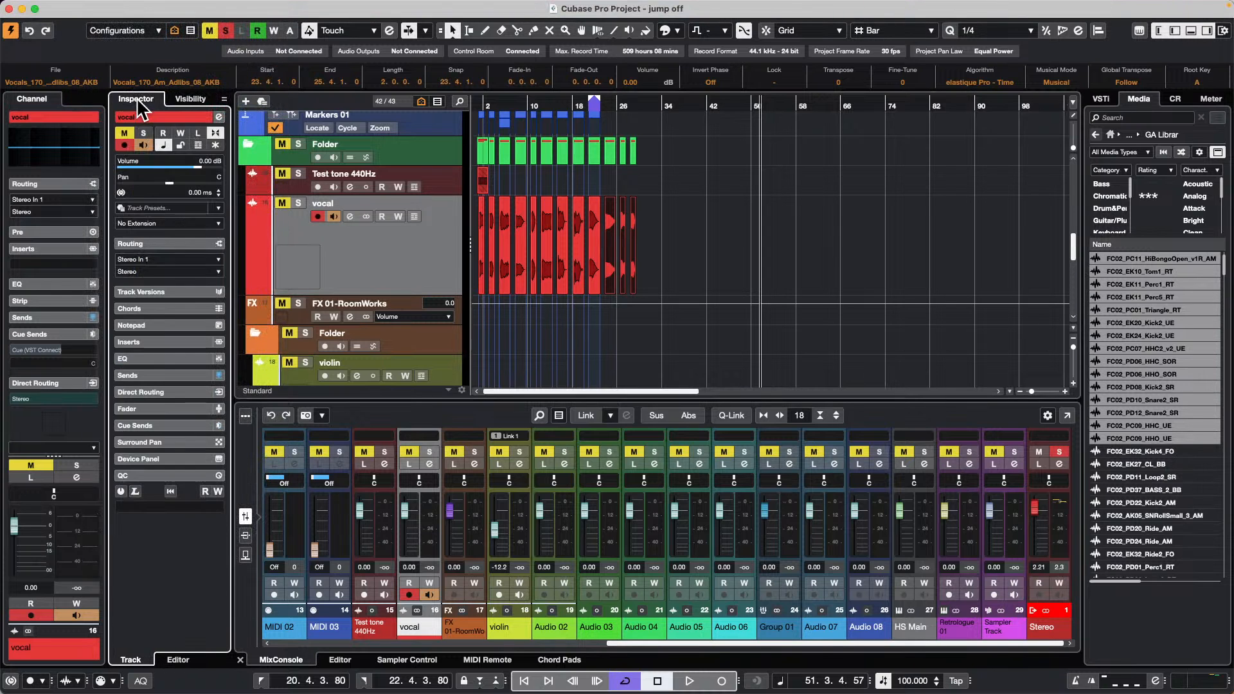
pyautogui.click(299, 203)
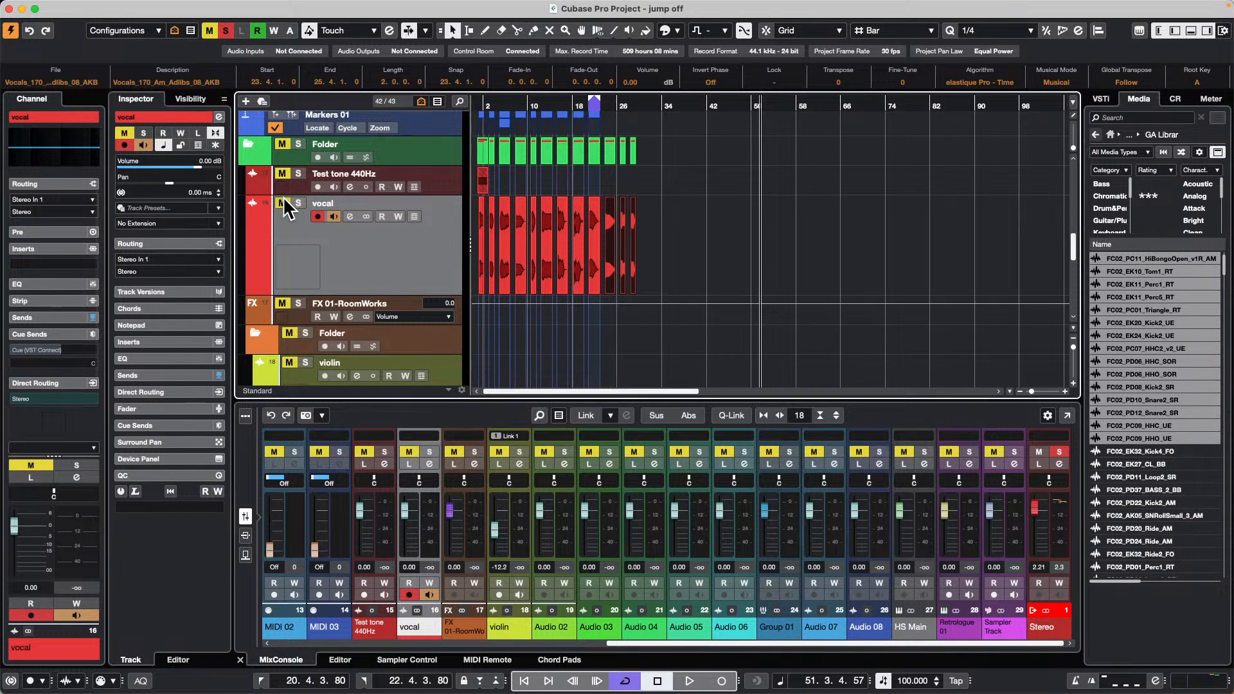
pyautogui.click(86, 7)
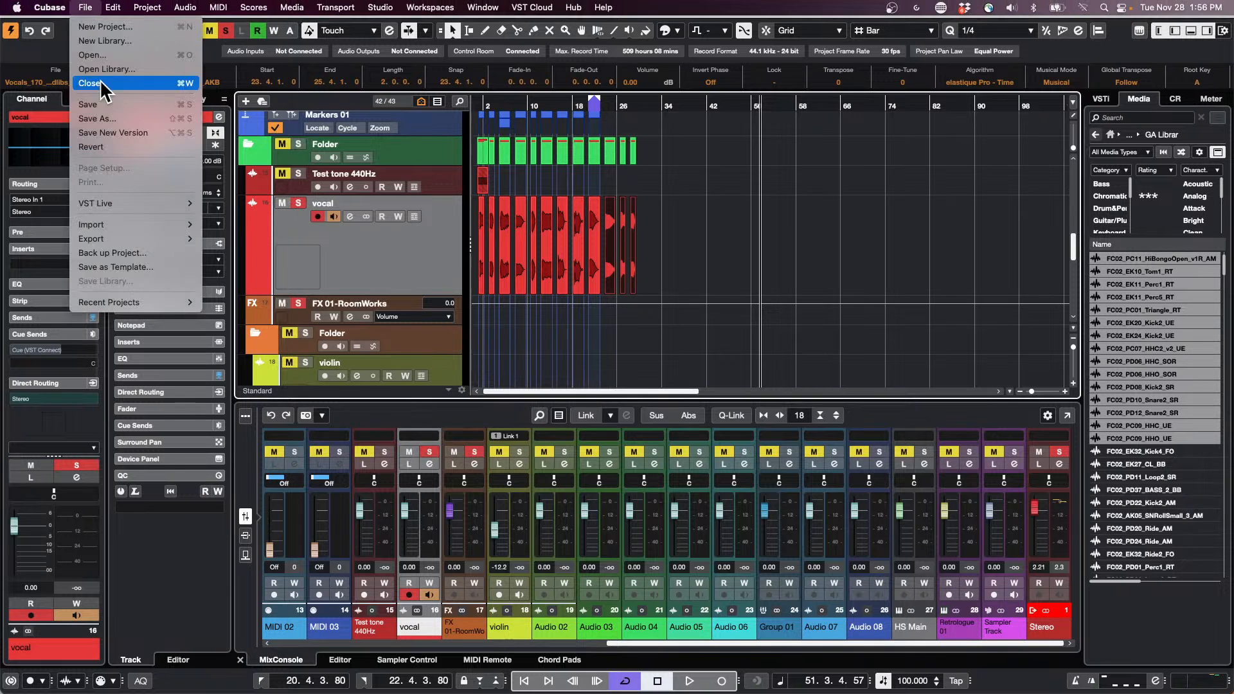
pyautogui.moveTo(132, 237)
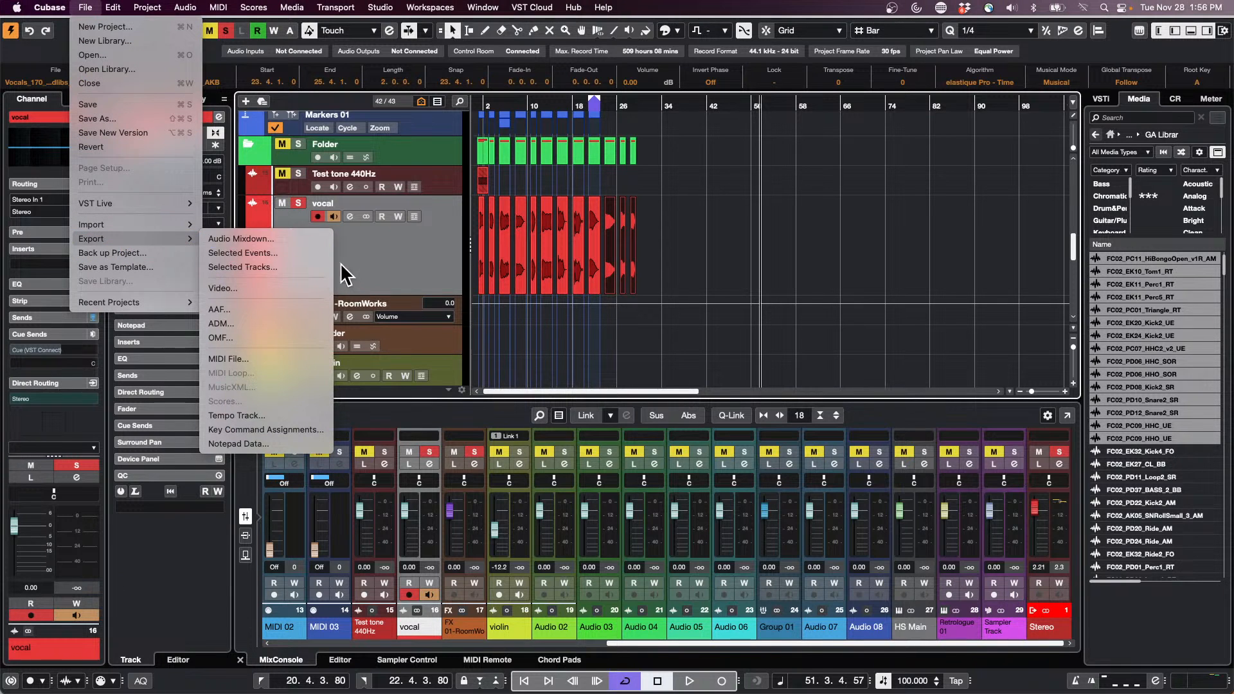
pyautogui.click(275, 249)
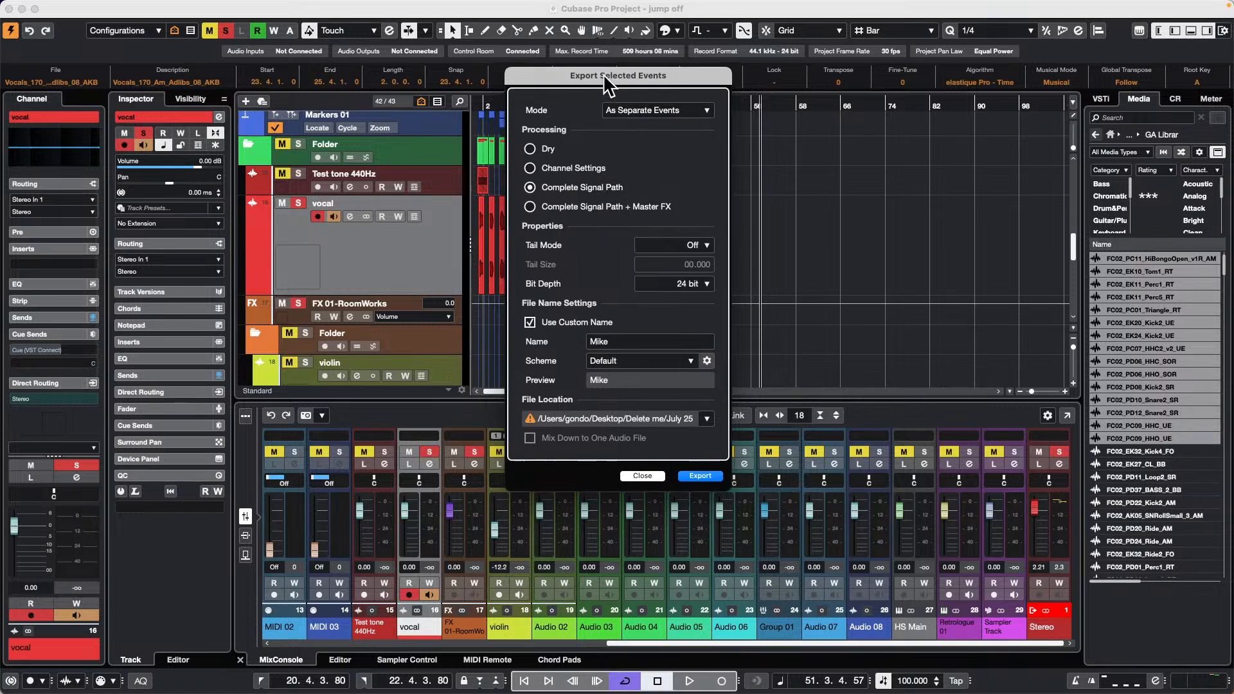
# - Turn off Use Custom Name in Export Selected Events and close the dialog without exporting
pyautogui.moveTo(611, 76); pyautogui.dragTo(837, 70)
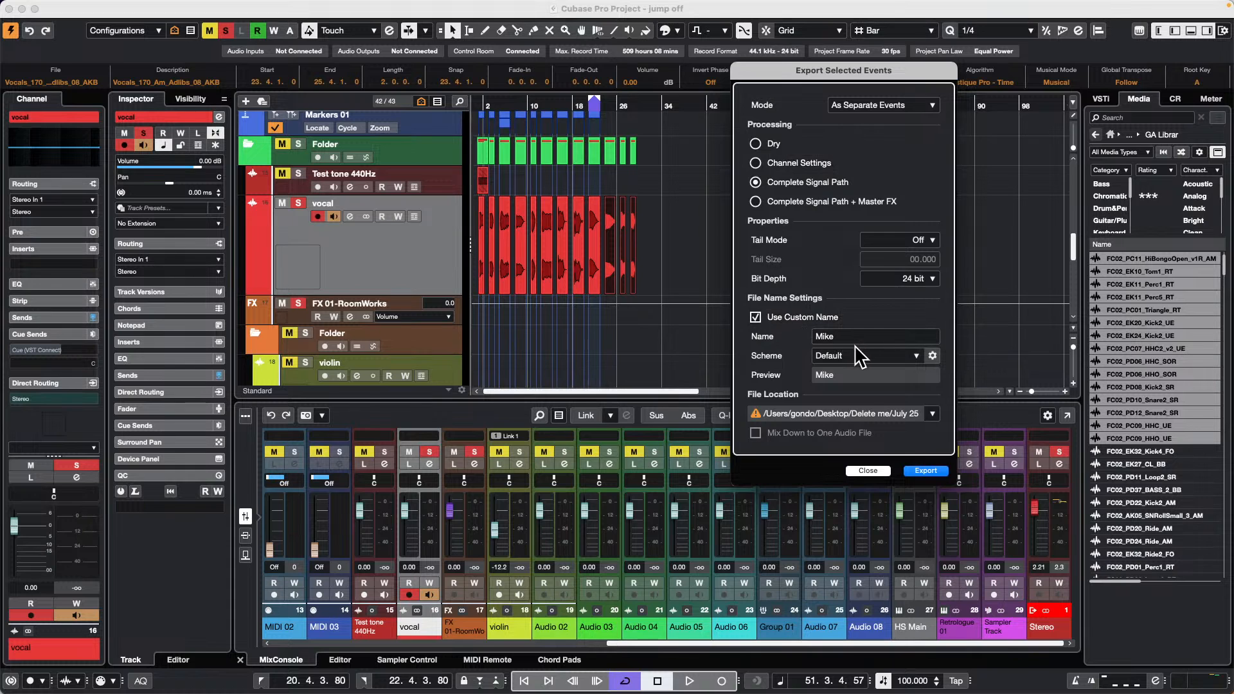
pyautogui.click(755, 317)
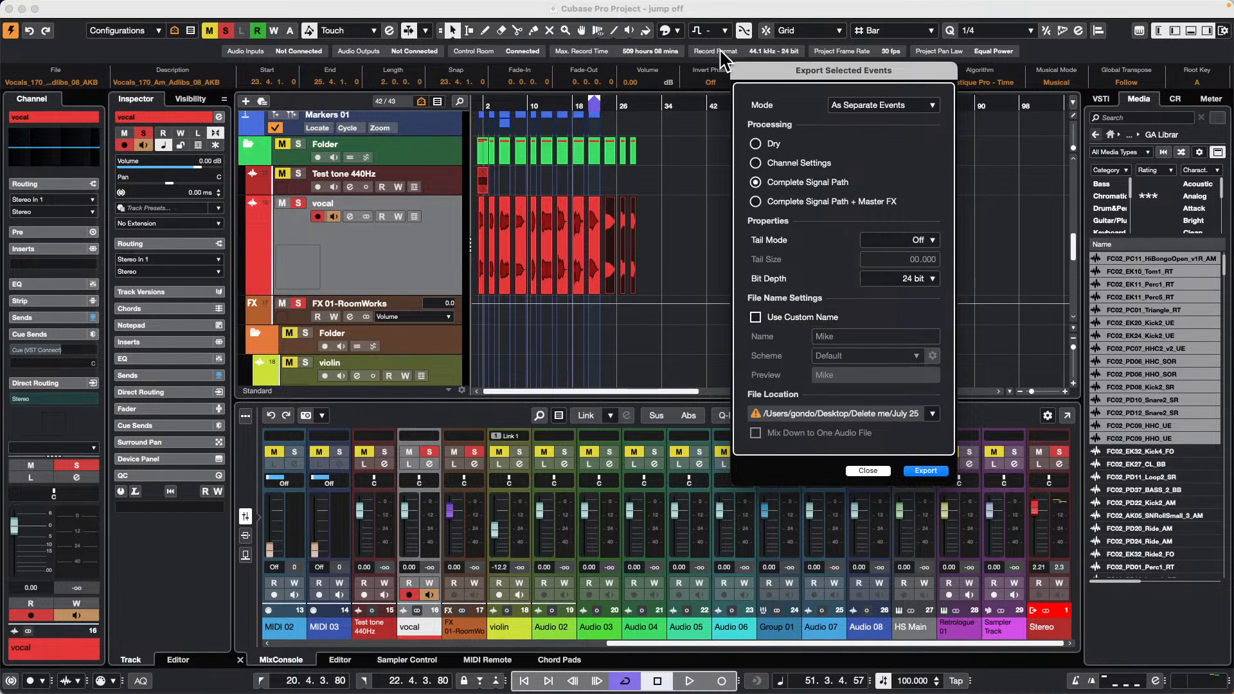
pyautogui.click(867, 471)
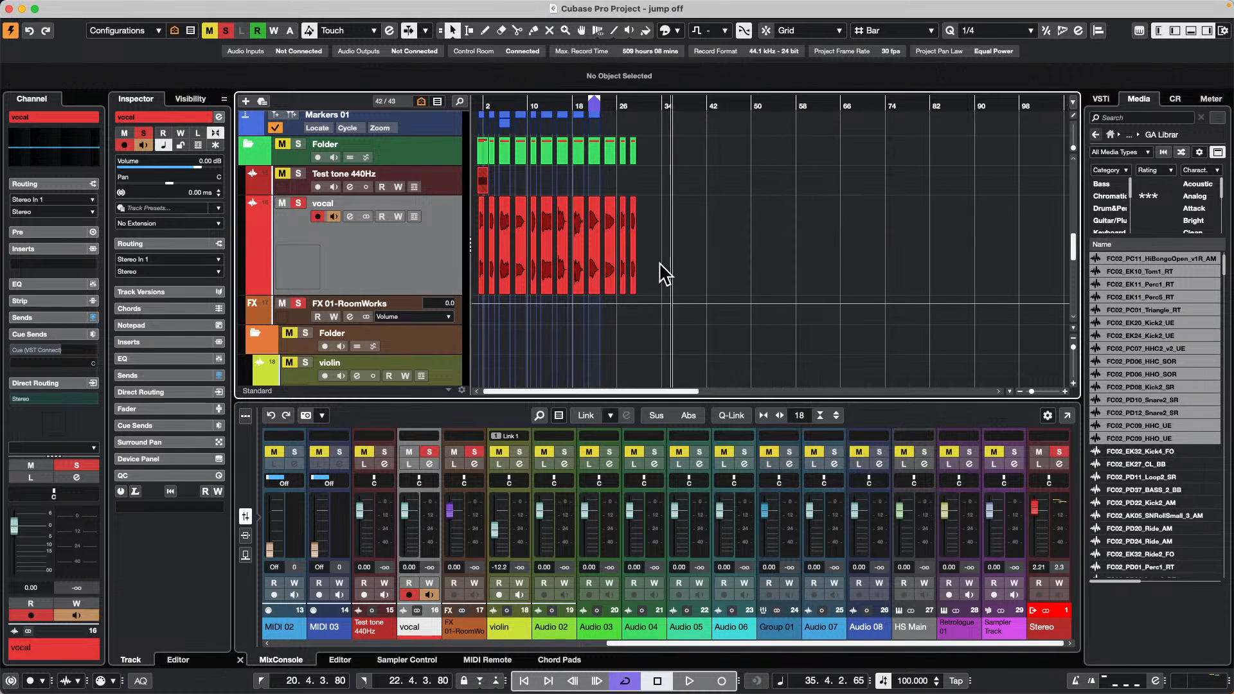
# - Select all vocal events and check the file types offered in Export Audio Mixdown, closing the dialog without exporting
pyautogui.click(512, 254)
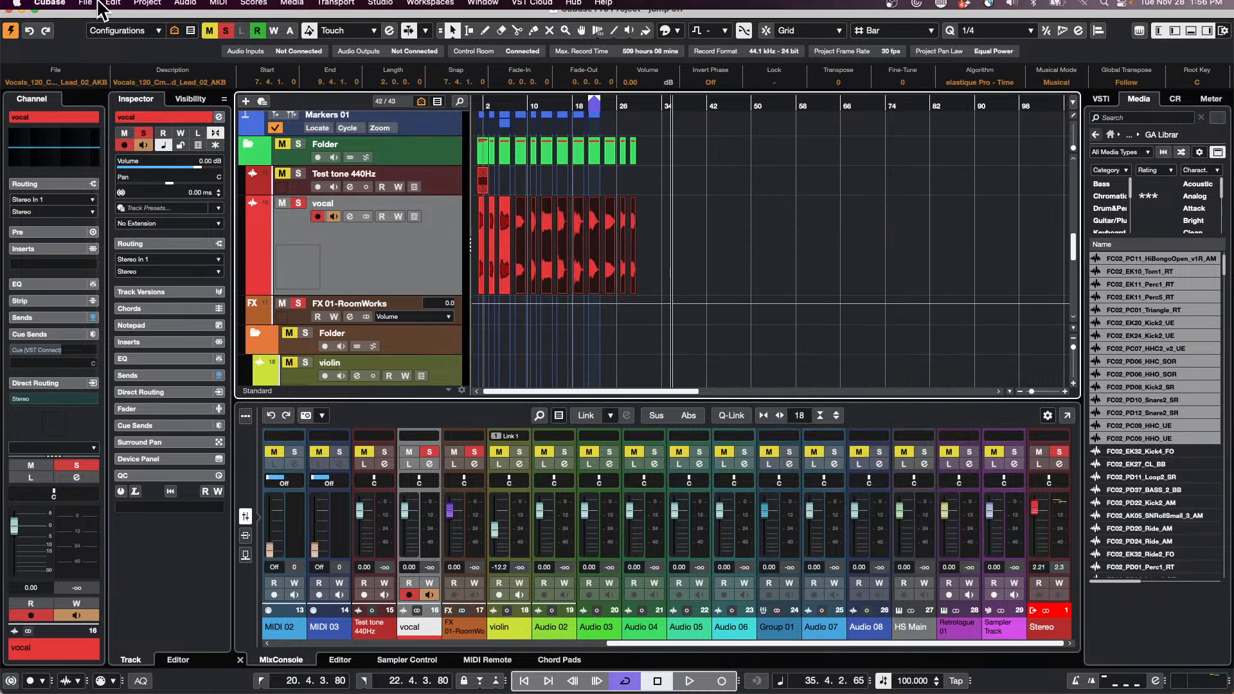
pyautogui.click(86, 7)
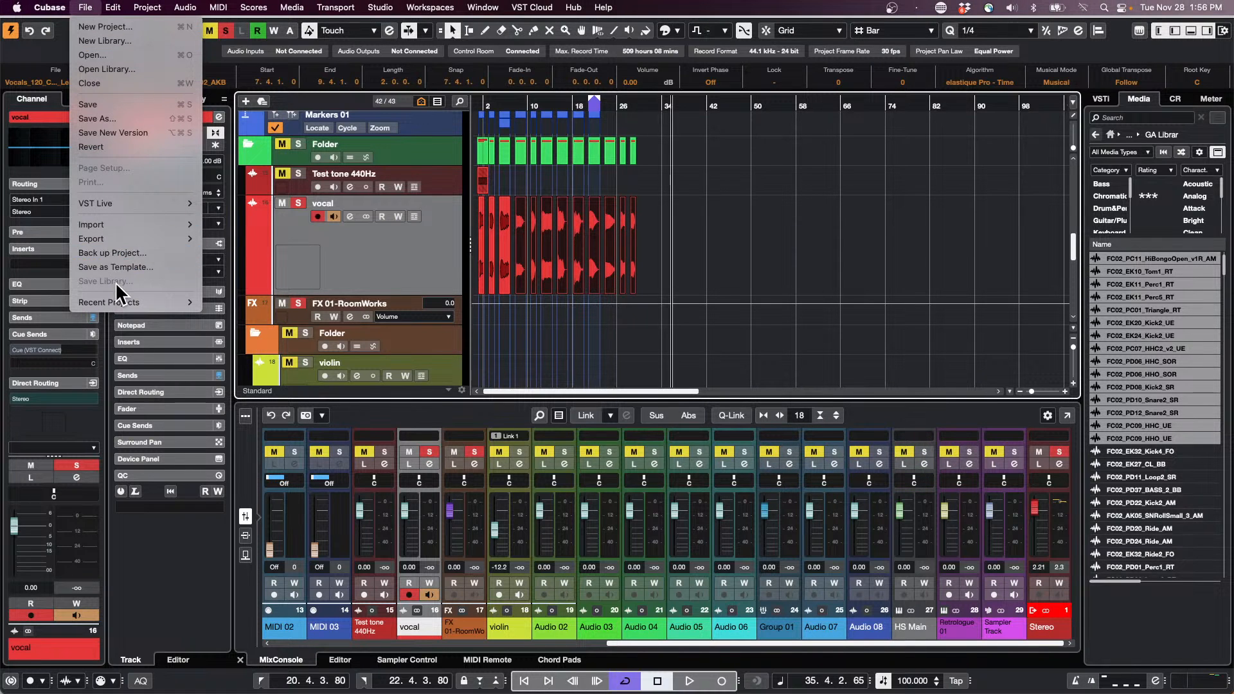
pyautogui.moveTo(128, 237)
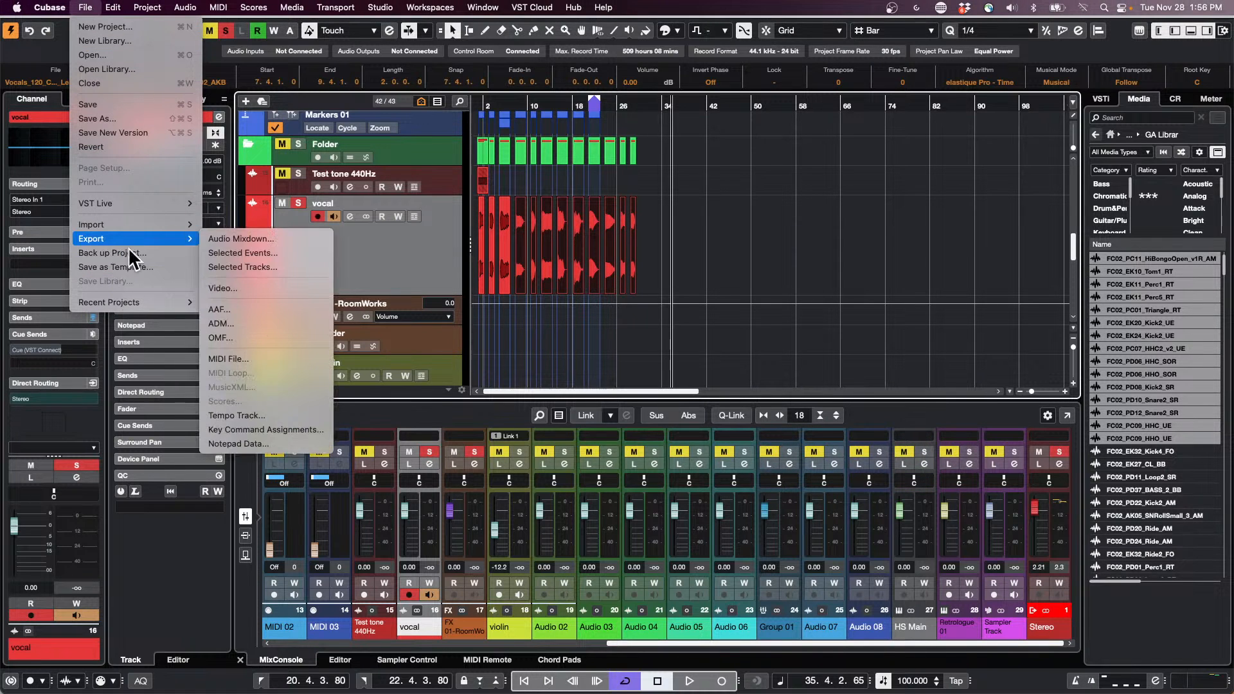
pyautogui.moveTo(133, 303)
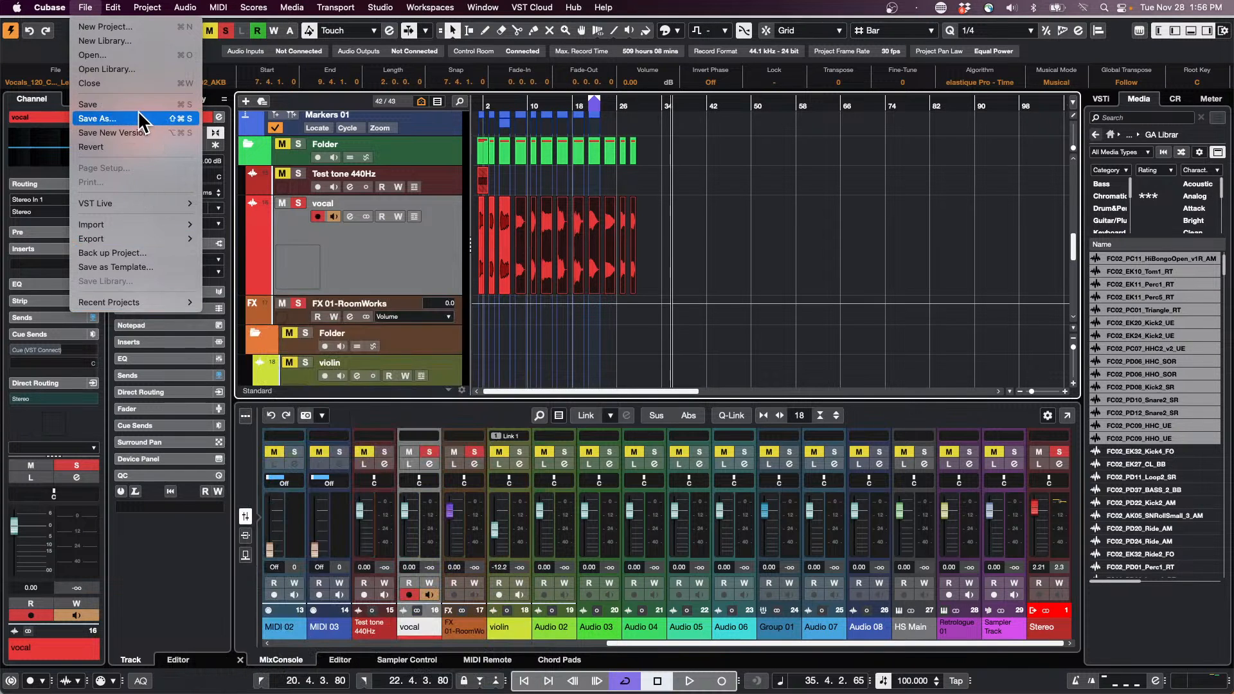
pyautogui.click(240, 239)
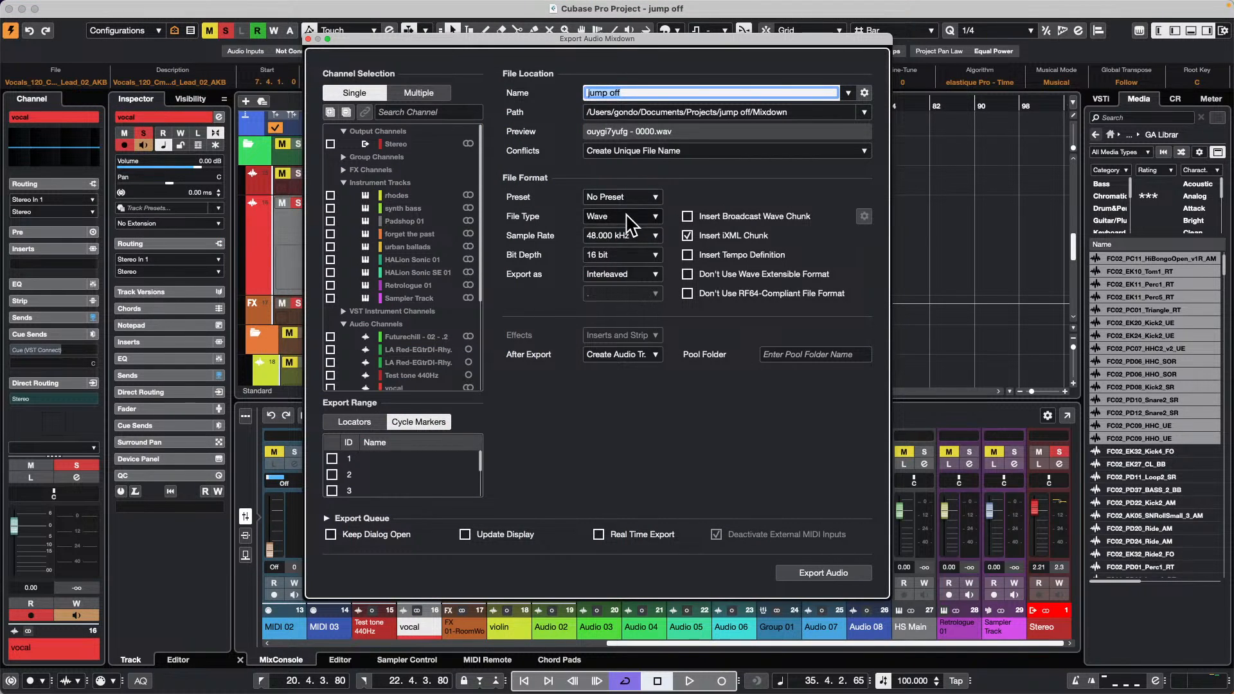
pyautogui.click(629, 217)
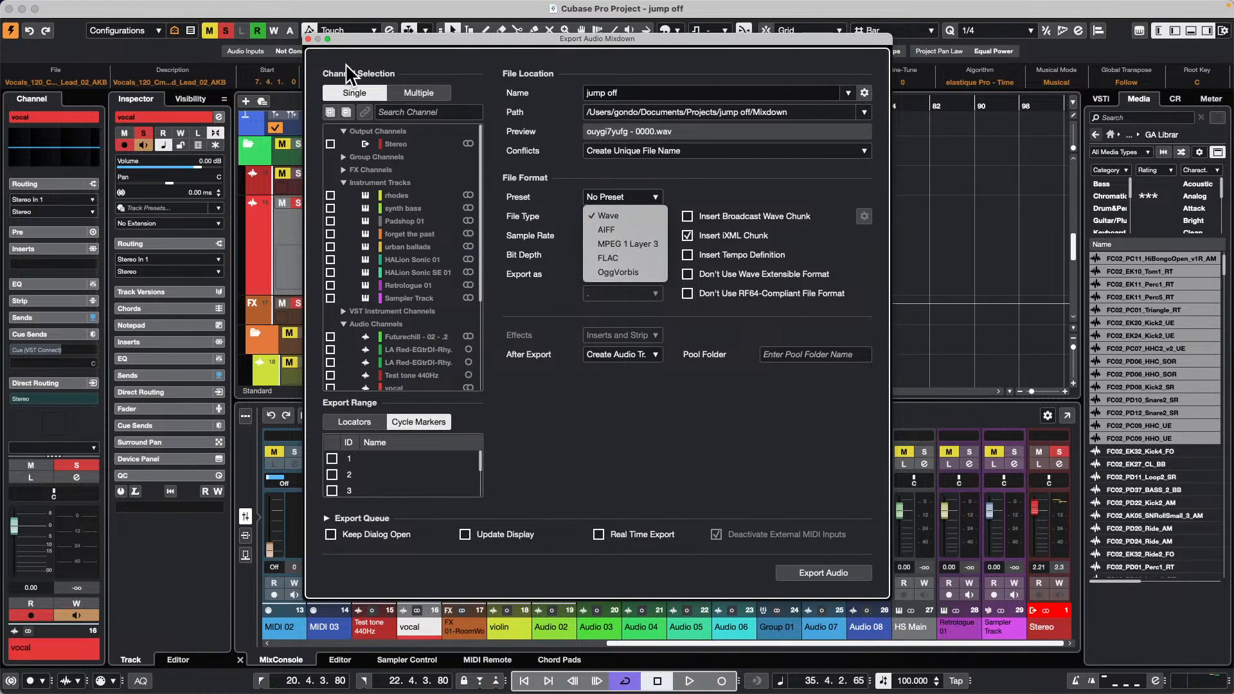
pyautogui.click(309, 39)
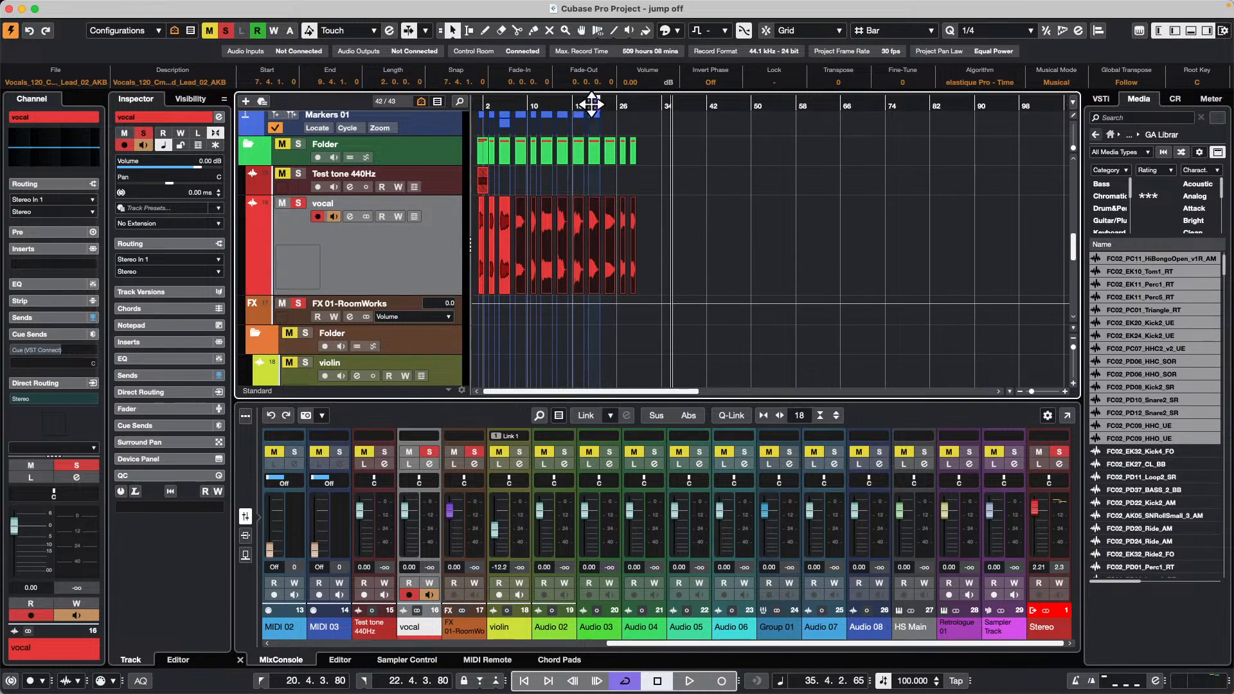
# - Add a long fade-in to all the selected vocal events using the Object Selection tool, and deselect the events
pyautogui.moveTo(557, 107); pyautogui.dragTo(566, 157)
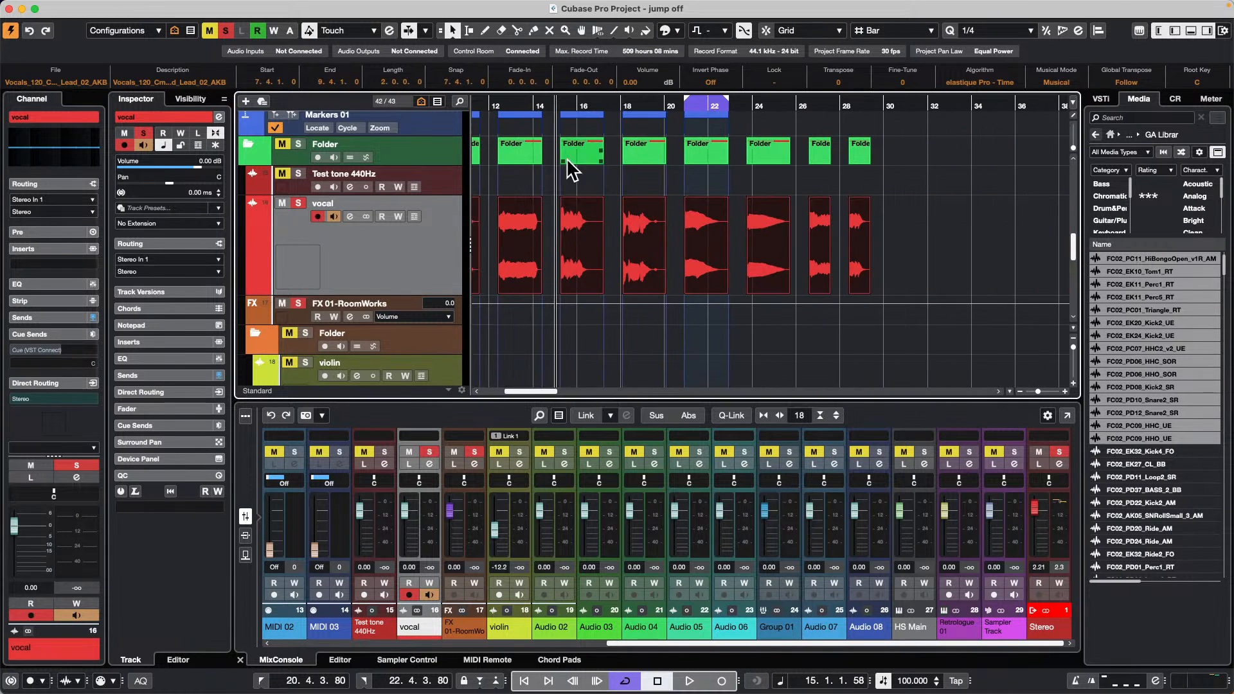
pyautogui.rightClick(570, 248)
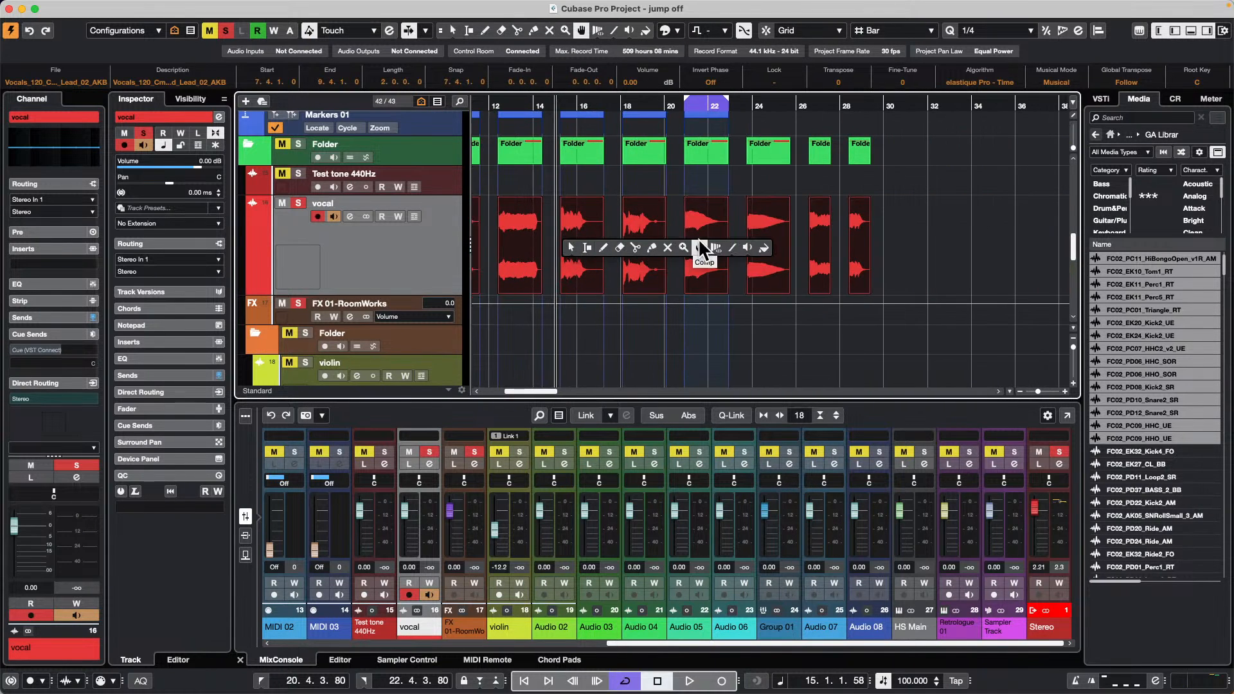
pyautogui.click(636, 248)
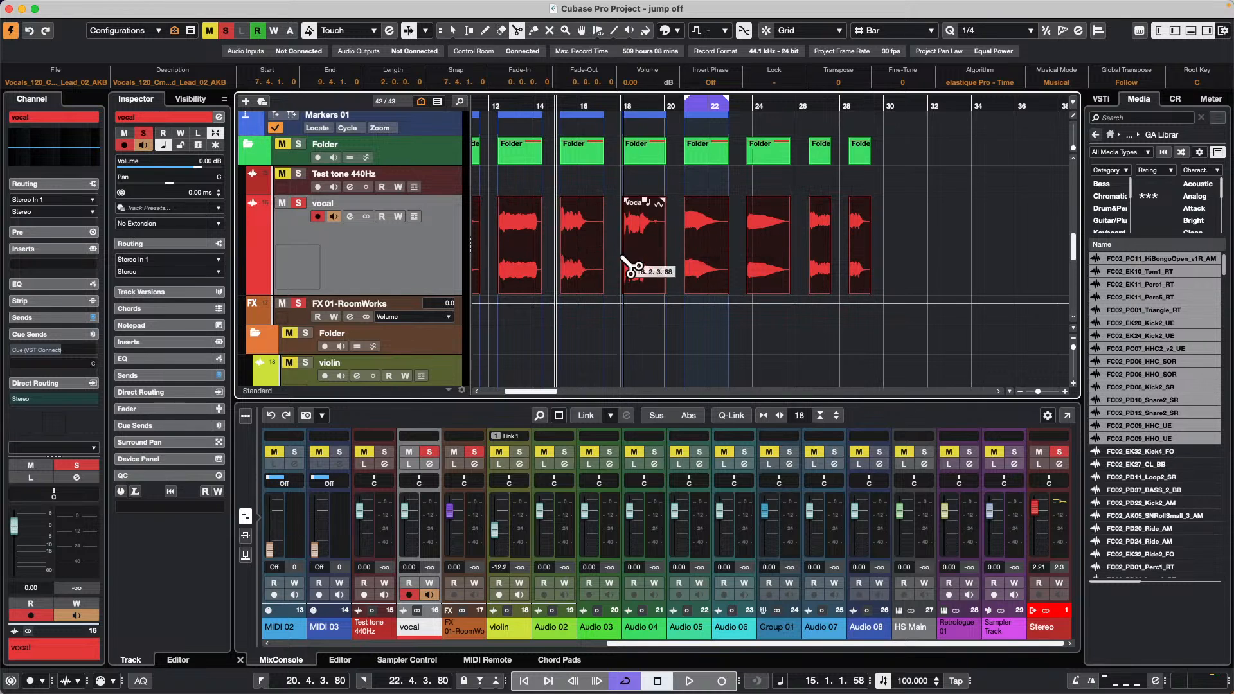
pyautogui.rightClick(590, 273)
pyautogui.click(582, 266)
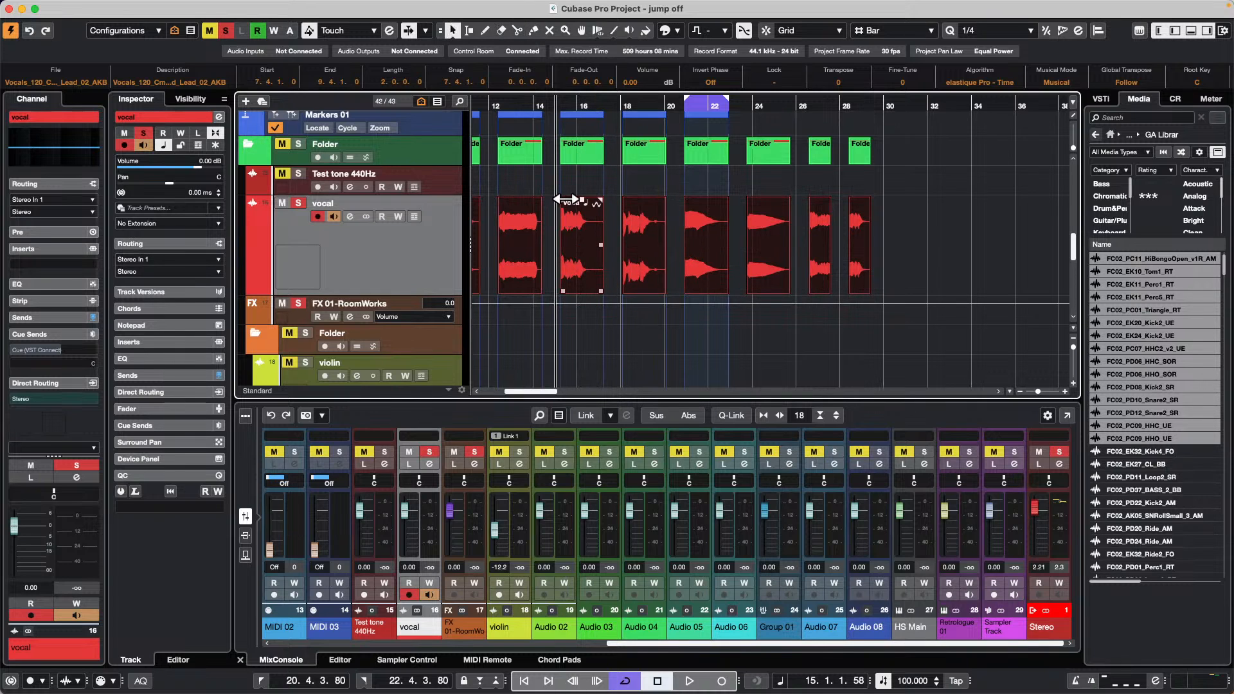
pyautogui.click(730, 352)
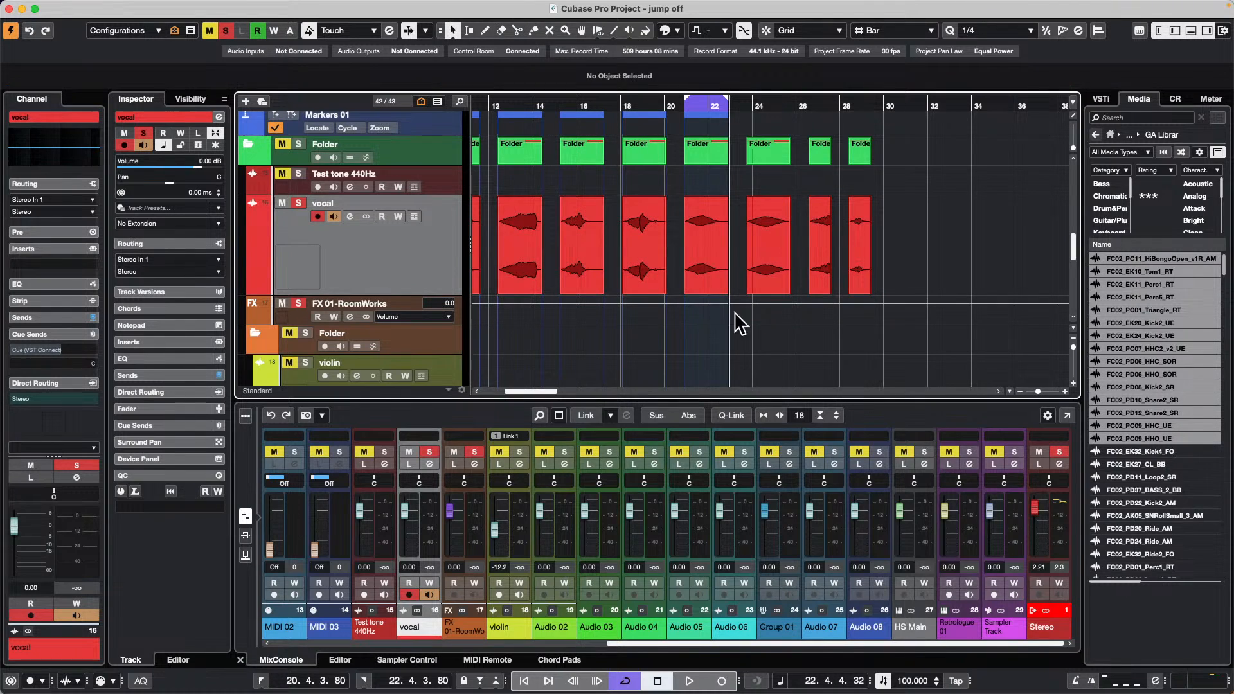
# - Render the last seven vocal events in place as one event with Channel Settings at 32 bit float, and undo the render
pyautogui.moveTo(926, 260); pyautogui.dragTo(524, 260)
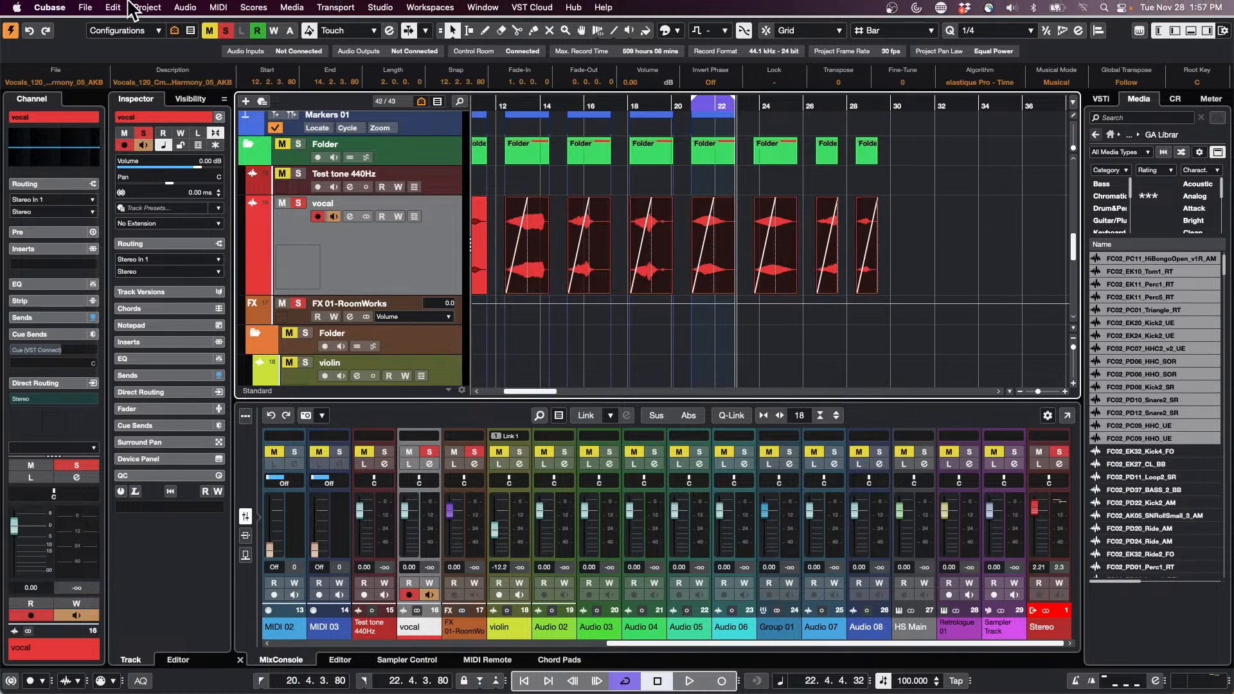
pyautogui.click(115, 7)
pyautogui.moveTo(178, 145)
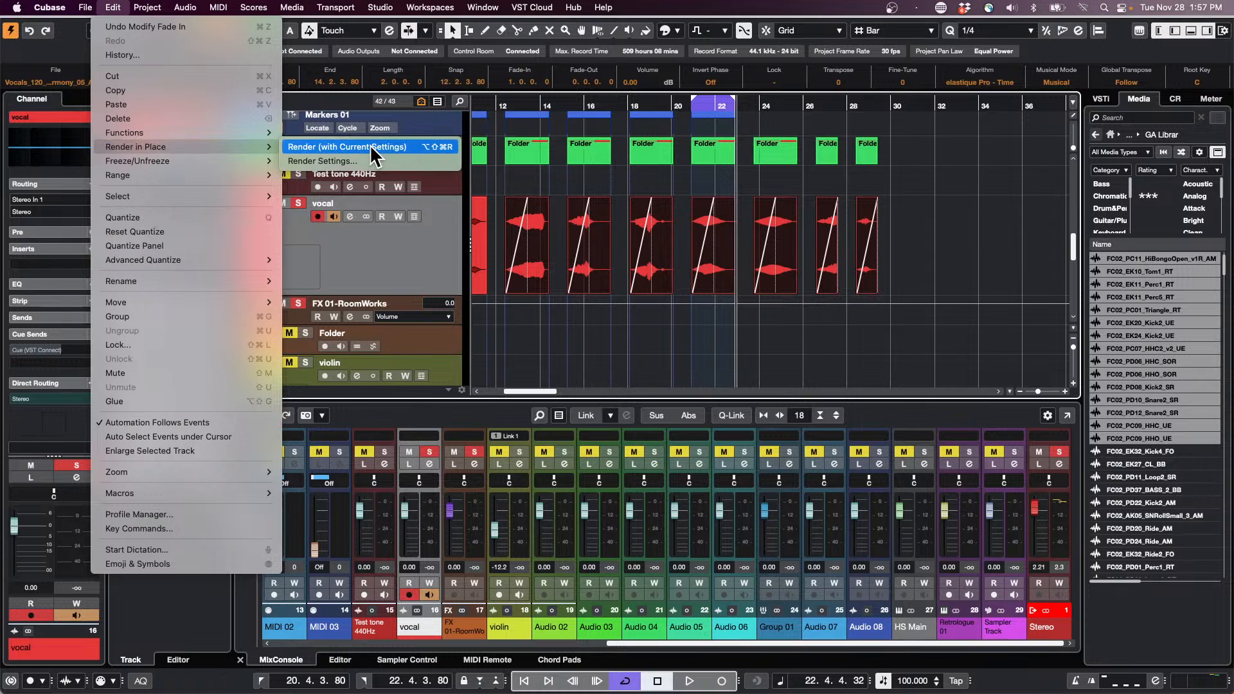
pyautogui.click(366, 161)
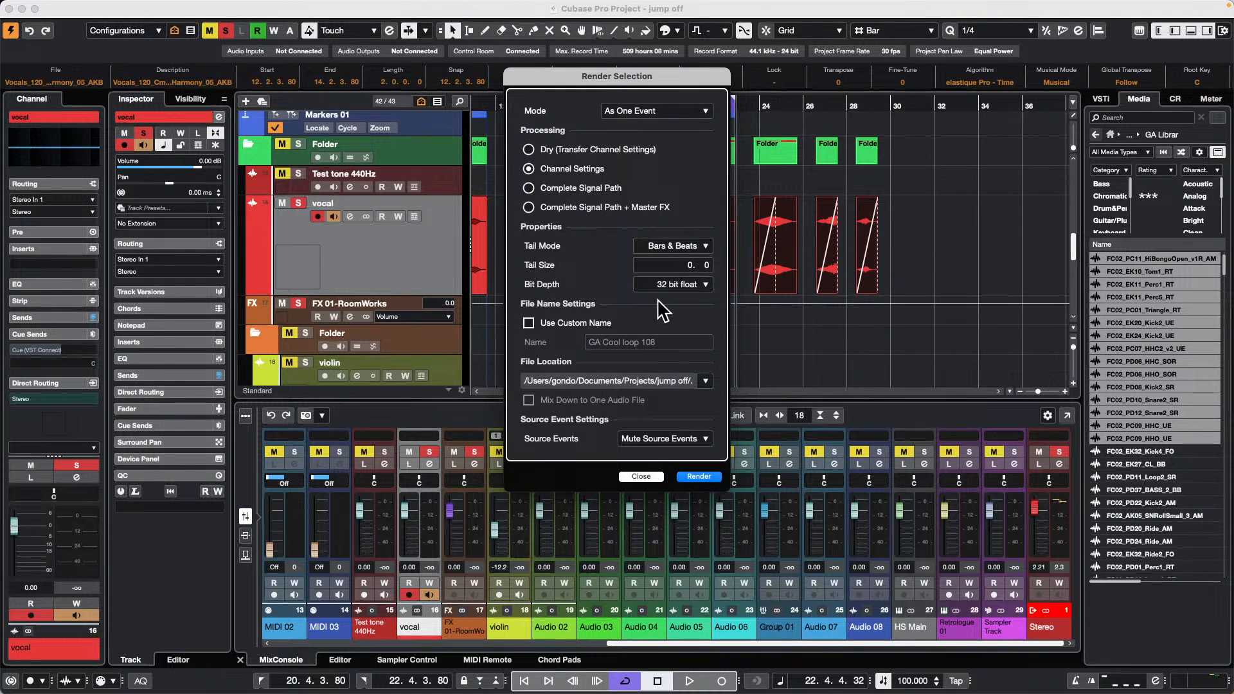
pyautogui.click(698, 287)
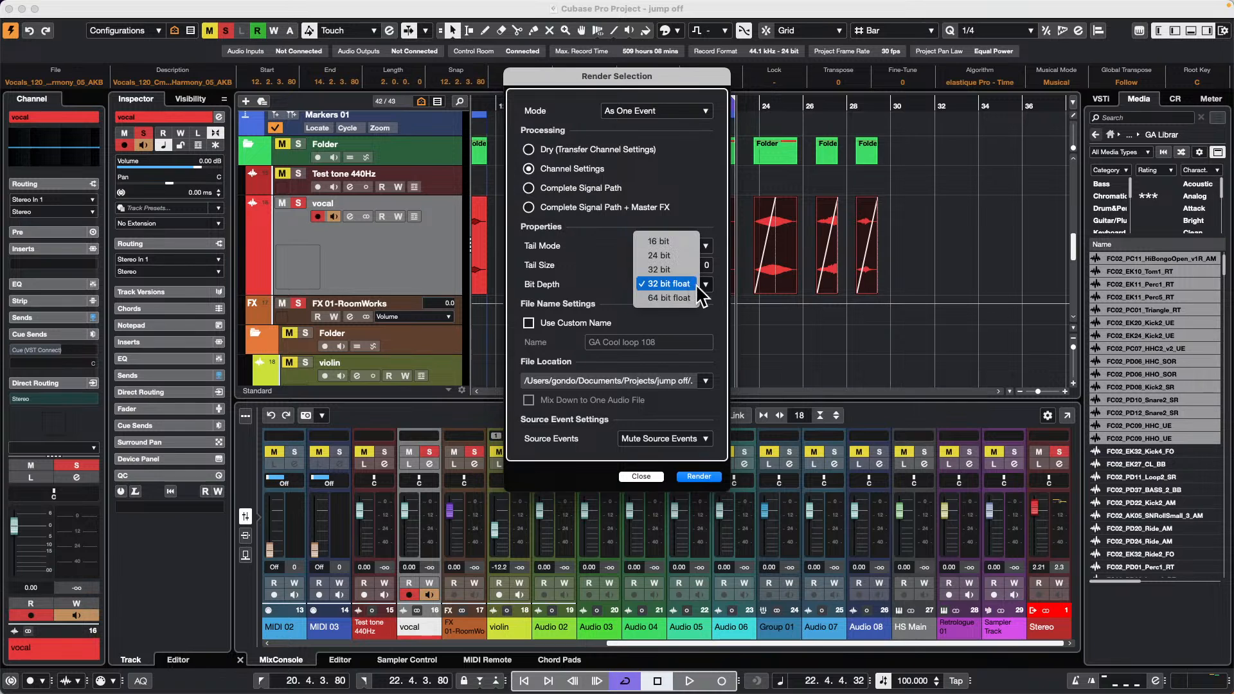
pyautogui.click(851, 307)
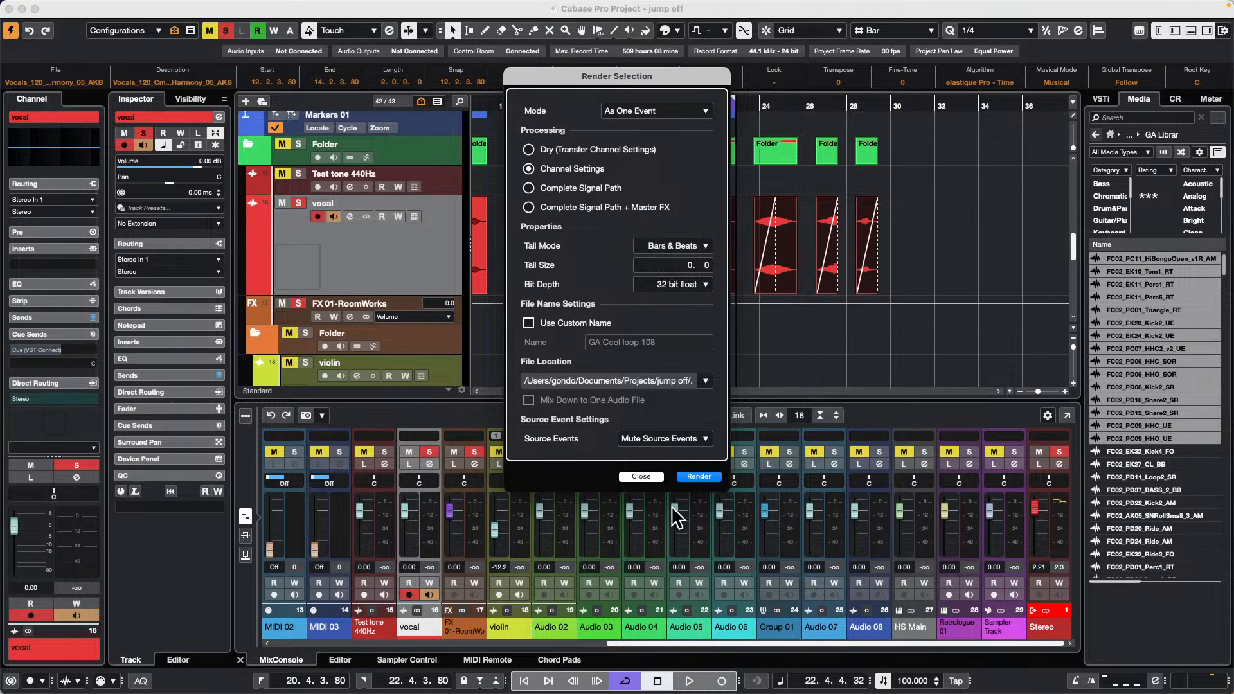
pyautogui.click(698, 477)
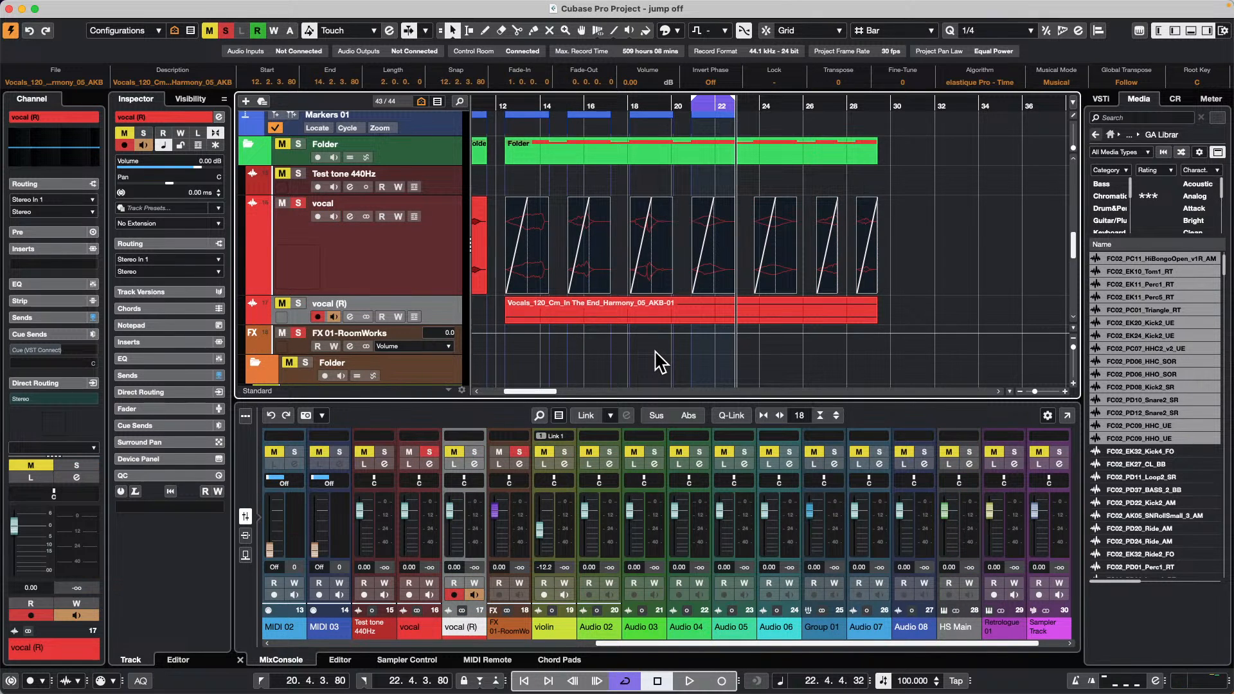
pyautogui.press('super+z')
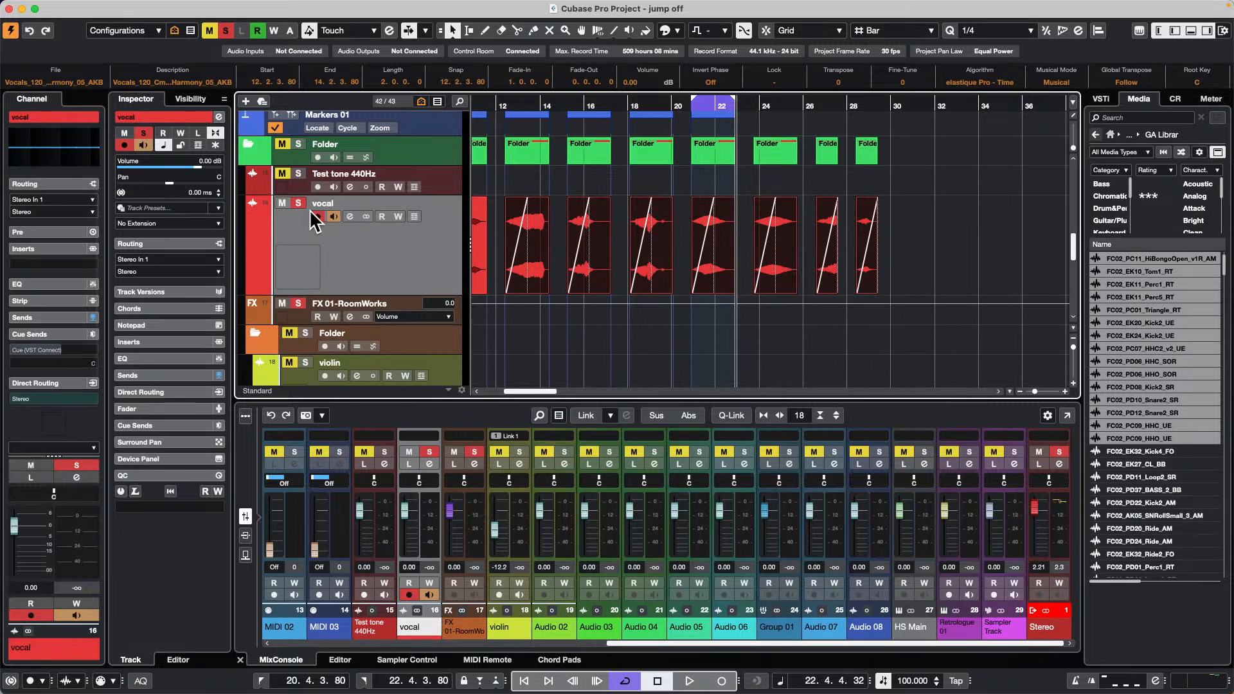
# - Render the selected vocal events in place with the mode set to As Separate Events, and undo the render
pyautogui.click(113, 7)
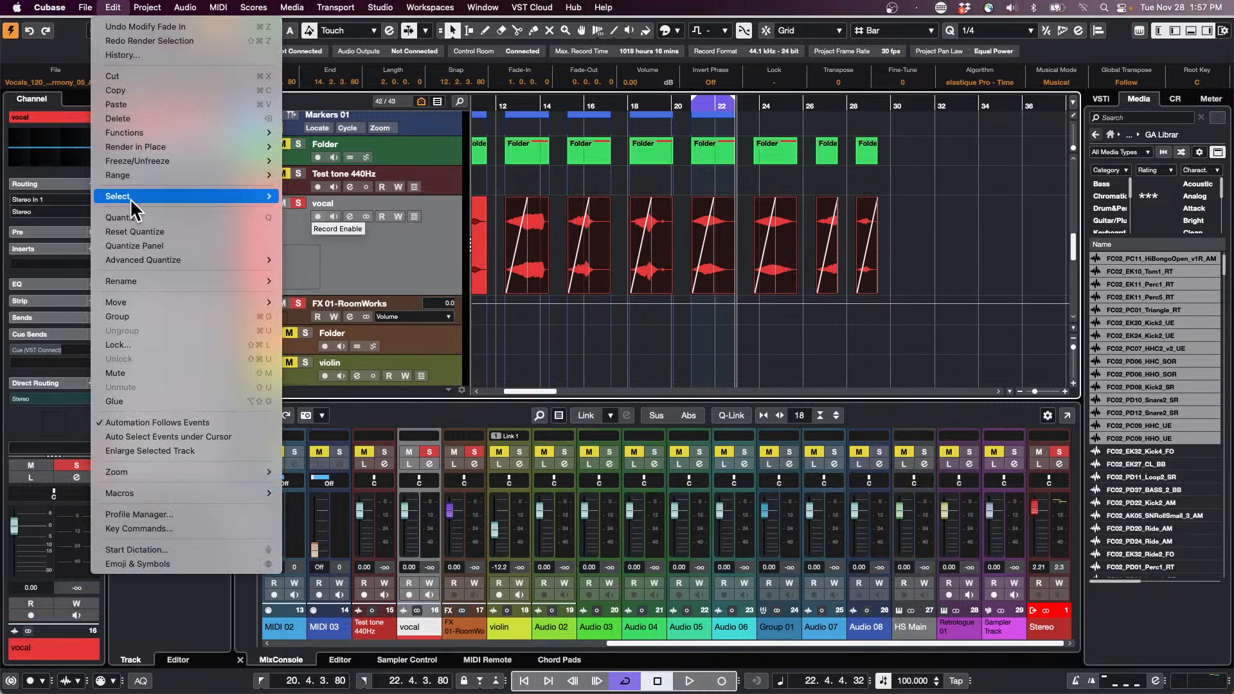
pyautogui.moveTo(165, 151)
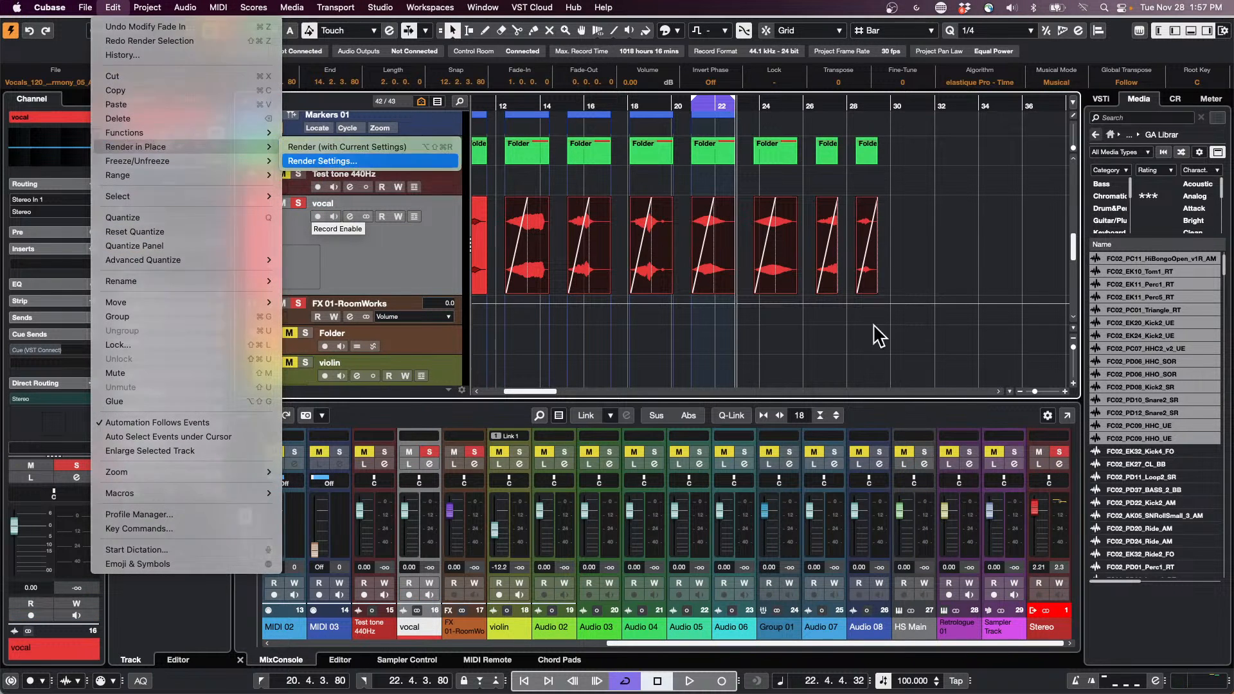
pyautogui.press('Return')
pyautogui.click(652, 108)
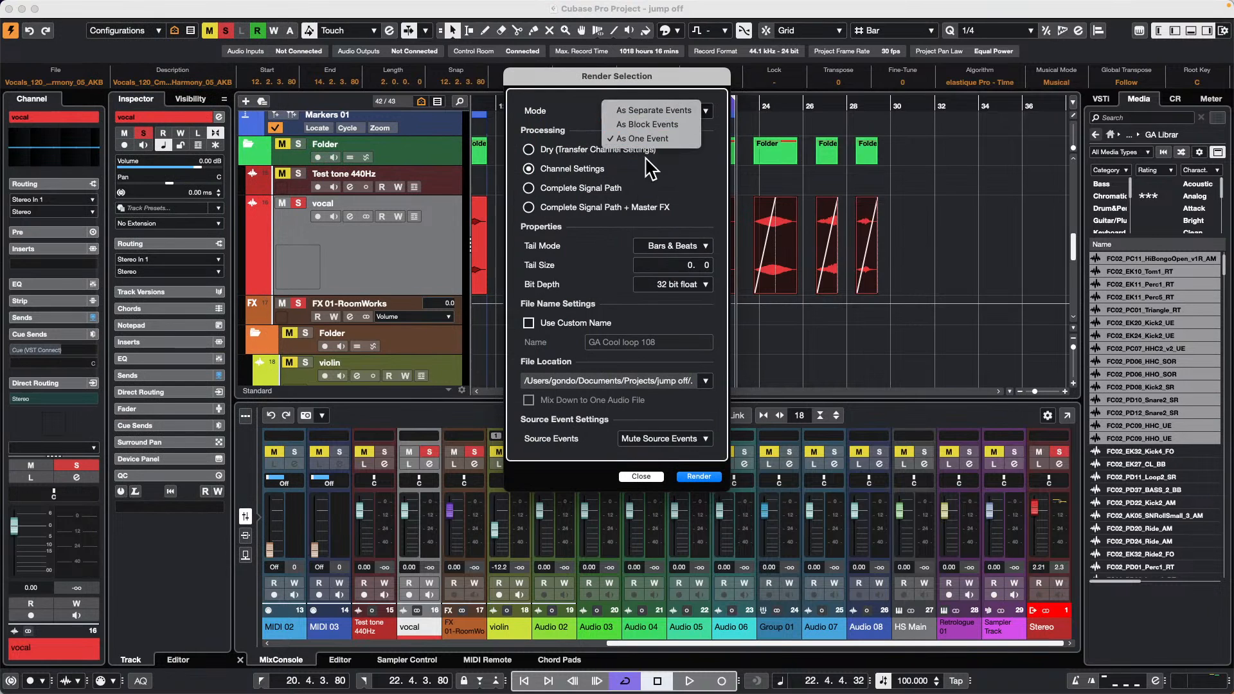
pyautogui.click(680, 123)
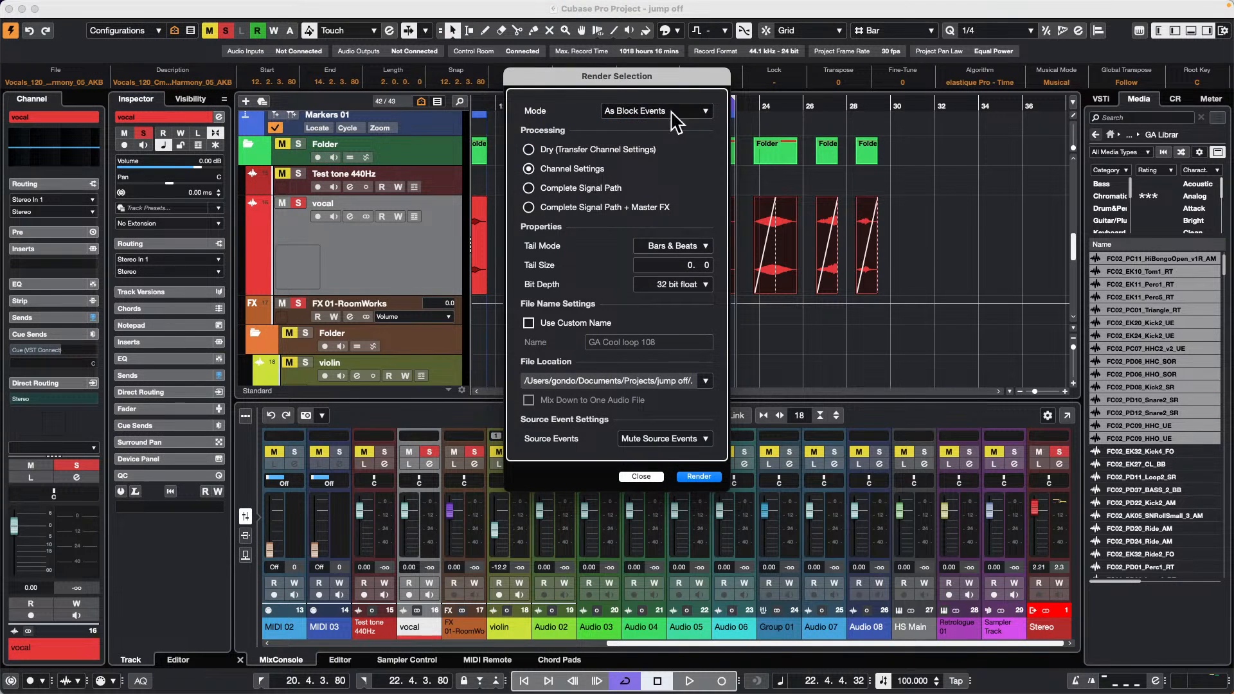
pyautogui.click(656, 108)
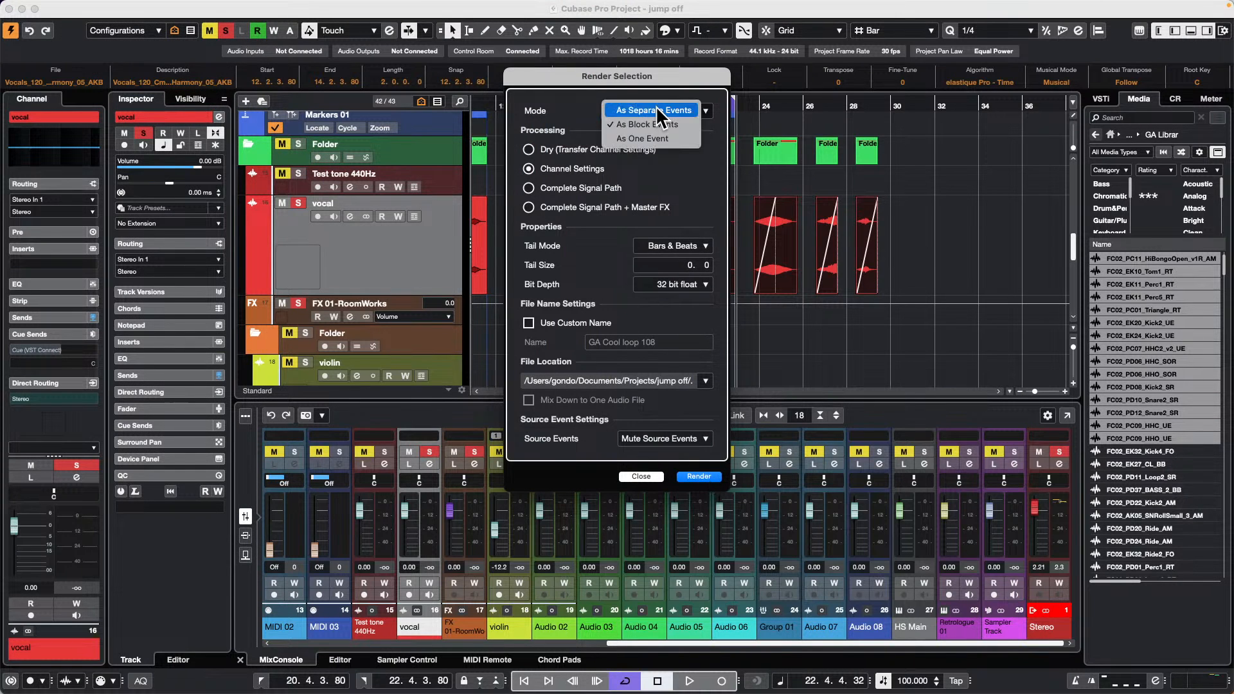
pyautogui.click(657, 106)
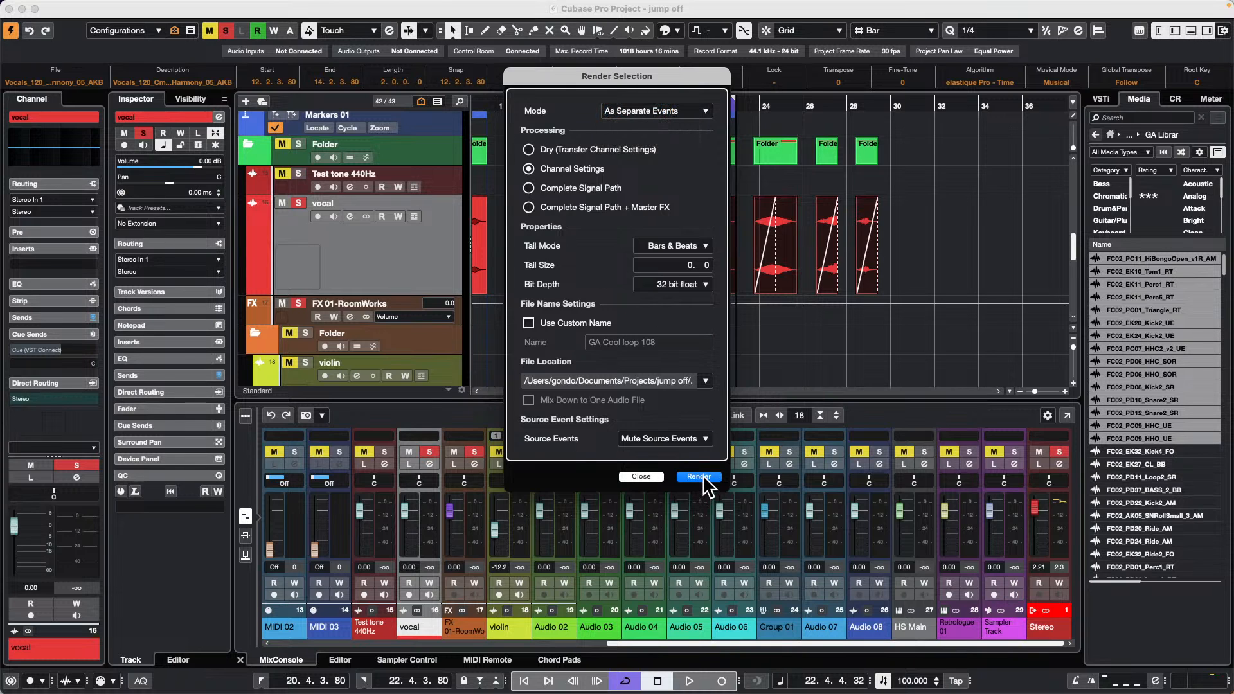
pyautogui.click(699, 476)
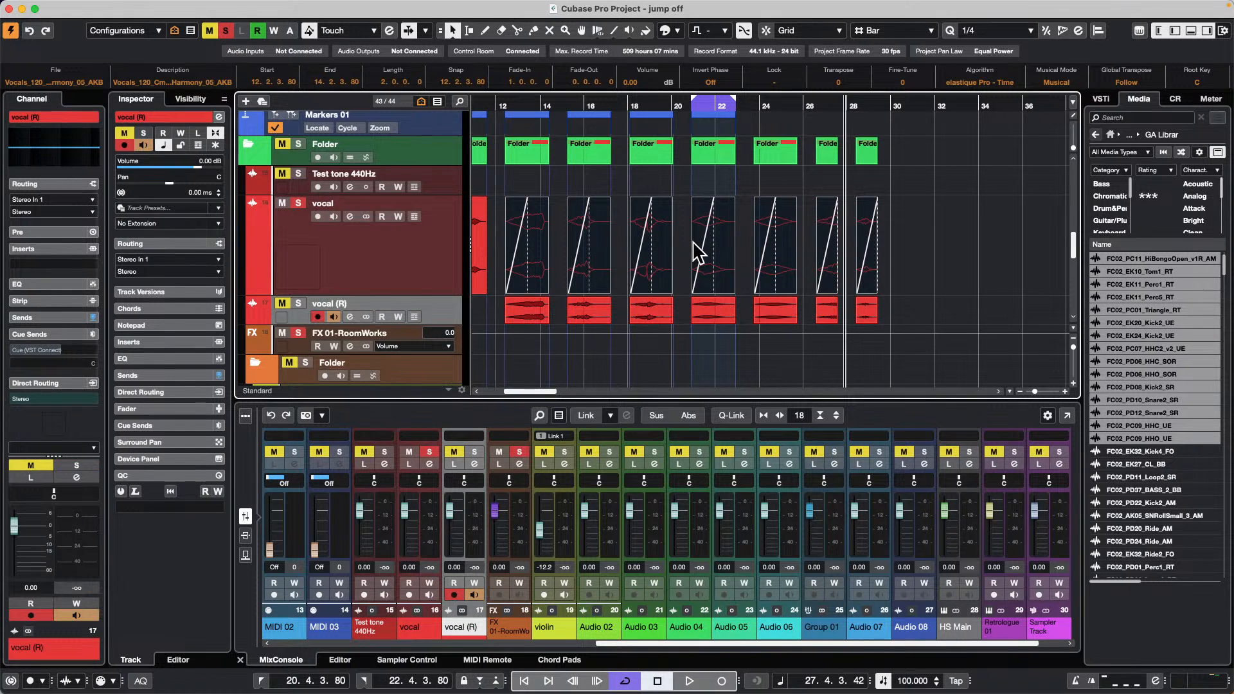
pyautogui.press('super+z')
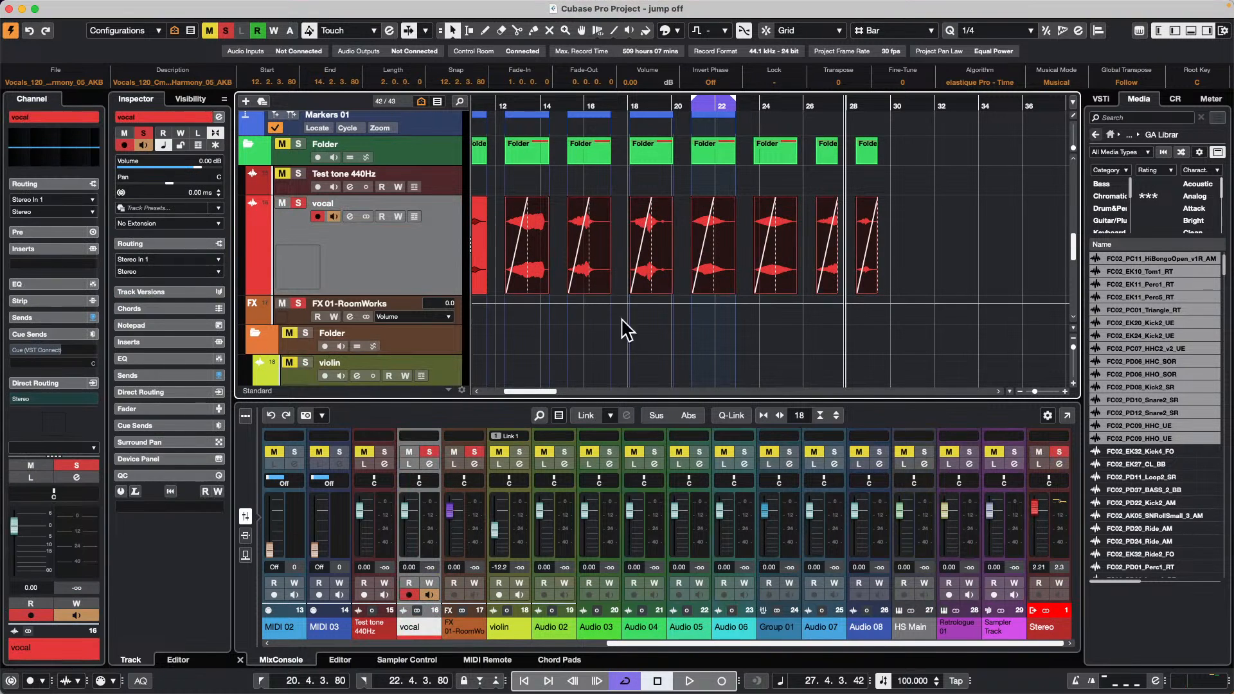
# - Render the selected vocal events in place with the mode set to As Block Events
pyautogui.click(113, 7)
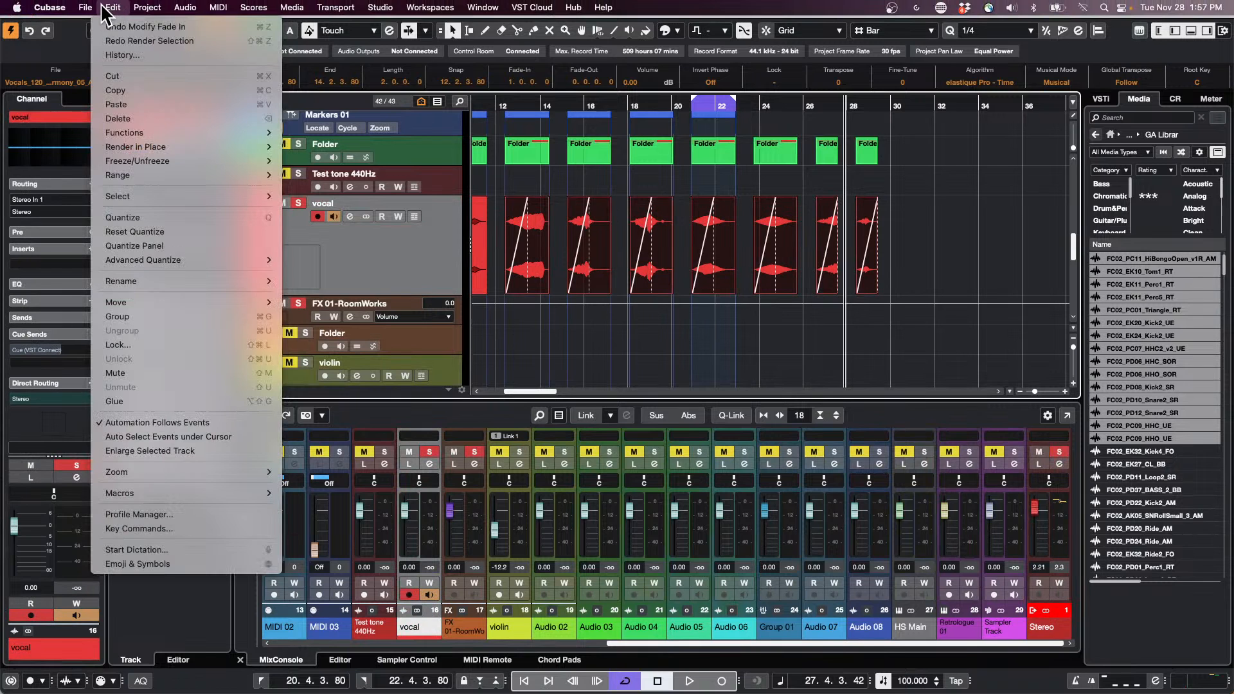
pyautogui.moveTo(162, 149)
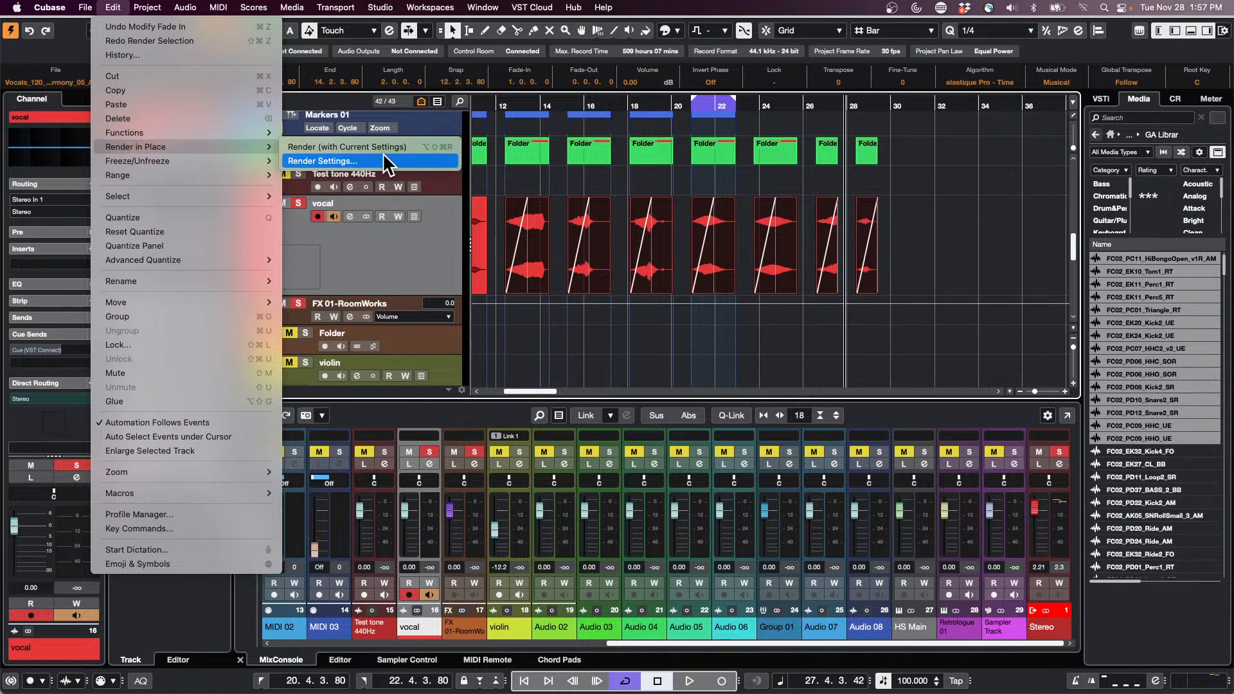
pyautogui.click(388, 157)
pyautogui.click(668, 113)
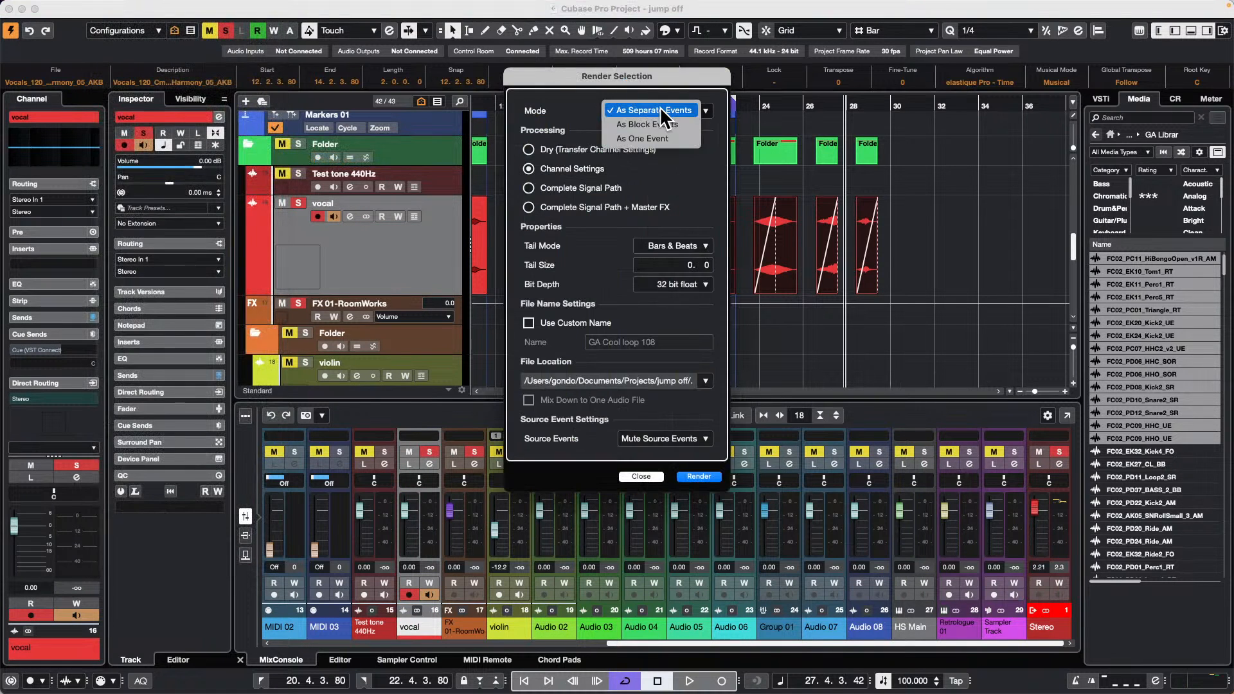
pyautogui.click(671, 124)
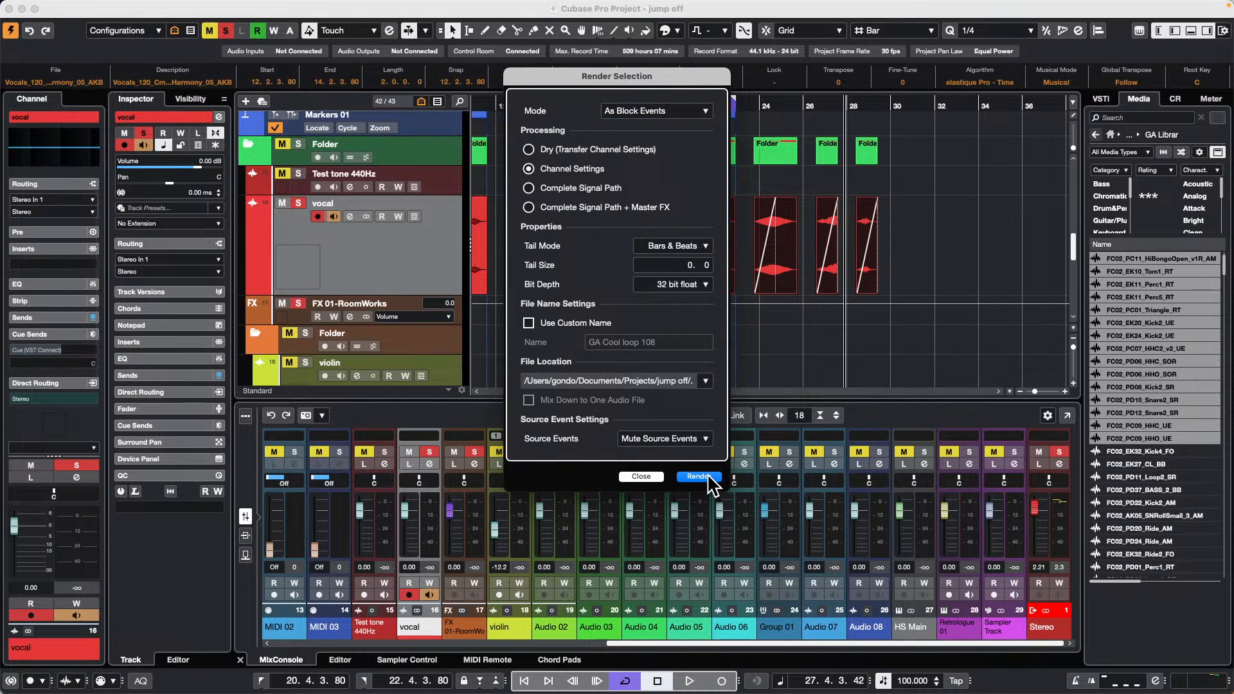
pyautogui.click(700, 476)
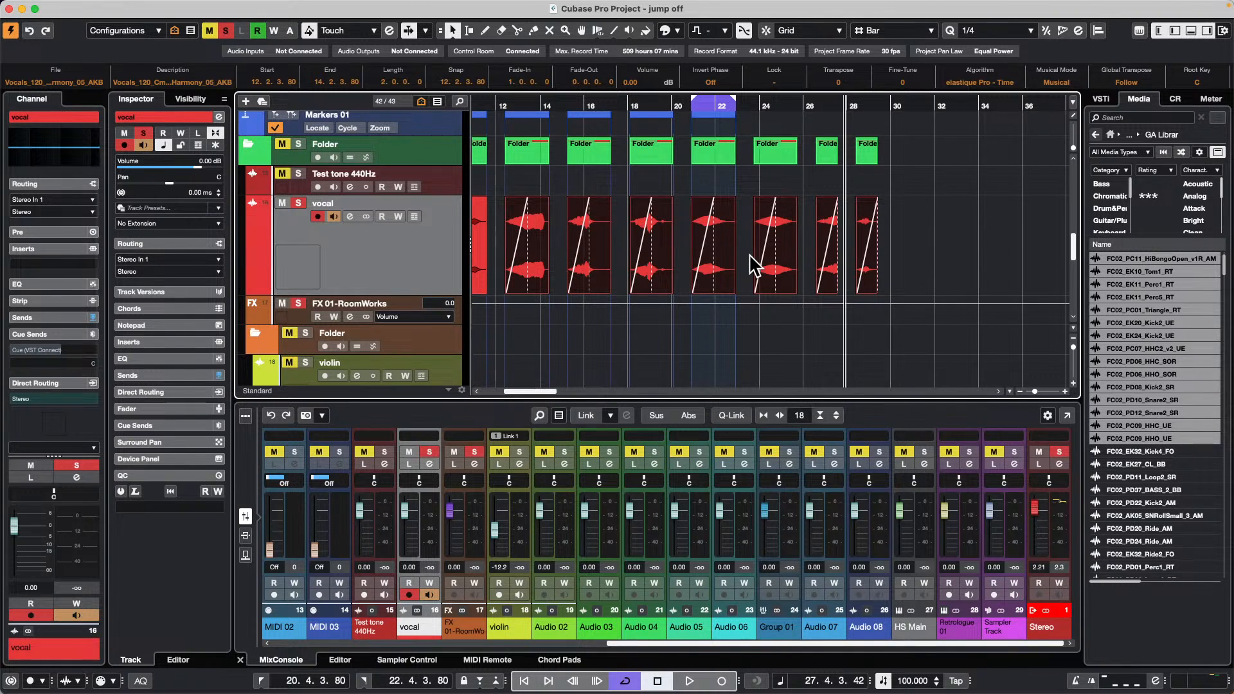
pyautogui.click(779, 642)
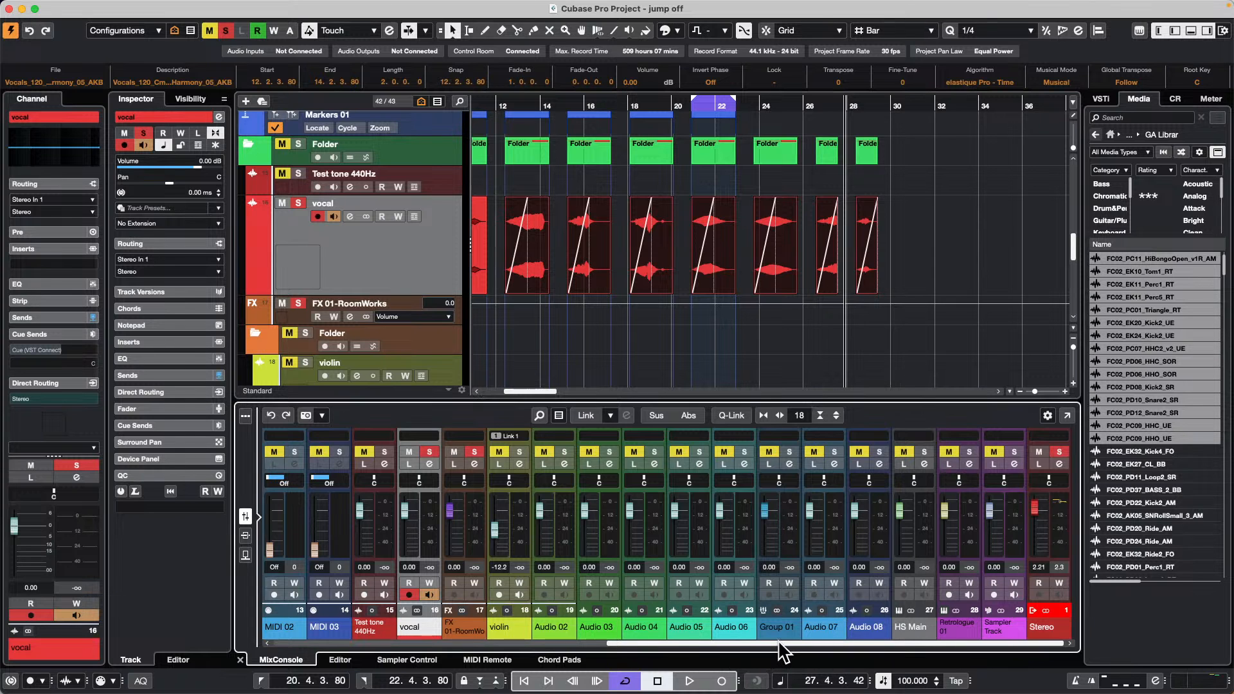
pyautogui.moveTo(779, 642); pyautogui.dragTo(974, 638)
pyautogui.click(974, 637)
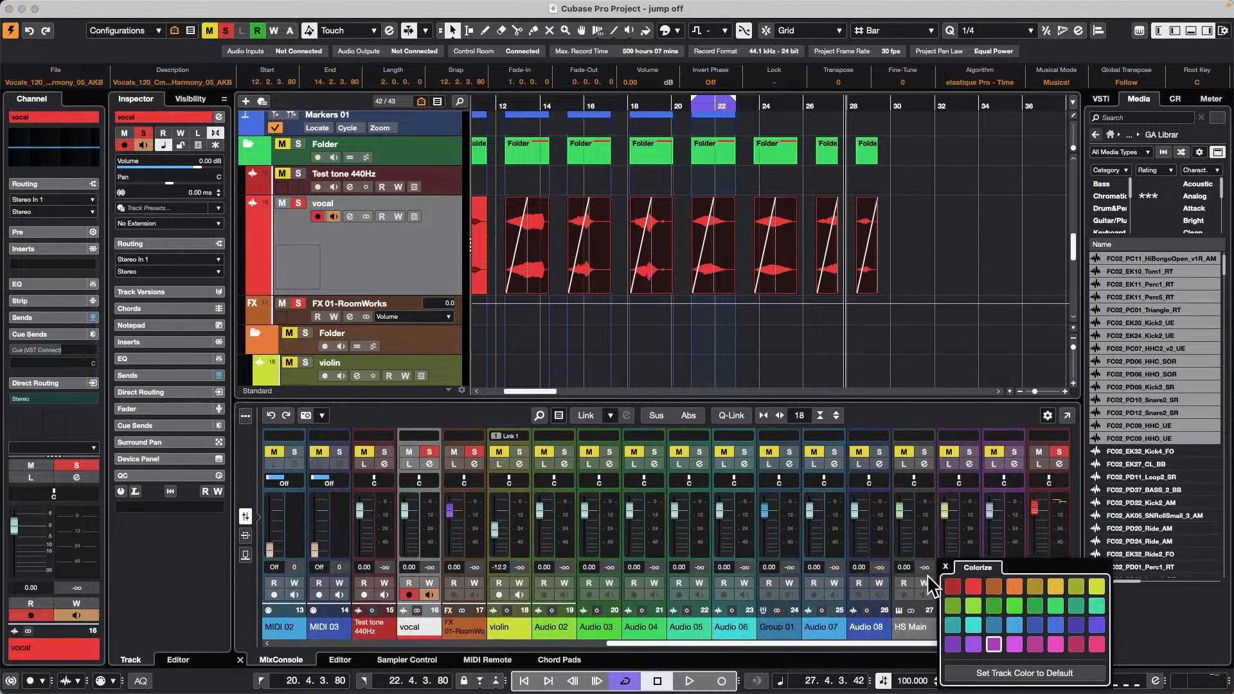
pyautogui.click(946, 566)
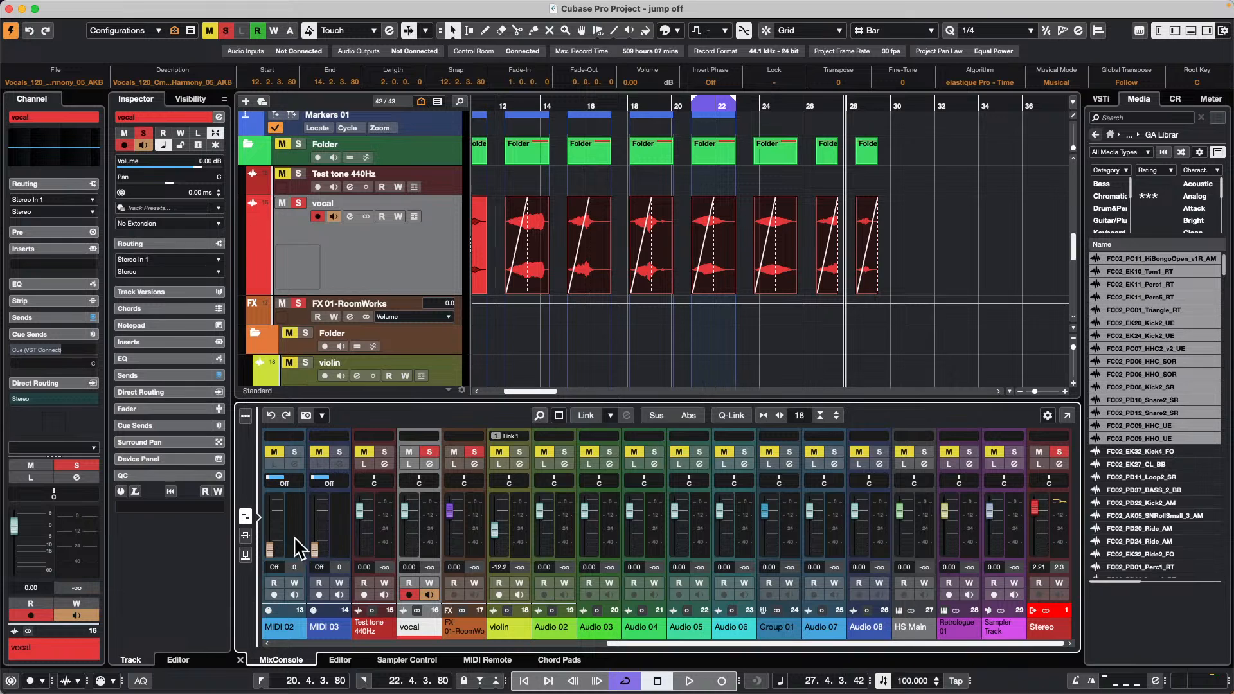
# - Lock the Stereo output channel to the right zone of the MixConsole through the track visibility zones
pyautogui.click(220, 480)
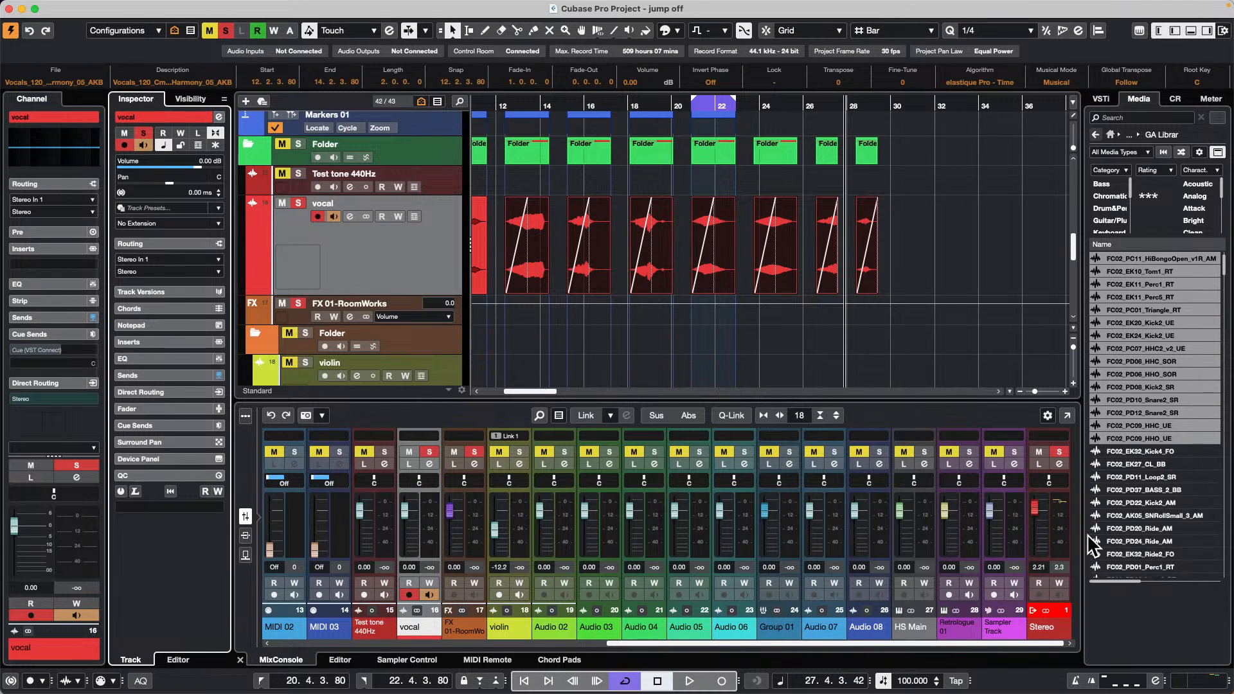
pyautogui.click(194, 99)
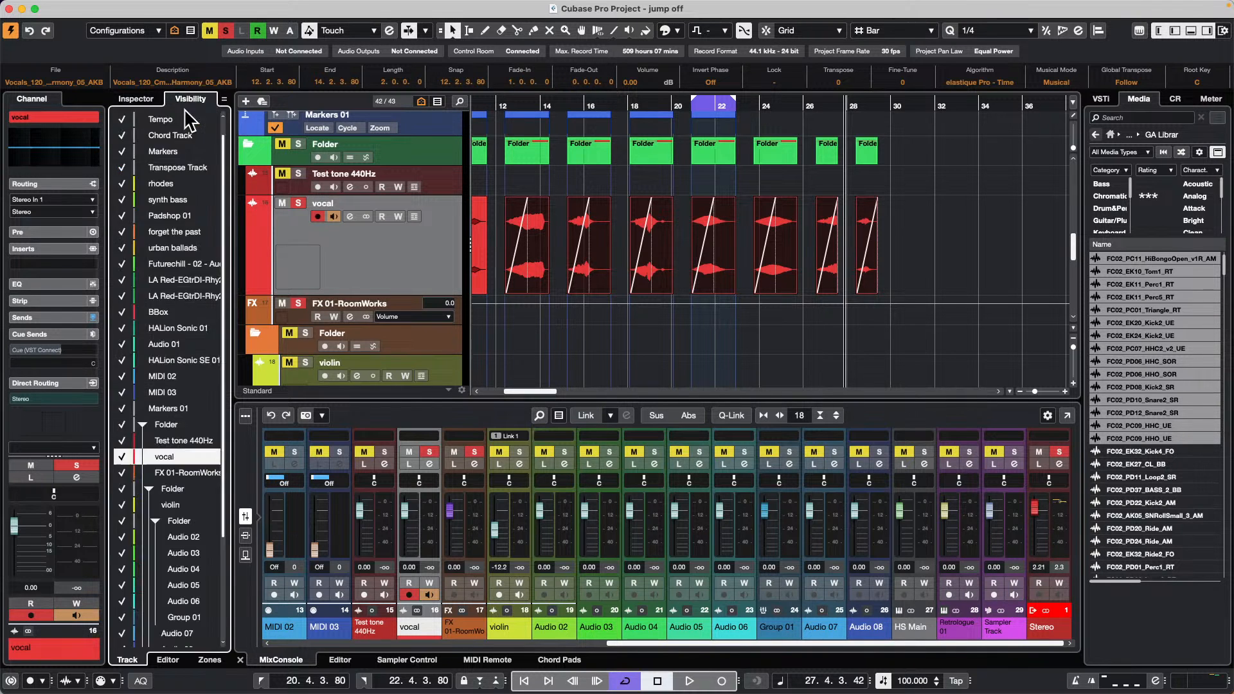
pyautogui.click(210, 661)
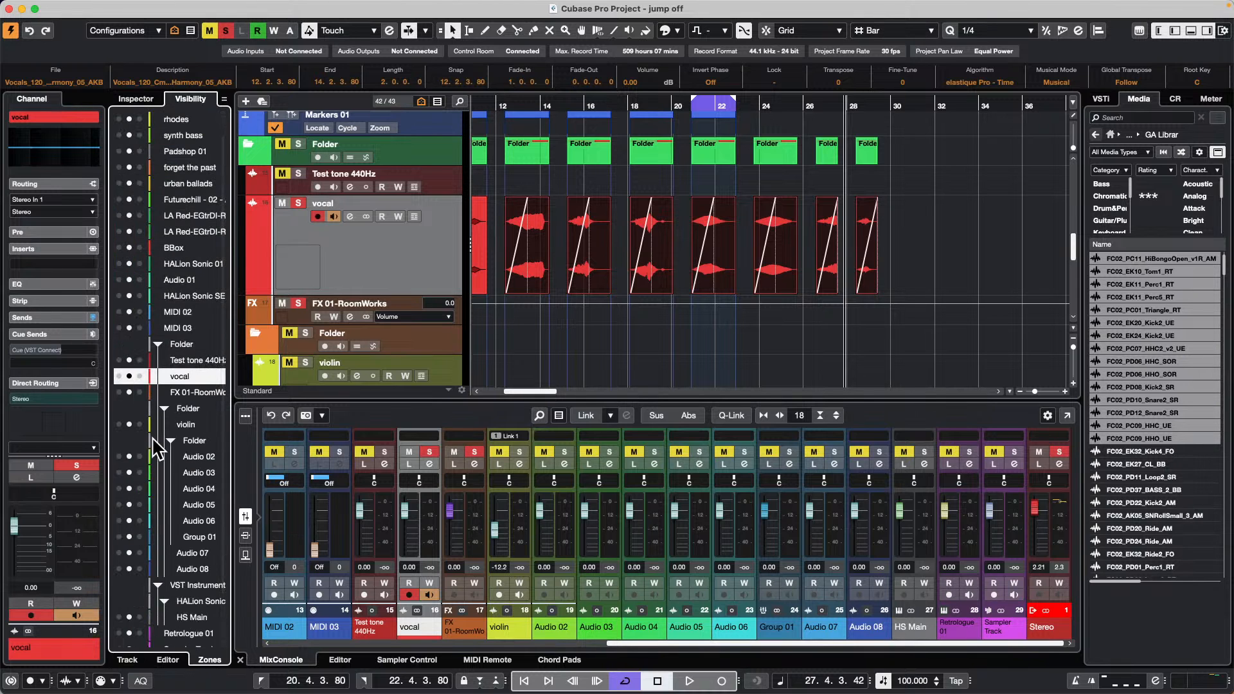
pyautogui.scroll(-2, 138, 466)
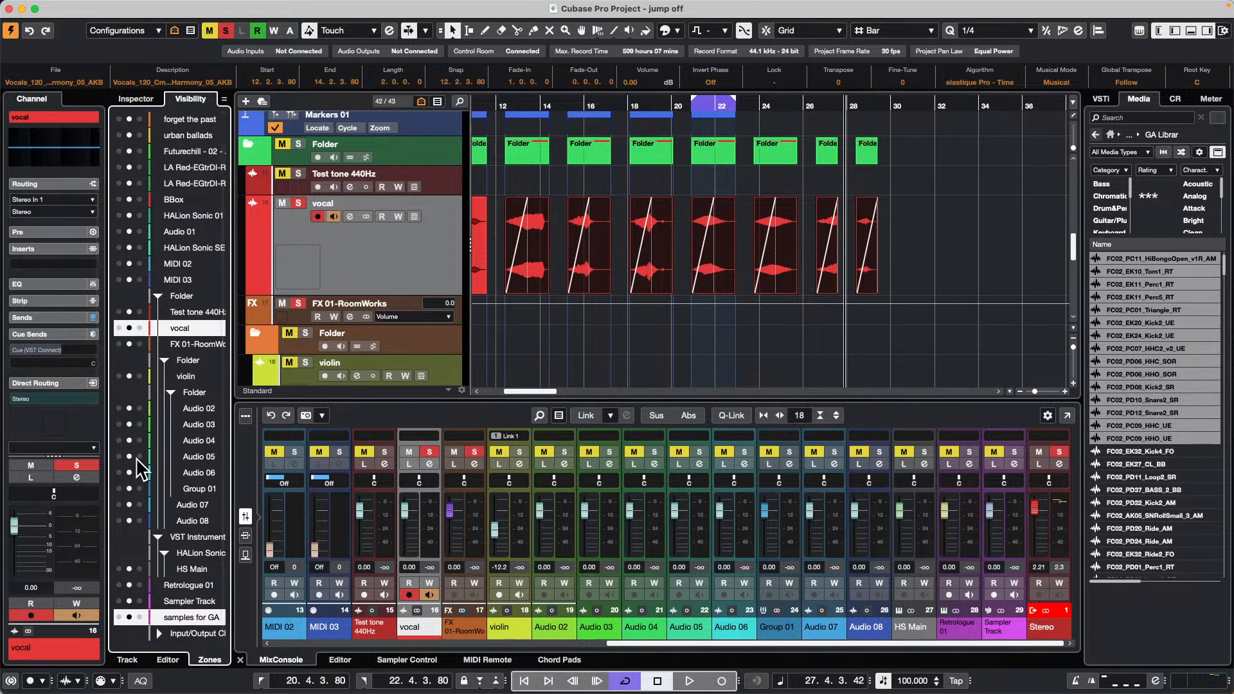
pyautogui.click(172, 632)
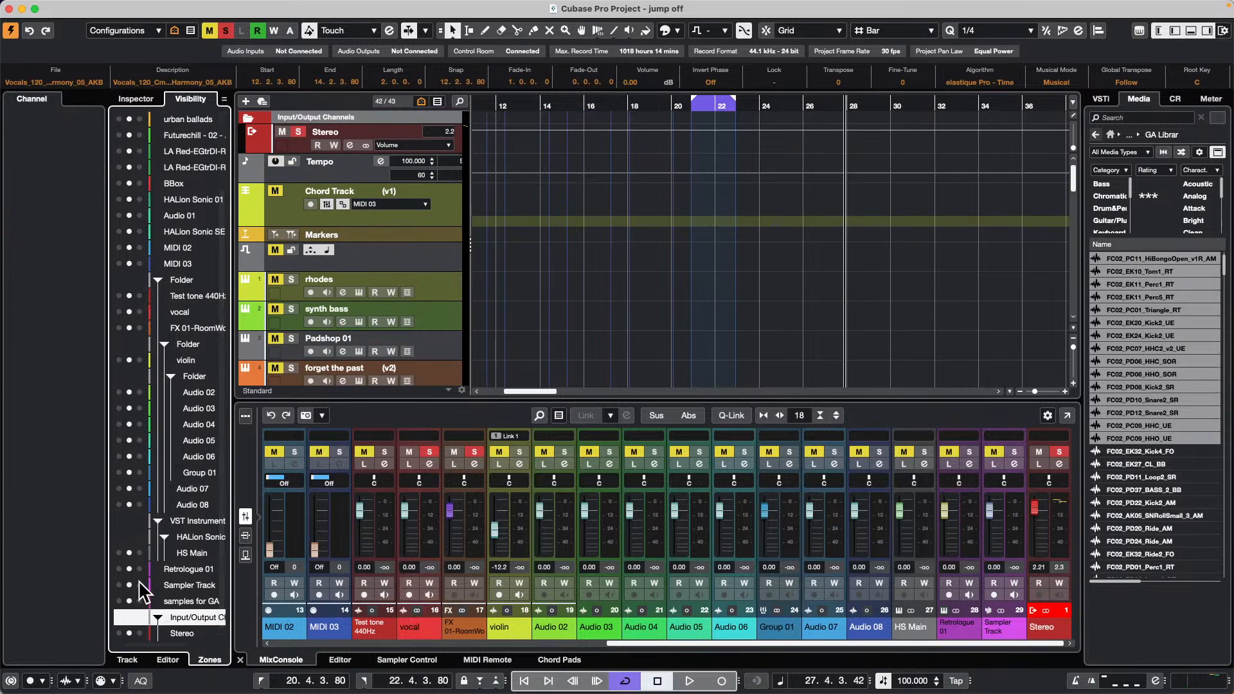
pyautogui.click(139, 633)
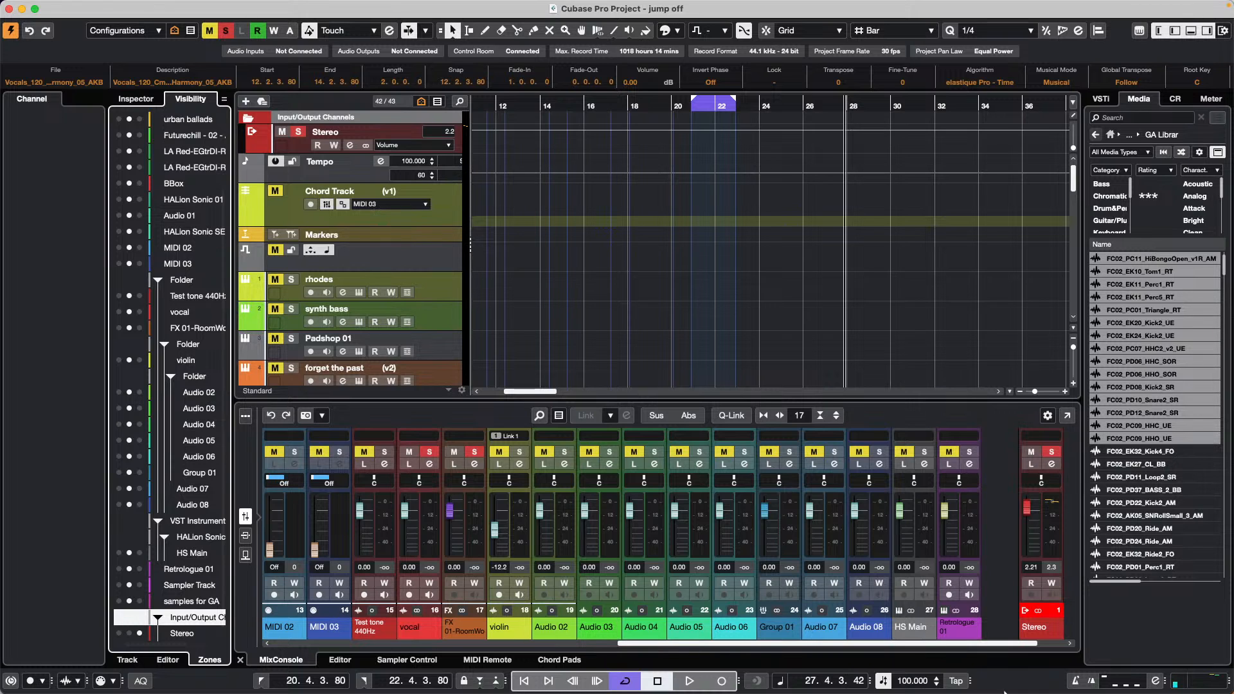
# - Show the chord pads in the lower zone and look through the project's track list
pyautogui.click(559, 659)
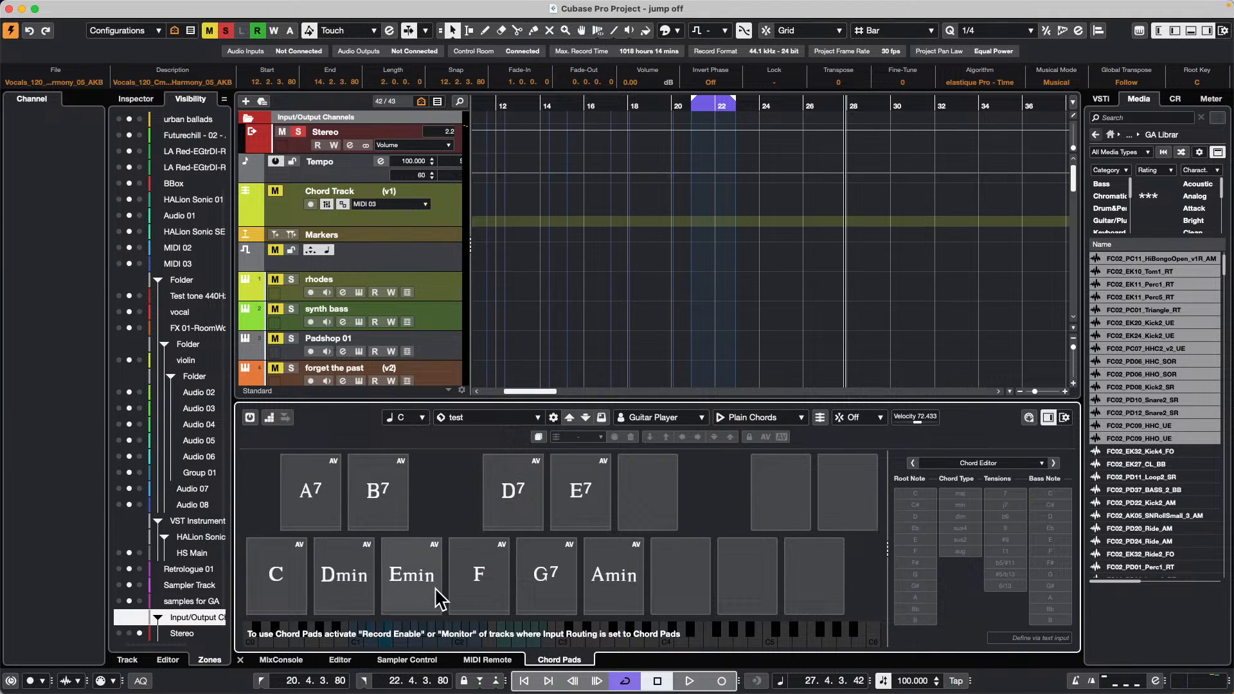
pyautogui.scroll(-10, 531, 314)
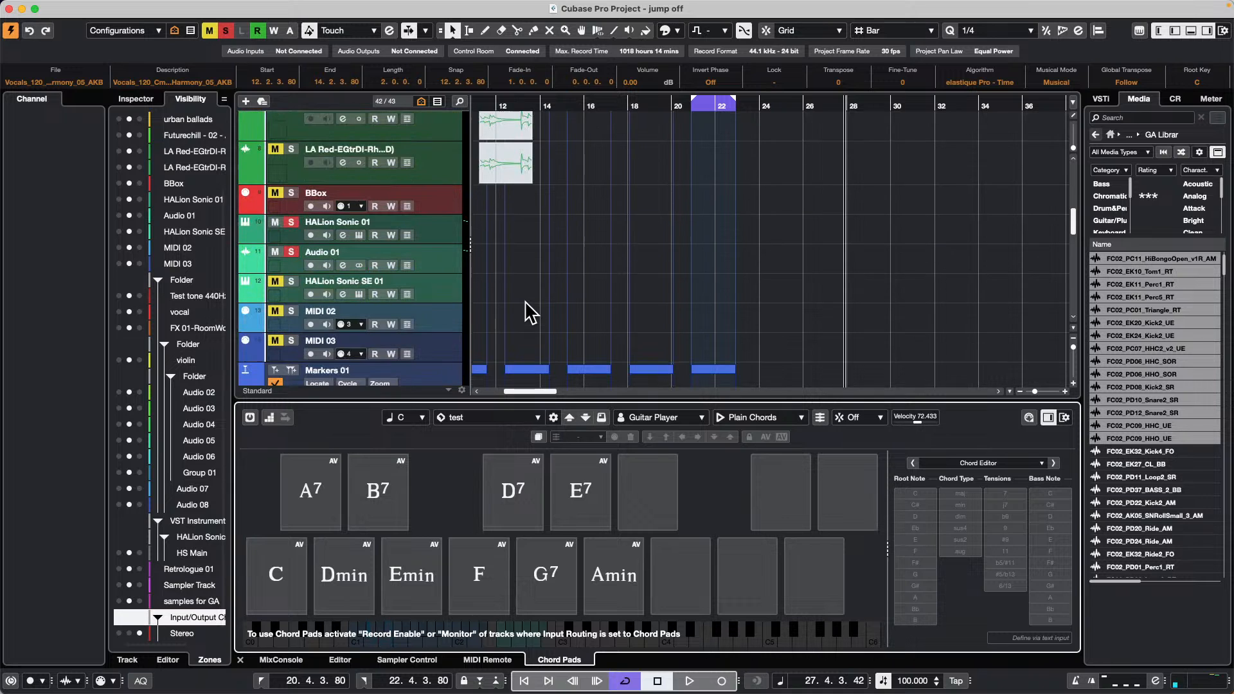
pyautogui.scroll(10, 529, 312)
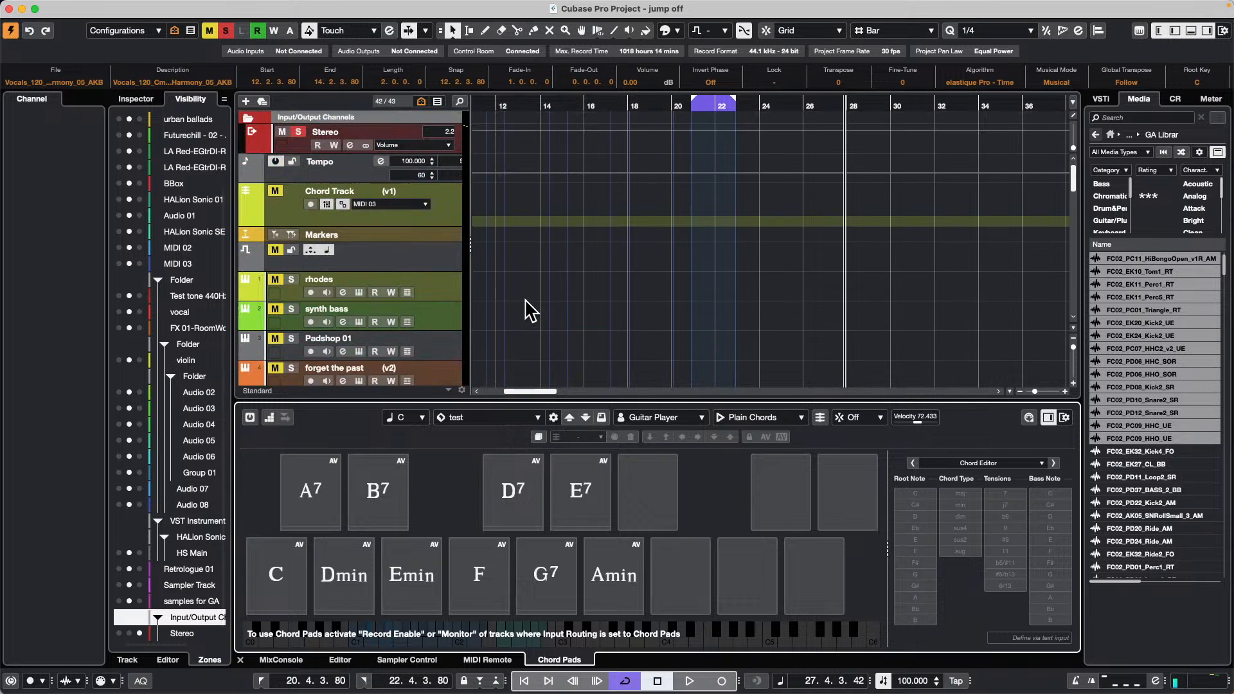
# - Switch the forget the past track to version v1 and open its part in the drum editor
pyautogui.moveTo(427, 110); pyautogui.dragTo(265, 112)
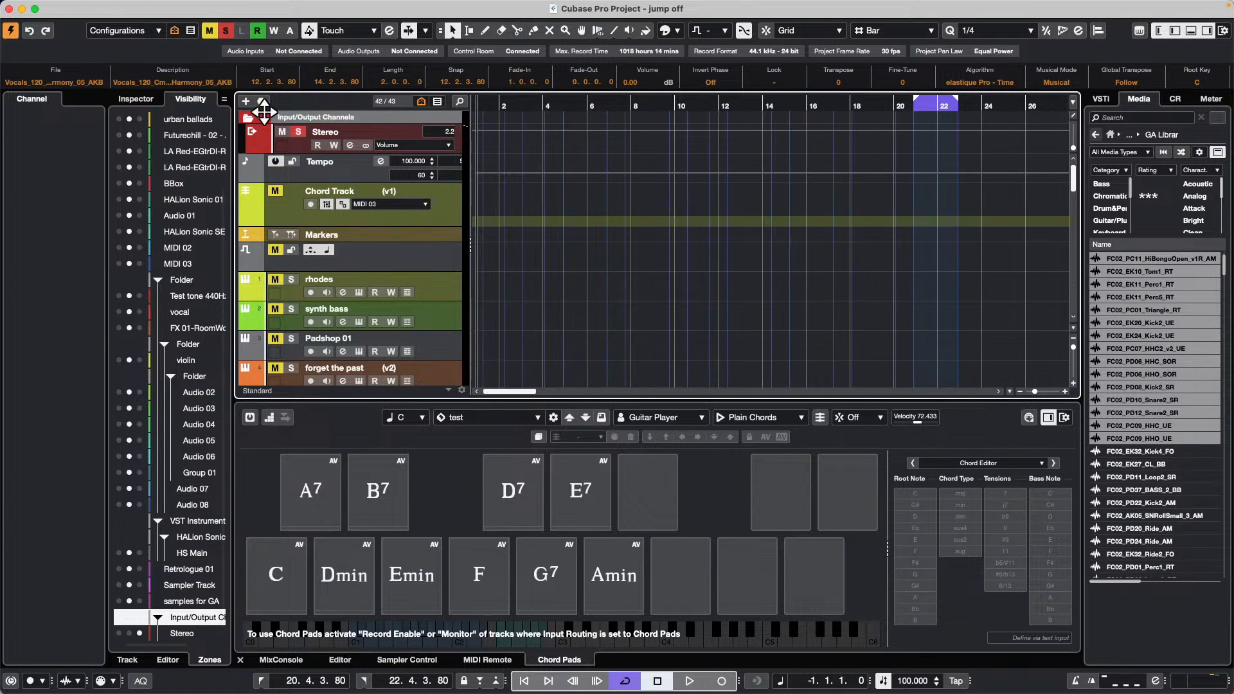
pyautogui.scroll(-2, 553, 305)
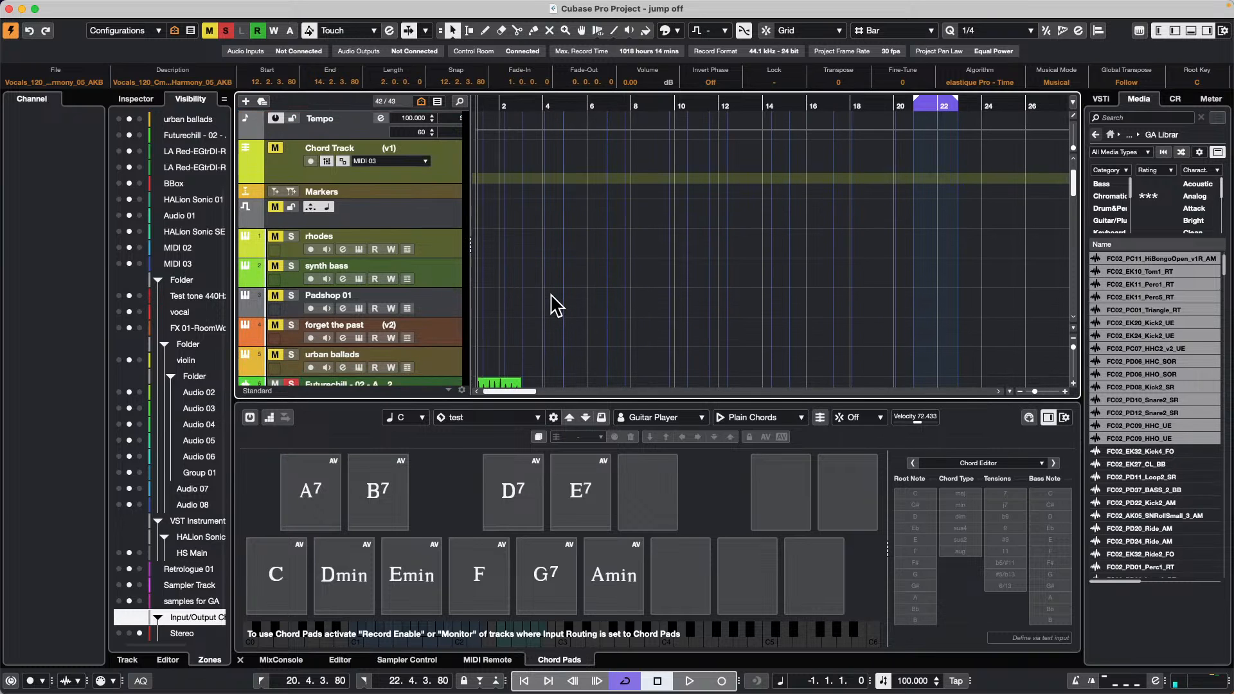
pyautogui.click(407, 324)
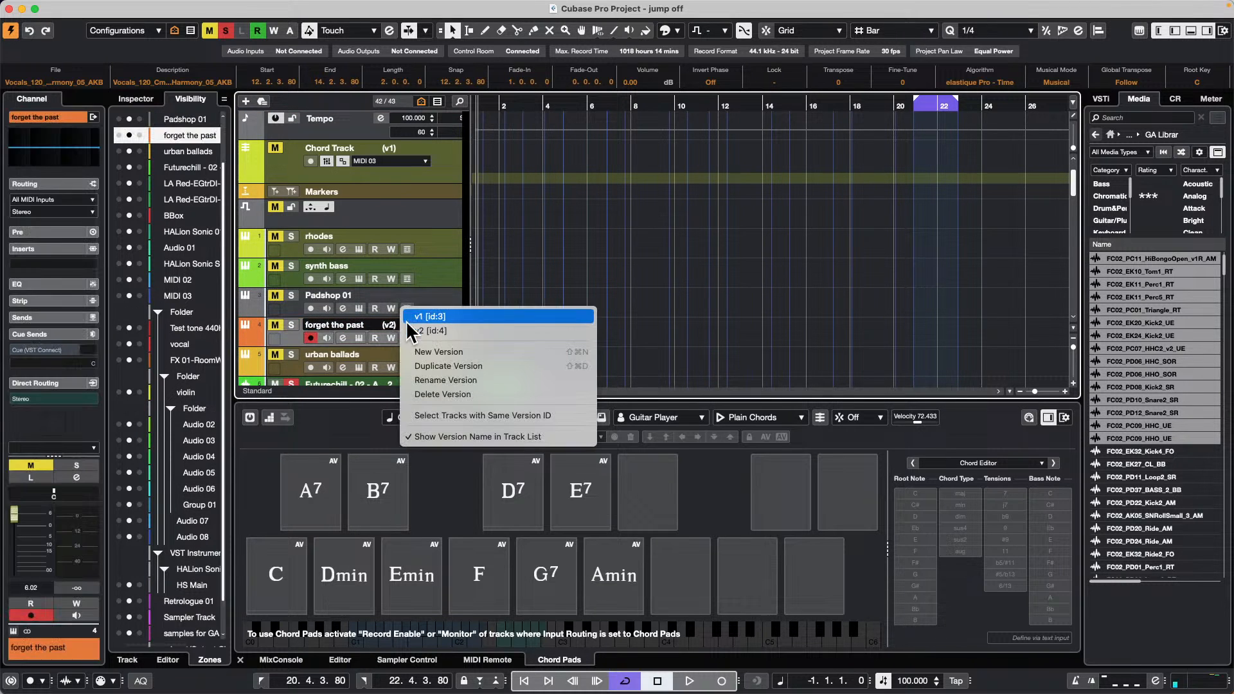
pyautogui.click(429, 318)
pyautogui.doubleClick(503, 324)
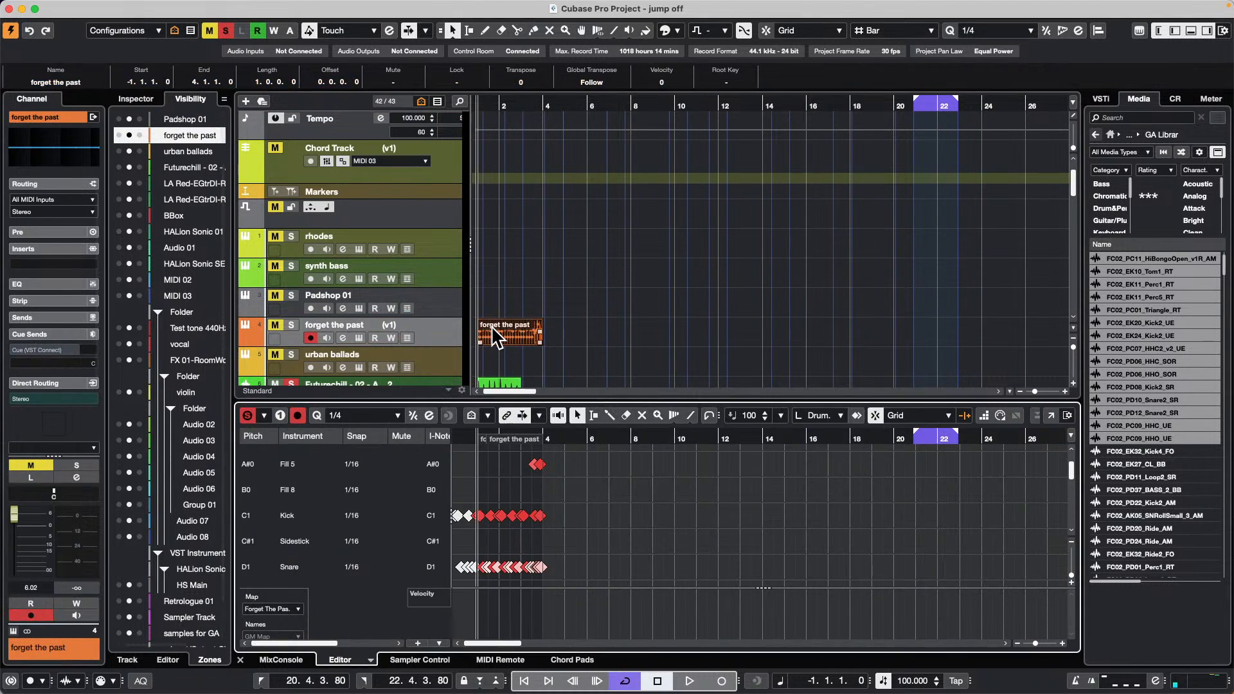
# - Widen the drum editor's sound list to view its extra columns, select the Fill 8 row, and narrow the list again
pyautogui.moveTo(548, 441); pyautogui.dragTo(434, 475)
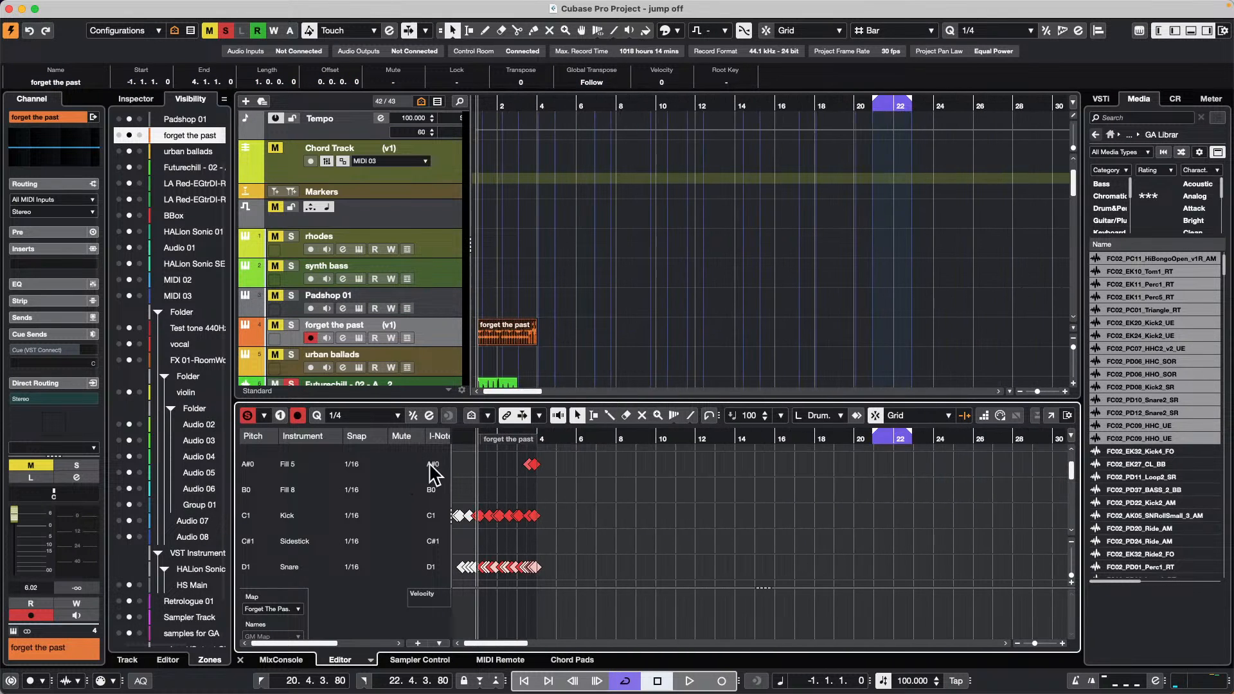
pyautogui.moveTo(452, 541); pyautogui.dragTo(590, 537)
pyautogui.click(534, 490)
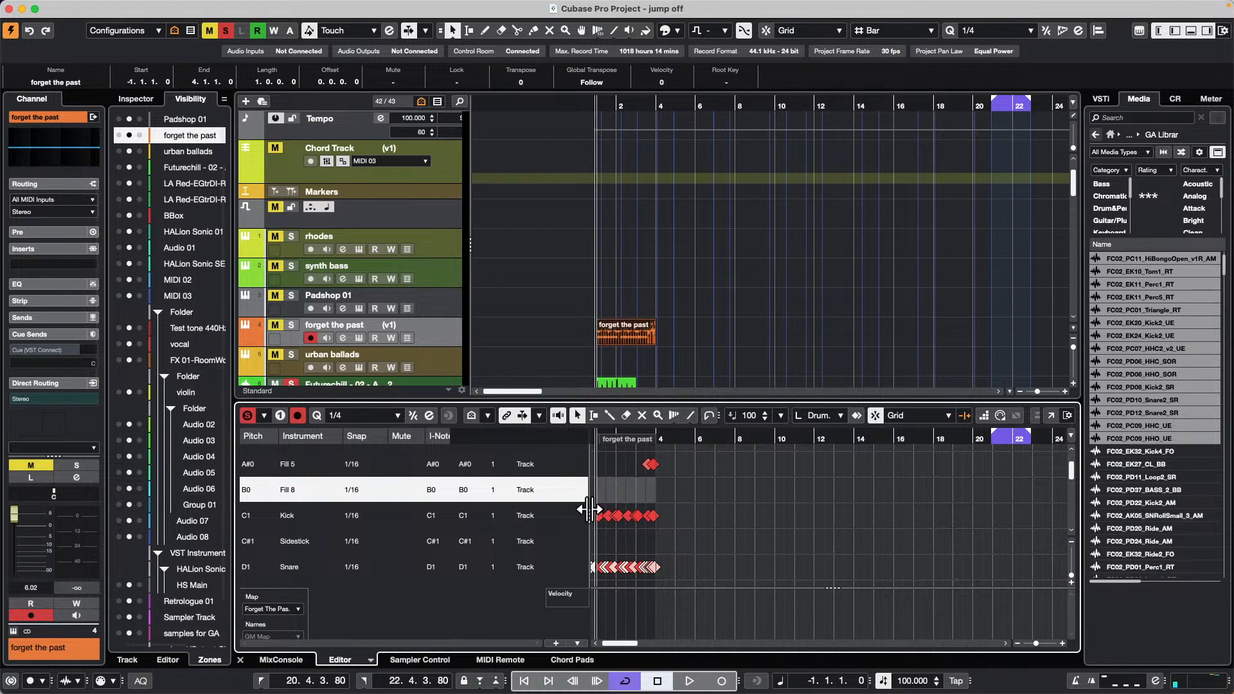
pyautogui.moveTo(590, 508); pyautogui.dragTo(438, 506)
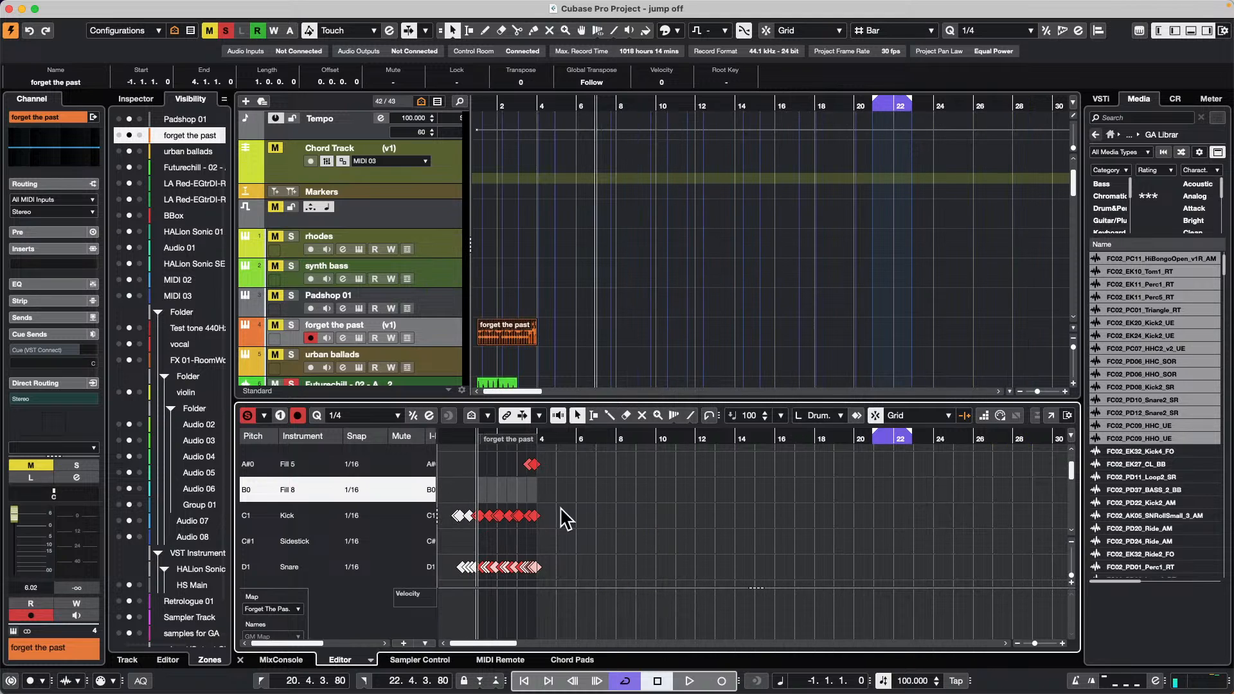
pyautogui.scroll(-2, 518, 534)
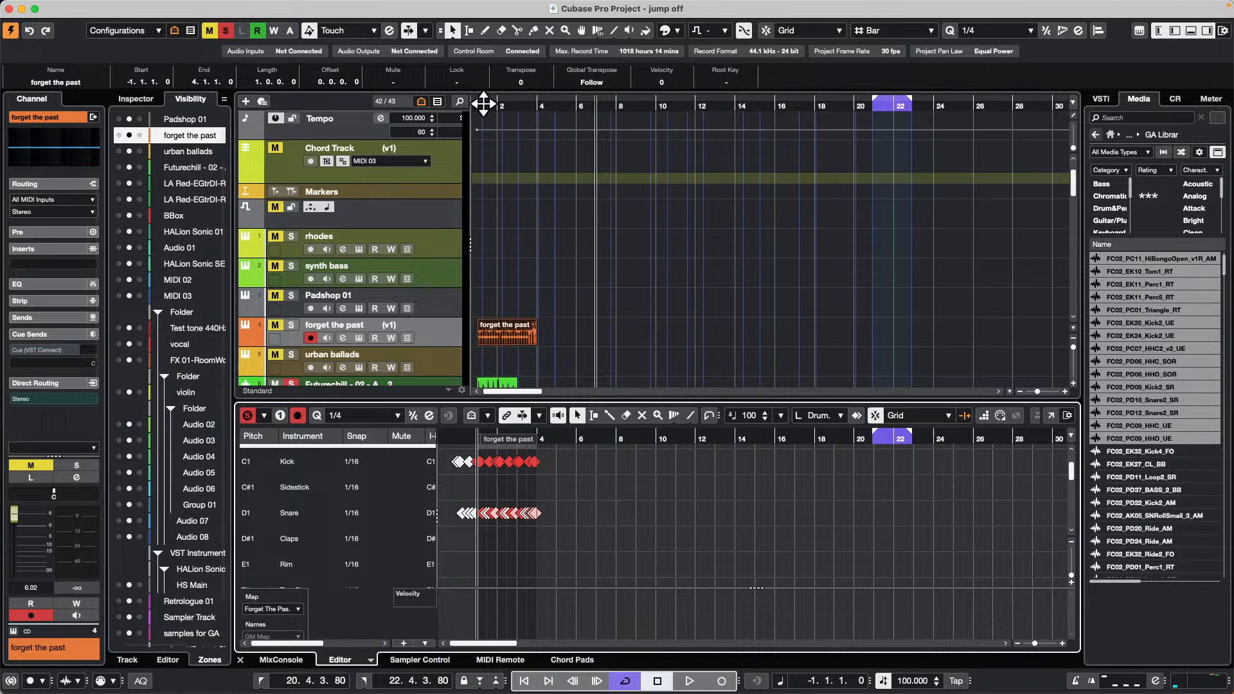
# - Switch the chord track to version v2, with the project's opening bars in view
pyautogui.moveTo(483, 103); pyautogui.dragTo(511, 161)
pyautogui.scroll(2, 524, 207)
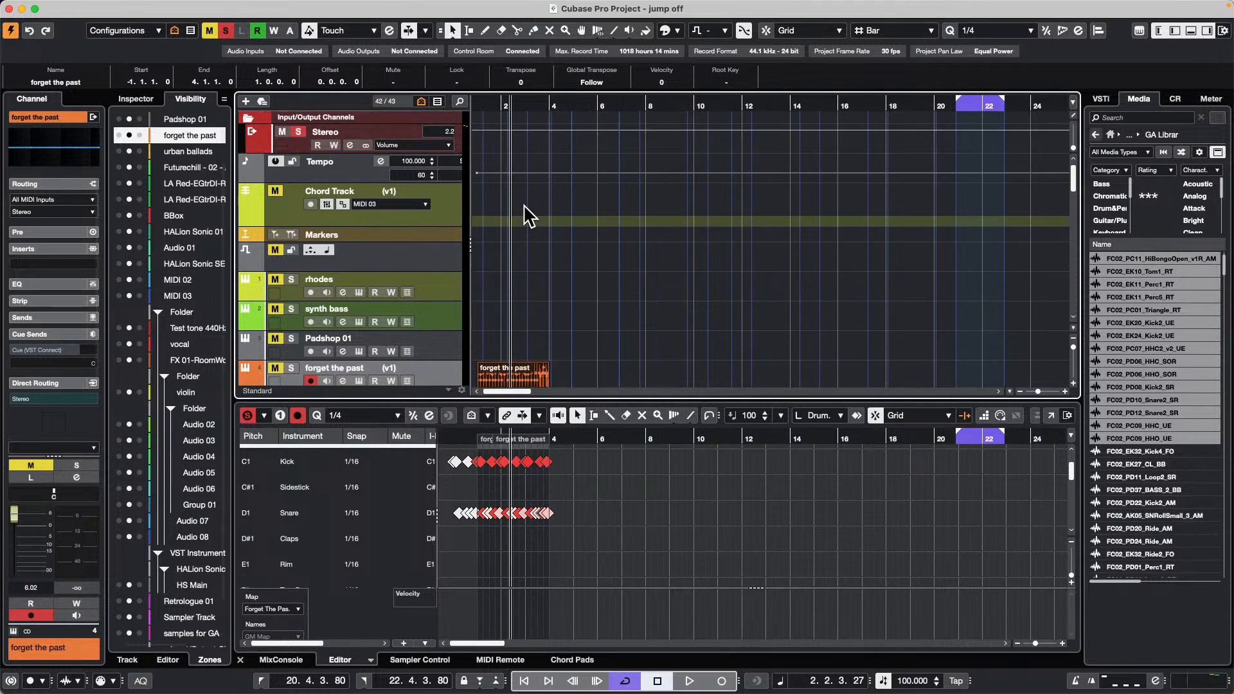
pyautogui.click(482, 104)
pyautogui.moveTo(429, 106); pyautogui.dragTo(437, 132)
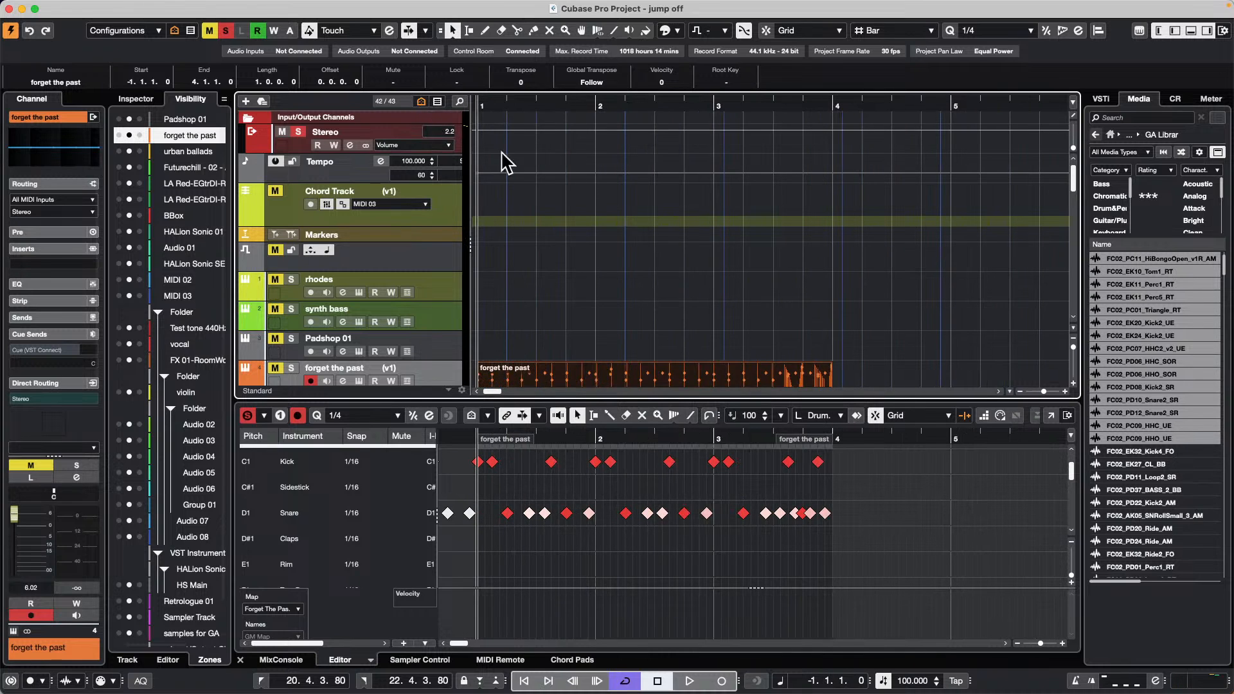
pyautogui.scroll(-3, 554, 167)
pyautogui.scroll(3, 492, 203)
pyautogui.click(404, 188)
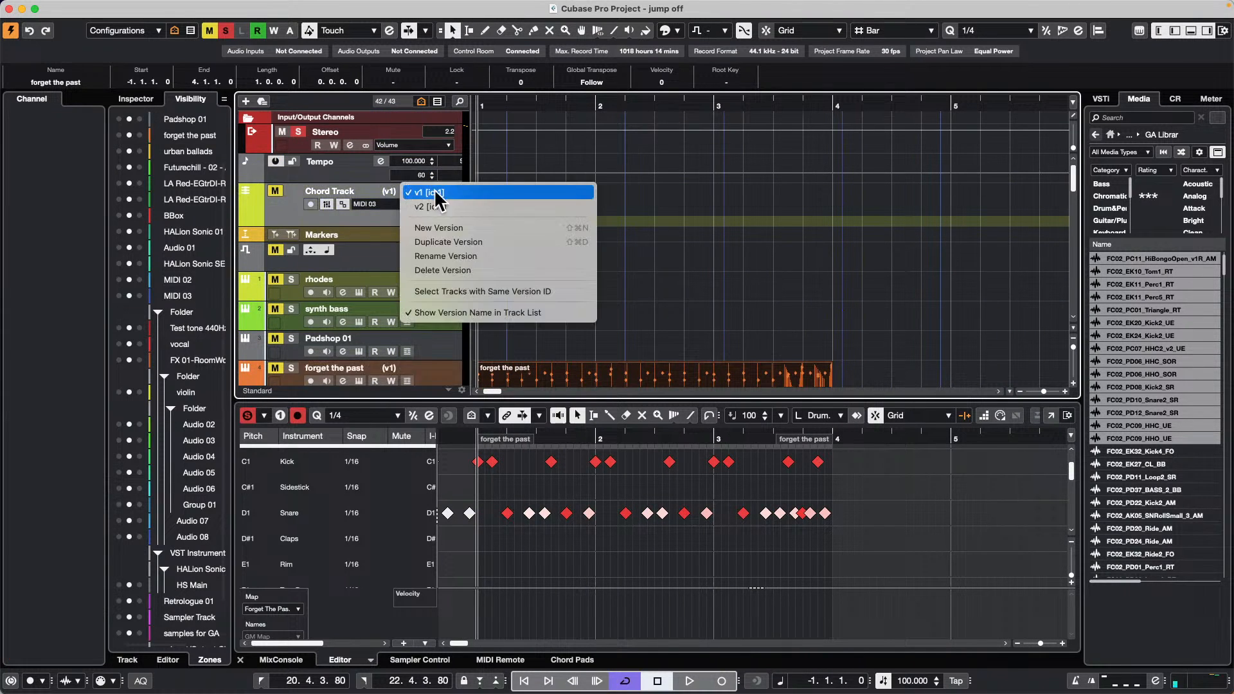
pyautogui.click(462, 204)
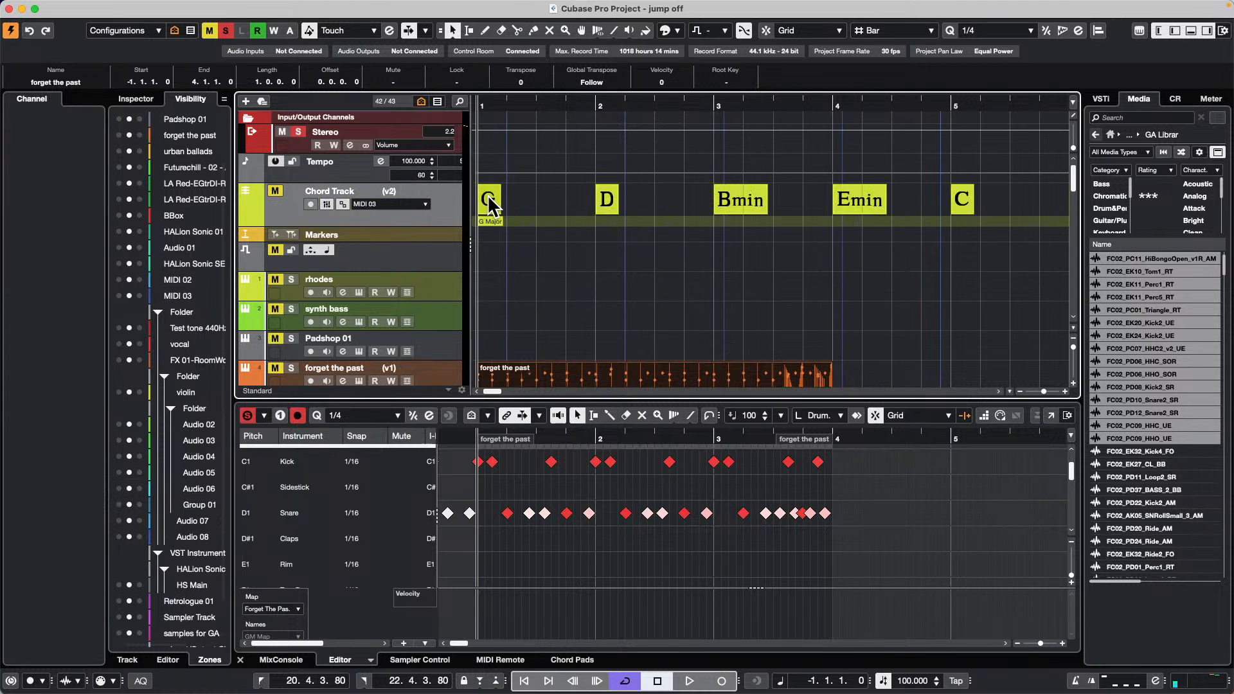
# - Convert the chord track's chords to MIDI on the rhodes track
pyautogui.rightClick(436, 285)
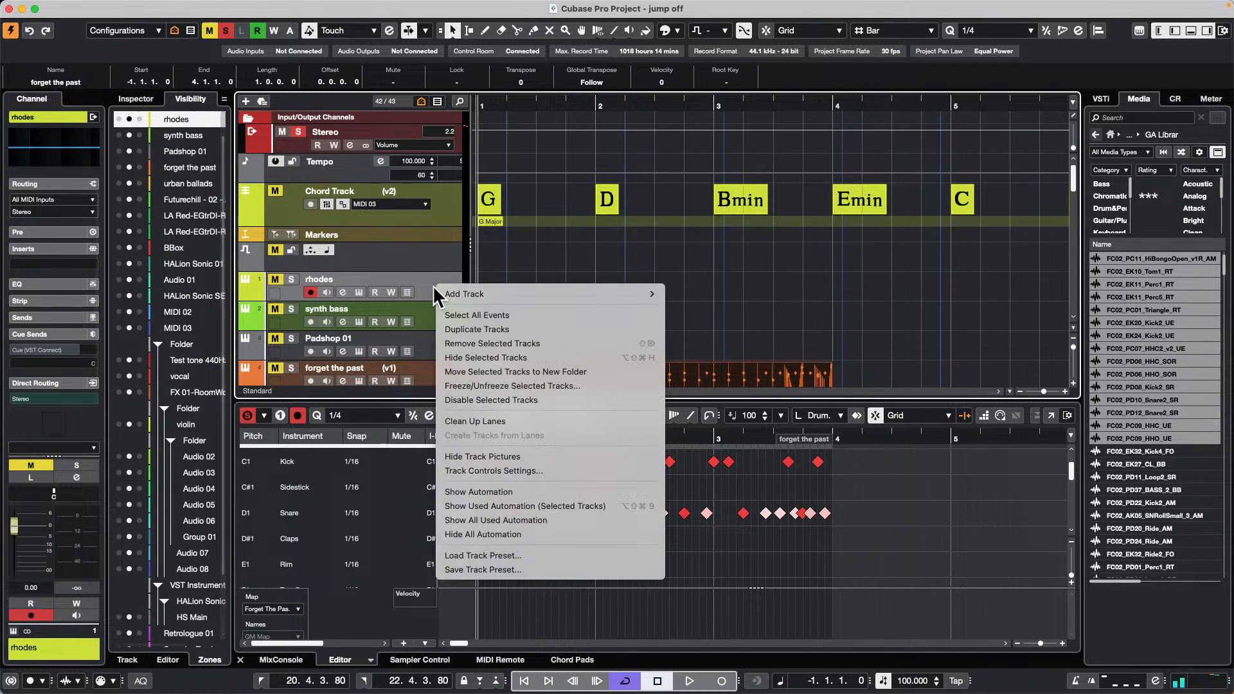
pyautogui.click(153, 5)
pyautogui.click(149, 7)
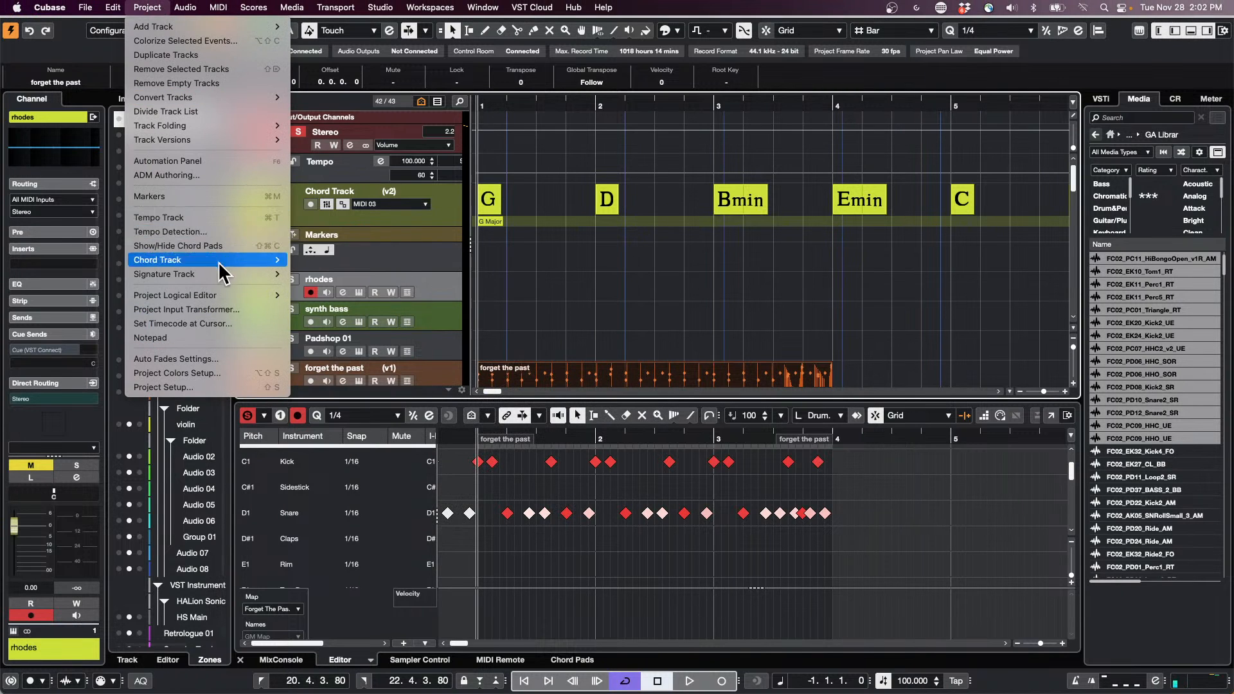
pyautogui.moveTo(225, 256)
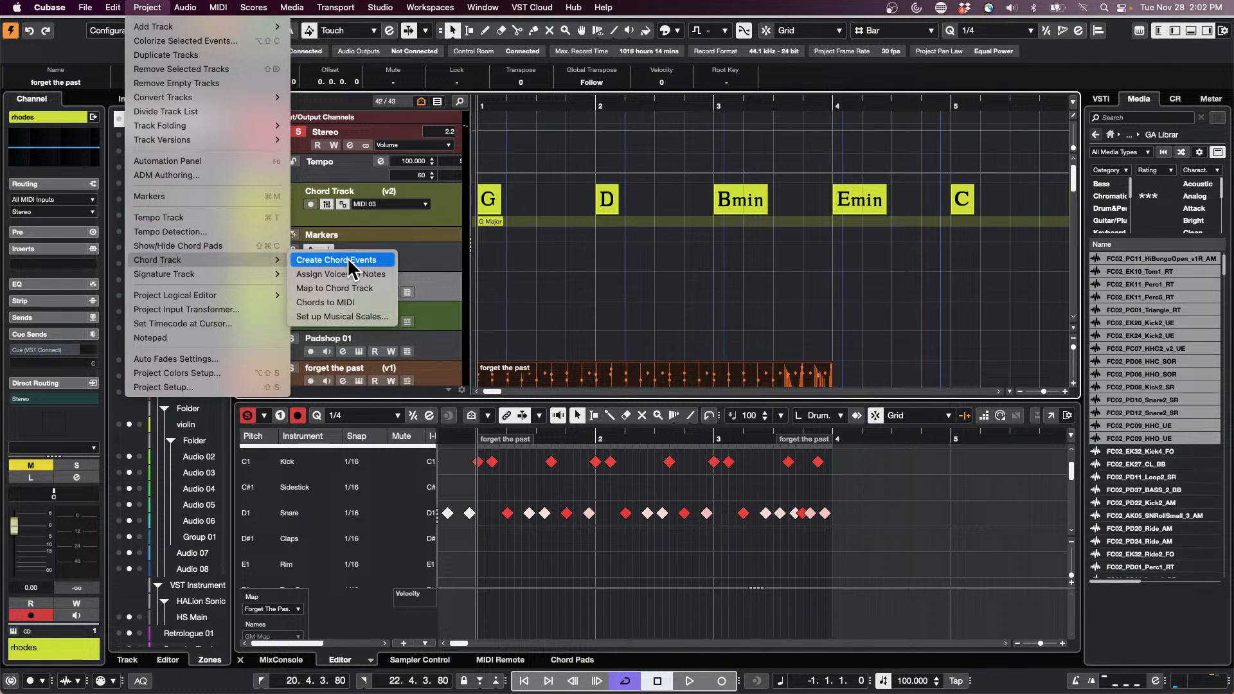
pyautogui.click(350, 302)
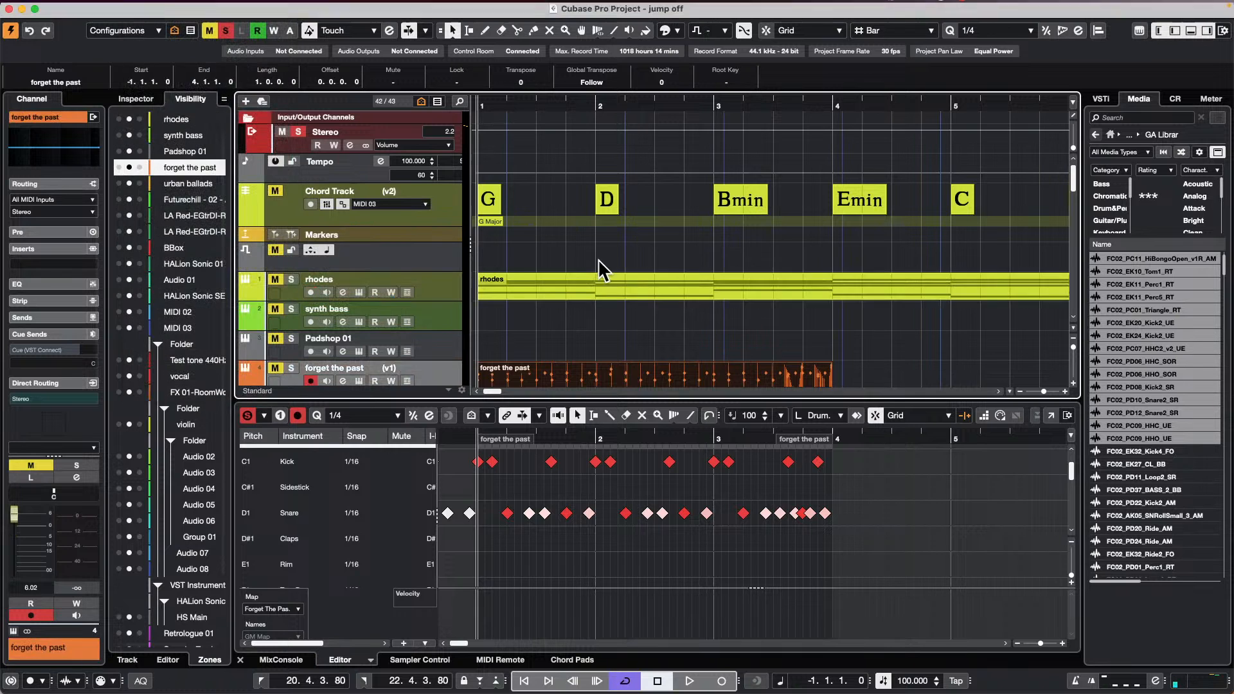
# - Open the rhodes part in the key editor and stagger the note starts of the D chord at bar 2 with the Trim tool
pyautogui.click(515, 282)
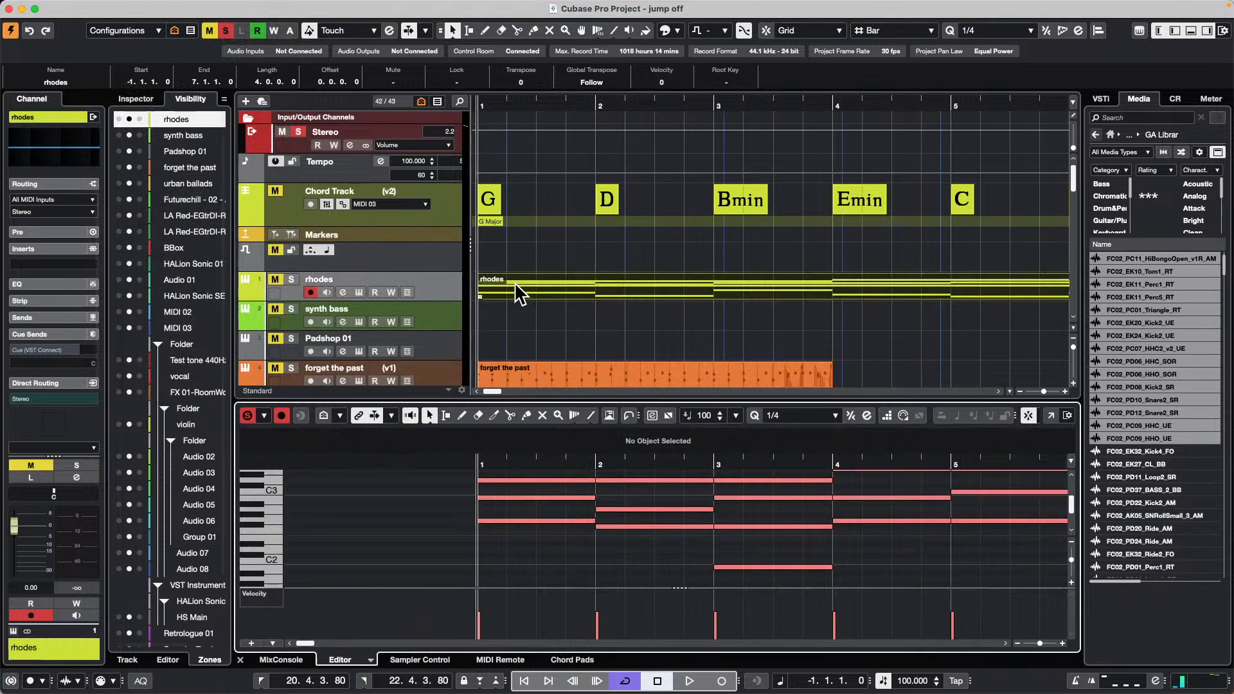
pyautogui.rightClick(532, 546)
pyautogui.click(565, 546)
pyautogui.click(596, 545)
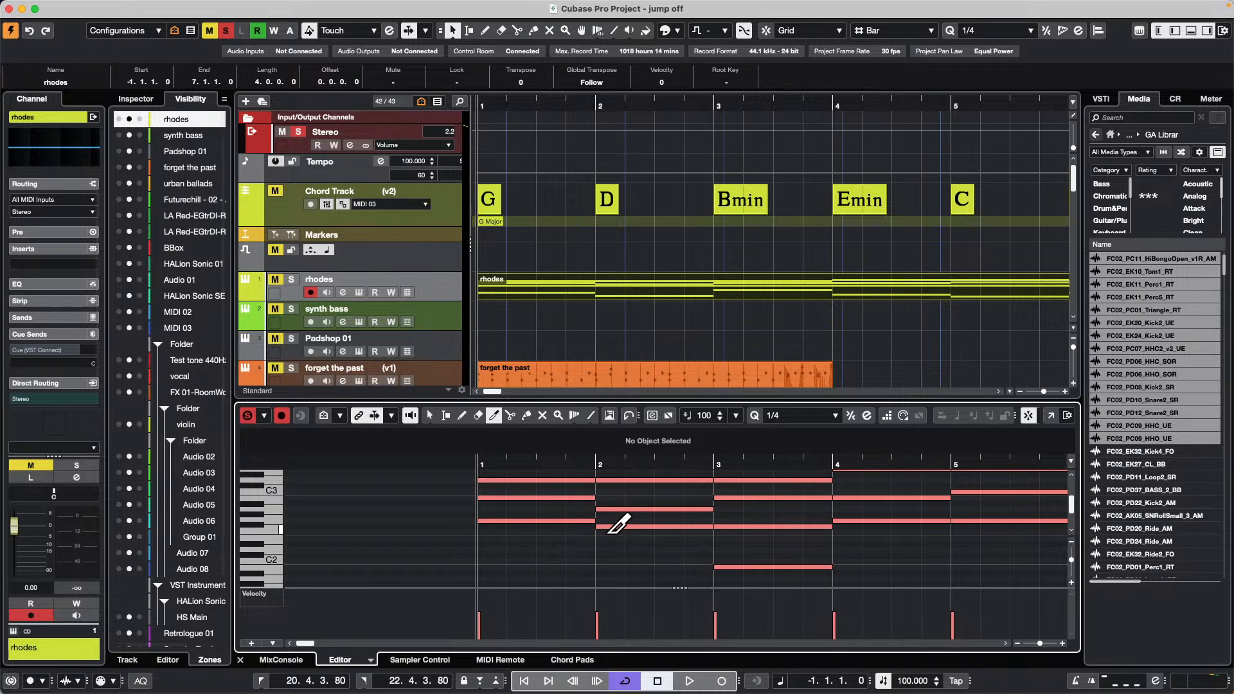
pyautogui.moveTo(602, 533); pyautogui.dragTo(640, 457)
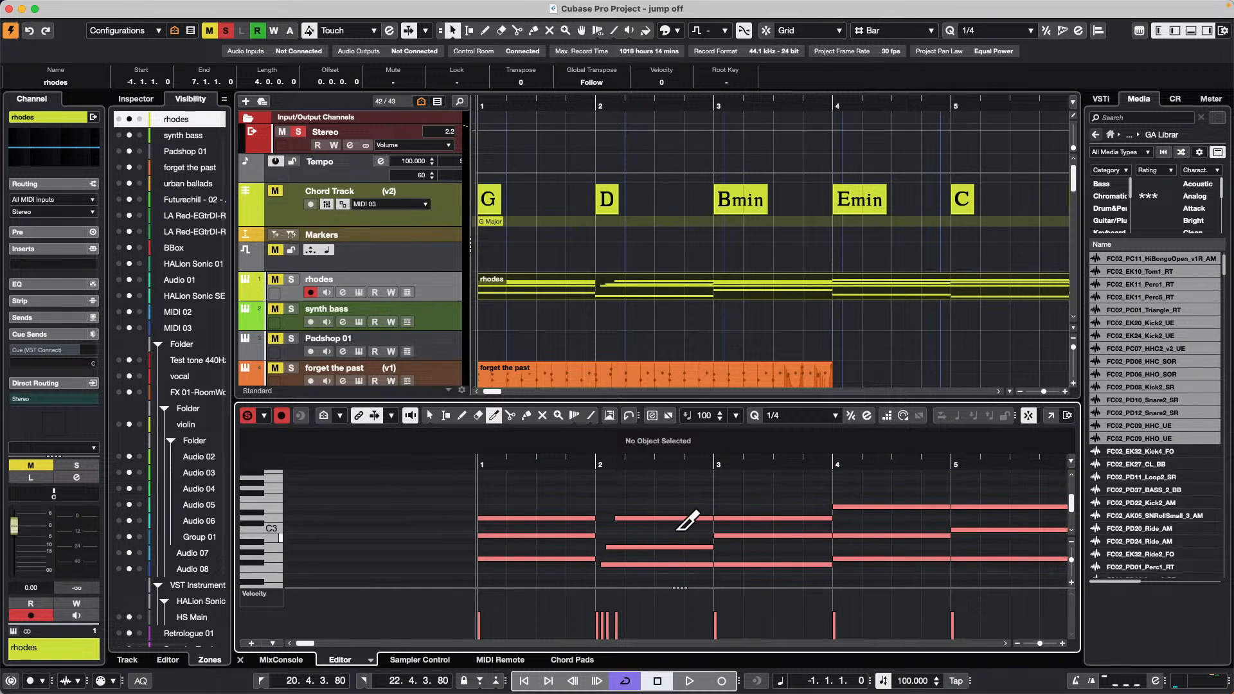
# - Trim the upper note starts of the Bmin, Emin and C chords at bars 3, 4 and 5 into a strummed stagger
pyautogui.scroll(-2, 788, 480)
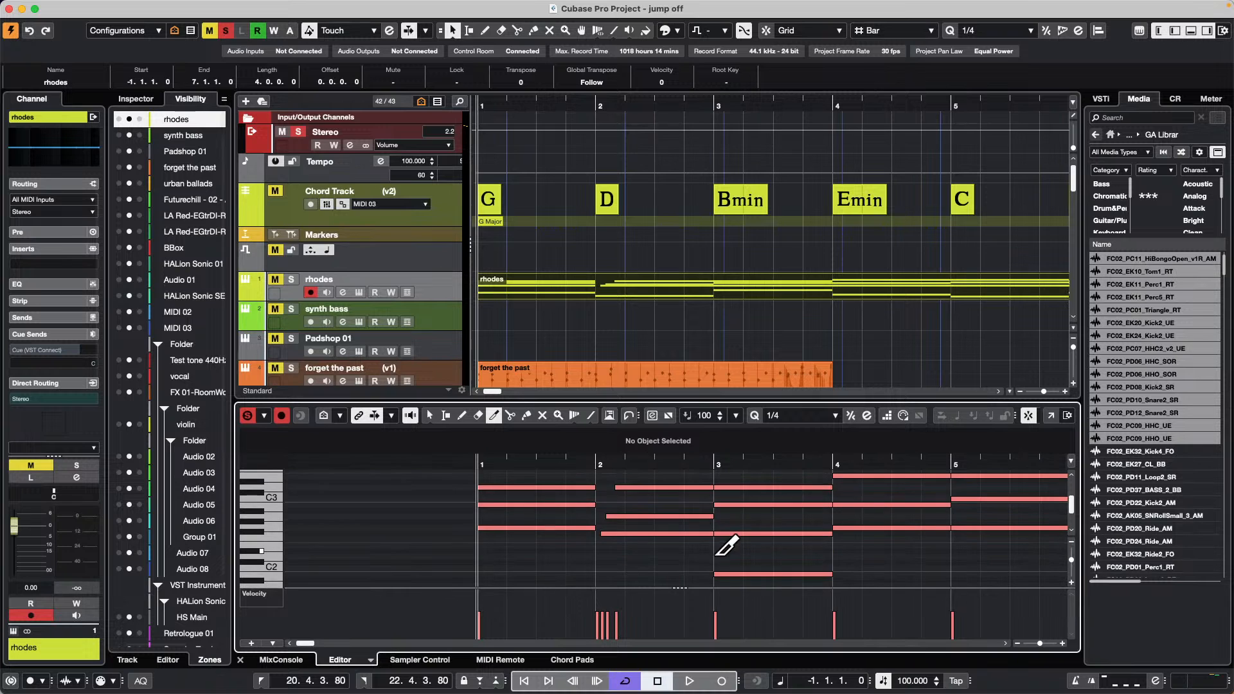
pyautogui.moveTo(718, 545); pyautogui.dragTo(732, 479)
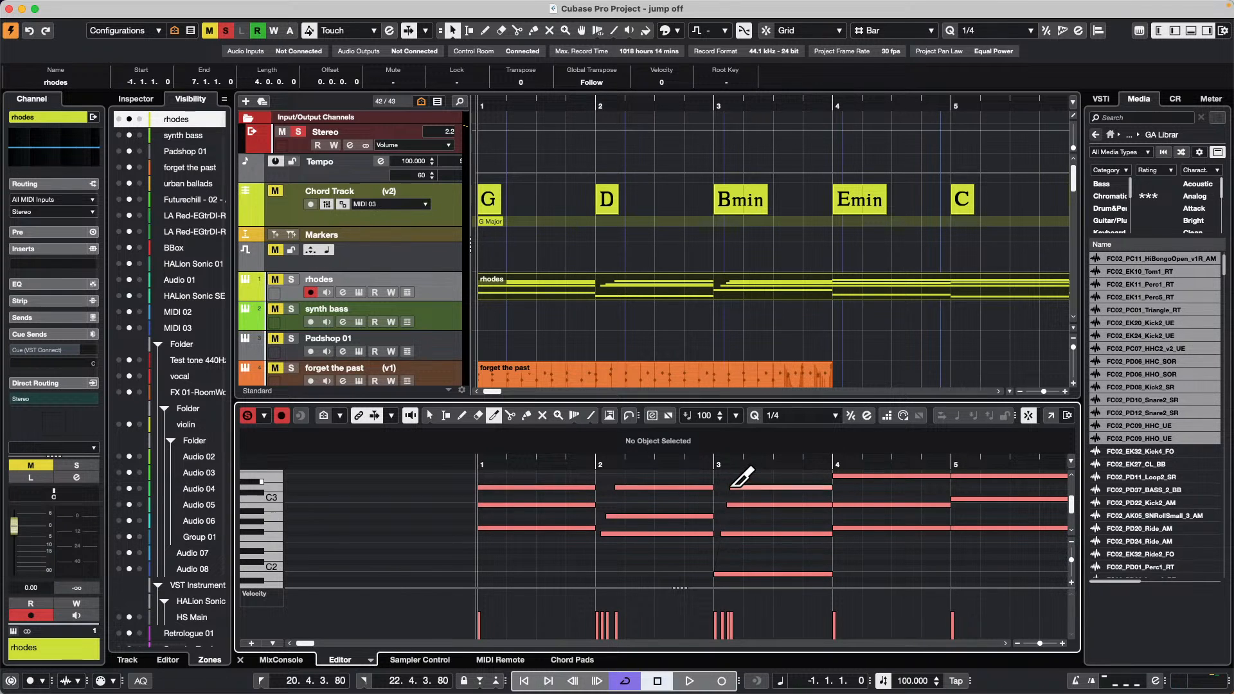
pyautogui.moveTo(839, 535); pyautogui.dragTo(848, 464)
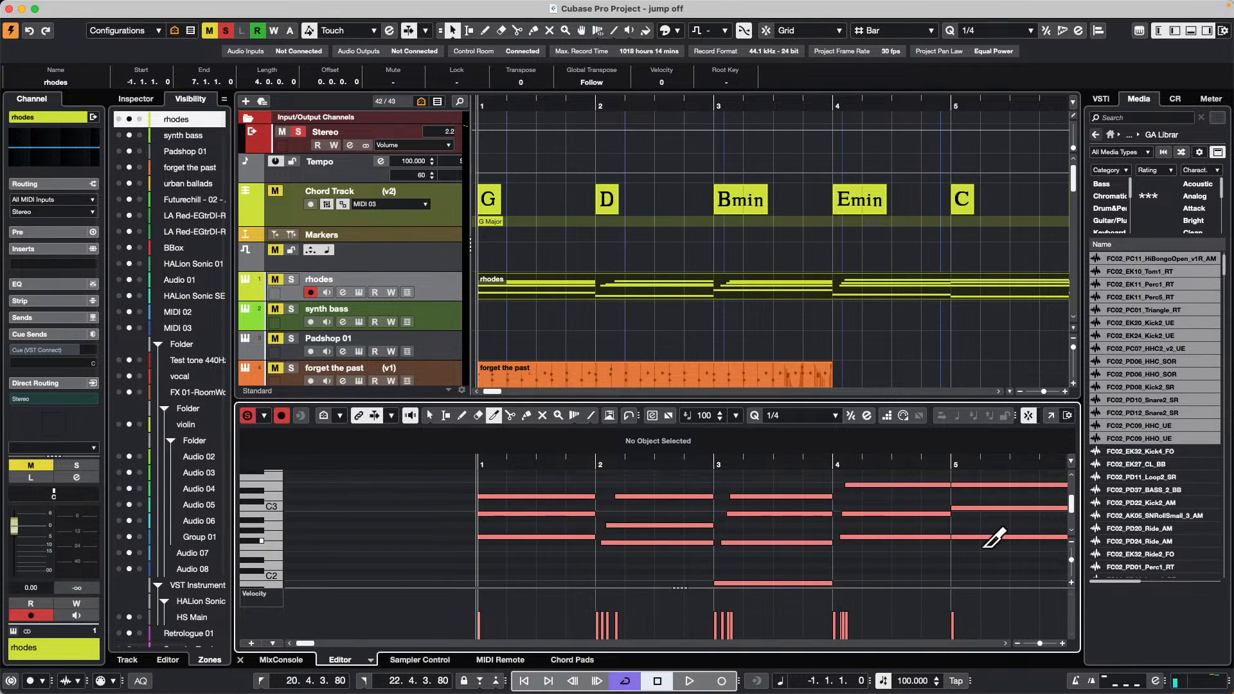
pyautogui.moveTo(965, 542); pyautogui.dragTo(974, 486)
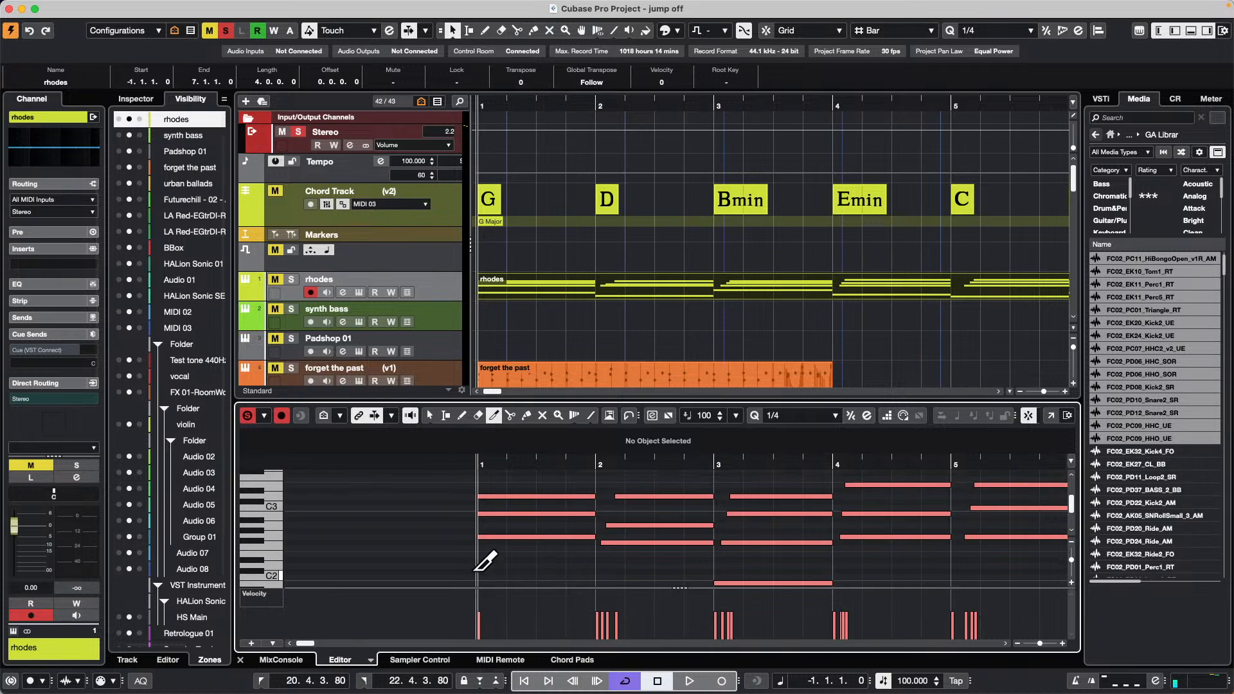
# - Trim the note starts of the G chord at bar 1 into a wider, slower strum, keeping the Trim tool active
pyautogui.moveTo(479, 554); pyautogui.dragTo(586, 471)
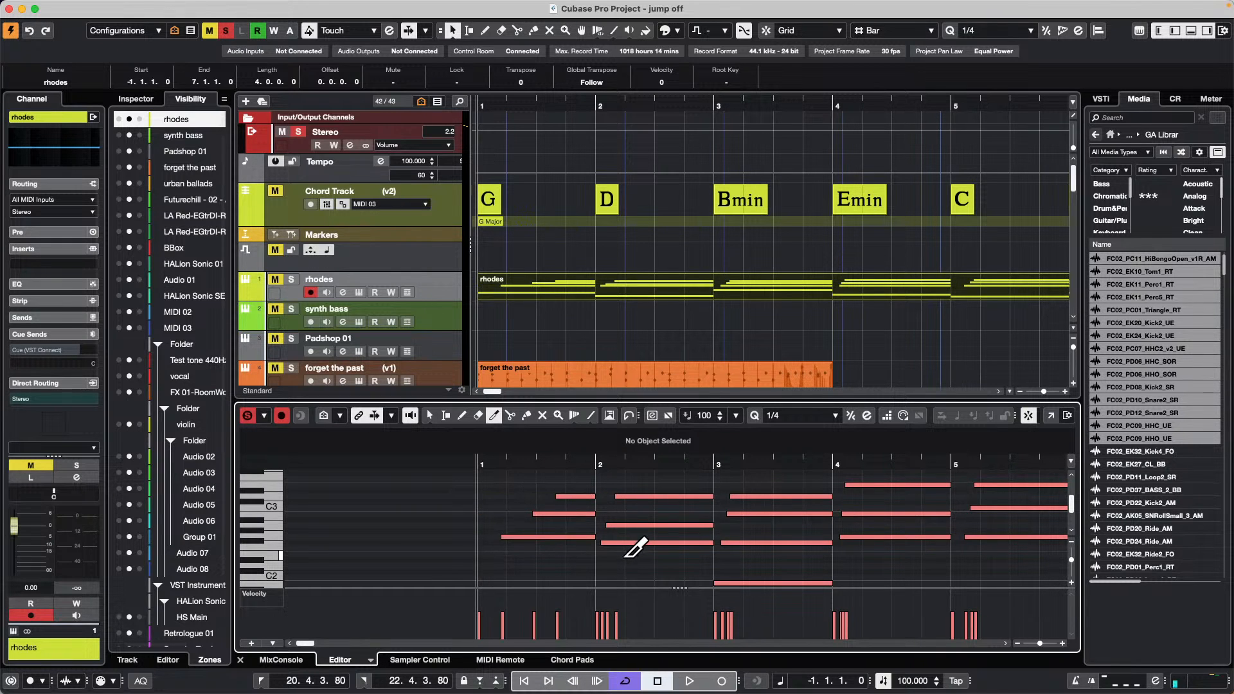
pyautogui.rightClick(550, 543)
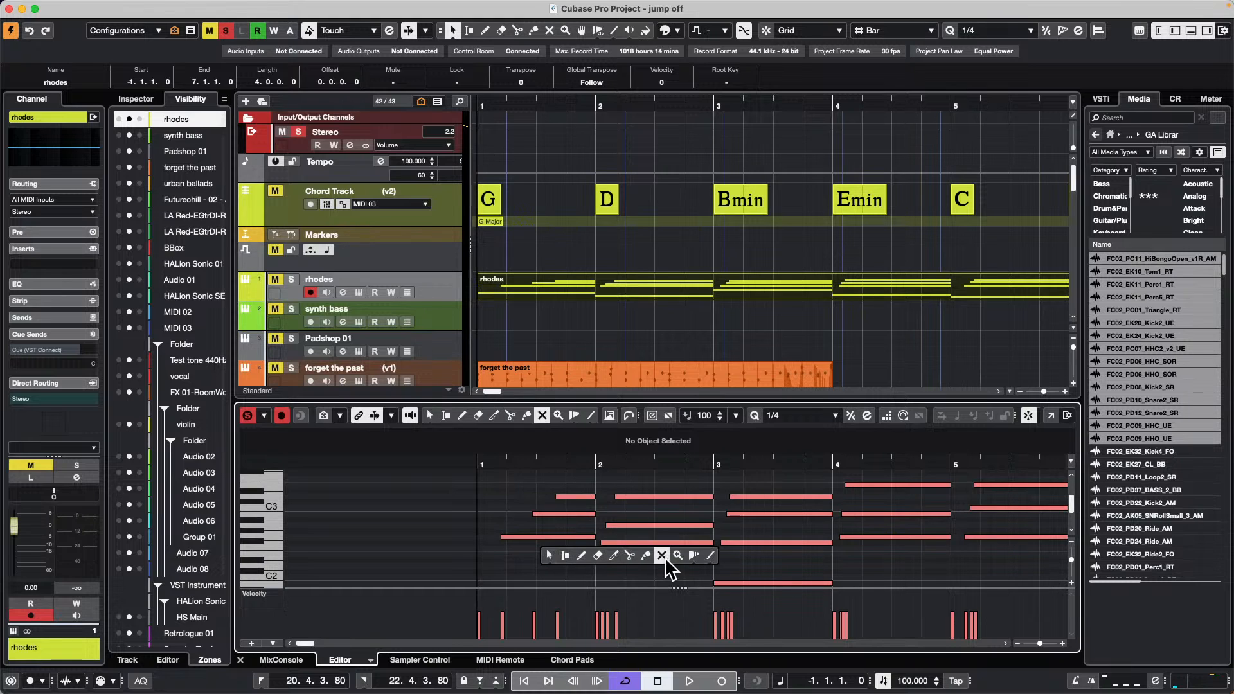
pyautogui.click(614, 557)
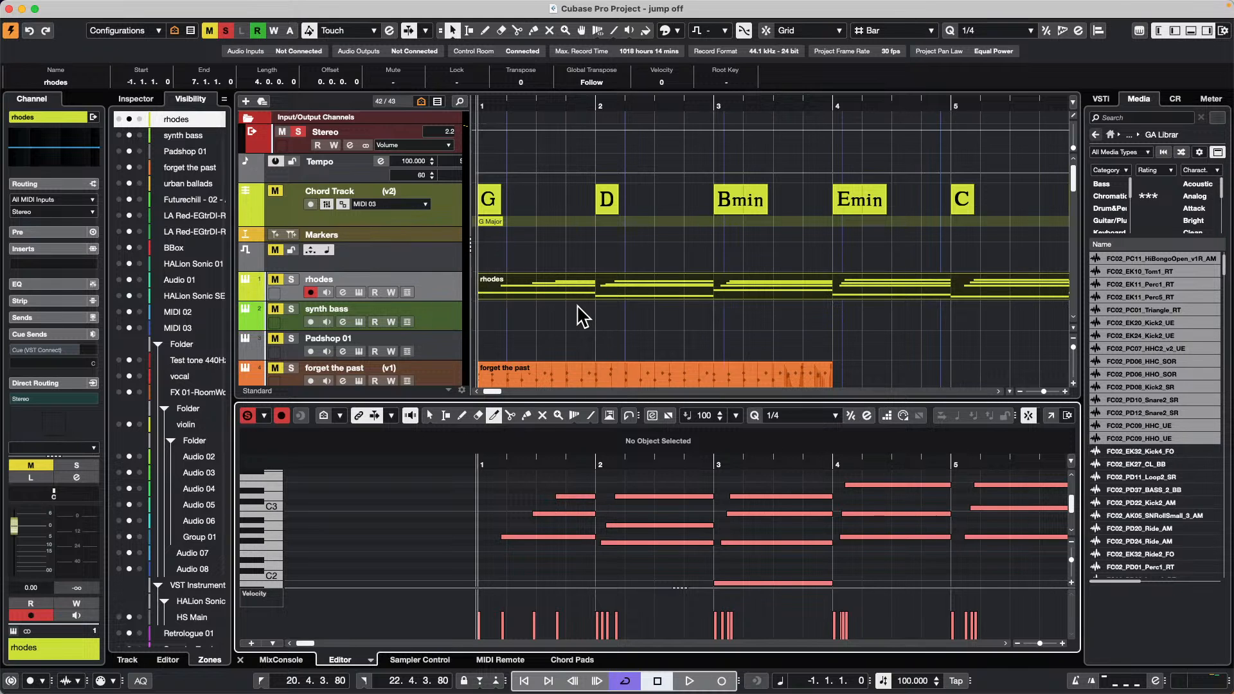
# - Erase the rhodes MIDI part from the arrangement with the Erase tool and solo the rhodes track
pyautogui.rightClick(526, 302)
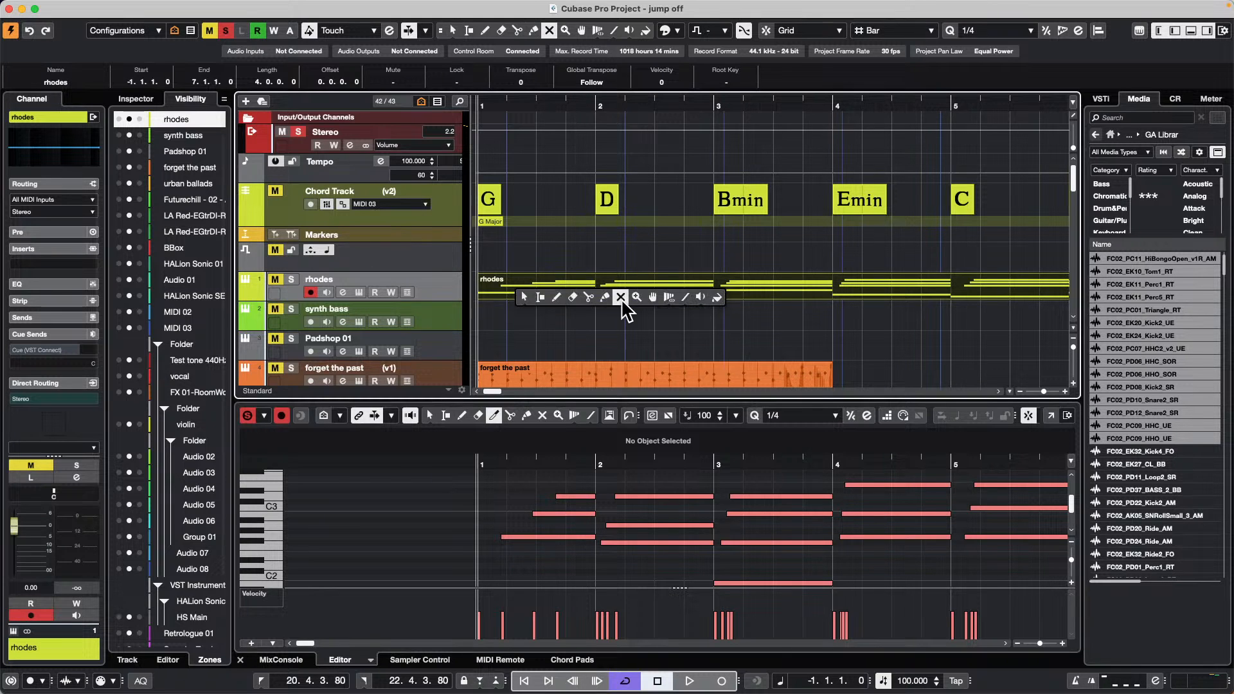
pyautogui.click(573, 297)
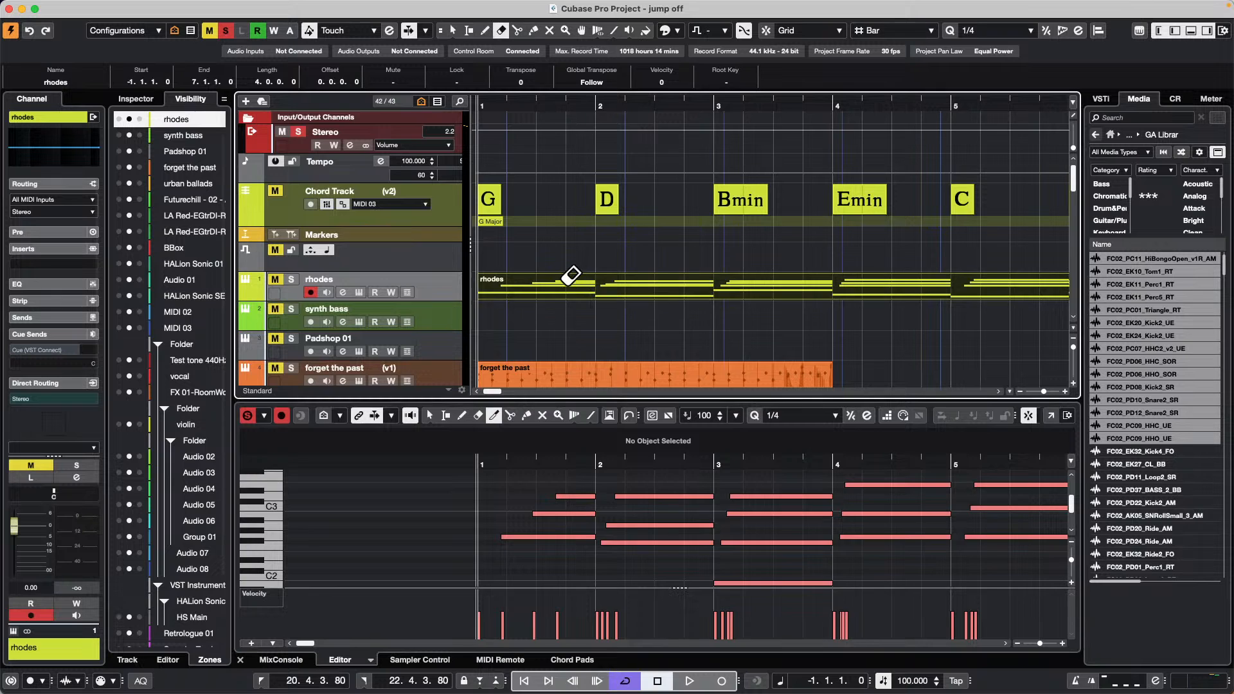
pyautogui.click(570, 280)
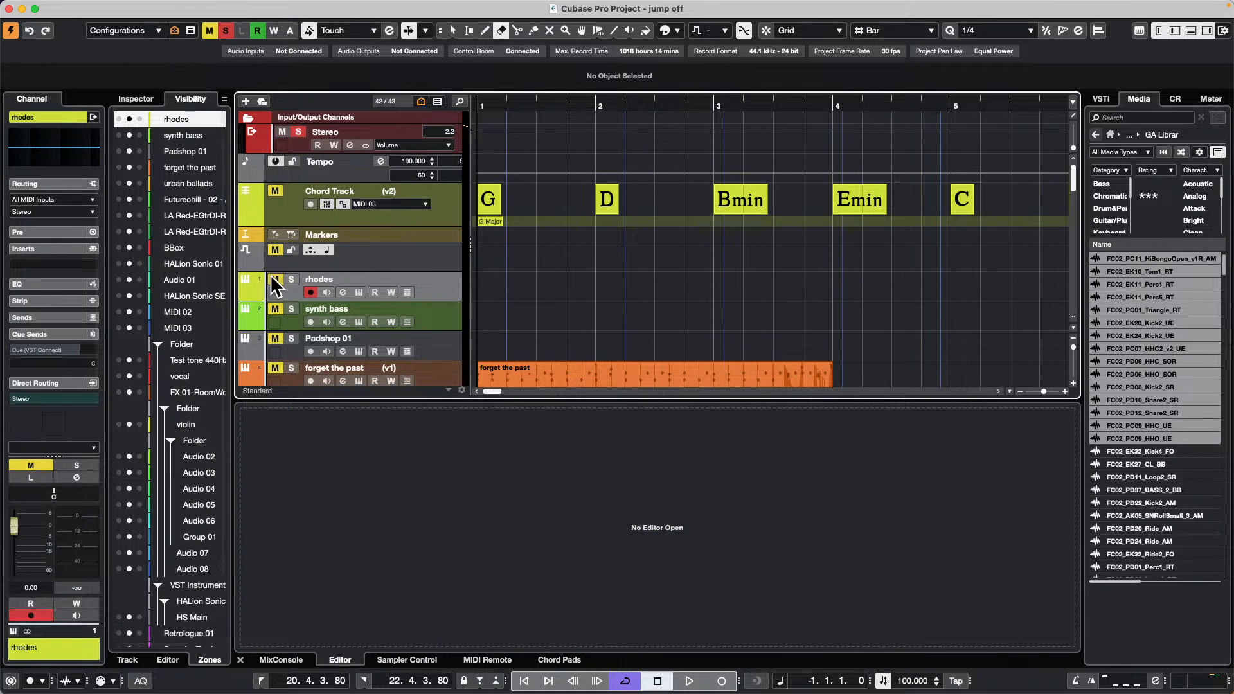
pyautogui.click(292, 279)
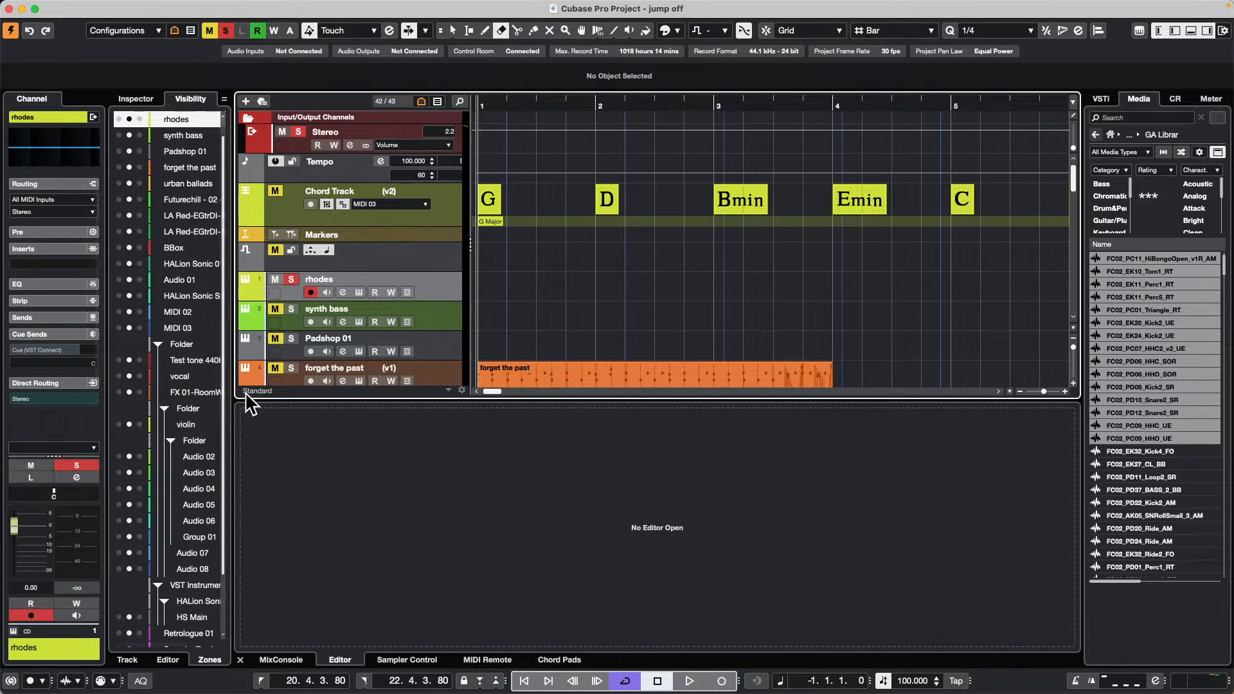
# - Show and activate the chord pads, and audition the Dmin and F pads through the rhodes track
pyautogui.click(554, 660)
pyautogui.click(251, 419)
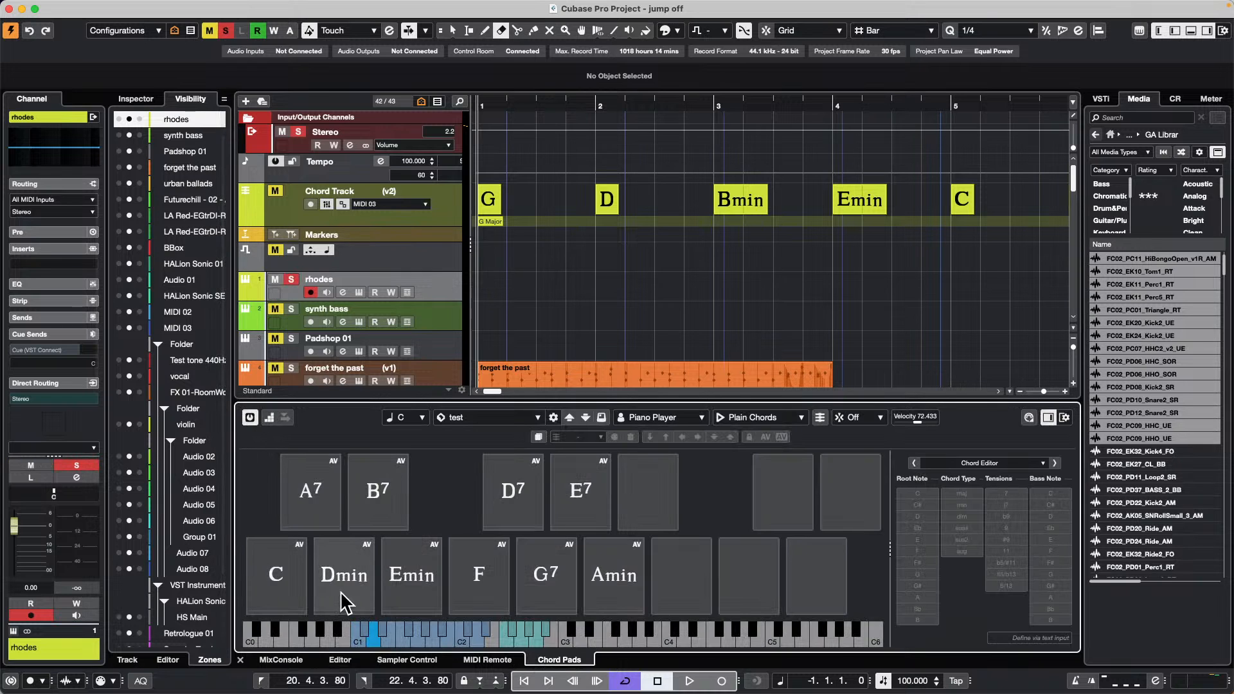
pyautogui.click(344, 572)
pyautogui.click(493, 579)
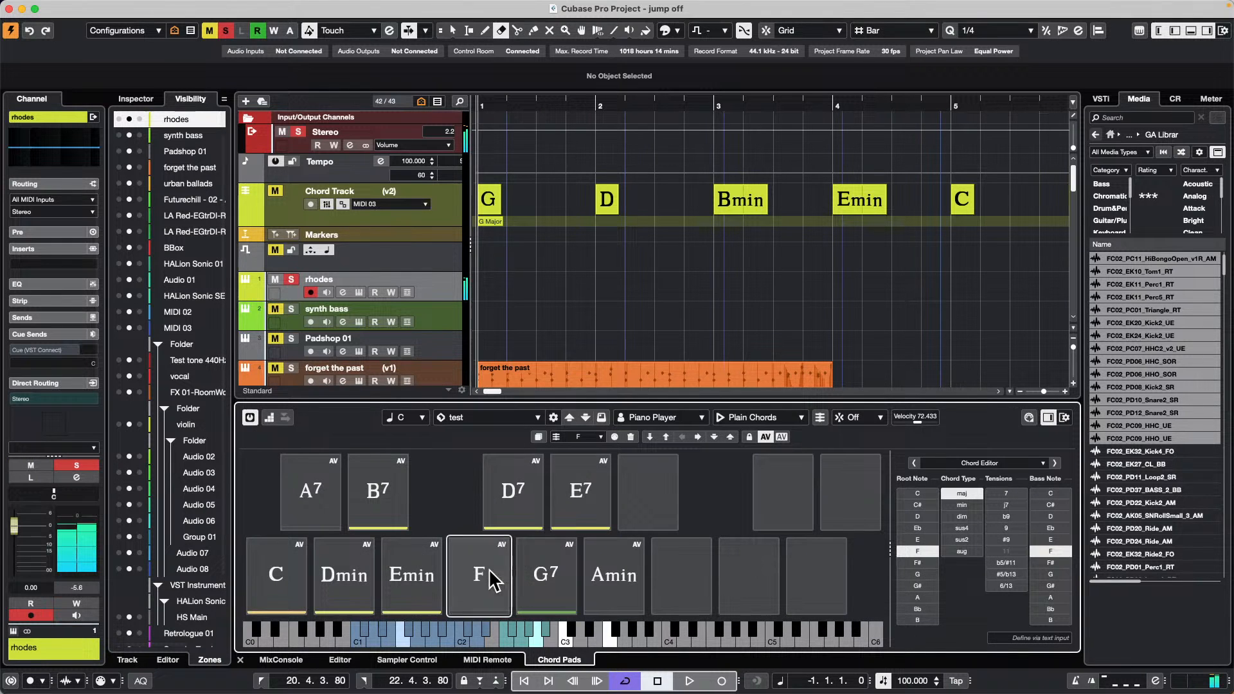
# - Switch the chord pads' player mode from plain chords to Pattern and load the Piano Pattern preset
pyautogui.click(801, 418)
pyautogui.click(741, 499)
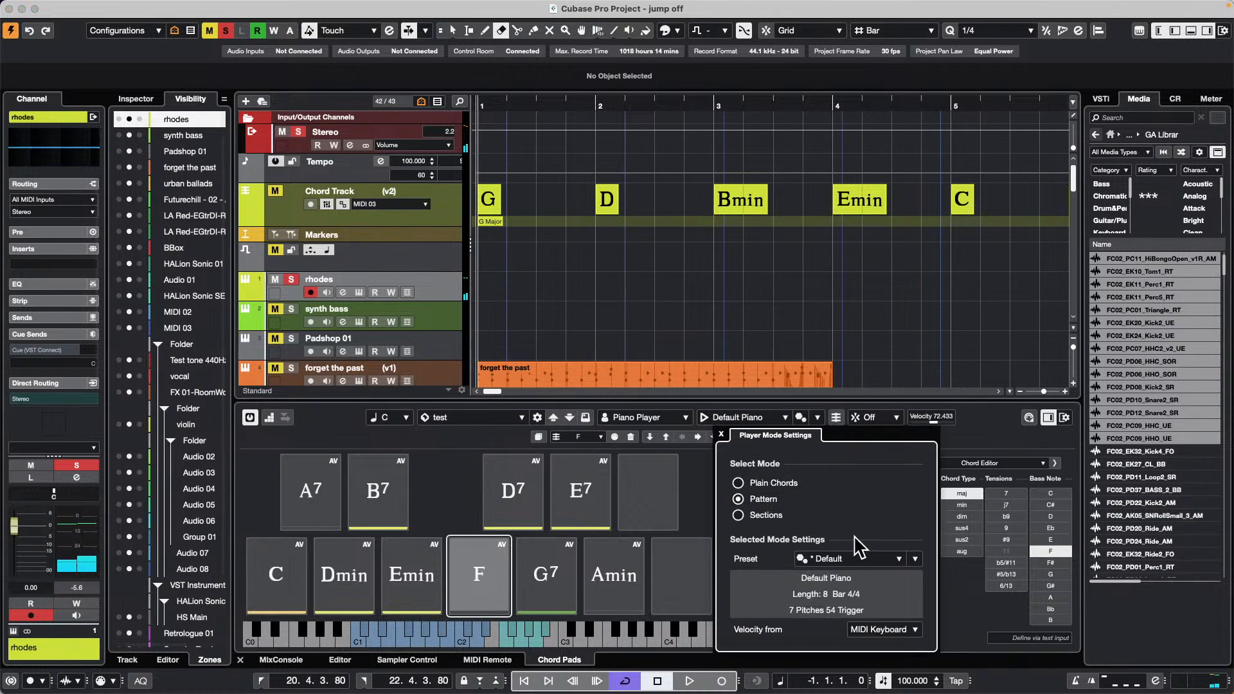
pyautogui.click(876, 561)
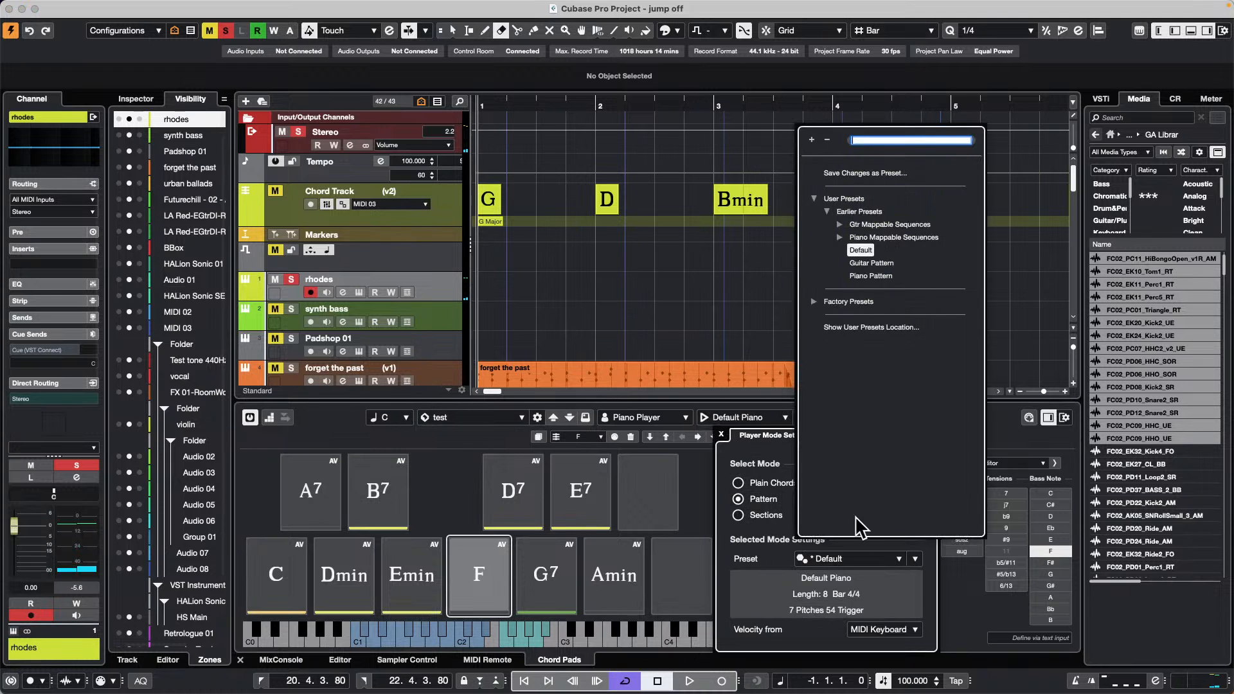
pyautogui.click(869, 275)
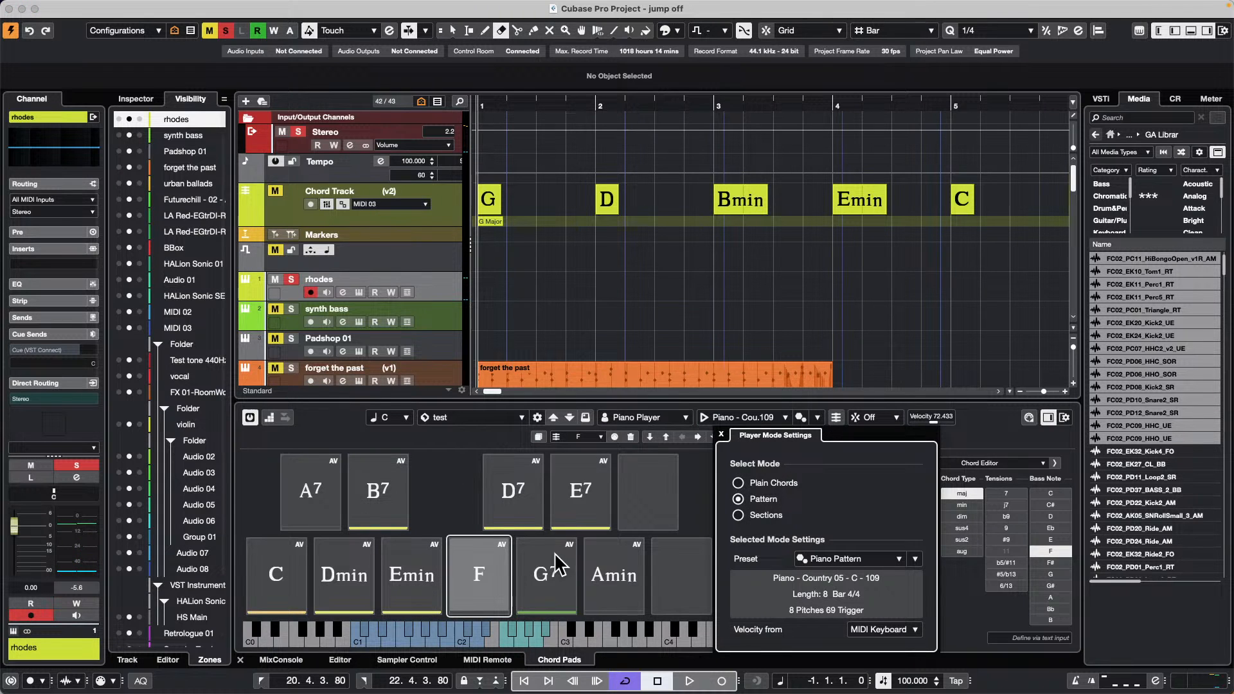
pyautogui.click(554, 582)
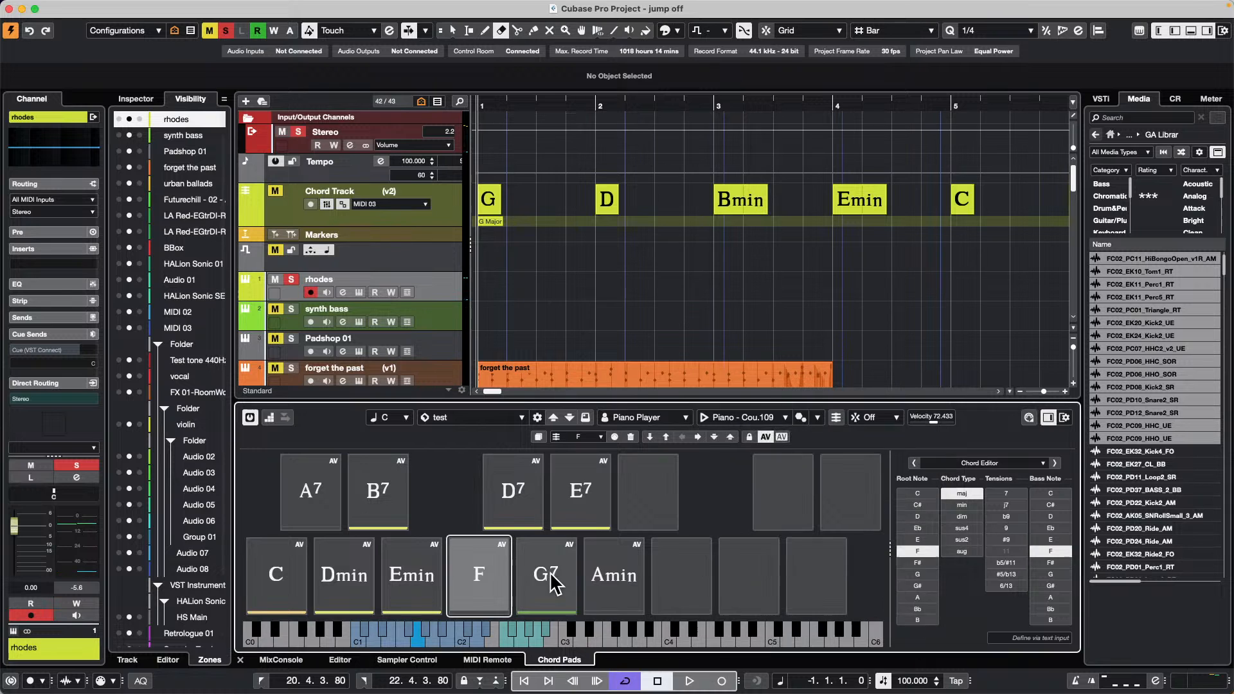
# - Audition the G7, Emin, Dmin and A7 chord pads with the piano pattern
pyautogui.click(554, 582)
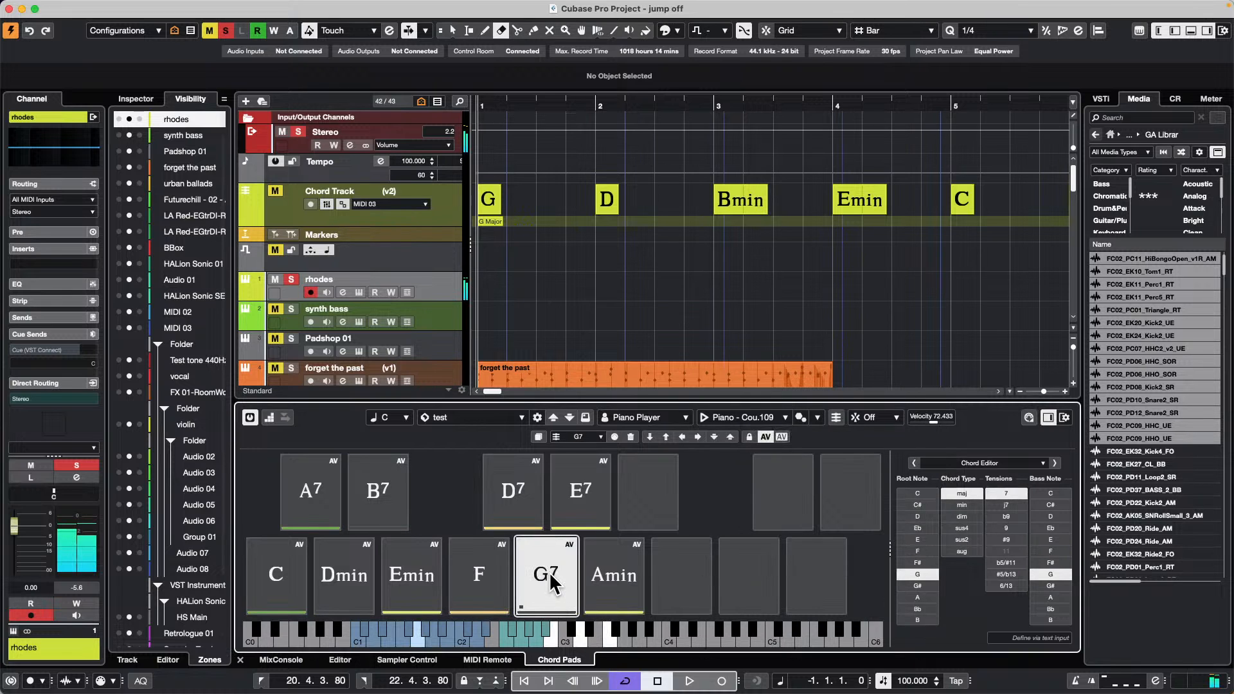
pyautogui.click(408, 572)
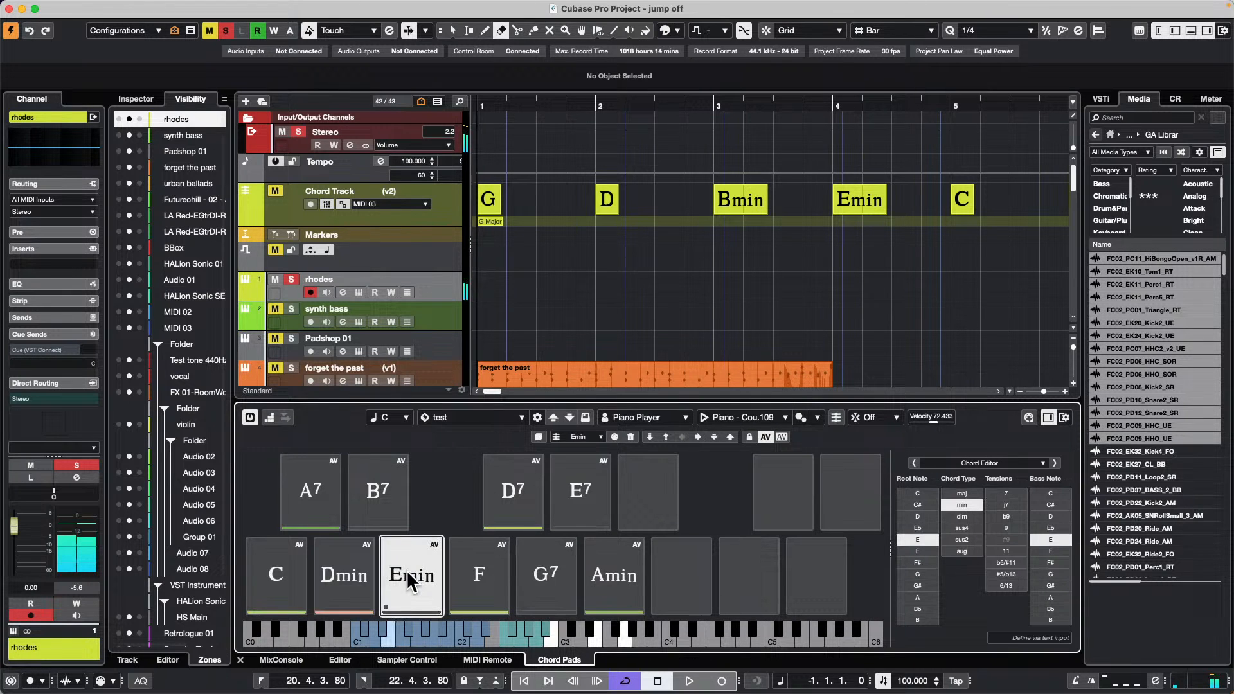
pyautogui.click(336, 567)
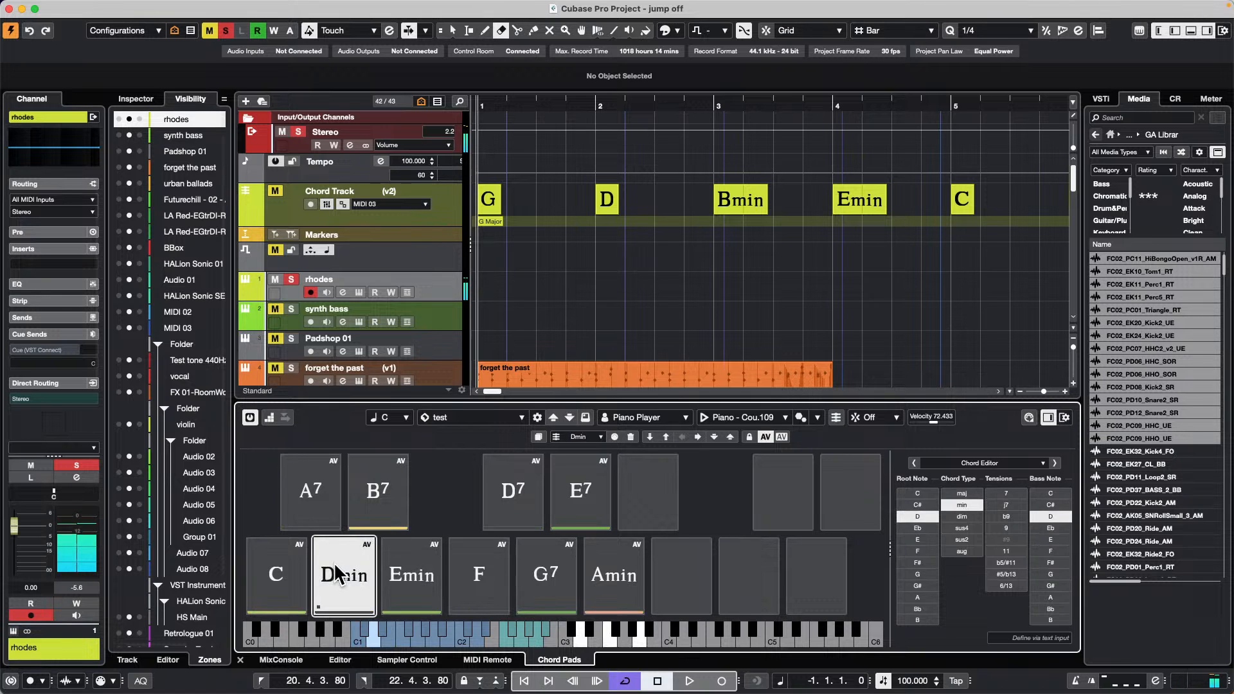
pyautogui.click(303, 493)
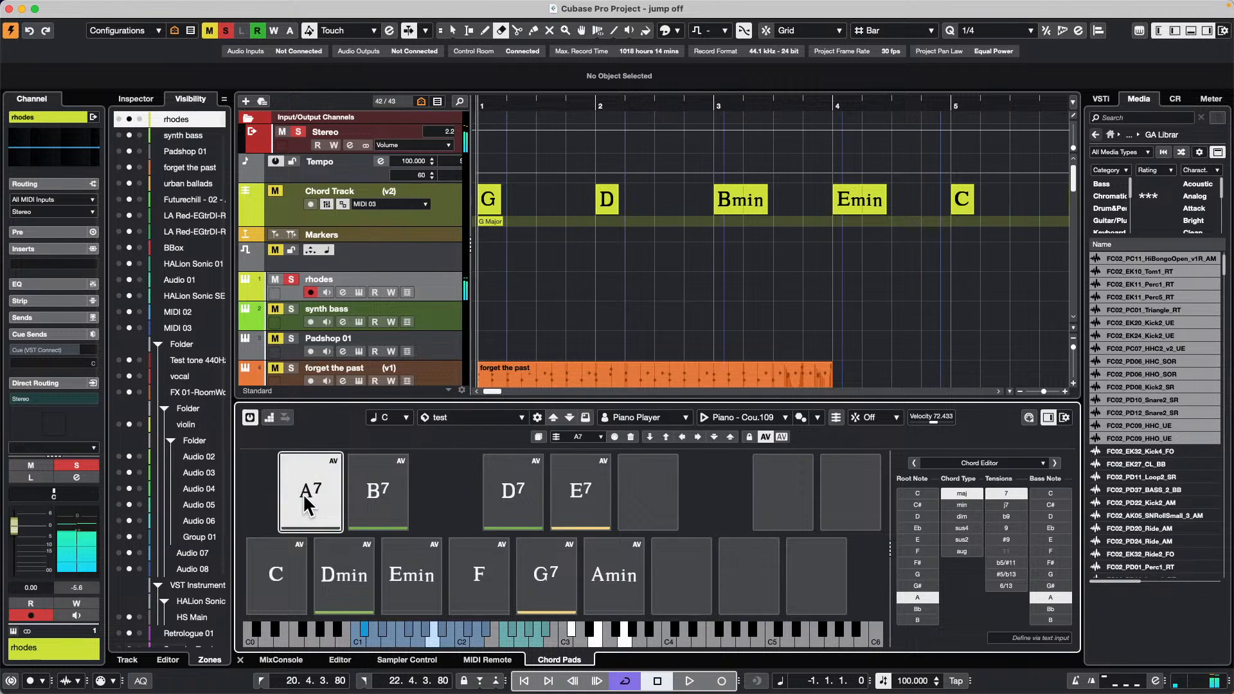
# - Reopen the chord pads' player mode settings and bring up the list of pattern presets
pyautogui.click(740, 417)
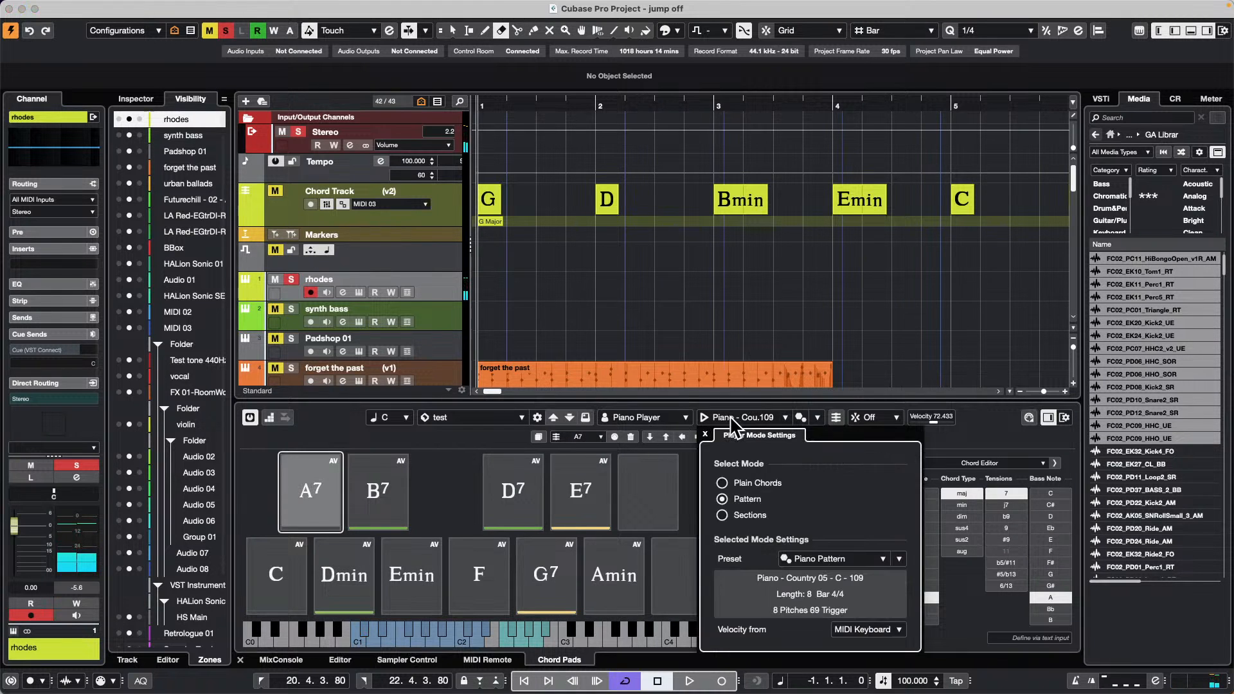
pyautogui.click(819, 556)
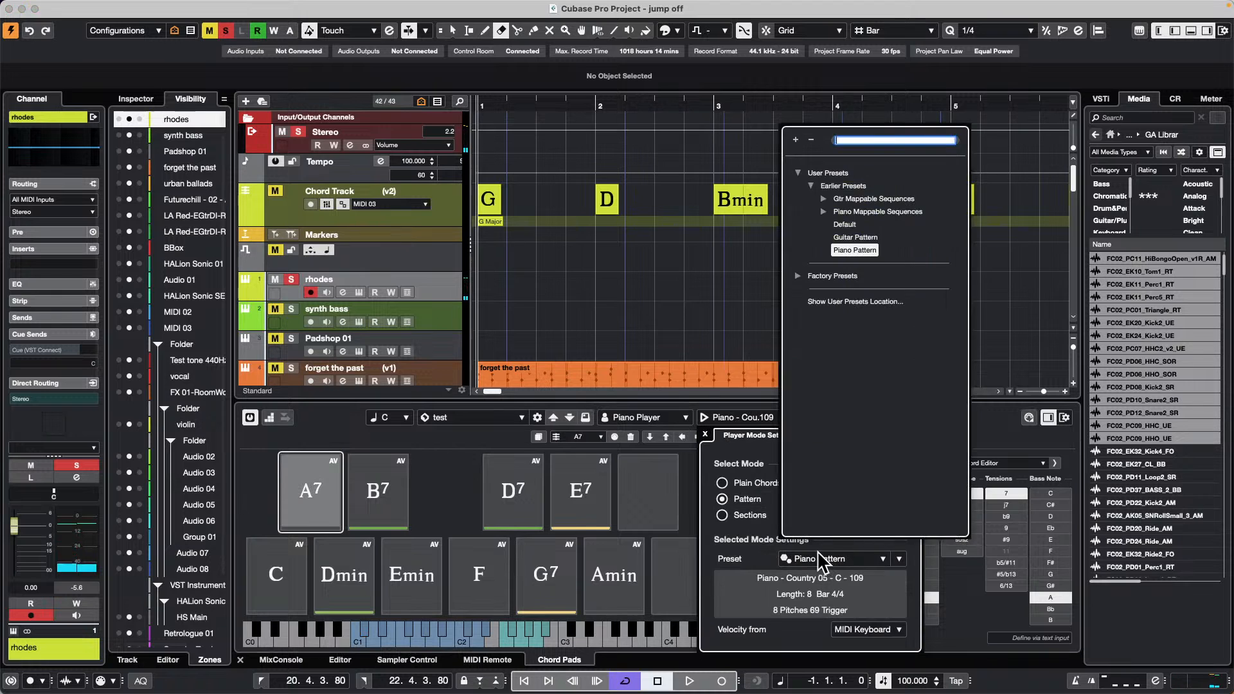
# - Load the Latin 1 player pattern preset from the Piano Mappable Sequences user presets
pyautogui.click(823, 211)
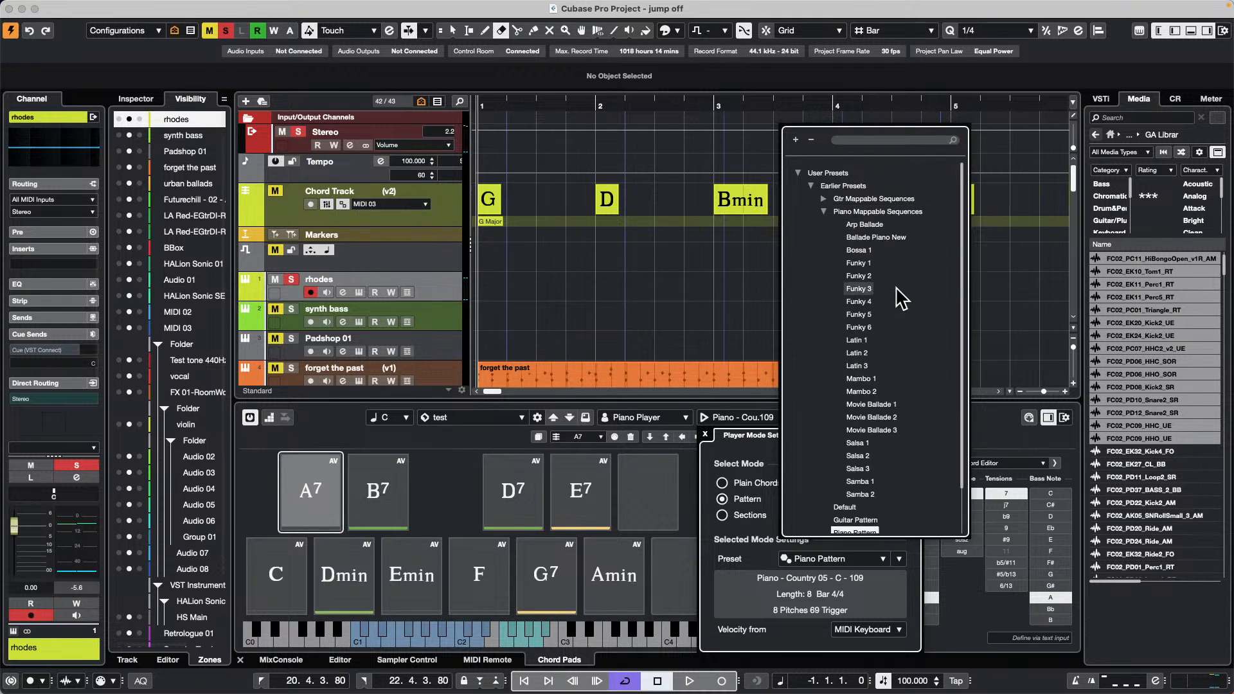
pyautogui.scroll(-2, 881, 338)
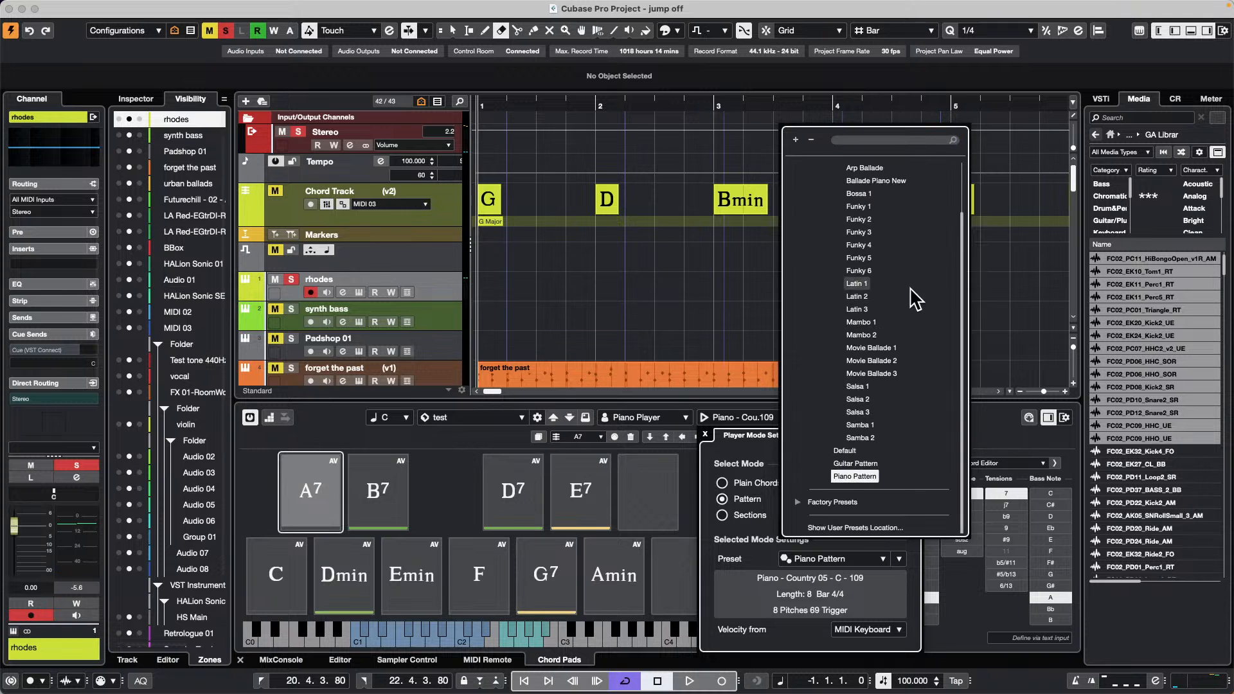
pyautogui.click(864, 285)
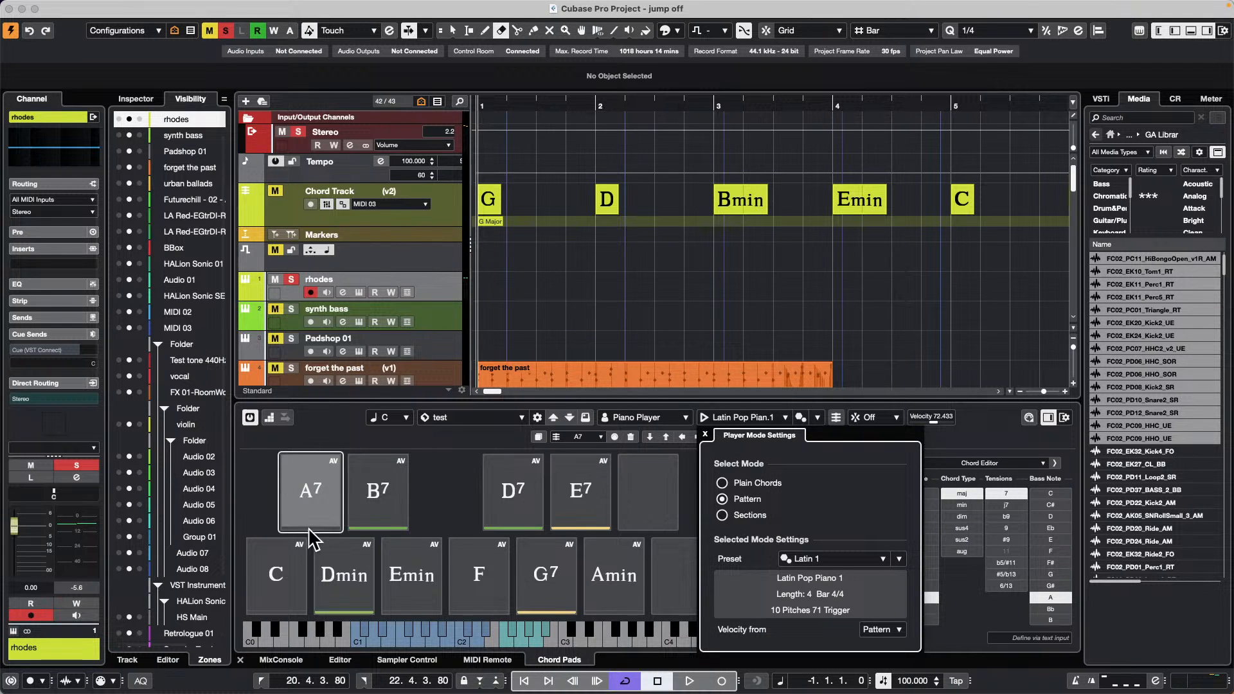
# - Audition the Latin pattern with the A7, Dmin, C, Emin and F chord pads
pyautogui.click(322, 499)
pyautogui.click(357, 581)
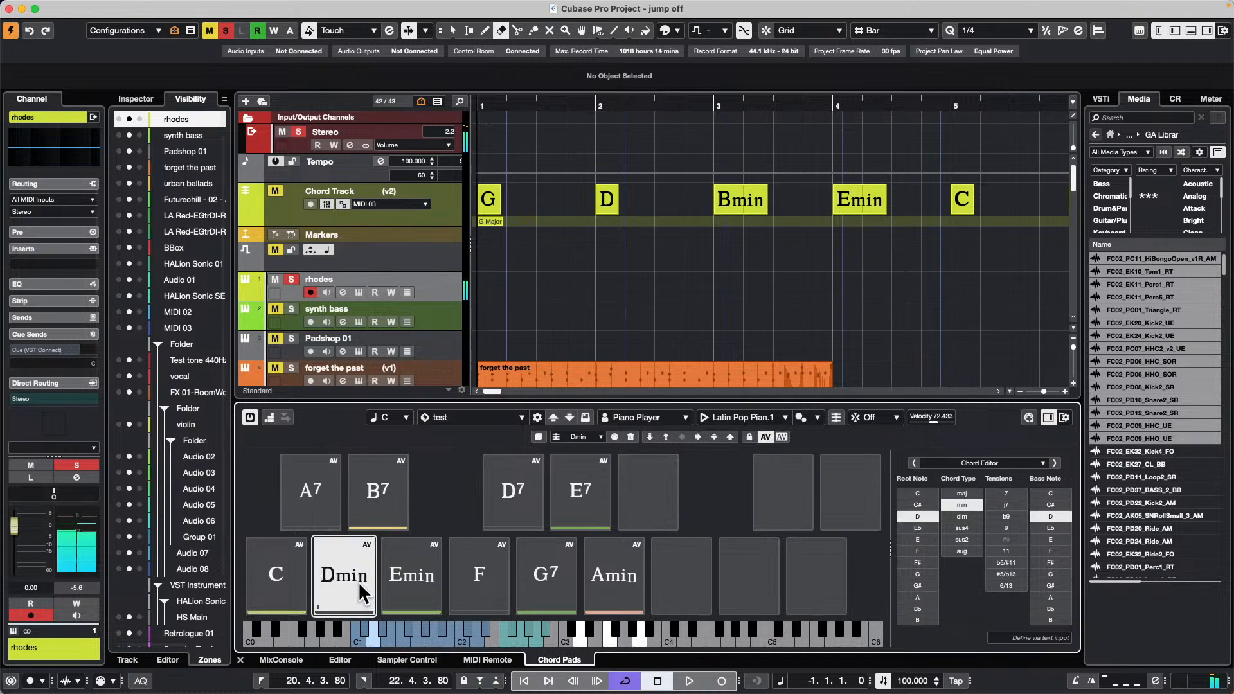
pyautogui.click(299, 579)
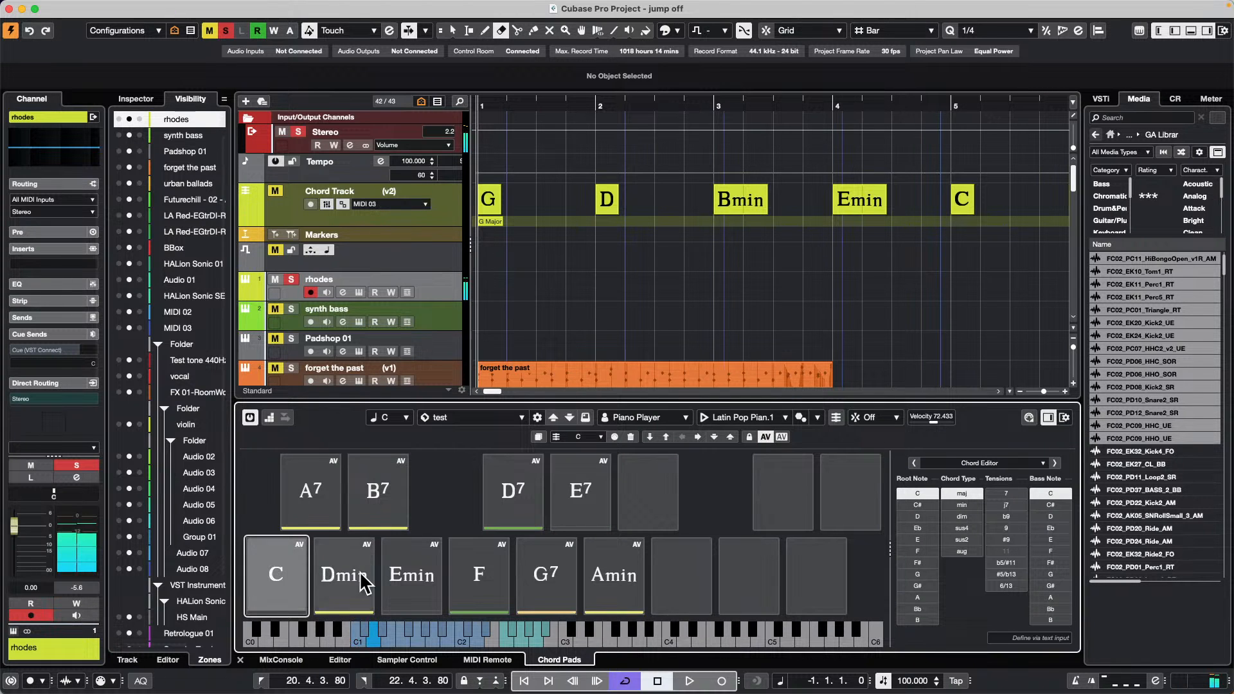
pyautogui.click(401, 571)
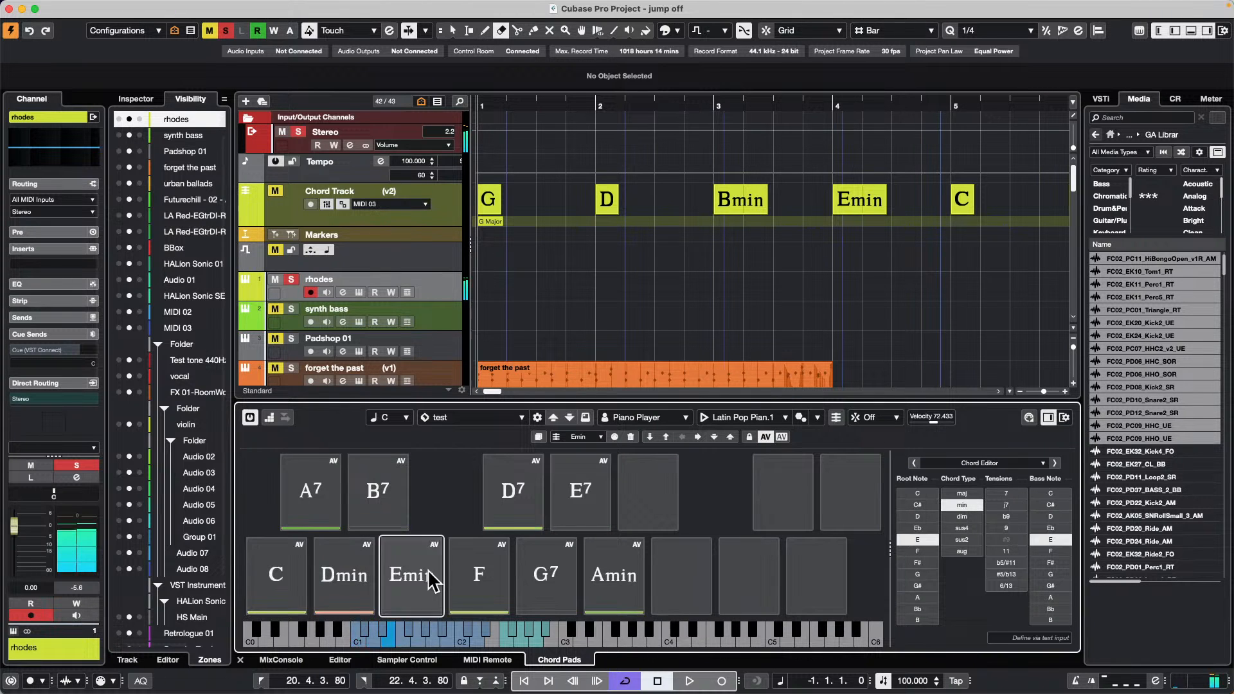
pyautogui.click(479, 572)
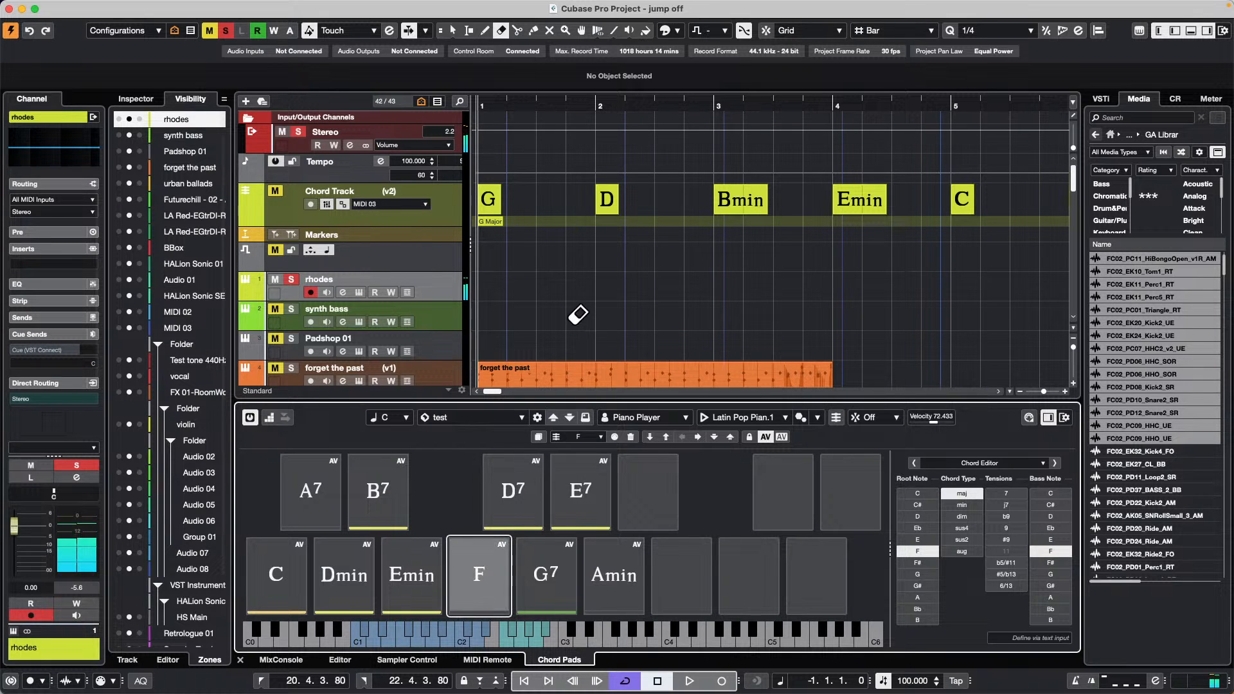
# - Select the E.Piano part on the HALion Sonic 01 track and audition the G7 and F chord pads with it
pyautogui.scroll(-1, 577, 314)
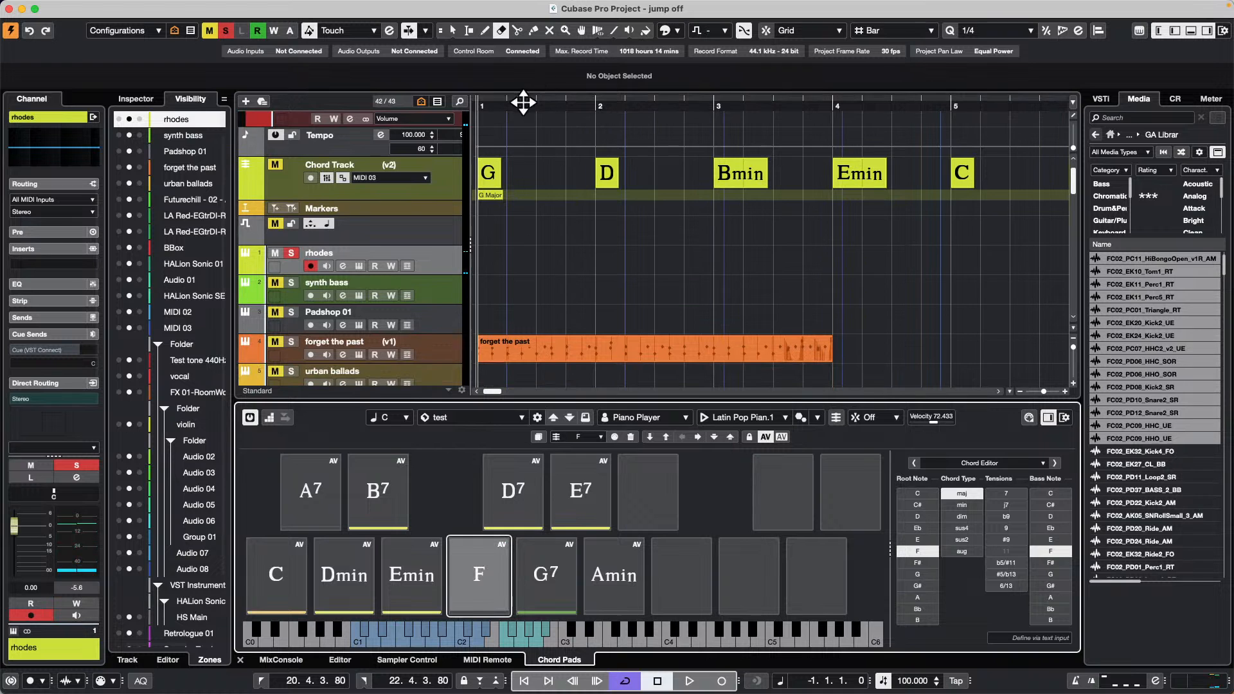
pyautogui.scroll(-3, 674, 212)
pyautogui.click(555, 104)
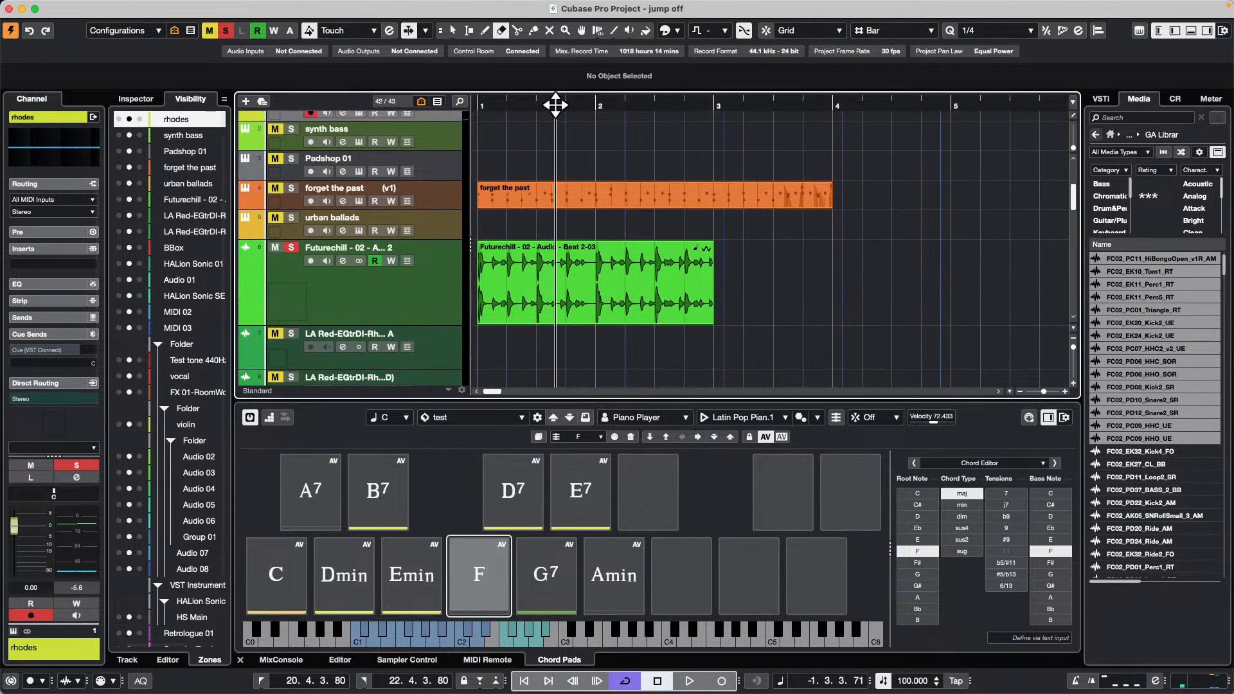
pyautogui.moveTo(555, 104); pyautogui.dragTo(553, 58)
pyautogui.scroll(-2, 698, 219)
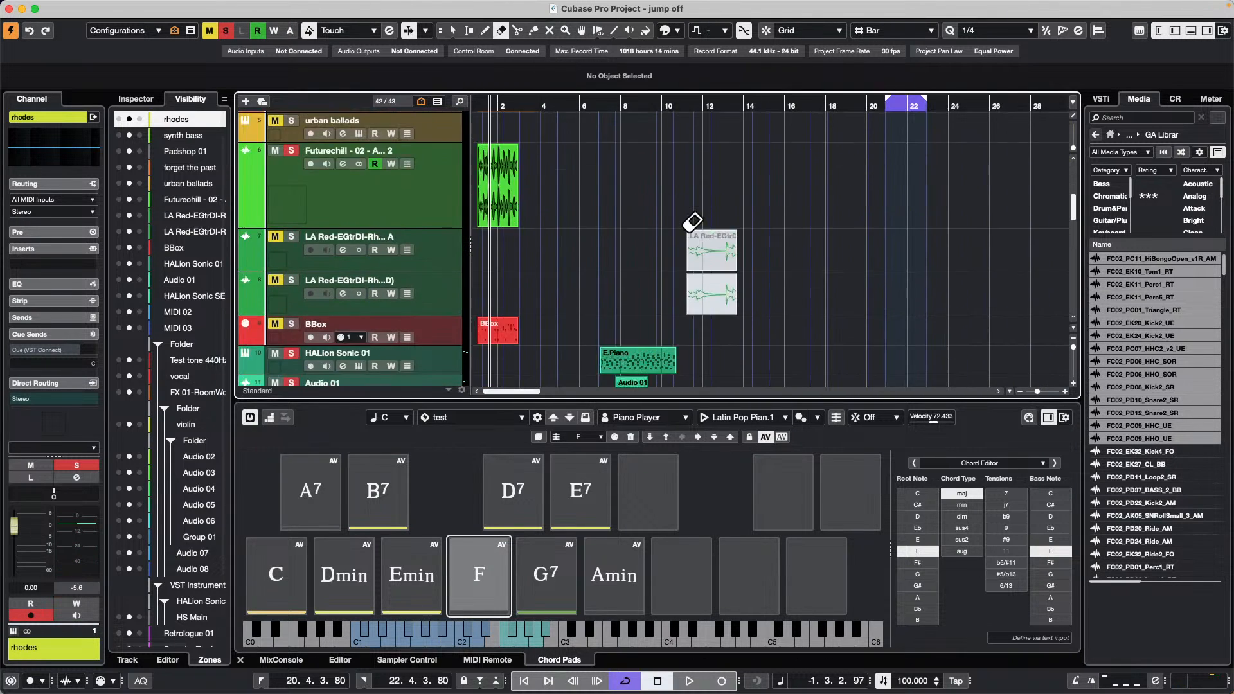
pyautogui.scroll(-2, 693, 223)
pyautogui.press('1')
pyautogui.moveTo(637, 301)
pyautogui.mouseDown()
pyautogui.moveTo(723, 425)
pyautogui.moveTo(737, 409)
pyautogui.moveTo(739, 424)
pyautogui.mouseUp()
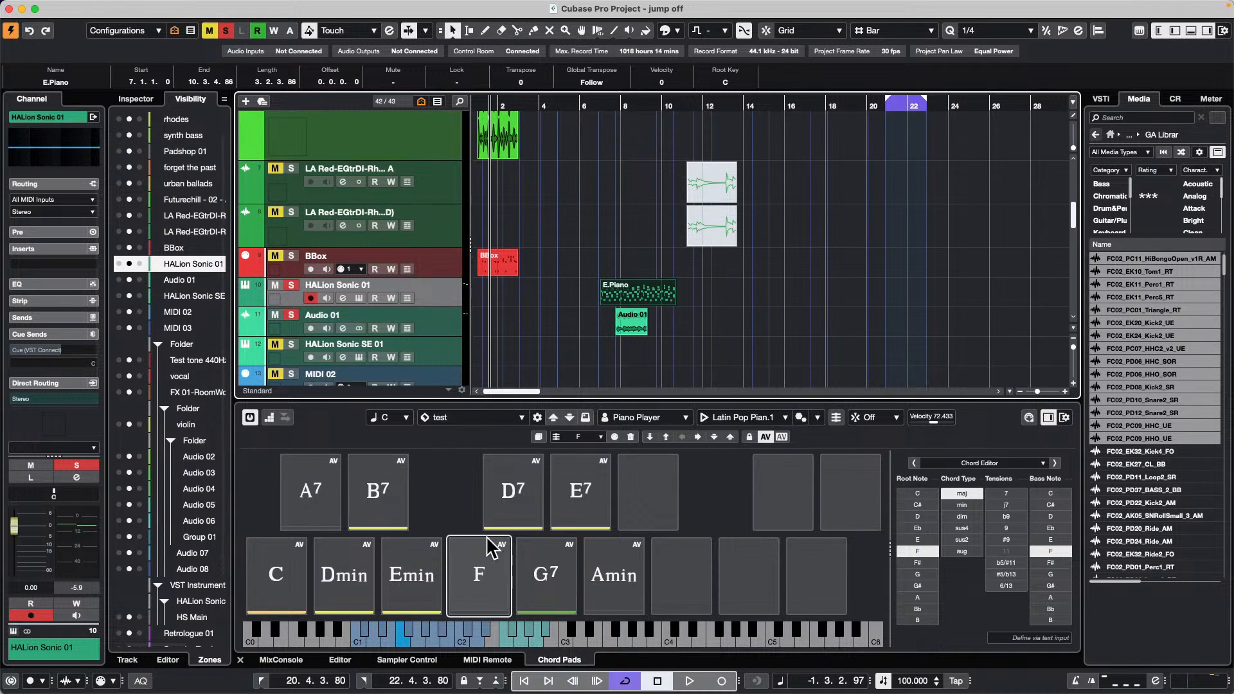
pyautogui.click(549, 578)
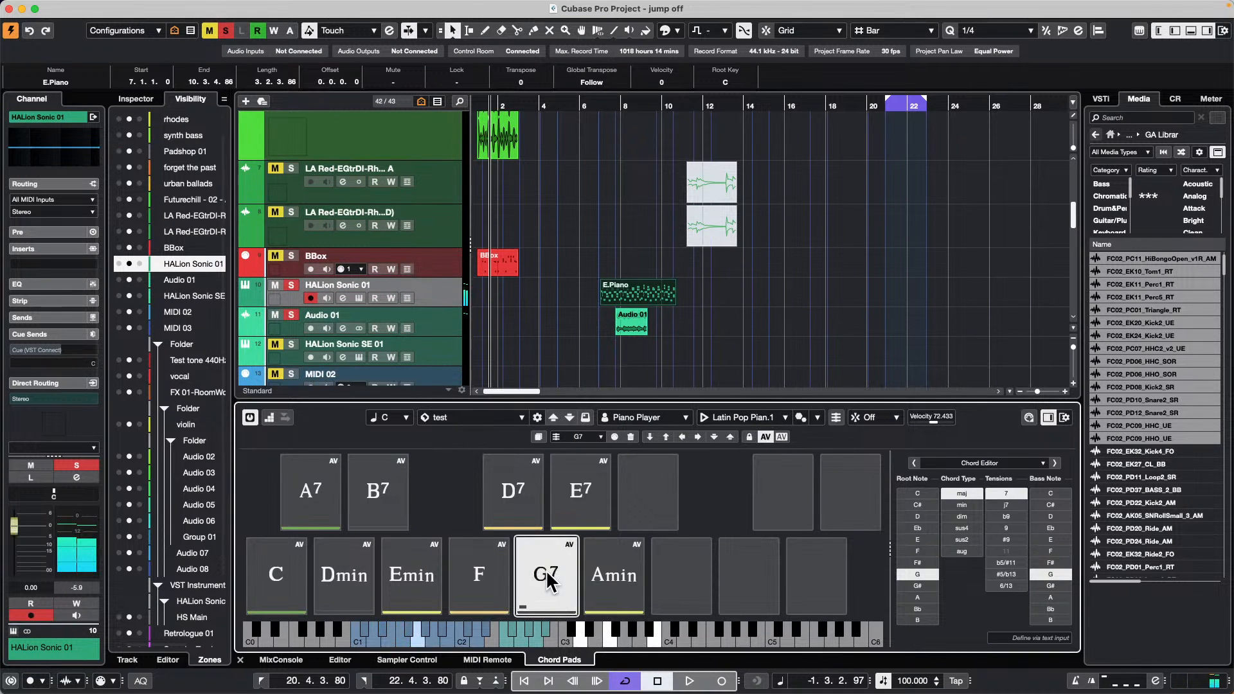
pyautogui.click(480, 579)
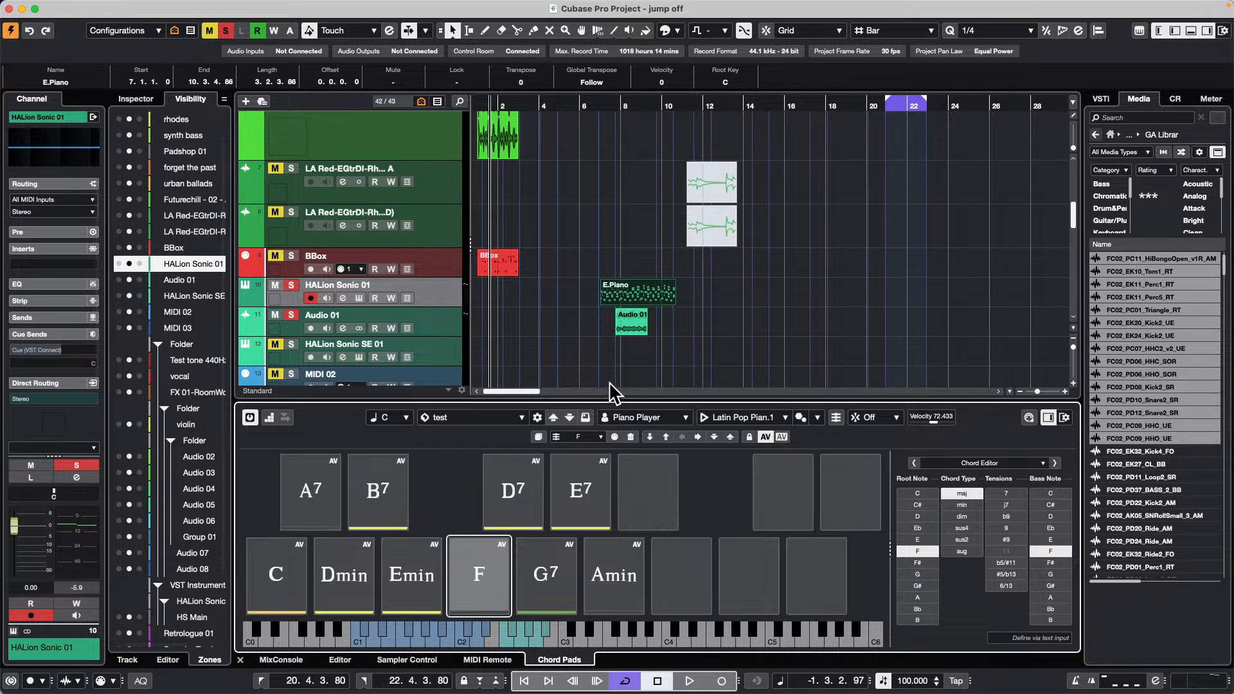
# - Return the playhead to the start of bar 1 and enlarge the first bars of the arrangement
pyautogui.scroll(10, 546, 180)
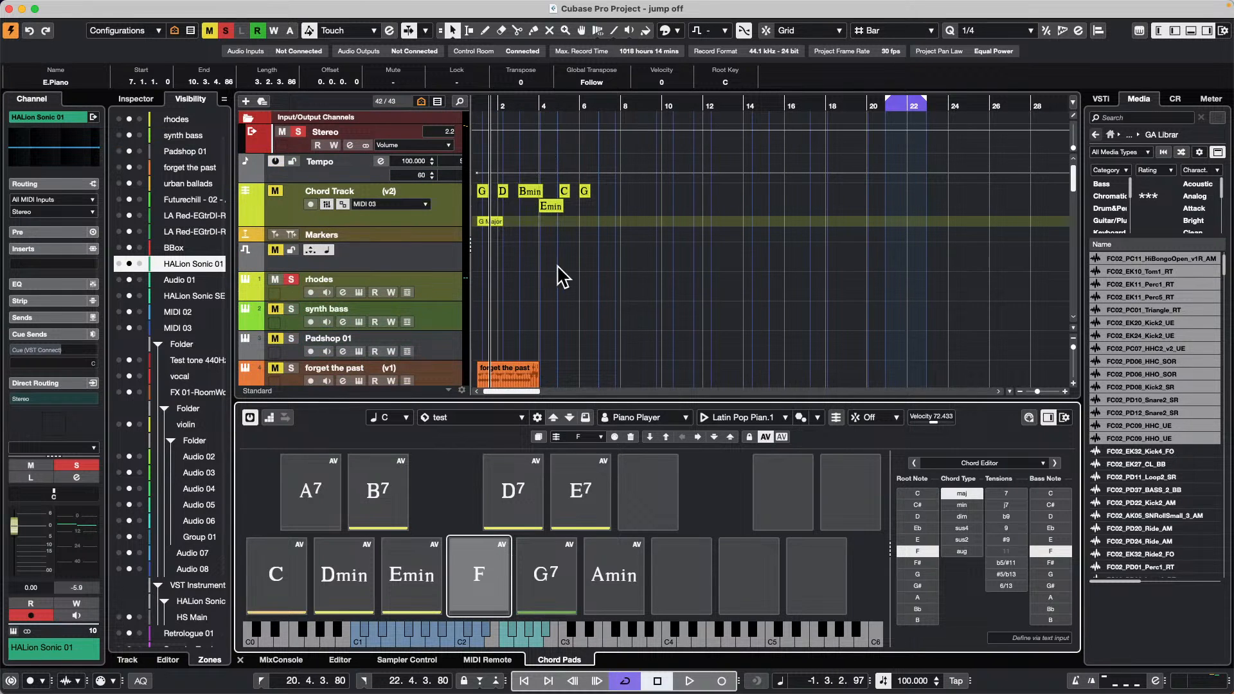
pyautogui.scroll(-5, 565, 280)
pyautogui.moveTo(490, 106); pyautogui.dragTo(462, 164)
pyautogui.moveTo(197, 2)
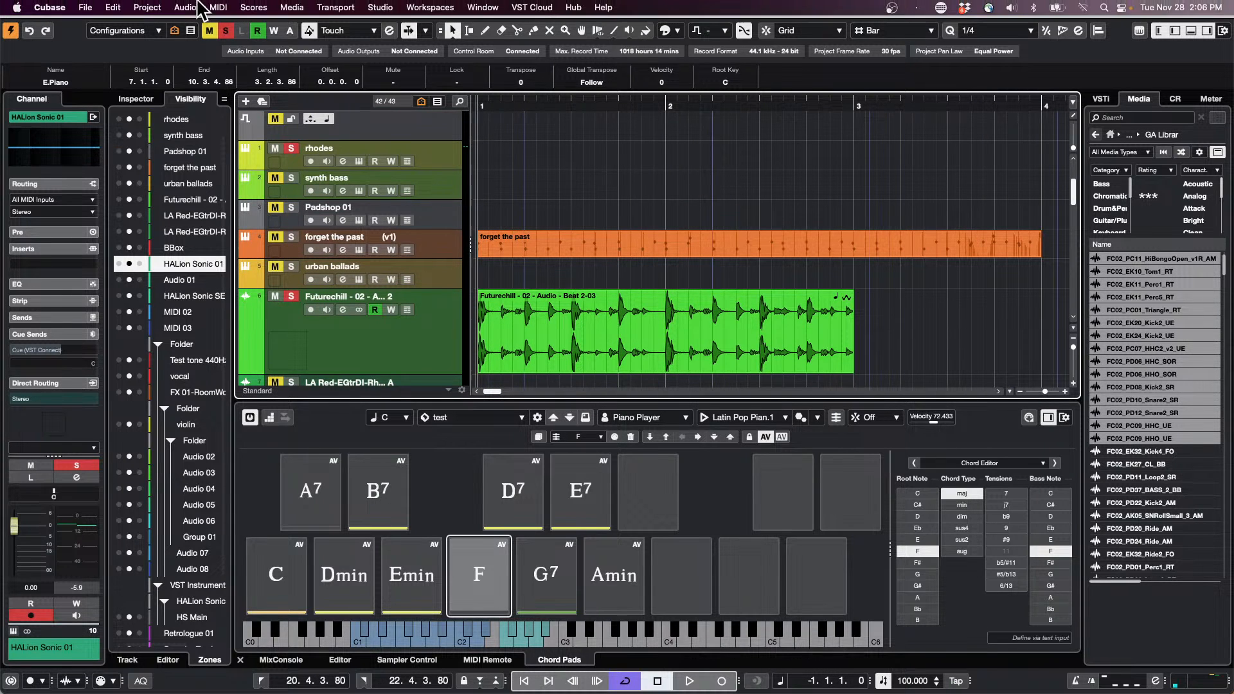
pyautogui.click(85, 7)
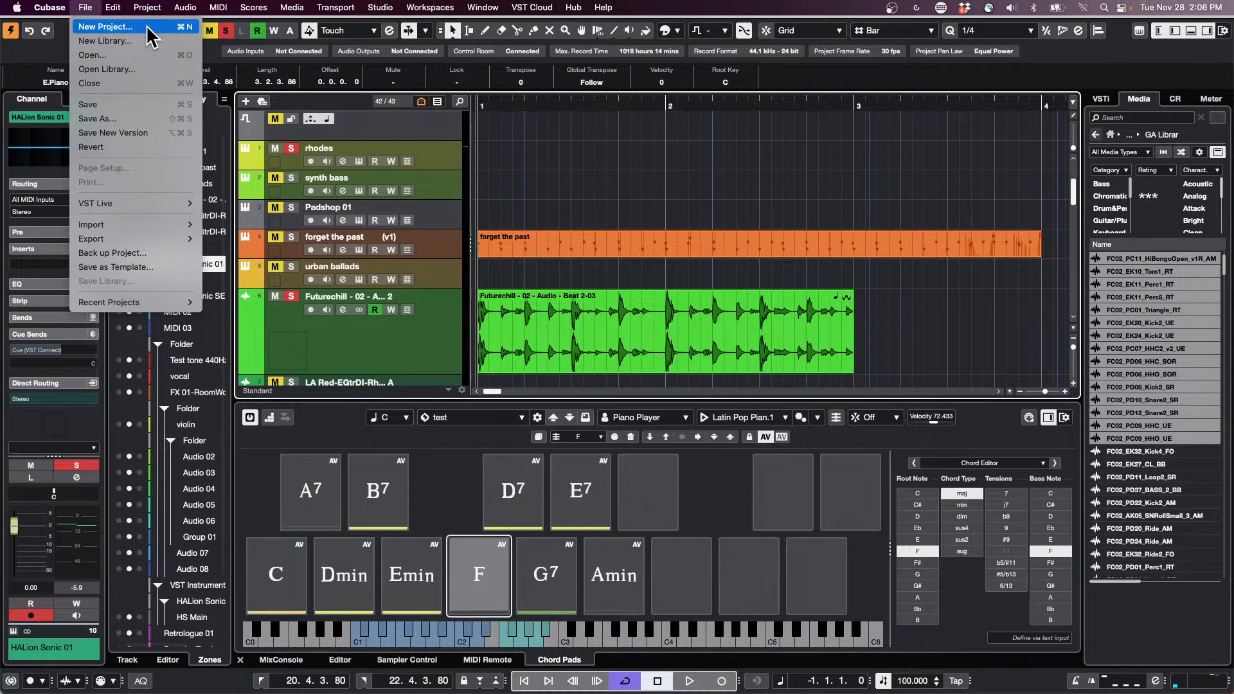
pyautogui.click(611, 328)
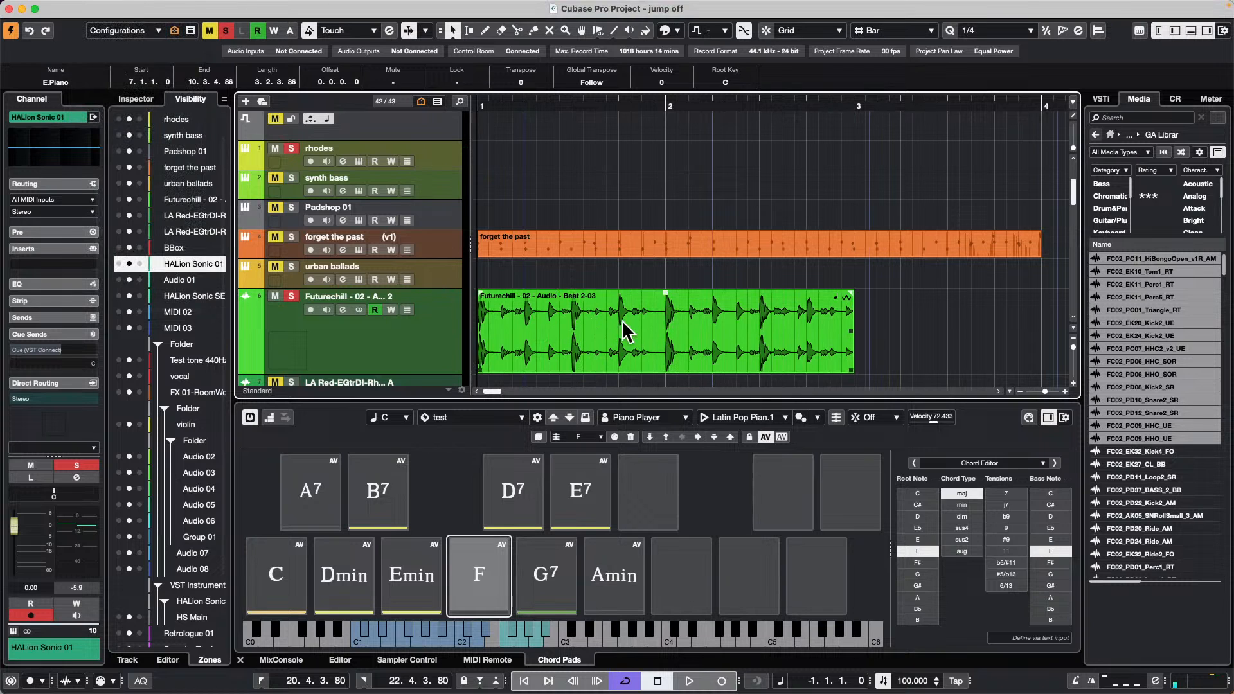
# - Select the Futurechill - 02 audio track and open the Key Commands window
pyautogui.scroll(-3, 612, 309)
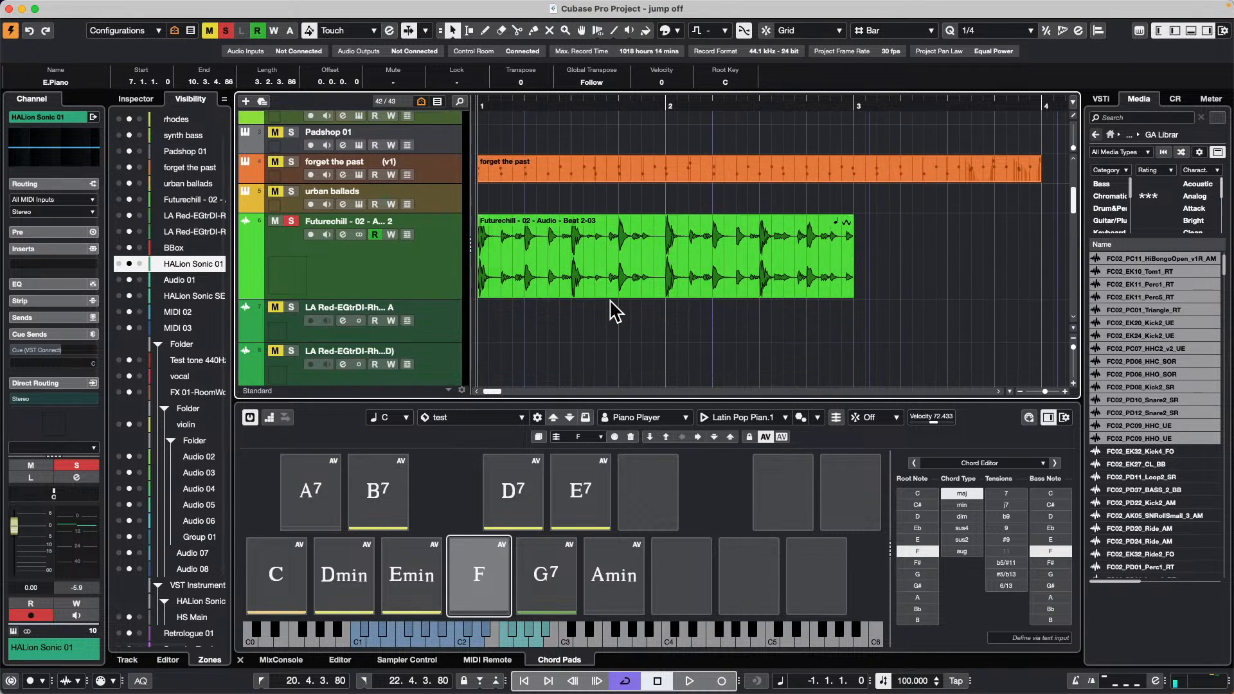
pyautogui.click(401, 284)
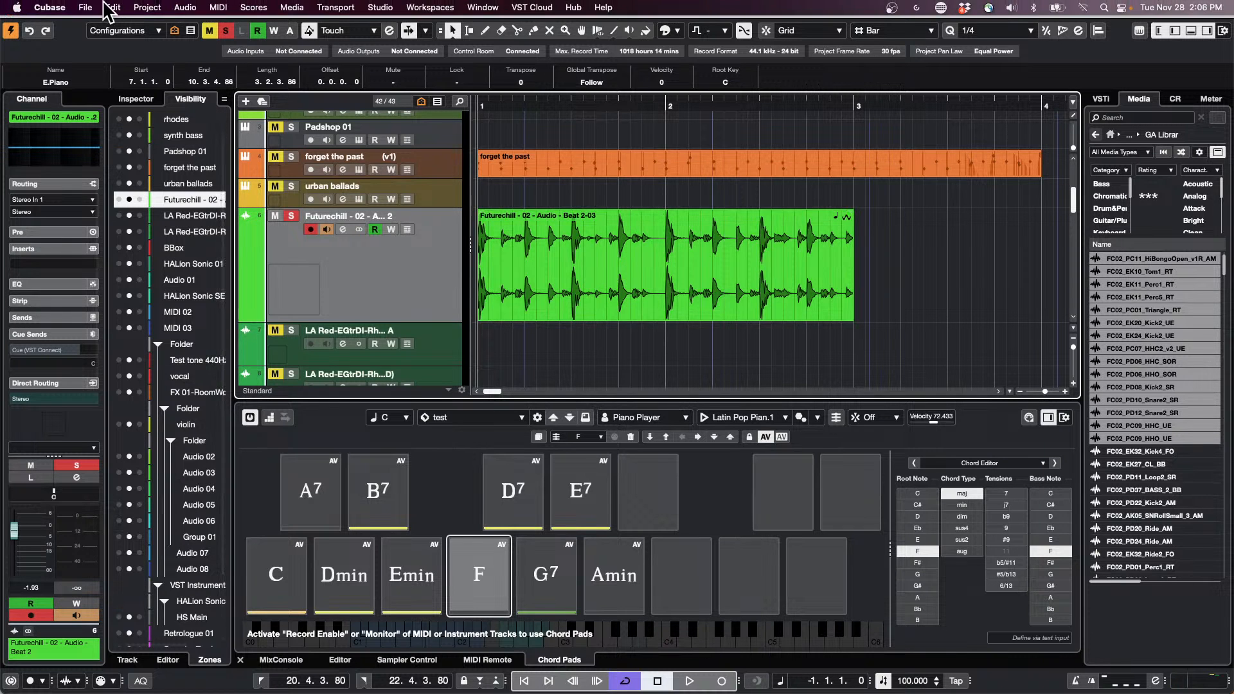
pyautogui.click(110, 7)
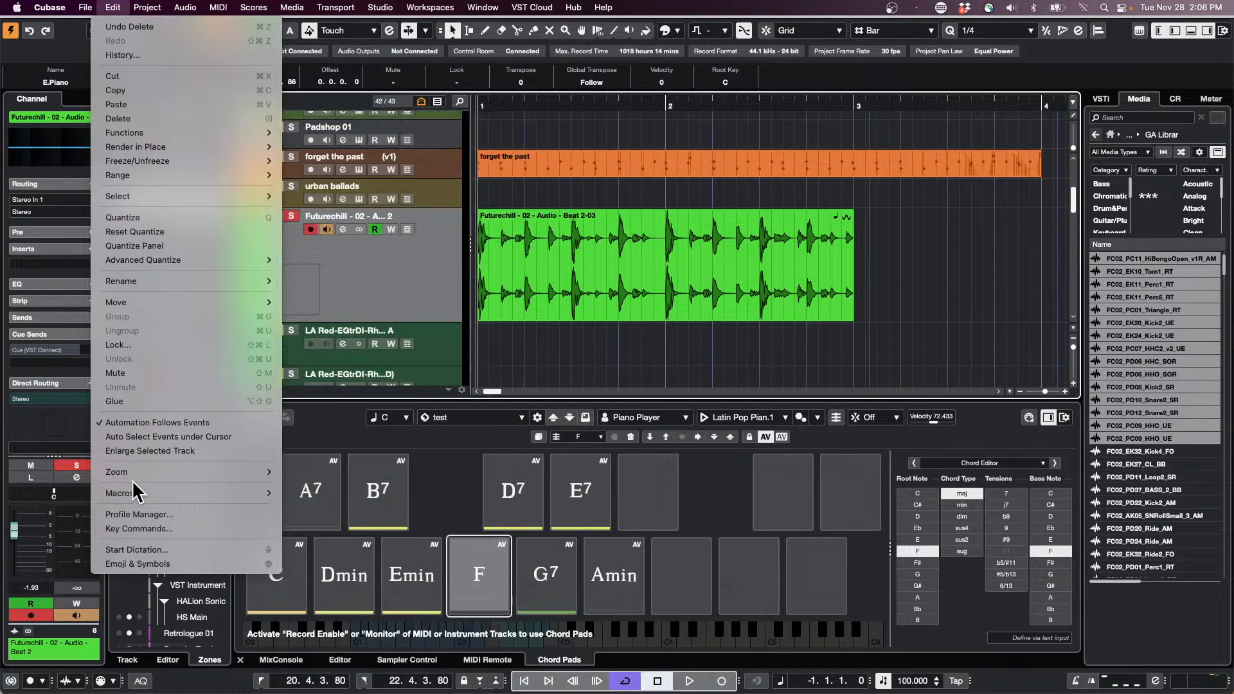
pyautogui.click(146, 528)
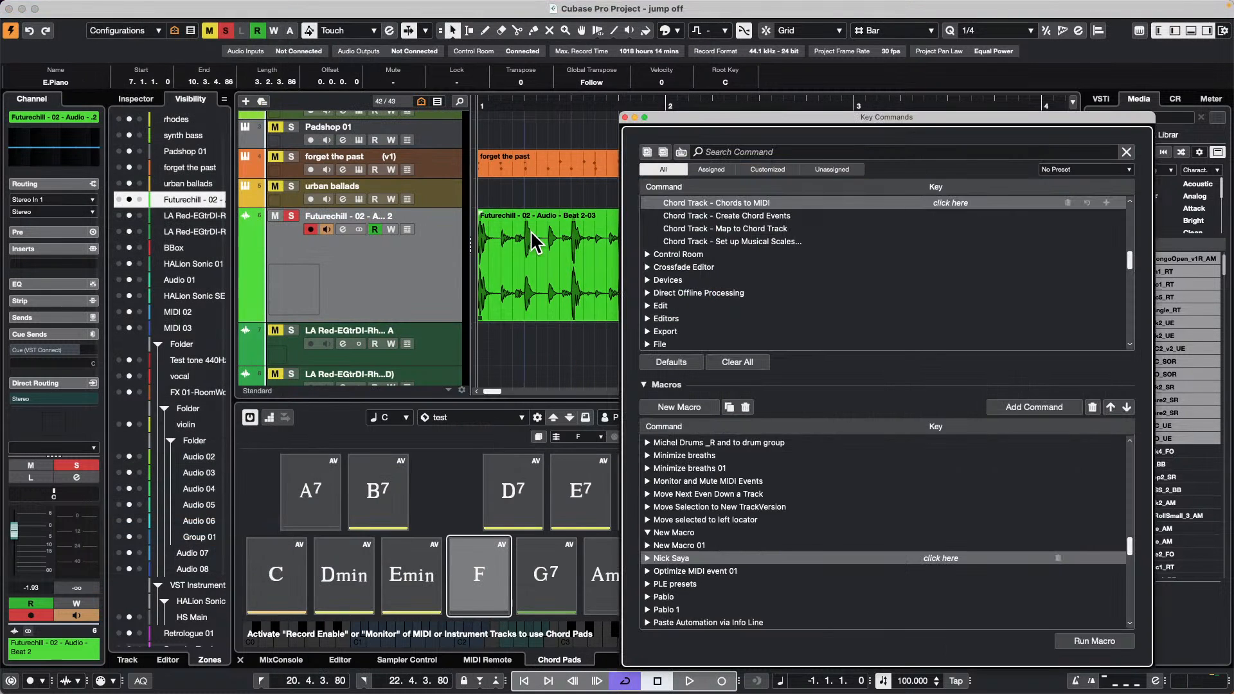
# - Reposition the Key Commands window clear of the track list and narrow the track list to expose the audio event
pyautogui.moveTo(721, 119); pyautogui.dragTo(135, 144)
pyautogui.click(638, 189)
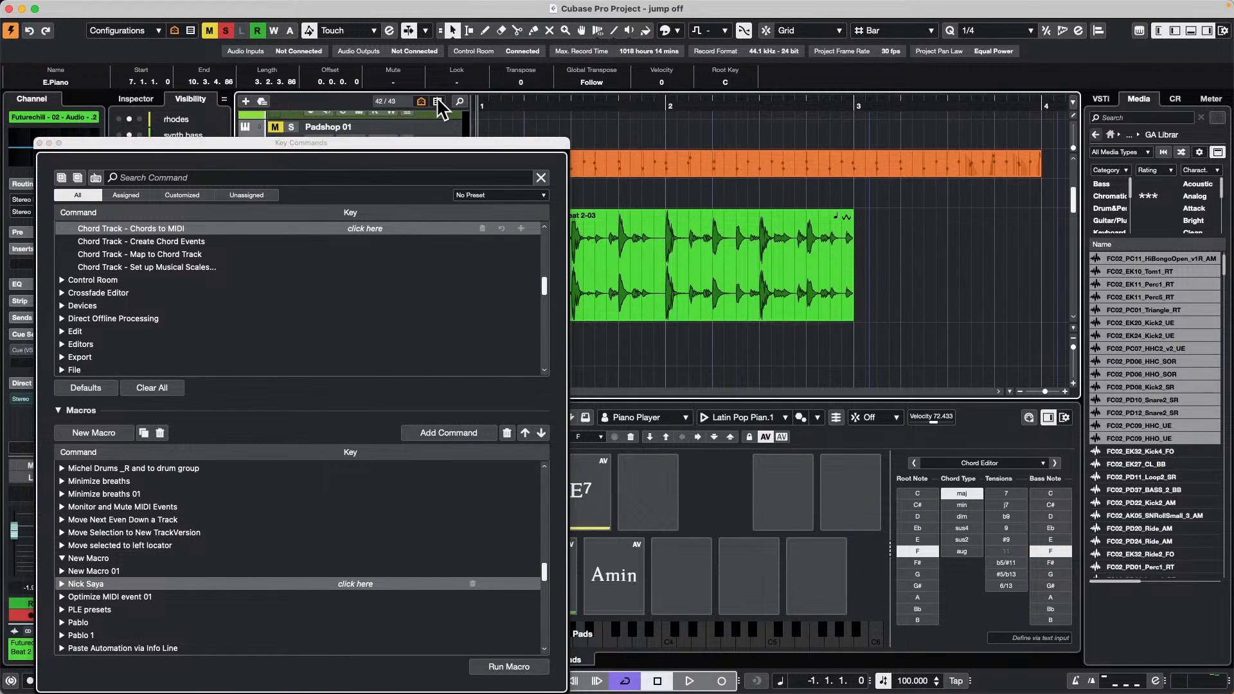
pyautogui.moveTo(479, 144); pyautogui.dragTo(1003, 176)
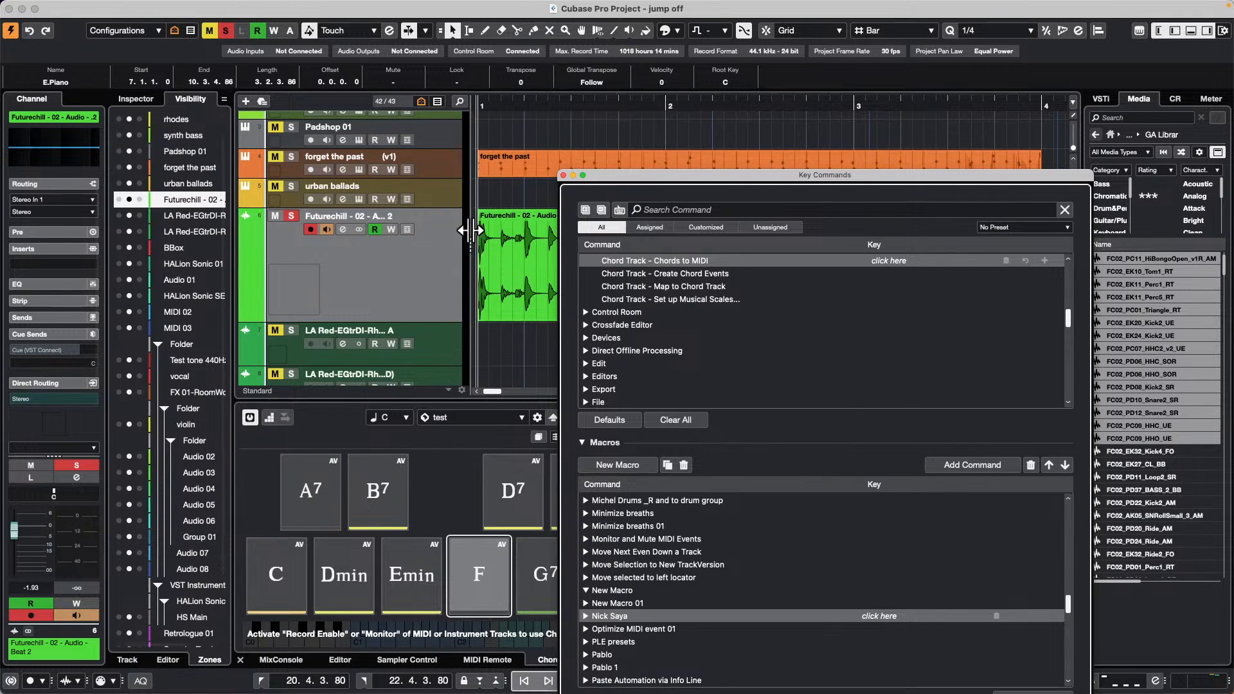
pyautogui.moveTo(470, 233); pyautogui.dragTo(338, 235)
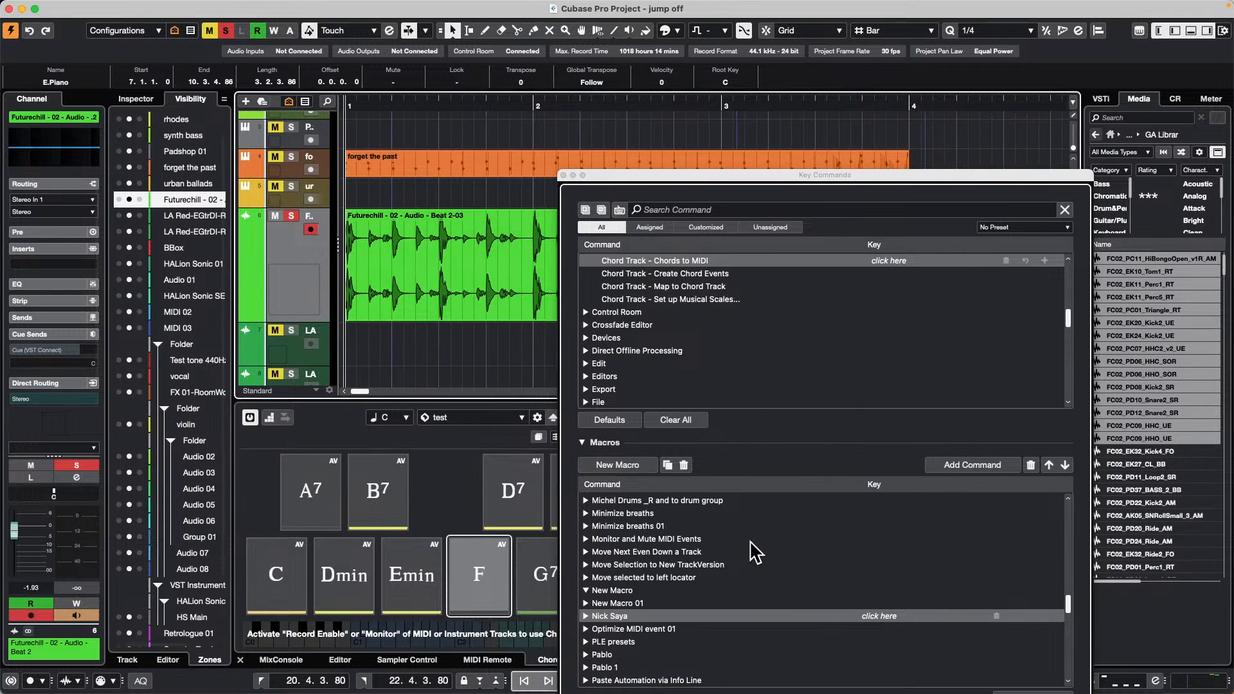
# - Expand the Minimize breaths macro and examine its sequence of commands
pyautogui.click(586, 513)
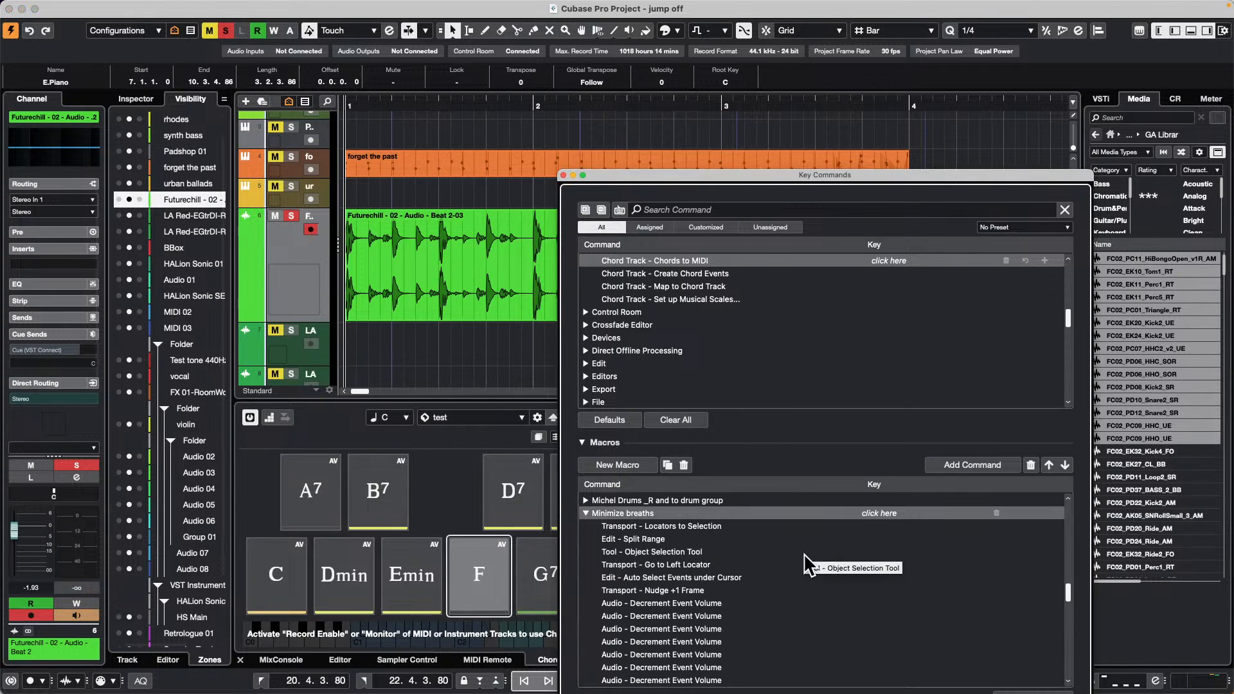
pyautogui.scroll(4, 692, 567)
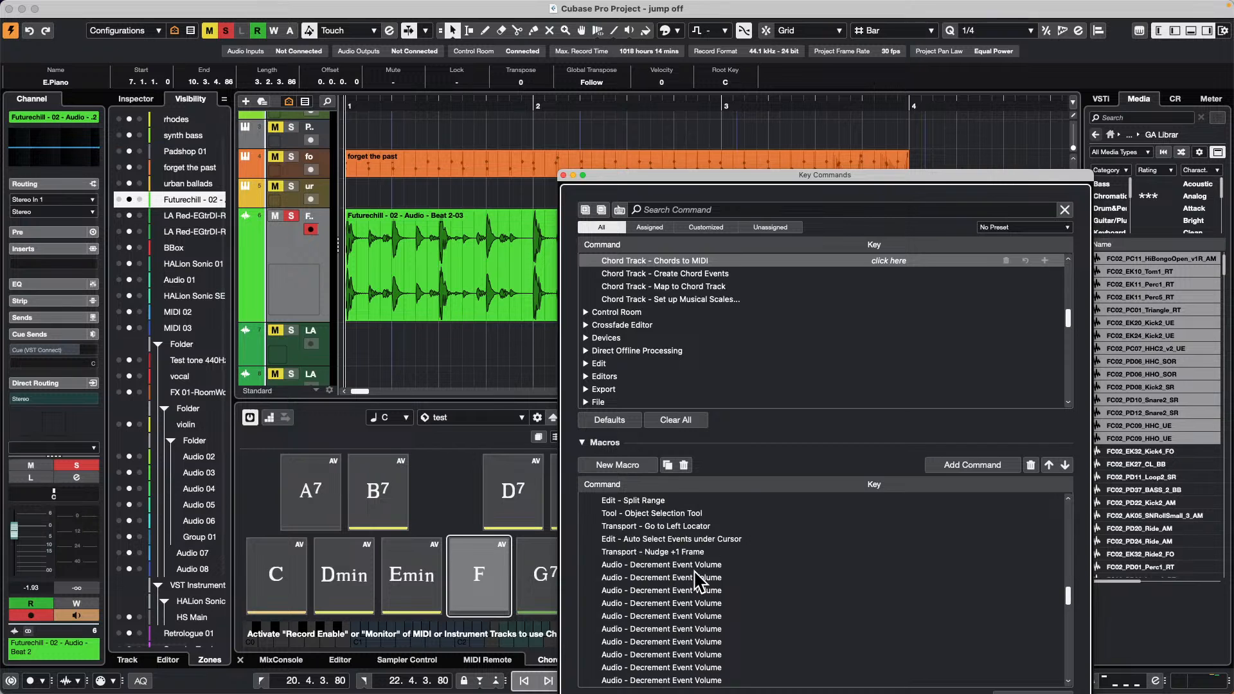
pyautogui.scroll(-6, 695, 572)
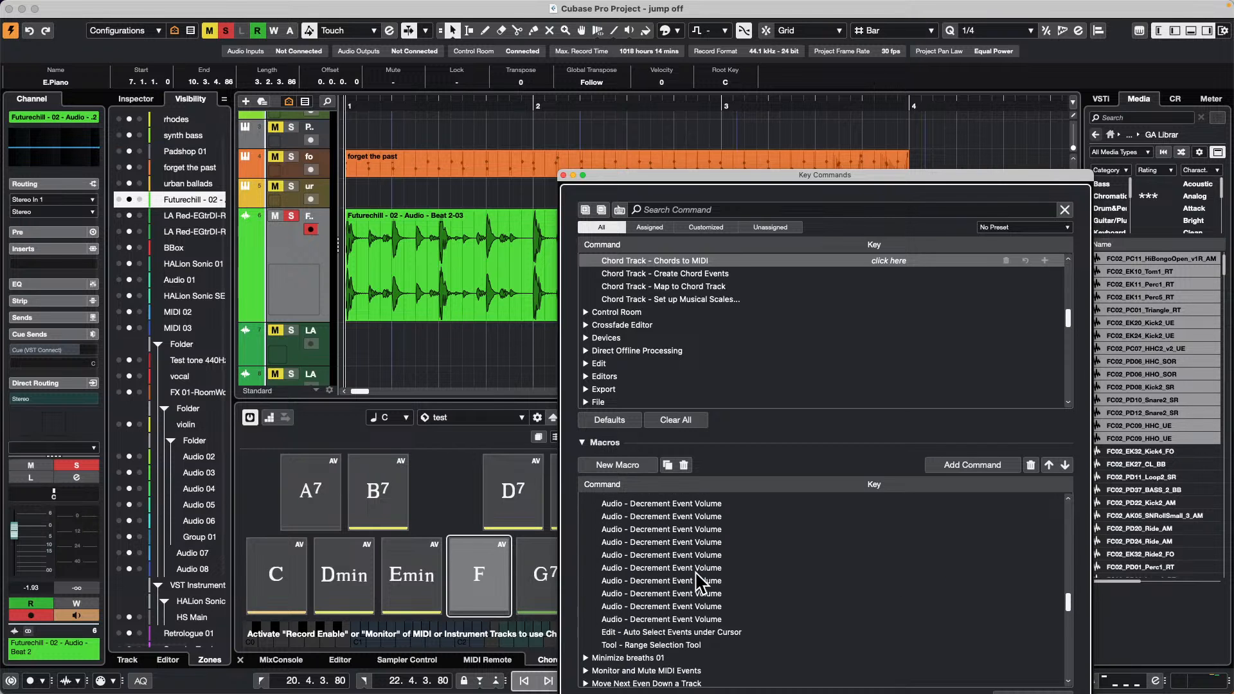
pyautogui.scroll(-3, 700, 579)
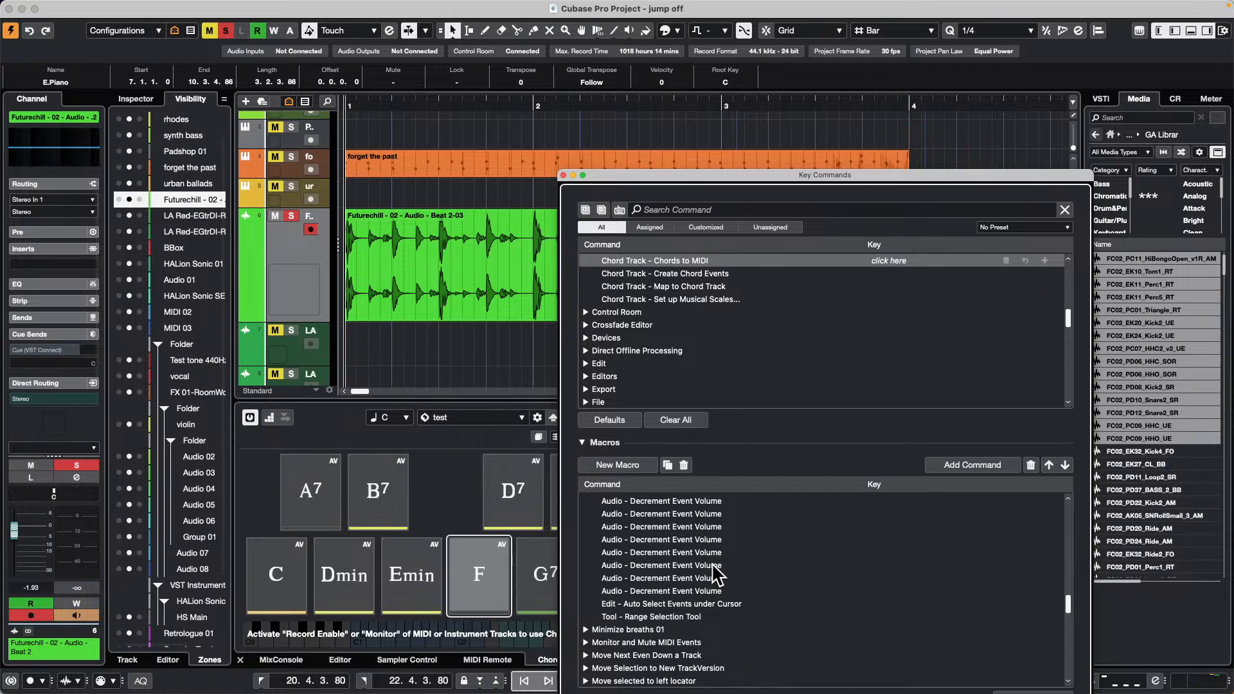
pyautogui.scroll(8, 662, 587)
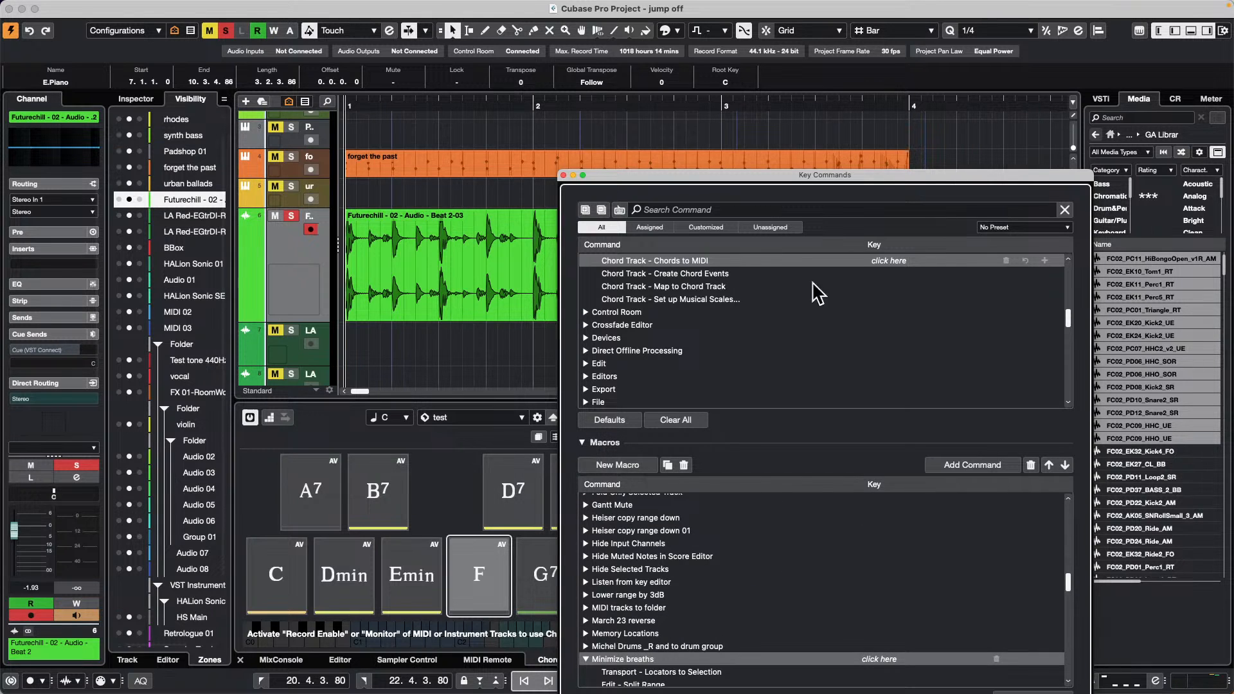
# - Move the Key Commands window fully into view, create a new macro and locate it in the macro list
pyautogui.moveTo(702, 176); pyautogui.dragTo(867, 161)
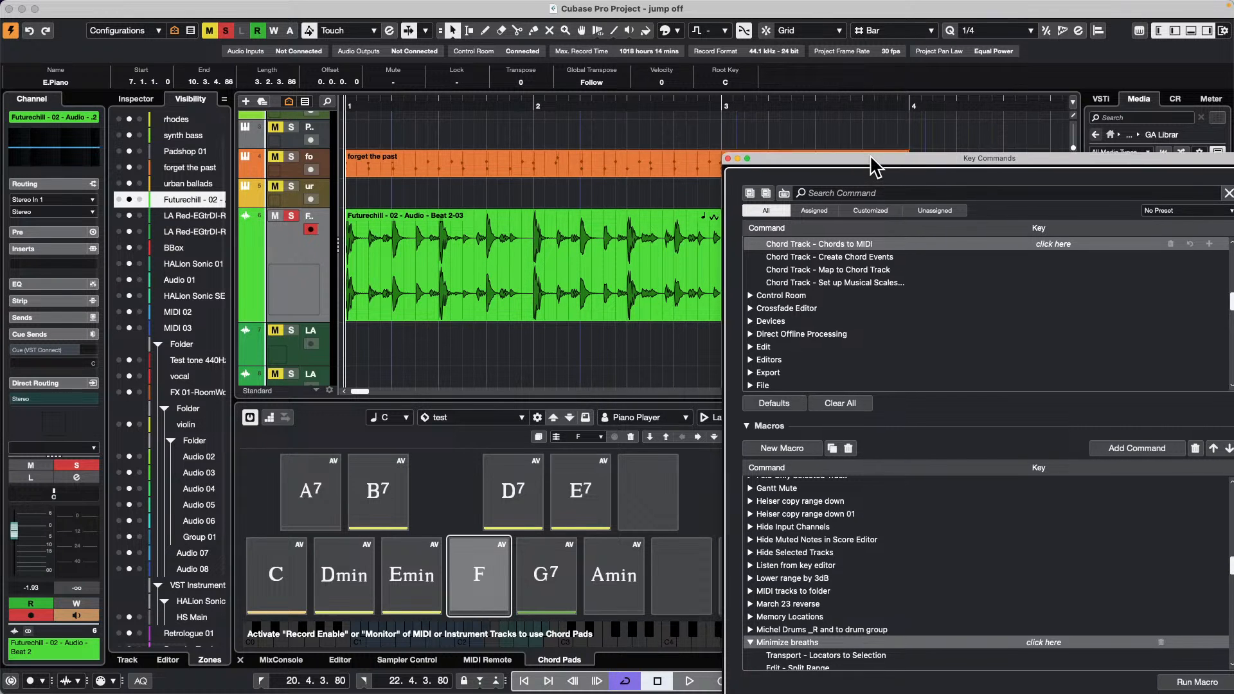
pyautogui.moveTo(879, 160); pyautogui.dragTo(867, 100)
pyautogui.click(780, 391)
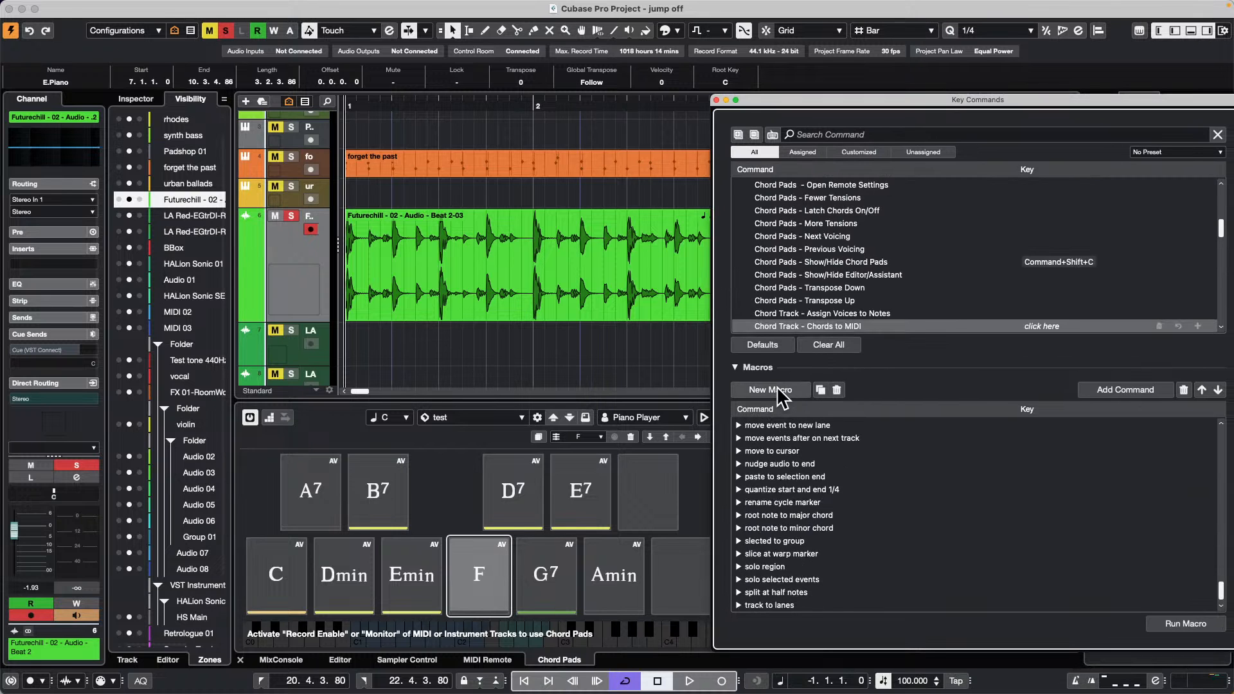
pyautogui.scroll(10, 947, 486)
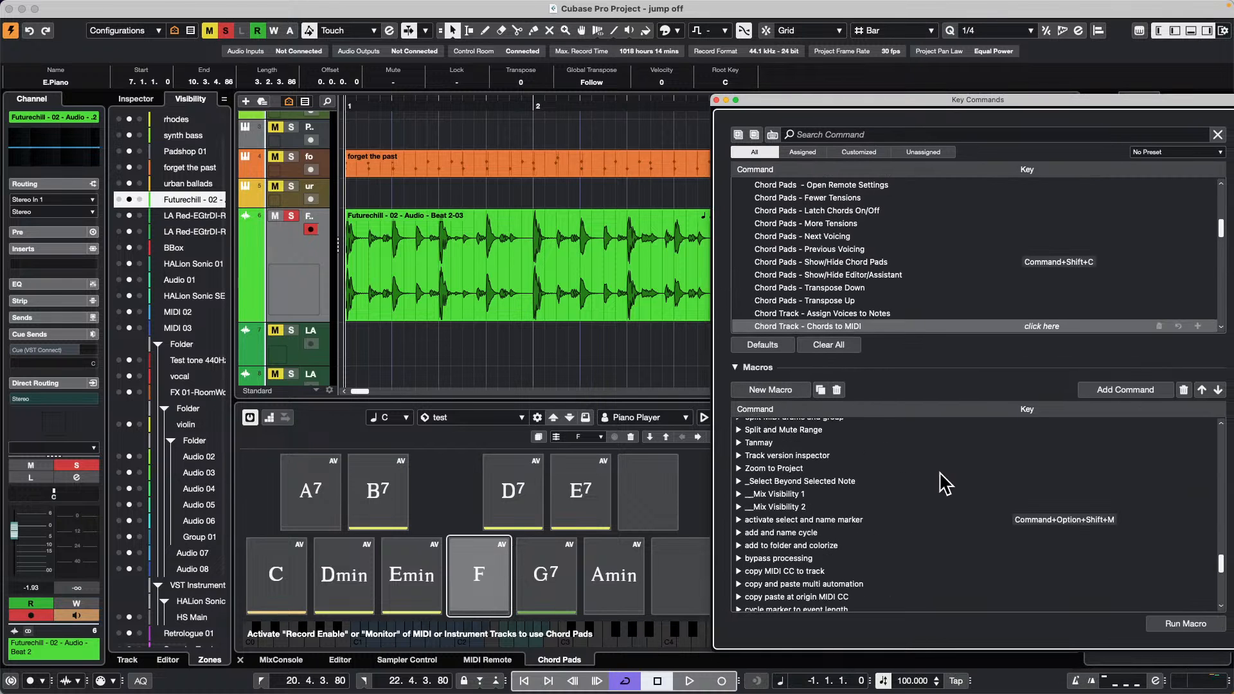
pyautogui.scroll(10, 946, 476)
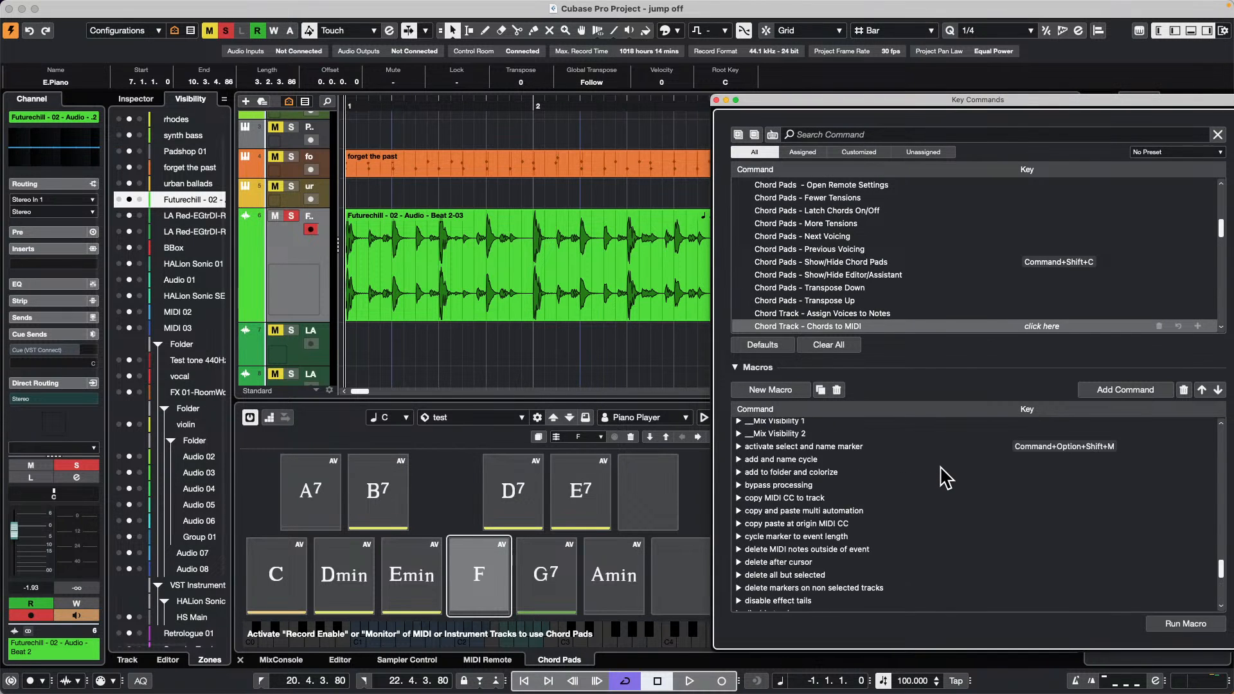
pyautogui.scroll(5, 946, 477)
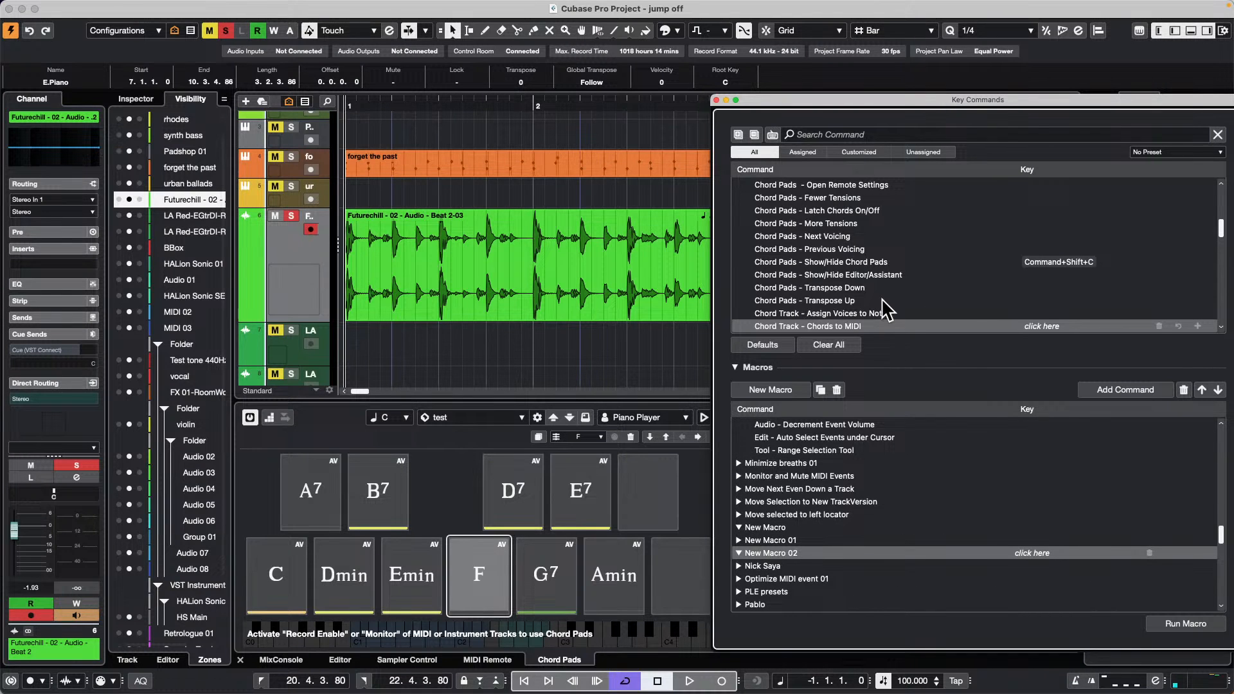
# - Find the Split Range command by its assigned shortcut, Shift+X, and add it to New Macro 02
pyautogui.click(865, 135)
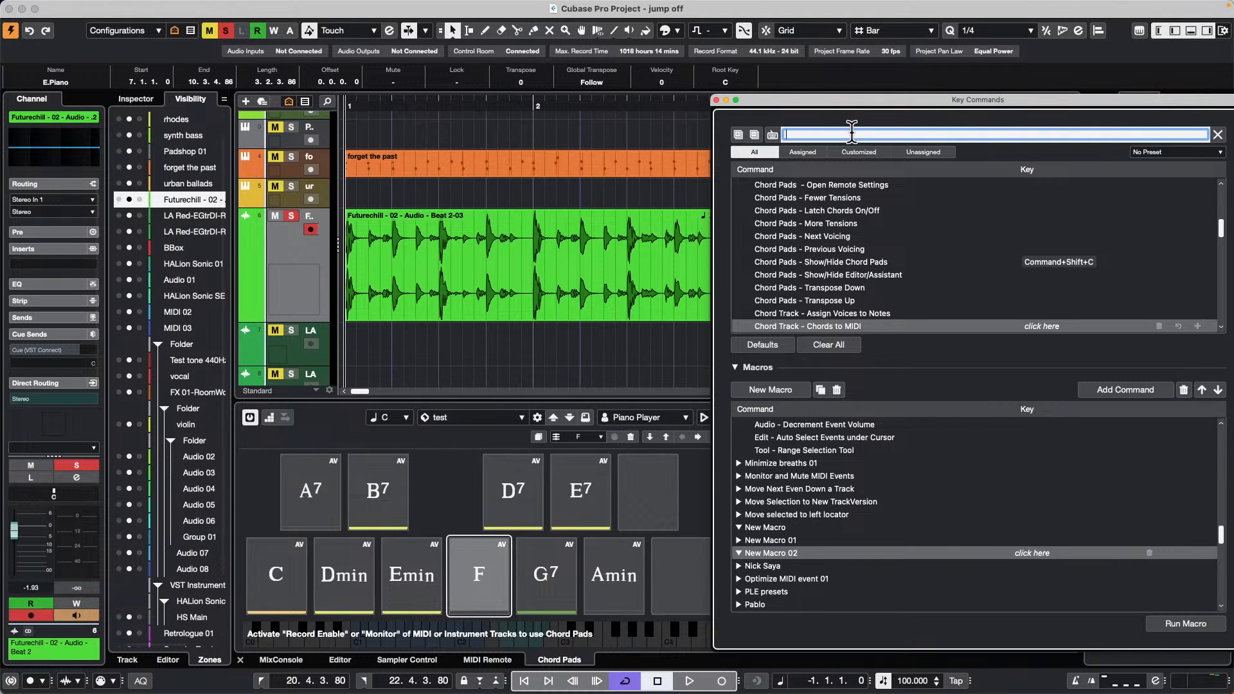
pyautogui.click(771, 135)
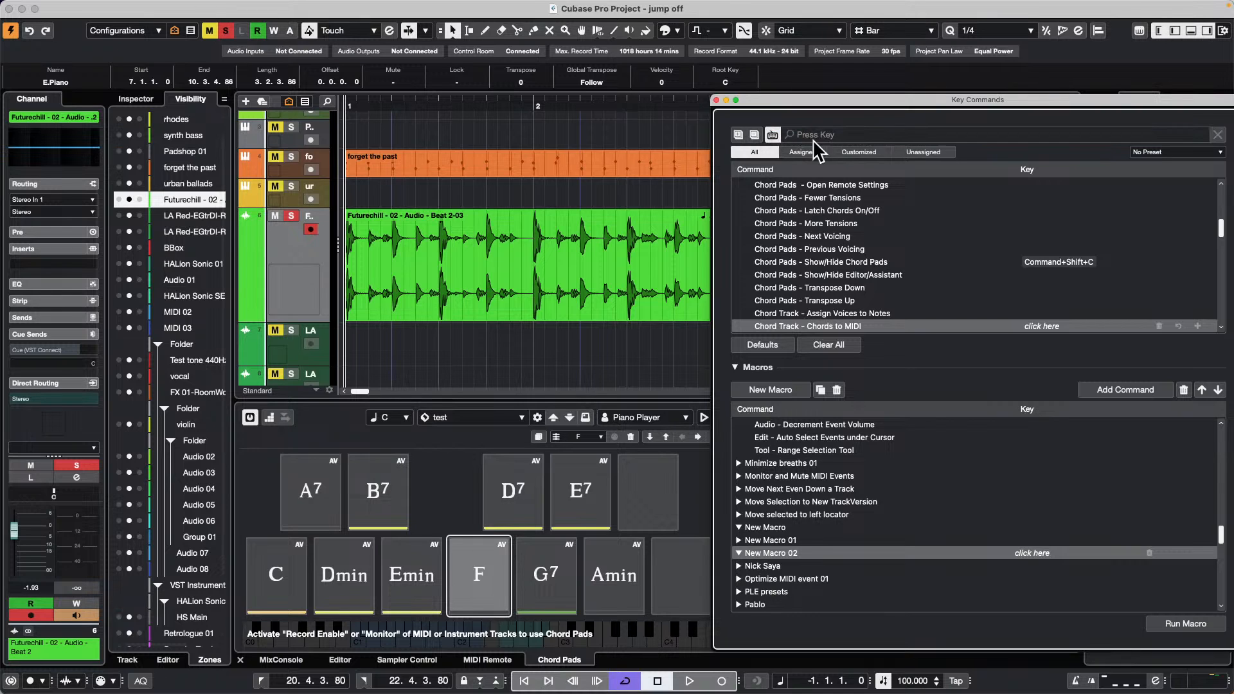
pyautogui.hotkey('shift', 'x')
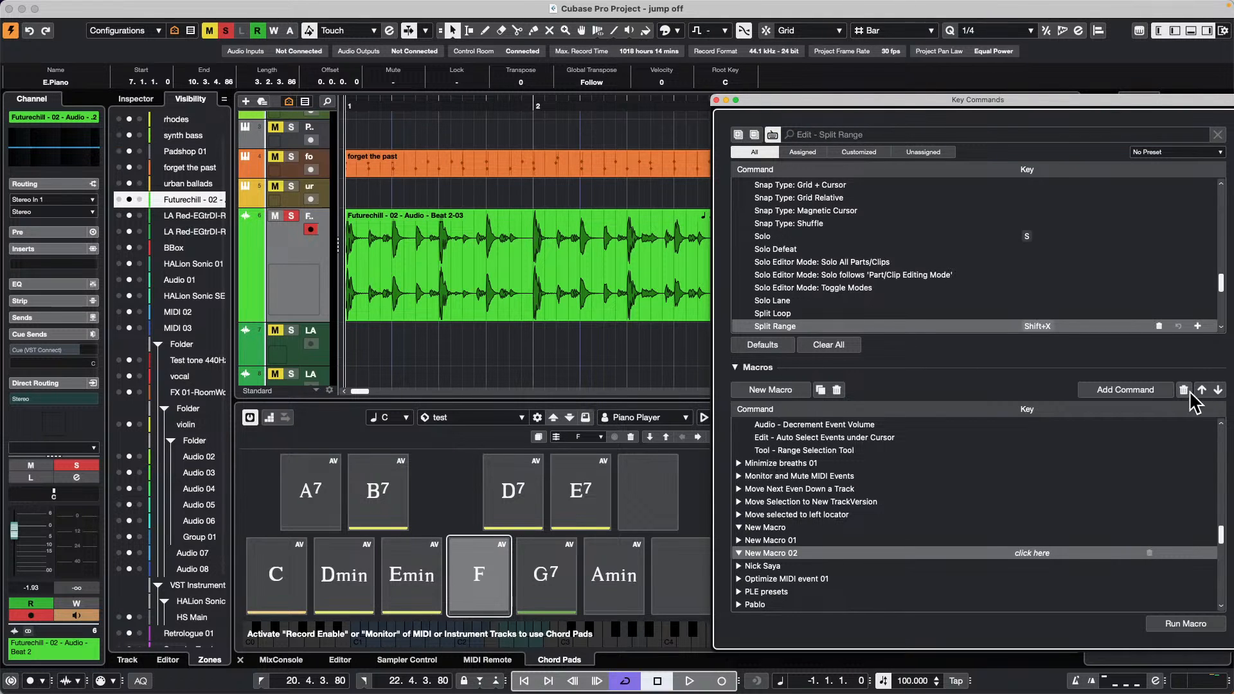
pyautogui.click(1128, 390)
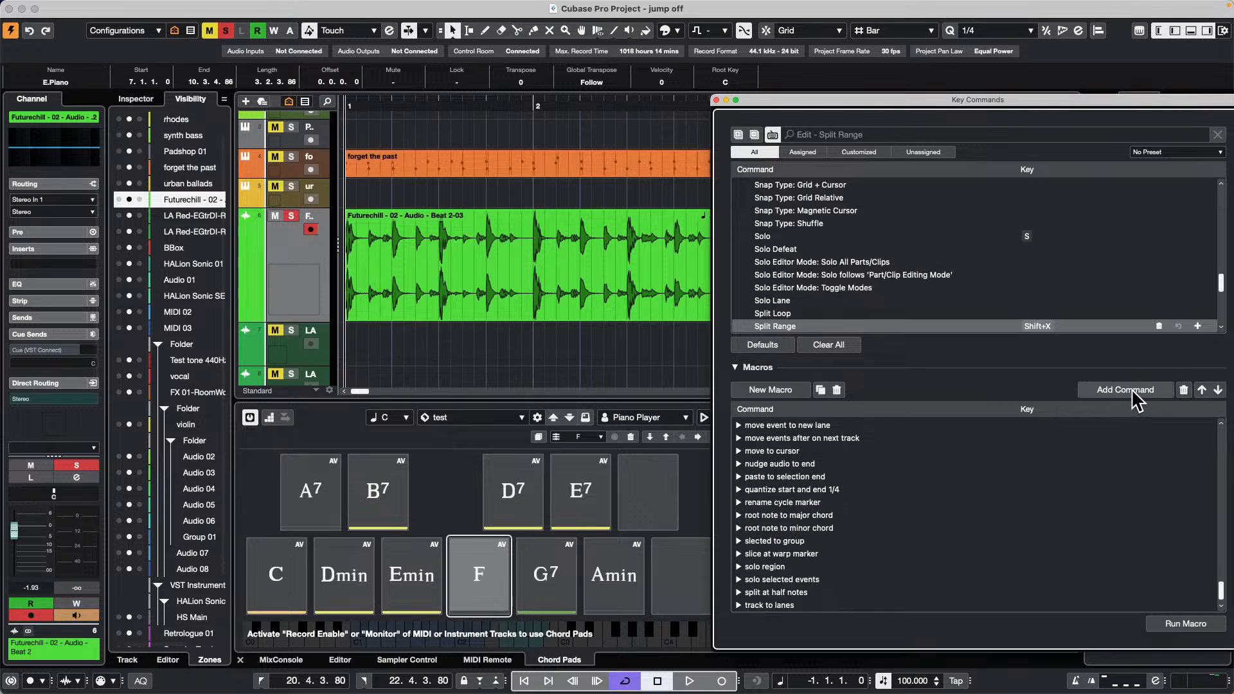
# - Find the Object Selection Tool command by its assigned shortcut, 1, and add it to New Macro 02
pyautogui.click(773, 133)
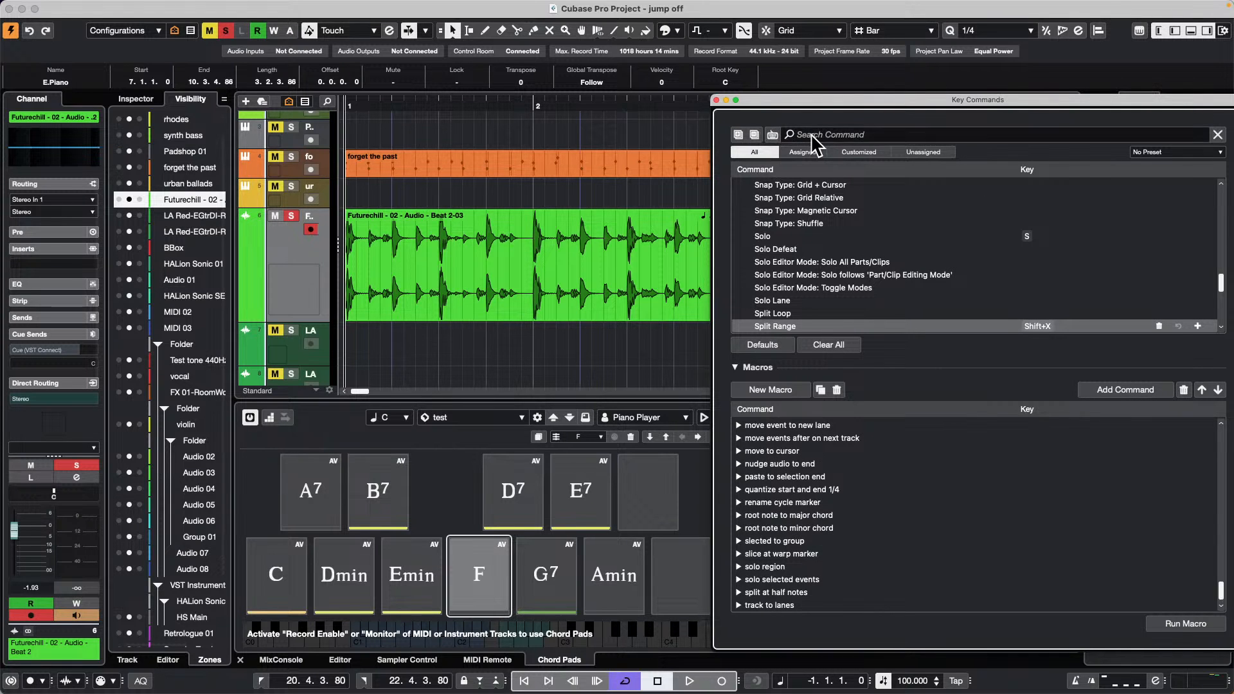
pyautogui.click(812, 134)
pyautogui.click(772, 134)
pyautogui.press('1')
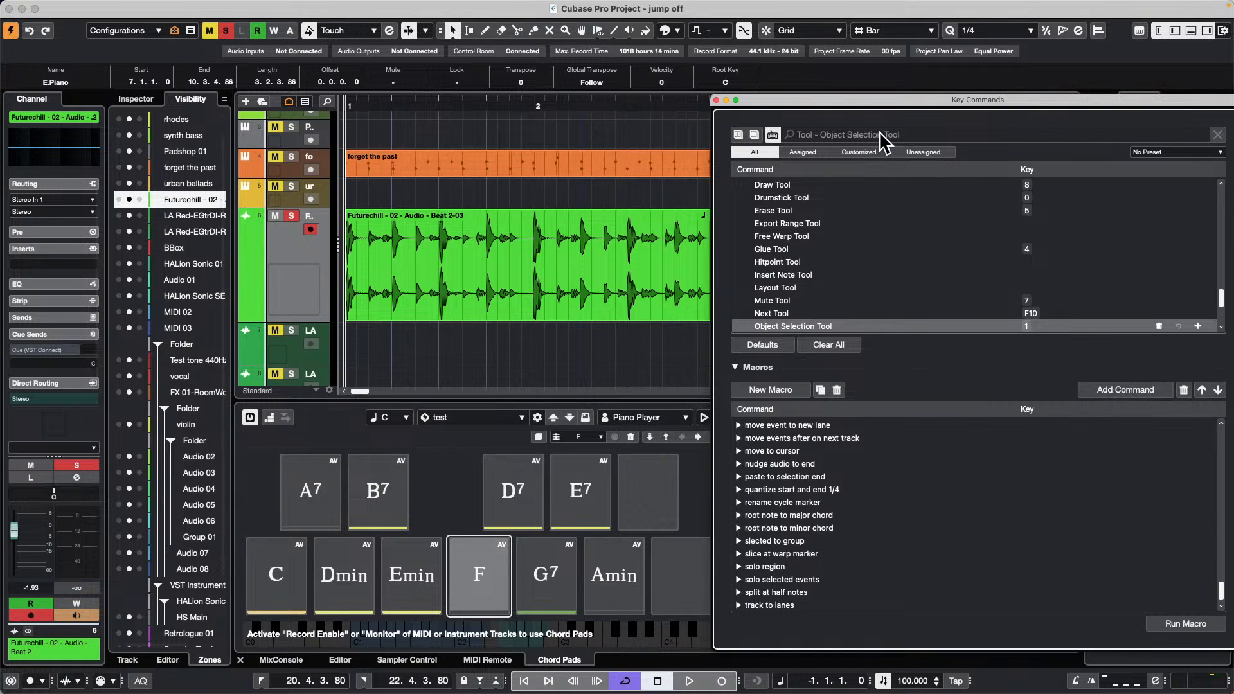
# - Search the commands for "decrement" and add Decrement Event Volume to New Macro 02 many times in a row
pyautogui.click(842, 131)
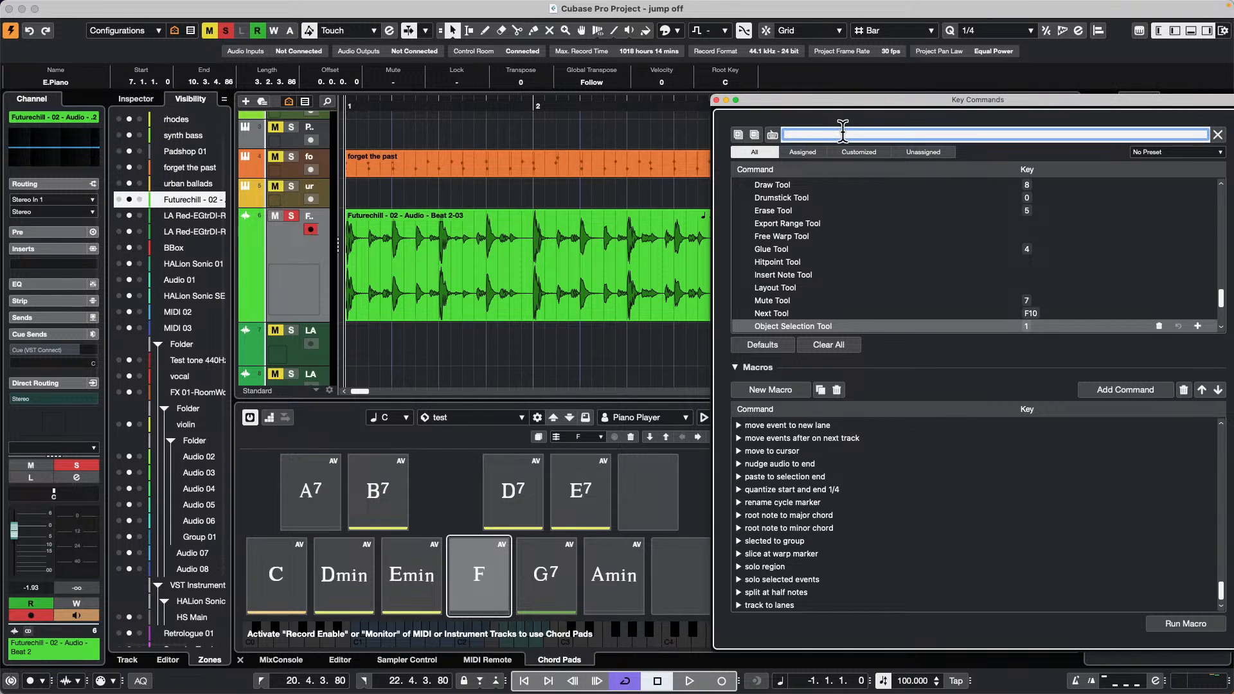
pyautogui.write('decr')
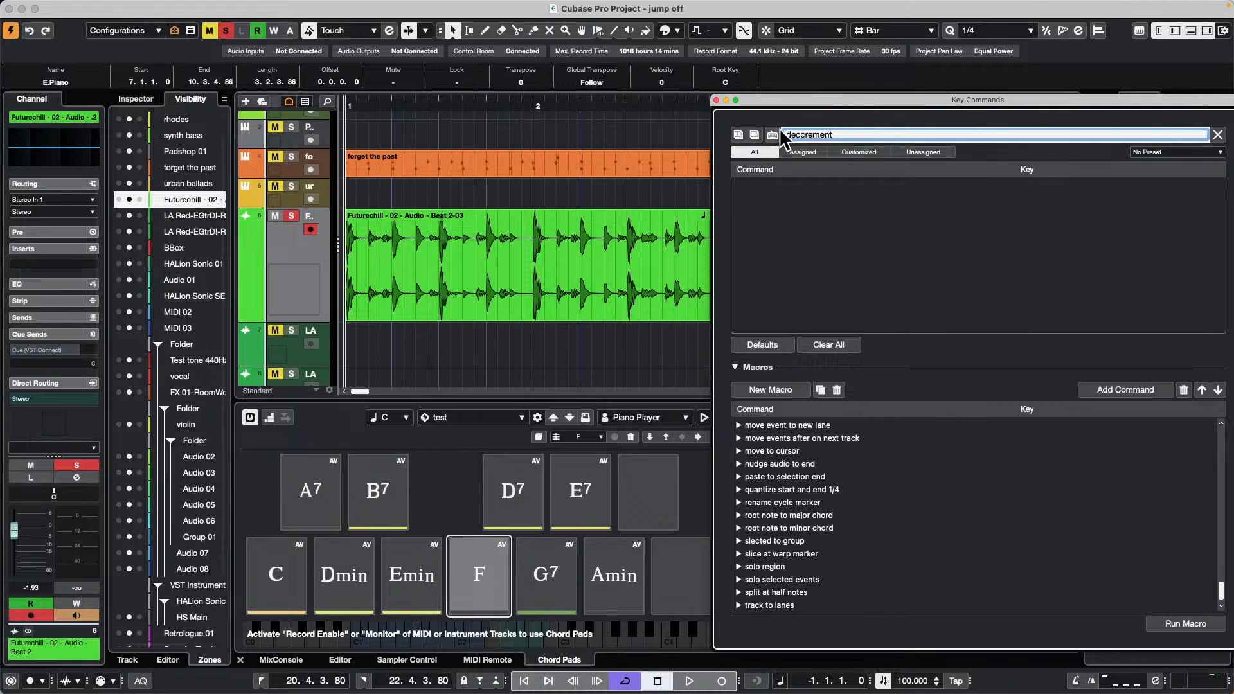
pyautogui.click(802, 134)
pyautogui.press('BackSpace')
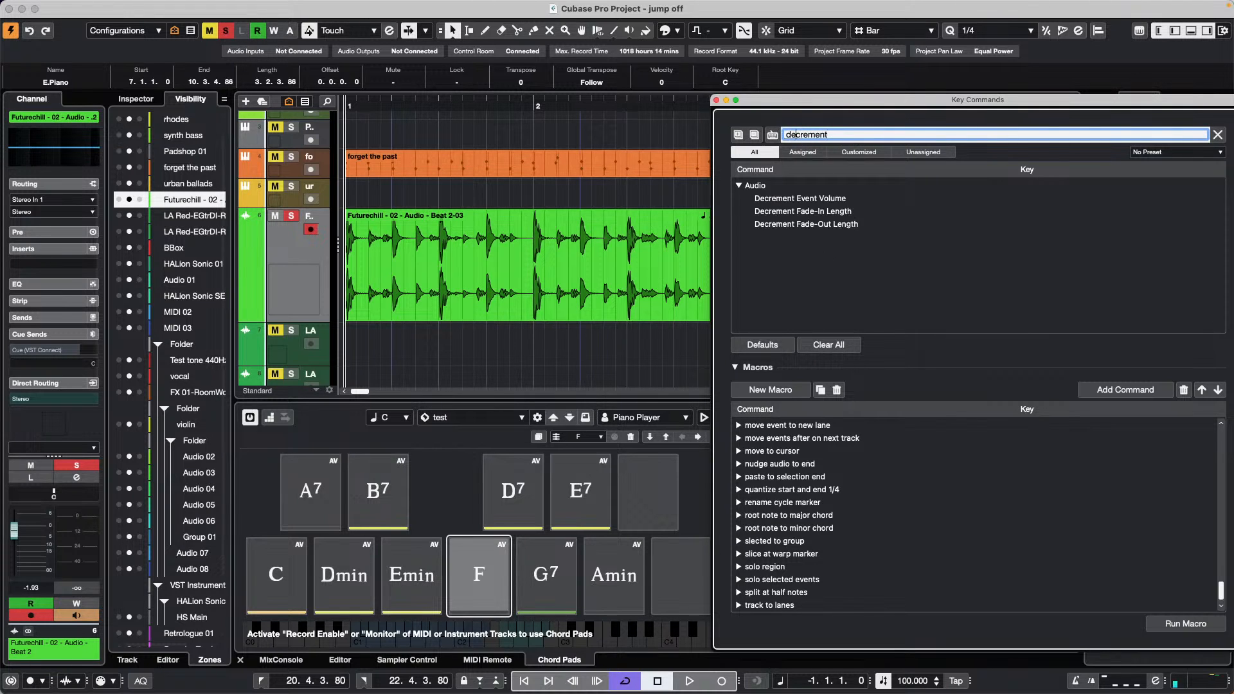
pyautogui.click(816, 201)
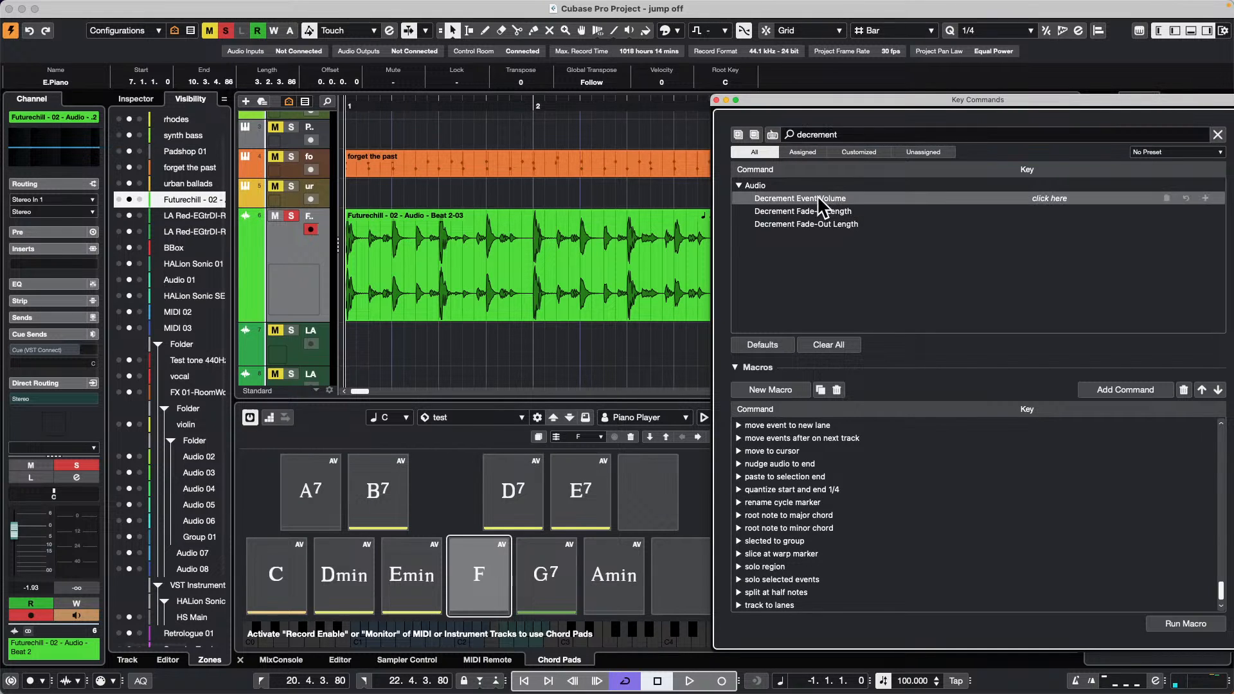
pyautogui.click(1144, 390)
pyautogui.click(1145, 392)
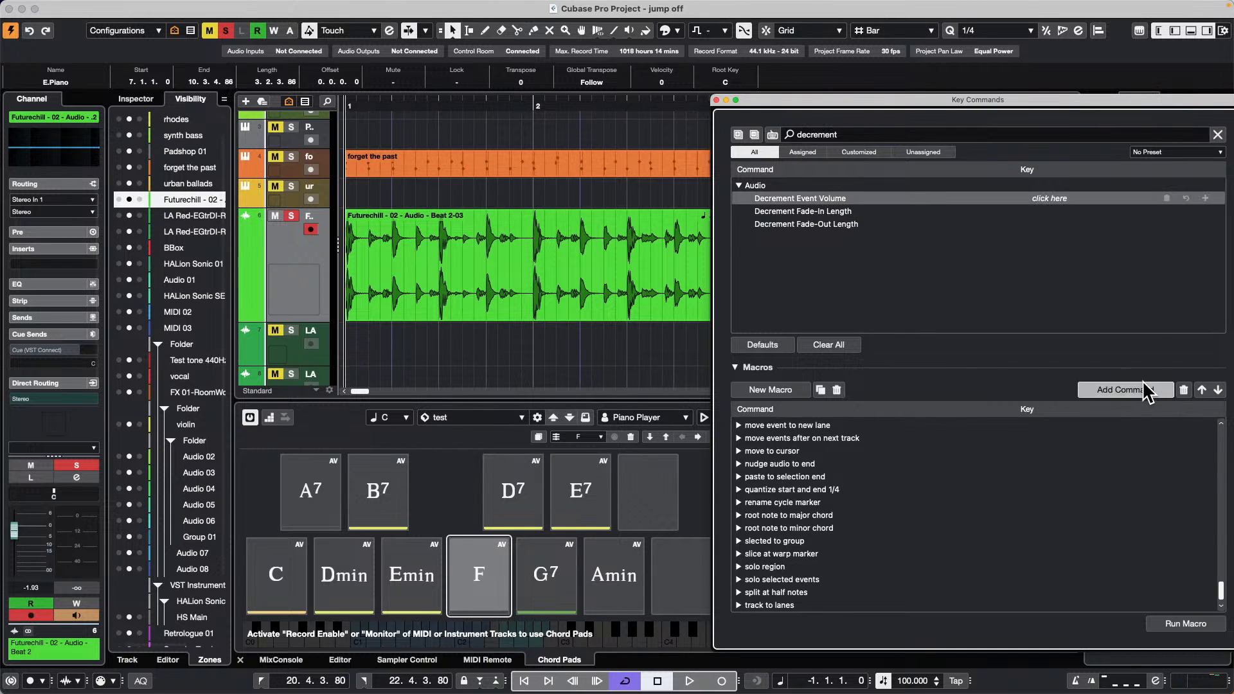
pyautogui.moveTo(1143, 375); pyautogui.dragTo(1143, 375)
pyautogui.click(1140, 387)
pyautogui.click(1140, 388)
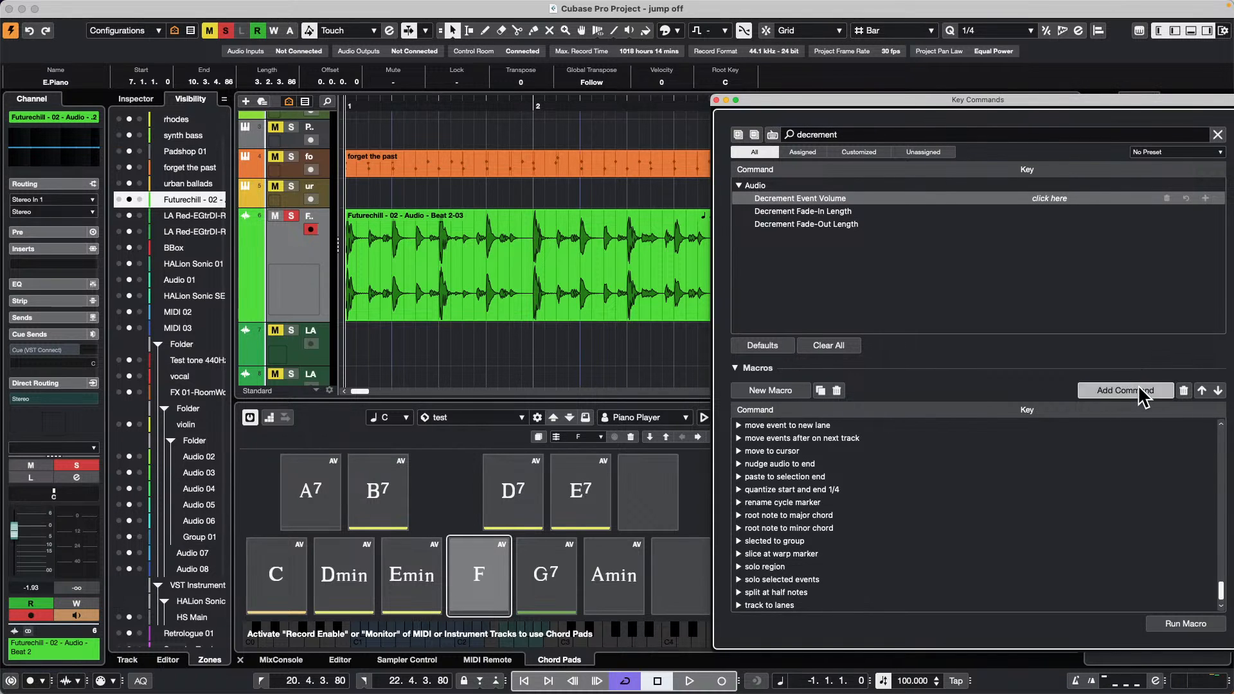
pyautogui.click(1139, 387)
pyautogui.click(1139, 387)
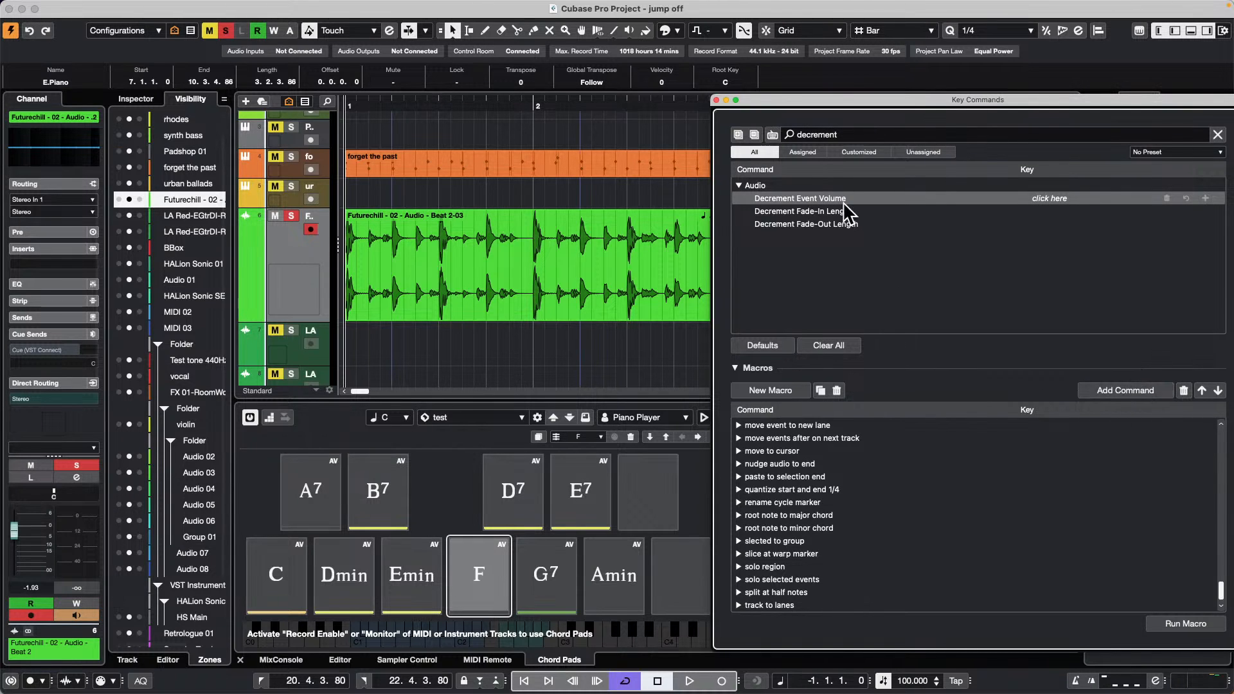
# - Search the commands for "select none" and add the Select None command to New Macro 02
pyautogui.doubleClick(842, 133)
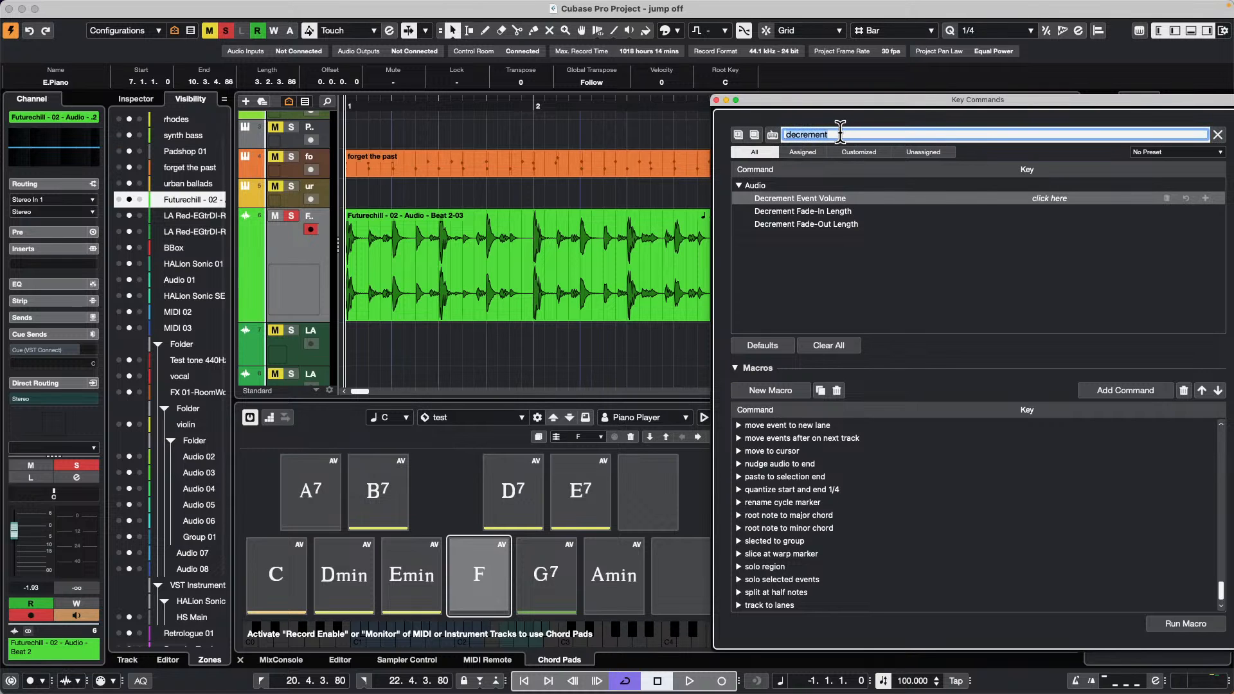
pyautogui.write('selec')
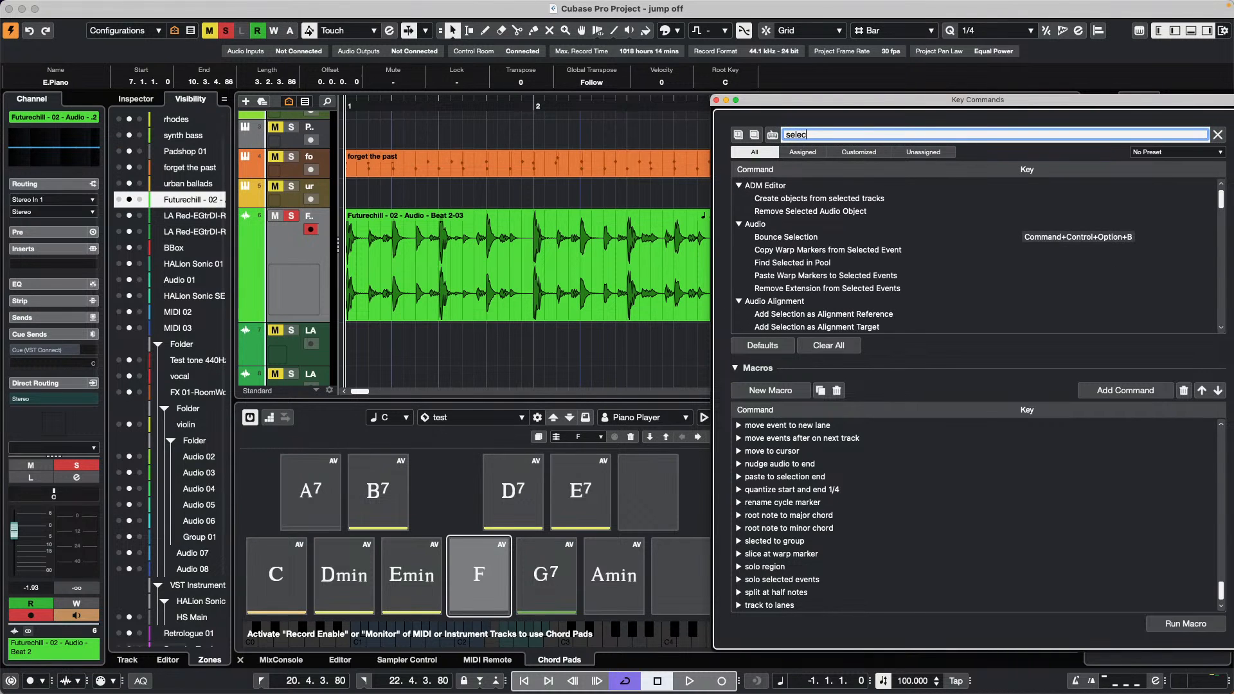
pyautogui.write('t none')
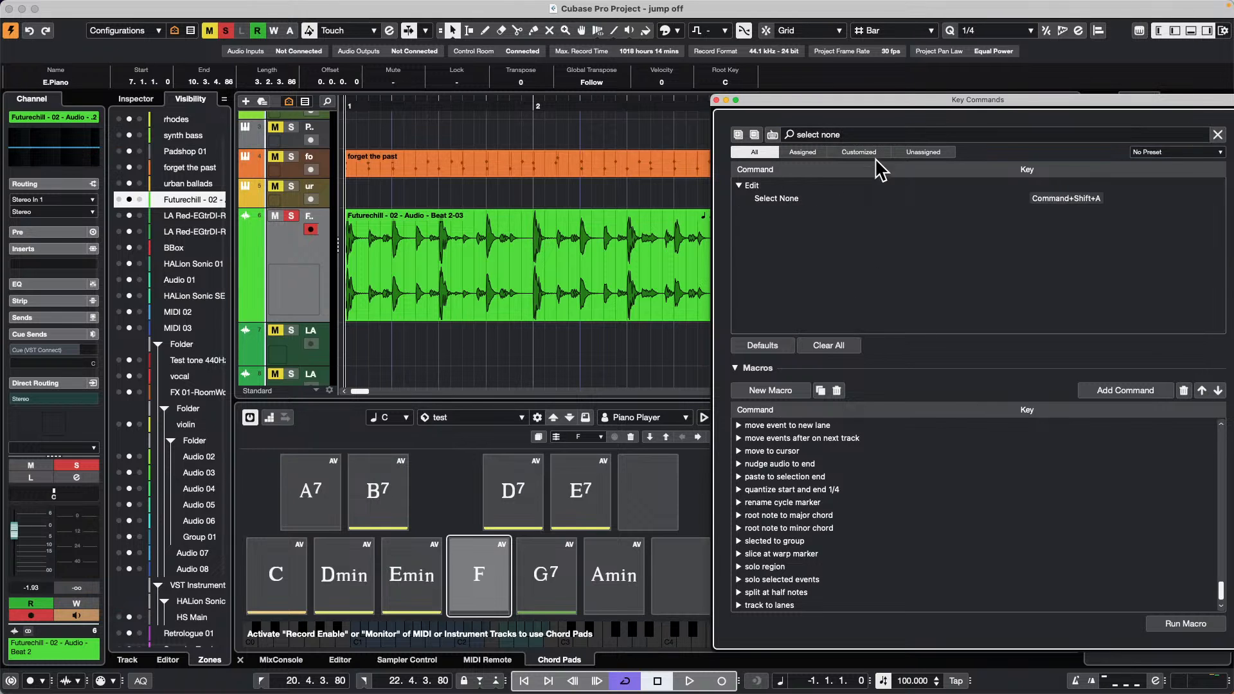
pyautogui.click(807, 198)
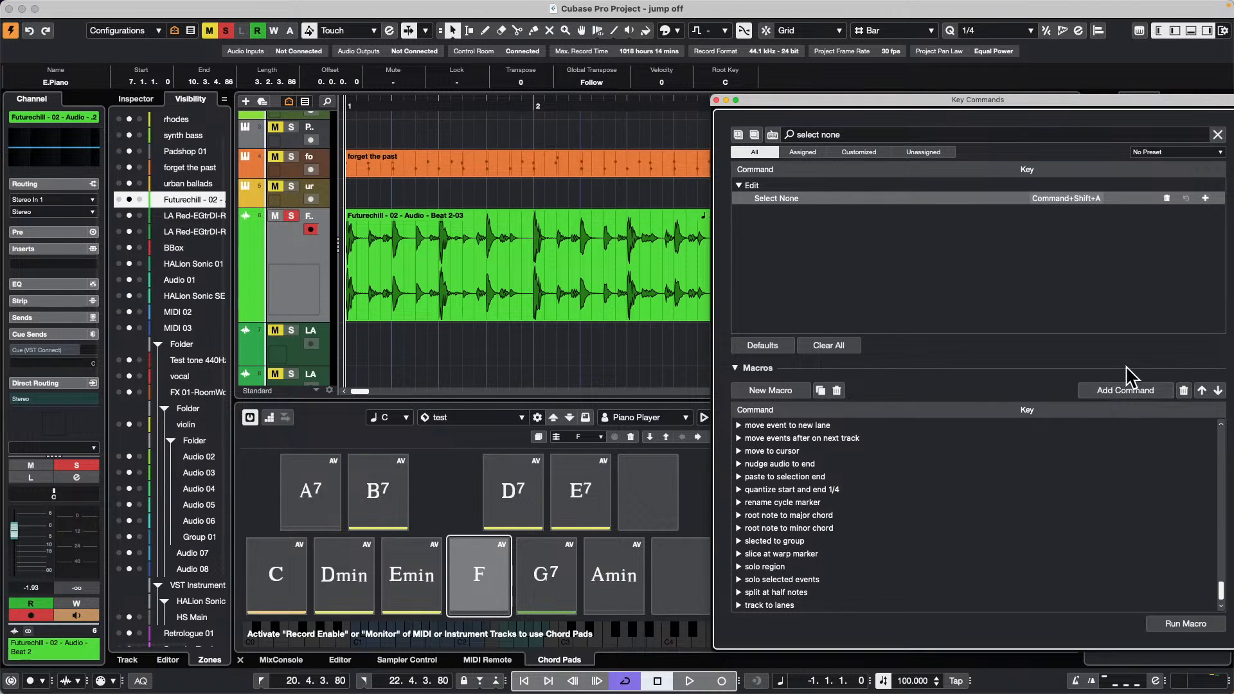
# - Add the Range Selection Tool command, assigned to 2, to New Macro 02 and review the macro's full command sequence
pyautogui.click(877, 136)
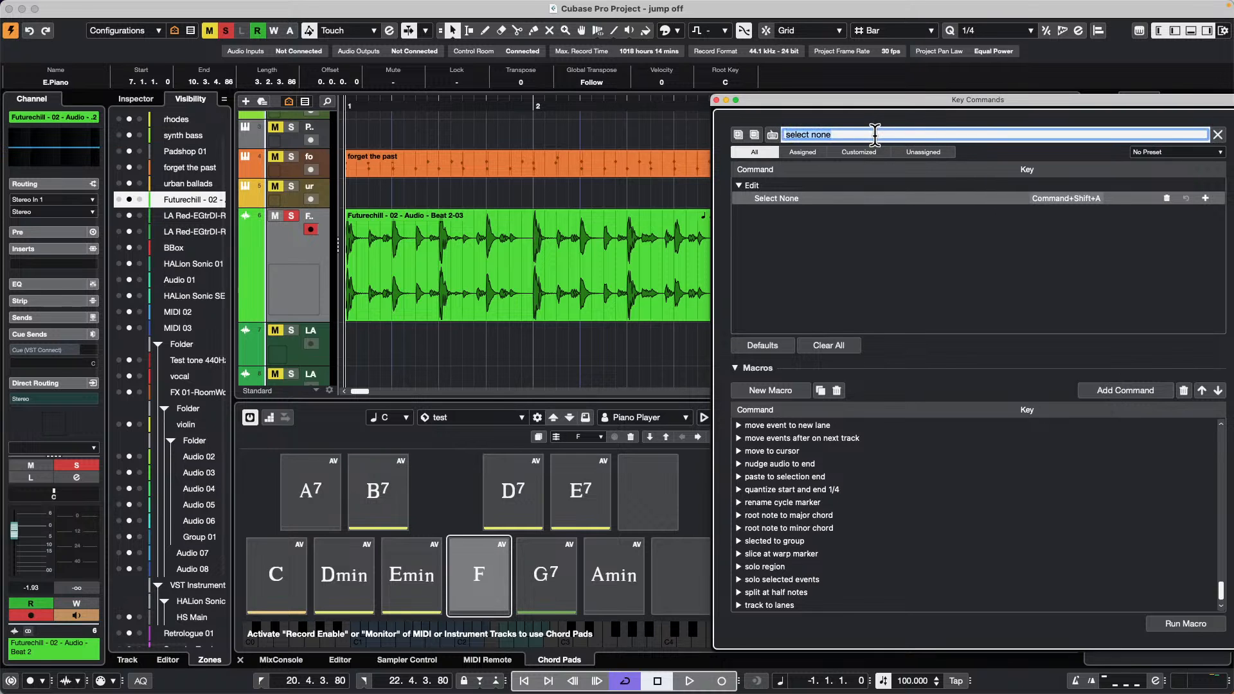
pyautogui.write('2')
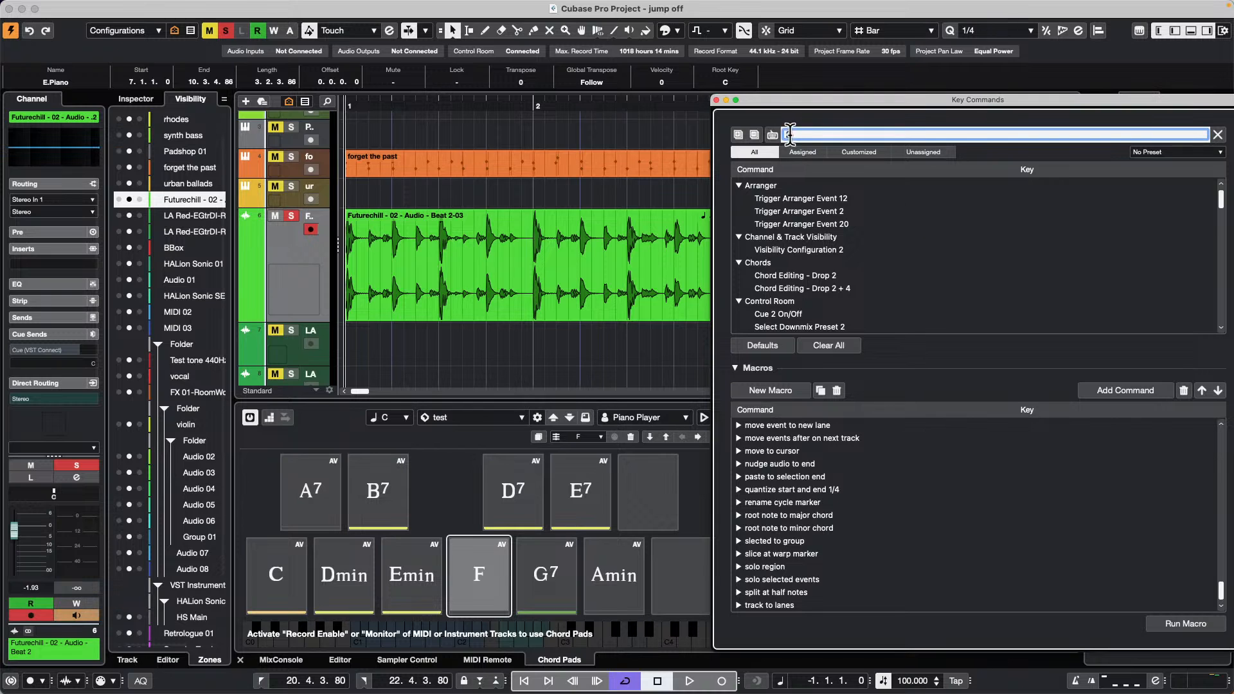
pyautogui.press('BackSpace')
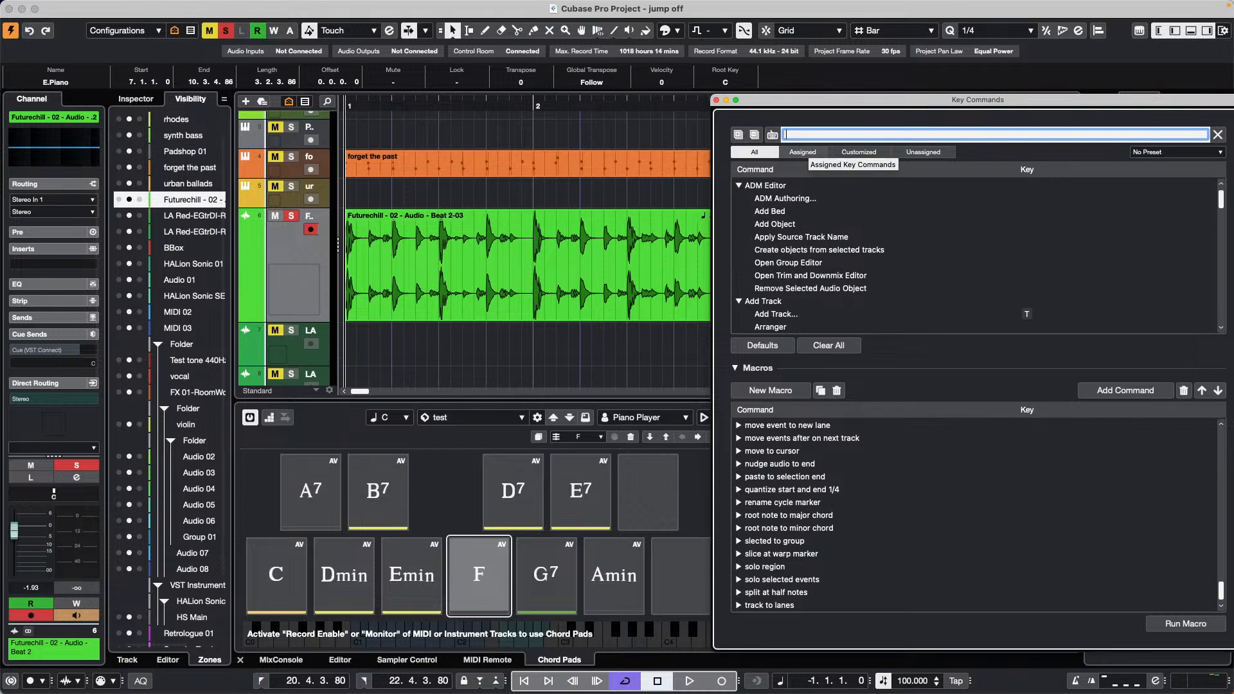
pyautogui.click(773, 135)
pyautogui.press('2')
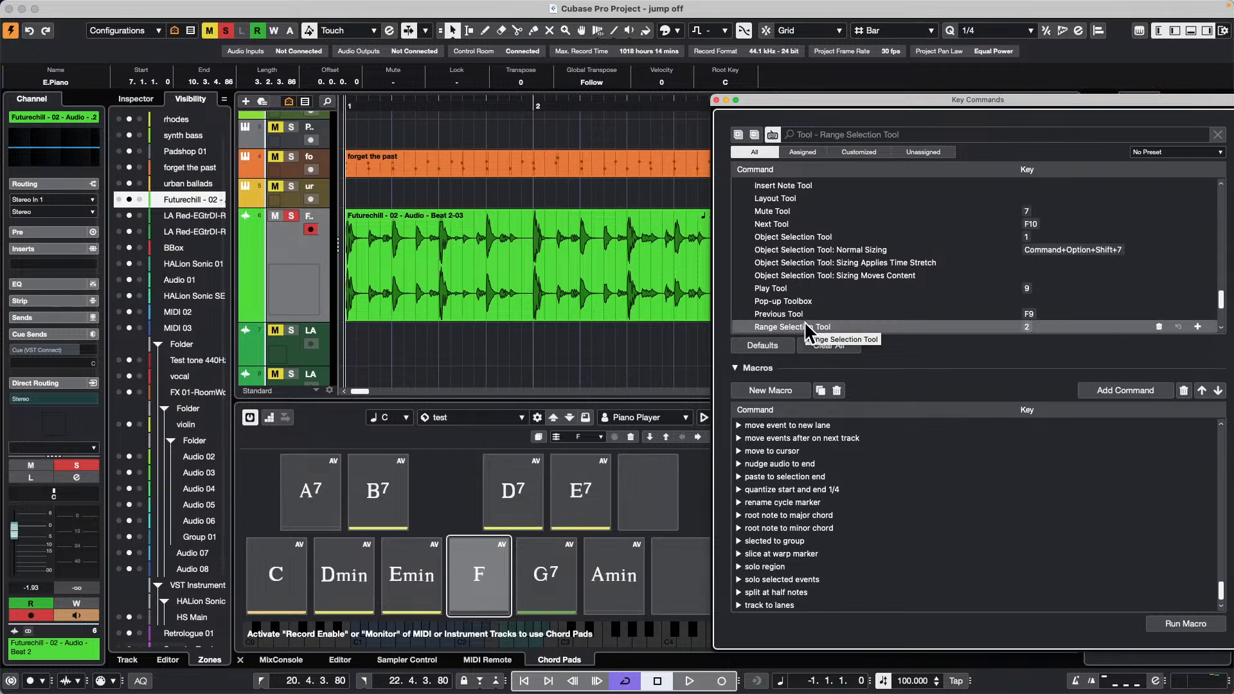
pyautogui.scroll(15, 1006, 492)
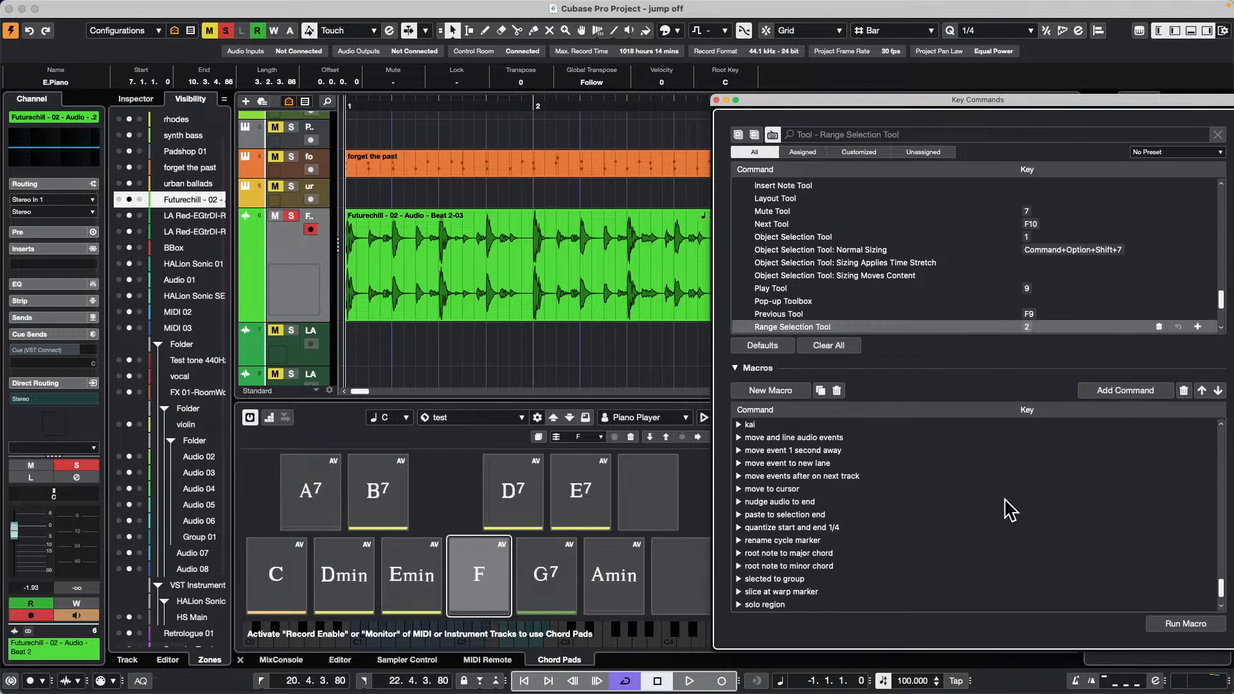
pyautogui.scroll(10, 1014, 508)
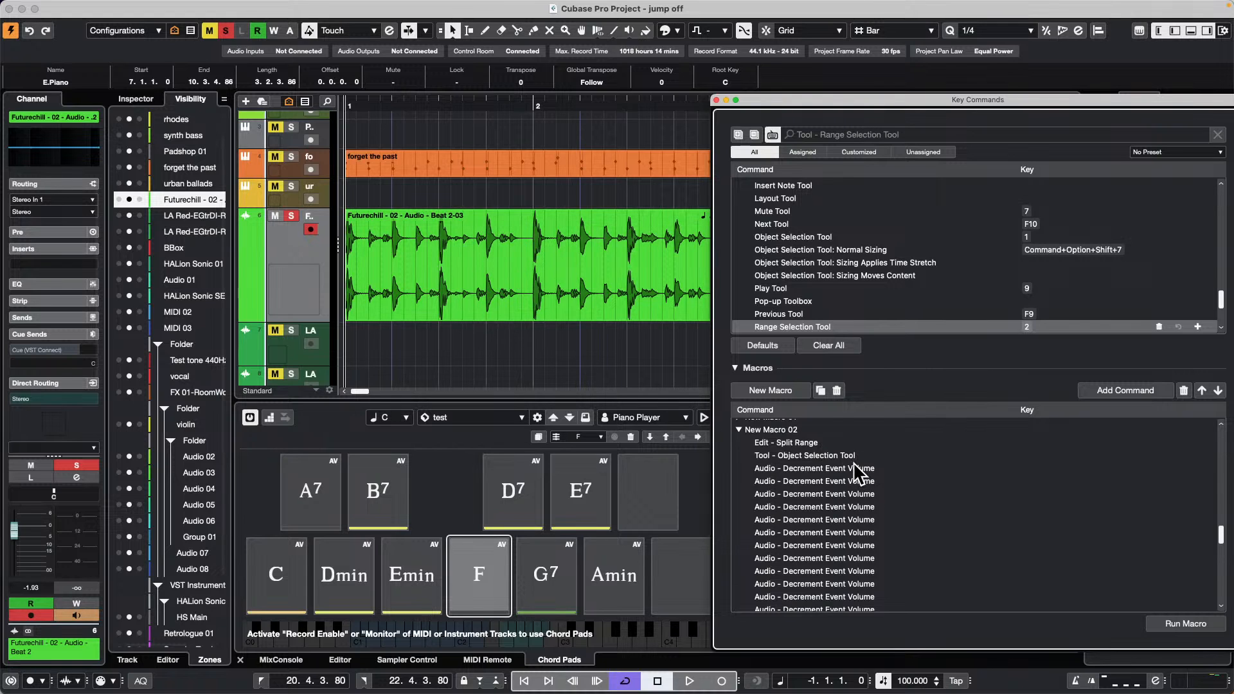
pyautogui.scroll(-5, 855, 468)
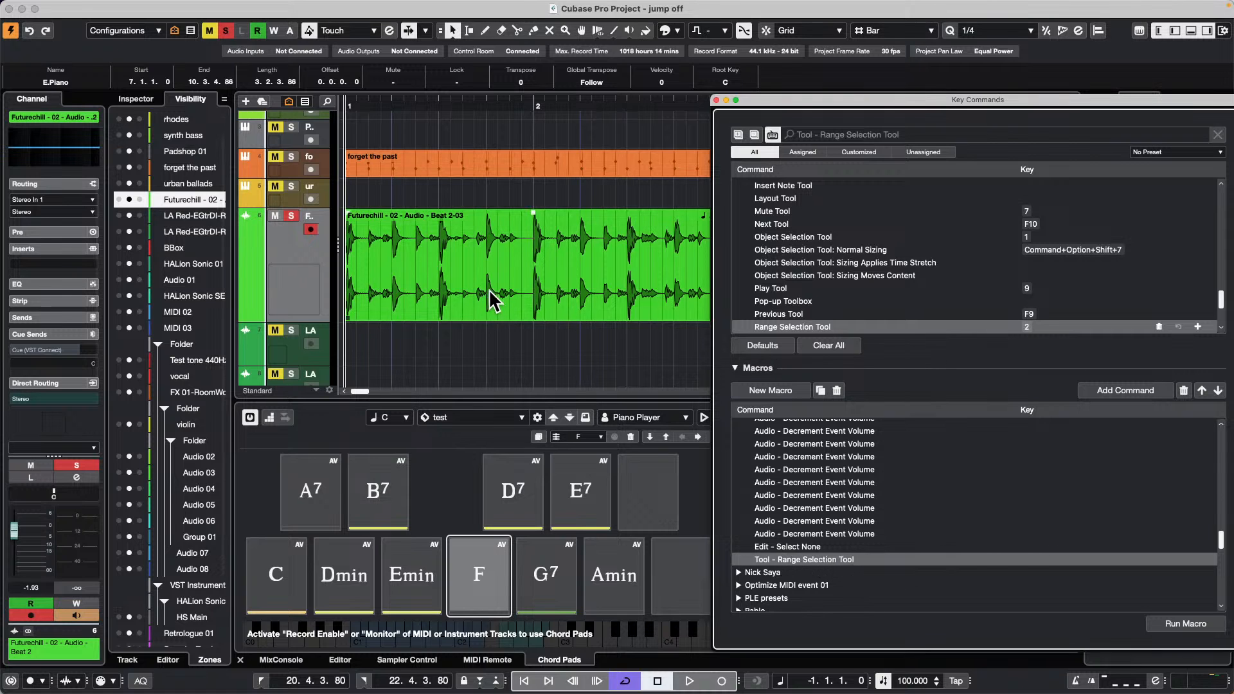
# - Select a range from about 1.3.2 to 1.3.4 in the Futurechill audio event with the Range Selection tool and run New Macro 02
pyautogui.rightClick(460, 261)
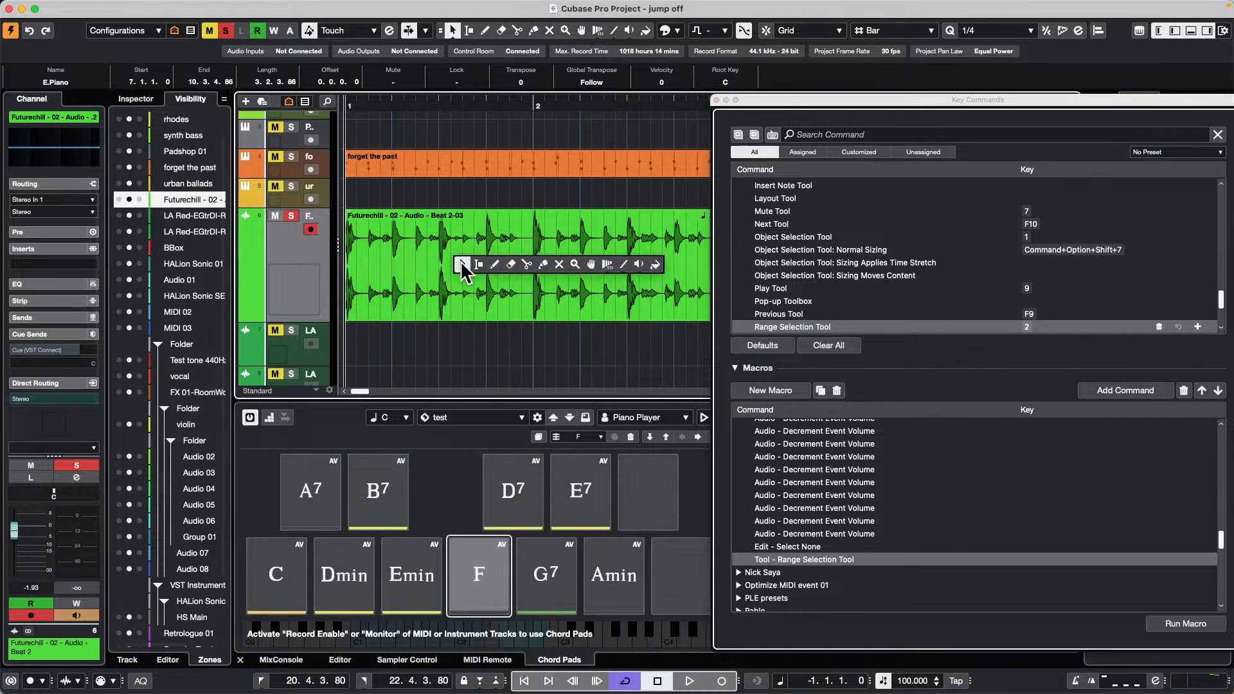
pyautogui.click(477, 264)
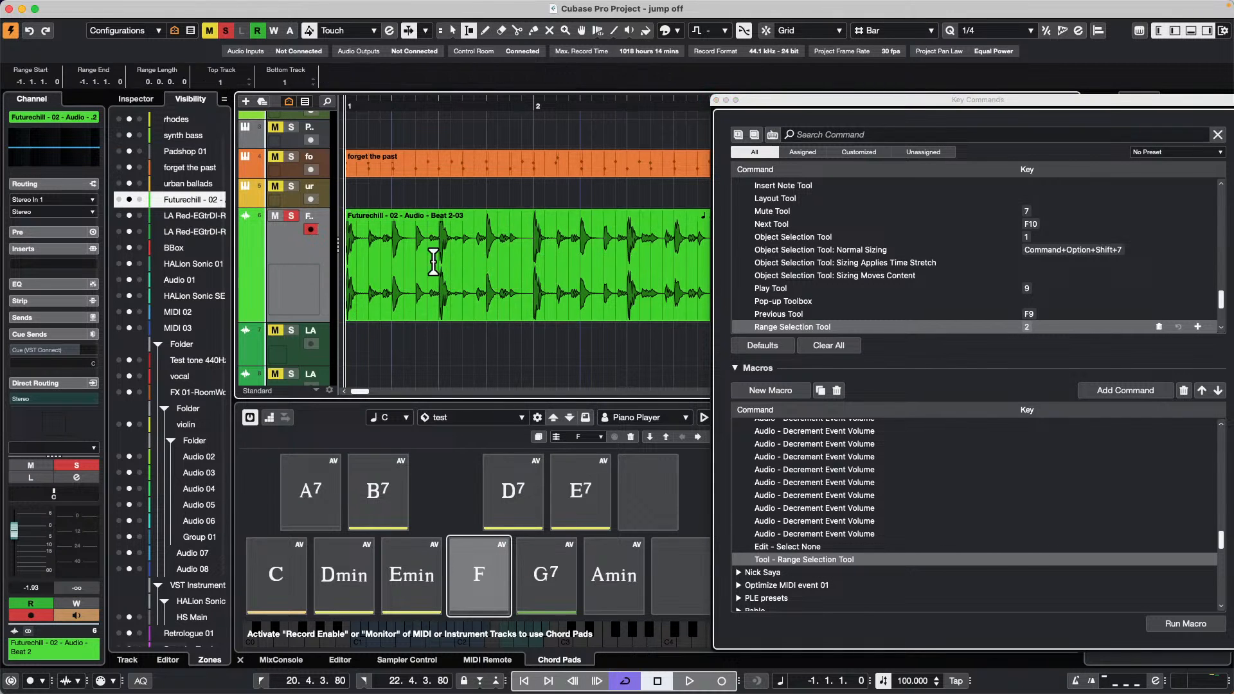
pyautogui.moveTo(452, 257); pyautogui.dragTo(485, 250)
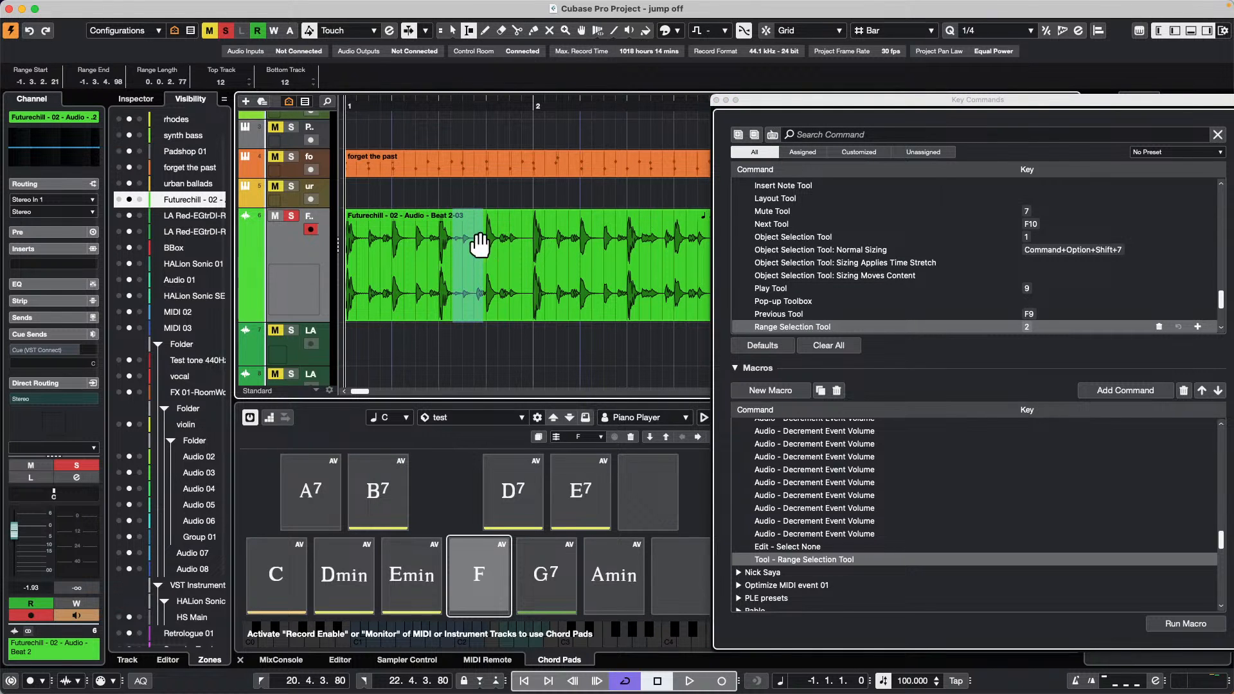
pyautogui.click(1185, 625)
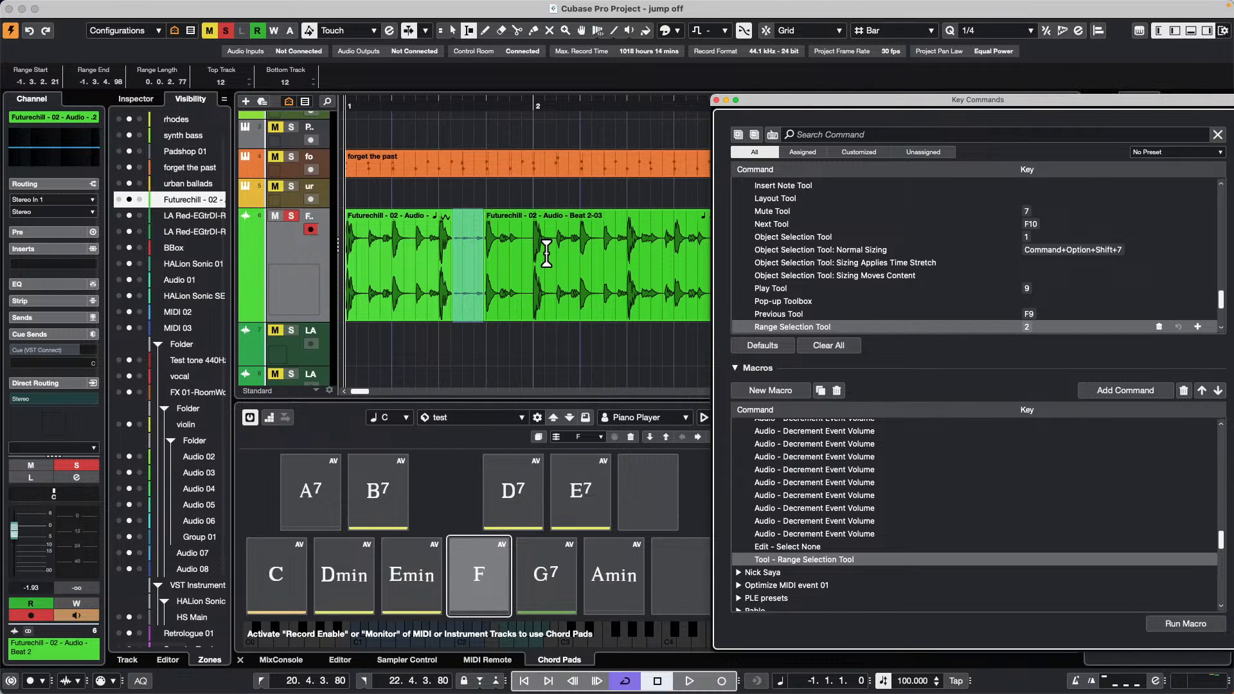
# - Run New Macro 02 on two more ranges of the audio event, about 2.1.2 to 2.2.1 and 2.3.2 to 2.4.1
pyautogui.moveTo(547, 252); pyautogui.dragTo(581, 256)
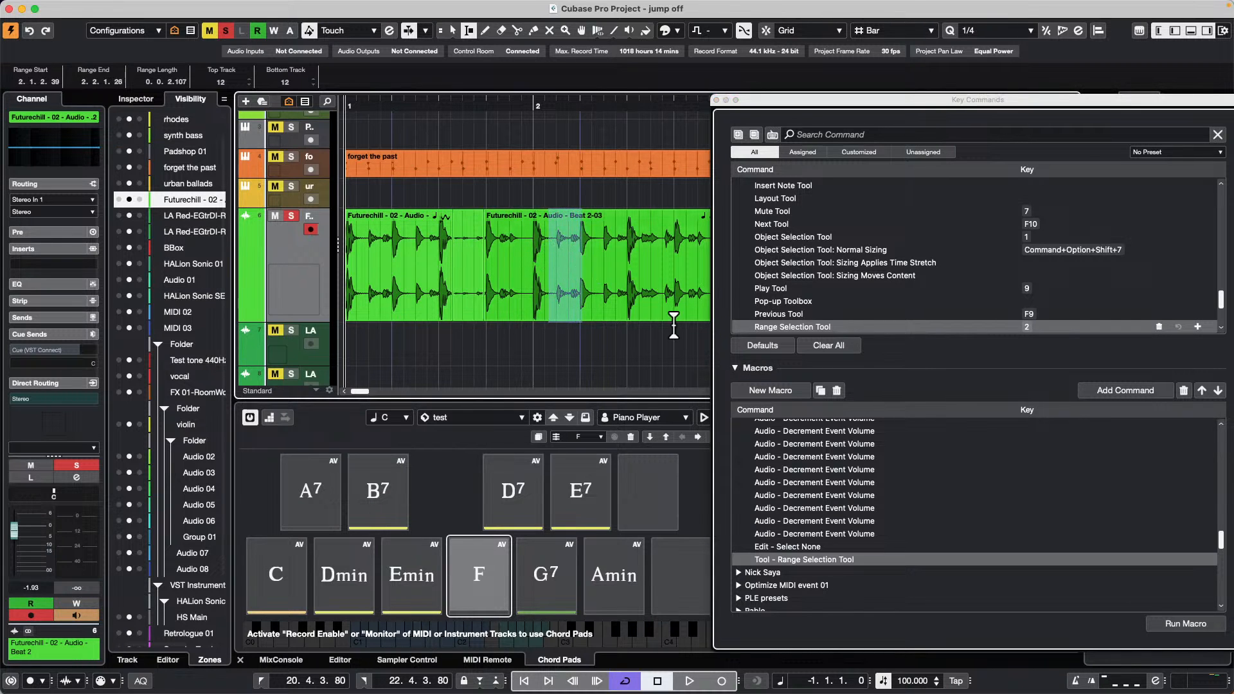
pyautogui.click(1184, 623)
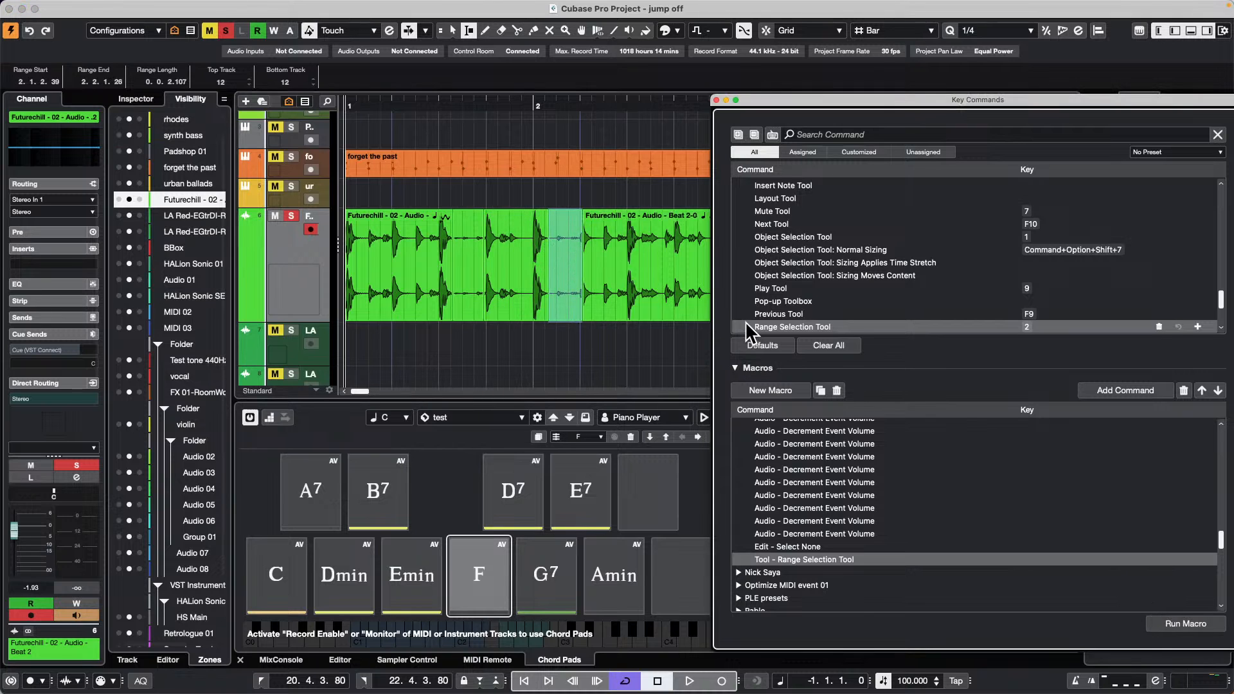
pyautogui.moveTo(638, 251); pyautogui.dragTo(679, 253)
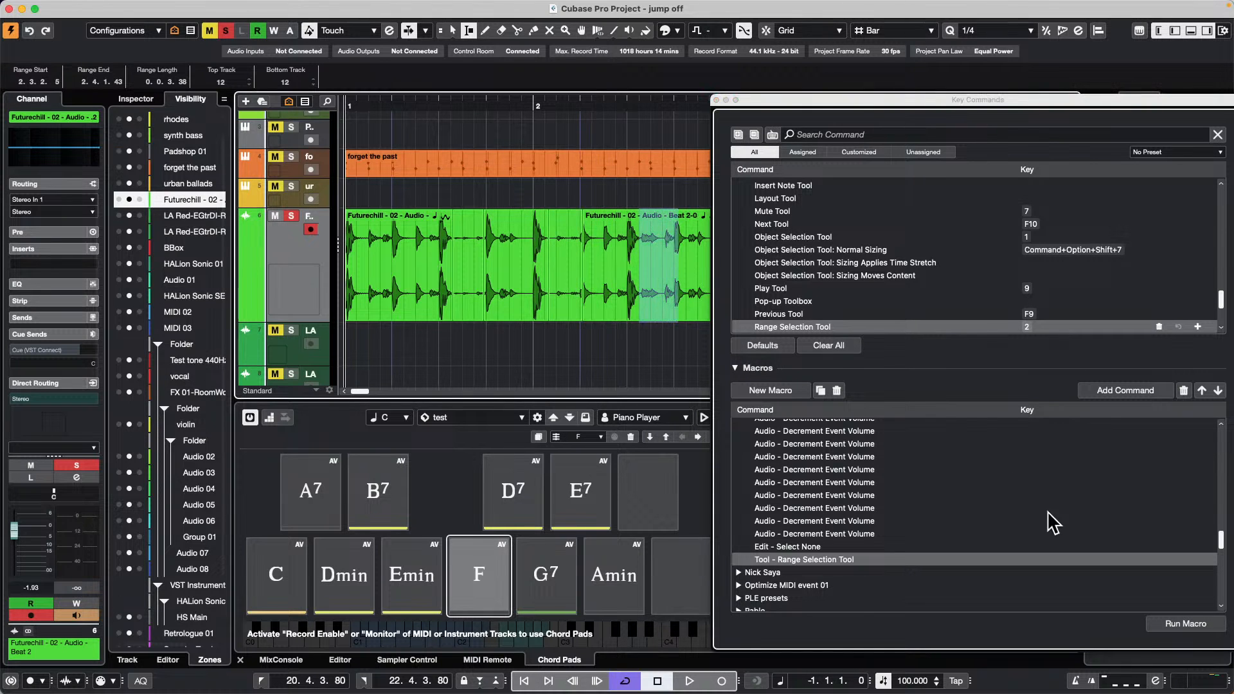
pyautogui.click(1188, 624)
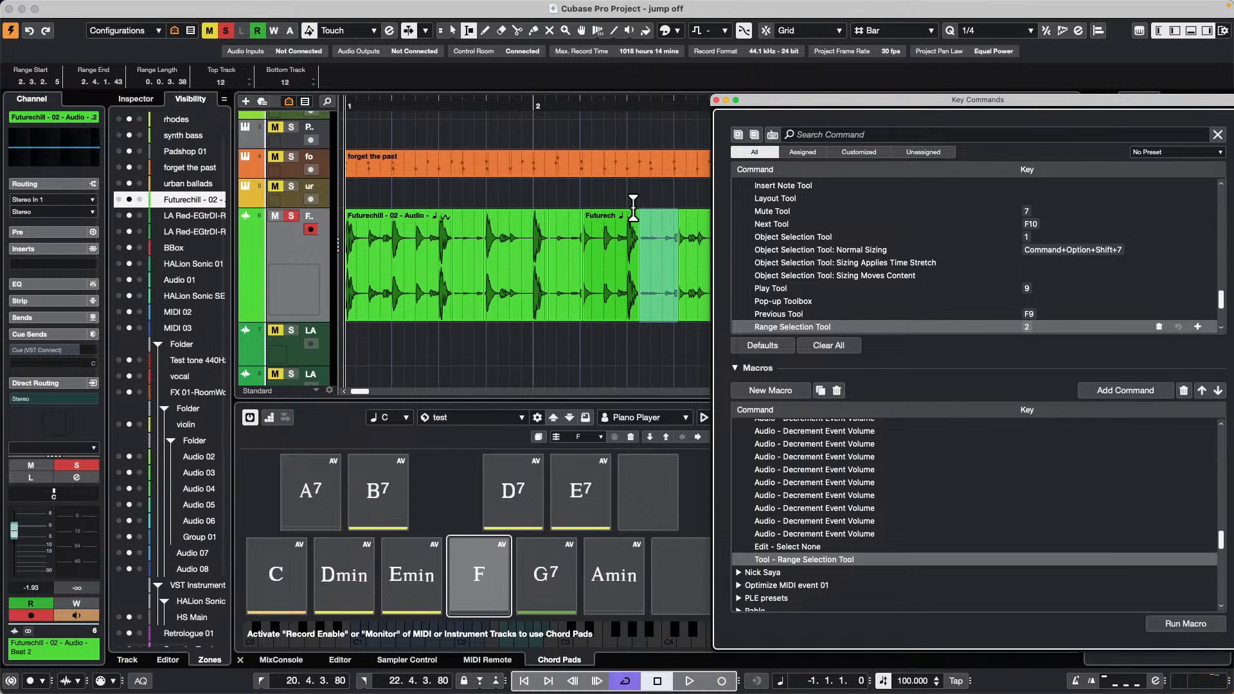
# - Review the beginning of New Macro 02, close the Key Commands window and return to the upper tracks of the project
pyautogui.scroll(5, 942, 478)
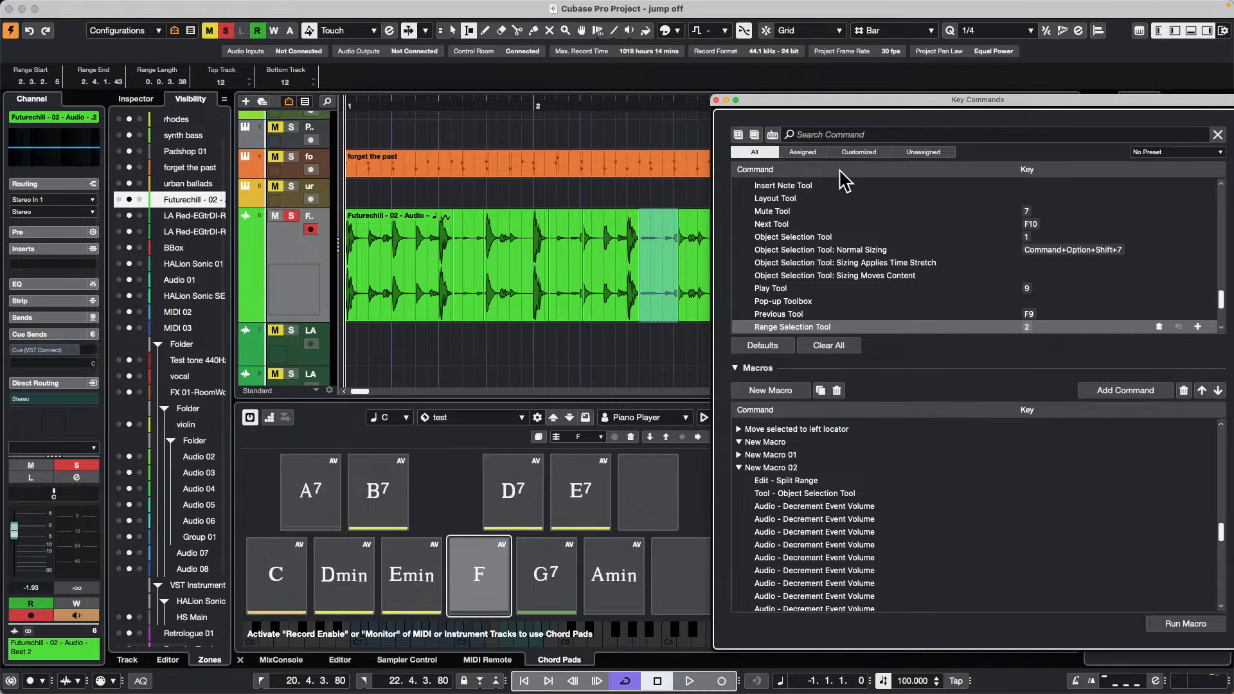
pyautogui.click(717, 100)
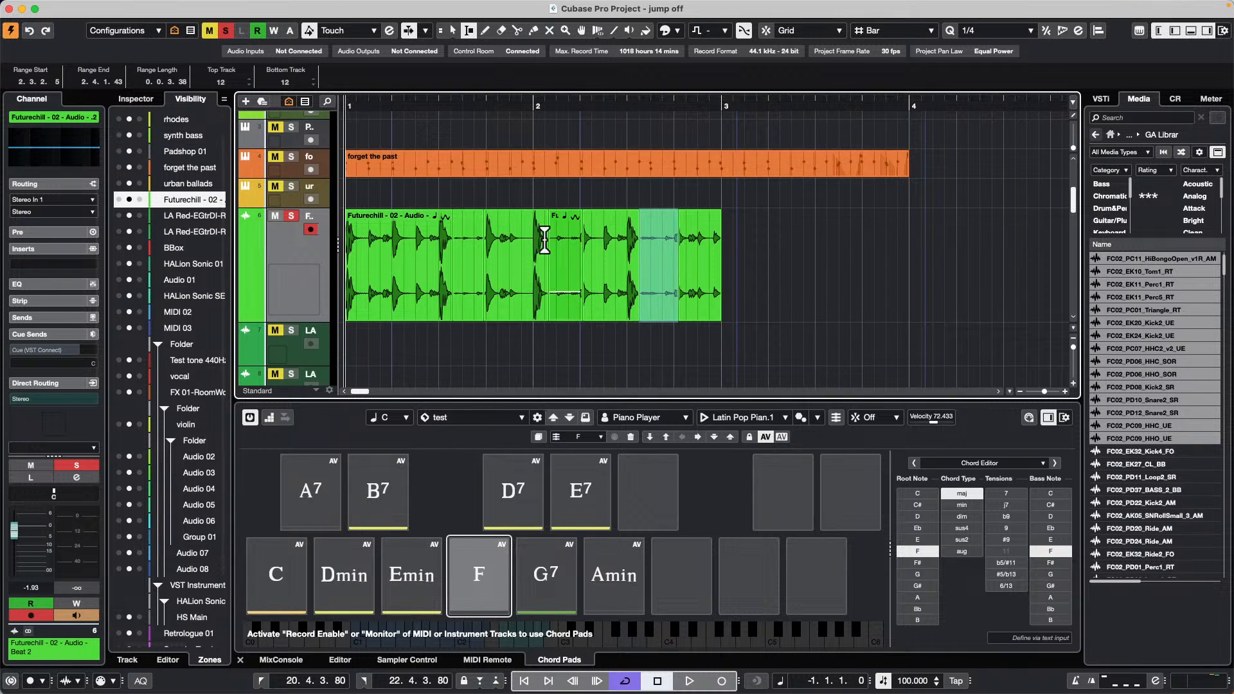
pyautogui.scroll(1, 542, 228)
pyautogui.scroll(-10, 542, 229)
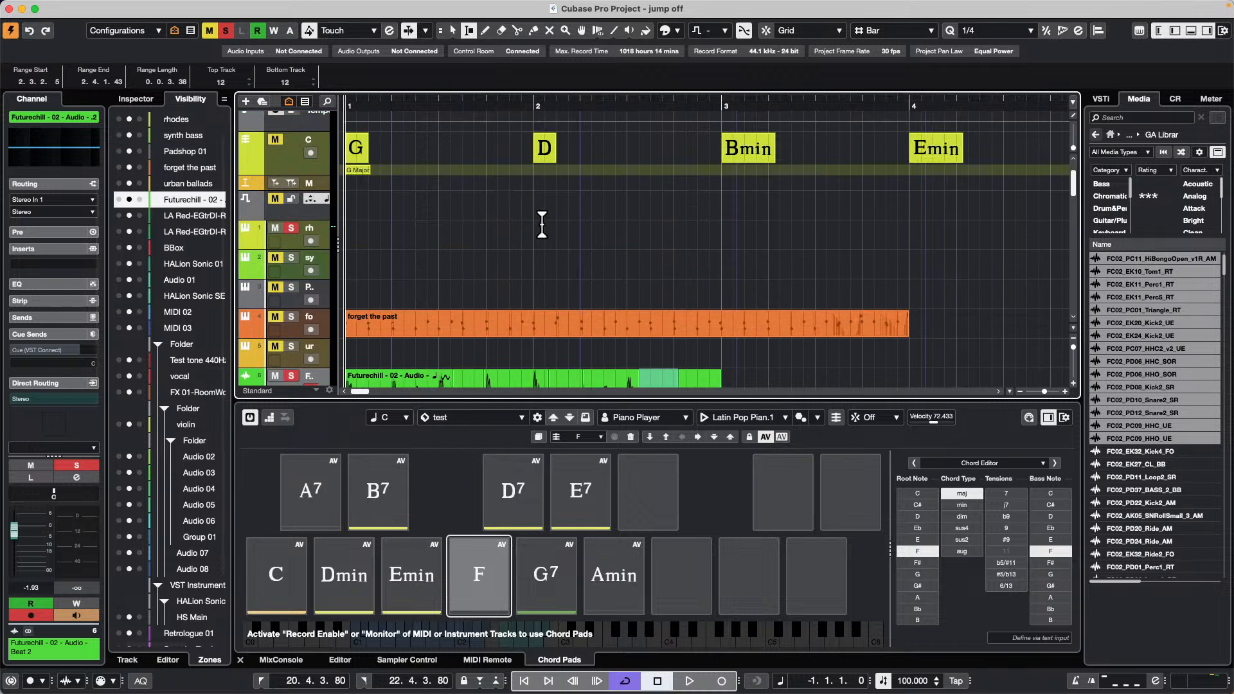
# - Widen the track list to show the full track controls and select the urban ballads track with the Object Selection tool active
pyautogui.scroll(15, 541, 223)
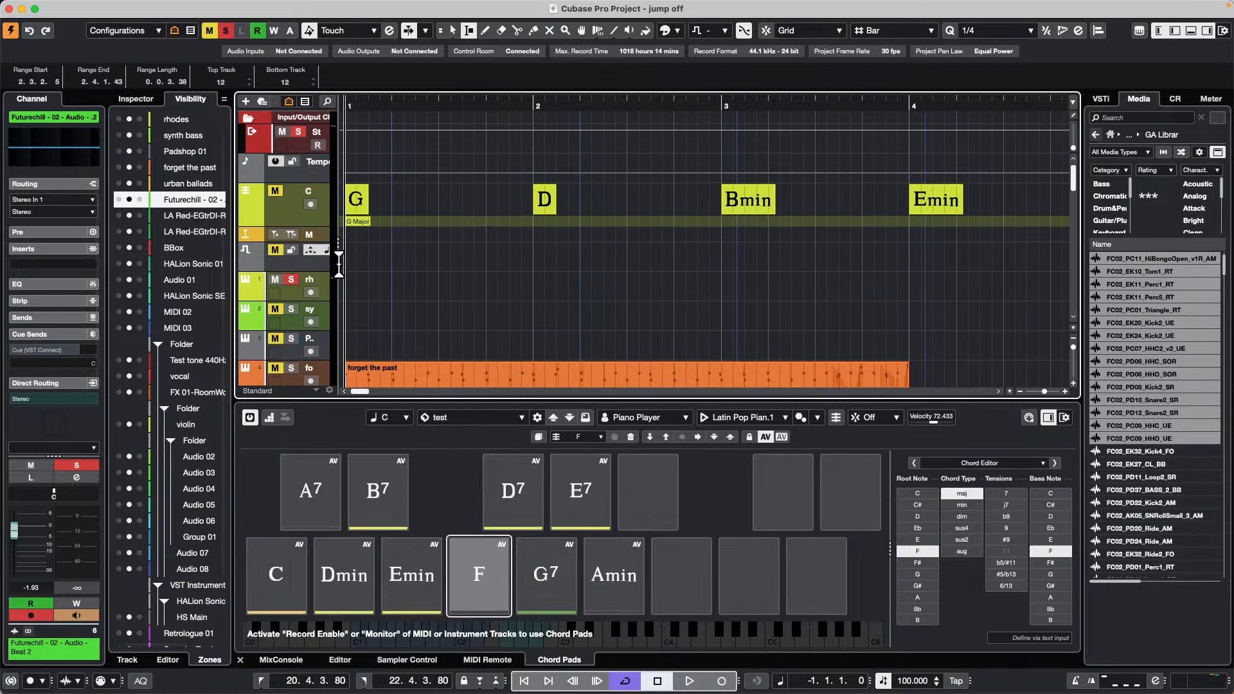
pyautogui.moveTo(338, 275); pyautogui.dragTo(435, 275)
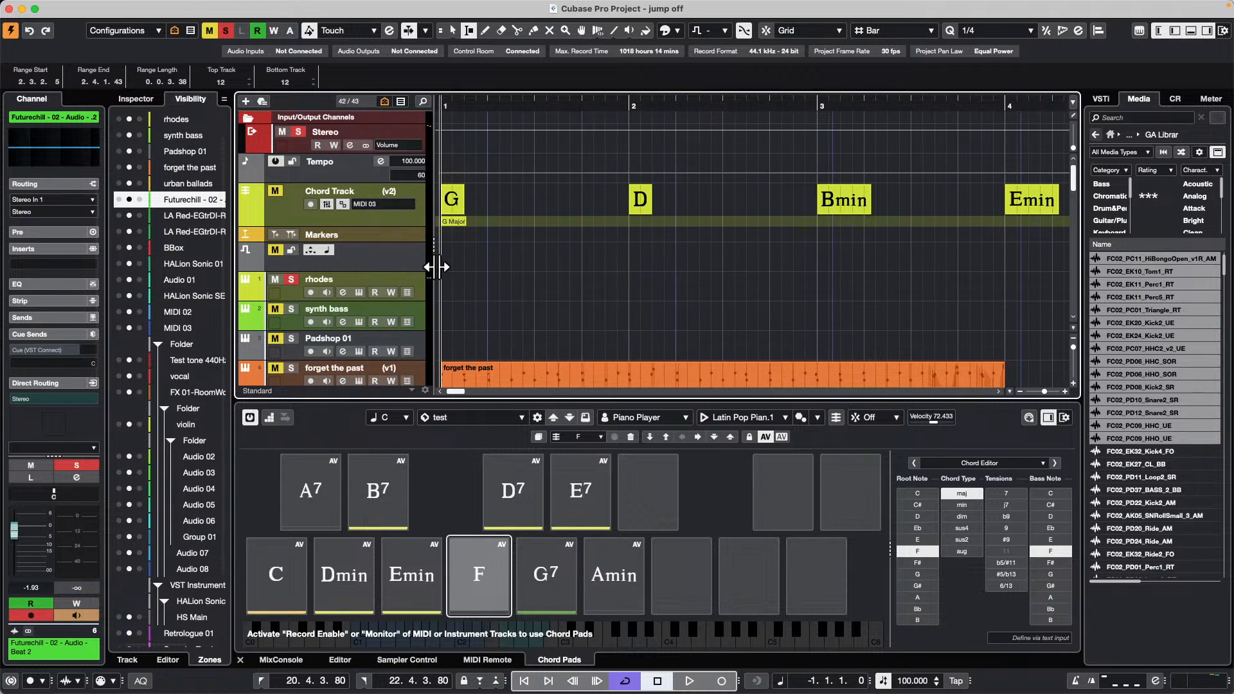
pyautogui.scroll(-5, 523, 264)
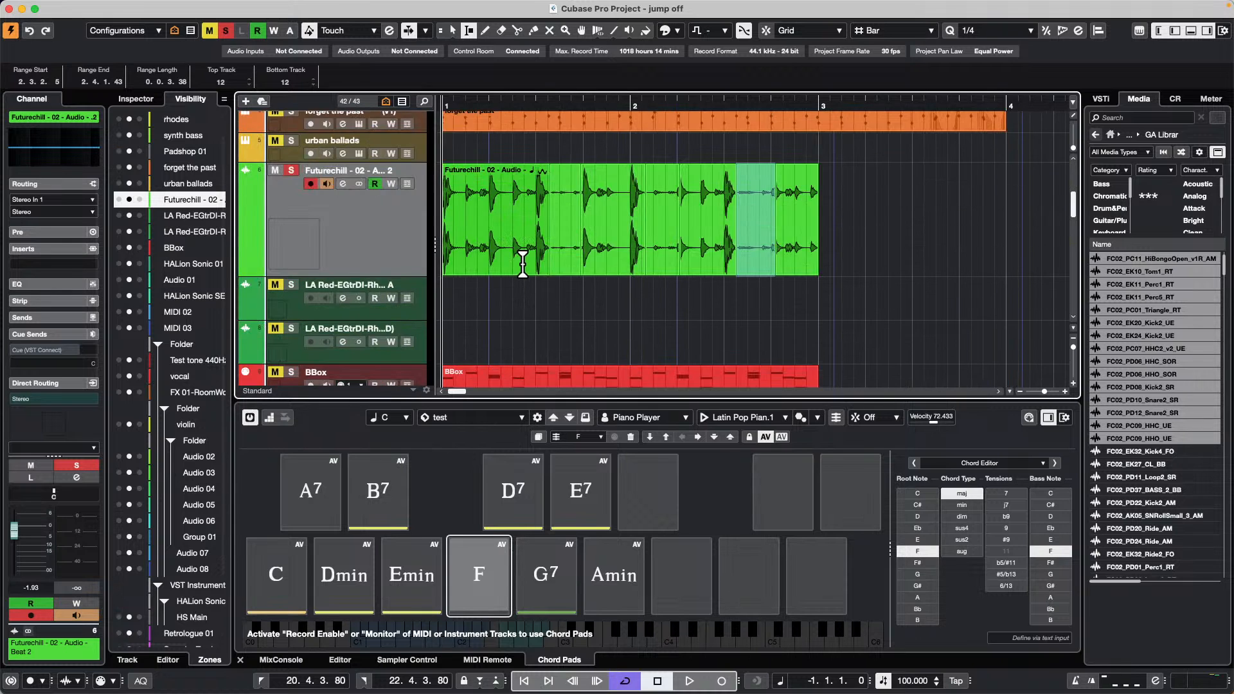
pyautogui.scroll(8, 523, 264)
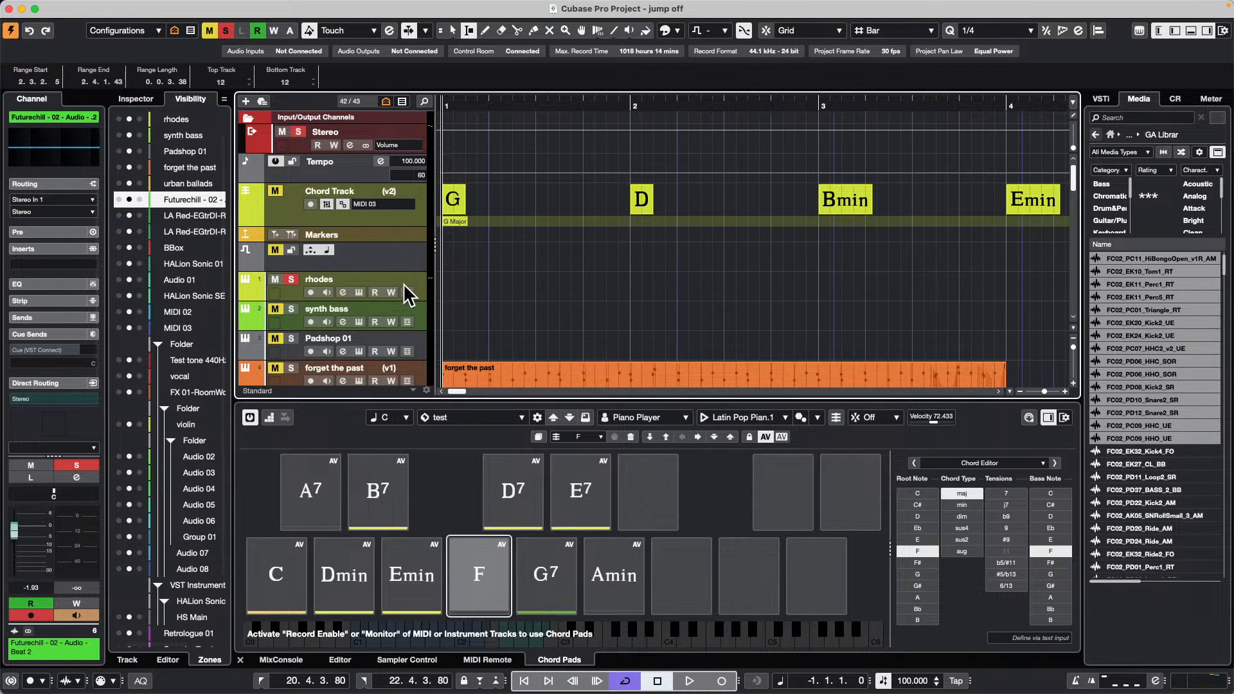
pyautogui.scroll(-3, 418, 321)
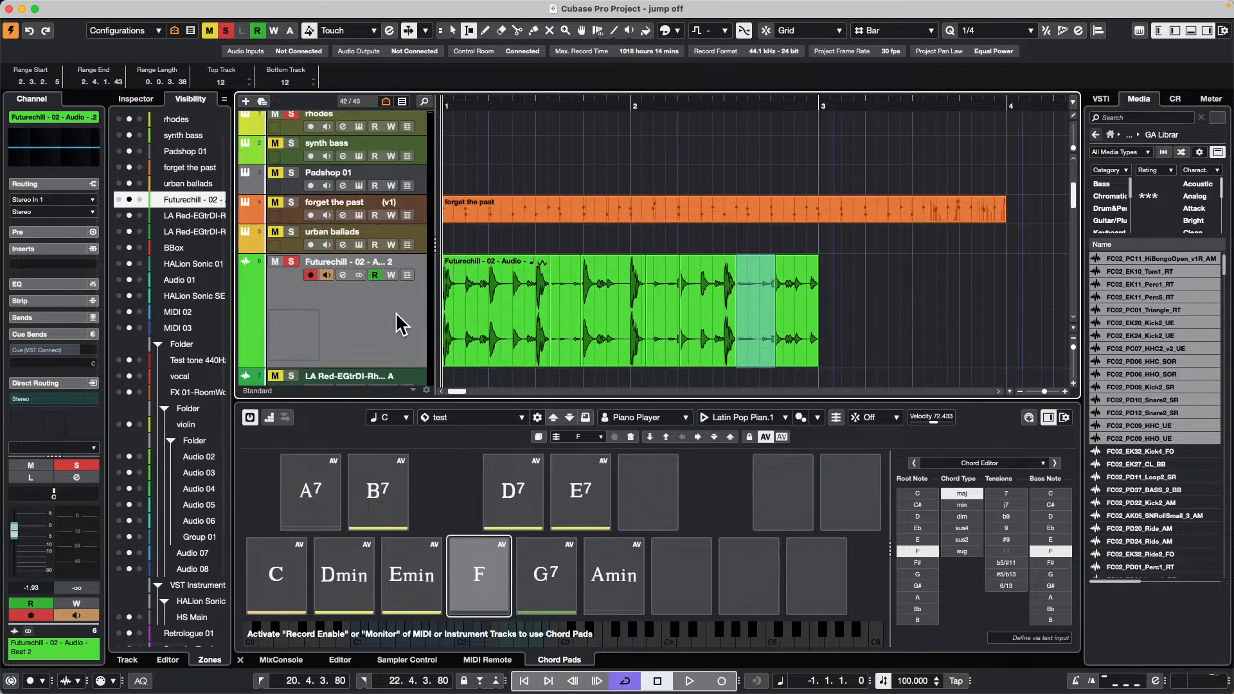
pyautogui.click(421, 243)
pyautogui.press('1')
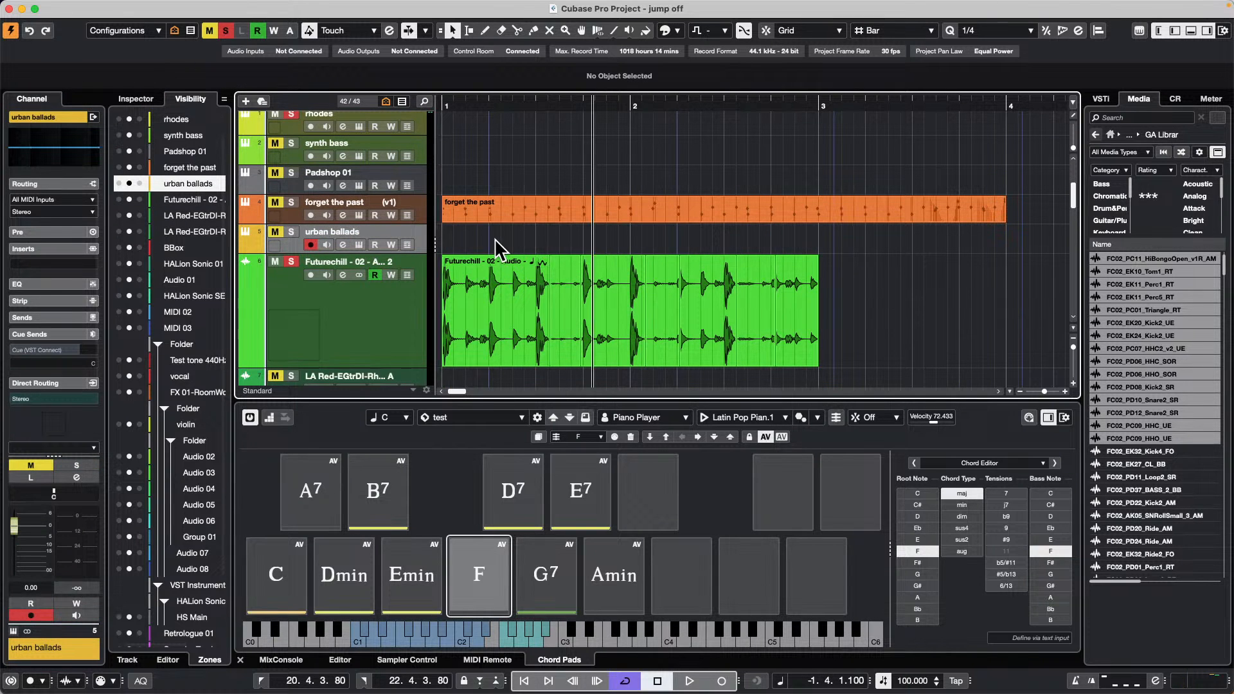
# - Draw an empty MIDI part on the urban ballads track from about 1.2.3 to 2.2.2
pyautogui.rightClick(495, 241)
pyautogui.click(528, 241)
pyautogui.moveTo(537, 236); pyautogui.dragTo(693, 237)
pyautogui.press('1')
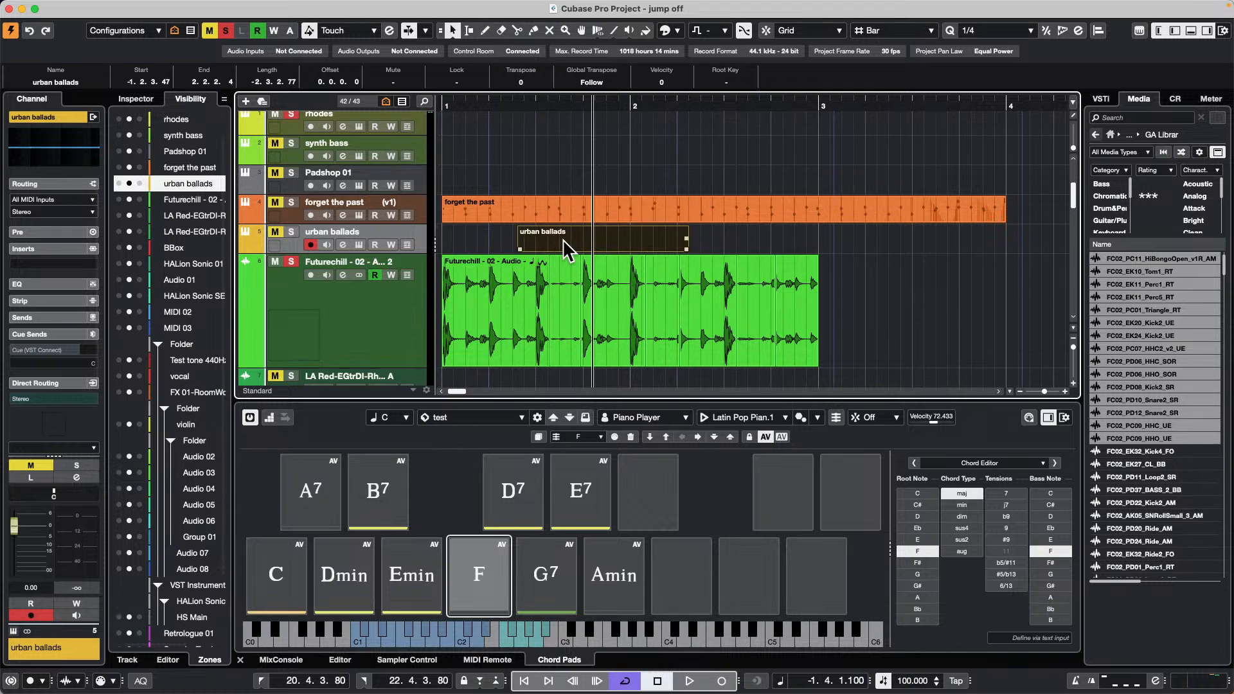
# - Open the urban ballads part in the Drum Editor and draw a continuous row of notes on Groove 2 across its whole length
pyautogui.doubleClick(562, 239)
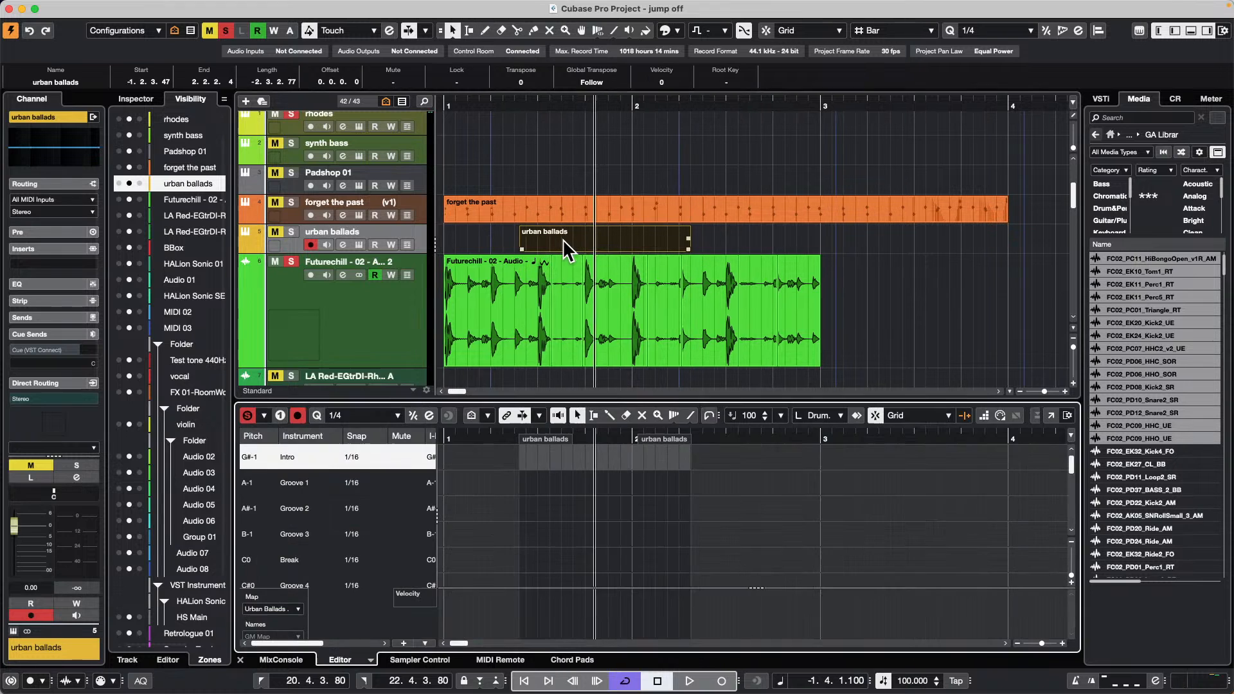
pyautogui.rightClick(530, 521)
pyautogui.click(562, 516)
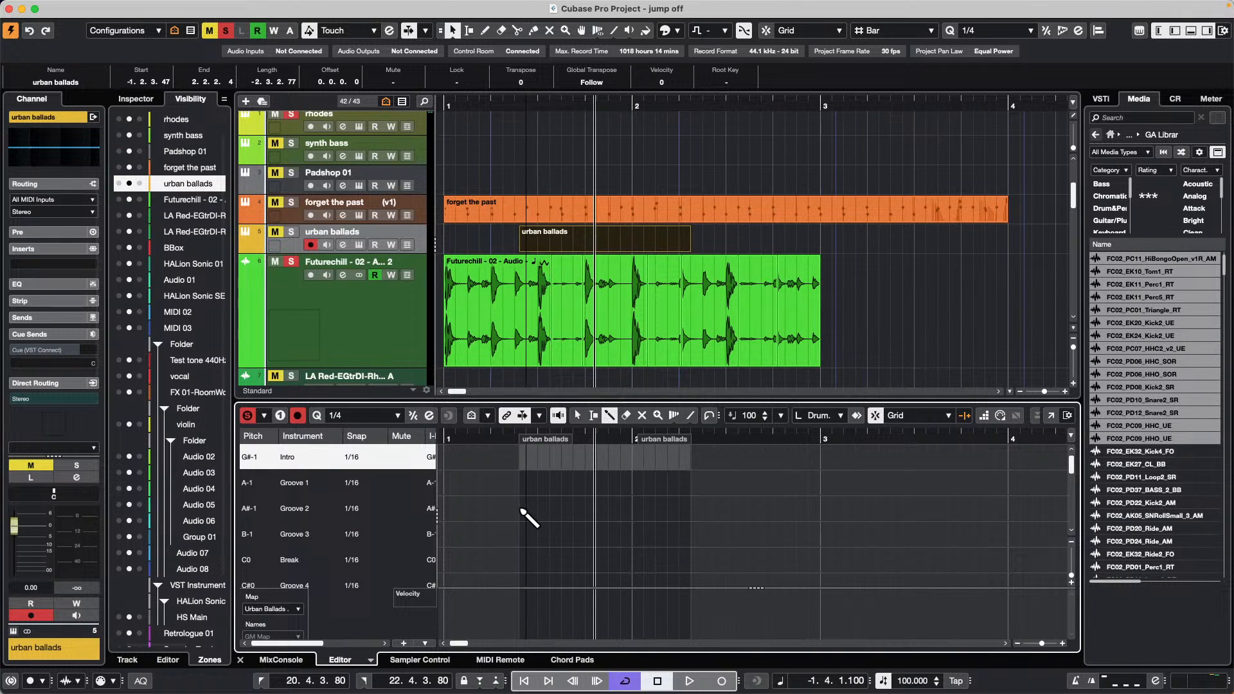
pyautogui.moveTo(527, 509); pyautogui.dragTo(697, 515)
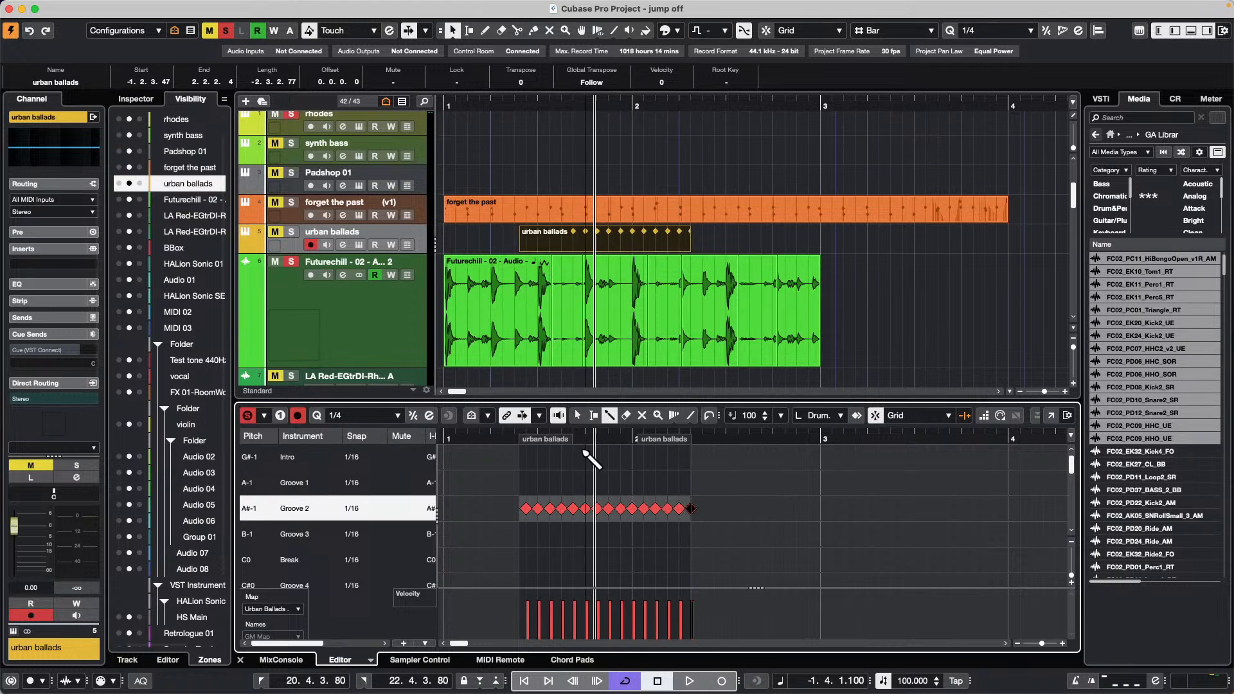
pyautogui.press('1')
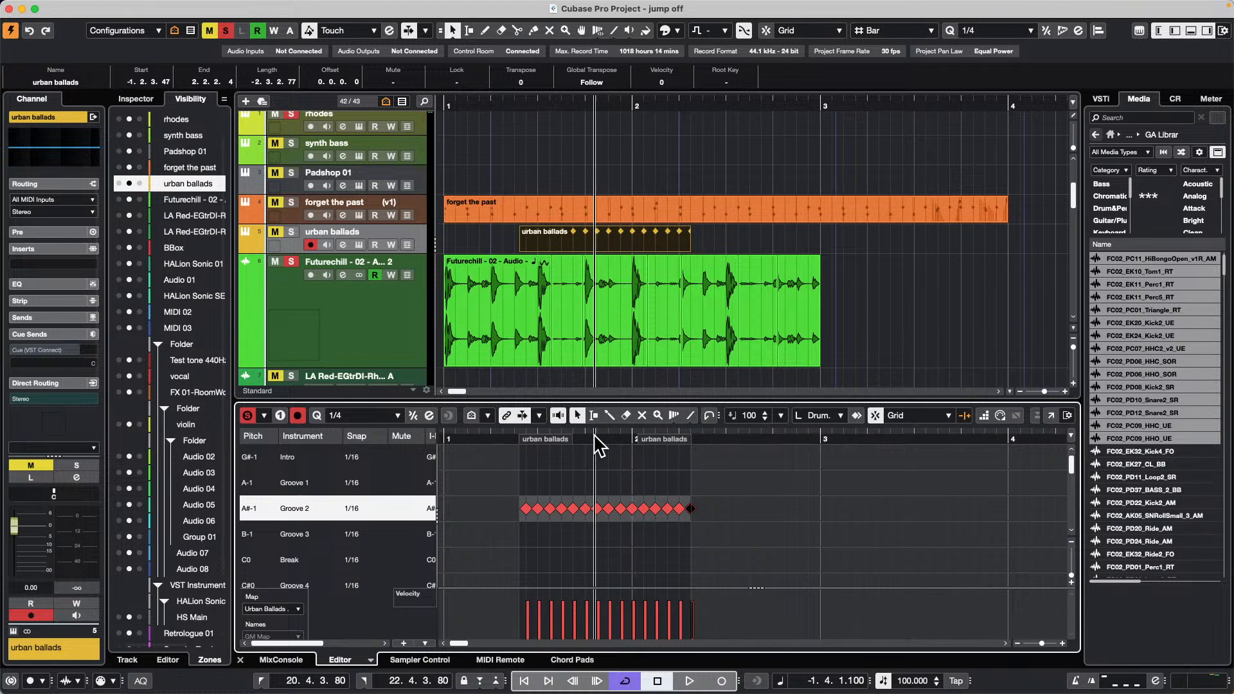
# - Select the second, fifth, seventh, tenth and thirteenth notes of the Groove 2 row together
pyautogui.moveTo(594, 436); pyautogui.dragTo(587, 442)
pyautogui.click(503, 508)
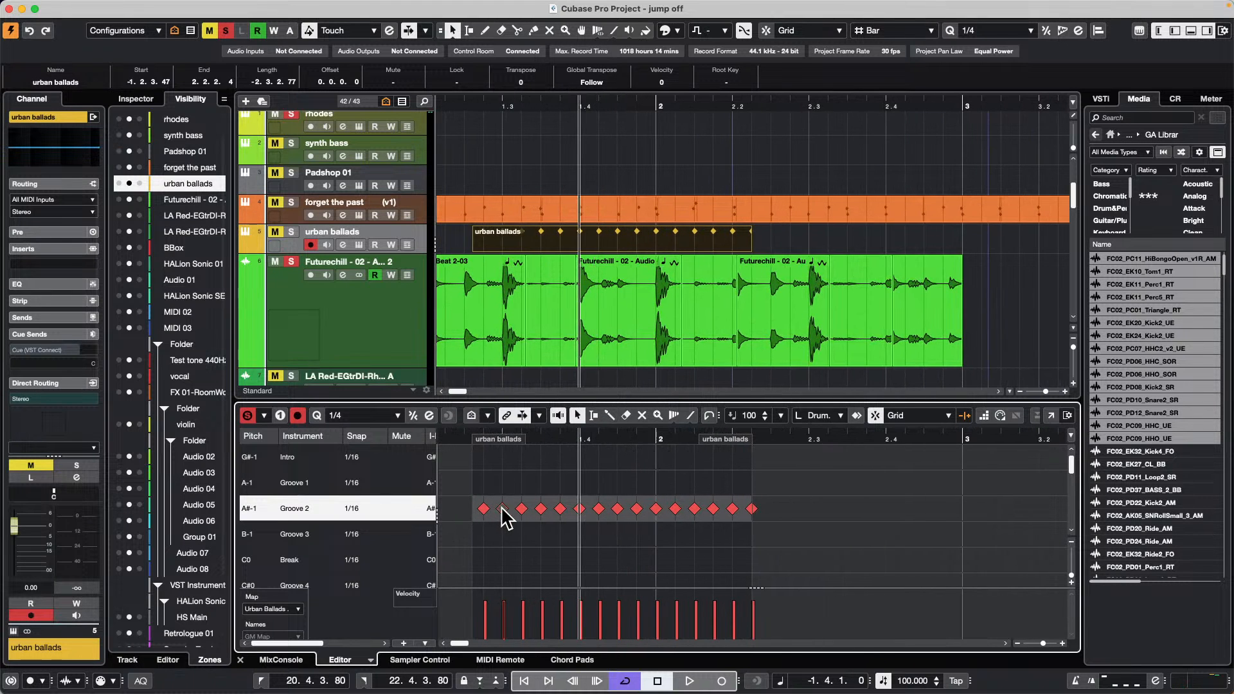
pyautogui.keyDown('shift'); pyautogui.click(560, 509); pyautogui.keyUp('shift')
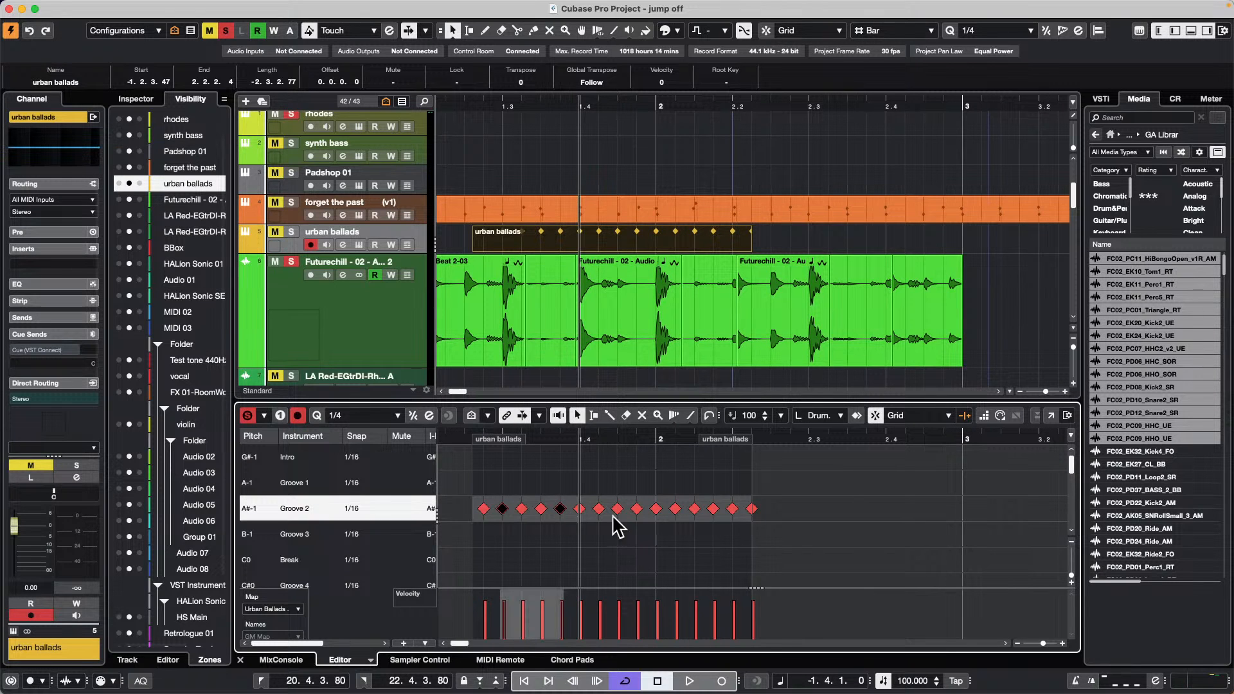
pyautogui.keyDown('shift'); pyautogui.click(654, 509); pyautogui.keyUp('shift')
pyautogui.keyDown('shift'); pyautogui.click(598, 509); pyautogui.keyUp('shift')
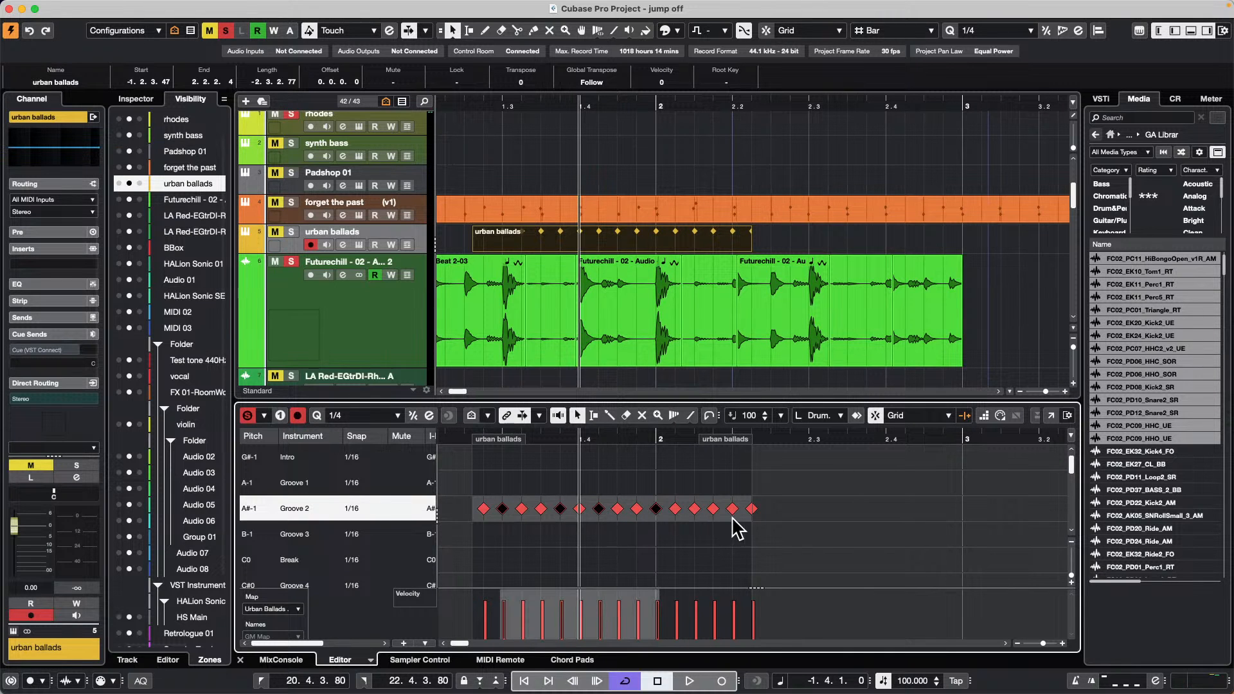
pyautogui.keyDown('shift'); pyautogui.click(713, 509); pyautogui.keyUp('shift')
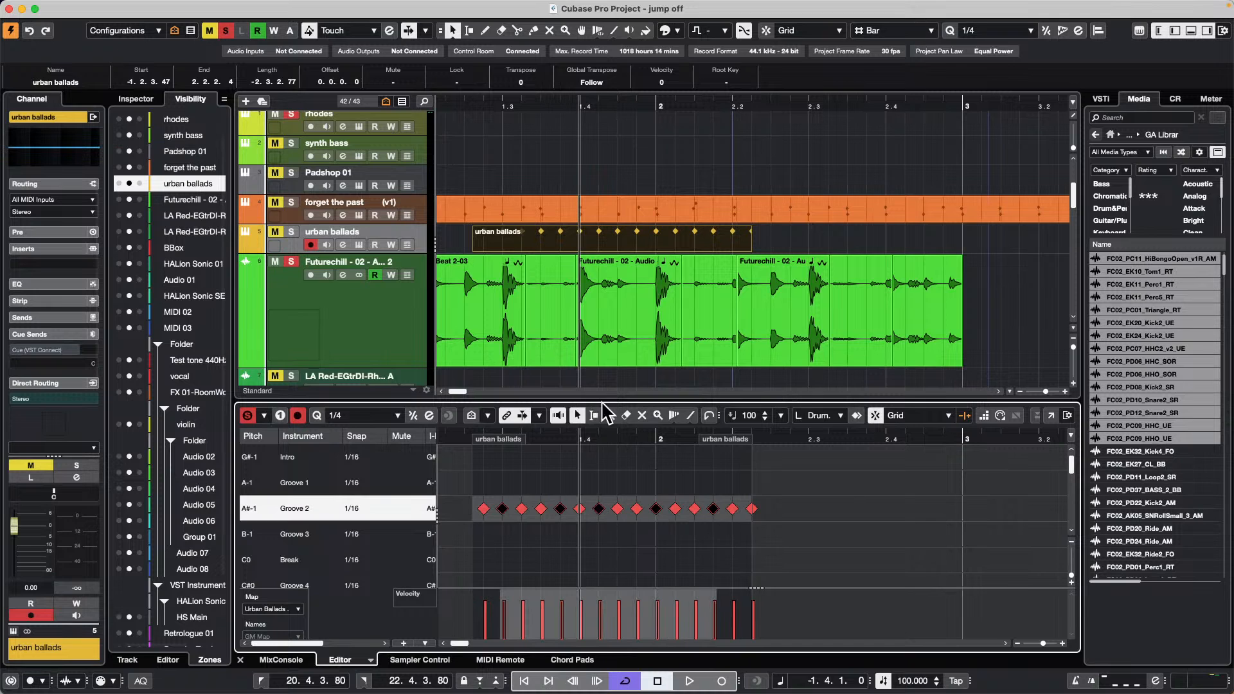
# - Open the MIDI Logical Editor setup and keep its function set to Transform
pyautogui.moveTo(685, 103); pyautogui.dragTo(860, 104)
pyautogui.click(286, 7)
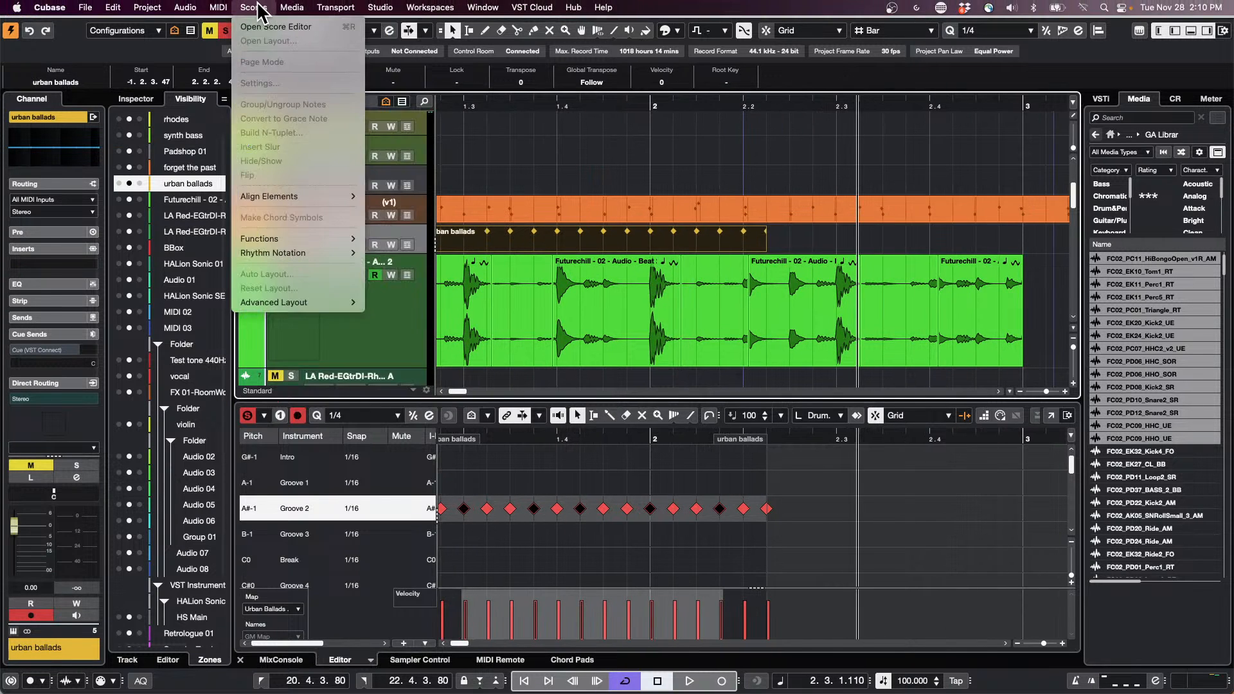
pyautogui.moveTo(201, 5)
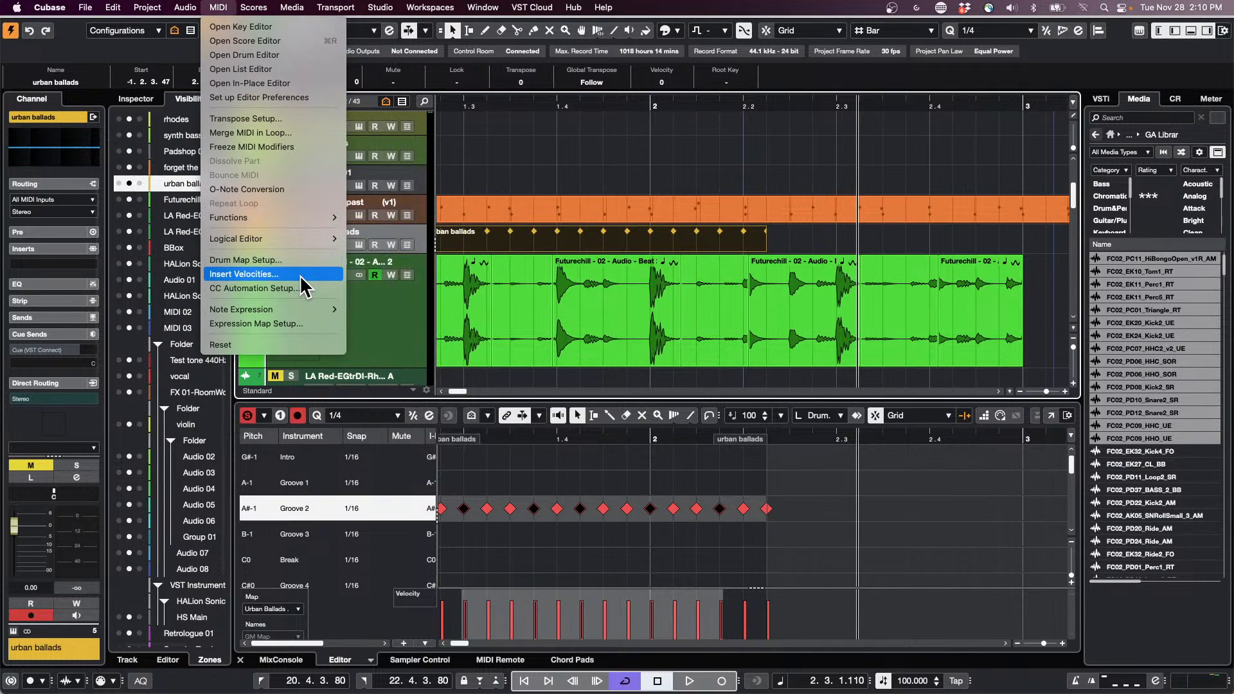
pyautogui.moveTo(303, 241)
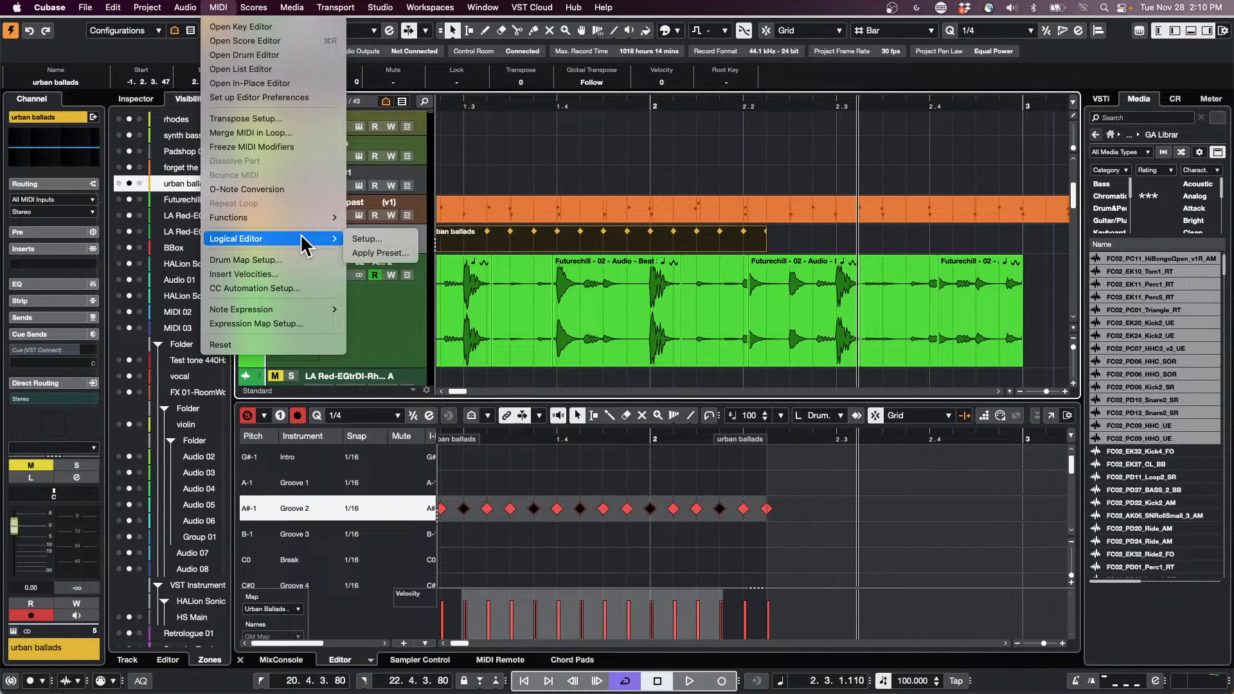
pyautogui.click(403, 239)
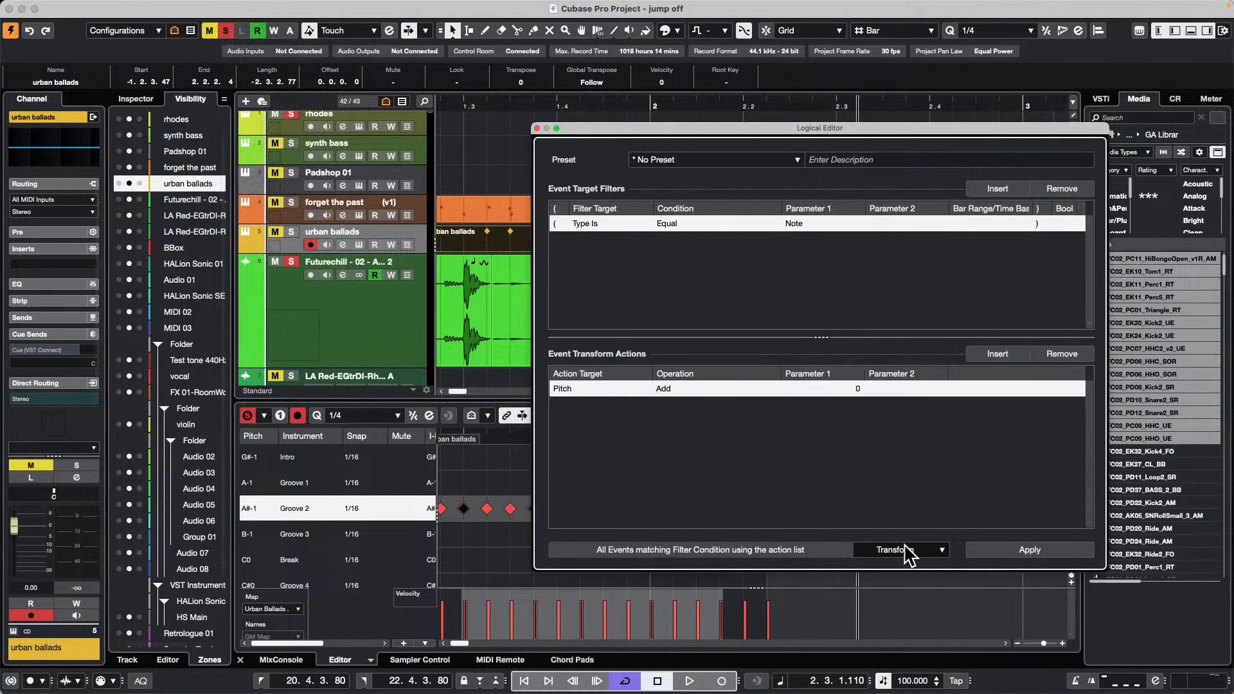
pyautogui.click(946, 551)
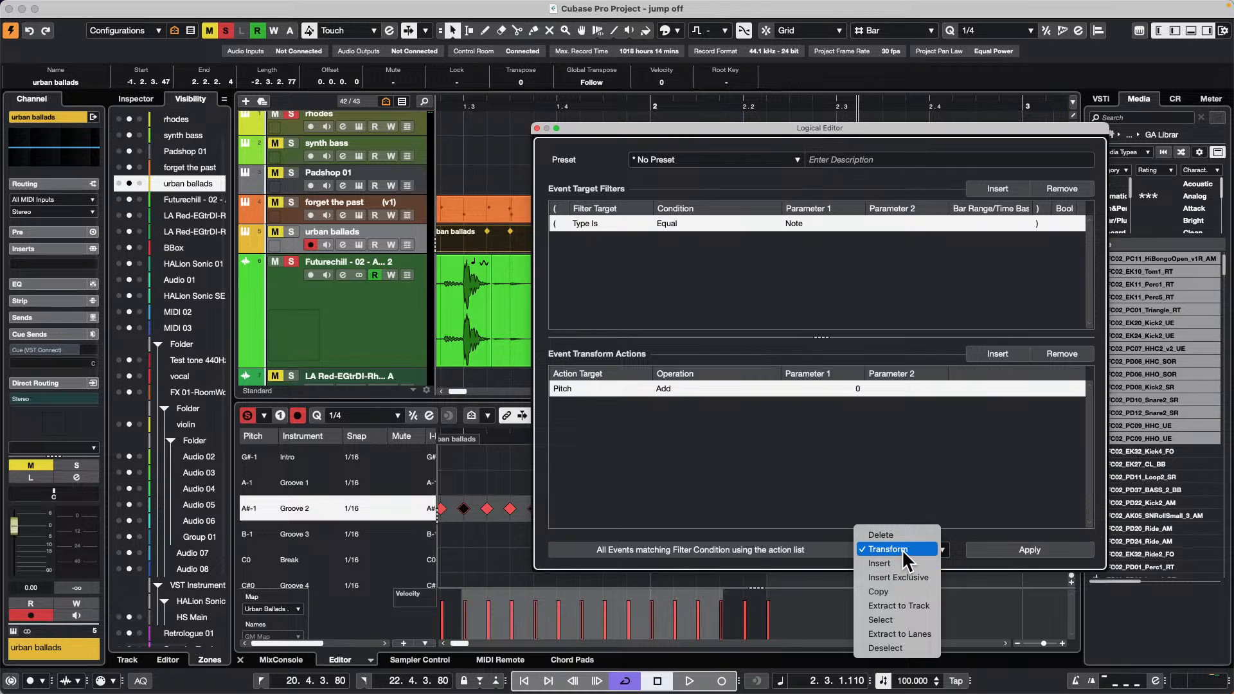
pyautogui.click(901, 549)
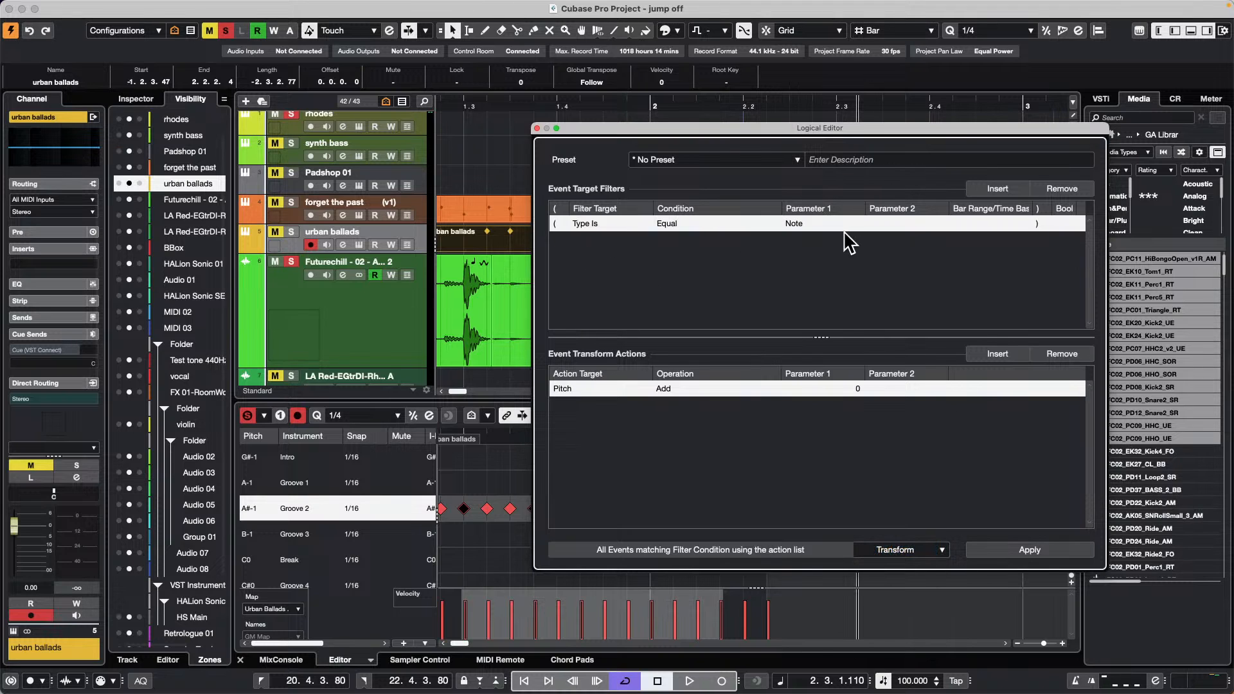
# - Set the transform action to Position with Set Relative Random Values Between -50 and 50
pyautogui.click(578, 391)
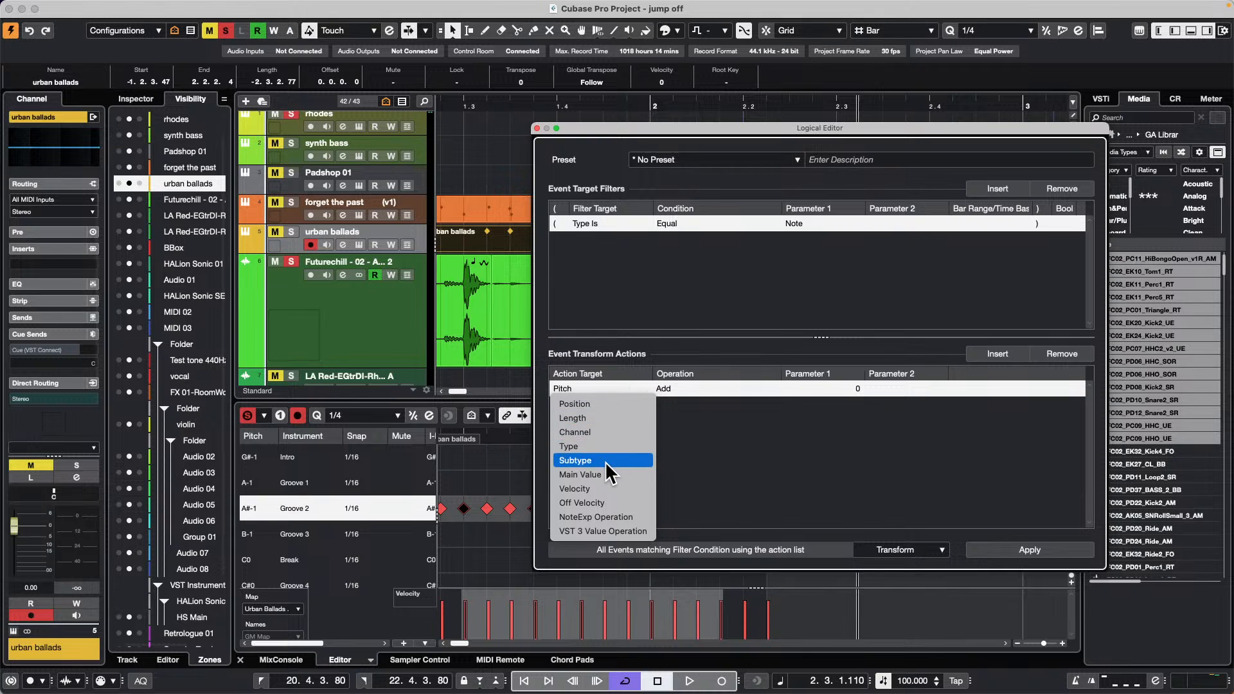
pyautogui.click(574, 403)
pyautogui.click(673, 388)
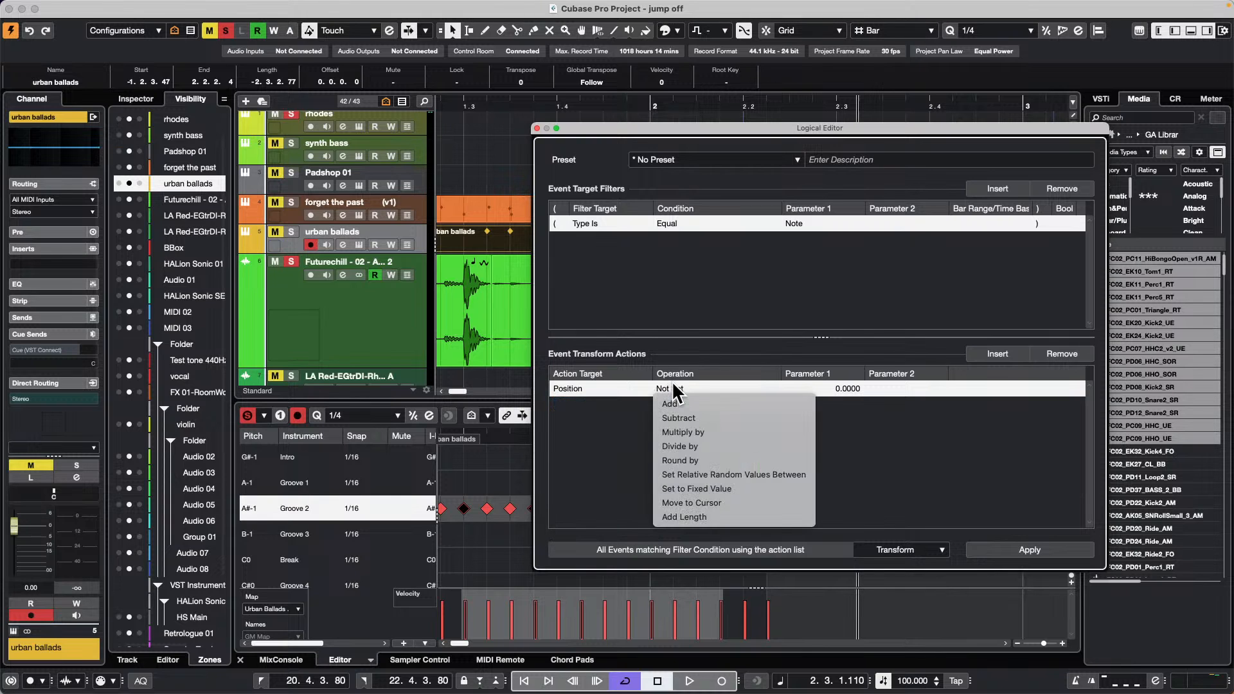
pyautogui.click(770, 474)
pyautogui.click(855, 389)
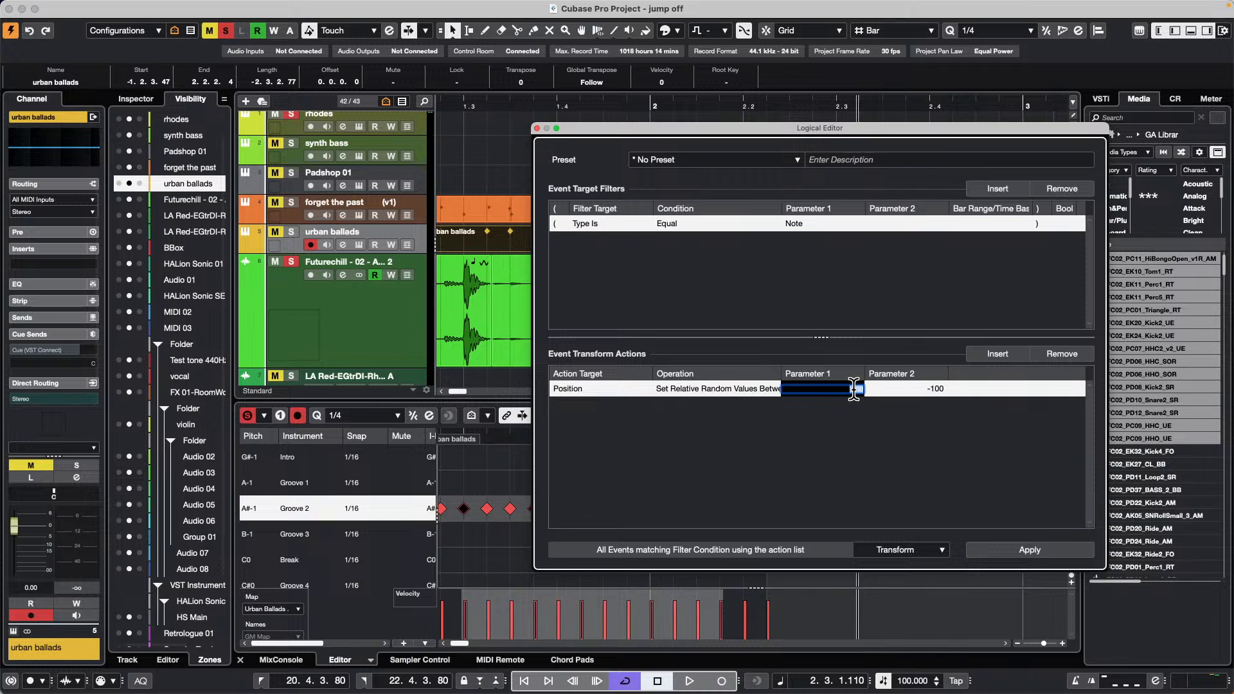
pyautogui.write('-50')
pyautogui.press('Tab')
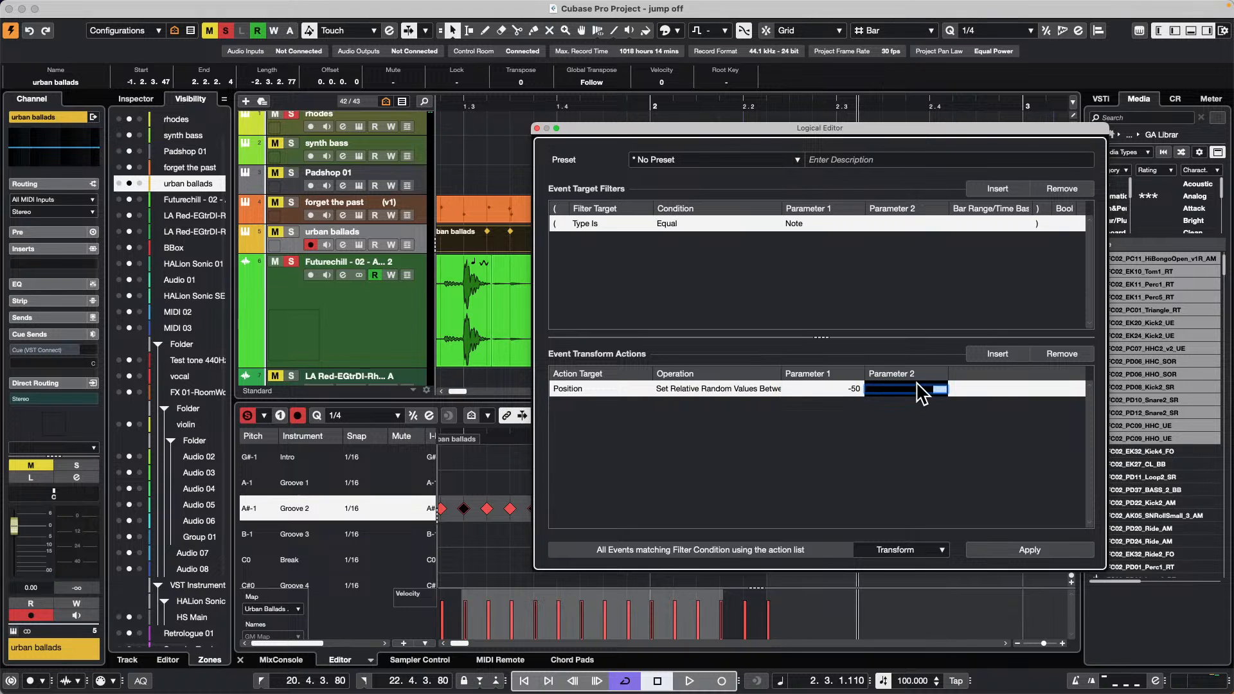
pyautogui.write('50')
# - Move the Logical Editor clear of the drum notes and apply the random position transform to them repeatedly
pyautogui.moveTo(670, 131); pyautogui.dragTo(713, 24)
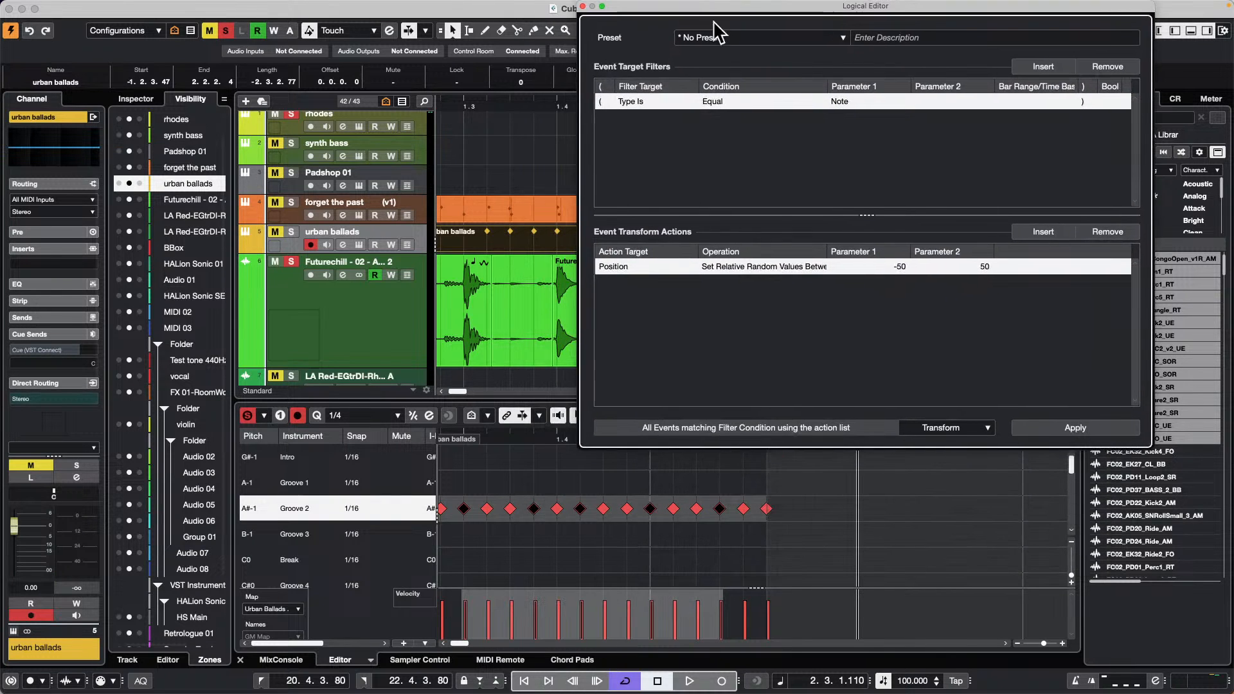
pyautogui.click(1098, 428)
pyautogui.click(1097, 428)
pyautogui.click(1098, 428)
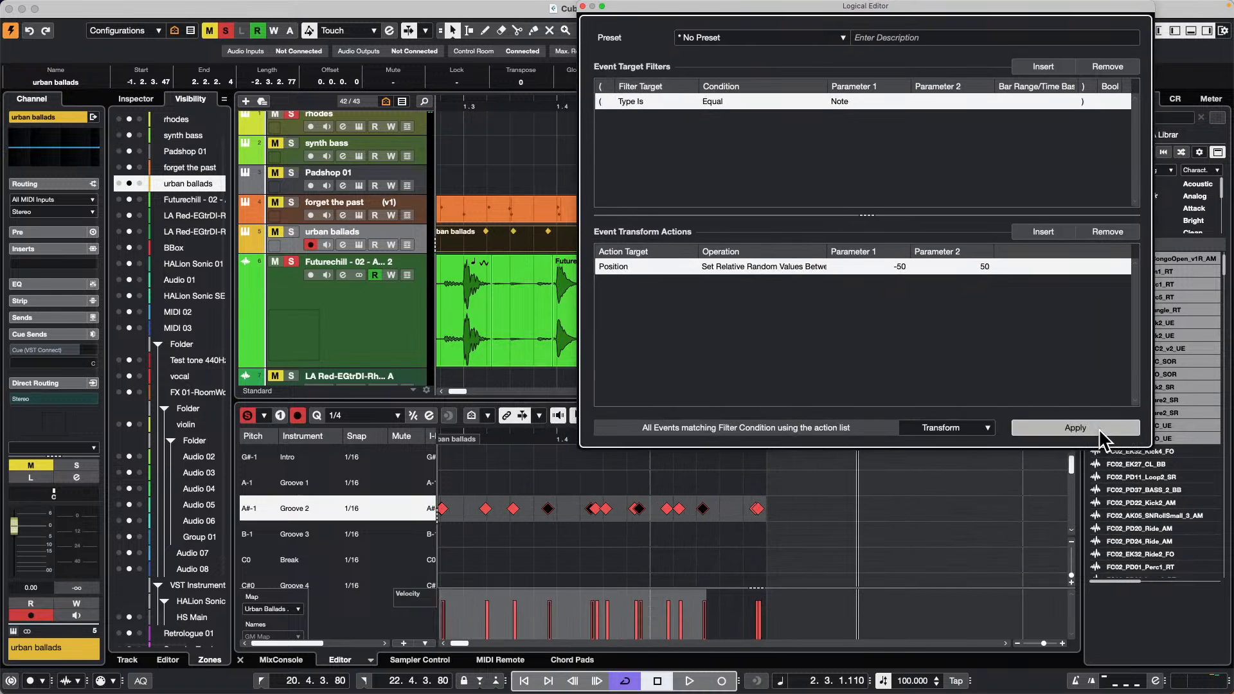
pyautogui.click(1098, 428)
pyautogui.click(1098, 428)
pyautogui.click(1098, 428)
pyautogui.click(1098, 428)
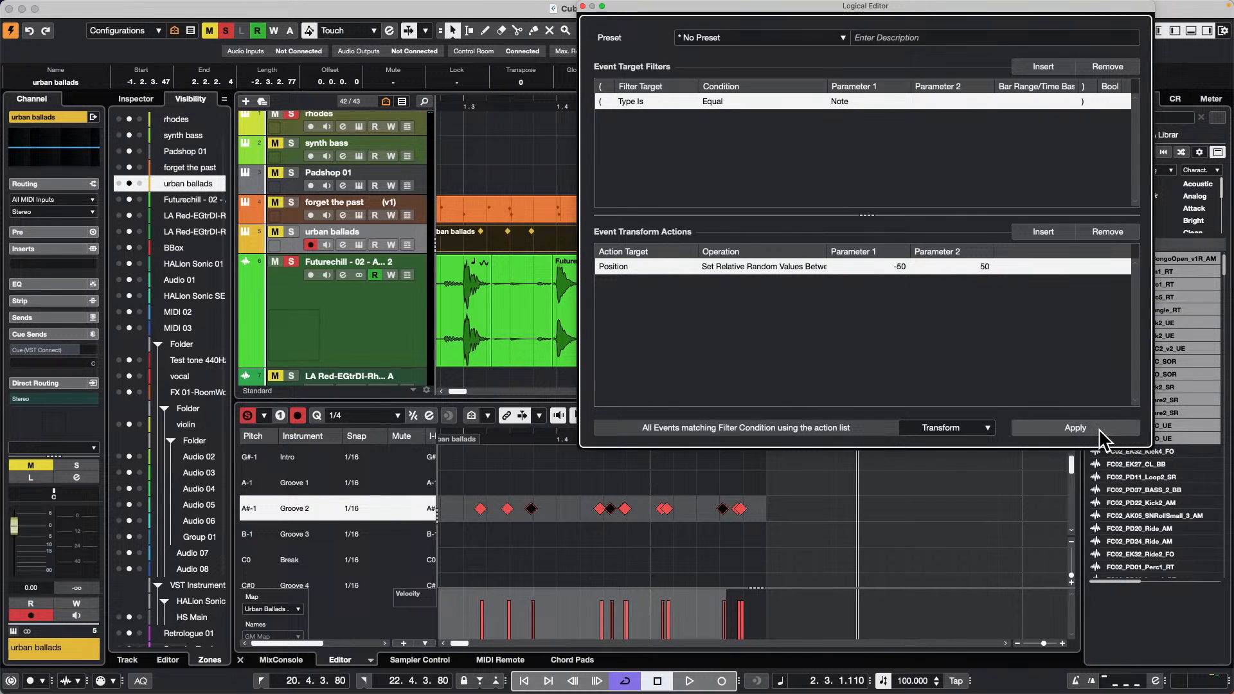
pyautogui.click(1098, 429)
pyautogui.click(1098, 429)
pyautogui.click(1097, 428)
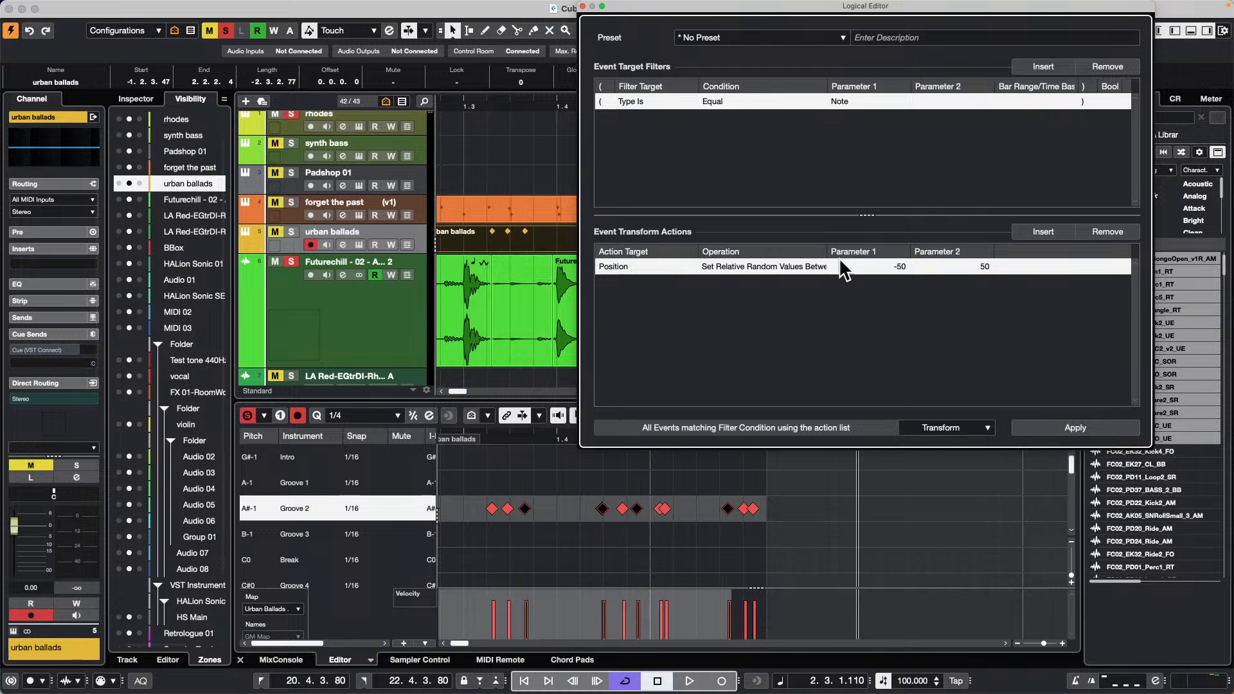
# - Check the operation choices for the Position action and select the Groove 2 notes up to just past bar 2
pyautogui.click(798, 267)
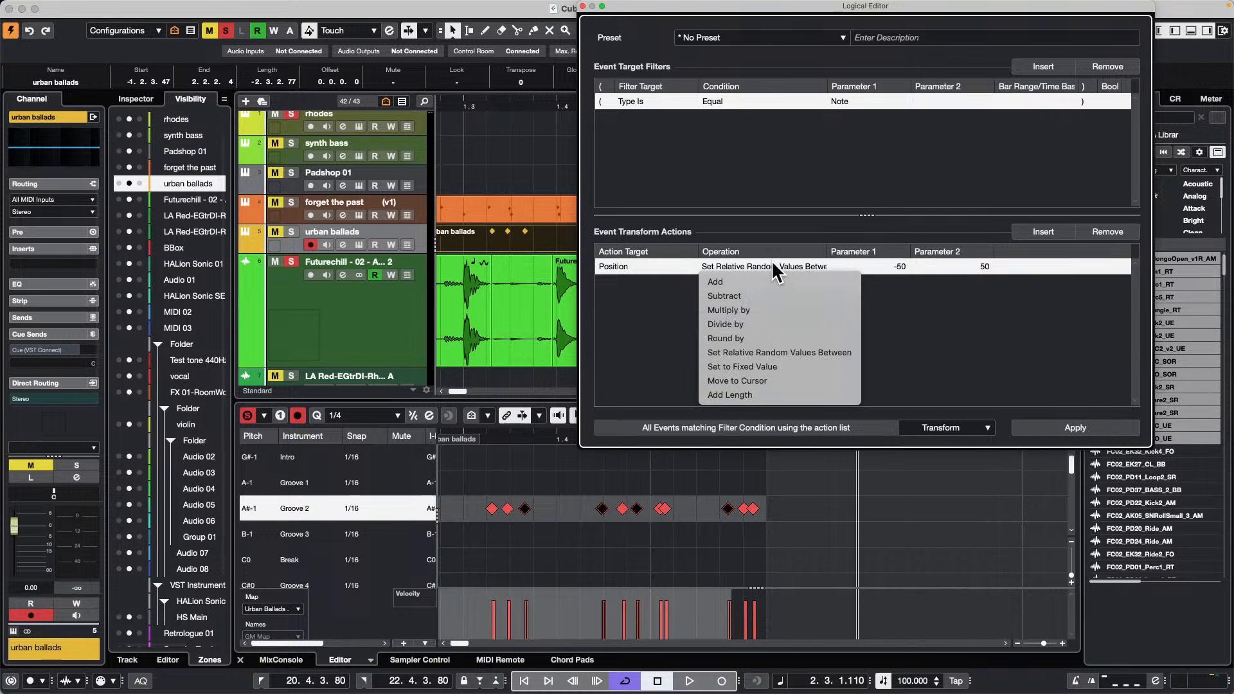
pyautogui.click(616, 301)
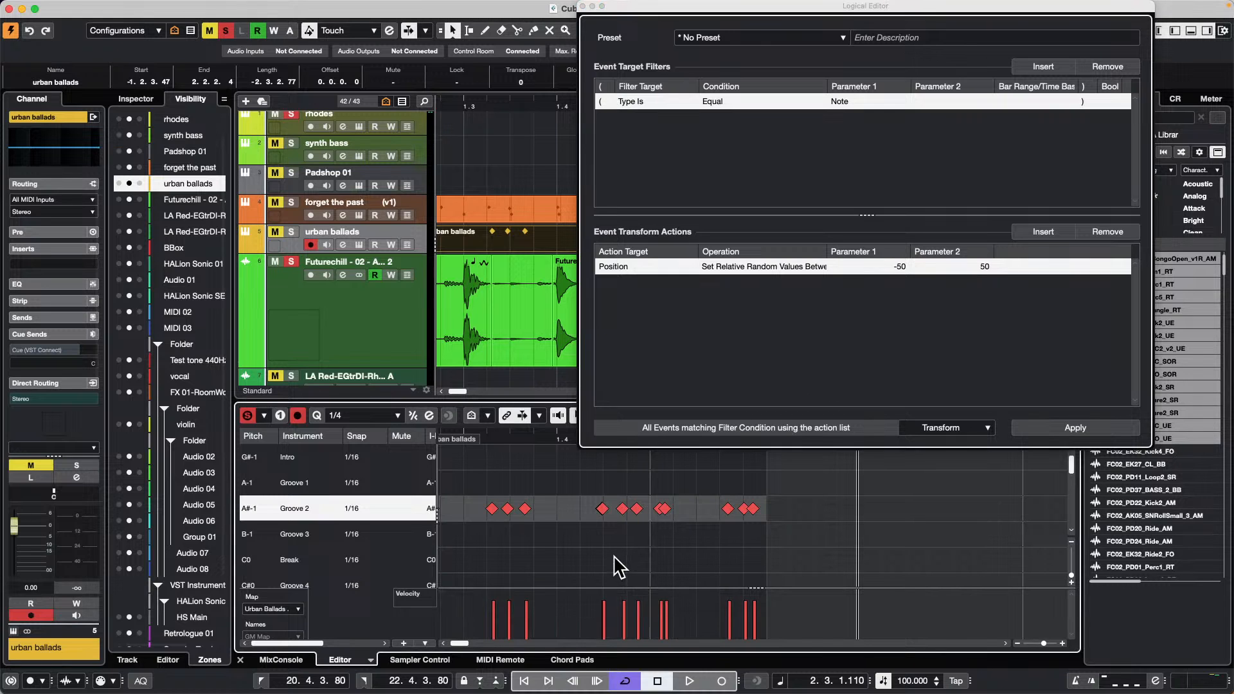
pyautogui.moveTo(477, 483); pyautogui.dragTo(668, 531)
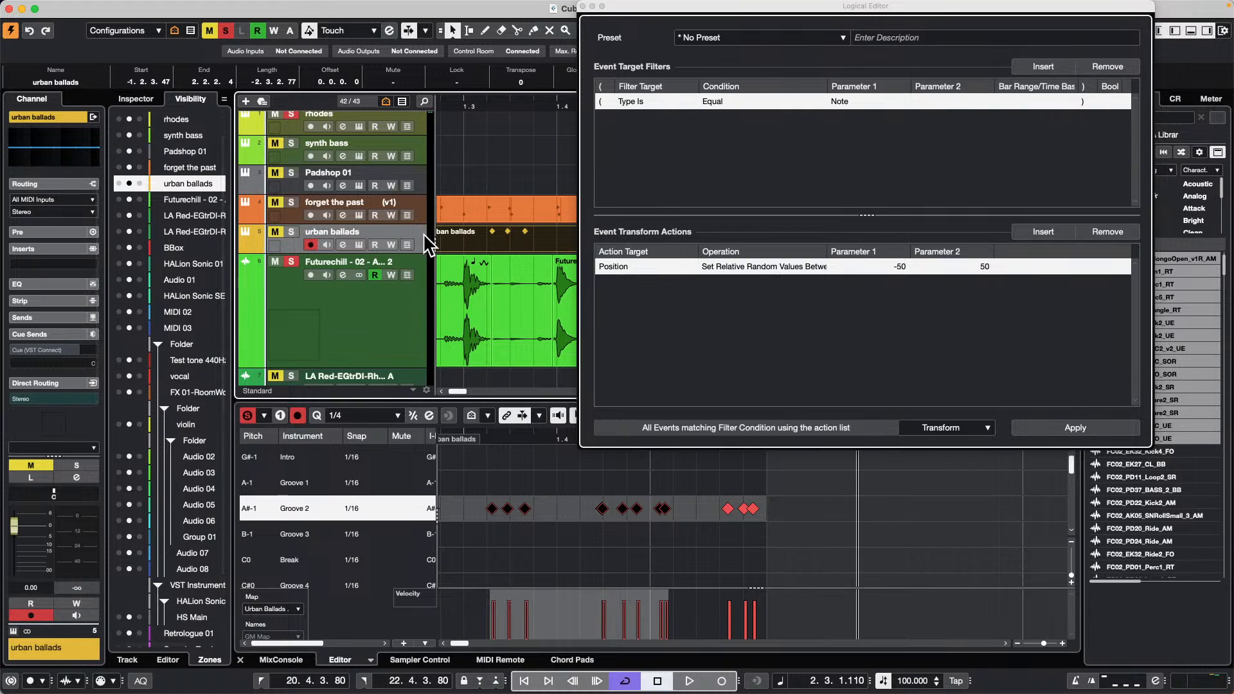
# - Replace Beat Designer with Transformer in the first MIDI insert of the urban ballads track
pyautogui.click(131, 101)
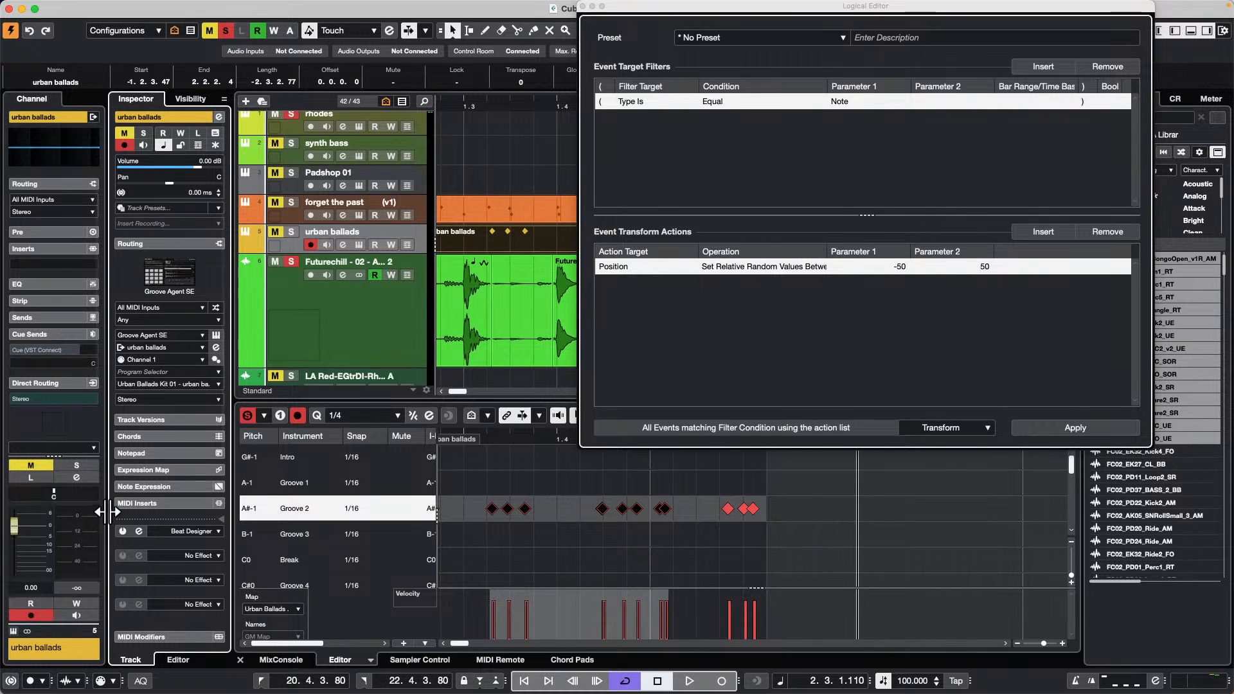
pyautogui.click(194, 531)
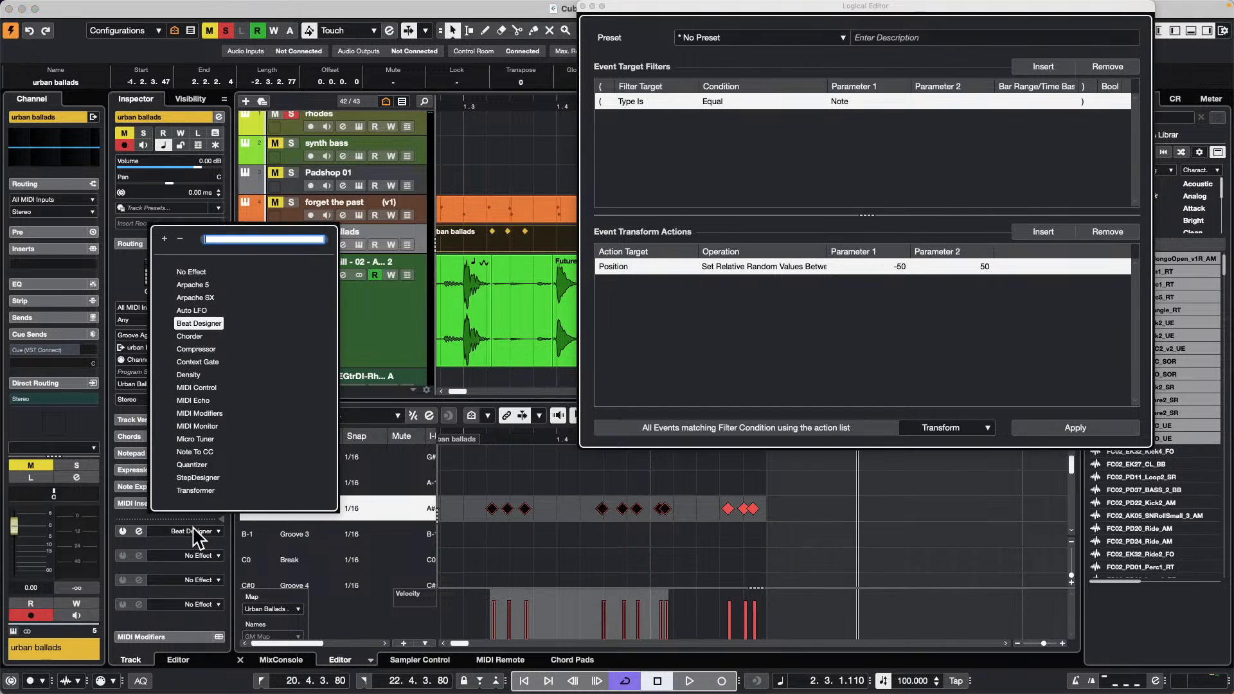
pyautogui.click(206, 489)
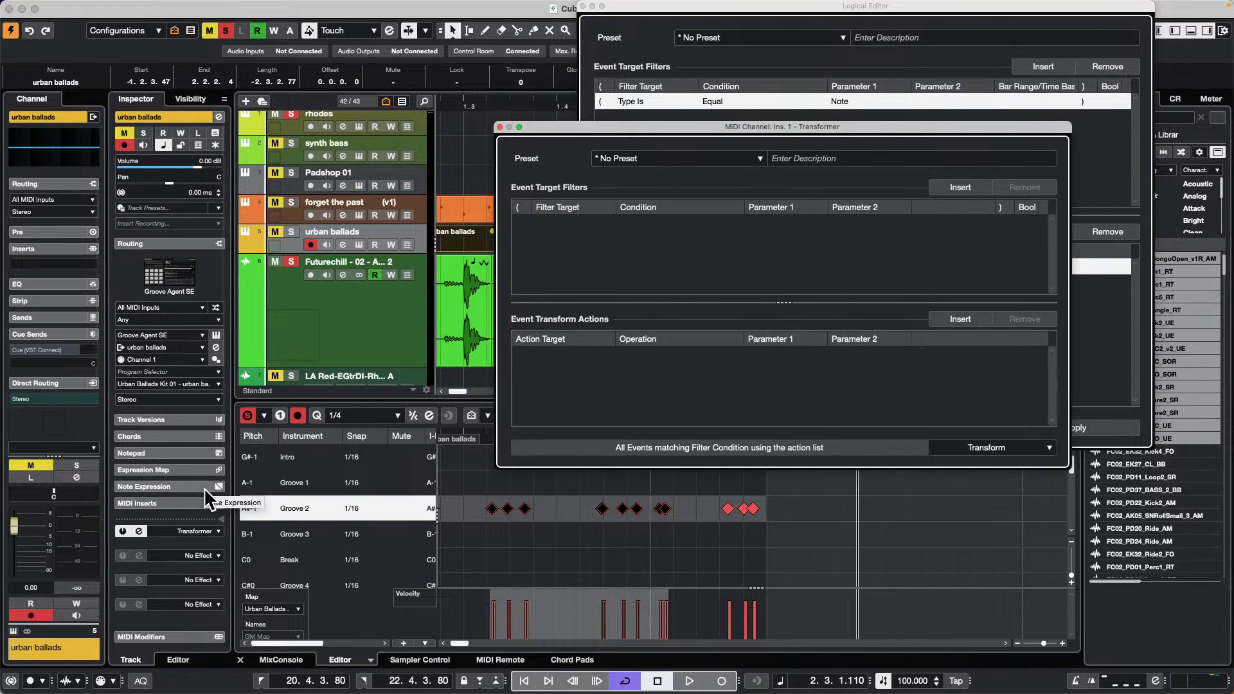
# - Close the Transformer and Logical Editor windows and create a new empty project in the November 28 2023 folder
pyautogui.click(500, 128)
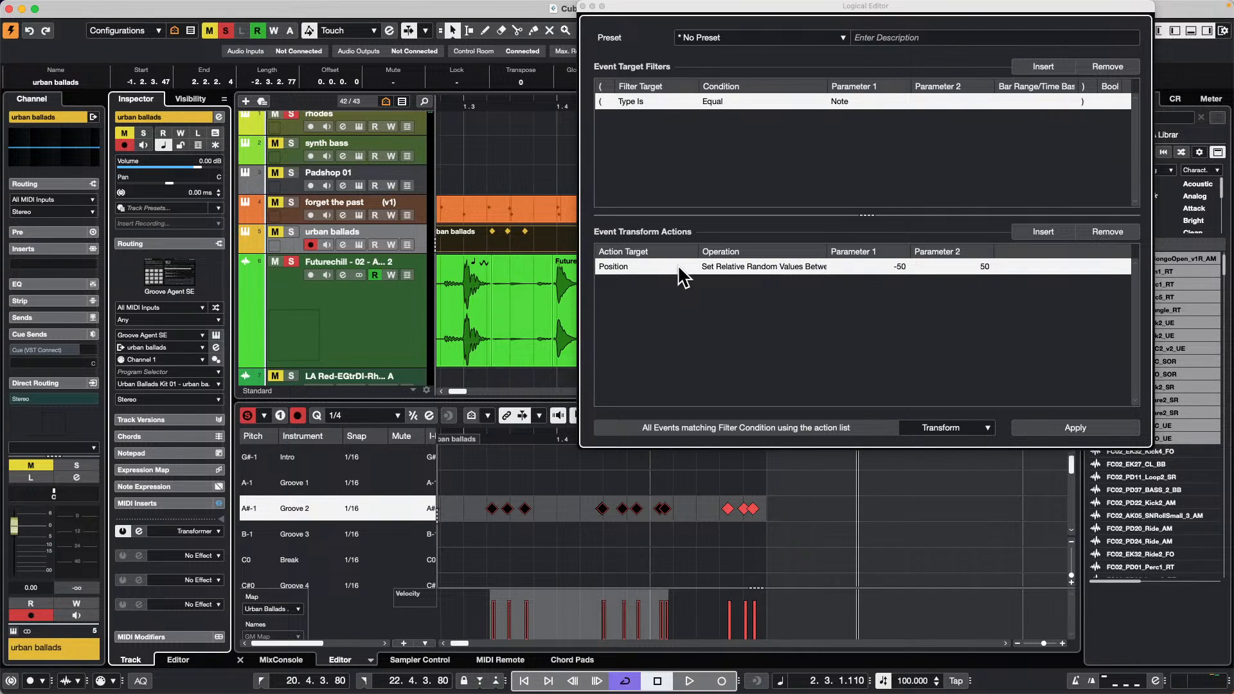
pyautogui.click(583, 7)
pyautogui.click(85, 7)
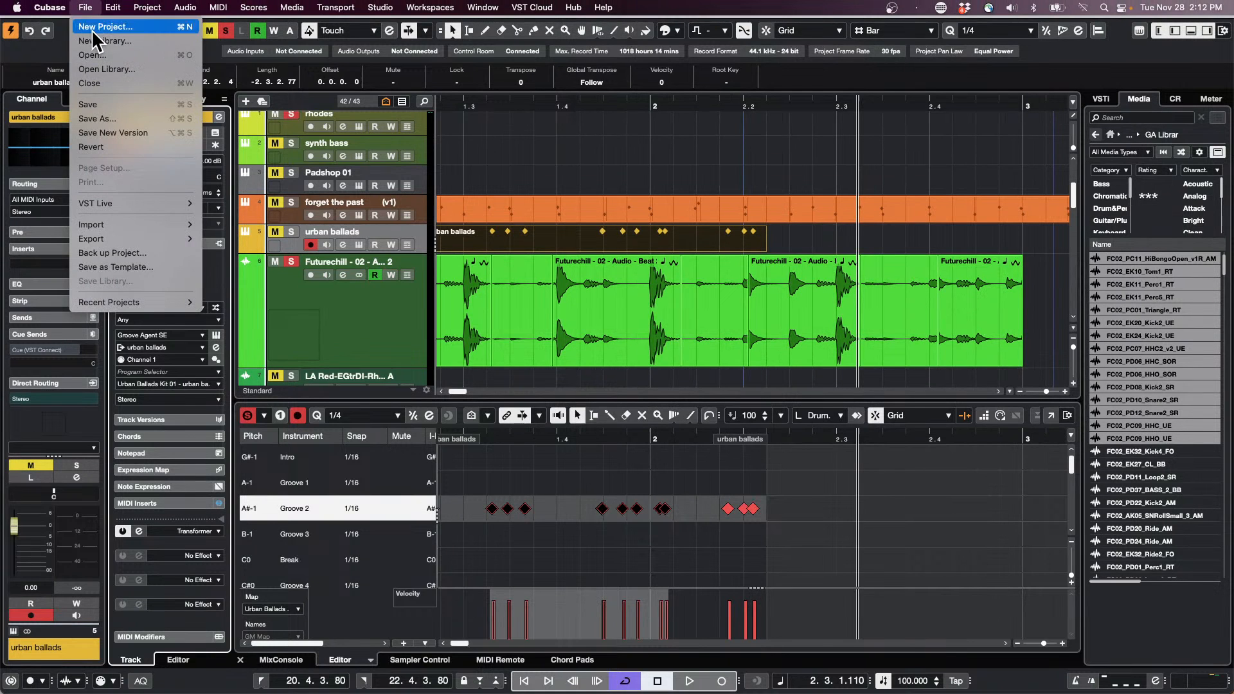
pyautogui.press('Return')
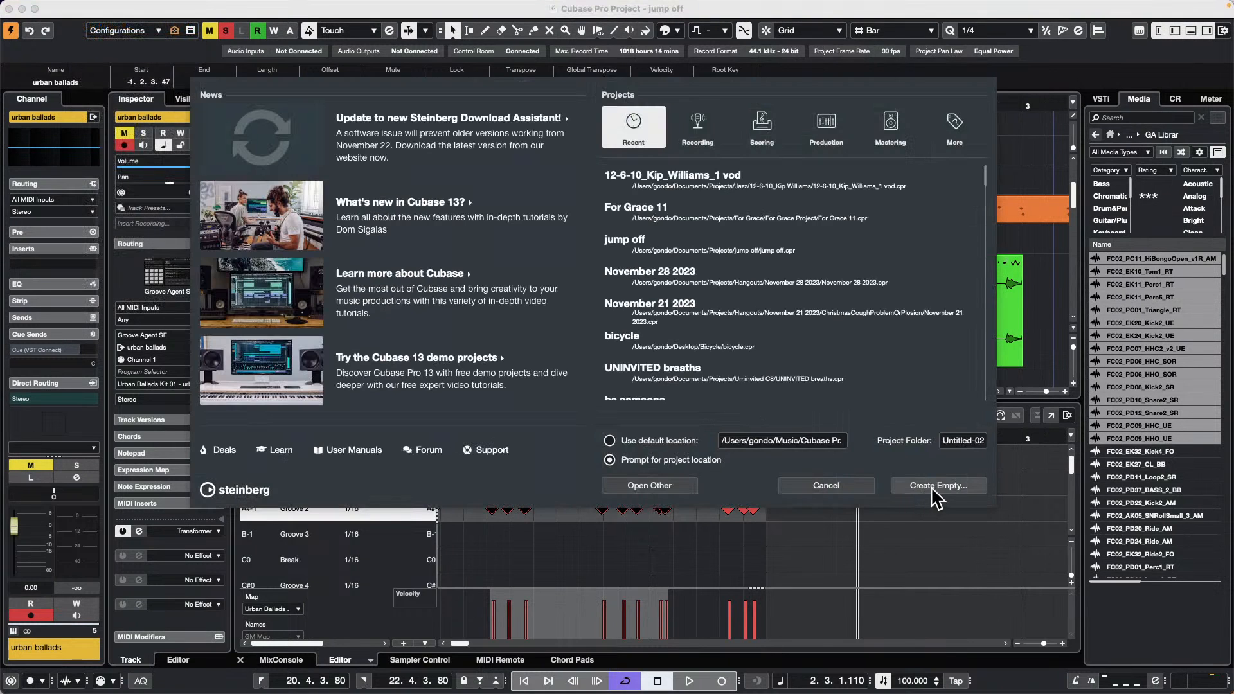
pyautogui.click(939, 488)
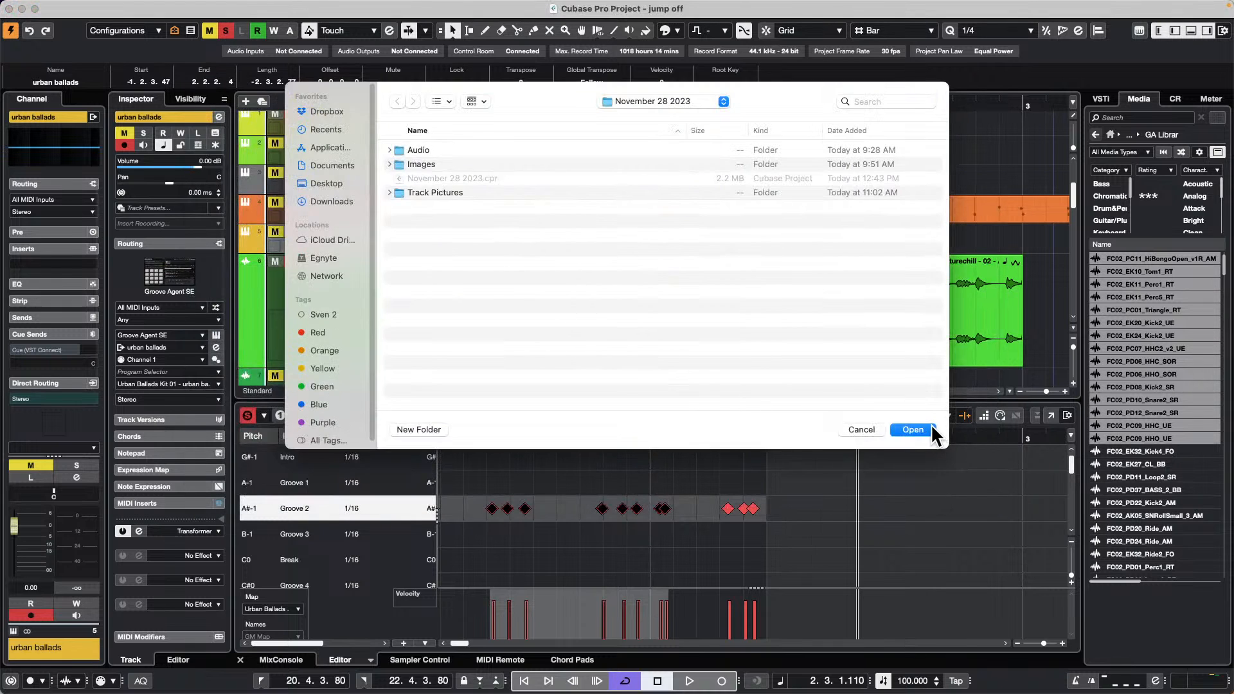
pyautogui.click(926, 427)
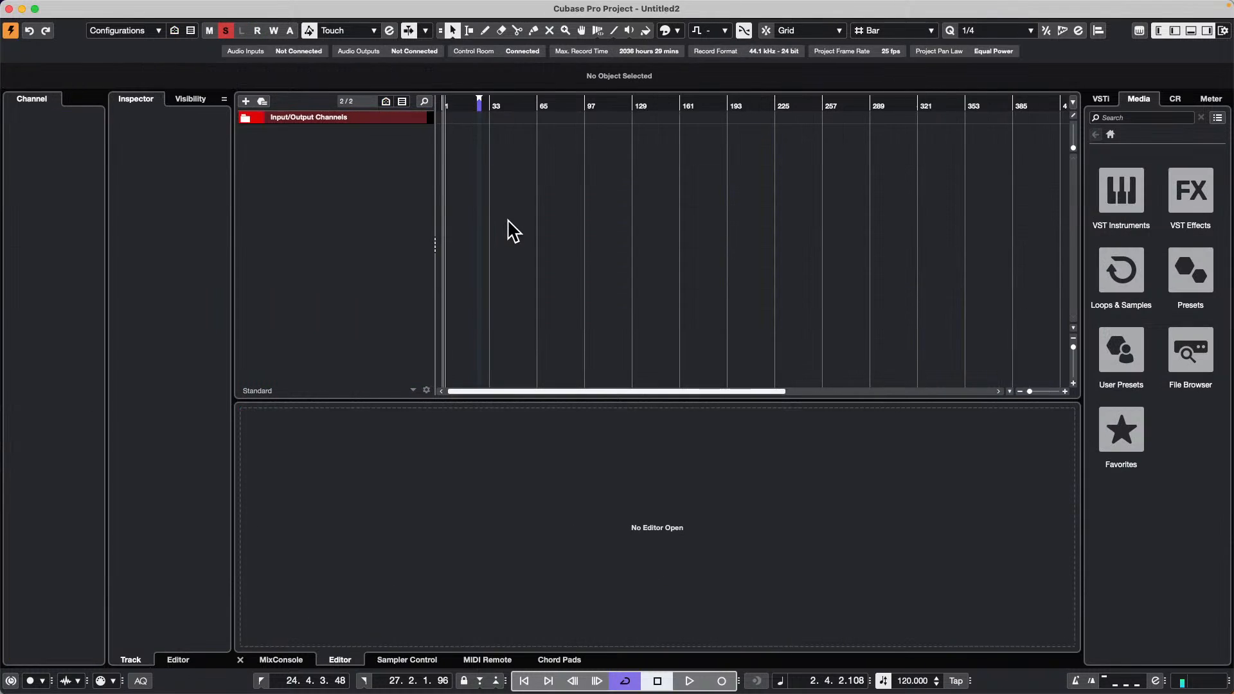
# - Add eight stereo audio tracks to the empty project
pyautogui.rightClick(373, 195)
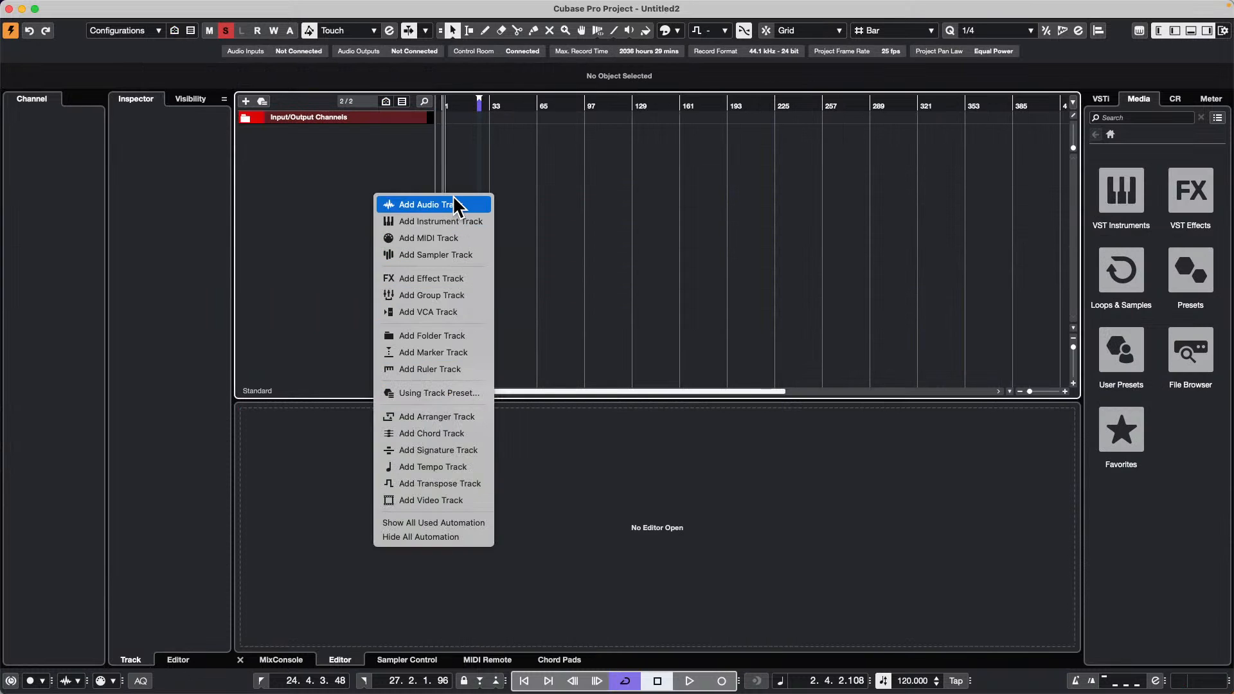
pyautogui.click(458, 204)
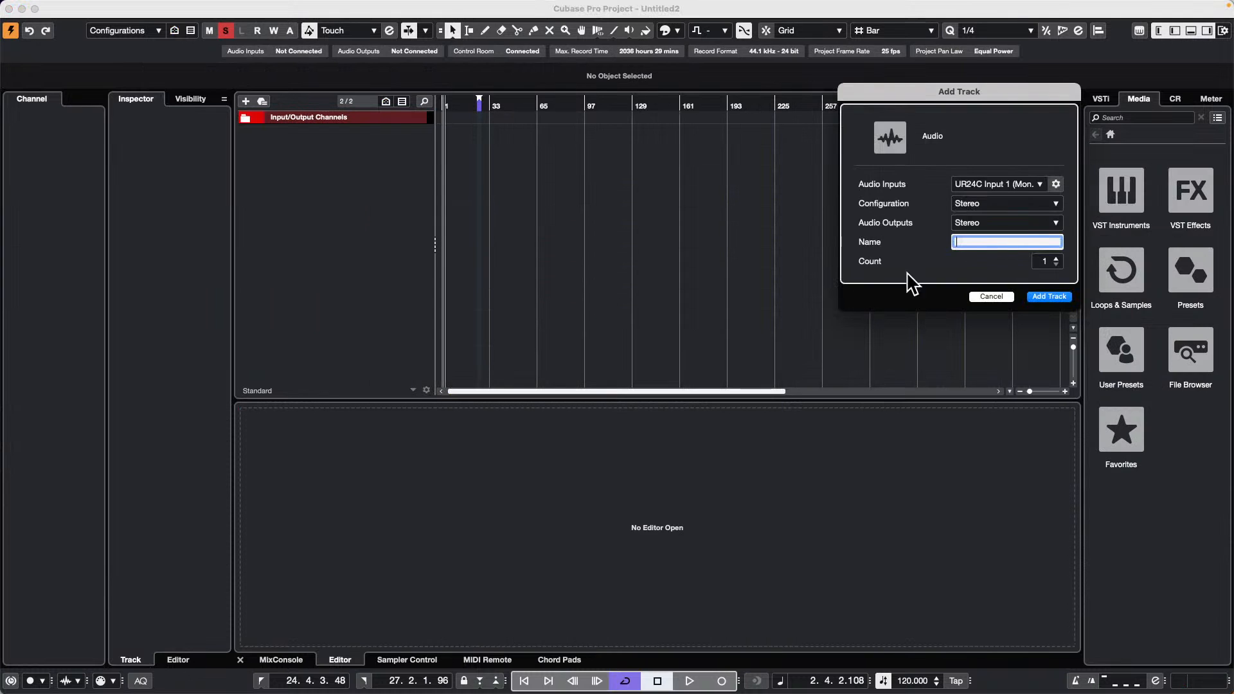
pyautogui.click(1055, 260)
pyautogui.click(1055, 259)
pyautogui.click(1054, 259)
pyautogui.click(1055, 259)
pyautogui.click(1054, 259)
pyautogui.click(1055, 259)
pyautogui.click(1050, 297)
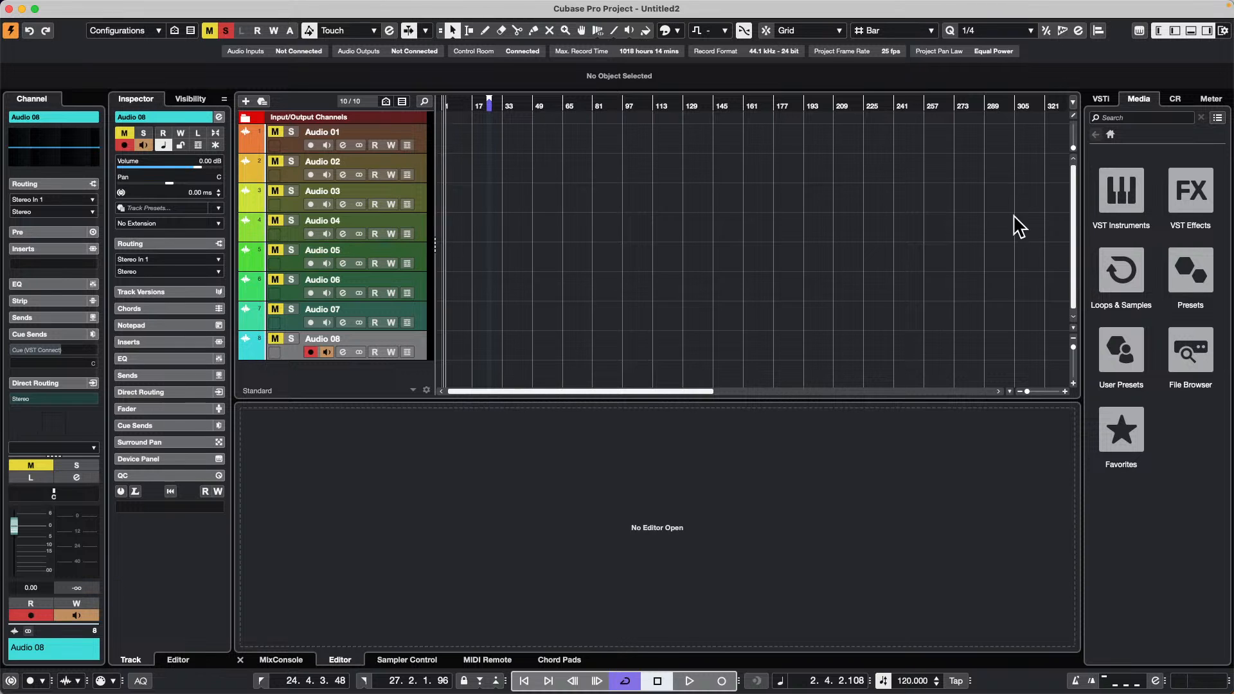
# - Divide the track list, move Audio 01 to Audio 04 into the upper section and enlarge it to fit all four tracks
pyautogui.click(1072, 115)
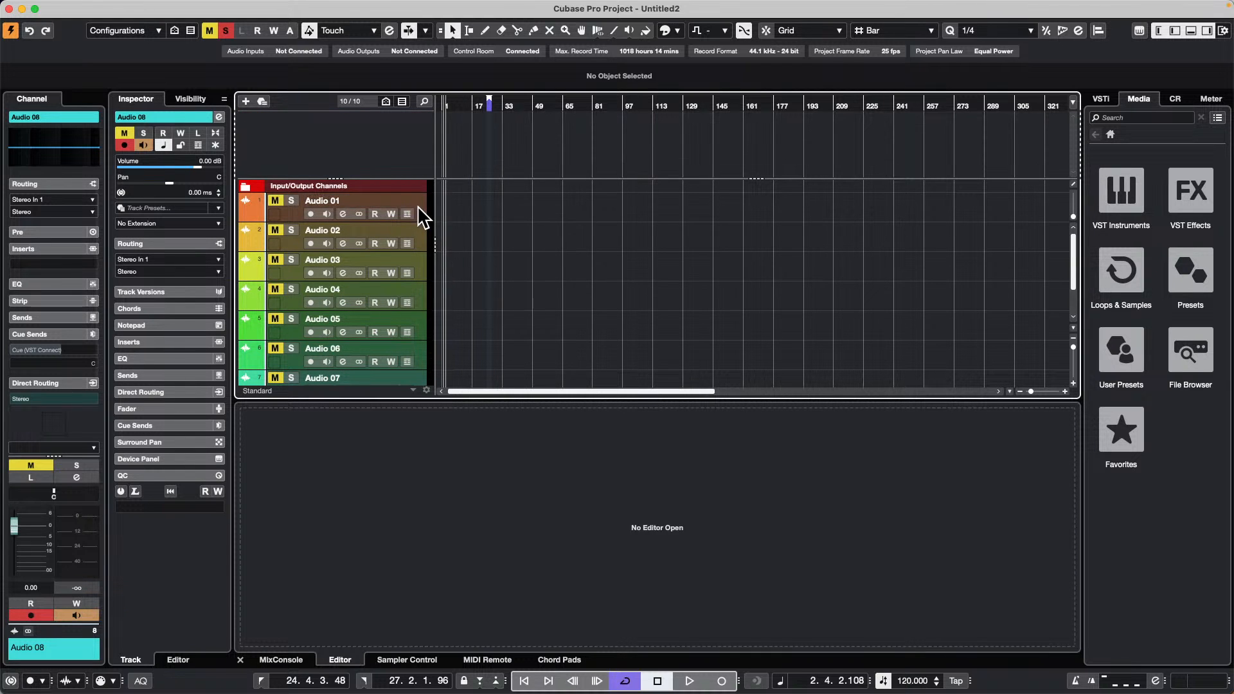
pyautogui.keyDown('shift'); pyautogui.click(416, 295); pyautogui.keyUp('shift')
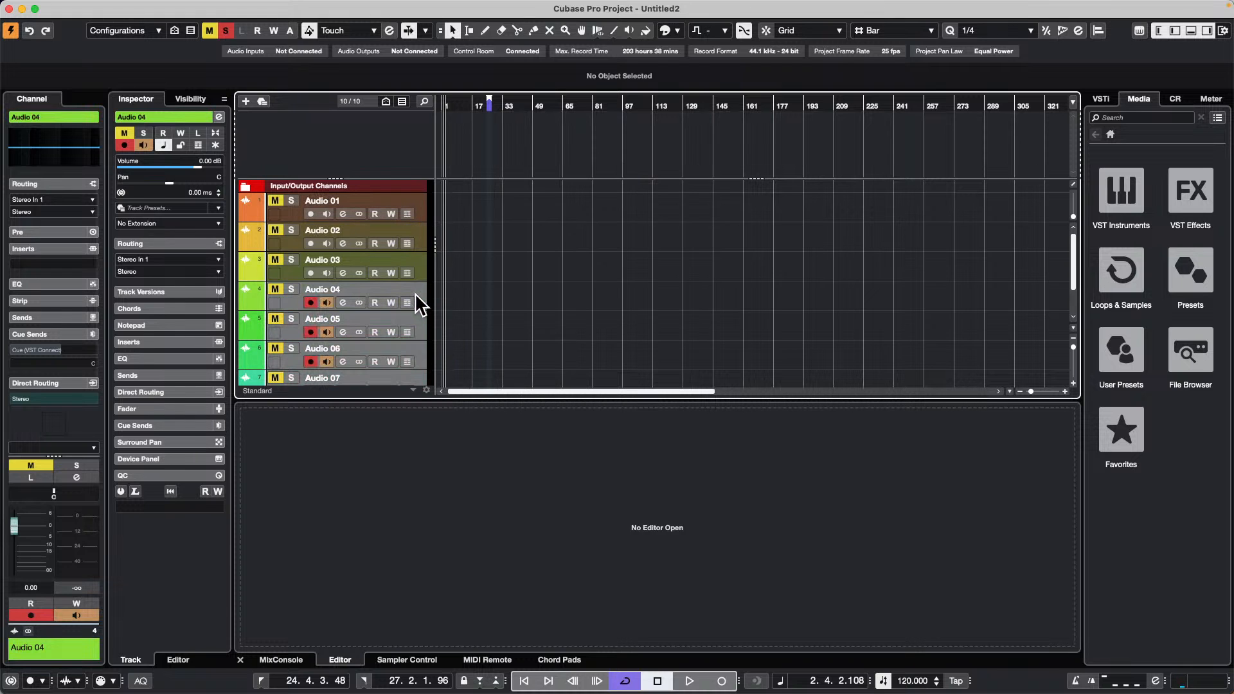
pyautogui.click(417, 292)
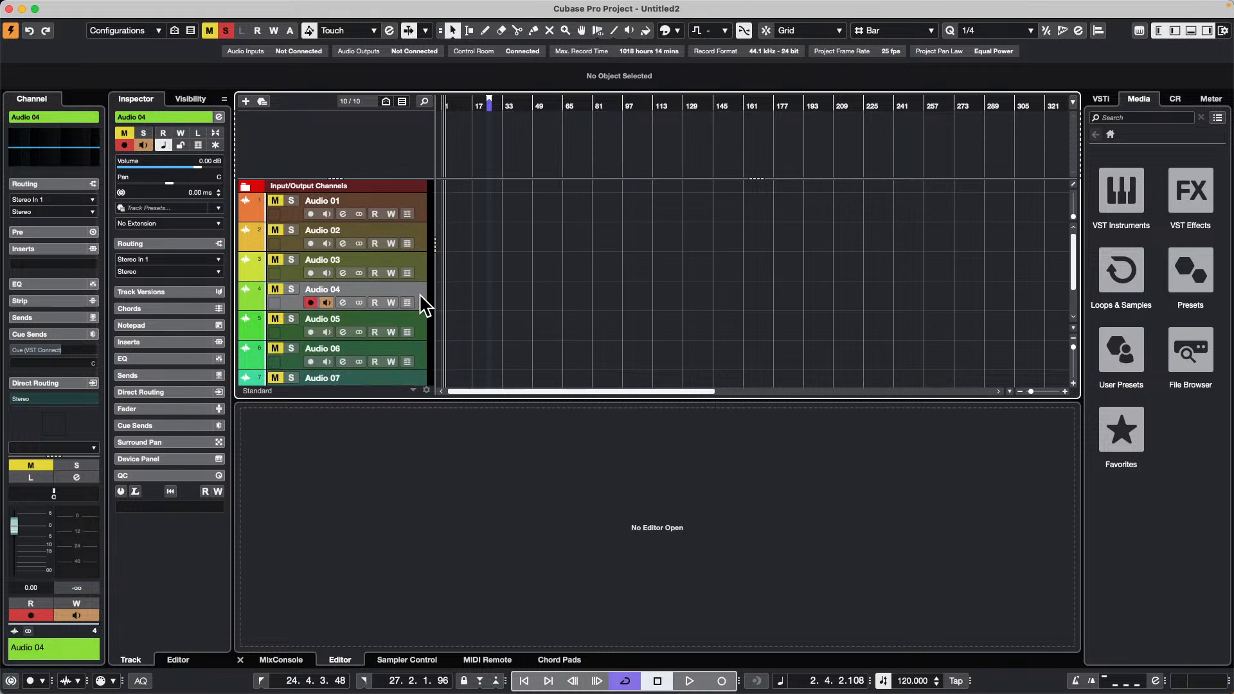
pyautogui.keyDown('shift'); pyautogui.click(415, 202); pyautogui.keyUp('shift')
pyautogui.moveTo(417, 206); pyautogui.dragTo(401, 116)
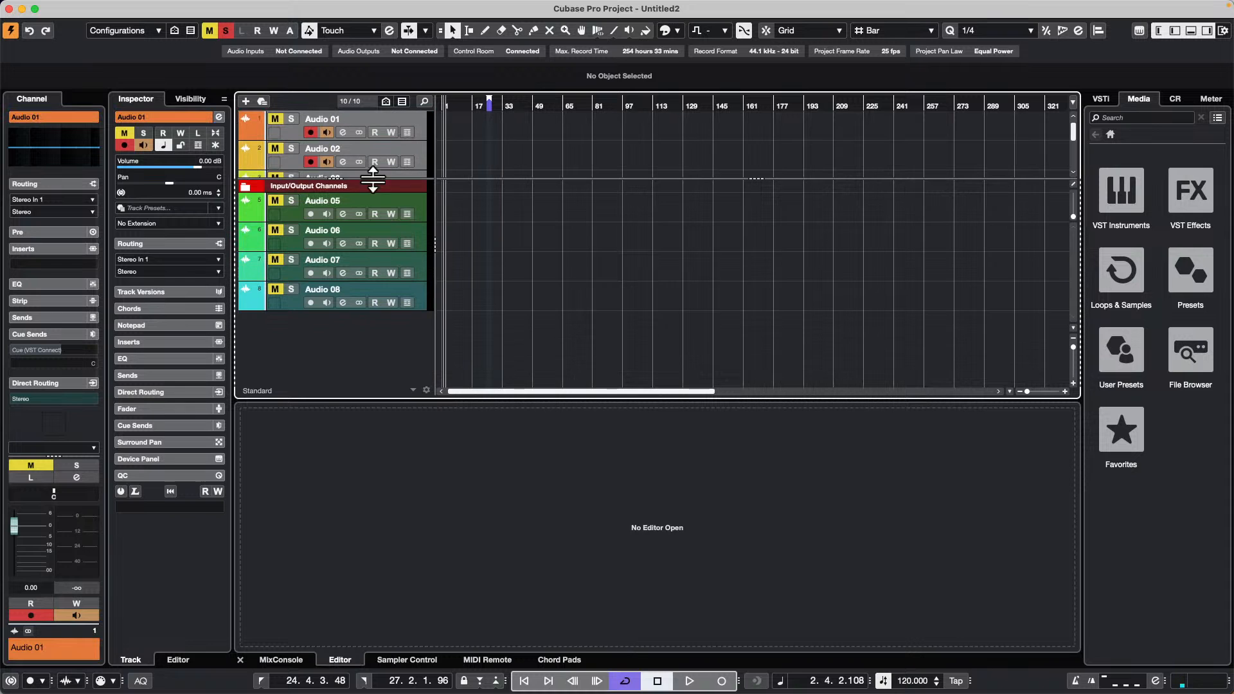
pyautogui.moveTo(376, 178); pyautogui.dragTo(376, 242)
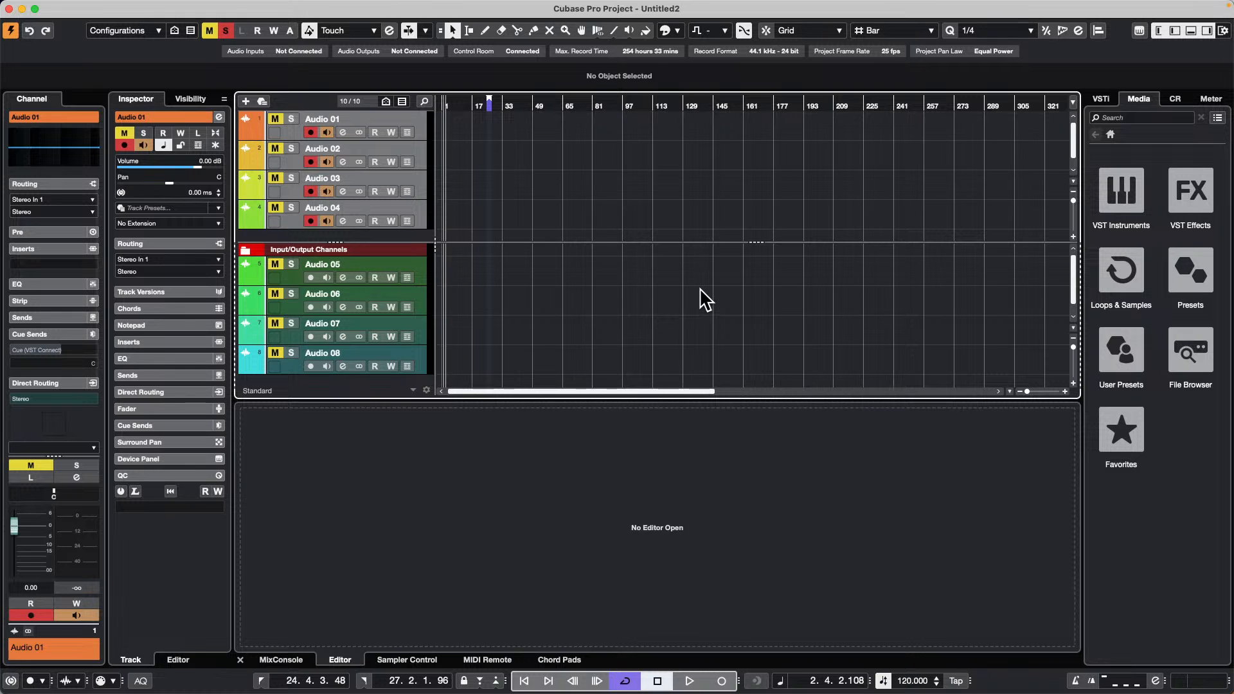
# - Use the track search to select Audio 07 with the term 7 and Audio 03 with the term 3
pyautogui.press('super+f')
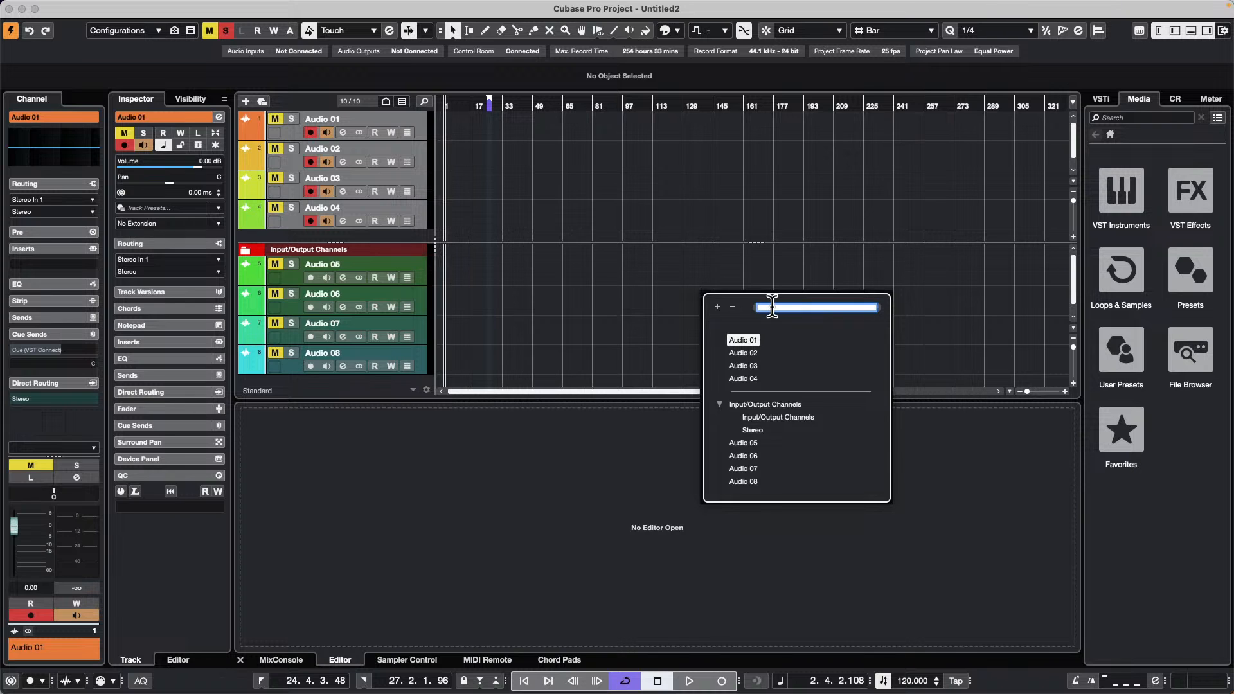
pyautogui.write('7')
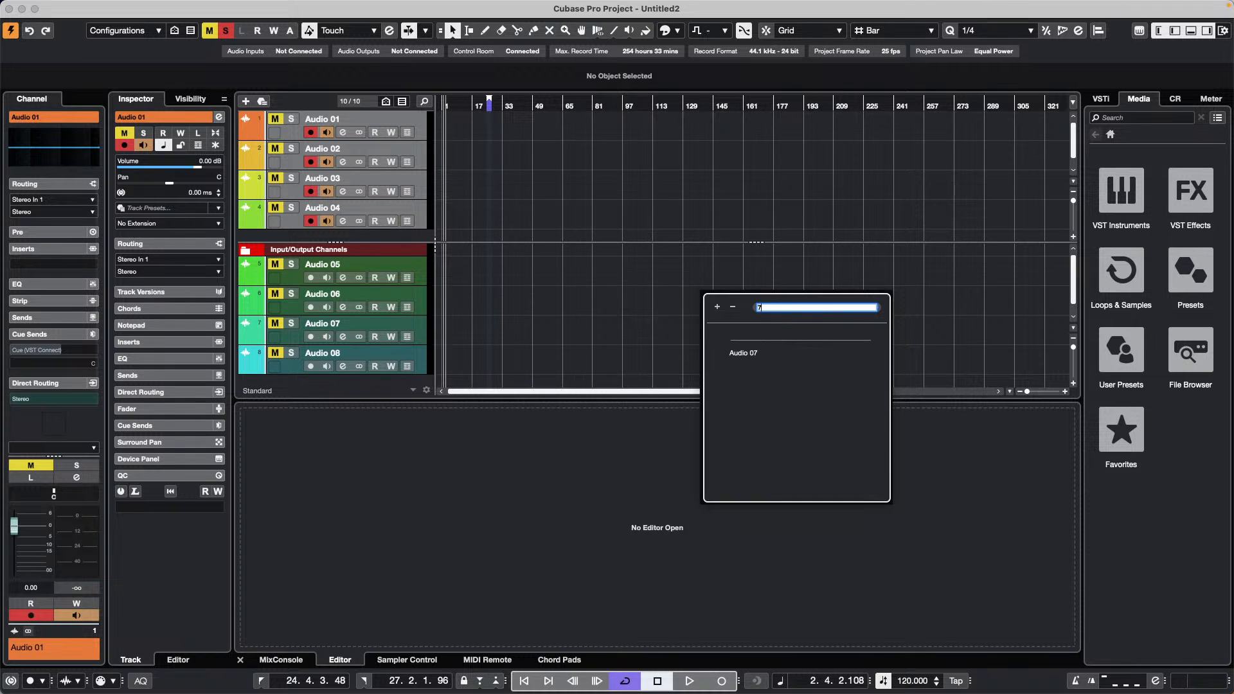
pyautogui.click(754, 351)
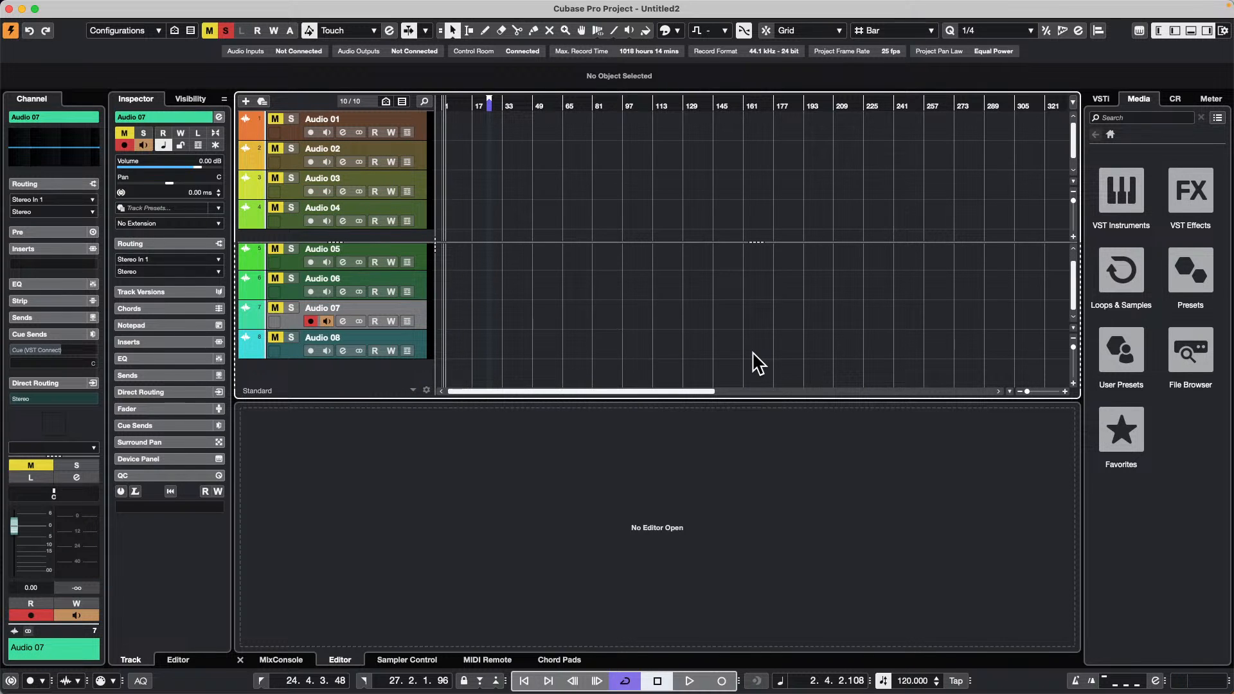
pyautogui.press('super+f')
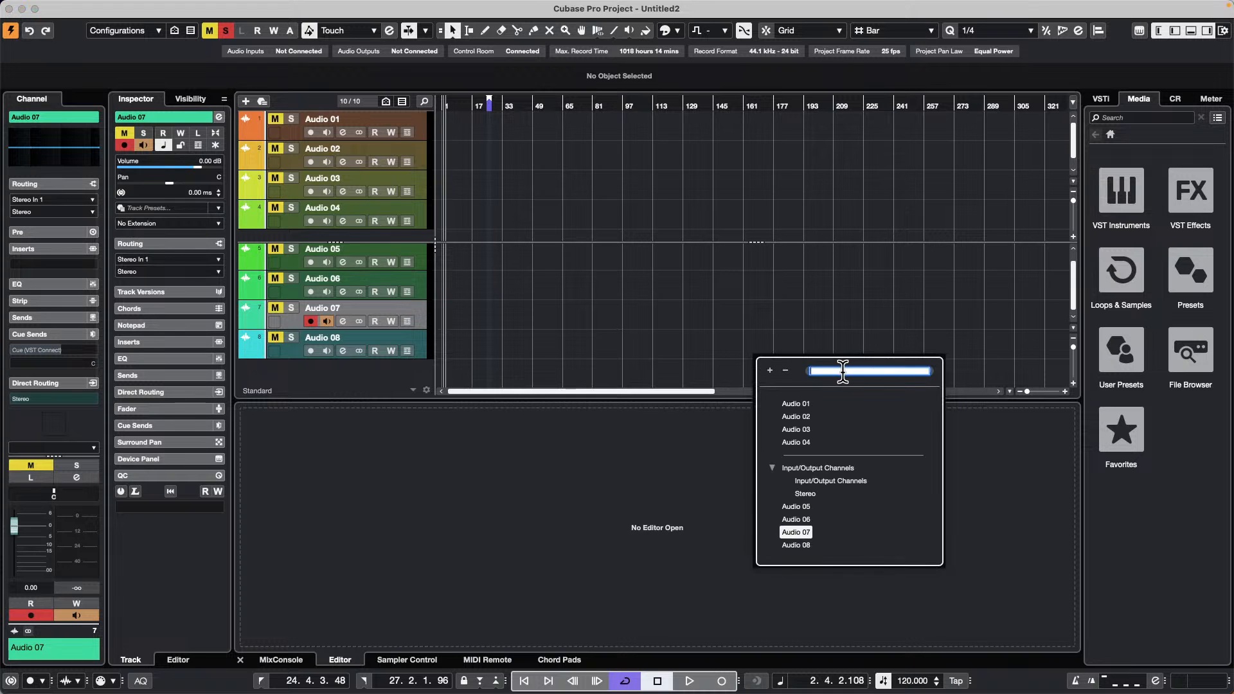
pyautogui.write('3')
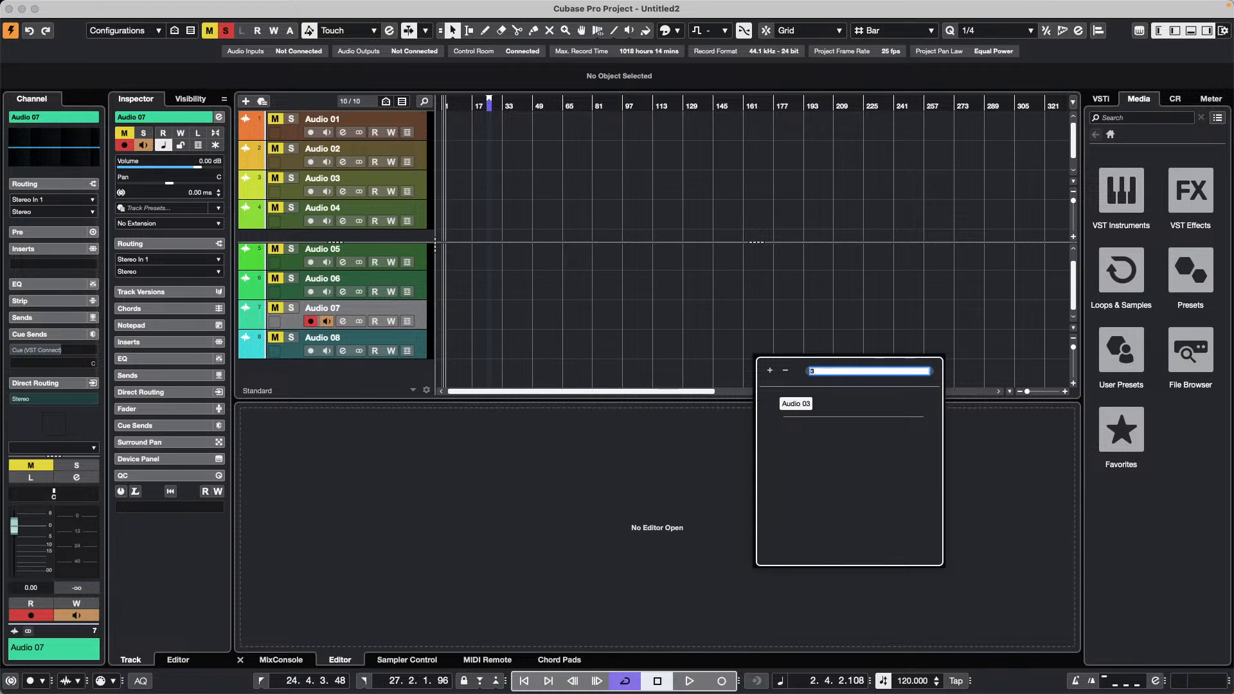
pyautogui.press('Return')
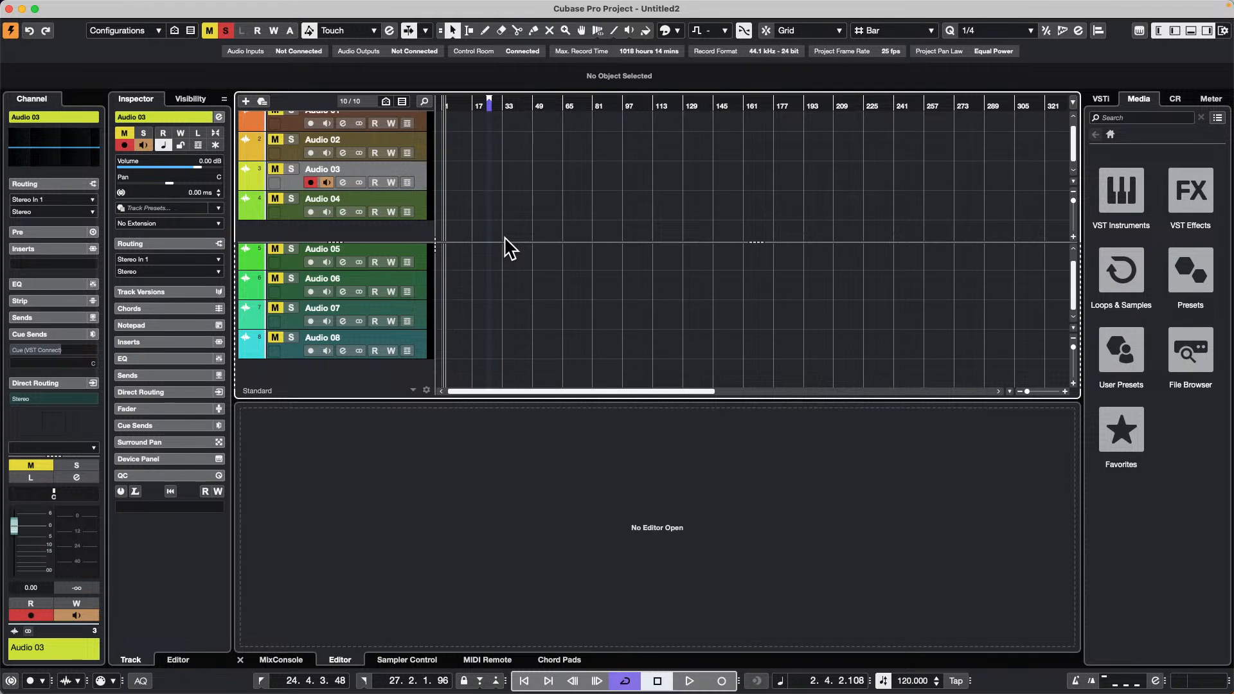
# - Use the track search to select Audio 05 with the term 5 and Audio 02 with the term "audio 02"
pyautogui.press('super+f')
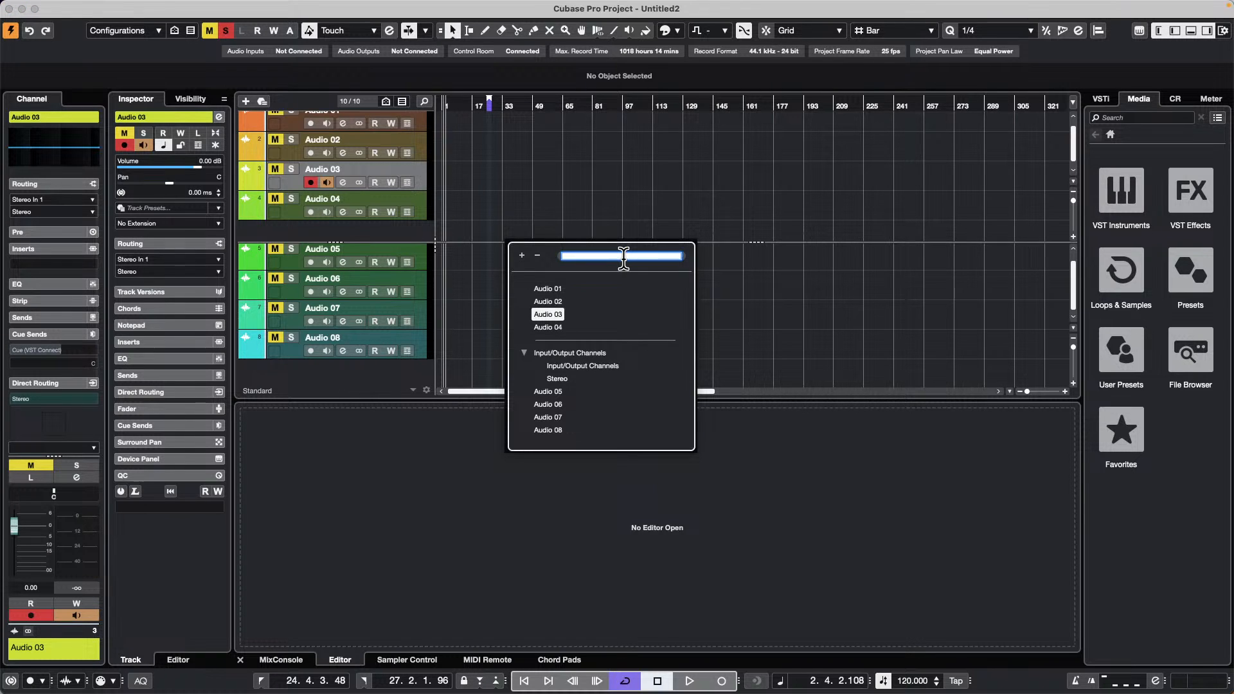
pyautogui.write('5')
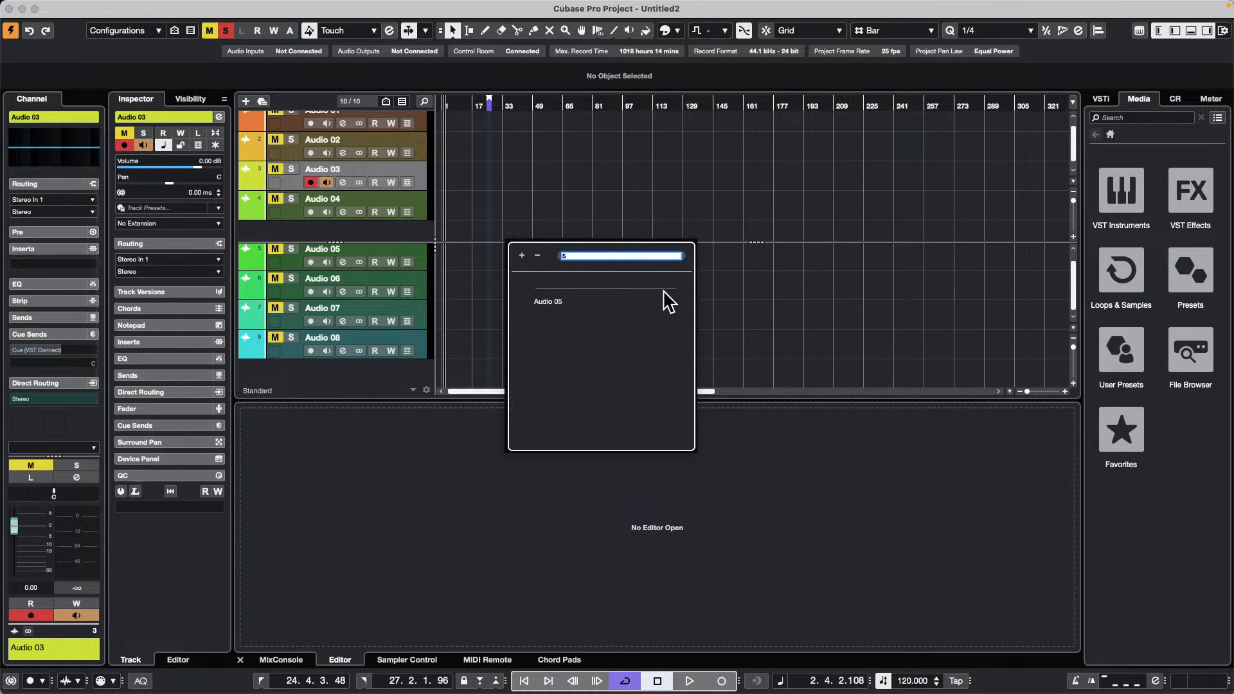
pyautogui.click(549, 302)
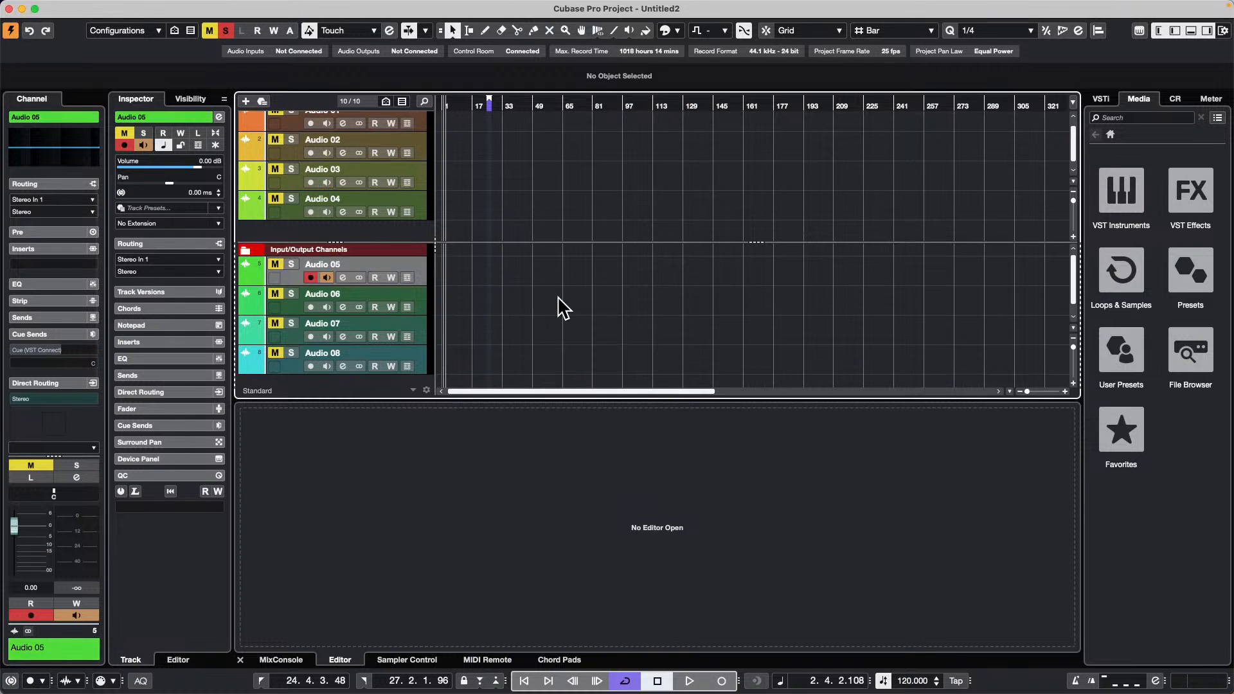
pyautogui.press('f')
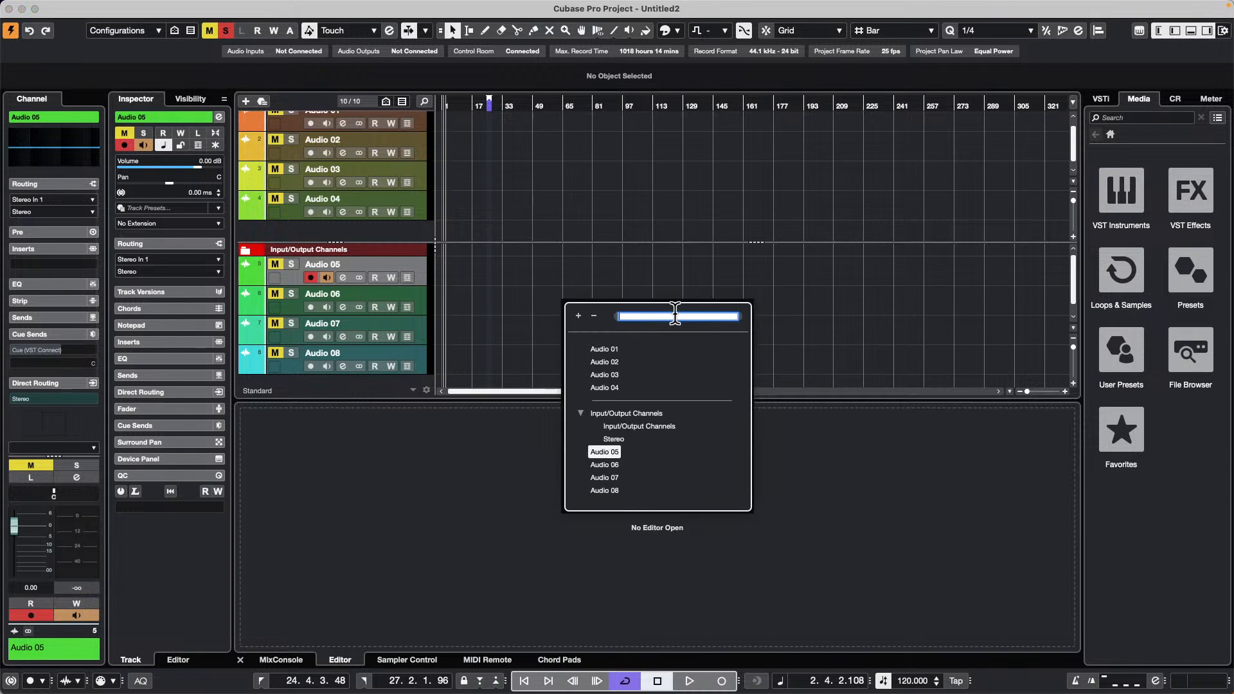
pyautogui.write('a')
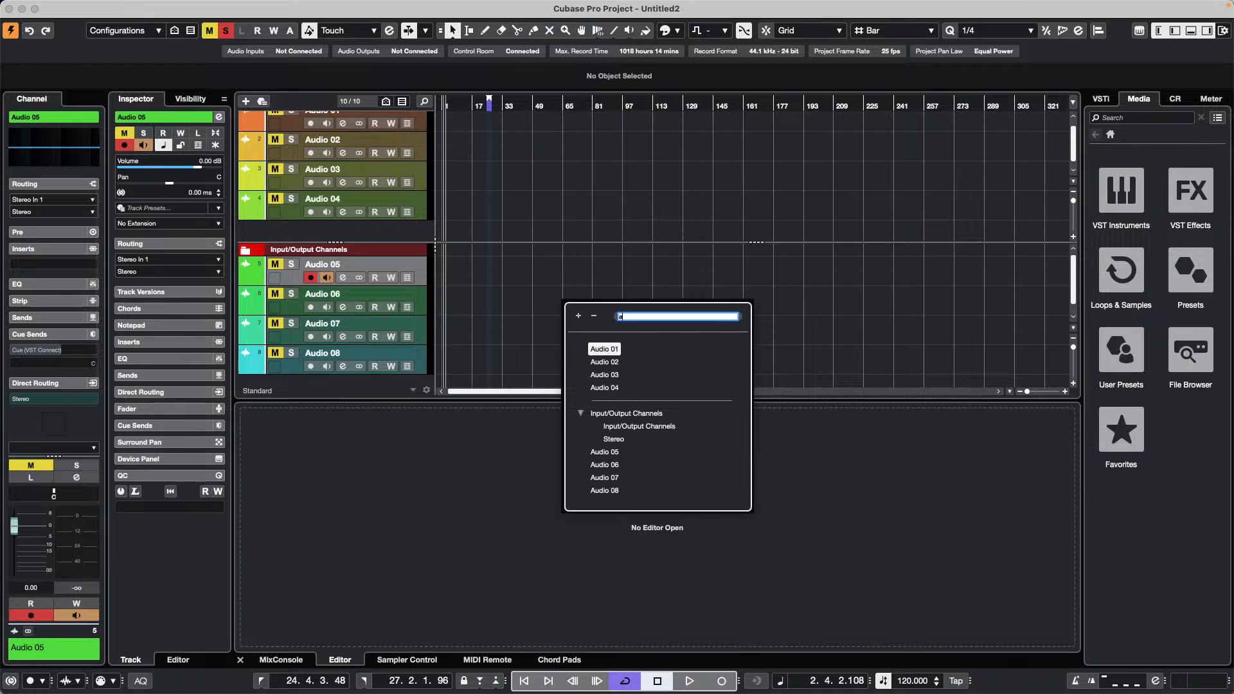
pyautogui.write('audi')
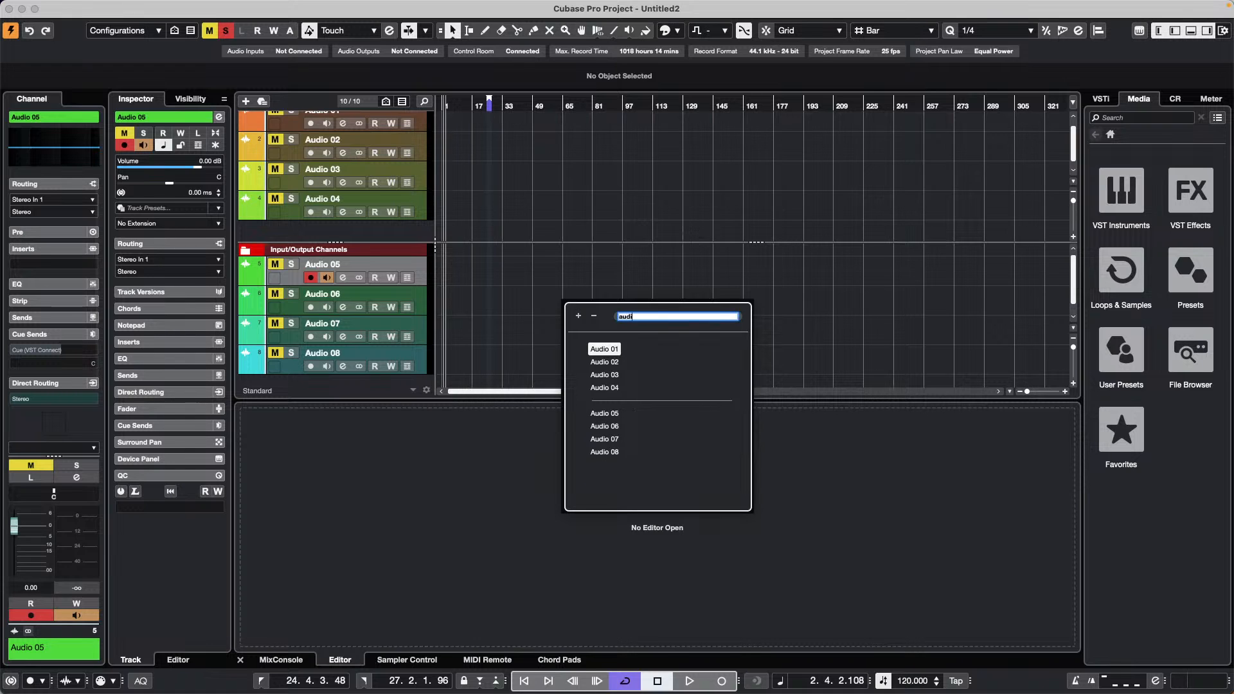
pyautogui.write('o 02')
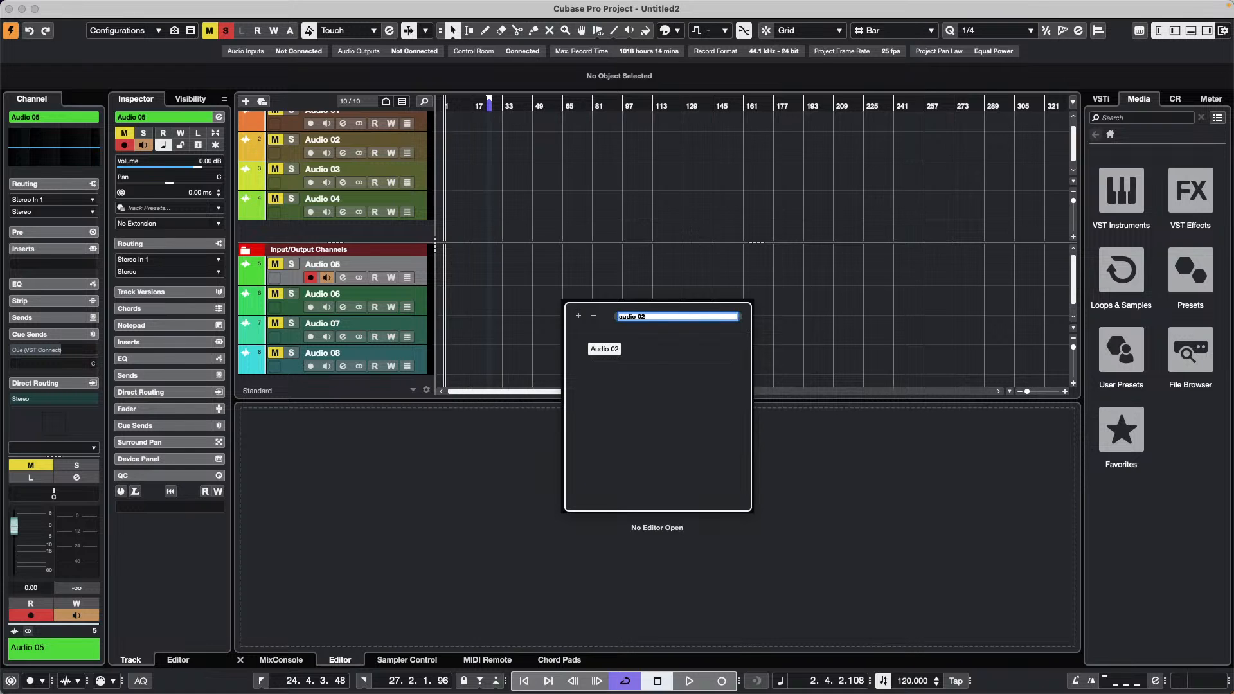
pyautogui.press('Return')
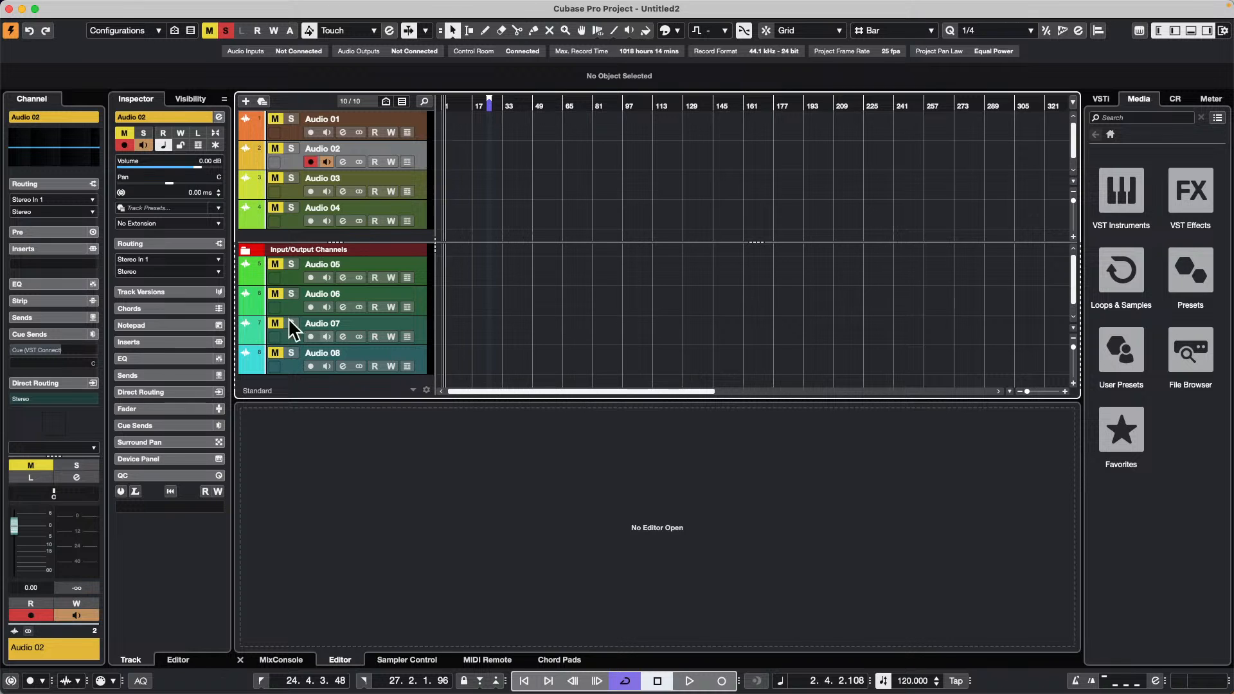
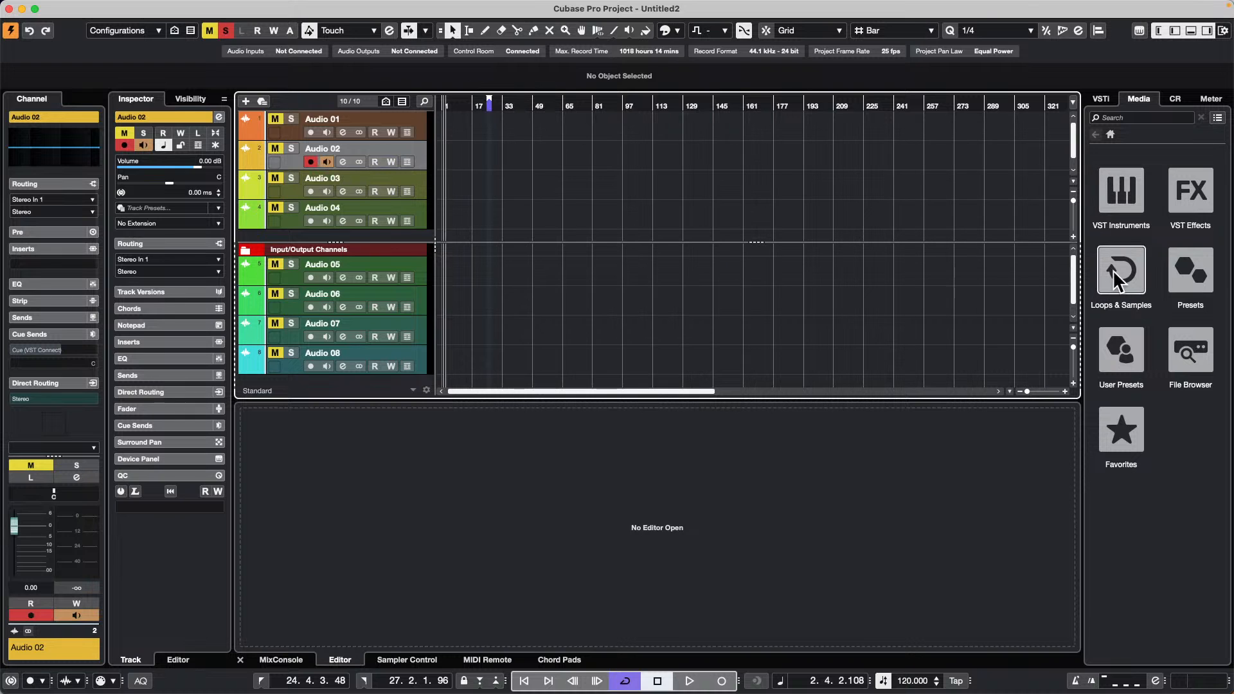
# - Insert the six Soulful RnBVocals loops from RnB - Vocal Hook 14 Wet through RnB - Vocal Hook 06 Dry on one track, Audio 06
pyautogui.click(1135, 276)
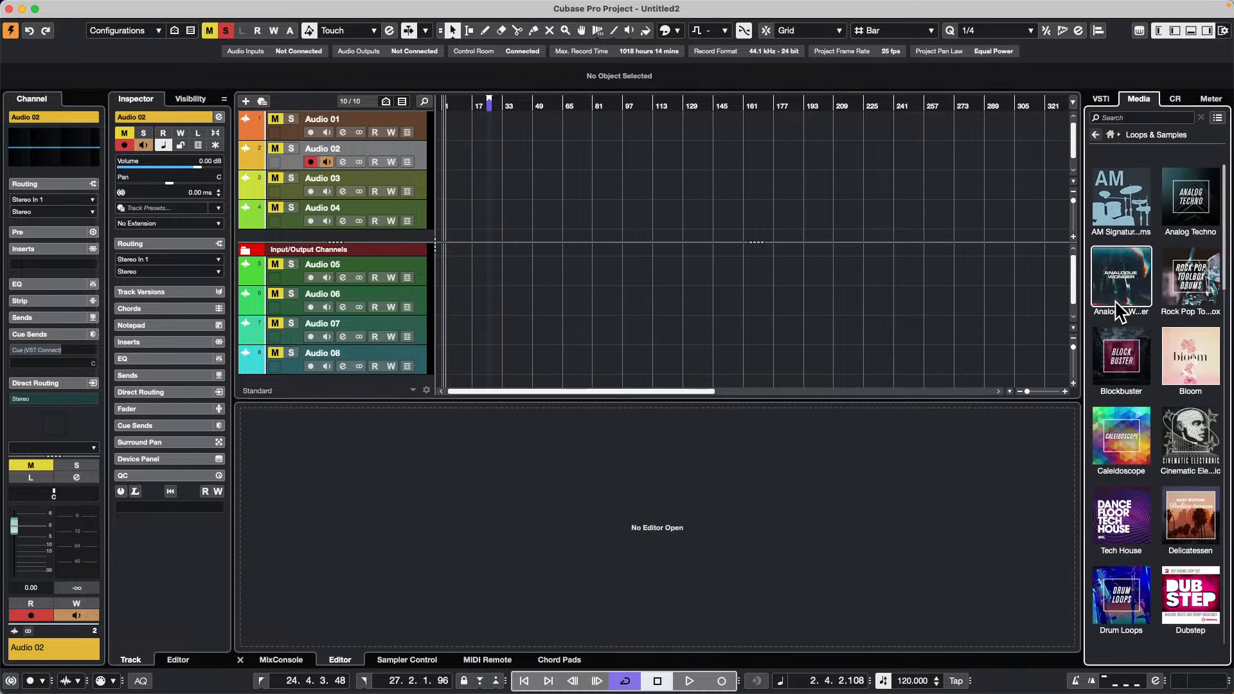
pyautogui.scroll(-5, 1150, 521)
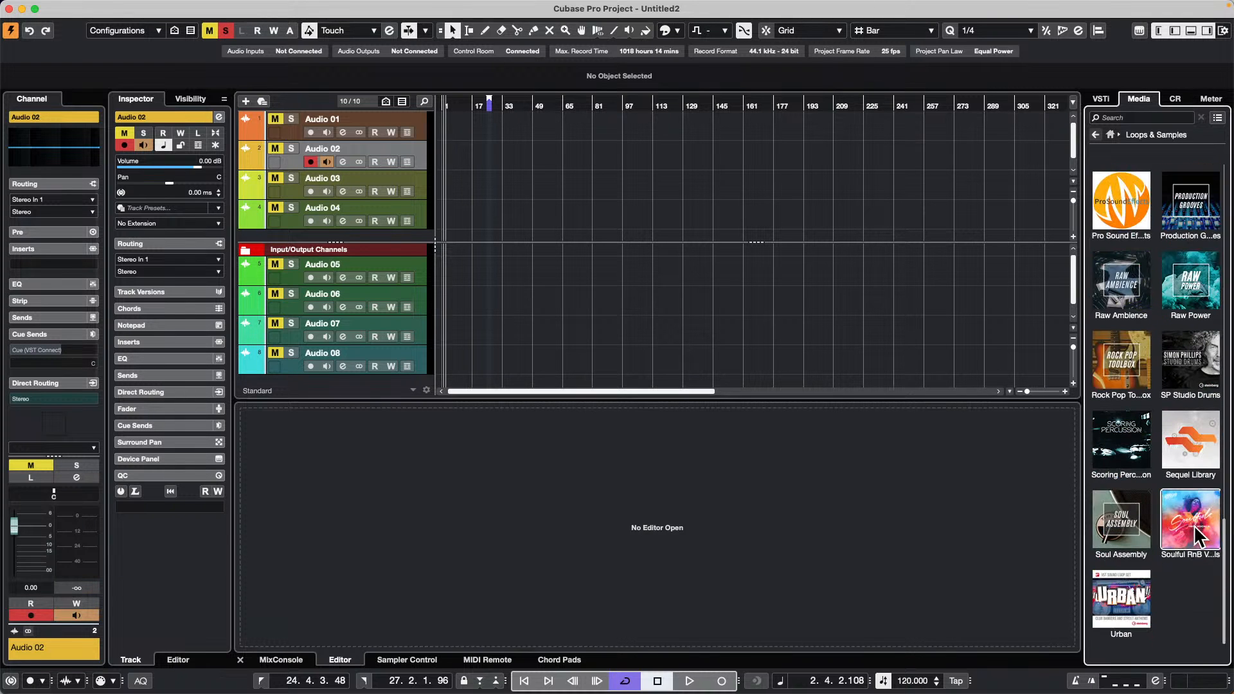
pyautogui.click(1194, 525)
pyautogui.click(1131, 322)
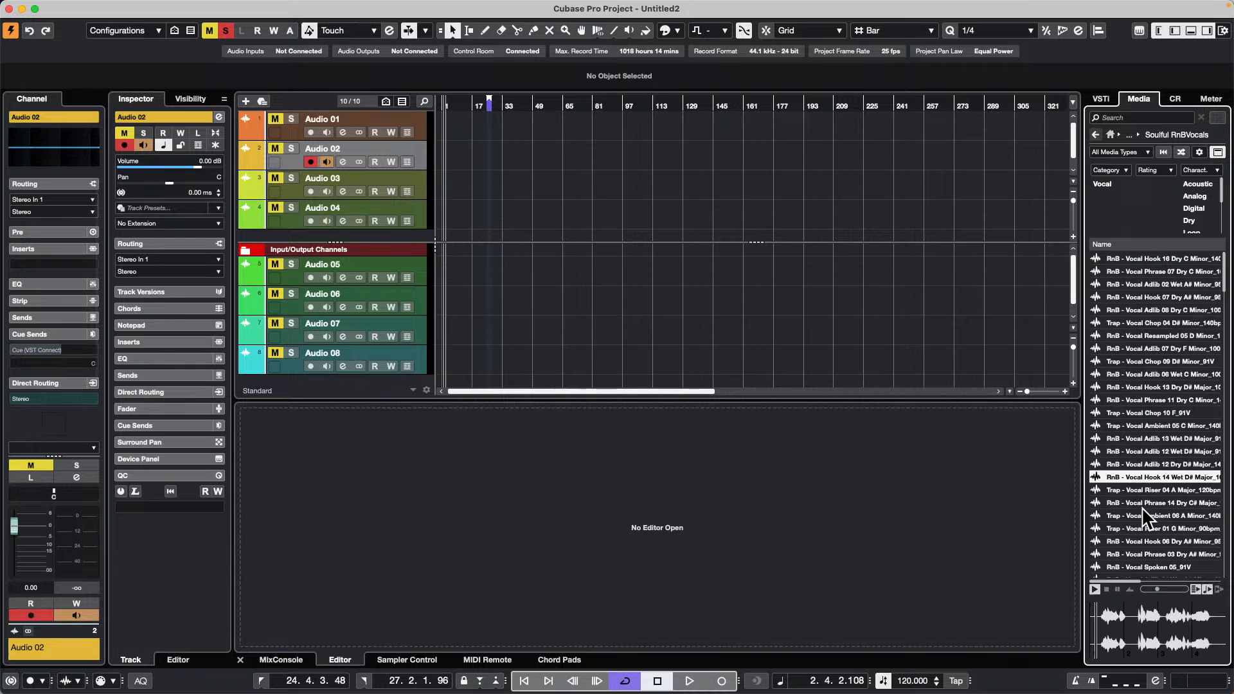
pyautogui.keyDown('shift'); pyautogui.click(1147, 542); pyautogui.keyUp('shift')
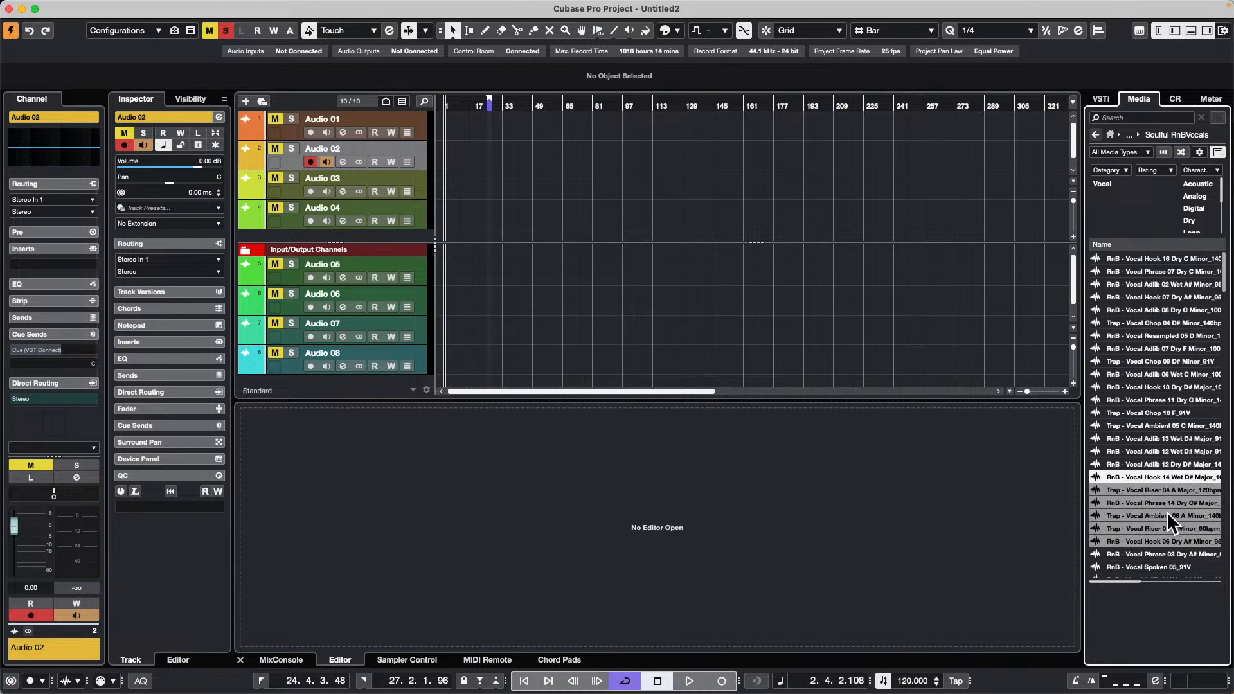
pyautogui.moveTo(1152, 469); pyautogui.dragTo(482, 311)
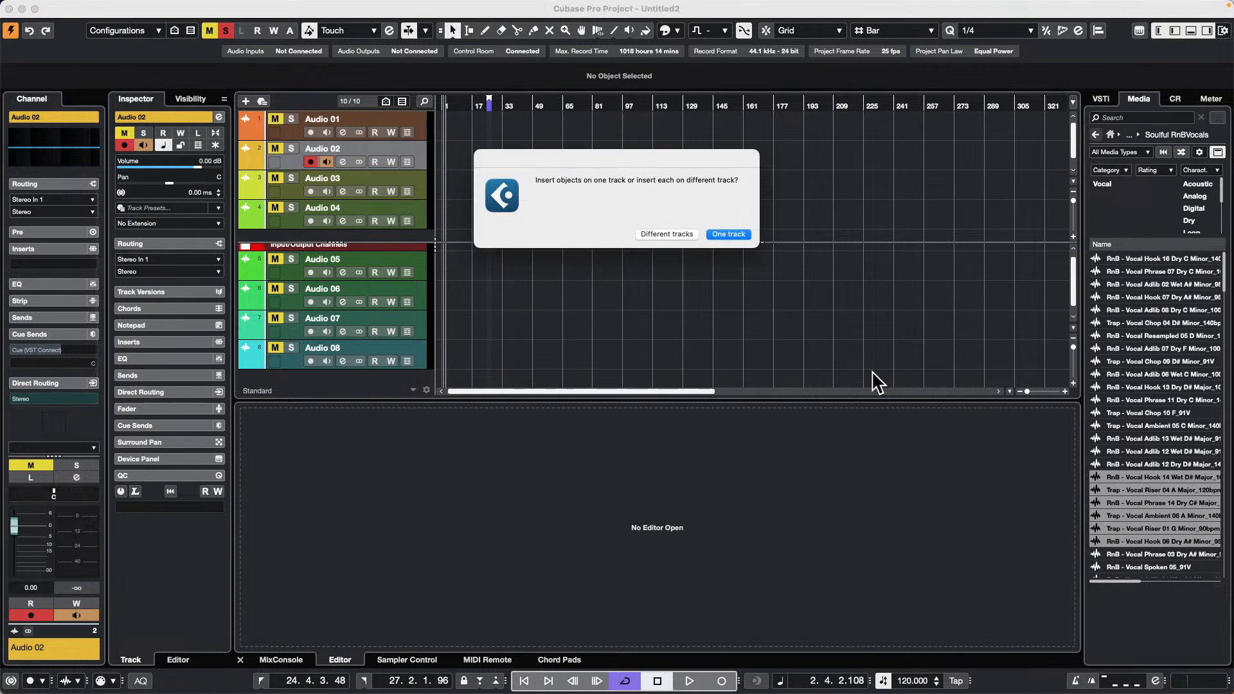
pyautogui.click(741, 235)
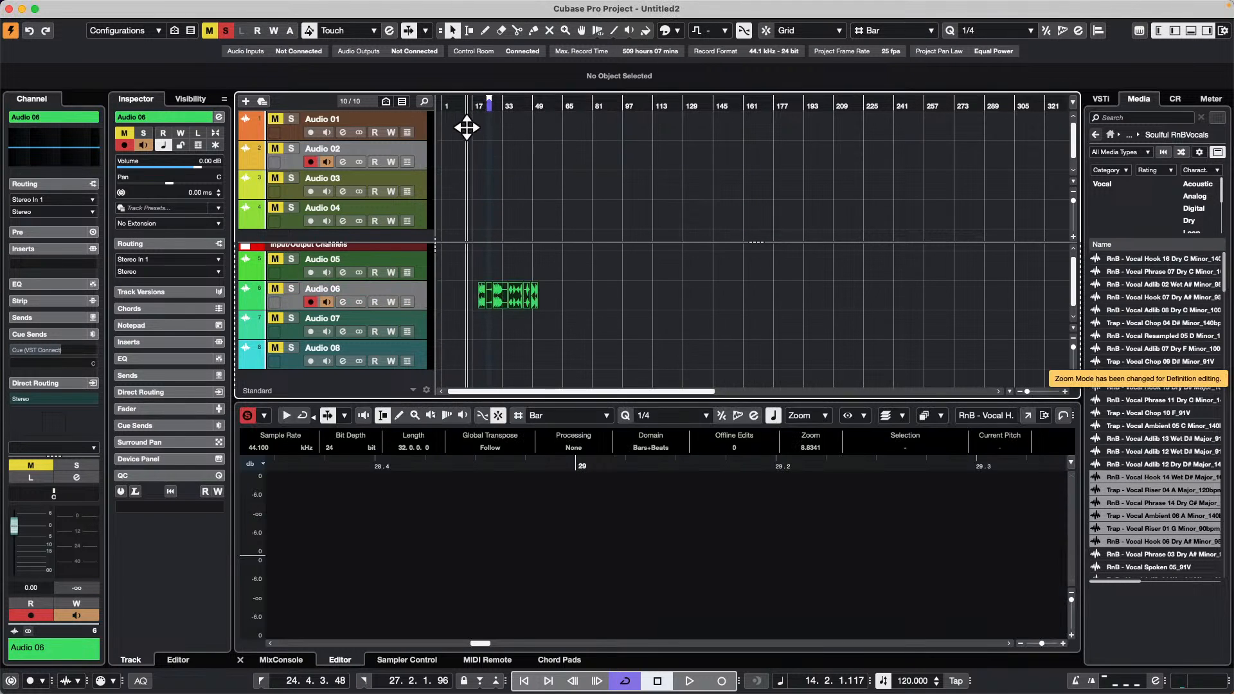
pyautogui.moveTo(467, 127); pyautogui.dragTo(468, 156)
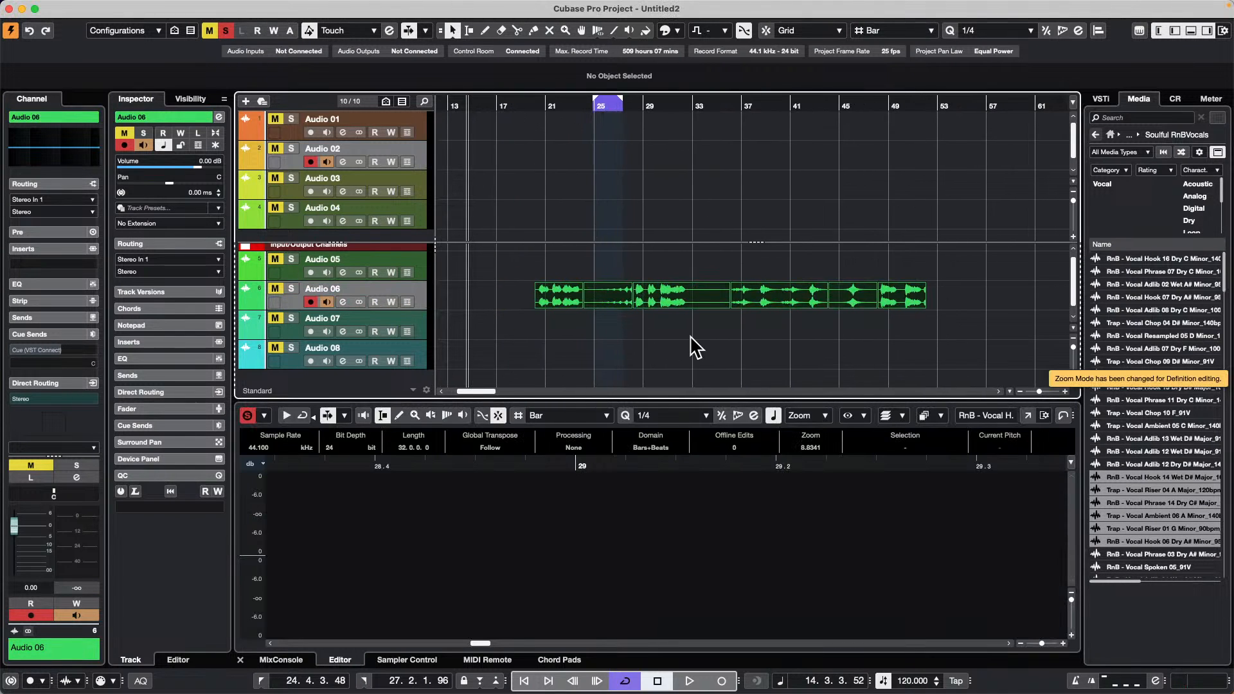
# - Select all six vocal events on Audio 06 and set a 3.000-second spacer between them
pyautogui.click(113, 7)
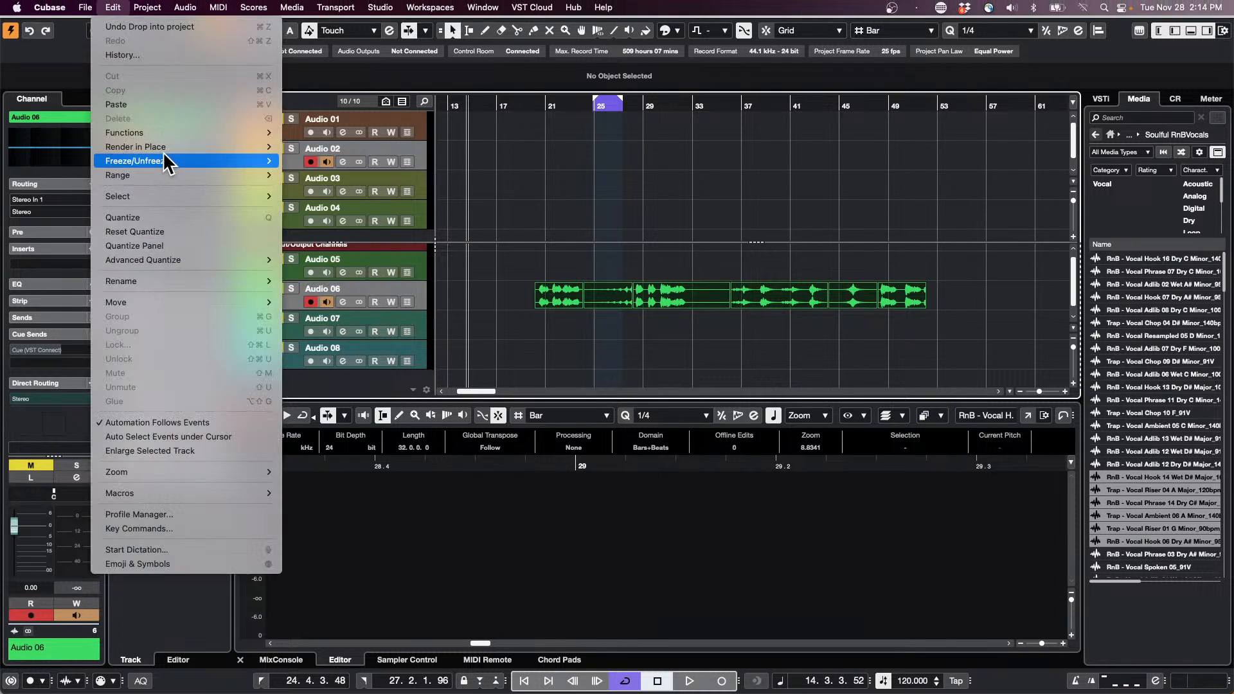
pyautogui.moveTo(156, 133)
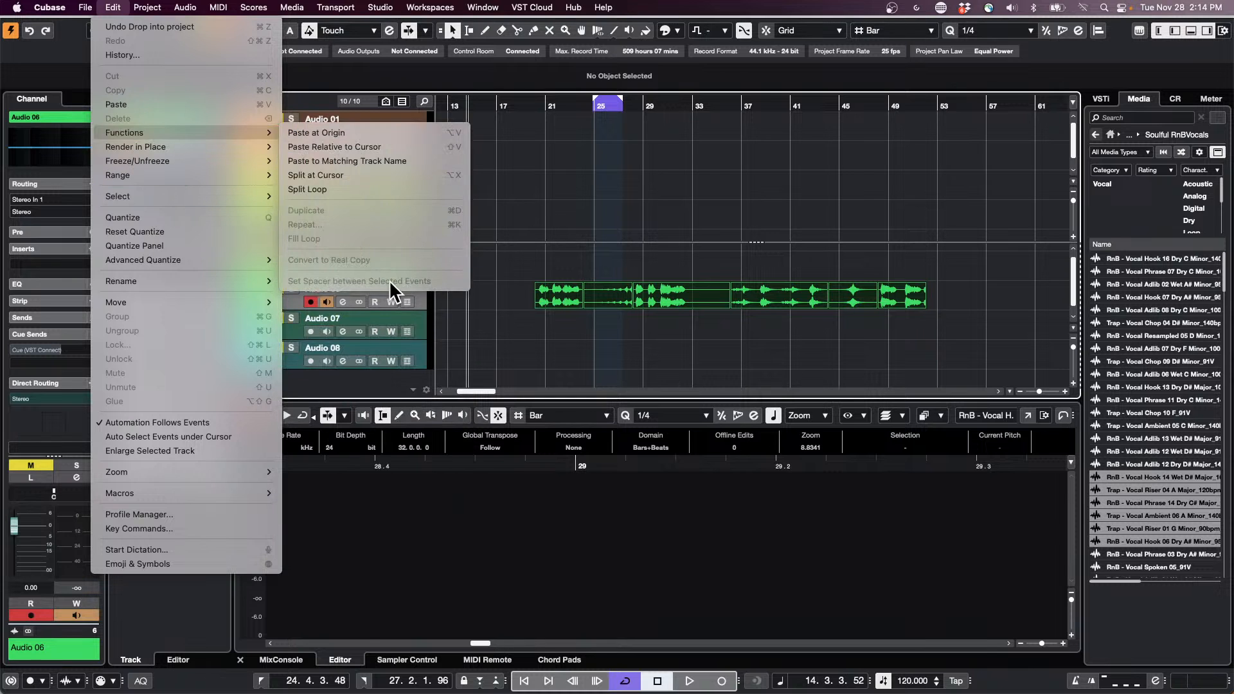
pyautogui.click(577, 322)
pyautogui.click(577, 322)
pyautogui.moveTo(506, 290); pyautogui.dragTo(1009, 324)
pyautogui.click(147, 7)
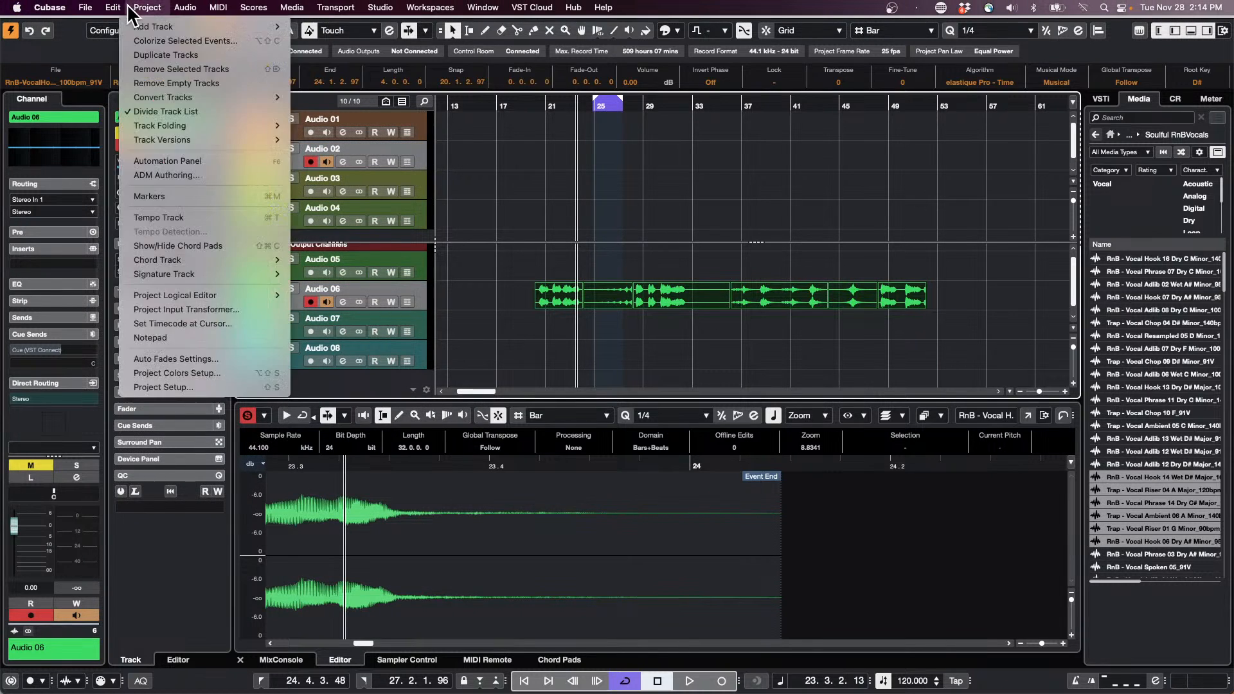
pyautogui.moveTo(115, 8)
pyautogui.moveTo(168, 135)
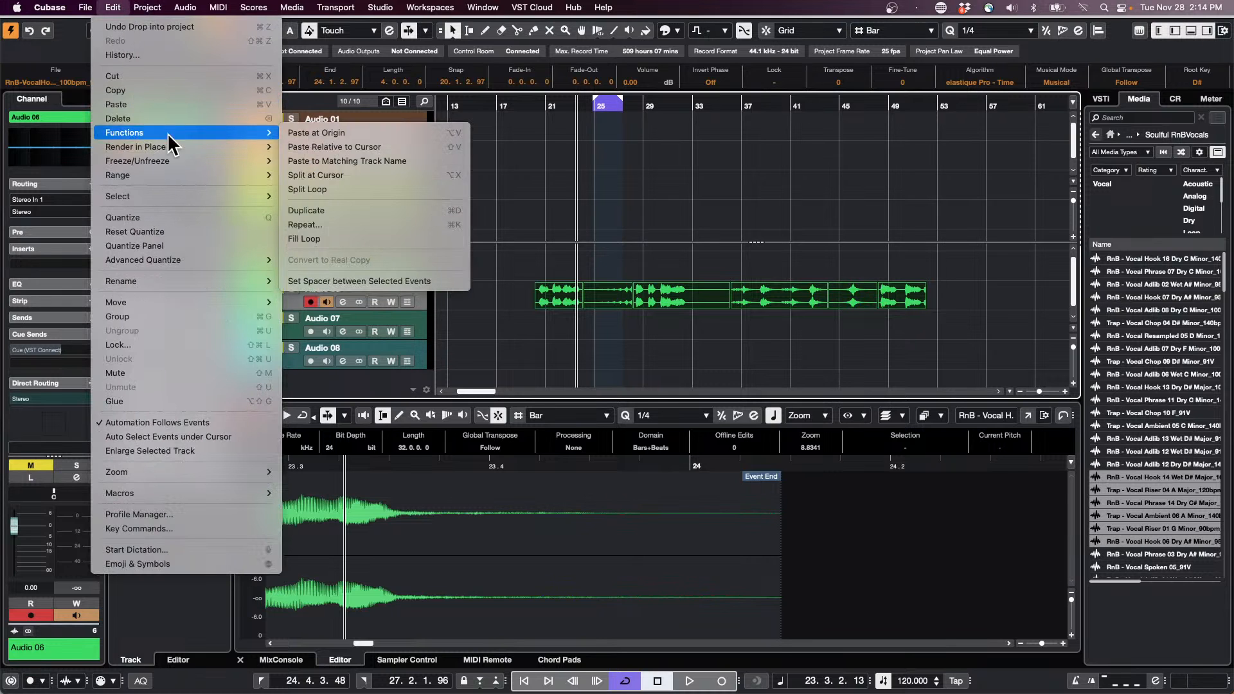
pyautogui.click(347, 281)
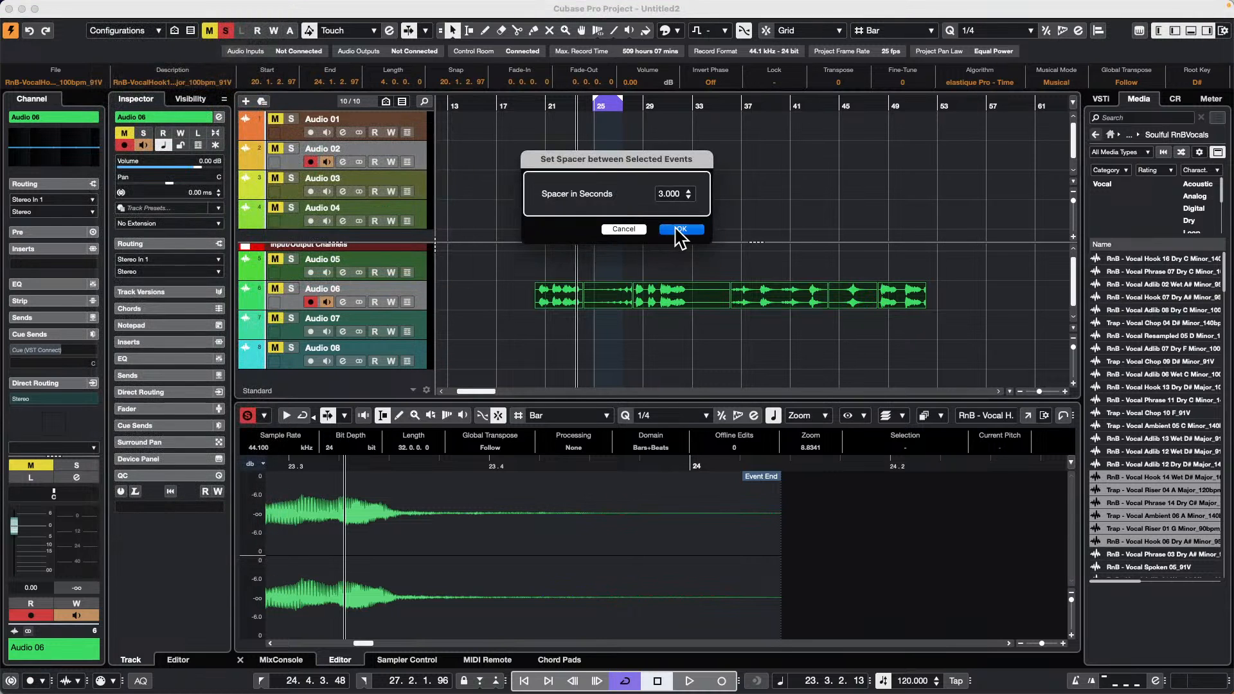
pyautogui.click(680, 230)
pyautogui.moveTo(504, 110); pyautogui.dragTo(504, 100)
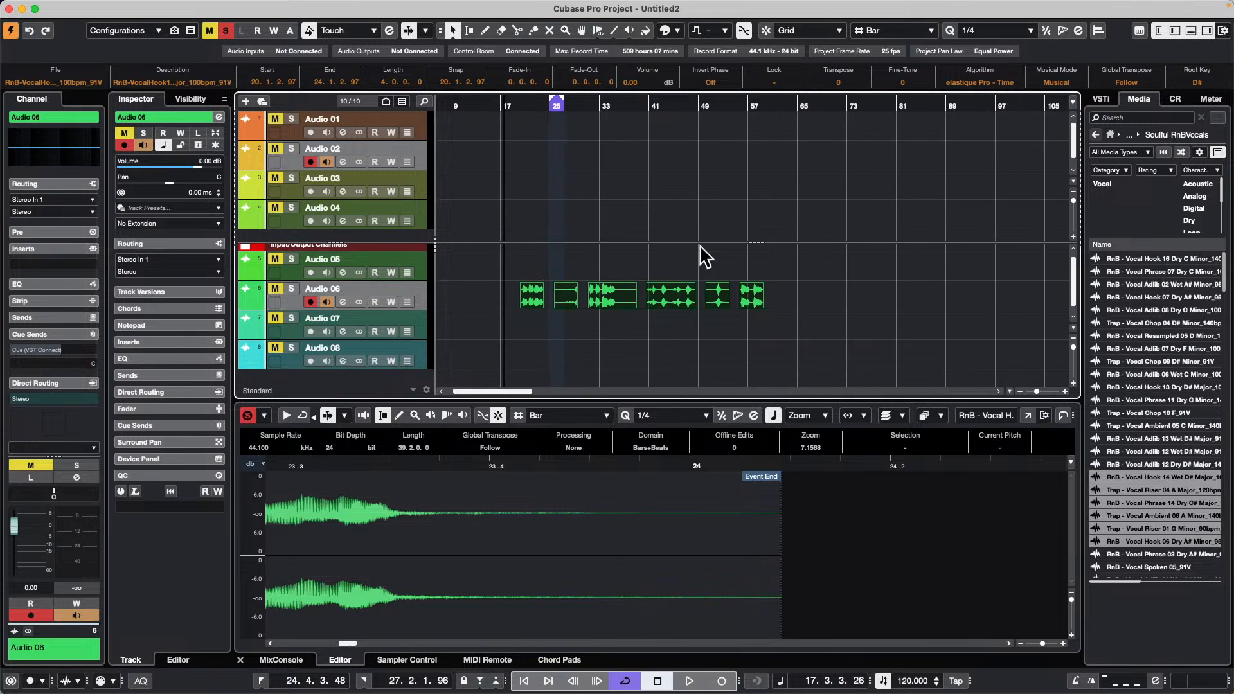
# - Bounce the six spaced events on Audio 06 into a single event, replacing the originals
pyautogui.moveTo(837, 293); pyautogui.dragTo(479, 304)
pyautogui.moveTo(42, 4)
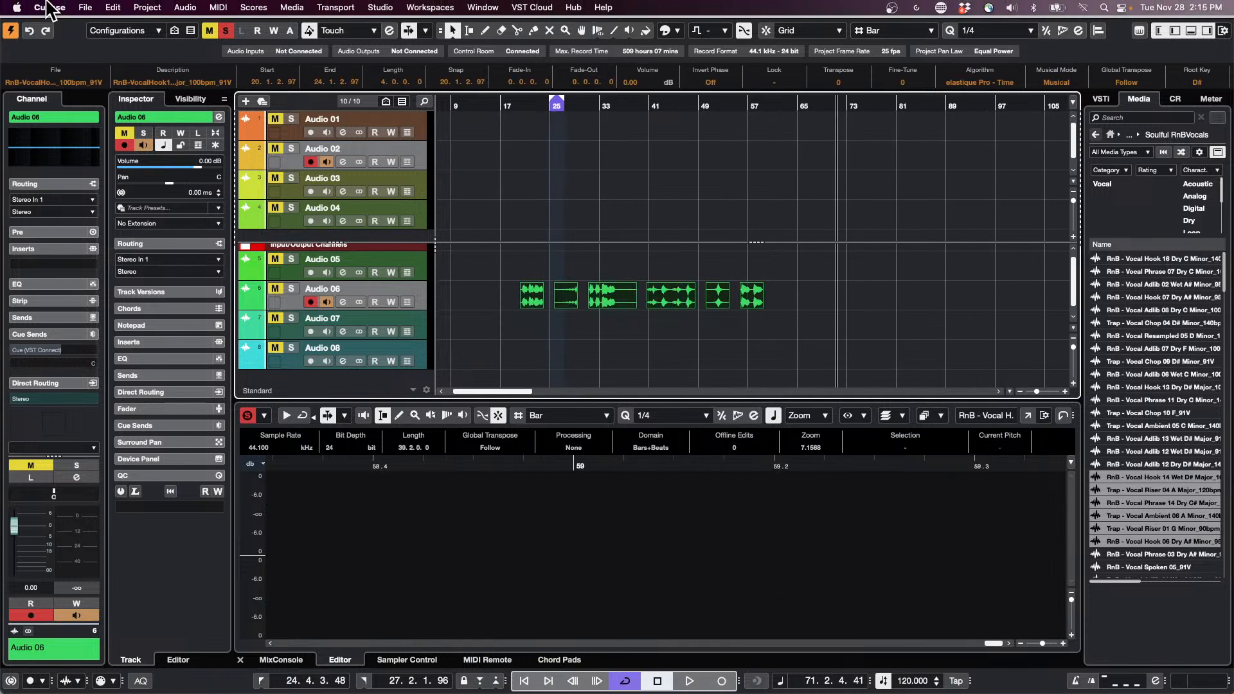
pyautogui.click(112, 7)
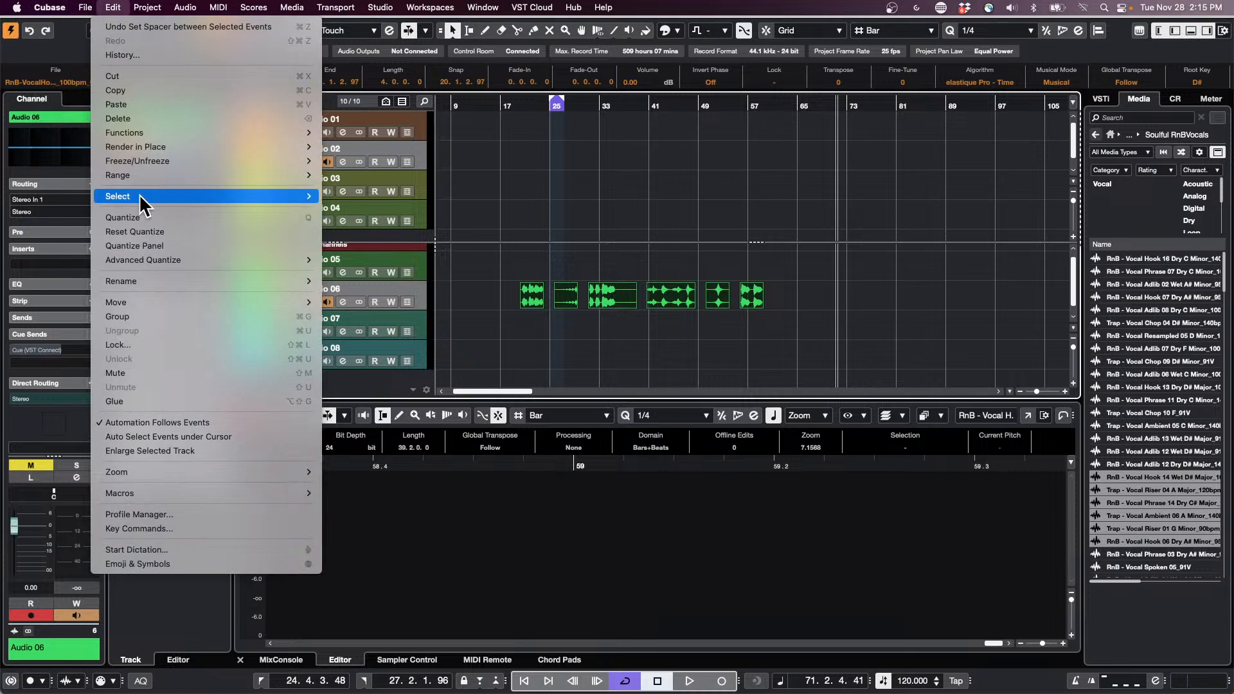
pyautogui.moveTo(185, 7)
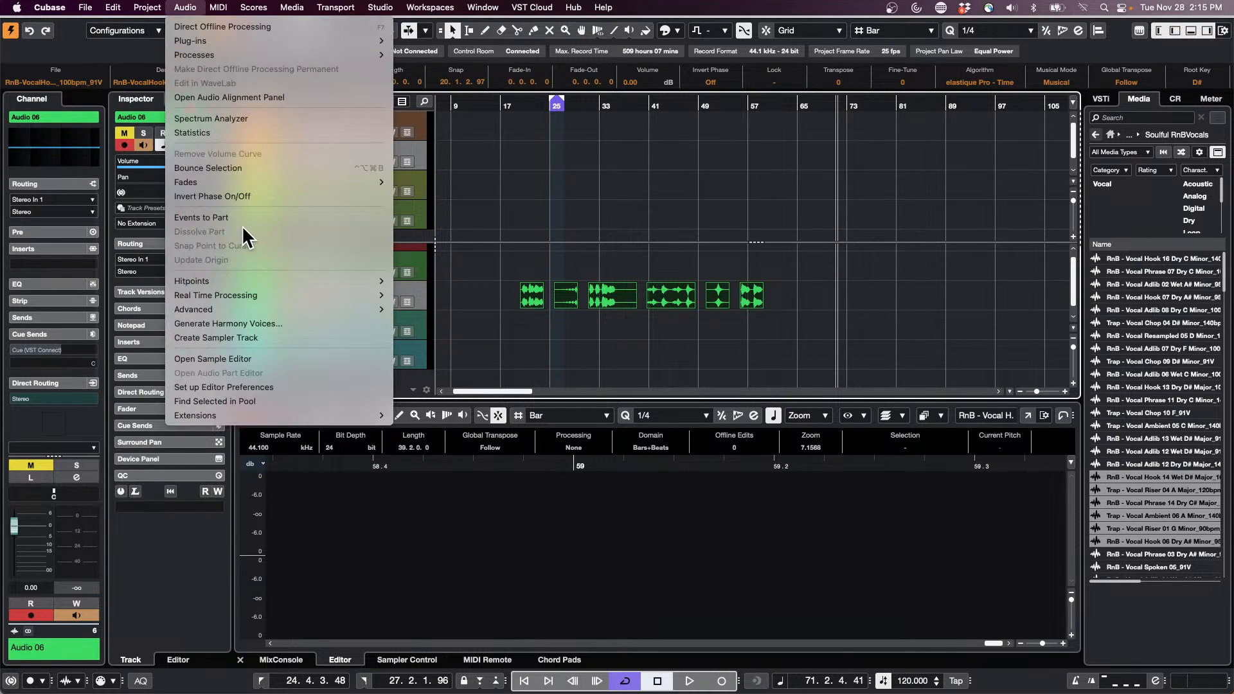
pyautogui.click(256, 169)
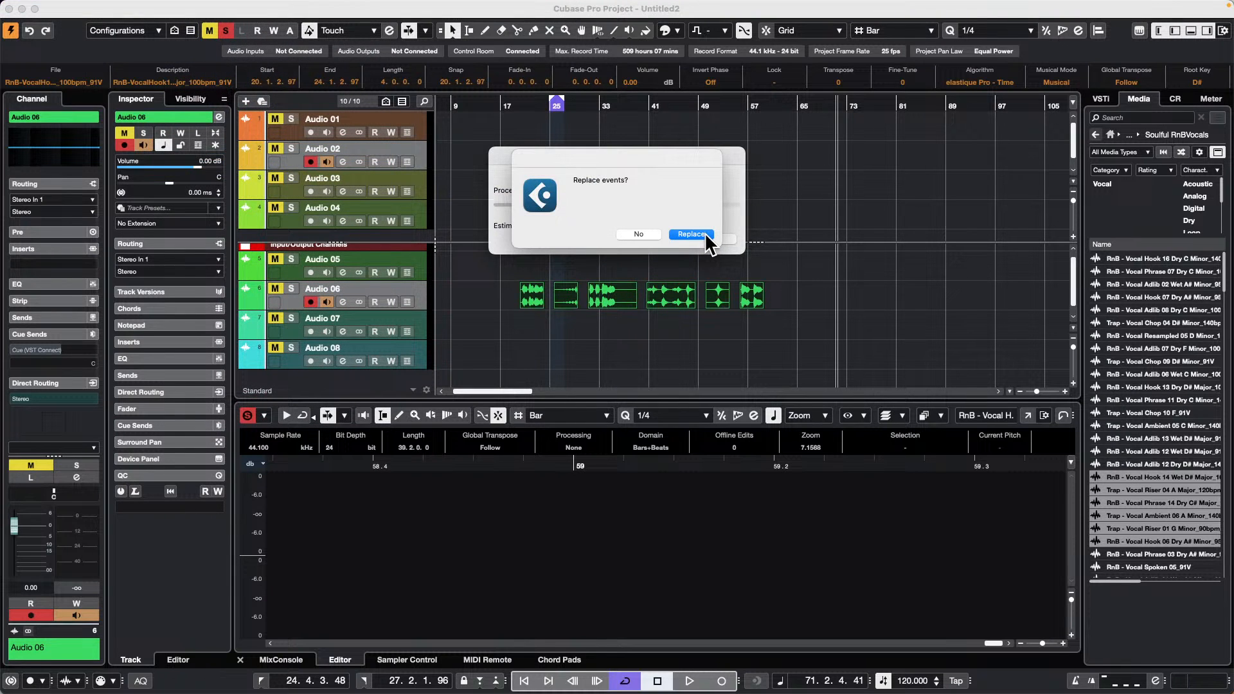
pyautogui.click(704, 232)
pyautogui.click(642, 338)
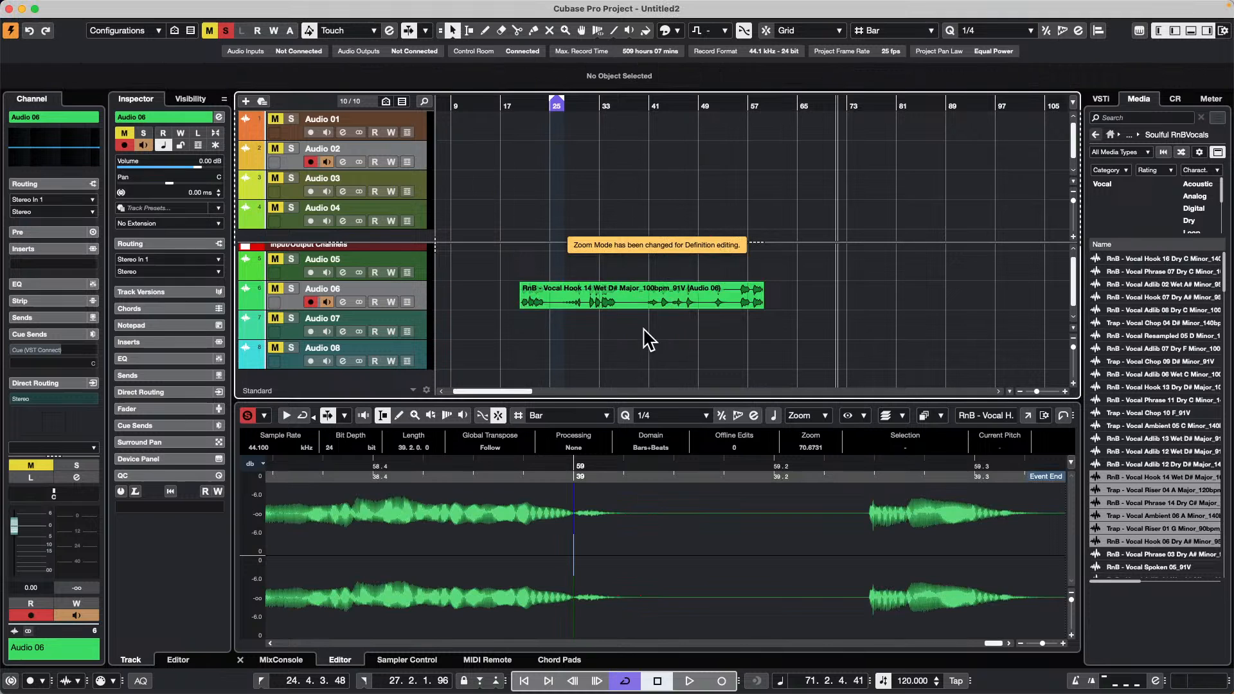
# - Increase the height of Audio 06 and strip silence from its bounced event using Detect Silence, applying 20 ms fades
pyautogui.click(598, 295)
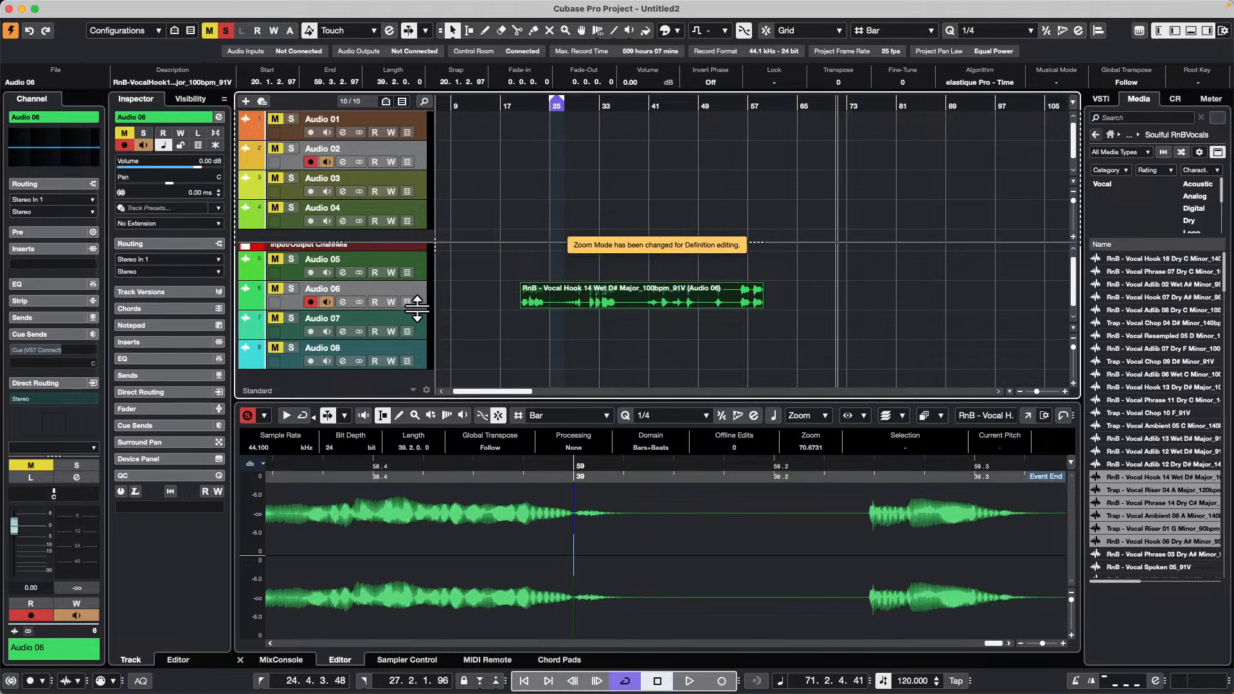
pyautogui.moveTo(417, 308); pyautogui.dragTo(412, 352)
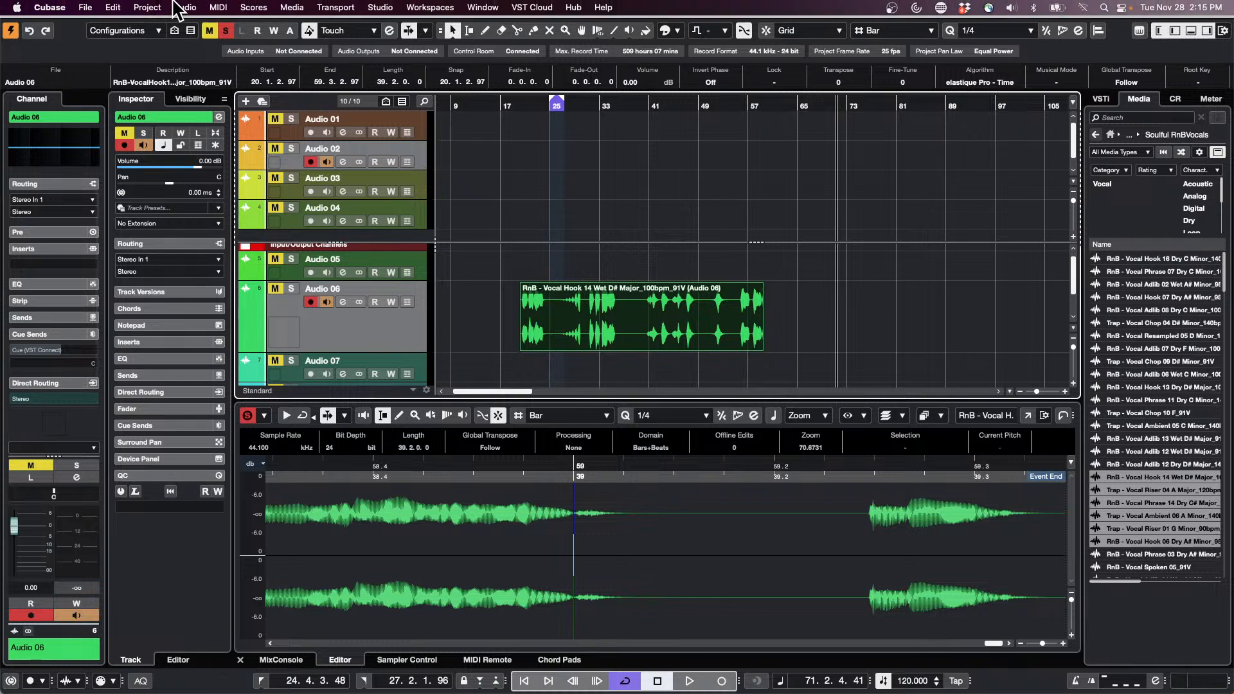
pyautogui.click(147, 7)
pyautogui.moveTo(186, 8)
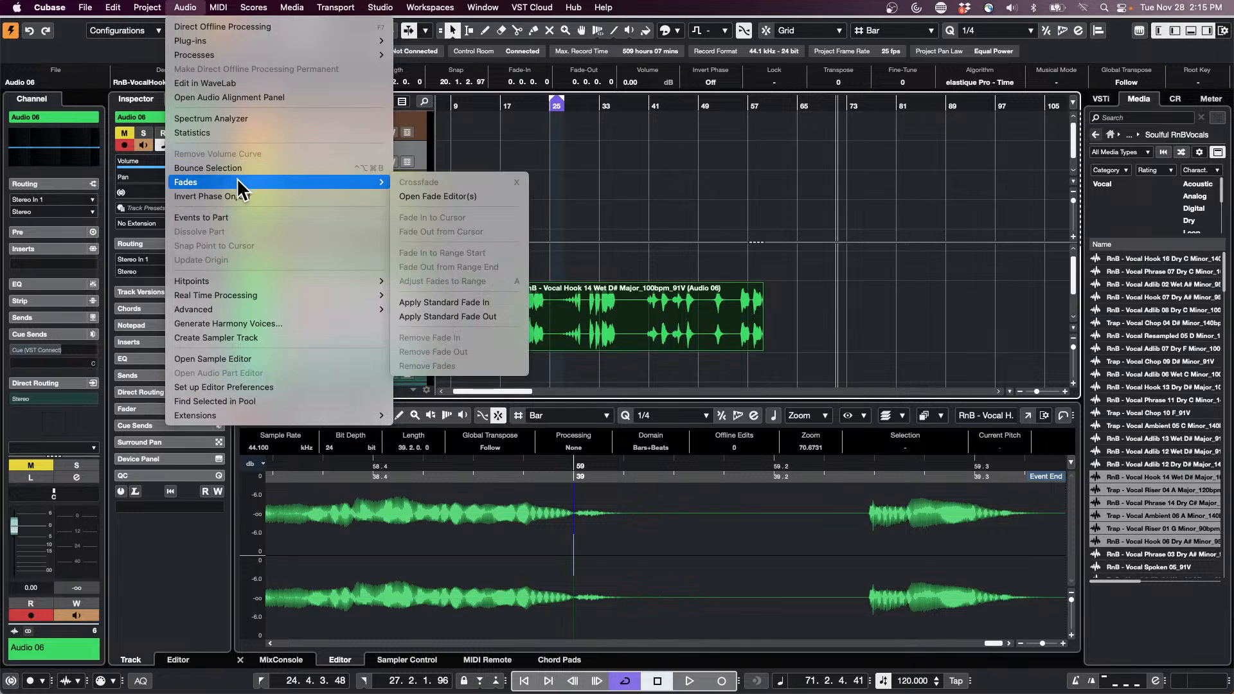
pyautogui.moveTo(261, 277)
pyautogui.moveTo(264, 309)
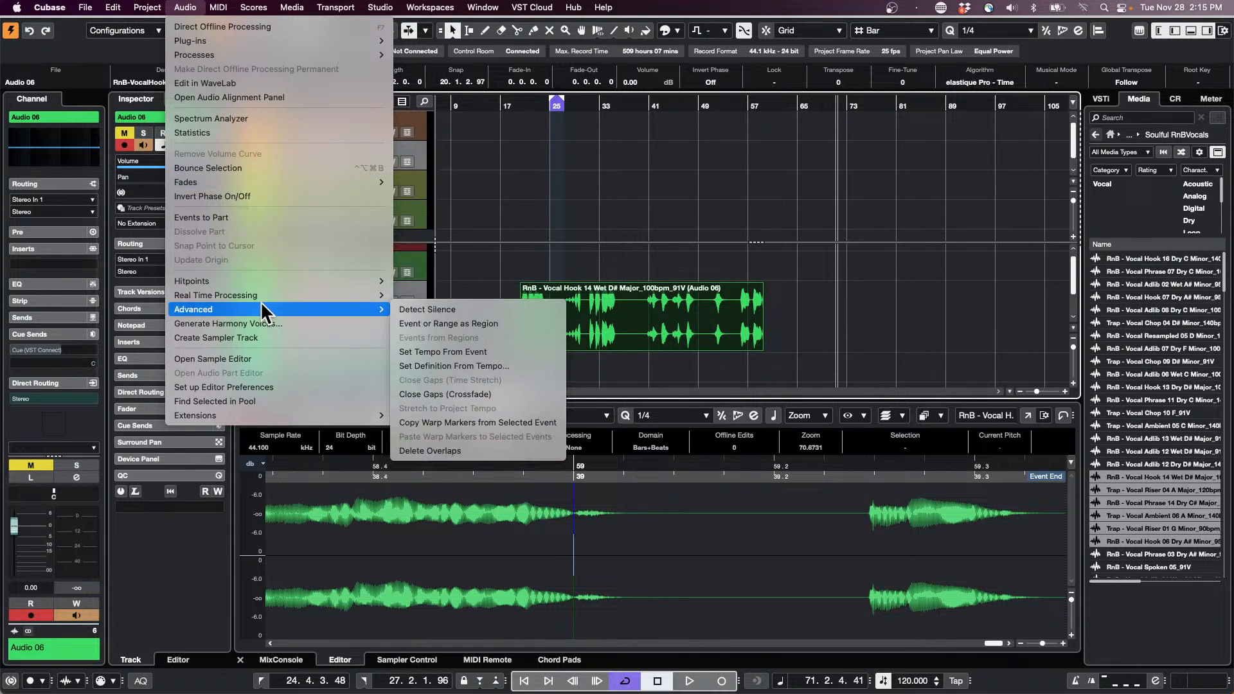
pyautogui.click(494, 313)
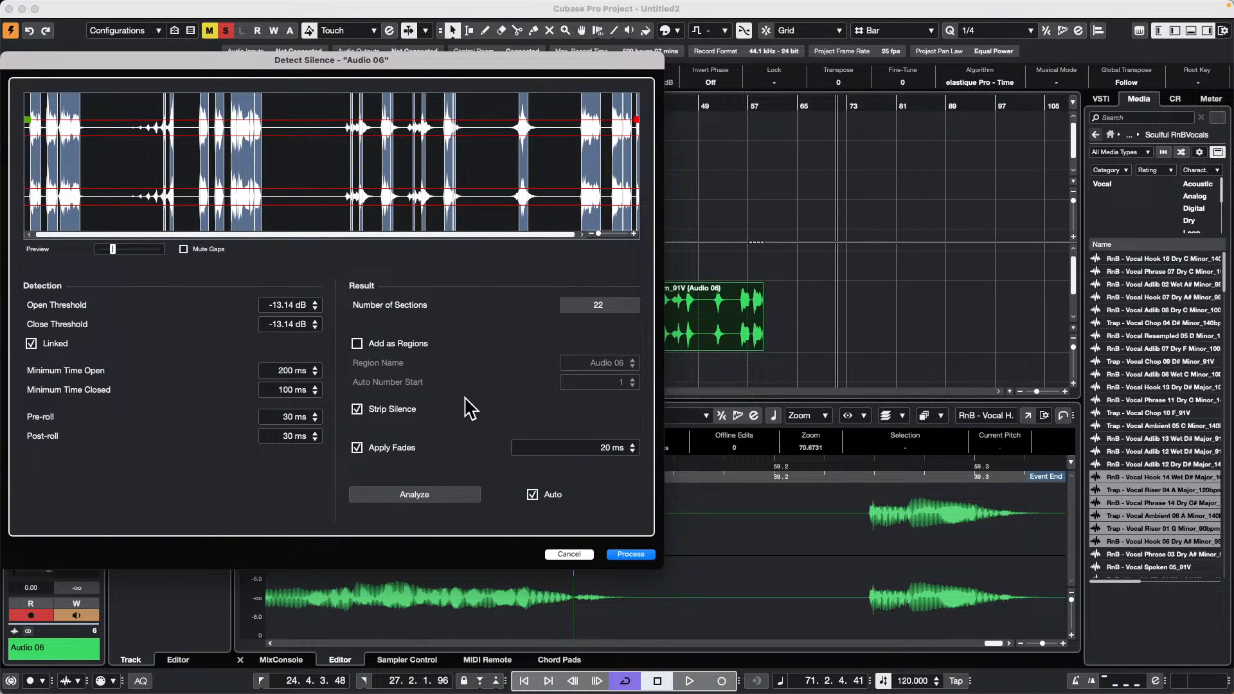
pyautogui.click(631, 554)
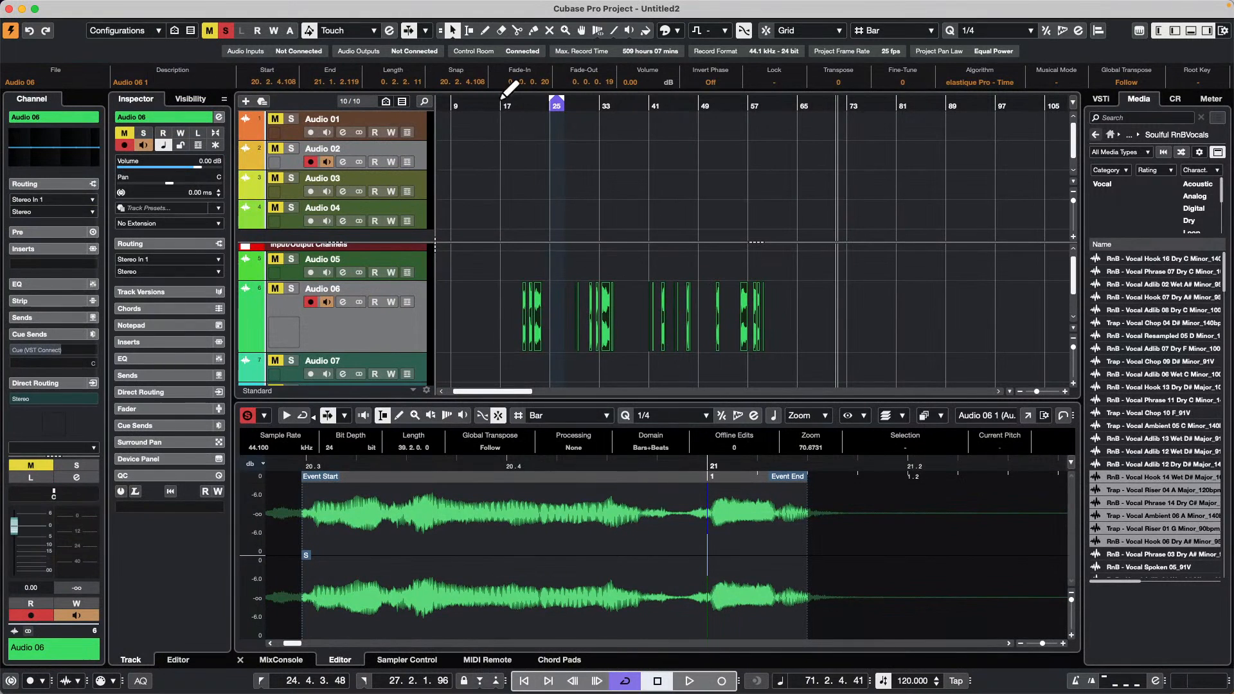
# - Unmute and solo Audio 06 and play back its stripped events from about bar 18
pyautogui.moveTo(510, 110); pyautogui.dragTo(513, 138)
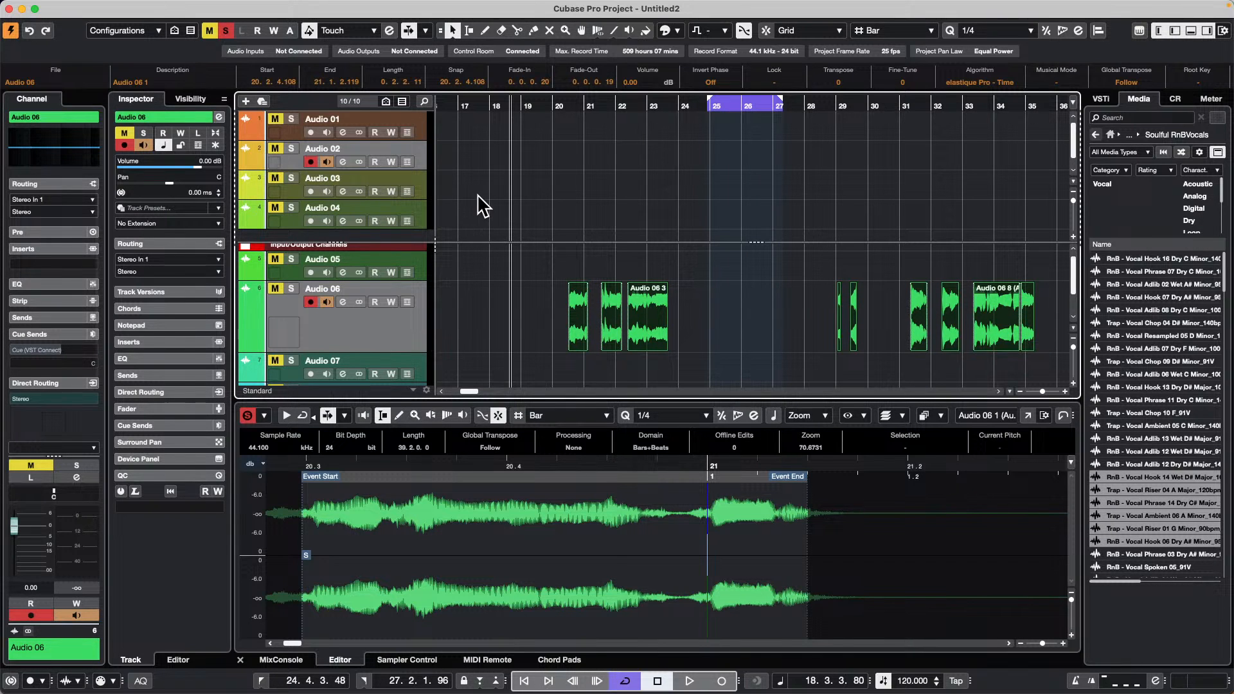
pyautogui.press('space')
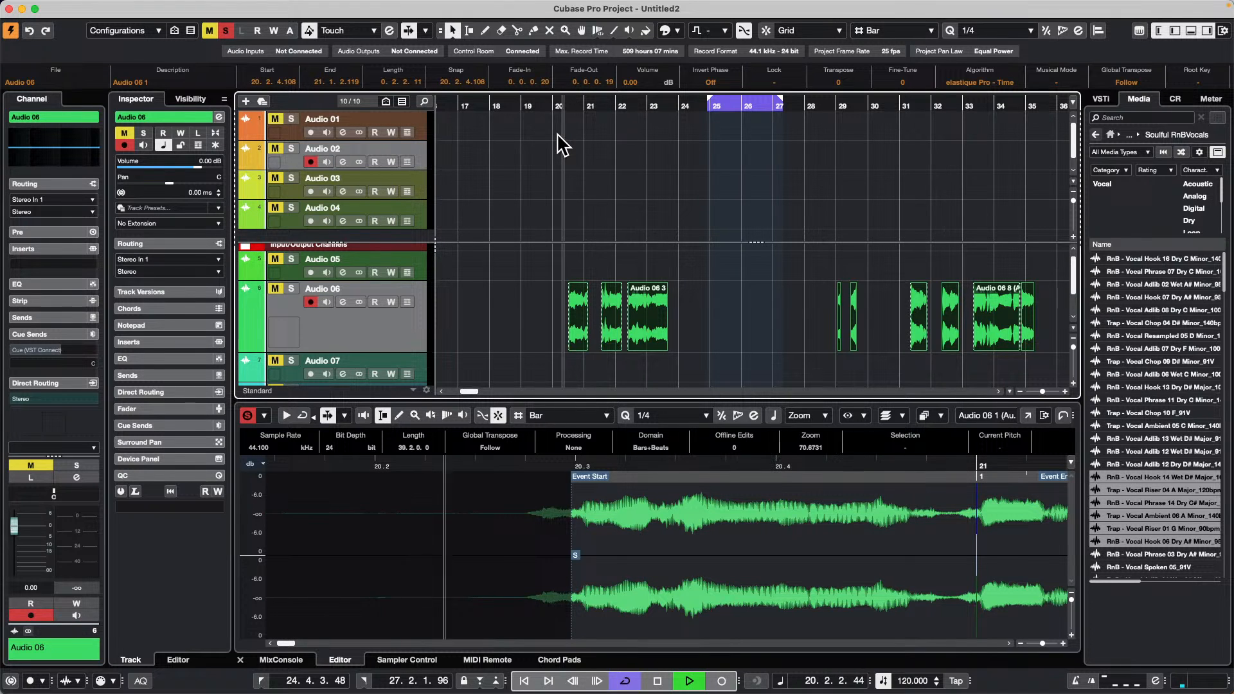
pyautogui.click(276, 289)
pyautogui.click(291, 288)
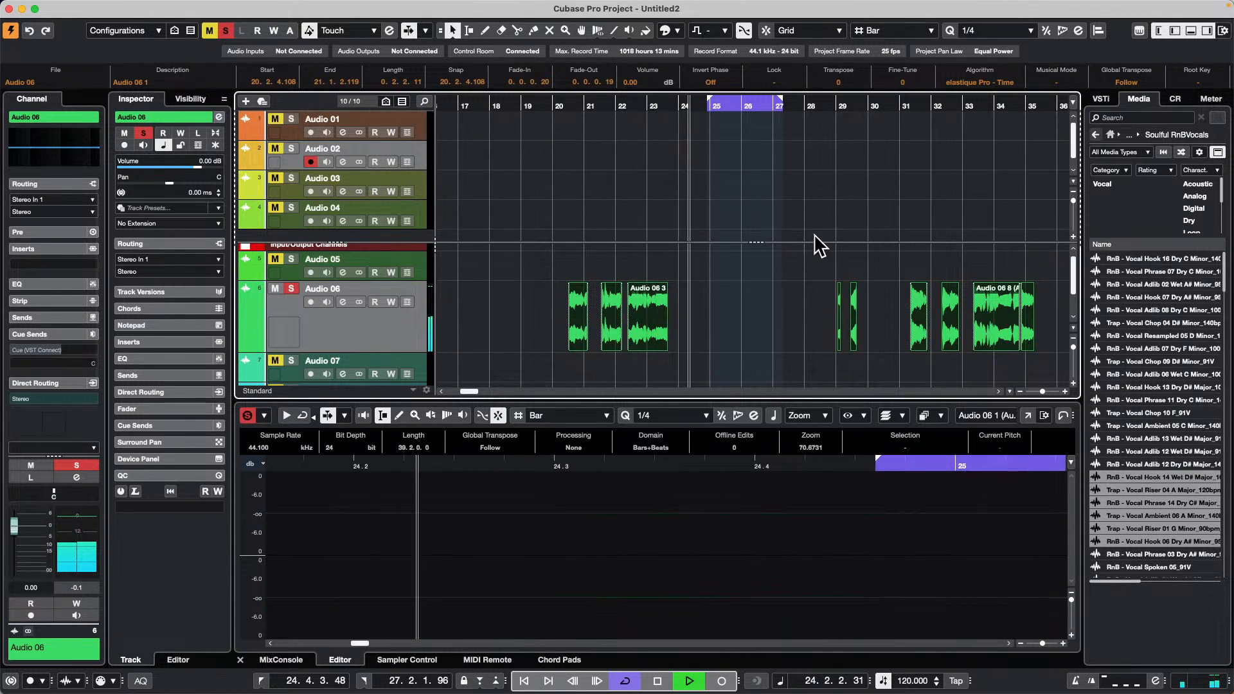
pyautogui.press('space')
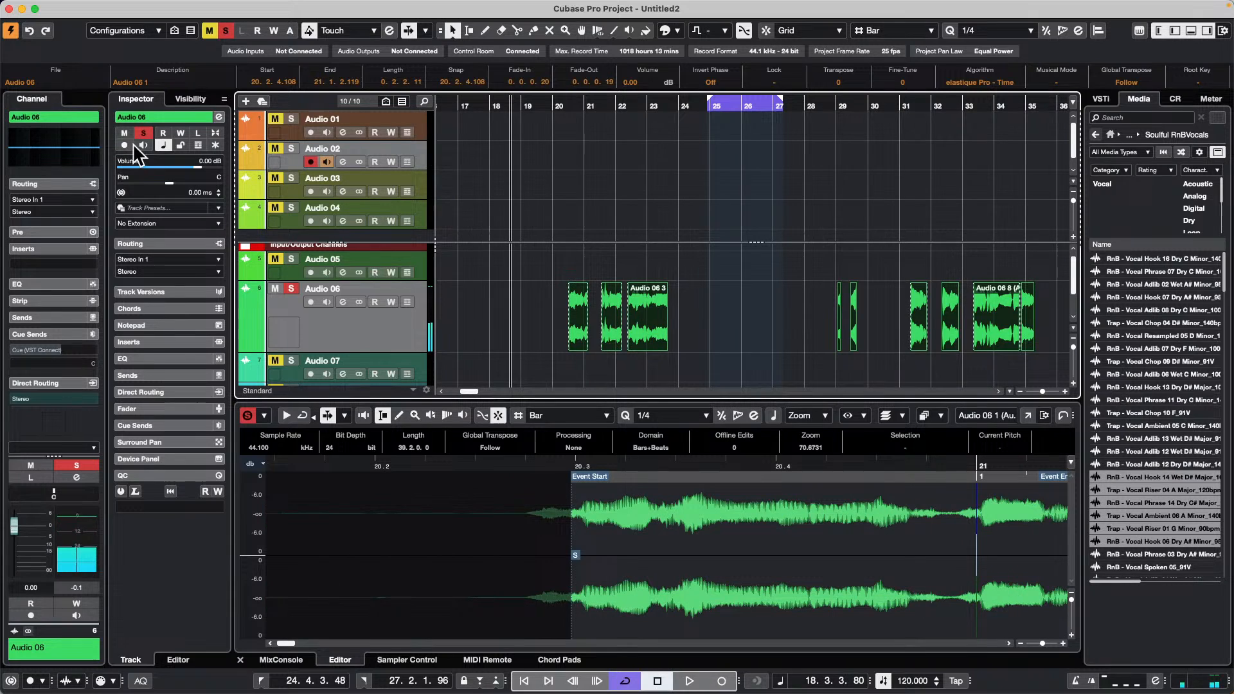
# - Enable Auto Fade In in the auto fades settings of the Audio 06 track
pyautogui.click(214, 132)
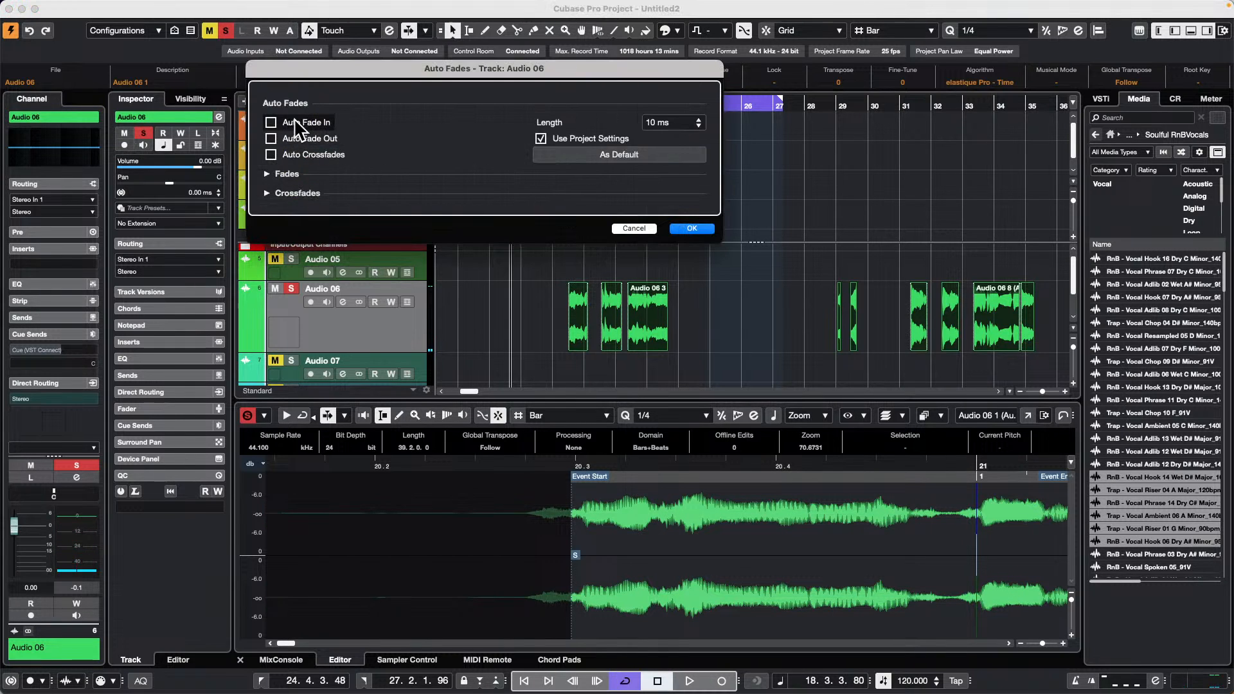
pyautogui.click(271, 122)
pyautogui.click(686, 229)
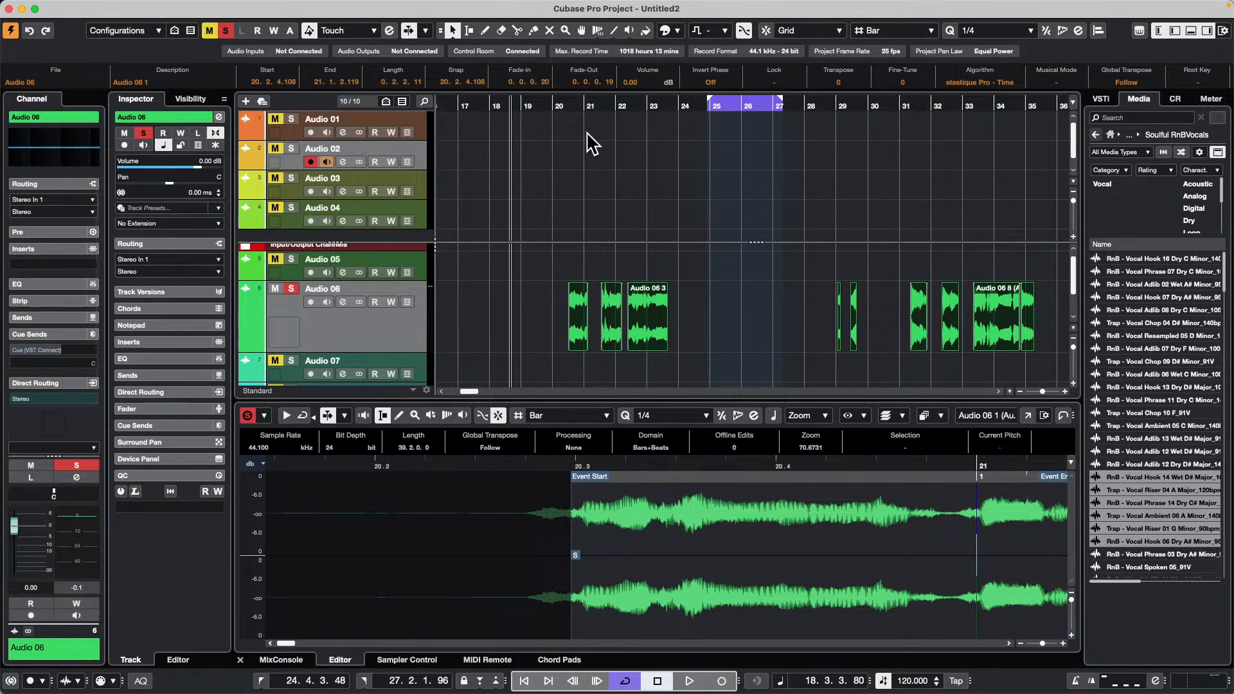
# - Play the Audio 06 events from about bar 20 to listen to the automatic fades
pyautogui.click(557, 108)
pyautogui.press('h')
pyautogui.press('h')
pyautogui.press('space')
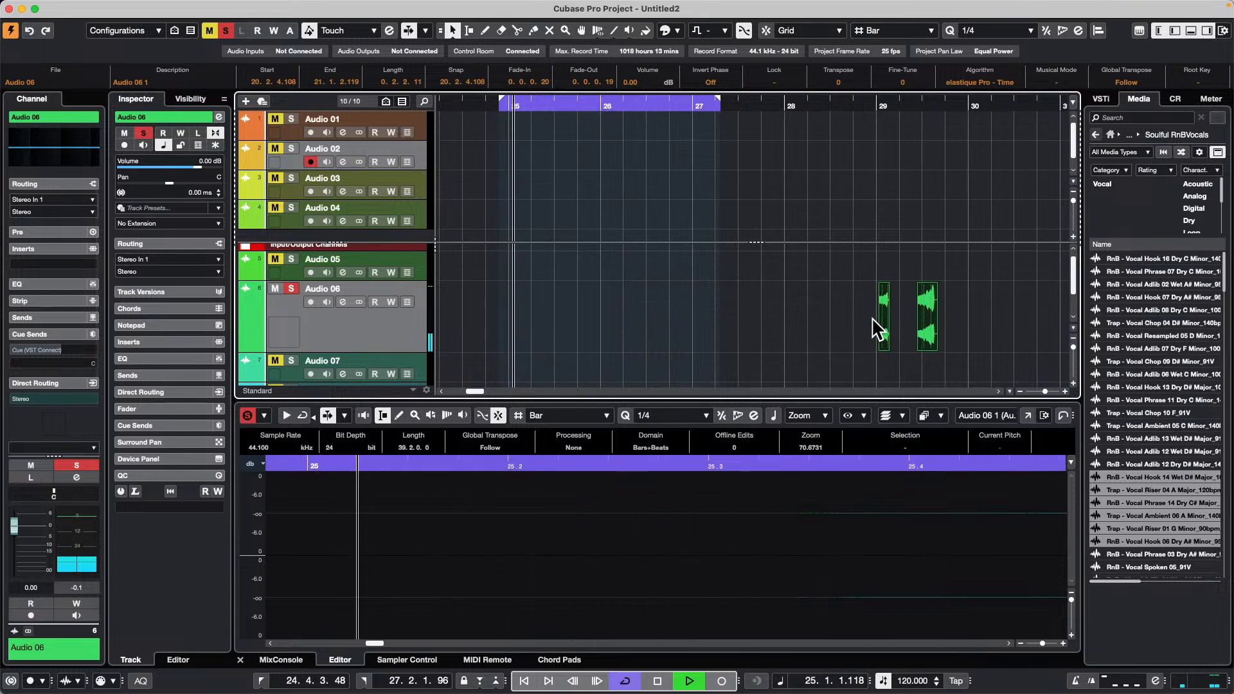
pyautogui.press('space')
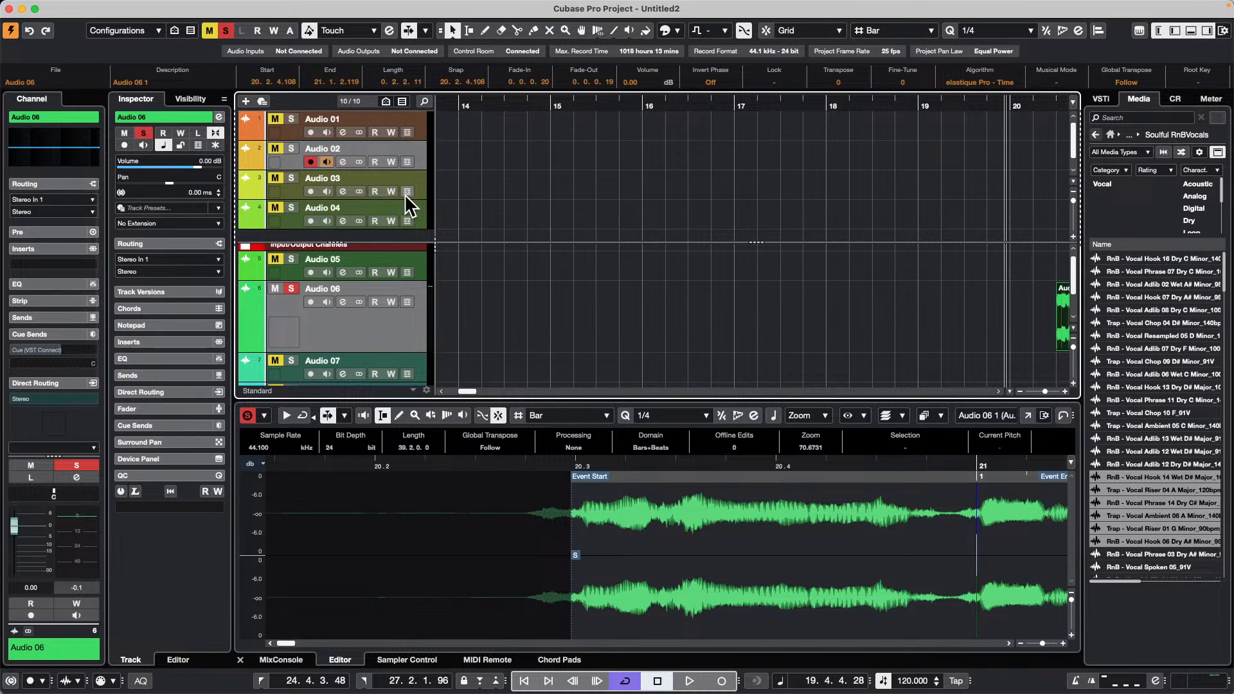
pyautogui.click(244, 101)
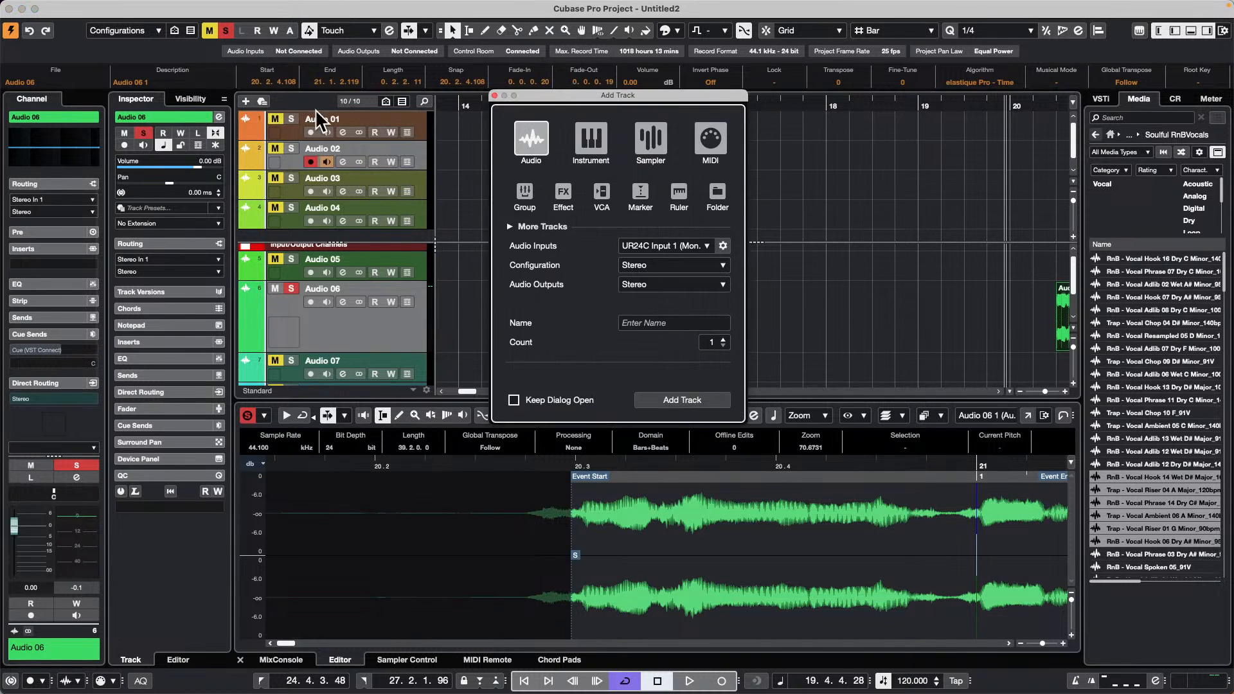
pyautogui.click(593, 135)
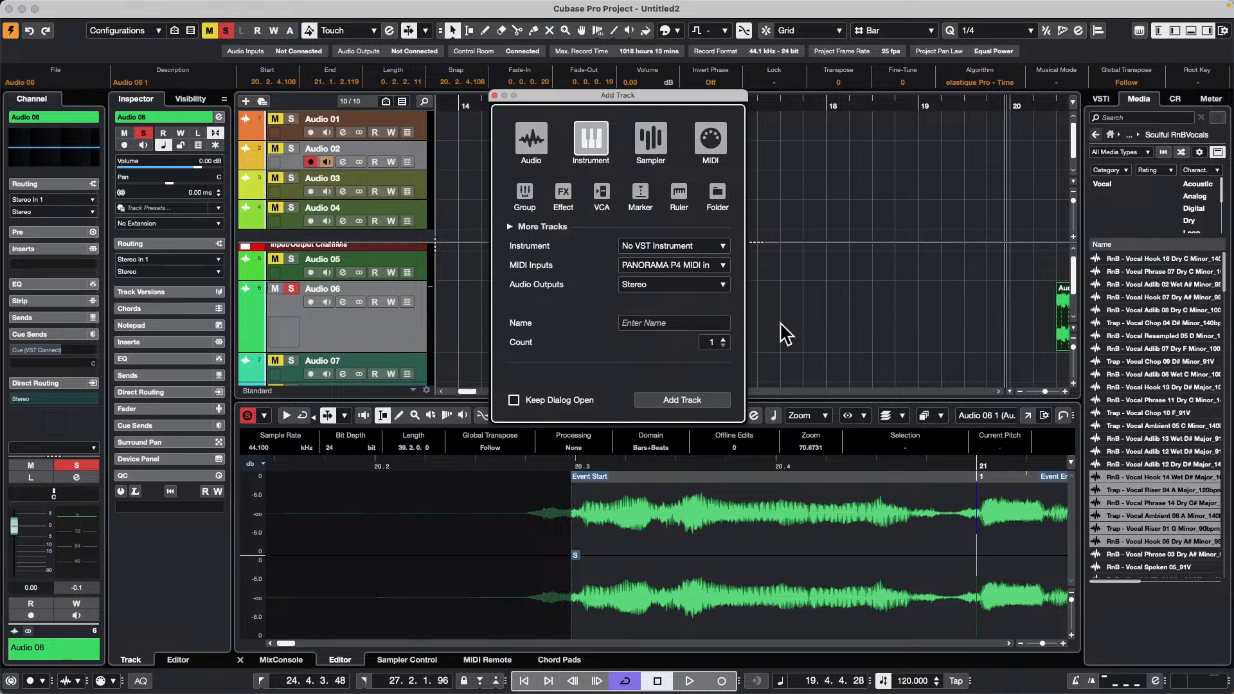
pyautogui.click(890, 248)
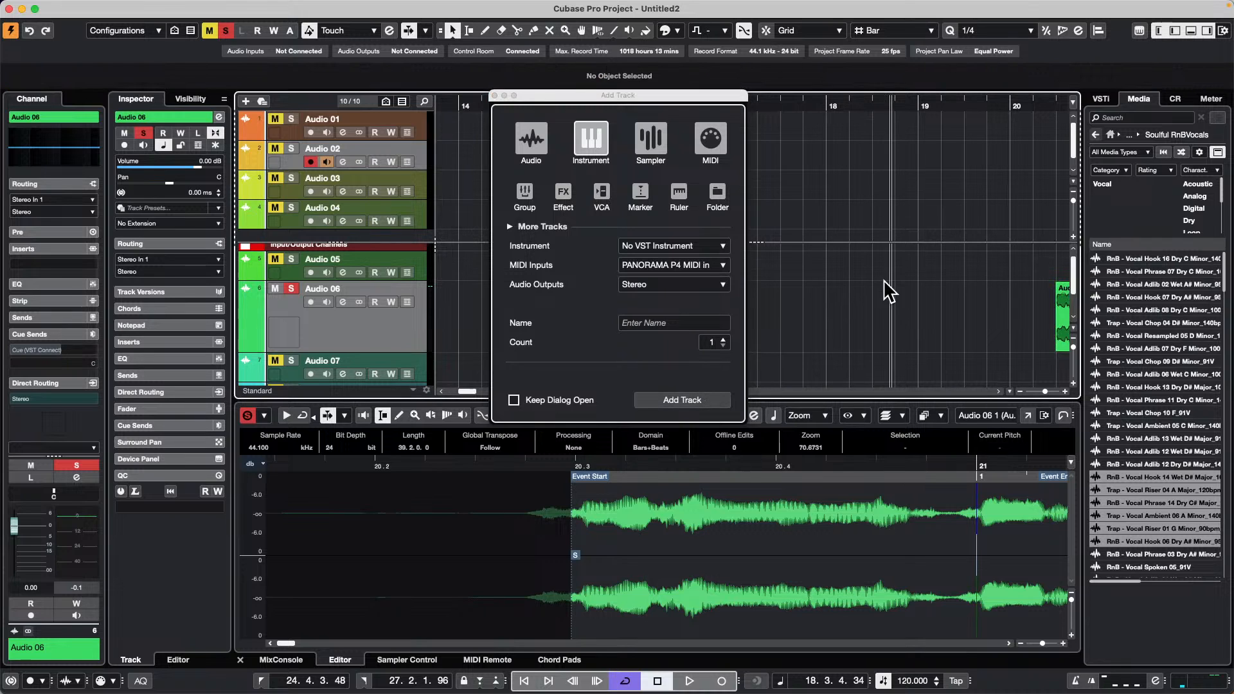
pyautogui.click(650, 251)
pyautogui.click(588, 235)
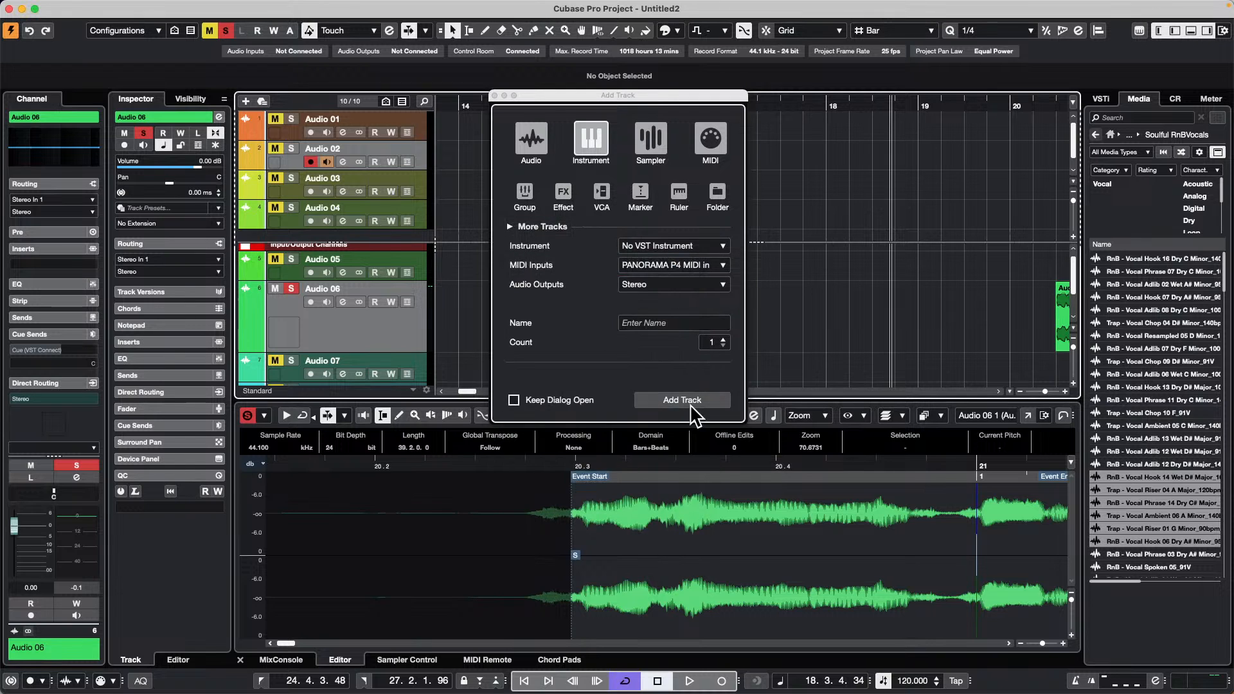
pyautogui.click(494, 95)
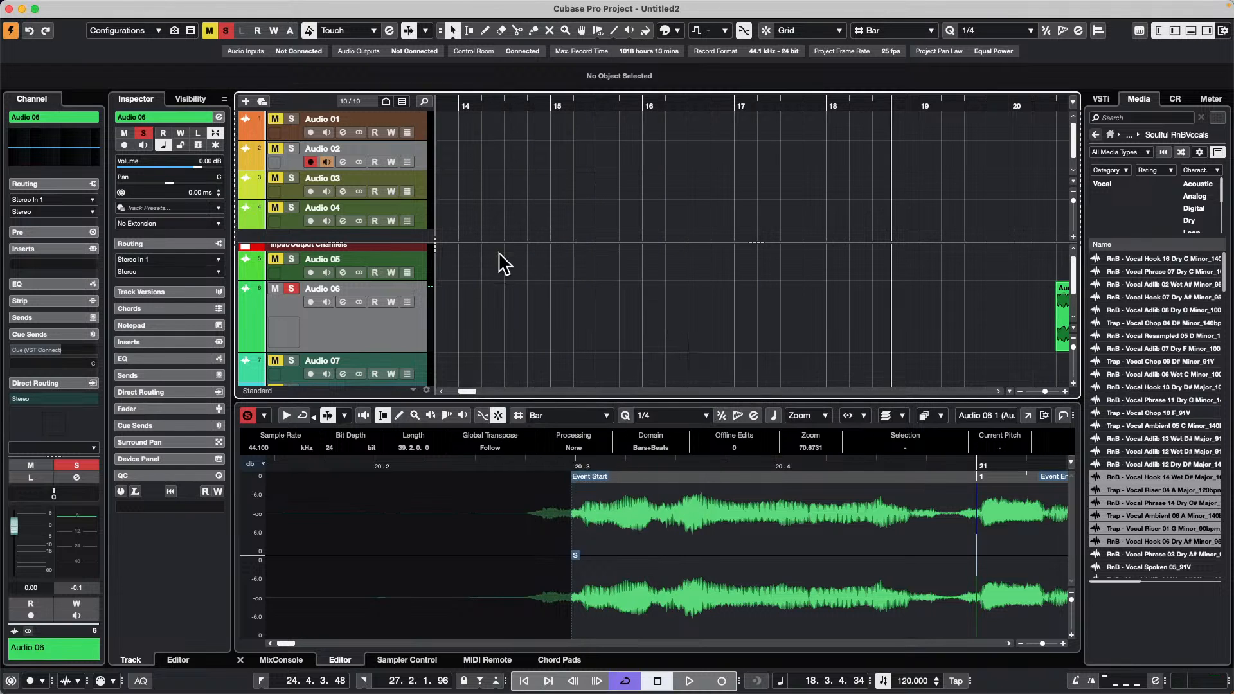
# - Start adding an instrument track from Audio 05 and look through the available VST instruments
pyautogui.click(427, 270)
pyautogui.rightClick(419, 269)
pyautogui.moveTo(618, 275)
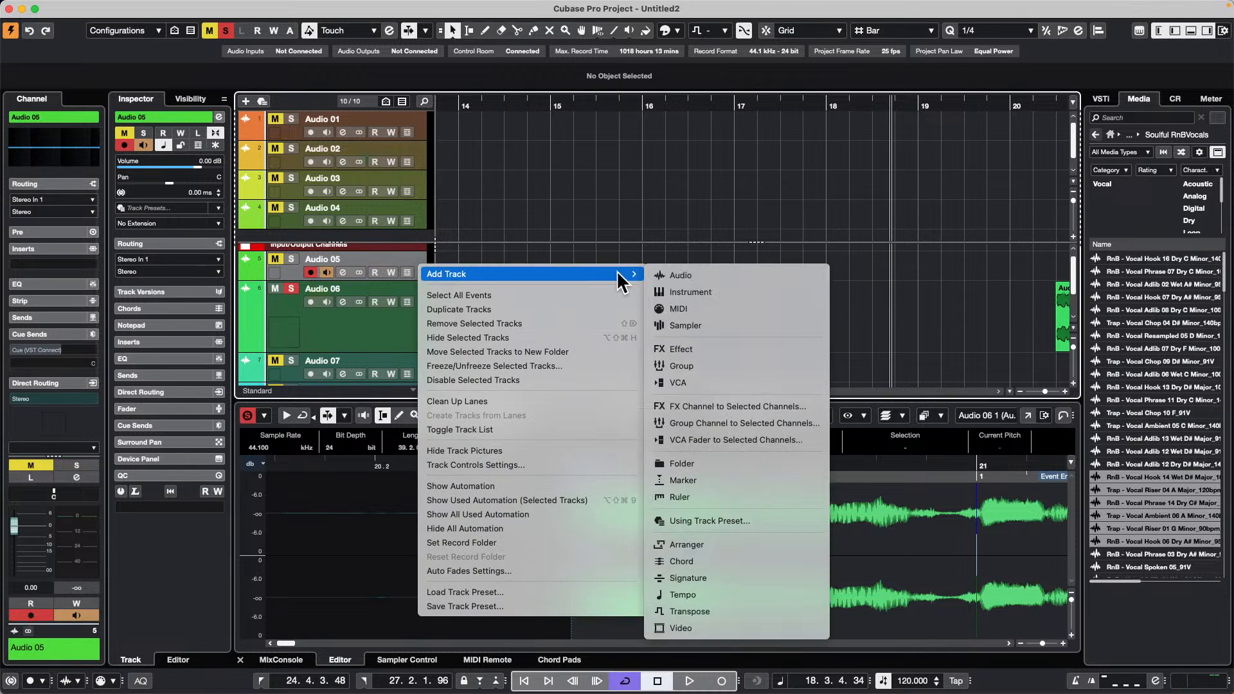
pyautogui.click(721, 292)
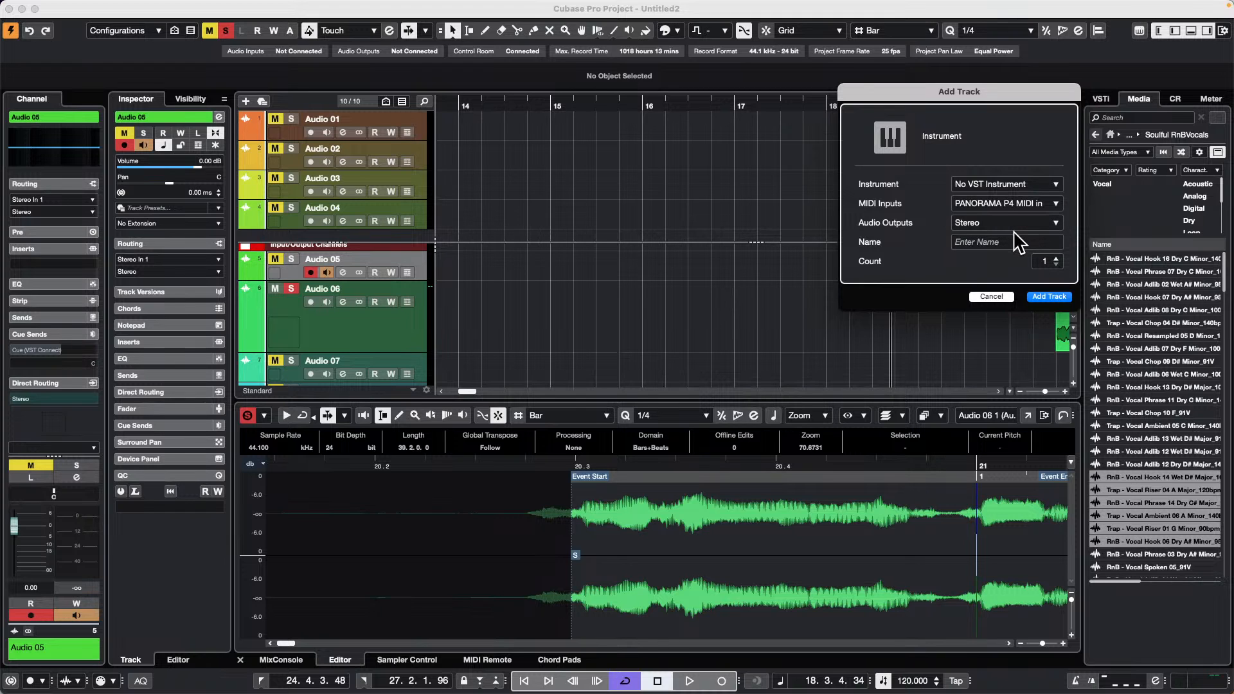
pyautogui.click(996, 187)
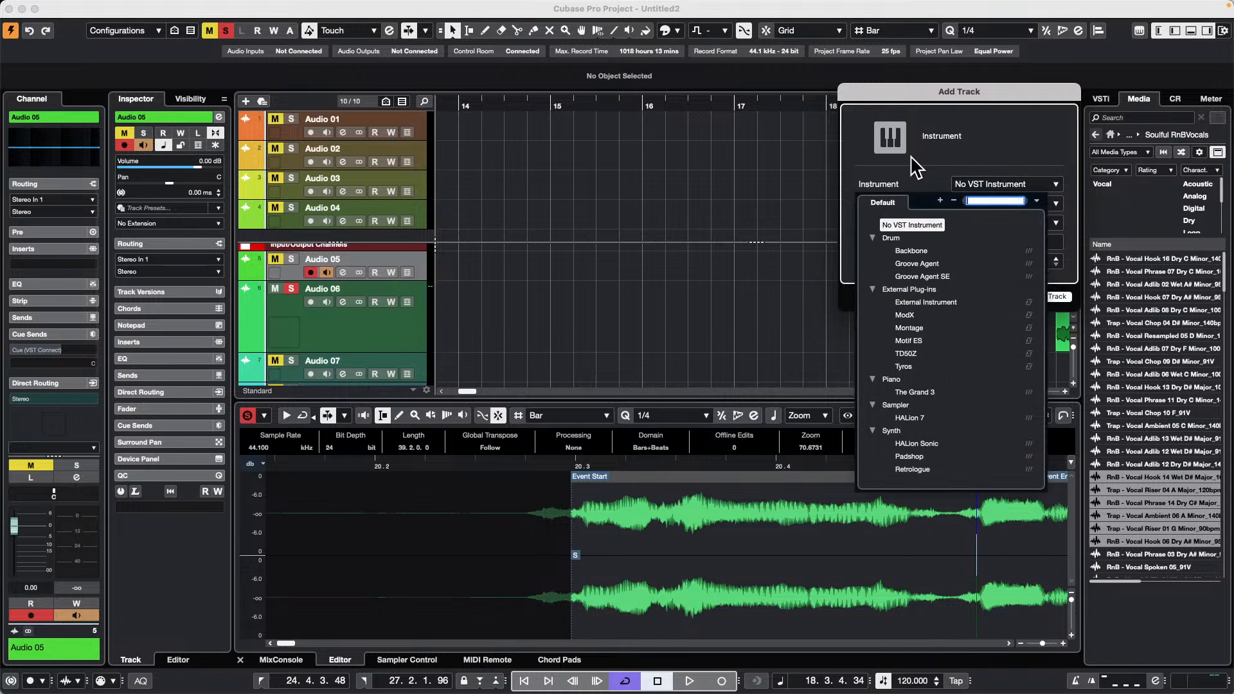
pyautogui.click(1000, 150)
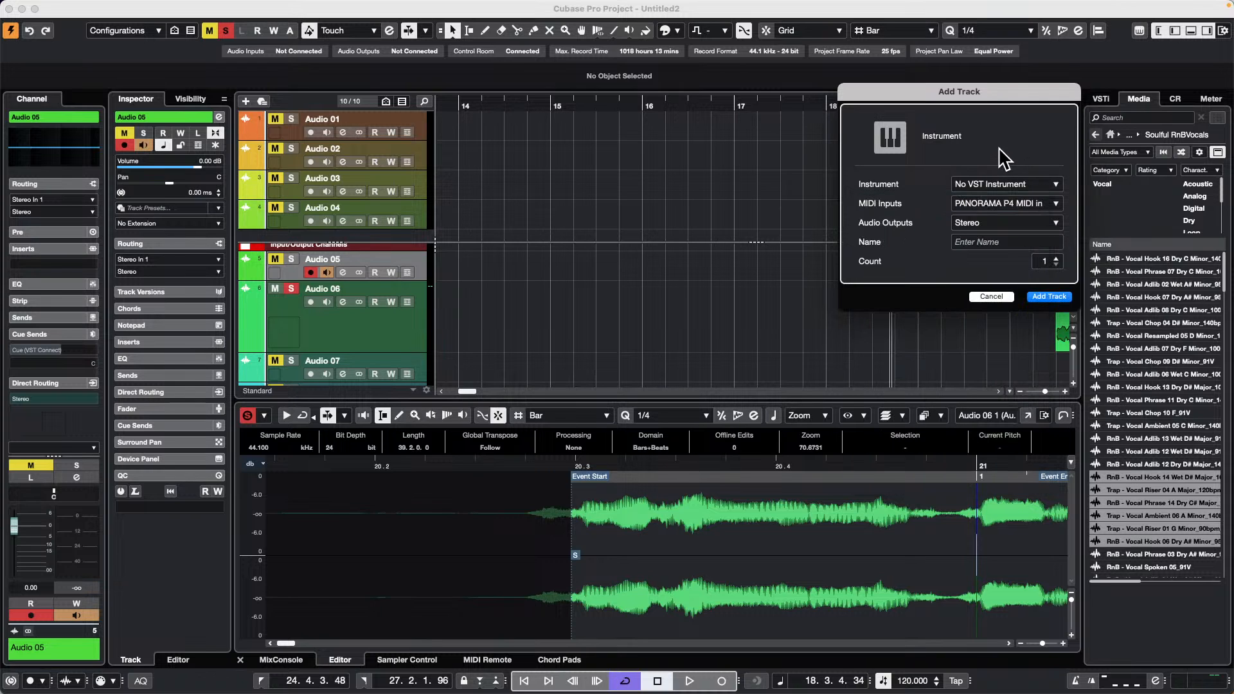
# - Filter the VST instrument list by "ret" and close the track setup without adding a track
pyautogui.click(977, 184)
pyautogui.write('setehee')
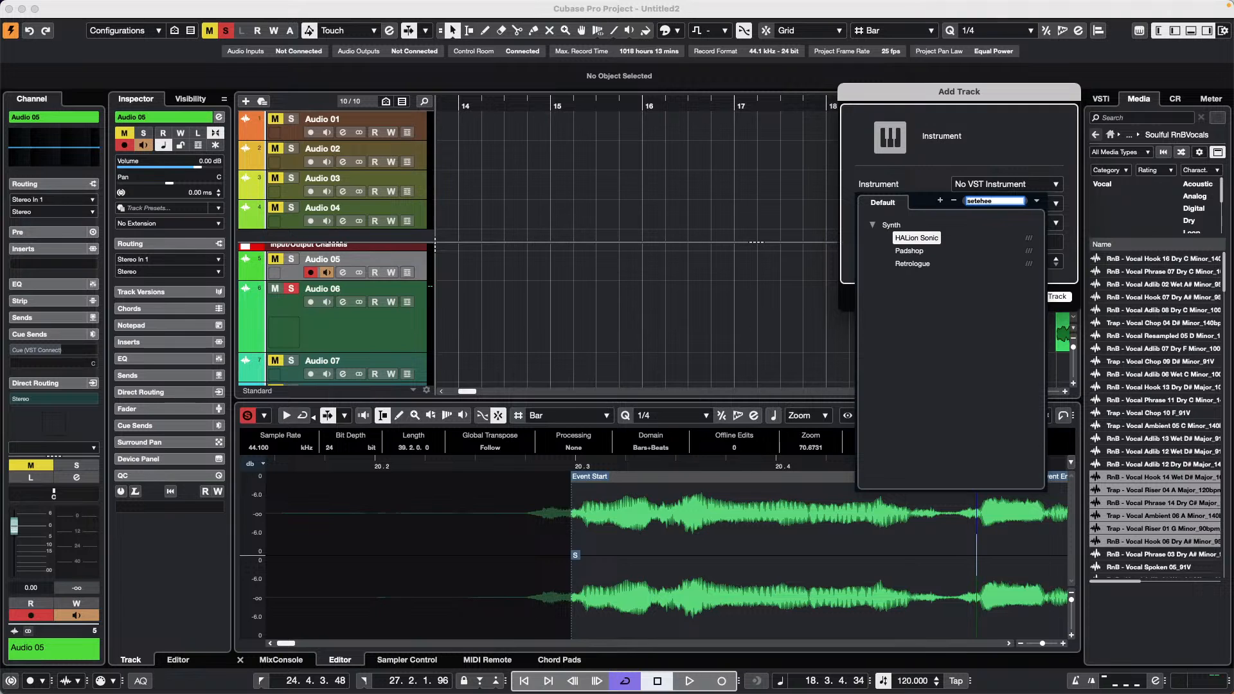
pyautogui.press('BackSpace')
pyautogui.press('BackSpace')
pyautogui.press('BackSpace')
pyautogui.press('BackSpace')
pyautogui.press('BackSpace')
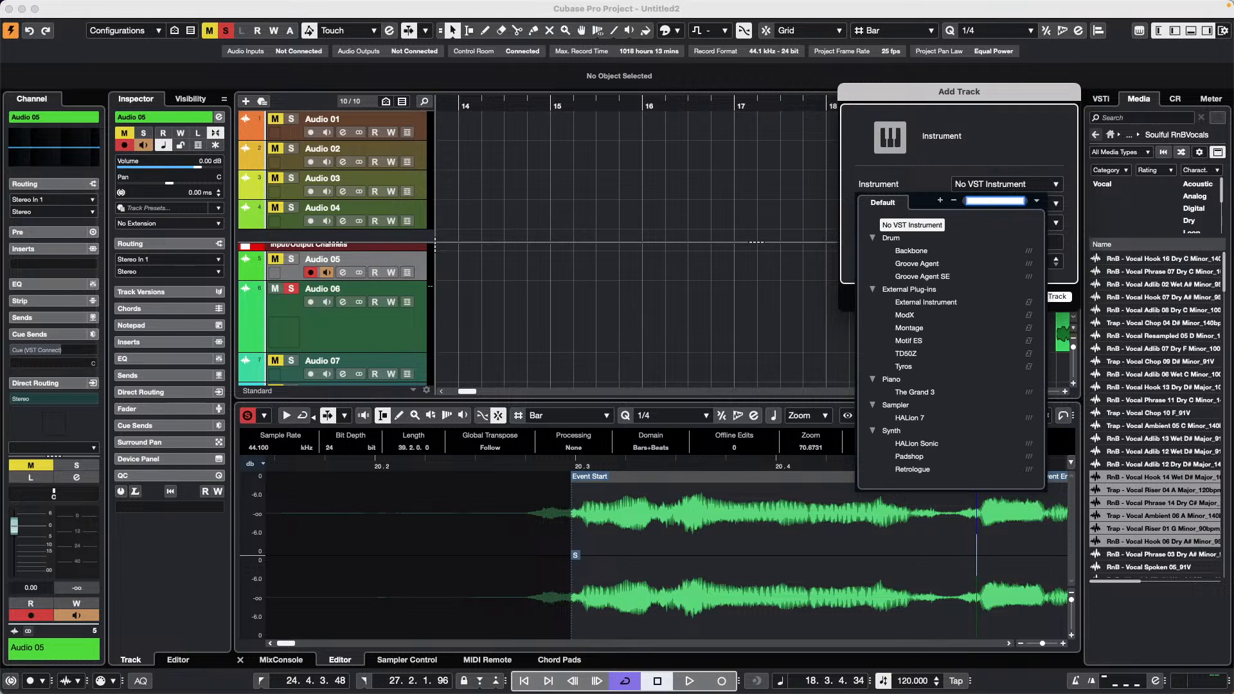
pyautogui.write('re')
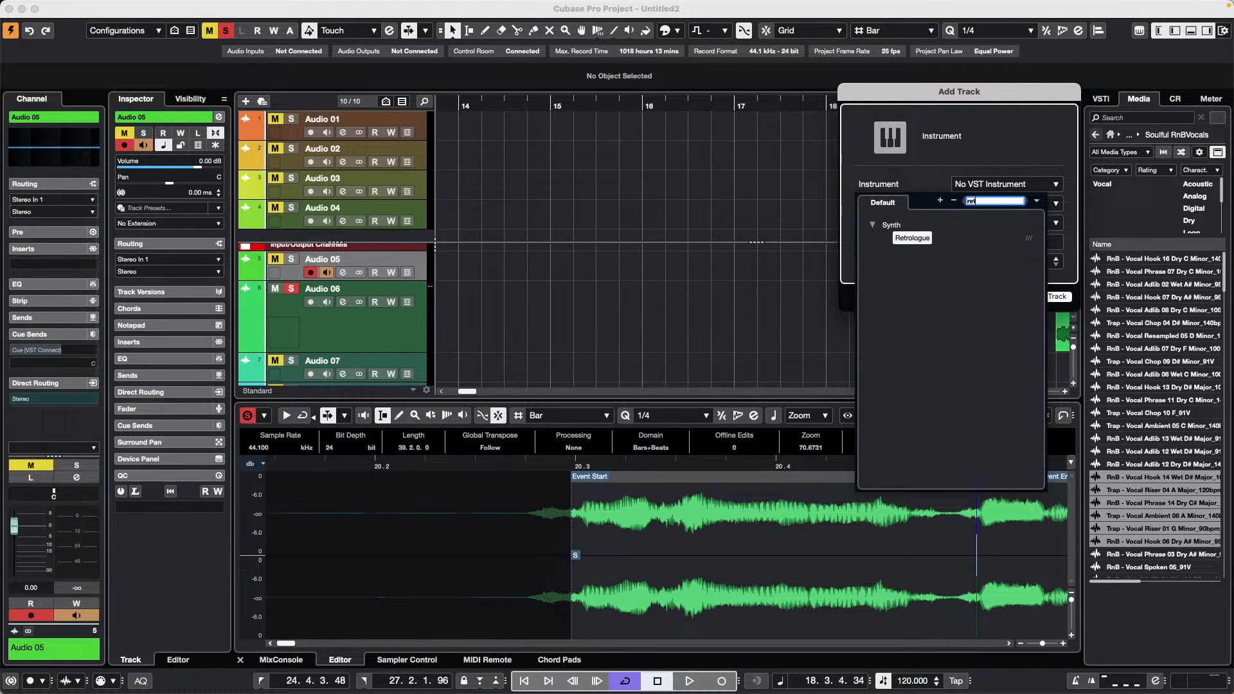
pyautogui.write('t')
pyautogui.click(814, 217)
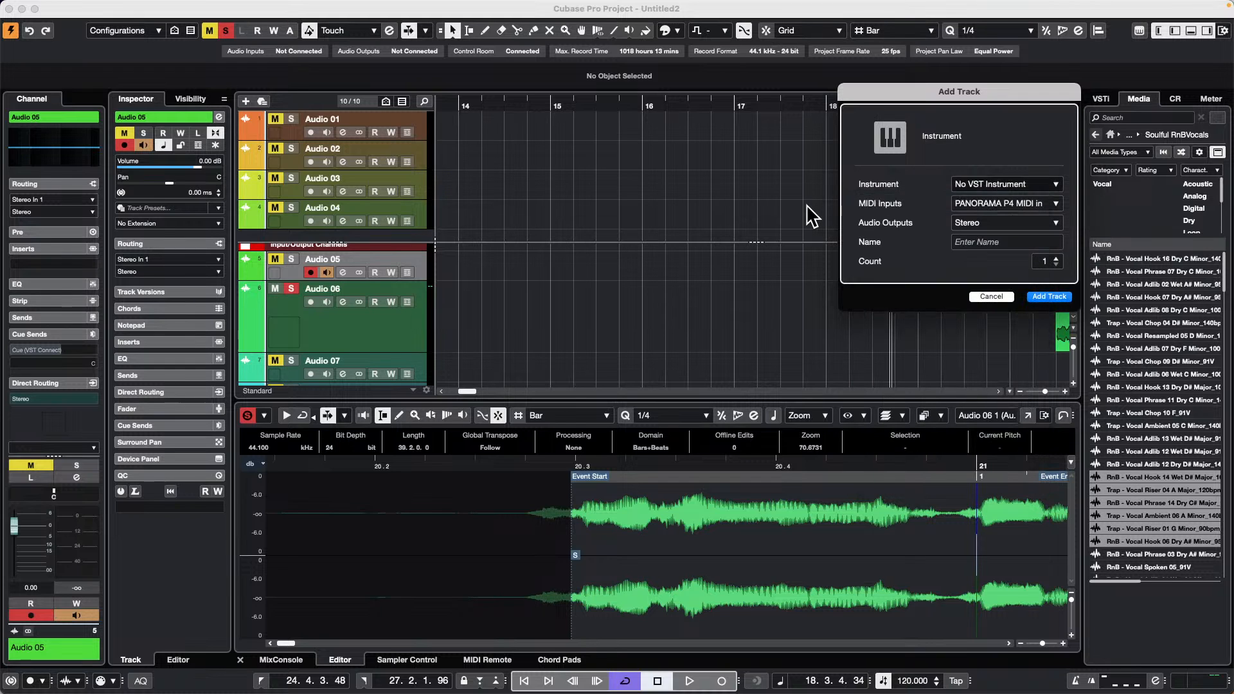
pyautogui.click(1015, 187)
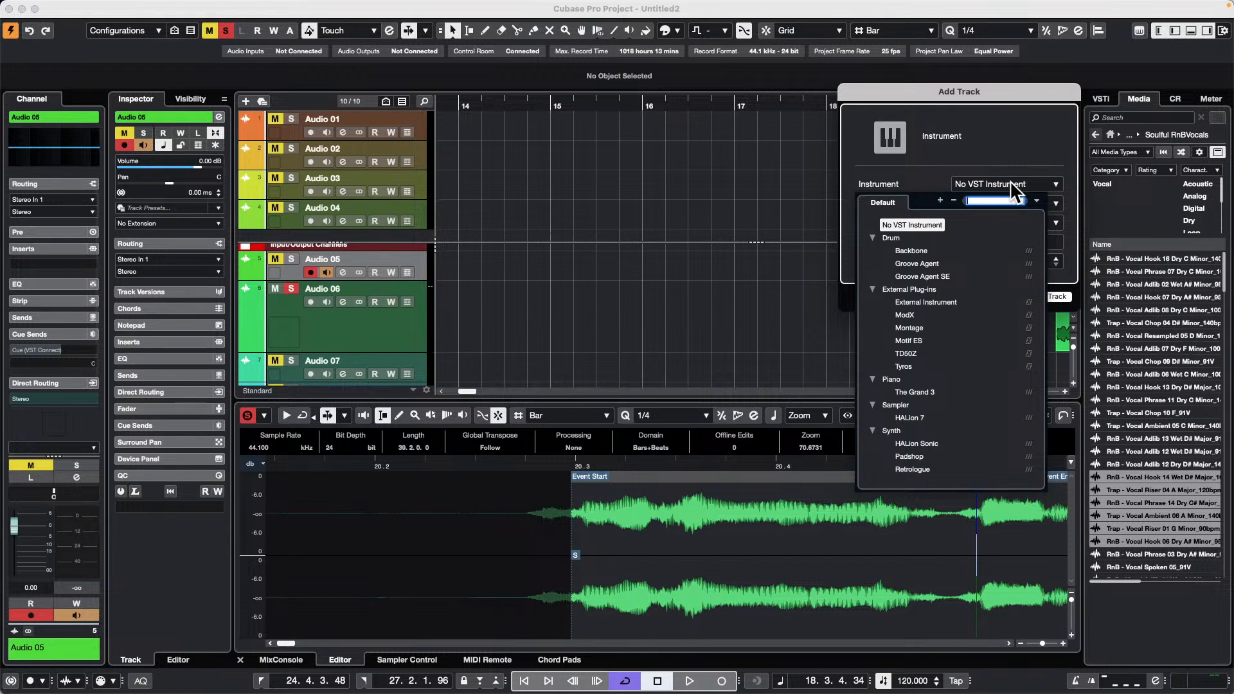
pyautogui.click(805, 235)
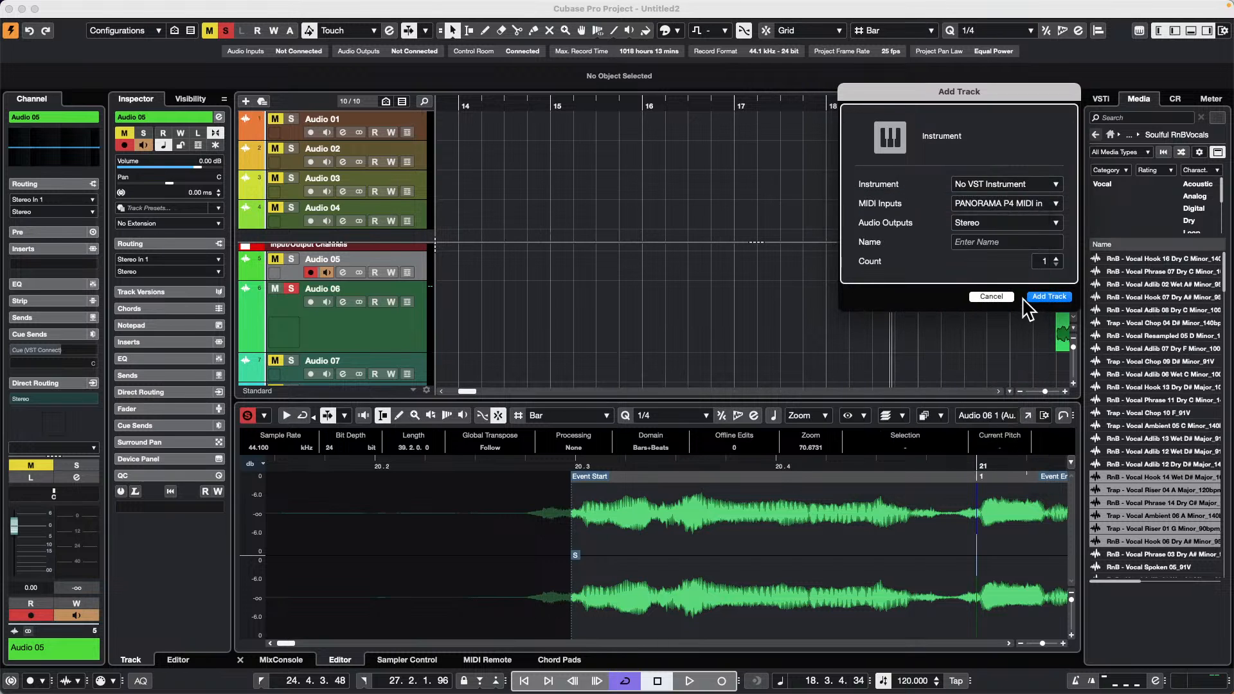
pyautogui.click(995, 297)
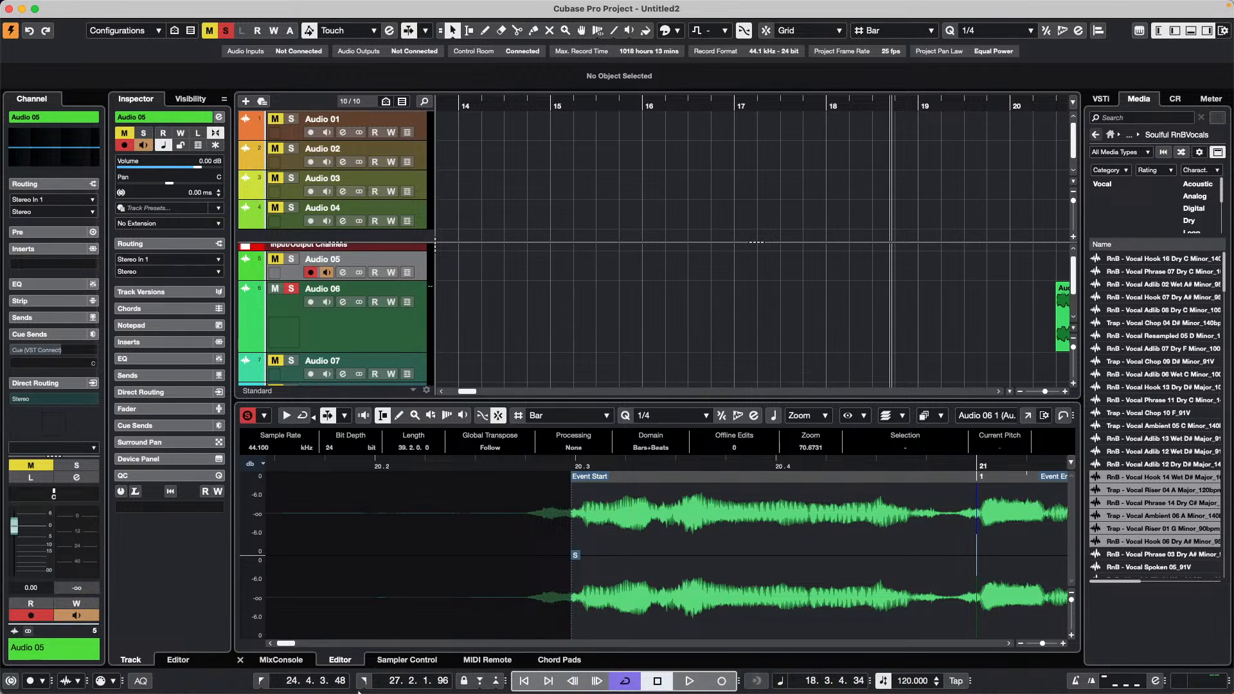
# - Switch to WaveLab Pro 11 and open the recent project WaveLab 11.1
pyautogui.moveTo(331, 672)
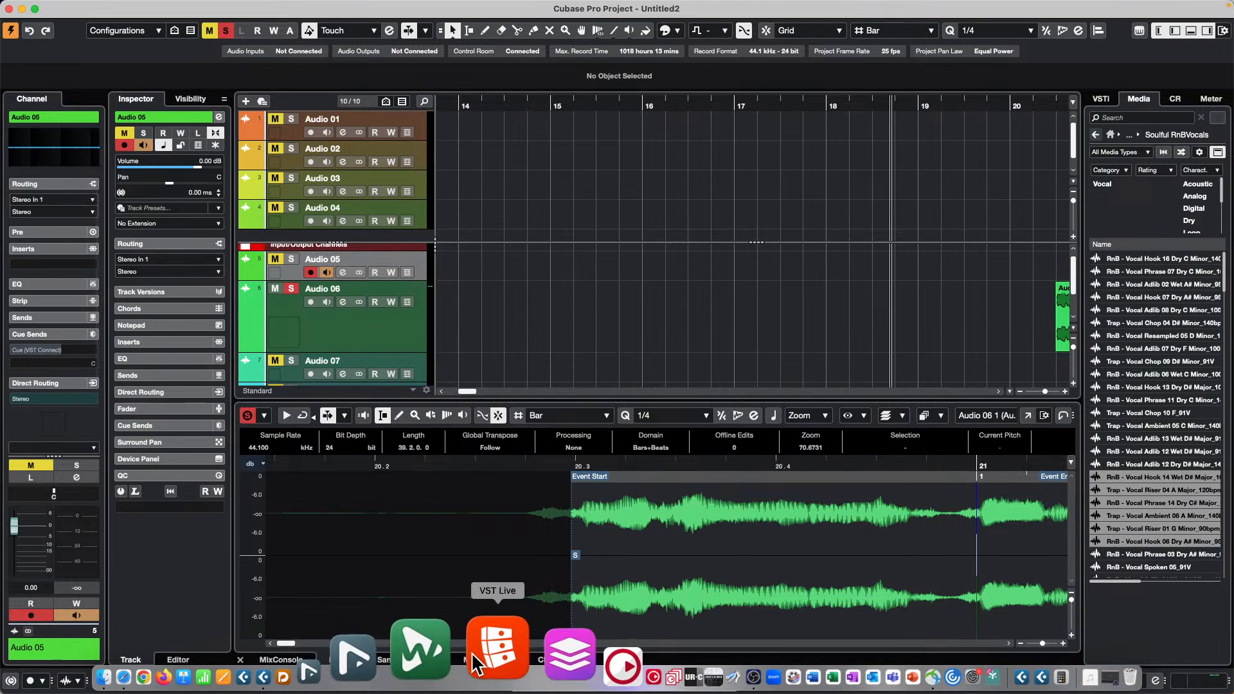
pyautogui.click(458, 650)
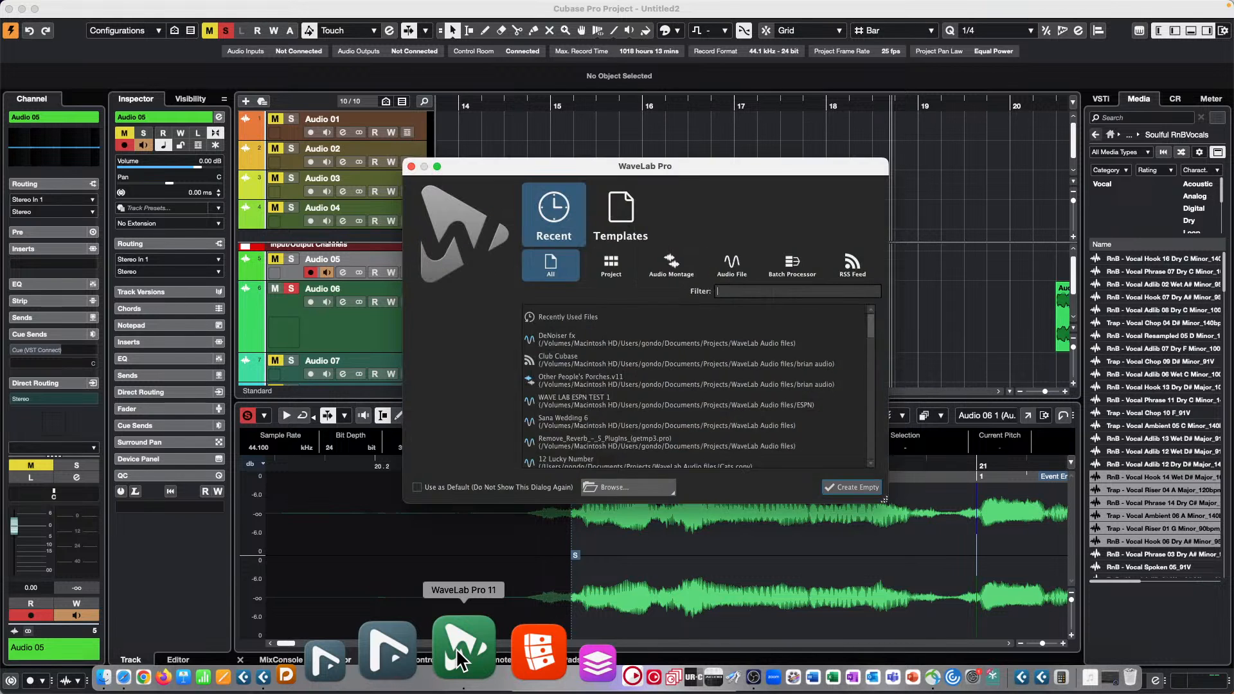
pyautogui.click(614, 270)
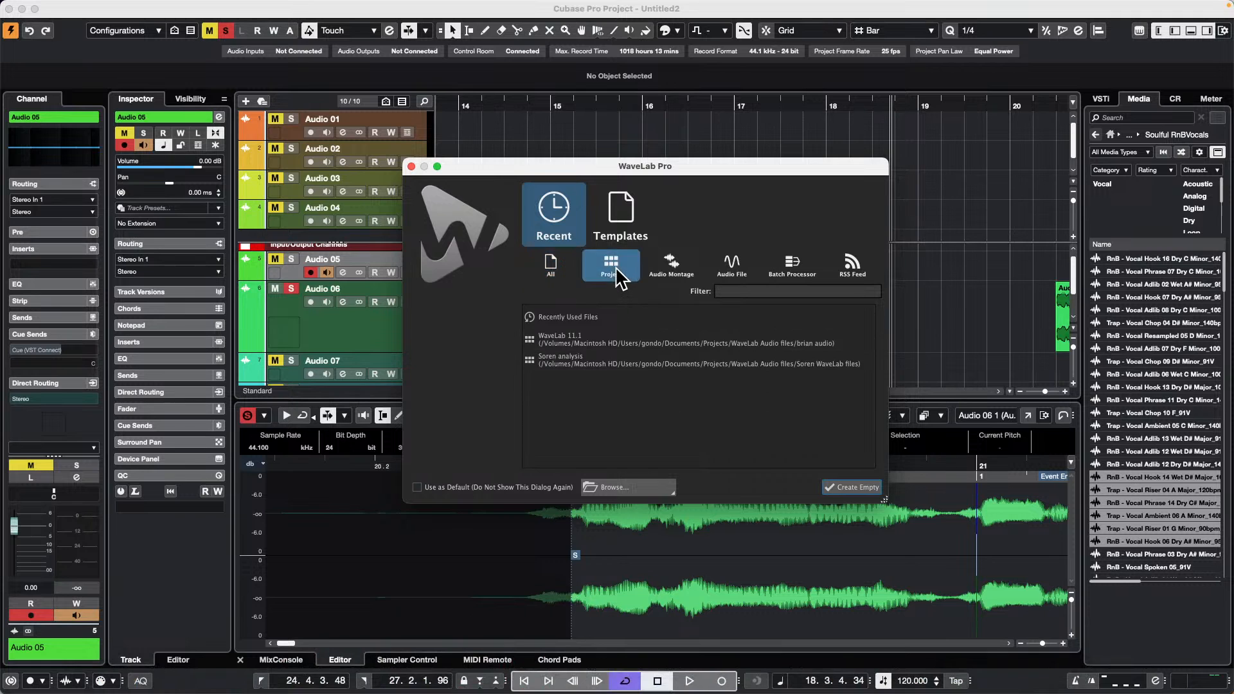
pyautogui.click(604, 341)
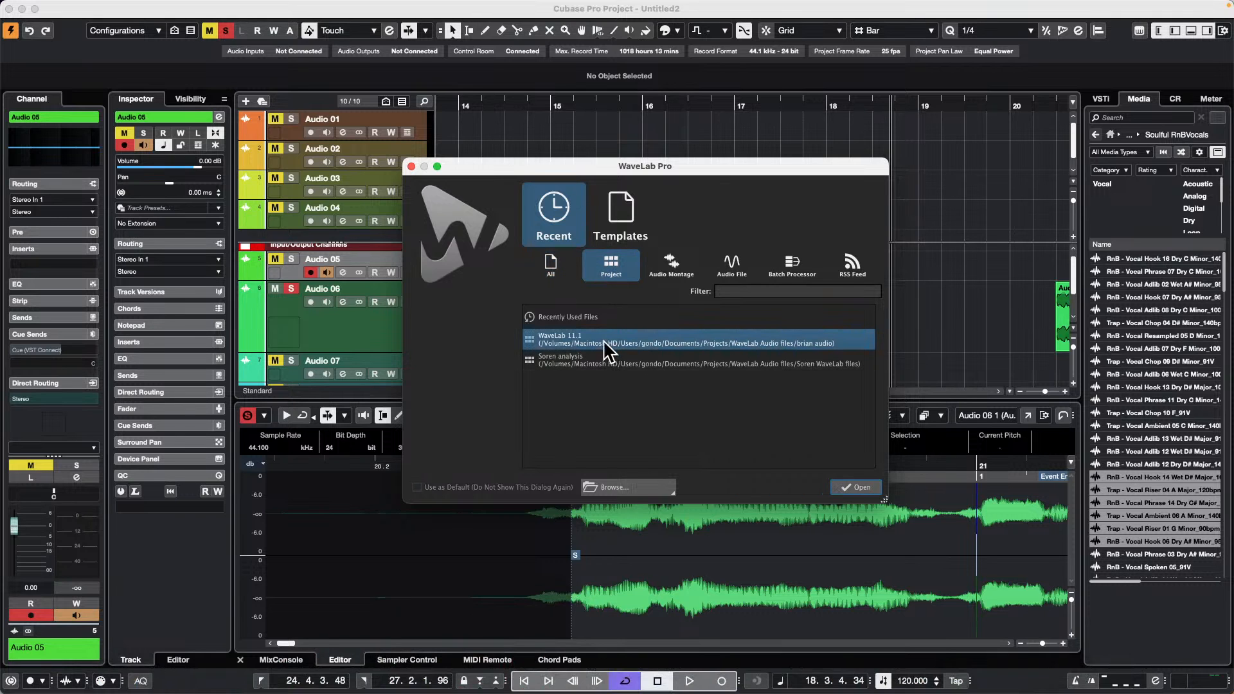
pyautogui.click(865, 487)
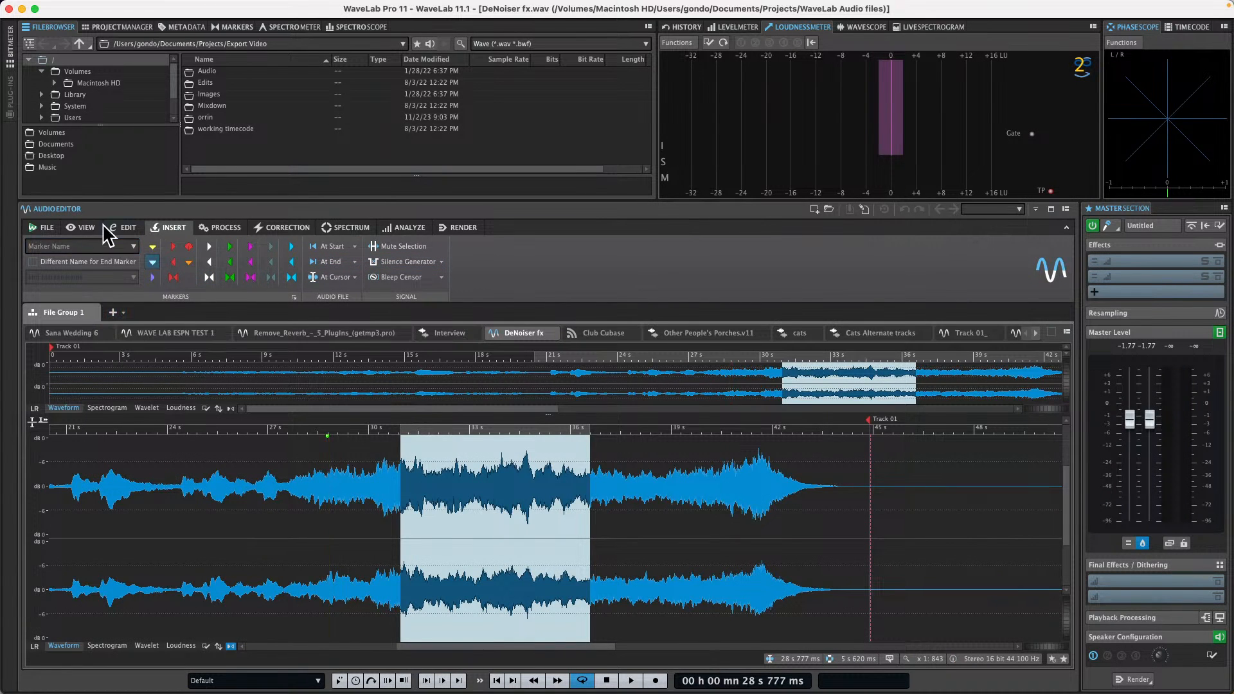
# - In the Interview montage, move two Interviewee clips to about 7 min, one onto the host track and one onto the music bed track
pyautogui.click(167, 334)
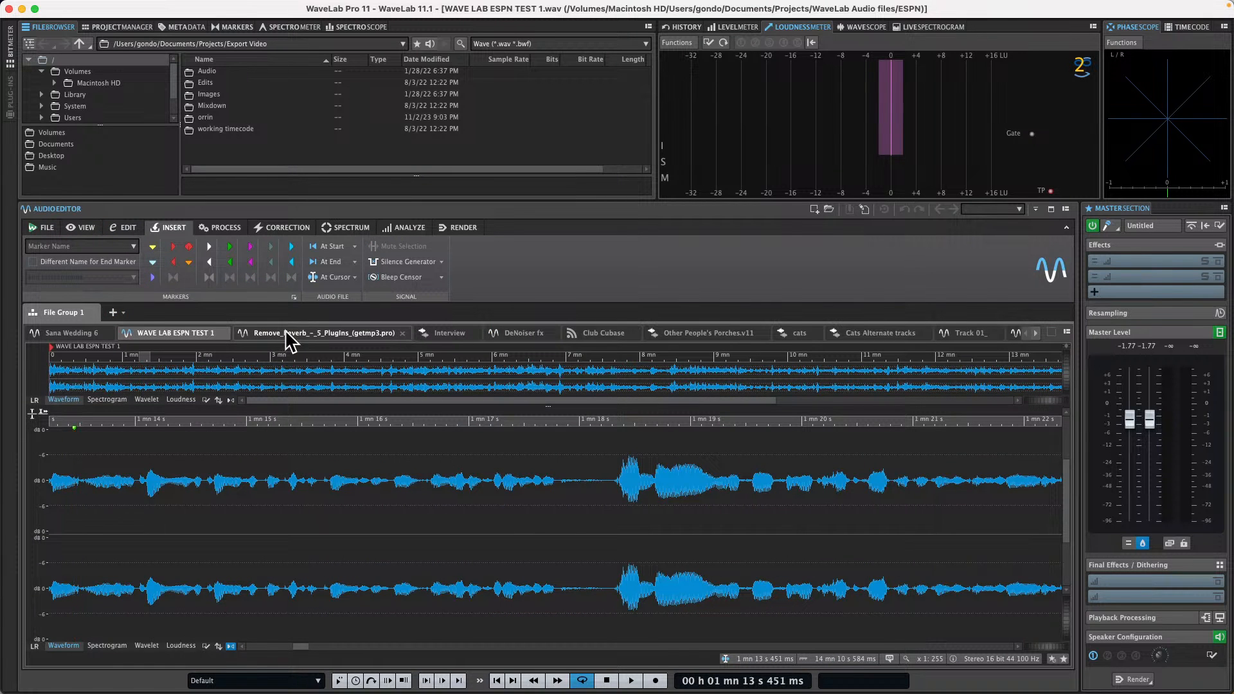
pyautogui.click(448, 331)
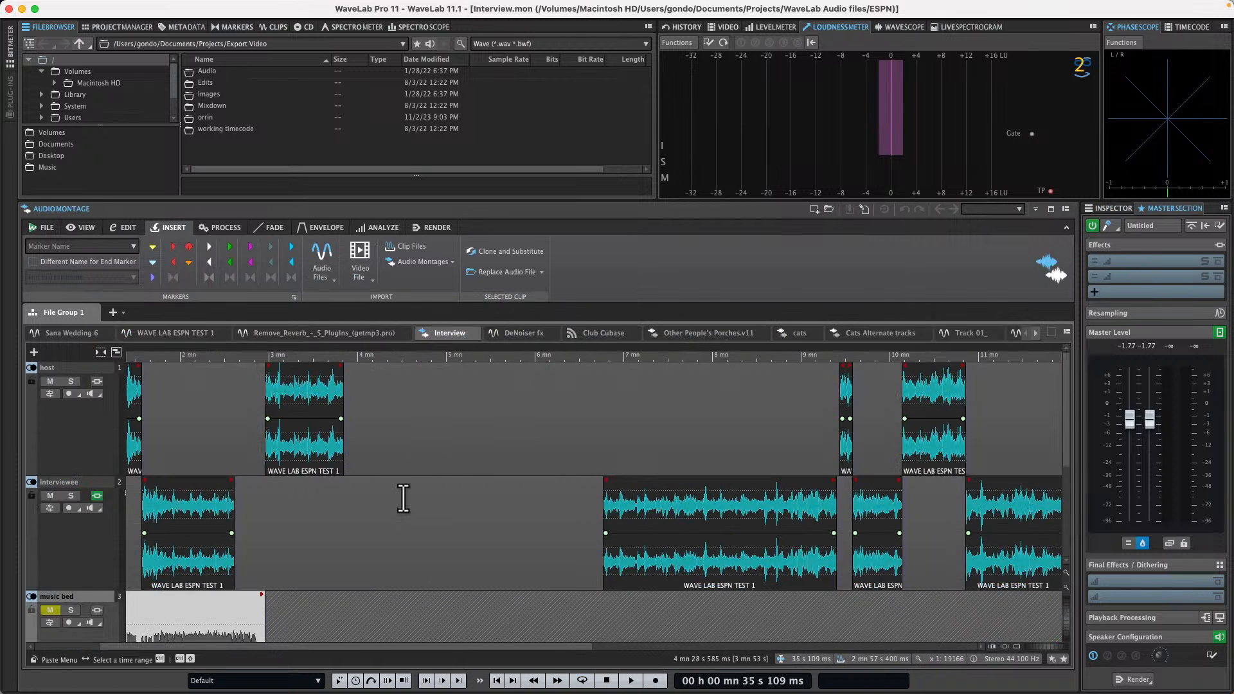
pyautogui.hscroll(3, 441, 461)
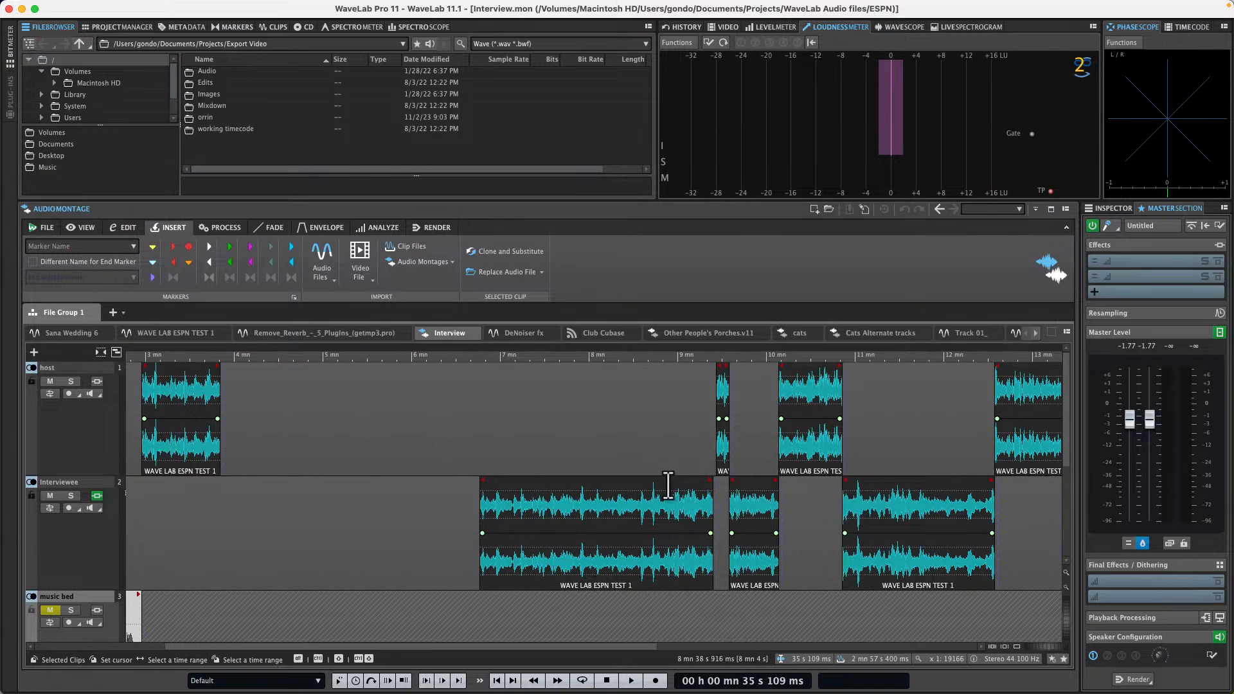
pyautogui.click(928, 555)
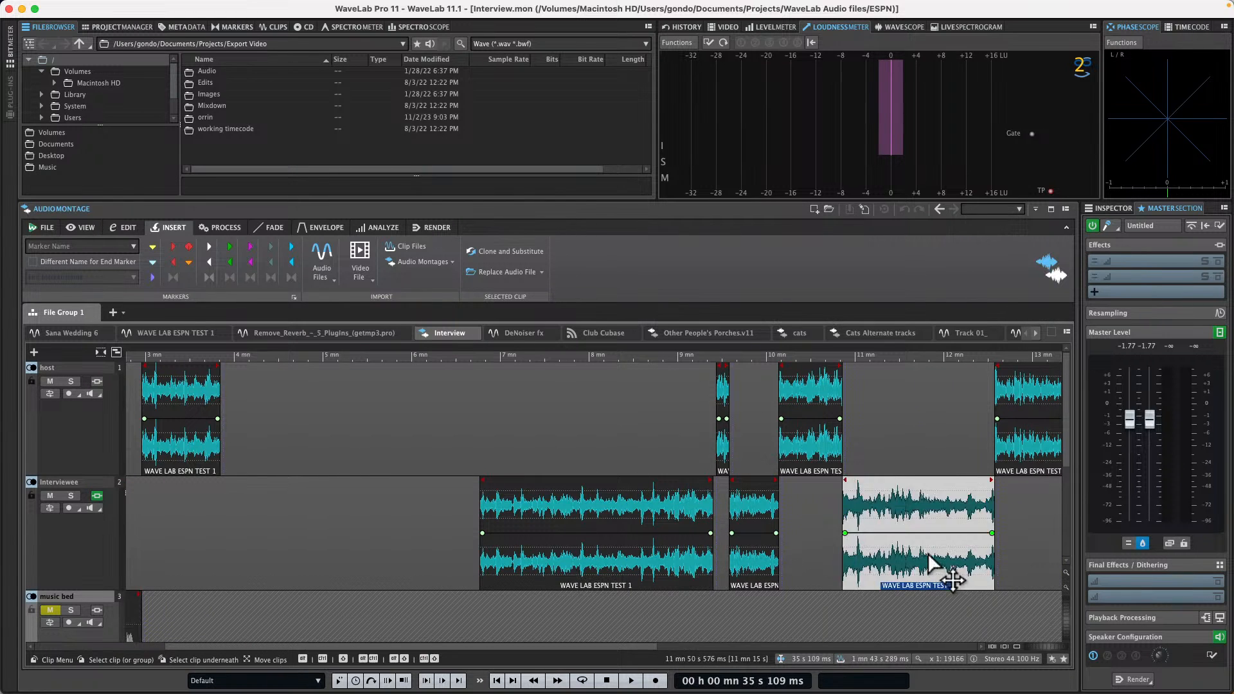
pyautogui.moveTo(928, 553); pyautogui.dragTo(594, 443)
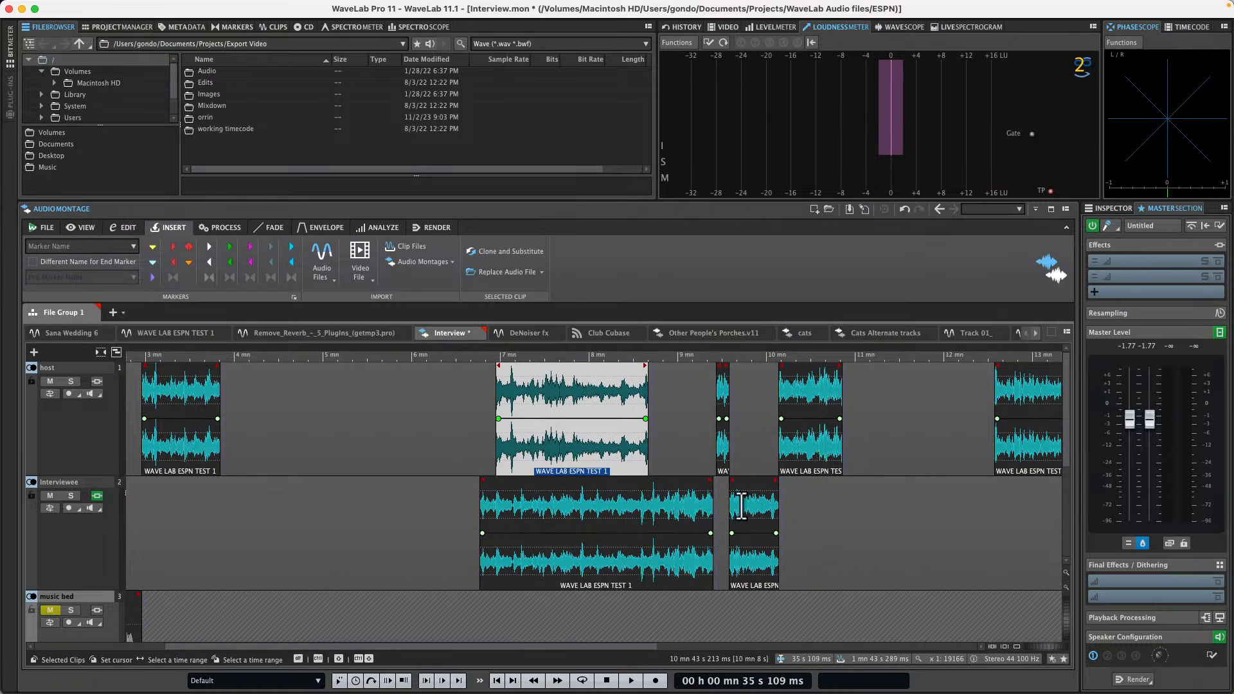
pyautogui.moveTo(353, 358); pyautogui.dragTo(357, 335)
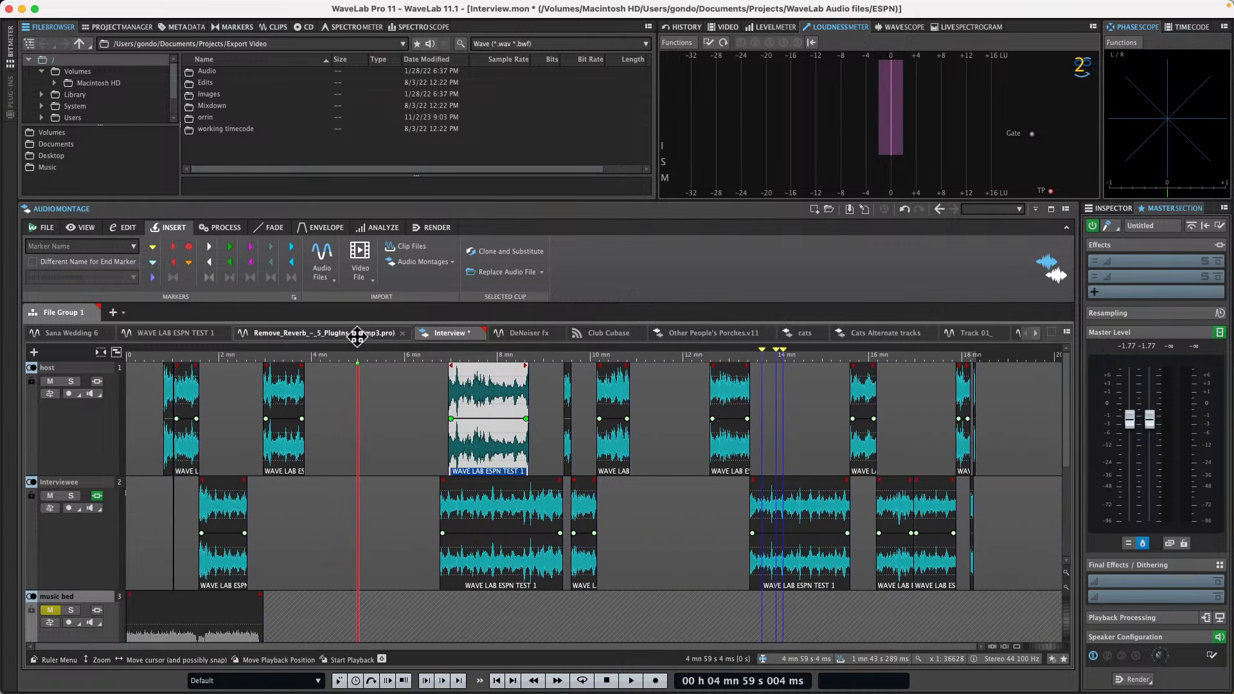
pyautogui.moveTo(809, 568); pyautogui.dragTo(509, 631)
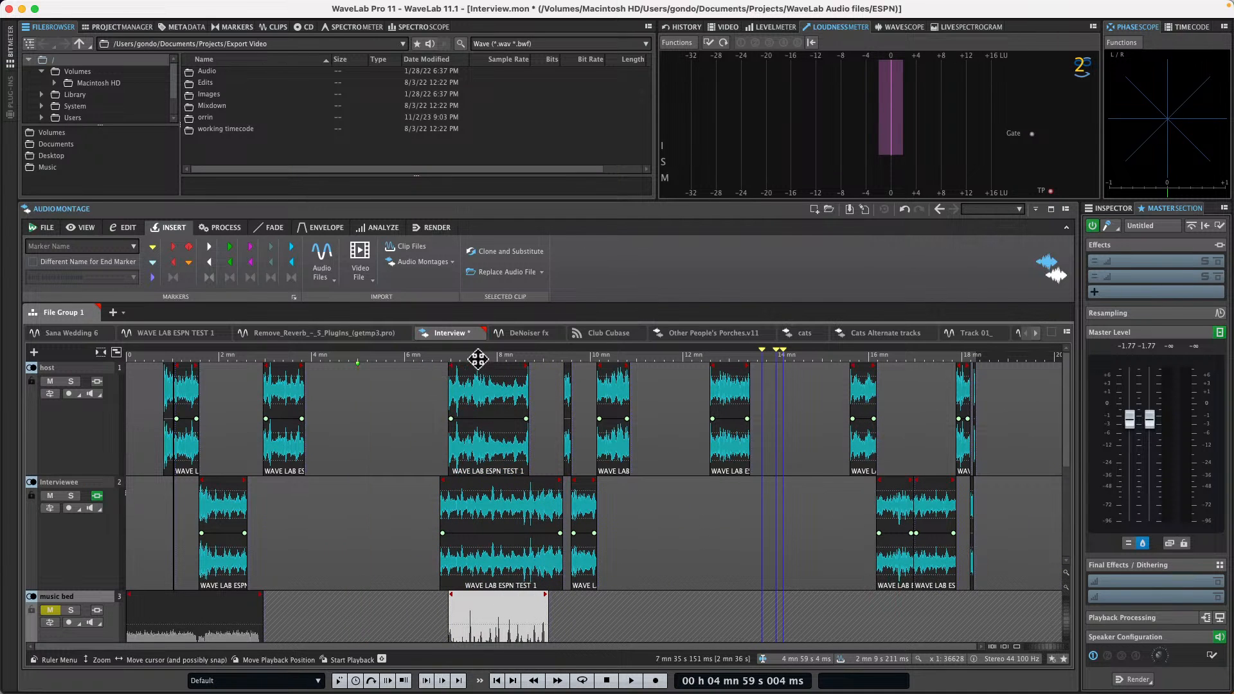
# - Select a range of about 41 s ending near 8 min 18 s and create loop markers from the selection
pyautogui.moveTo(478, 358); pyautogui.dragTo(592, 626)
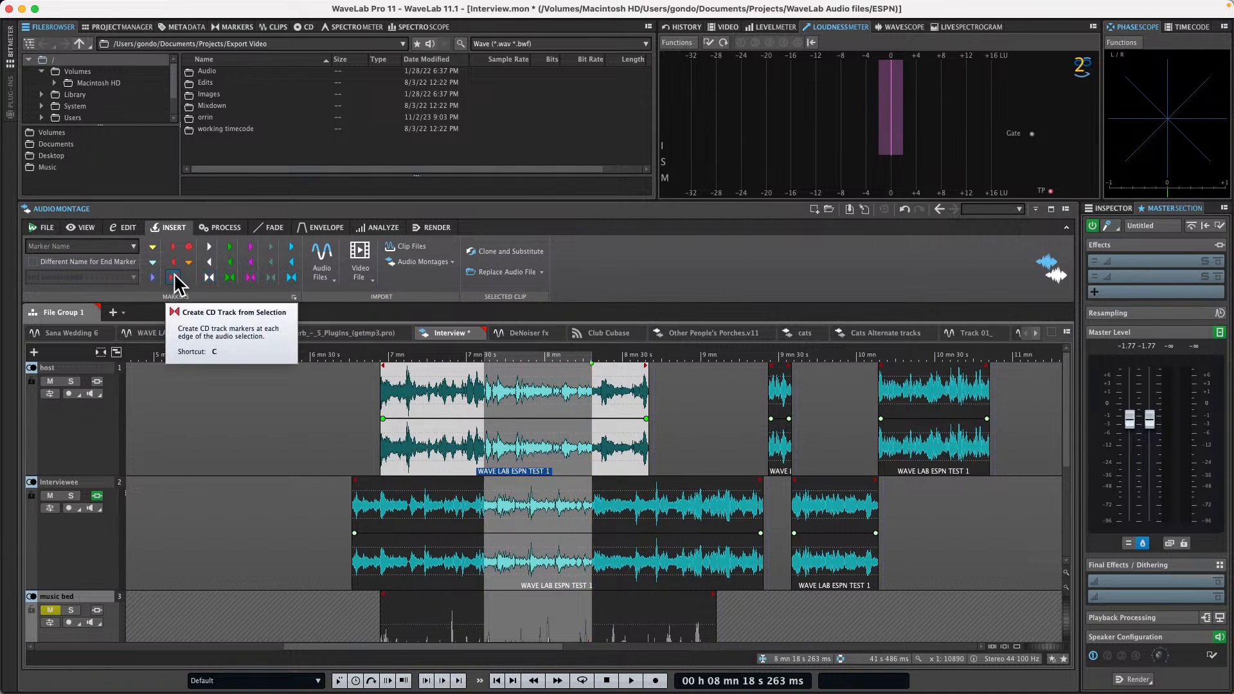
pyautogui.click(230, 278)
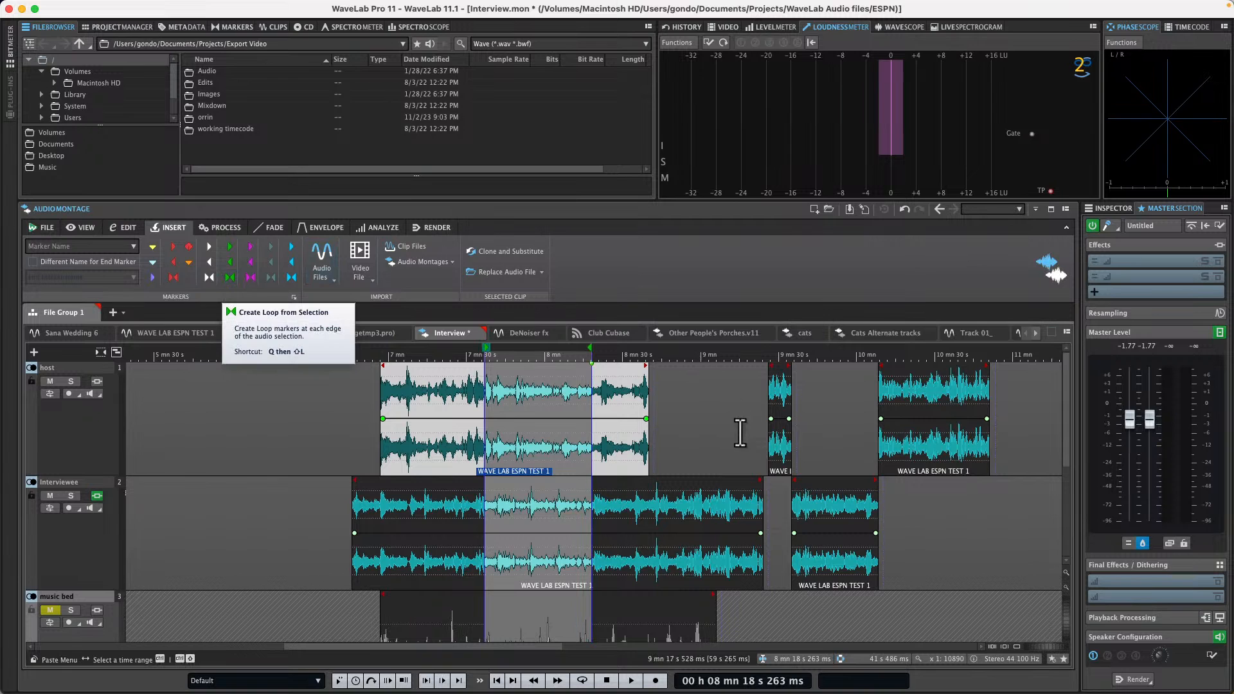
pyautogui.click(718, 432)
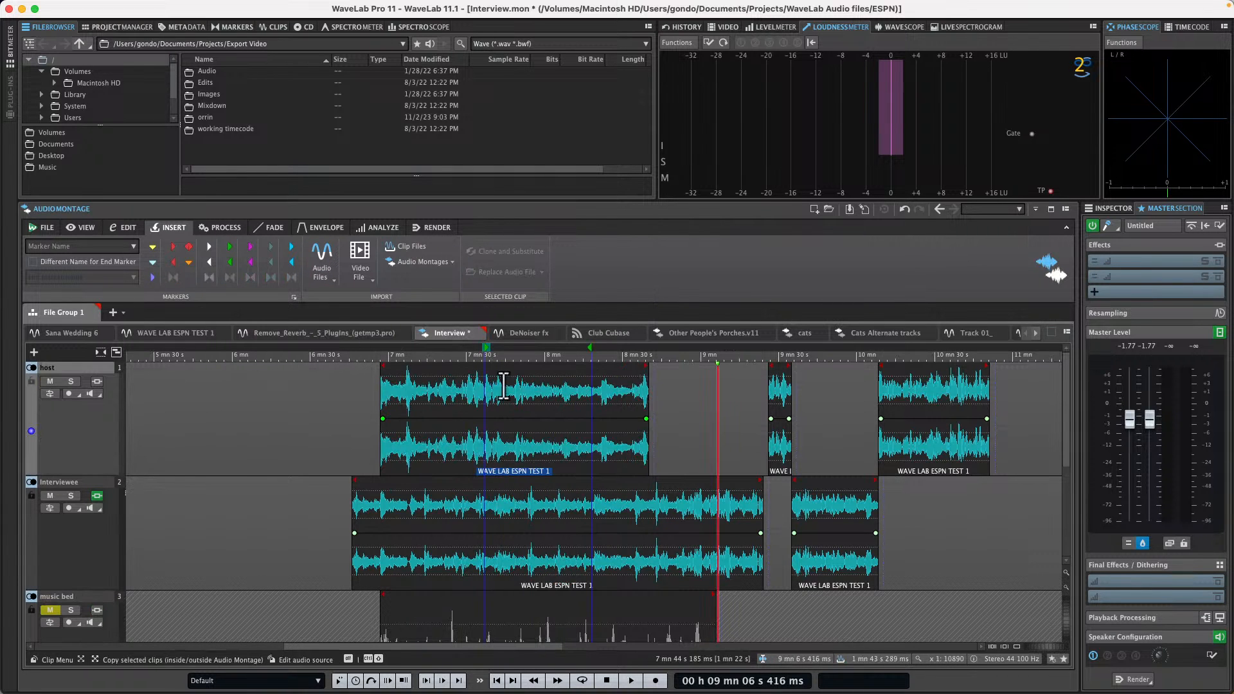
# - Shift the long Interviewee clip beneath the loop markers slightly earlier in the montage
pyautogui.moveTo(532, 546)
pyautogui.mouseDown()
pyautogui.moveTo(377, 538)
pyautogui.moveTo(535, 545)
pyautogui.mouseUp()
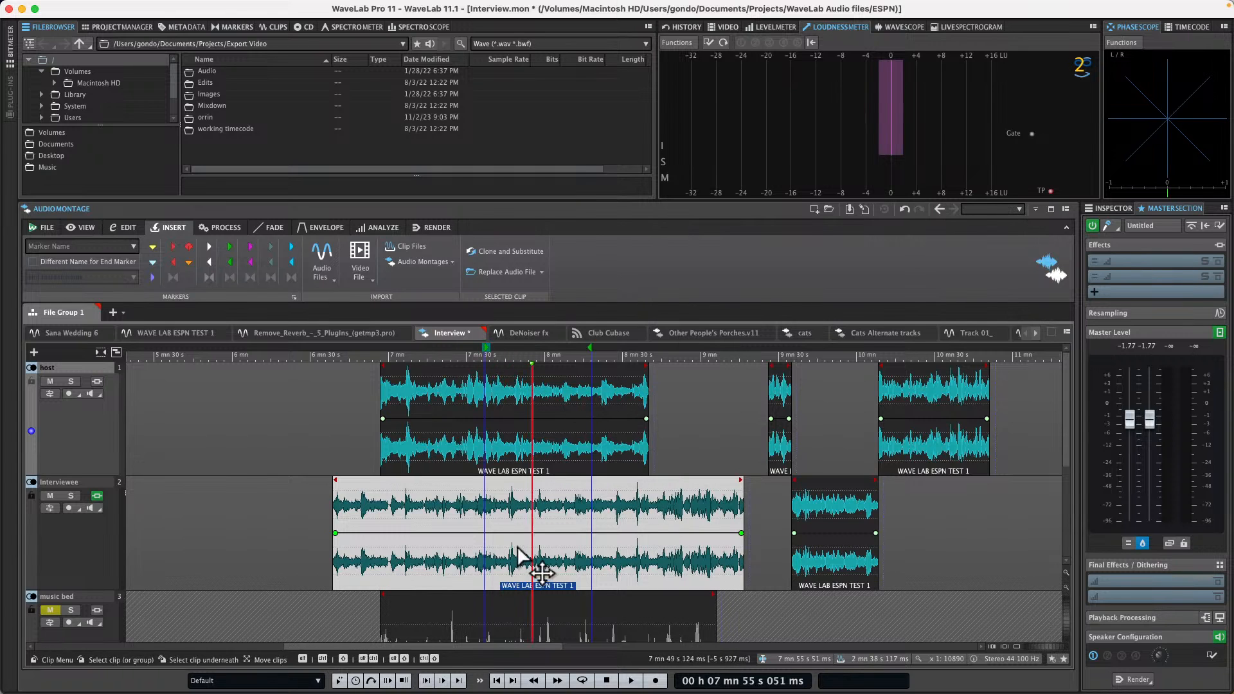
pyautogui.hscroll(4, 534, 450)
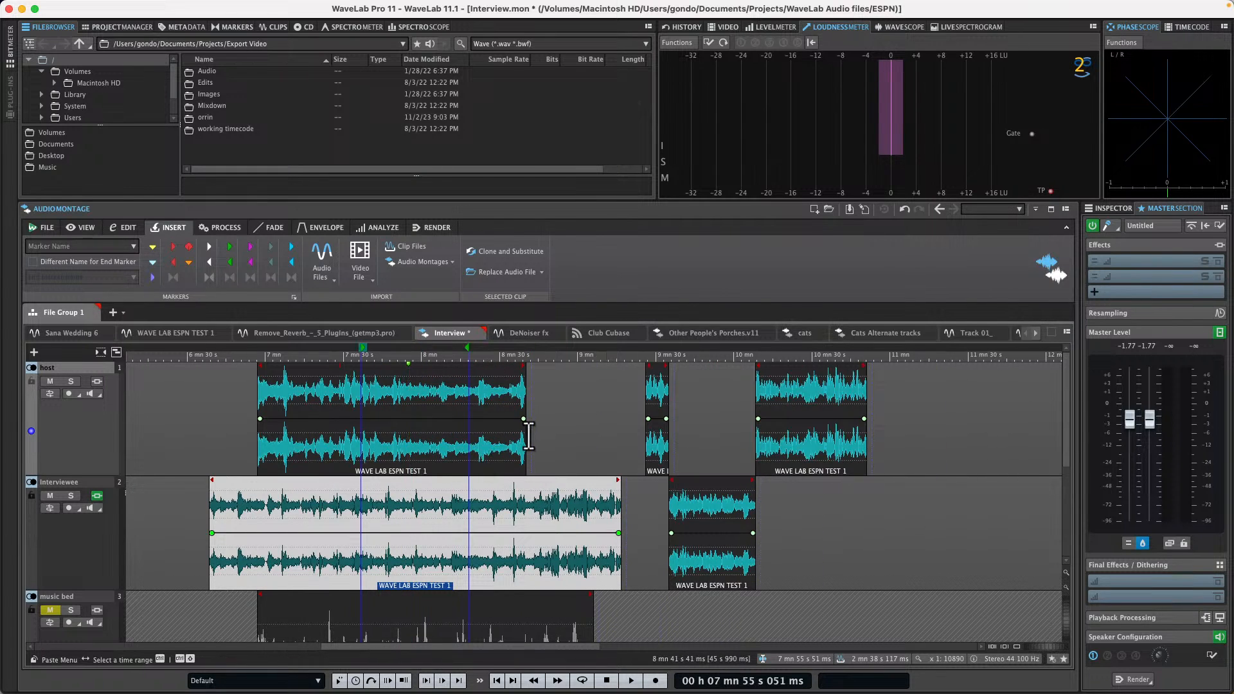
pyautogui.hscroll(-2, 528, 437)
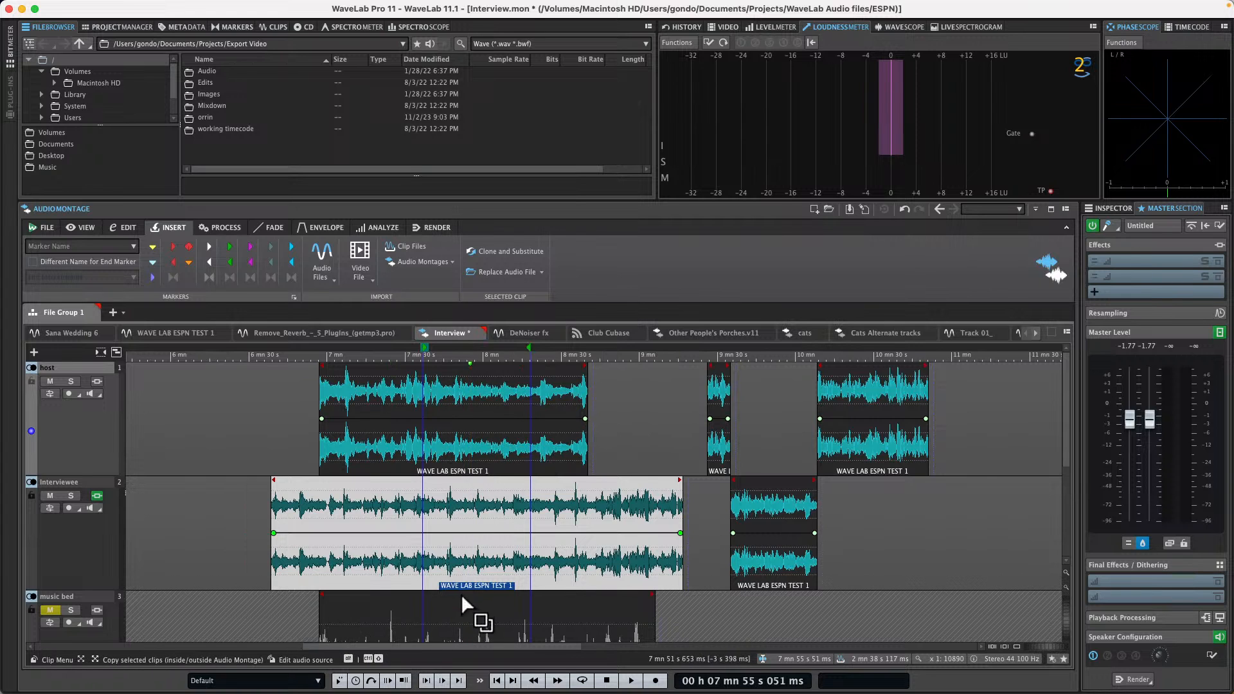
pyautogui.hscroll(-2, 463, 604)
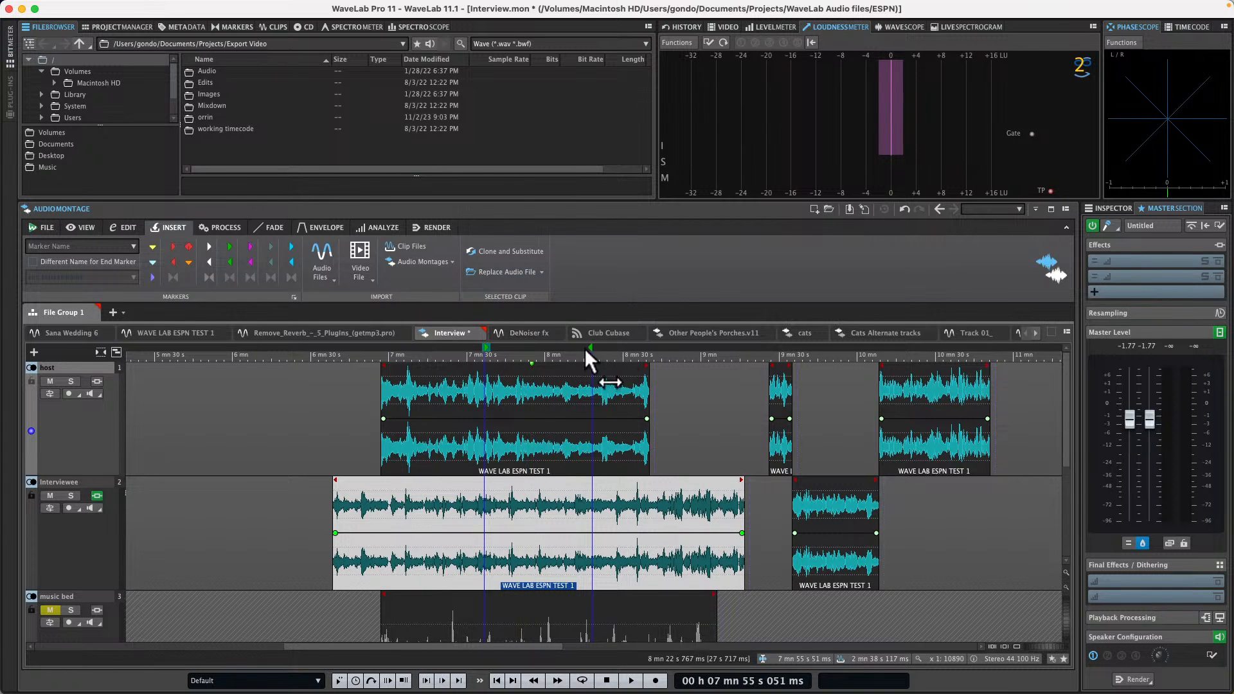
# - Quit WaveLab without saving the changes to Interview.mon
pyautogui.click(9, 9)
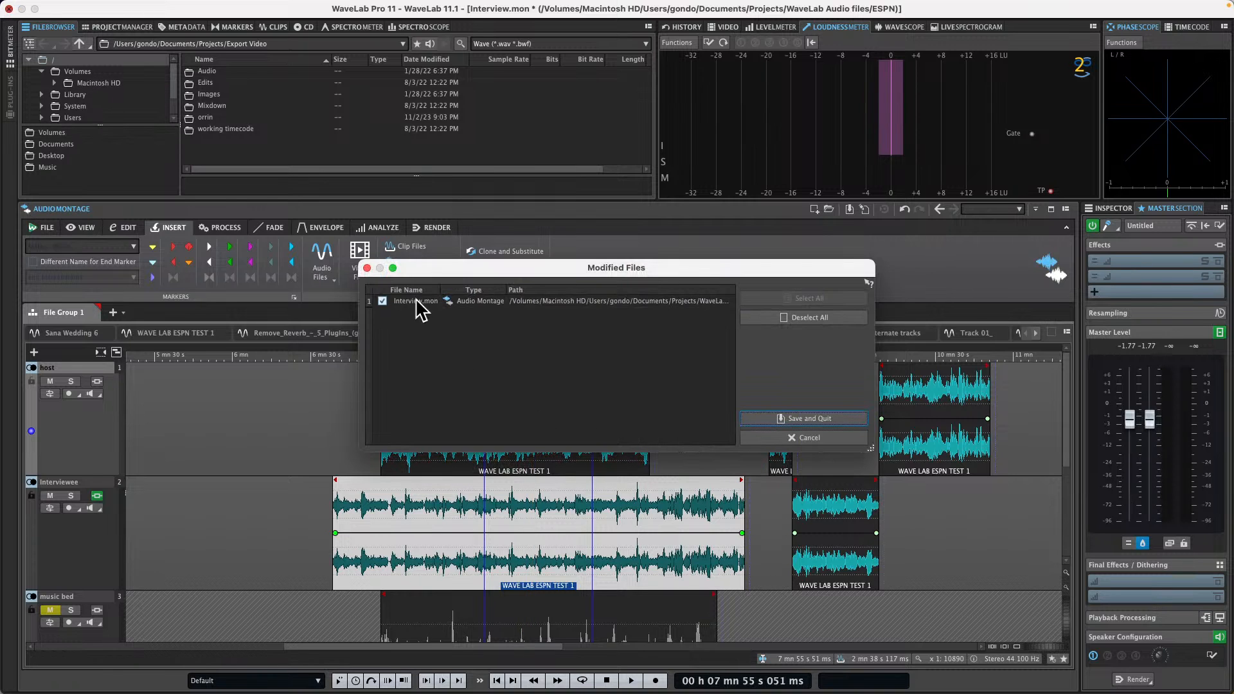
pyautogui.click(383, 301)
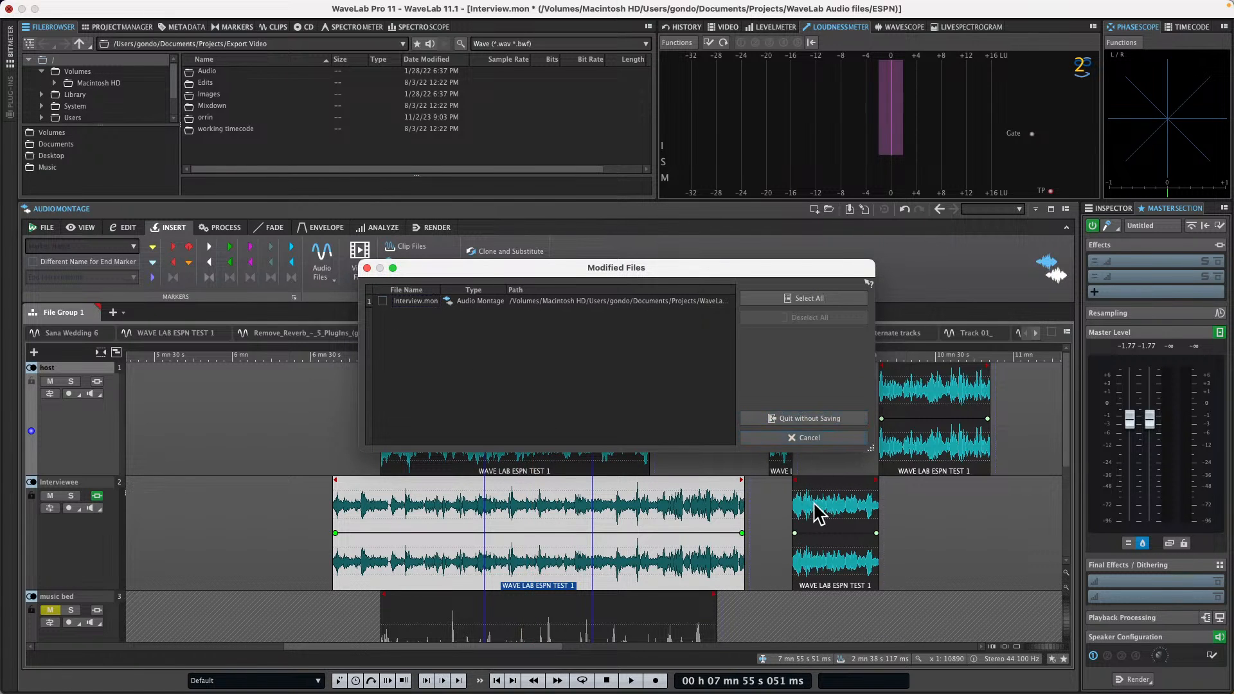
pyautogui.click(831, 424)
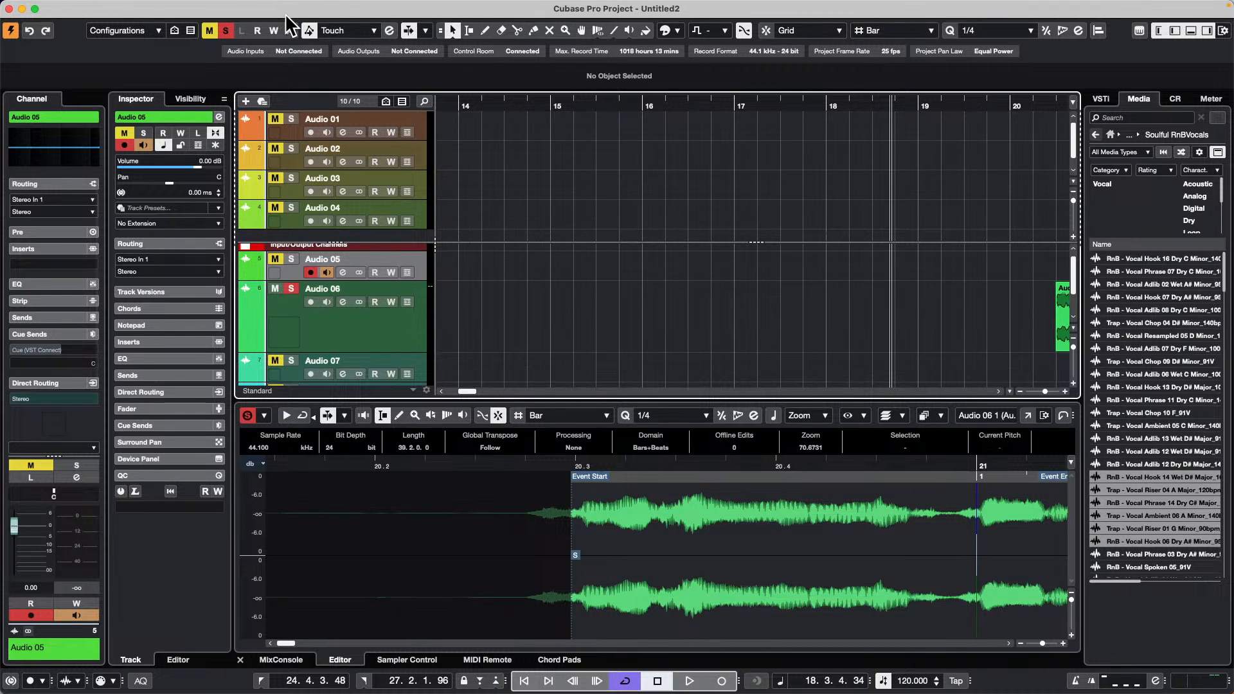
pyautogui.click(85, 7)
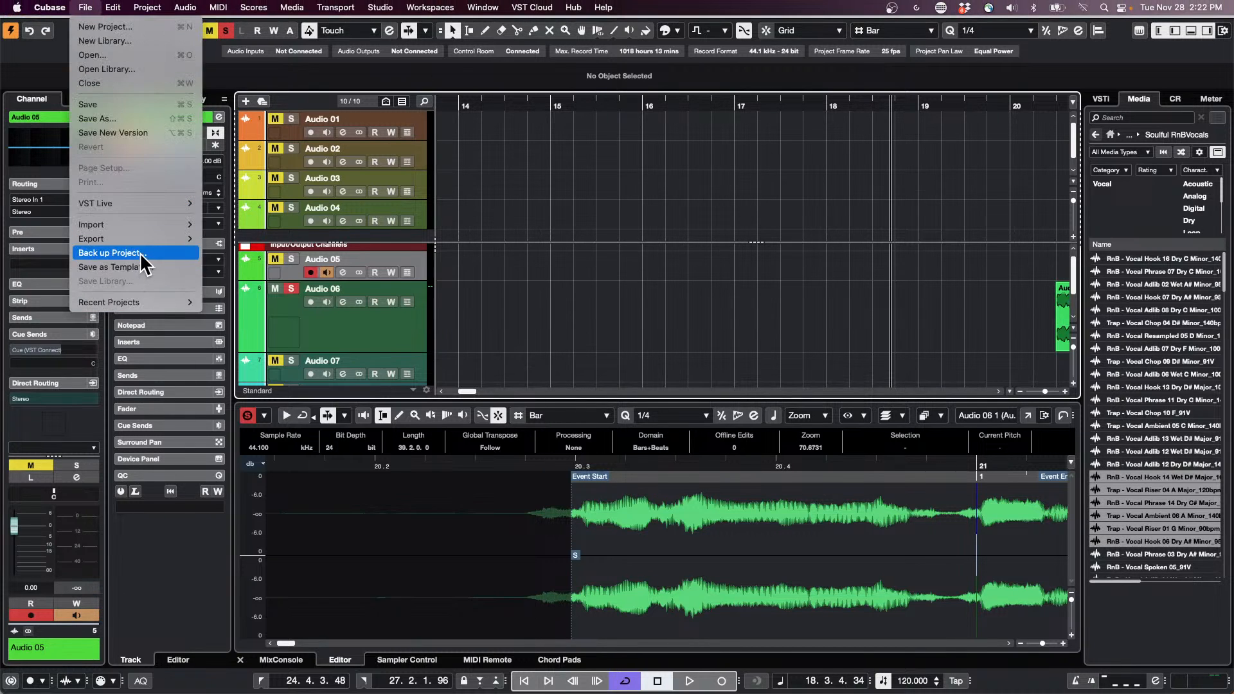
pyautogui.moveTo(112, 7)
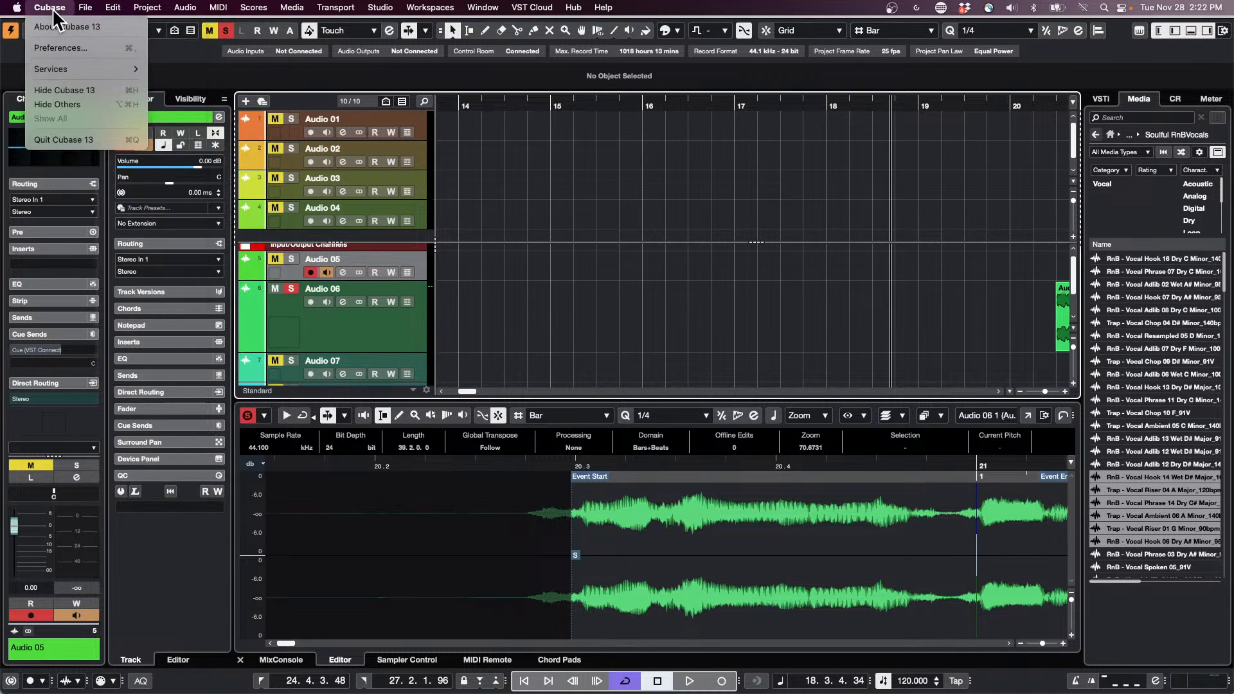
# - In the User Interface color scheme preferences, set the editor area's grid lines to near-white, RGB 227, 232, 237, and apply it
pyautogui.click(55, 47)
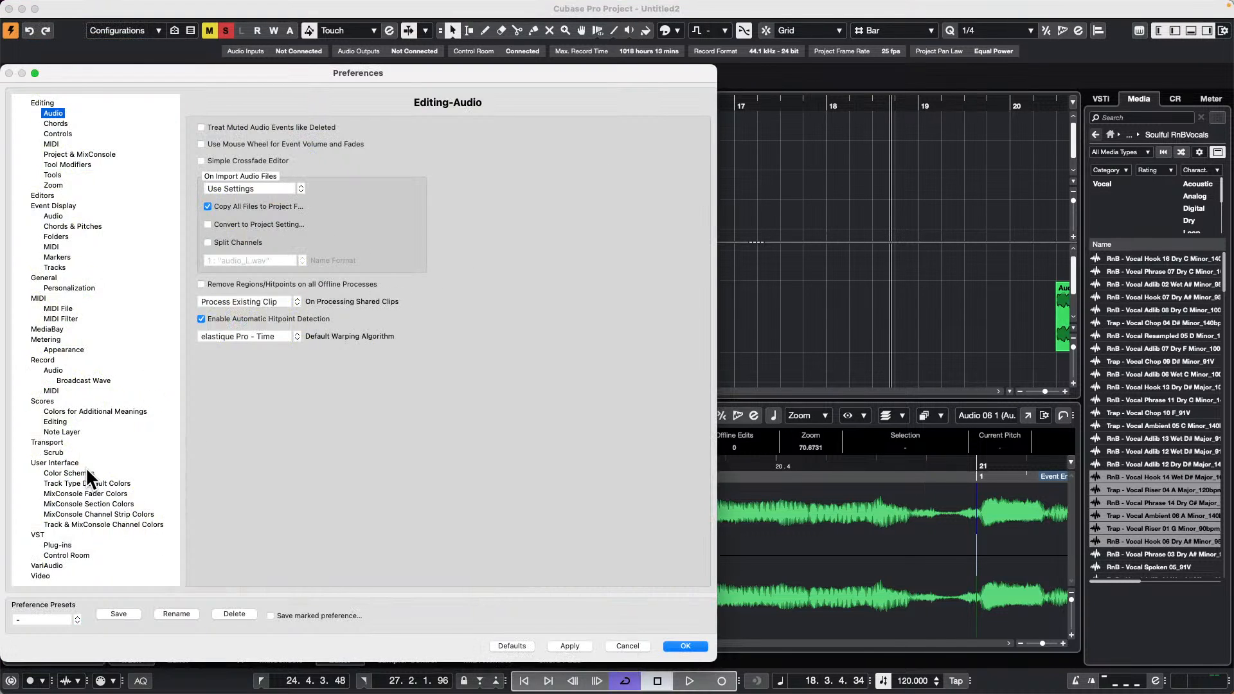
pyautogui.click(49, 460)
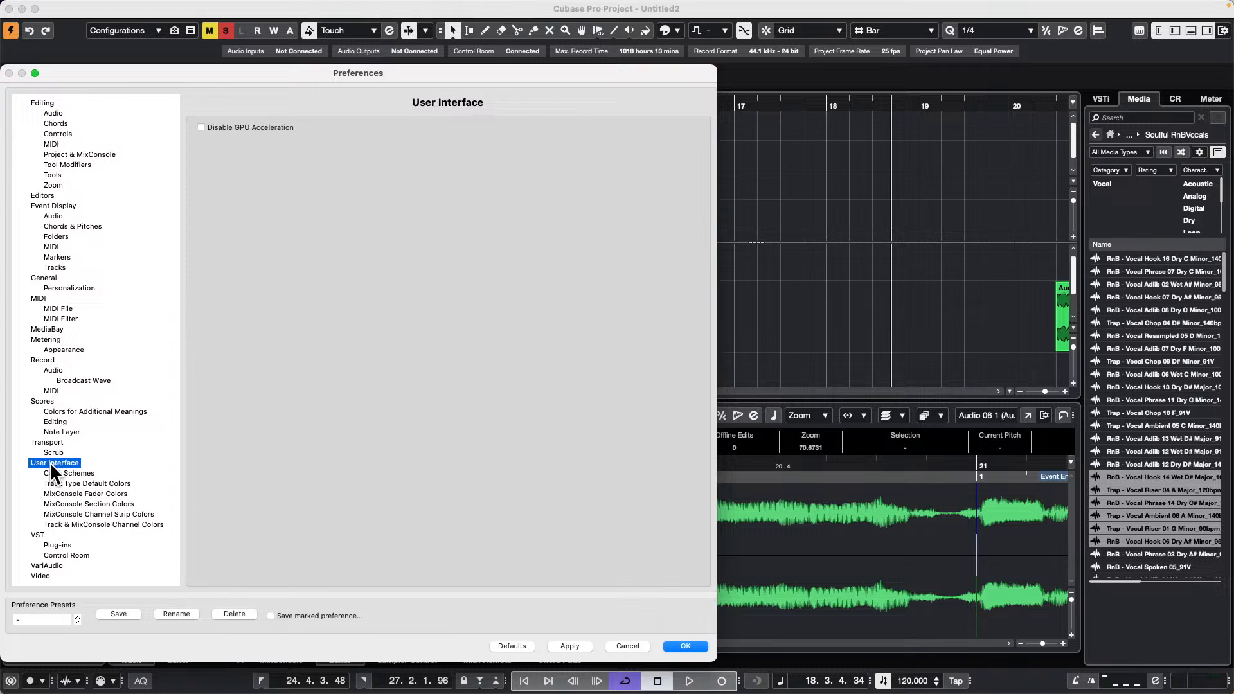
pyautogui.click(56, 472)
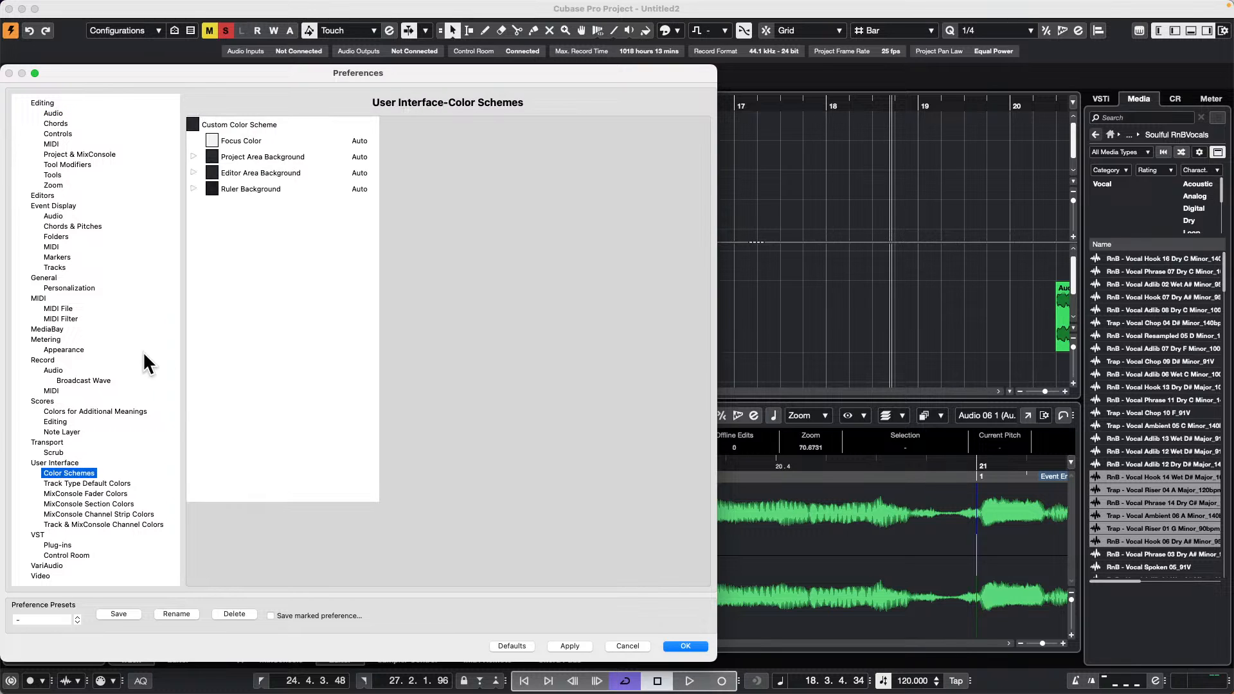
pyautogui.click(193, 189)
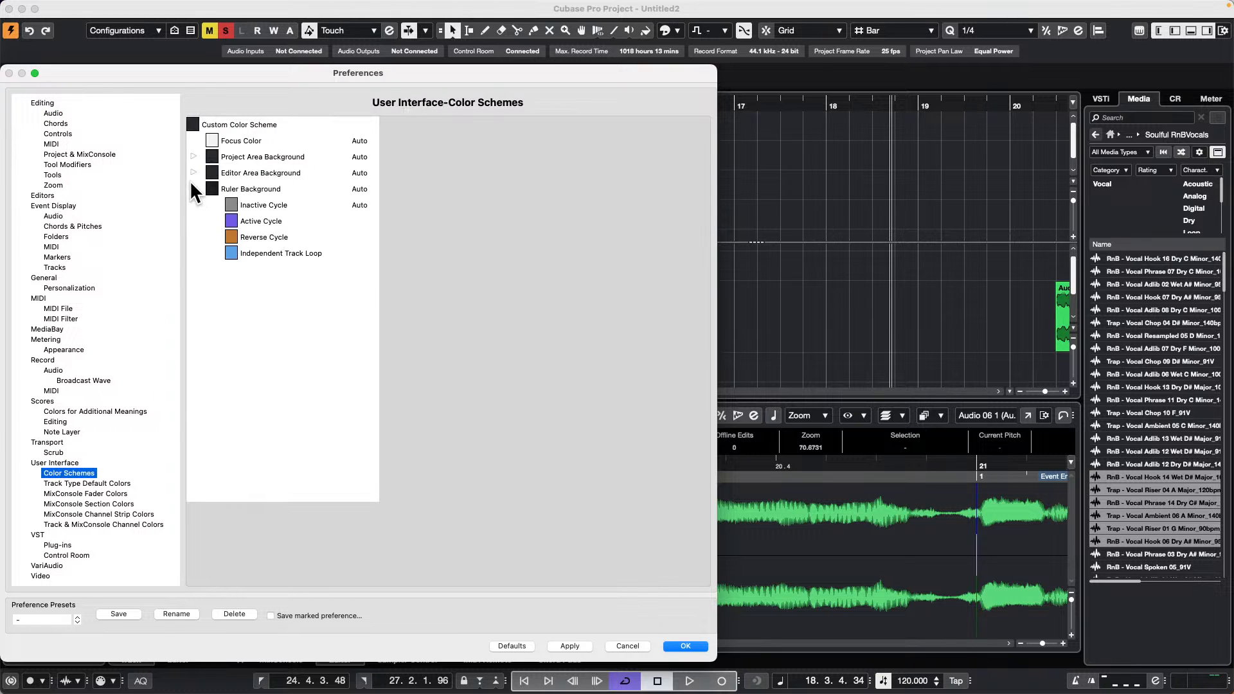
pyautogui.click(193, 173)
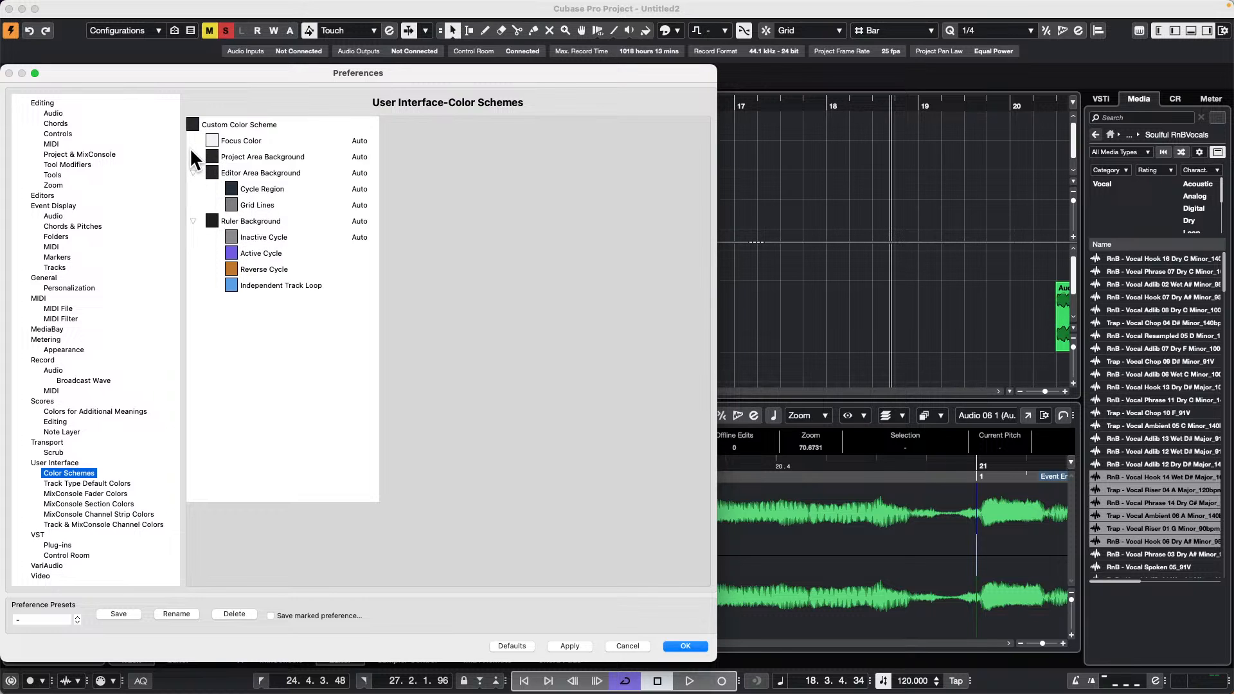
pyautogui.click(231, 204)
pyautogui.moveTo(242, 306); pyautogui.dragTo(248, 236)
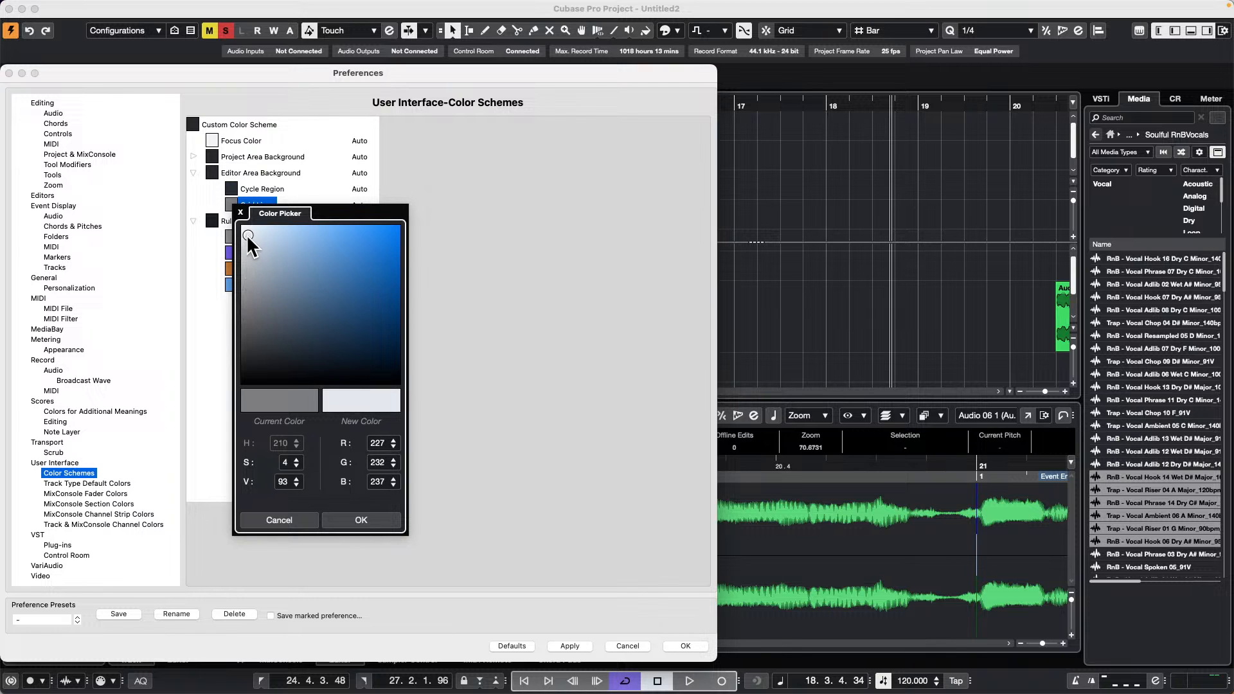
pyautogui.click(361, 519)
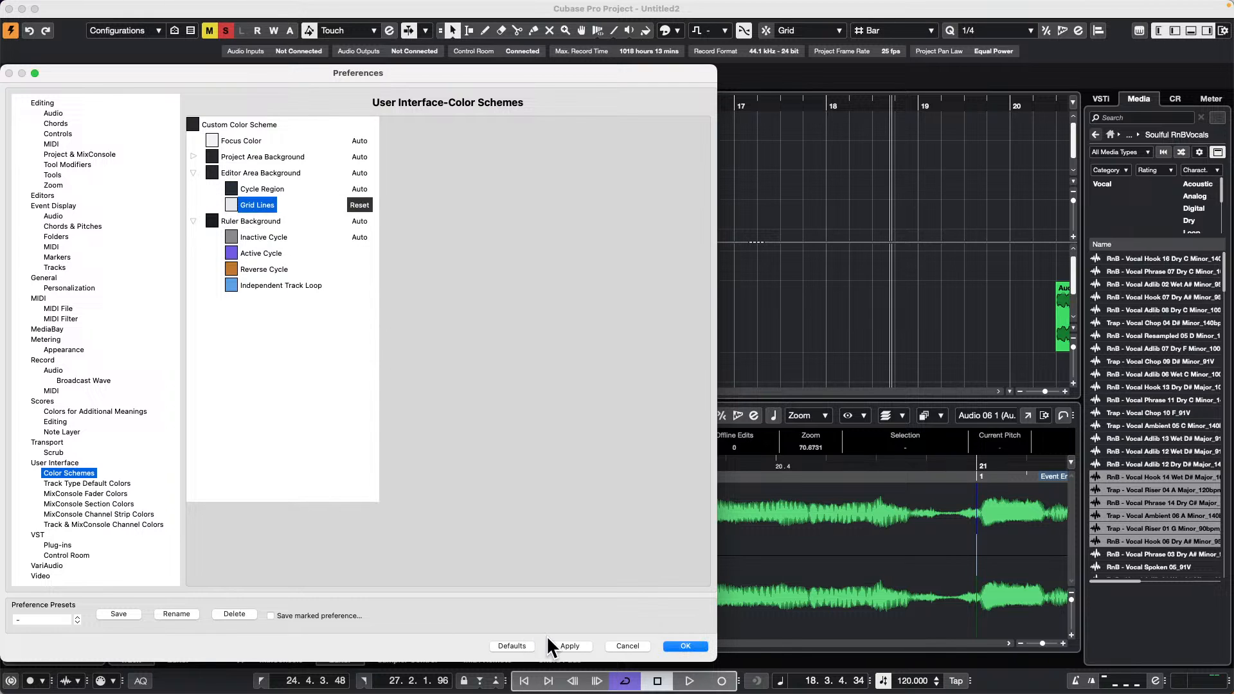
pyautogui.click(570, 645)
pyautogui.click(667, 643)
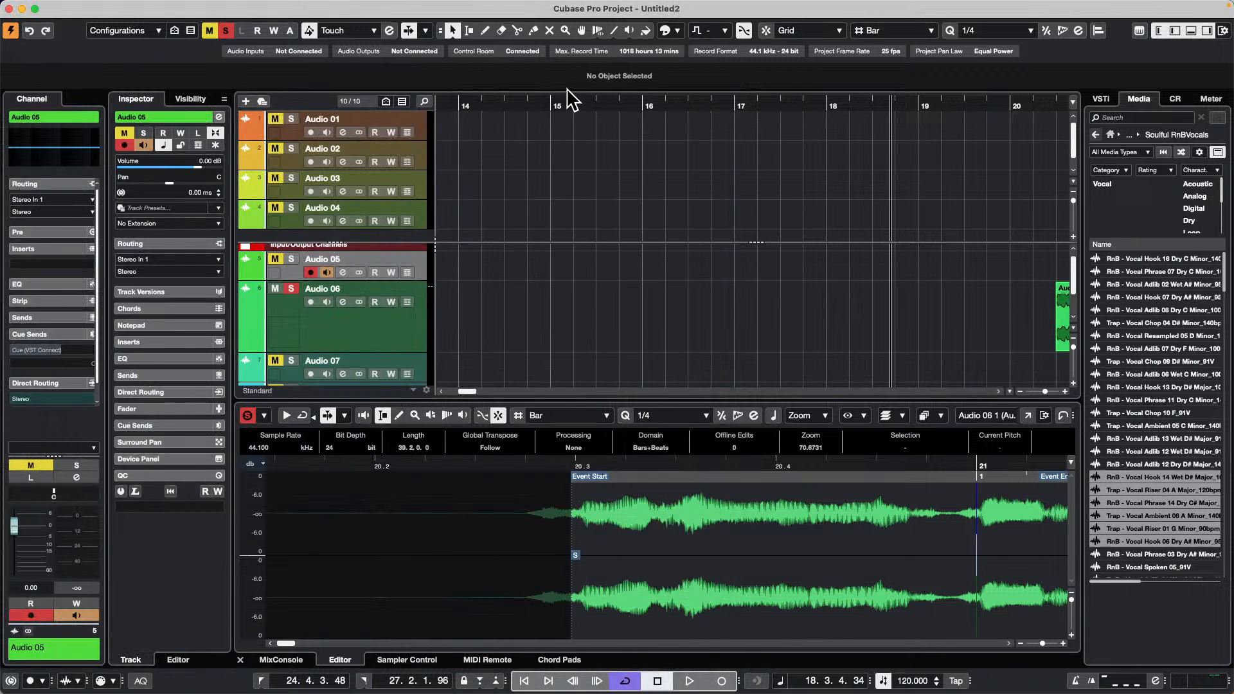
# - In the color scheme preferences, set the project area's grid lines to near-white, RGB 239, 241, 244, and apply it
pyautogui.click(109, 7)
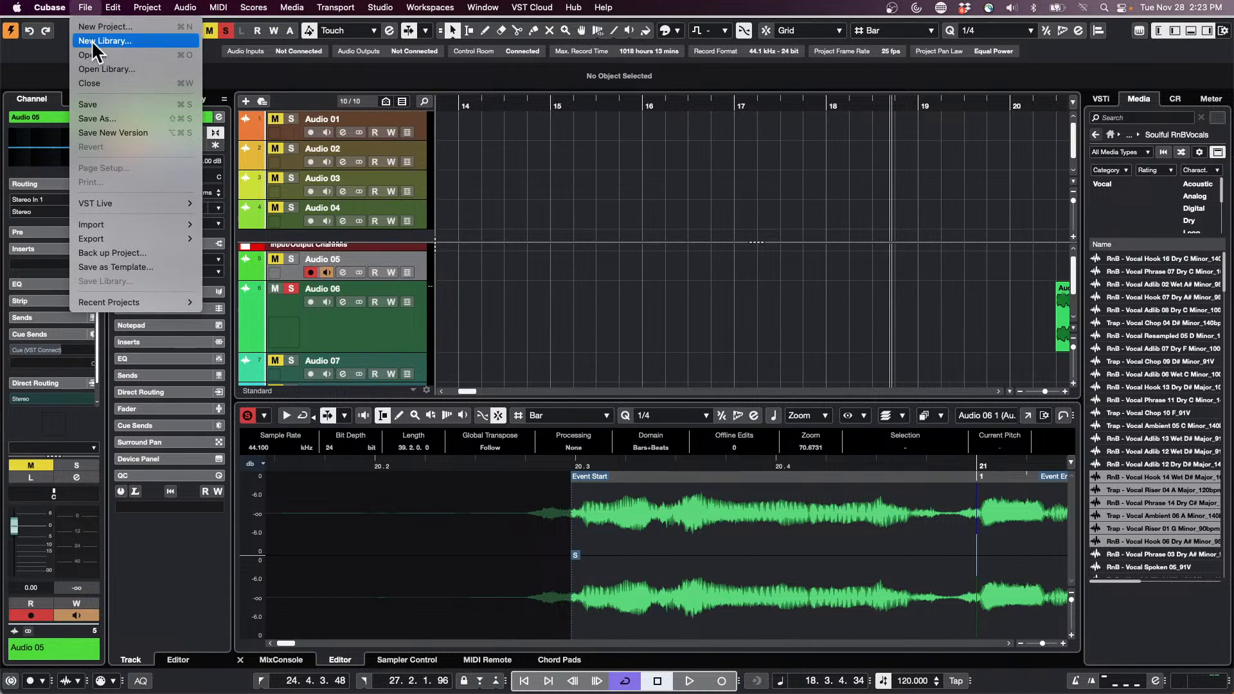
pyautogui.moveTo(50, 7)
pyautogui.click(63, 48)
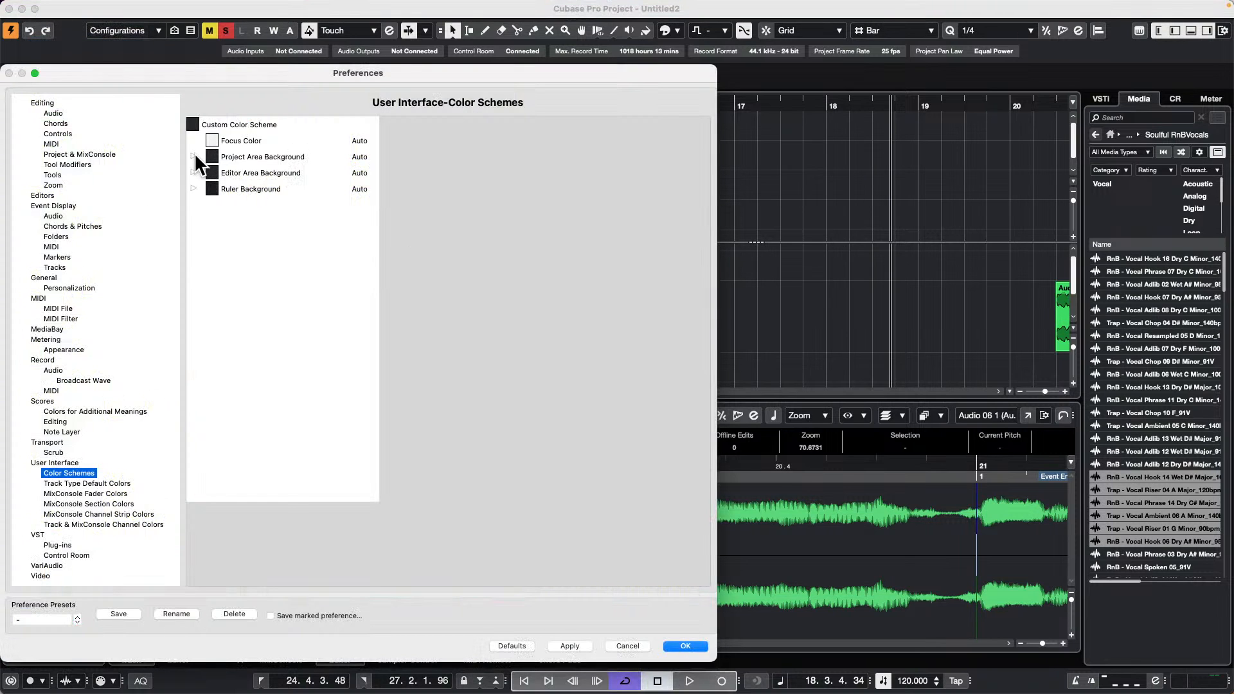
pyautogui.click(193, 156)
pyautogui.click(231, 185)
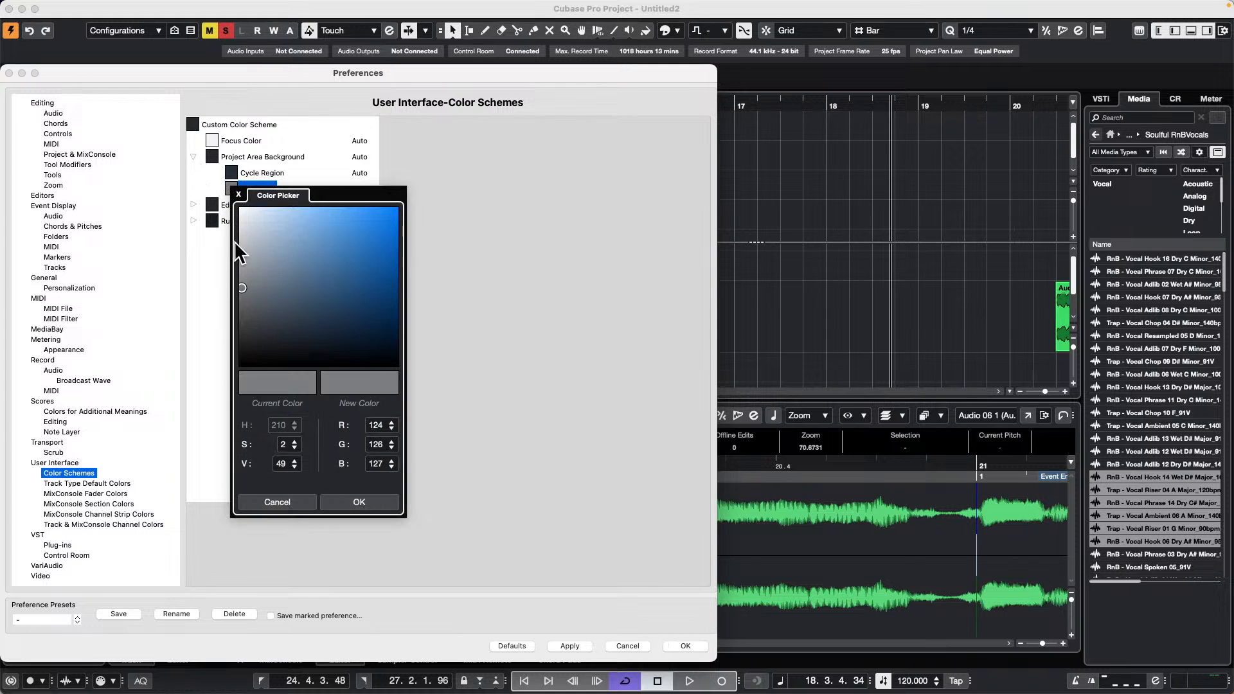
pyautogui.moveTo(243, 280); pyautogui.dragTo(242, 211)
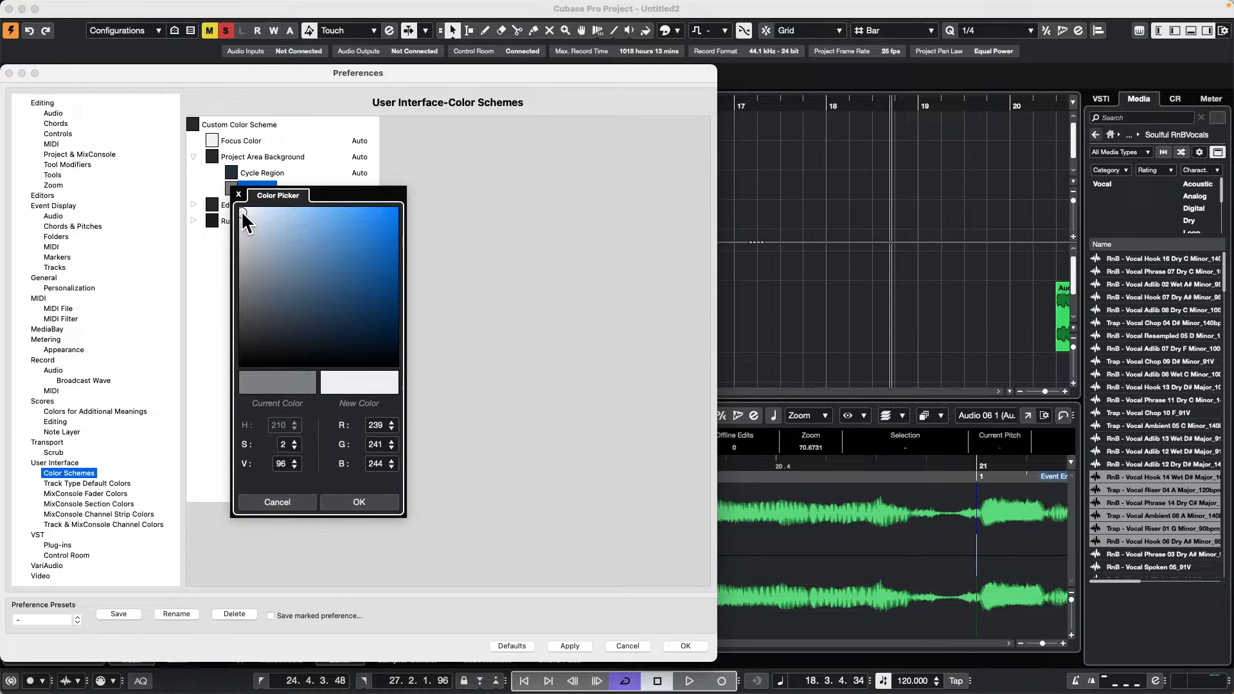
pyautogui.click(365, 501)
pyautogui.click(569, 645)
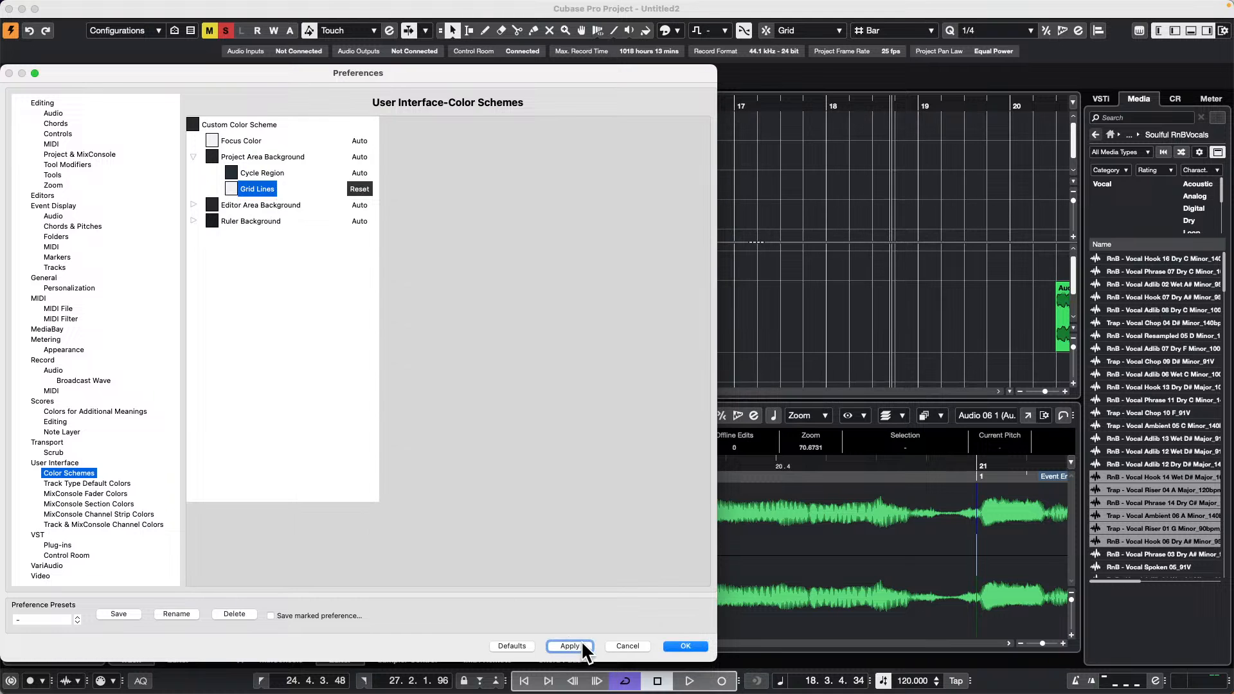
pyautogui.click(673, 641)
pyautogui.click(575, 645)
pyautogui.click(683, 644)
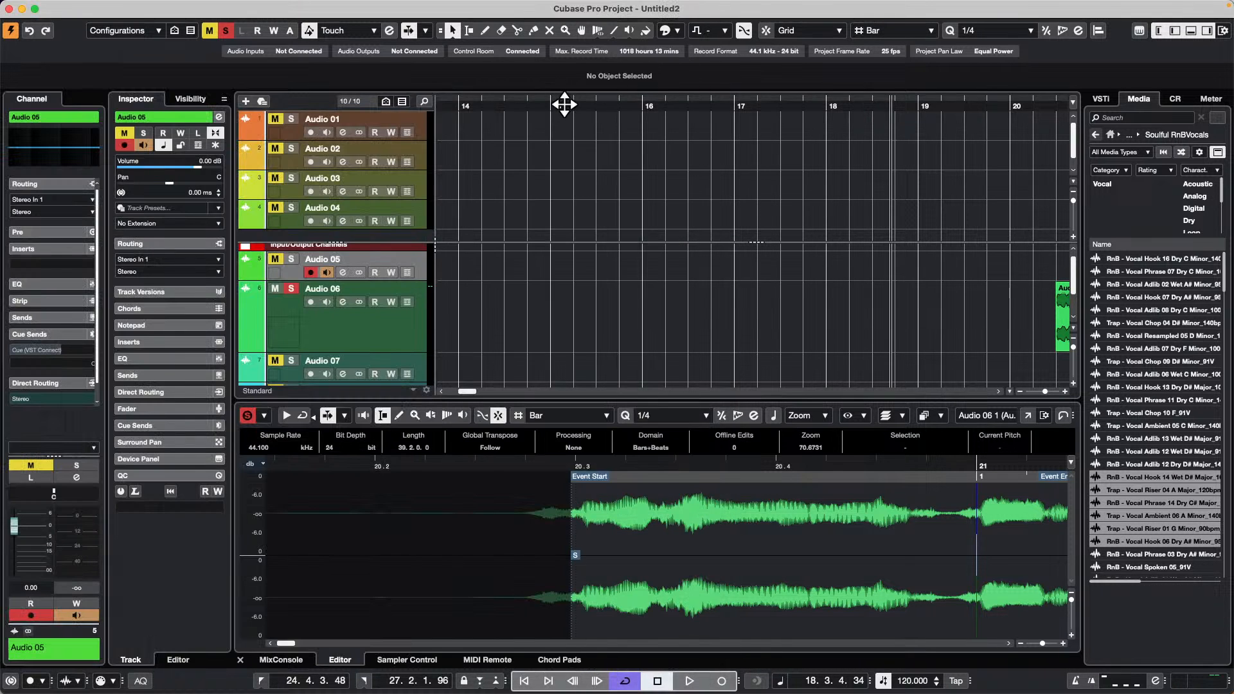
# - Check the brighter grid lines in the zoomed-out project and review their Project Area Background entry in the color scheme preferences
pyautogui.moveTo(570, 112); pyautogui.dragTo(569, 93)
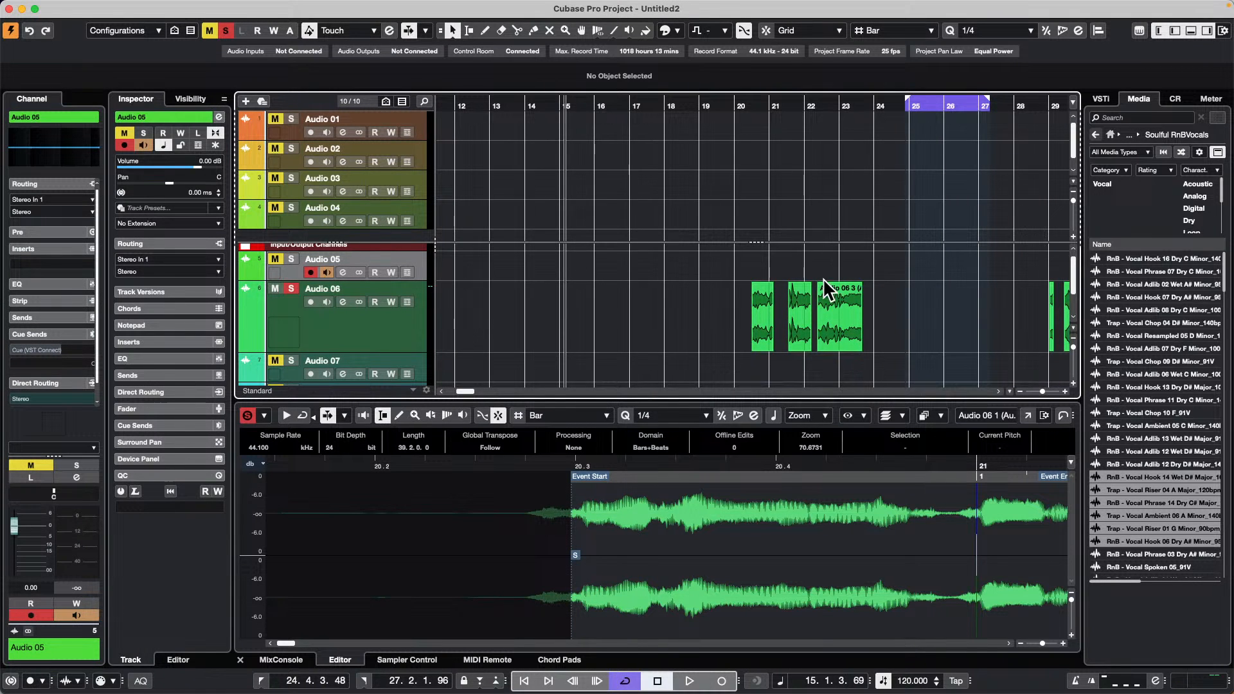
pyautogui.click(63, 7)
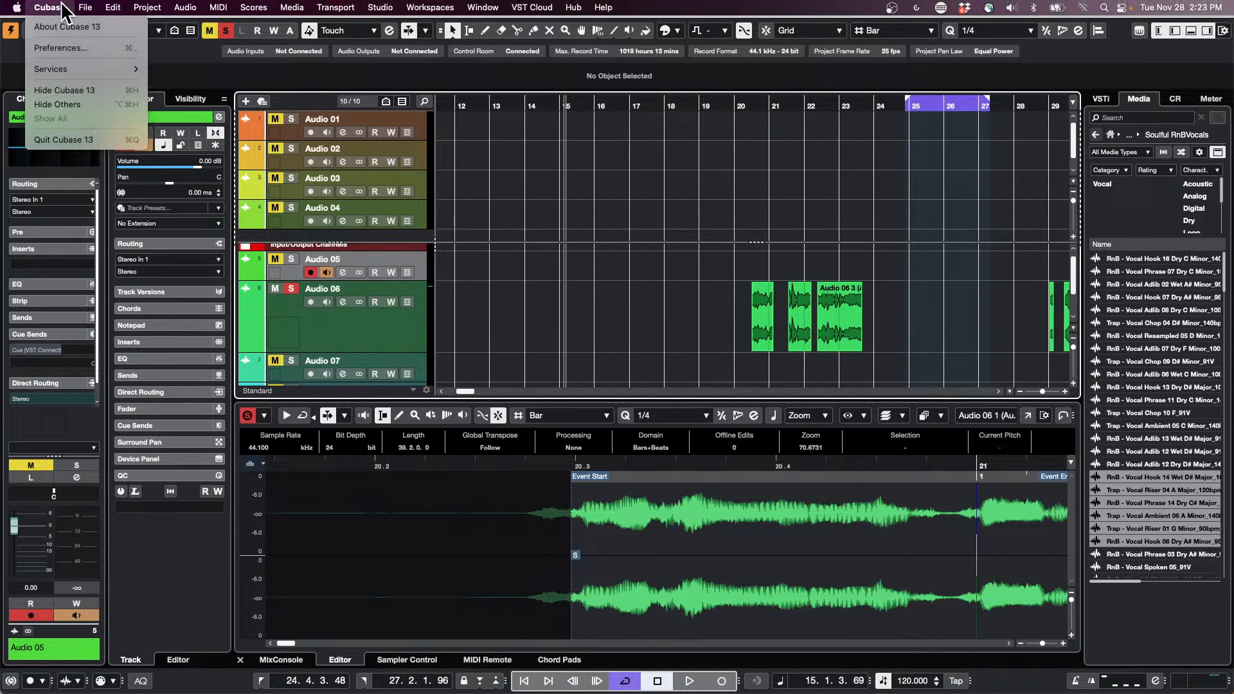
pyautogui.click(64, 42)
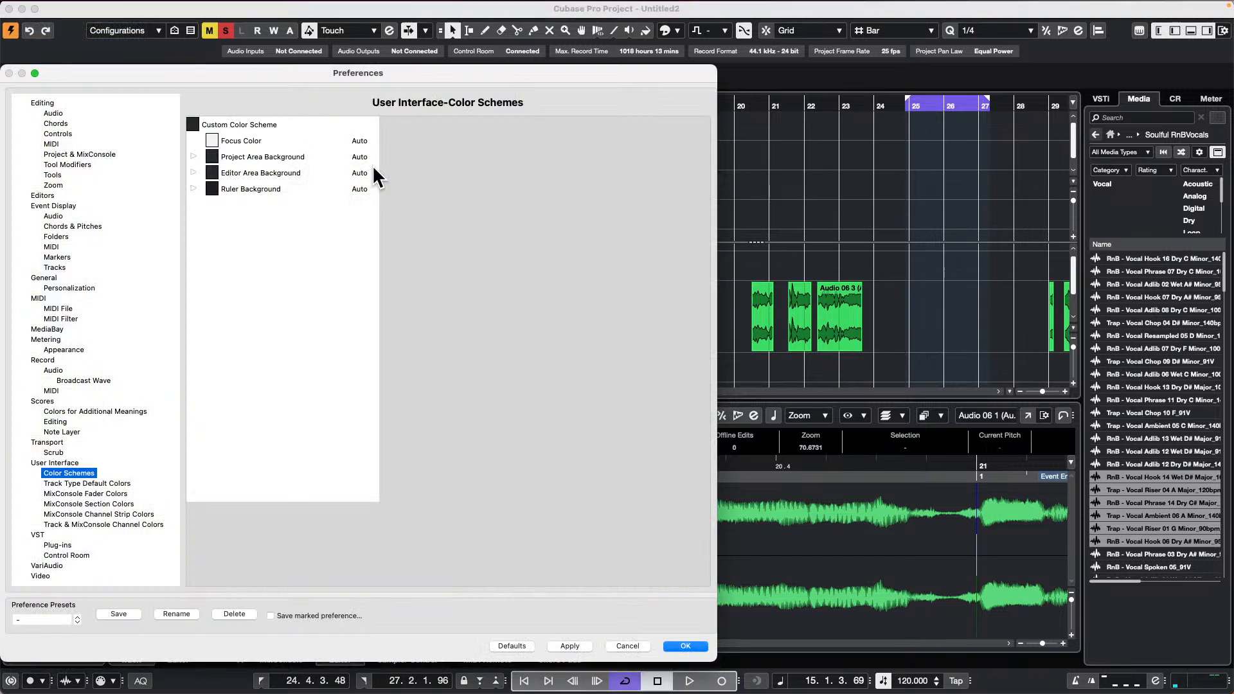
pyautogui.click(193, 157)
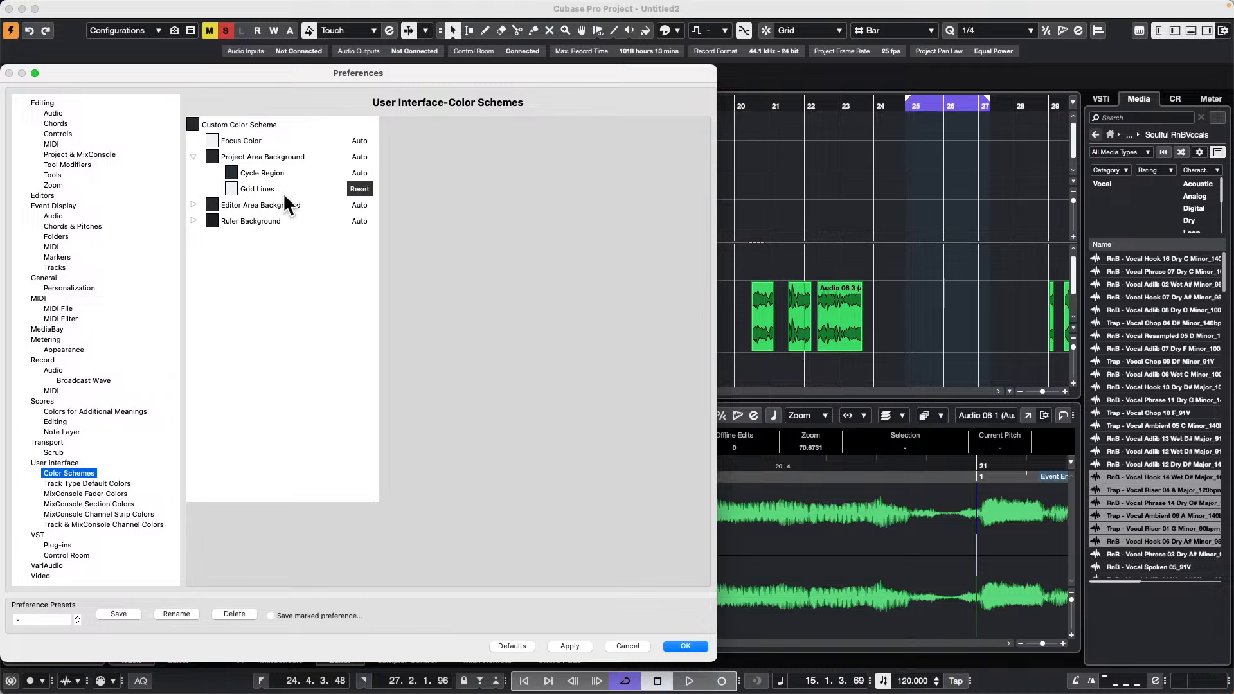
pyautogui.click(560, 645)
pyautogui.click(682, 646)
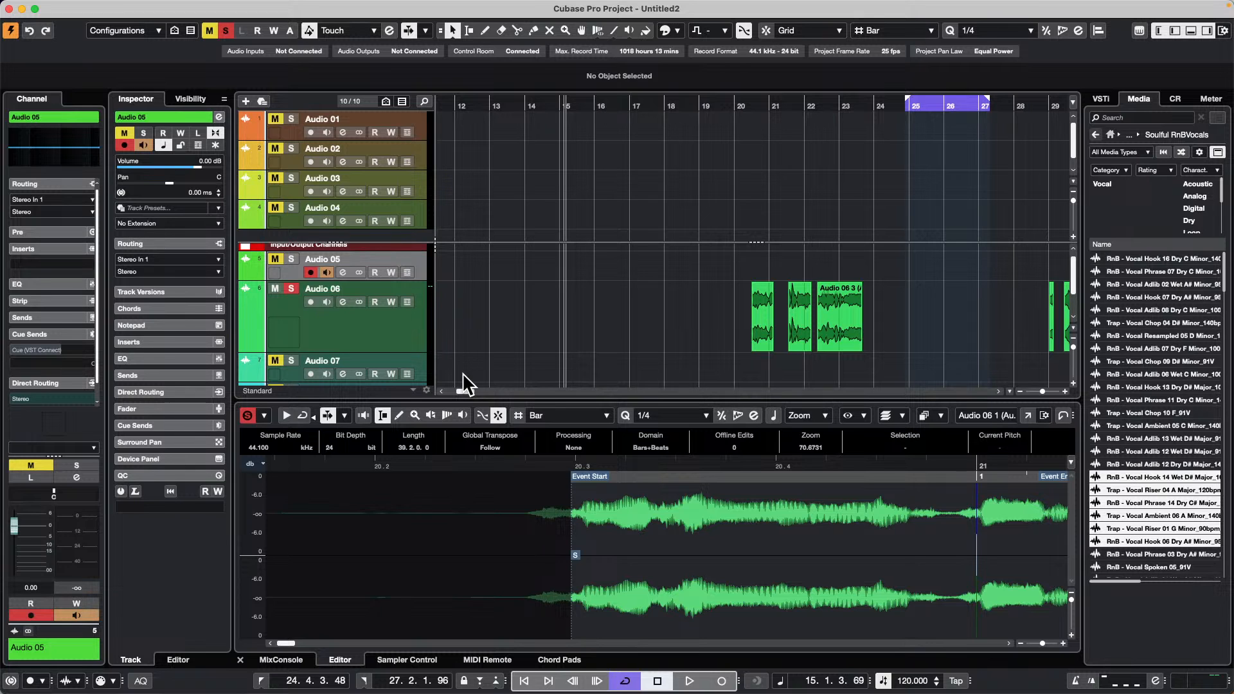
# - Create a new empty project in the November 28 2023 folder
pyautogui.click(86, 7)
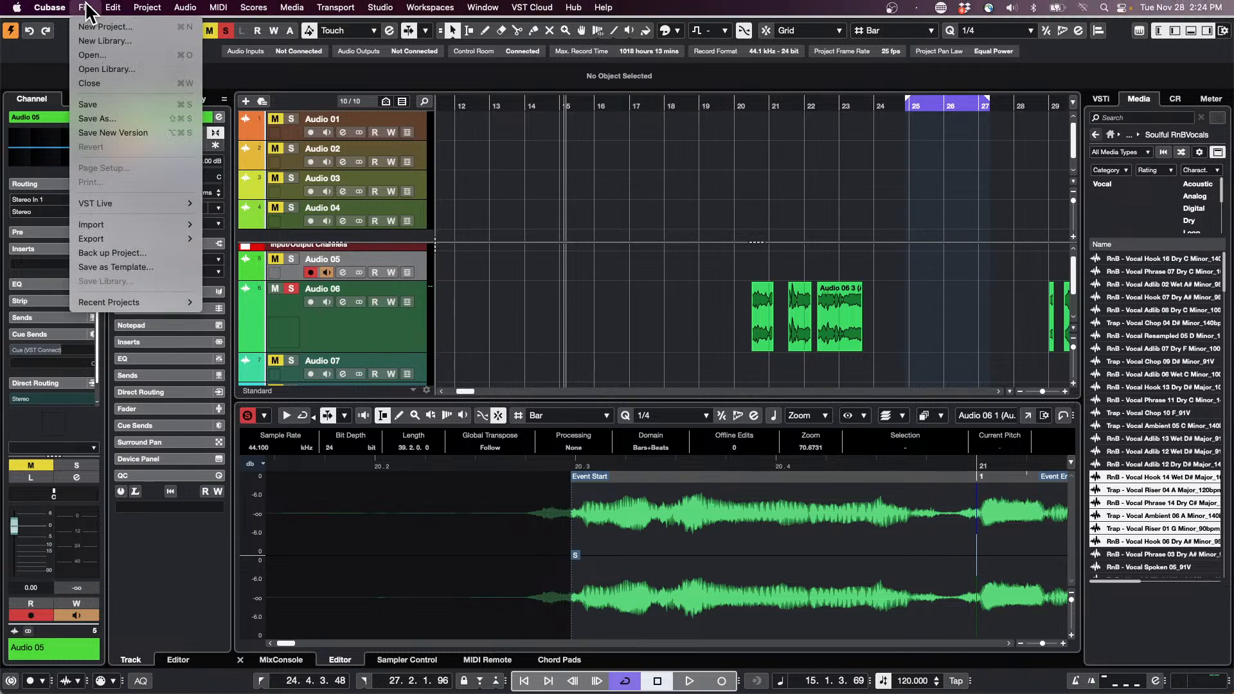
pyautogui.moveTo(98, 304)
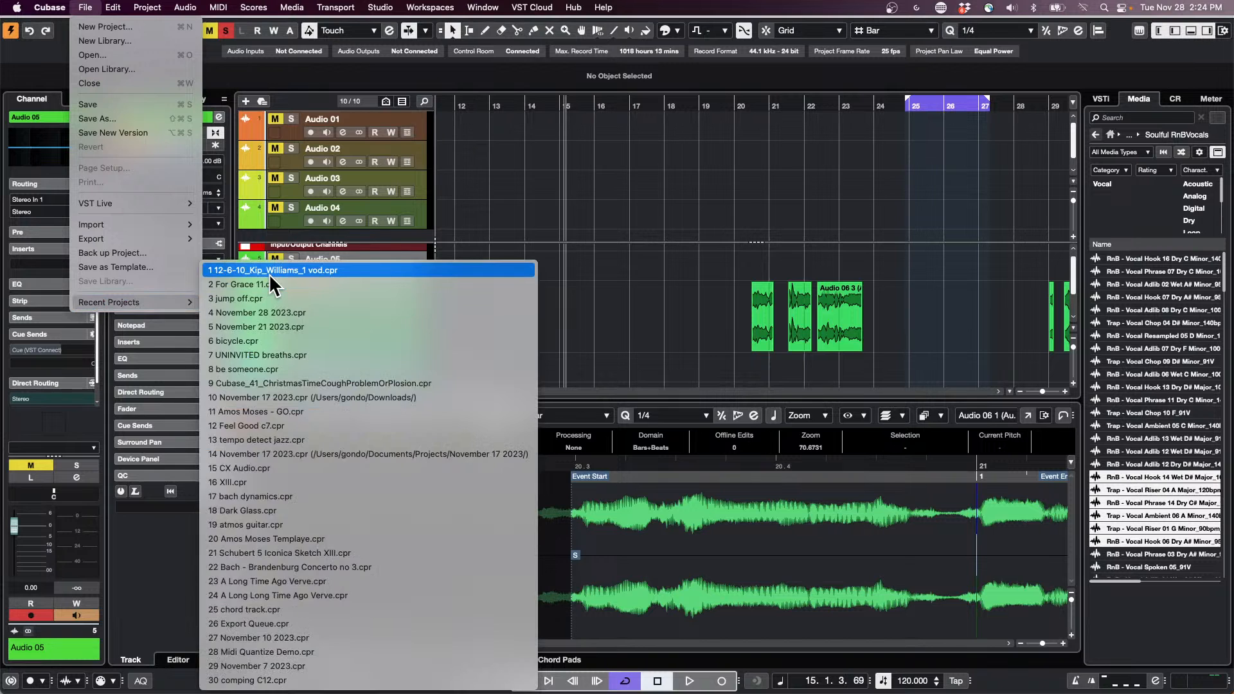
pyautogui.click(124, 26)
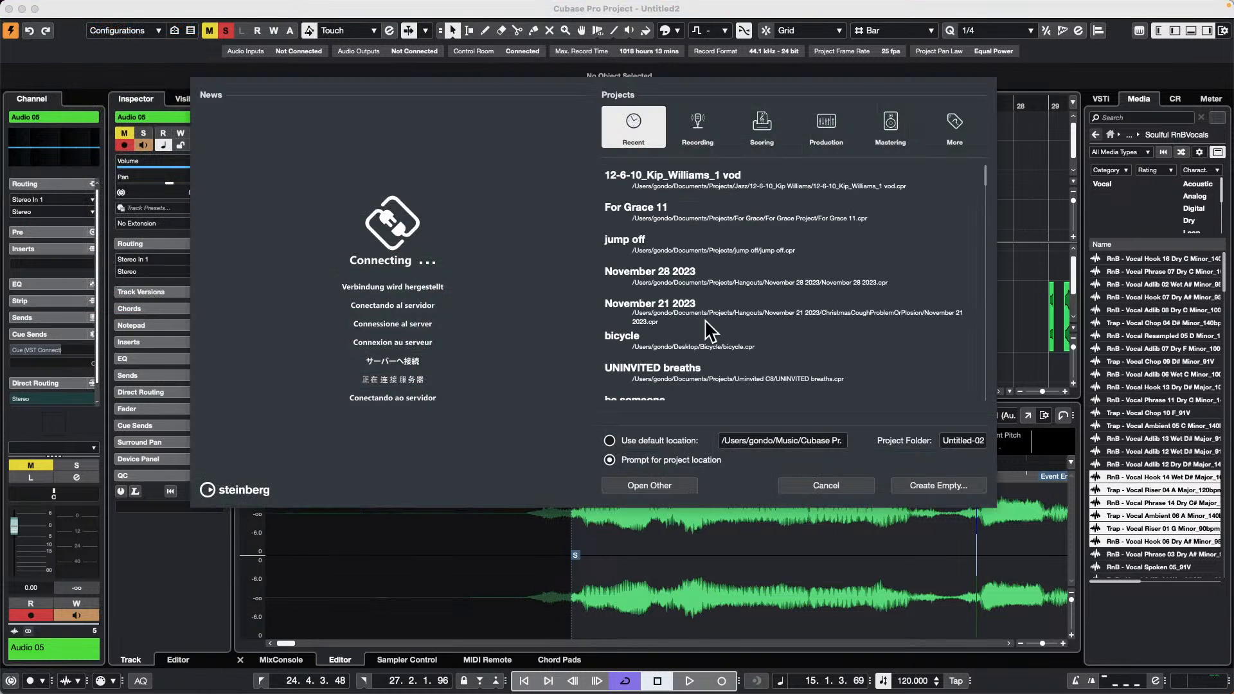
pyautogui.click(940, 485)
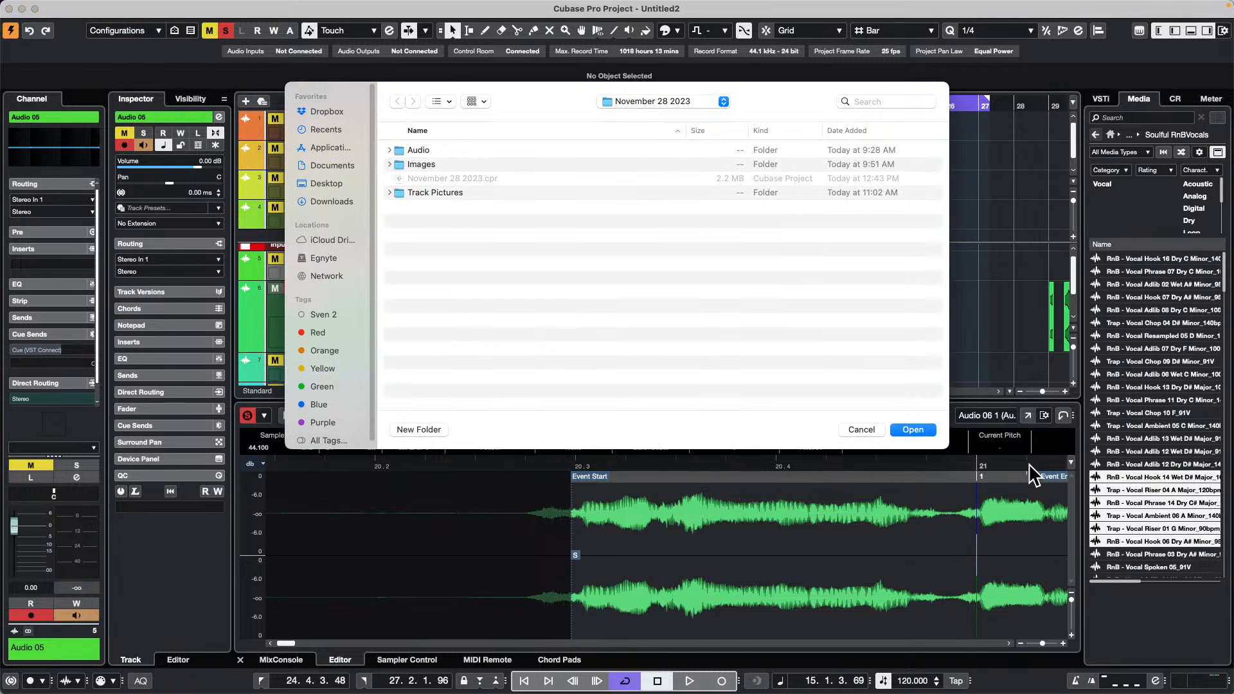
pyautogui.click(906, 429)
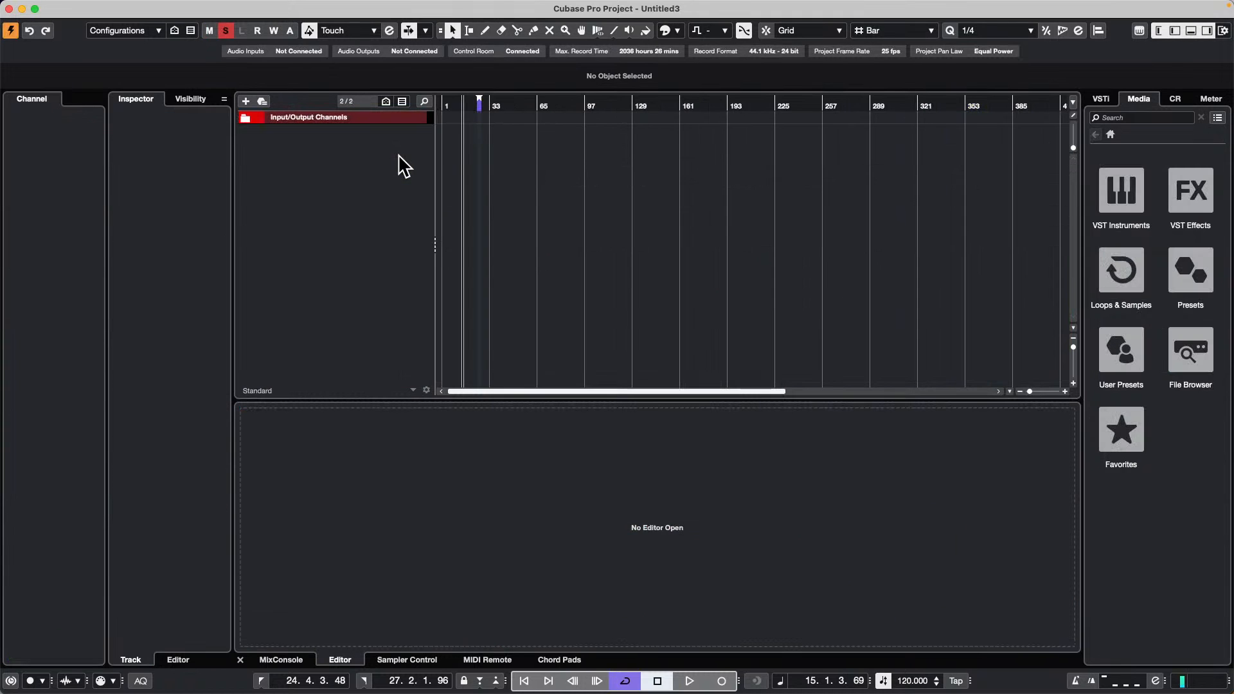
# - Start a video file import into the empty project and browse to the Projects folder inside Documents
pyautogui.rightClick(322, 165)
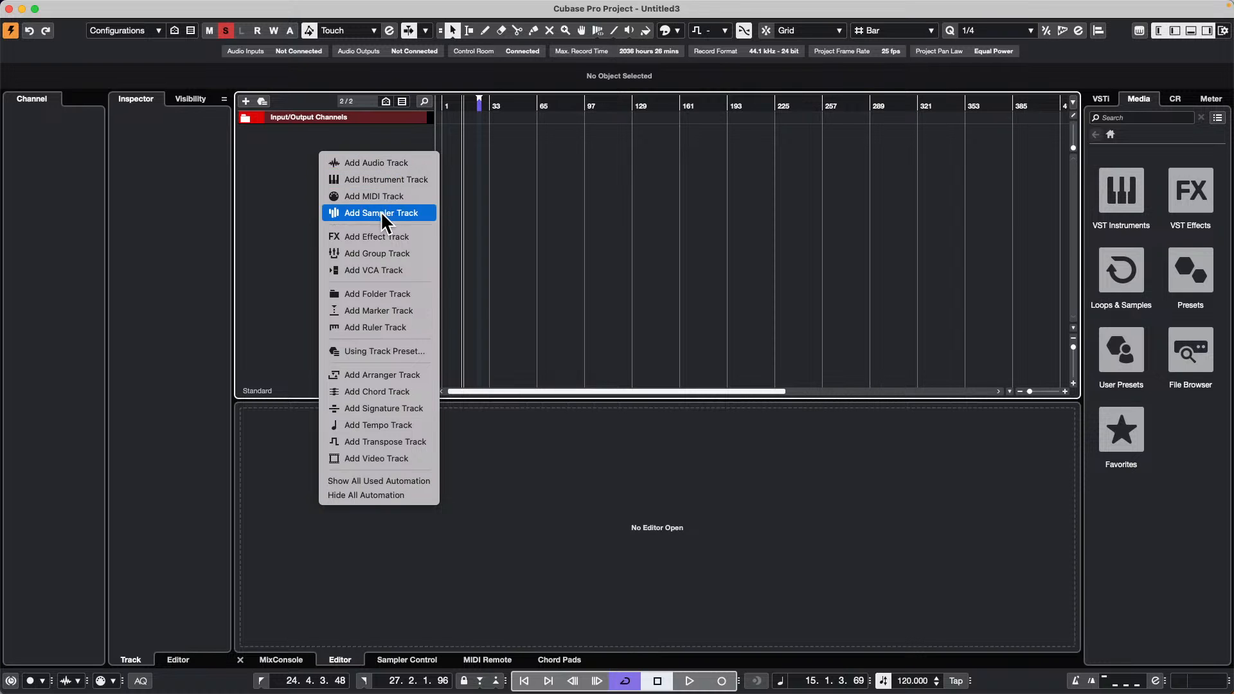
pyautogui.press('Escape')
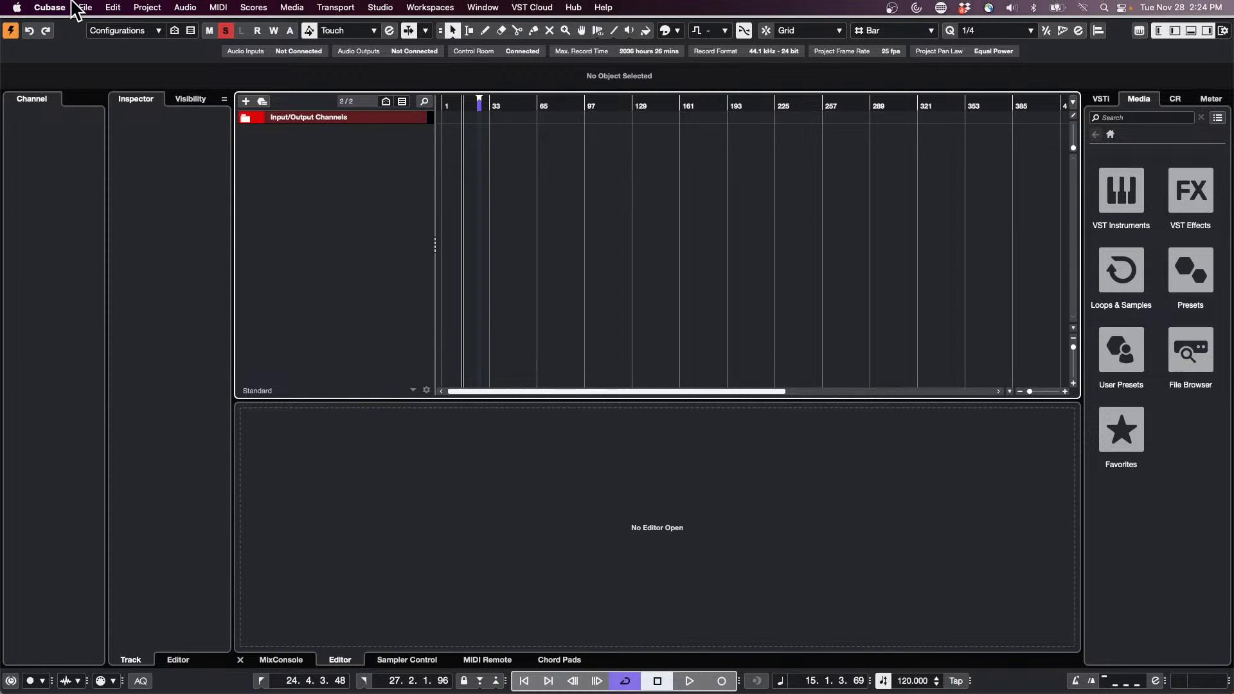
pyautogui.click(85, 7)
pyautogui.moveTo(120, 225)
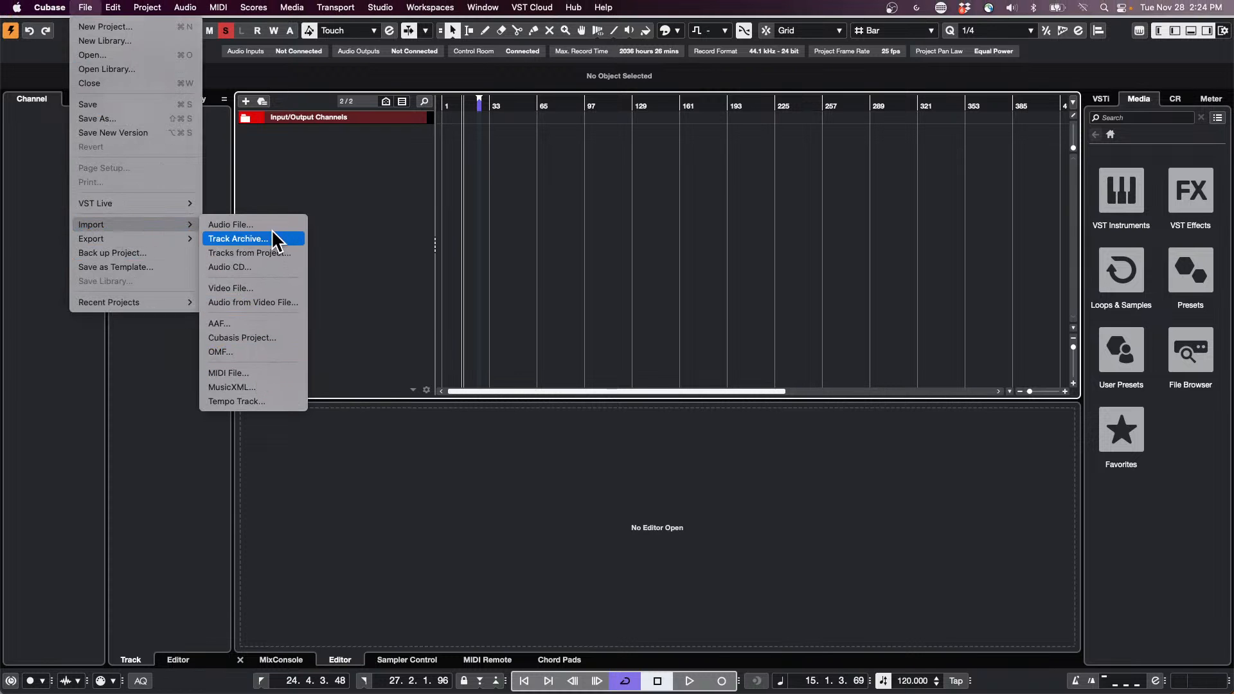
pyautogui.click(261, 290)
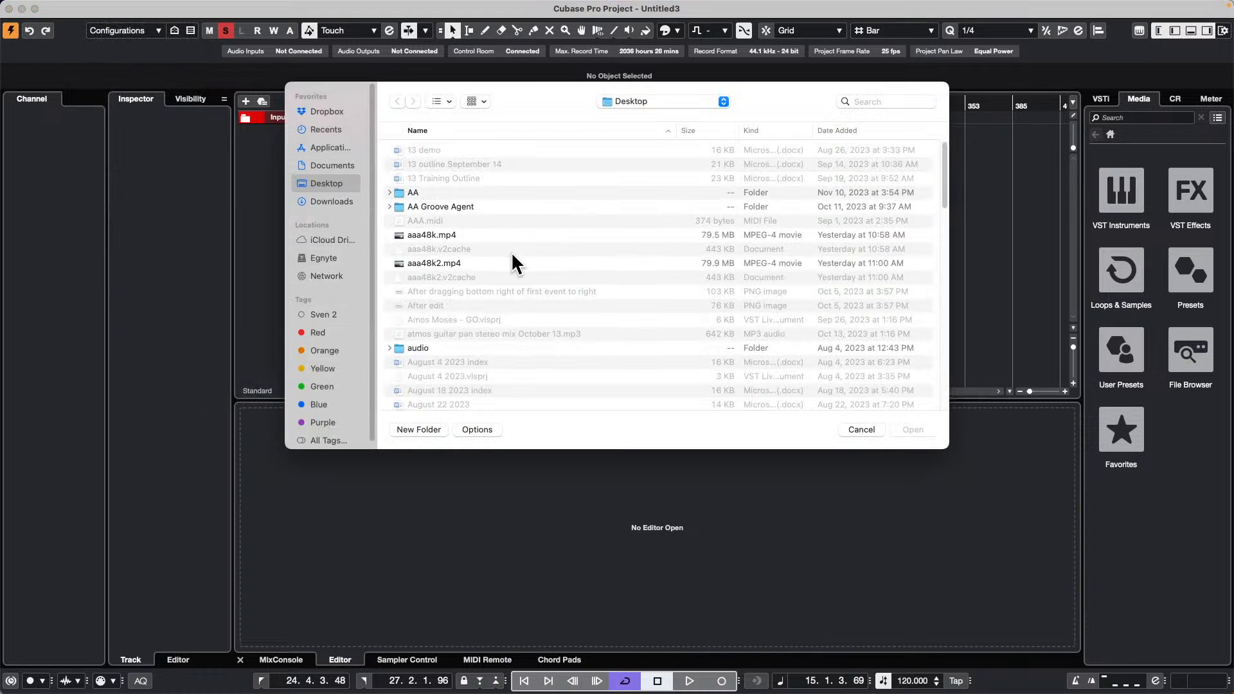
pyautogui.scroll(-5, 512, 257)
pyautogui.scroll(1, 512, 257)
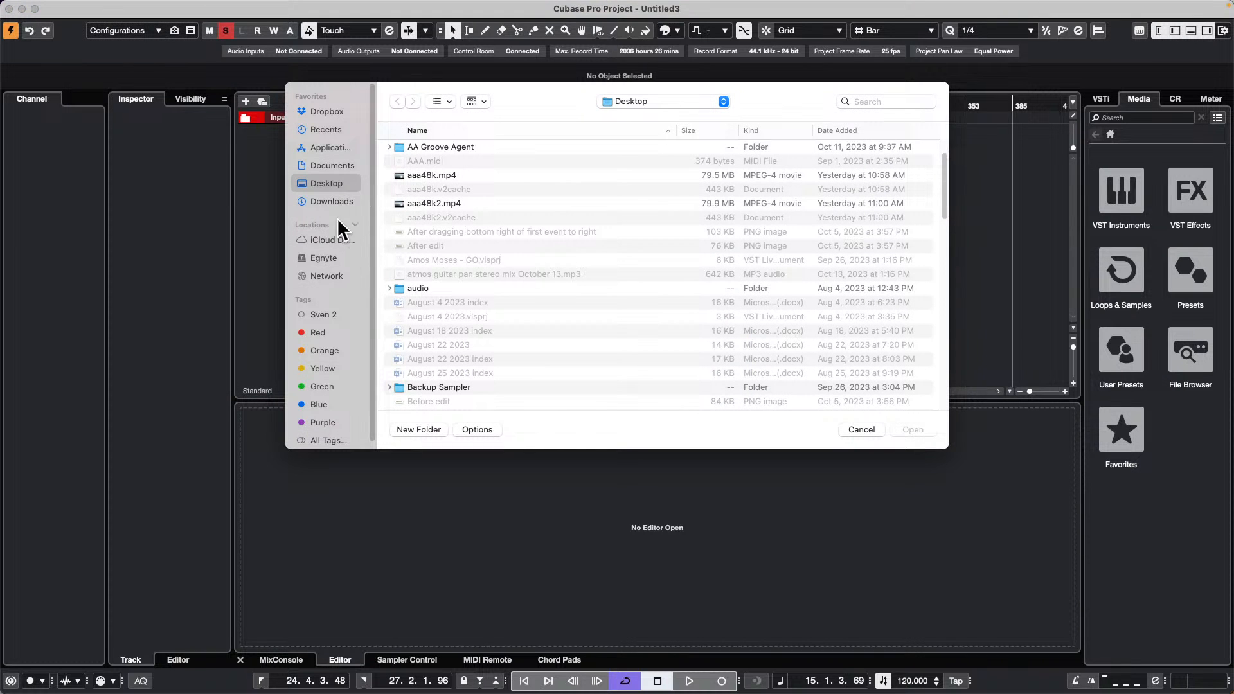
pyautogui.click(333, 166)
pyautogui.scroll(-10, 476, 293)
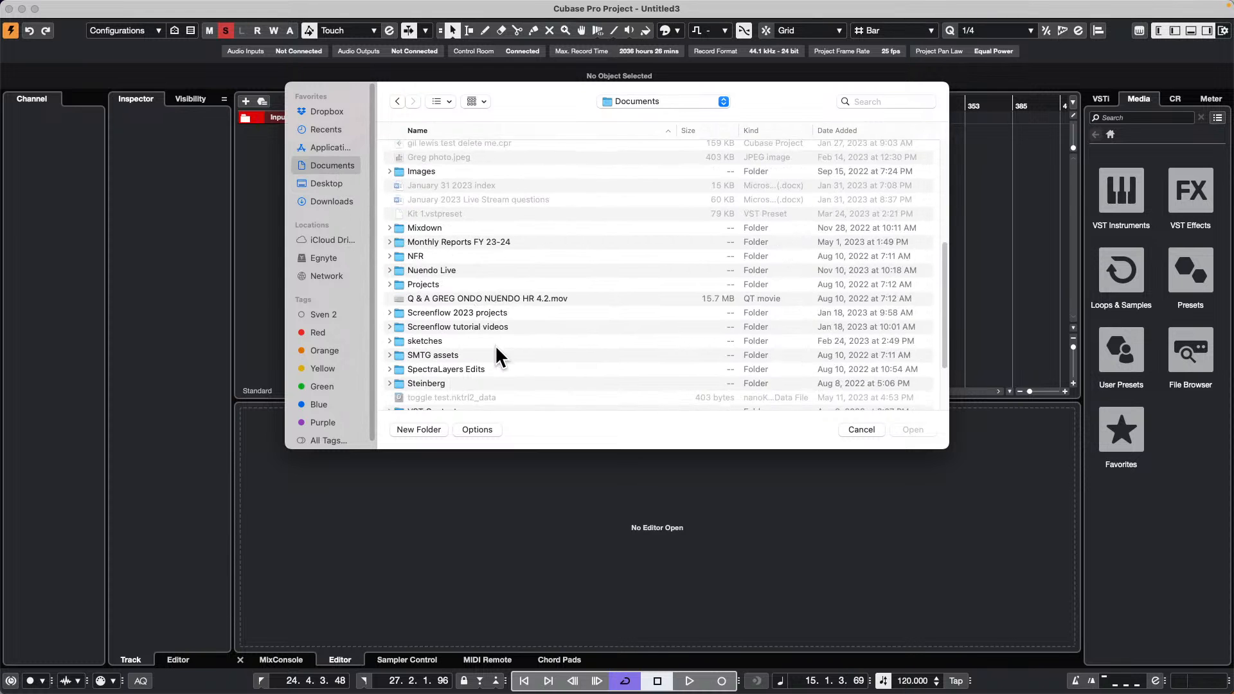
pyautogui.scroll(-1, 495, 345)
pyautogui.click(421, 277)
pyautogui.doubleClick(421, 277)
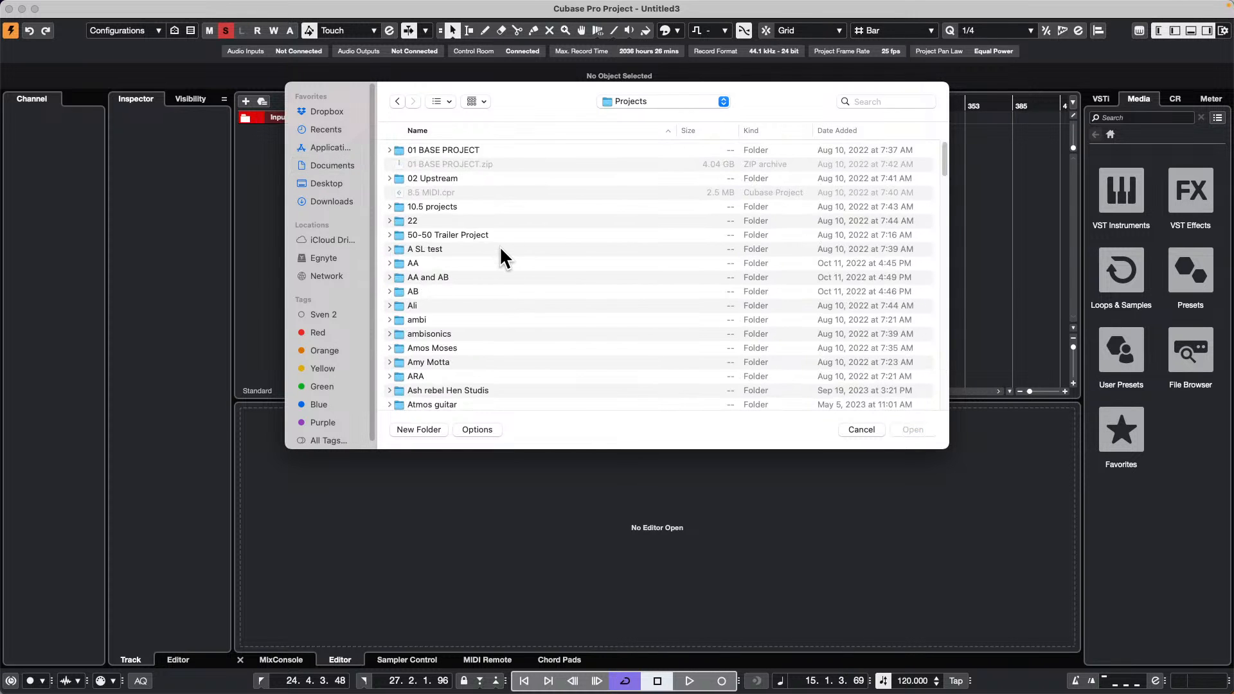
# - Import the video We Are Steinberg This Is Our Official YouTube Channel.mp4 from the Export Video folder
pyautogui.scroll(-15, 489, 284)
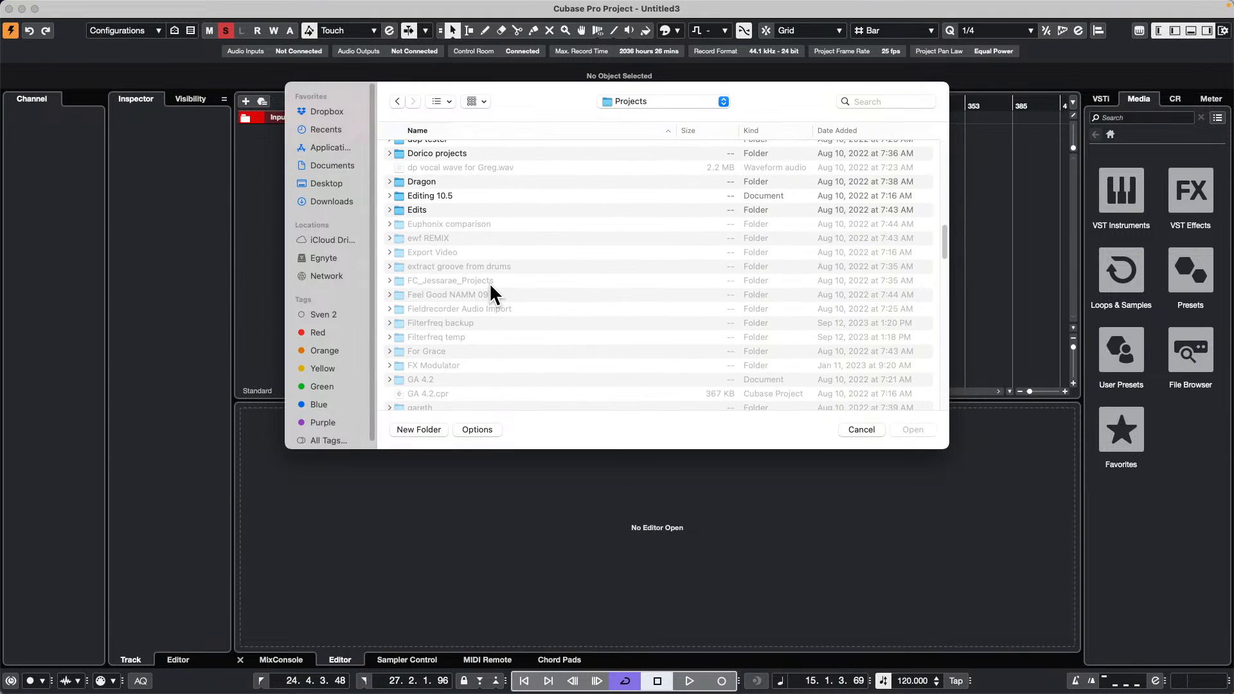
pyautogui.click(420, 254)
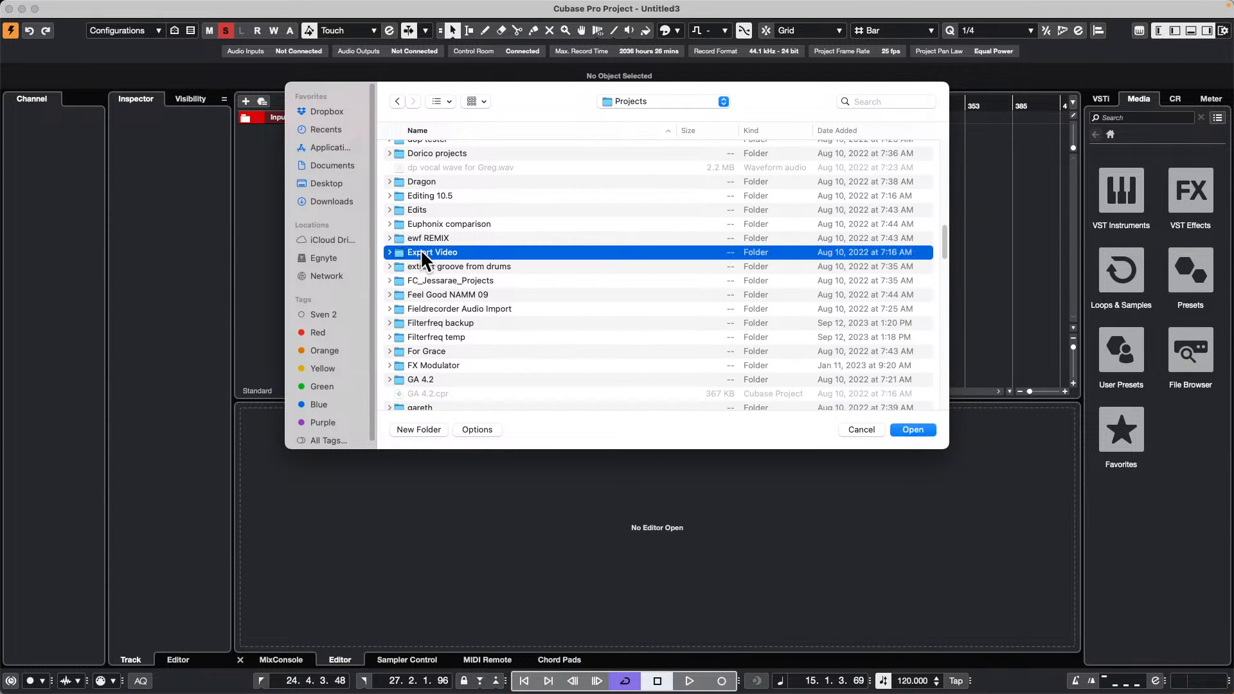
pyautogui.doubleClick(421, 251)
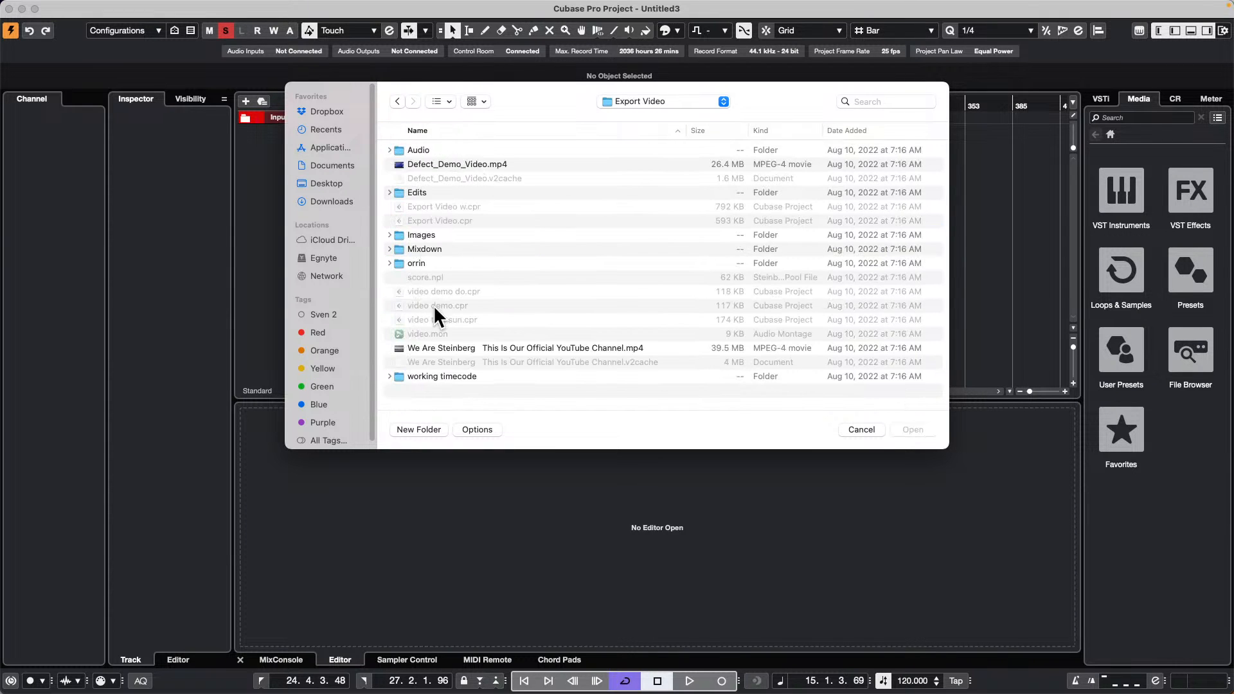
pyautogui.click(450, 346)
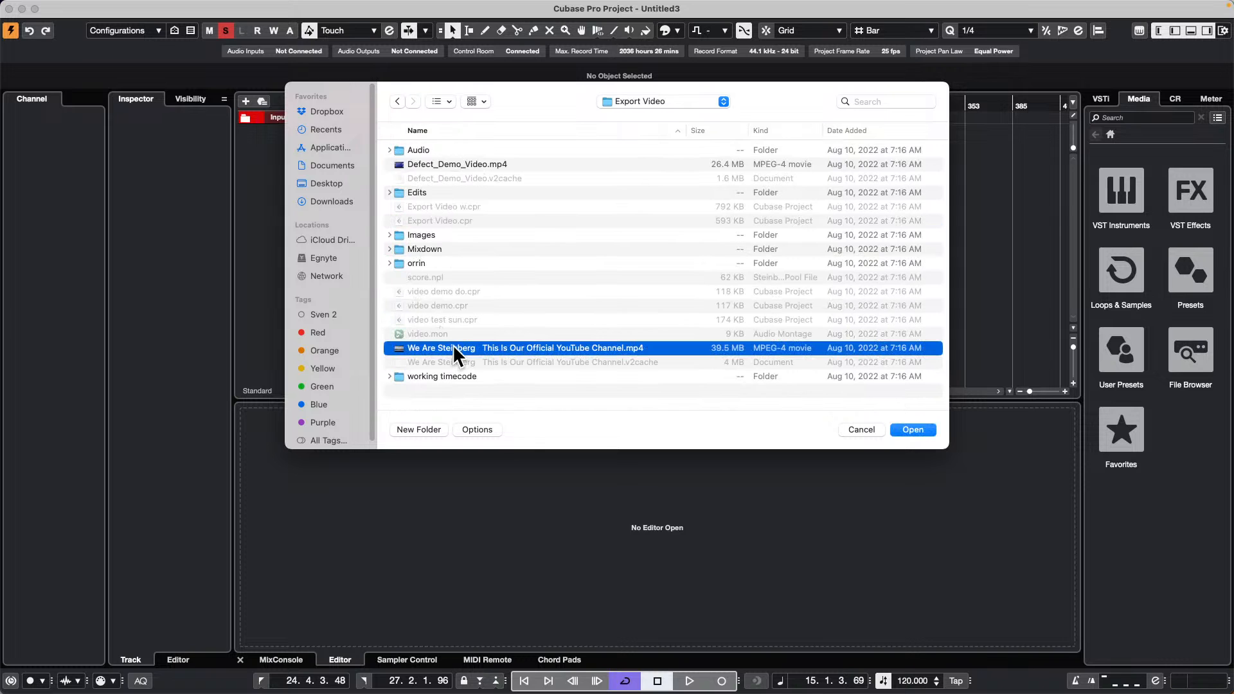
pyautogui.click(919, 427)
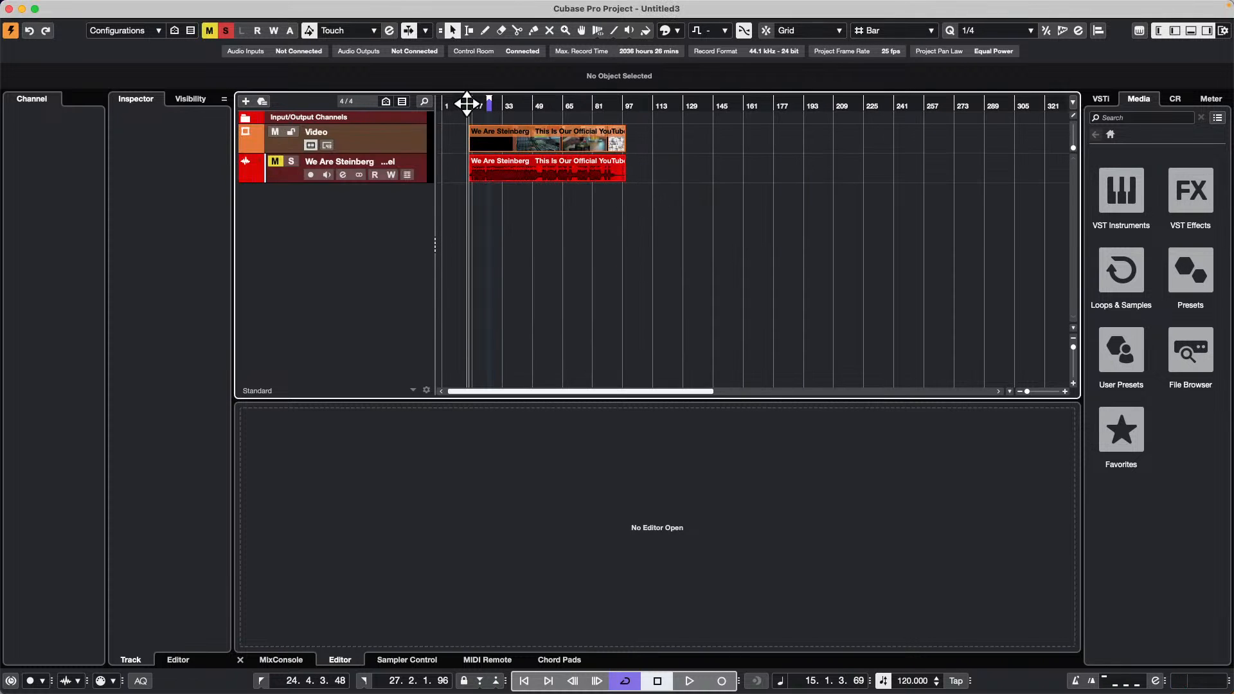
# - Remove the audio track that came with the imported video and enlarge the Video track's height
pyautogui.moveTo(467, 106); pyautogui.dragTo(472, 151)
pyautogui.rightClick(510, 200)
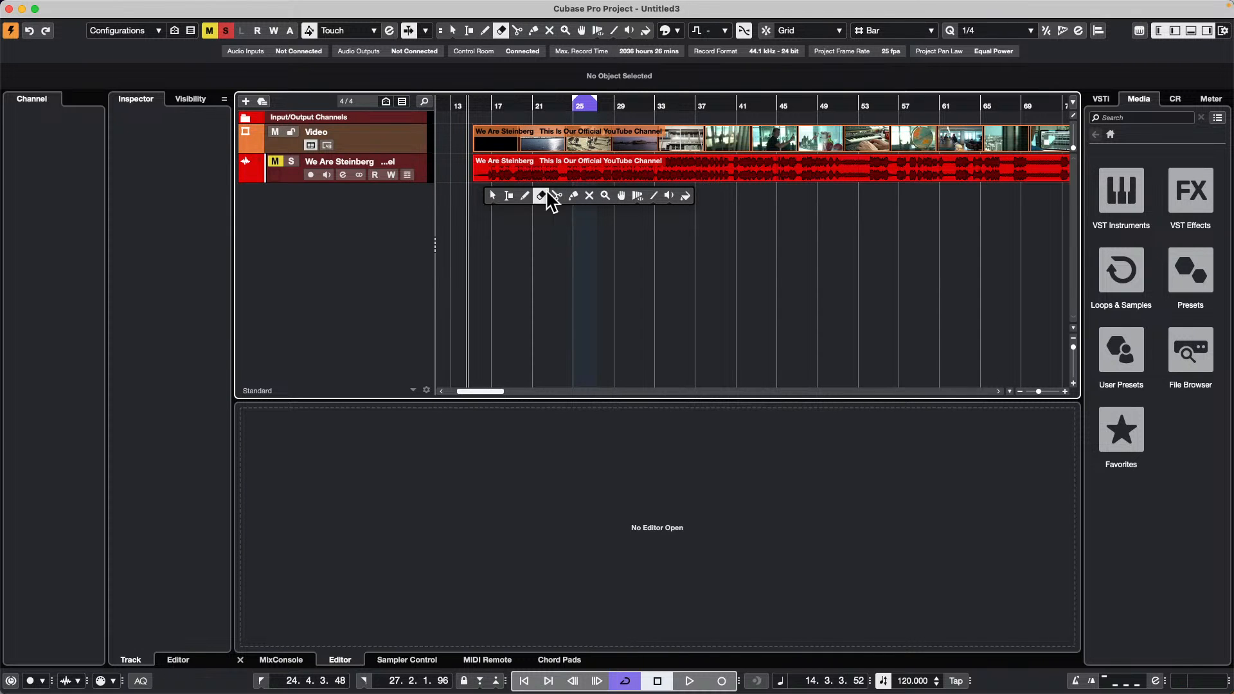
pyautogui.click(567, 166)
pyautogui.rightClick(421, 173)
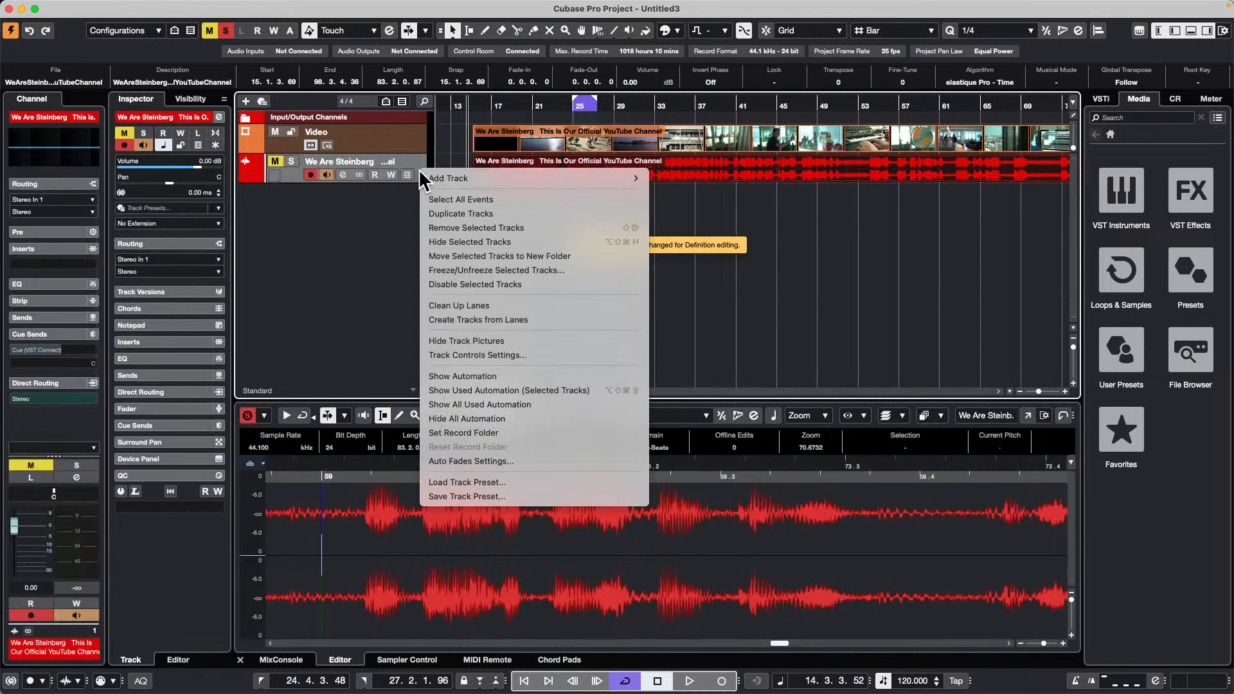
pyautogui.click(483, 229)
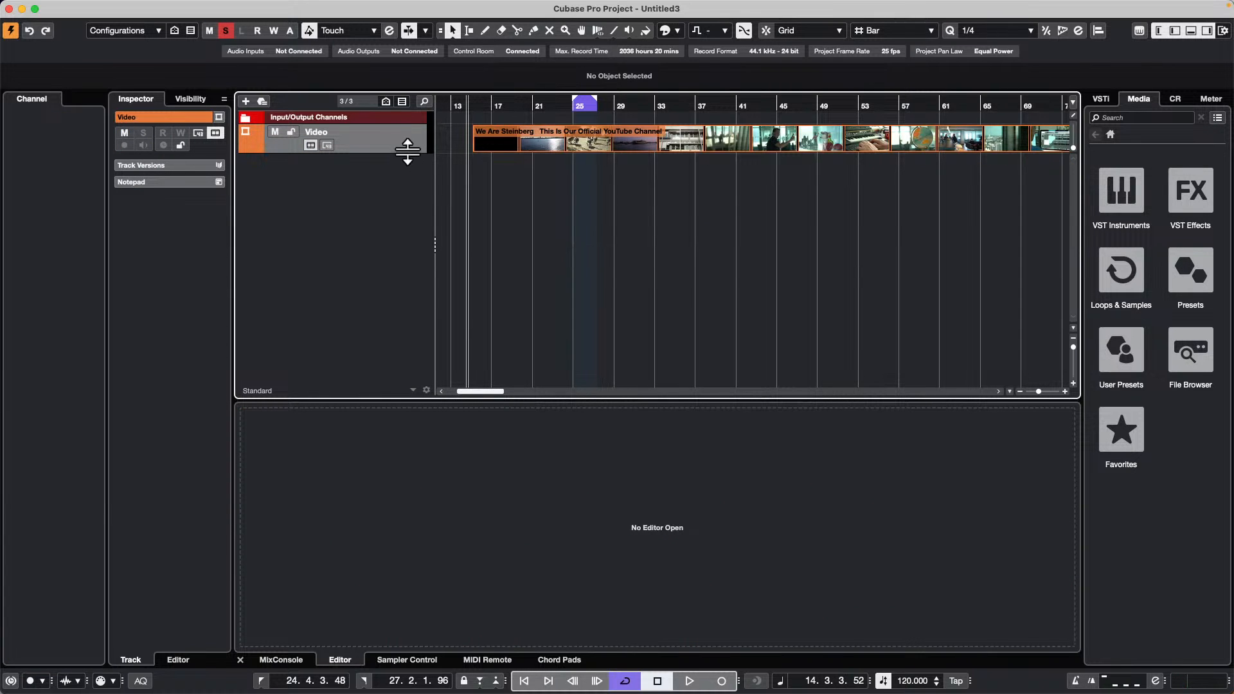
pyautogui.moveTo(407, 153); pyautogui.dragTo(409, 211)
pyautogui.moveTo(507, 105); pyautogui.dragTo(569, 175)
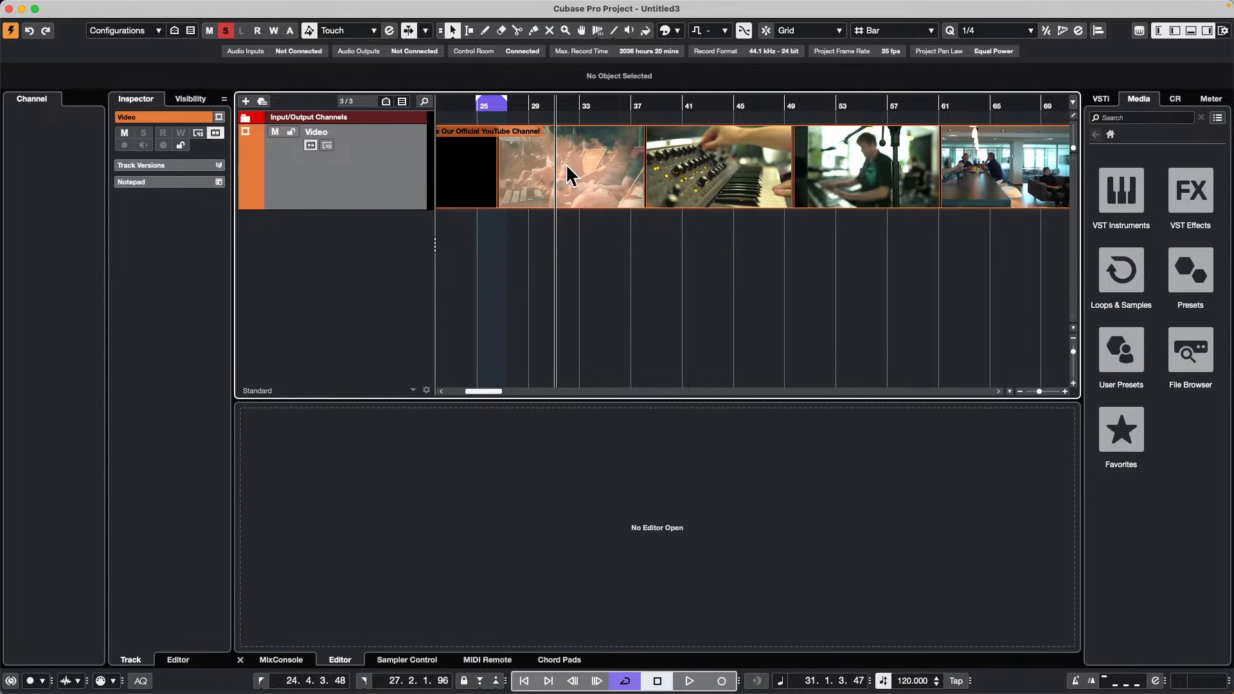
# - Add the loop Tech_House_Synth_Loop_21_125bpm_A_BODTH from the Tech House content set to a new audio track below the video
pyautogui.click(1141, 291)
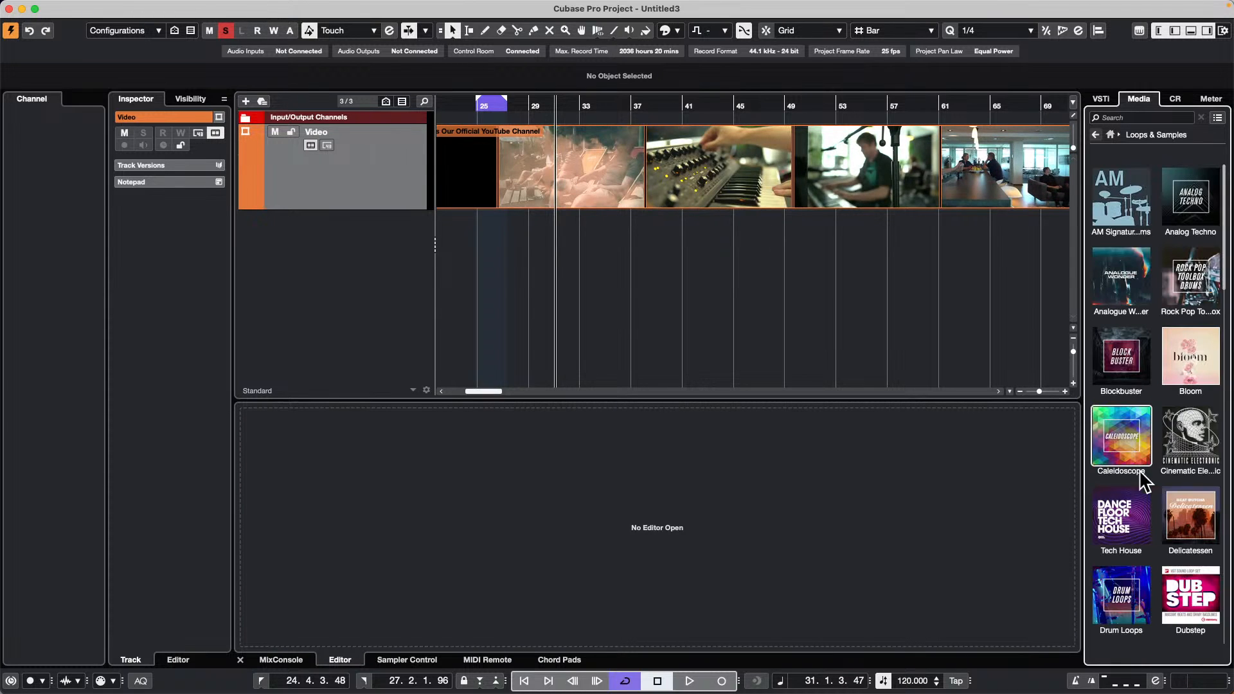
pyautogui.click(1142, 522)
pyautogui.click(1126, 425)
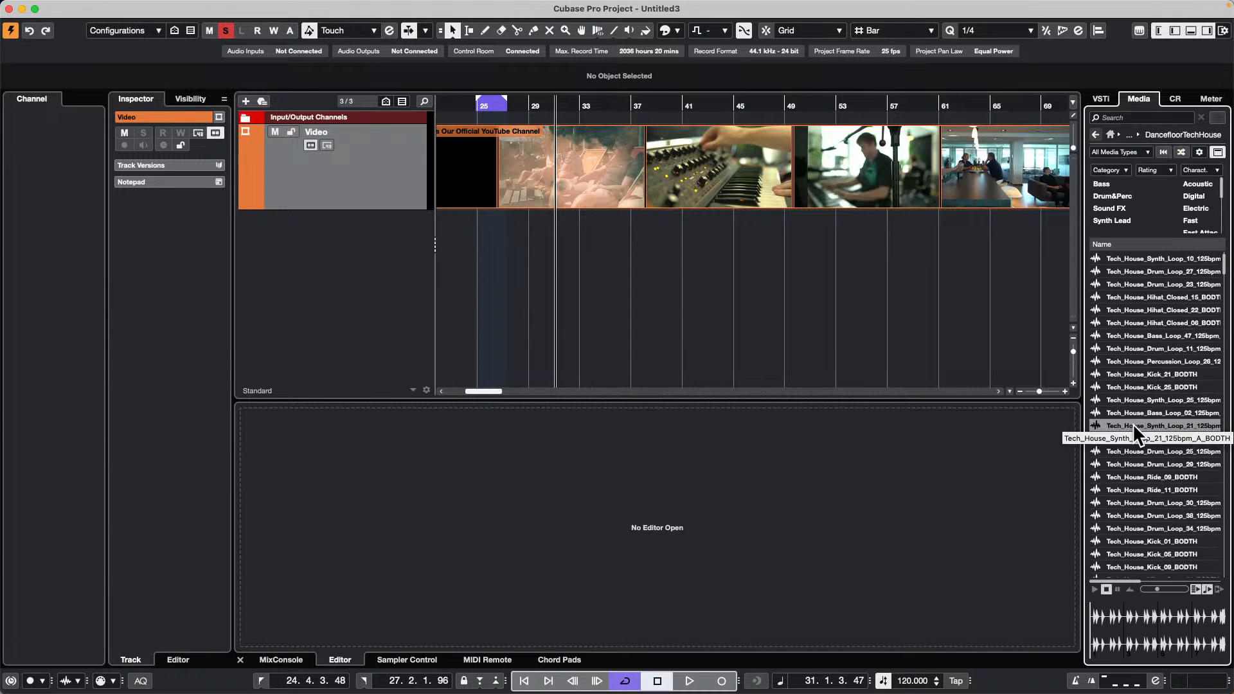
pyautogui.moveTo(1134, 424); pyautogui.dragTo(509, 259)
pyautogui.moveTo(493, 96); pyautogui.dragTo(496, 135)
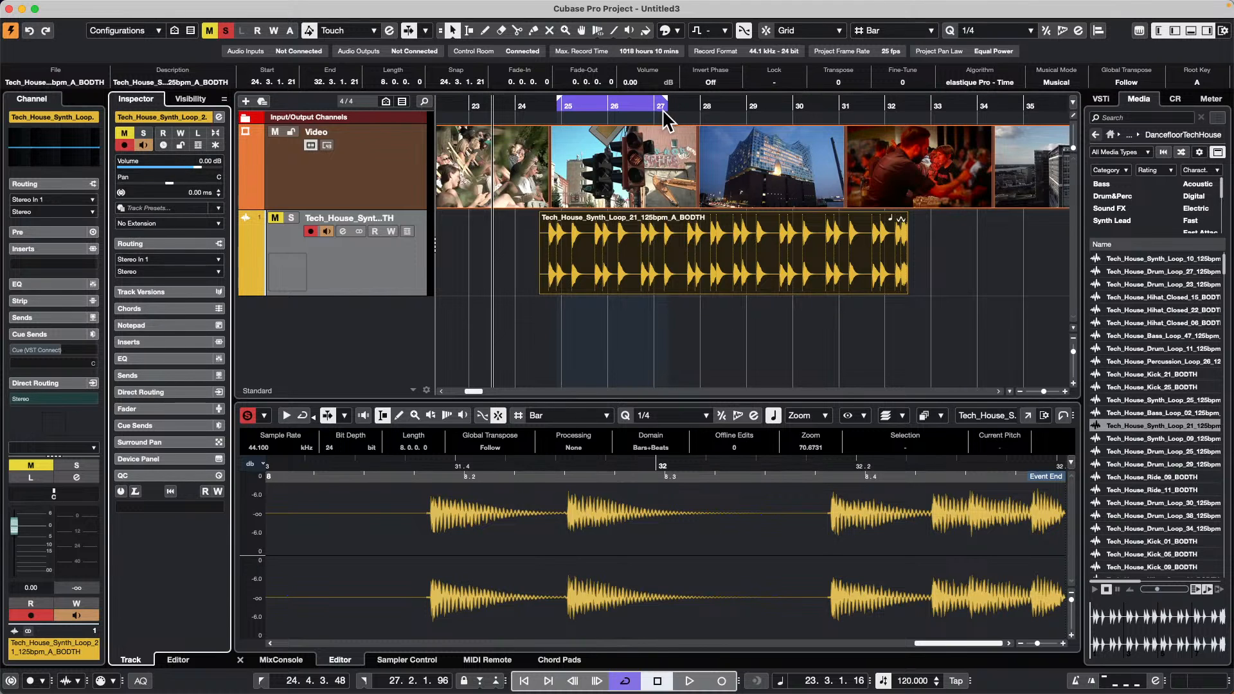
# - Select the Tech House synth loop event with the Object Selection tool and turn off its musical mode
pyautogui.press('2')
pyautogui.click(800, 265)
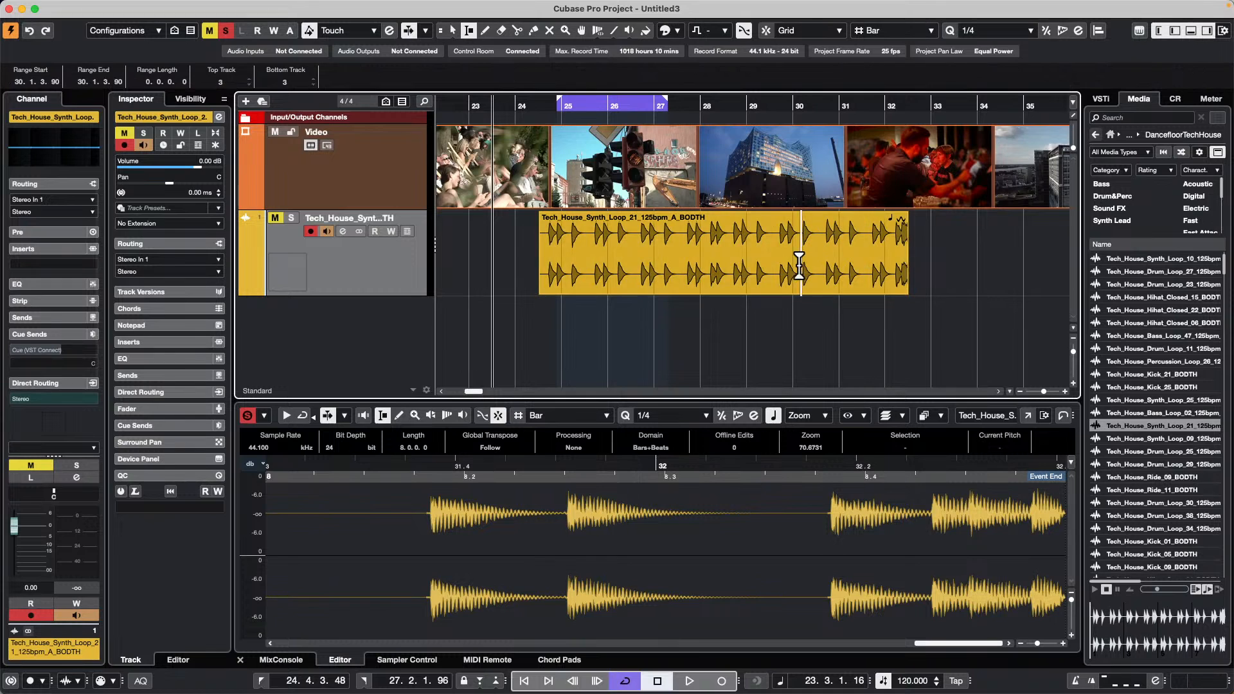
pyautogui.press('1')
pyautogui.click(715, 267)
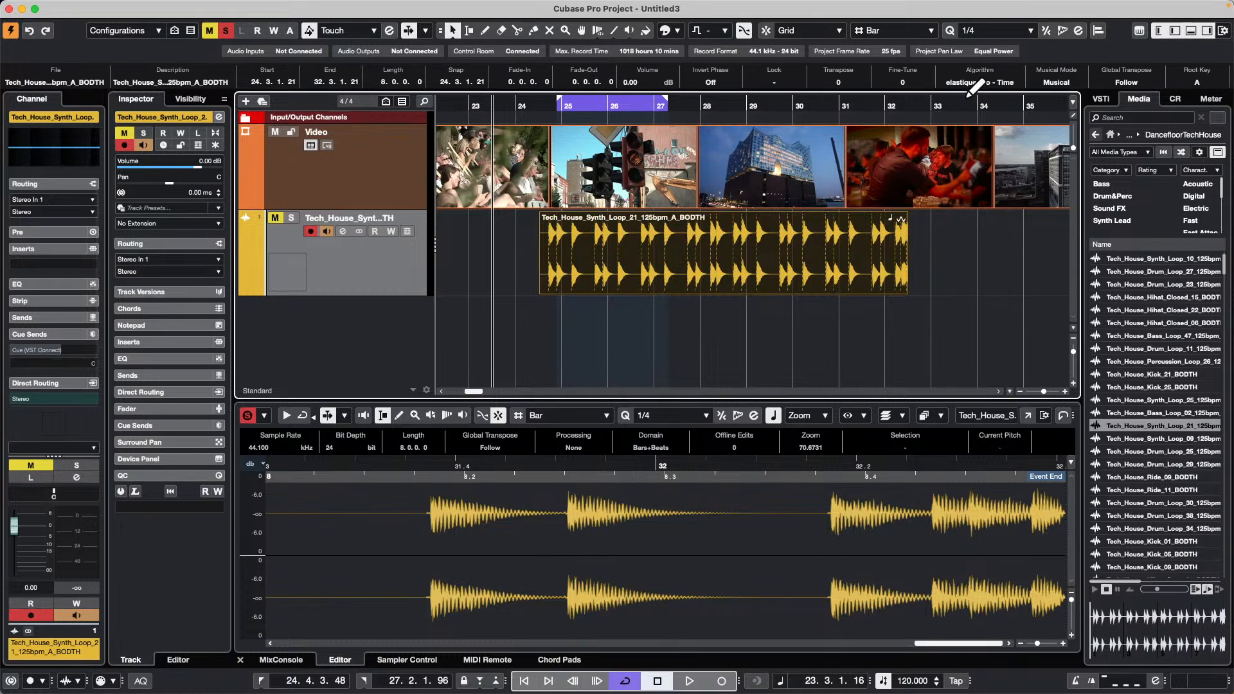
pyautogui.click(1054, 83)
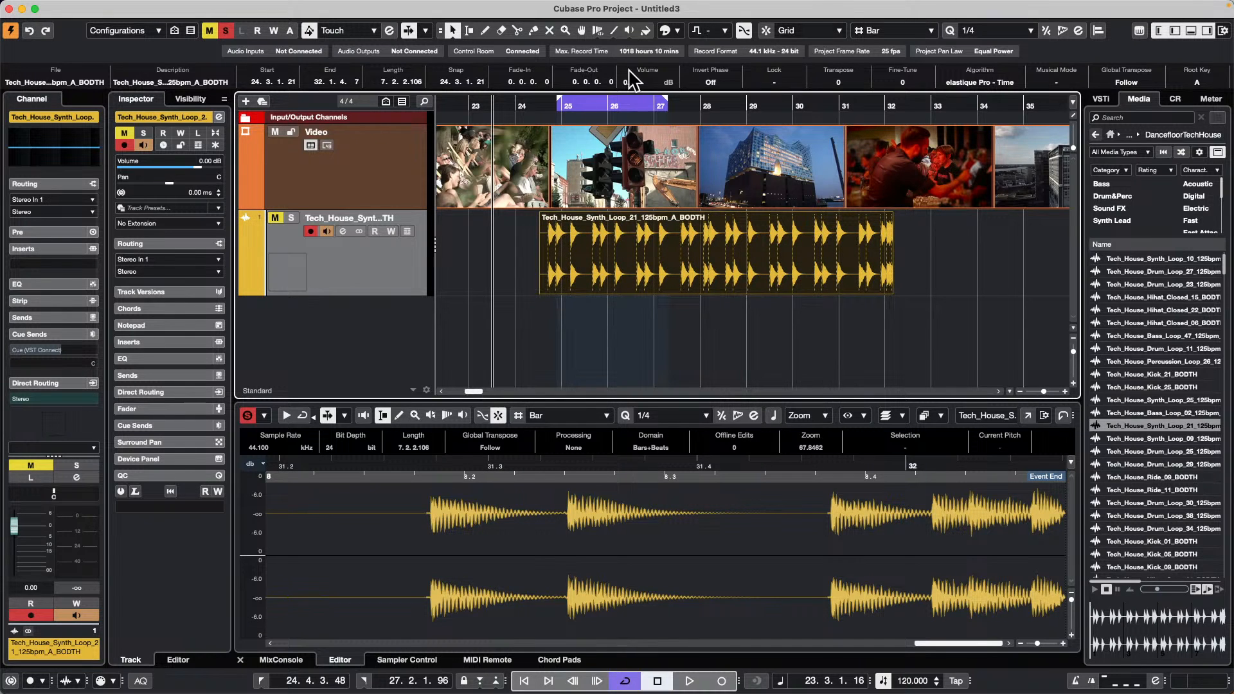
# - Activate the Time Warp tool and warp the tempo grid around bar 27 to an earlier point in the video
pyautogui.rightClick(655, 110)
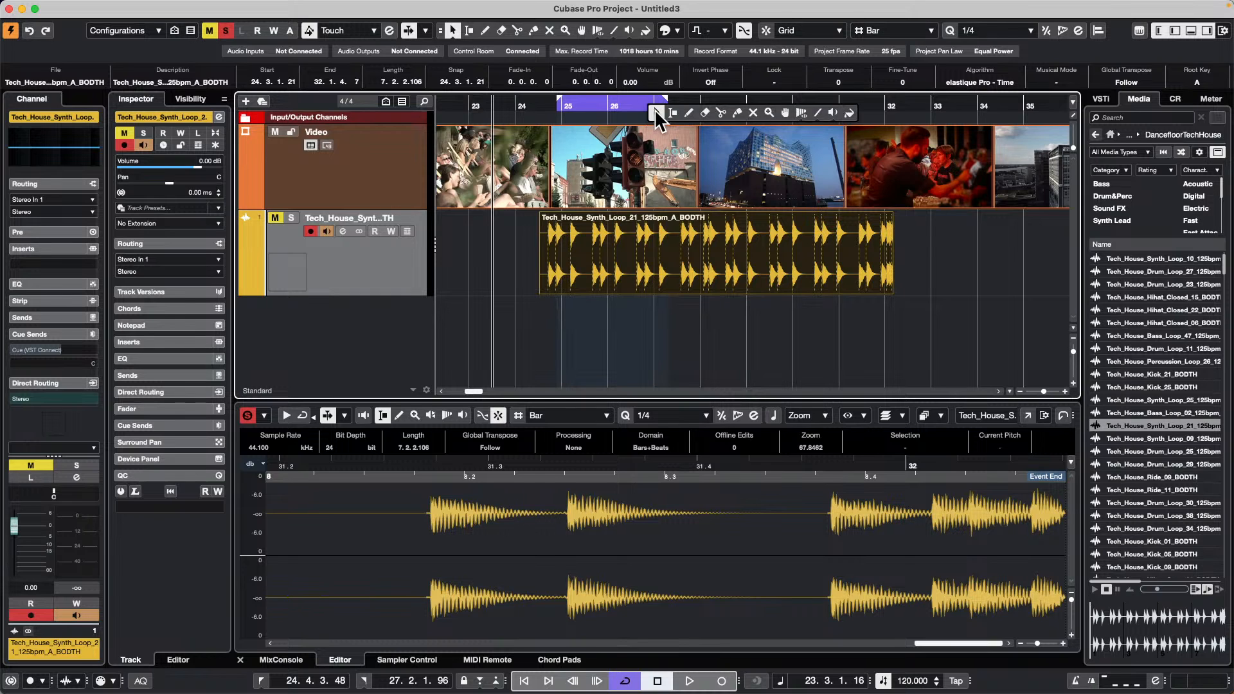
pyautogui.click(801, 114)
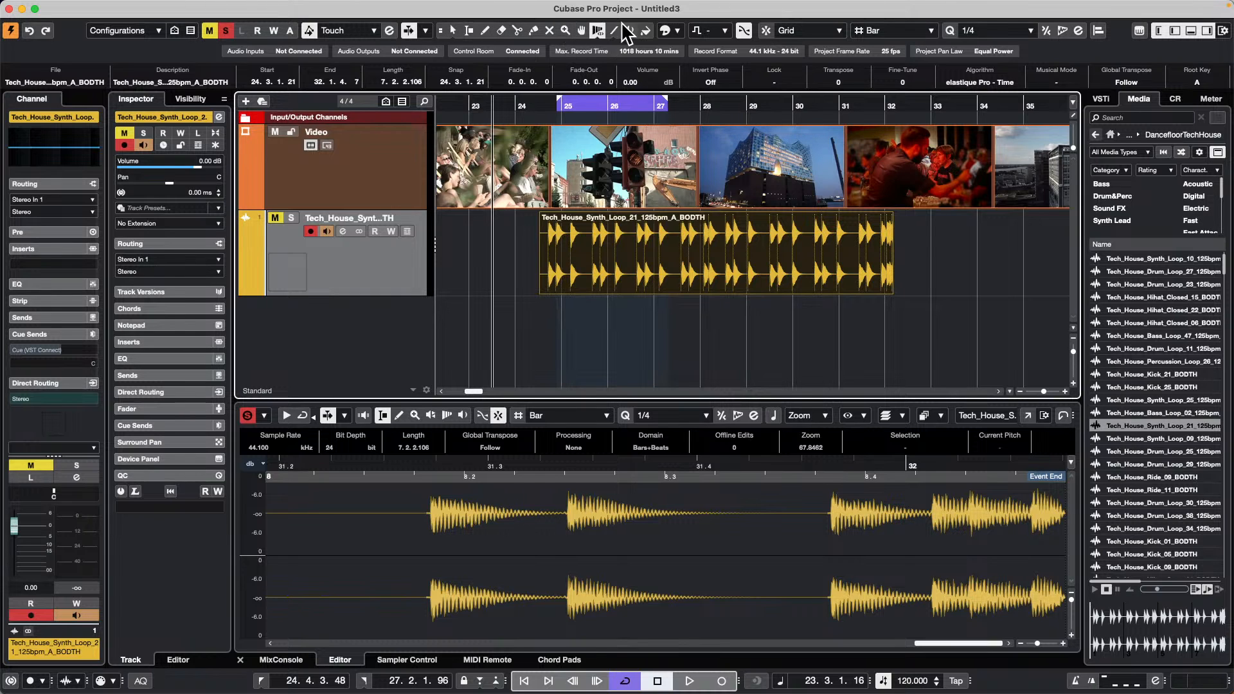
pyautogui.click(599, 30)
pyautogui.click(623, 47)
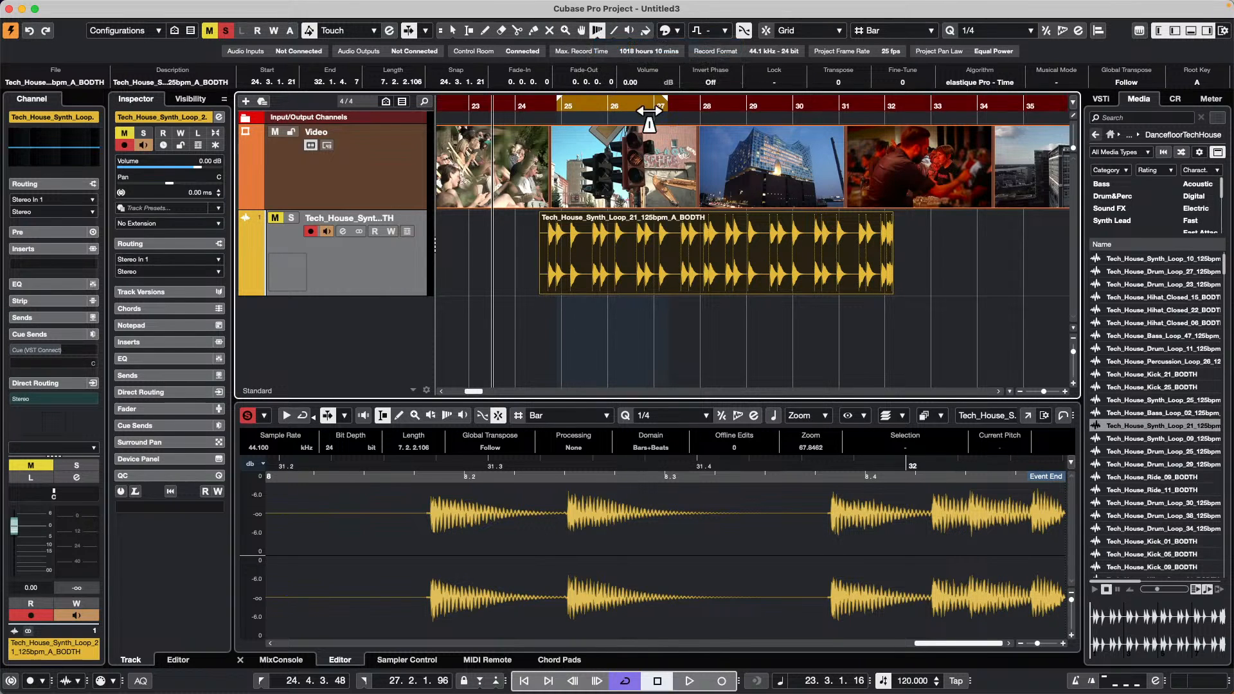
pyautogui.moveTo(661, 110); pyautogui.dragTo(607, 117)
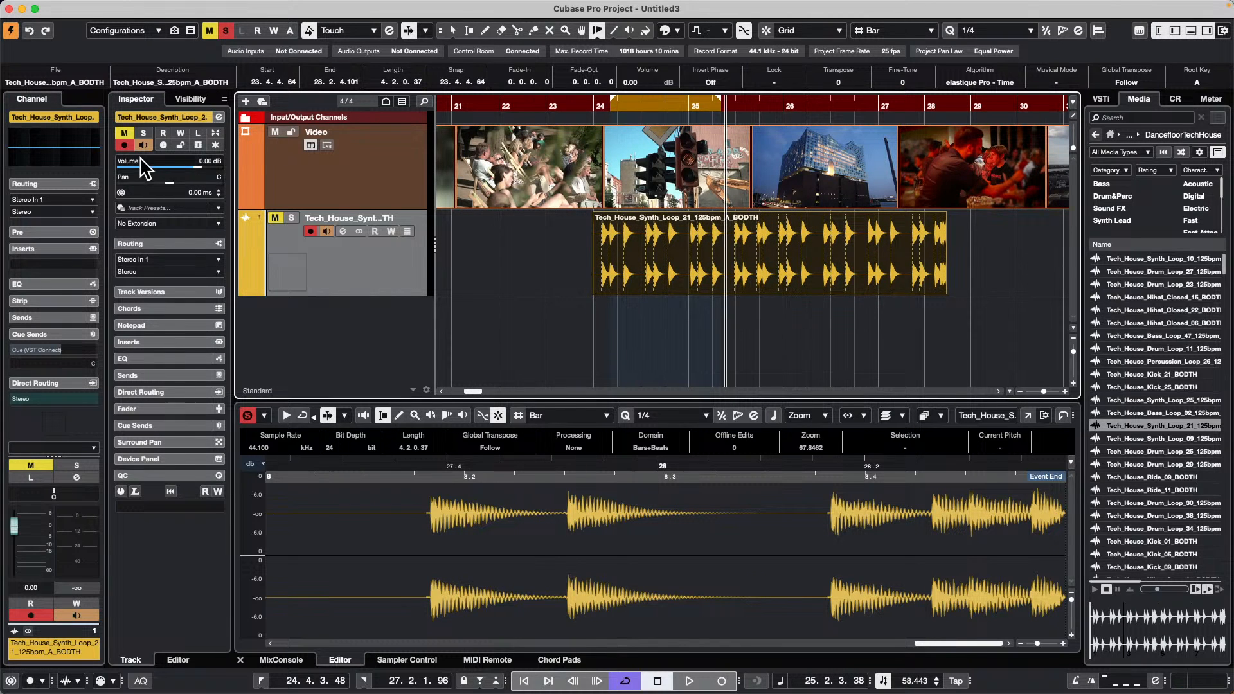
# - Set the loop track's time base to musical and stretch the tempo grid around bars 25 and 26
pyautogui.click(164, 145)
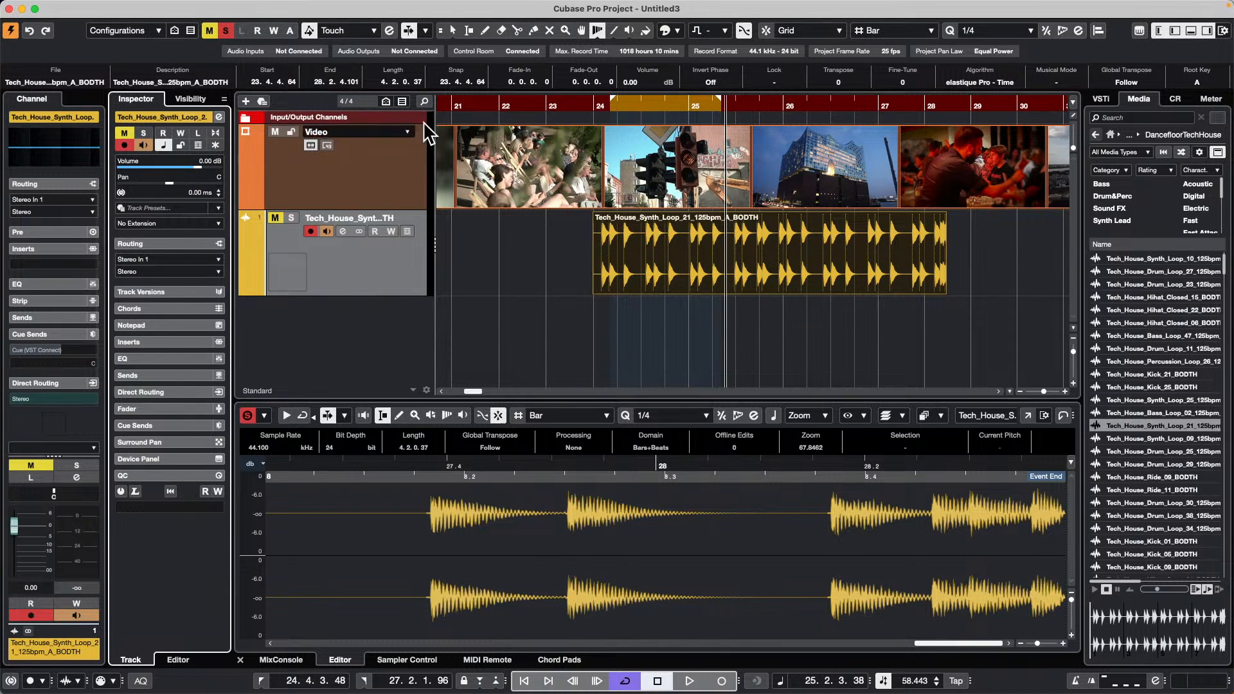
pyautogui.click(633, 110)
pyautogui.moveTo(689, 112); pyautogui.dragTo(869, 116)
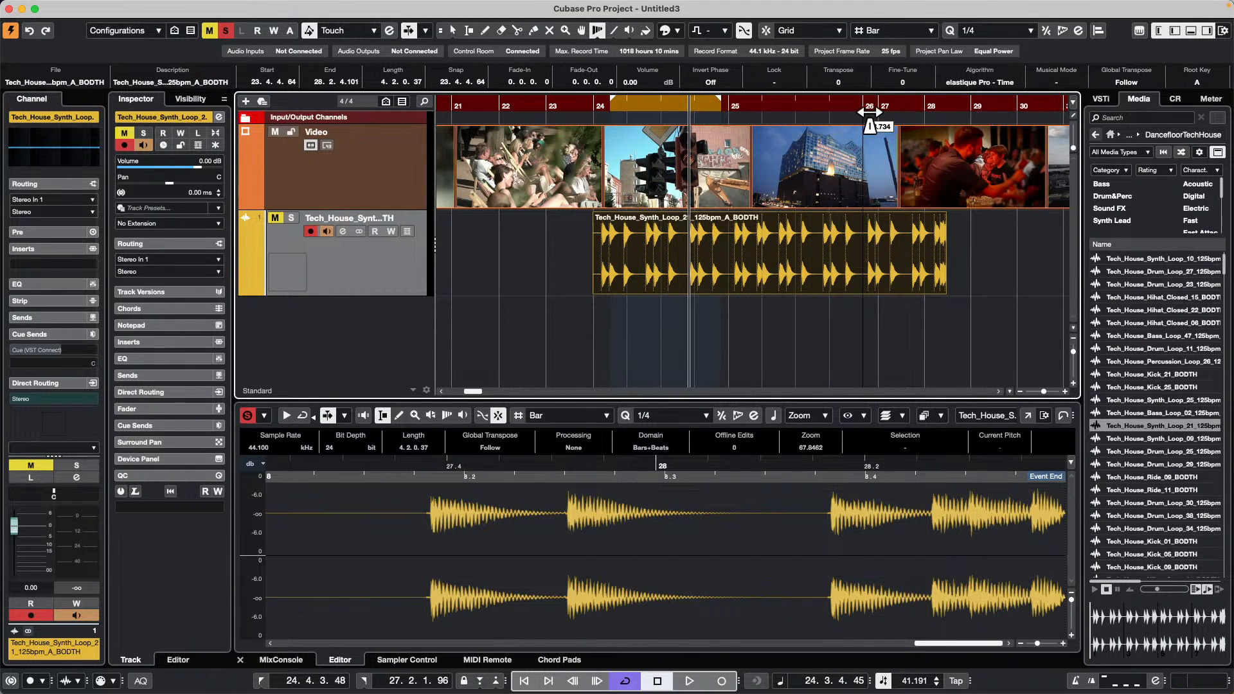
# - Enable musical mode on the loop, warp the grid at bar 25 earlier, and turn musical mode off again
pyautogui.click(1066, 81)
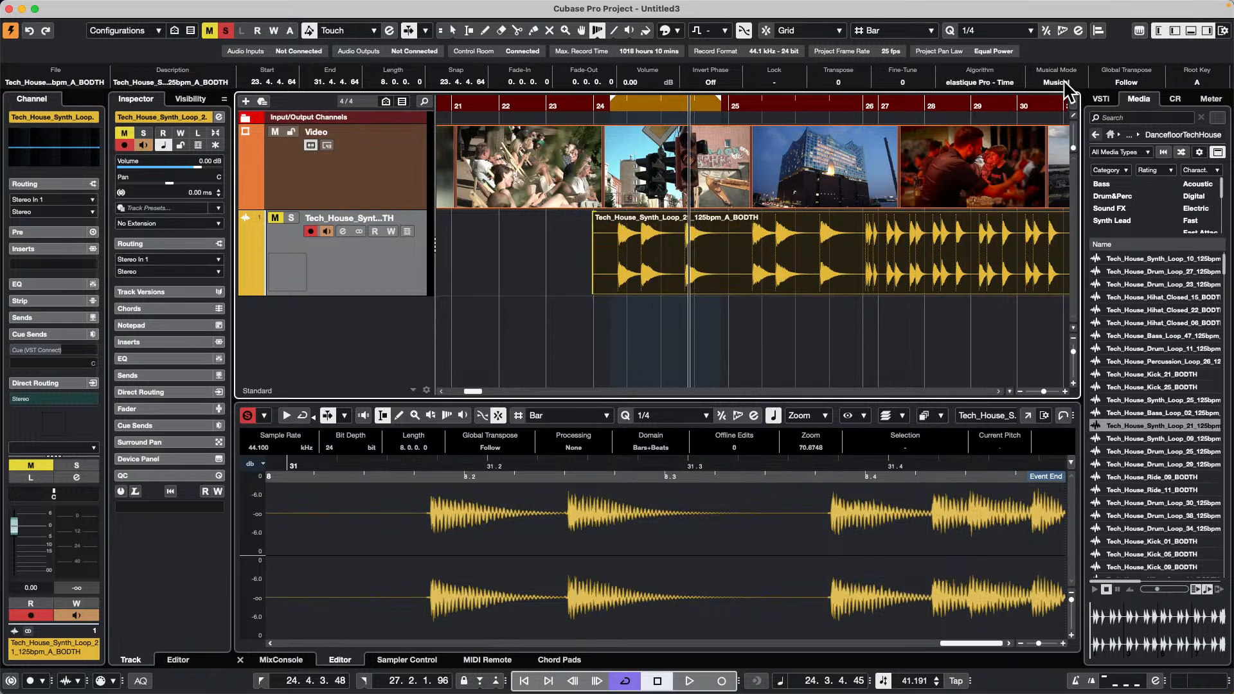
pyautogui.moveTo(802, 106); pyautogui.dragTo(772, 115)
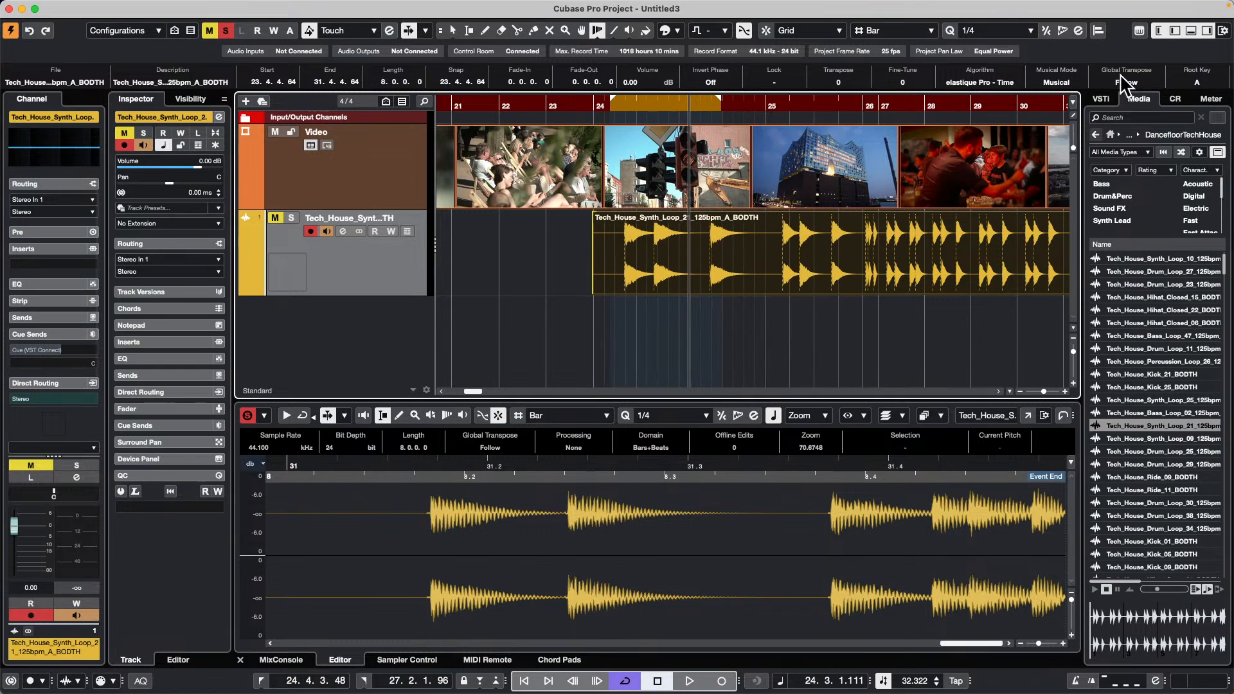
pyautogui.click(1054, 81)
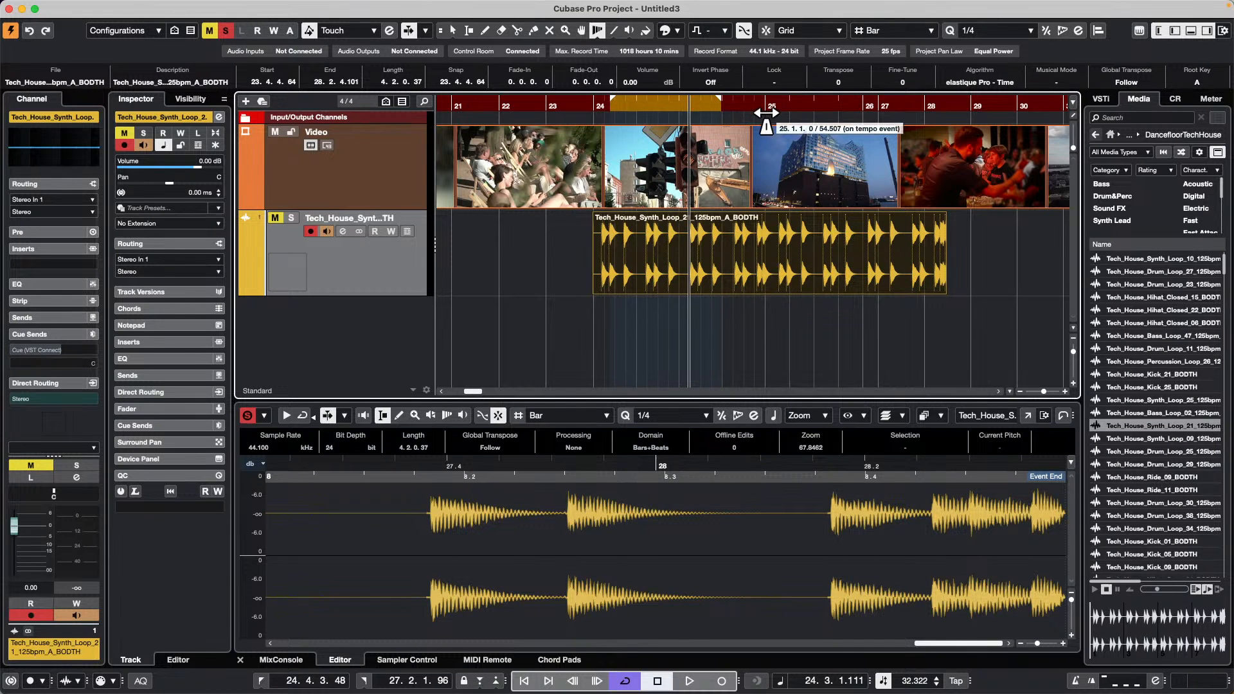
# - Warp the tempo grid by moving bars 25 and 28 later and the bars before 24 earlier
pyautogui.moveTo(773, 116); pyautogui.dragTo(828, 117)
pyautogui.moveTo(932, 116); pyautogui.dragTo(958, 116)
pyautogui.moveTo(531, 110); pyautogui.dragTo(461, 110)
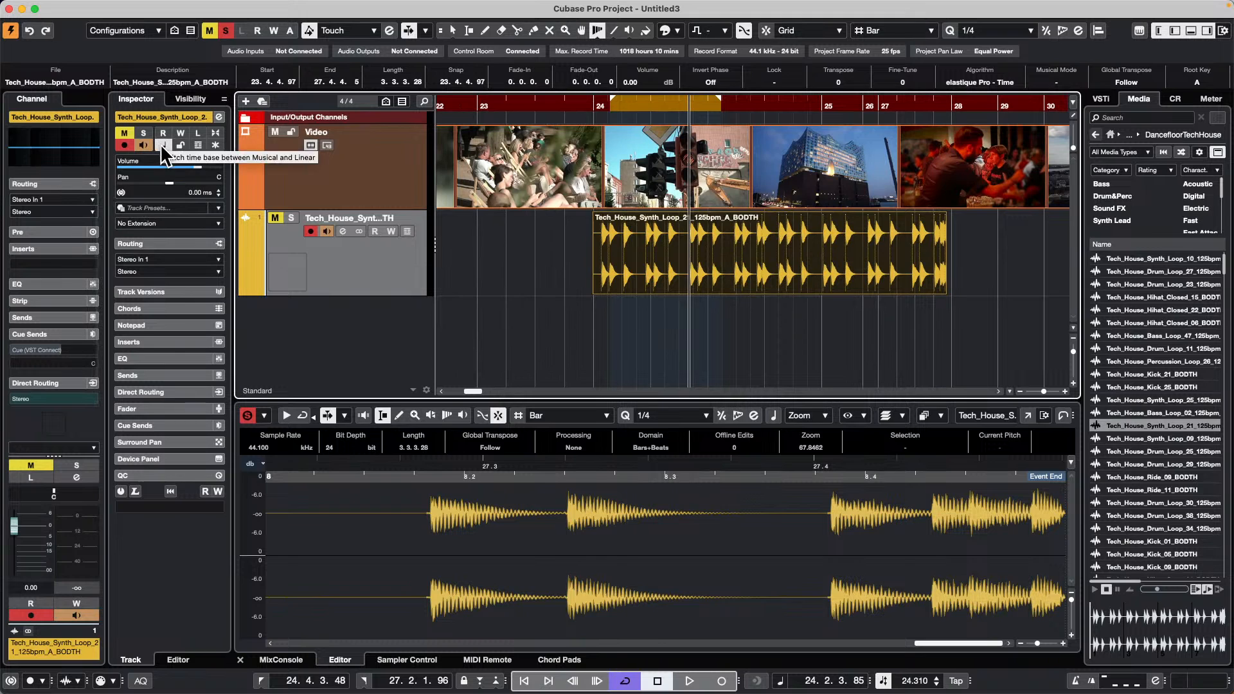
# - Switch to the Draw tool and add a MIDI track on channel 1 below the loop track
pyautogui.rightClick(601, 318)
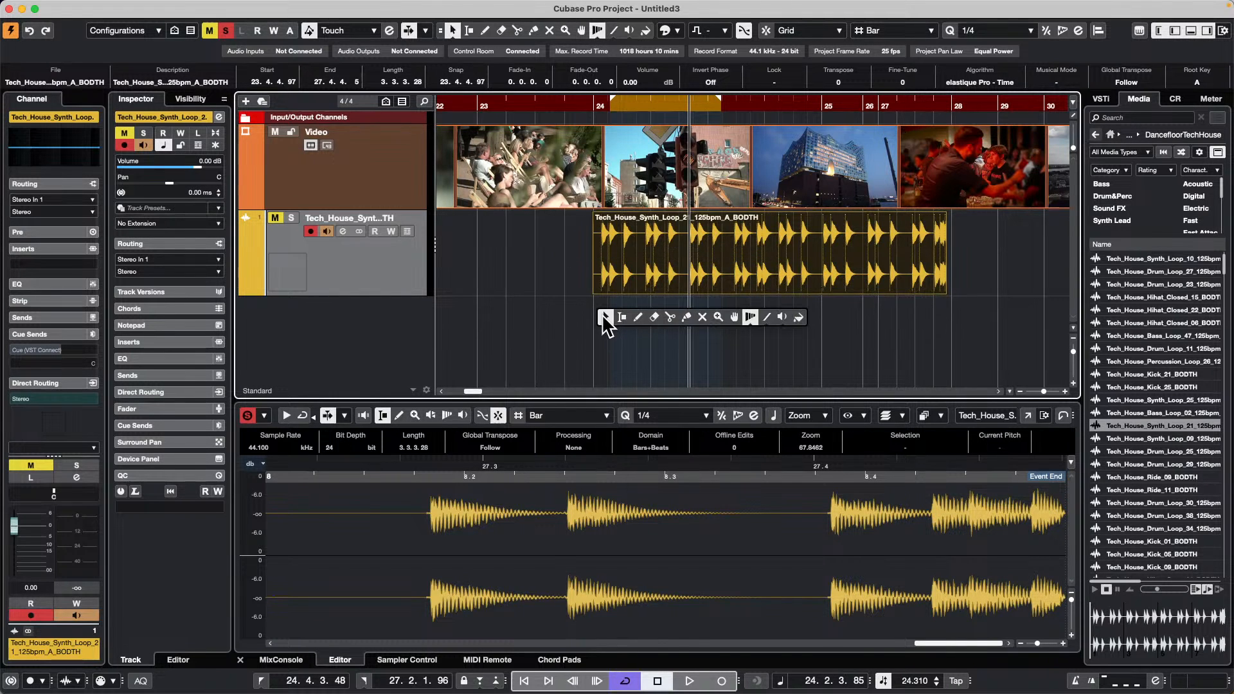
pyautogui.click(639, 317)
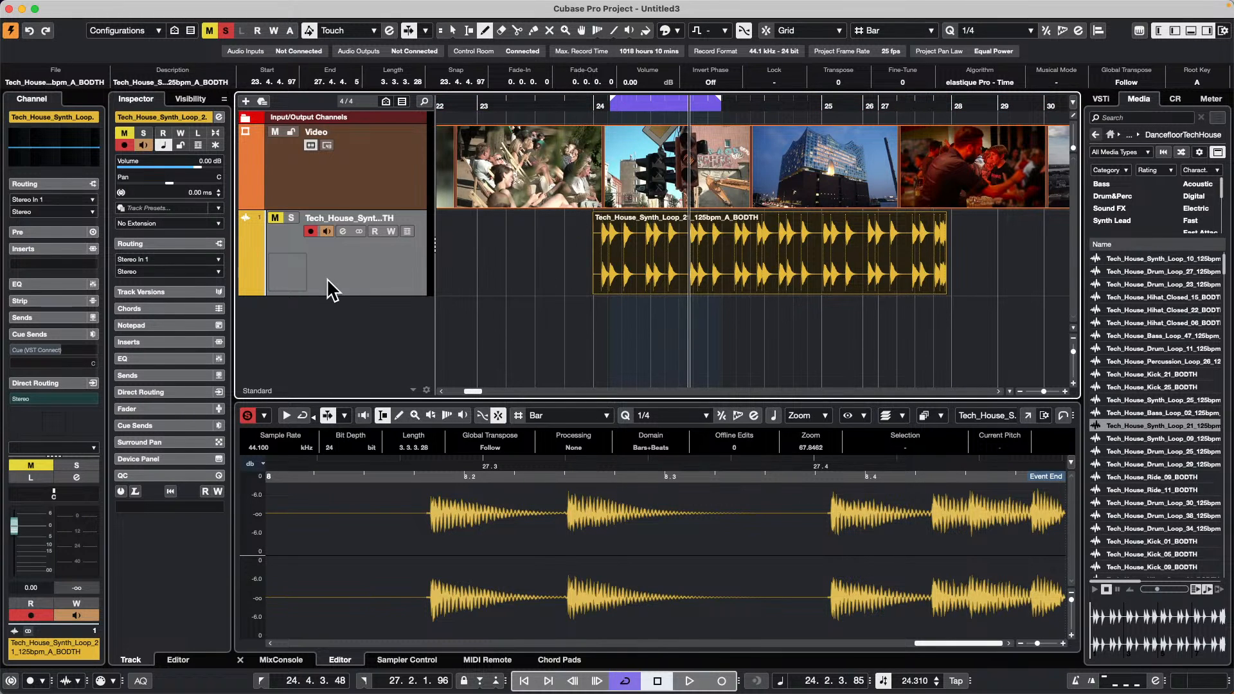
pyautogui.rightClick(357, 332)
pyautogui.click(466, 386)
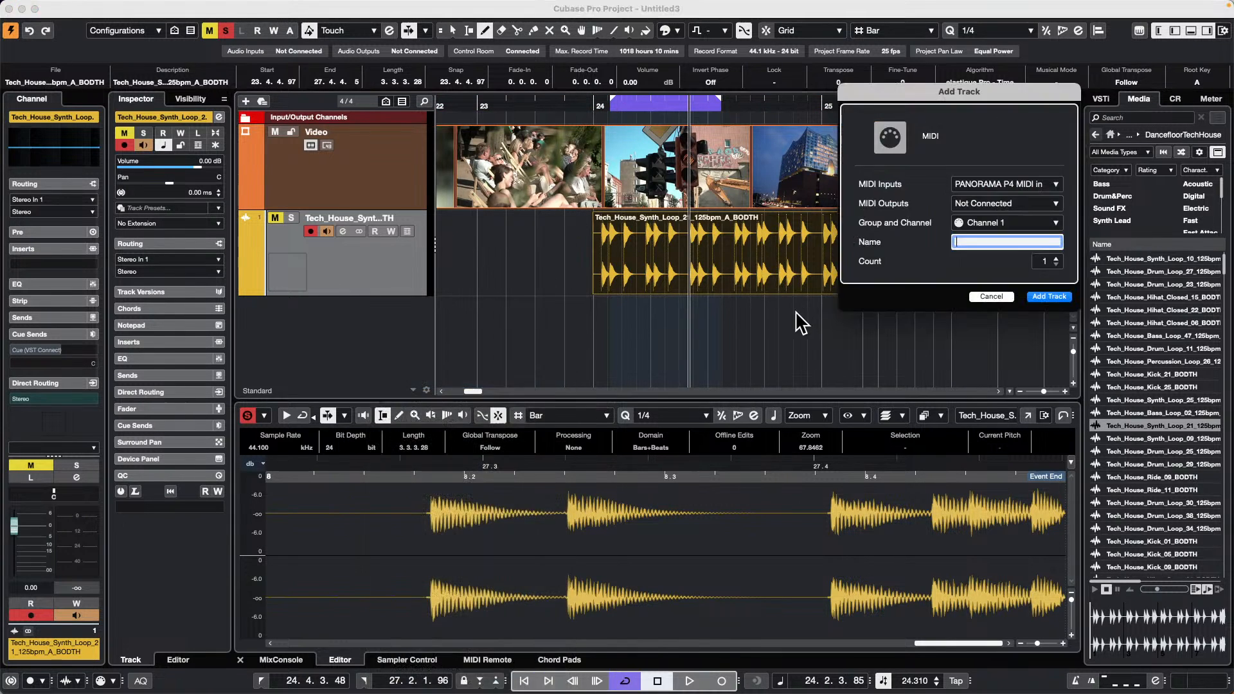
pyautogui.click(1054, 297)
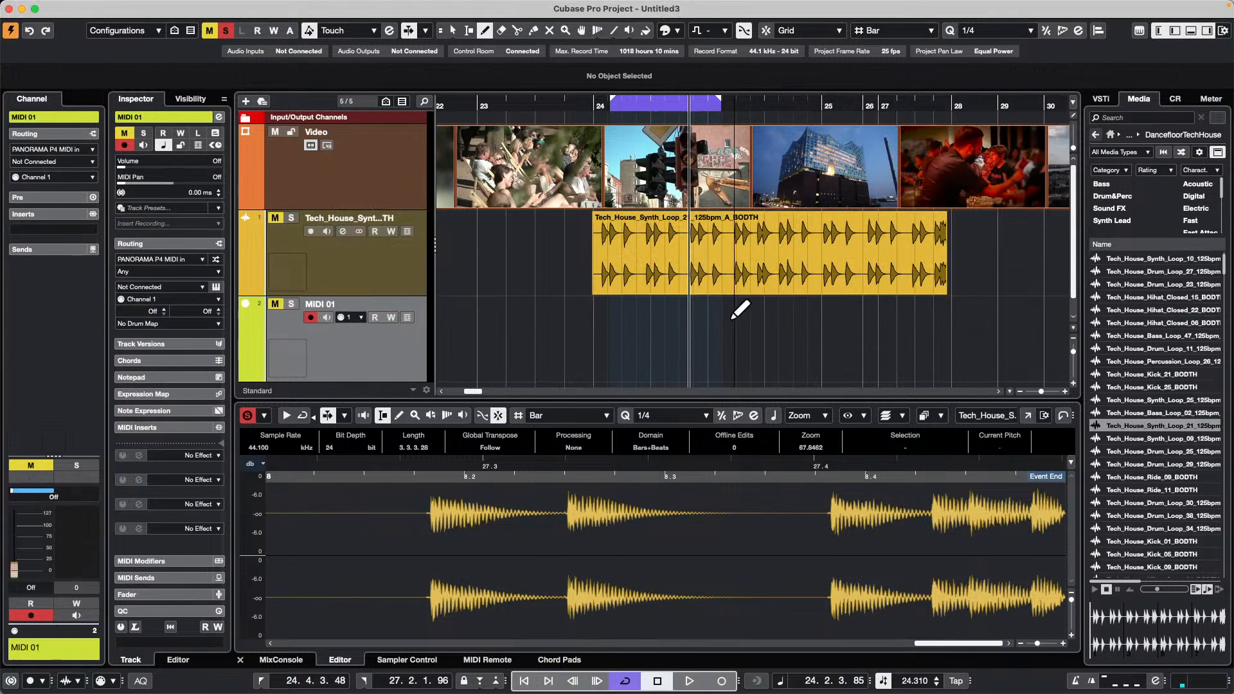
# - Draw an empty MIDI part of about four bars under the loop and extend its start to the loop's beginning
pyautogui.moveTo(653, 359); pyautogui.dragTo(976, 350)
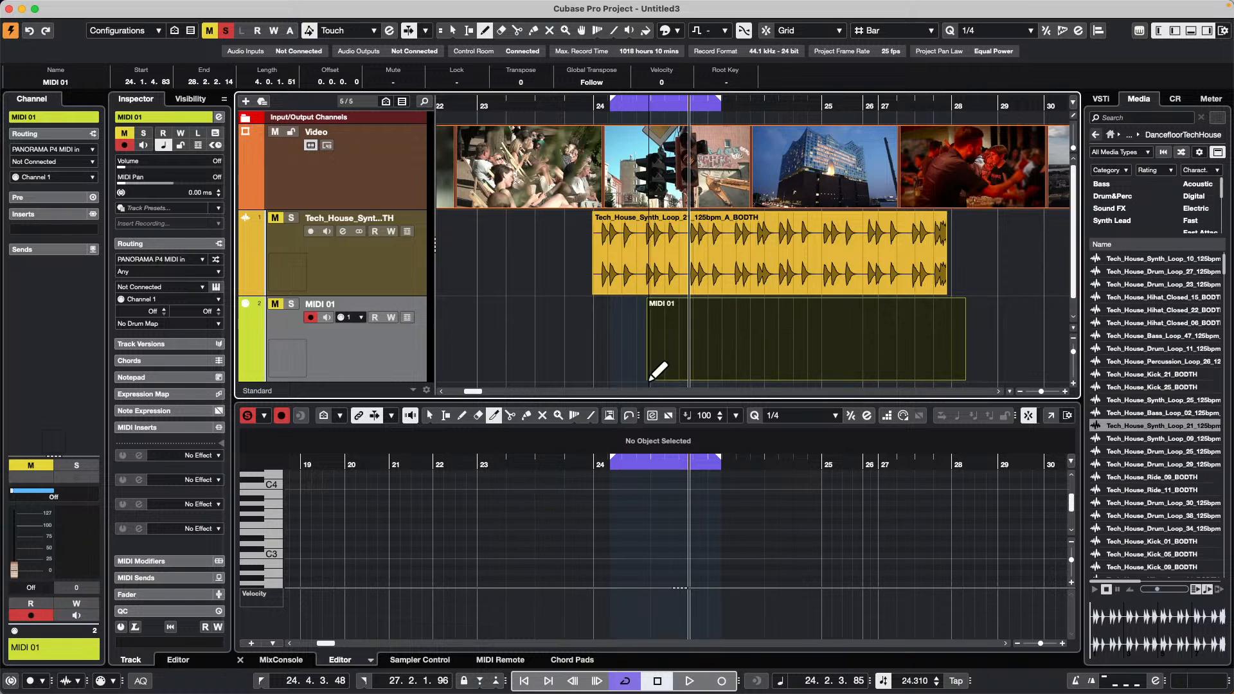
pyautogui.press('1')
pyautogui.moveTo(649, 380); pyautogui.dragTo(595, 379)
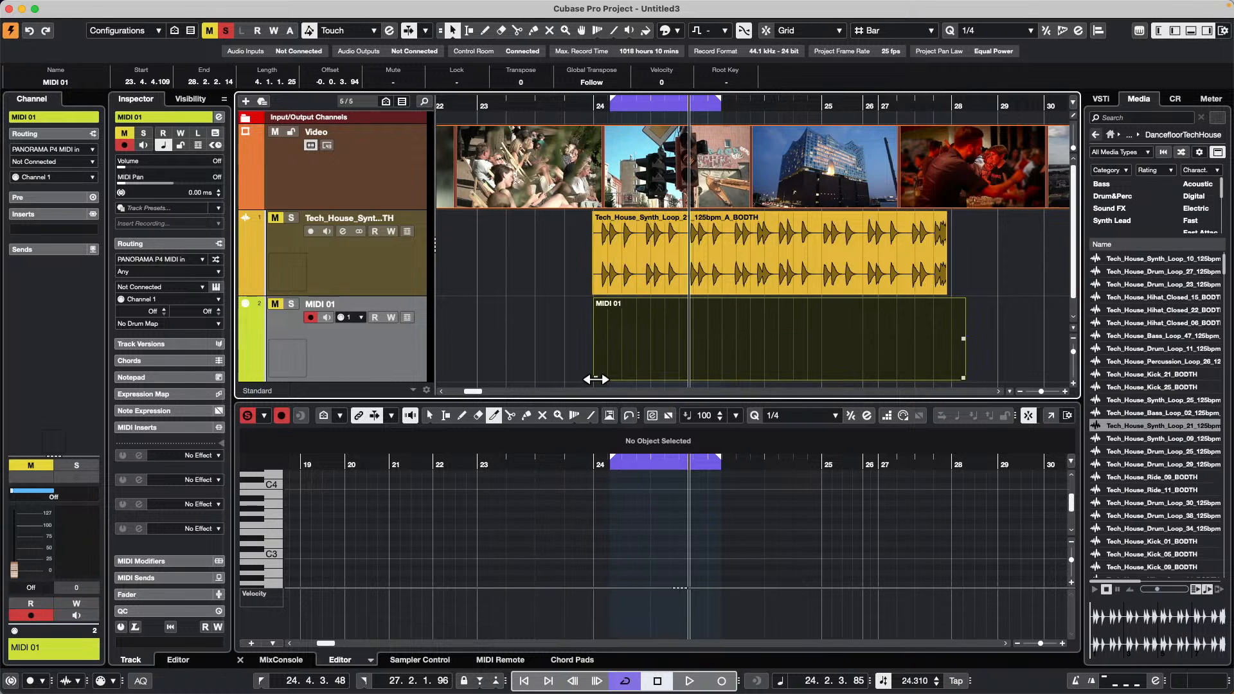
# - Open the MIDI part in the Drum Editor and draw a line of Side Stick (C#1) hits across its whole length
pyautogui.click(370, 660)
pyautogui.click(404, 639)
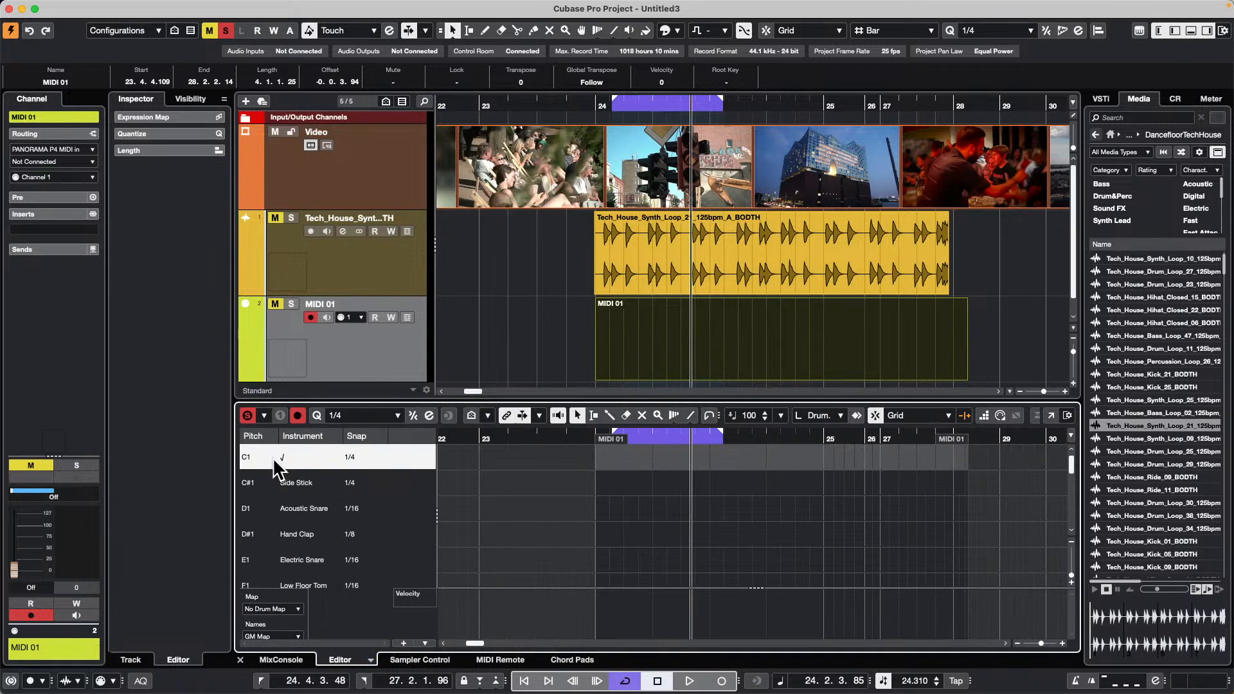
pyautogui.rightClick(607, 493)
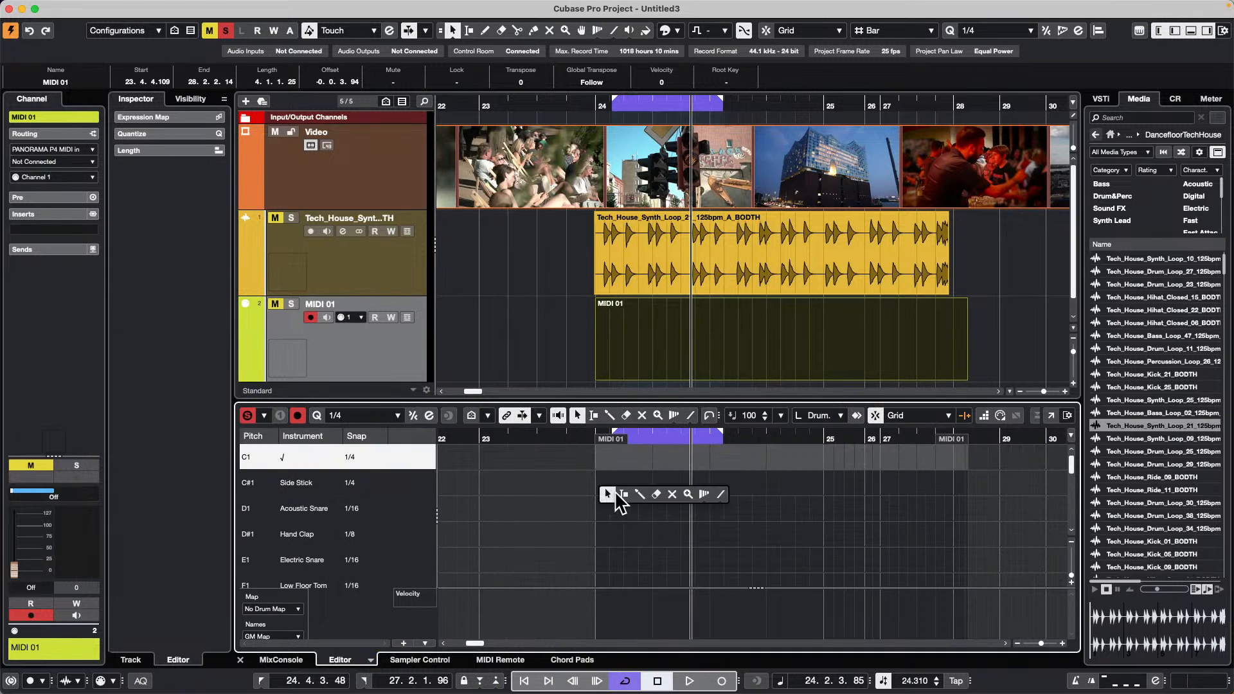
pyautogui.click(638, 496)
pyautogui.moveTo(603, 483); pyautogui.dragTo(960, 483)
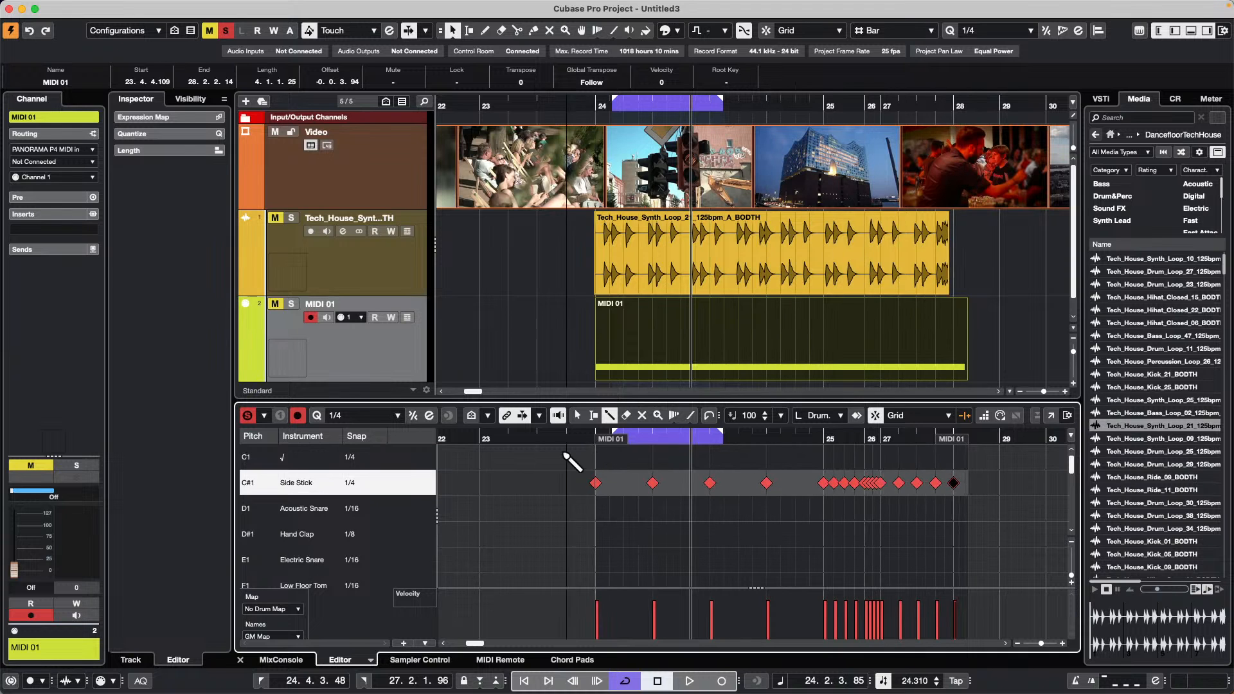
pyautogui.click(539, 311)
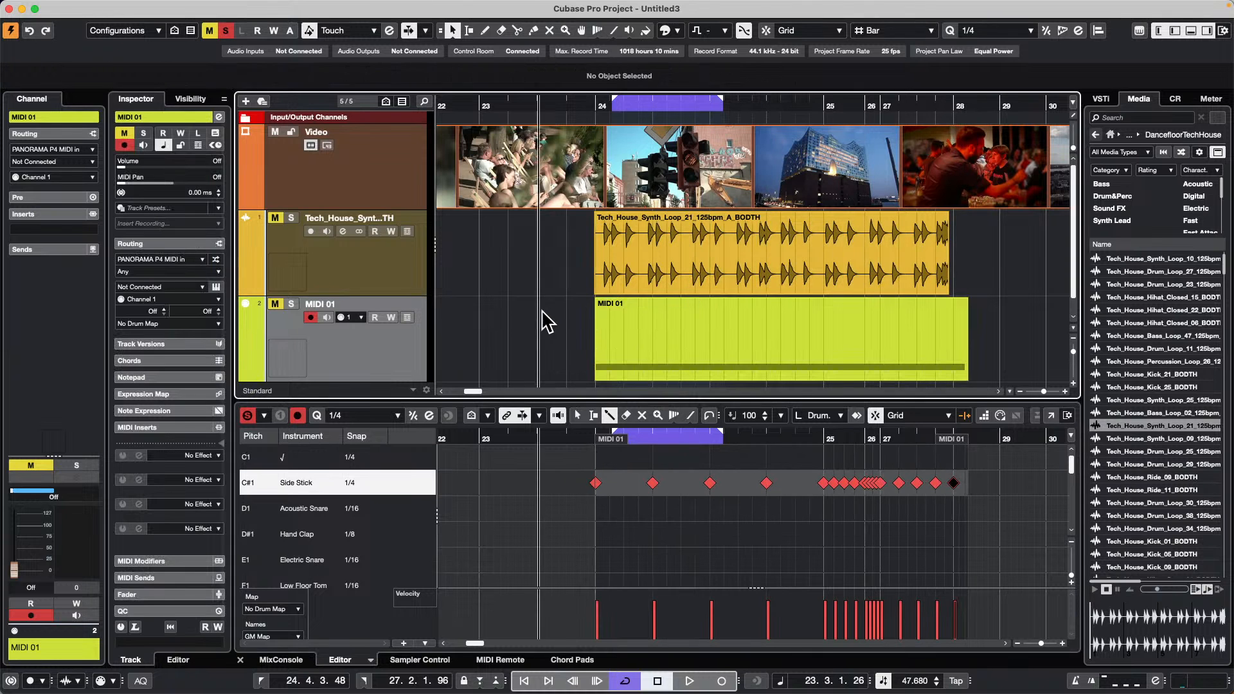
# - Open the MIDI part in the Key Editor and shorten the C#1 notes of bar 24 to leave gaps between them
pyautogui.click(662, 367)
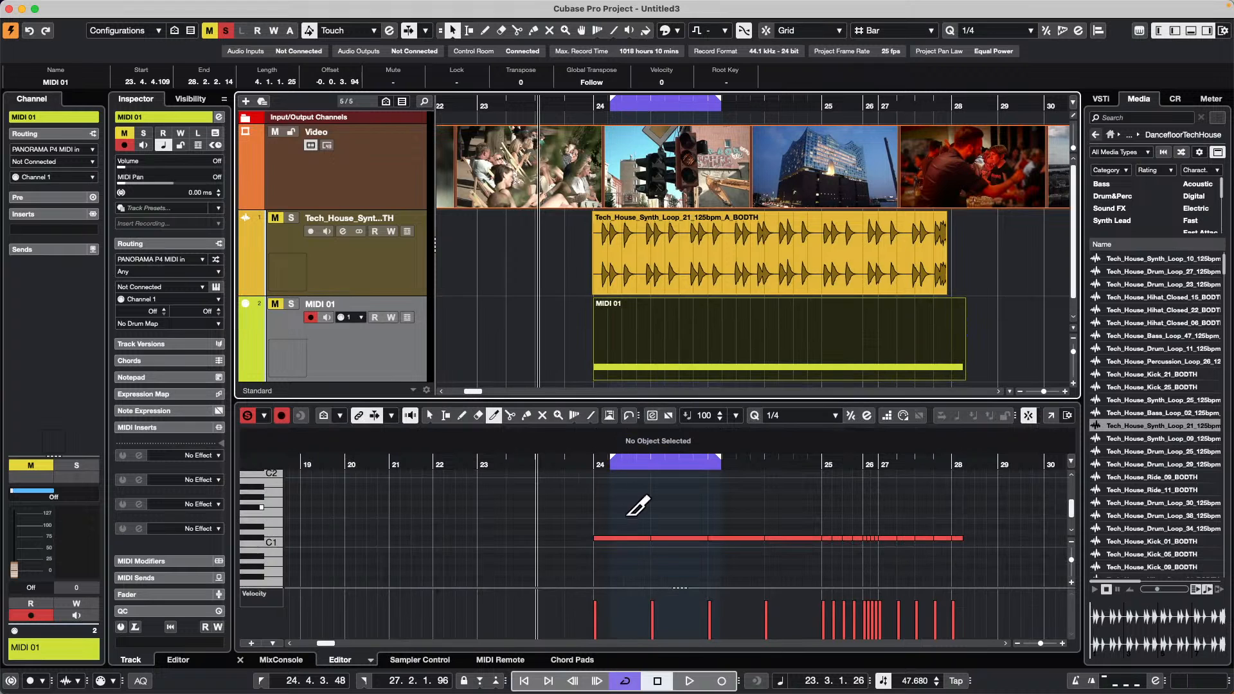
pyautogui.press('1')
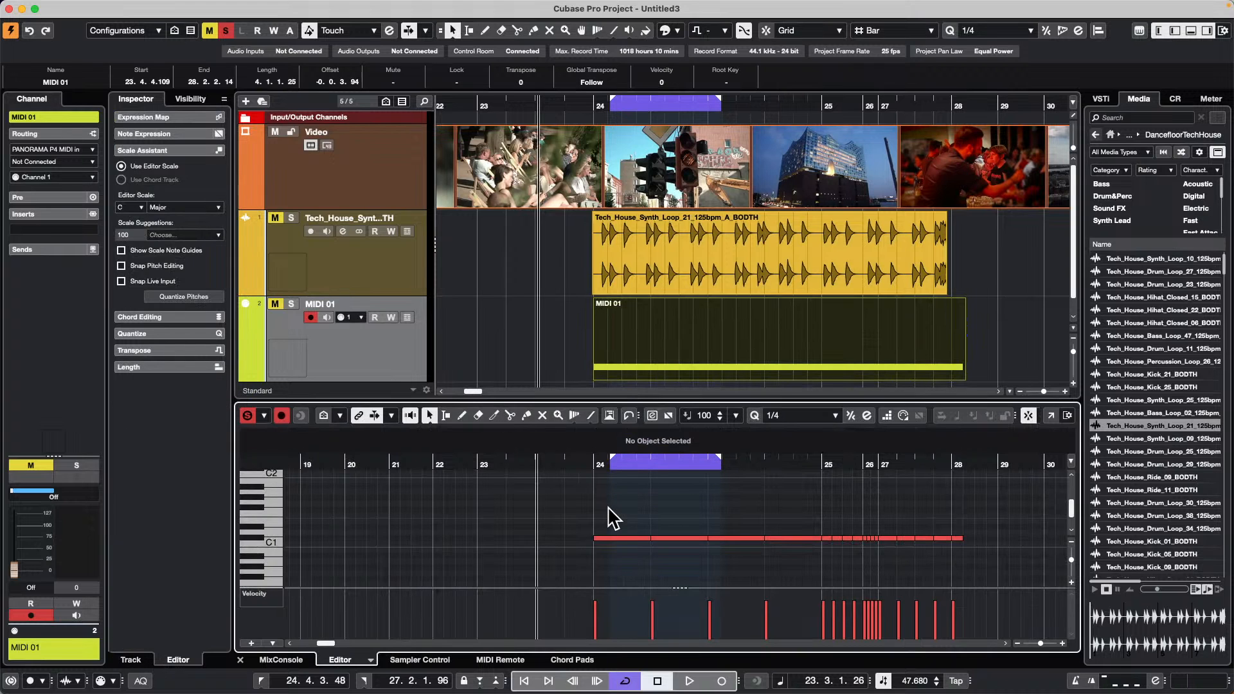
pyautogui.moveTo(608, 503)
pyautogui.mouseDown()
pyautogui.moveTo(737, 559)
pyautogui.moveTo(787, 566)
pyautogui.mouseUp()
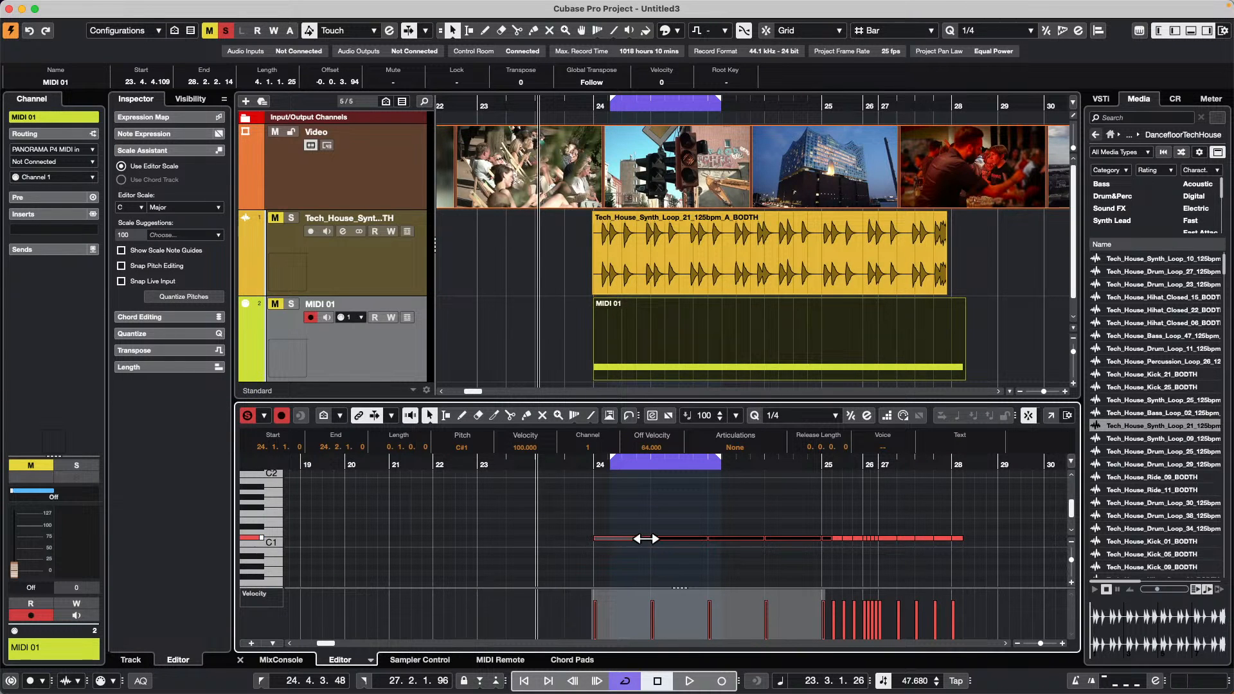
pyautogui.moveTo(646, 539); pyautogui.dragTo(612, 540)
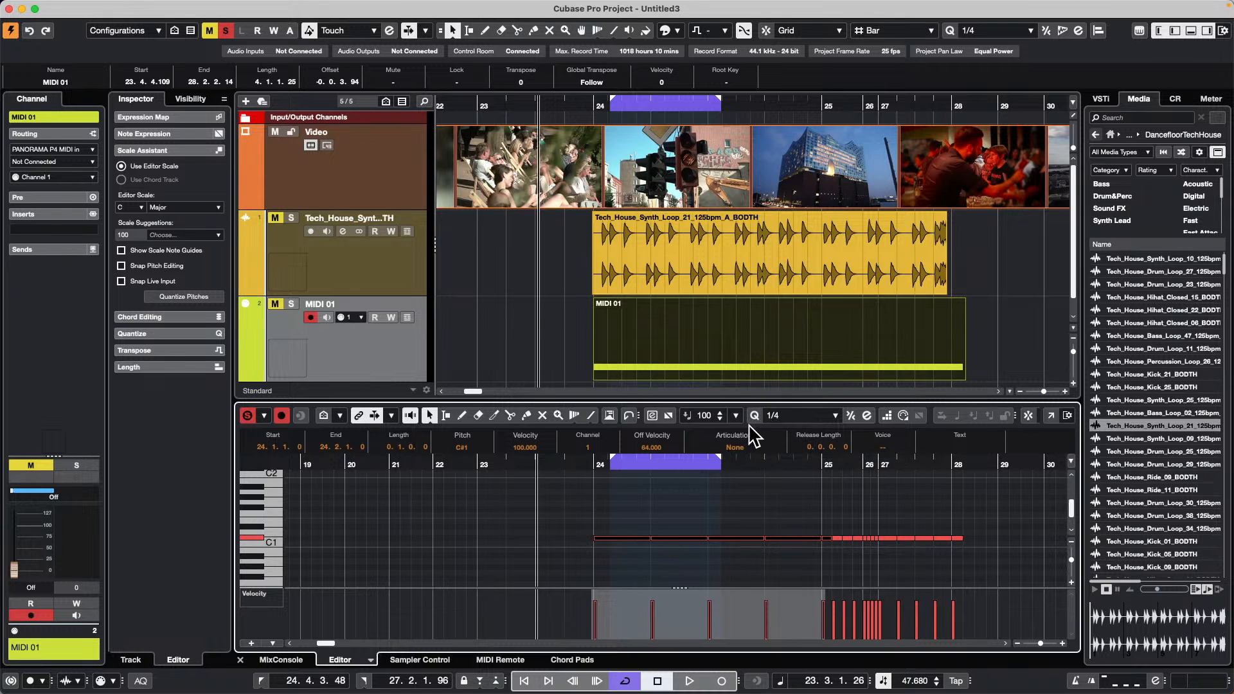
pyautogui.moveTo(644, 540); pyautogui.dragTo(612, 540)
pyautogui.click(536, 350)
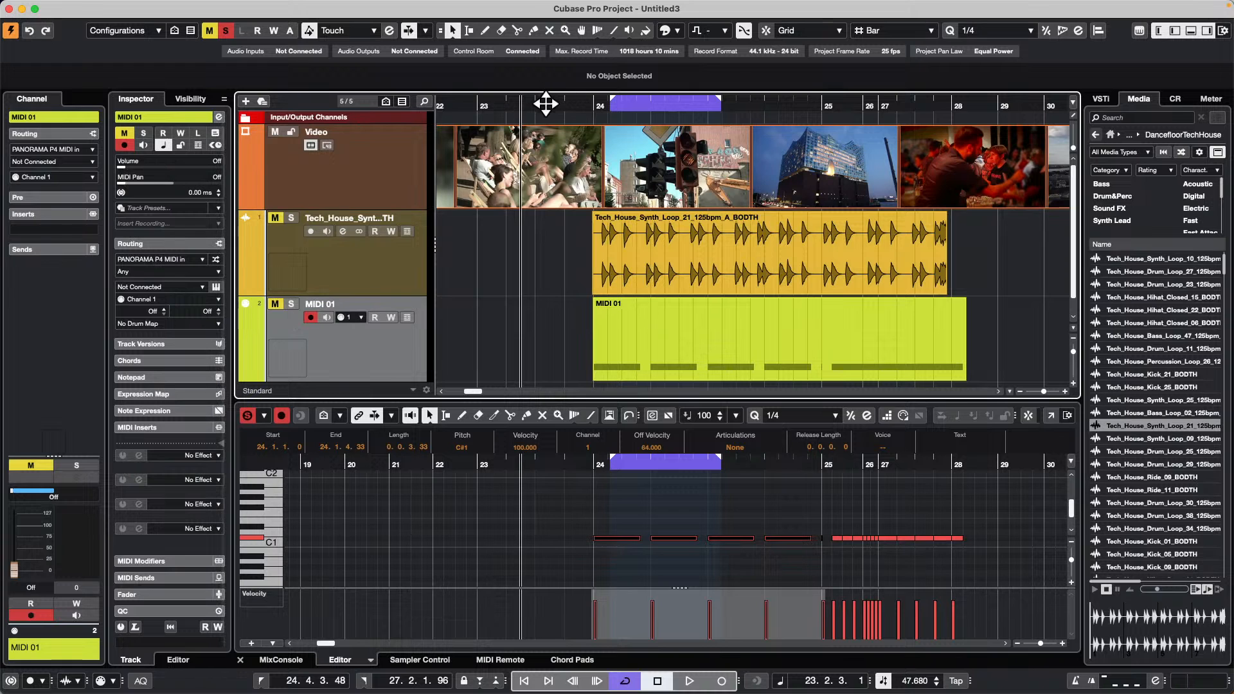
# - Warp the tempo grid with the Time Warp tool by moving bars 25, 26 and 27 earlier
pyautogui.rightClick(590, 119)
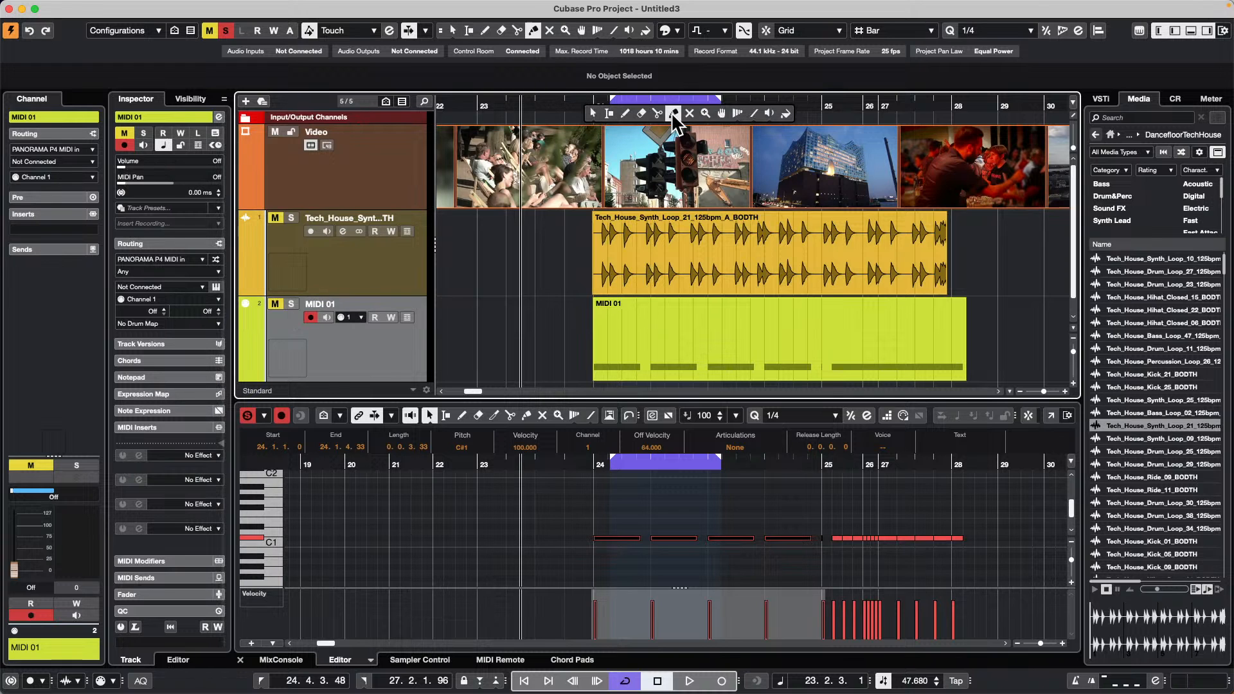
pyautogui.click(738, 113)
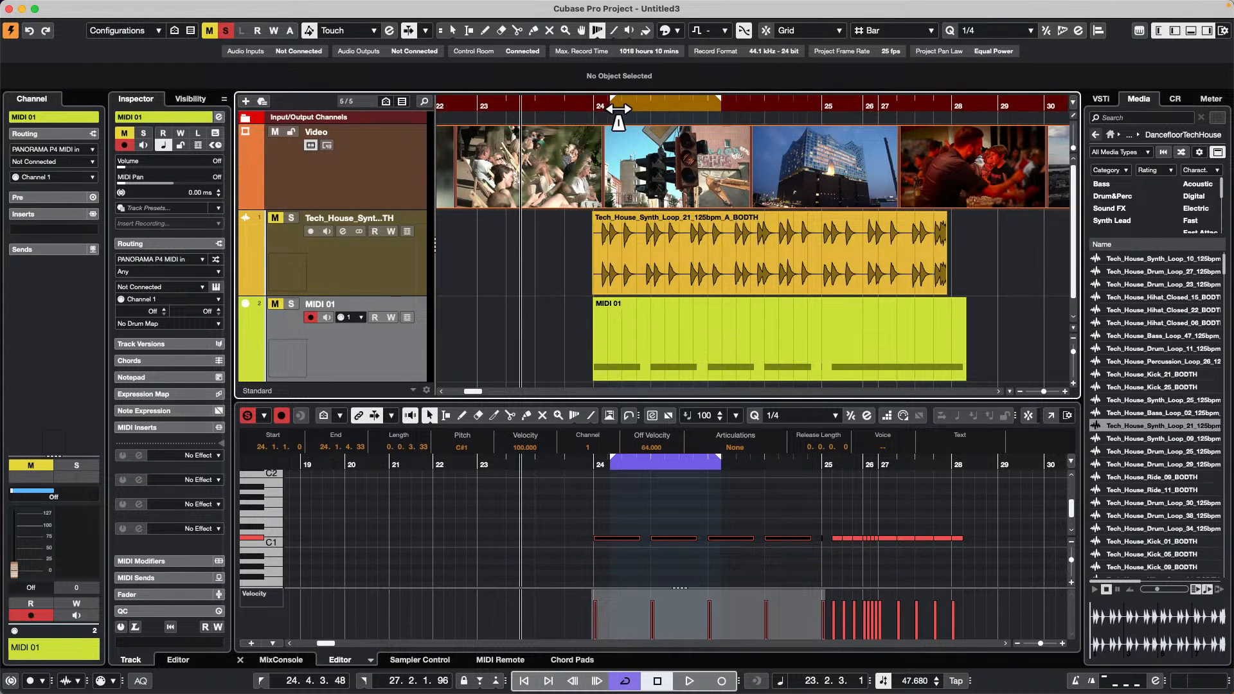
pyautogui.moveTo(526, 120); pyautogui.dragTo(569, 120)
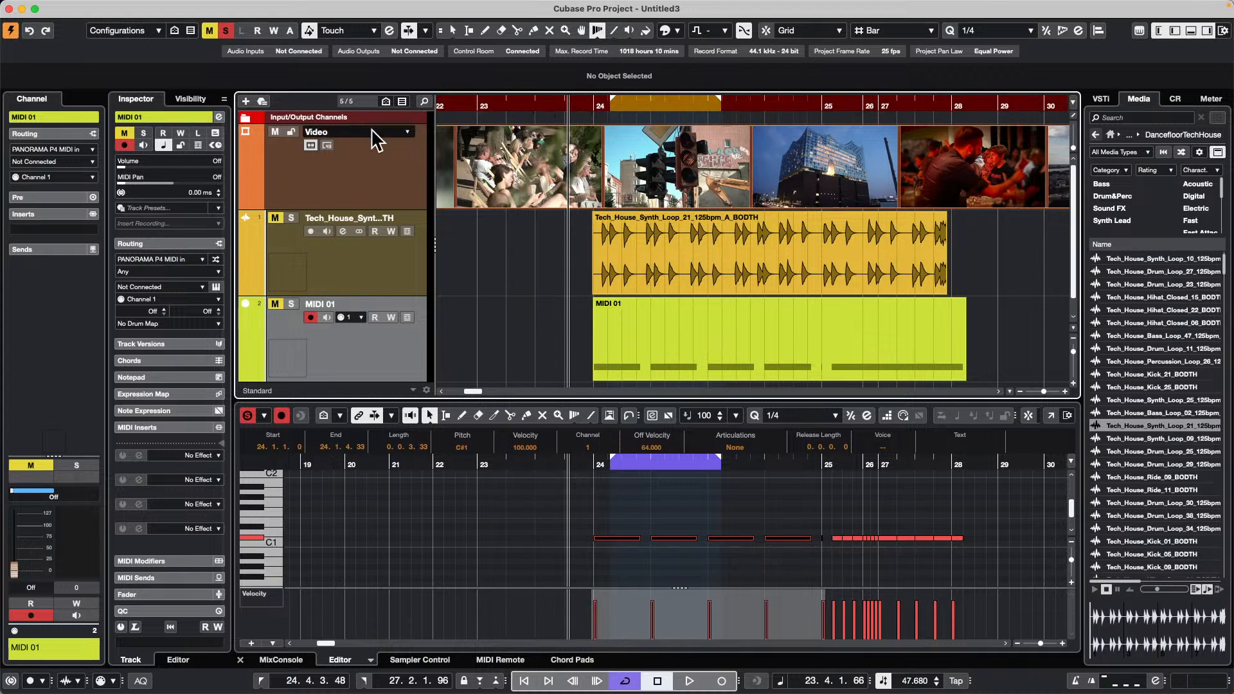
pyautogui.moveTo(775, 116)
pyautogui.mouseDown()
pyautogui.moveTo(856, 117)
pyautogui.moveTo(747, 118)
pyautogui.moveTo(785, 121)
pyautogui.mouseUp()
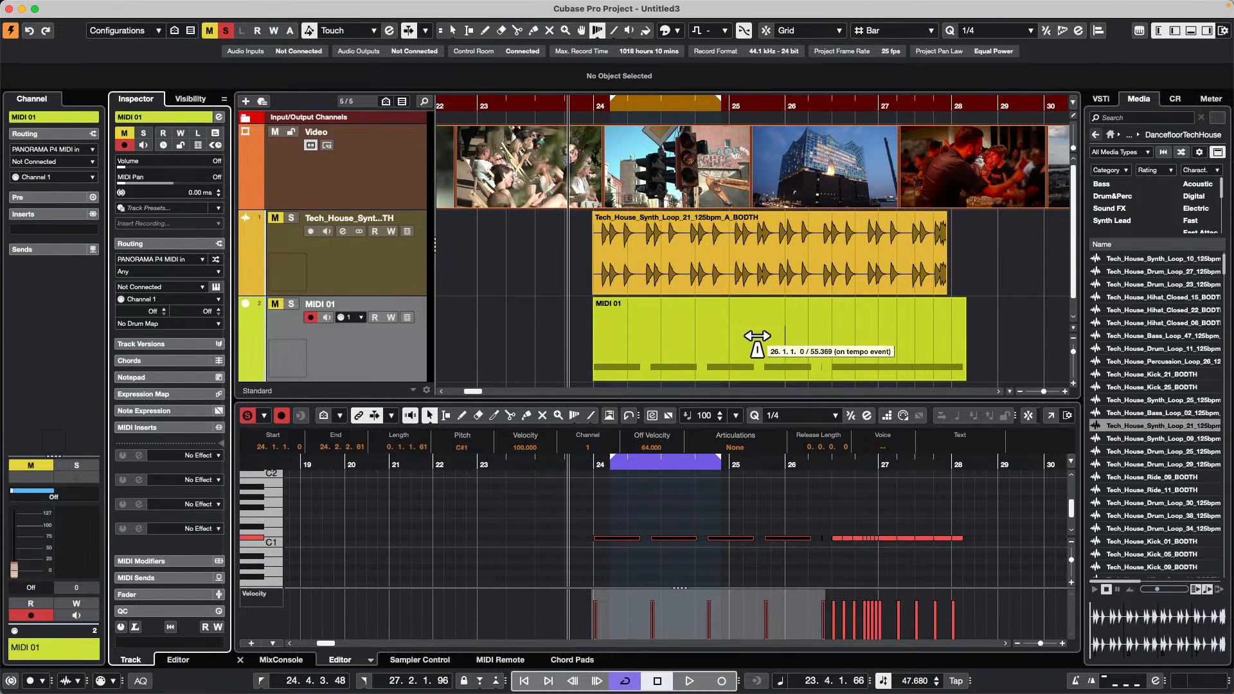
pyautogui.moveTo(729, 119); pyautogui.dragTo(671, 114)
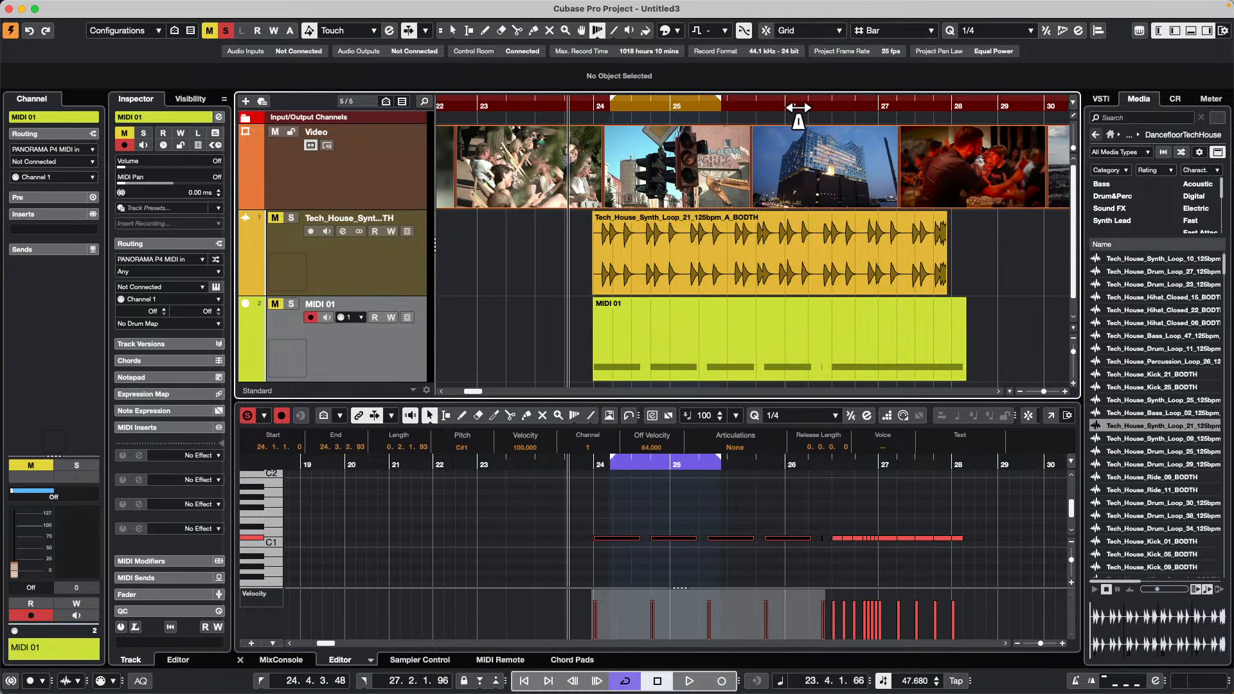
pyautogui.moveTo(860, 109); pyautogui.dragTo(779, 120)
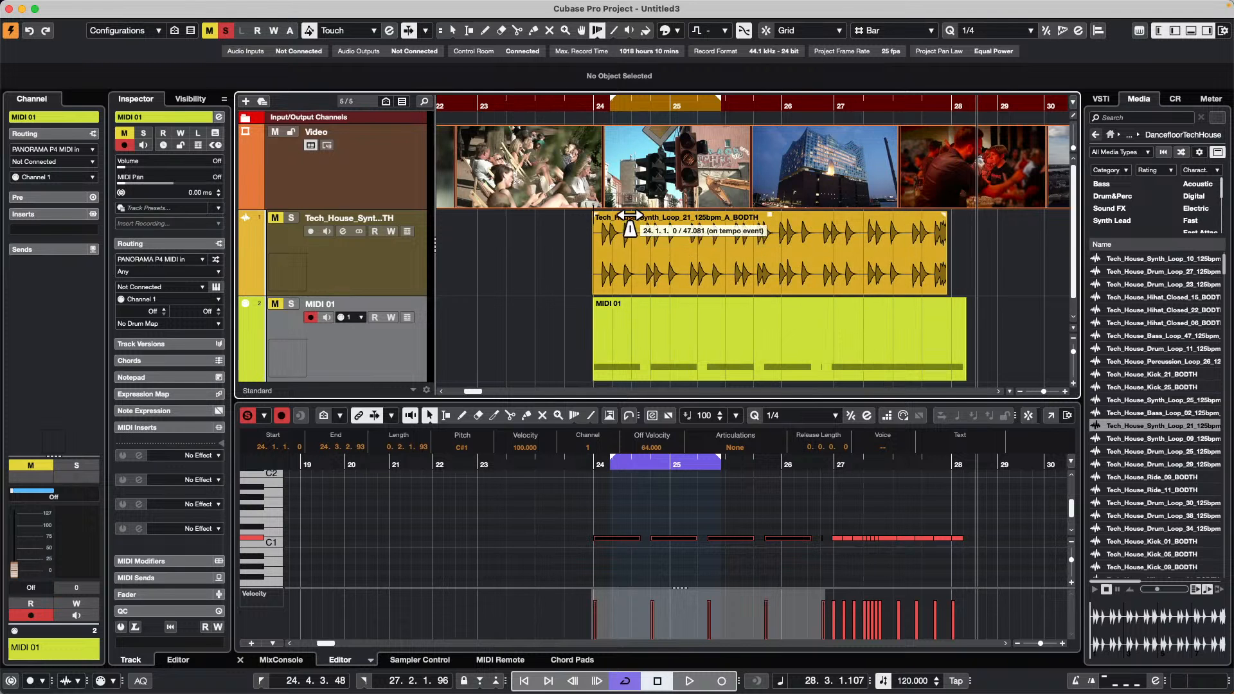
# - Create a new empty project
pyautogui.click(86, 8)
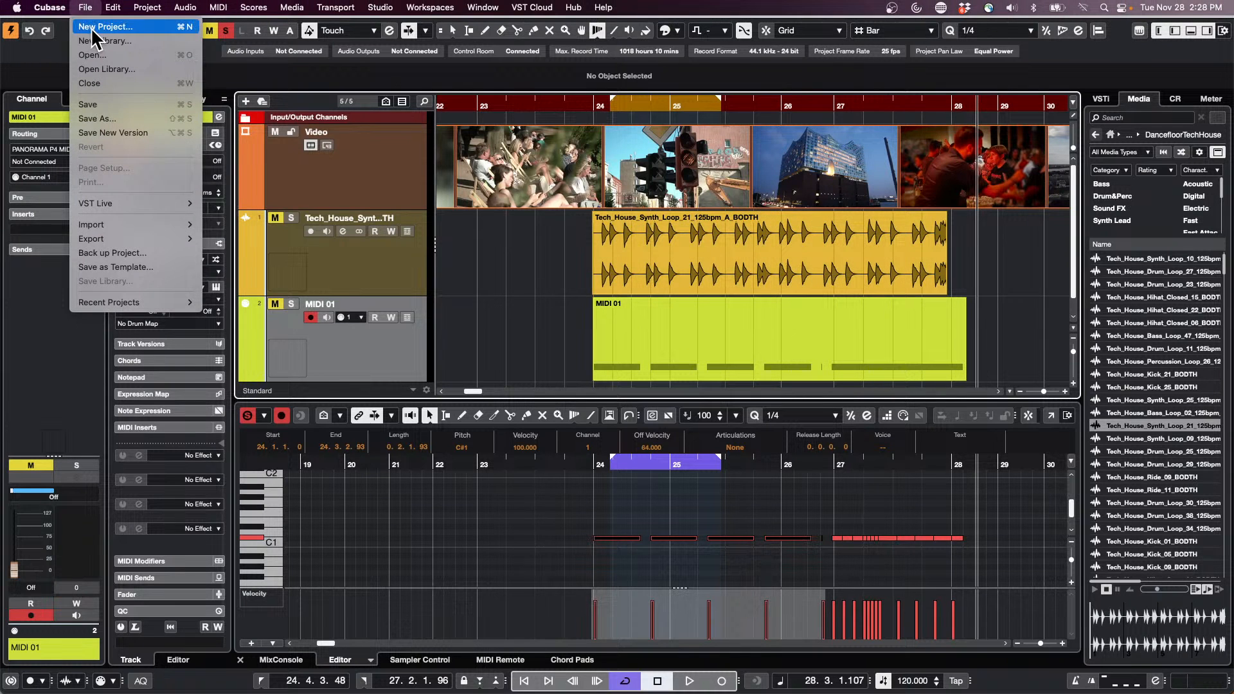
pyautogui.click(92, 29)
pyautogui.click(932, 487)
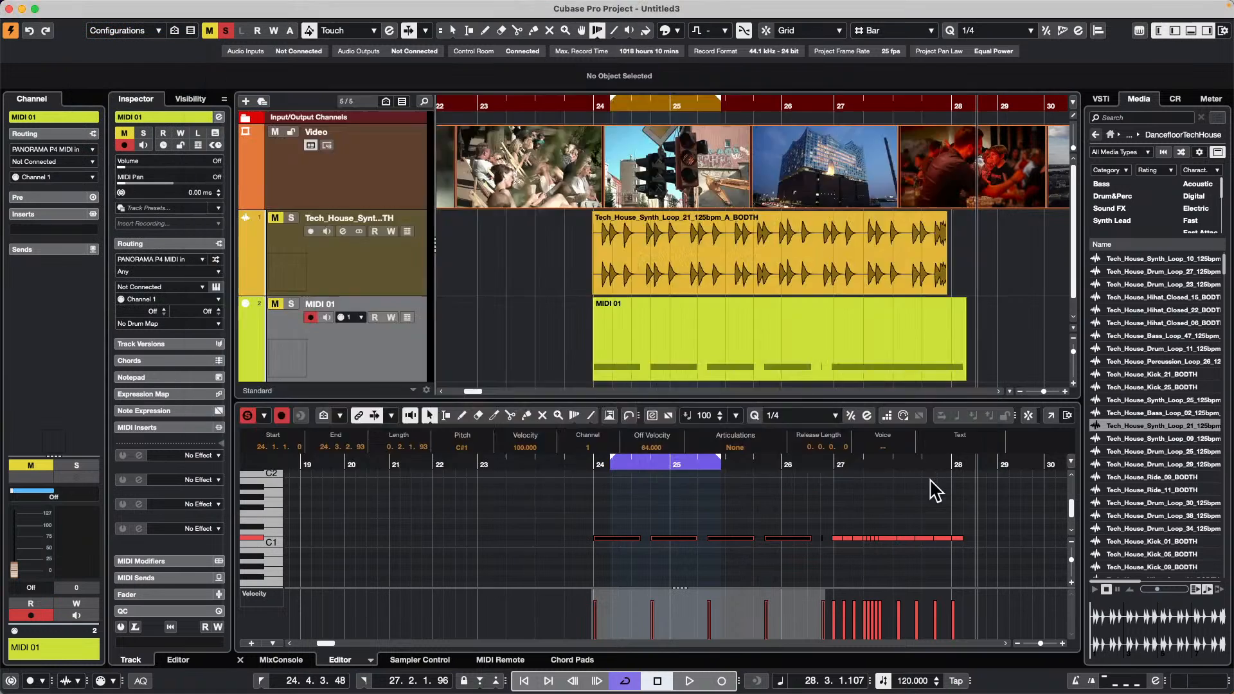
pyautogui.click(924, 430)
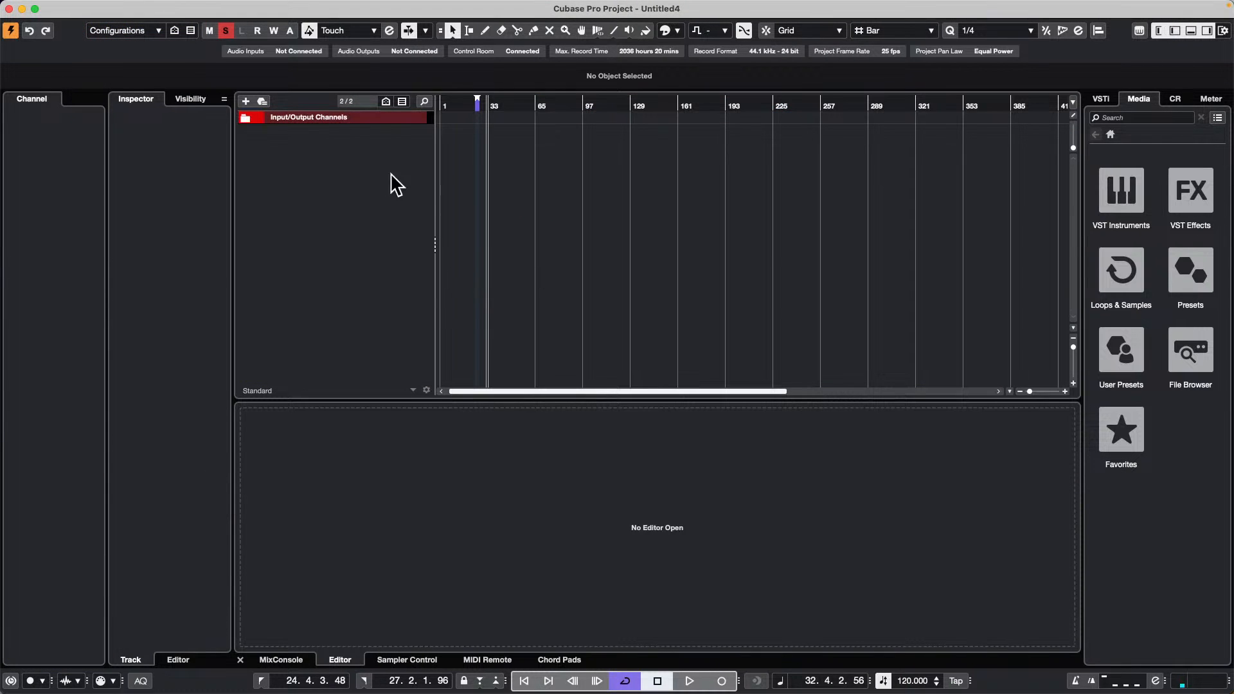
# - Add eight stereo audio tracks to the empty project
pyautogui.rightClick(343, 166)
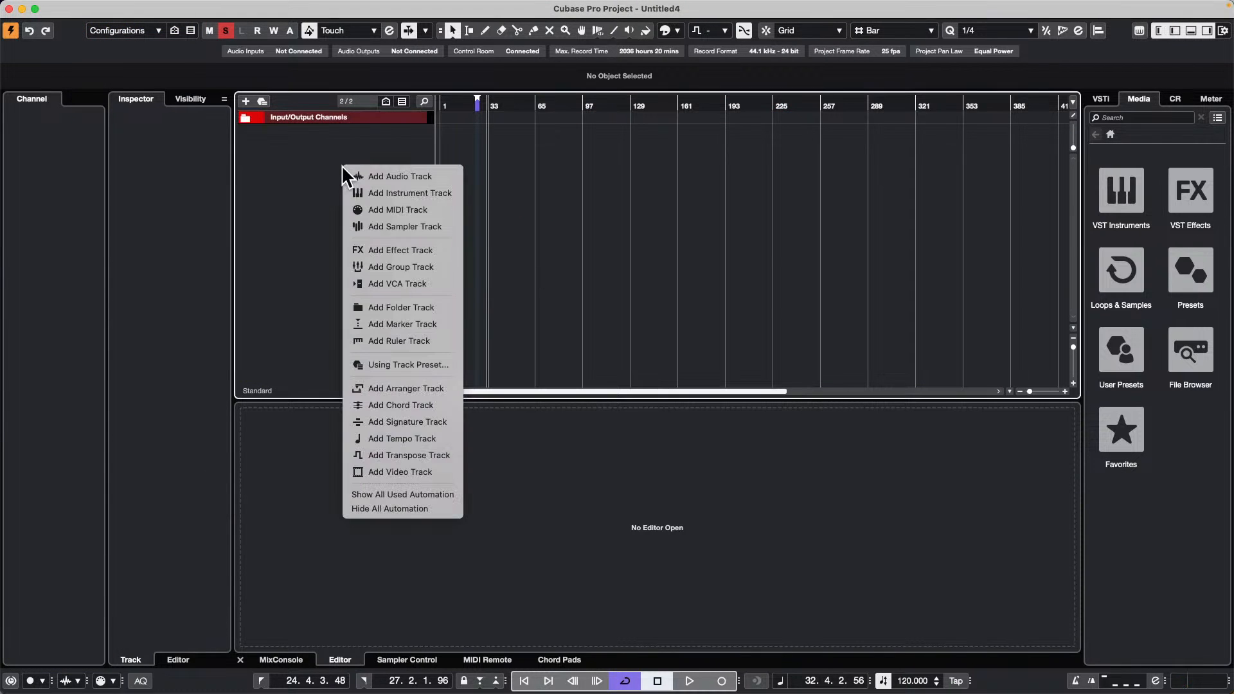
pyautogui.click(379, 177)
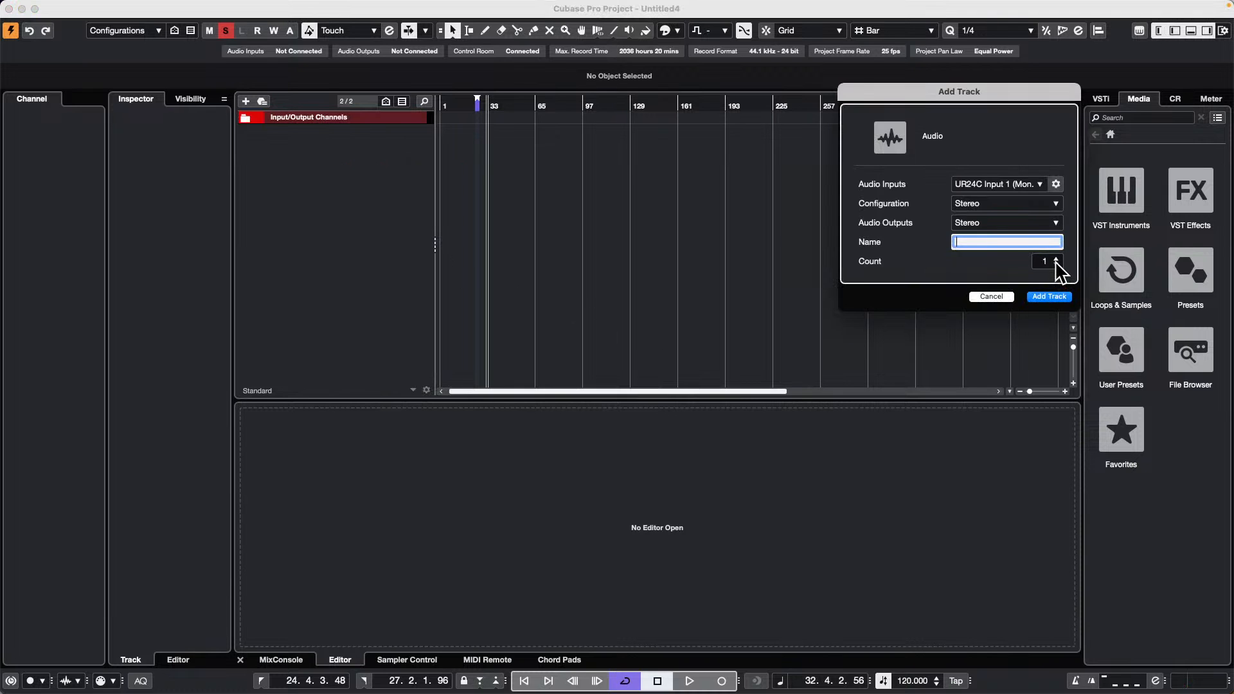
pyautogui.scroll(6, 1056, 261)
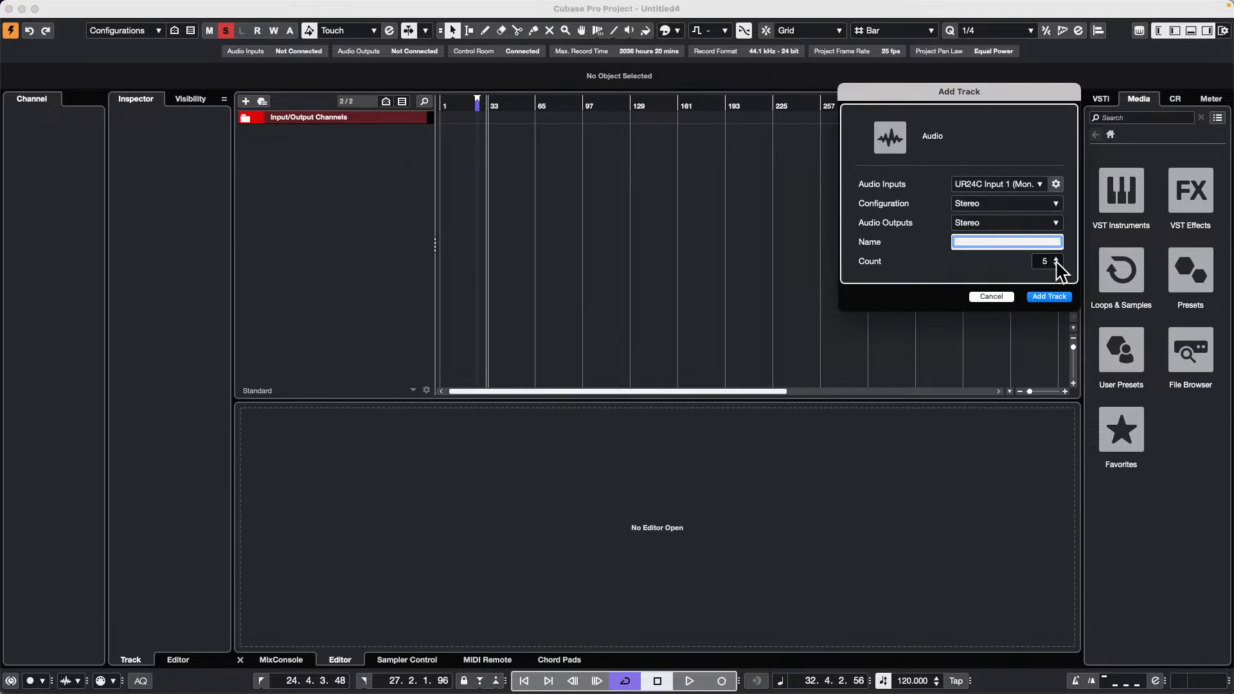
pyautogui.click(1044, 298)
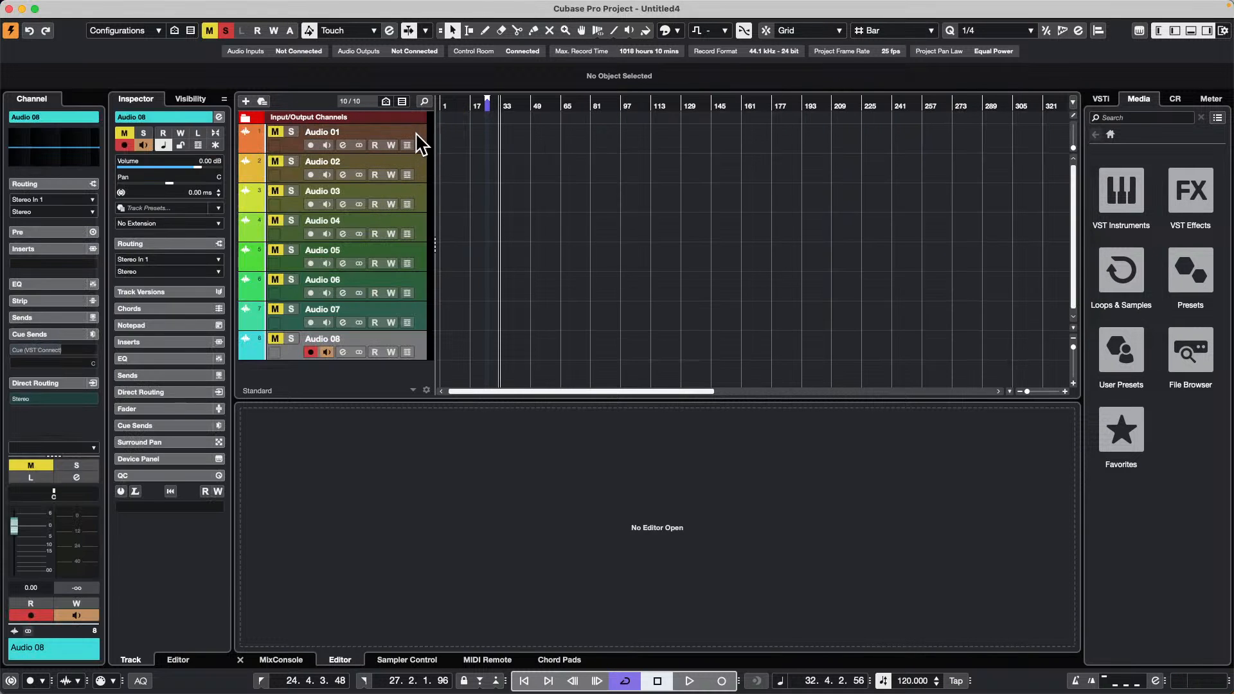
# - Duplicate all eight audio tracks, Audio 01 through Audio 08
pyautogui.click(424, 141)
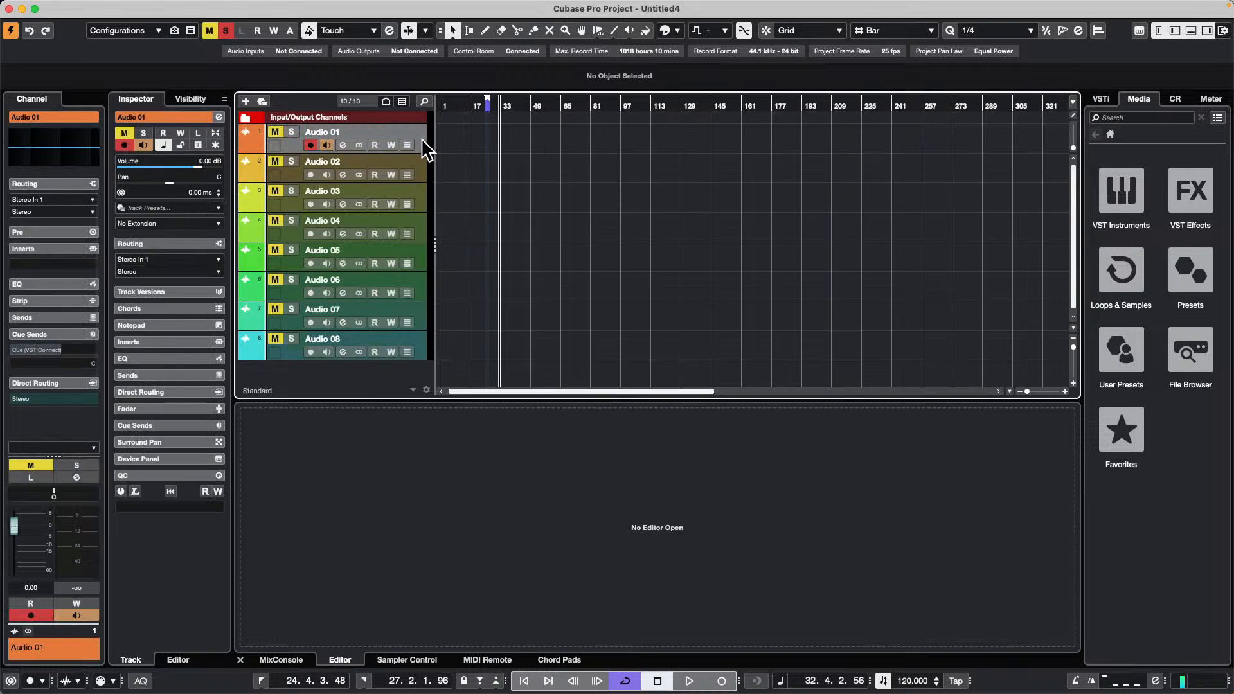
pyautogui.keyDown('shift'); pyautogui.click(415, 342); pyautogui.keyUp('shift')
pyautogui.rightClick(419, 341)
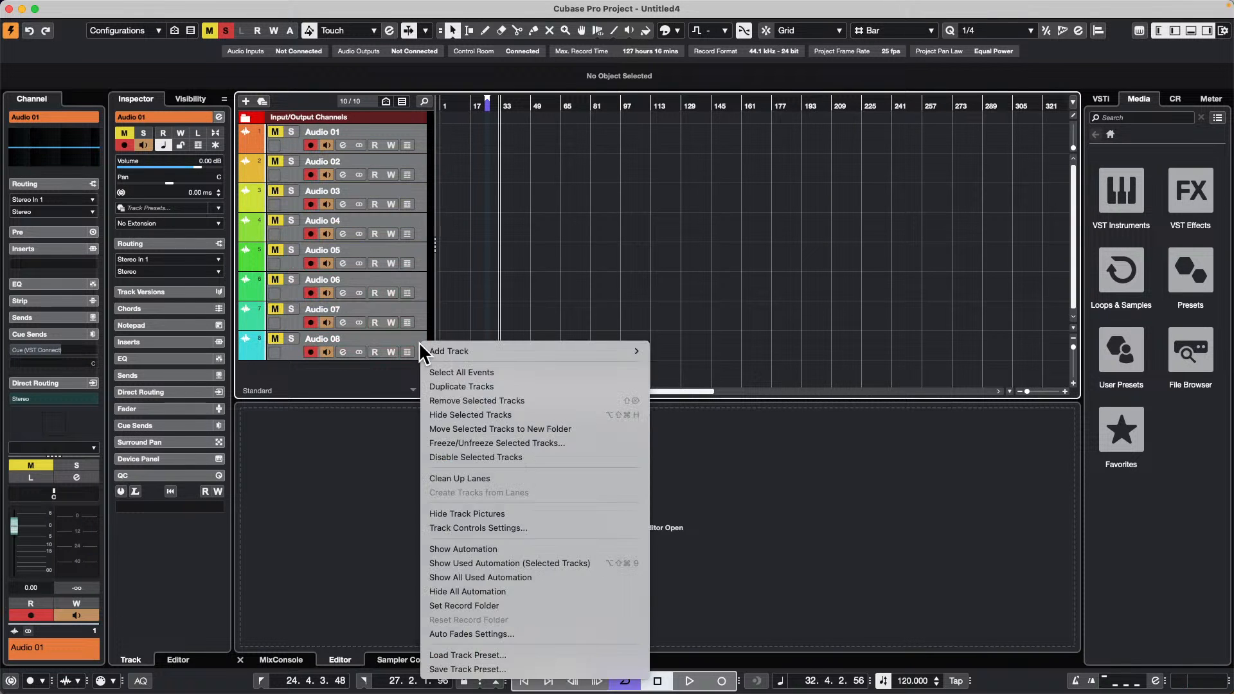
pyautogui.moveTo(493, 357)
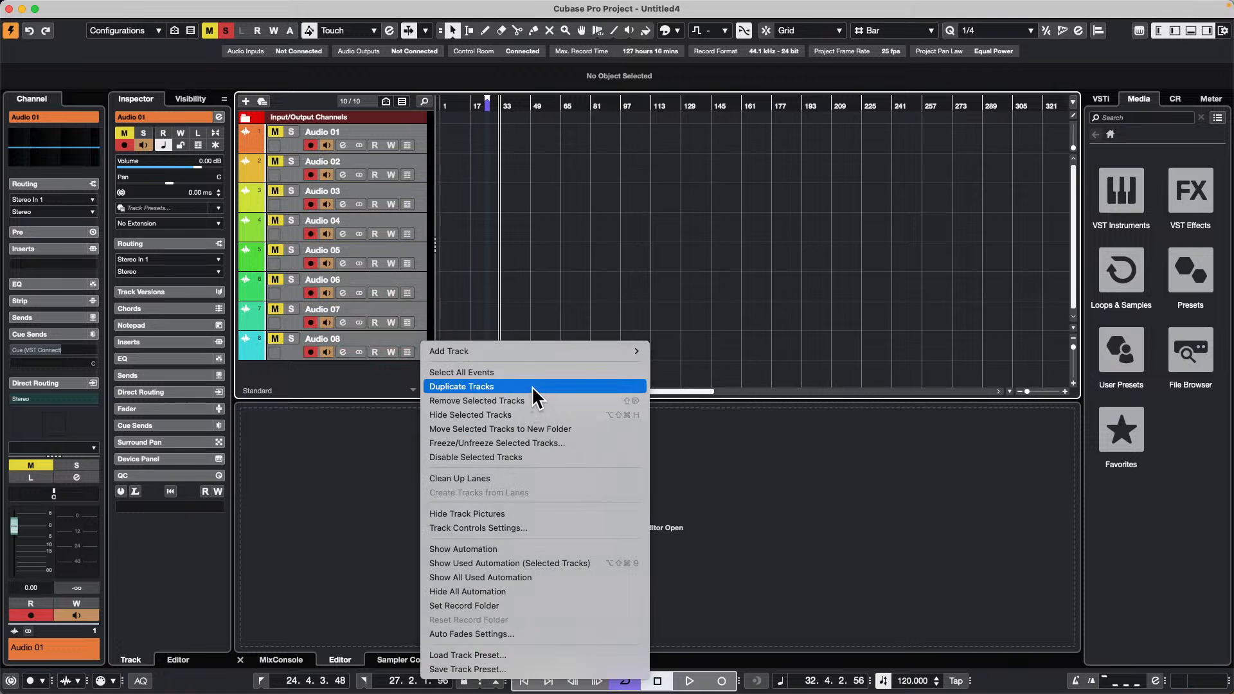
pyautogui.click(531, 386)
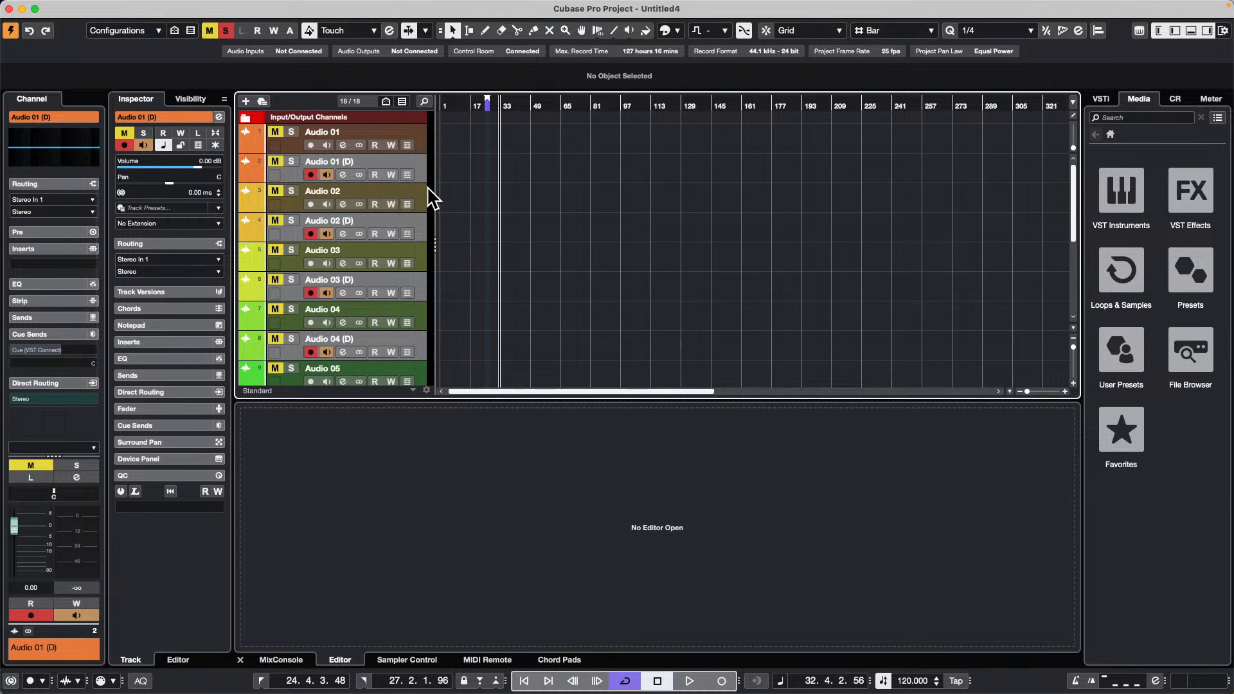
# - Move the tracks from Audio 01 through Audio 04 (D) into a new folder
pyautogui.click(397, 129)
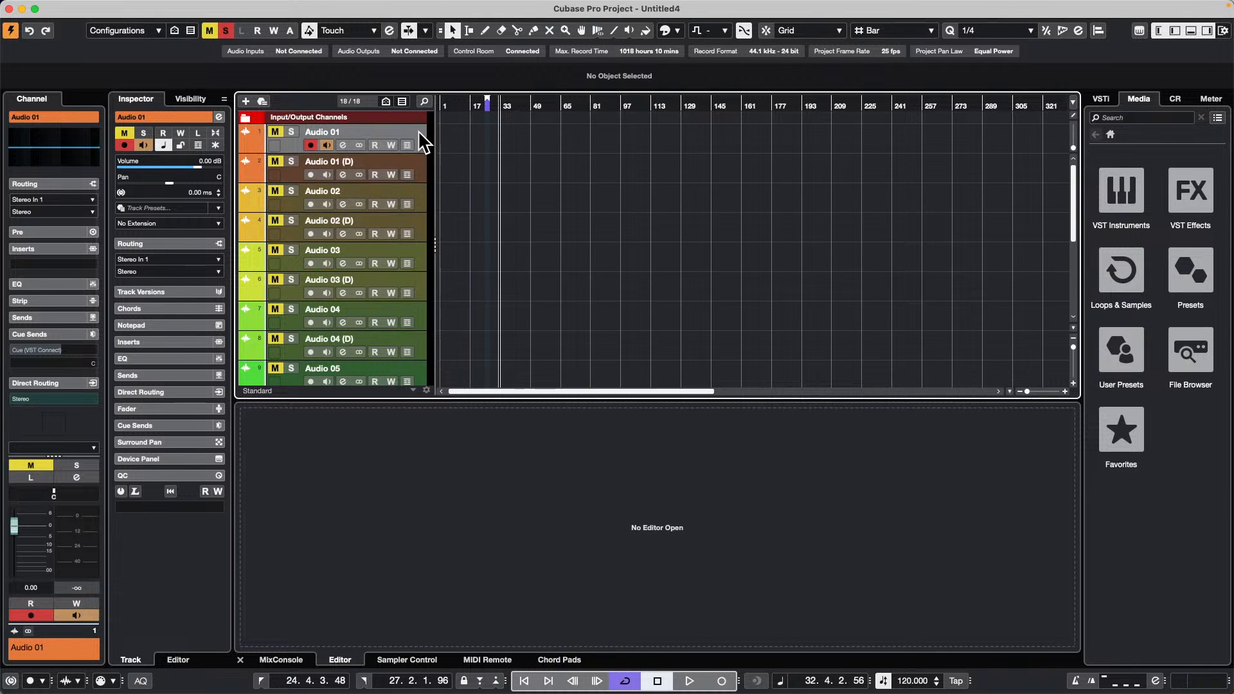
pyautogui.keyDown('shift'); pyautogui.click(419, 335); pyautogui.keyUp('shift')
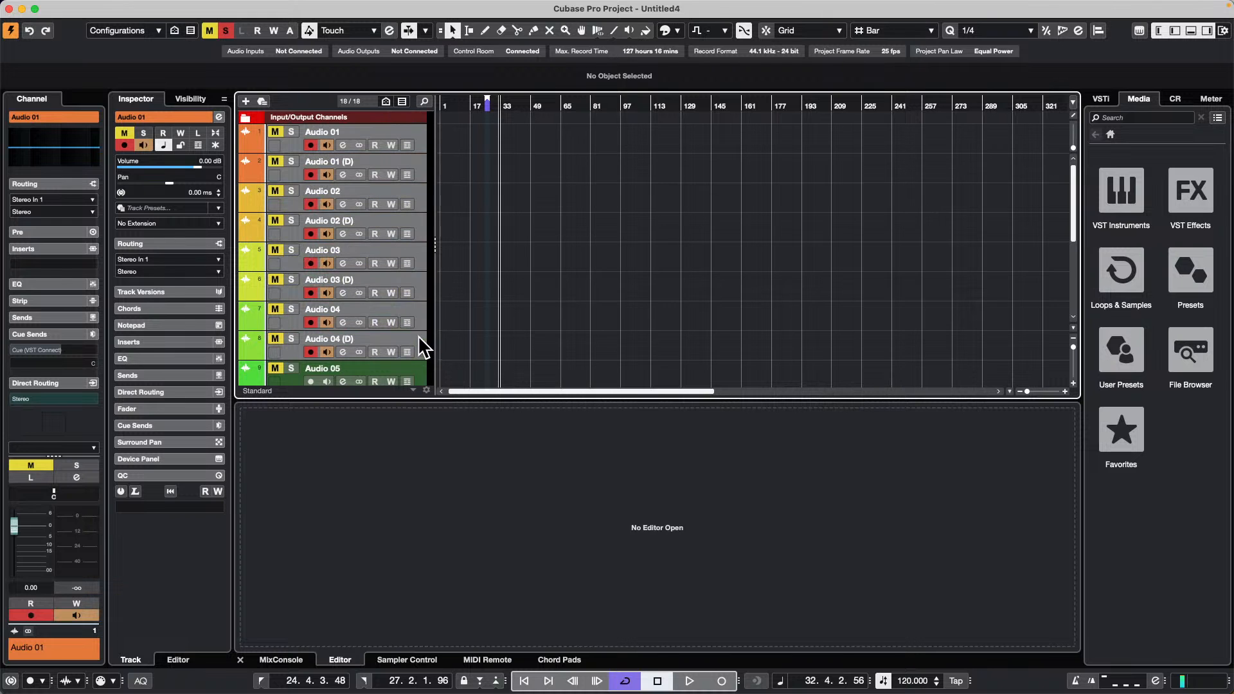
pyautogui.rightClick(412, 139)
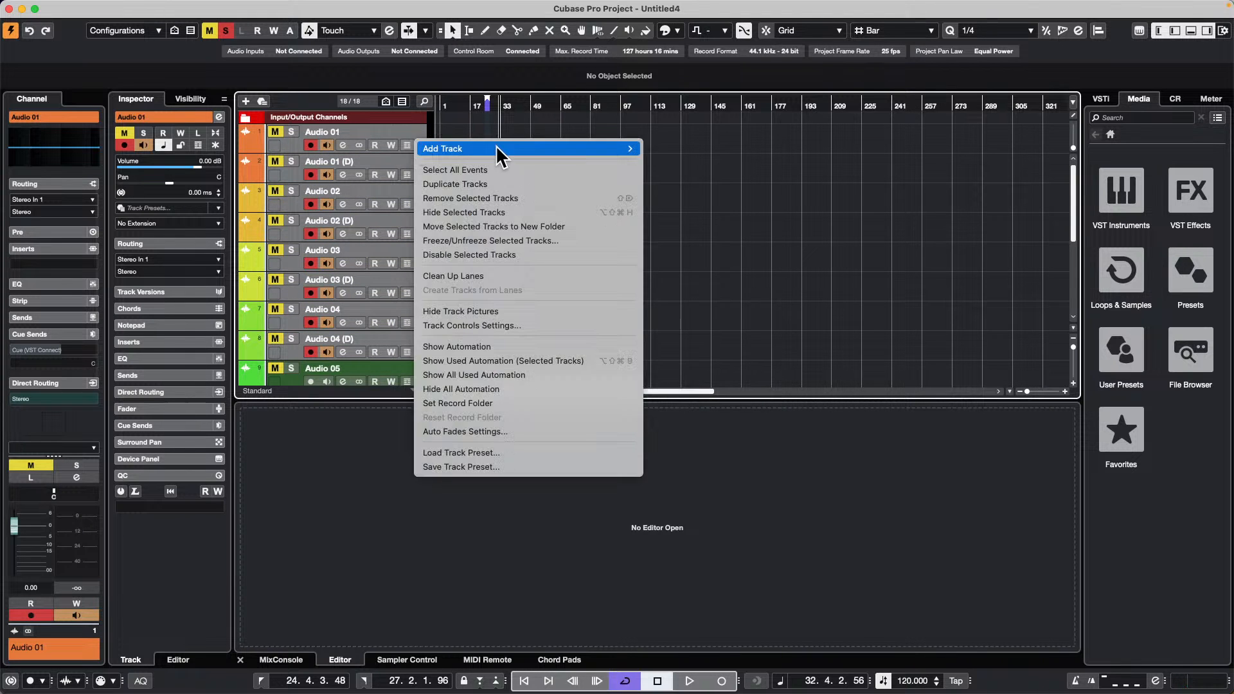
pyautogui.moveTo(496, 147)
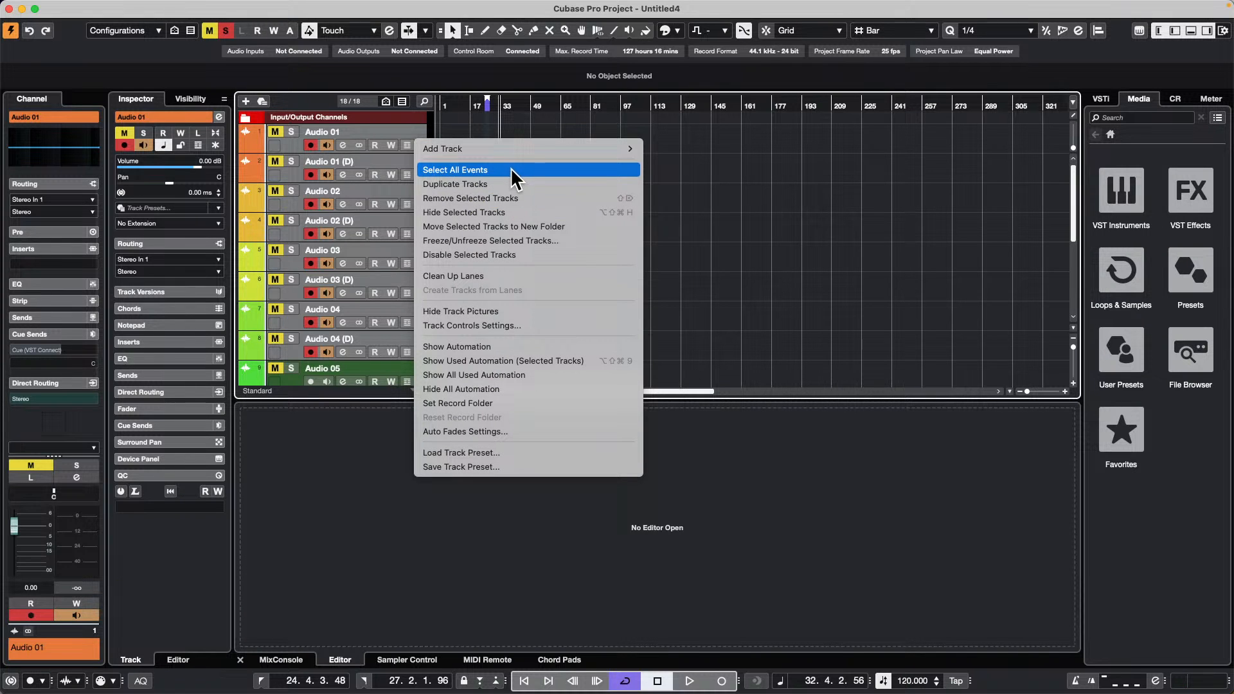
pyautogui.click(511, 227)
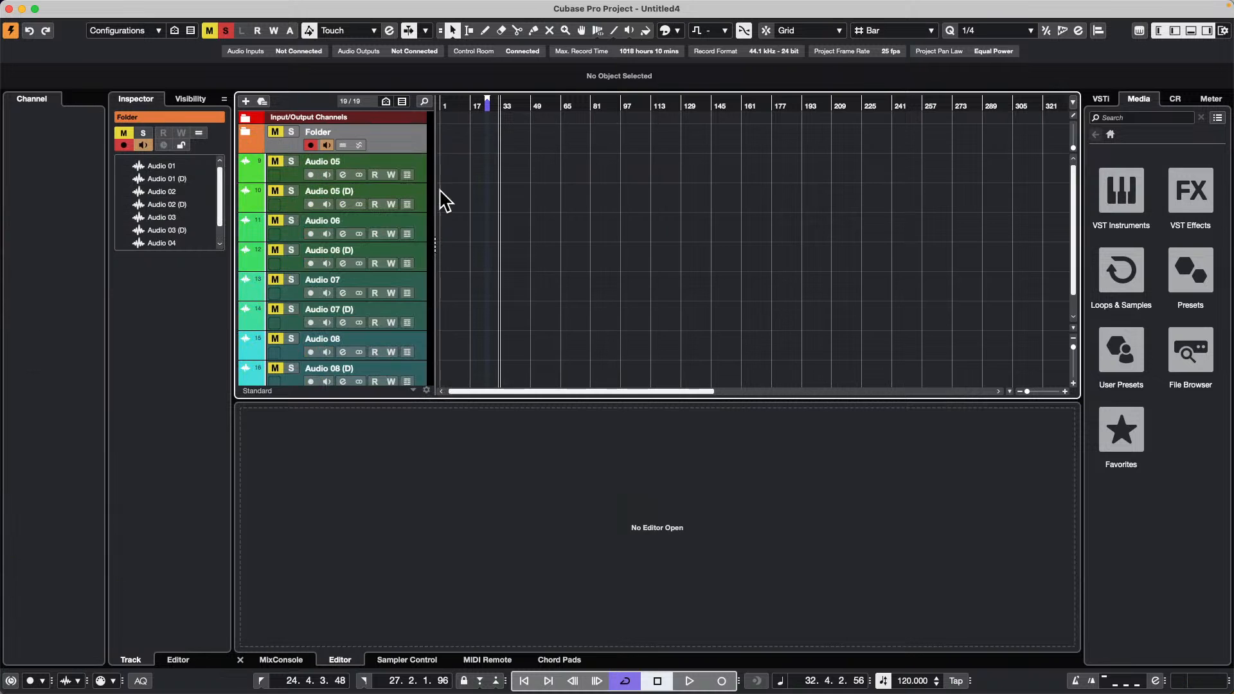
# - Move the tracks from Audio 05 through Audio 08 (D) into a second new folder and leave both folders collapsed
pyautogui.press('Down')
pyautogui.scroll(-2, 415, 272)
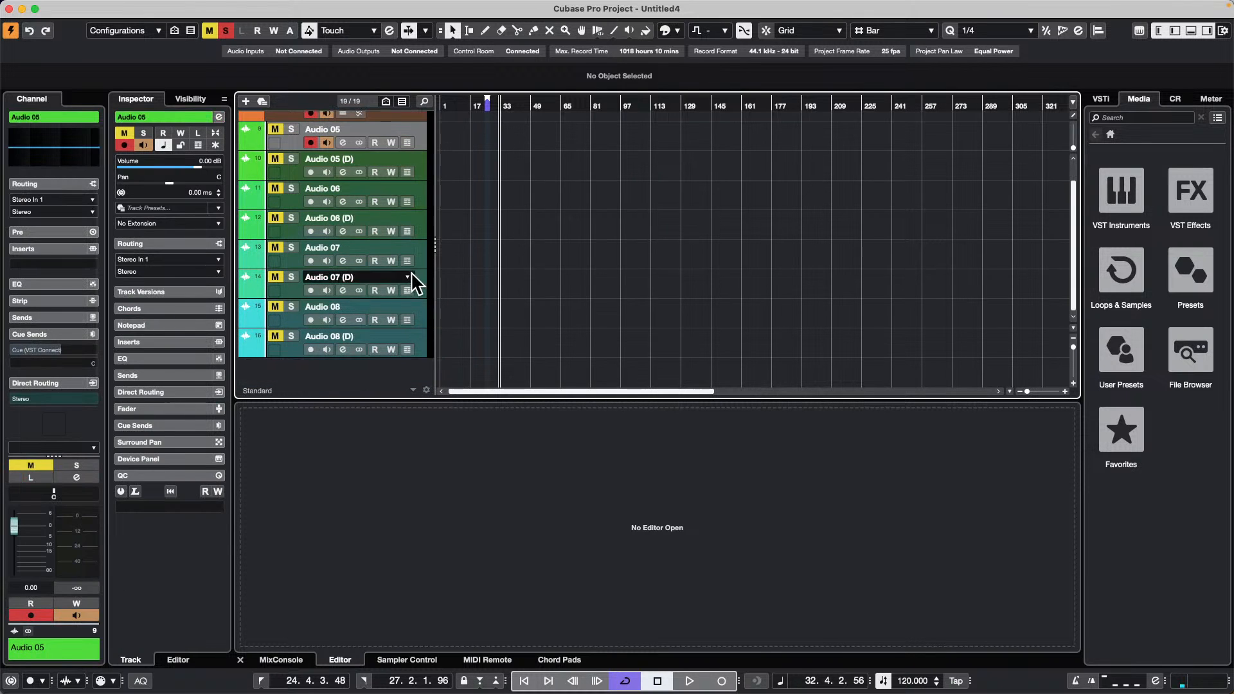
pyautogui.keyDown('shift'); pyautogui.click(422, 350); pyautogui.keyUp('shift')
pyautogui.rightClick(418, 140)
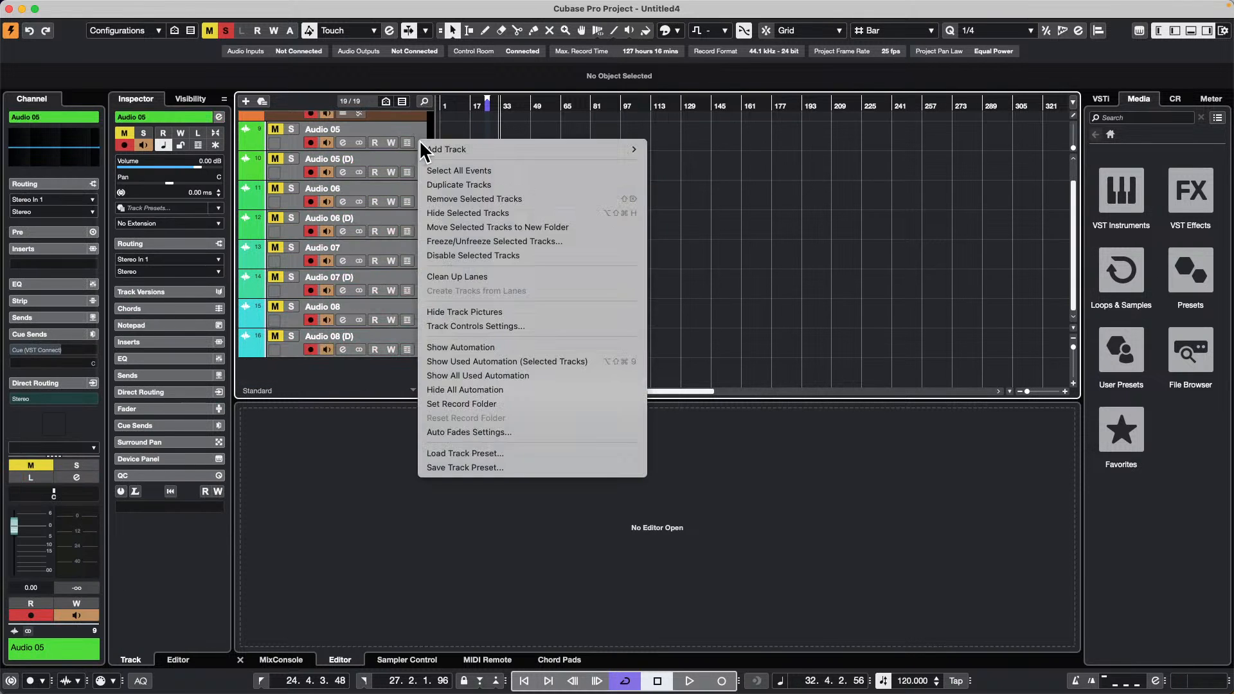
pyautogui.moveTo(549, 148)
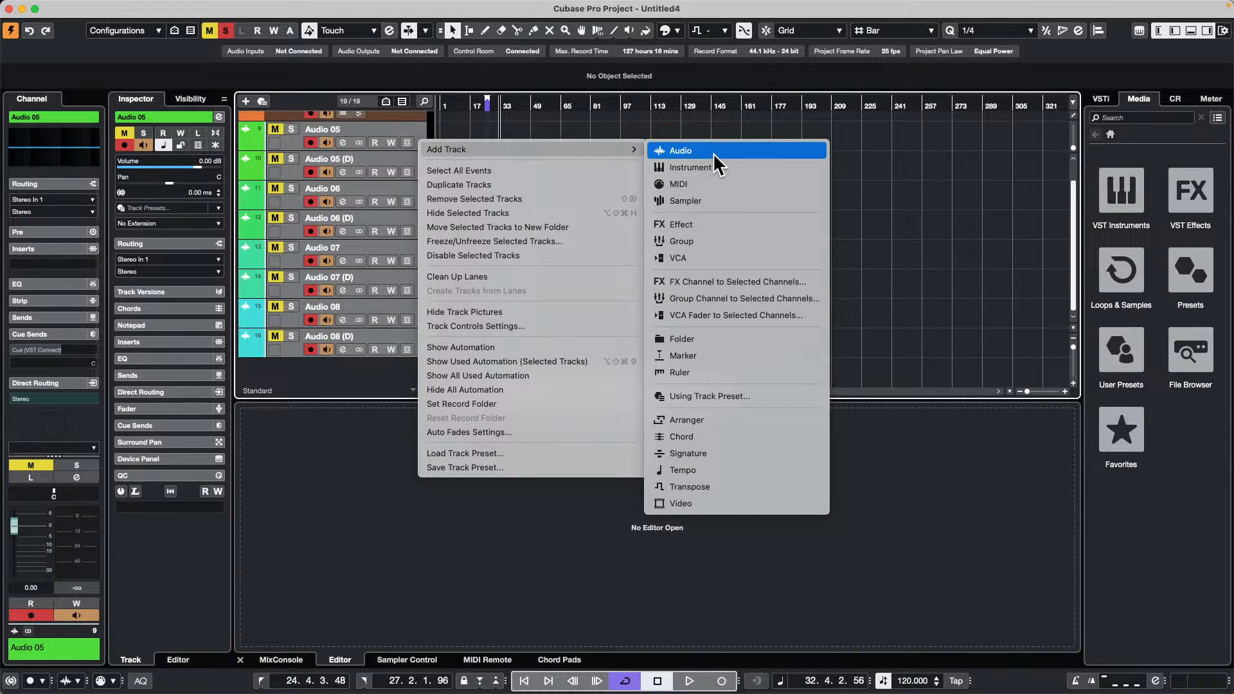
pyautogui.click(569, 230)
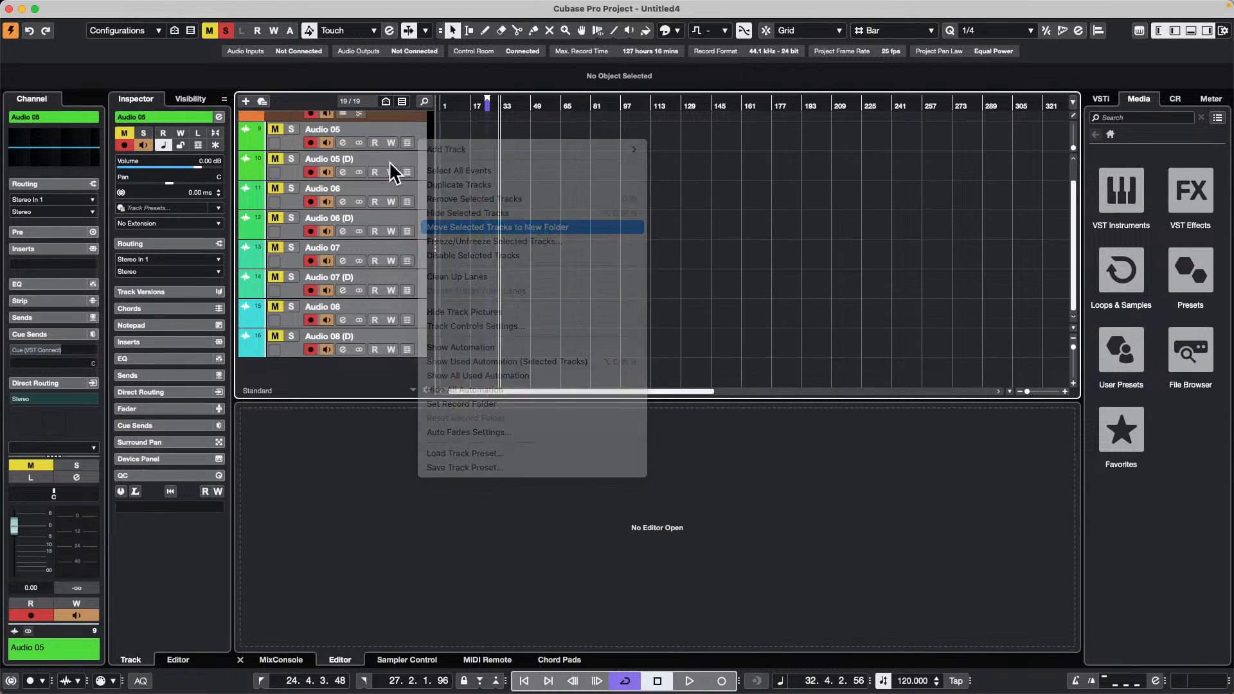
pyautogui.click(252, 137)
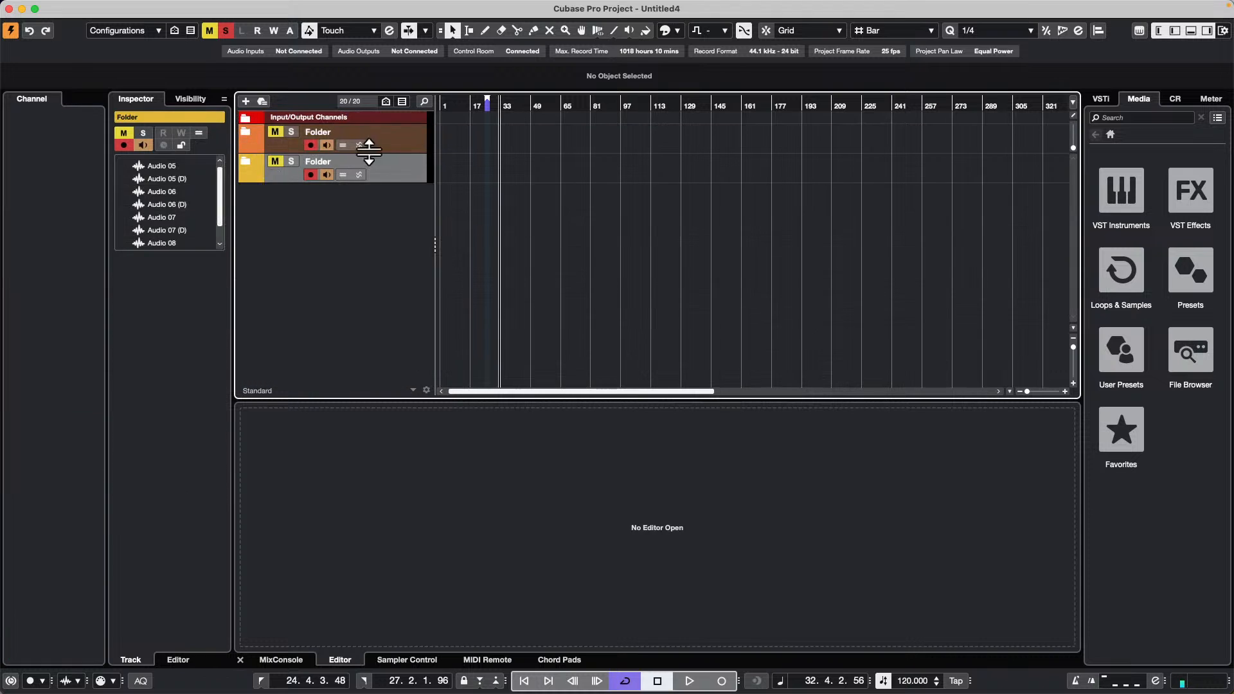
# - Rename the first folder track as Folder 1 and the second as Folder 2
pyautogui.doubleClick(339, 132)
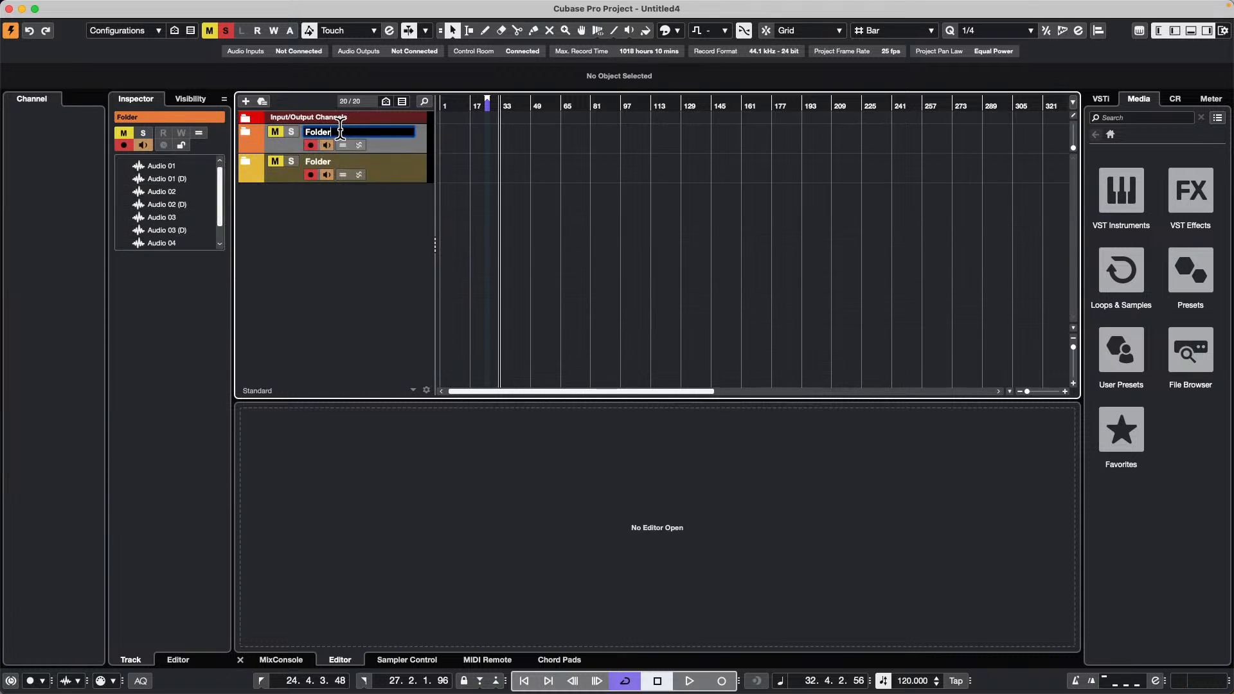
pyautogui.write('1')
pyautogui.doubleClick(345, 162)
pyautogui.click(346, 161)
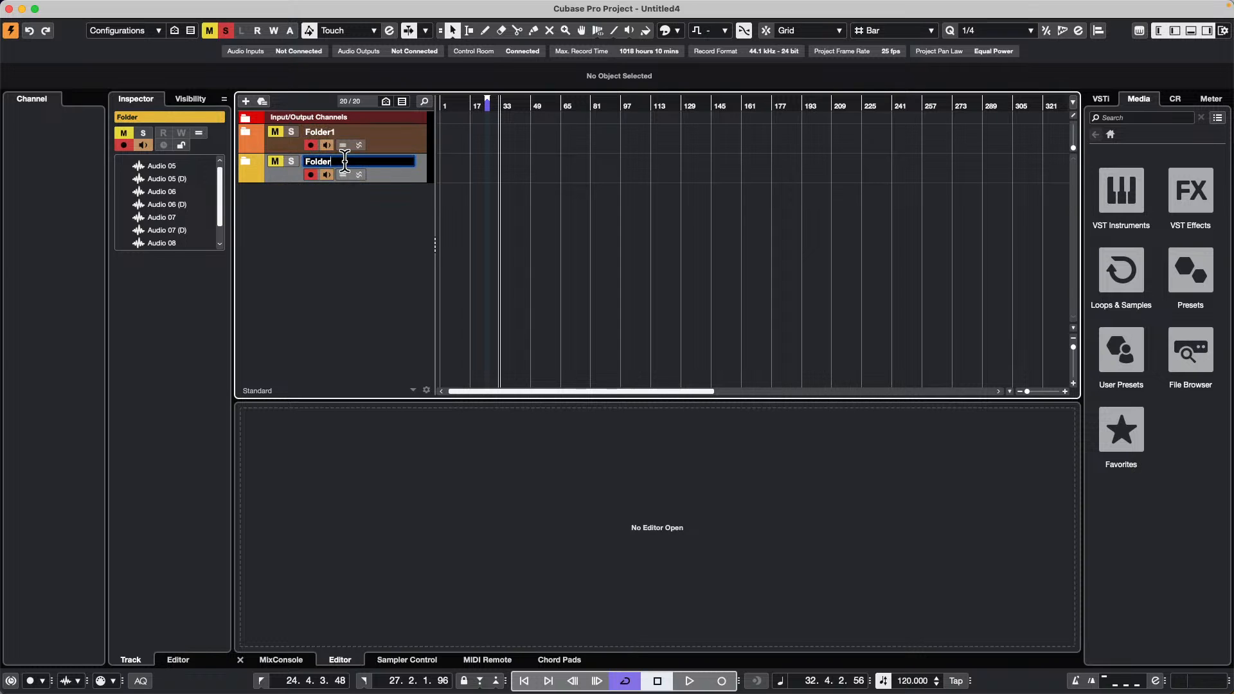
pyautogui.write('2')
pyautogui.press('Return')
pyautogui.doubleClick(327, 132)
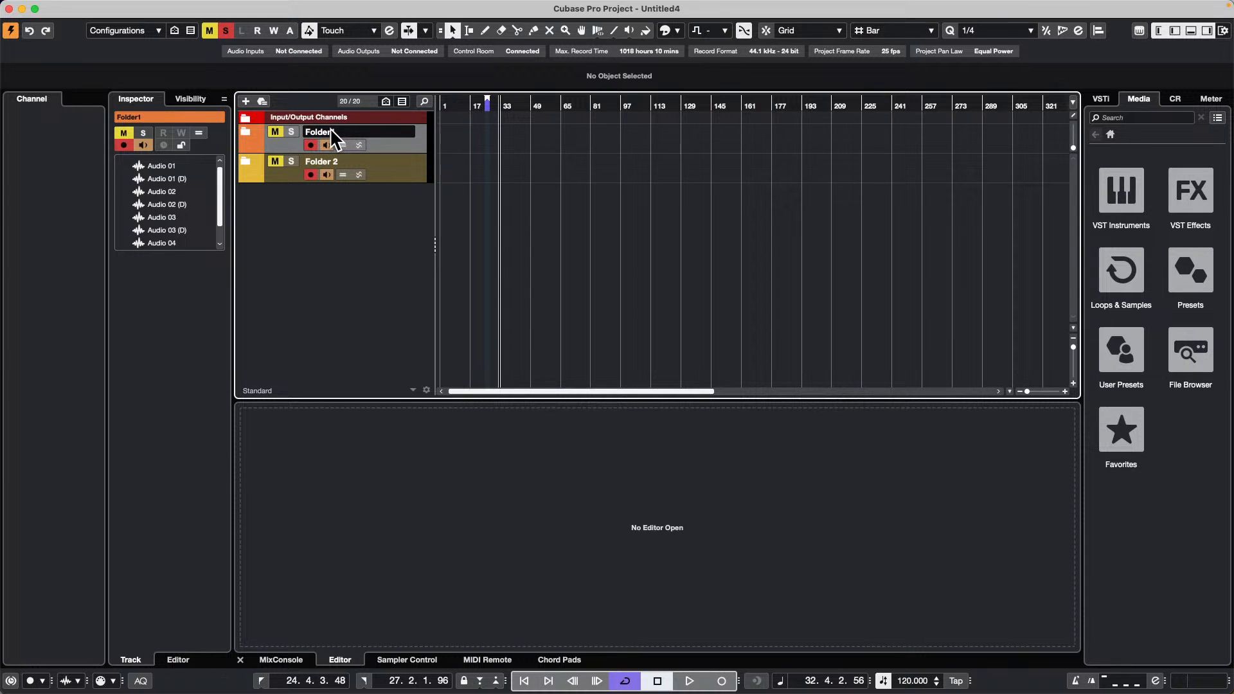
pyautogui.doubleClick(333, 133)
pyautogui.click(333, 133)
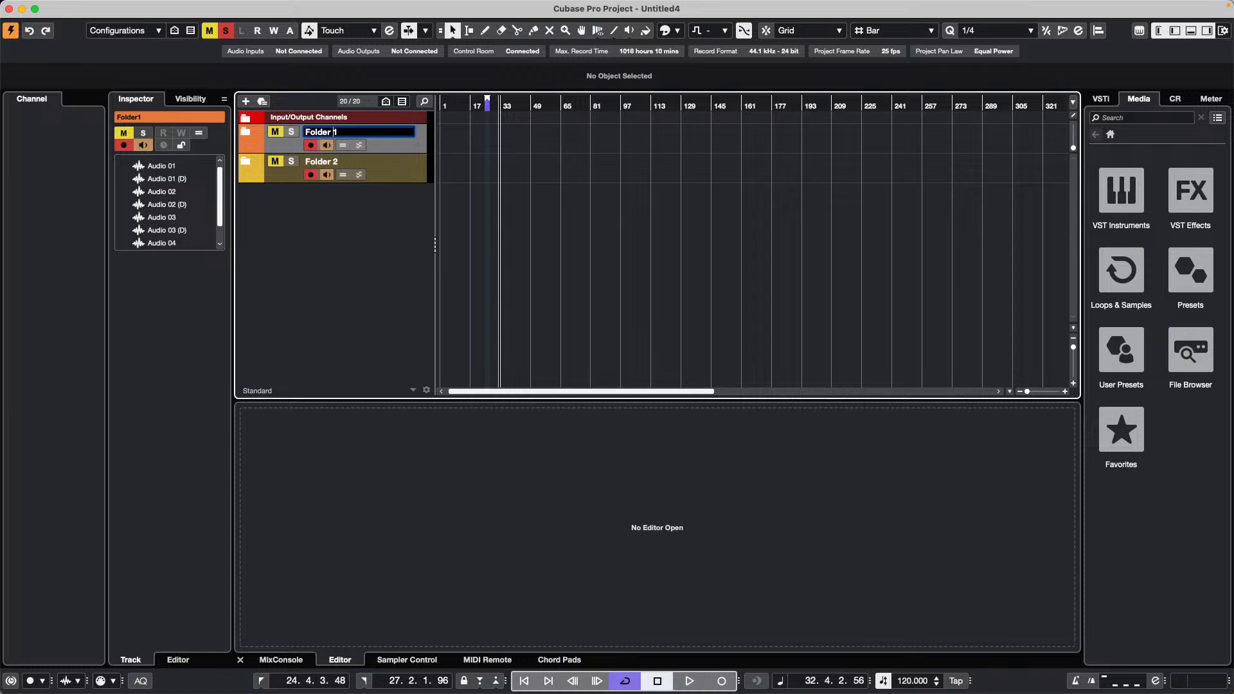
pyautogui.press('Return')
# - Add five stereo audio tracks to the project outside the two folders
pyautogui.rightClick(347, 216)
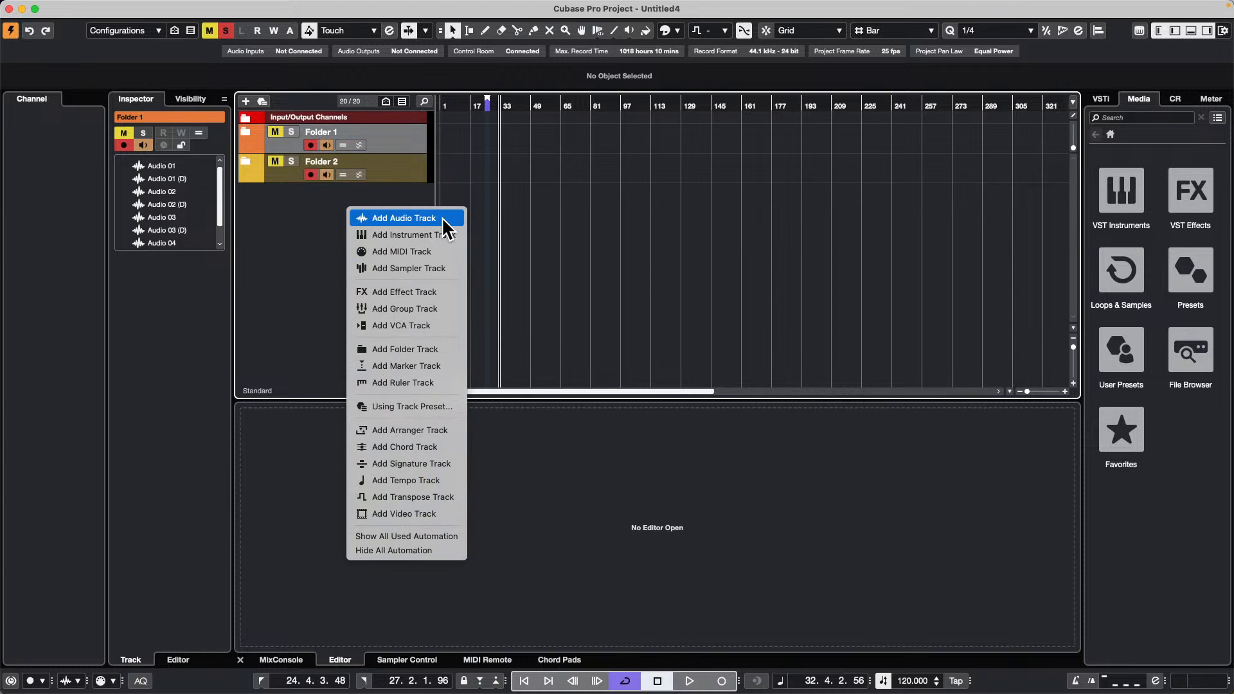
pyautogui.click(425, 219)
pyautogui.click(1057, 258)
pyautogui.click(1056, 259)
pyautogui.click(1057, 258)
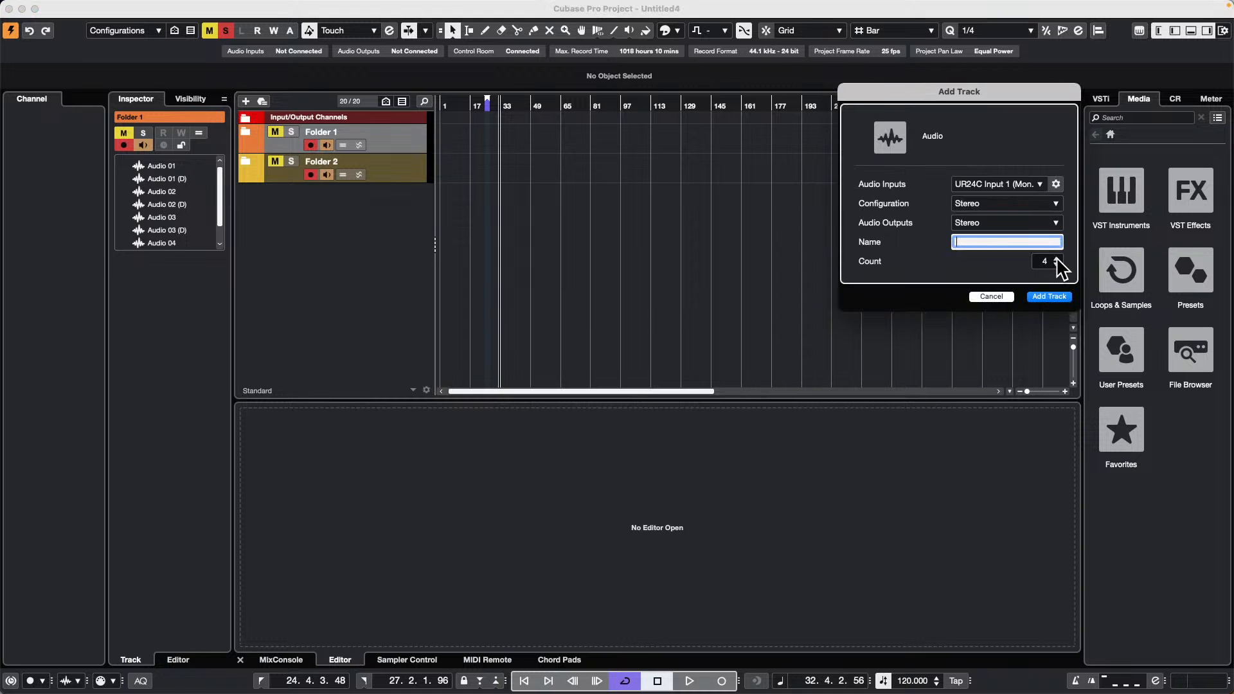
pyautogui.click(1057, 258)
pyautogui.click(1053, 297)
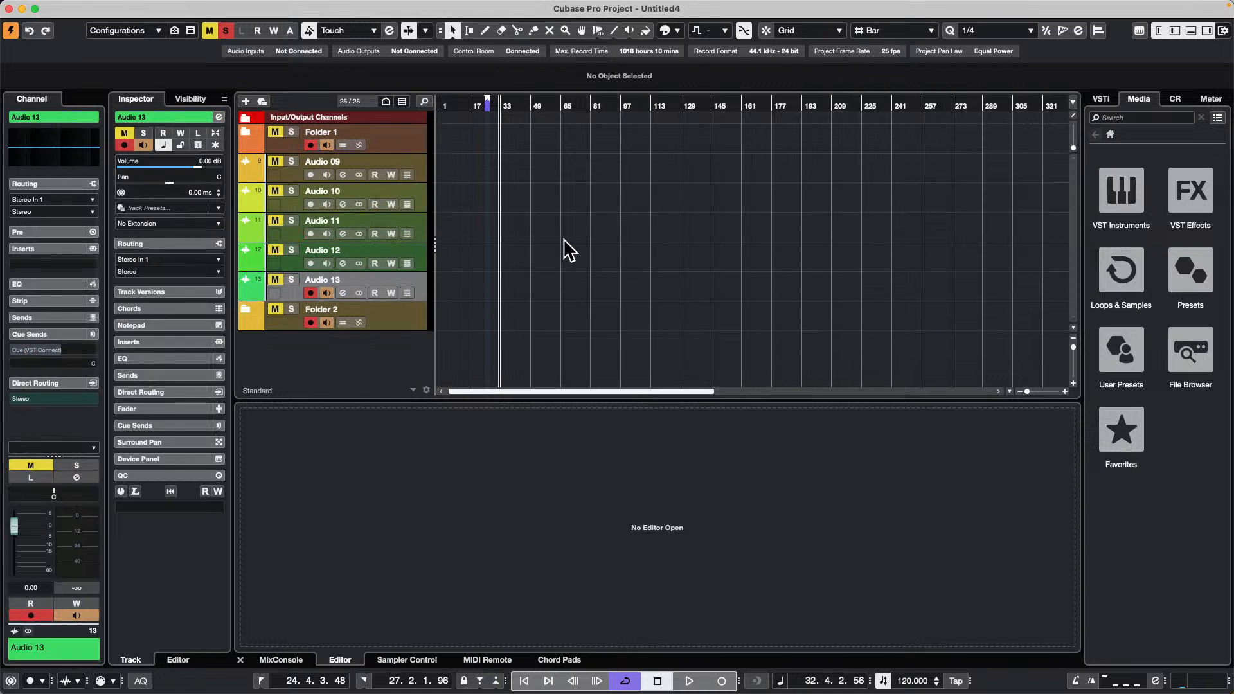
# - Move the tracks from Audio 09 through Audio 13 below Folder 2, then select the Folder 2 track
pyautogui.keyDown('shift'); pyautogui.click(411, 167); pyautogui.keyUp('shift')
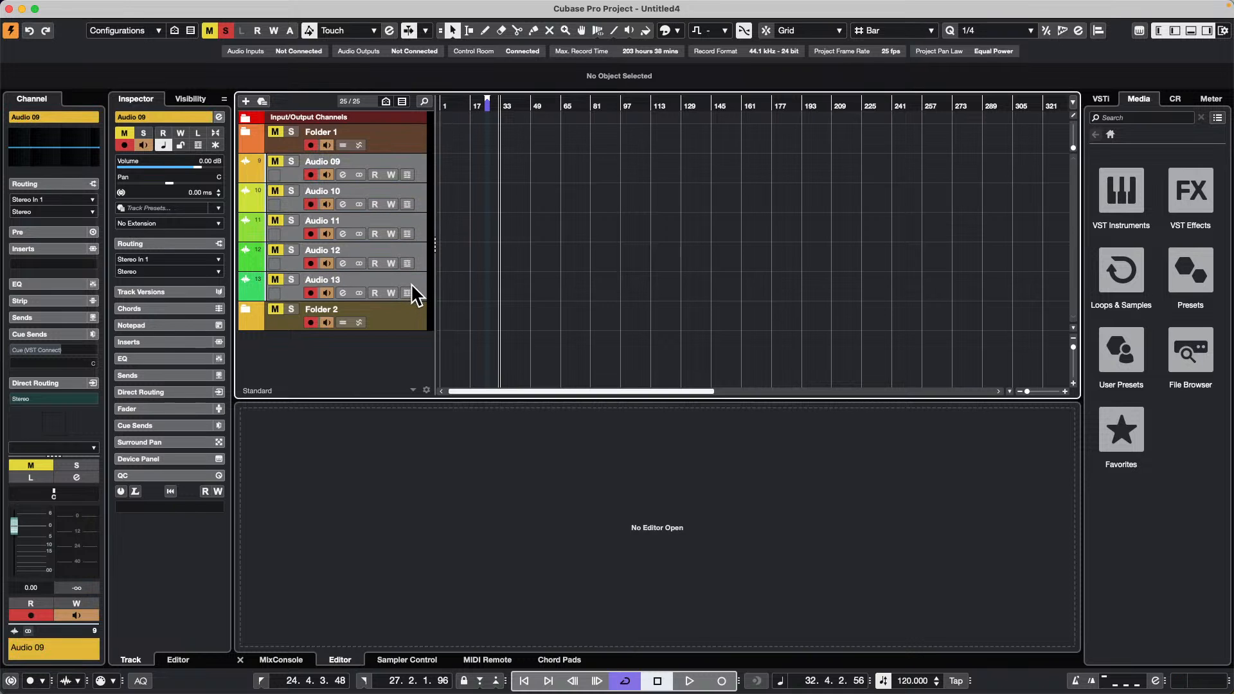
pyautogui.moveTo(410, 283); pyautogui.dragTo(410, 332)
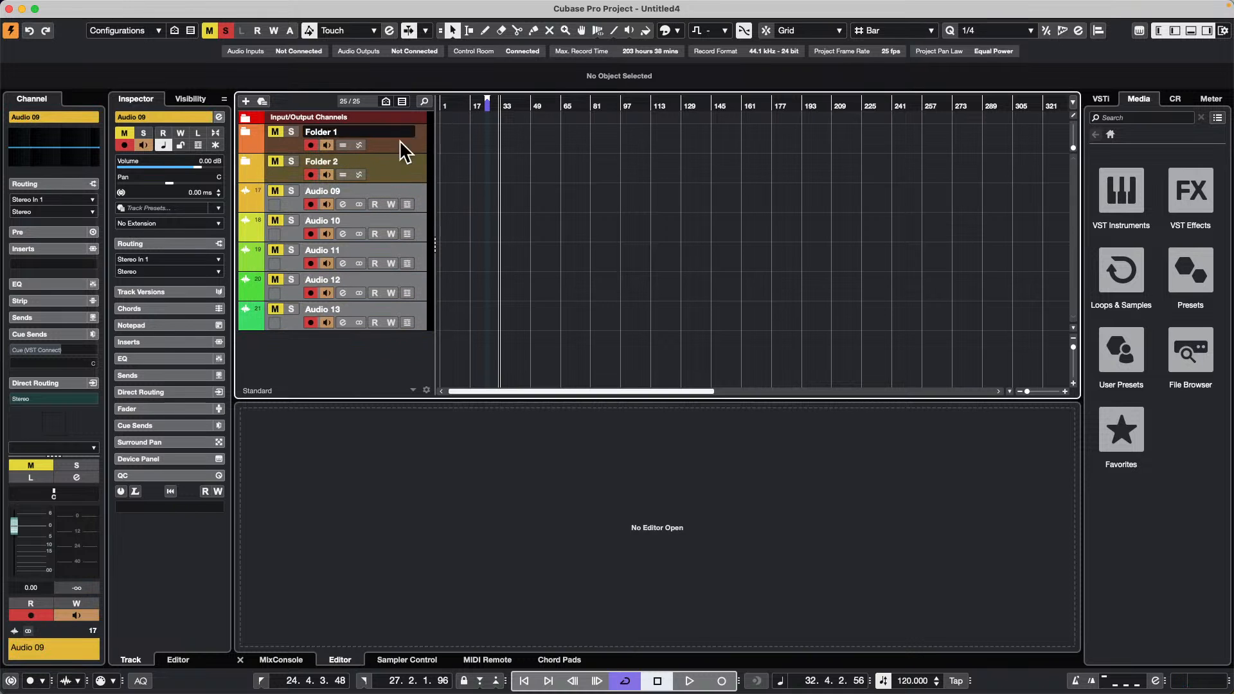
pyautogui.click(406, 174)
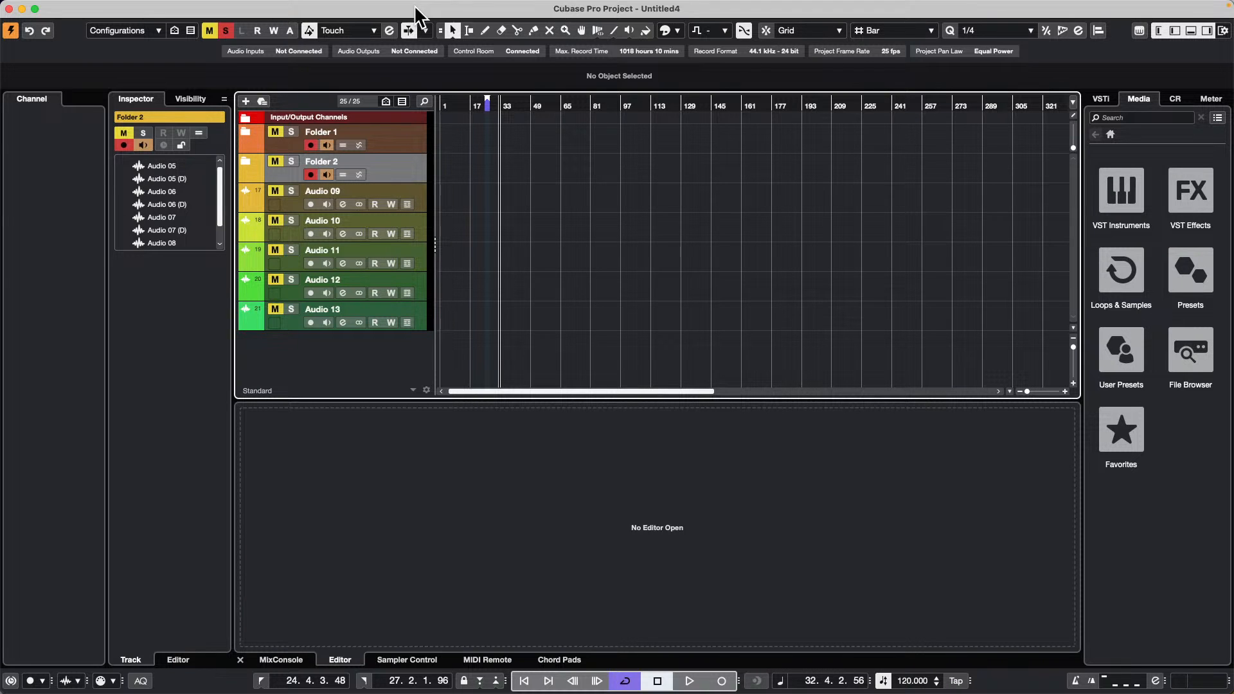
# - Open the Project Logical Editor and remove all existing event target filters and transform actions
pyautogui.moveTo(370, 3)
pyautogui.click(292, 7)
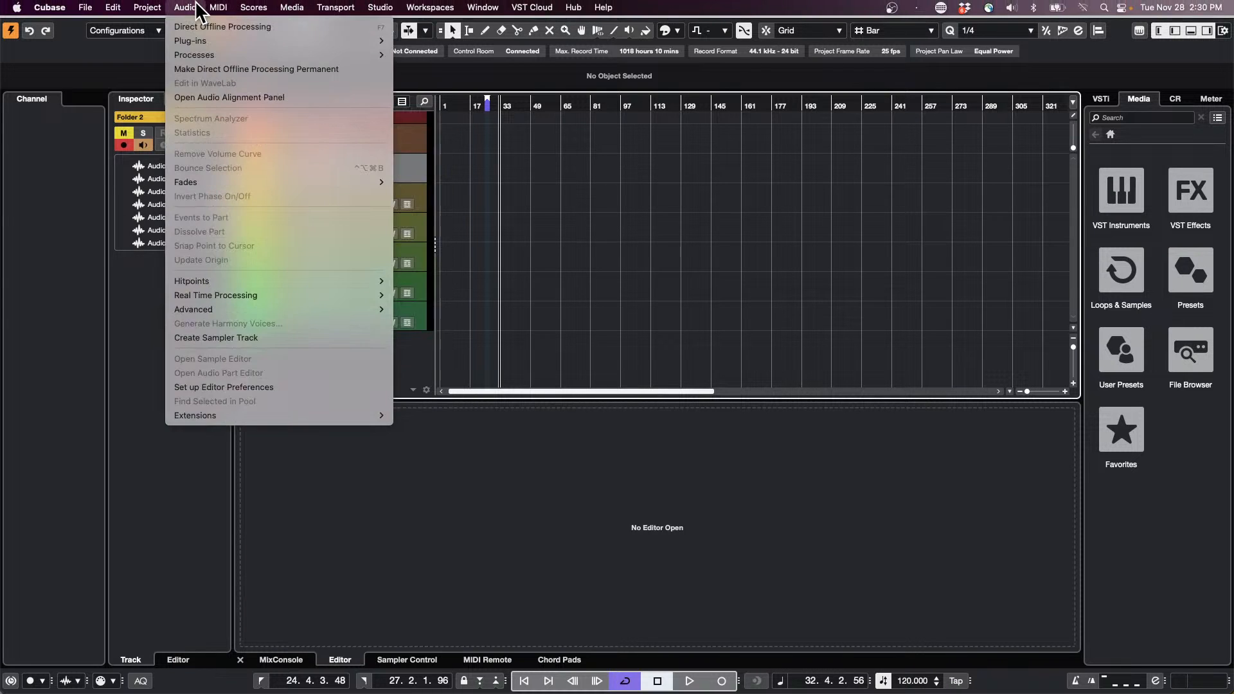
pyautogui.moveTo(217, 127)
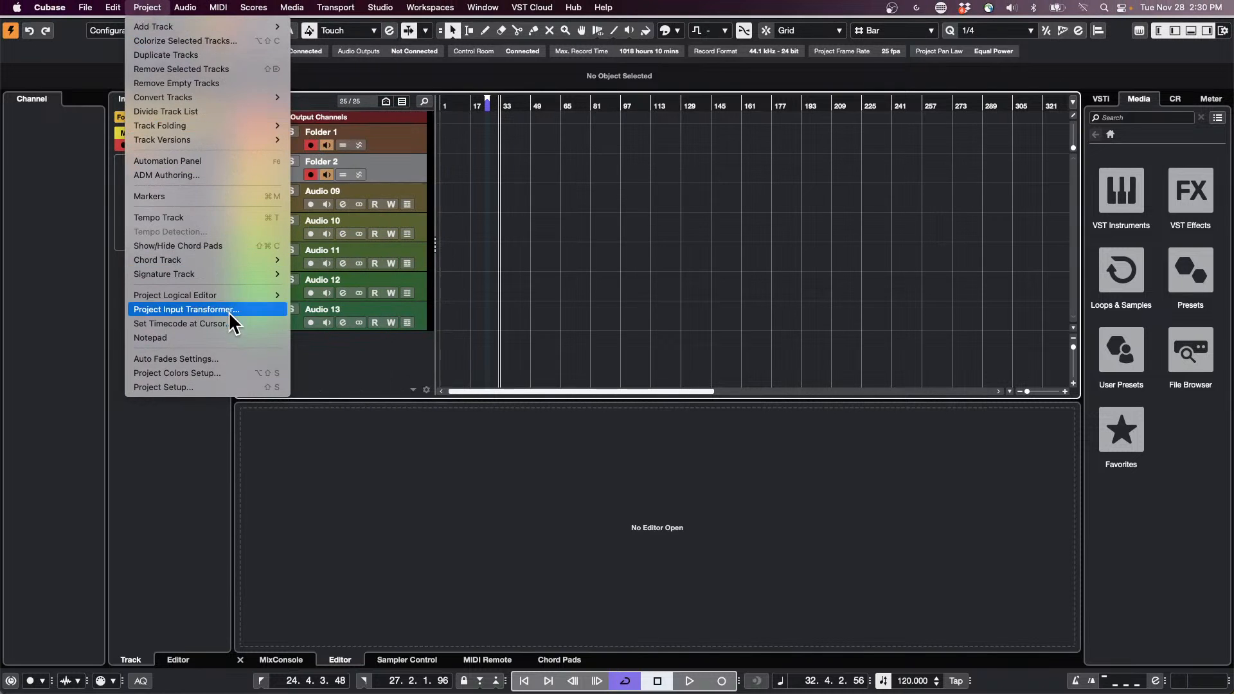
pyautogui.click(842, 313)
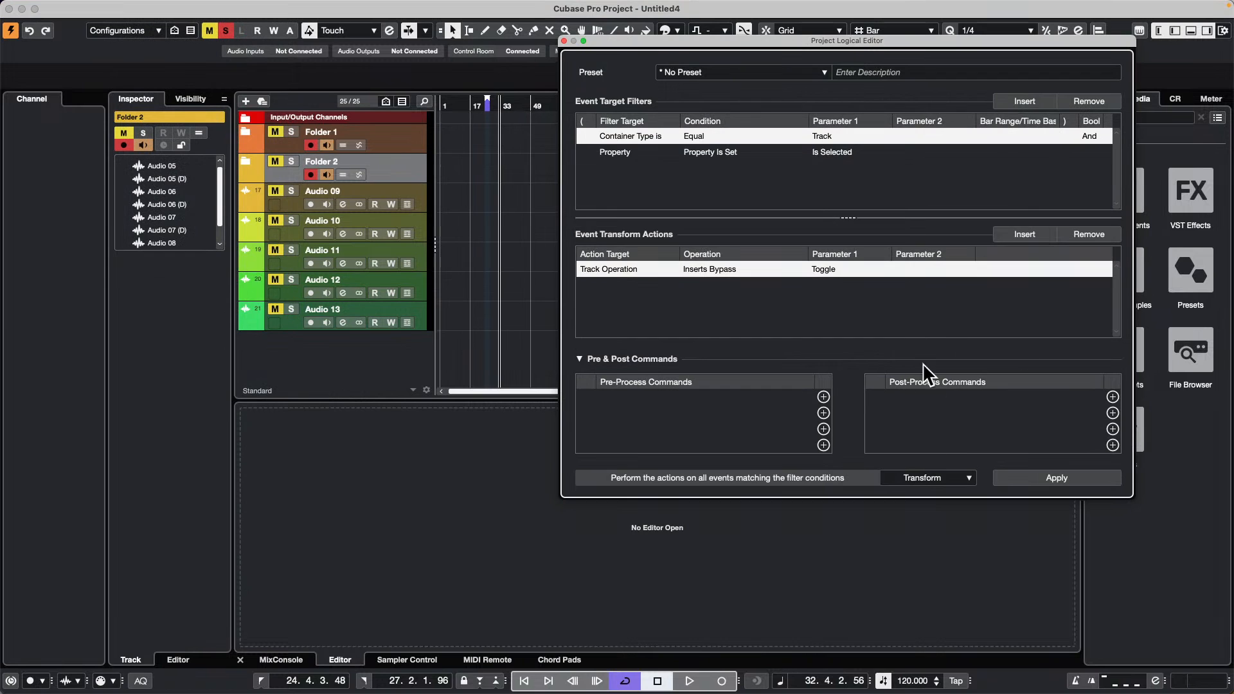
pyautogui.click(1089, 101)
pyautogui.click(1089, 101)
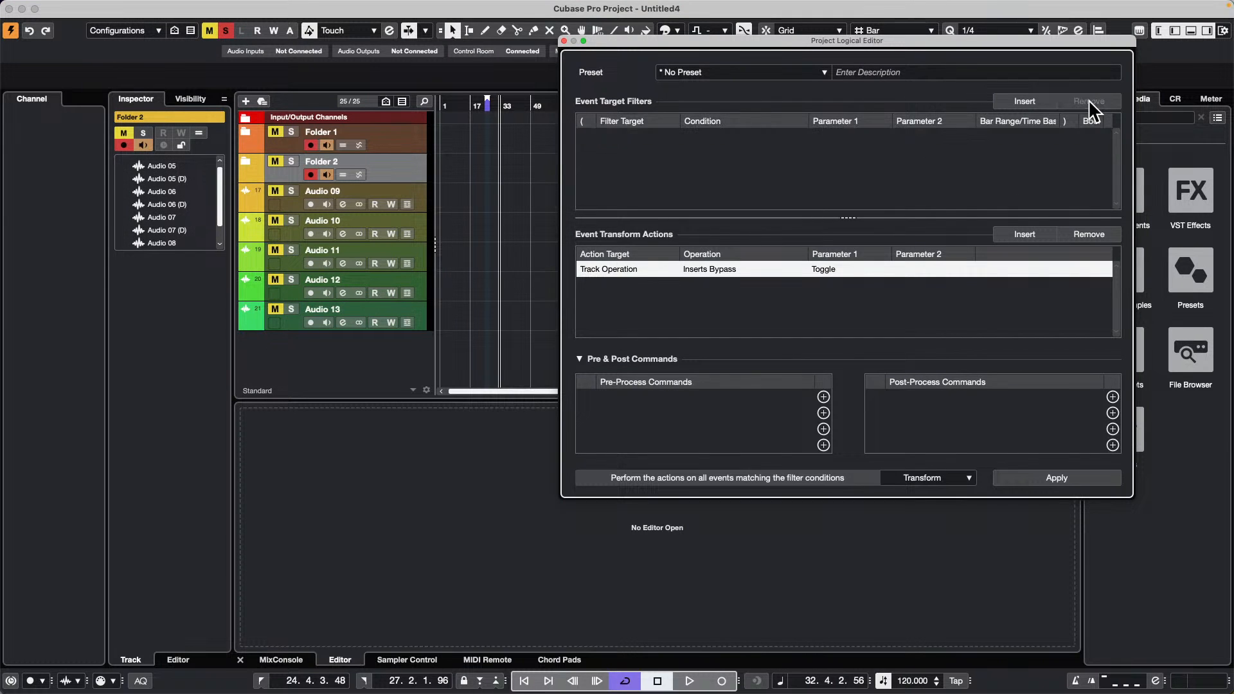
pyautogui.click(1089, 234)
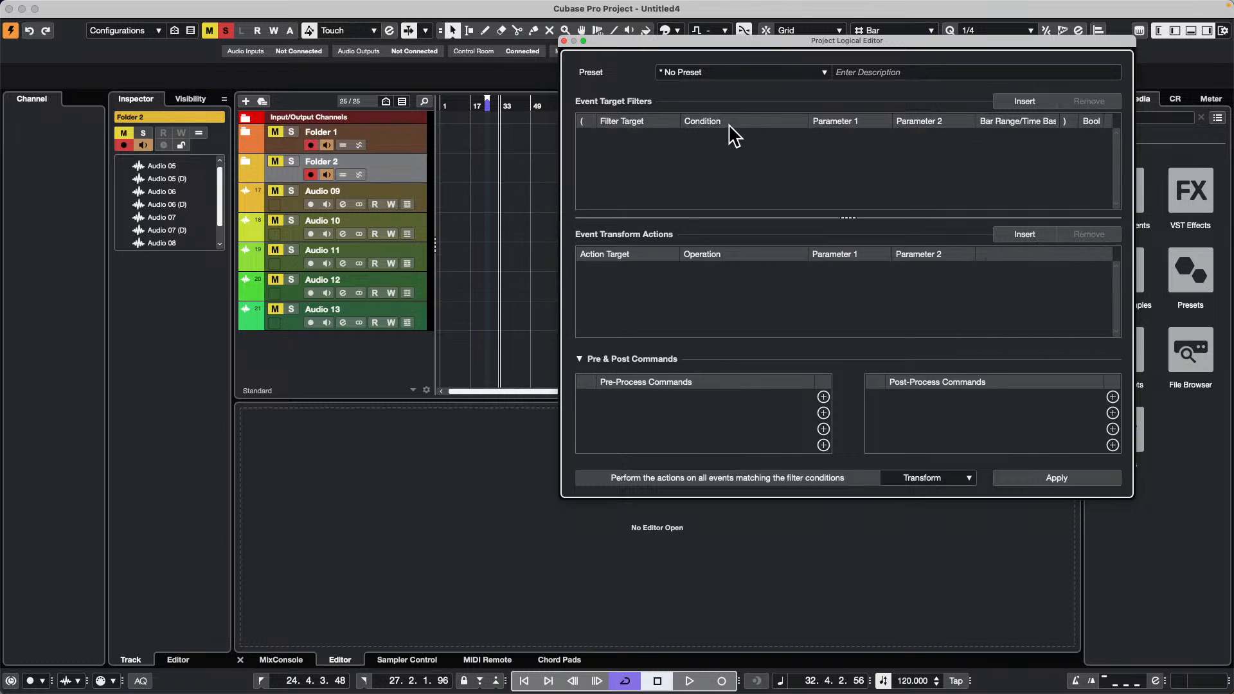
pyautogui.click(823, 397)
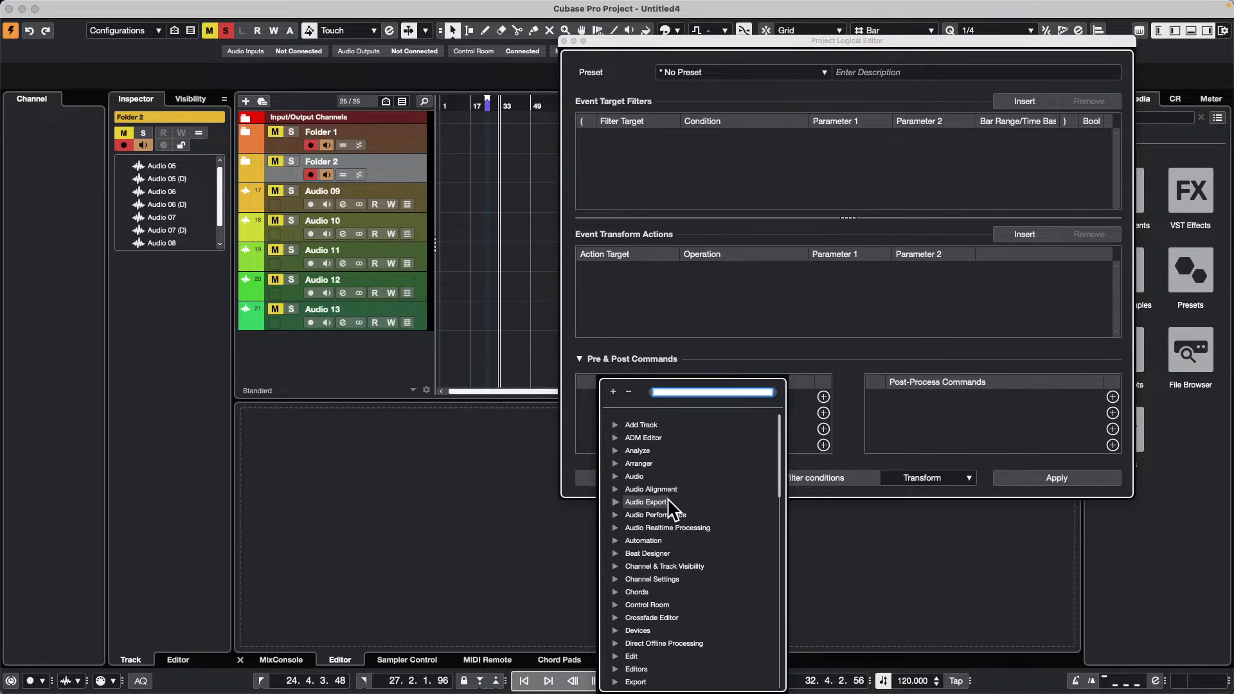
pyautogui.click(695, 345)
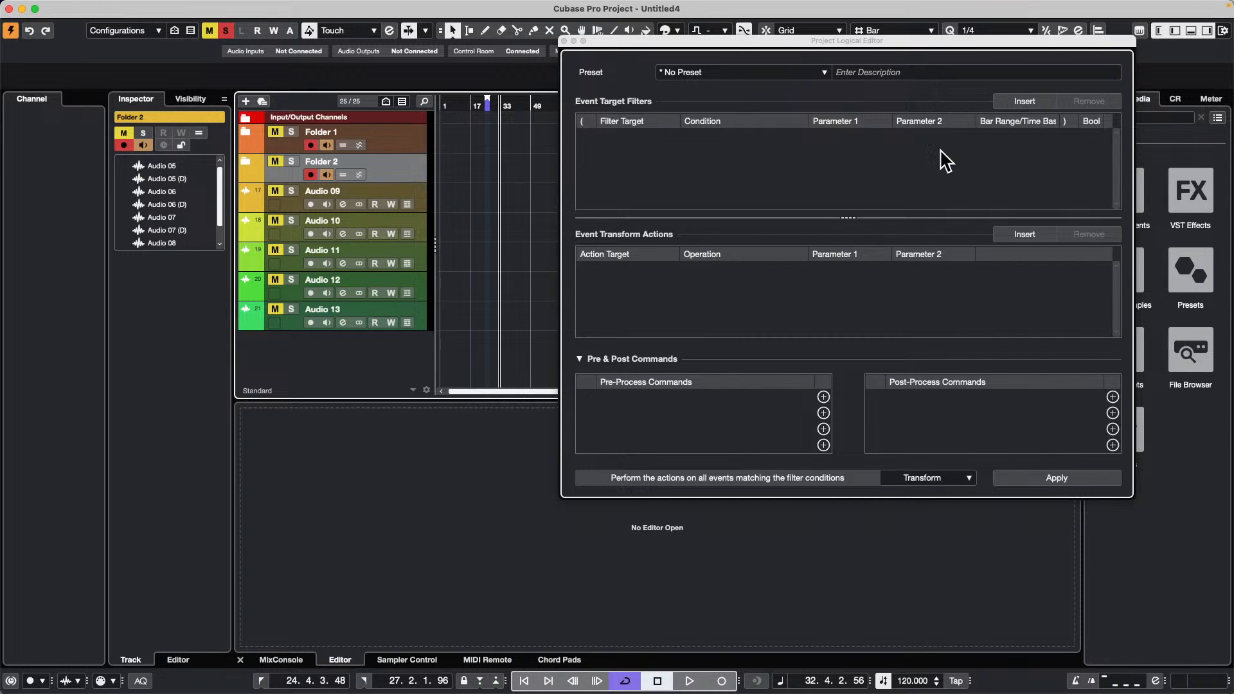
pyautogui.click(938, 480)
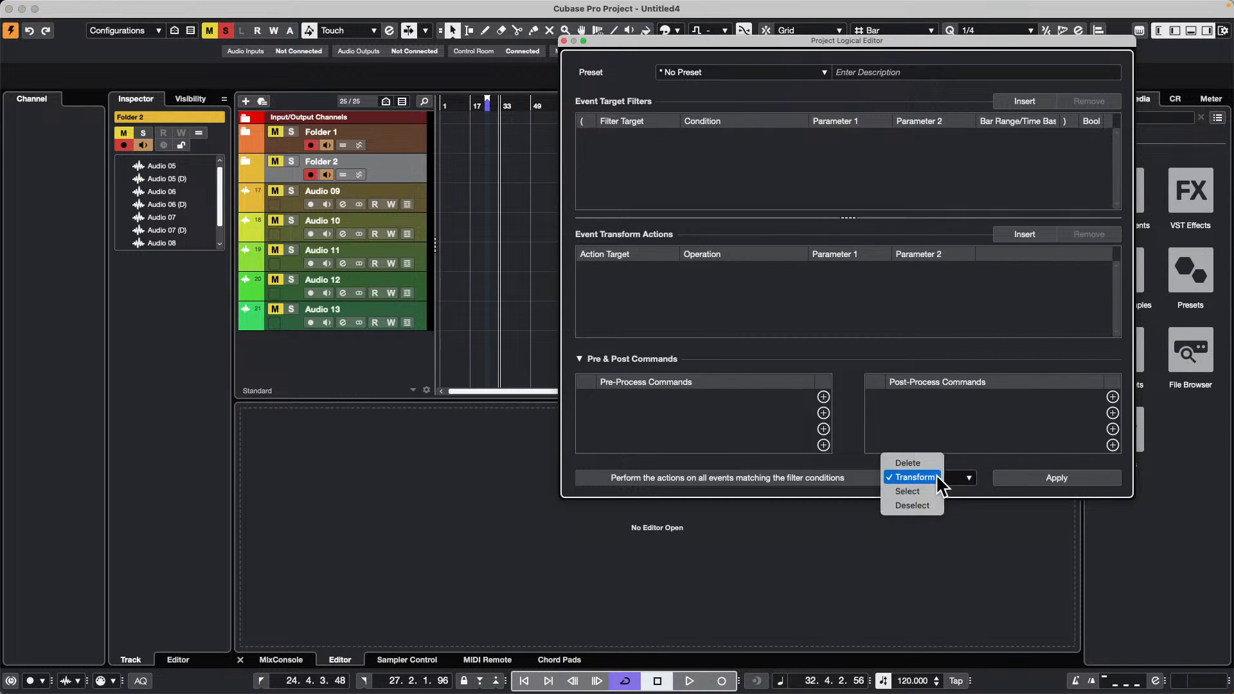
pyautogui.click(924, 489)
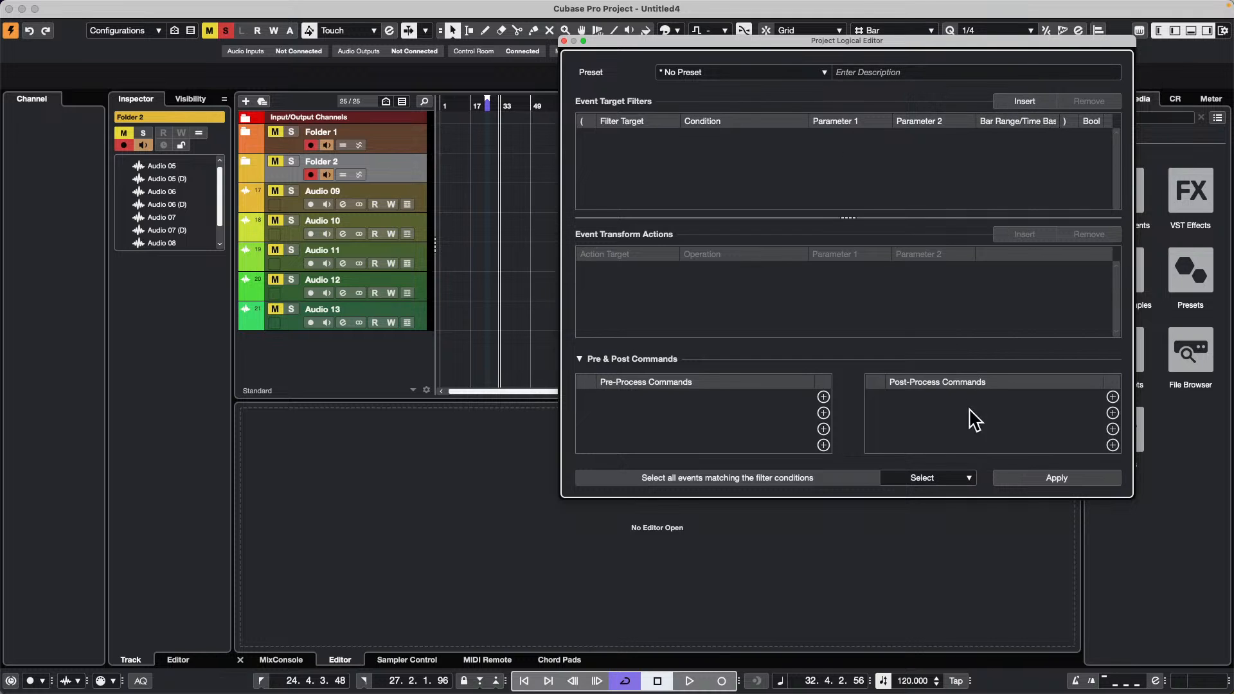
pyautogui.click(952, 478)
pyautogui.press('Return')
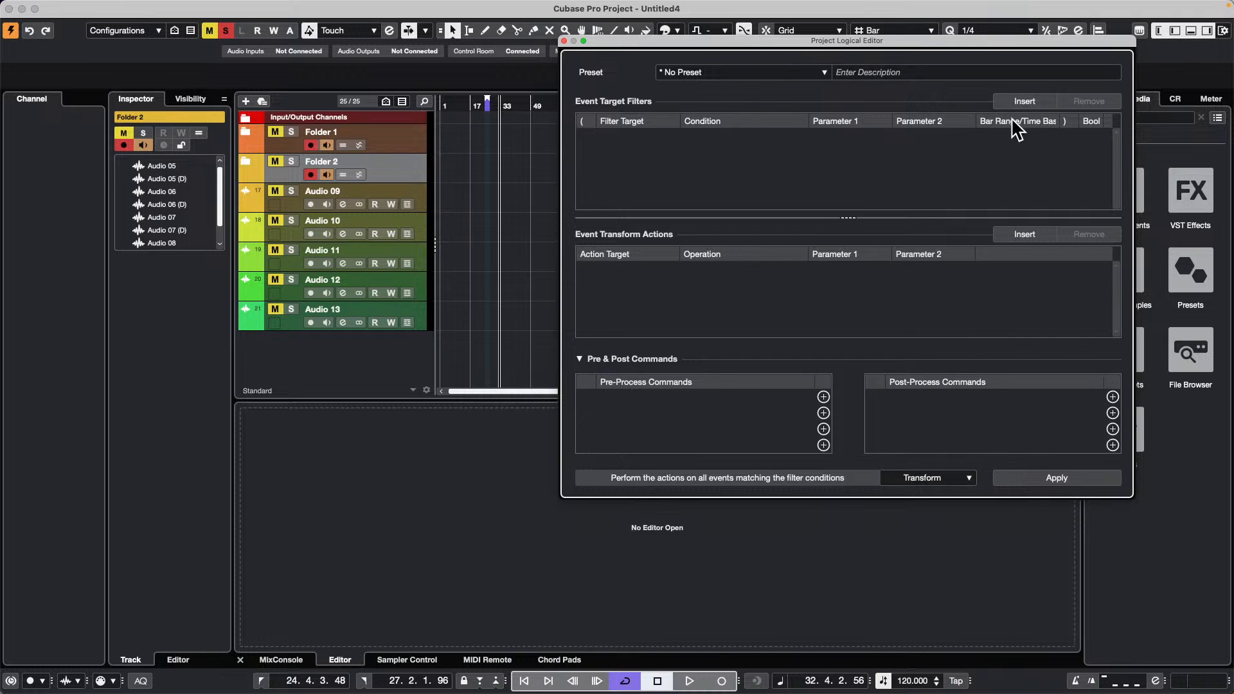
# - Insert an event target filter for Container Type Equal Folder Track
pyautogui.click(1025, 103)
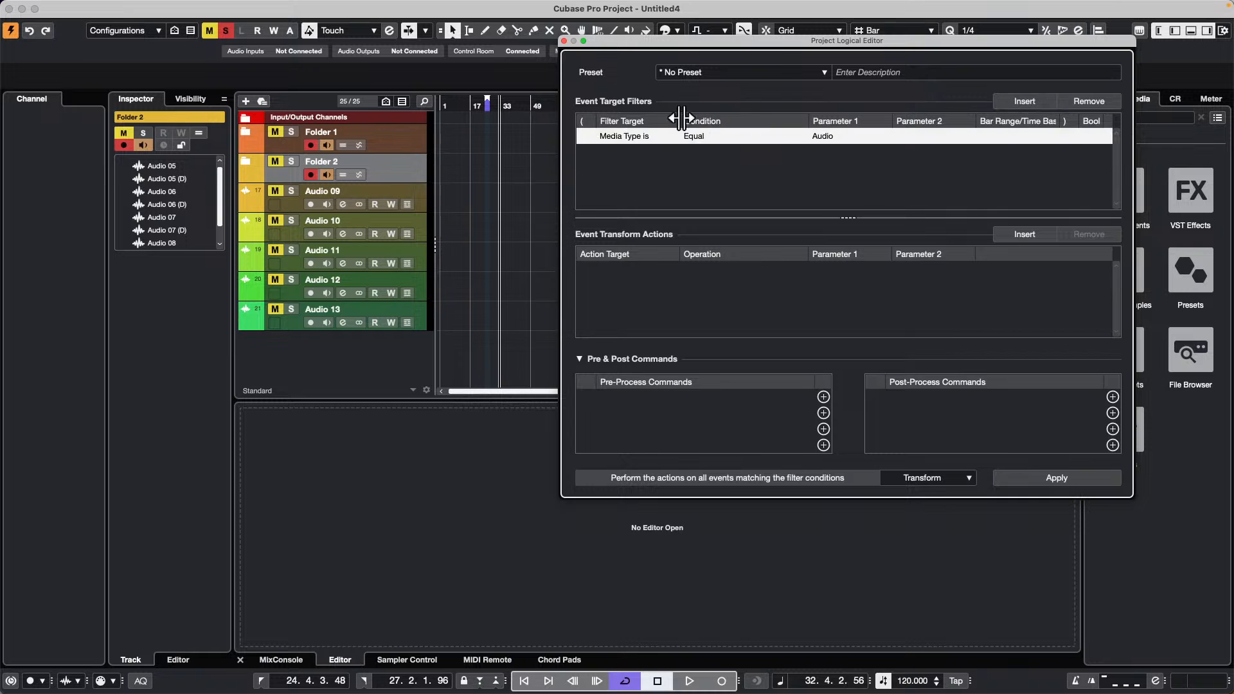
pyautogui.click(820, 137)
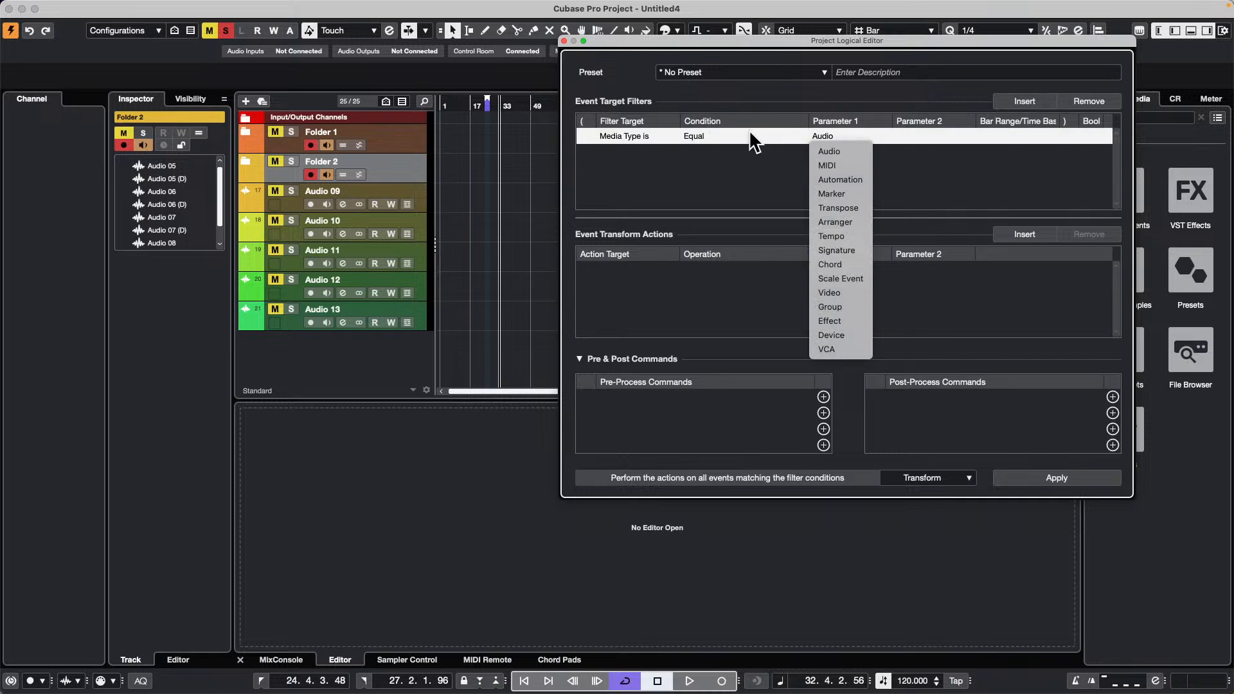
pyautogui.click(640, 135)
pyautogui.click(645, 165)
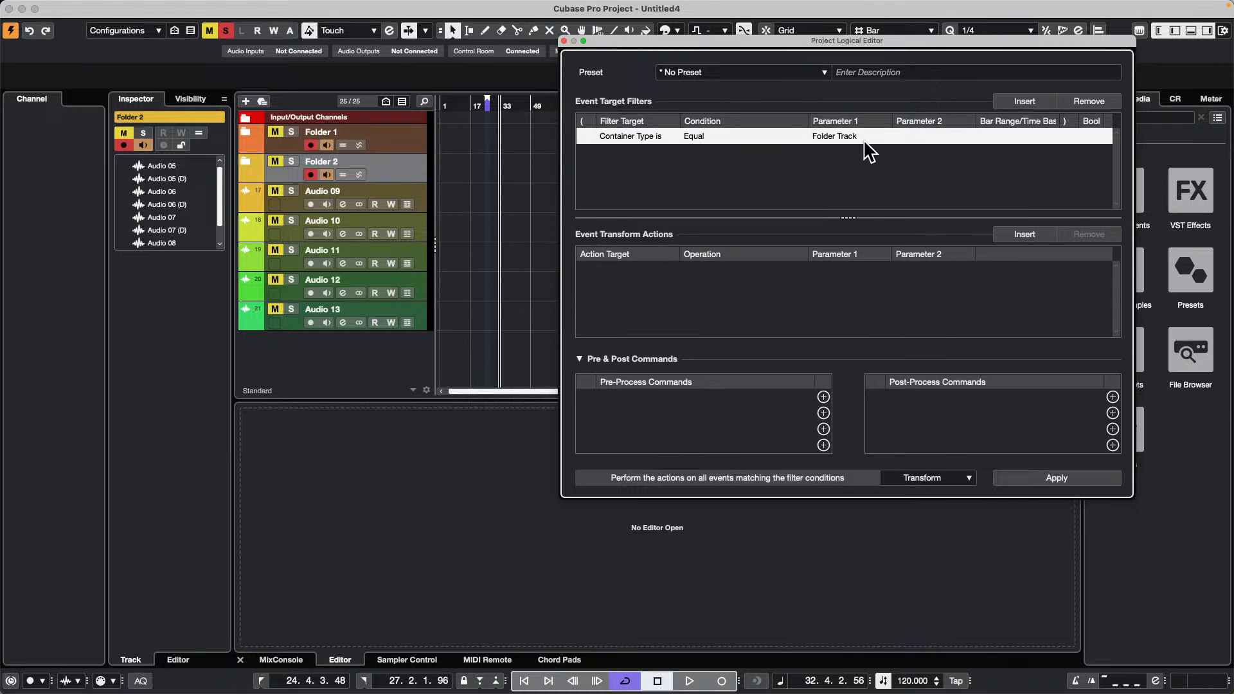
# - Insert a second target filter with Property, Property Is Set and Is Selected
pyautogui.click(1025, 101)
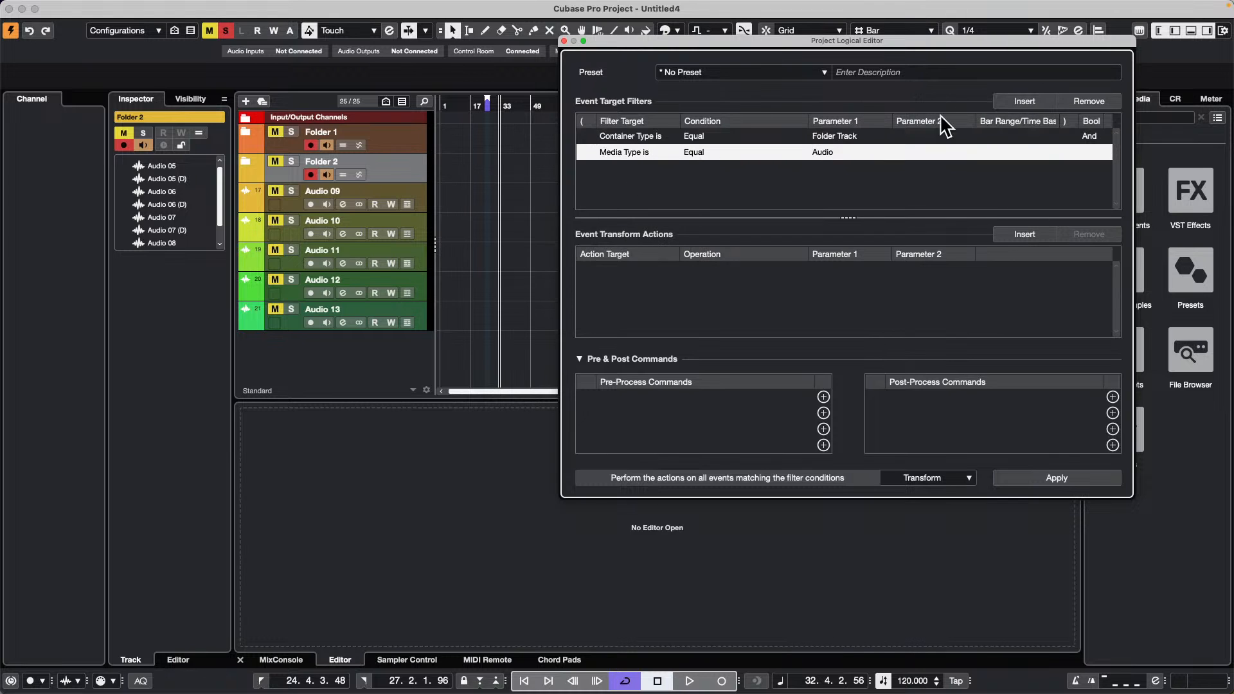
pyautogui.click(638, 152)
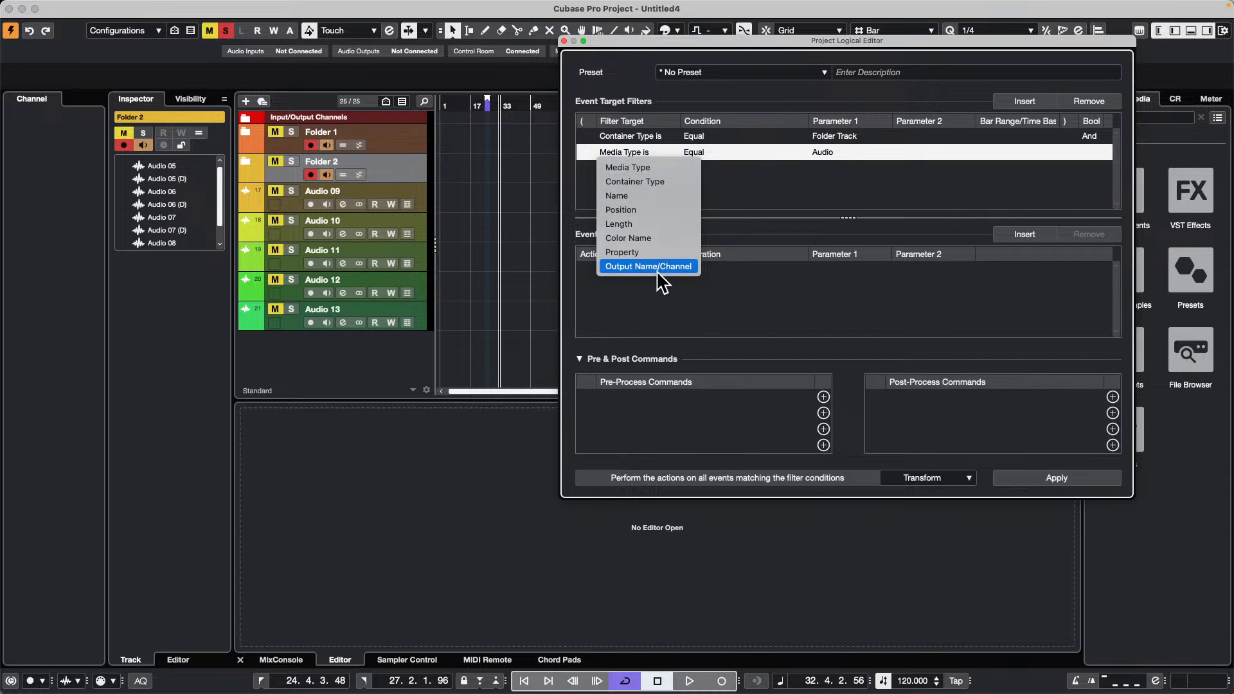
pyautogui.click(714, 150)
pyautogui.click(837, 152)
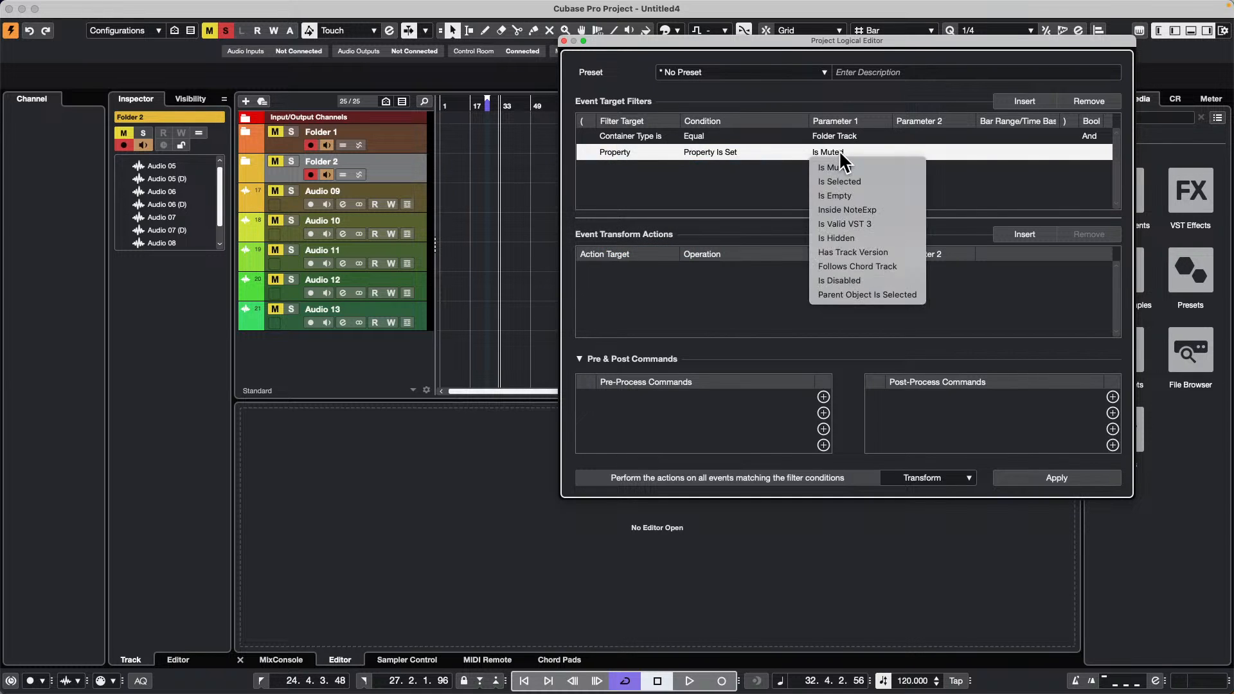
pyautogui.click(865, 180)
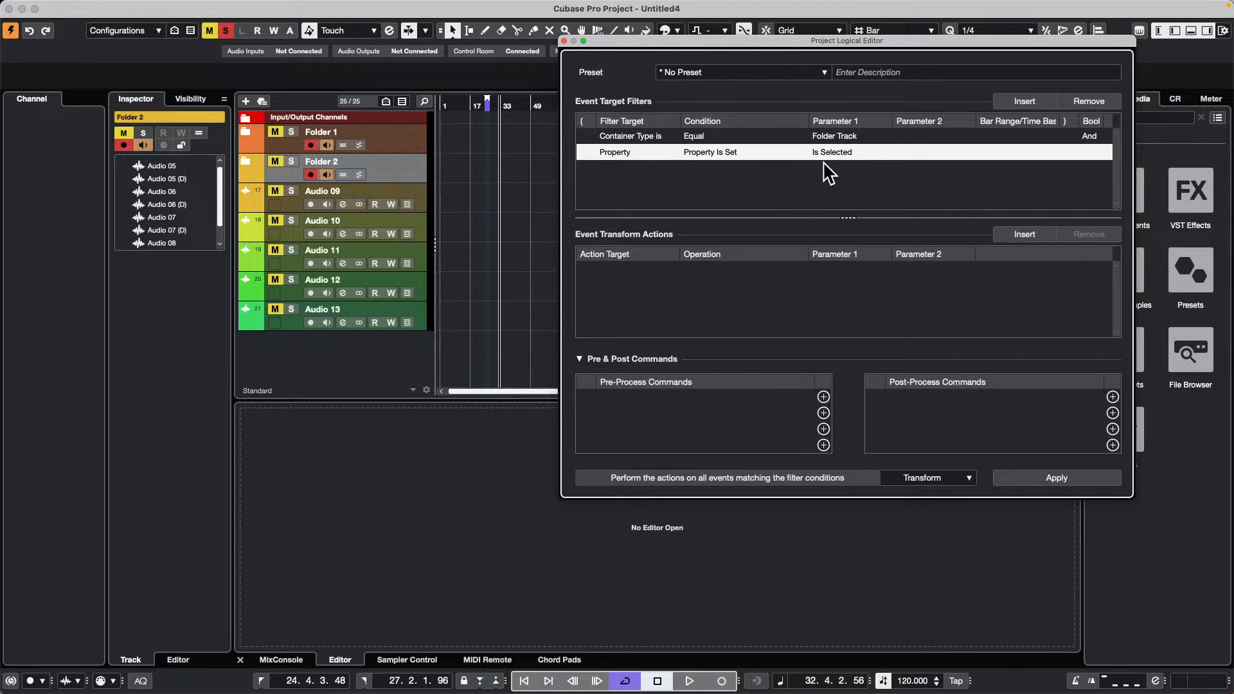
# - Change the second filter's condition to Property Is Not Set, with Is Selected as its parameter
pyautogui.click(837, 153)
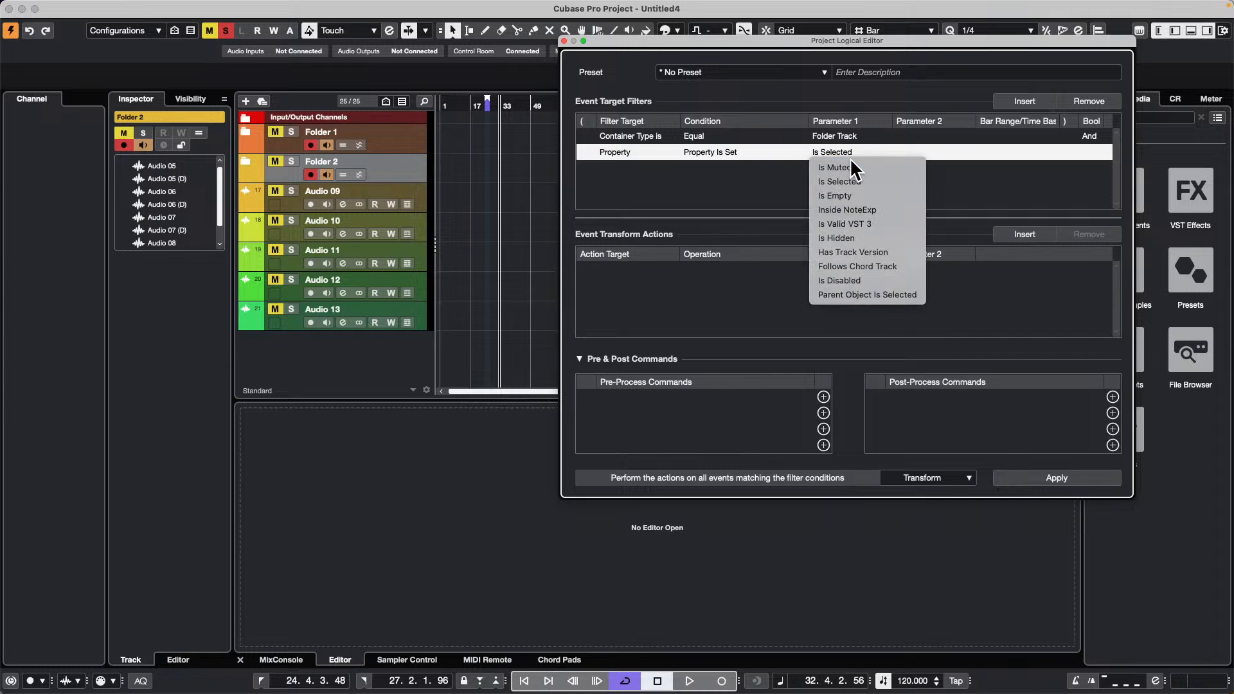
pyautogui.click(722, 148)
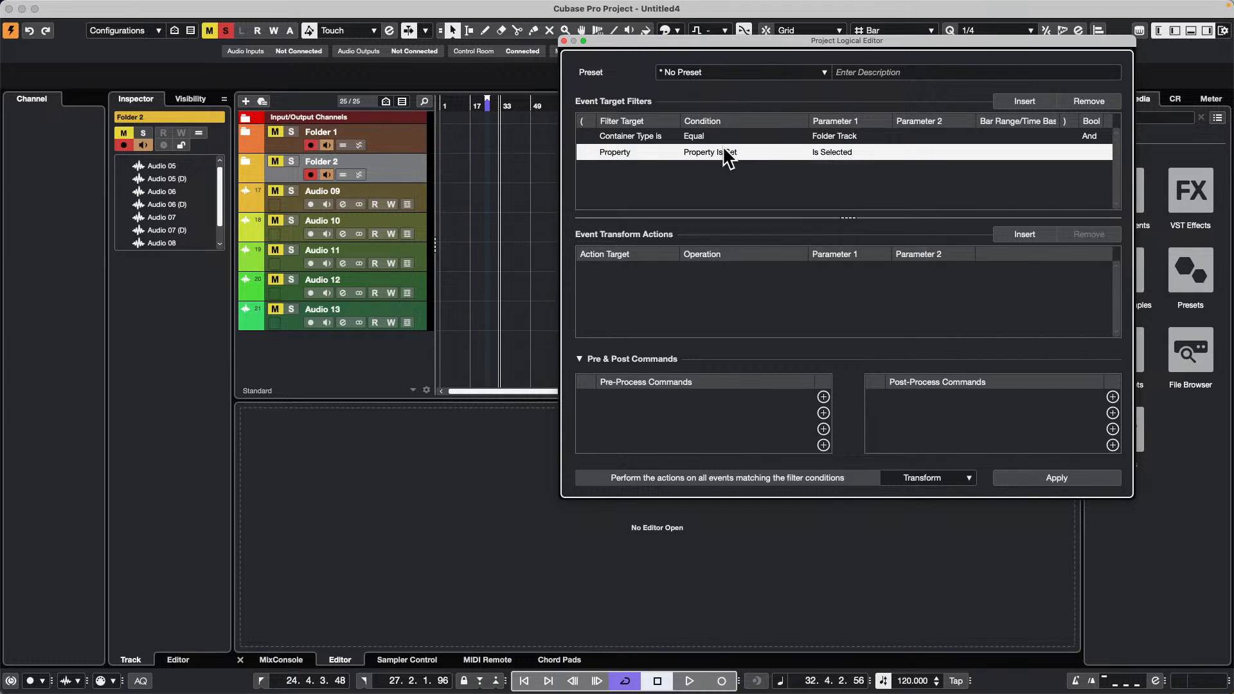
pyautogui.click(723, 149)
pyautogui.click(738, 180)
pyautogui.click(834, 148)
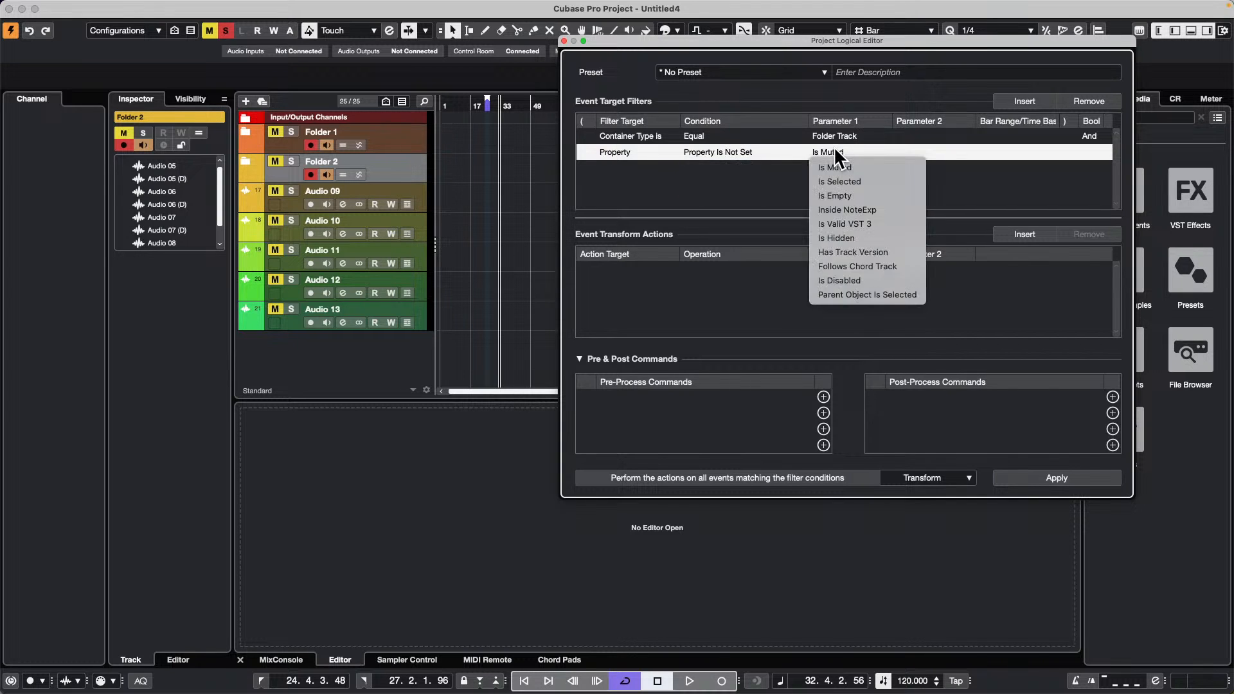
pyautogui.click(851, 184)
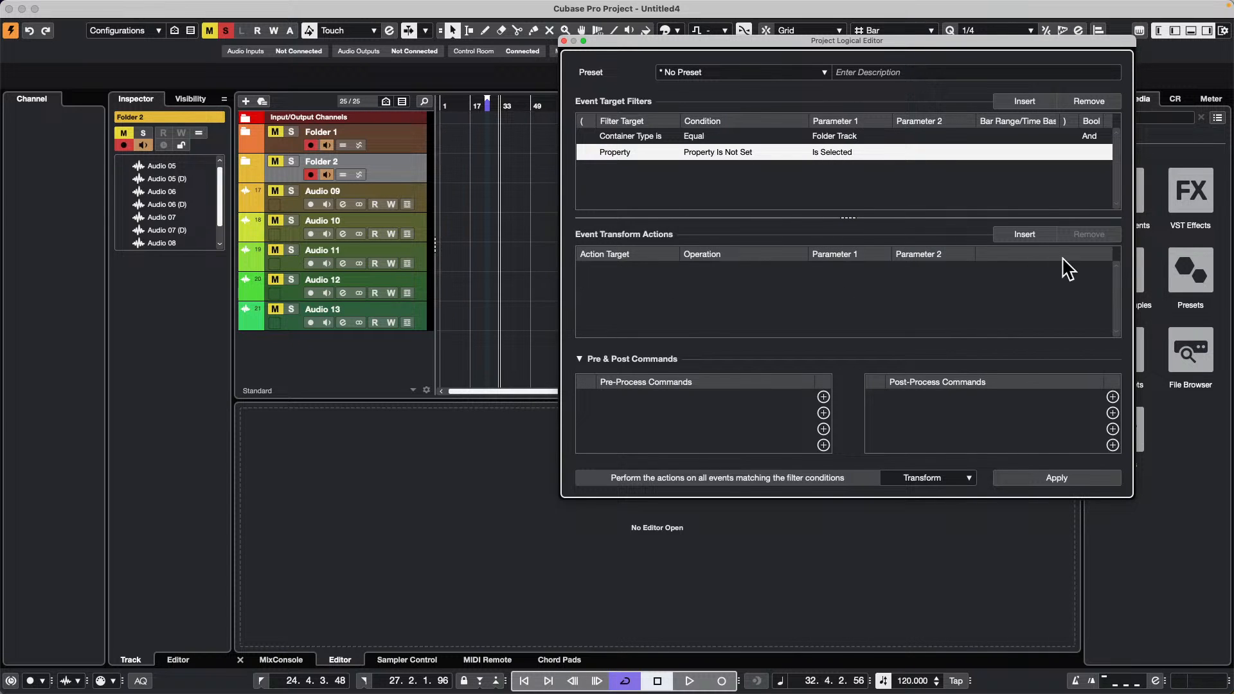
# - Insert the transform action Track Operation, Hide Track, Enable, and apply it to the matching folder tracks
pyautogui.click(1024, 234)
pyautogui.click(613, 270)
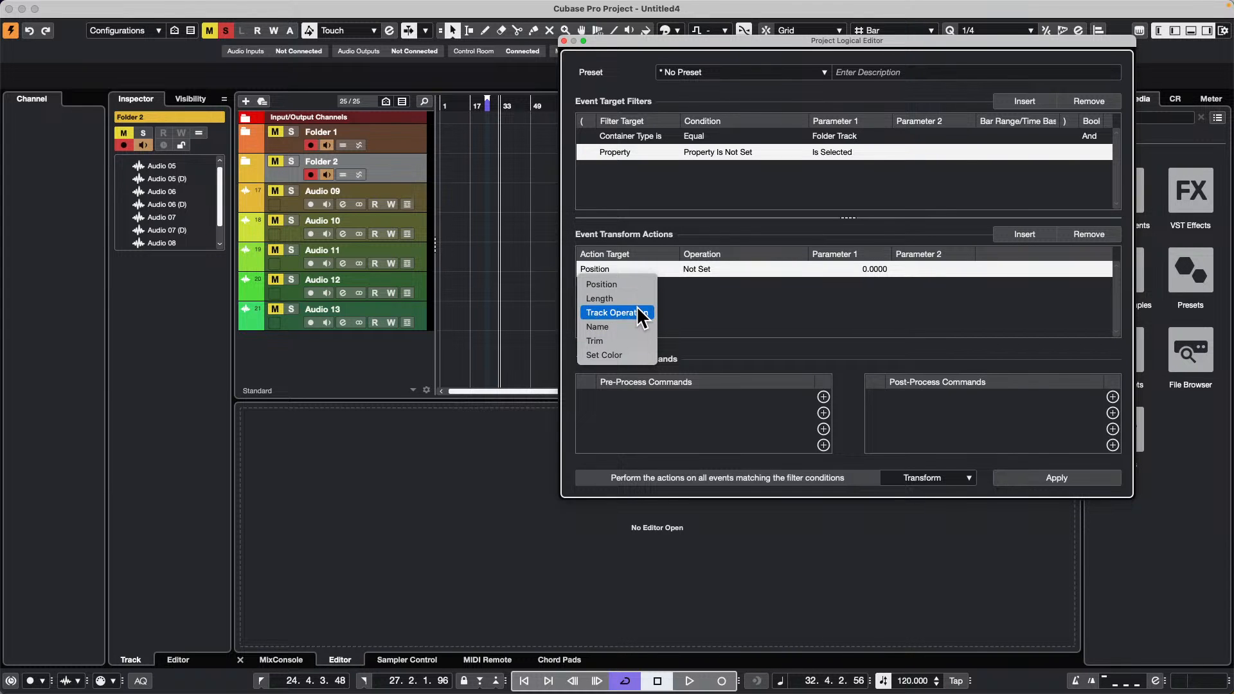
pyautogui.click(627, 313)
pyautogui.click(714, 268)
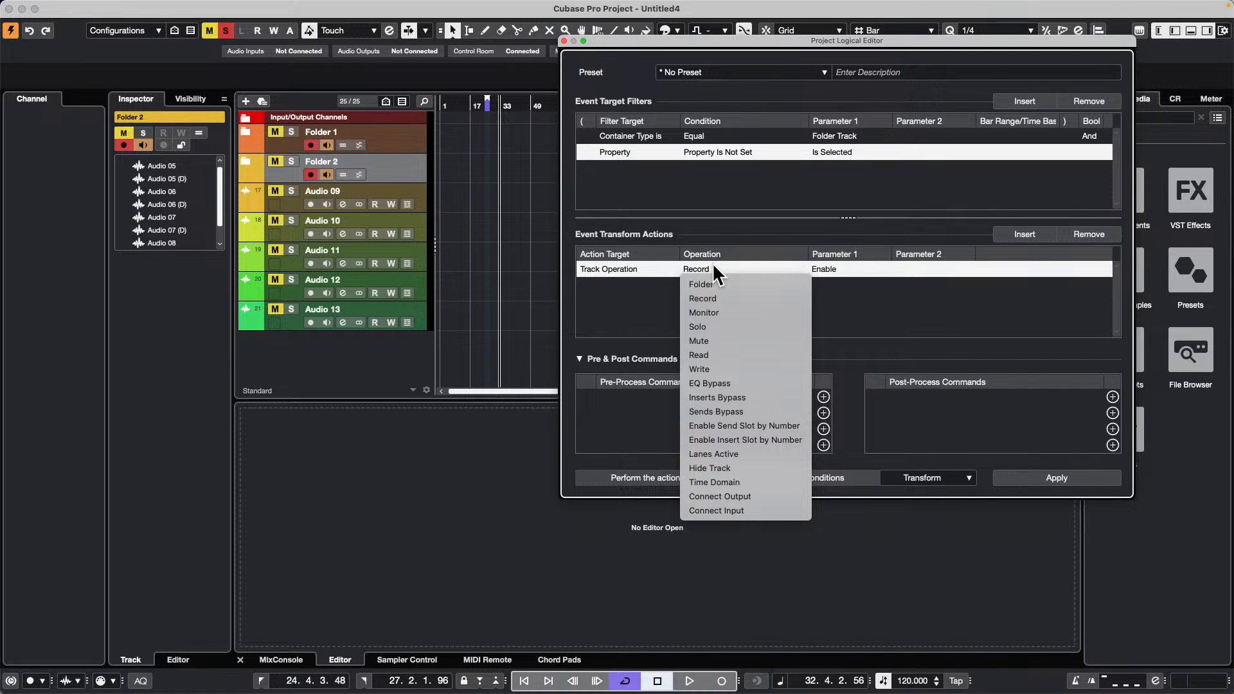
pyautogui.click(731, 469)
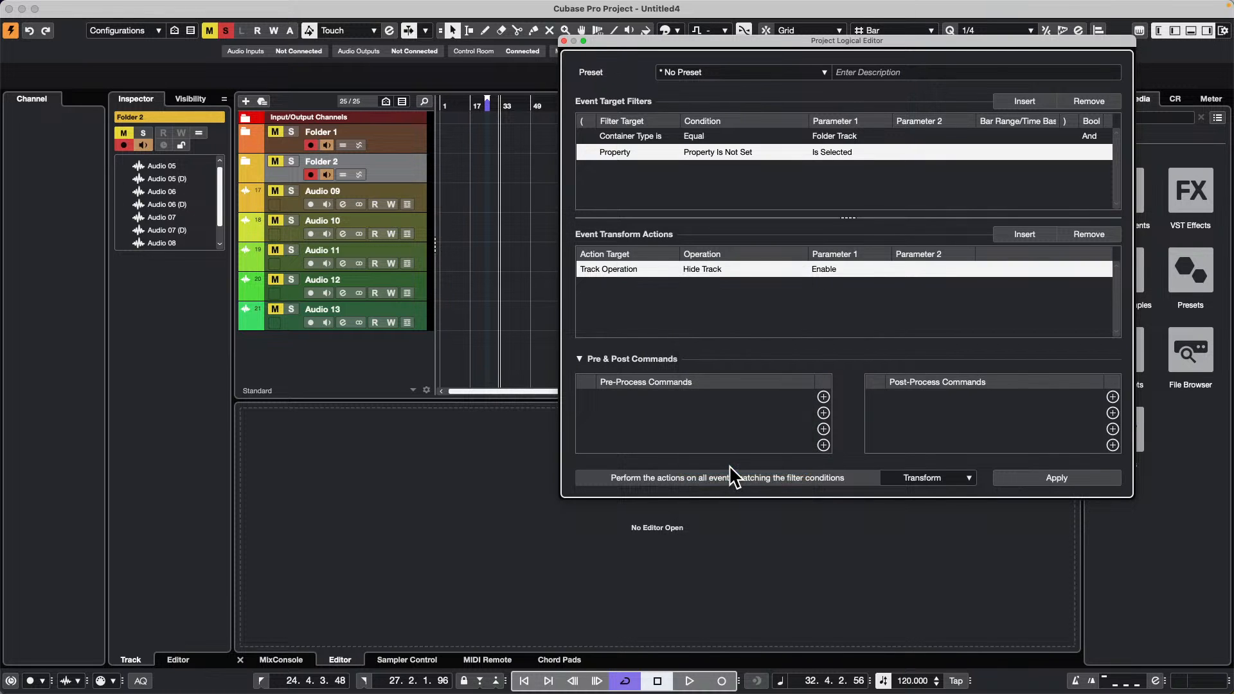
pyautogui.click(1038, 479)
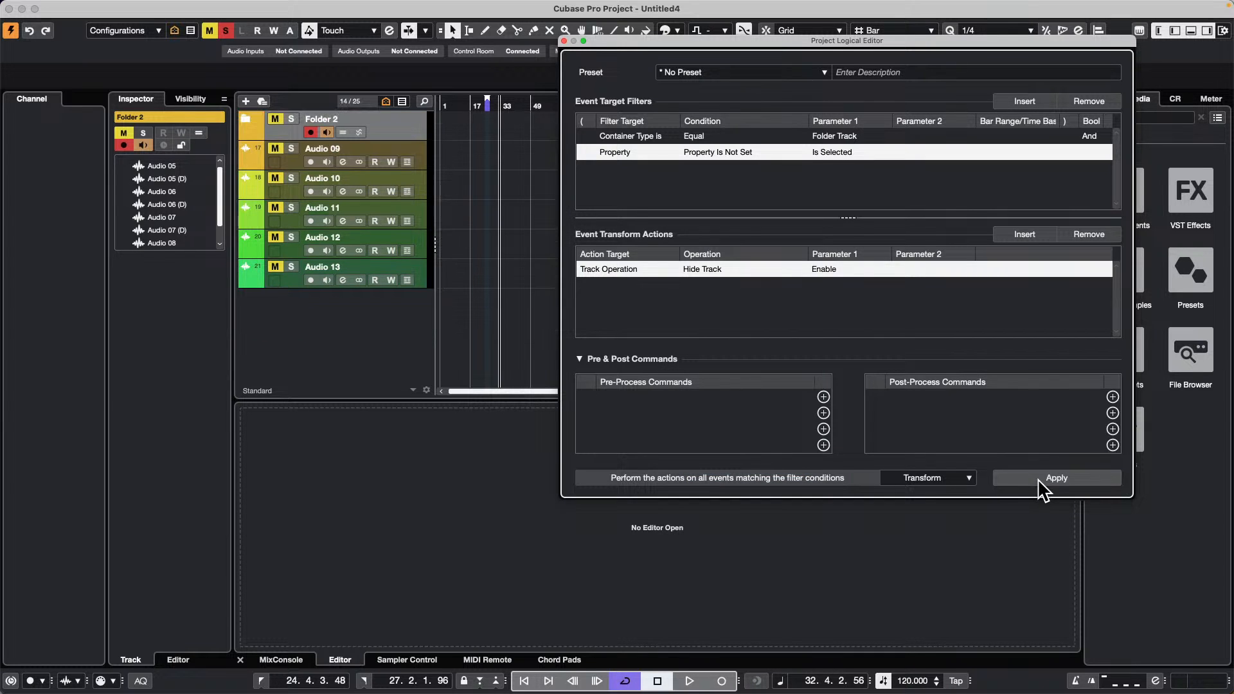
# - Add the Project command Folding: Unfold Tracks as the first post-process command
pyautogui.click(1113, 397)
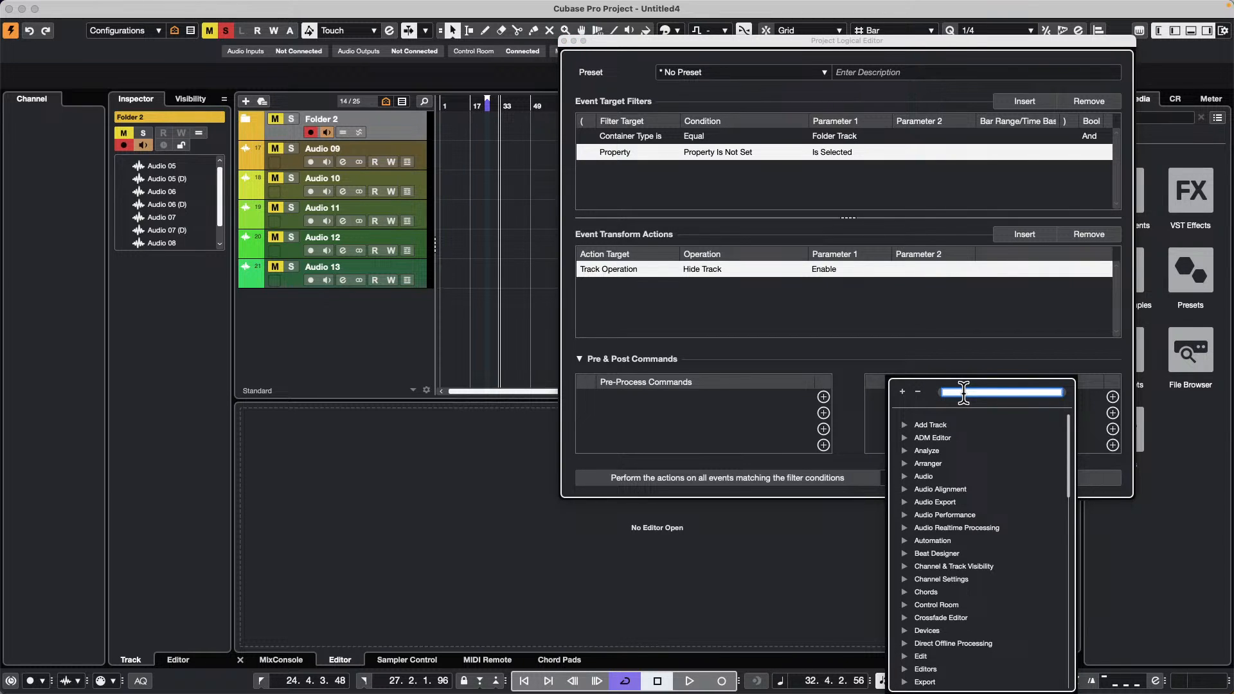
pyautogui.scroll(-10, 944, 524)
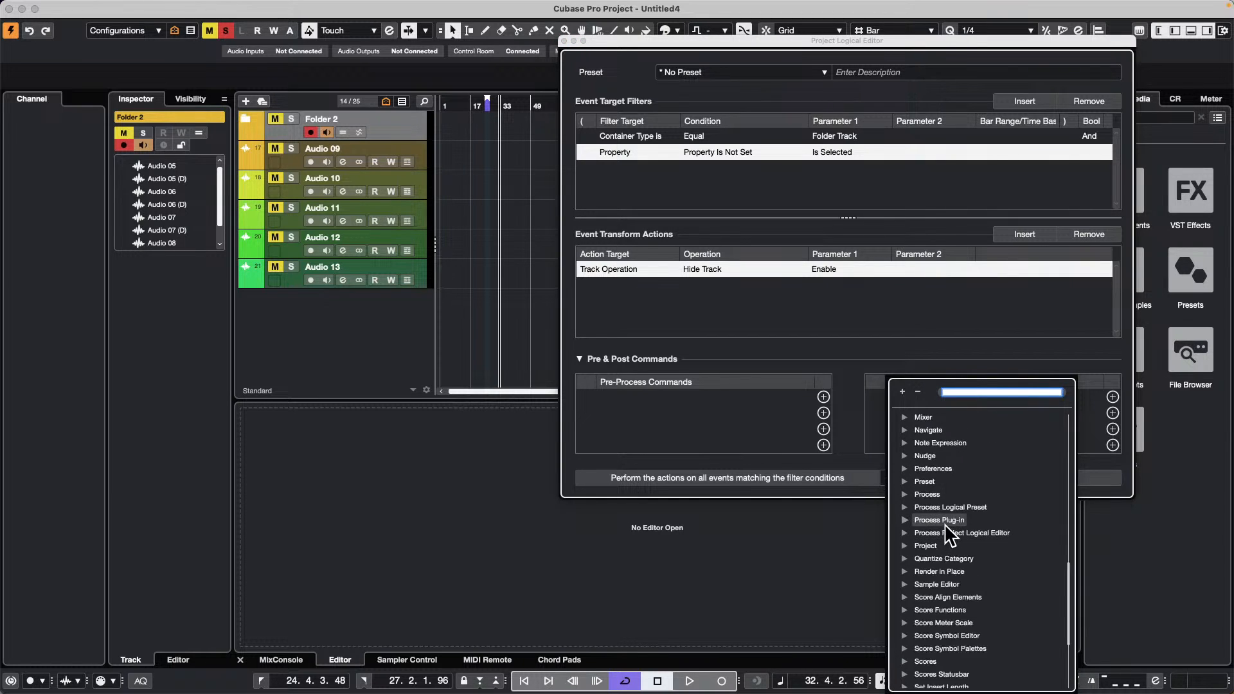
pyautogui.scroll(5, 945, 525)
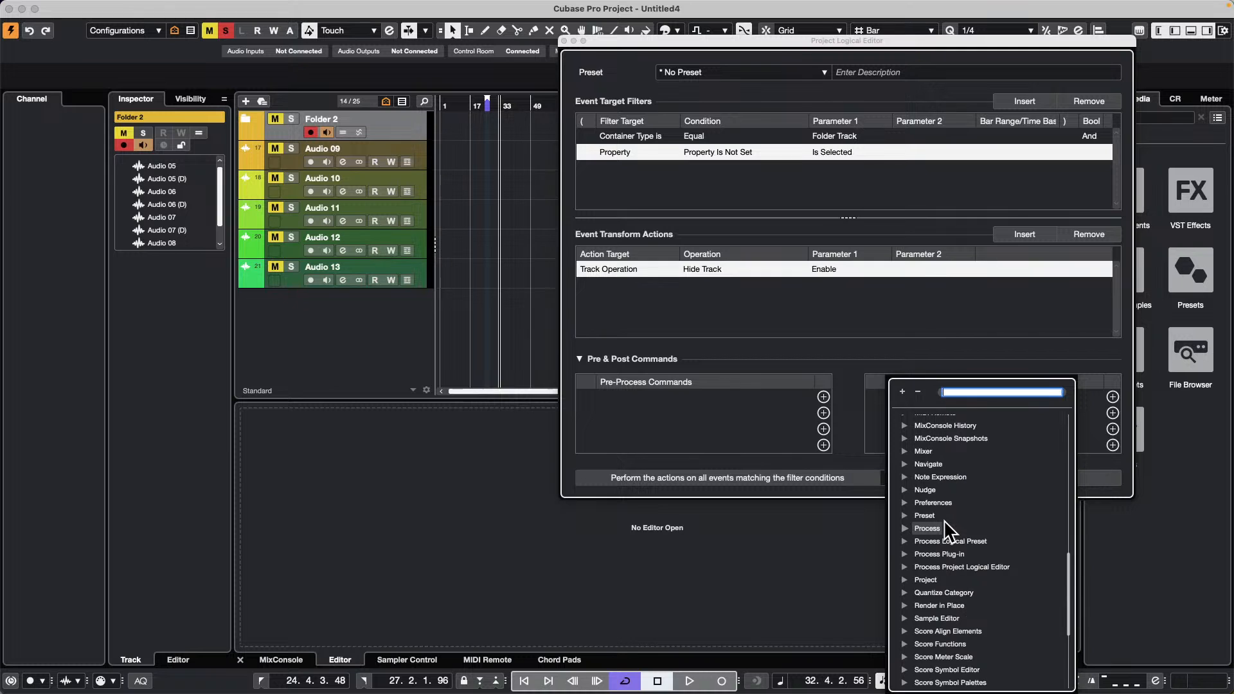
pyautogui.scroll(2, 945, 526)
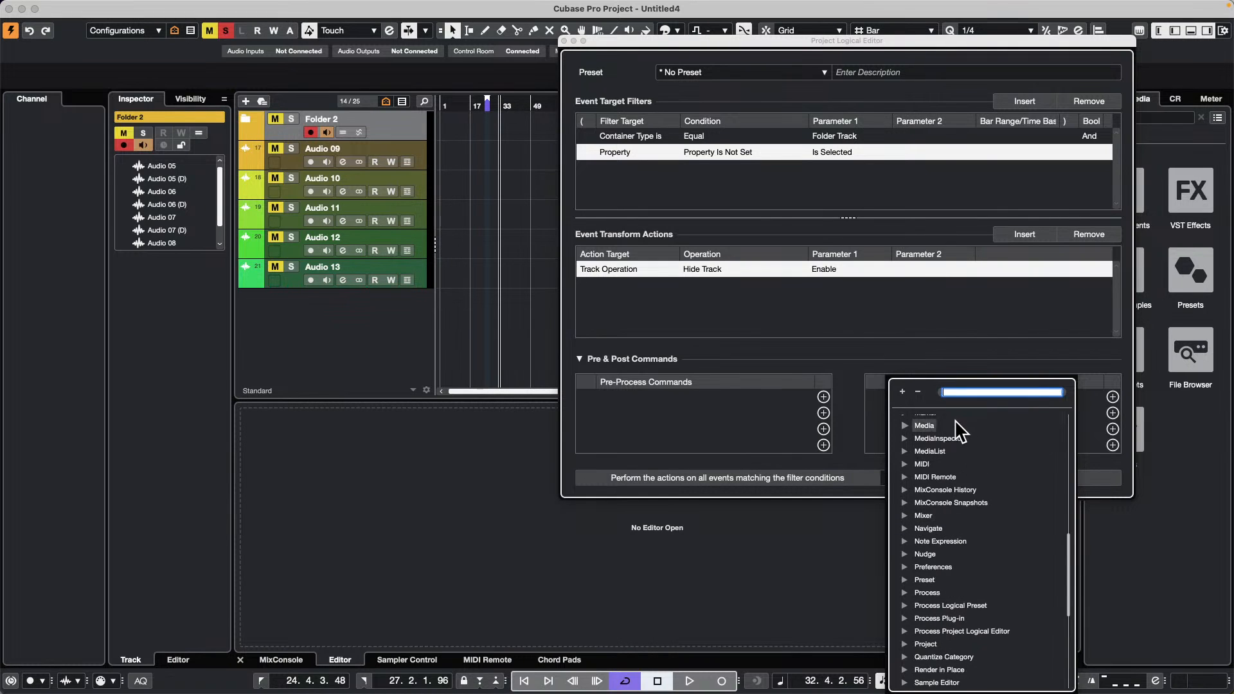
pyautogui.scroll(2, 990, 547)
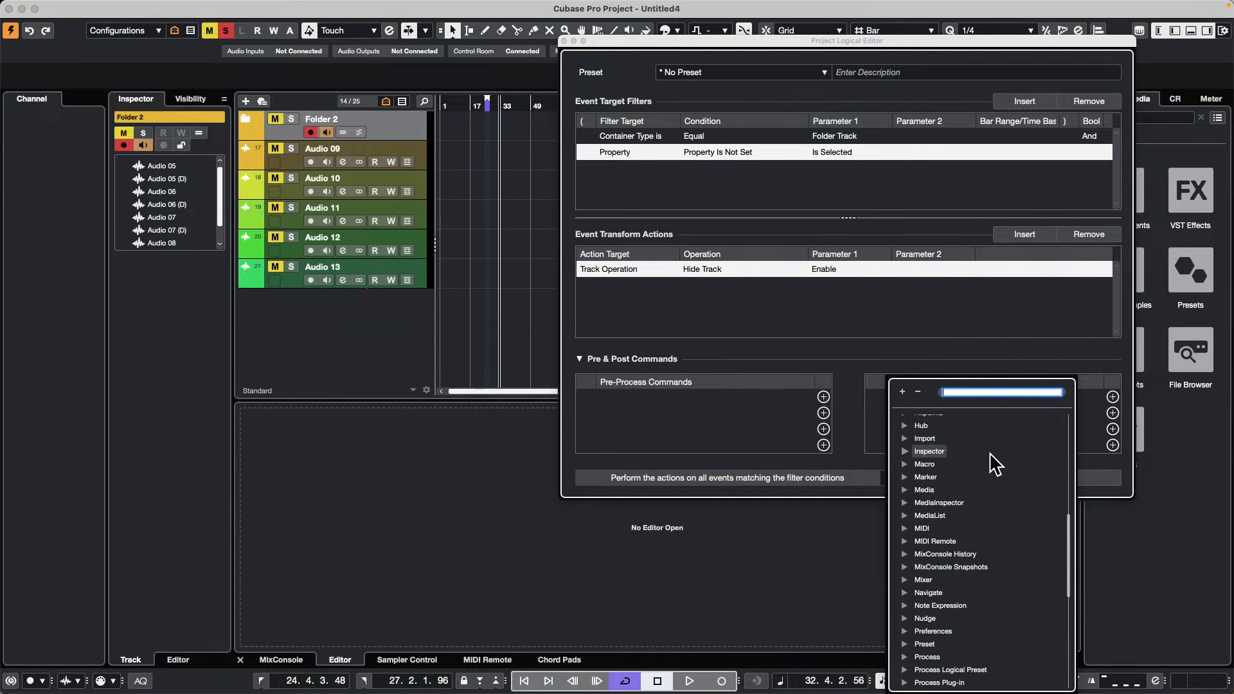
pyautogui.scroll(-3, 987, 482)
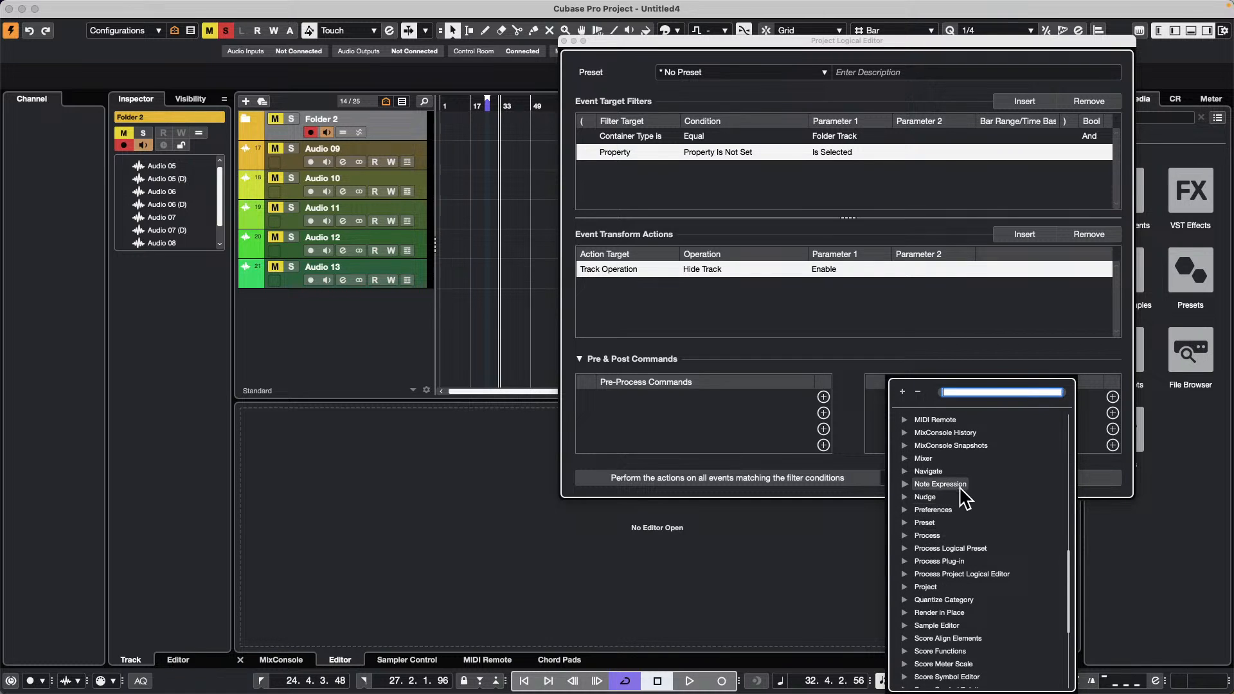
pyautogui.click(904, 586)
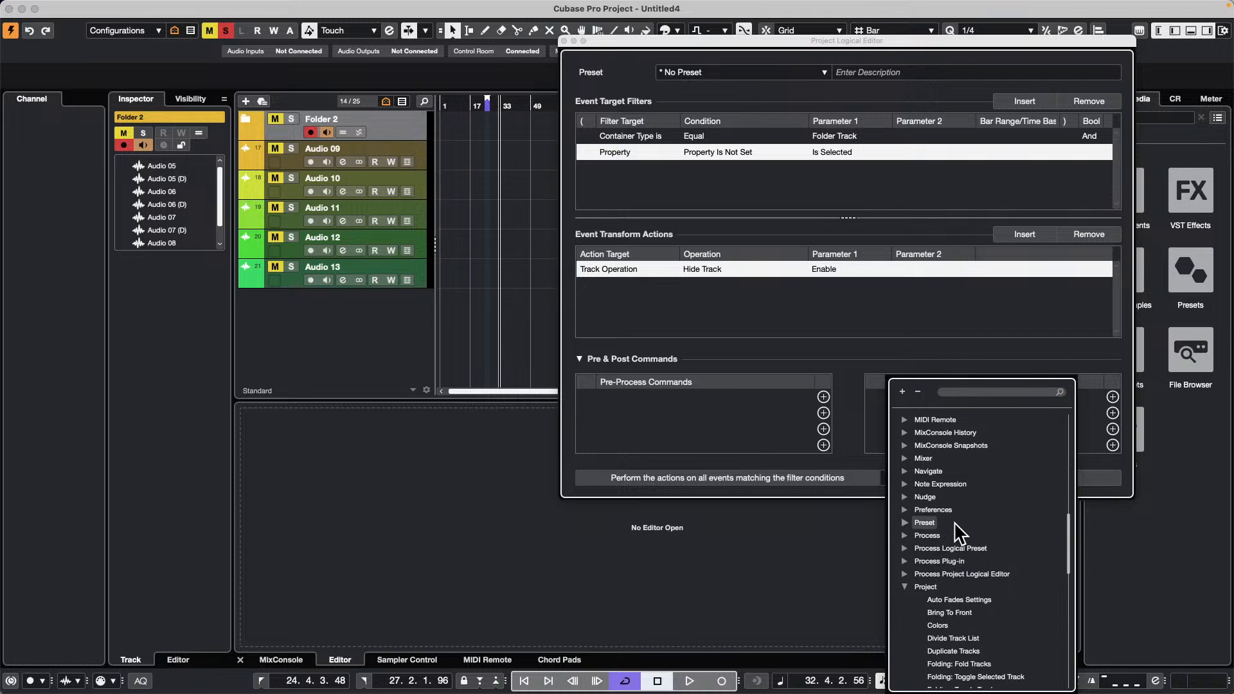
pyautogui.scroll(-5, 956, 531)
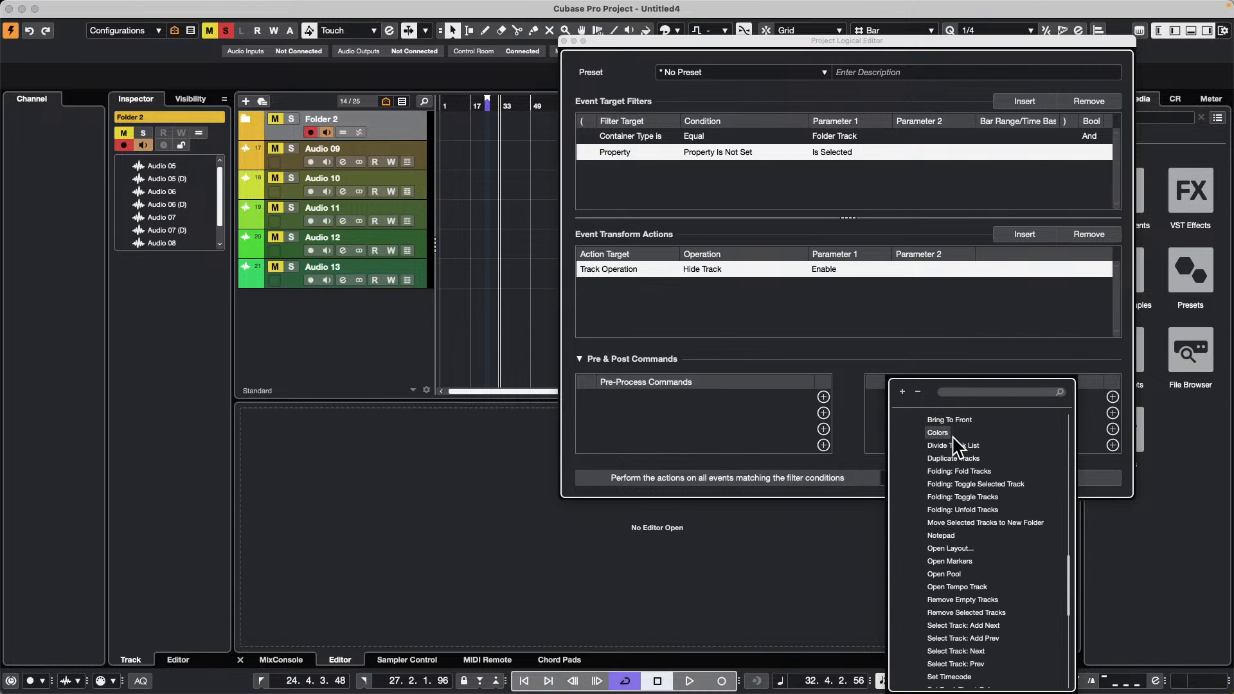
pyautogui.click(990, 518)
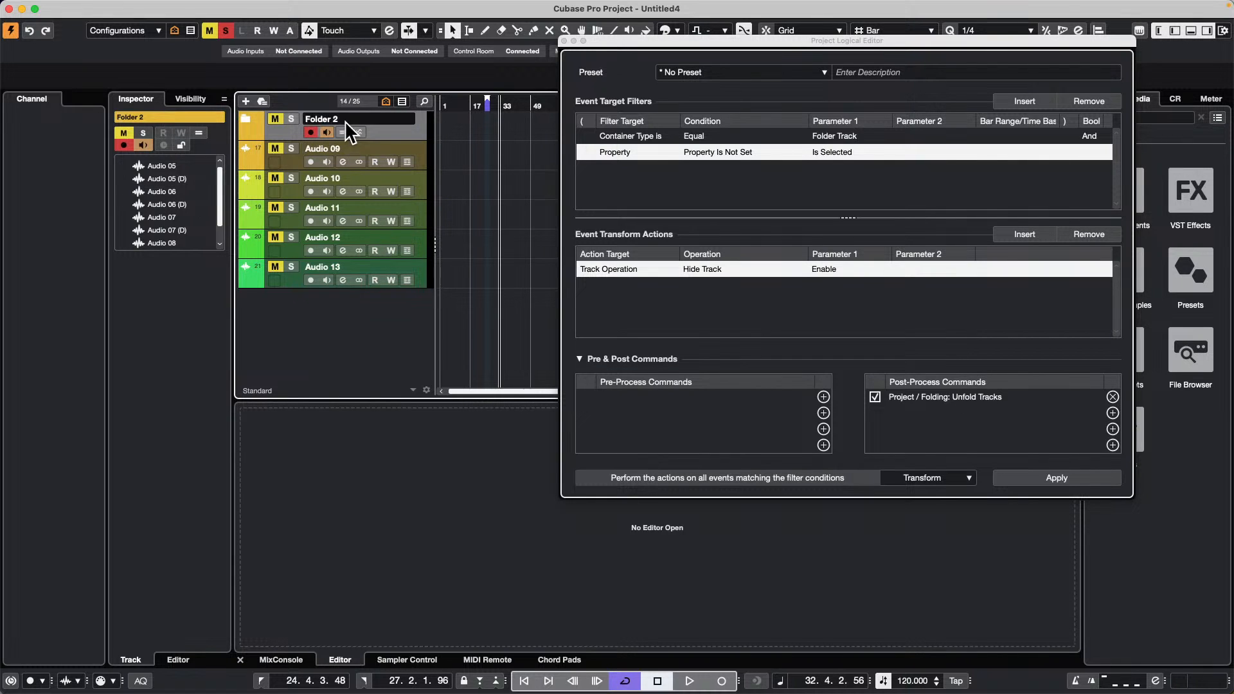
# - Make Folder 1 visible in the project track list again, toggling the Input/Output Channels folder on and back off
pyautogui.click(191, 99)
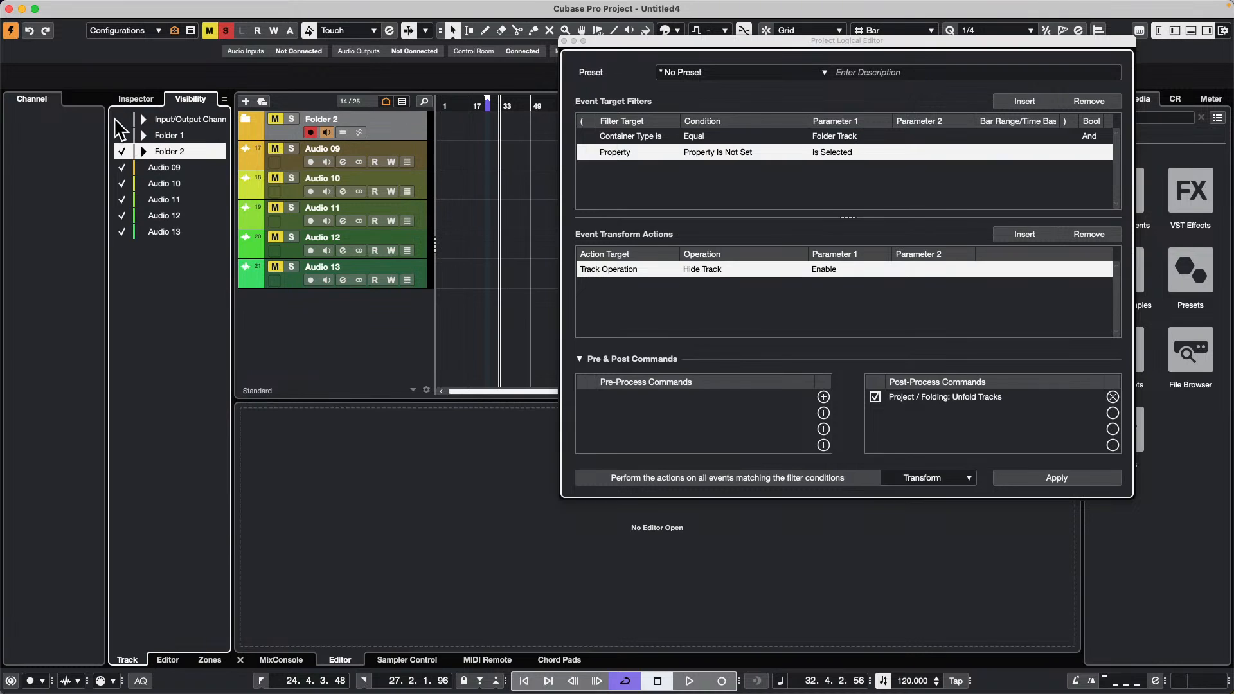
pyautogui.click(122, 119)
pyautogui.click(122, 135)
pyautogui.click(122, 119)
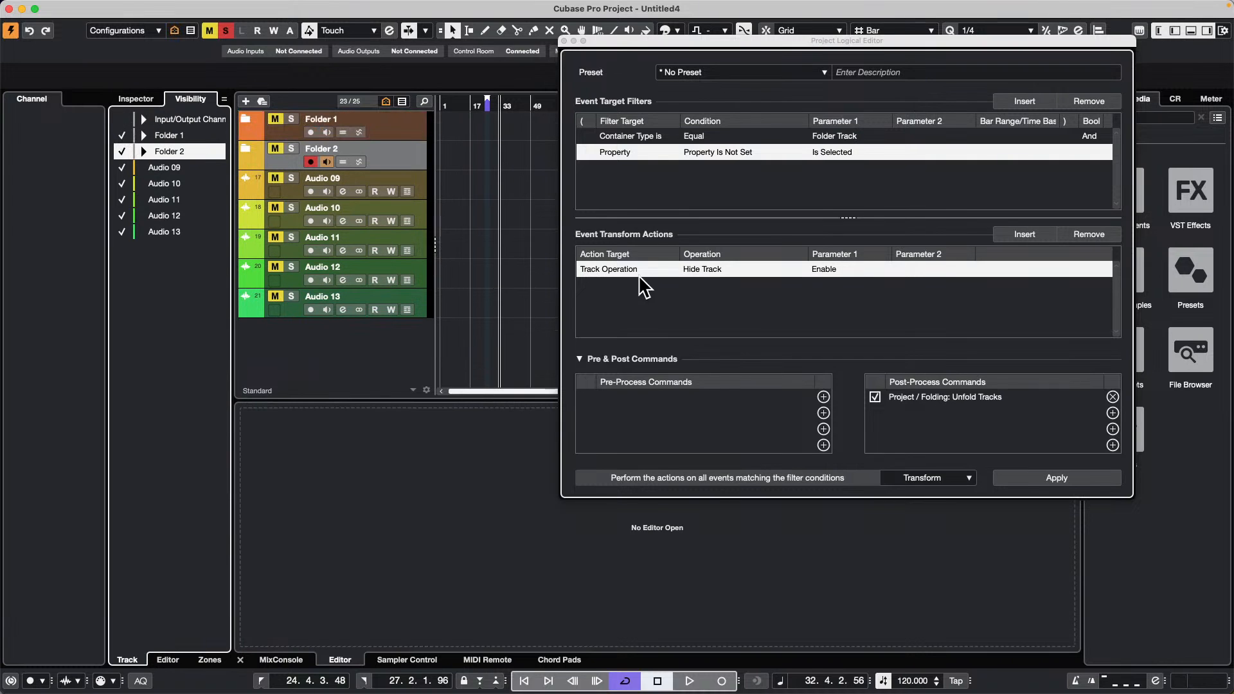
# - Apply the logical editor setup with its unfold command and check the resulting track list
pyautogui.click(1078, 474)
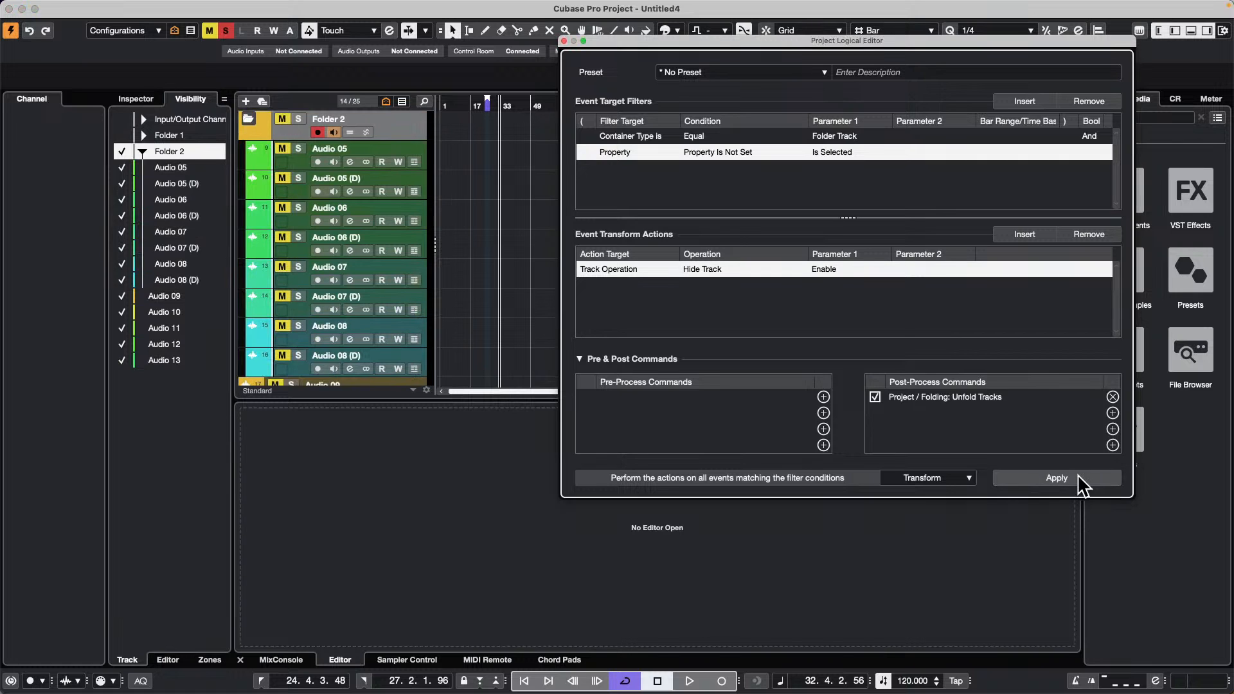
pyautogui.scroll(-3, 476, 254)
pyautogui.scroll(-3, 479, 256)
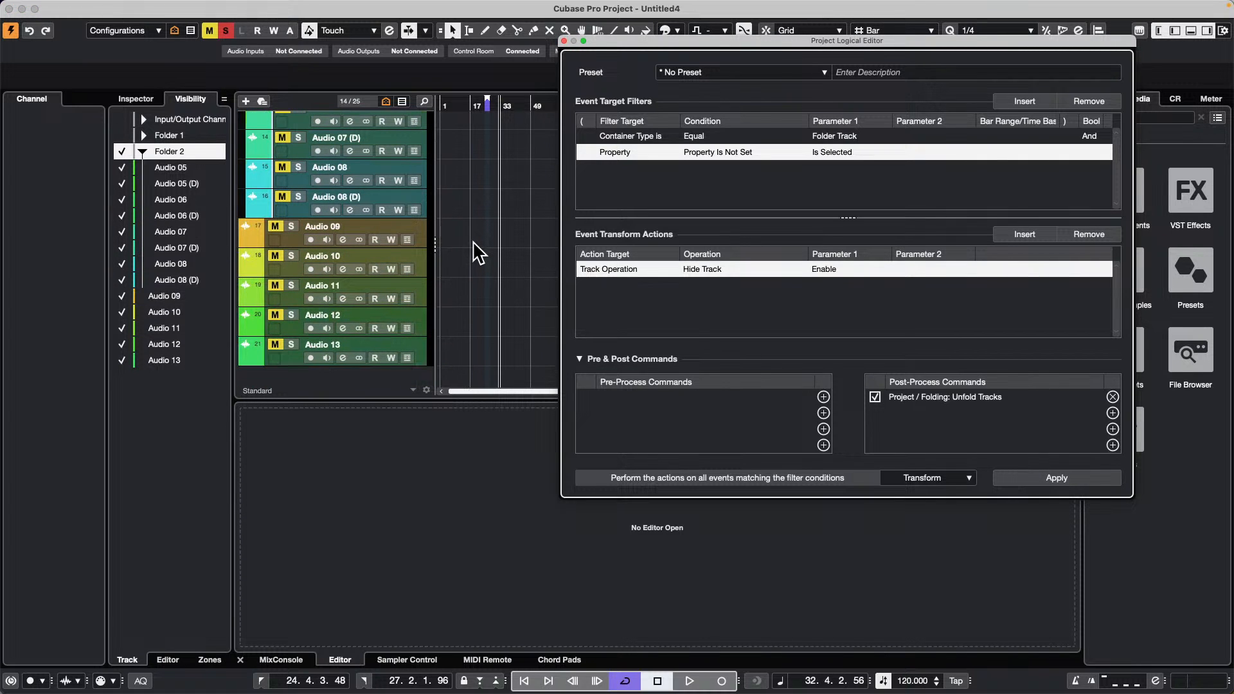
pyautogui.scroll(1, 479, 254)
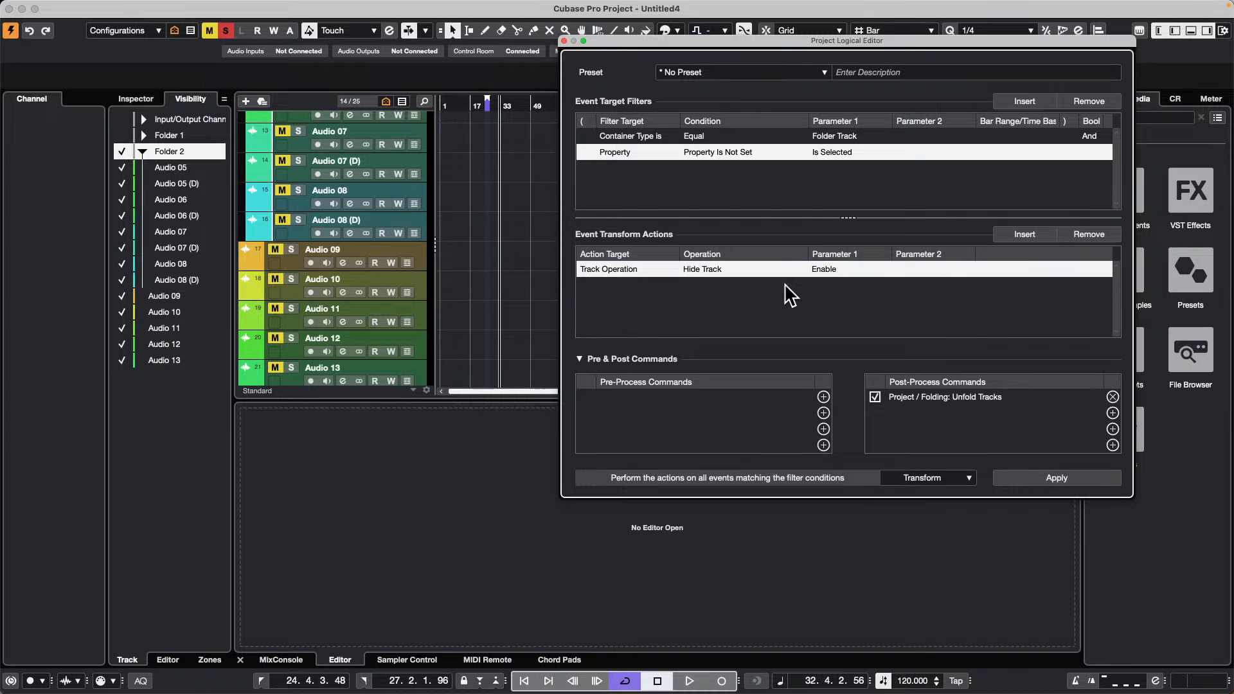
# - Save the current Project Logical Editor setup as a preset named CCLS 1
pyautogui.click(713, 72)
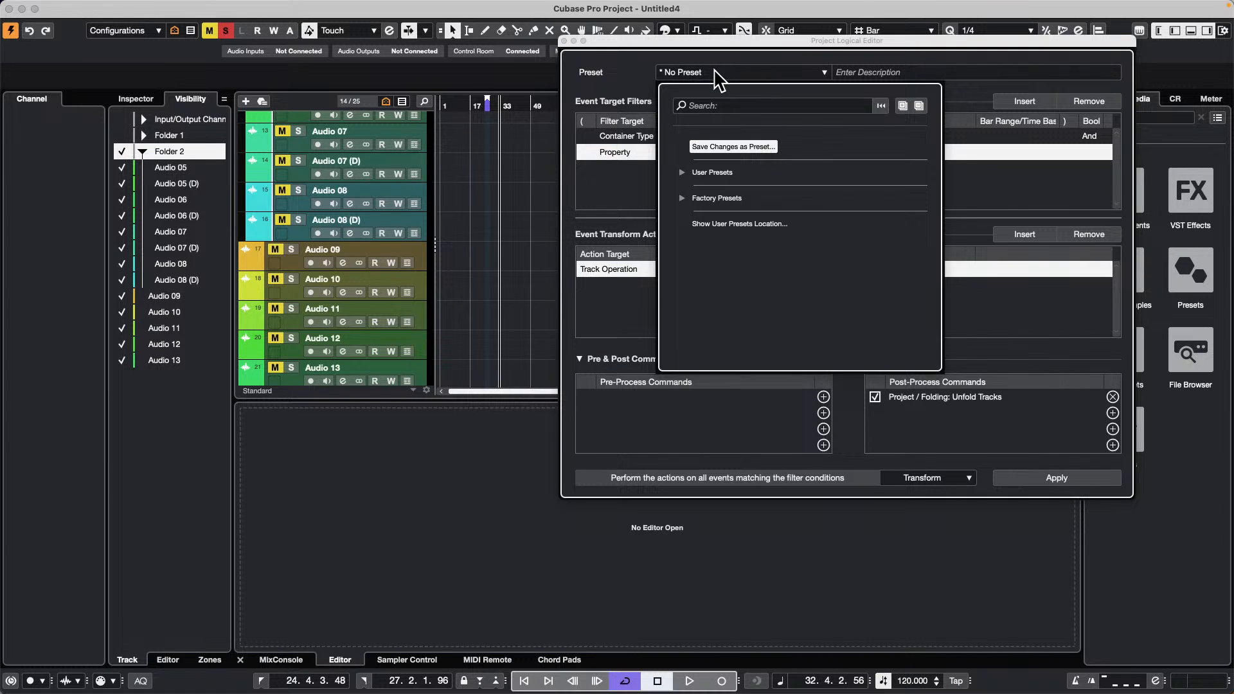
pyautogui.click(734, 145)
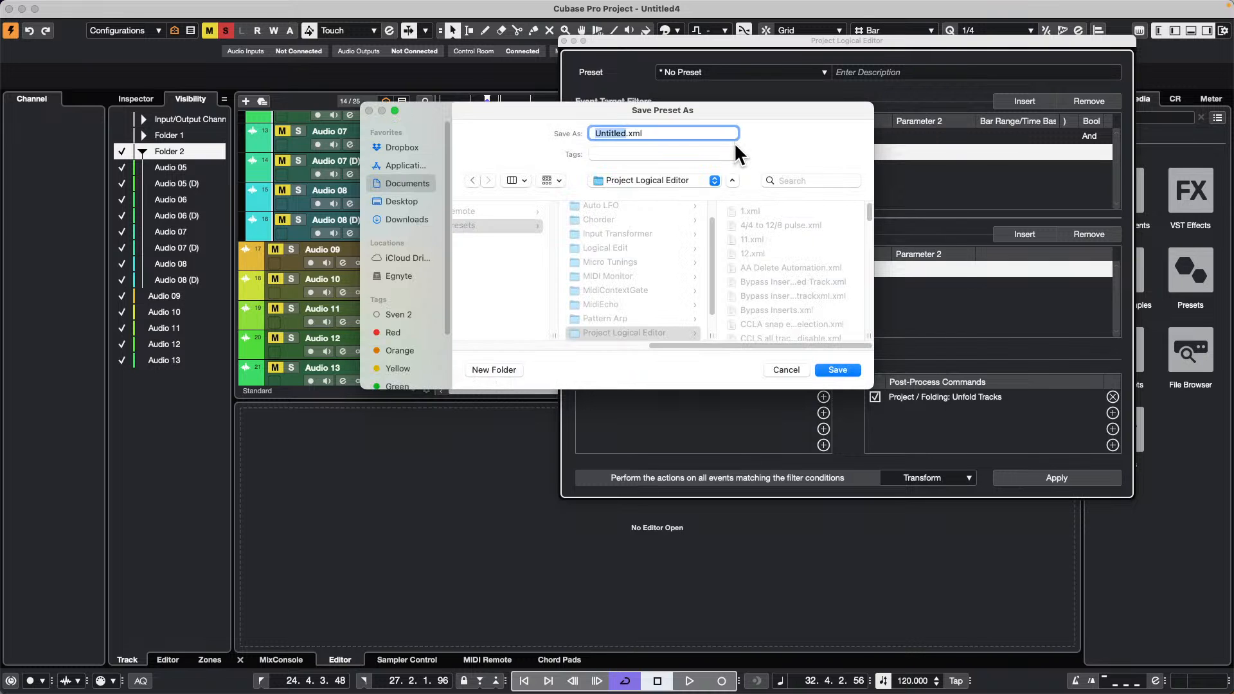
pyautogui.write('CCLS 1')
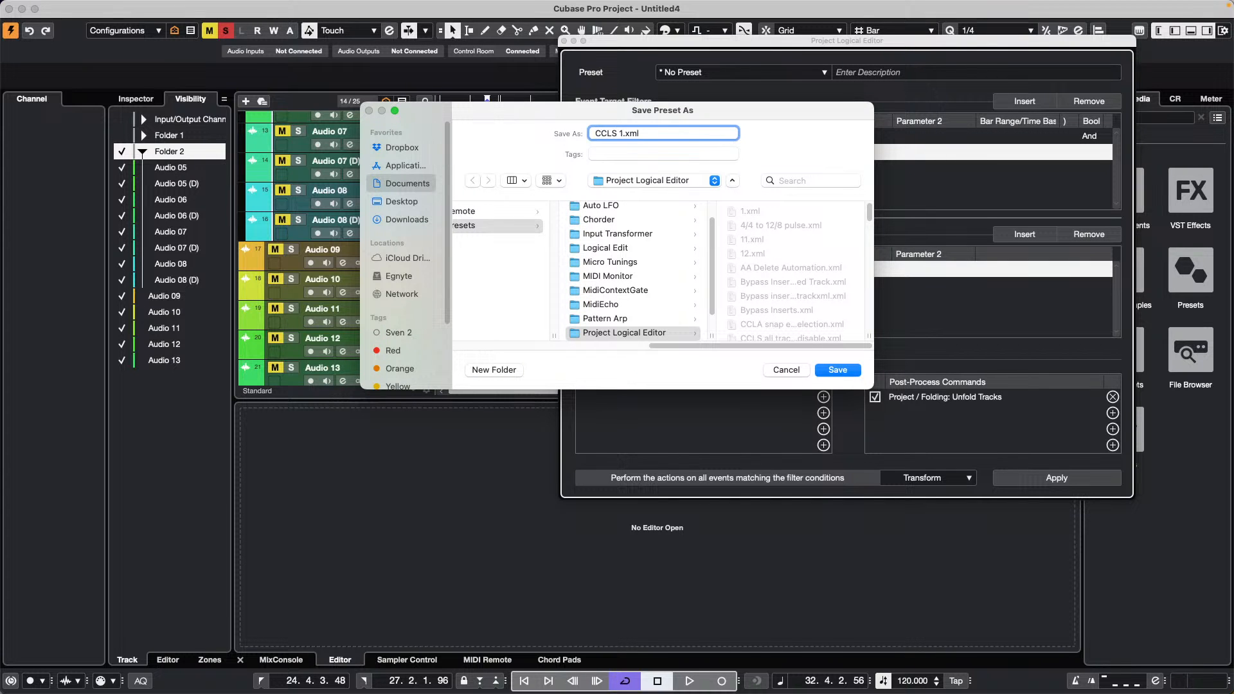
pyautogui.press('Return')
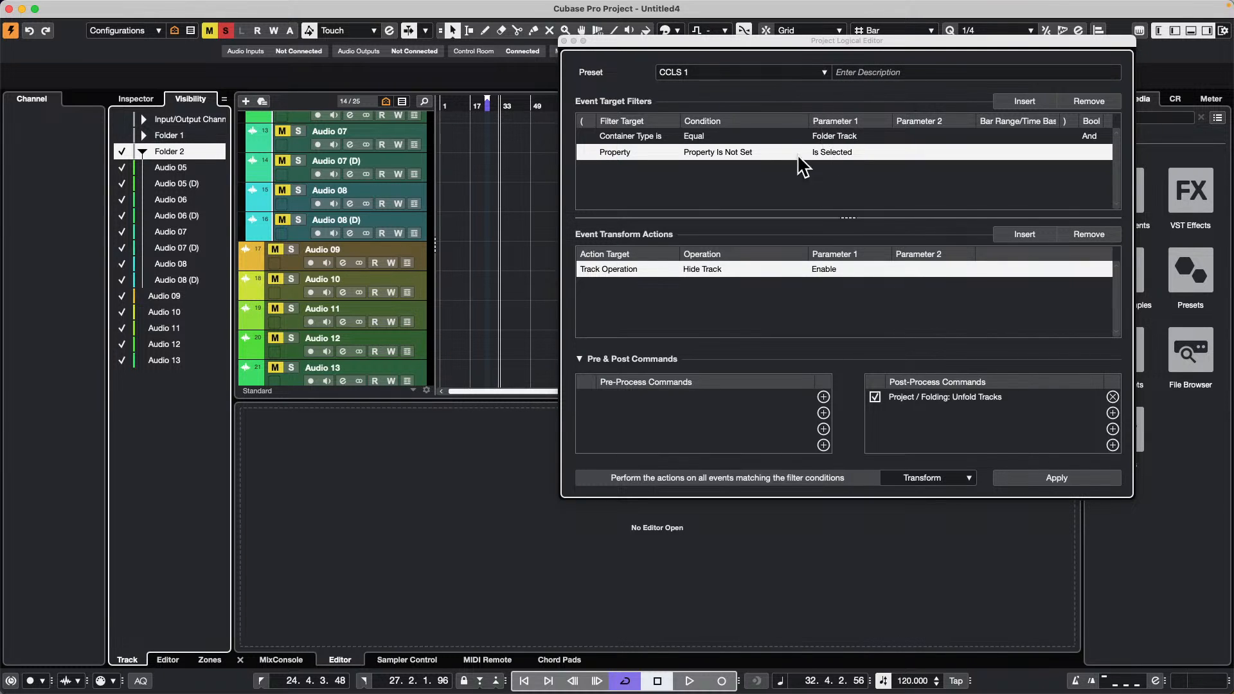
pyautogui.click(822, 73)
pyautogui.click(599, 189)
# - Switch the editor's function from Transform to Select and remove the Folding: Unfold Tracks post-process command
pyautogui.click(957, 478)
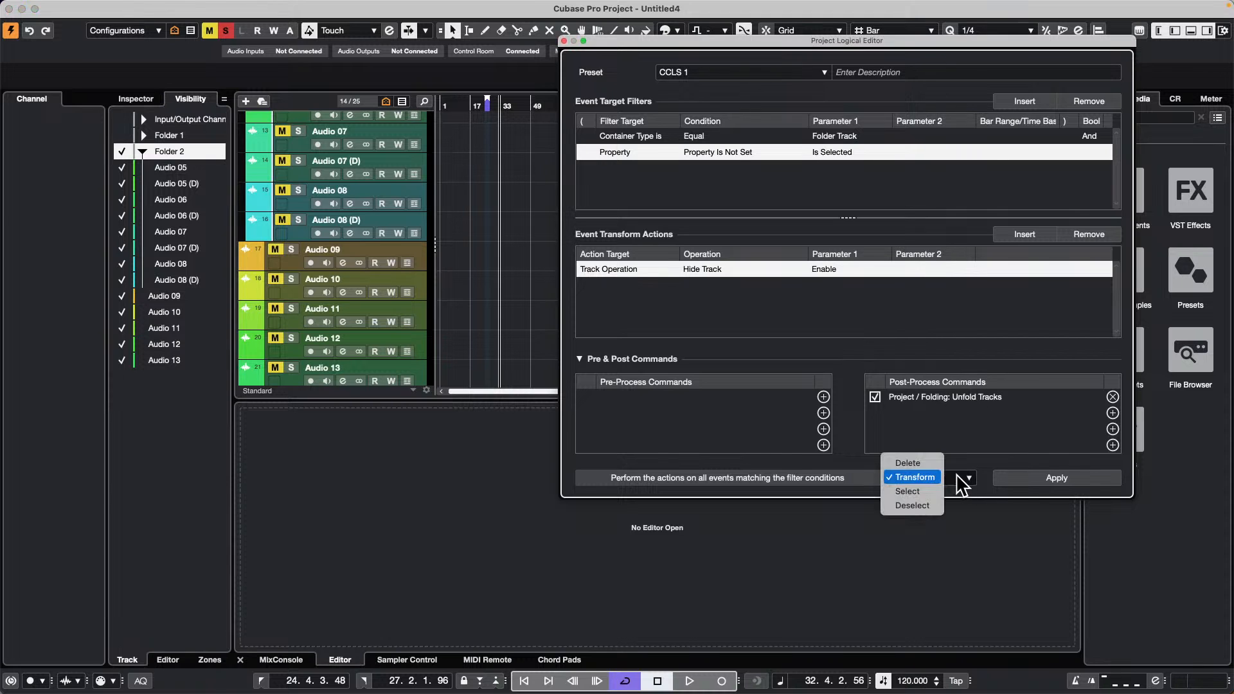
pyautogui.click(924, 487)
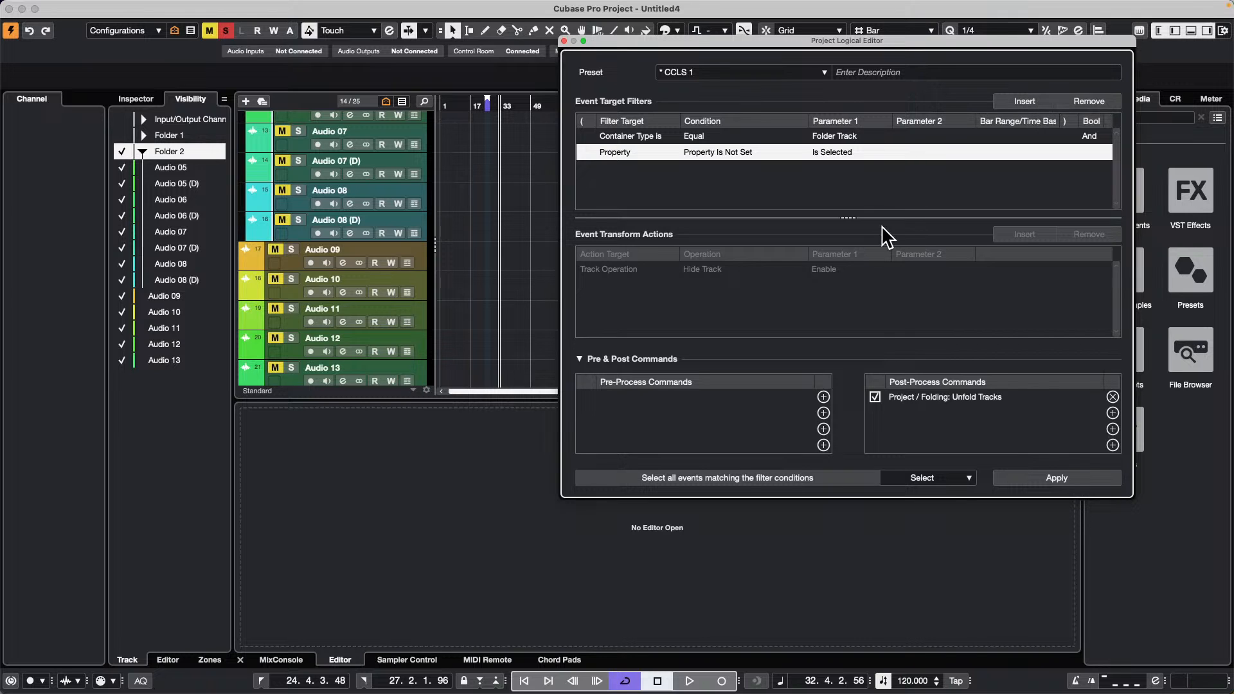
pyautogui.click(1113, 397)
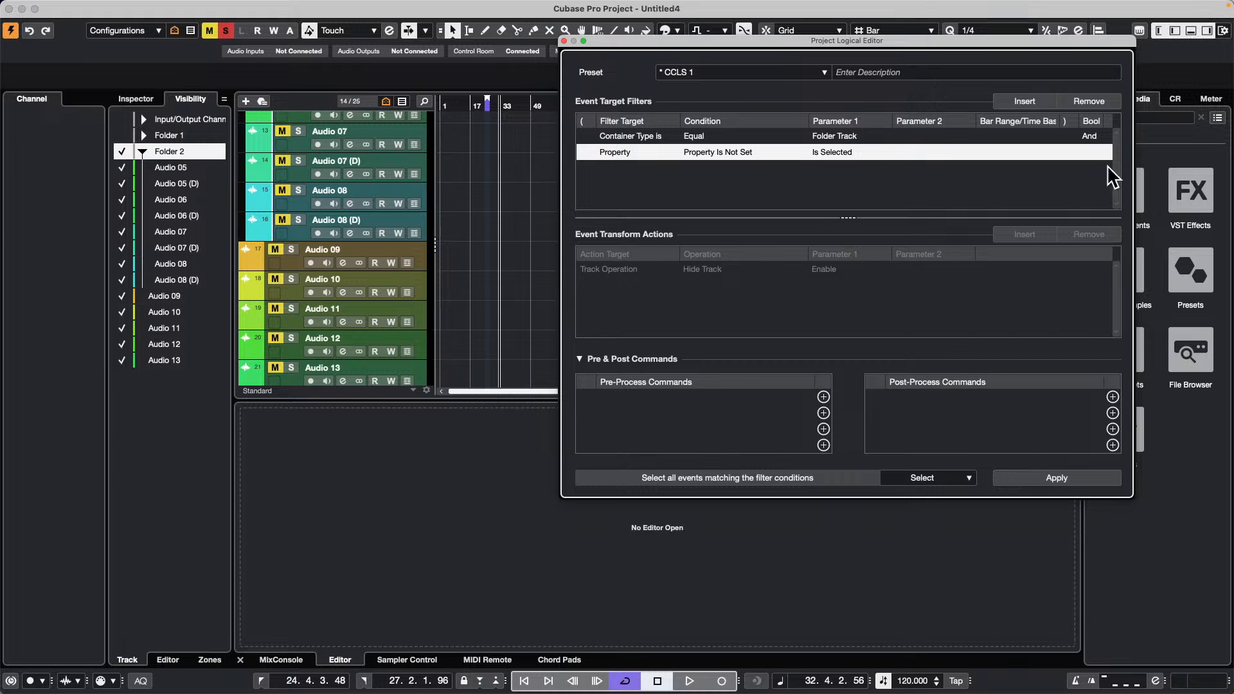
# - Remove both existing target filters and insert a new filter with Container Type Equal Track
pyautogui.click(1105, 102)
pyautogui.click(1105, 101)
pyautogui.click(1021, 102)
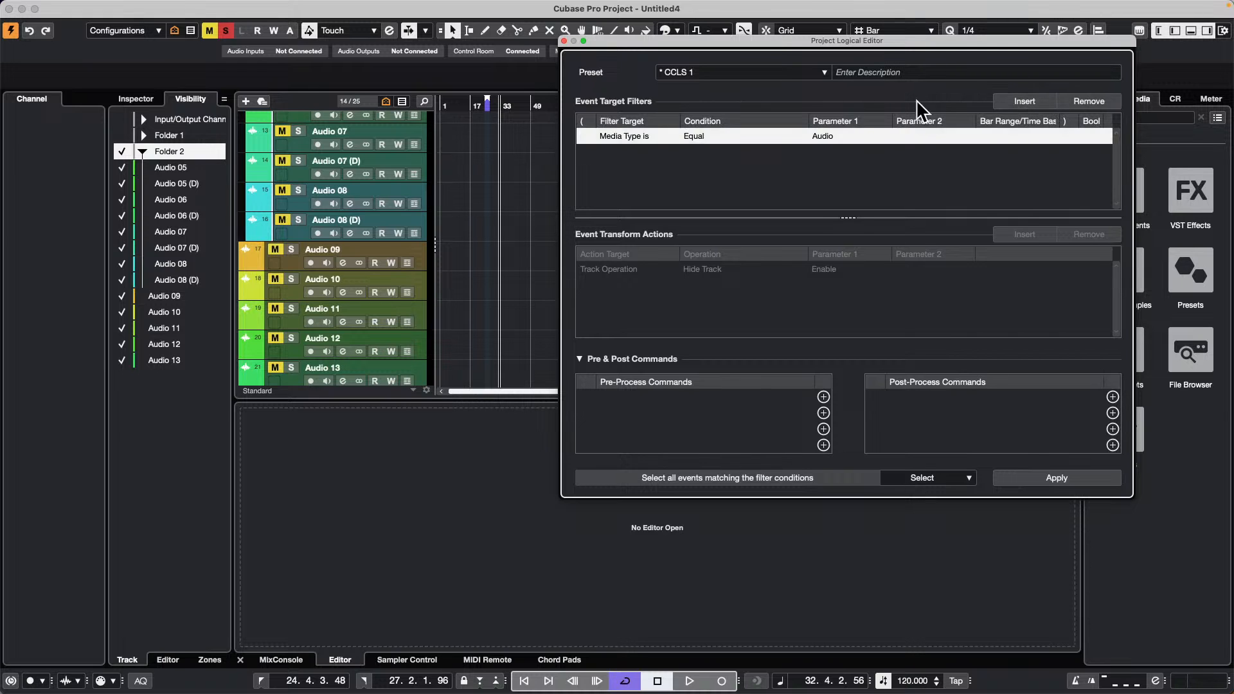
pyautogui.click(637, 134)
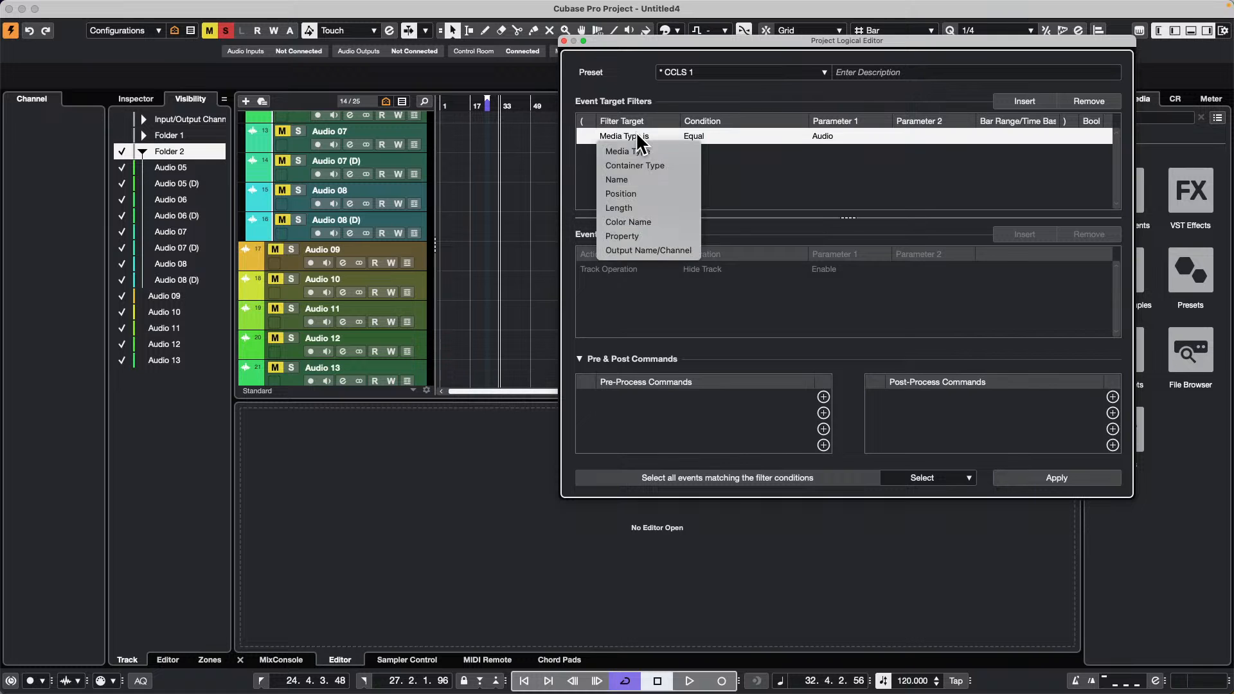
pyautogui.click(677, 132)
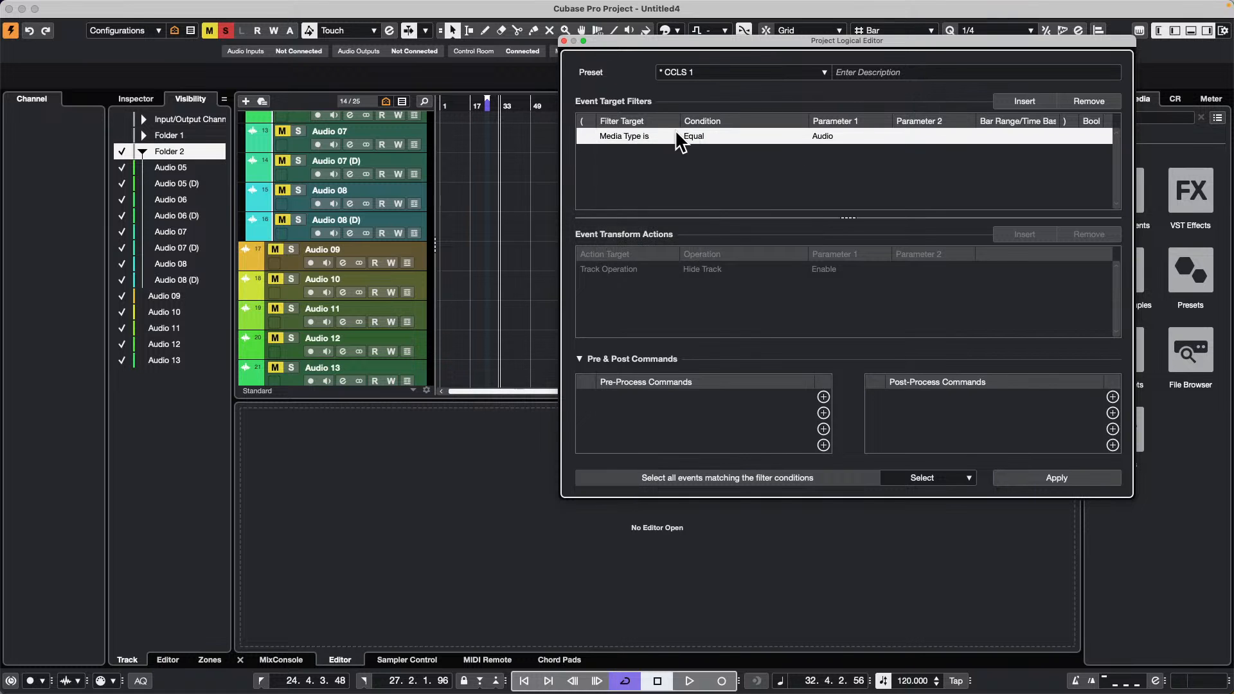
pyautogui.click(615, 132)
pyautogui.click(633, 165)
pyautogui.click(824, 135)
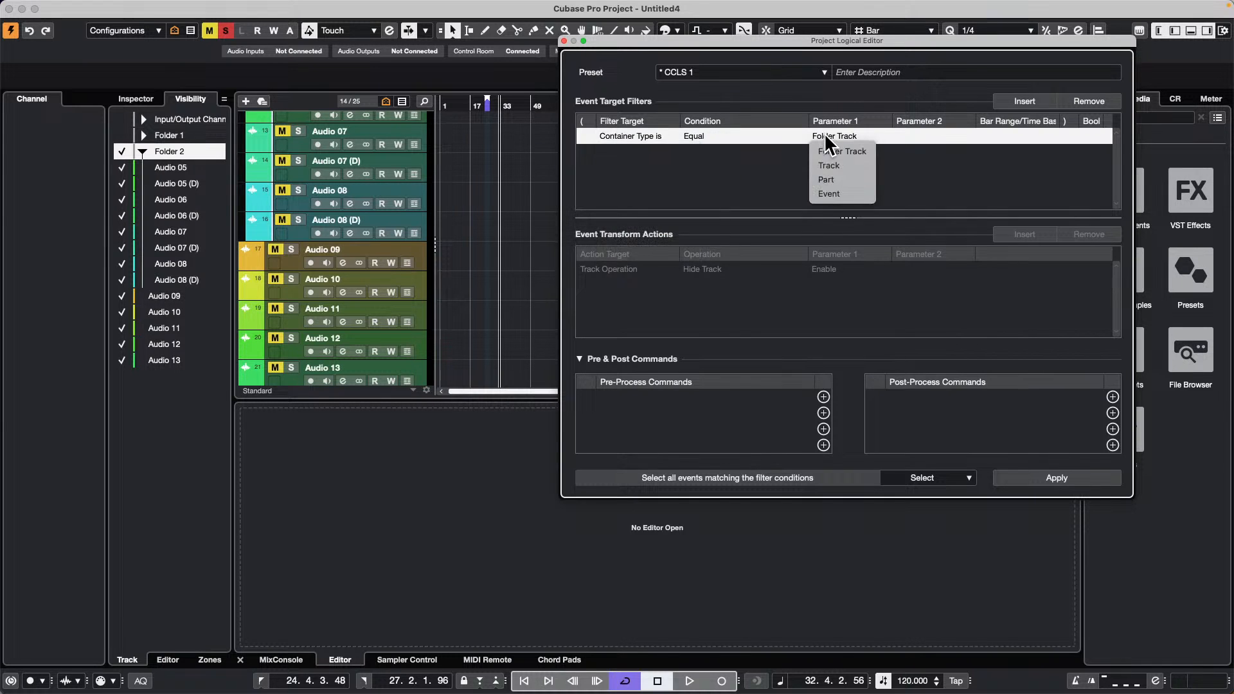
pyautogui.click(847, 167)
# - Add a second target filter for Property with the condition Property Is Not Set
pyautogui.click(1035, 101)
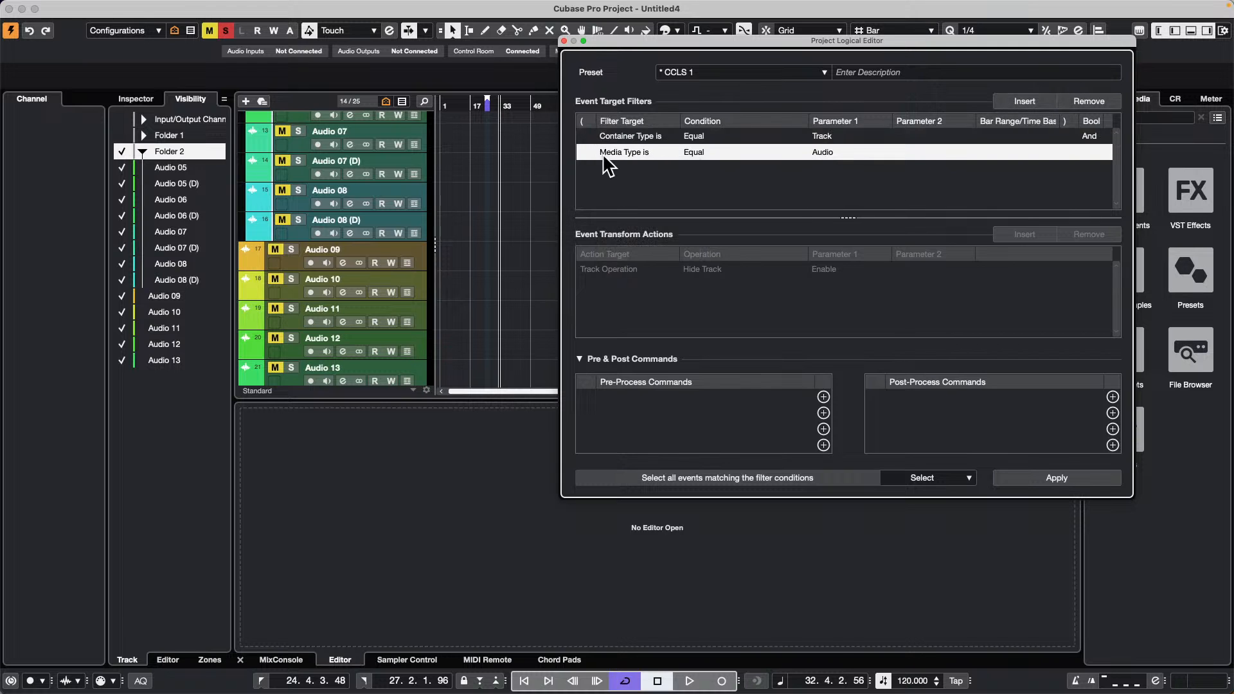
pyautogui.click(608, 152)
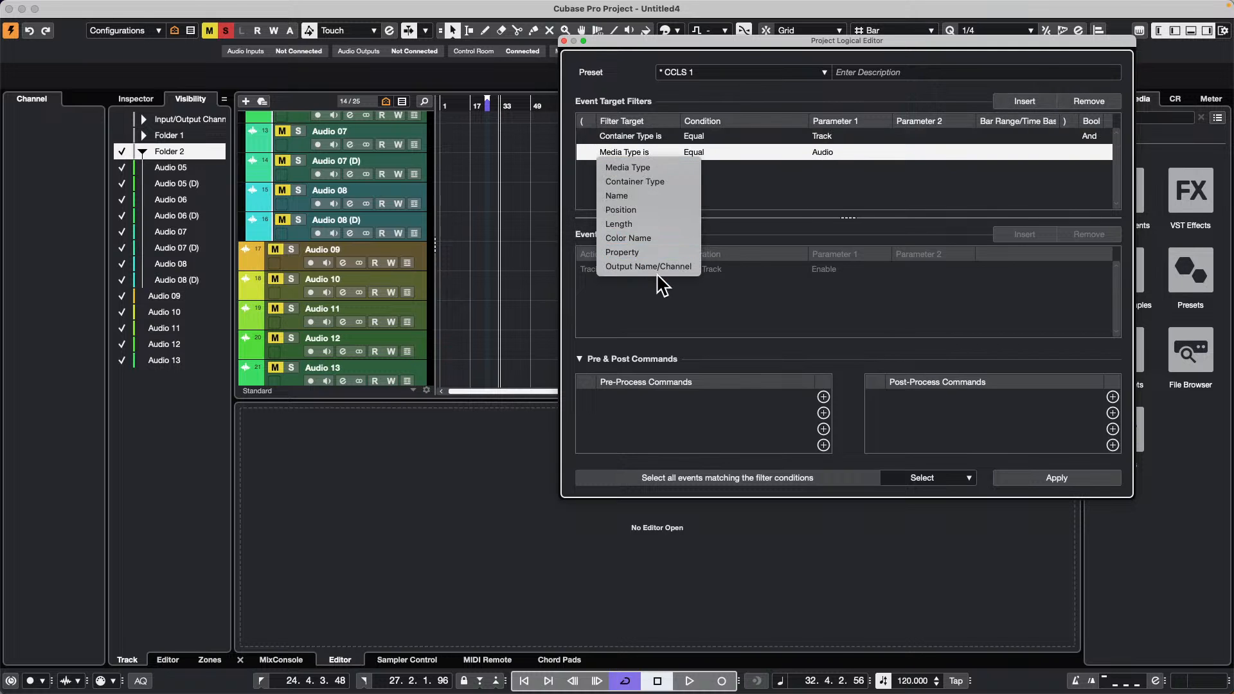
pyautogui.click(669, 251)
pyautogui.click(713, 151)
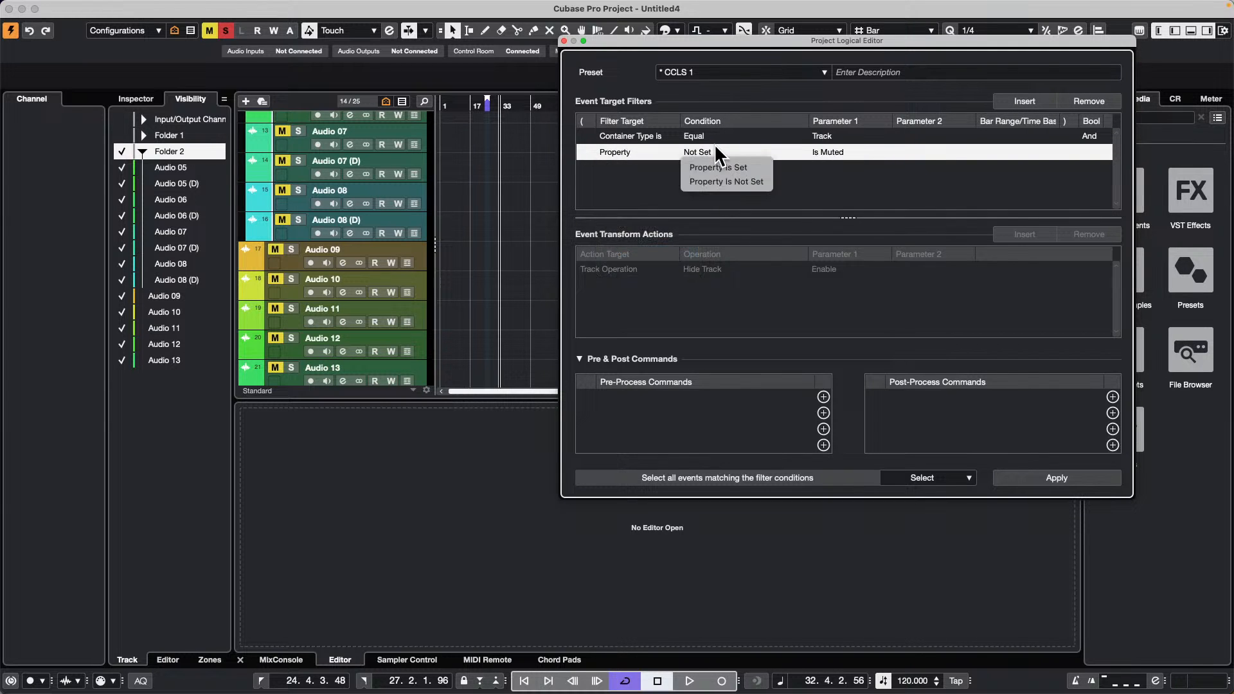
pyautogui.click(759, 182)
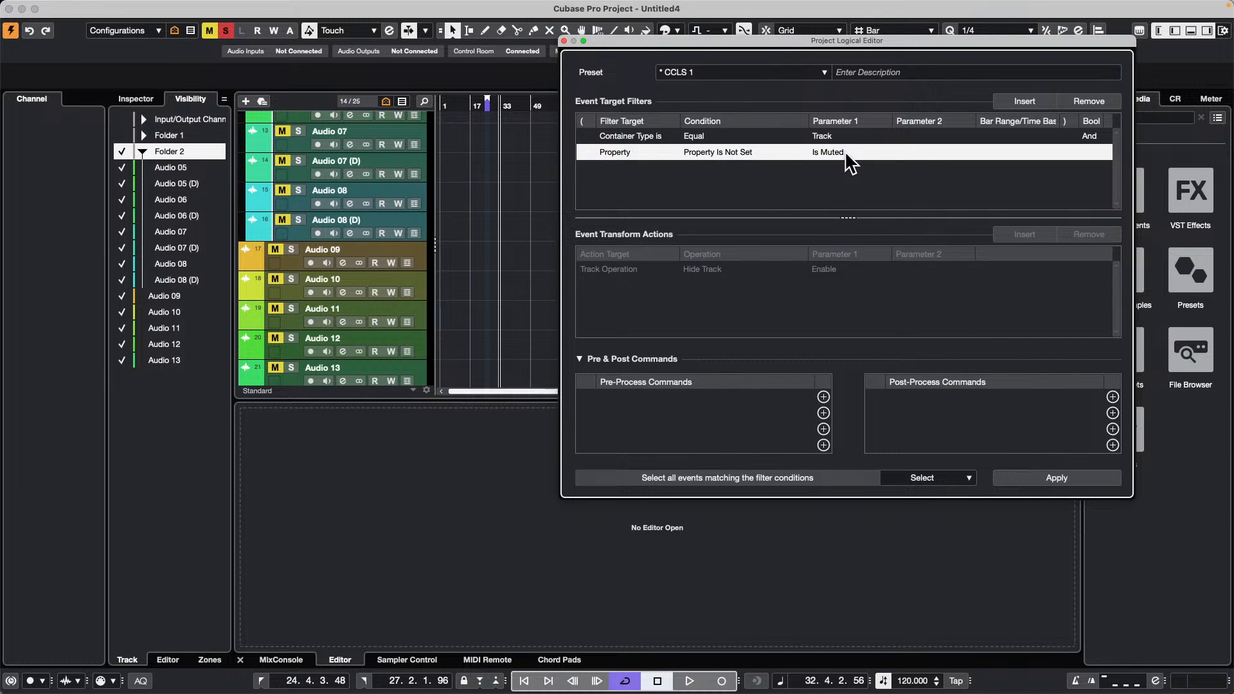
# - Examine the Property filter's condition and parameter choices for a way to target tracks outside folders
pyautogui.click(844, 151)
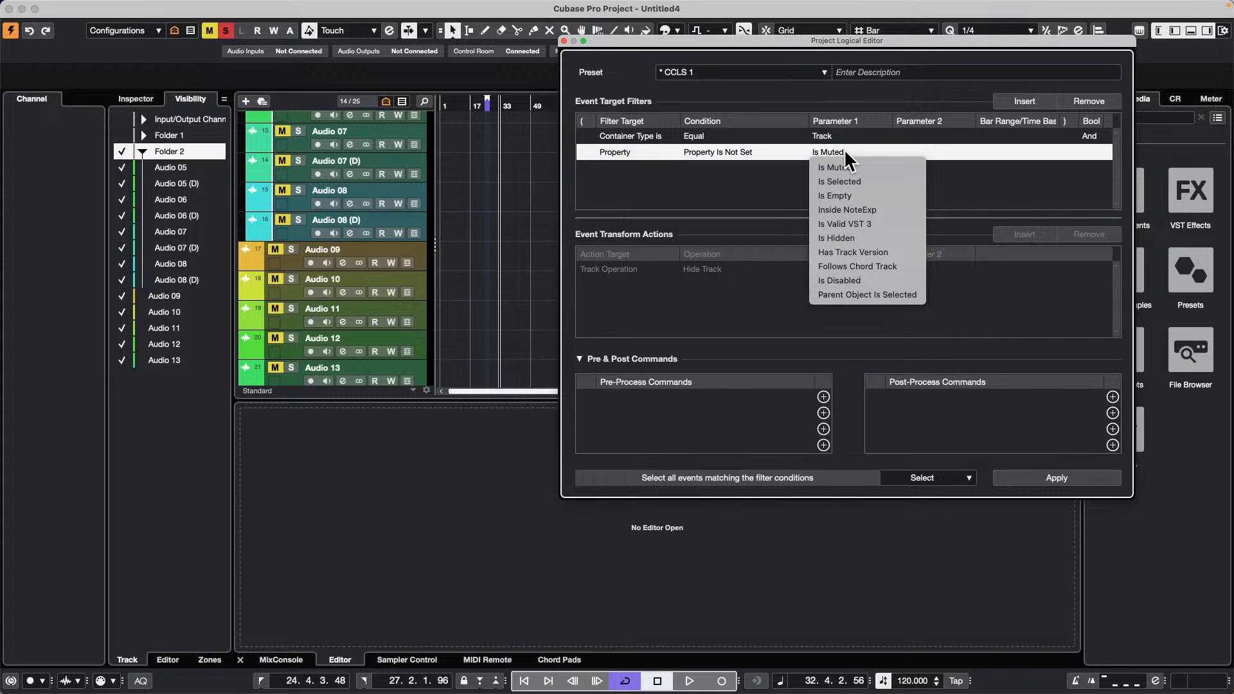
pyautogui.click(738, 177)
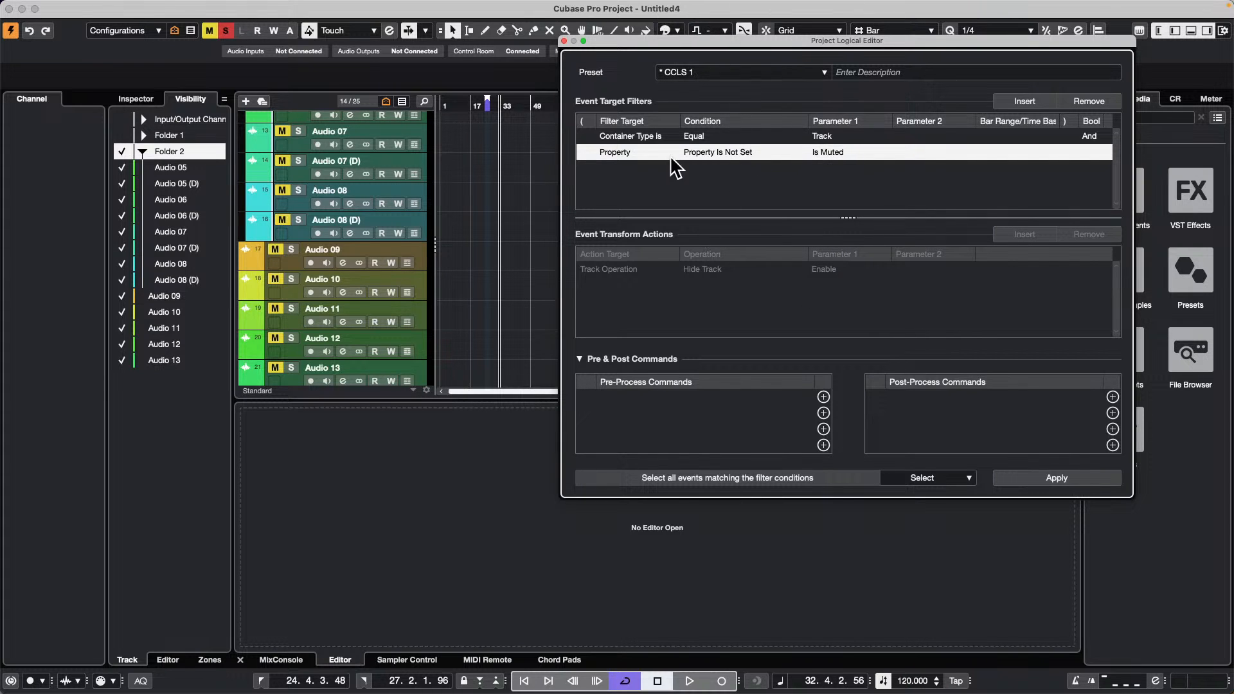
pyautogui.click(731, 153)
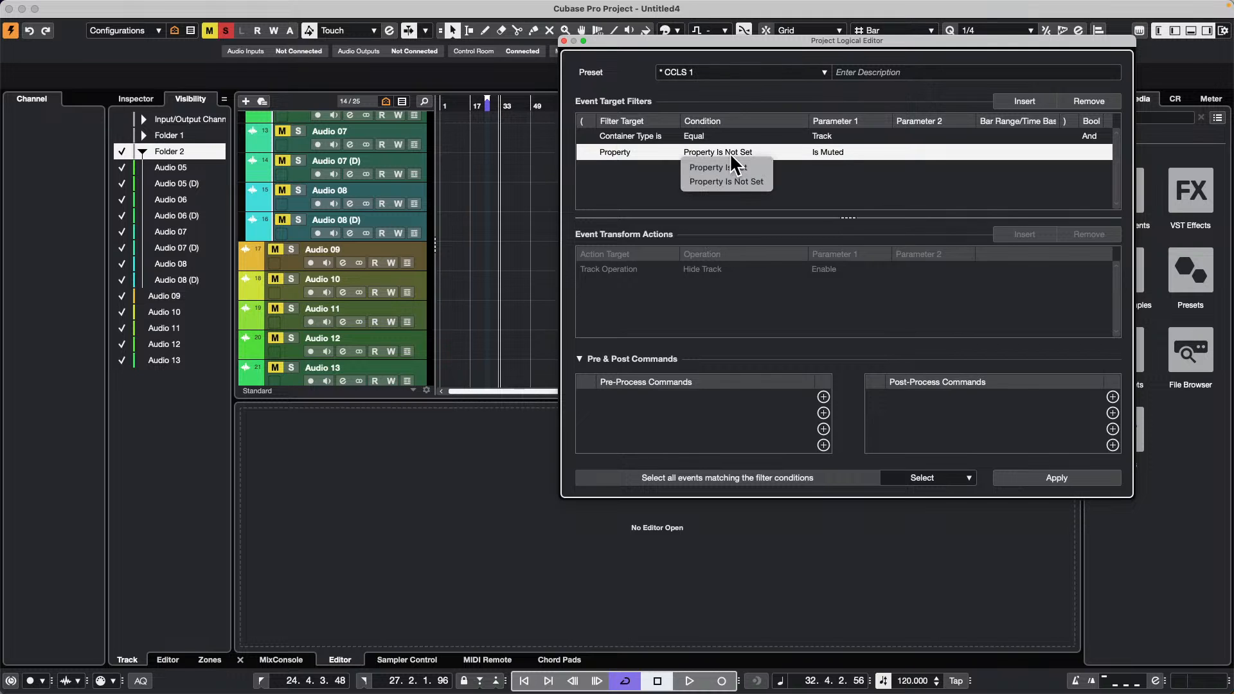
pyautogui.click(603, 165)
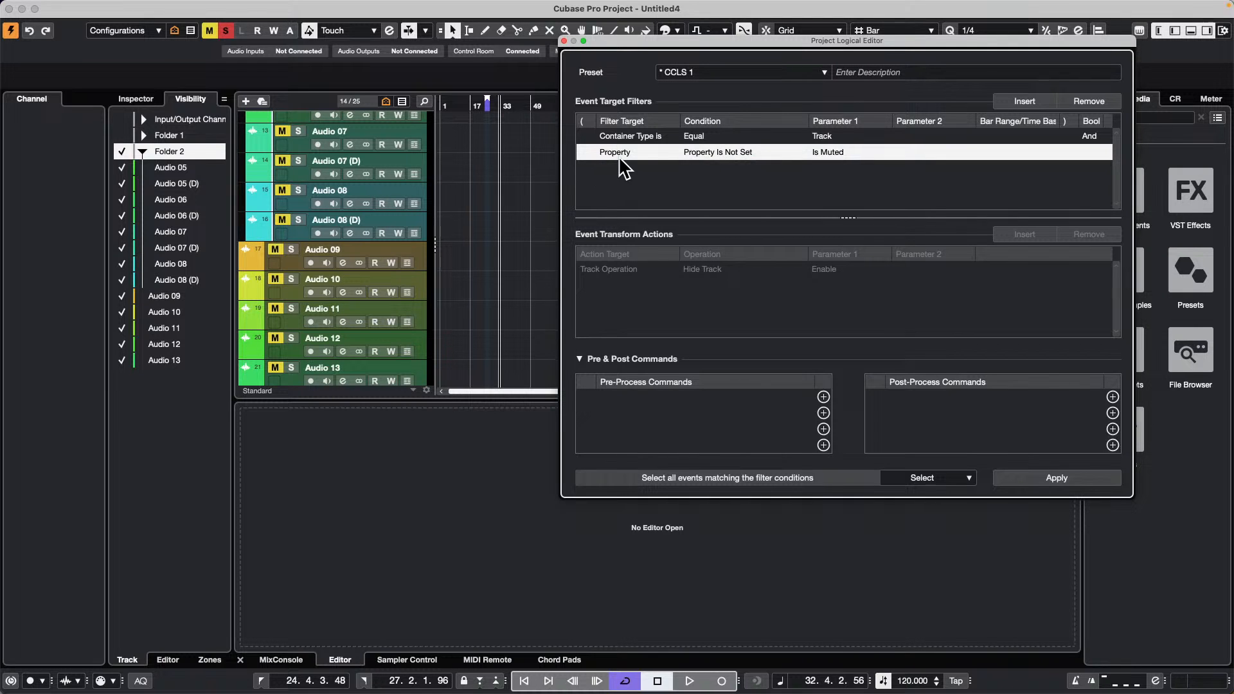
pyautogui.click(736, 151)
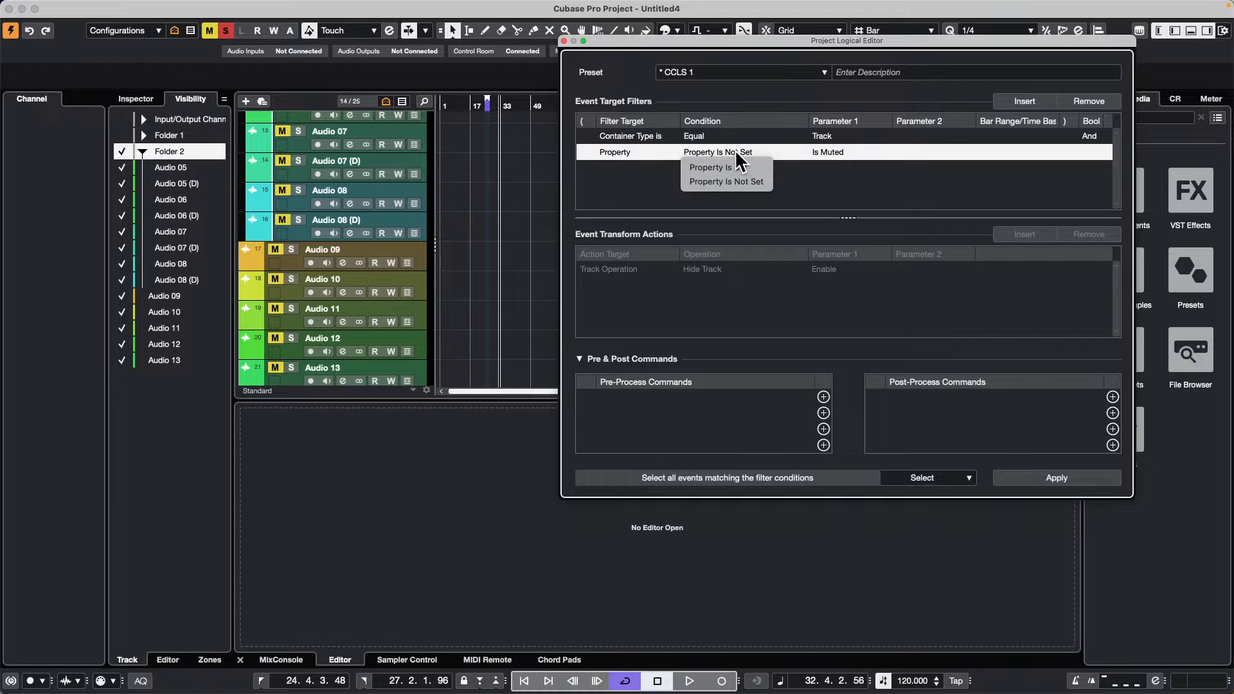
pyautogui.click(735, 149)
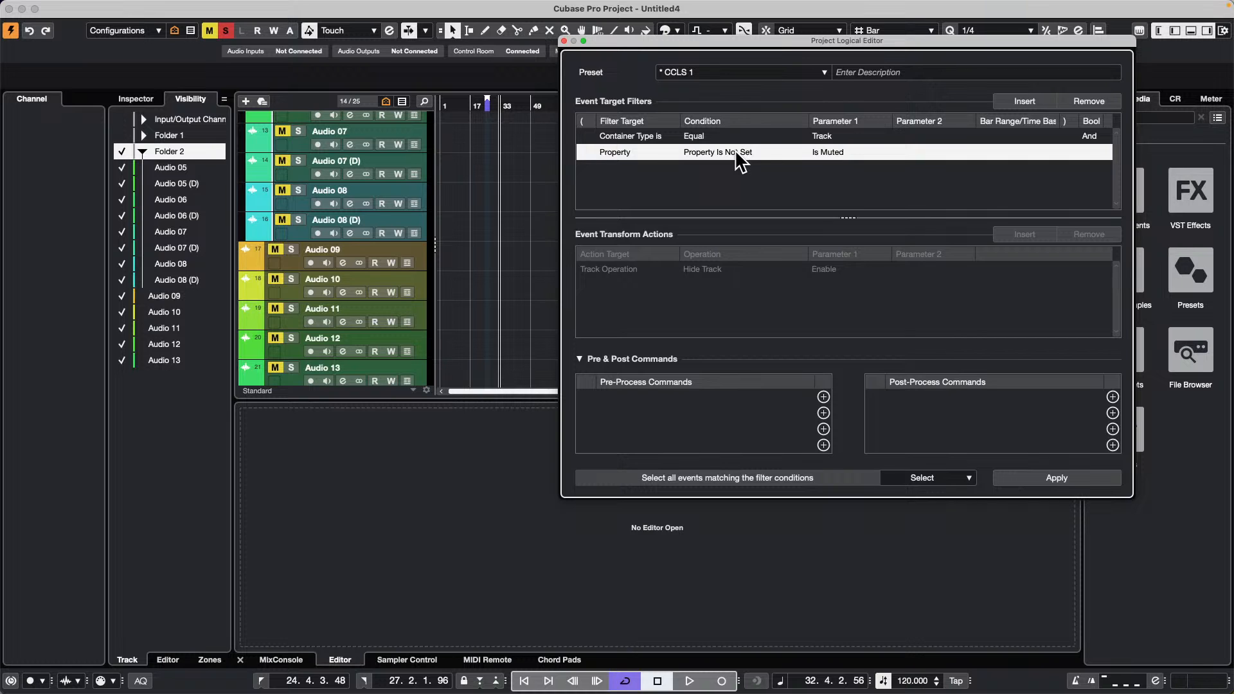
pyautogui.click(735, 153)
pyautogui.click(839, 152)
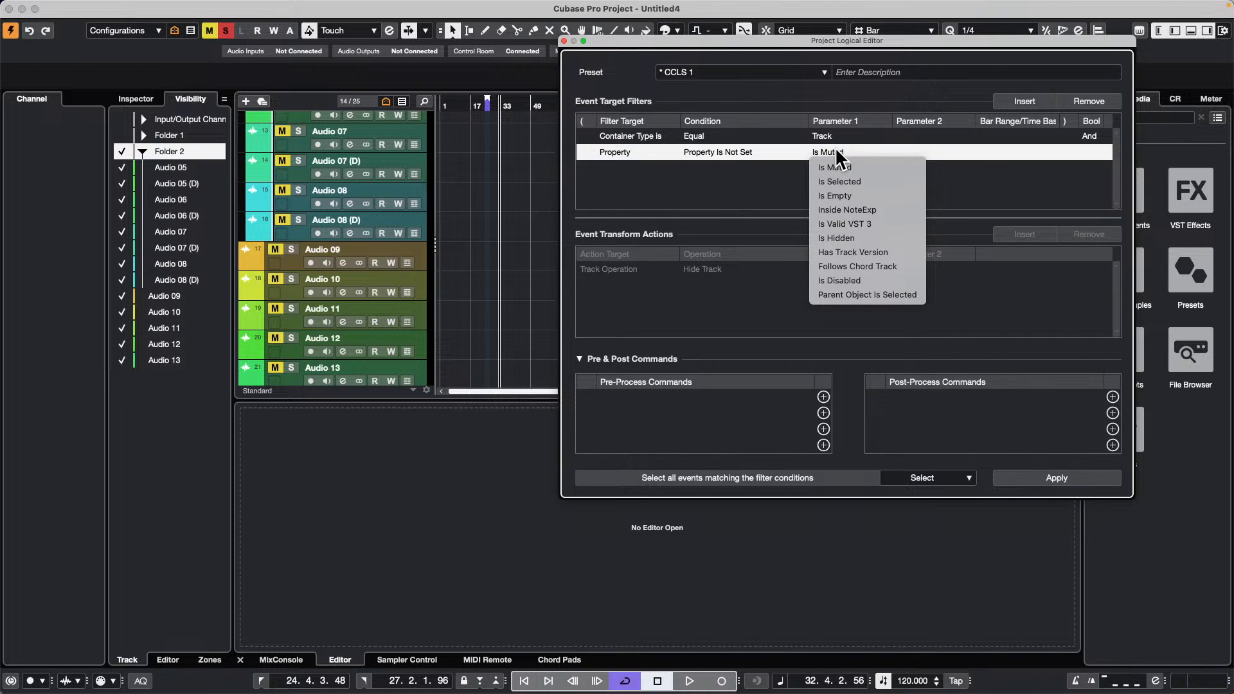
pyautogui.click(750, 198)
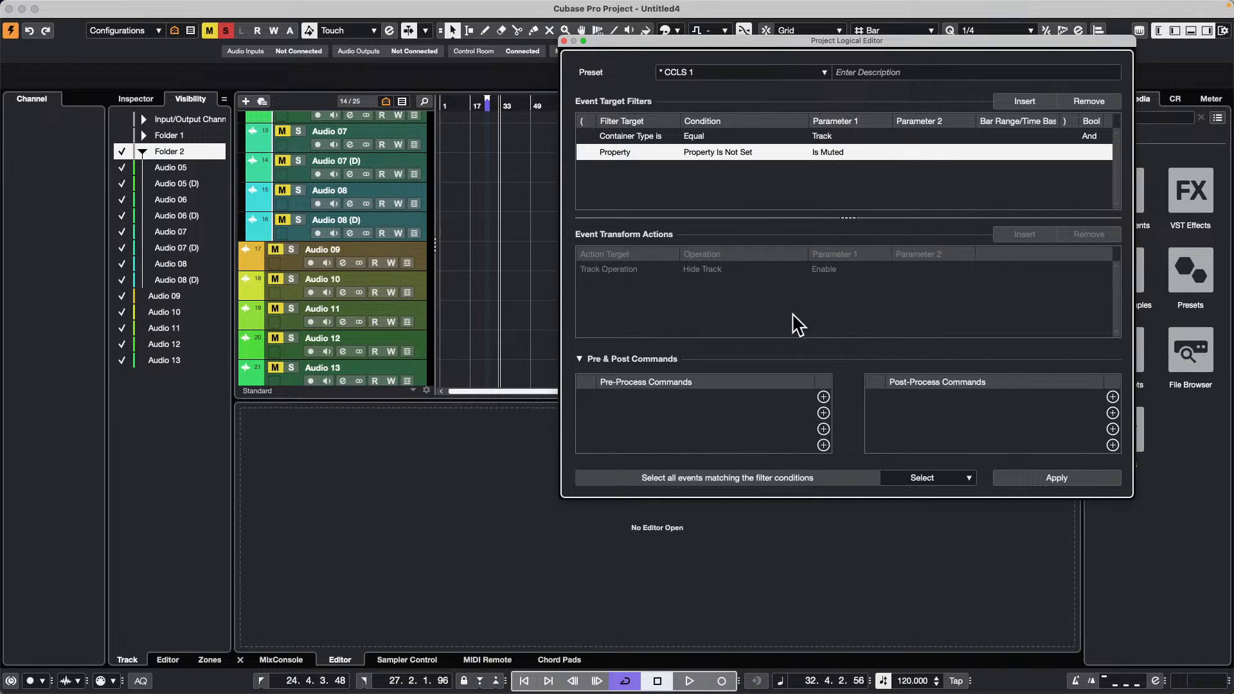
# - Look through the Channel & Track Visibility commands available as a pre-process command, without adding one
pyautogui.click(825, 398)
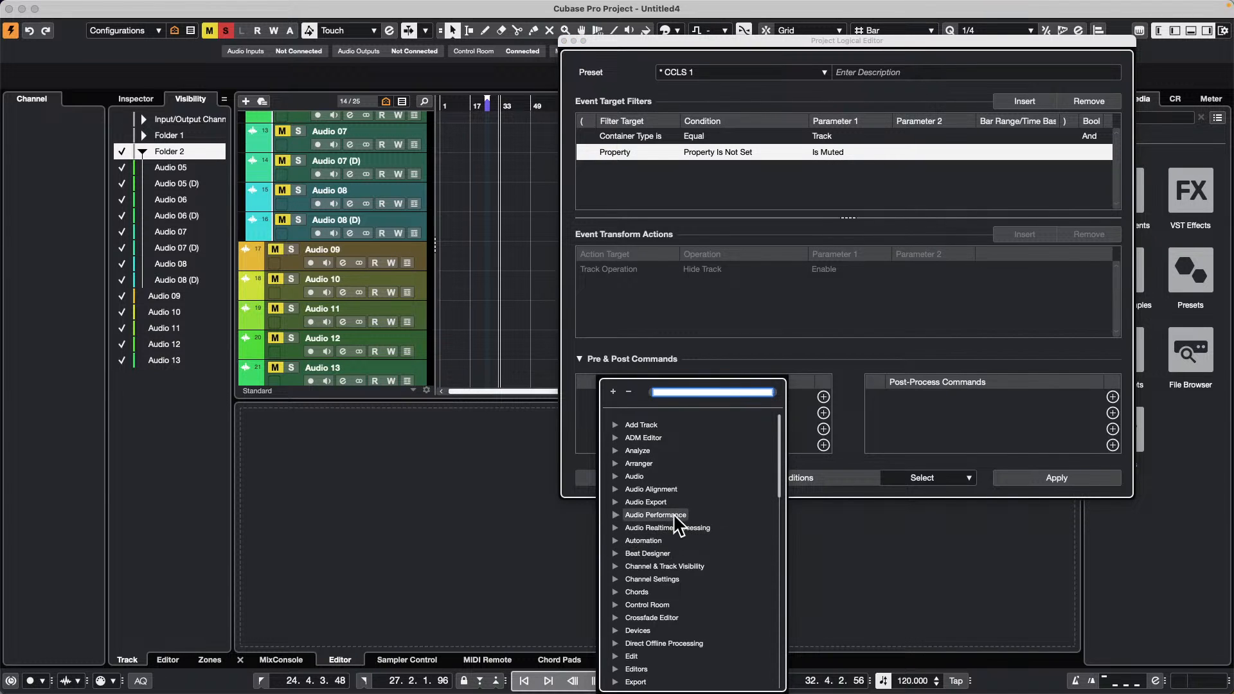
pyautogui.click(613, 566)
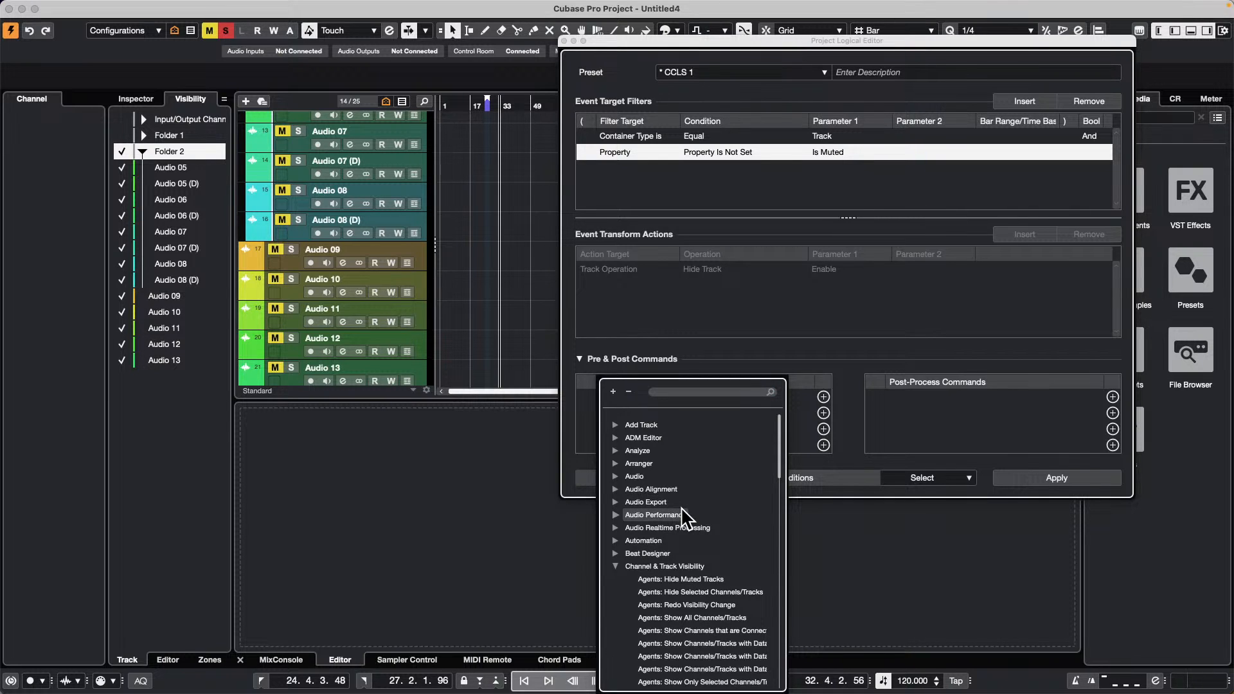
pyautogui.scroll(-5, 680, 508)
pyautogui.scroll(5, 680, 508)
pyautogui.click(497, 187)
# - Fold Folder 2 in the project track list to hide its child tracks
pyautogui.scroll(3, 411, 219)
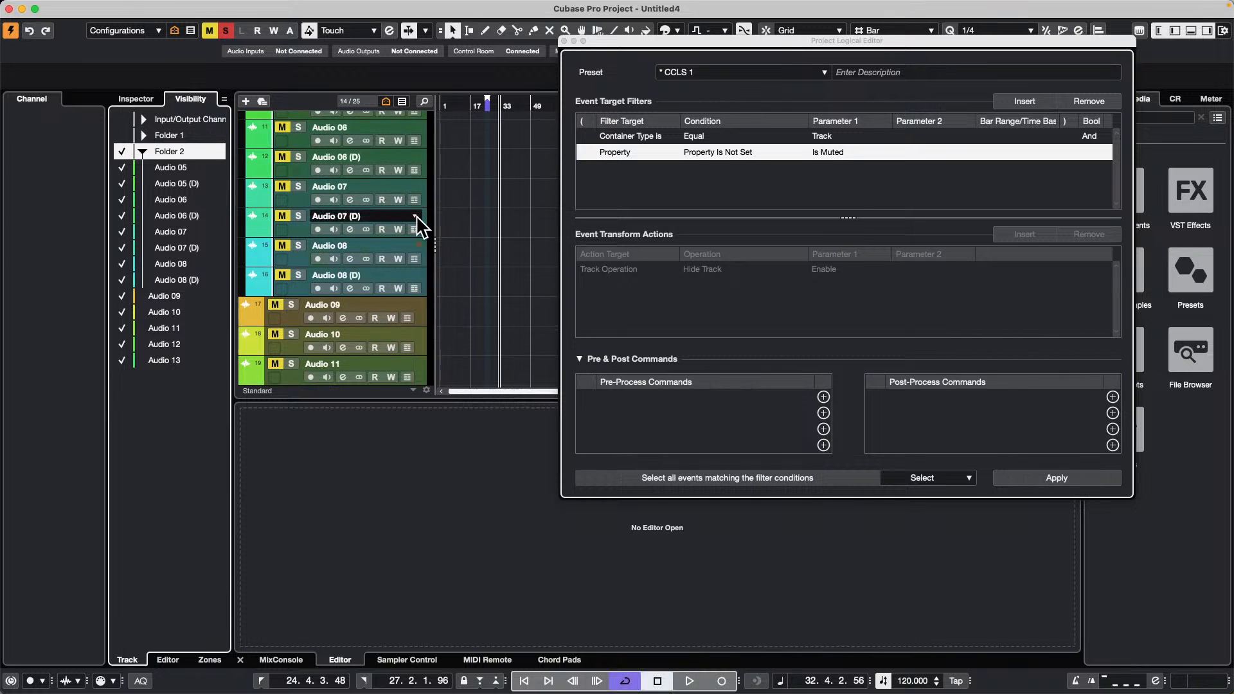
pyautogui.scroll(-5, 402, 210)
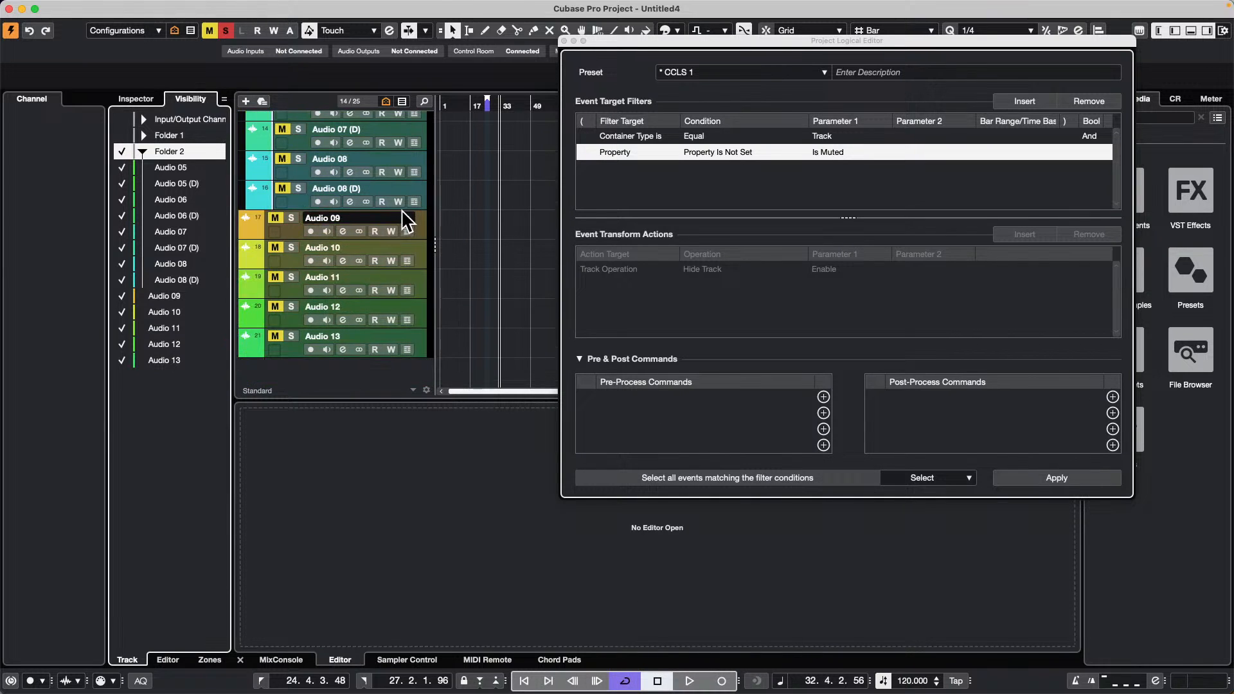
pyautogui.scroll(5, 402, 210)
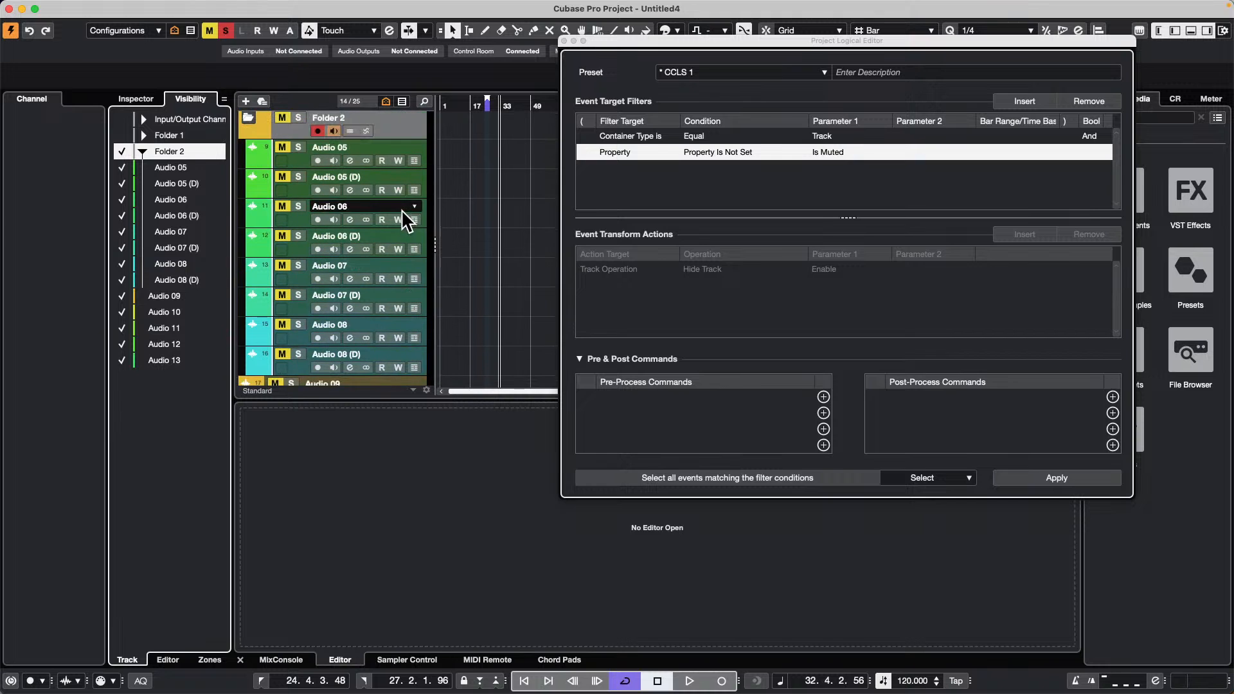
pyautogui.click(247, 119)
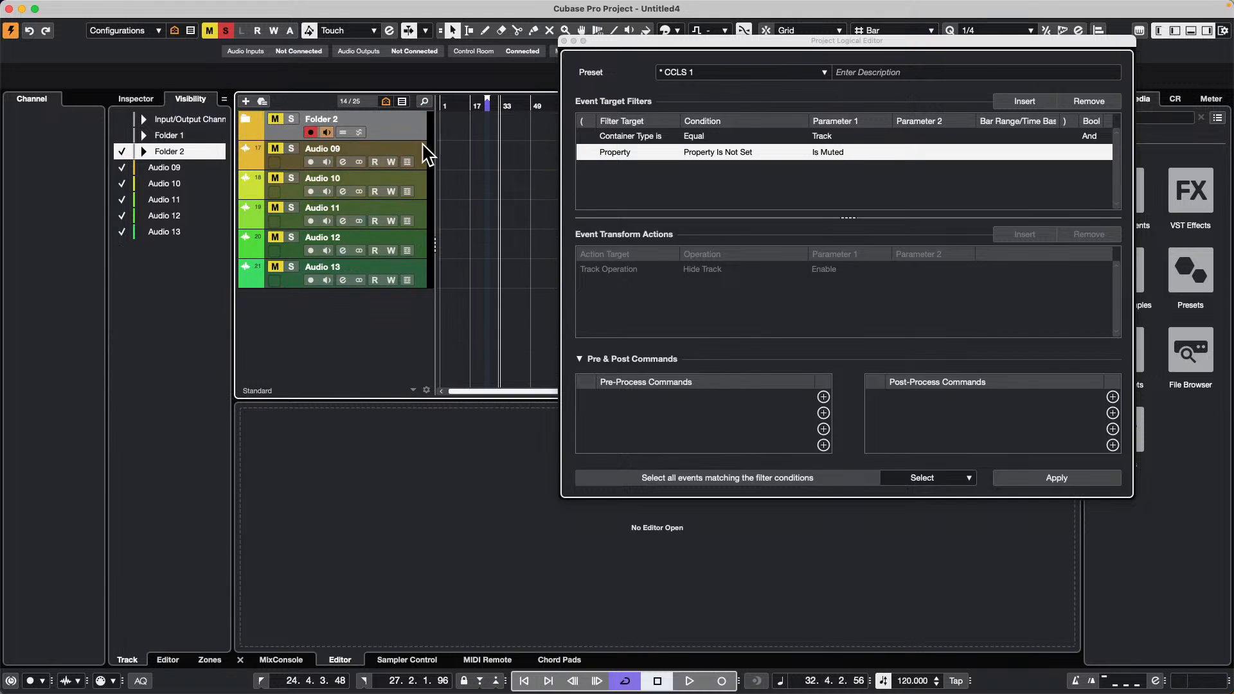
# - Reload the user preset CCLS 1 and select the tracks Audio 09 through Audio 13
pyautogui.click(745, 72)
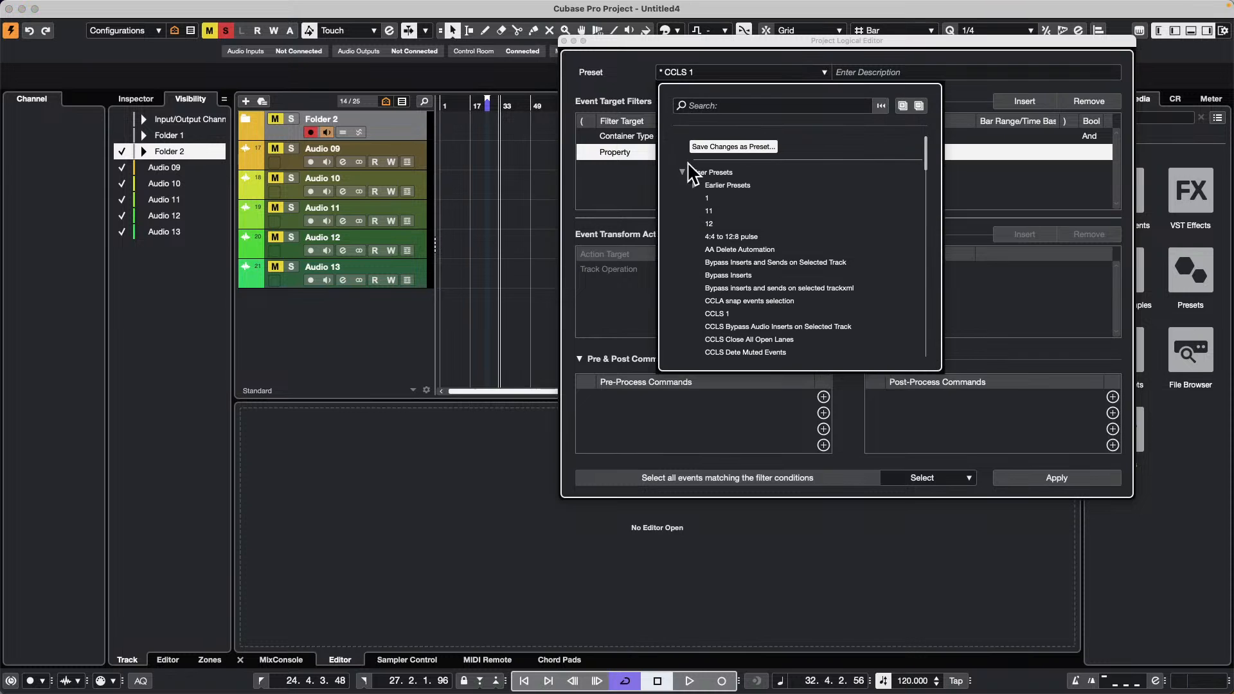
pyautogui.scroll(-2, 756, 267)
pyautogui.click(753, 269)
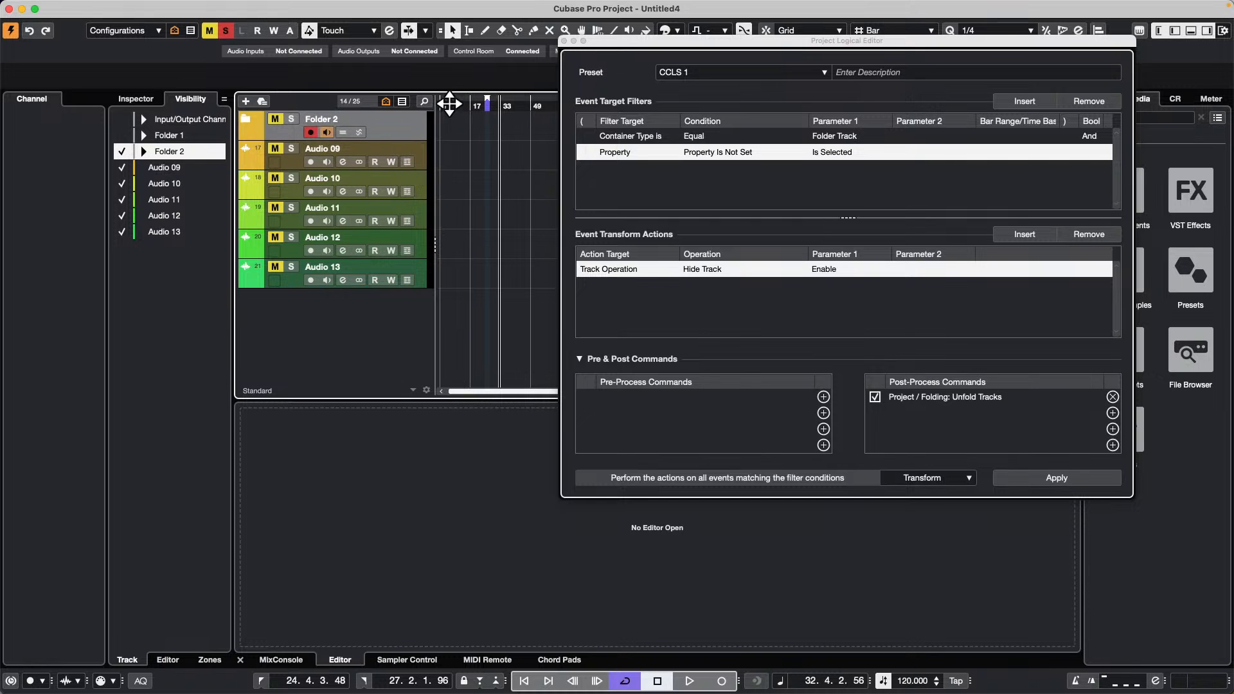
pyautogui.click(420, 161)
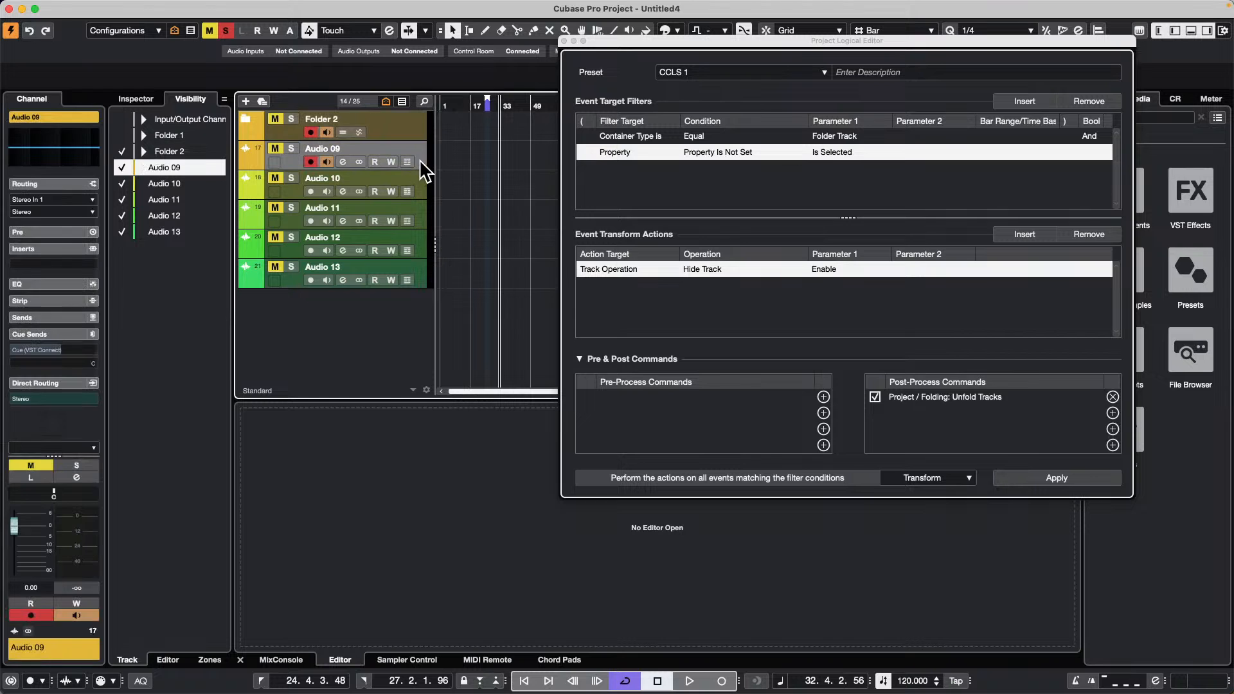
pyautogui.keyDown('shift'); pyautogui.click(416, 269); pyautogui.keyUp('shift')
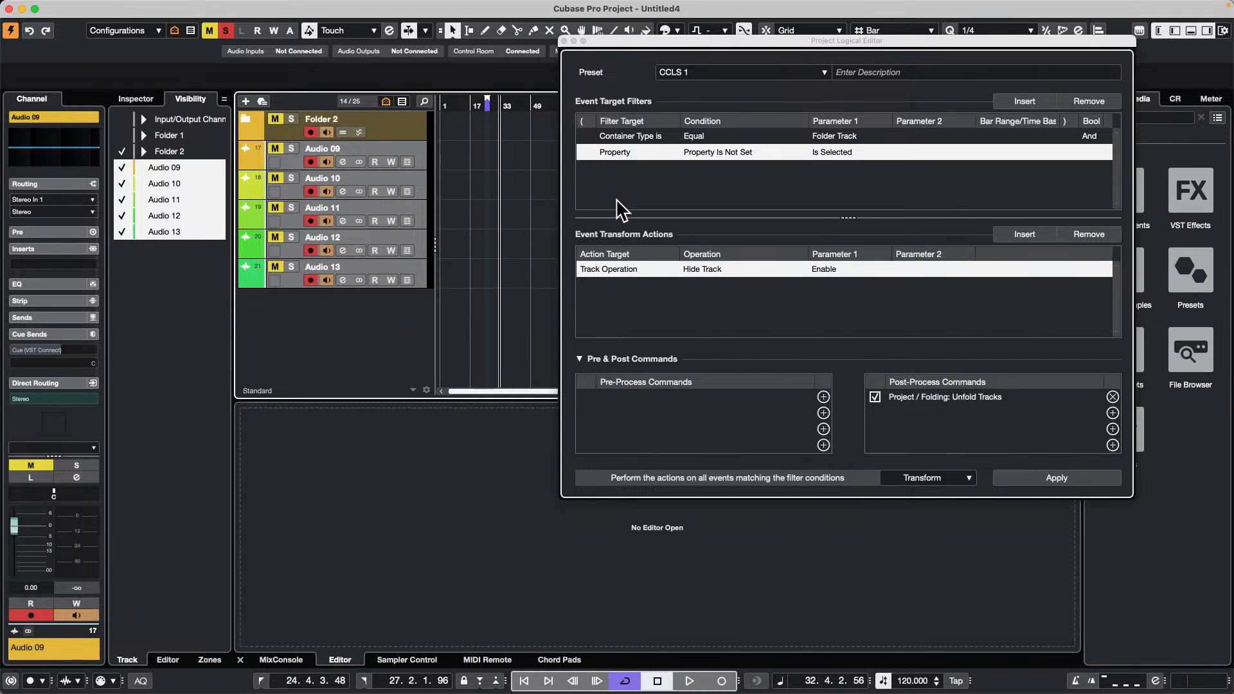
# - Look through the Track Operation choices and parameters of the transform action, and close the Project Logical Editor without saving
pyautogui.click(639, 270)
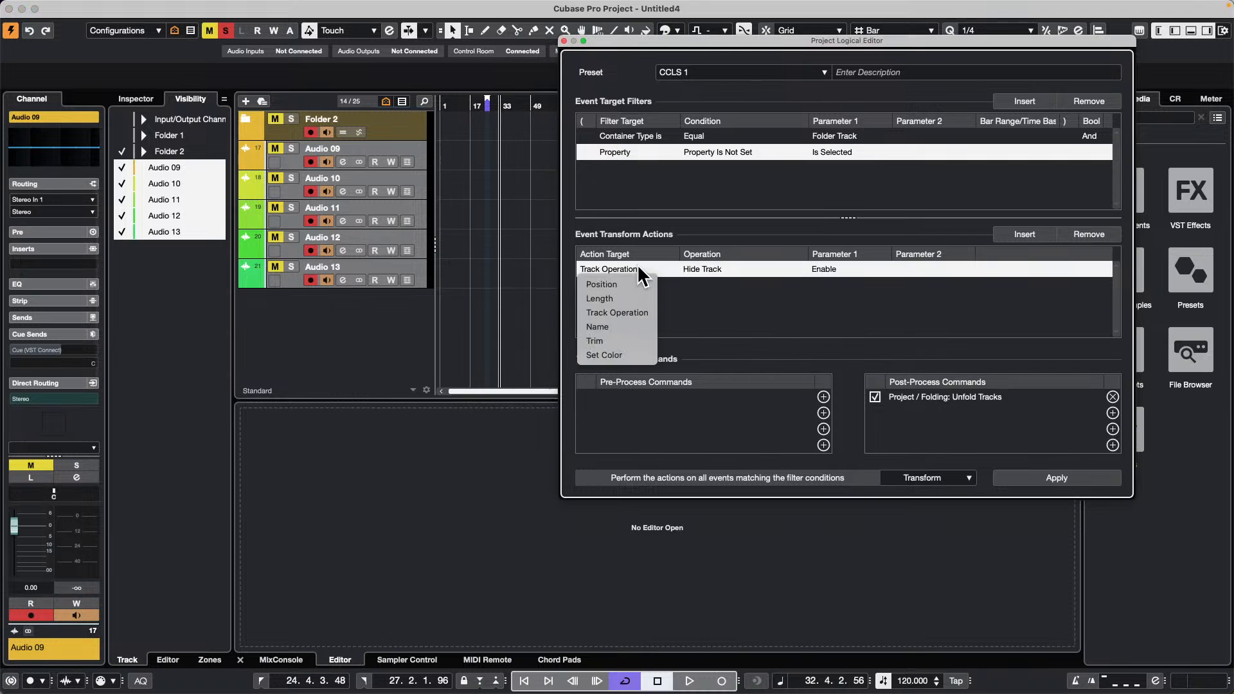
pyautogui.click(617, 312)
pyautogui.click(720, 270)
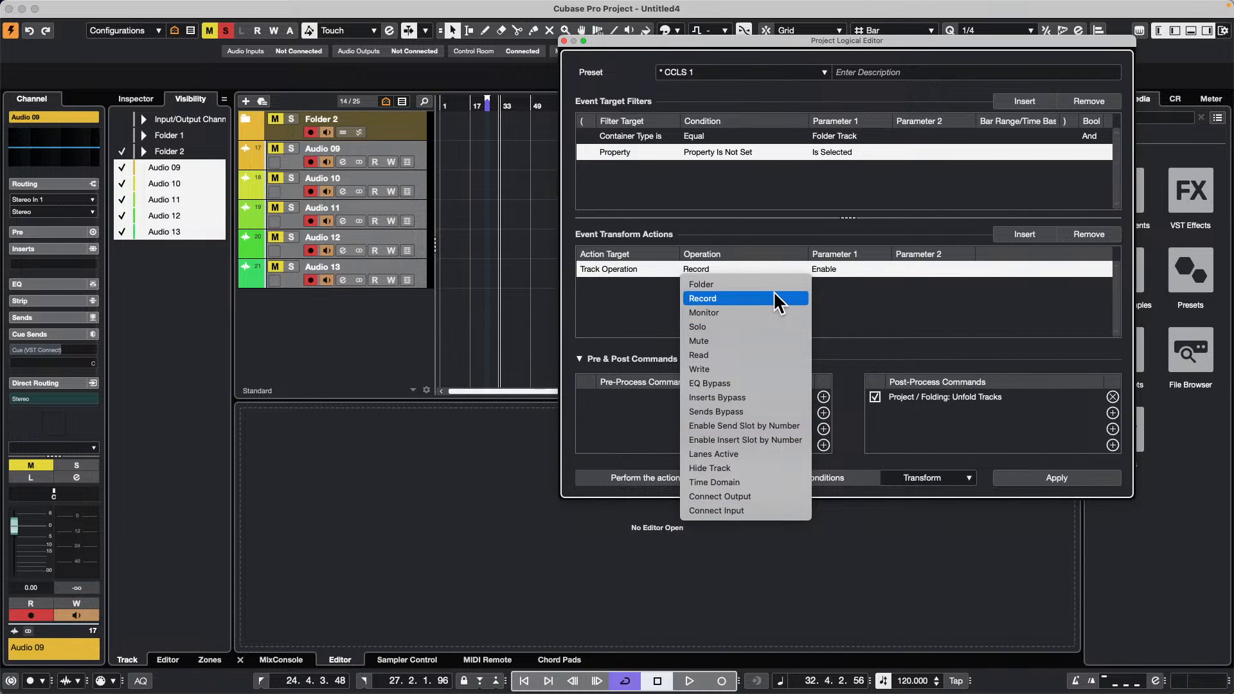
pyautogui.click(900, 308)
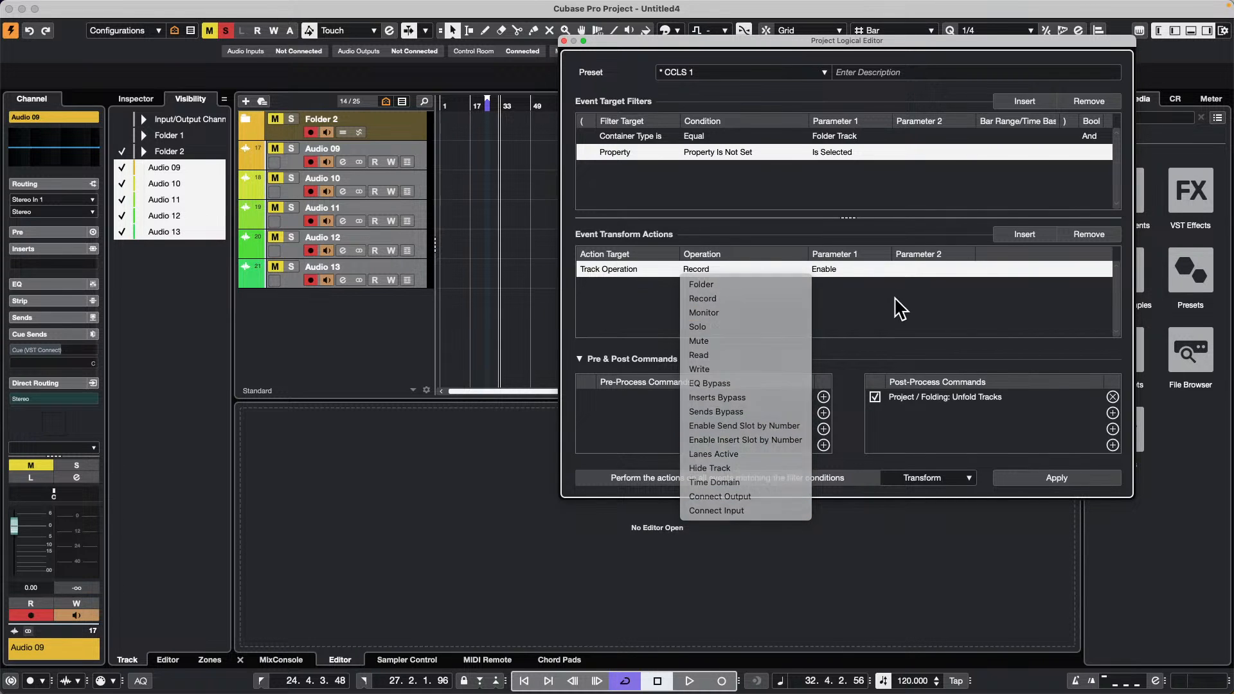
pyautogui.click(834, 267)
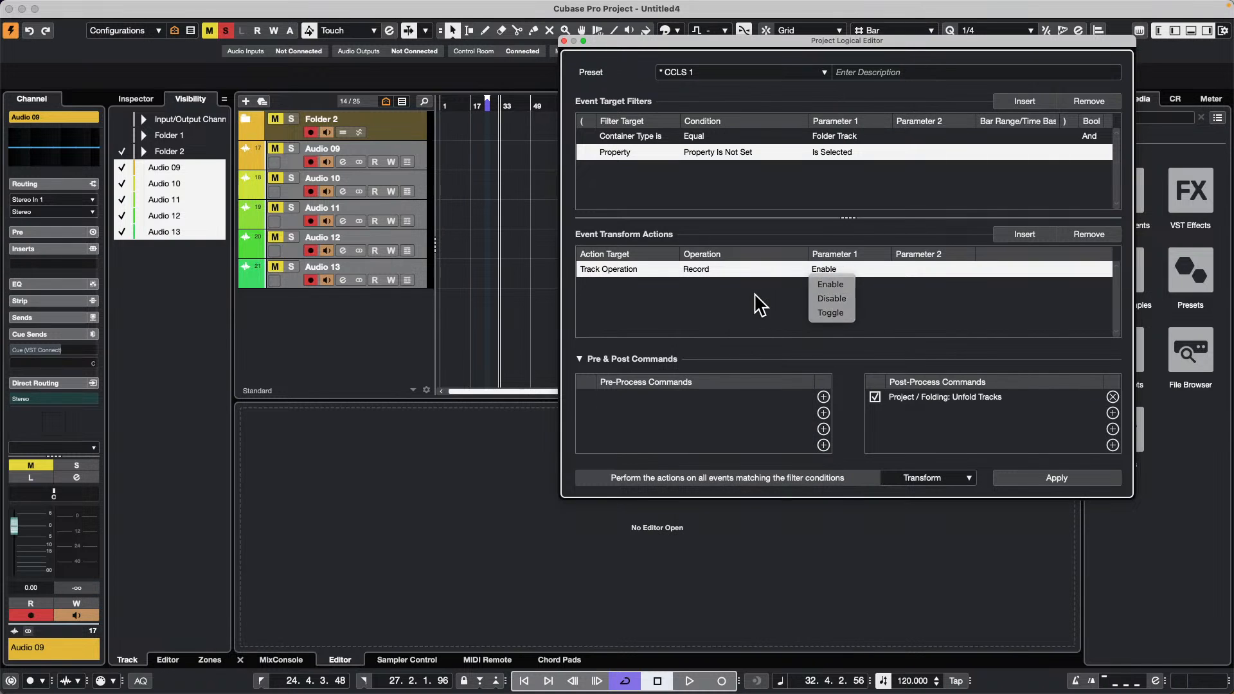
pyautogui.click(680, 298)
pyautogui.click(564, 41)
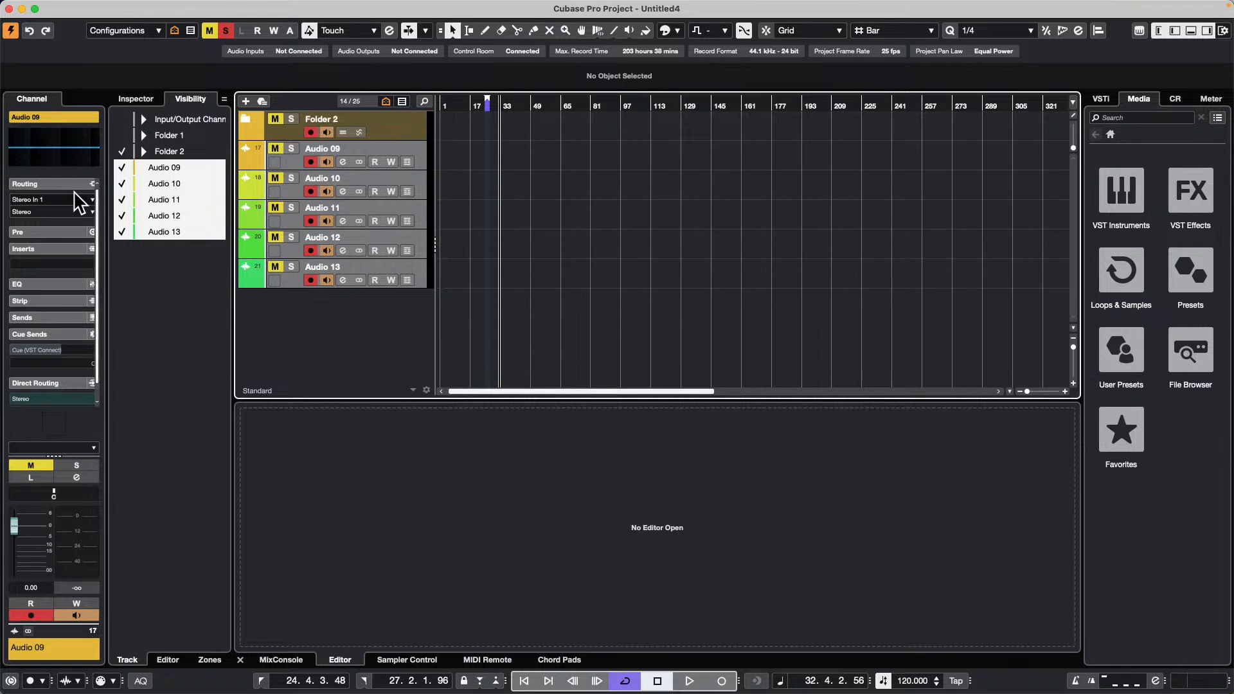
# - Expand the Pre section of the Audio 09 channel and set its gain to about -2.8 dB
pyautogui.click(417, 148)
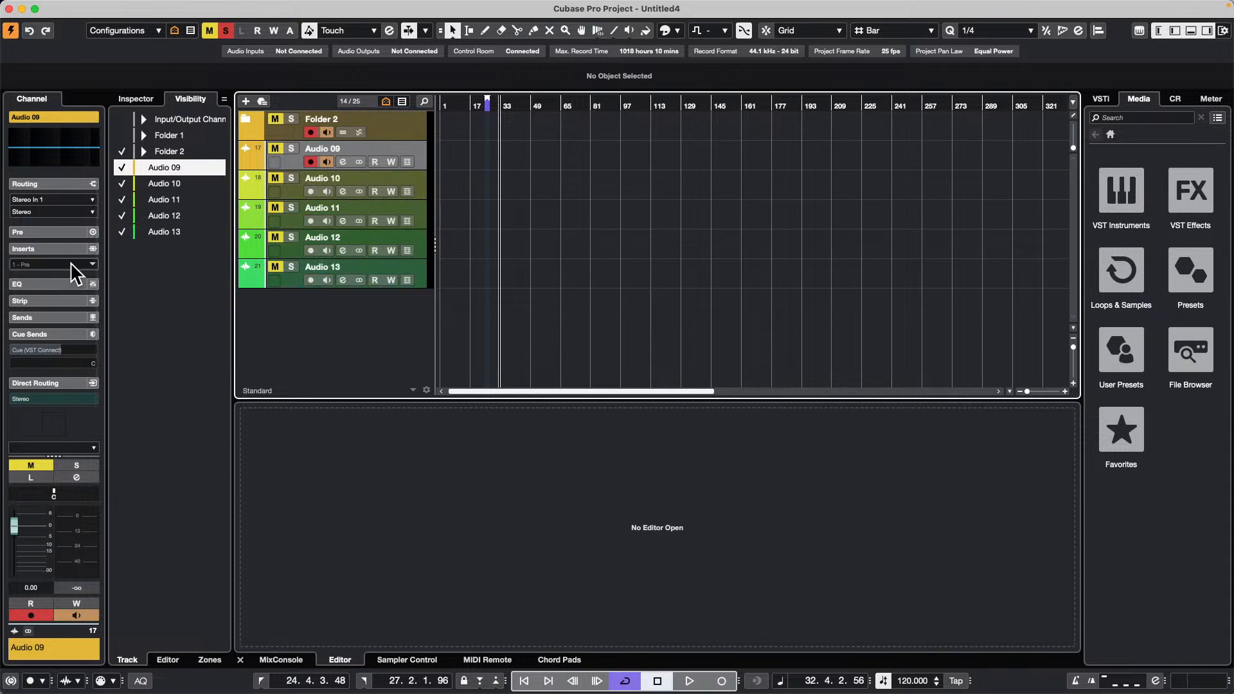
pyautogui.click(63, 230)
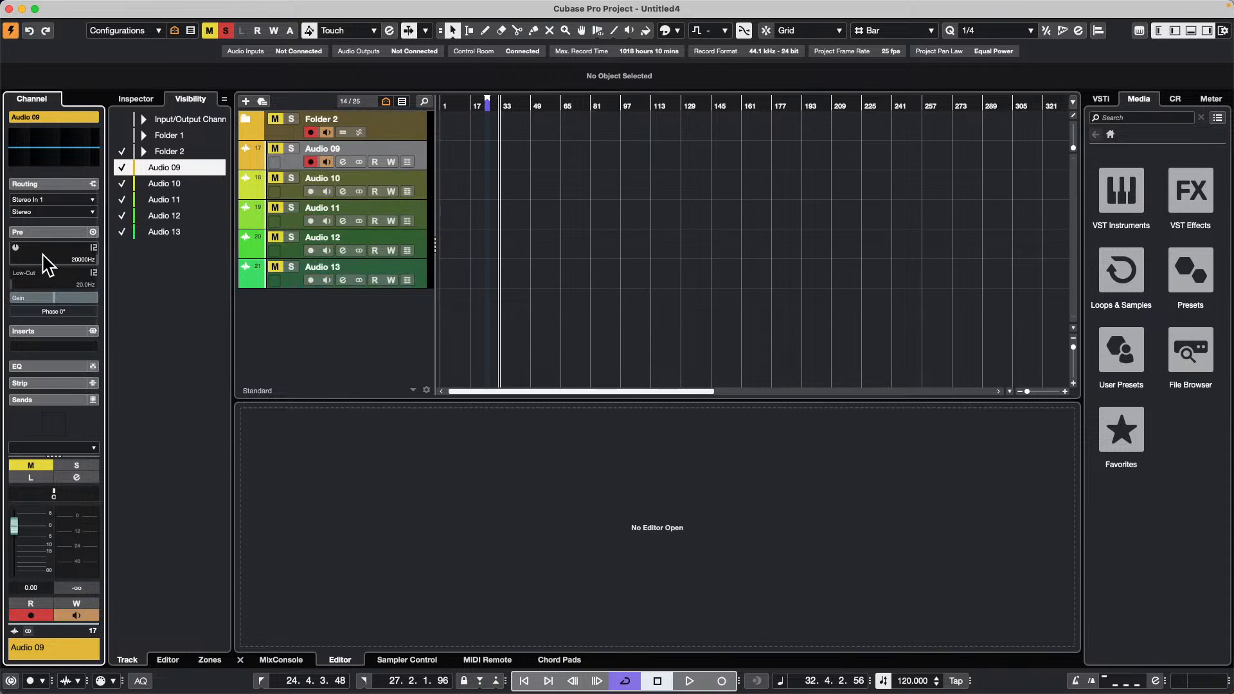
pyautogui.click(56, 297)
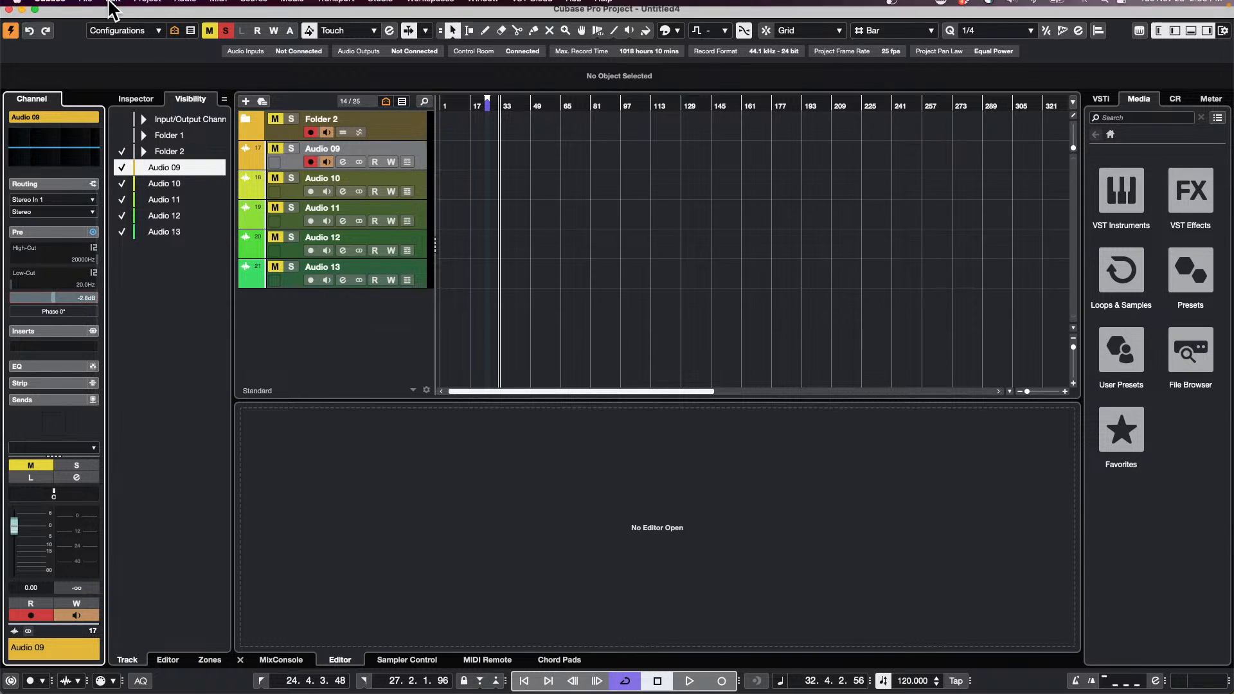
# - Review the mouse-wheel parameter option in the Project & MixConsole editing preferences, and apply and close the preferences
pyautogui.click(50, 7)
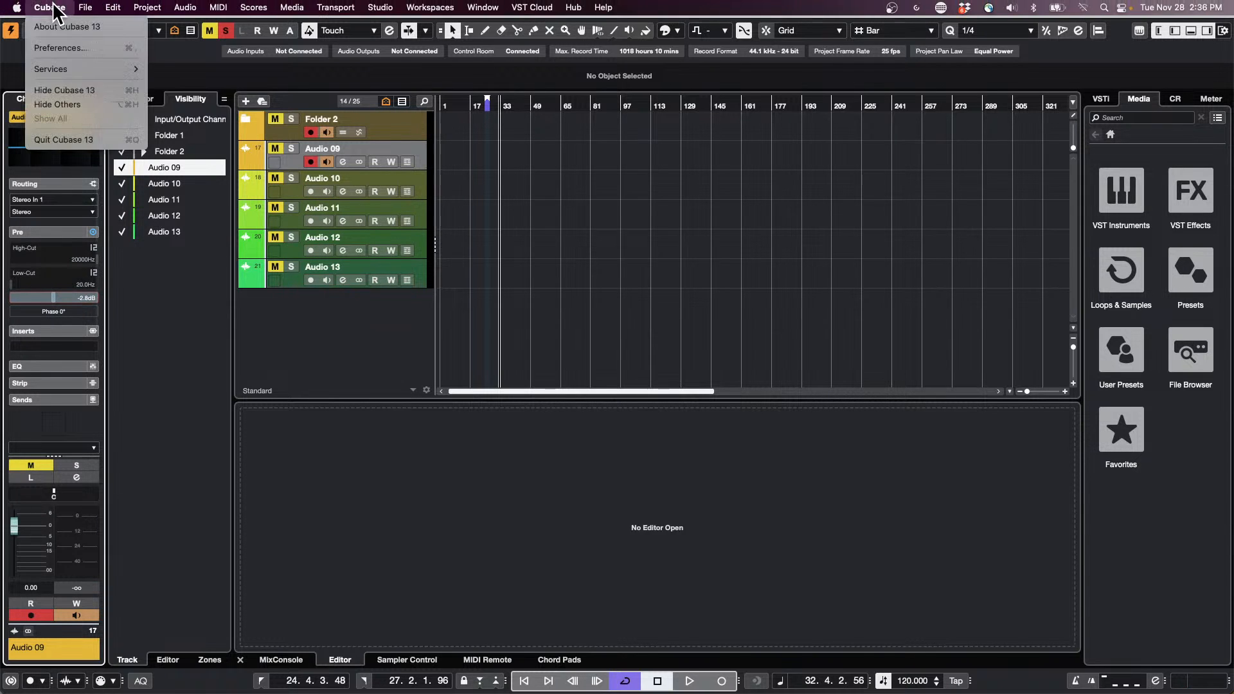
pyautogui.click(101, 49)
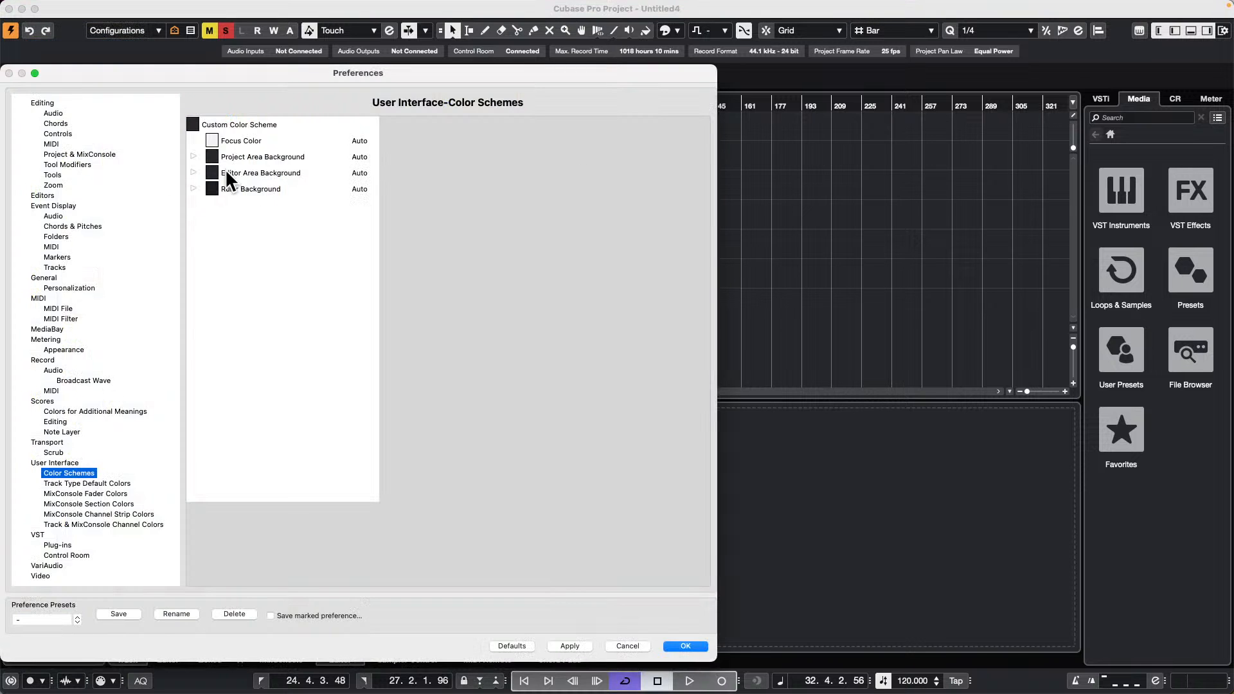
pyautogui.click(65, 153)
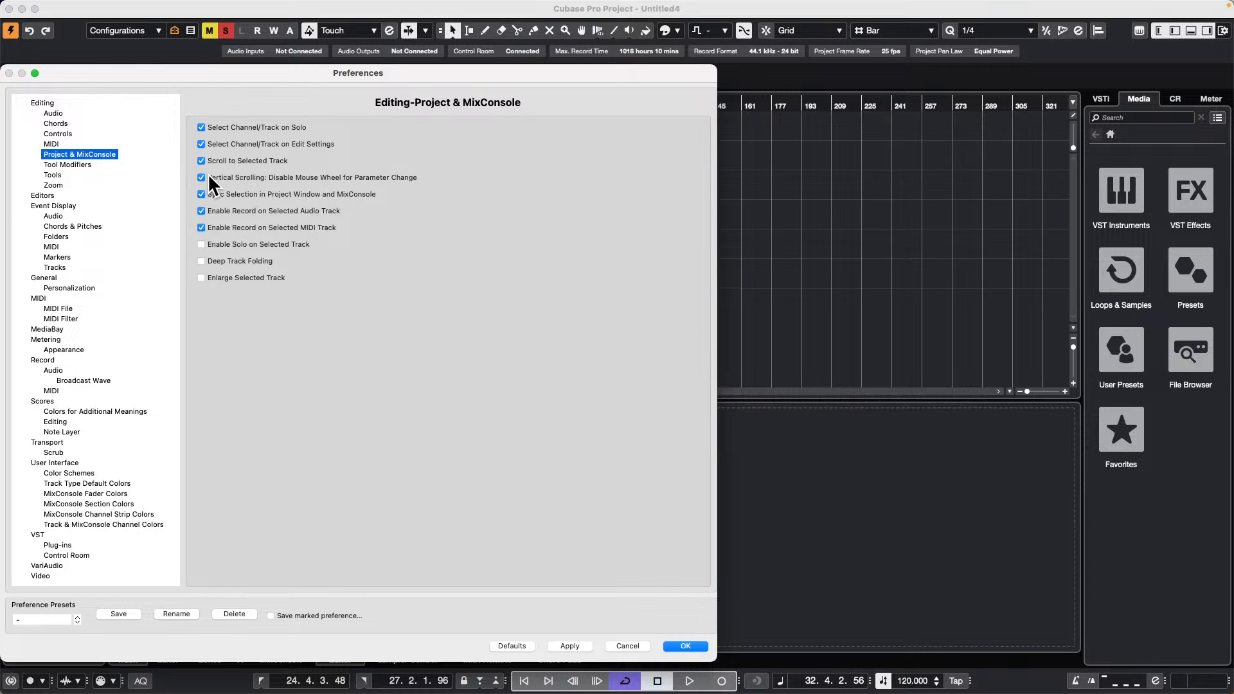
pyautogui.click(570, 646)
pyautogui.click(688, 643)
pyautogui.click(680, 646)
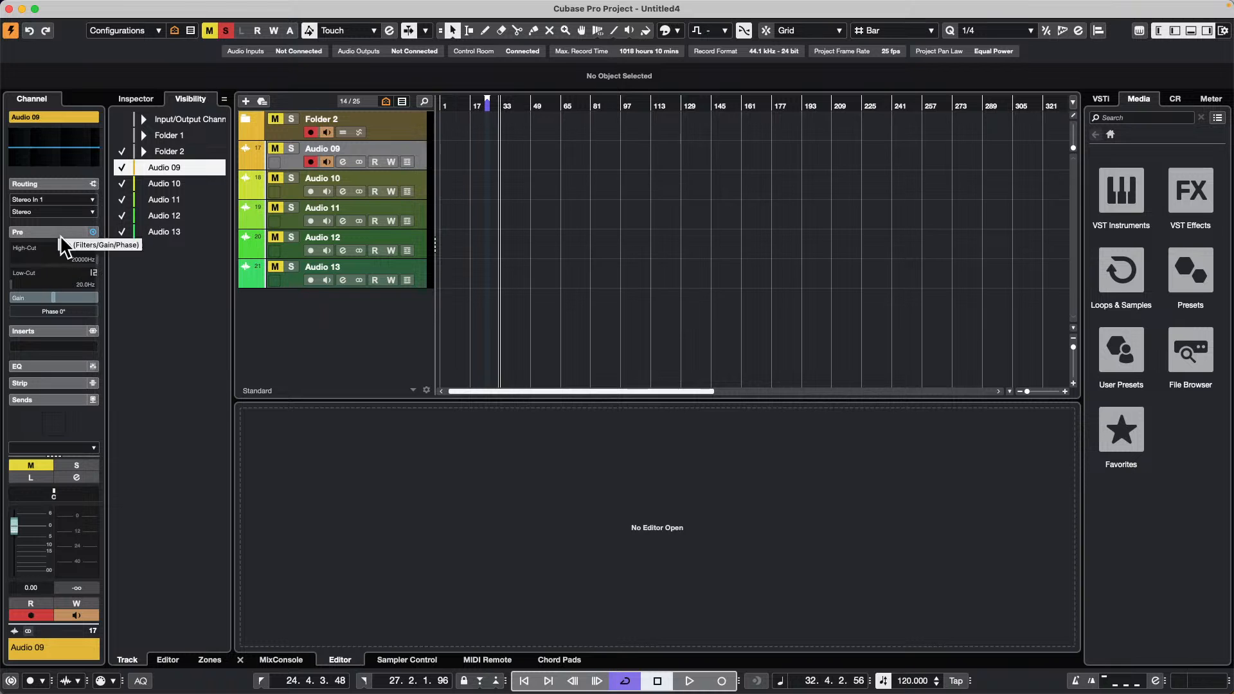
# - Adjust the pre-gain of the Audio 09 channel to about -4.0 dB
pyautogui.click(68, 296)
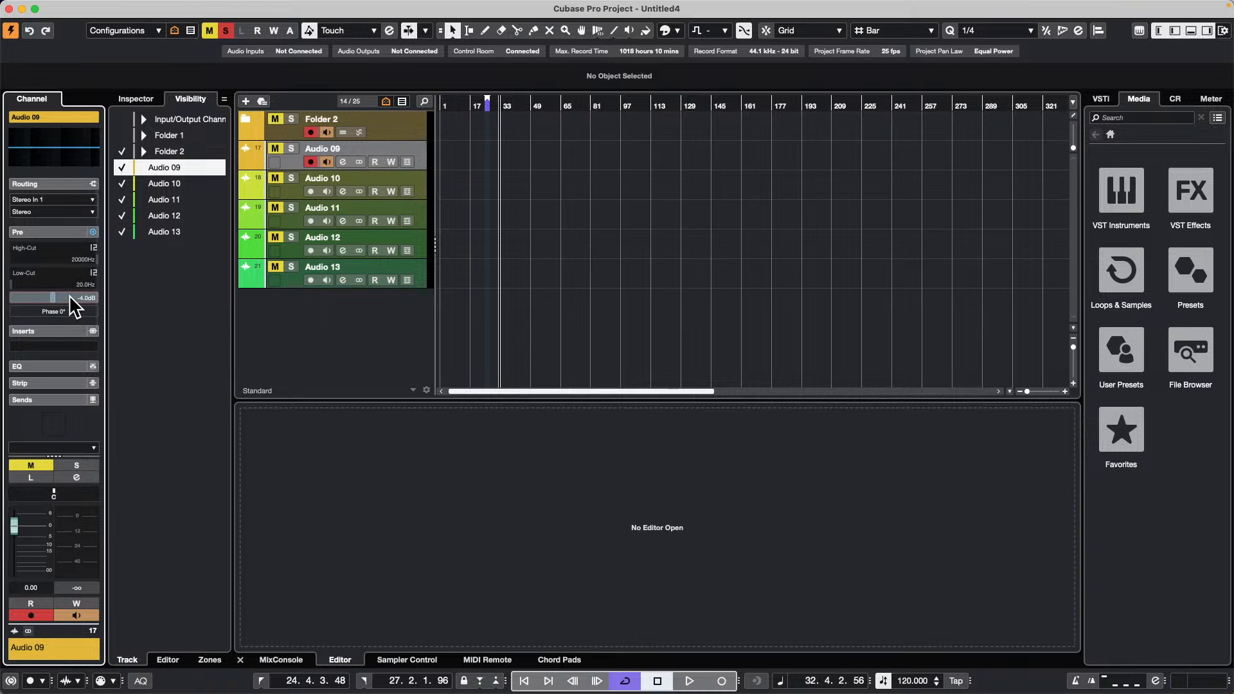
pyautogui.moveTo(68, 294); pyautogui.dragTo(73, 297)
# - Place the RnB - Vocal Hook 14 Wet D# Major loop from Soulful RnBVocals on a new track below Audio 13
pyautogui.click(416, 201)
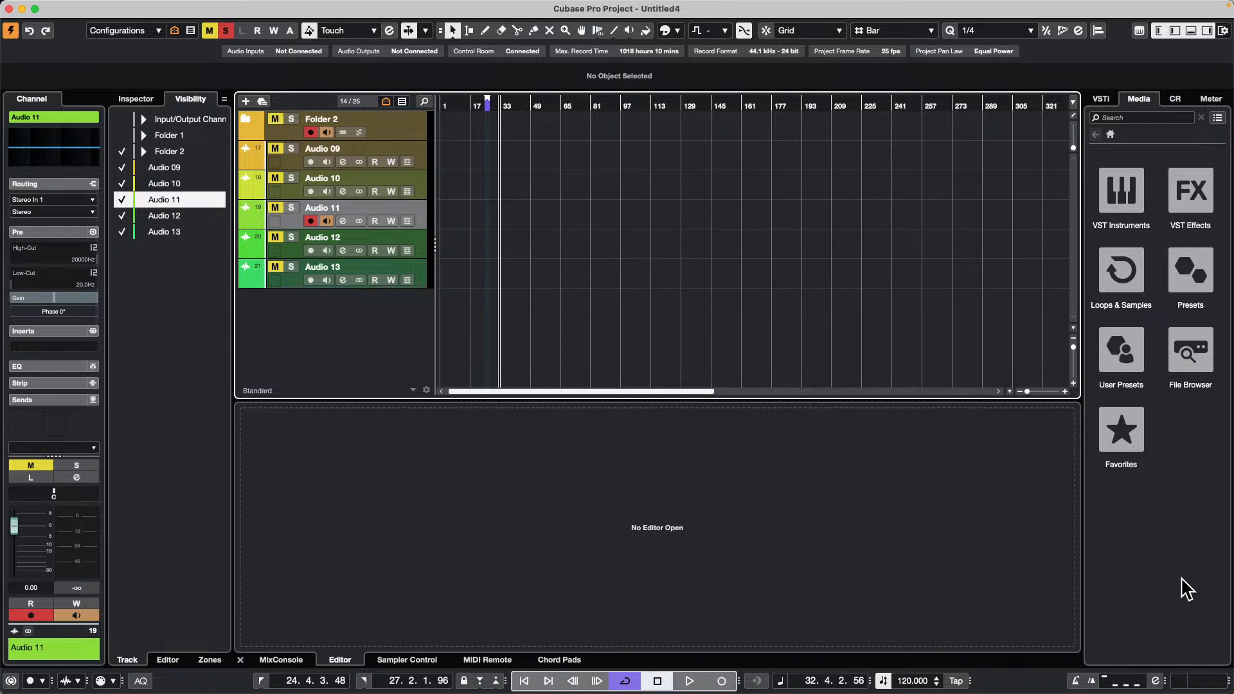
pyautogui.click(1194, 366)
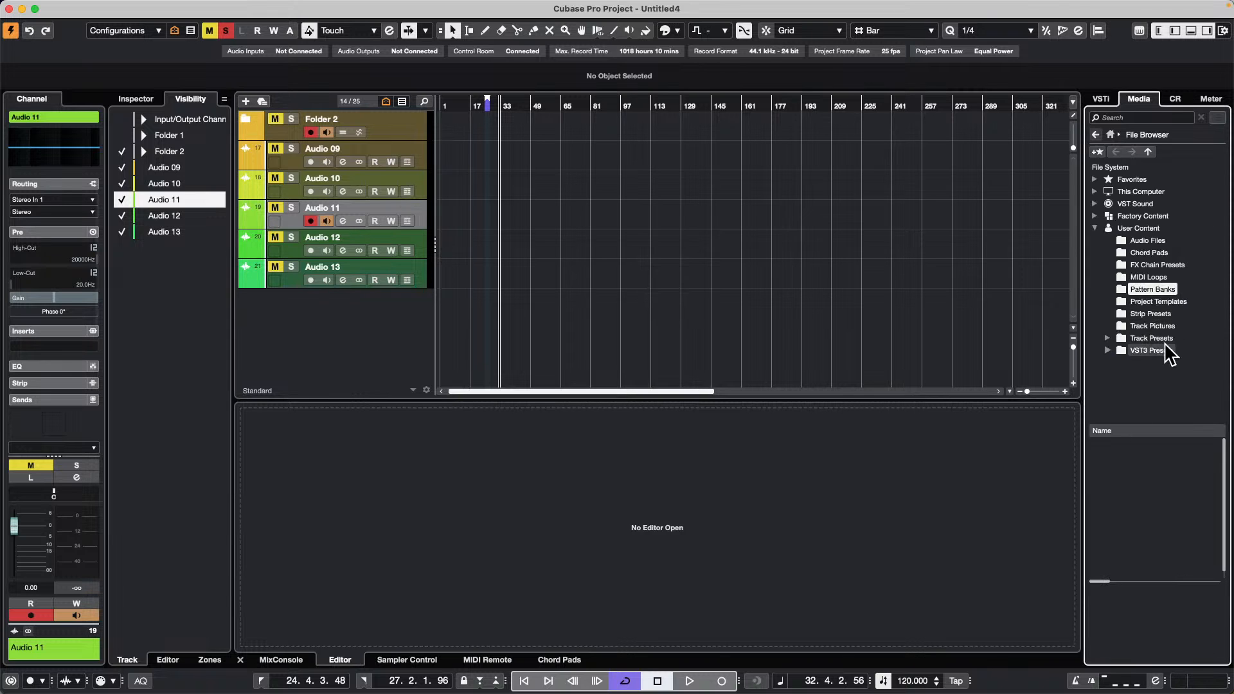
pyautogui.click(1110, 135)
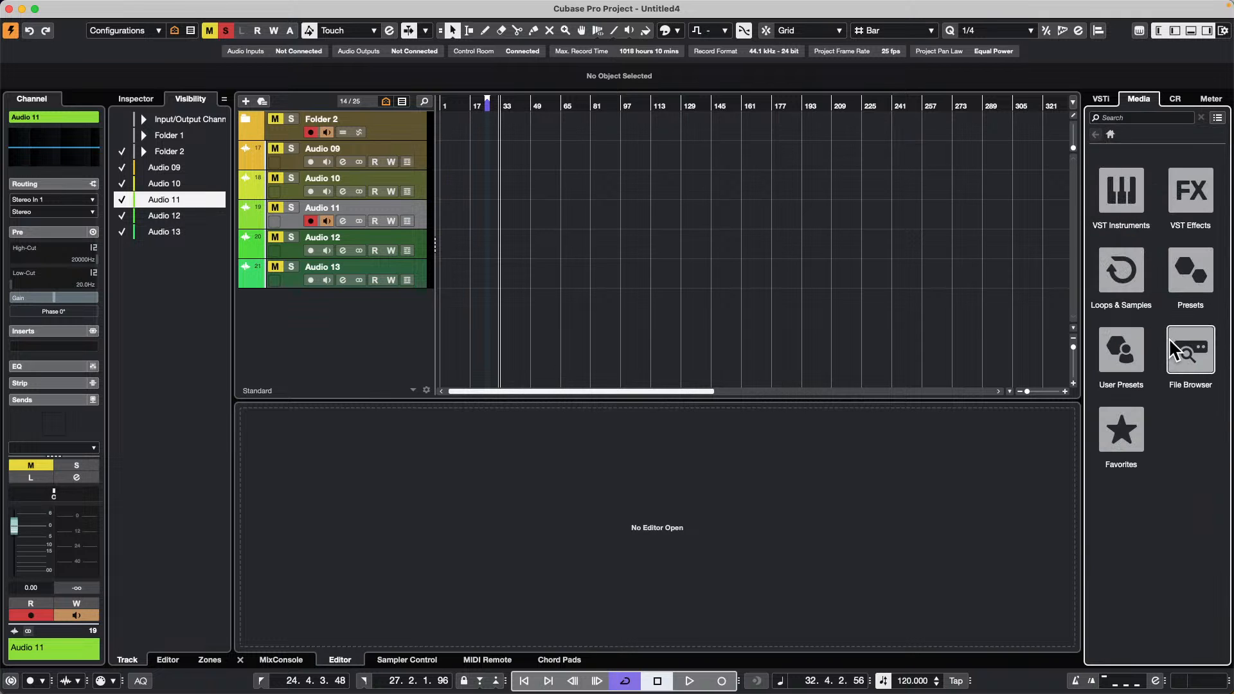
pyautogui.click(1119, 275)
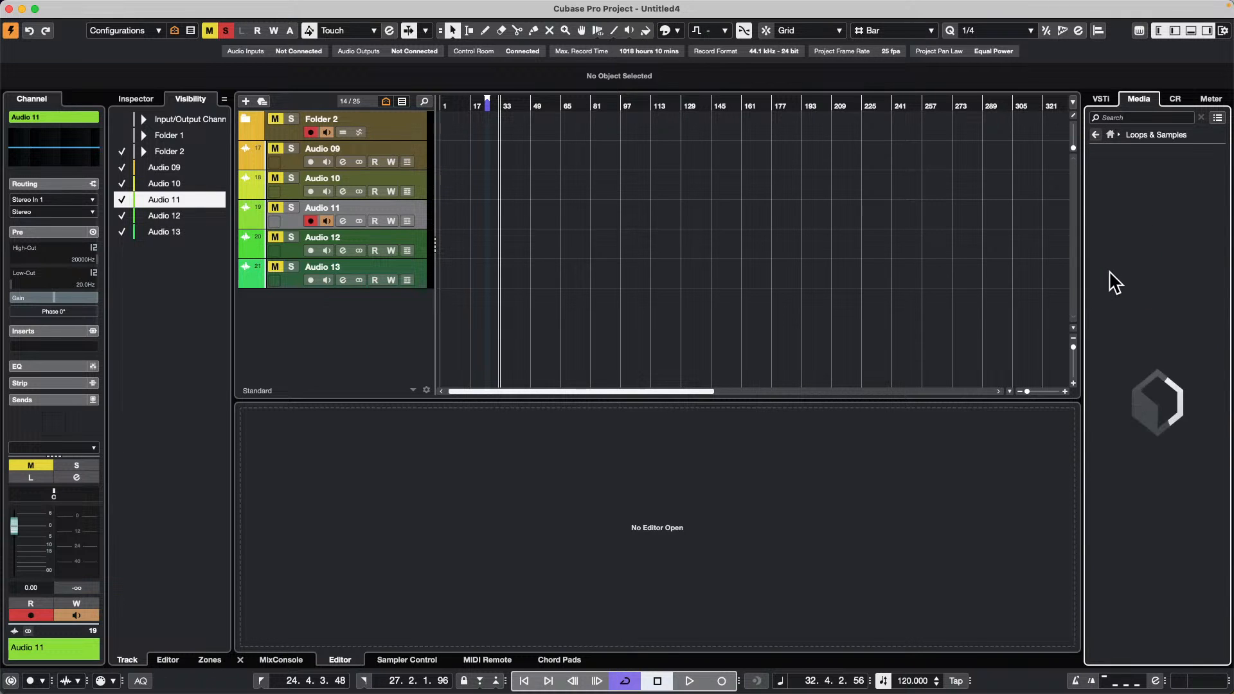
pyautogui.scroll(-3, 1148, 466)
pyautogui.scroll(-5, 1144, 455)
pyautogui.click(1191, 534)
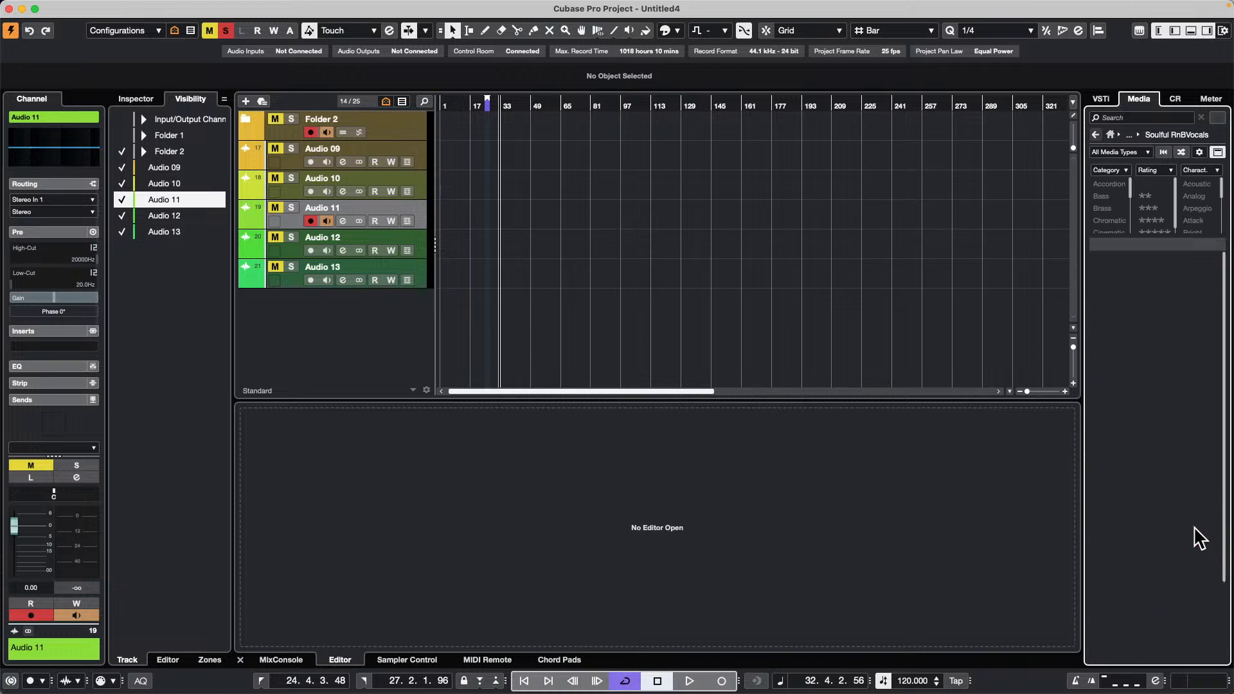
pyautogui.moveTo(1183, 480); pyautogui.dragTo(400, 306)
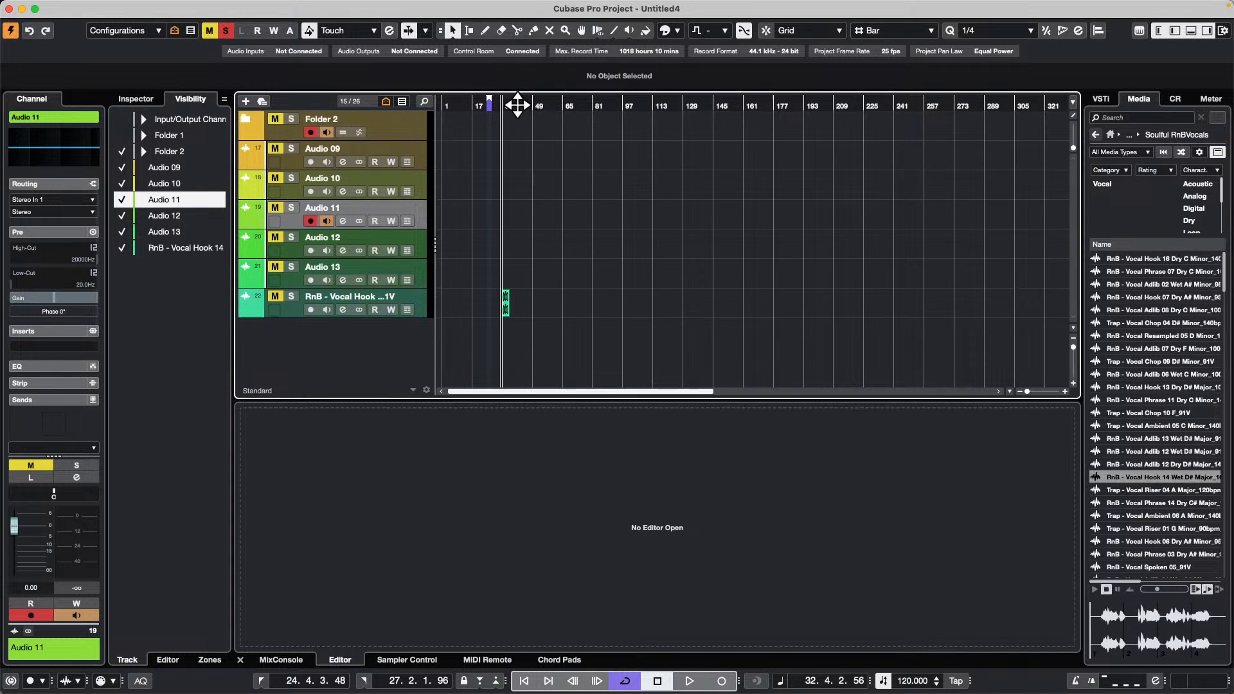
# - Open the vocal hook event in the Sample Editor
pyautogui.moveTo(489, 107); pyautogui.dragTo(567, 203)
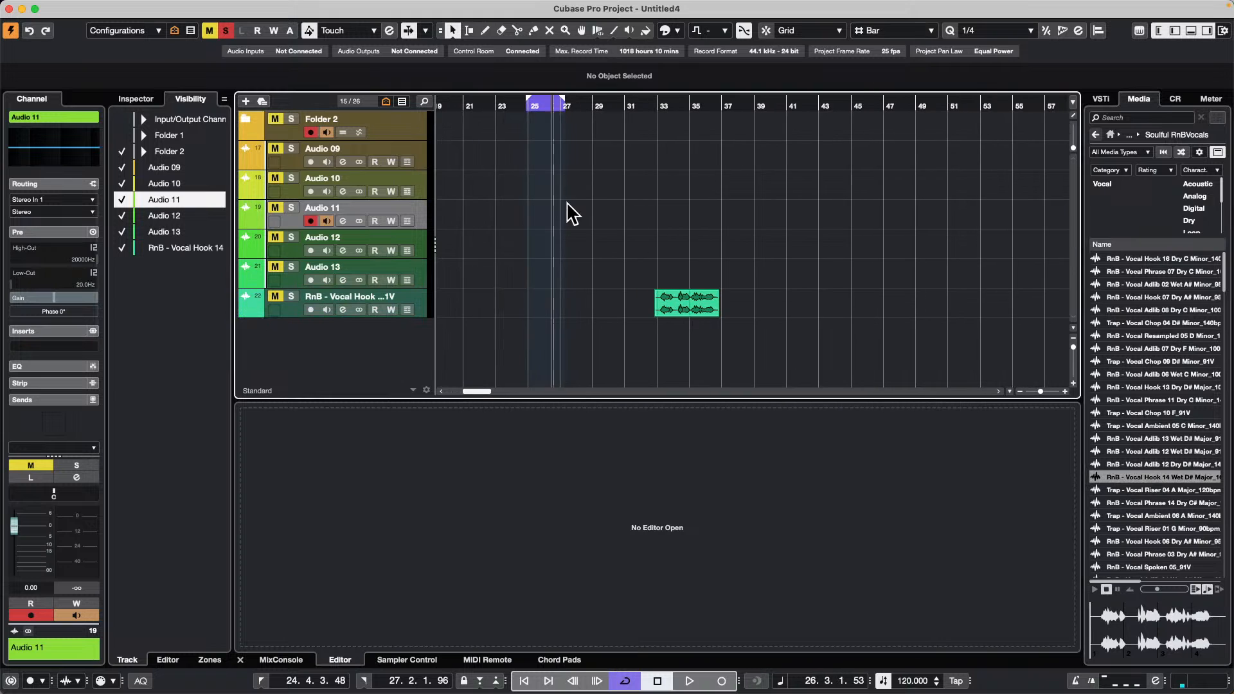
pyautogui.click(681, 310)
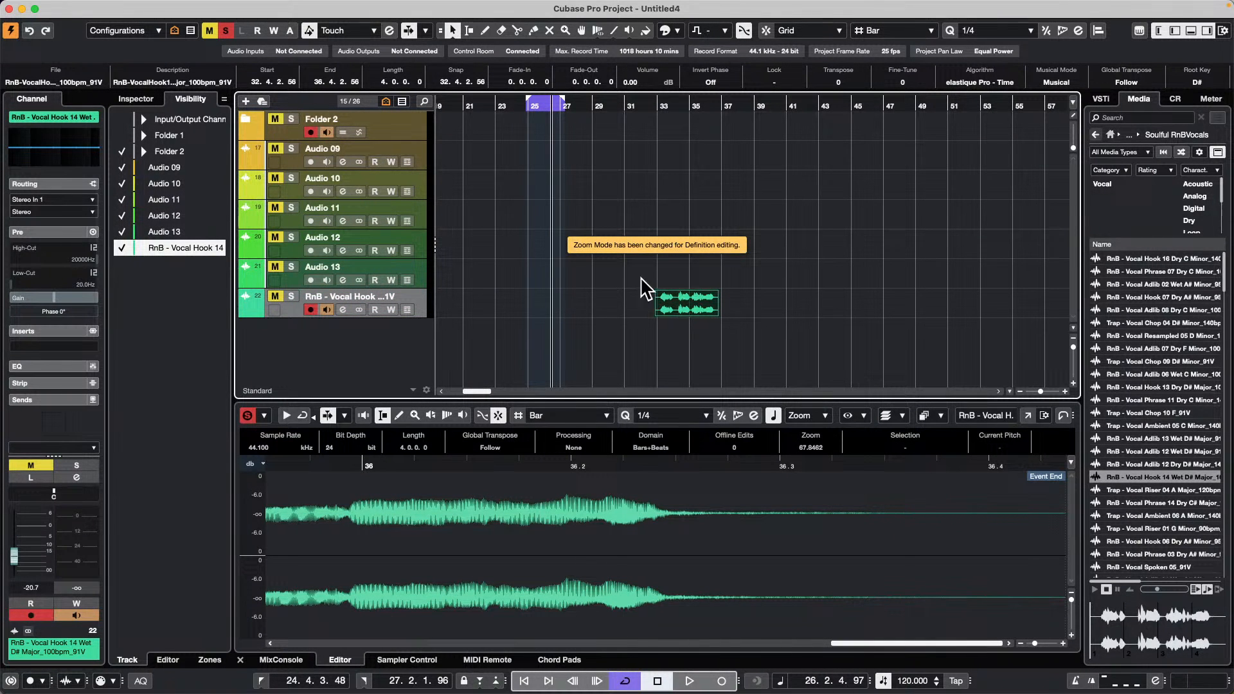
pyautogui.click(678, 321)
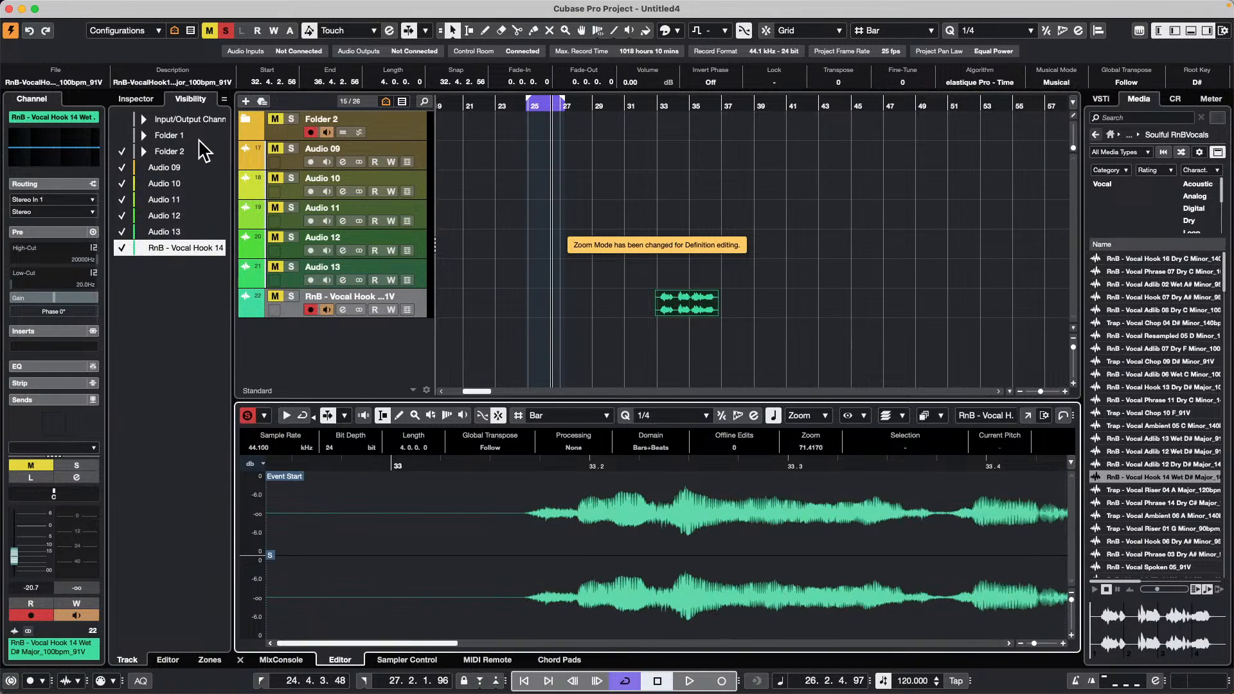
# - Turn on VariAudio editing for the vocal hook event to show its pitch segments
pyautogui.click(131, 100)
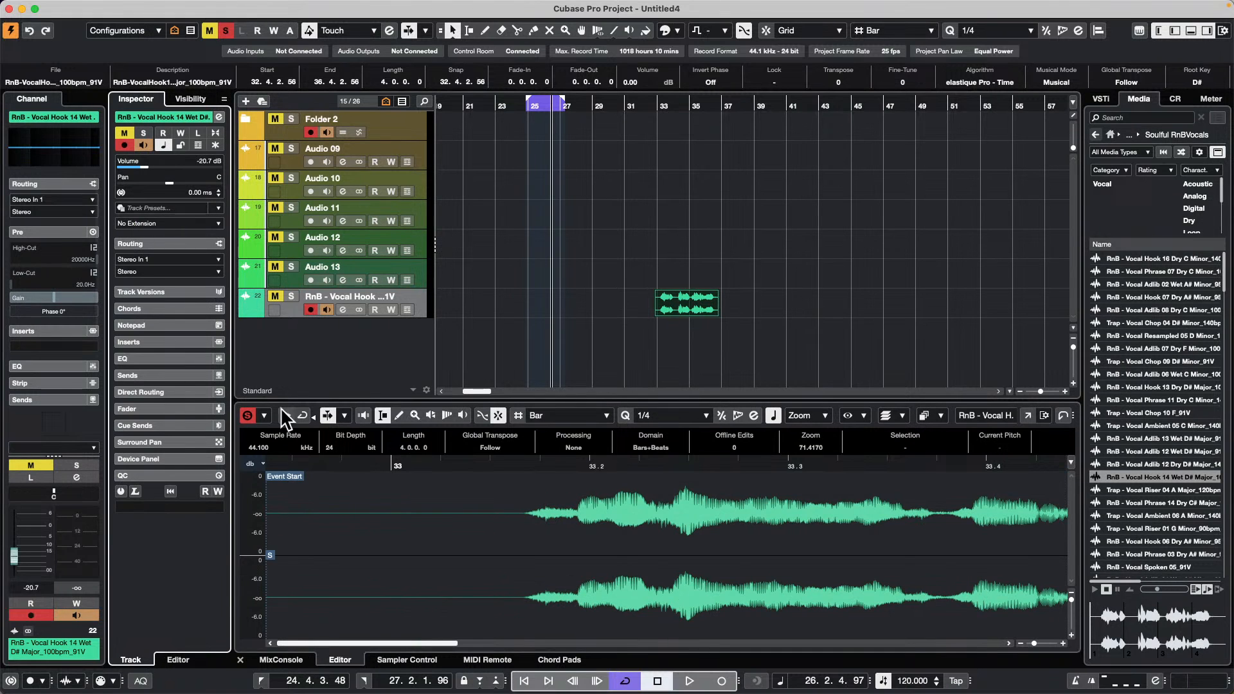
pyautogui.doubleClick(697, 318)
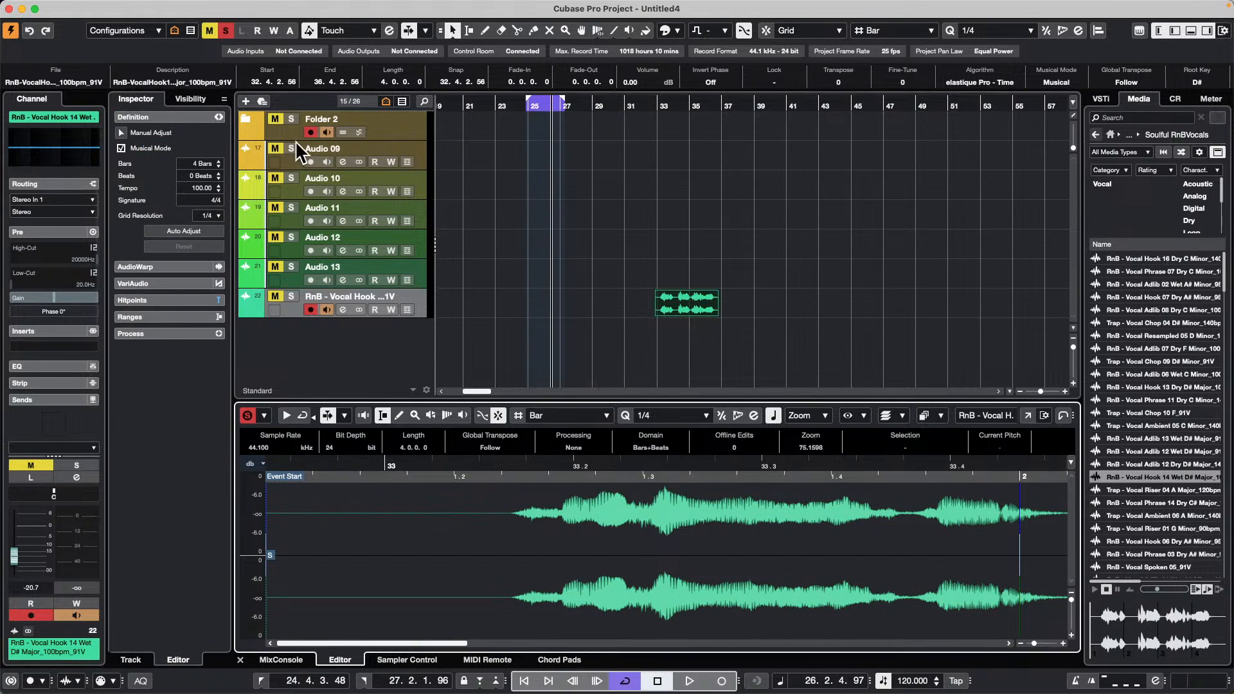
pyautogui.click(178, 283)
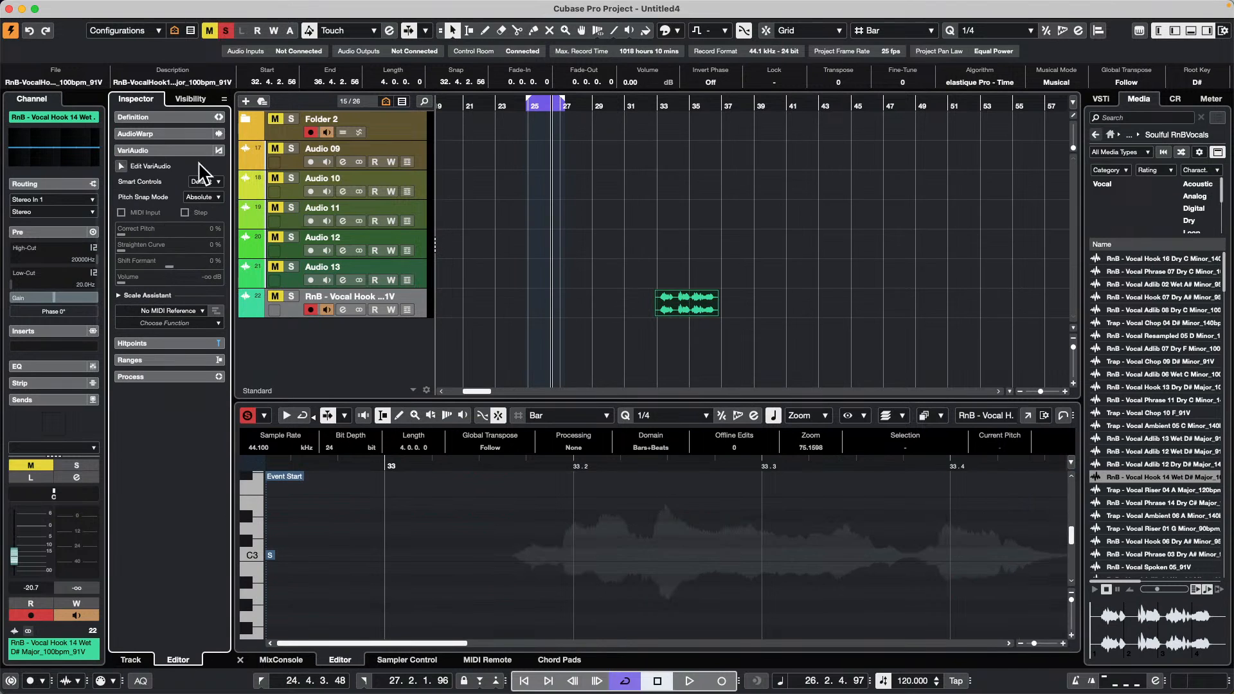
pyautogui.click(121, 166)
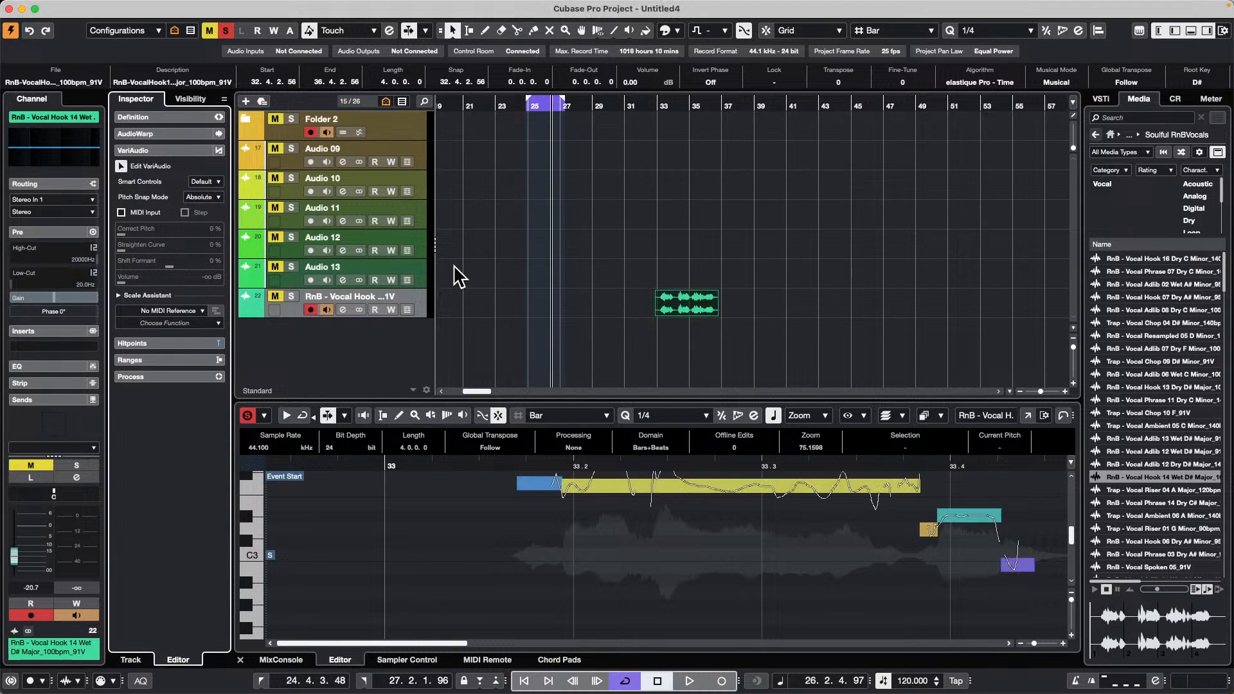
pyautogui.scroll(2, 743, 546)
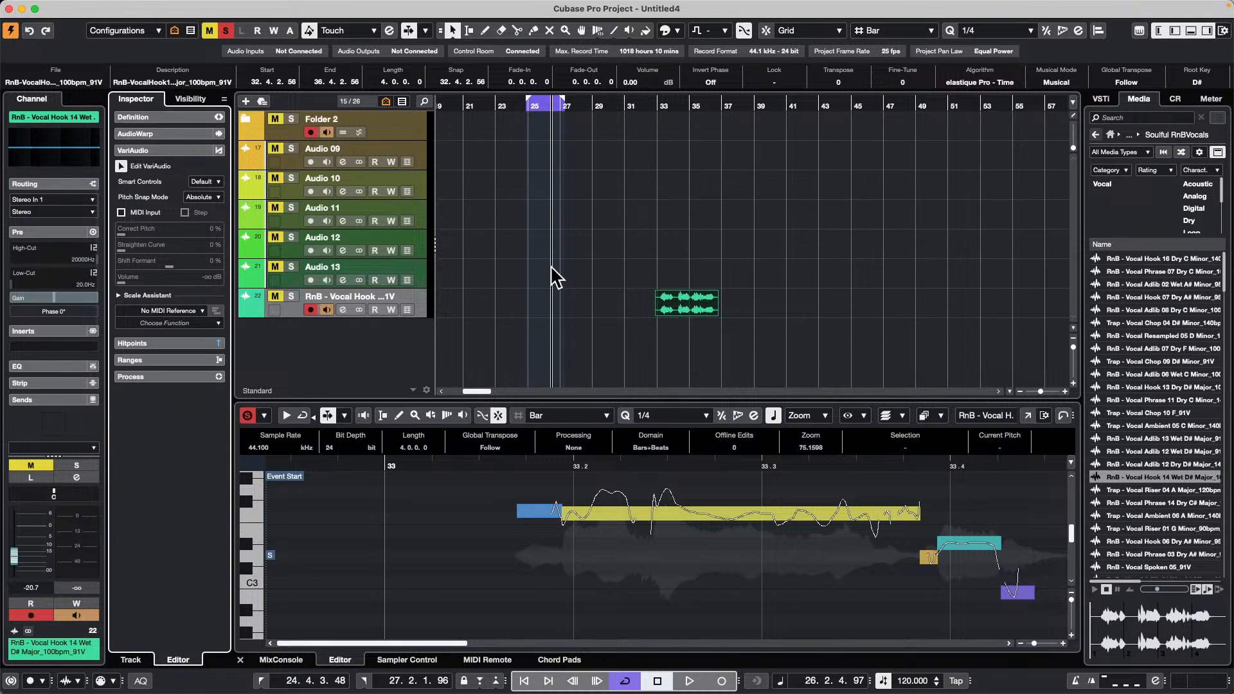
# - Insert the ModMachine delay in the vocal hook track's first insert slot and load its Funky Rhythm Guit 4 preset
pyautogui.click(1103, 101)
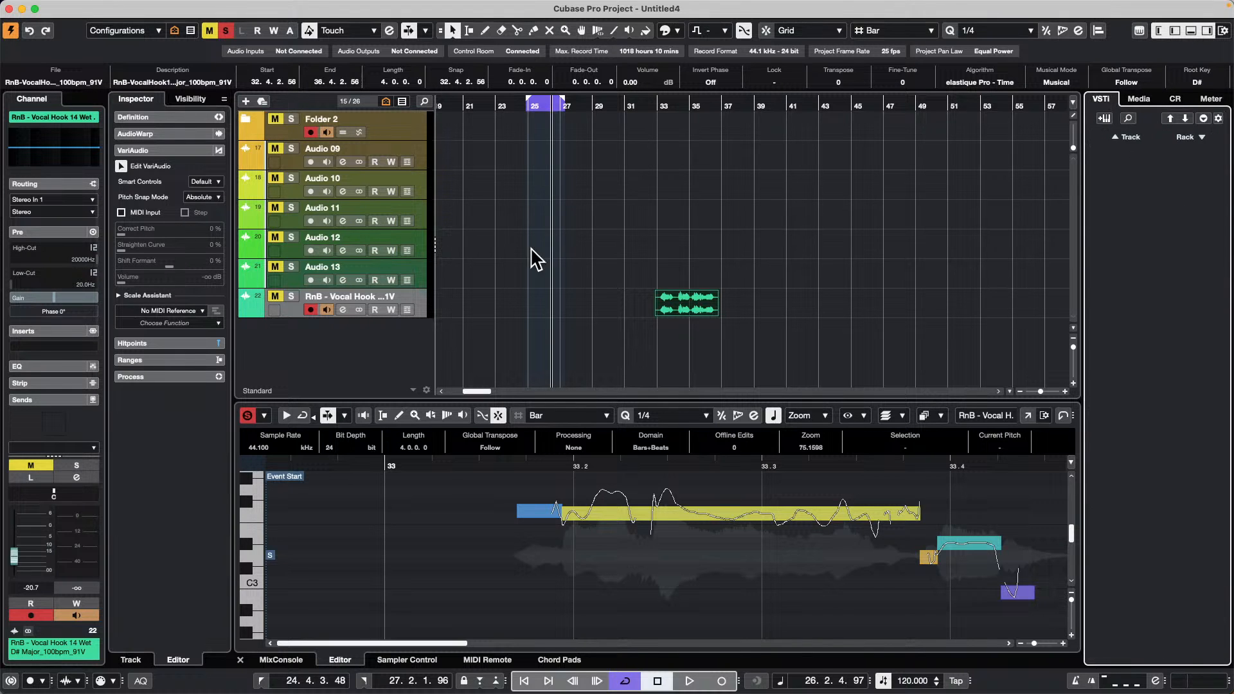
pyautogui.click(418, 304)
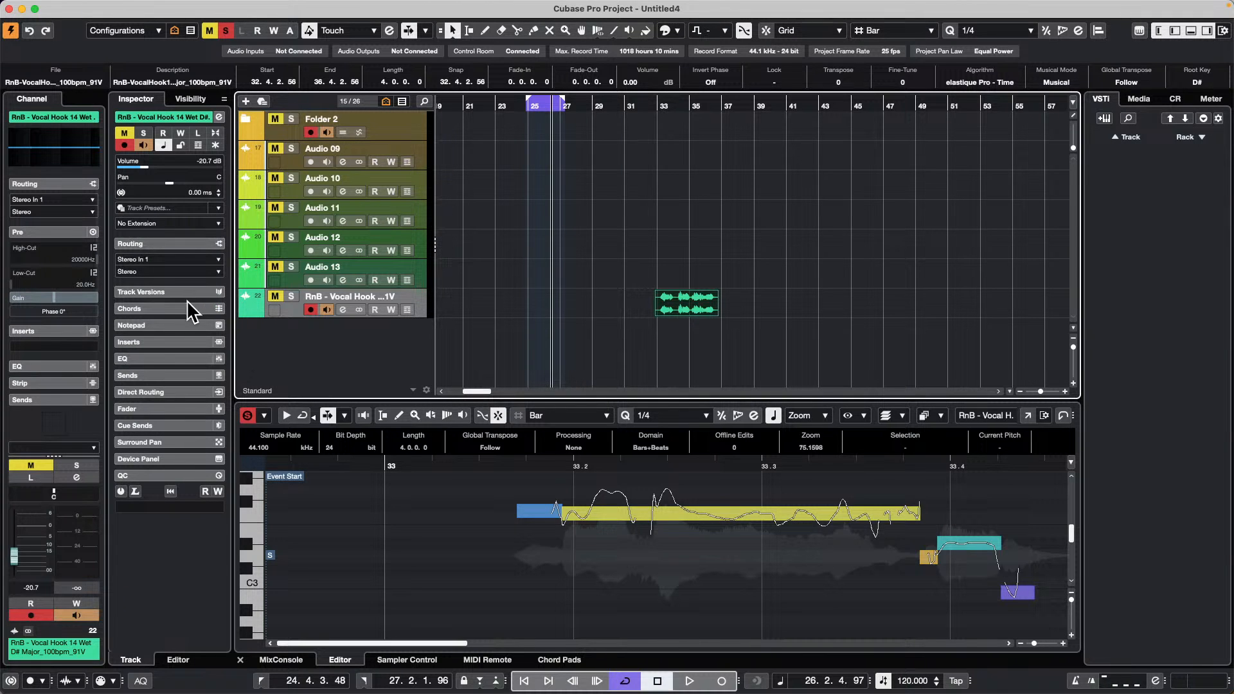
pyautogui.click(169, 342)
pyautogui.click(168, 358)
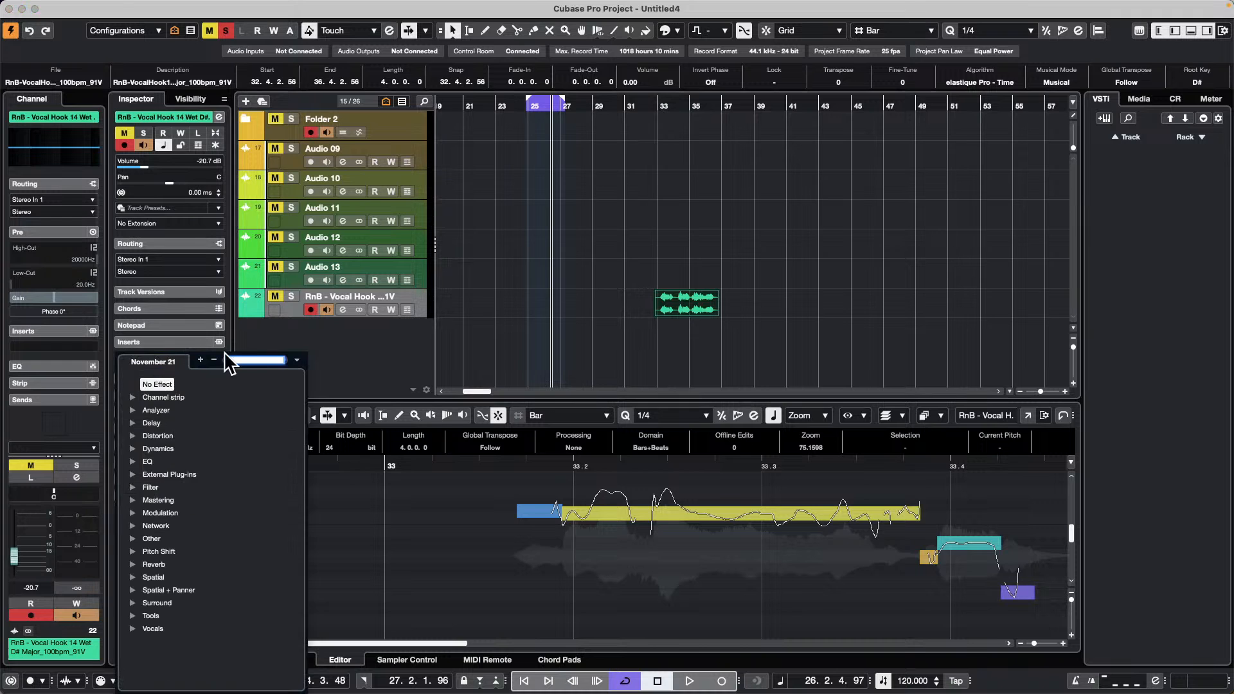
pyautogui.click(131, 421)
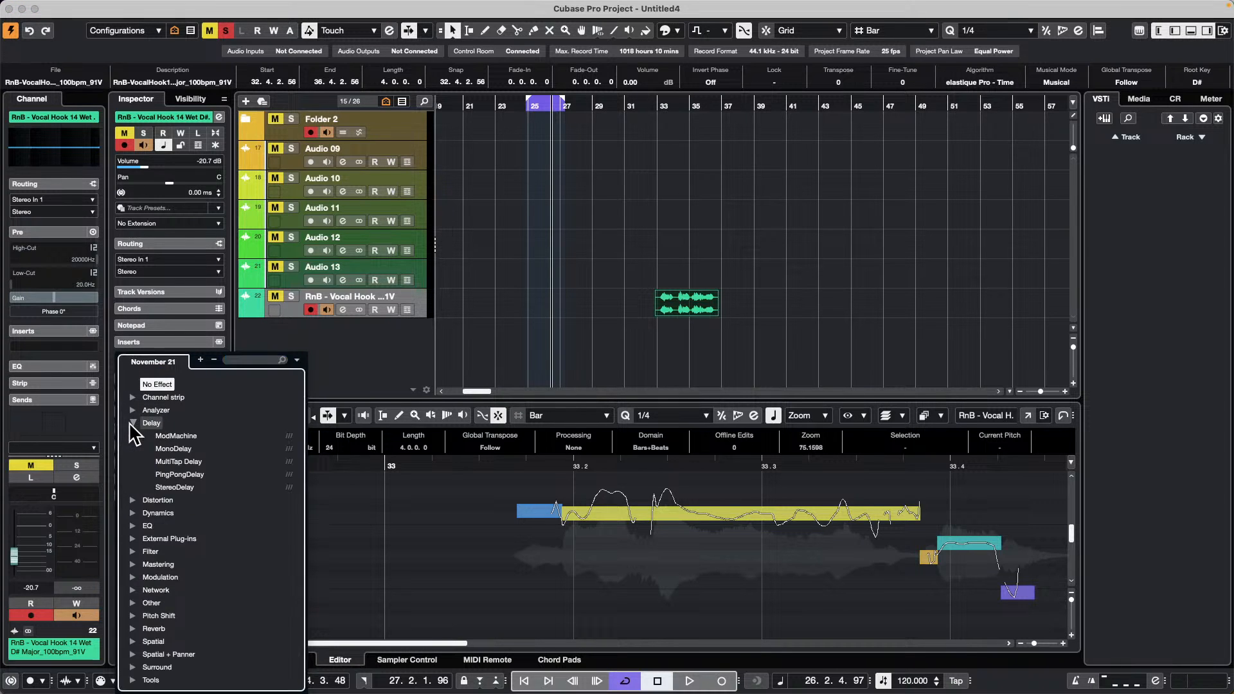
pyautogui.click(171, 430)
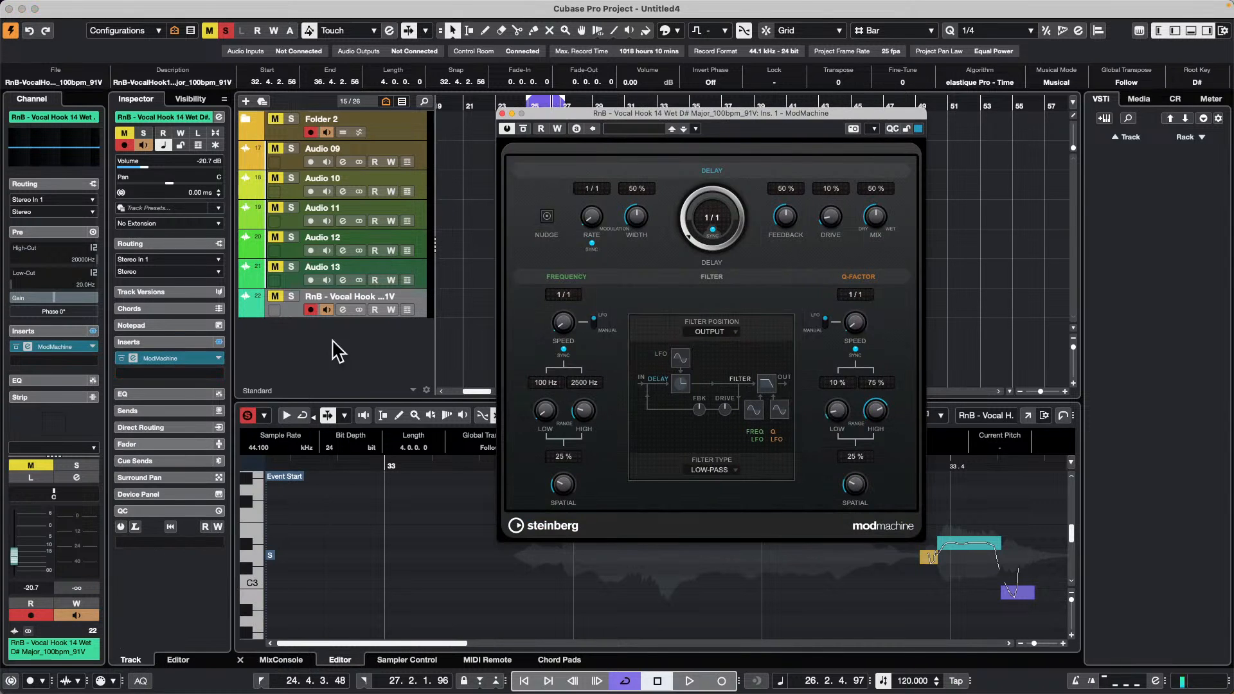
pyautogui.click(640, 129)
pyautogui.doubleClick(650, 375)
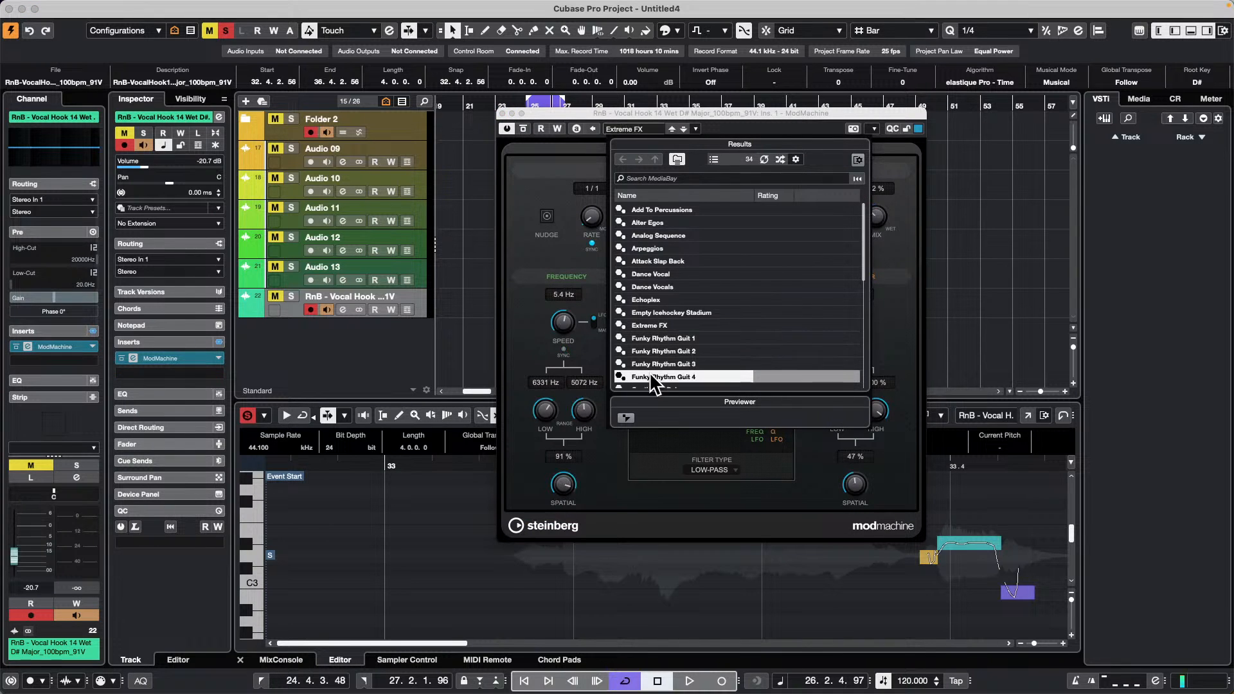
# - Add the AutoPan modulation effect to the vocal hook track's second insert slot
pyautogui.click(207, 376)
pyautogui.click(137, 527)
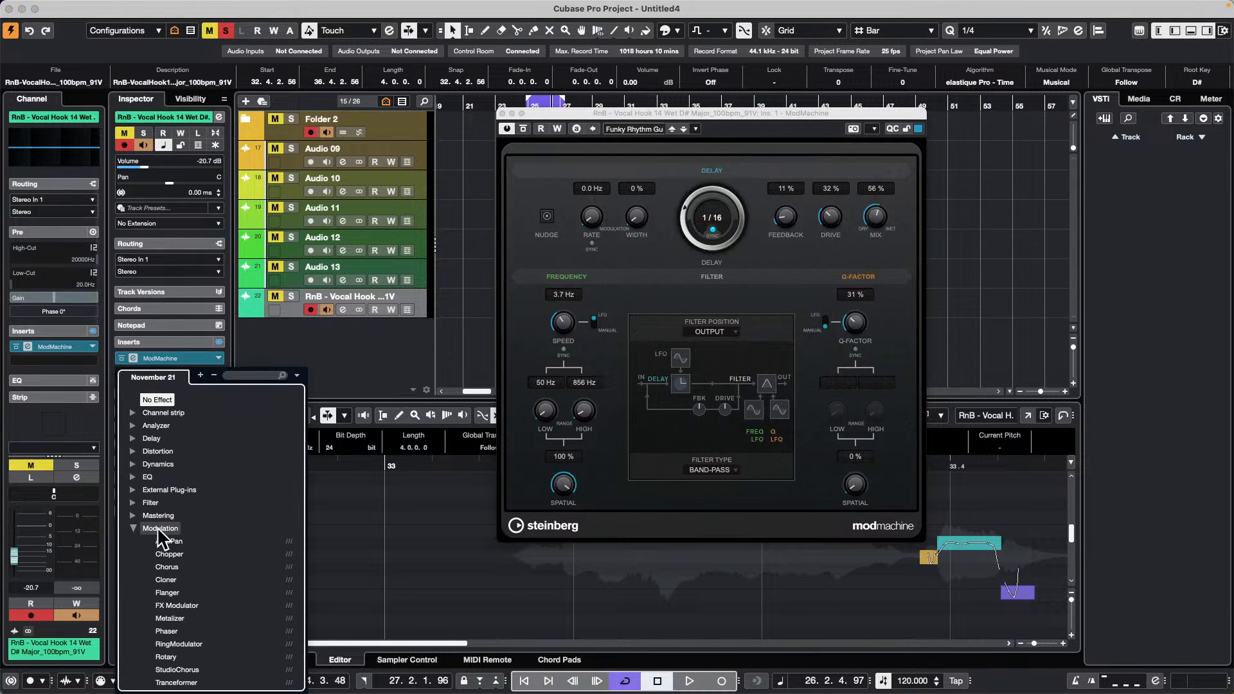
pyautogui.click(161, 541)
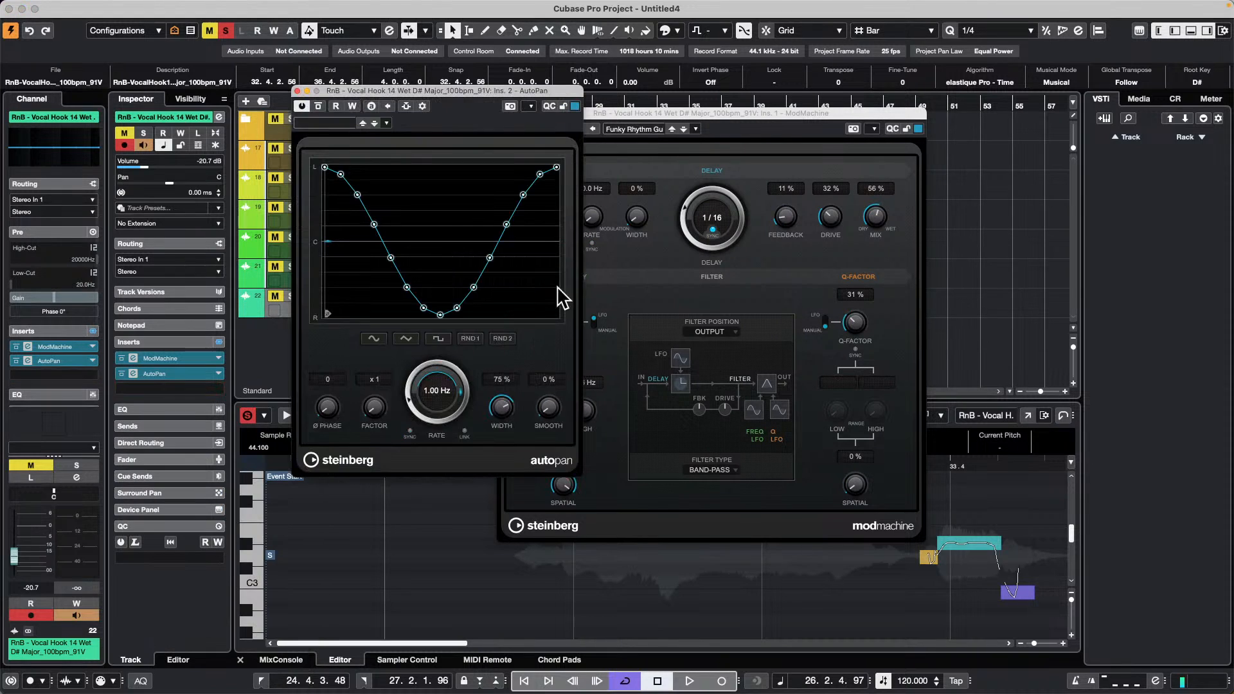
# - Insert the StudioEQ effect in the vocal hook track's third insert slot and load its Solo Piano preset
pyautogui.click(322, 123)
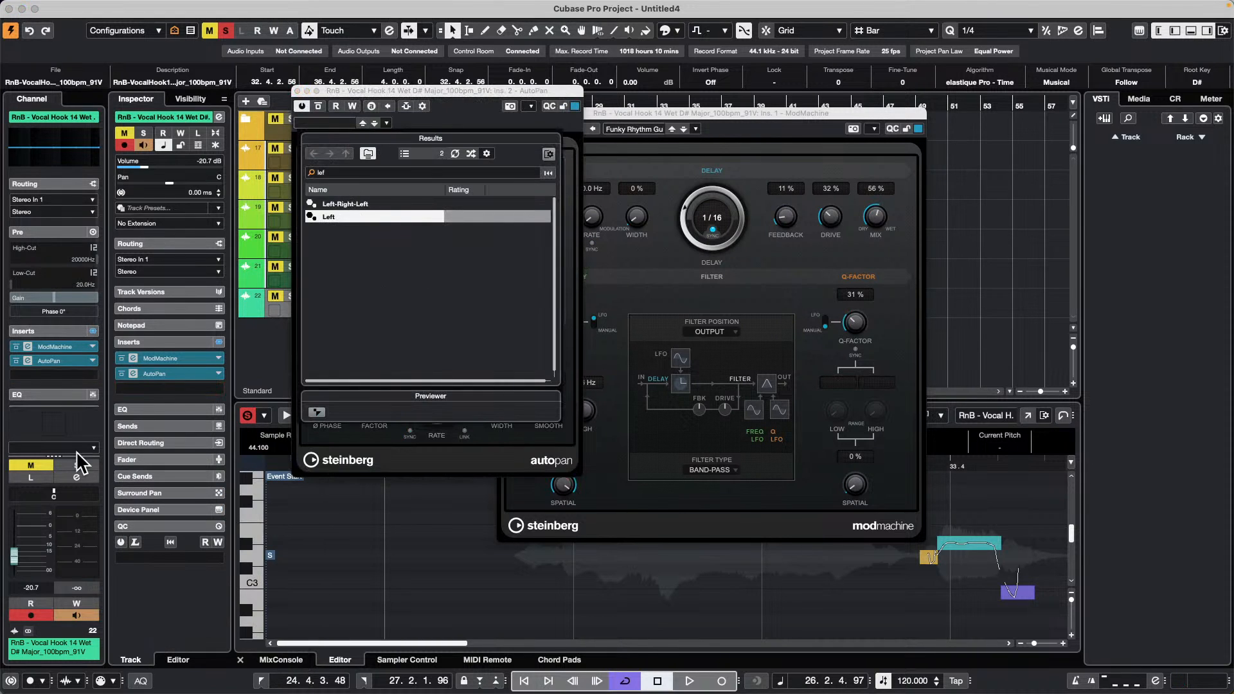
pyautogui.click(182, 386)
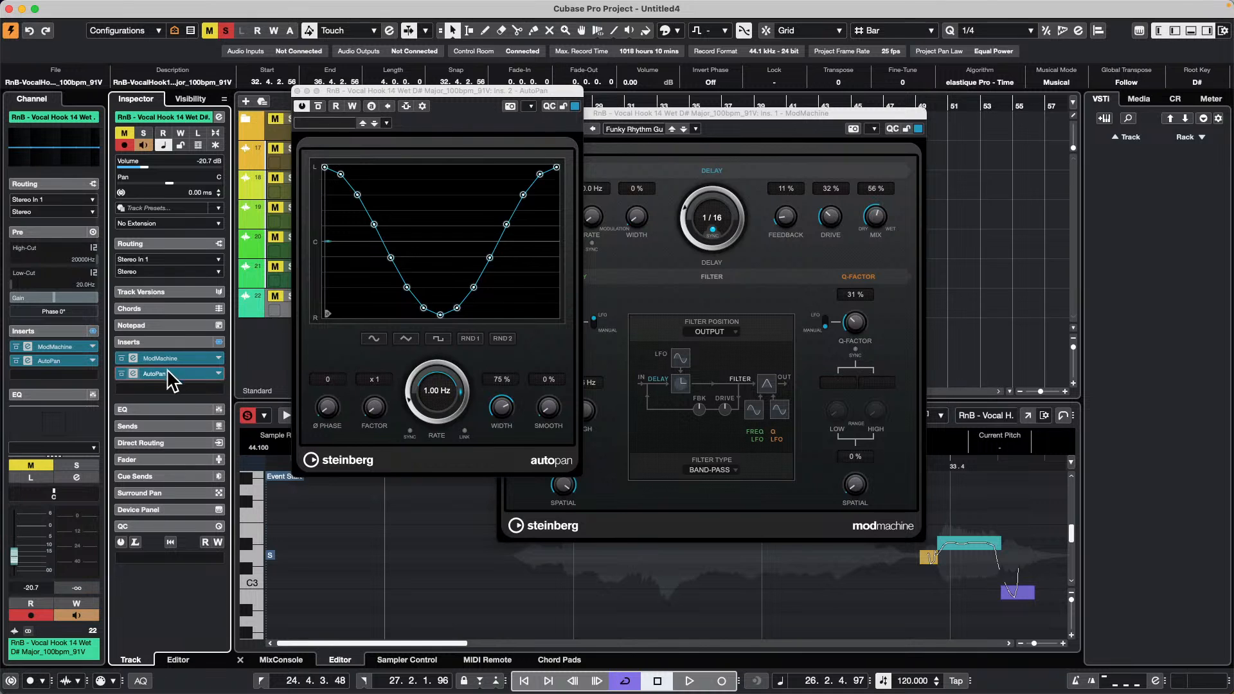
pyautogui.click(217, 389)
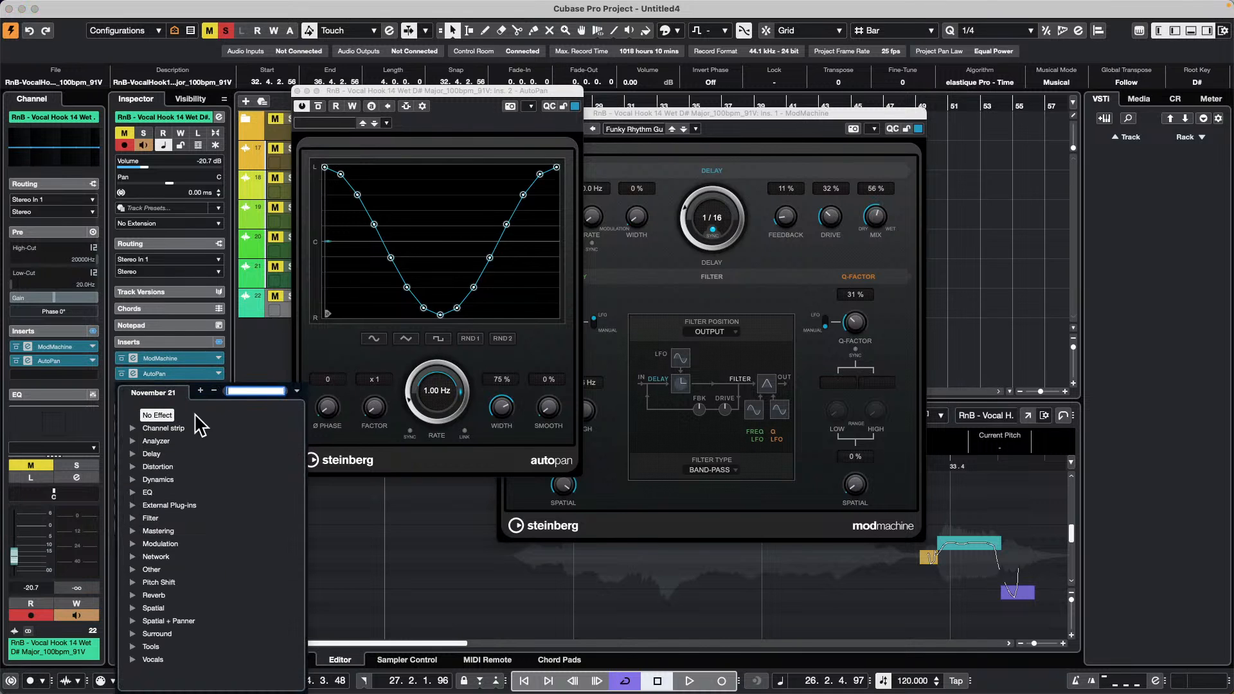
pyautogui.click(133, 492)
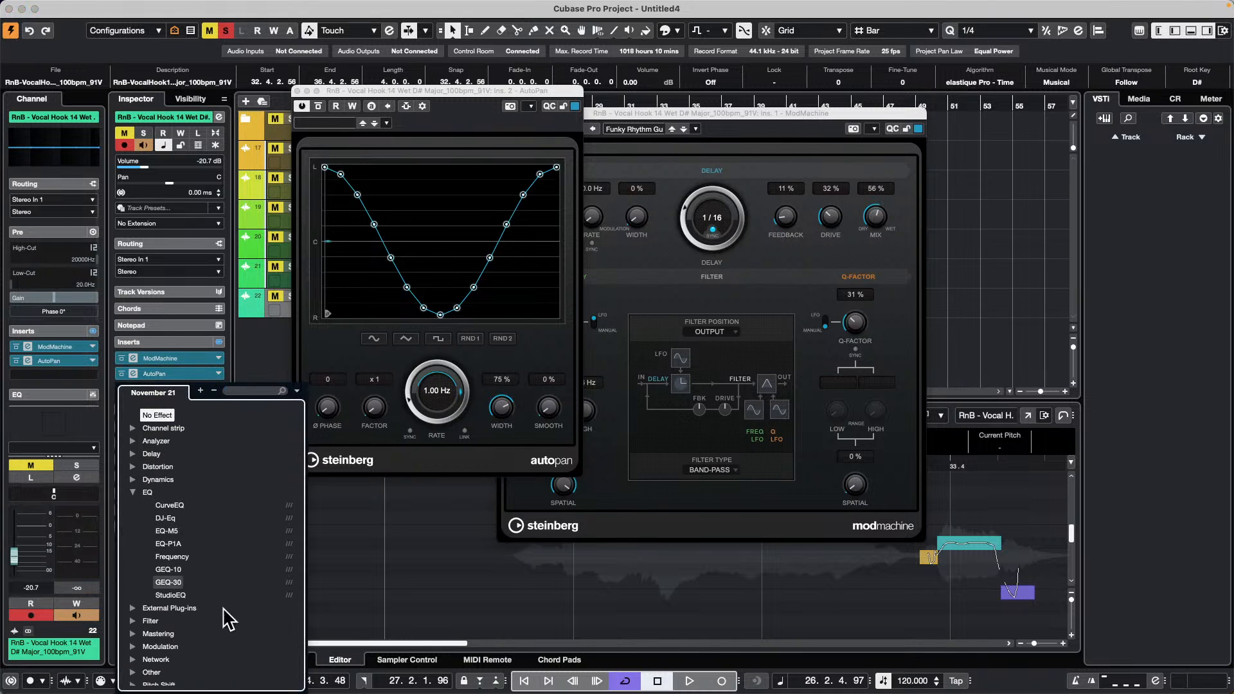
pyautogui.click(179, 595)
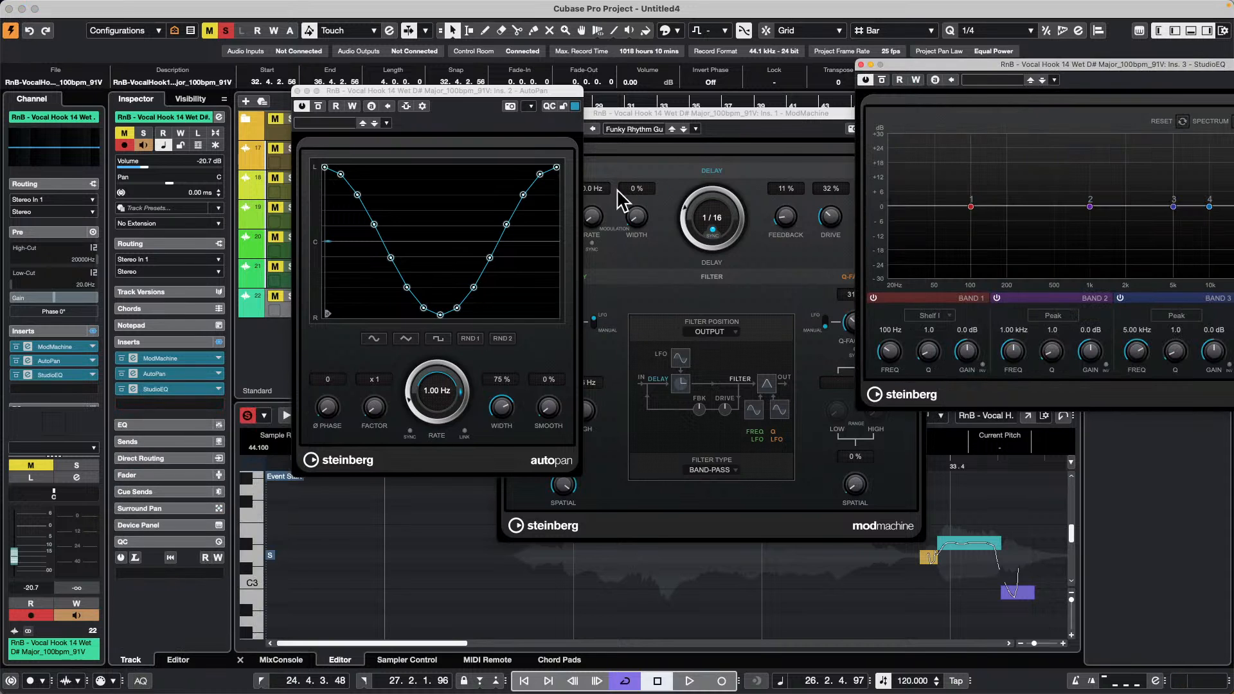
pyautogui.click(1010, 79)
pyautogui.click(1022, 243)
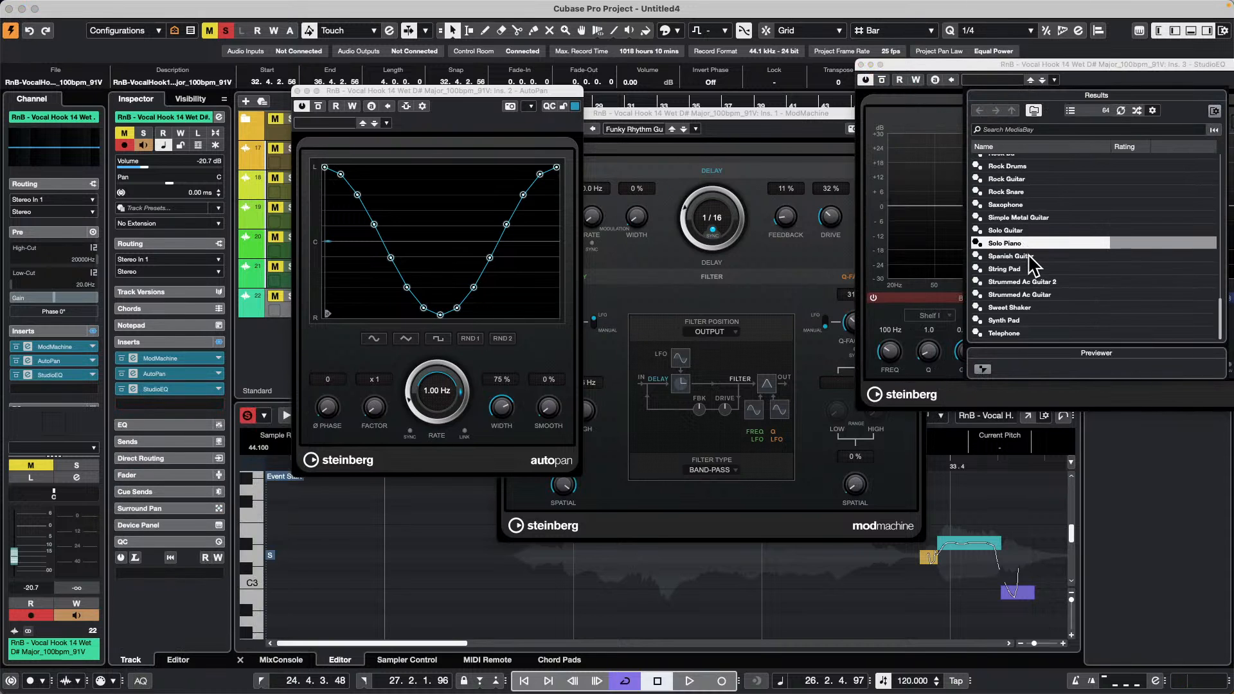
# - Close the AutoPan, ModMachine and StudioEQ plug-in windows
pyautogui.click(297, 90)
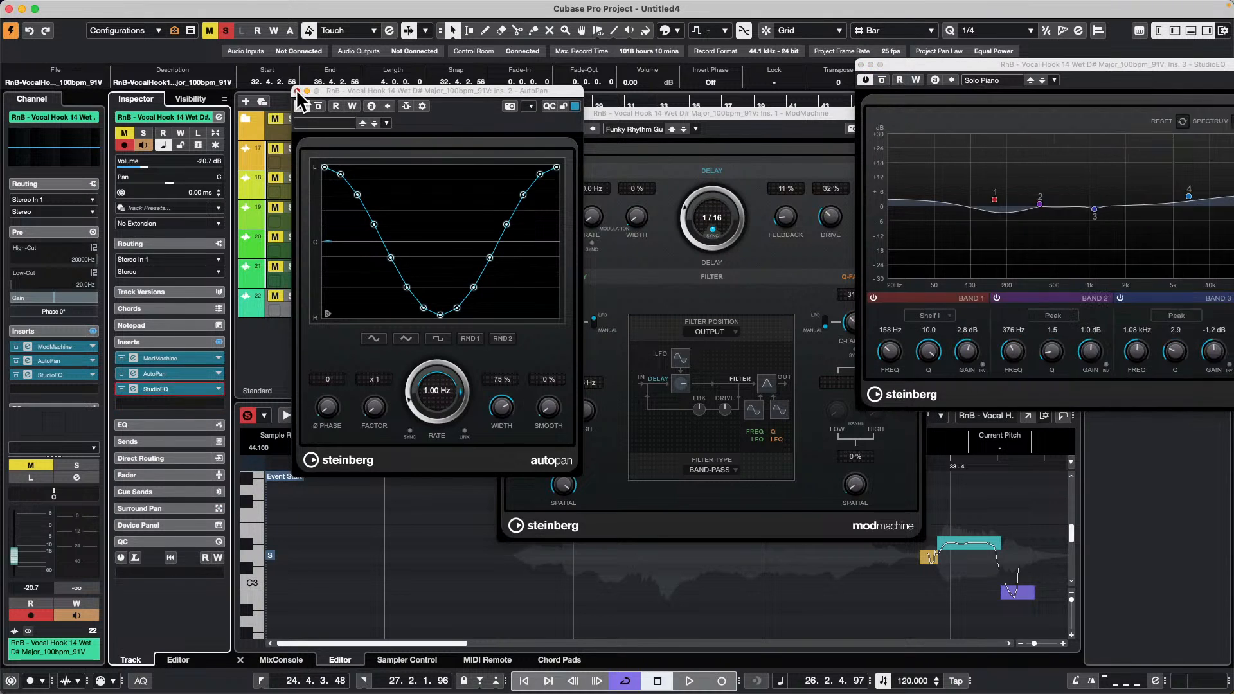
pyautogui.click(297, 90)
pyautogui.click(505, 113)
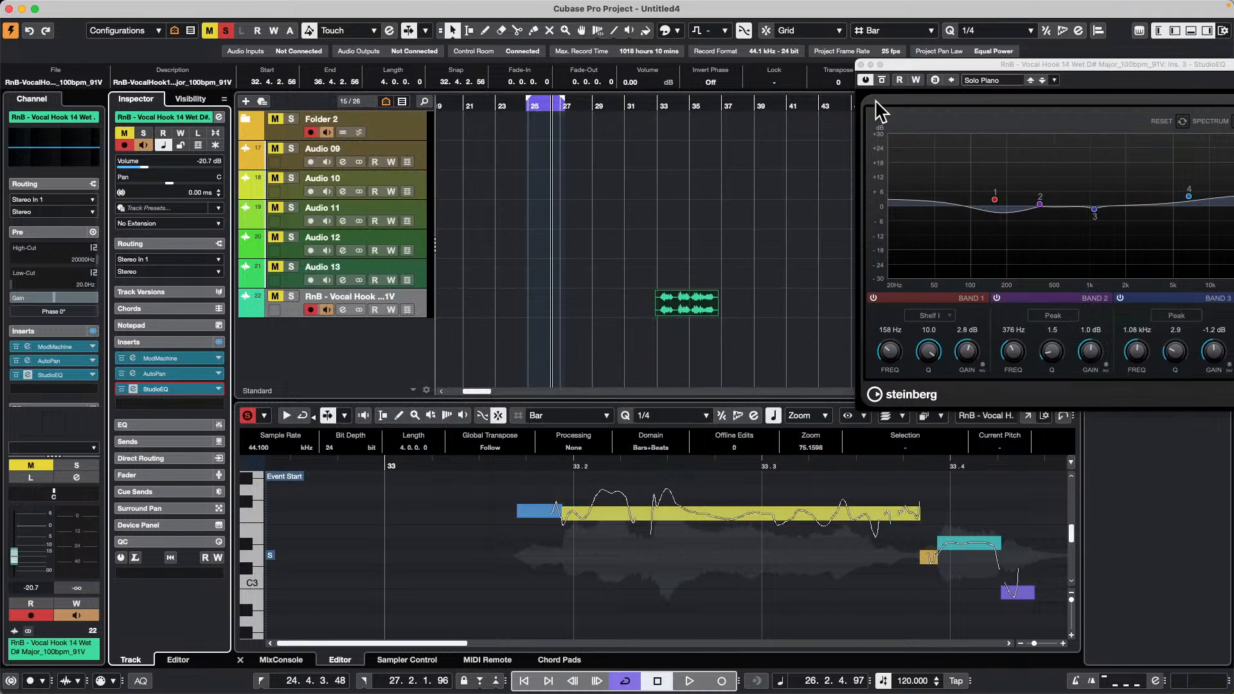
pyautogui.click(861, 64)
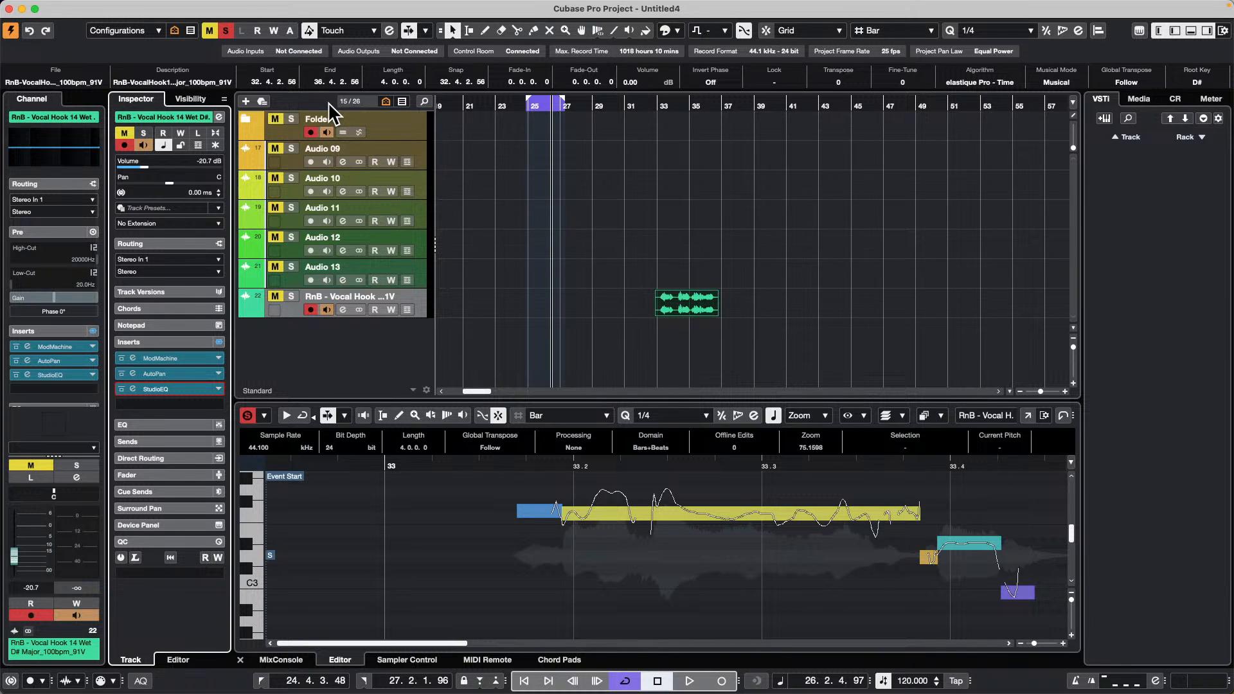
# - Open the recent project November 28 2023.cpr, activate it and accept the missing ports mapping
pyautogui.click(85, 7)
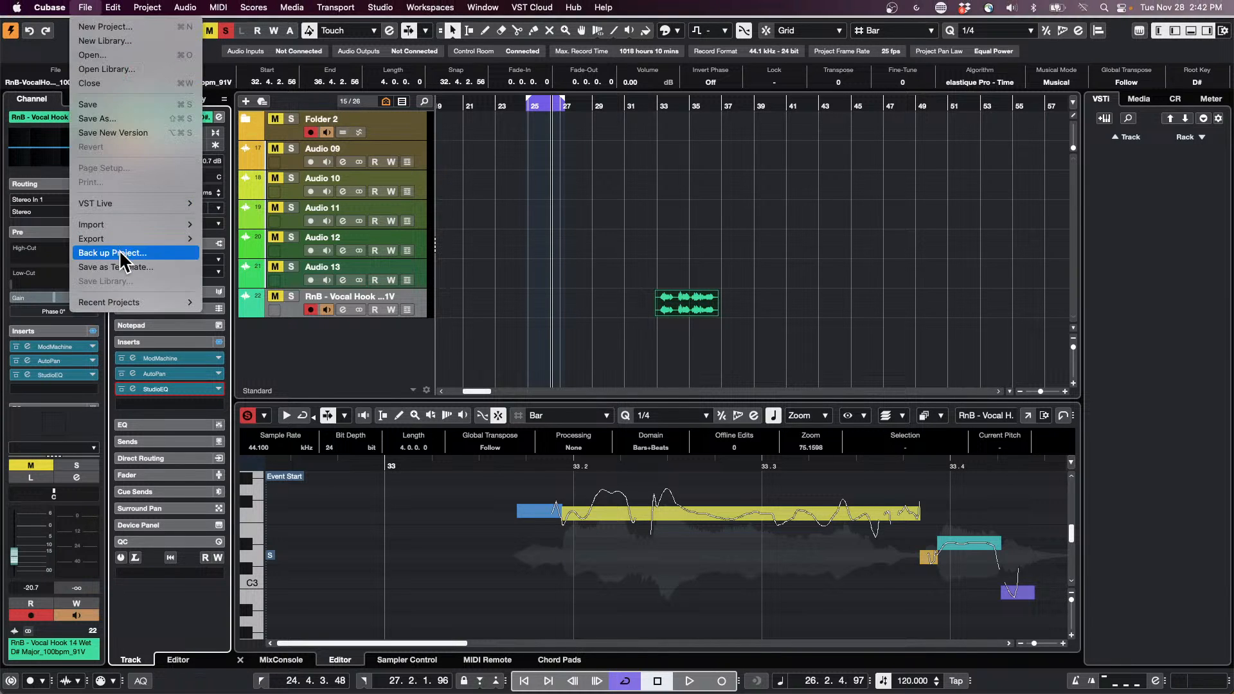
pyautogui.moveTo(192, 302)
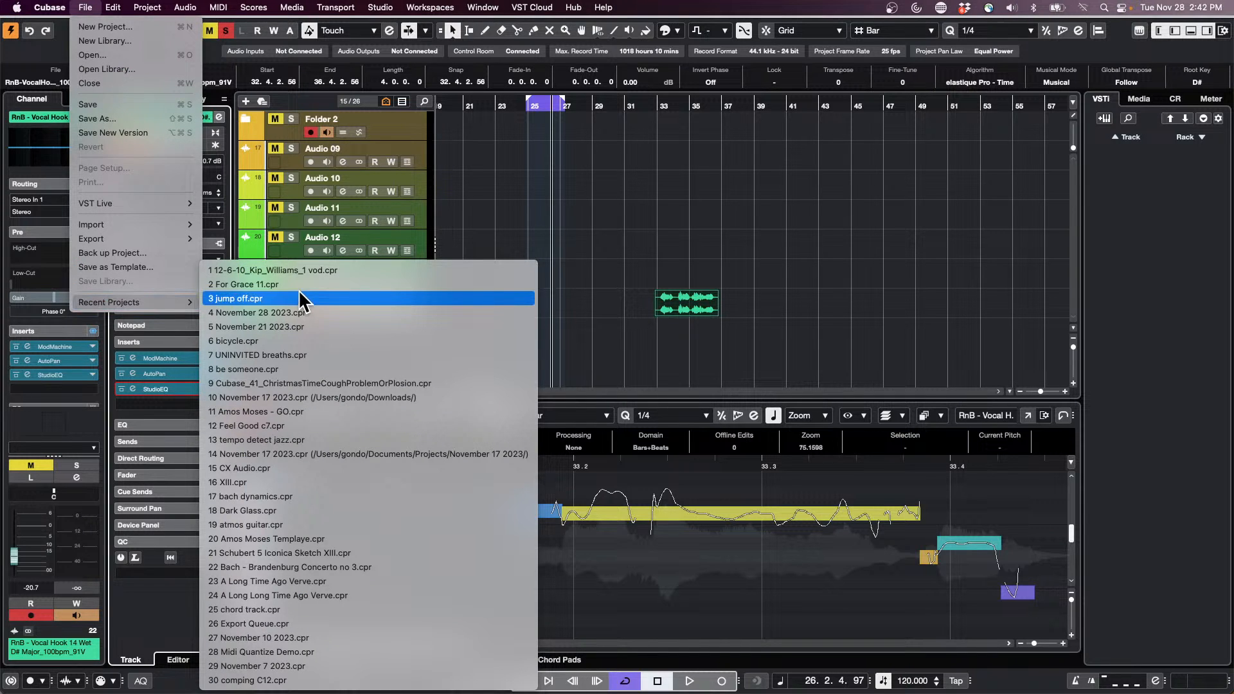
pyautogui.click(302, 313)
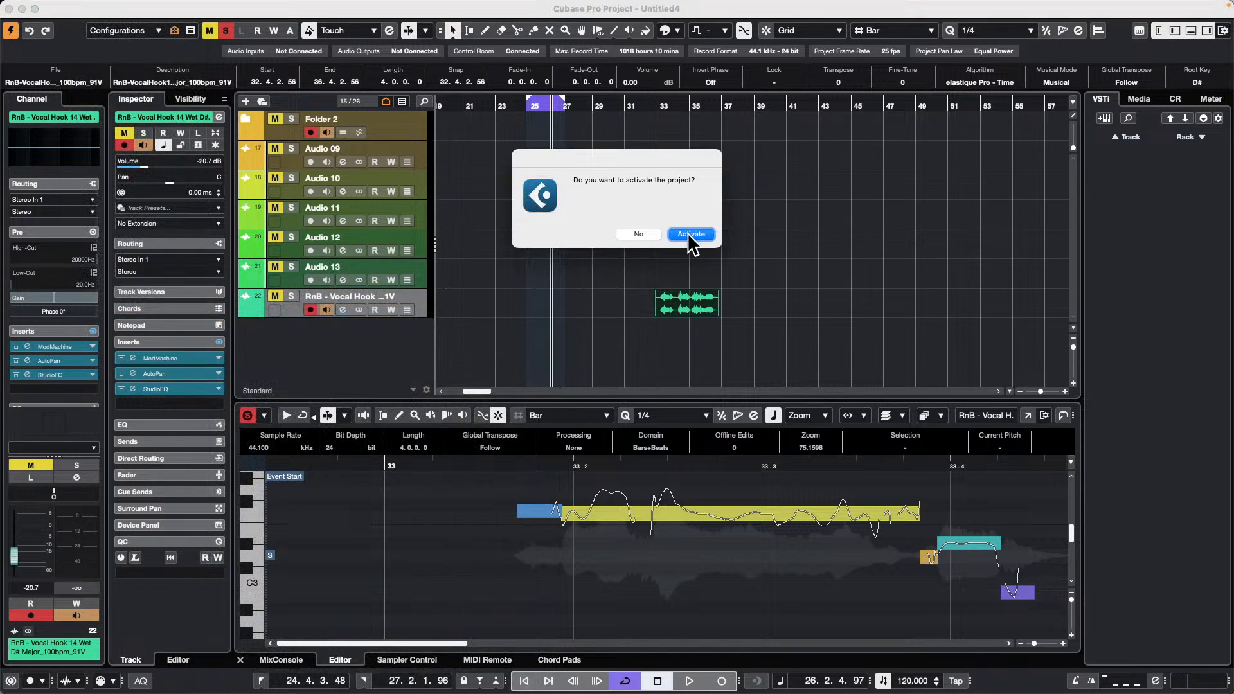
pyautogui.click(690, 234)
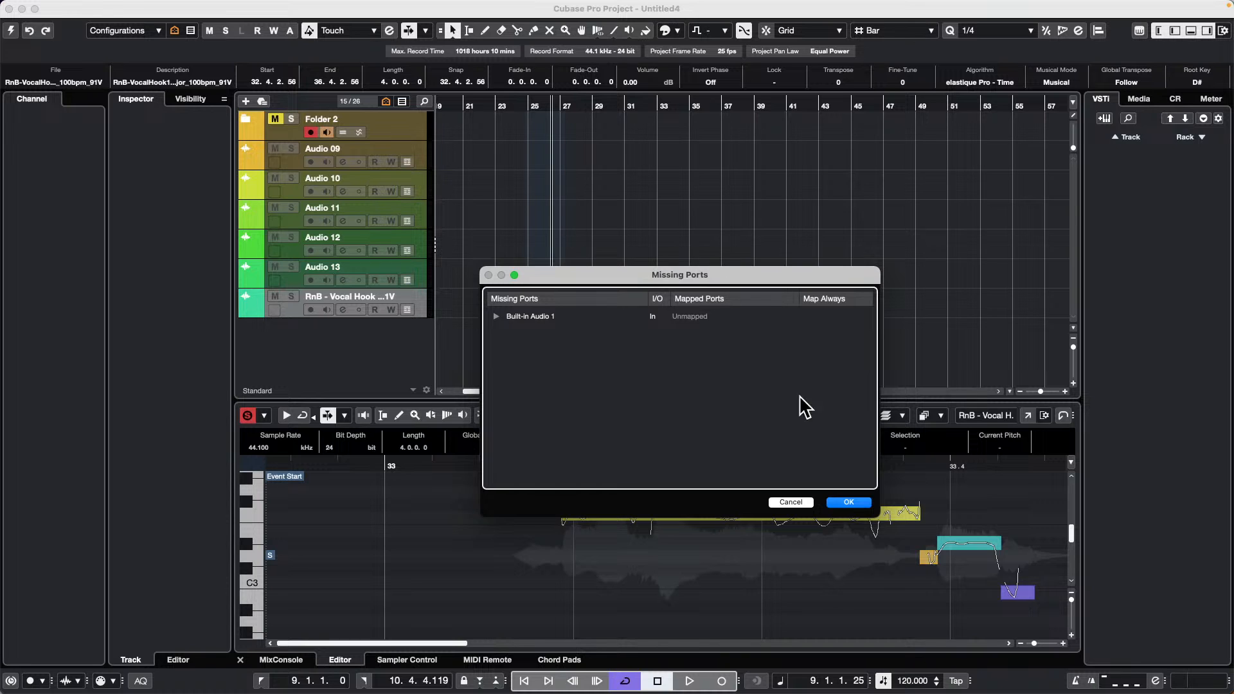
pyautogui.click(850, 503)
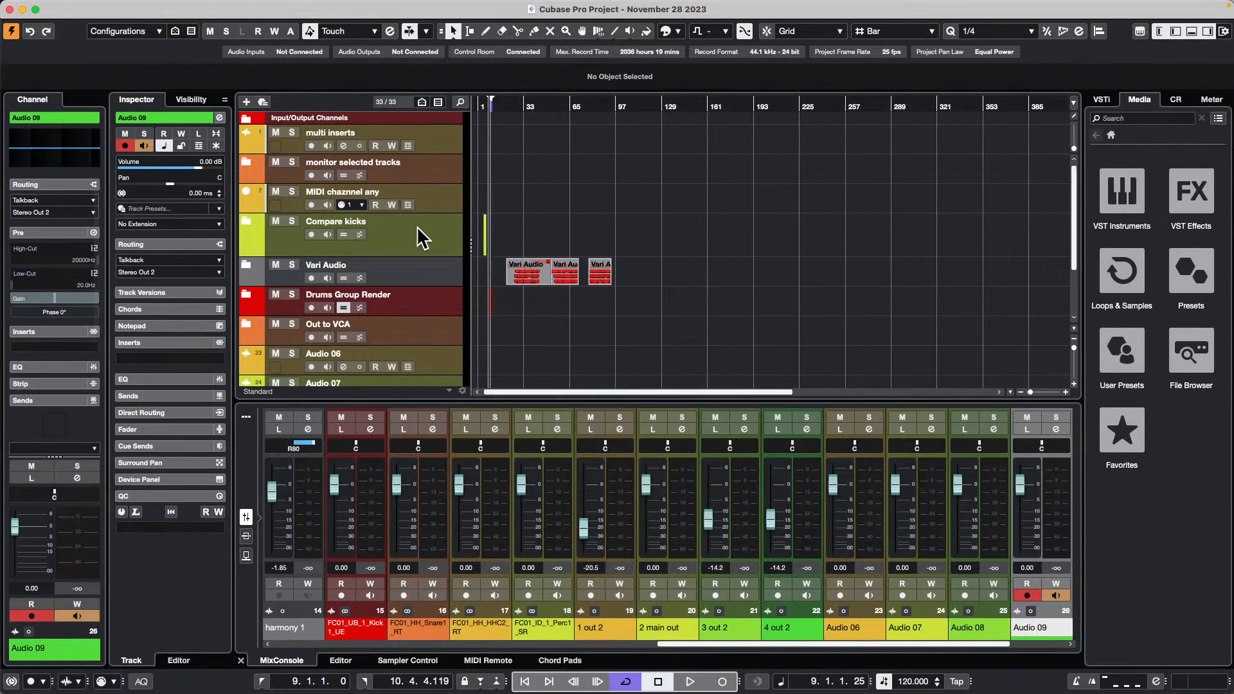
# - Unfold the monitor selected tracks folder and select the Audio 02 track with its record enable turned off
pyautogui.click(246, 162)
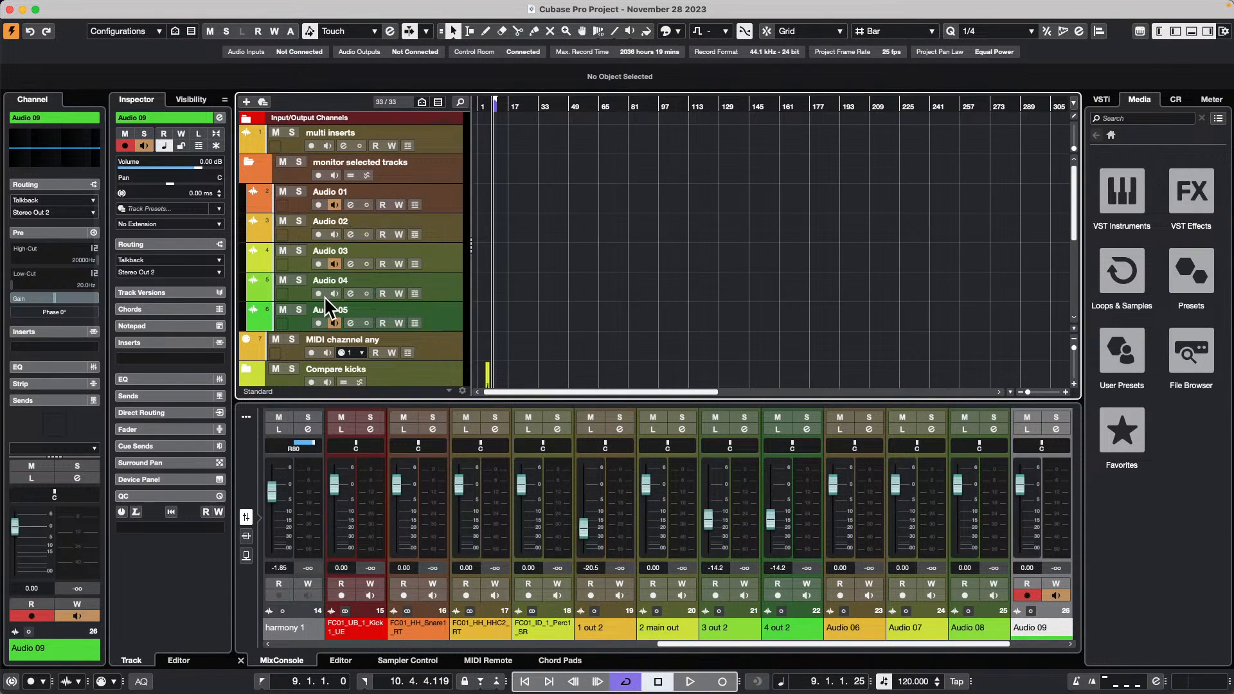
pyautogui.click(432, 233)
pyautogui.click(334, 234)
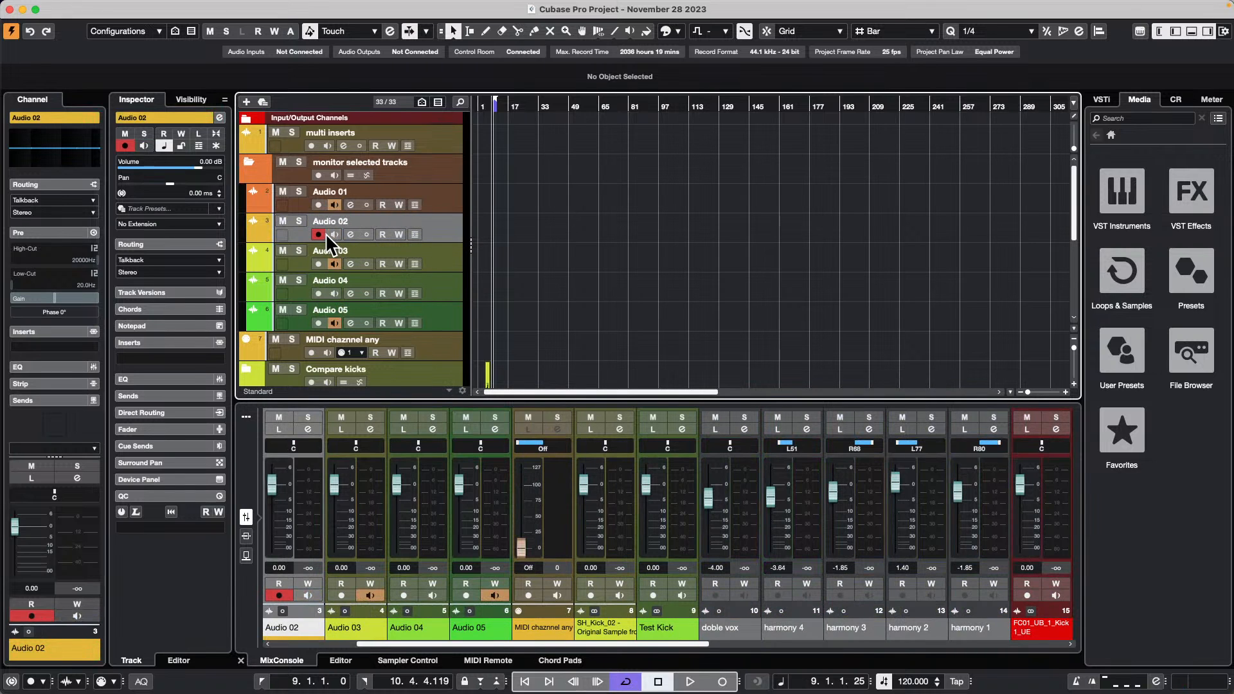
pyautogui.click(319, 234)
# - Open the Project Logical Editor setup
pyautogui.moveTo(363, 9)
pyautogui.click(291, 7)
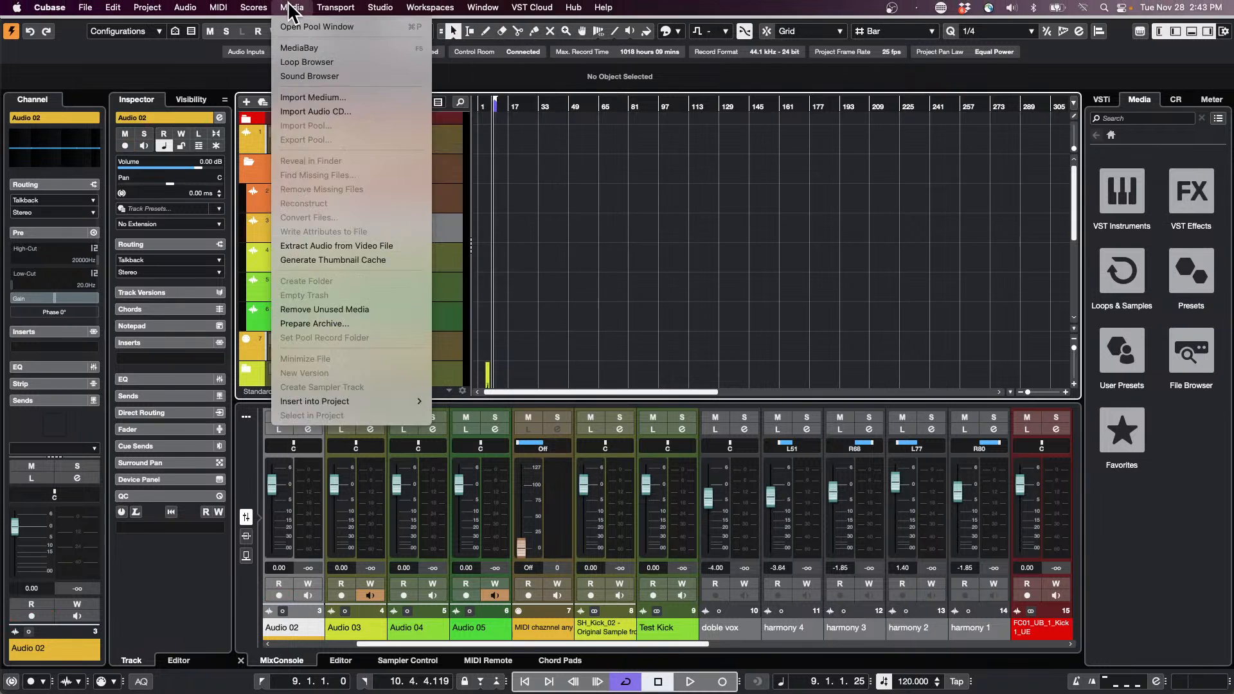
pyautogui.moveTo(157, 9)
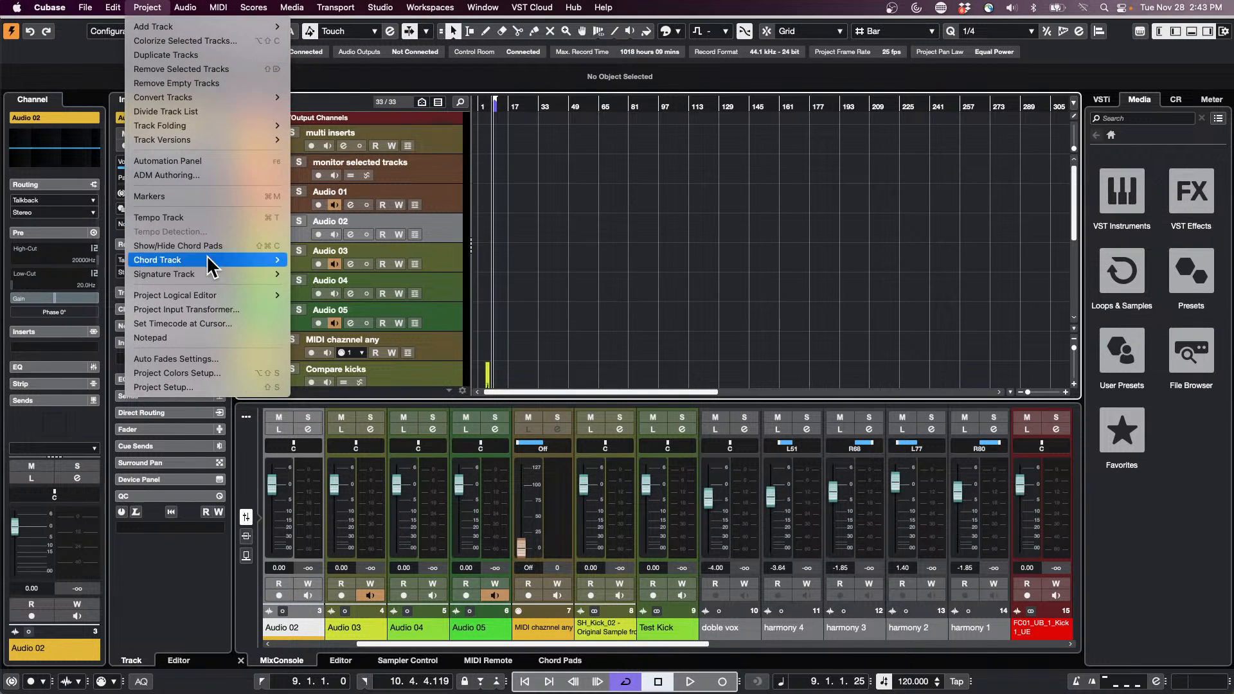
pyautogui.moveTo(249, 300)
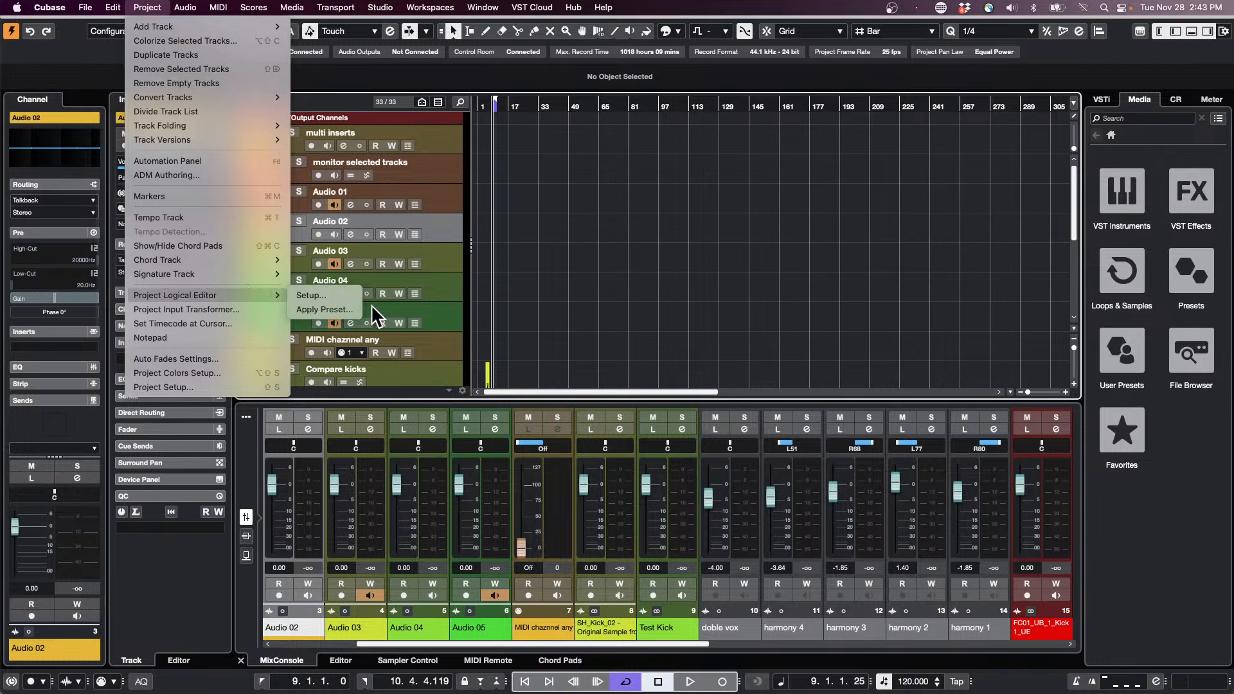
pyautogui.click(328, 296)
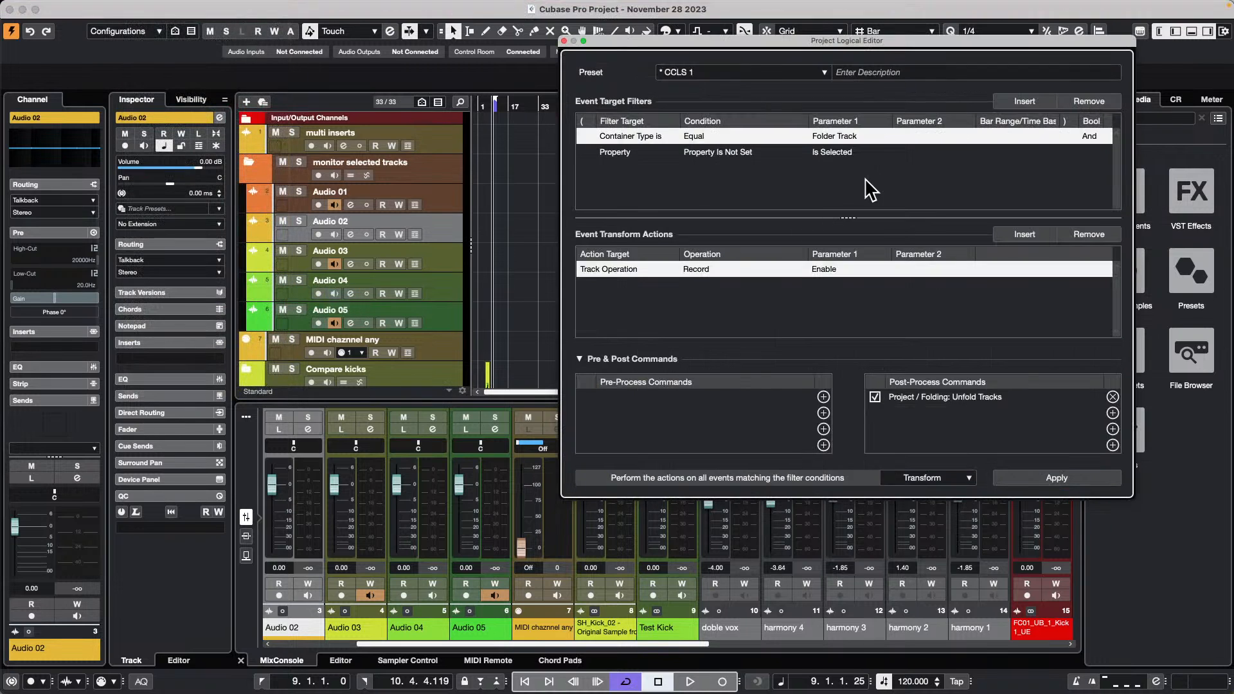
# - Search the logical editor presets for "monitor" and load the CCLS Disable Monitoring on All Tracks preset
pyautogui.click(738, 72)
pyautogui.scroll(-10, 794, 244)
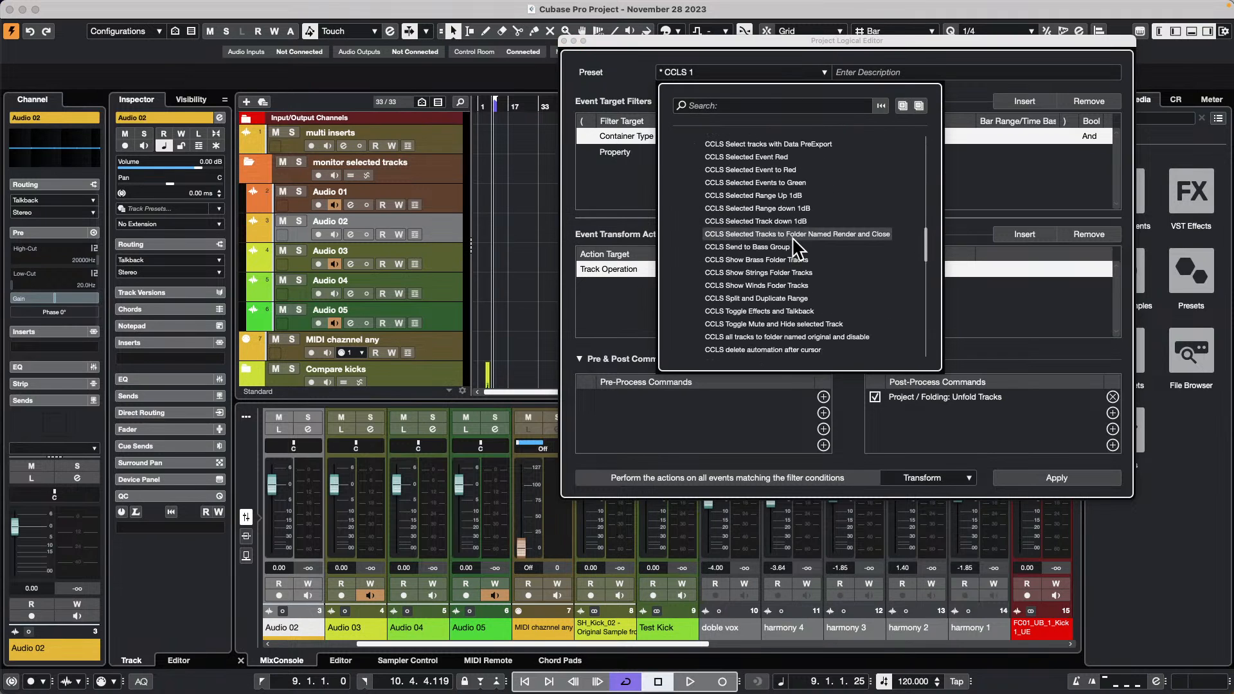
pyautogui.click(739, 104)
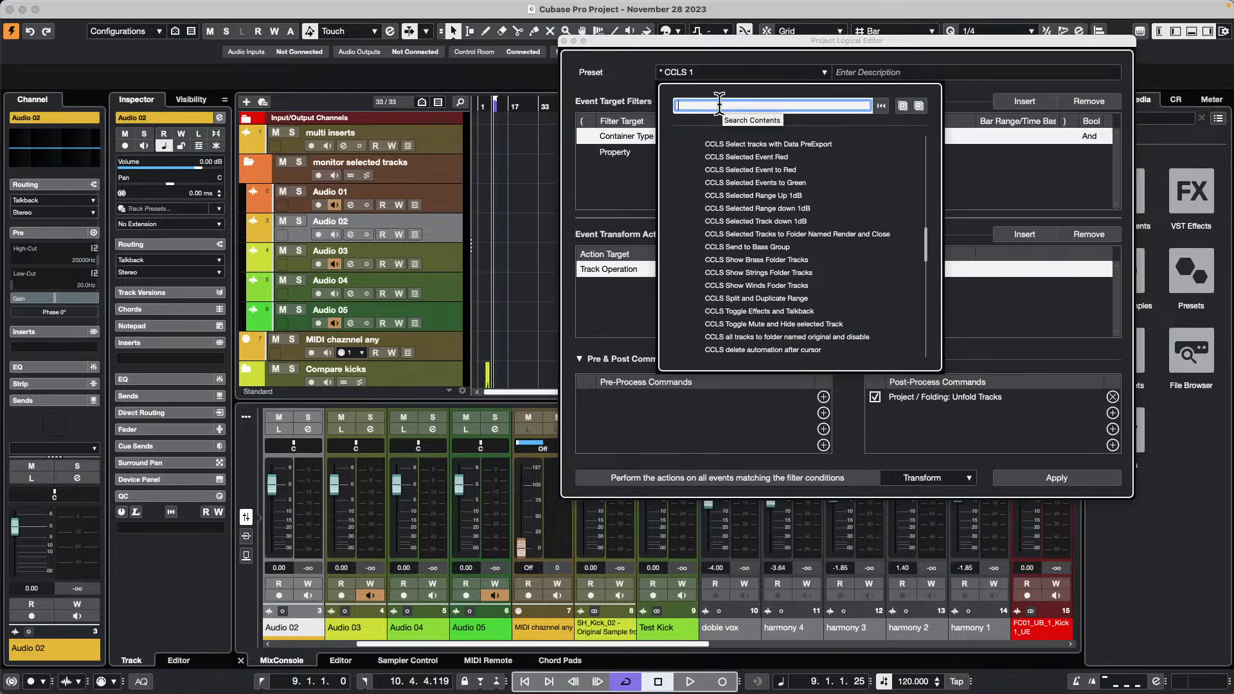
pyautogui.scroll(-5, 781, 225)
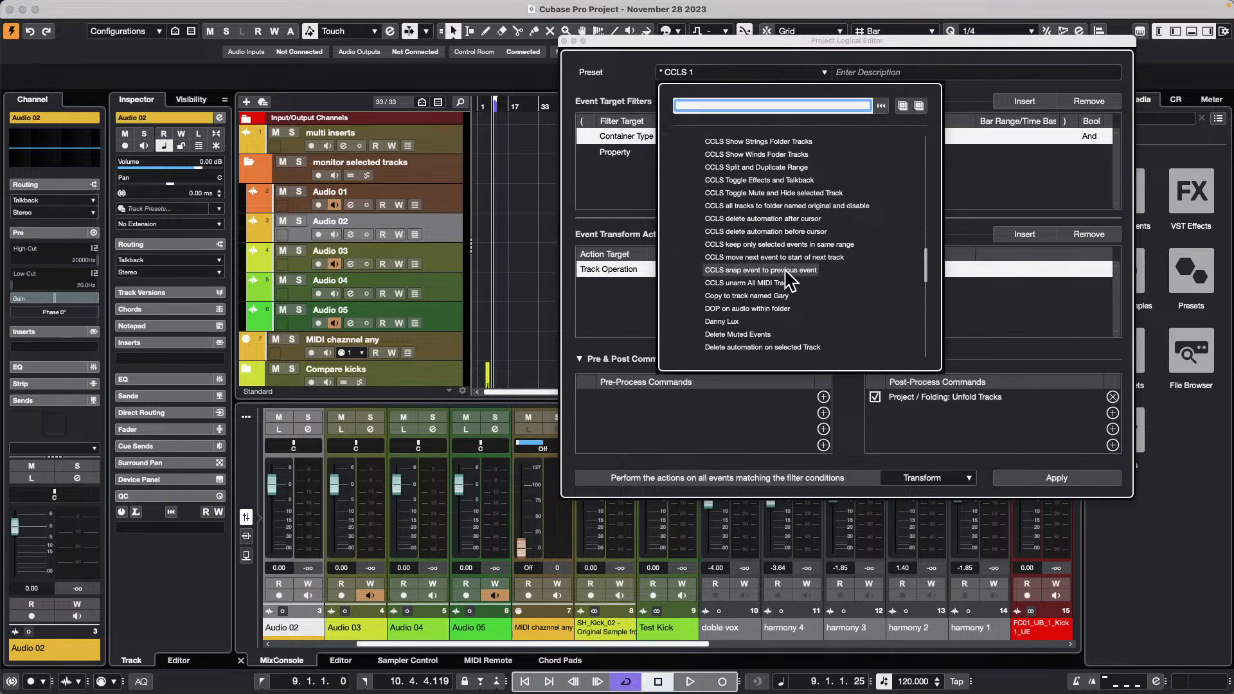
pyautogui.scroll(8, 780, 260)
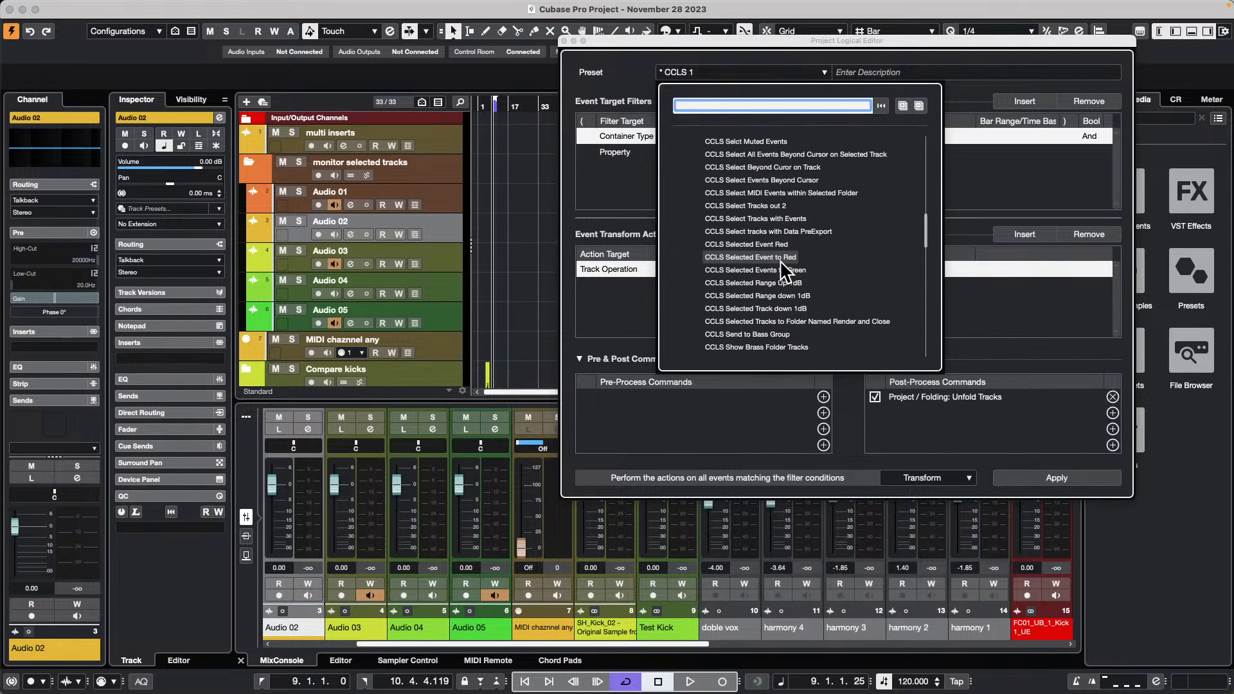
pyautogui.scroll(3, 784, 270)
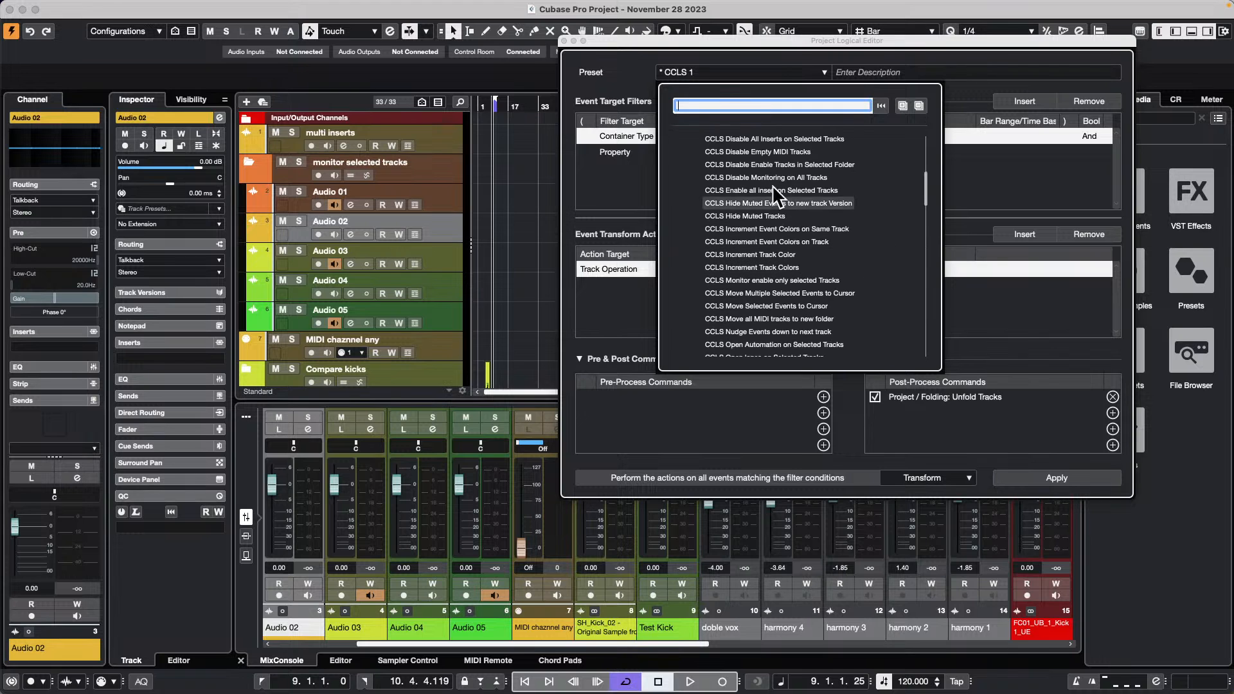
pyautogui.write('monito')
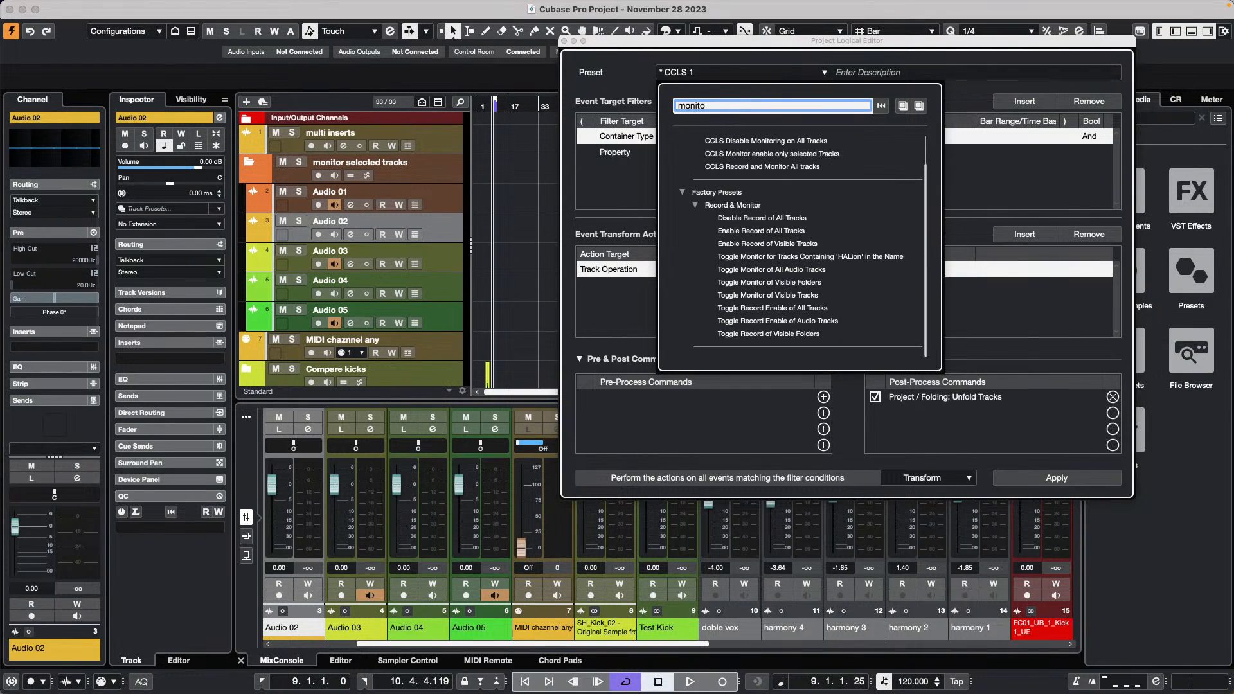
pyautogui.write('r')
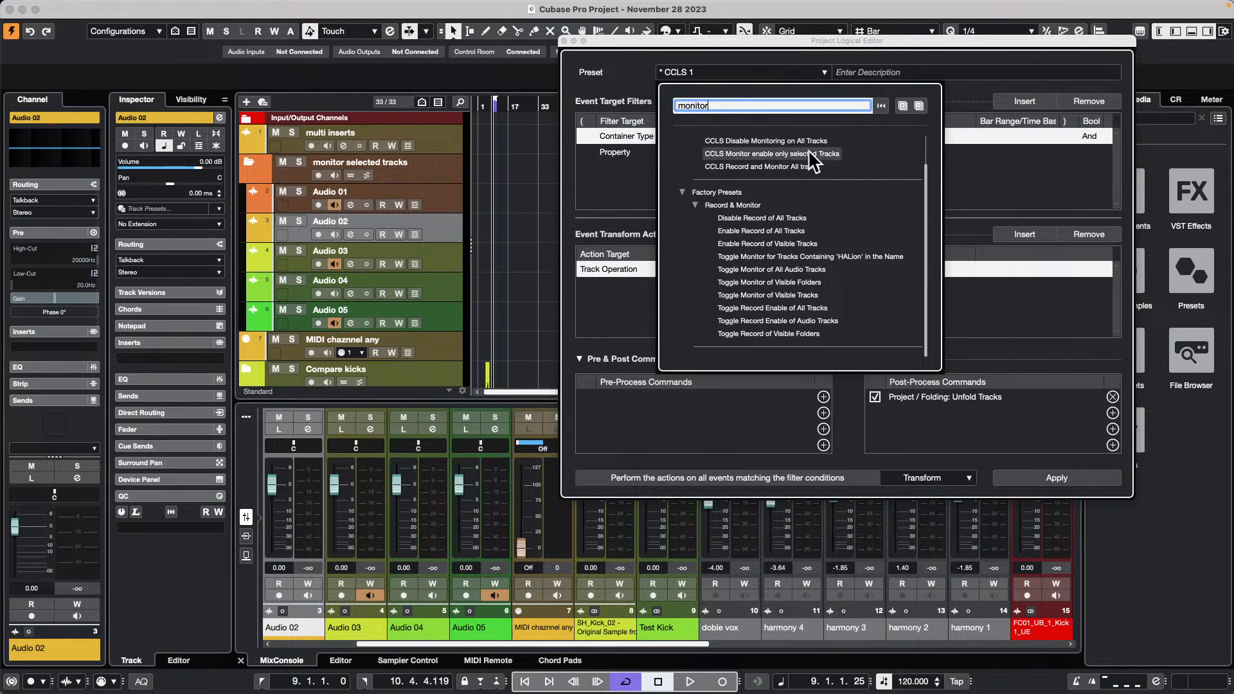
pyautogui.scroll(1, 801, 219)
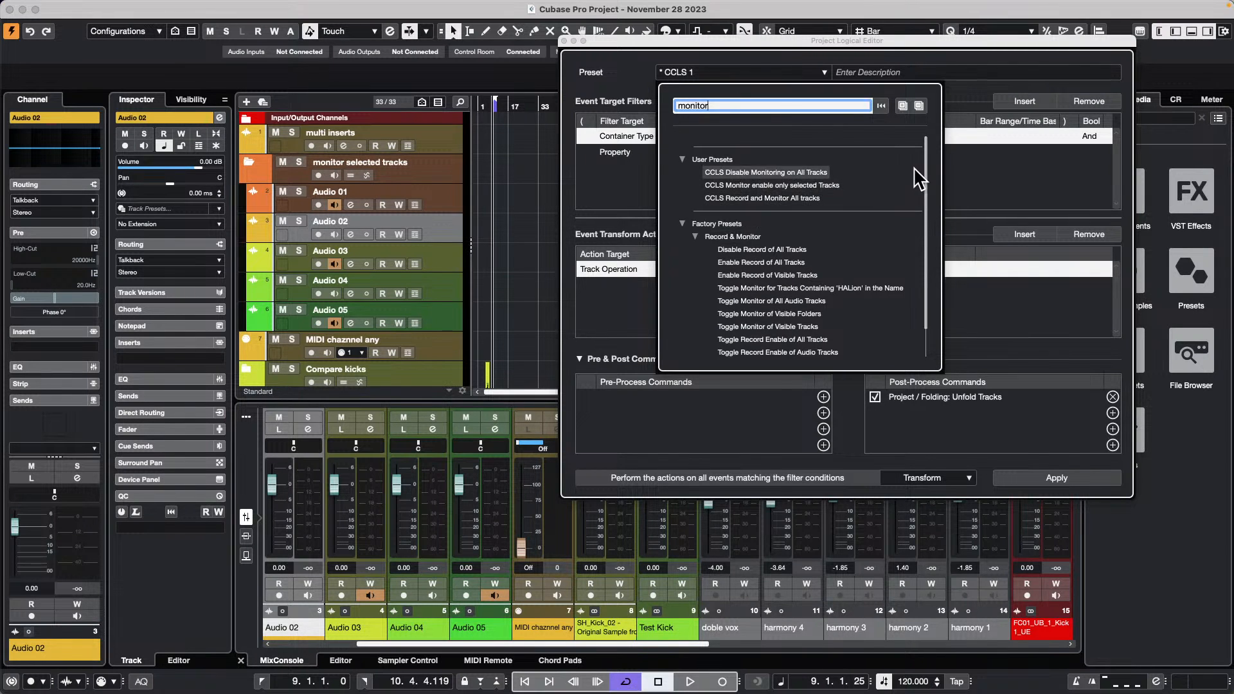
pyautogui.click(761, 173)
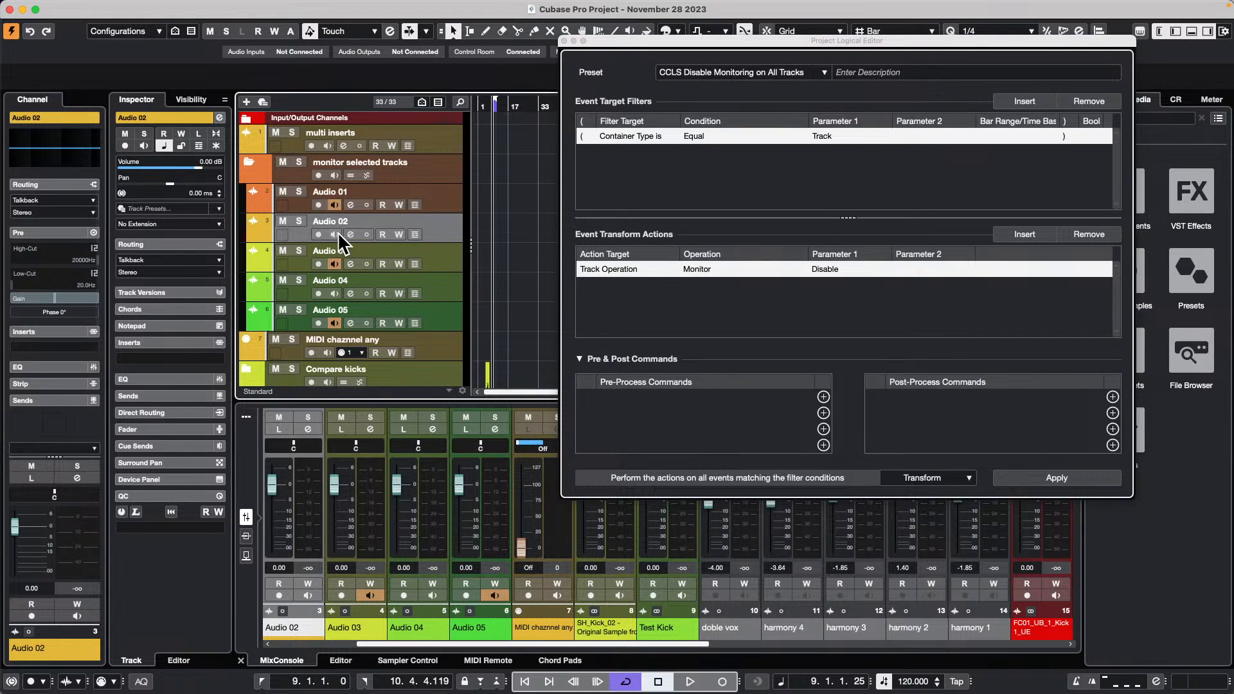
# - Load the CCLS Monitor enable only selected Tracks preset, apply it to the selected Audio 02 track and close the editor
pyautogui.click(822, 73)
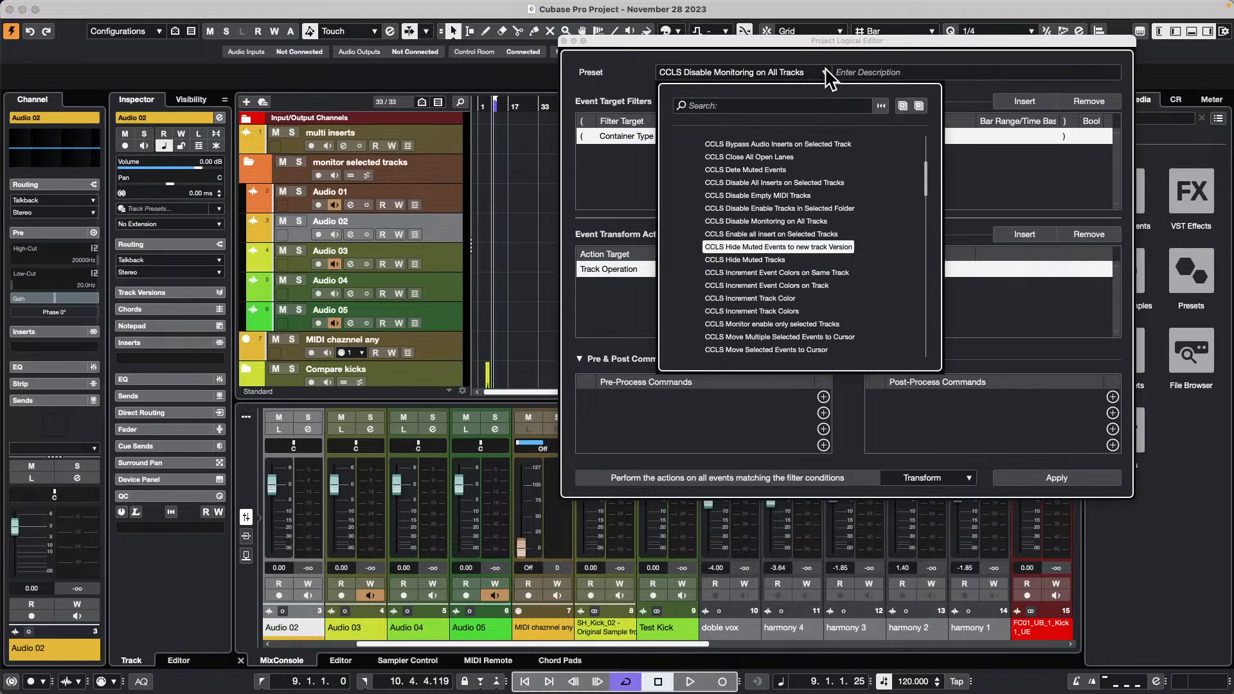
pyautogui.click(707, 105)
pyautogui.write('CCLS')
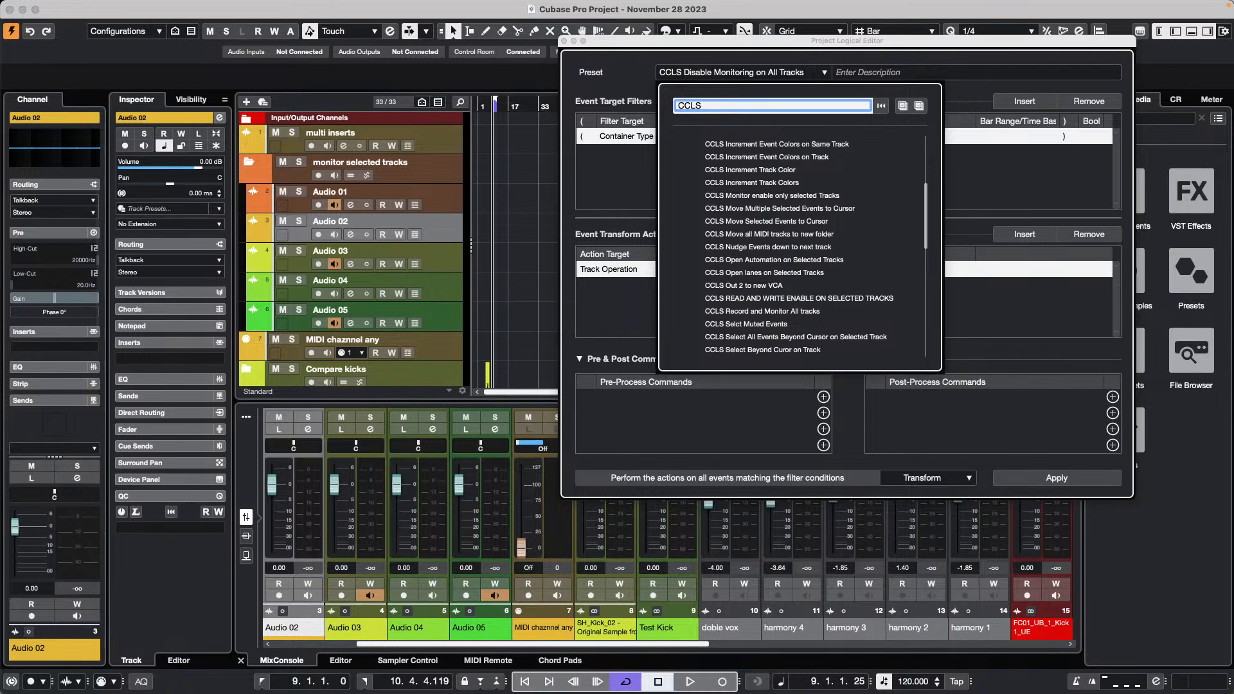
pyautogui.write(' monitor')
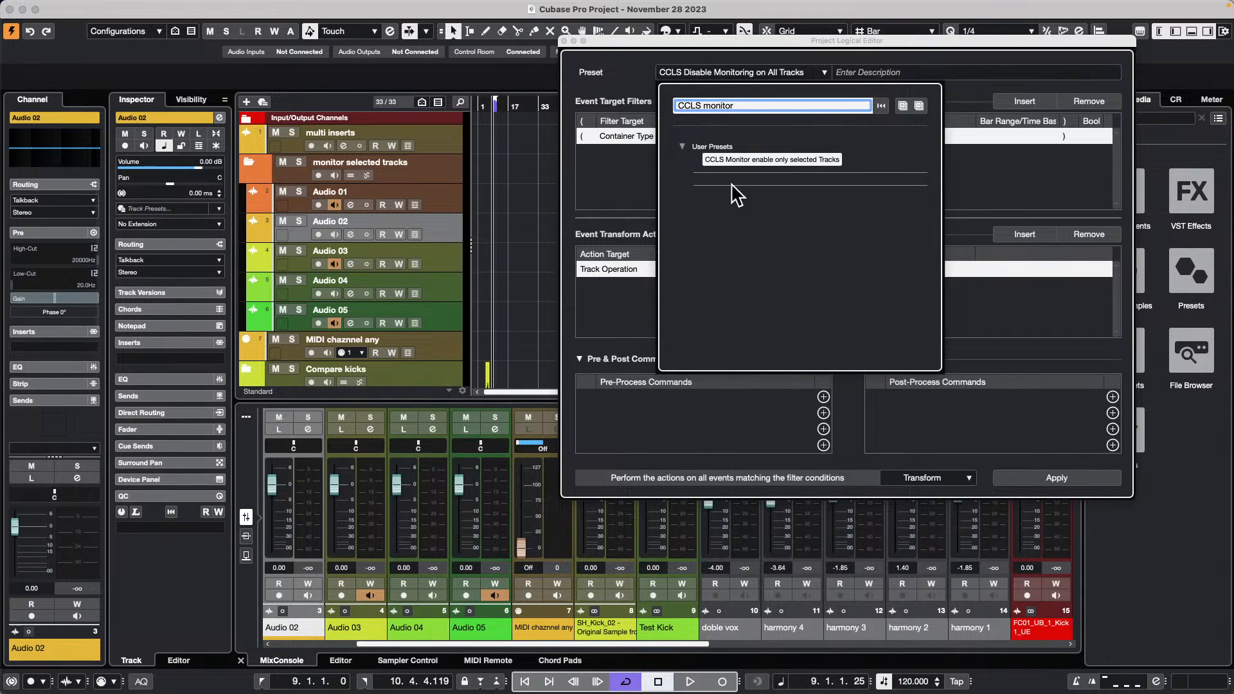
pyautogui.click(757, 160)
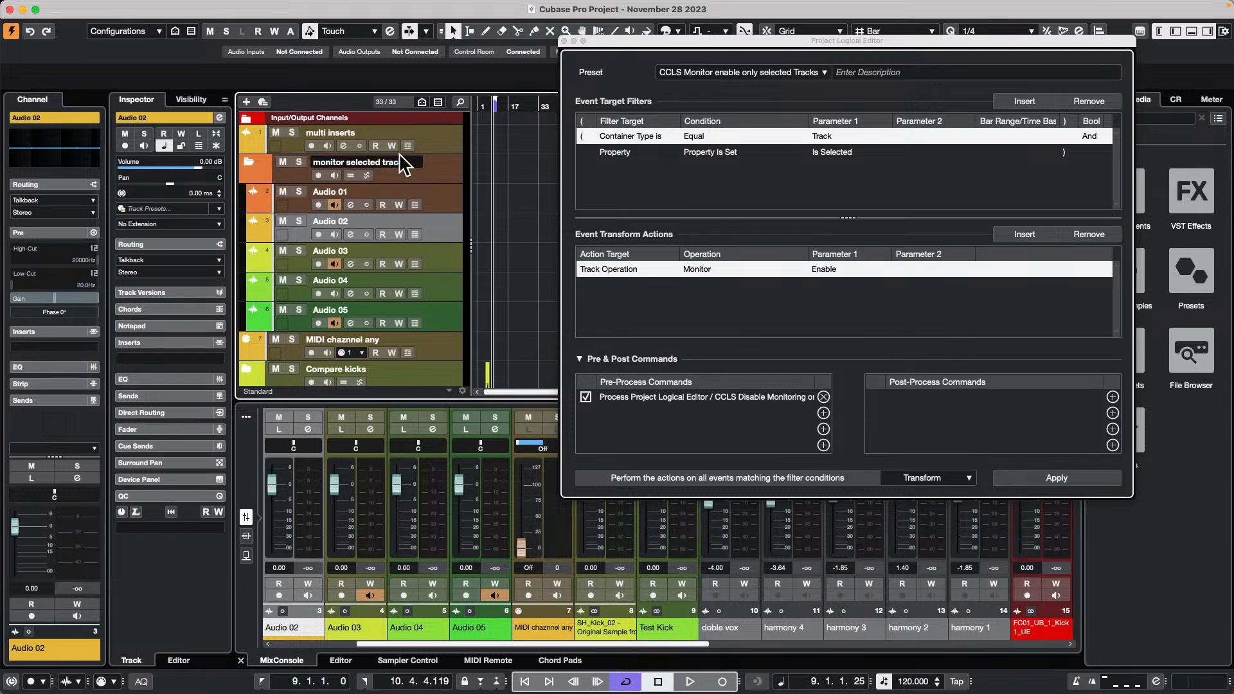
pyautogui.click(1070, 474)
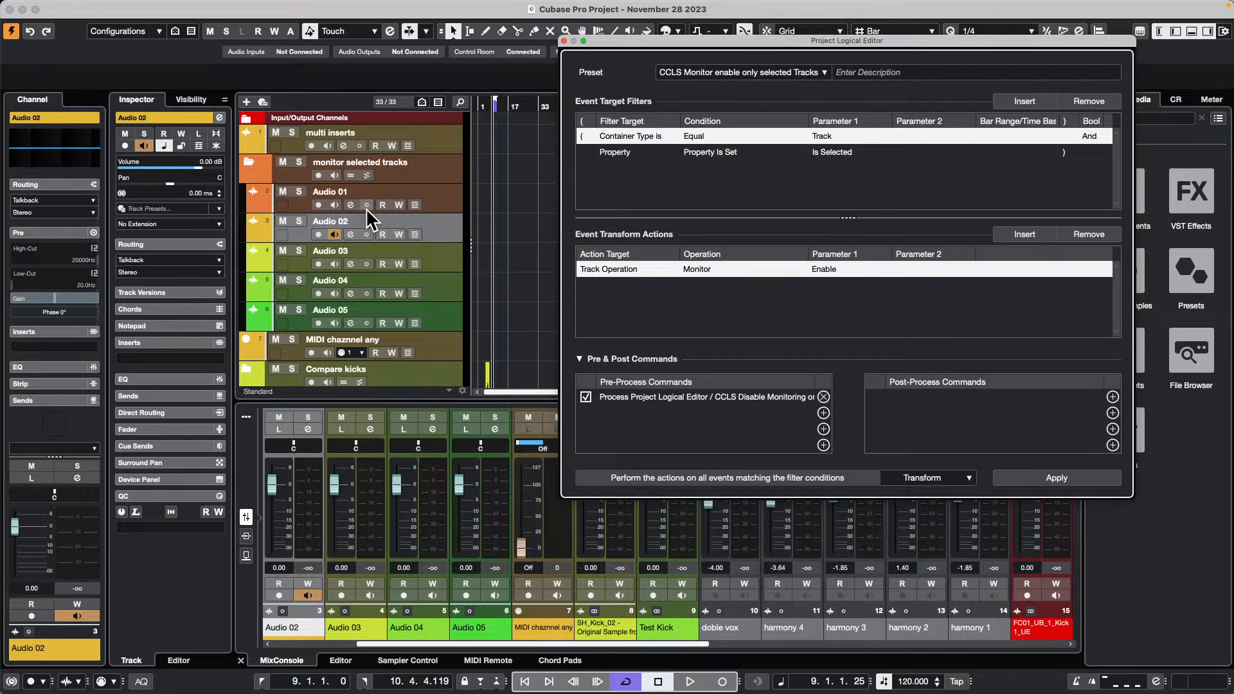
pyautogui.click(564, 42)
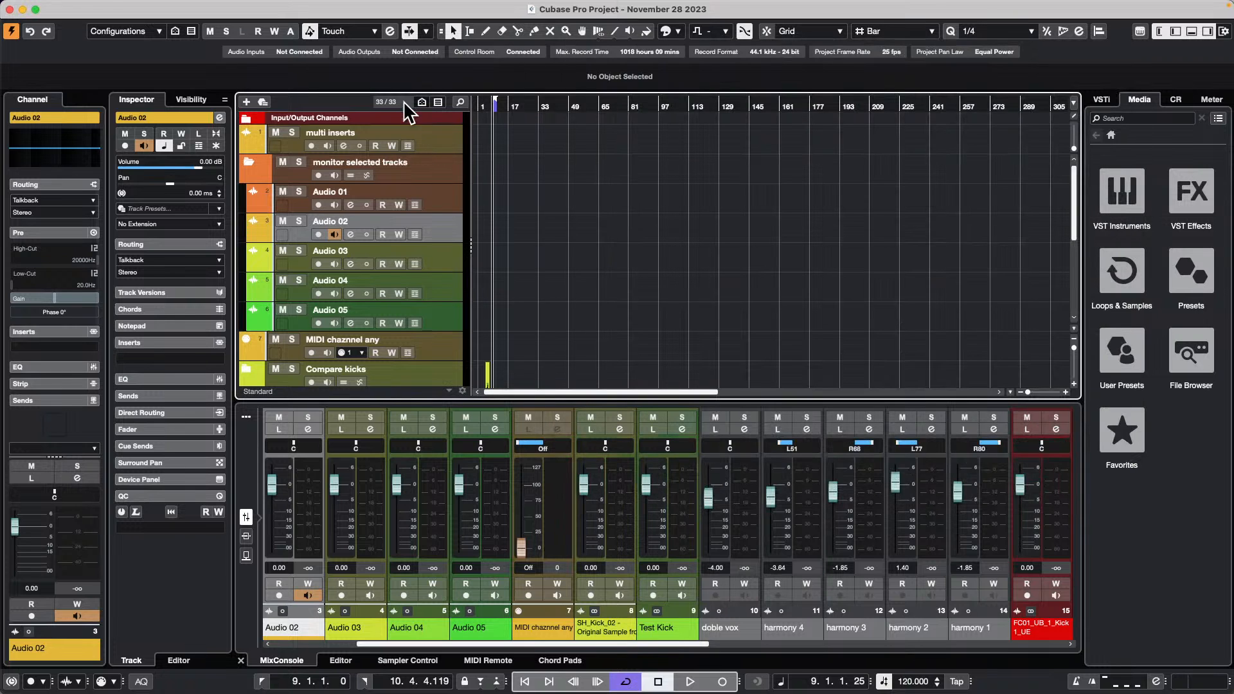
# - Fold the monitor selected tracks folder, select the MIDI chaznnel any track and keep its MIDI channel on Any
pyautogui.click(249, 163)
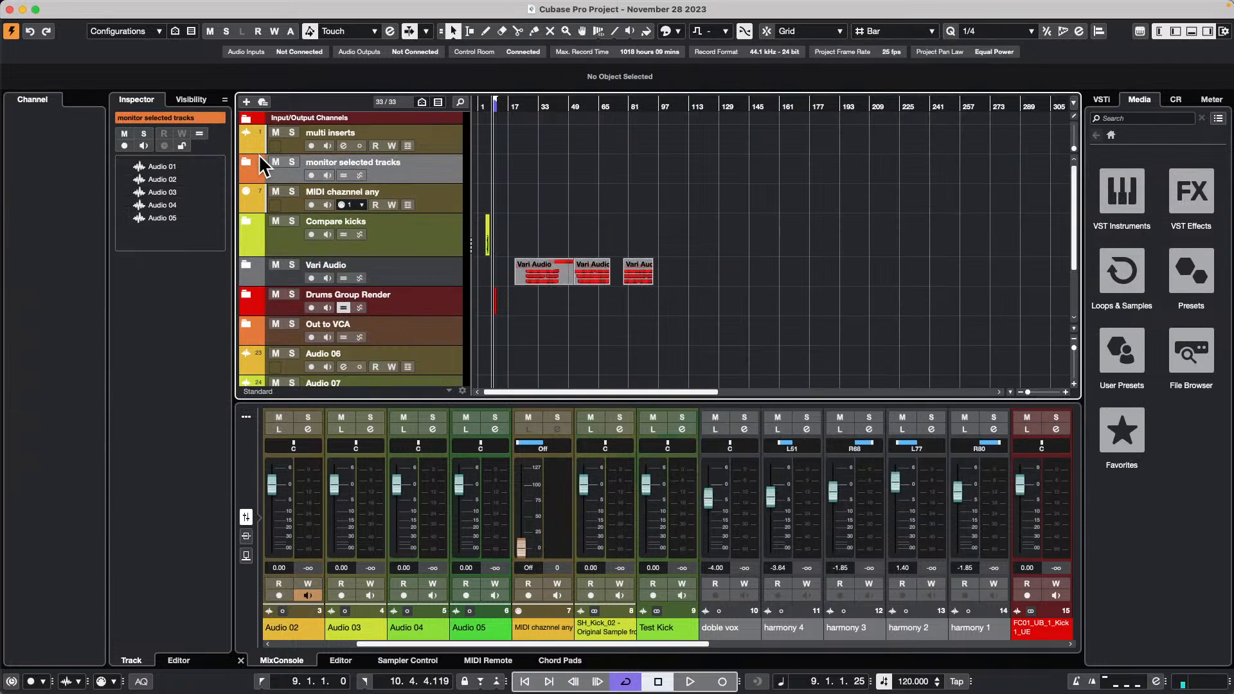
pyautogui.click(432, 199)
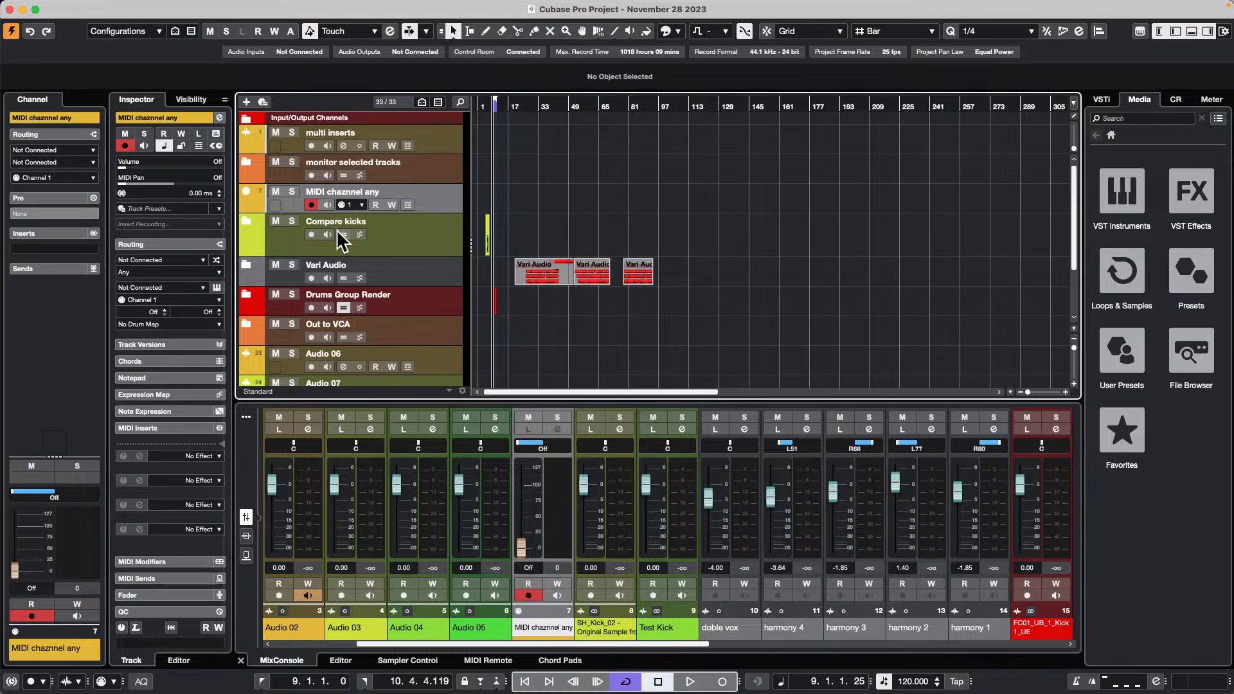
pyautogui.rightClick(513, 205)
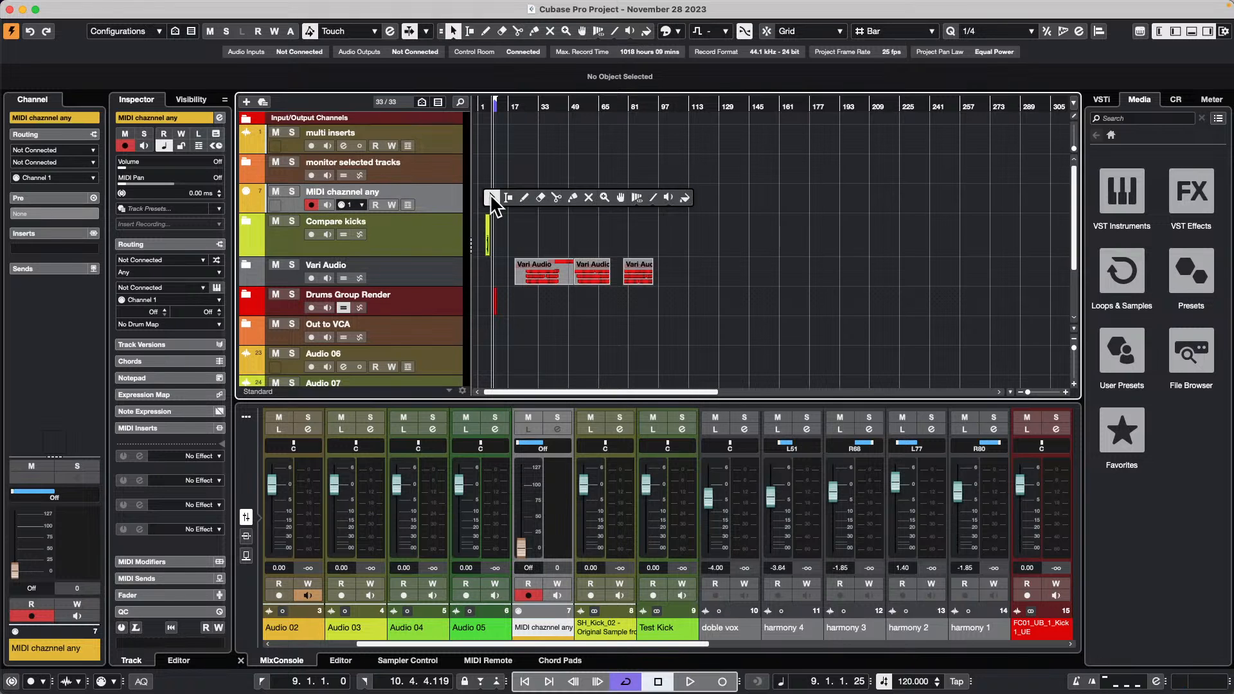
pyautogui.click(528, 199)
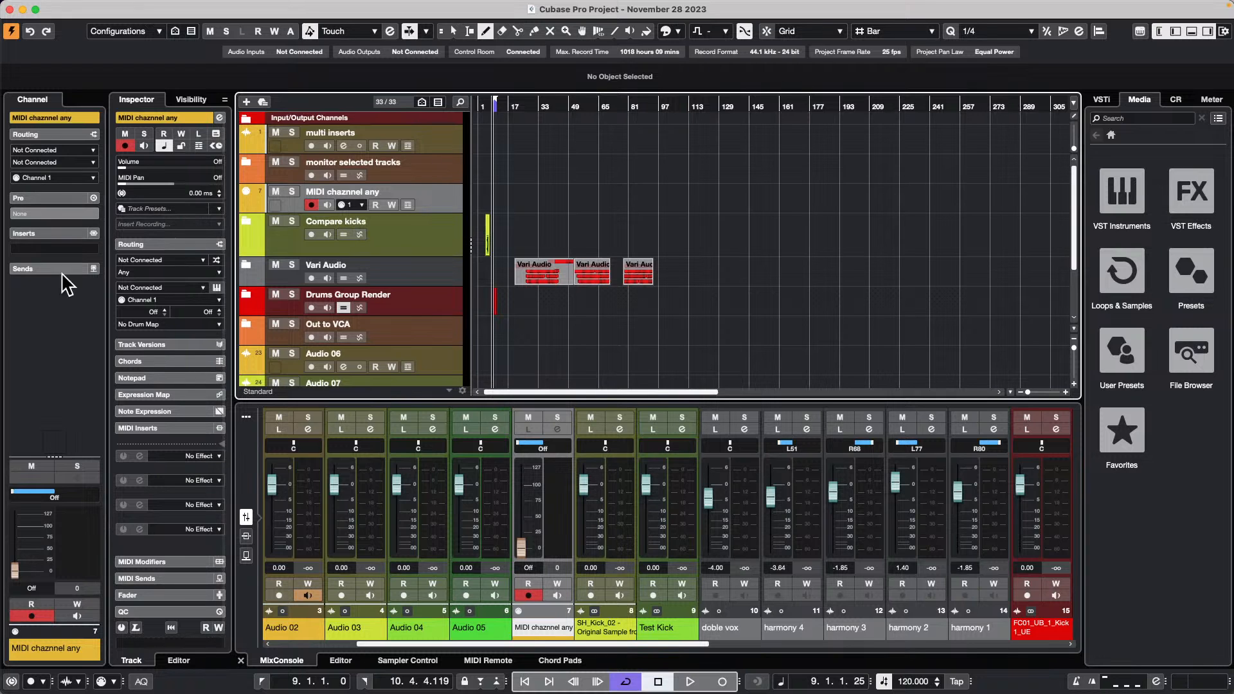
pyautogui.click(152, 271)
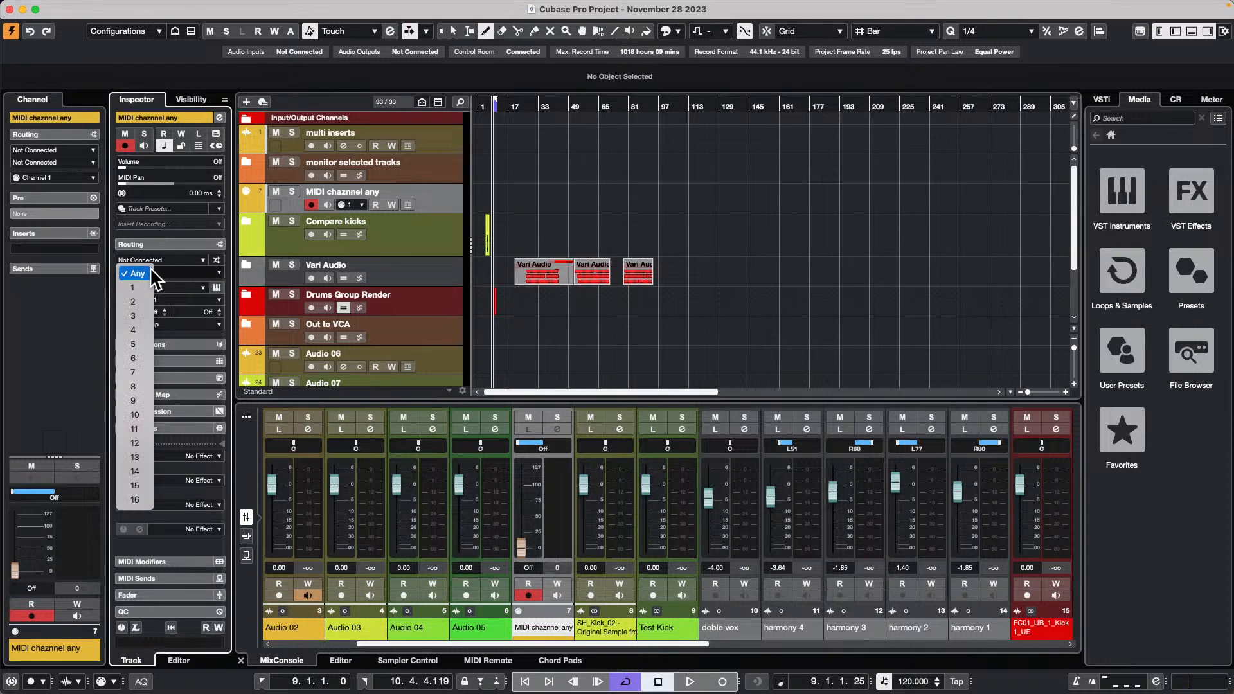
pyautogui.click(145, 270)
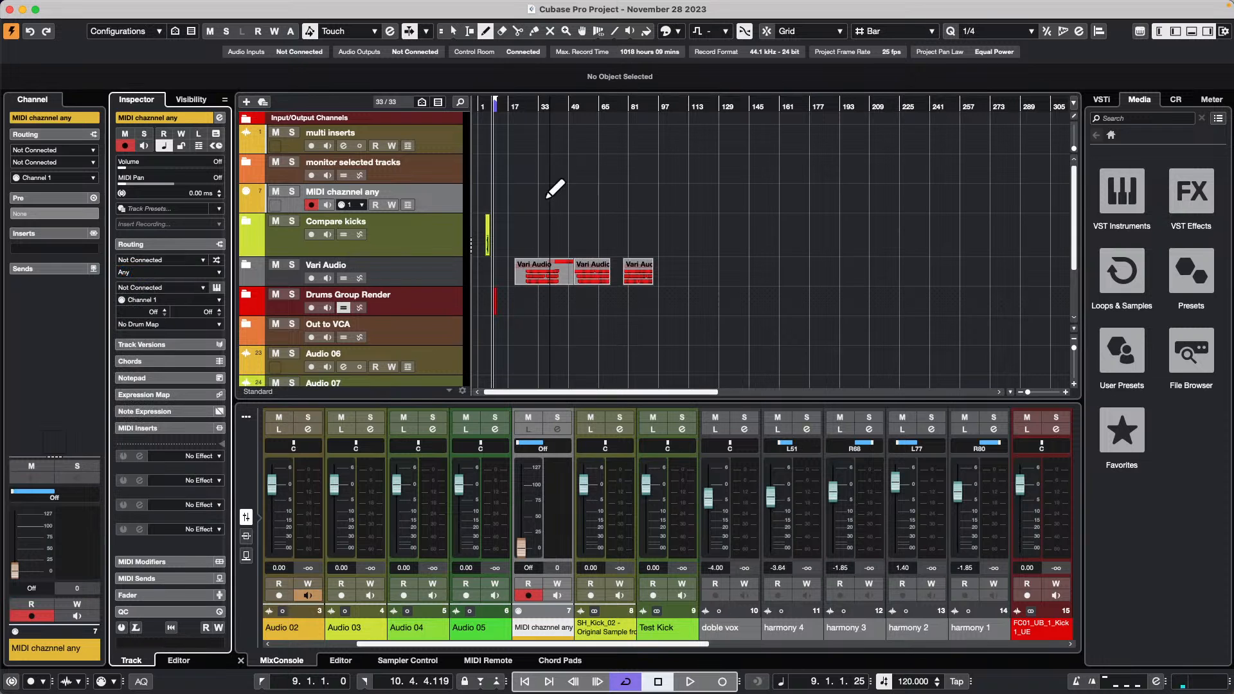
# - Draw a MIDI part on the MIDI chaznnel any track from about bar 14 to bar 76
pyautogui.click(225, 7)
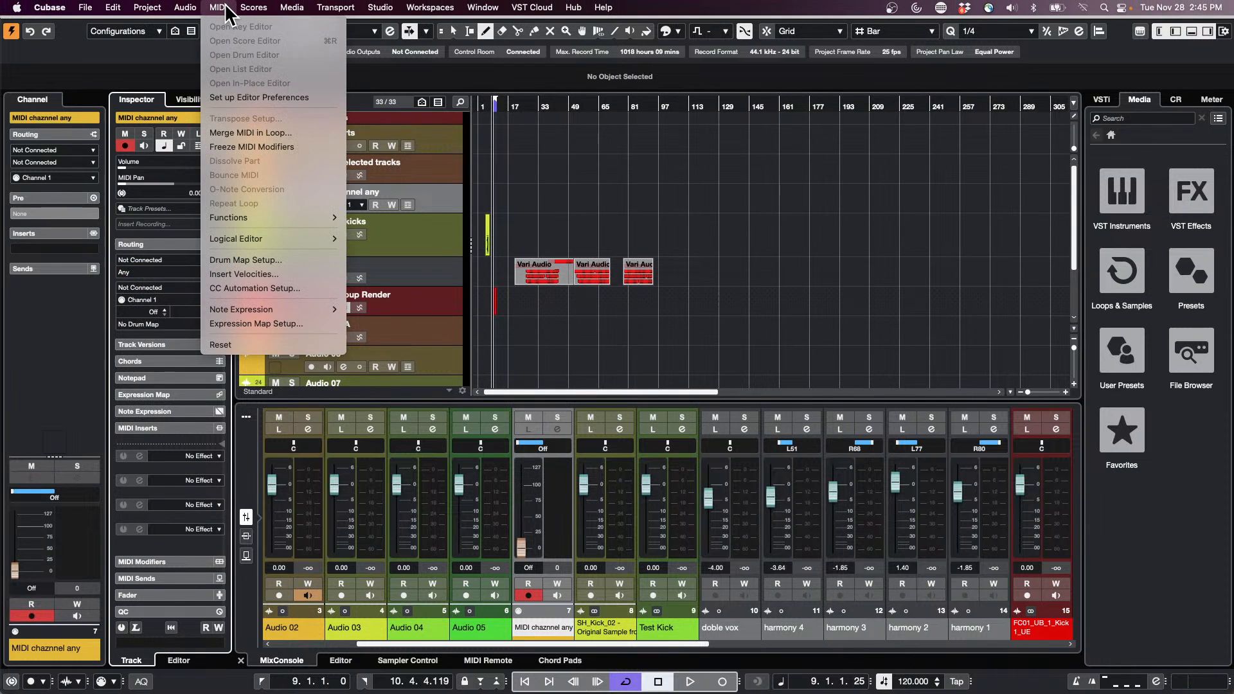
pyautogui.click(537, 197)
pyautogui.rightClick(537, 196)
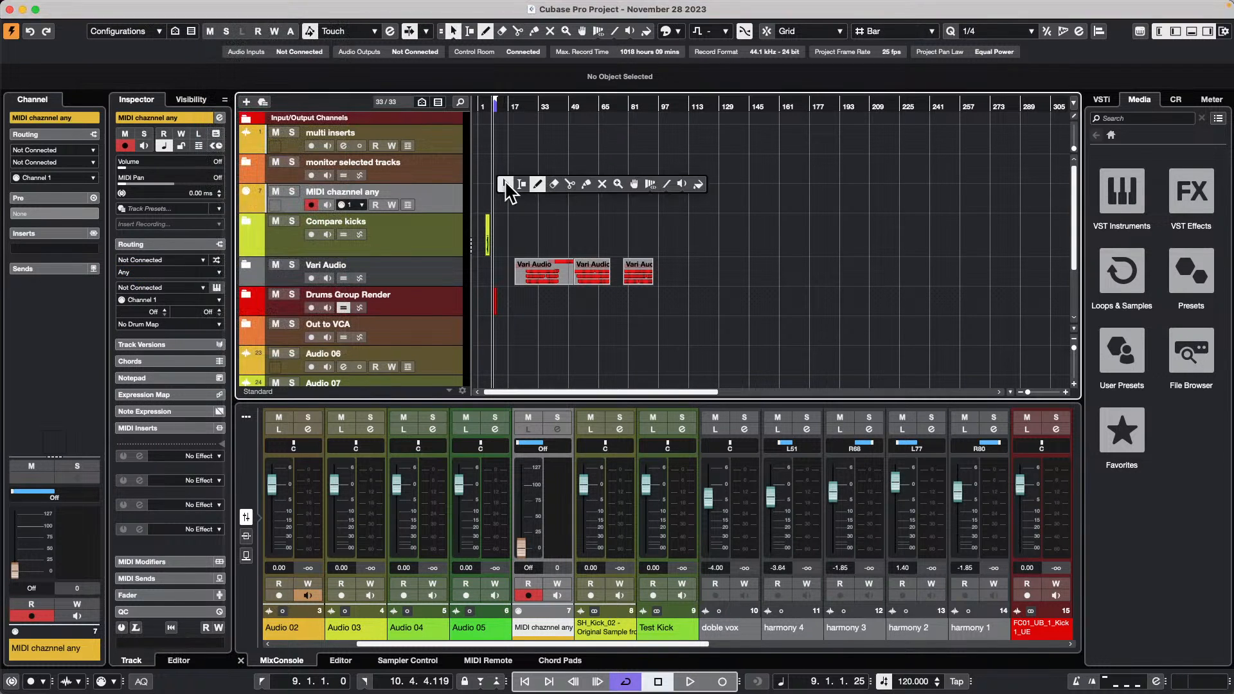
pyautogui.click(549, 185)
pyautogui.moveTo(534, 190); pyautogui.dragTo(618, 196)
pyautogui.rightClick(551, 198)
pyautogui.click(553, 201)
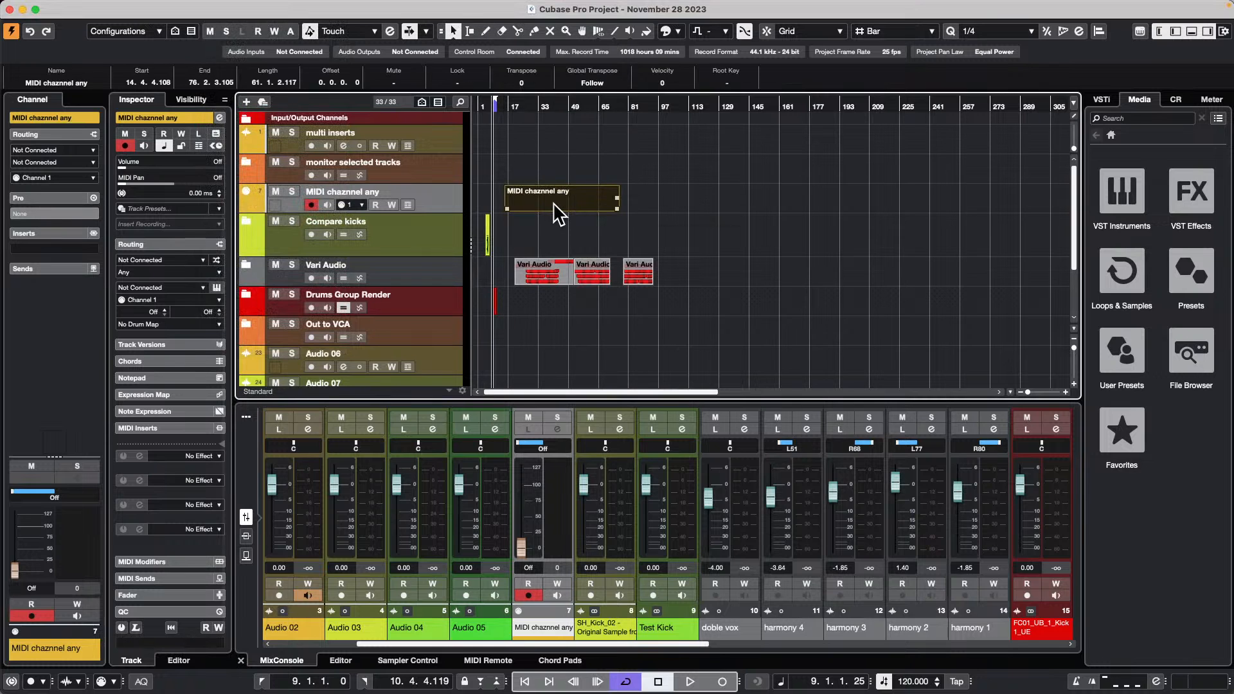
# - Open the new MIDI part in the editor and draw several short and long notes around C3 across its length
pyautogui.doubleClick(553, 204)
pyautogui.rightClick(540, 540)
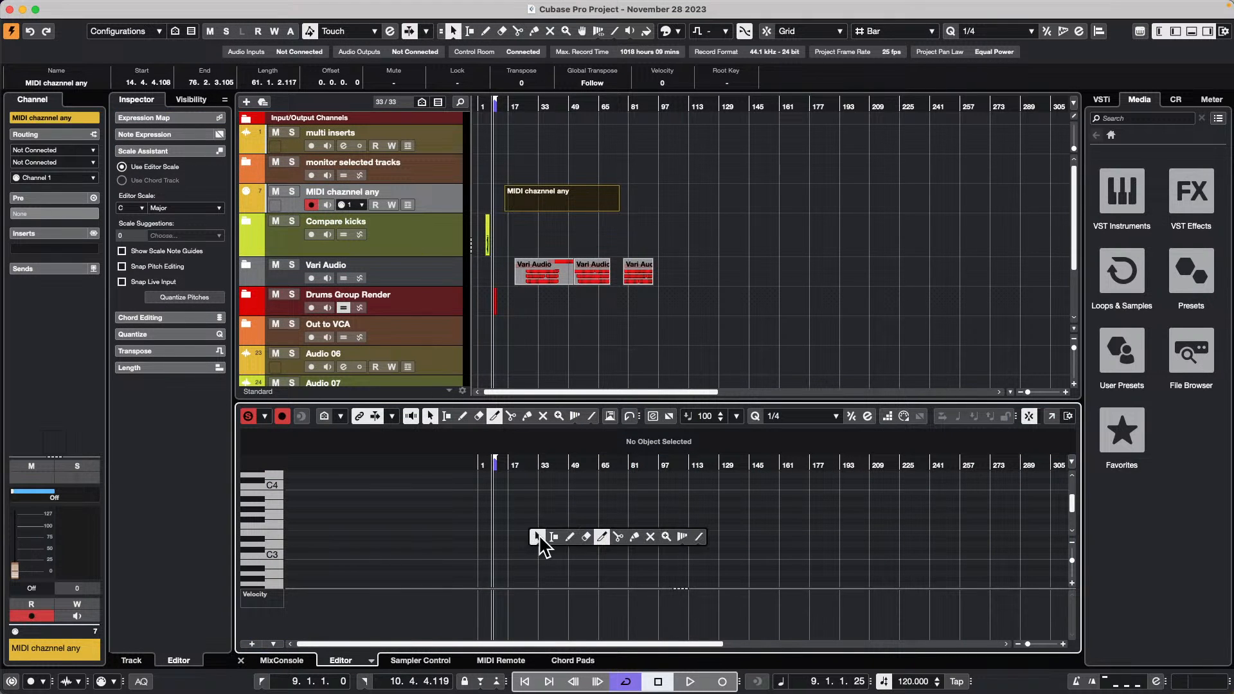
pyautogui.click(573, 543)
pyautogui.click(512, 538)
pyautogui.moveTo(520, 528); pyautogui.dragTo(557, 528)
pyautogui.click(572, 545)
pyautogui.moveTo(562, 522)
pyautogui.mouseDown()
pyautogui.moveTo(580, 522)
pyautogui.moveTo(588, 557)
pyautogui.mouseUp()
pyautogui.click(606, 568)
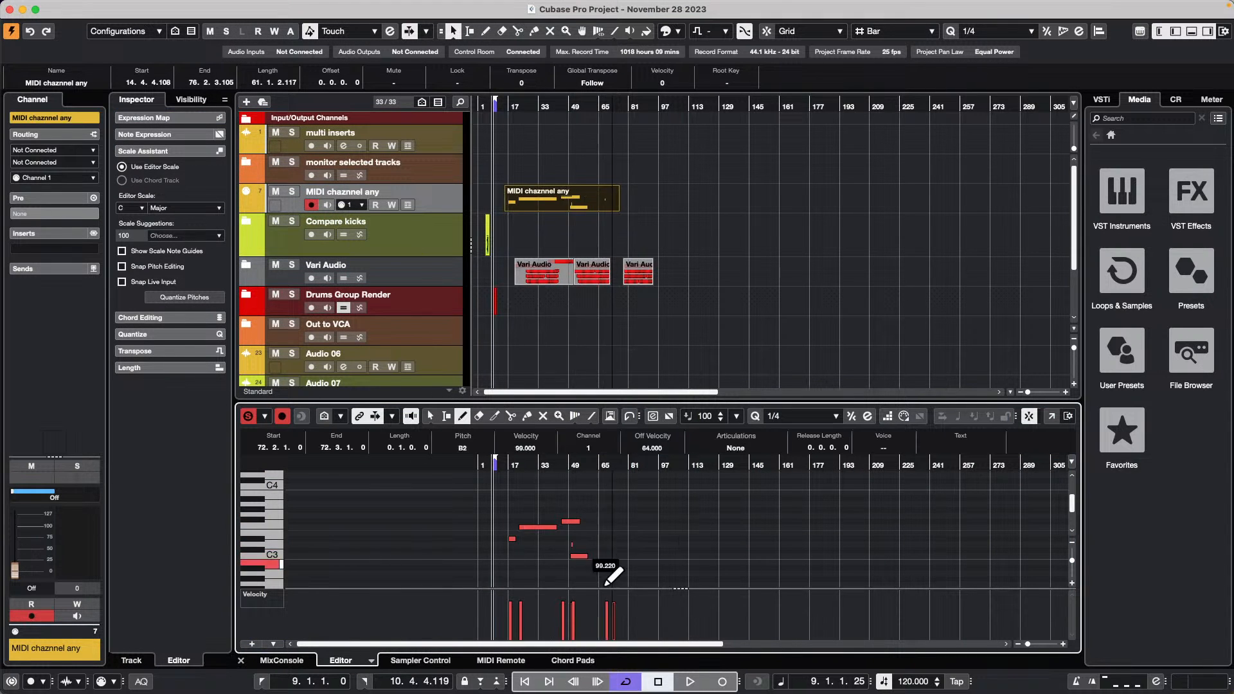
pyautogui.click(613, 562)
# - Select the notes from about bar 45 onward and set their MIDI channel to 2
pyautogui.rightClick(597, 504)
pyautogui.click(597, 504)
pyautogui.moveTo(560, 500); pyautogui.dragTo(632, 593)
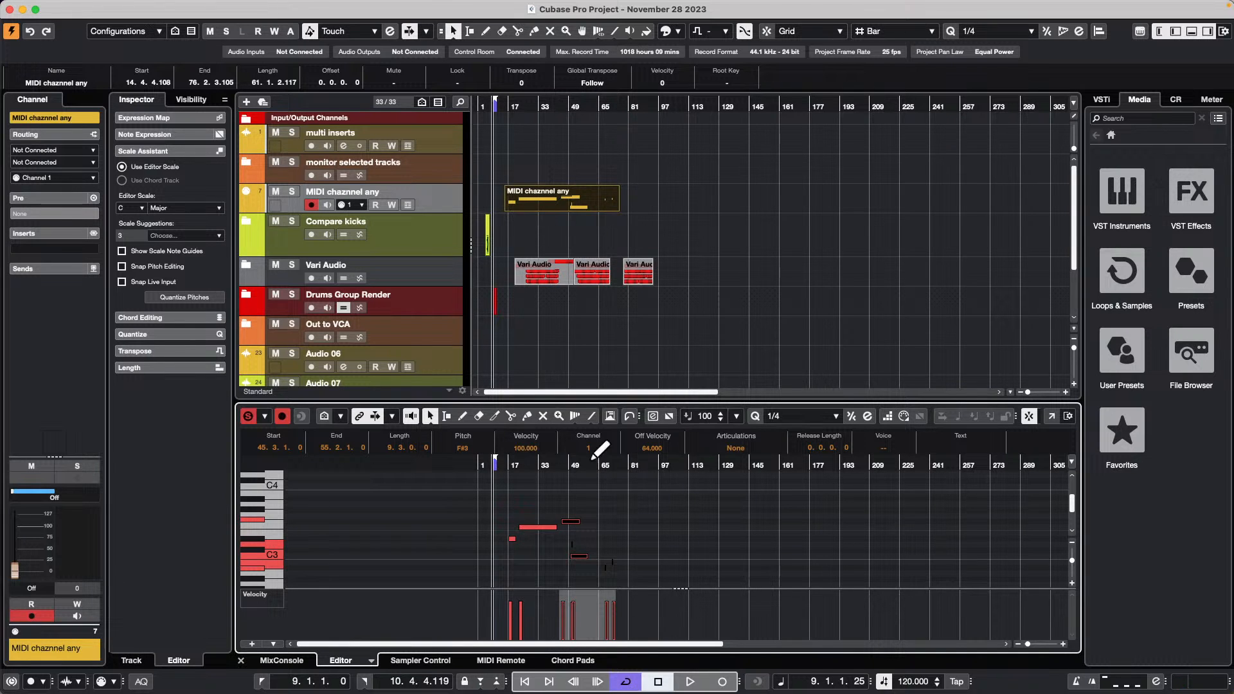
pyautogui.scroll(1, 598, 450)
pyautogui.click(564, 517)
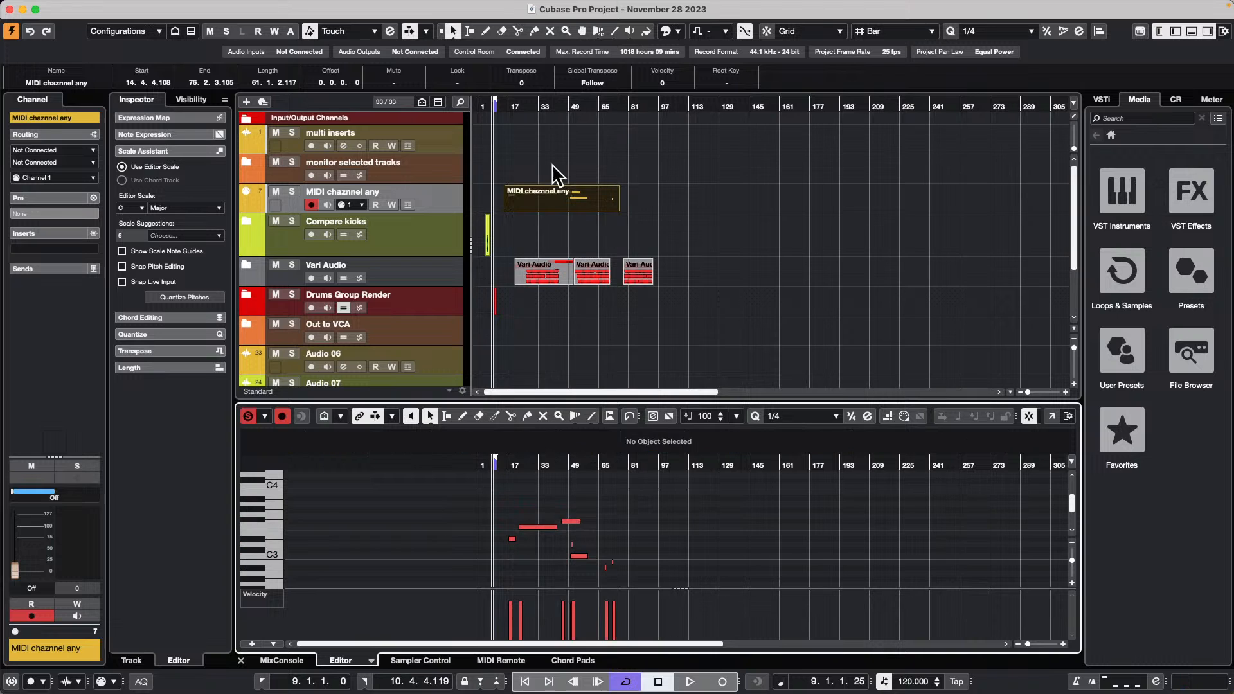
# - Dissolve the MIDI part by Separate Channels with Optimized Display on, and select the resulting MIDI chaznnel any 1 track
pyautogui.click(539, 194)
pyautogui.click(254, 8)
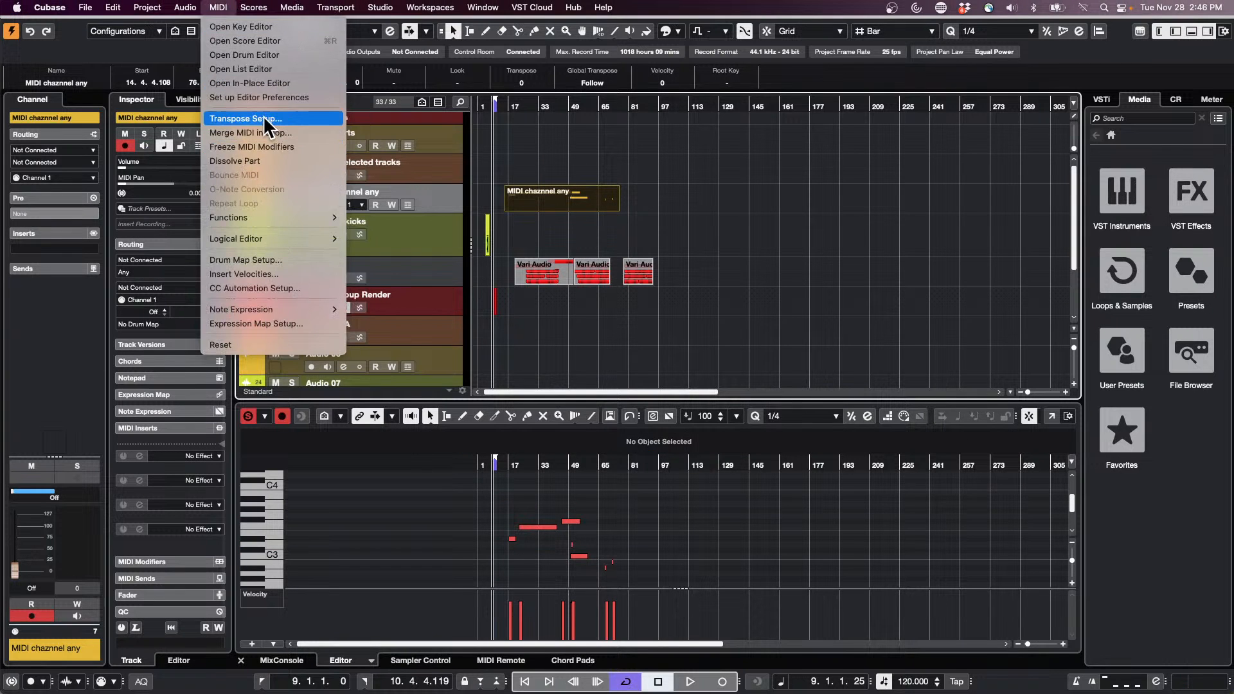
pyautogui.click(268, 162)
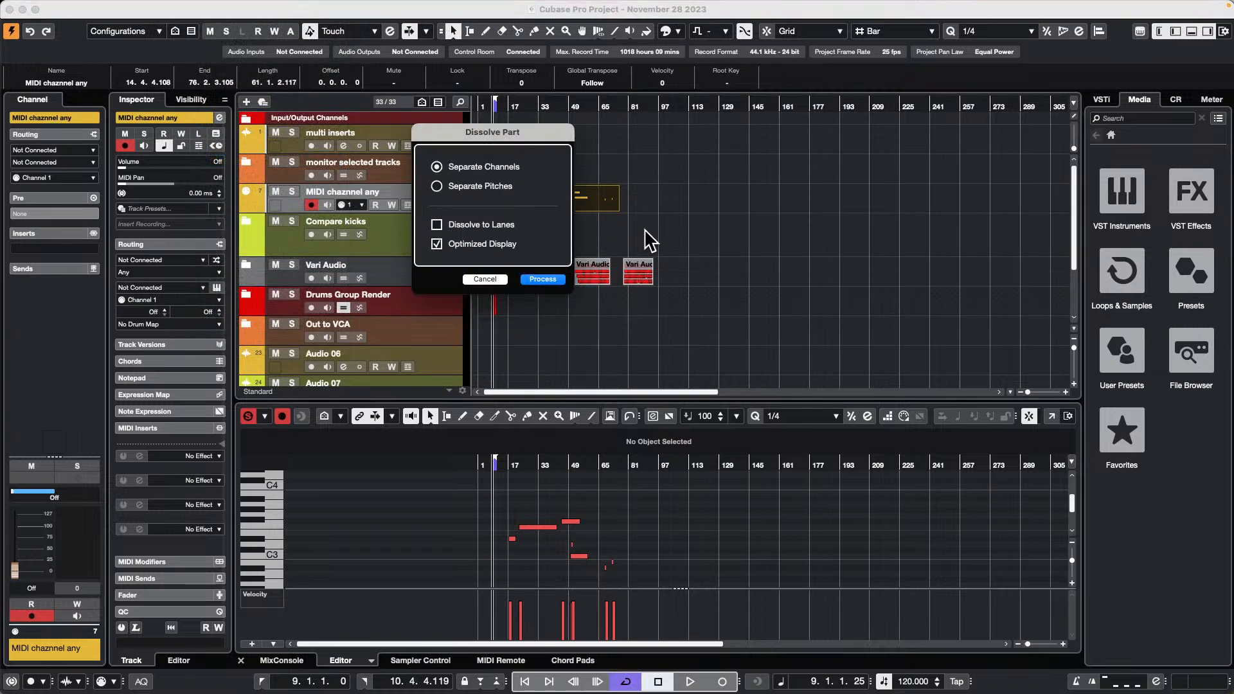
pyautogui.click(438, 186)
pyautogui.click(434, 166)
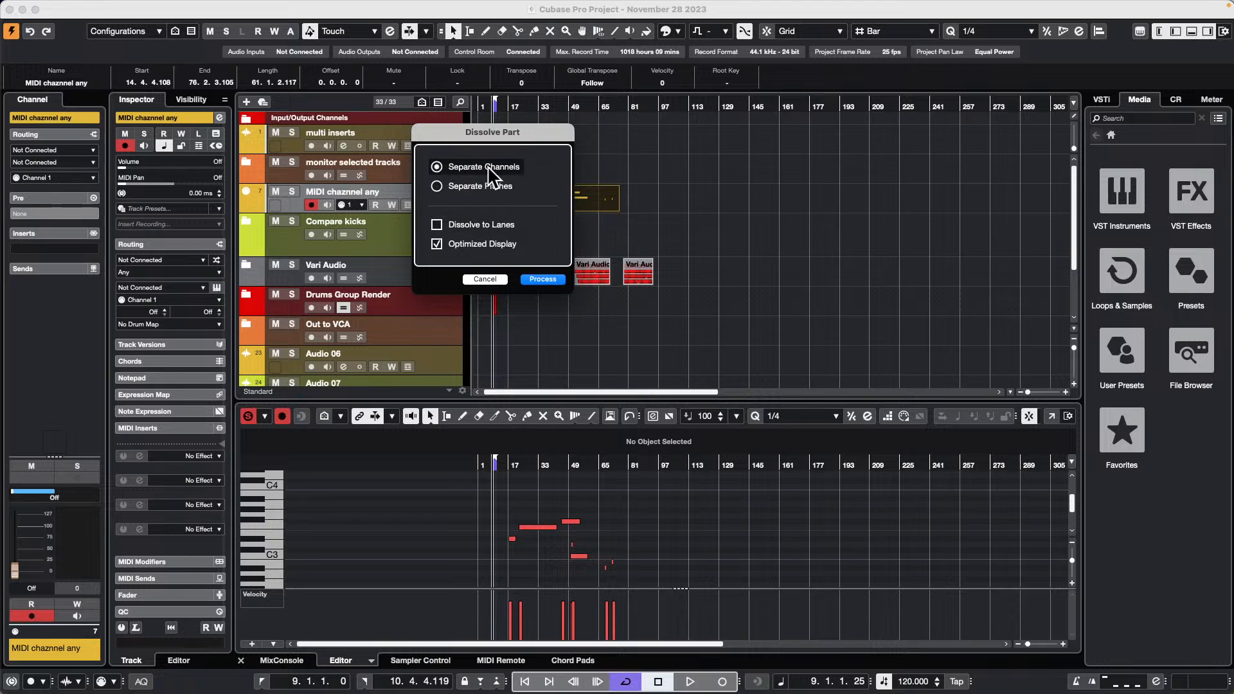
pyautogui.click(543, 279)
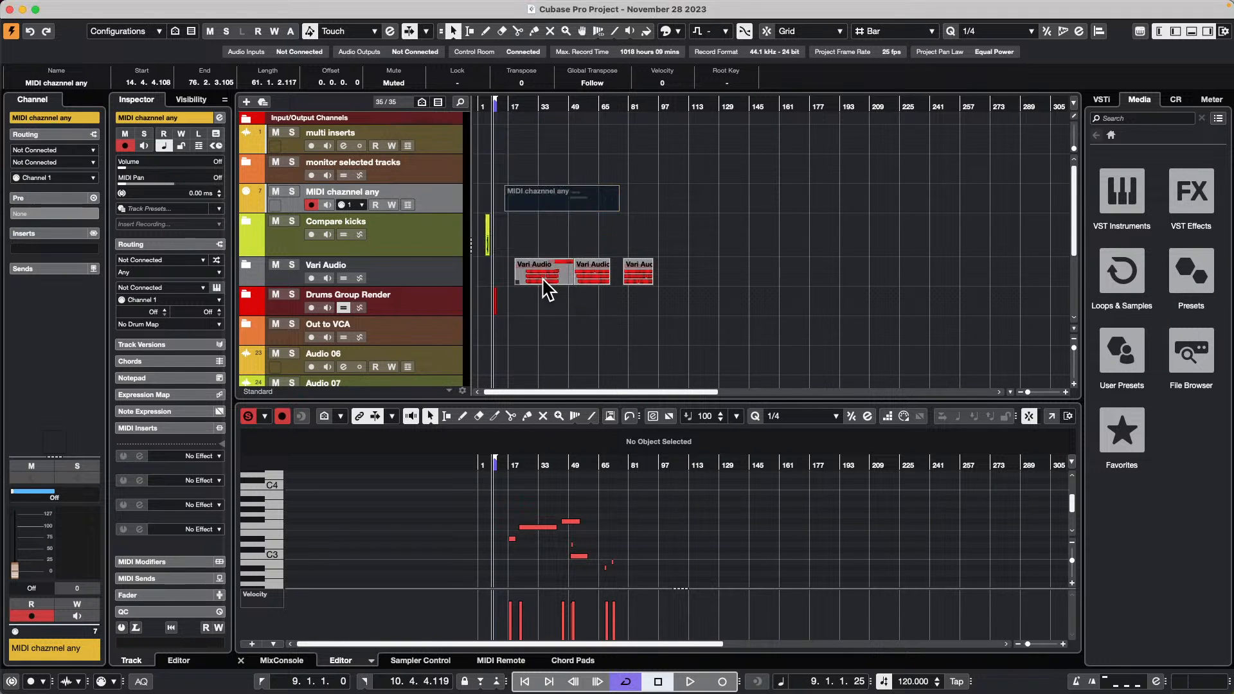
pyautogui.scroll(-5, 766, 261)
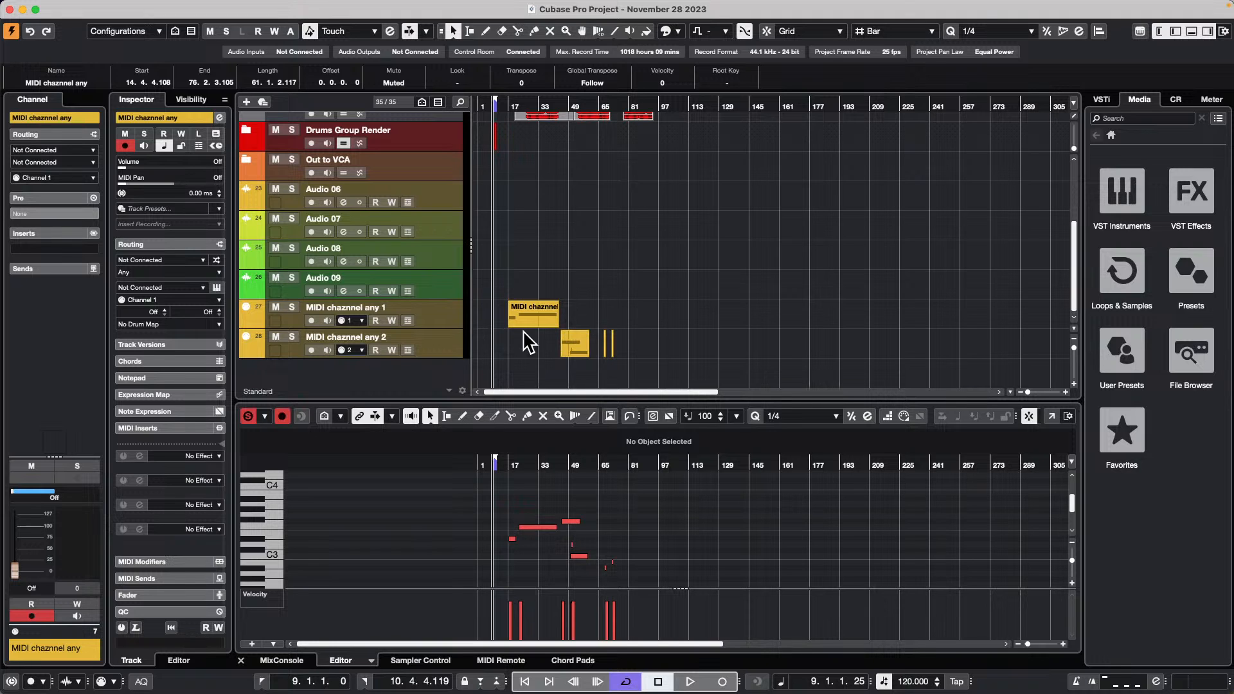
pyautogui.click(449, 322)
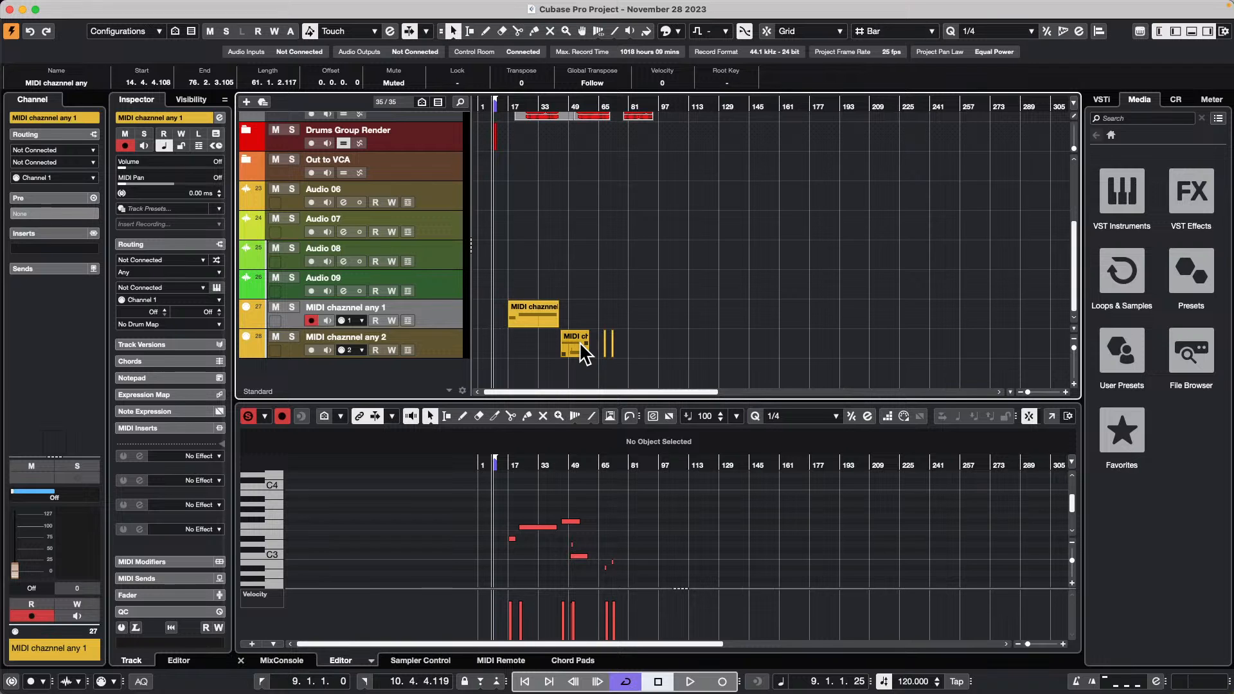
# - Unfold the Compare kicks folder and solo it
pyautogui.scroll(1, 583, 241)
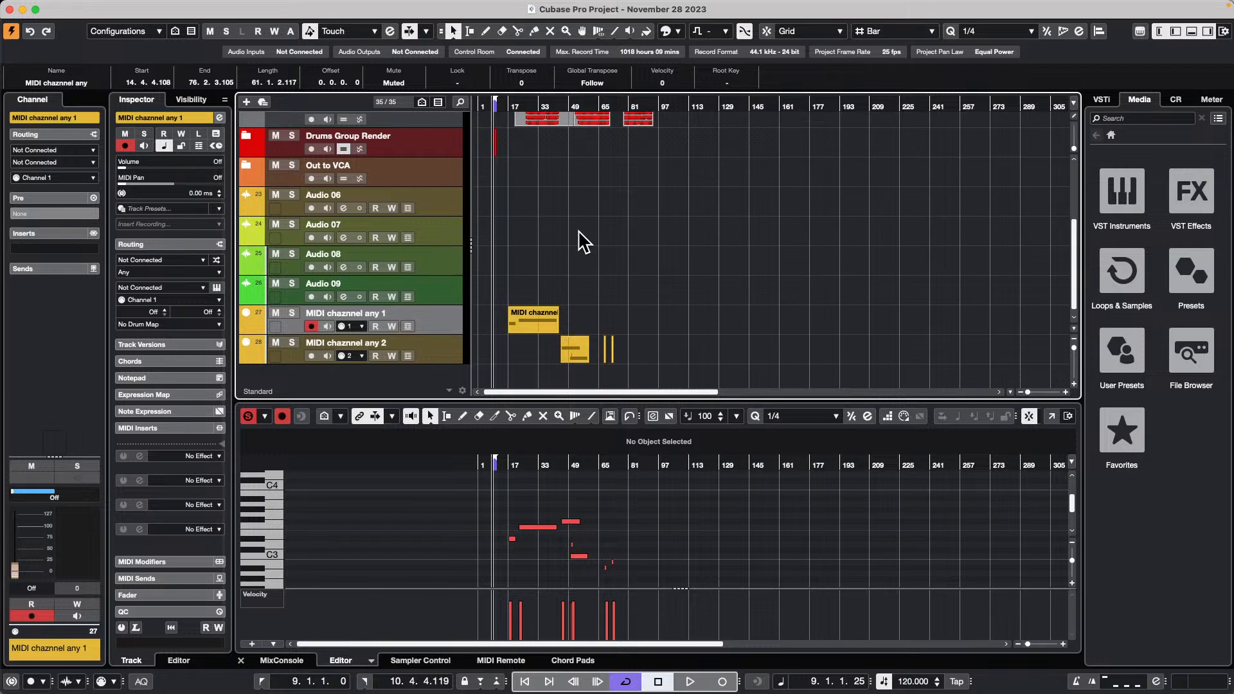
pyautogui.scroll(5, 583, 241)
pyautogui.scroll(-2, 583, 241)
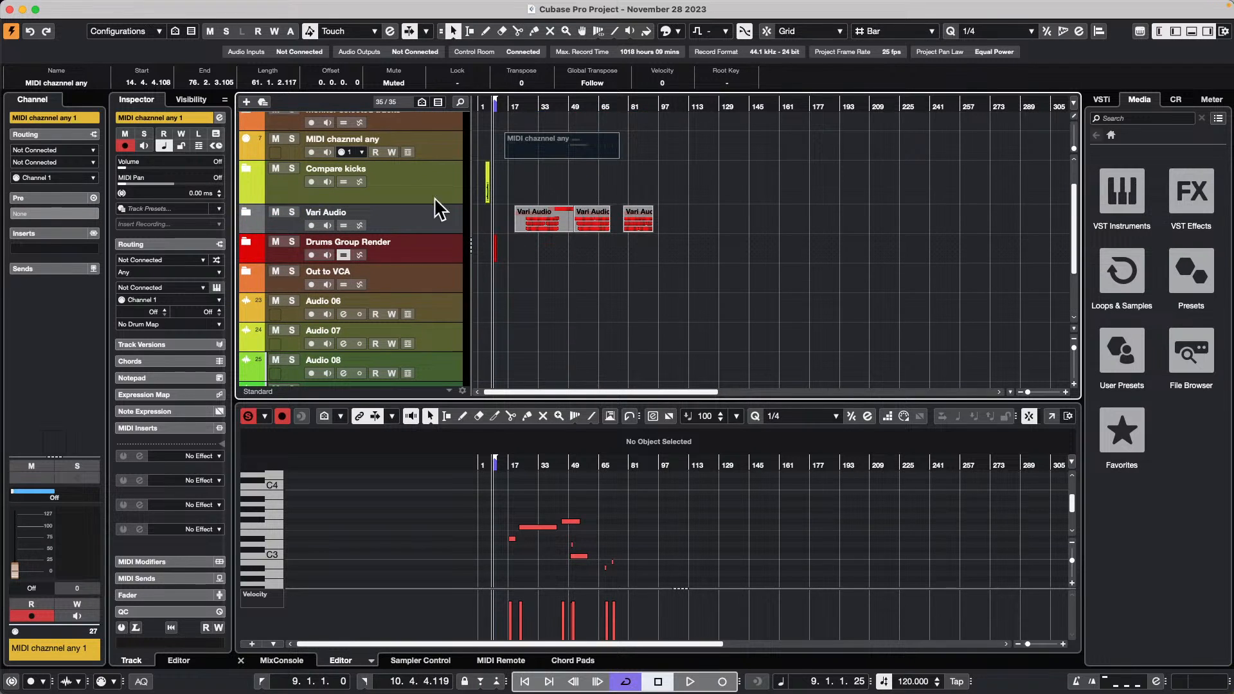
pyautogui.click(248, 168)
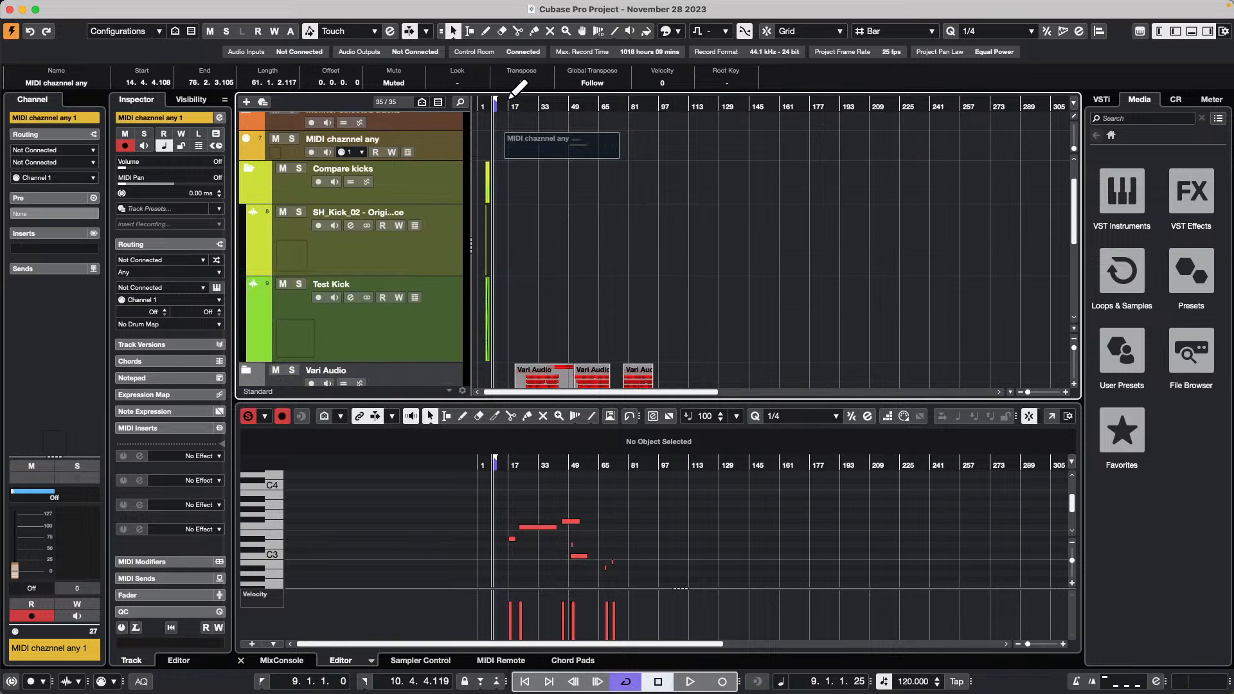
pyautogui.moveTo(496, 90); pyautogui.dragTo(508, 204)
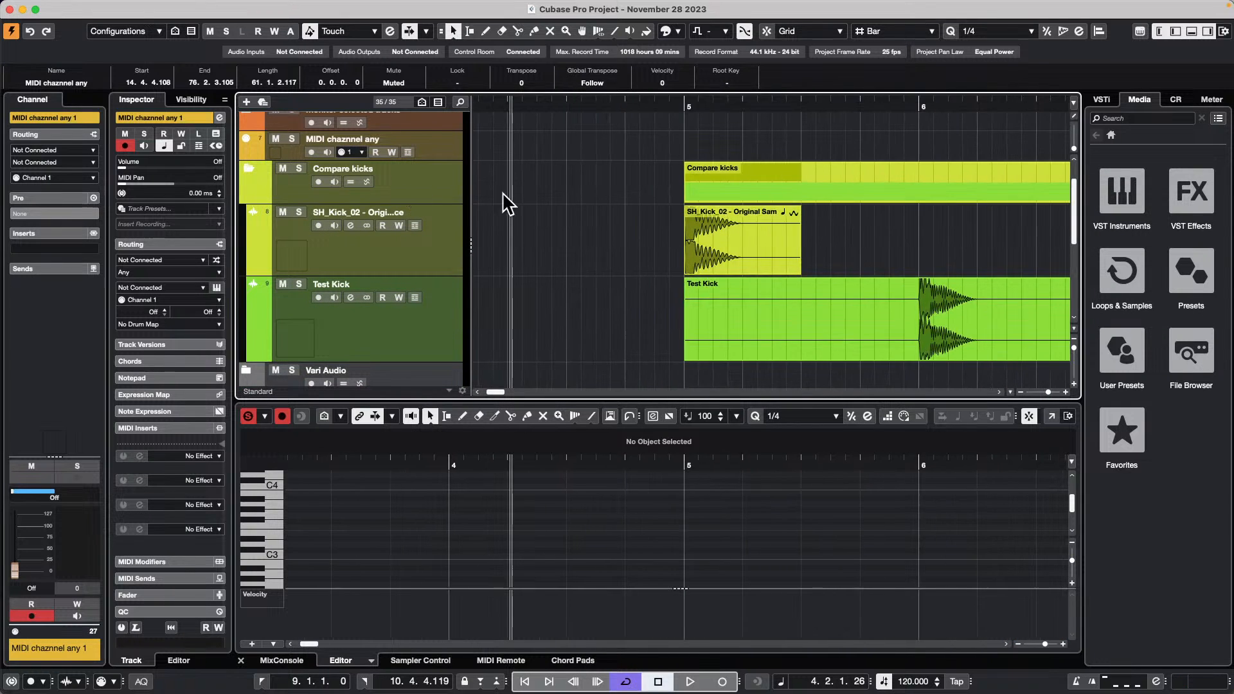
pyautogui.click(298, 169)
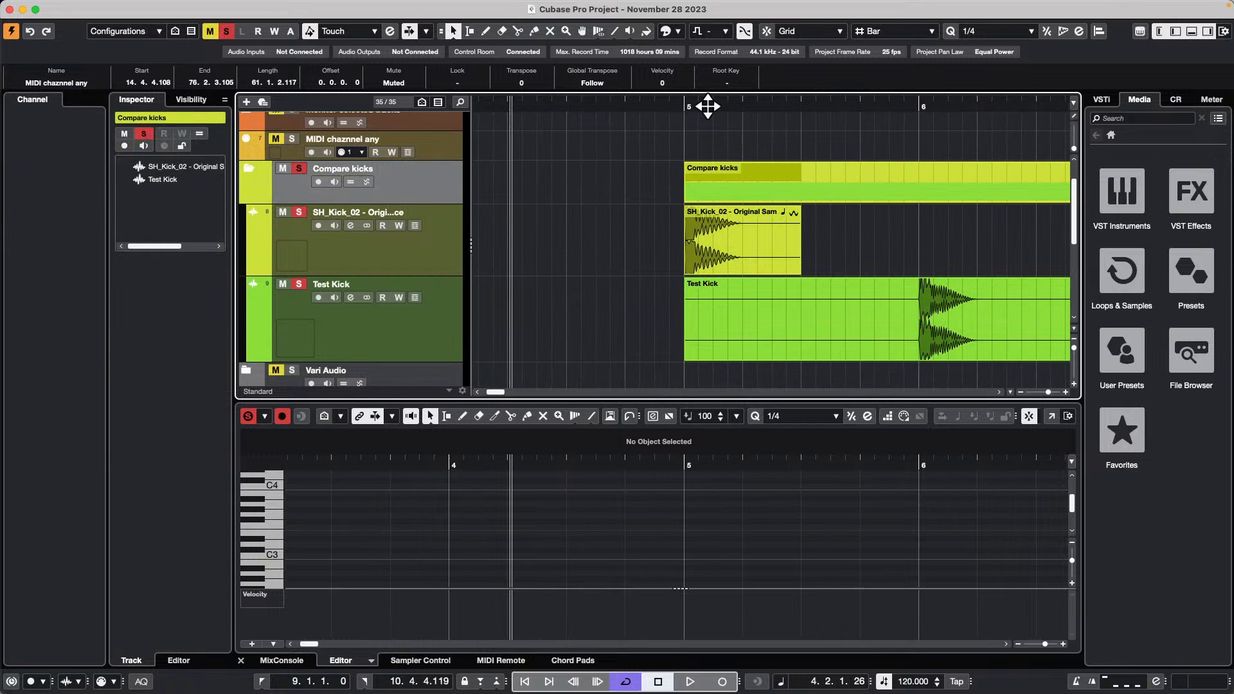
# - Play both kick samples from just before bar 5 to compare their sound
pyautogui.click(661, 103)
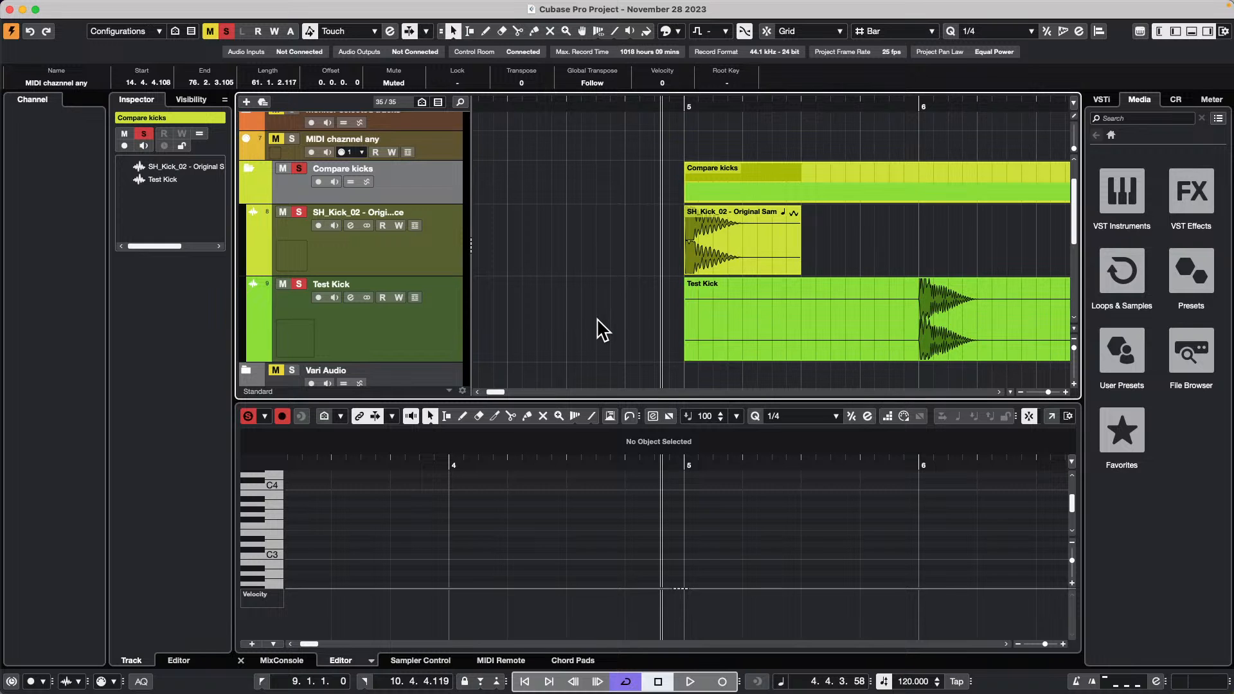
pyautogui.press('space')
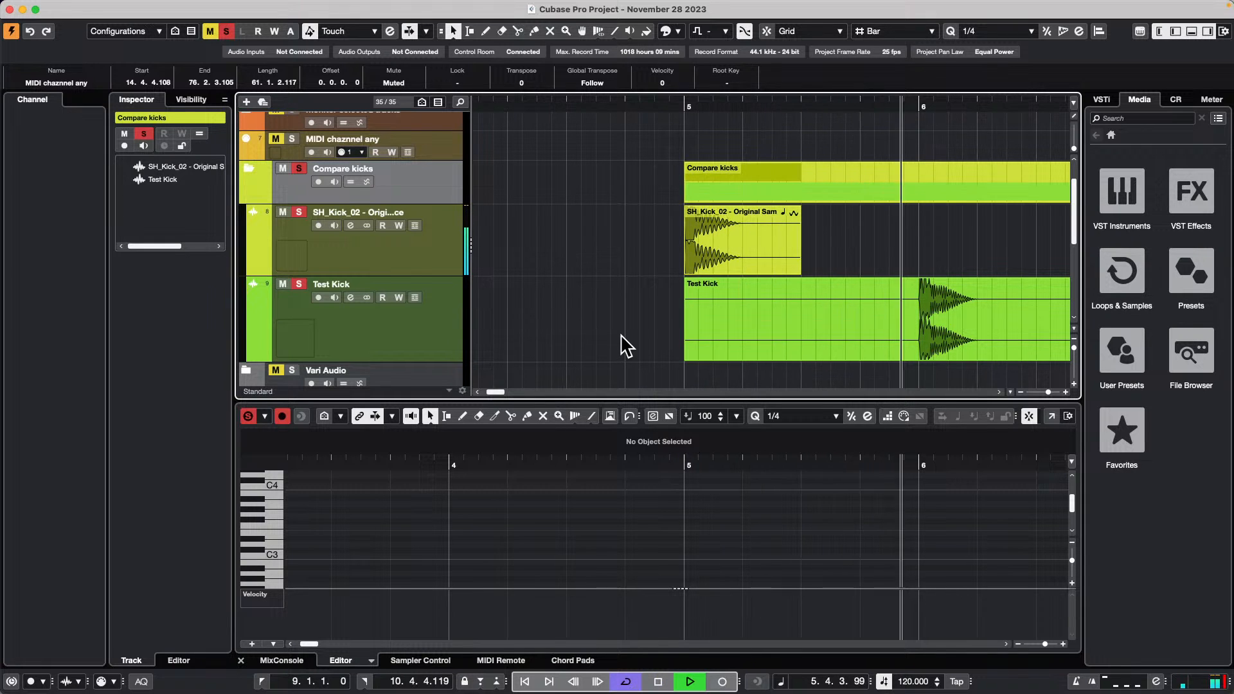
pyautogui.press('space')
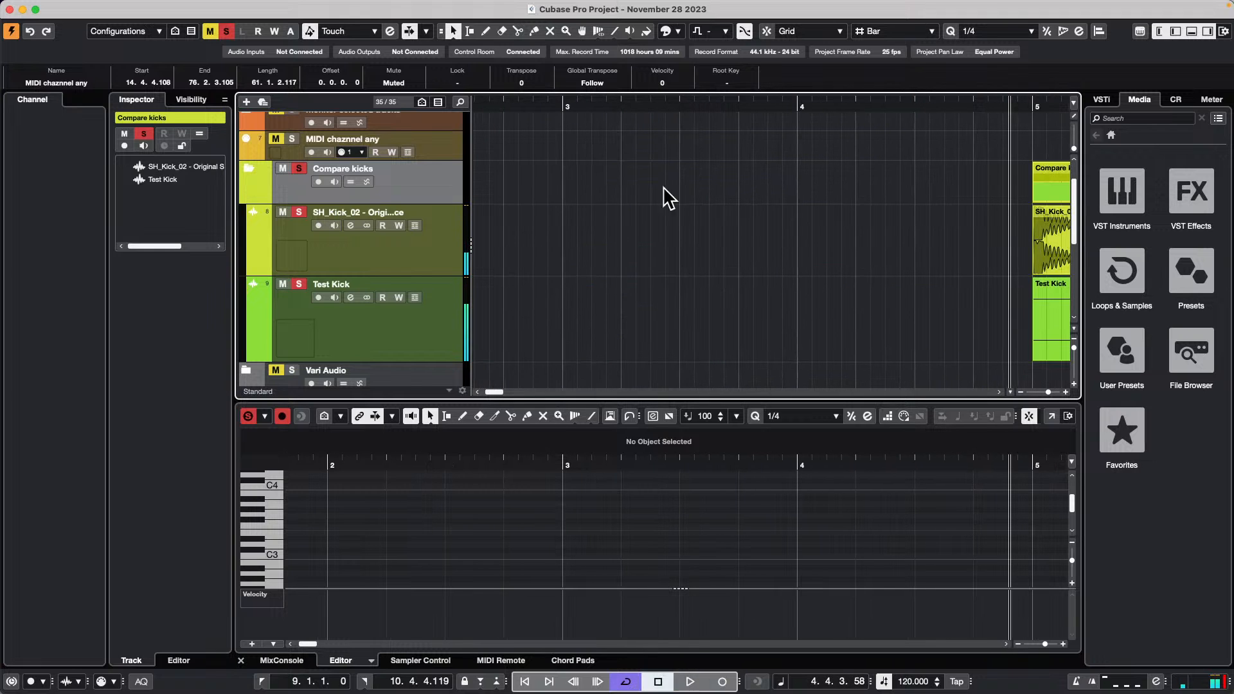
# - Trim the Test Kick event to its kick hit, starting at bar 5 and ending at about 5.3.1.75
pyautogui.moveTo(563, 86); pyautogui.dragTo(563, 74)
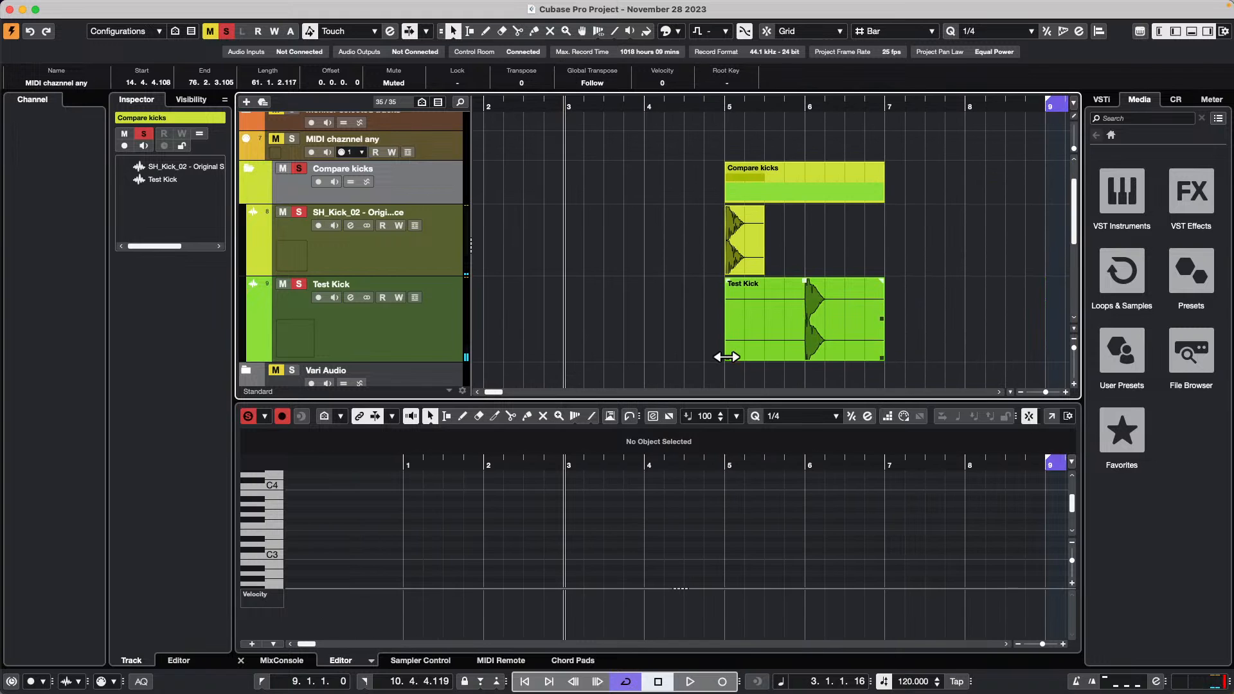
pyautogui.moveTo(726, 358)
pyautogui.mouseDown()
pyautogui.moveTo(799, 358)
pyautogui.moveTo(749, 360)
pyautogui.mouseUp()
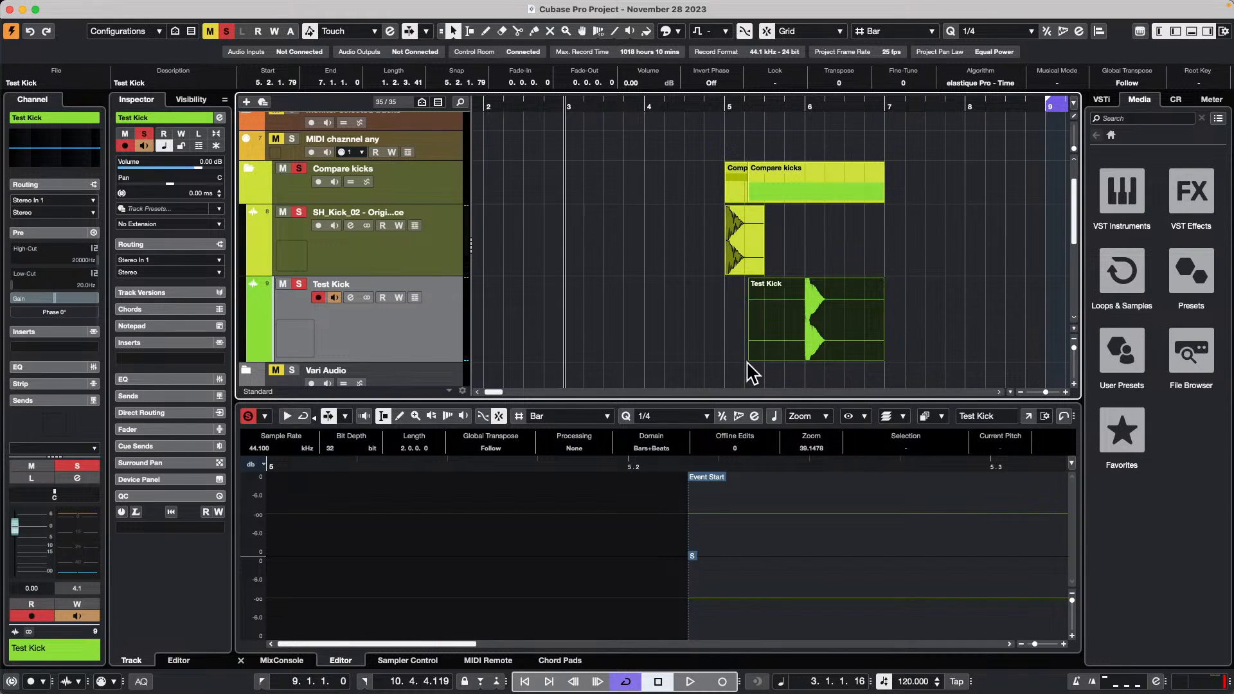
pyautogui.moveTo(751, 358)
pyautogui.mouseDown()
pyautogui.moveTo(841, 345)
pyautogui.moveTo(757, 339)
pyautogui.mouseUp()
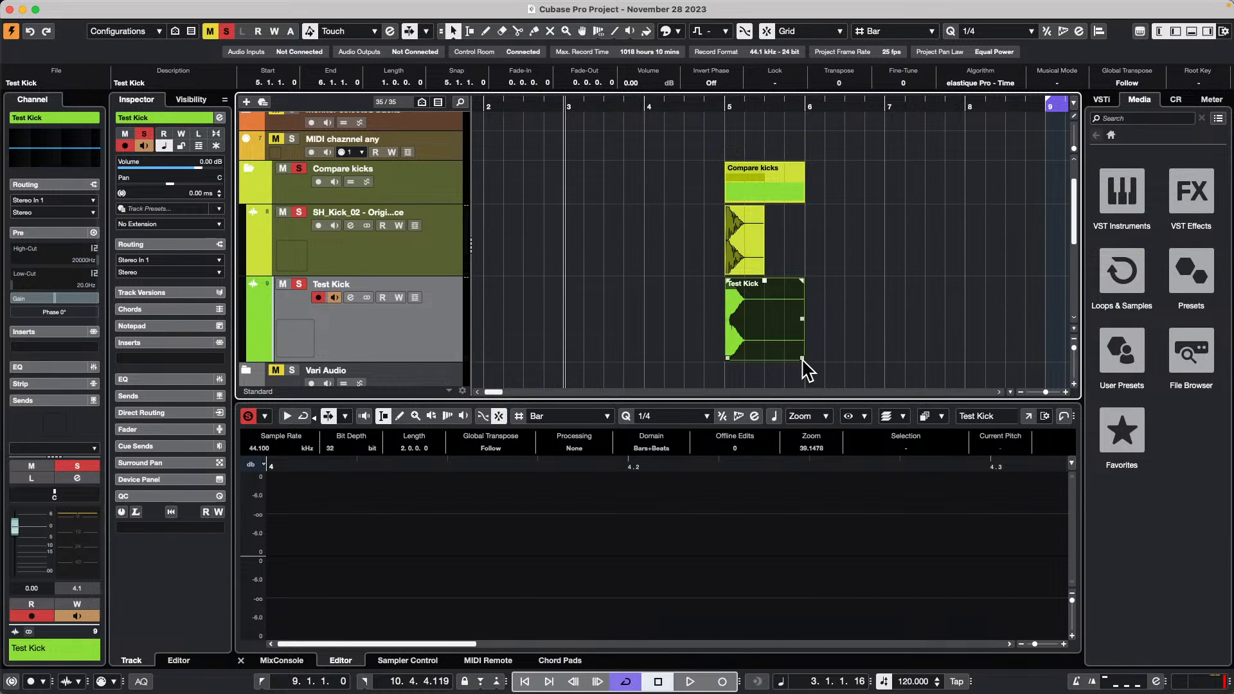
pyautogui.moveTo(802, 358); pyautogui.dragTo(767, 358)
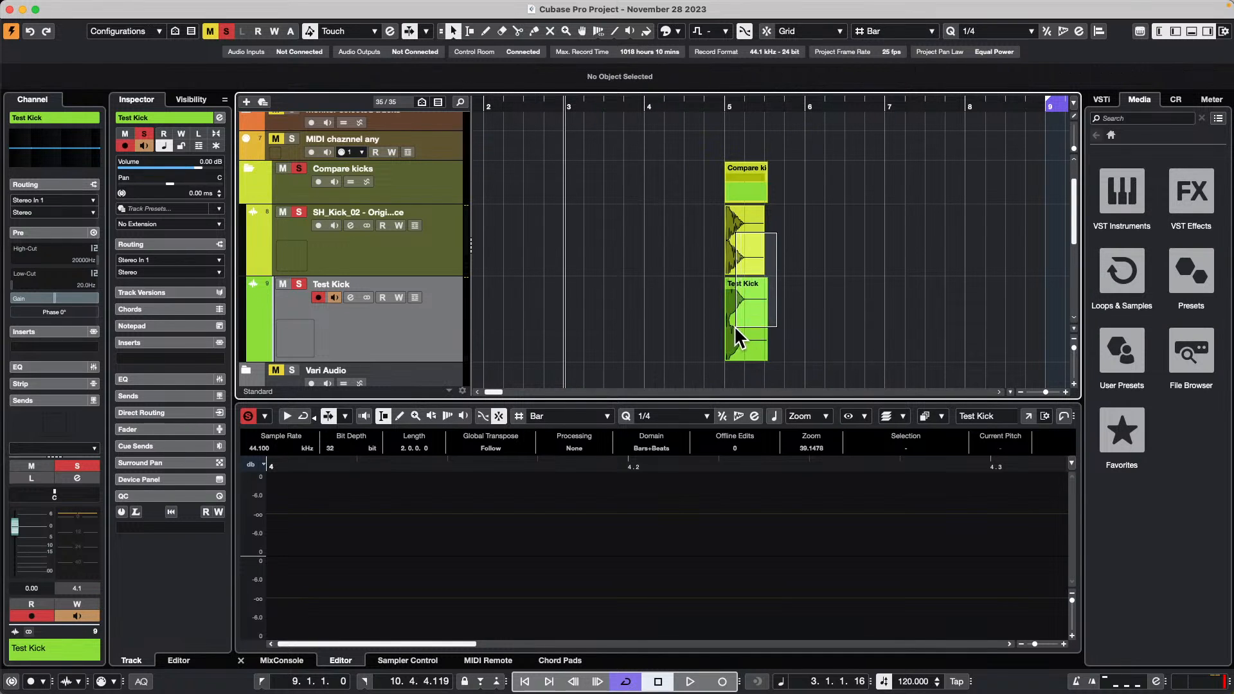
# - Select the SH_Kick_02 and Test Kick events together and move them to start at about 5.3.1.60
pyautogui.click(738, 265)
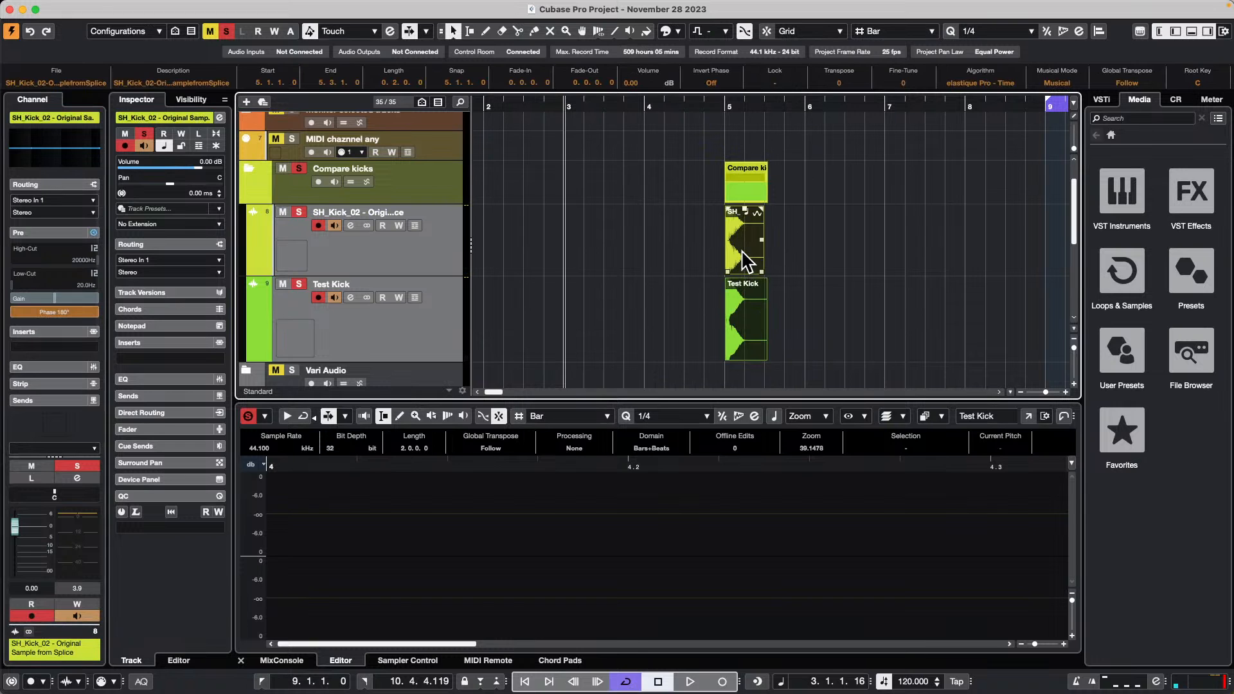
pyautogui.click(744, 303)
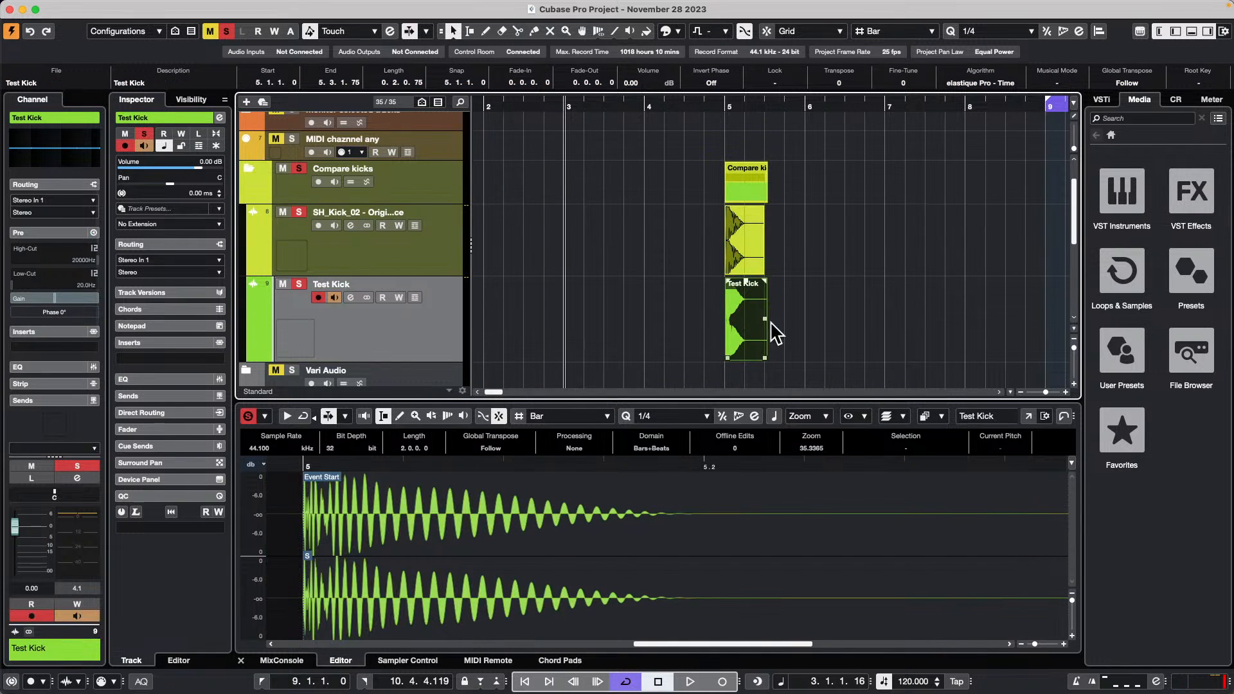
pyautogui.moveTo(802, 238); pyautogui.dragTo(739, 322)
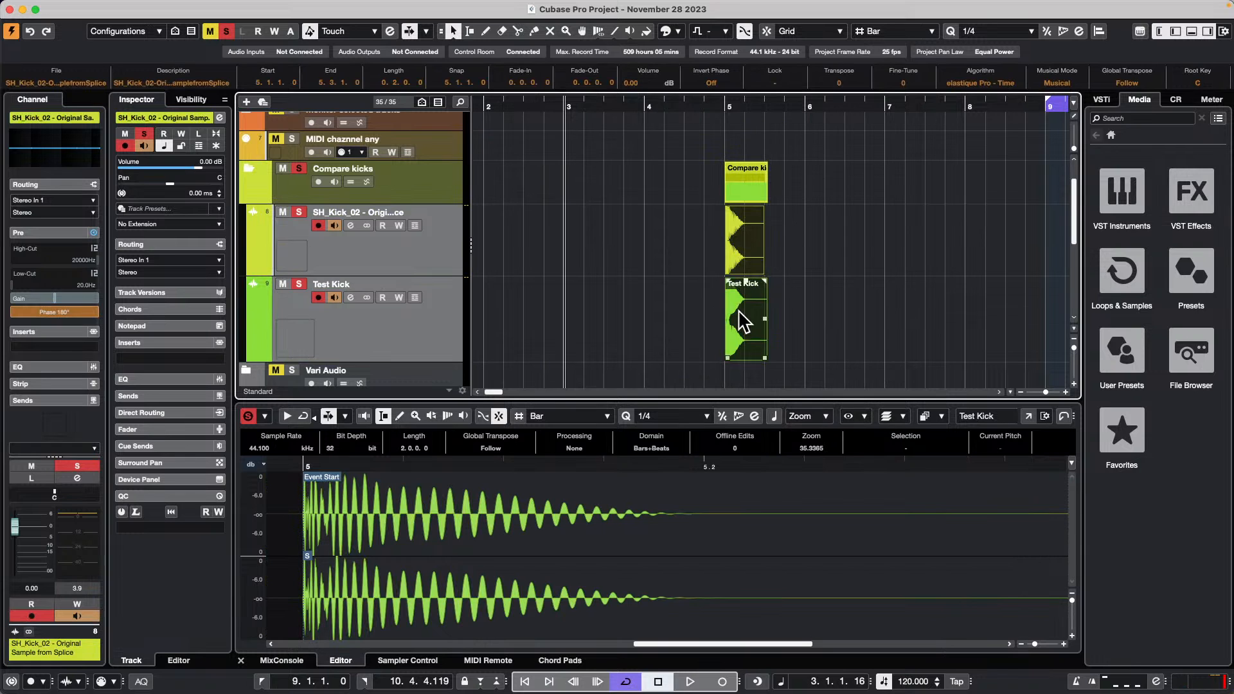
pyautogui.moveTo(744, 322); pyautogui.dragTo(780, 330)
pyautogui.press('z')
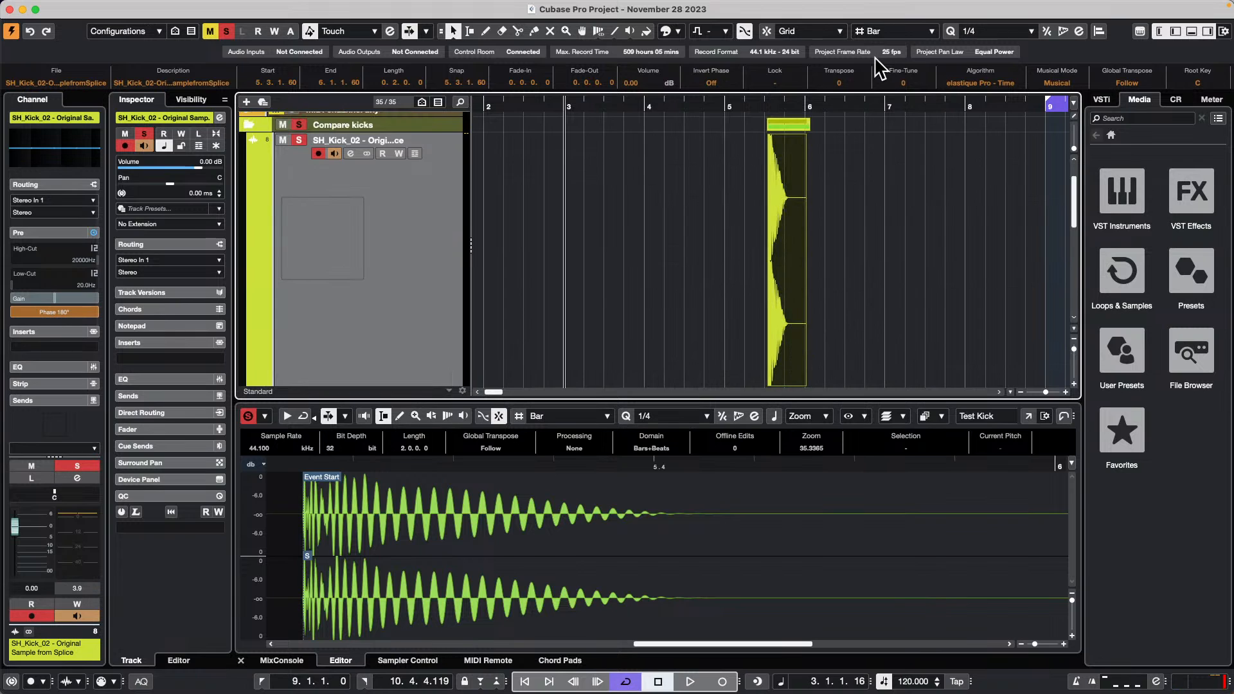
# - Undo the last move of the two kick events and reduce the heights of both kick tracks
pyautogui.press('super+z')
pyautogui.press('j')
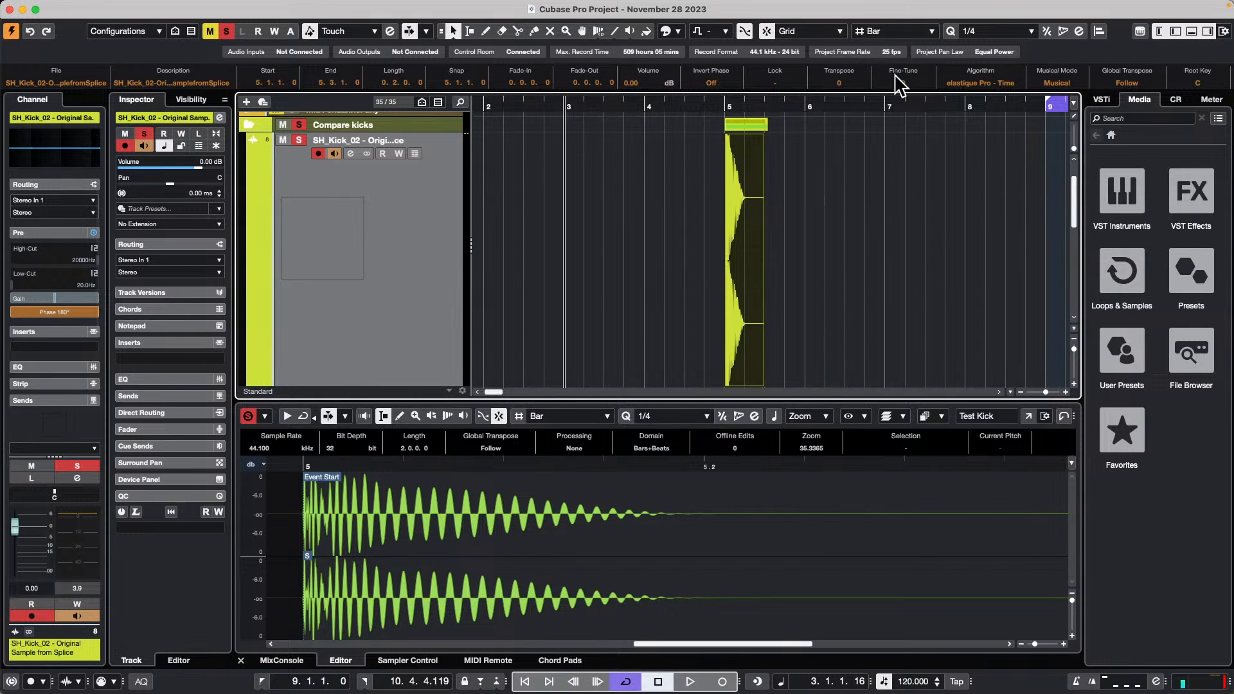
pyautogui.scroll(-5, 388, 347)
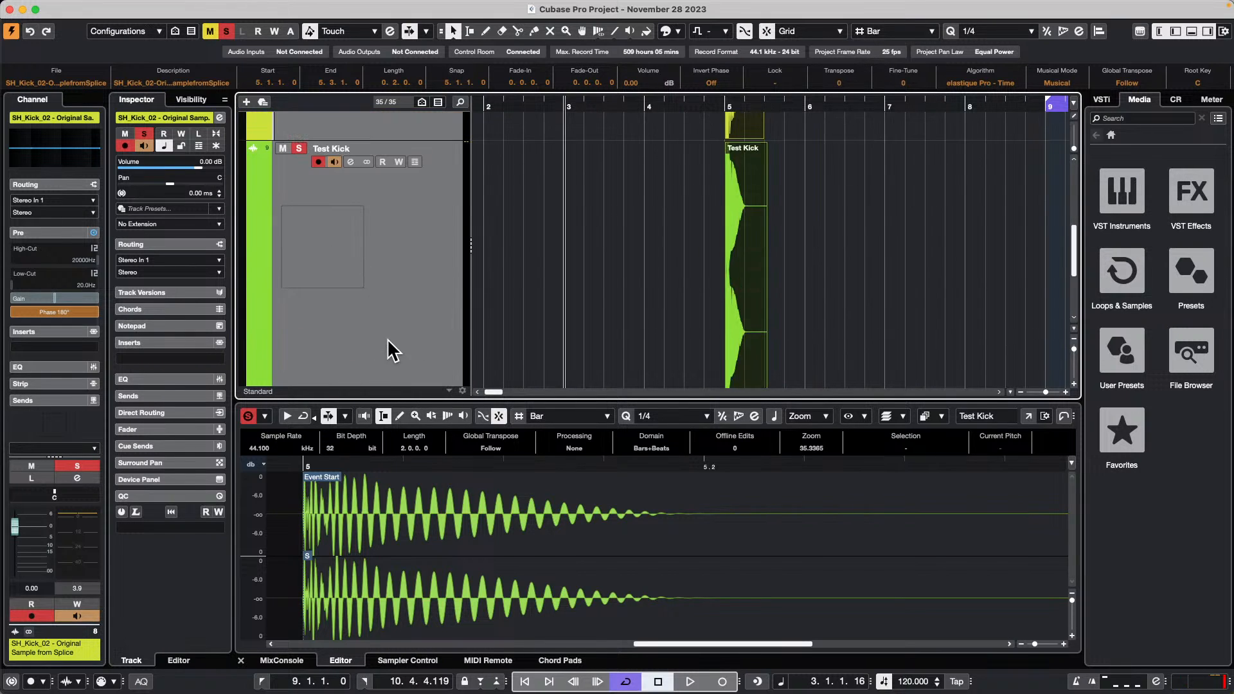
pyautogui.moveTo(420, 284); pyautogui.dragTo(428, 198)
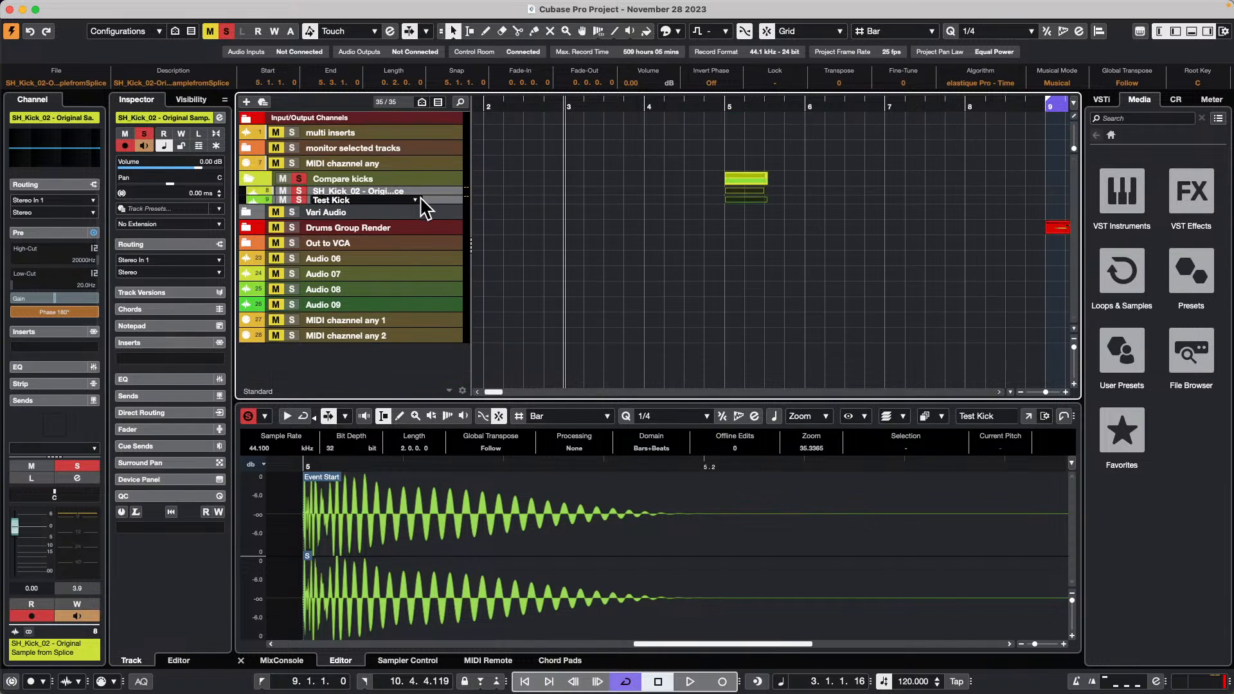
pyautogui.moveTo(421, 203); pyautogui.dragTo(422, 214)
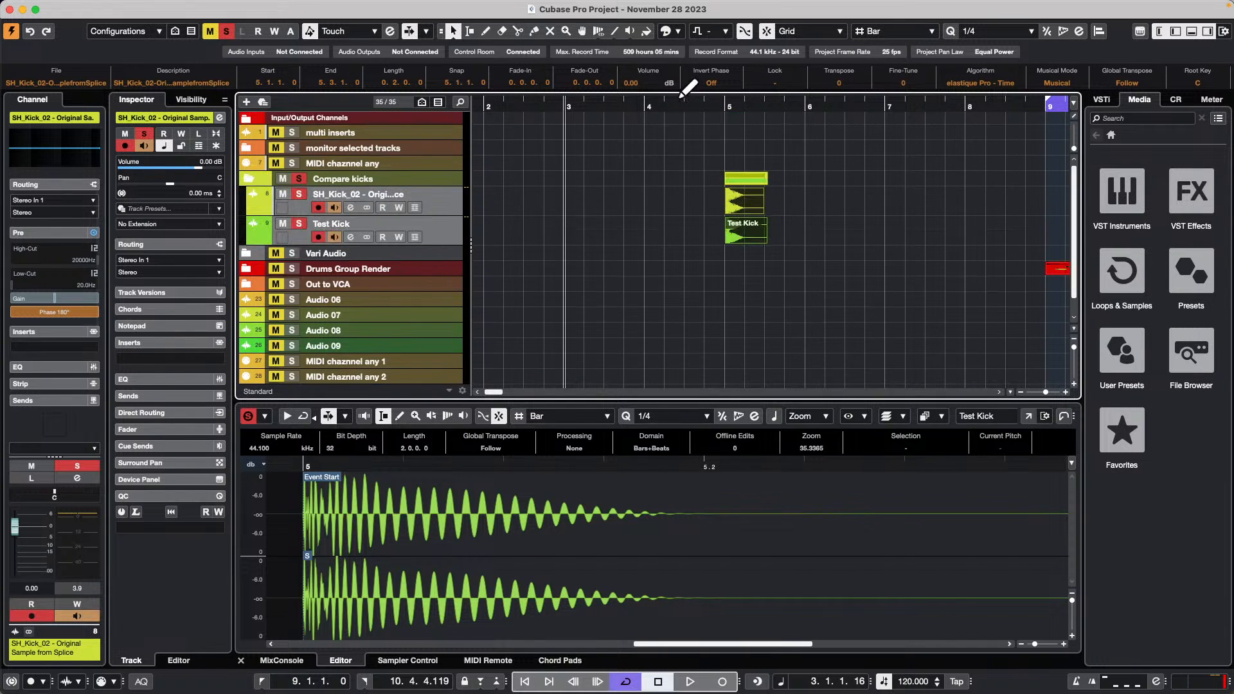
# - Shorten both kick events from their ends so that the SH_Kick_02 event ends at 5.2.3.20
pyautogui.click(760, 115)
pyautogui.moveTo(760, 115)
pyautogui.mouseDown()
pyautogui.moveTo(791, 225)
pyautogui.moveTo(756, 244)
pyautogui.mouseUp()
pyautogui.press('super+z')
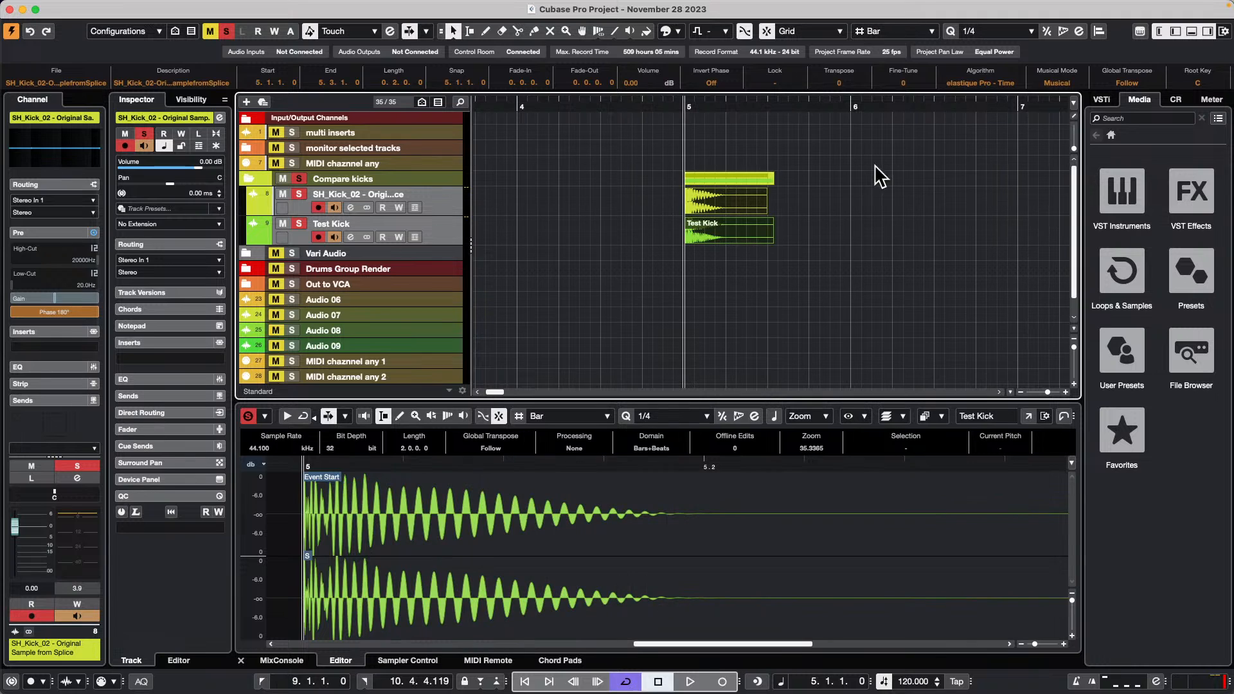
pyautogui.moveTo(772, 241); pyautogui.dragTo(753, 240)
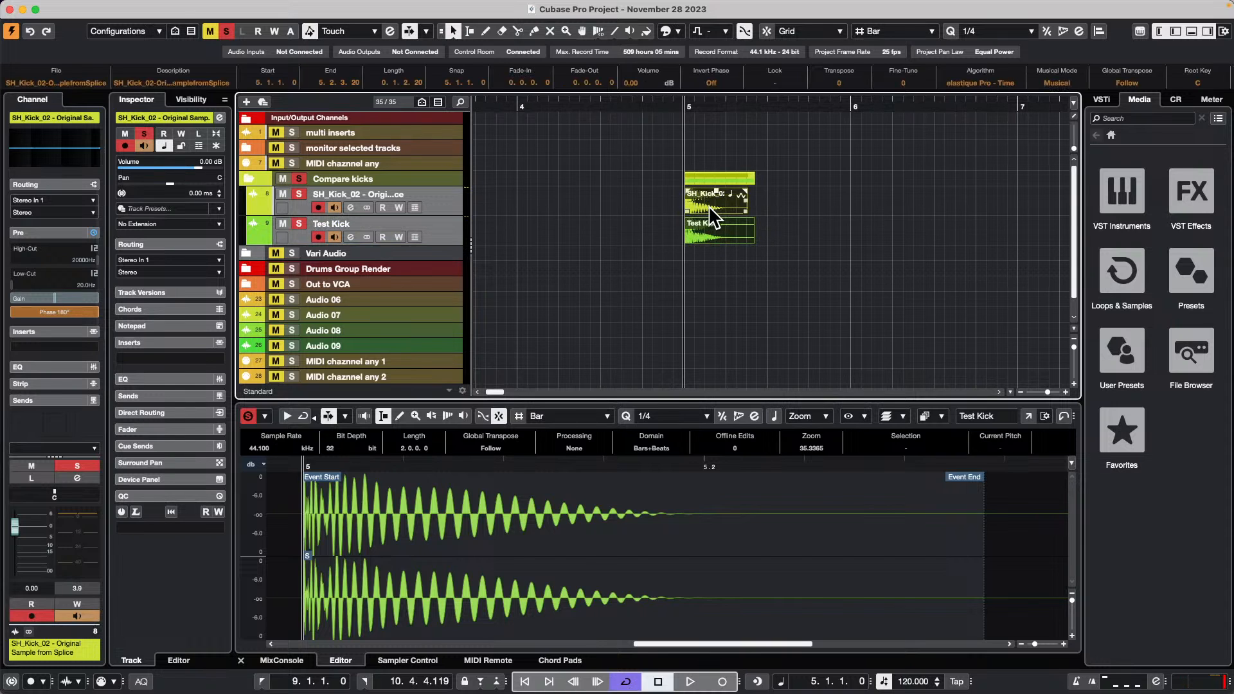
# - Set the snap grid type to Beat and copy both kick events to start at 5.3.1.0
pyautogui.moveTo(708, 200); pyautogui.dragTo(797, 199)
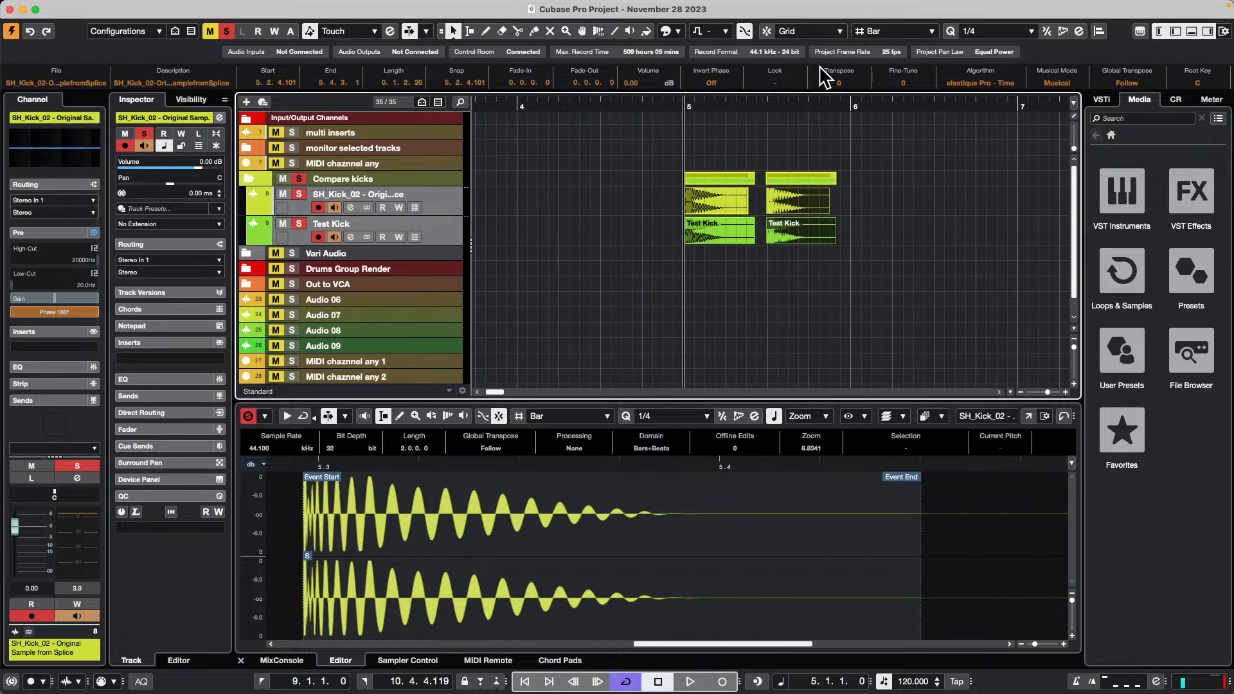
pyautogui.press('j')
pyautogui.moveTo(793, 203)
pyautogui.mouseDown()
pyautogui.moveTo(799, 217)
pyautogui.moveTo(785, 209)
pyautogui.mouseUp()
pyautogui.click(890, 32)
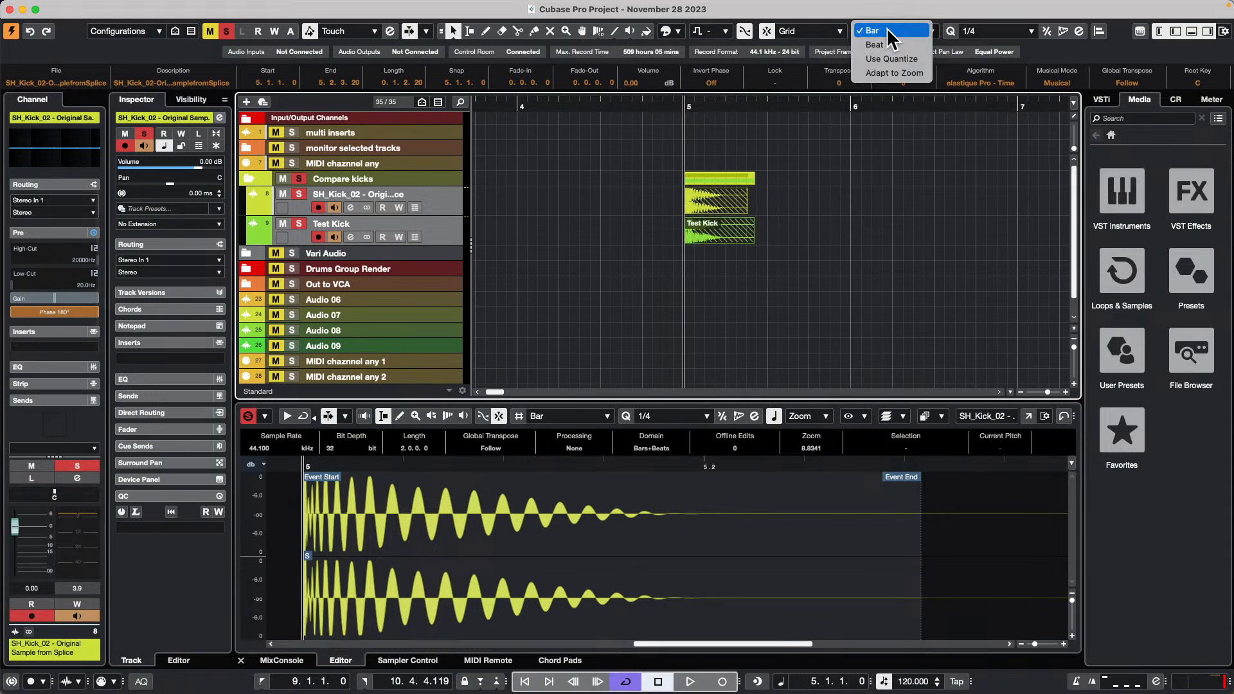
pyautogui.click(891, 46)
pyautogui.moveTo(731, 203); pyautogui.dragTo(829, 200)
# - Duplicate the two pairs of kick events so that the copies start at bar 6
pyautogui.moveTo(703, 110); pyautogui.dragTo(696, 86)
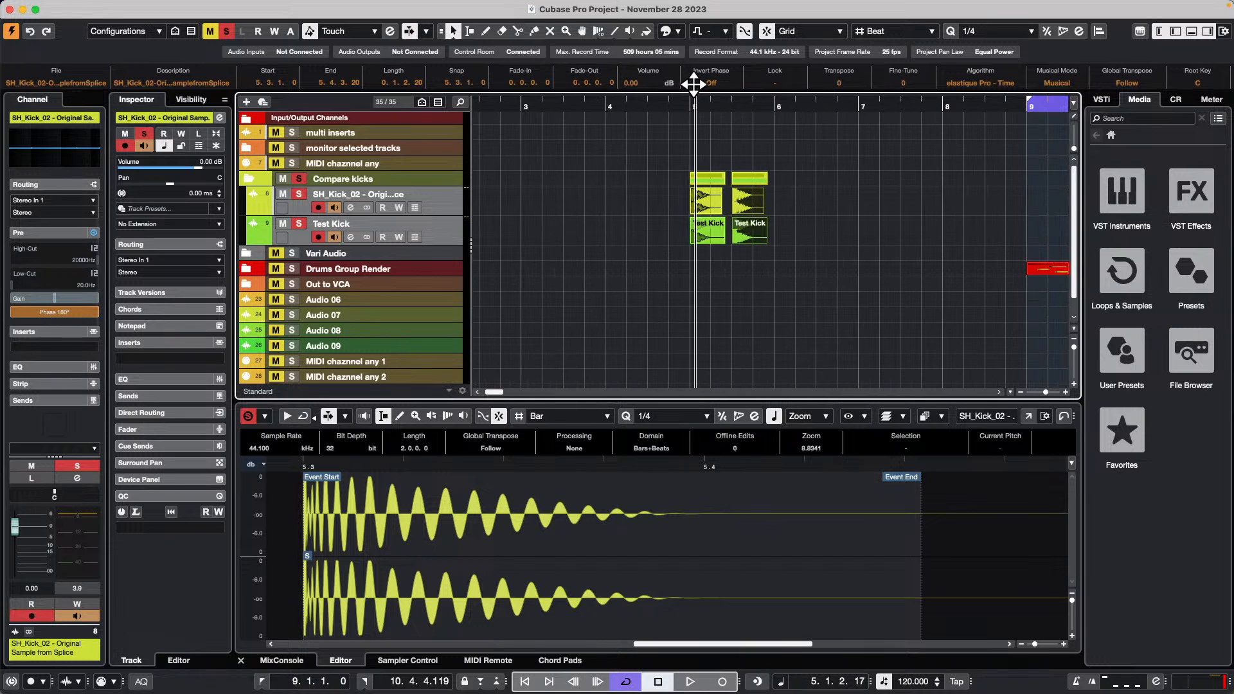
pyautogui.click(706, 242)
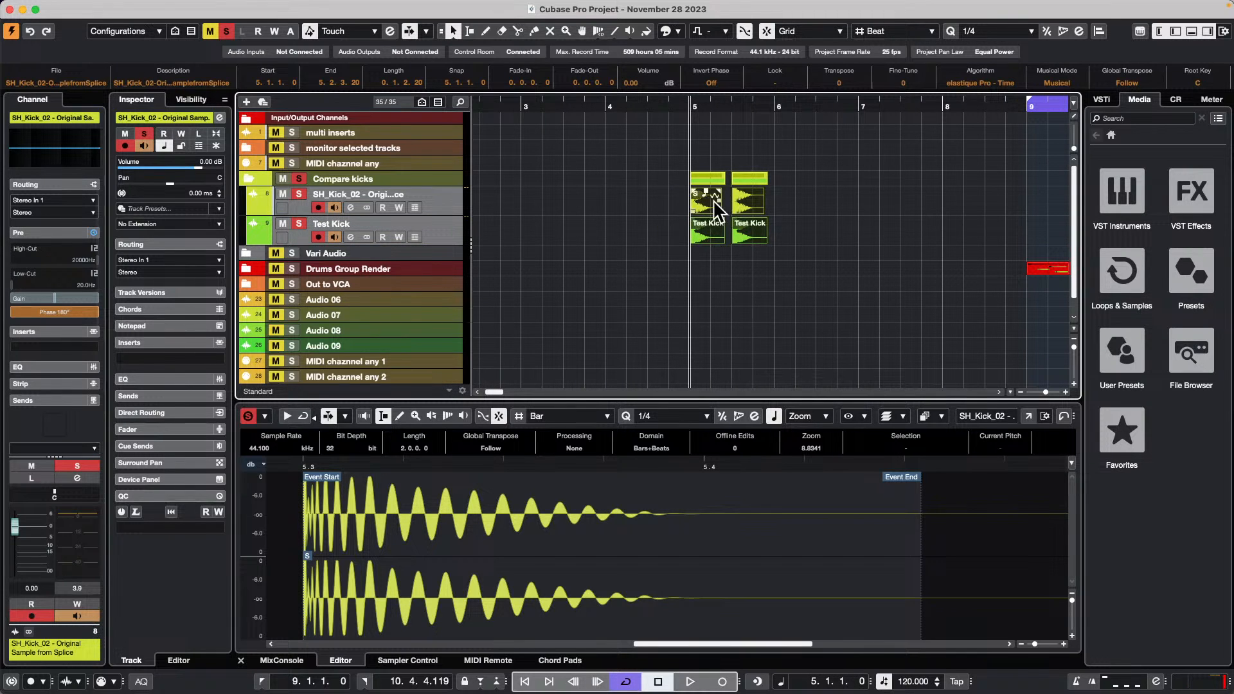
pyautogui.moveTo(713, 207)
pyautogui.mouseDown()
pyautogui.moveTo(792, 200)
pyautogui.moveTo(705, 203)
pyautogui.mouseUp()
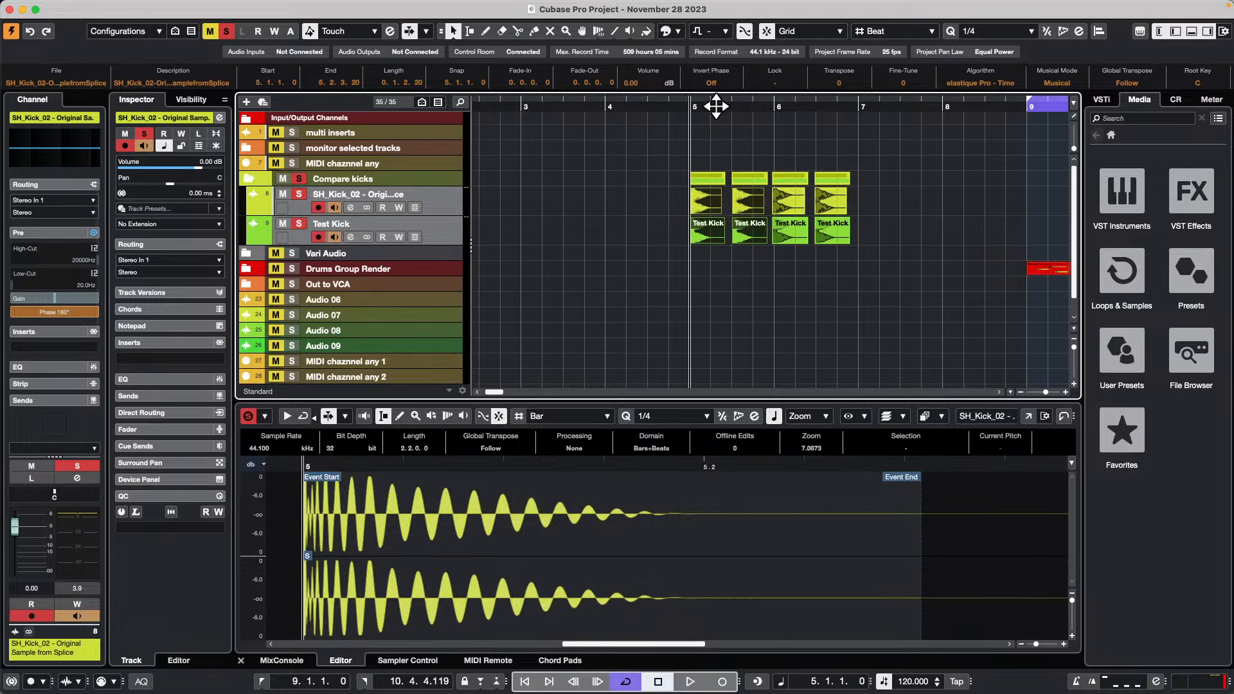
# - Play the kick events from just before bar 5 and show the Control Room
pyautogui.moveTo(716, 106); pyautogui.dragTo(681, 113)
pyautogui.press('space')
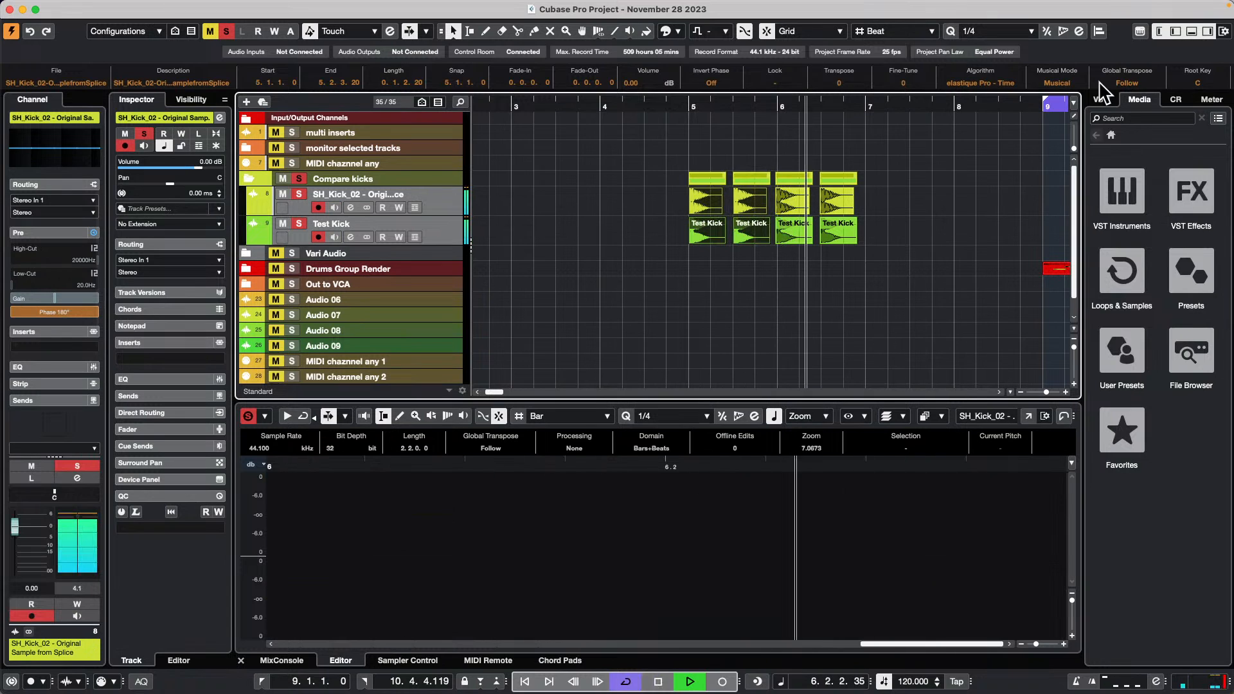
pyautogui.click(1176, 99)
pyautogui.press('space')
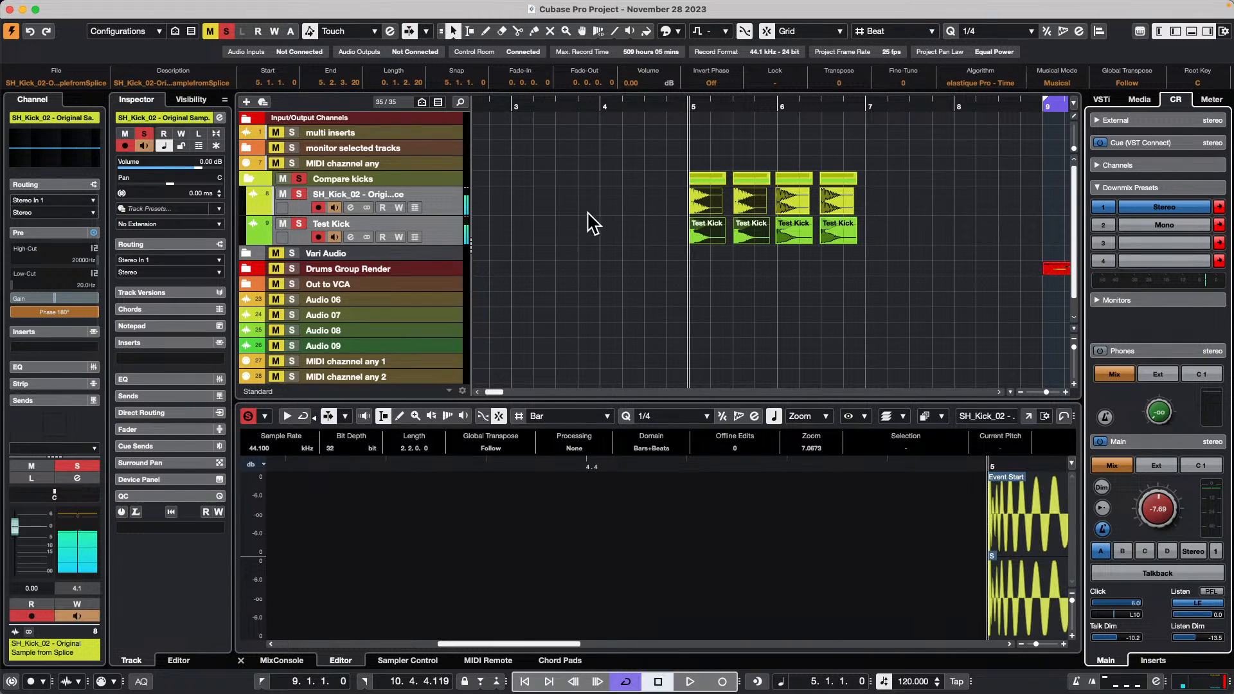
# - Turn off record enable on both kick tracks and set the Control Room main level to -7.86
pyautogui.click(588, 213)
pyautogui.click(315, 207)
pyautogui.press('space')
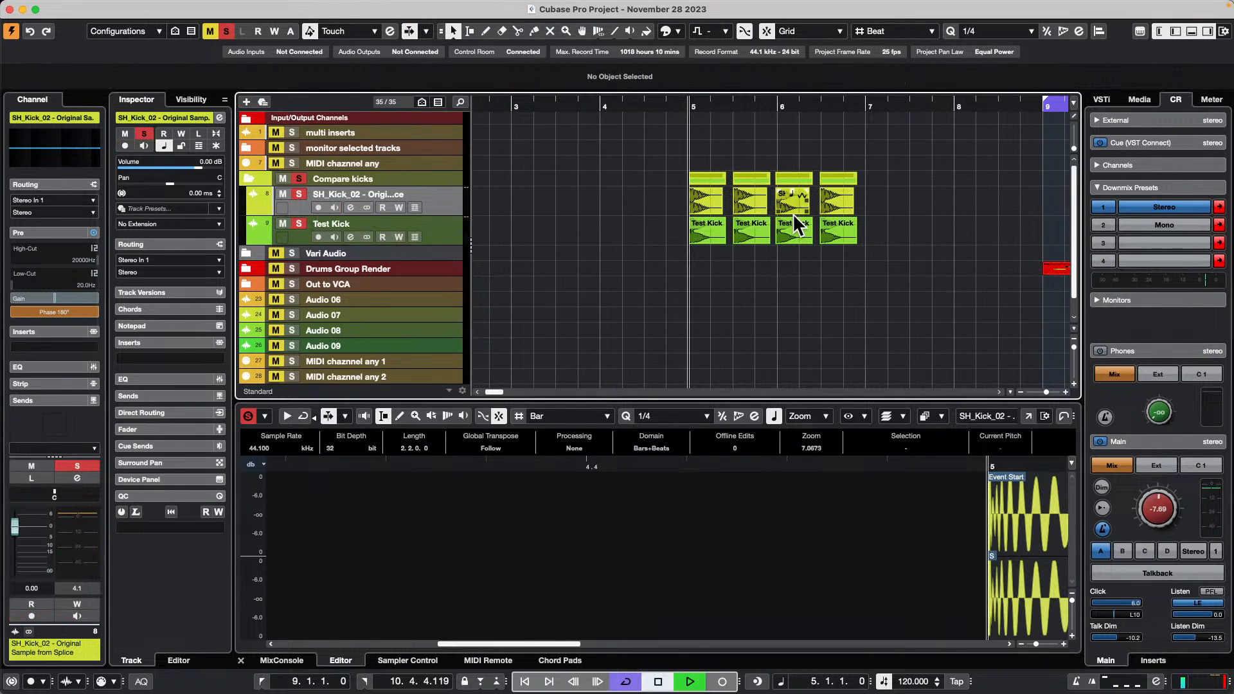
pyautogui.press('space')
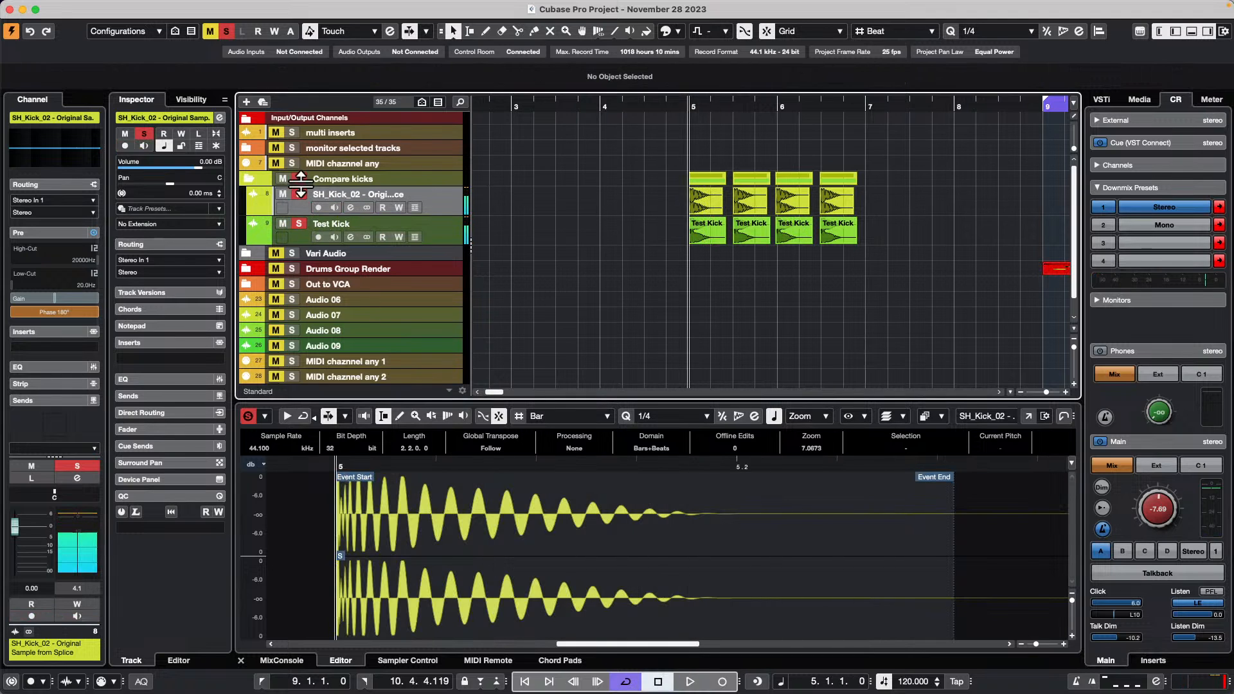
pyautogui.click(1155, 508)
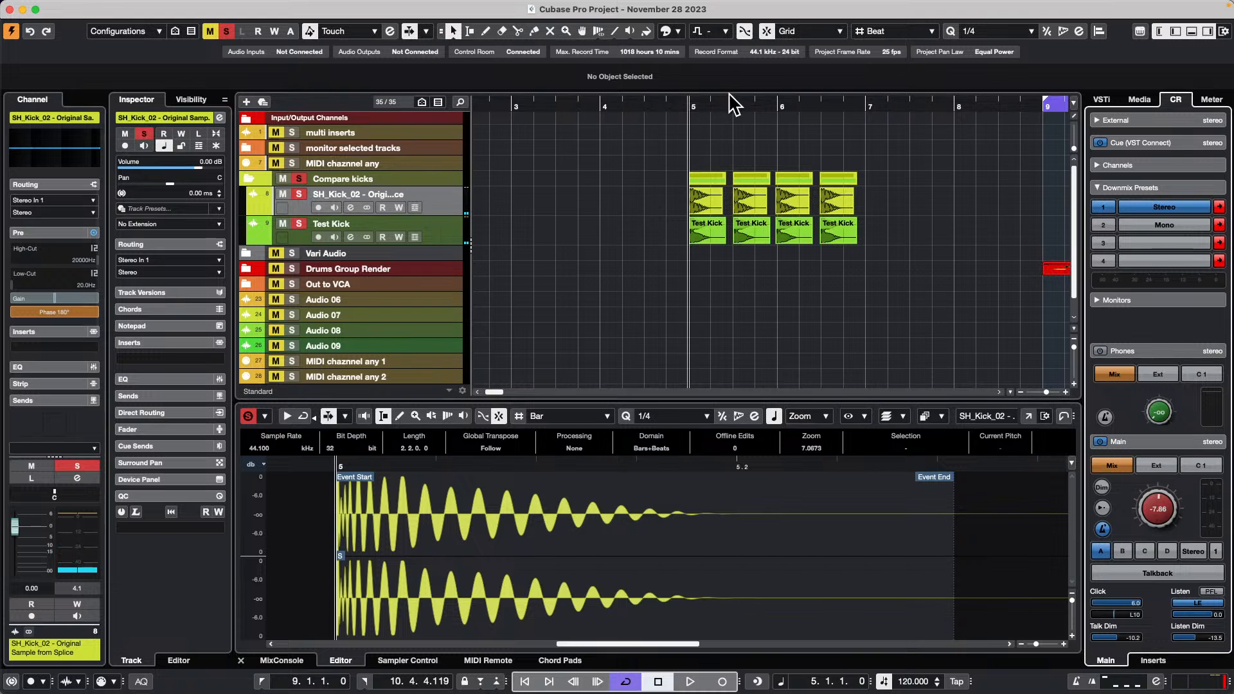
# - Play the repeated kick events again from bar 5 to hear both samples together
pyautogui.moveTo(689, 110); pyautogui.dragTo(738, 264)
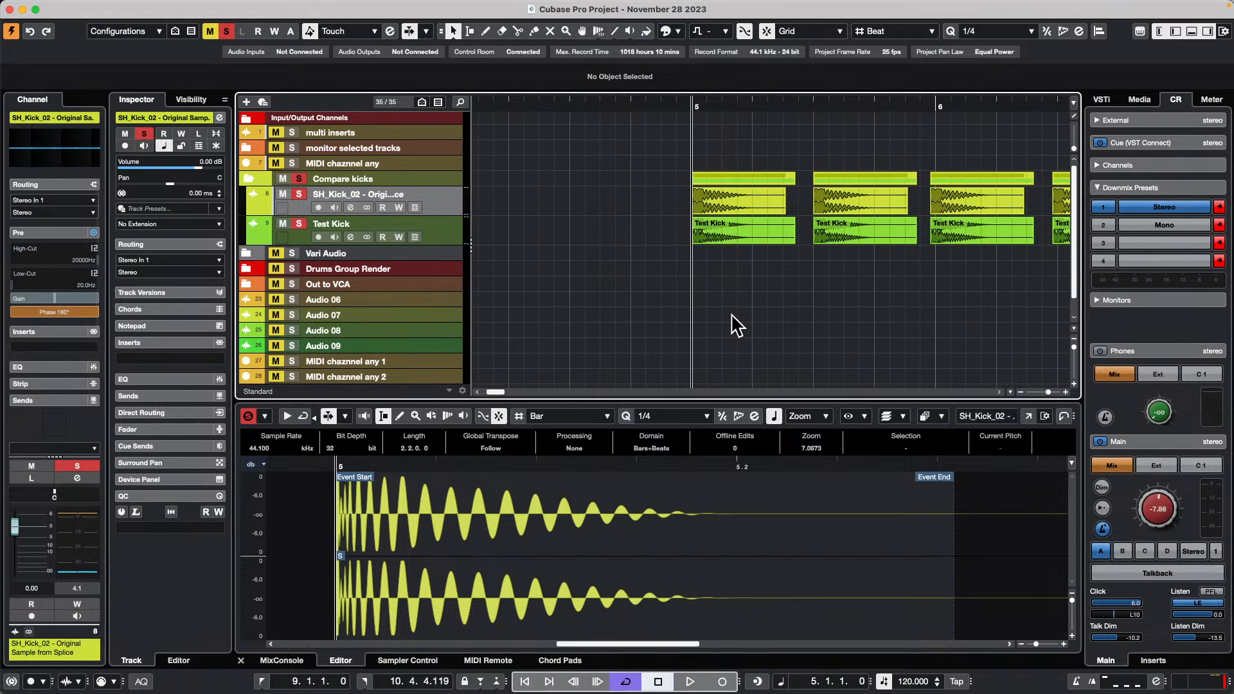
pyautogui.press('space')
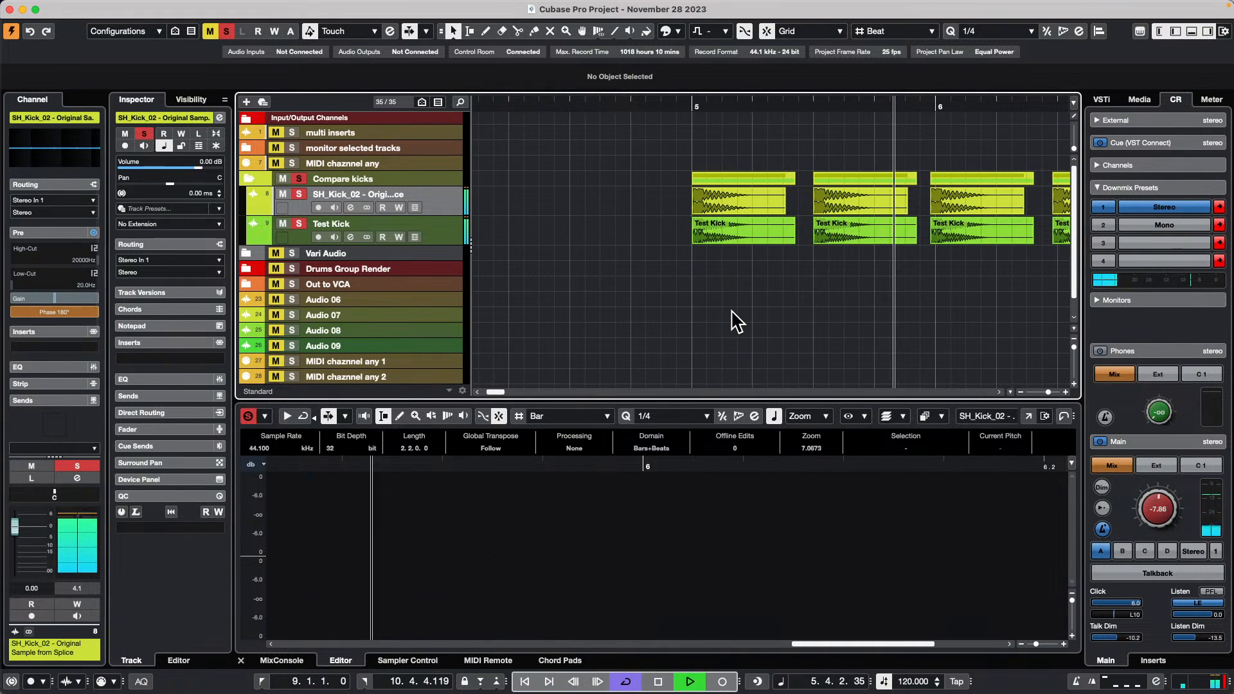
pyautogui.press('space')
# - Select the Test Kick events, turn off record enable on their track and unsolo the Compare kicks folder
pyautogui.moveTo(675, 102); pyautogui.dragTo(639, 78)
pyautogui.moveTo(747, 228); pyautogui.dragTo(645, 243)
pyautogui.moveTo(642, 97); pyautogui.dragTo(640, 115)
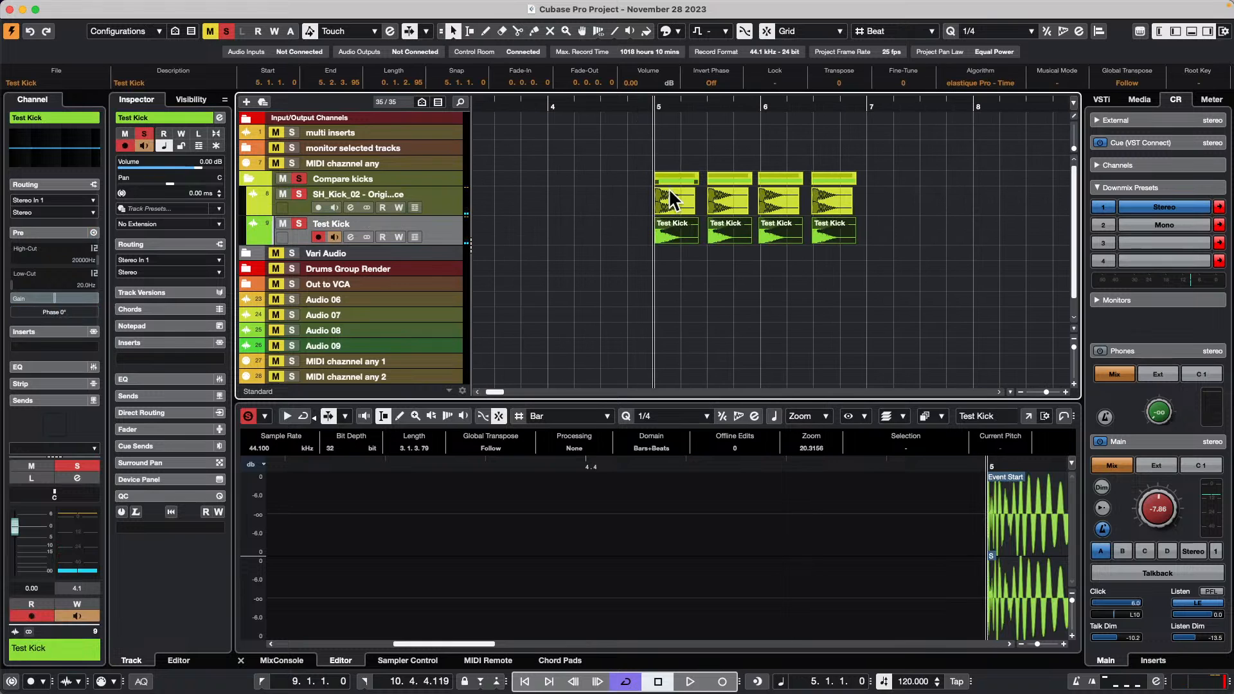
pyautogui.click(320, 236)
pyautogui.click(298, 179)
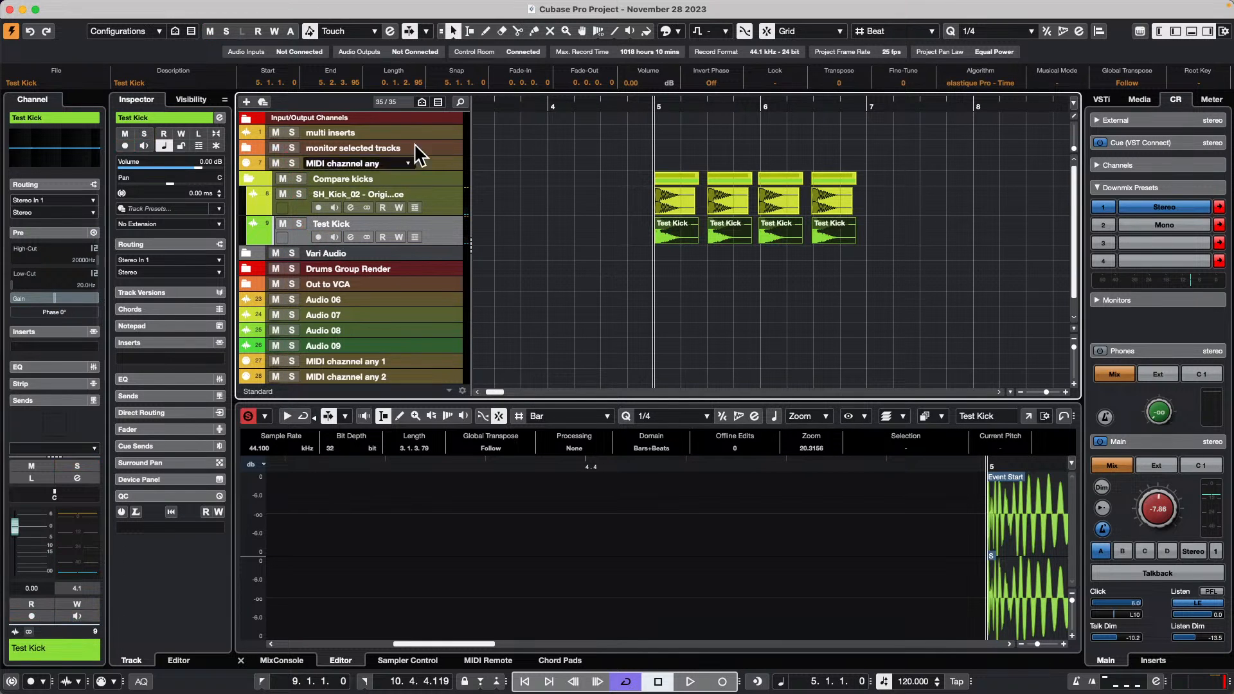
# - Set the locators to 5.1.1.0 and play the kick events with the folder unsoloed
pyautogui.click(647, 101)
pyautogui.press('space')
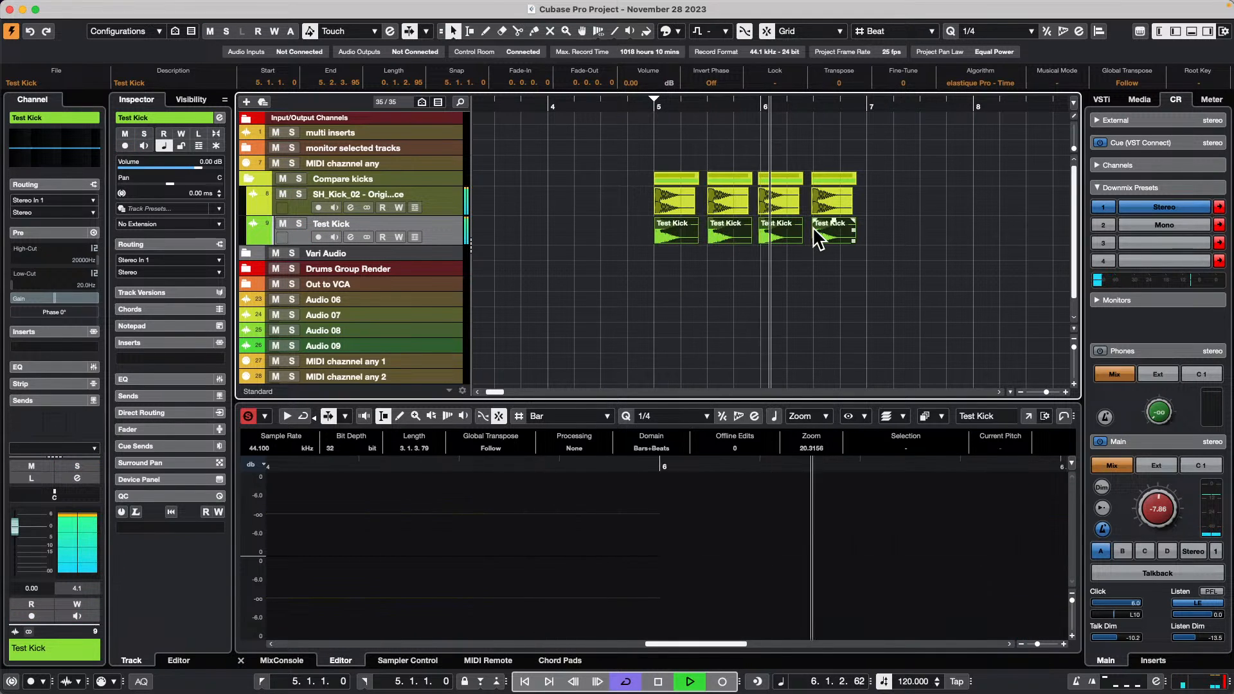
pyautogui.press('space')
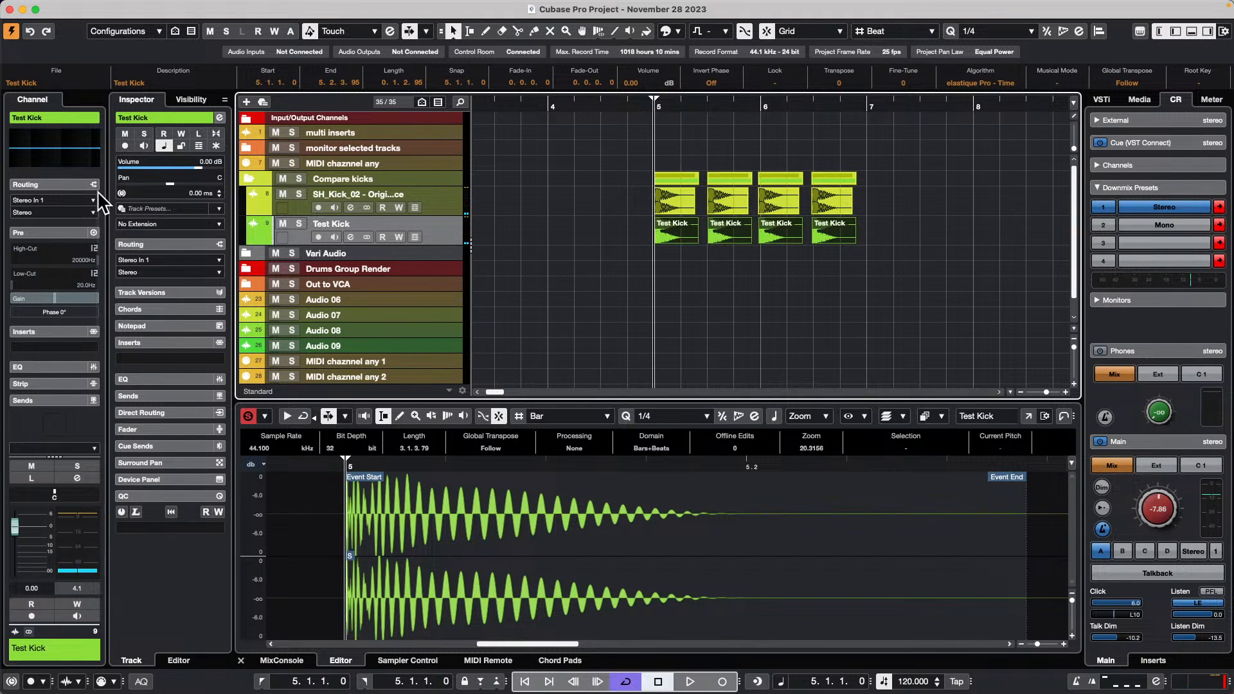
# - Compare the kicks' playback with the SH_Kick_02 channel's phase at 0° and then switched back to 180°
pyautogui.click(57, 229)
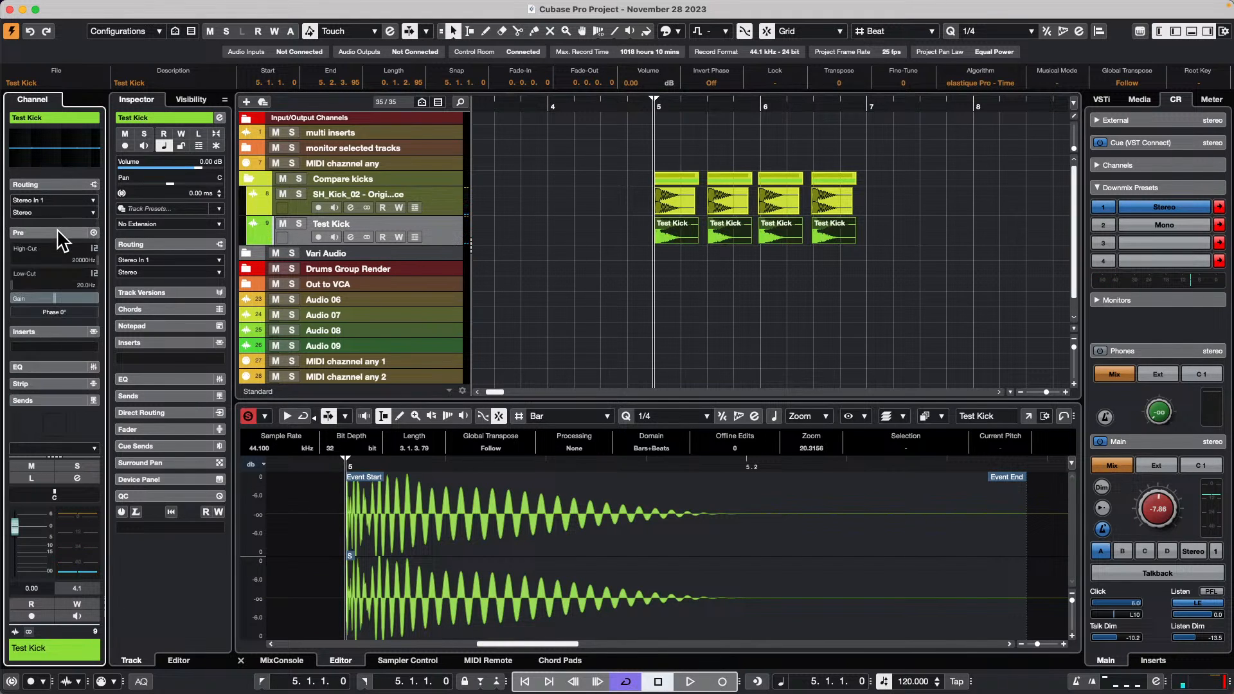
pyautogui.click(457, 207)
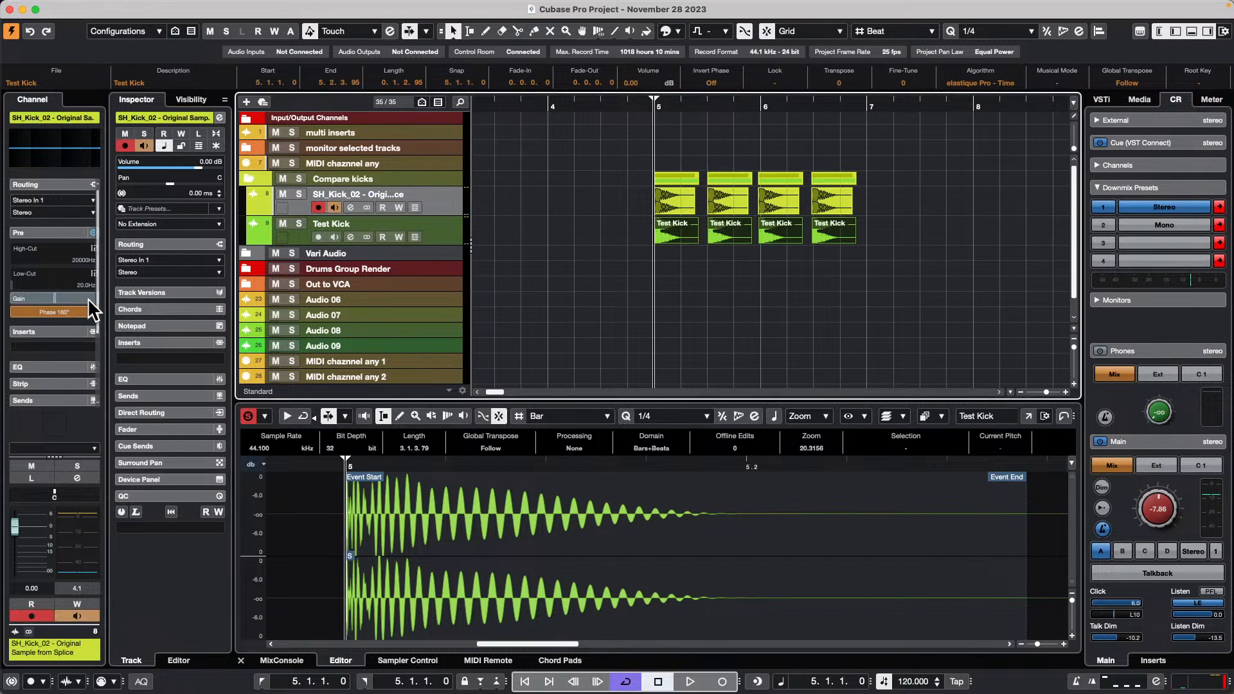
pyautogui.click(60, 311)
pyautogui.press('space')
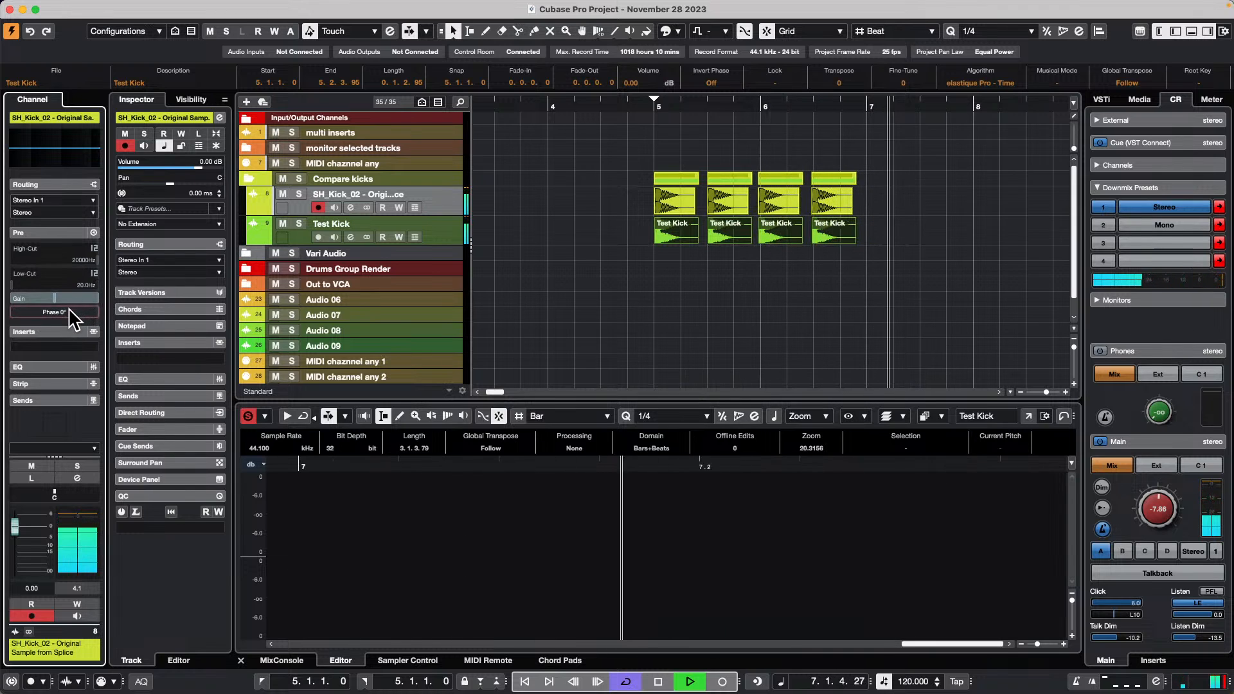
pyautogui.click(628, 103)
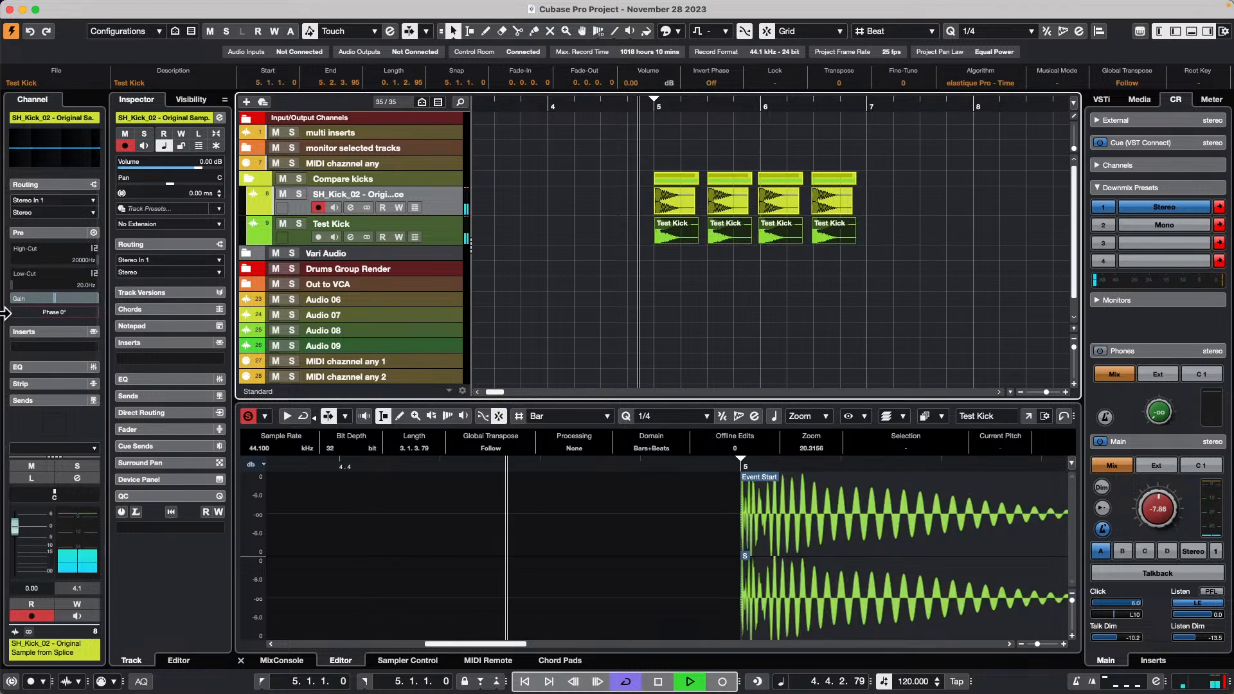
pyautogui.click(58, 311)
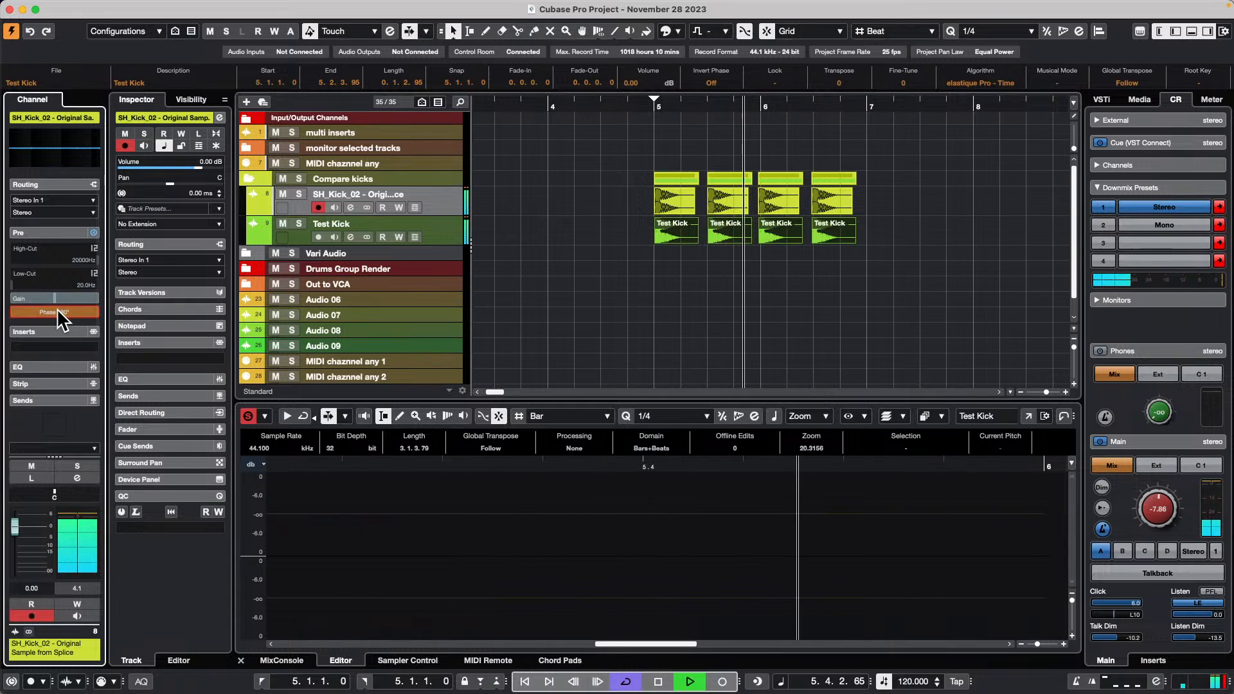
pyautogui.press('space')
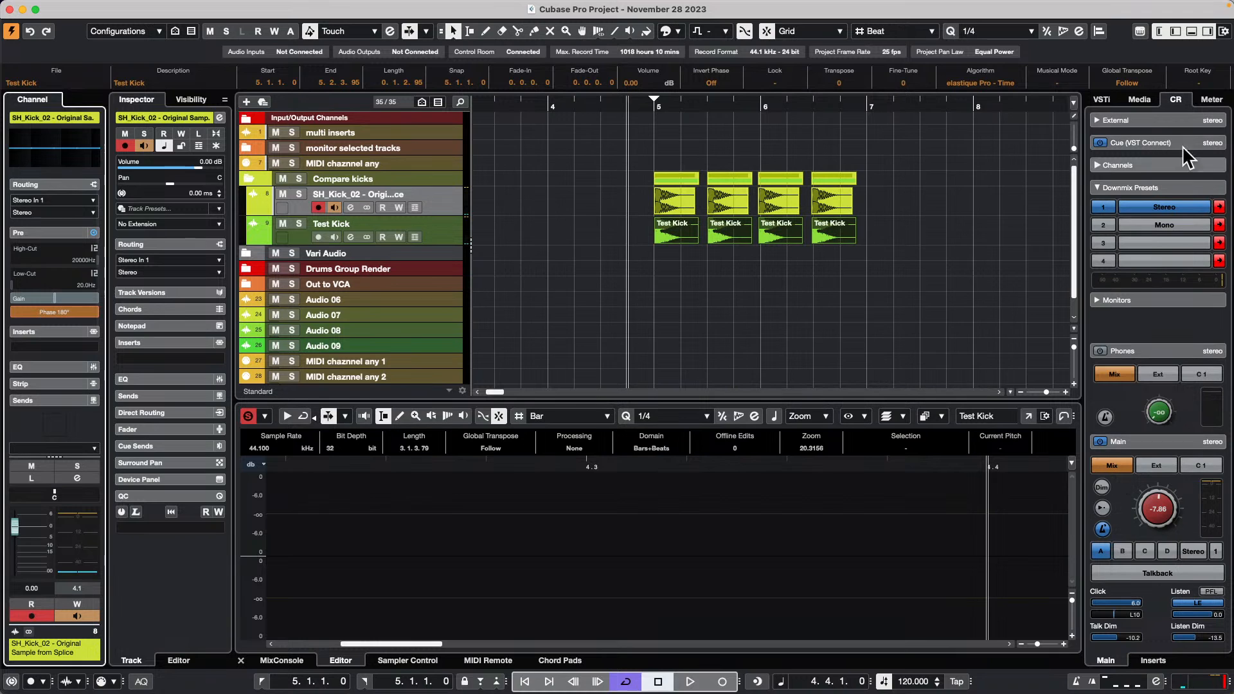
# - Preview the Cinema - Synth Loop C Min 69 sample from the Blockbuster loop set and lower the preview volume
pyautogui.click(1138, 101)
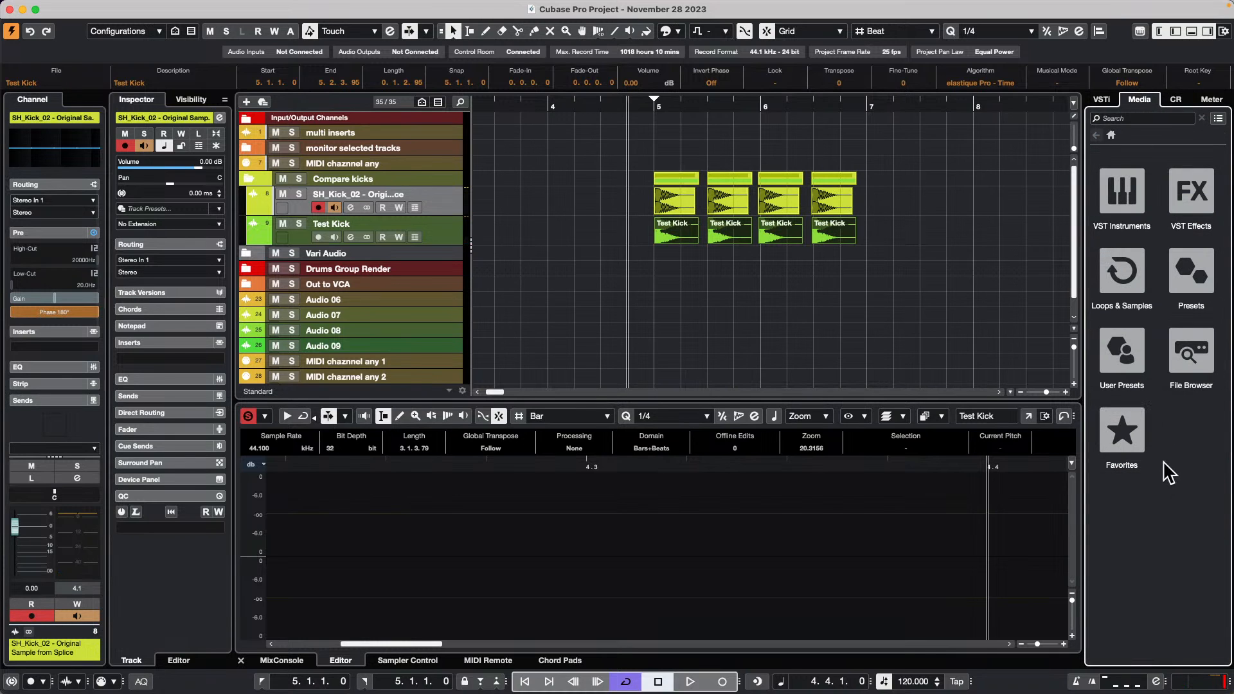
pyautogui.click(1174, 99)
pyautogui.click(1122, 273)
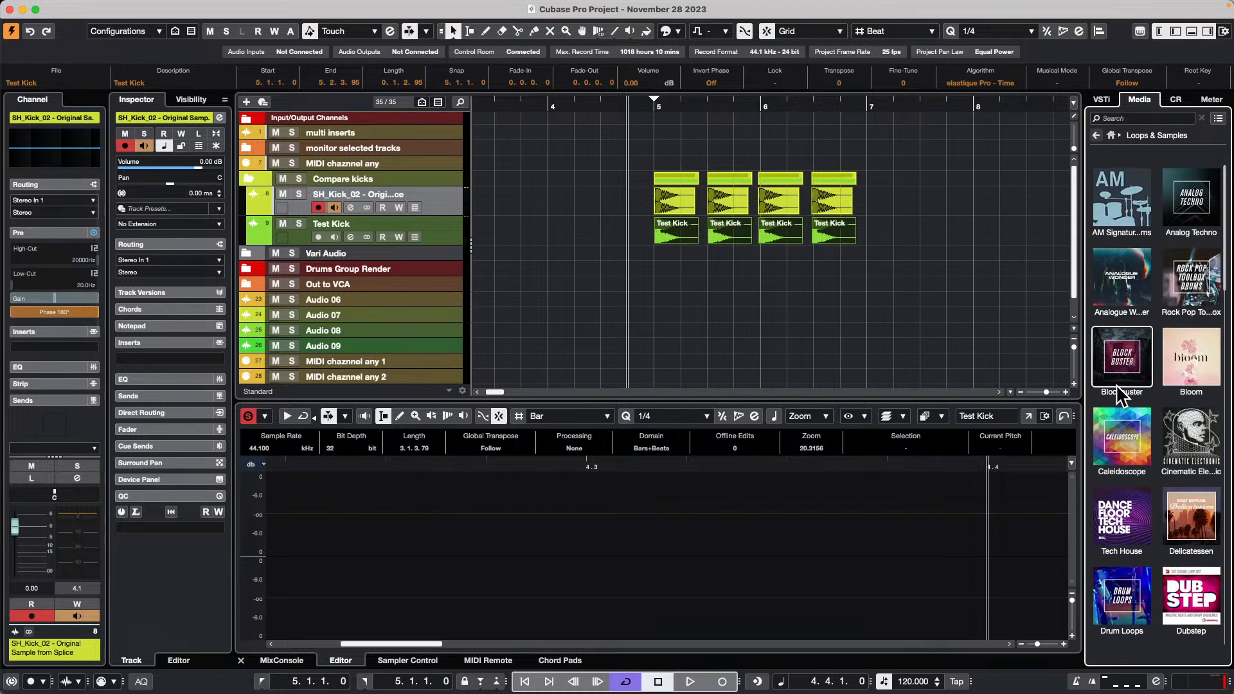
pyautogui.click(1122, 357)
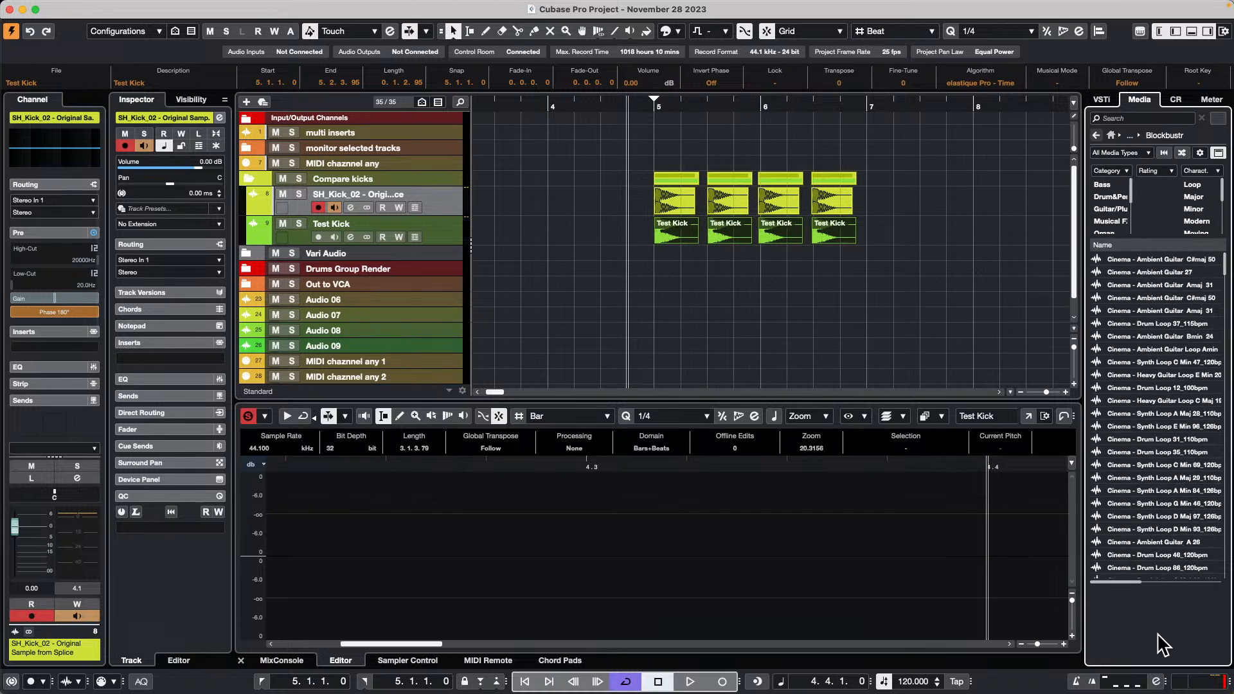
pyautogui.click(1157, 464)
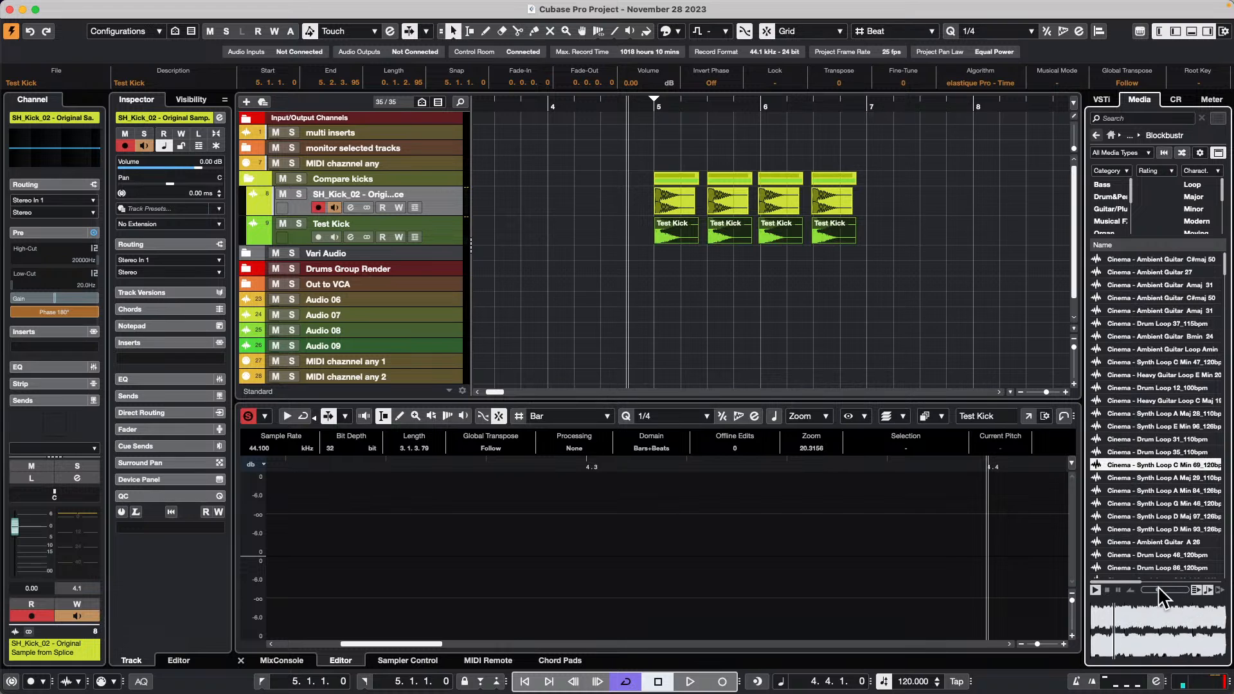
pyautogui.moveTo(1158, 591); pyautogui.dragTo(1151, 591)
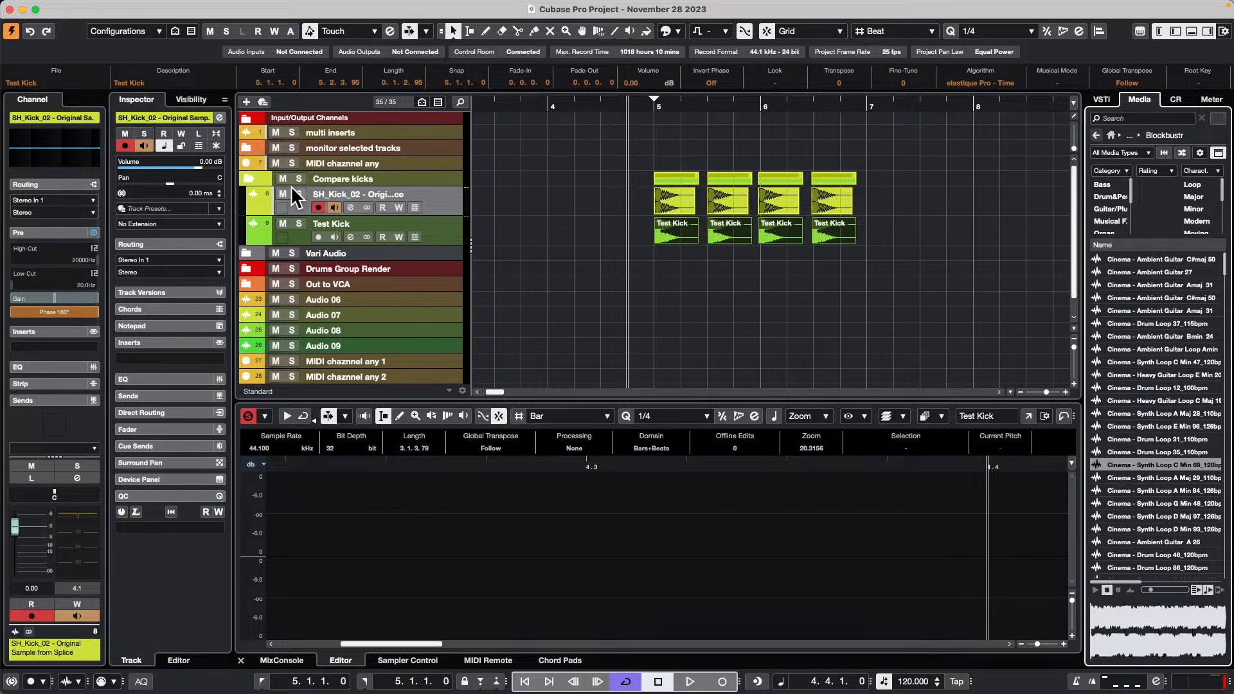
# - Fold the Compare kicks folder and unfold the Vari Audio folder
pyautogui.click(247, 179)
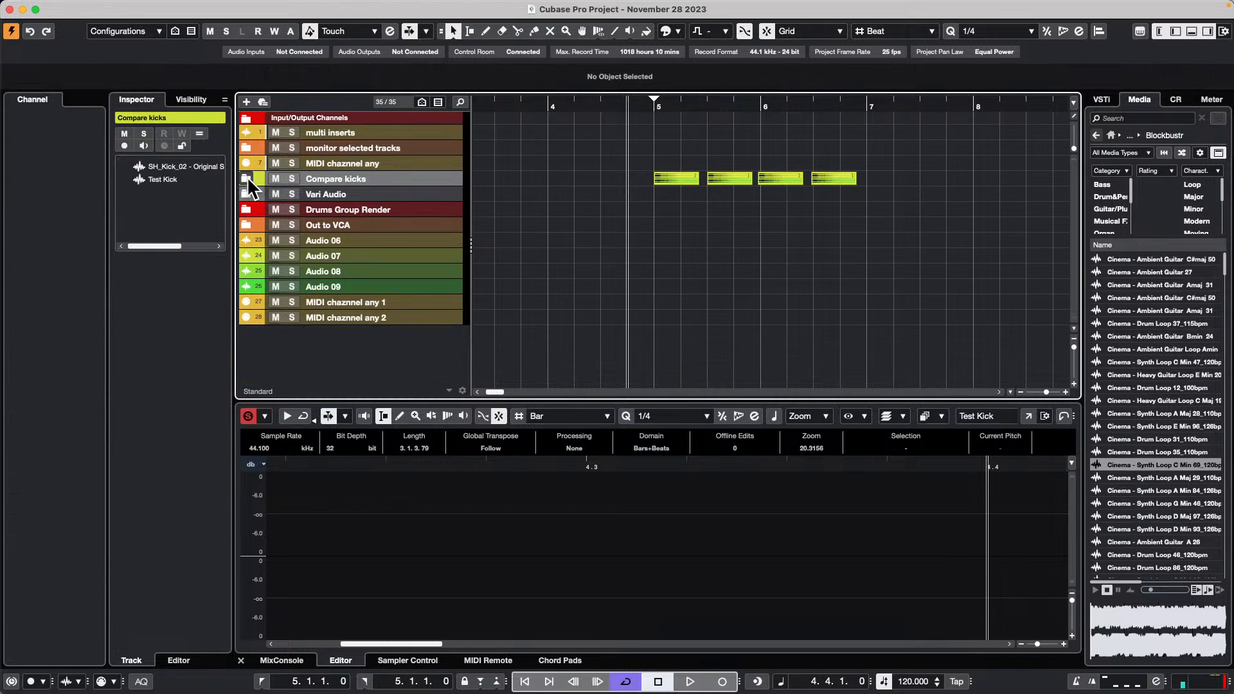
pyautogui.click(247, 195)
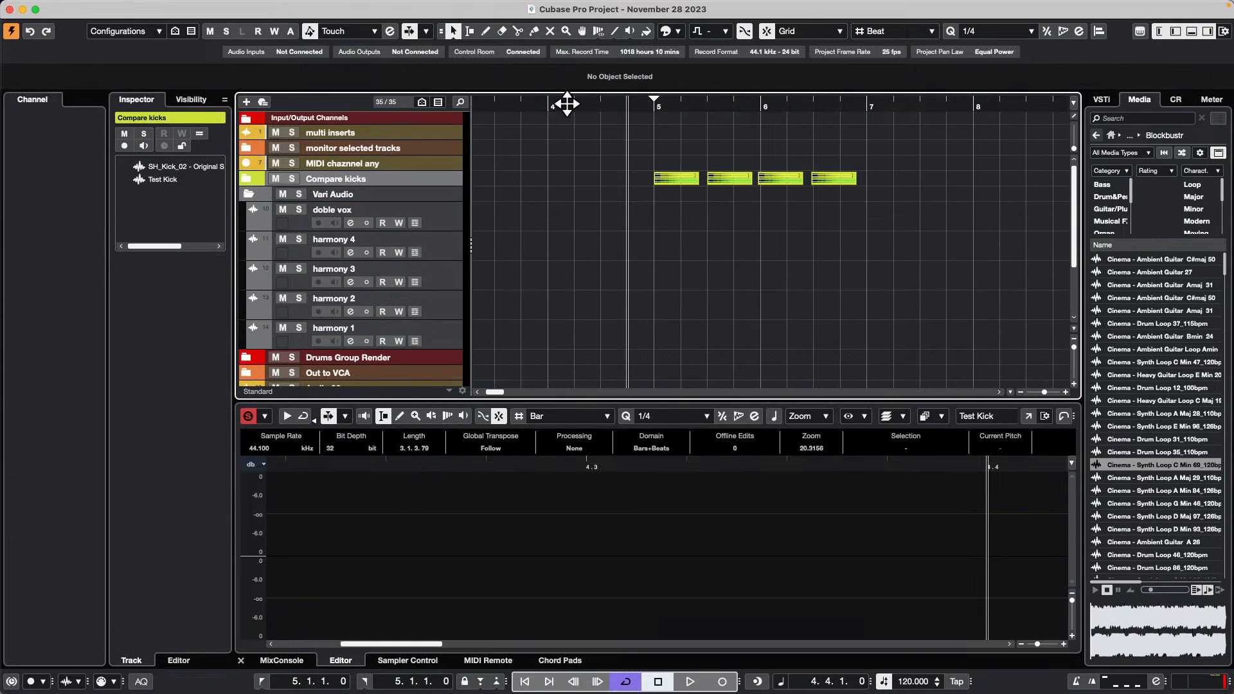
# - Open the early harmony 1, 2 and 3 vocal events in a separate Sample Editor window and enable VariAudio editing
pyautogui.moveTo(563, 96); pyautogui.dragTo(559, 66)
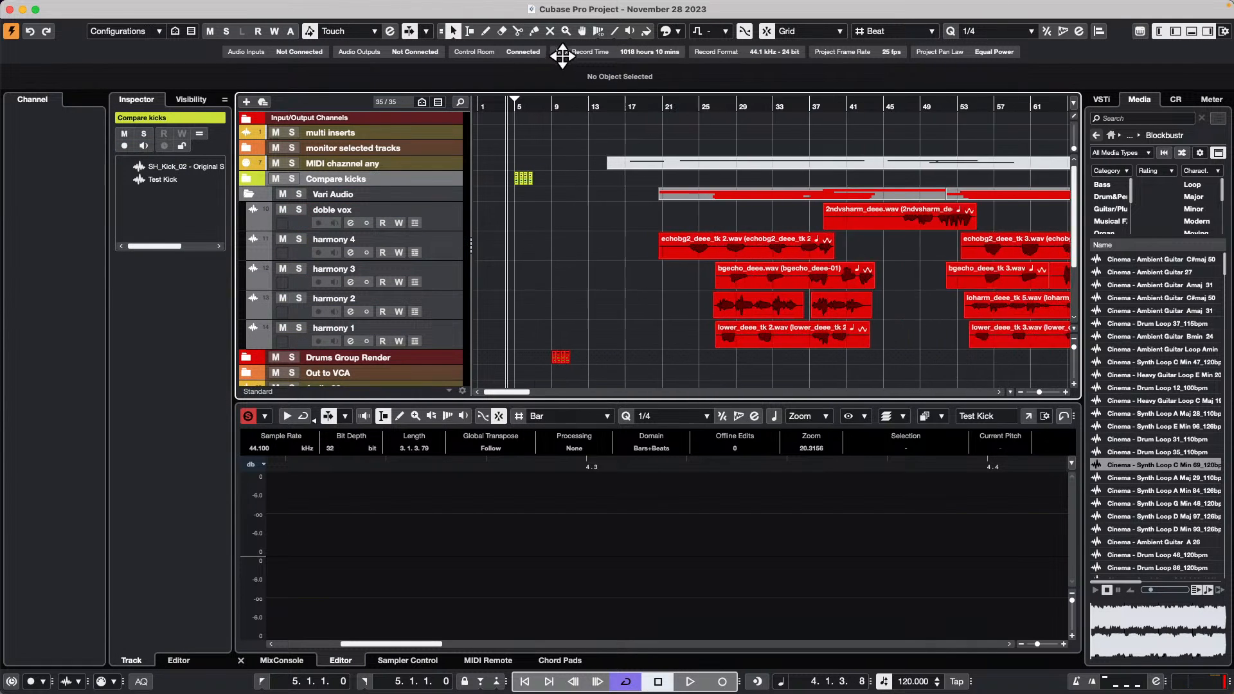
pyautogui.click(790, 283)
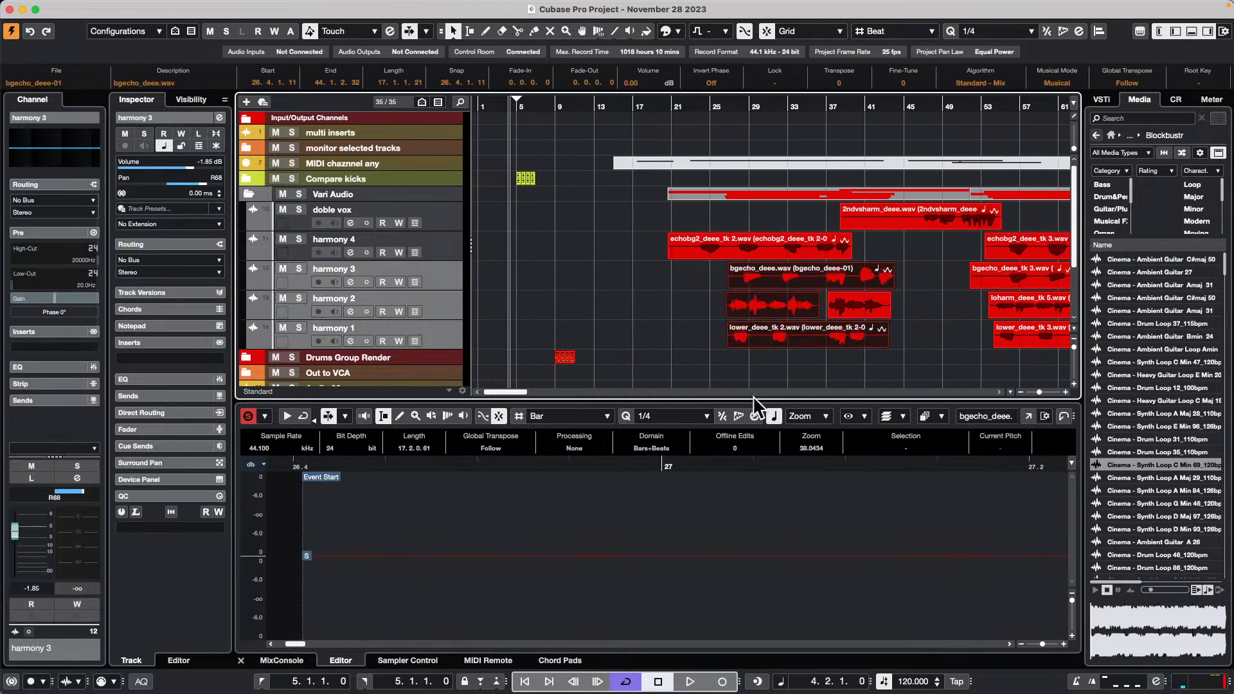
pyautogui.click(868, 415)
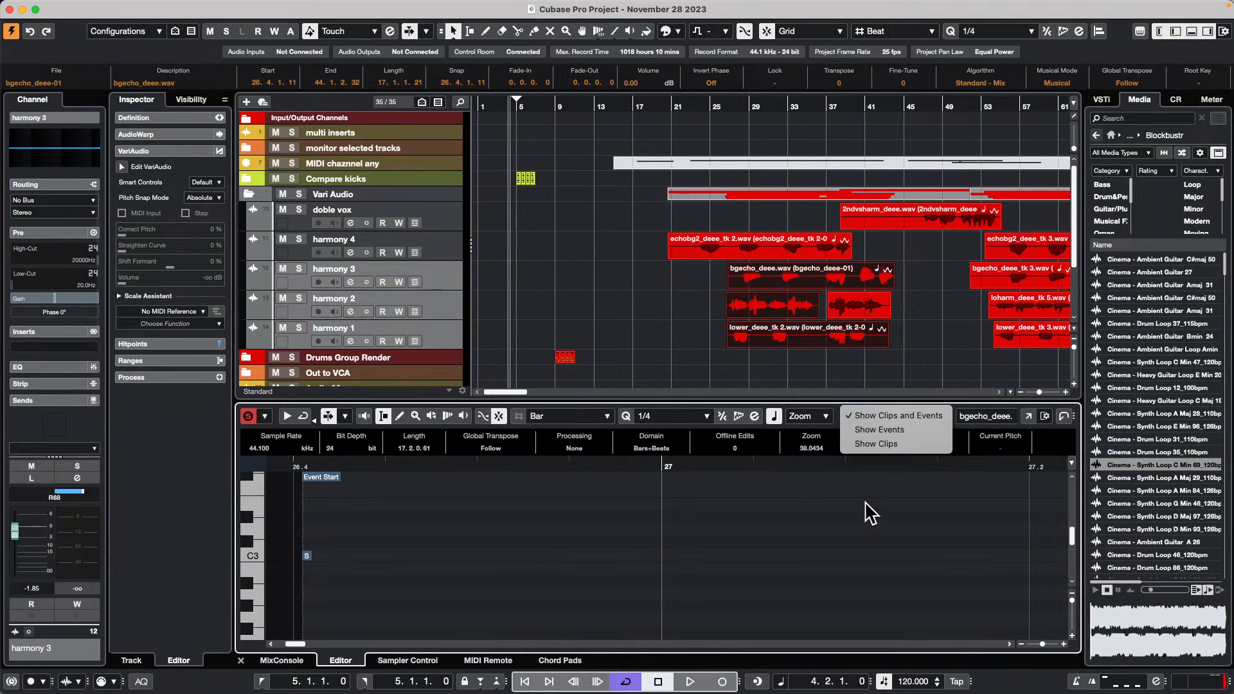
pyautogui.click(898, 425)
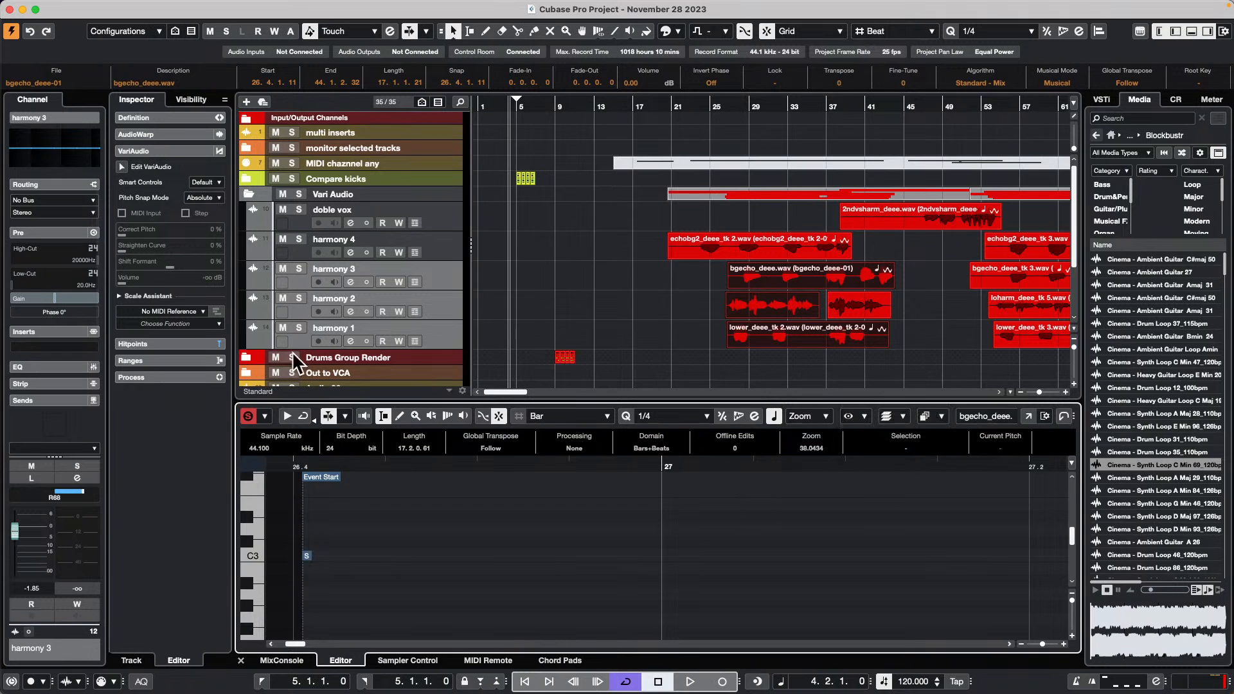
pyautogui.click(1029, 417)
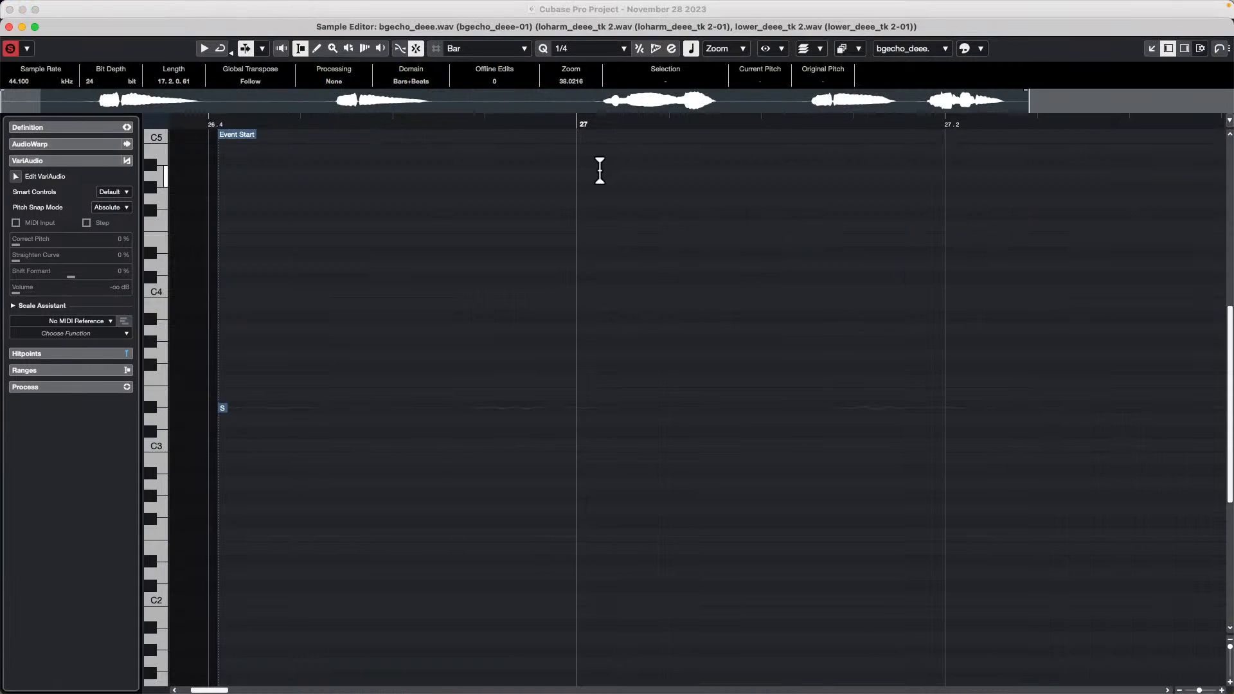
pyautogui.click(15, 176)
pyautogui.moveTo(414, 123); pyautogui.dragTo(551, 173)
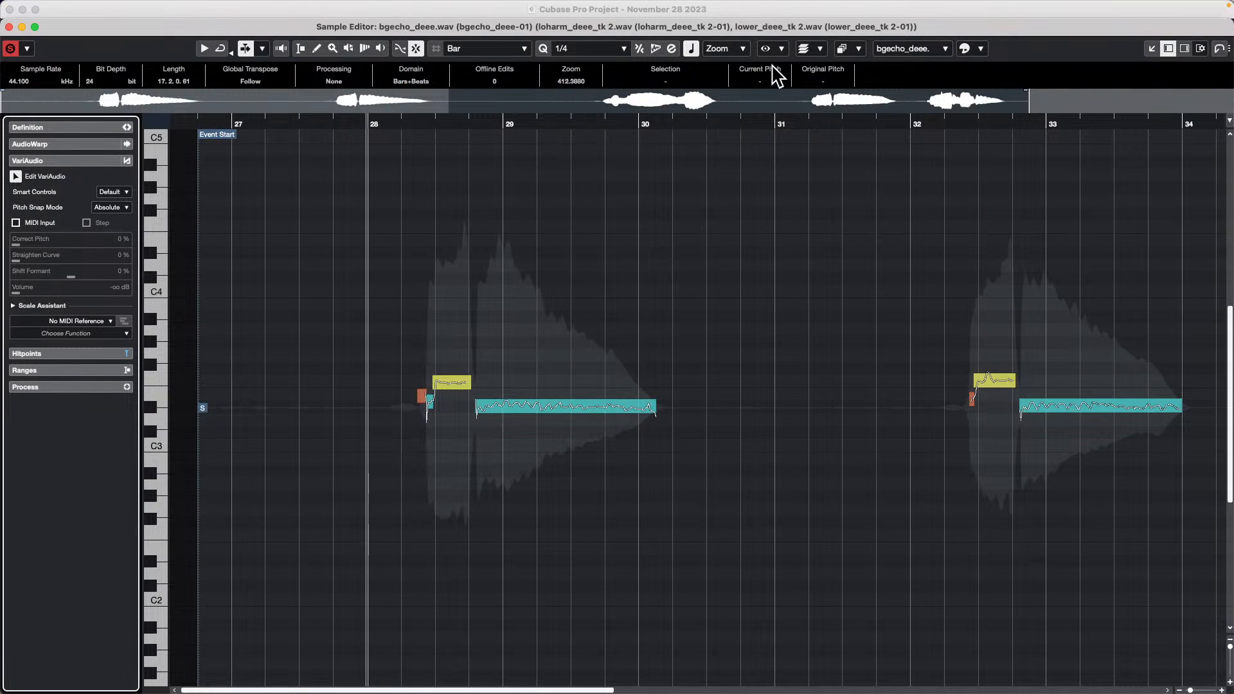
# - Check the Clip Editing Mode choices and the clip and event display options, and close the Sample Editor window
pyautogui.click(820, 49)
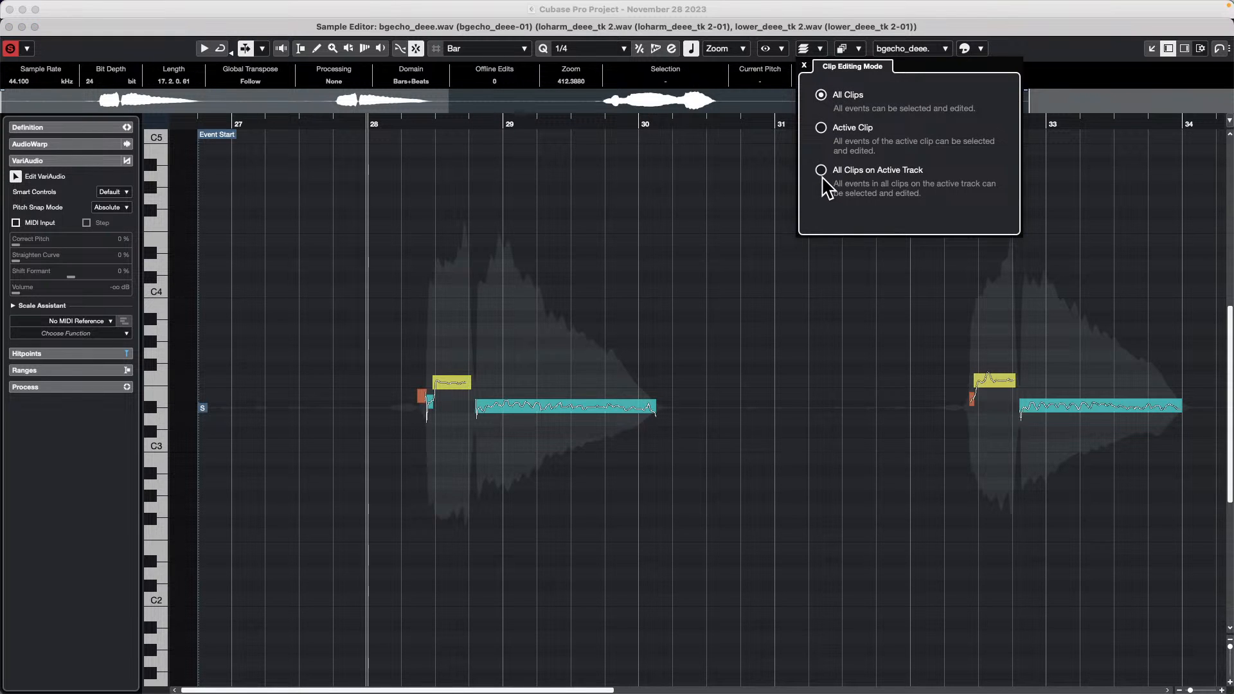
pyautogui.click(739, 149)
pyautogui.click(768, 49)
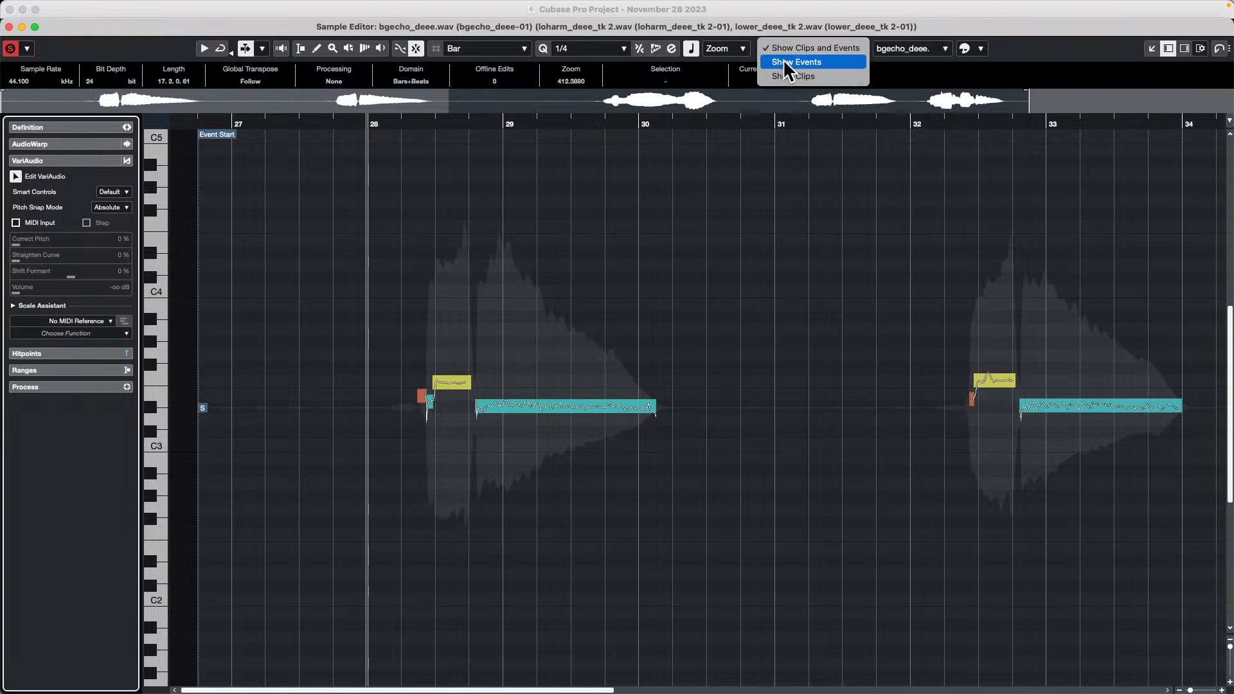
pyautogui.click(786, 71)
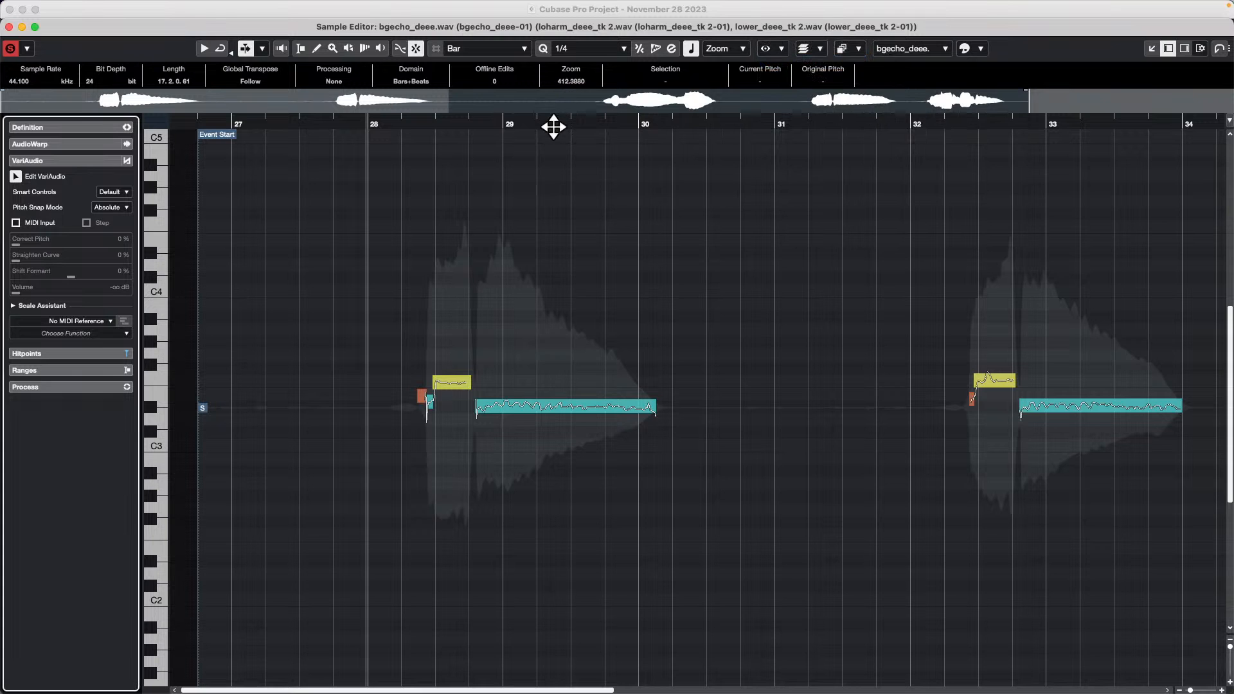
pyautogui.moveTo(553, 124); pyautogui.dragTo(559, 102)
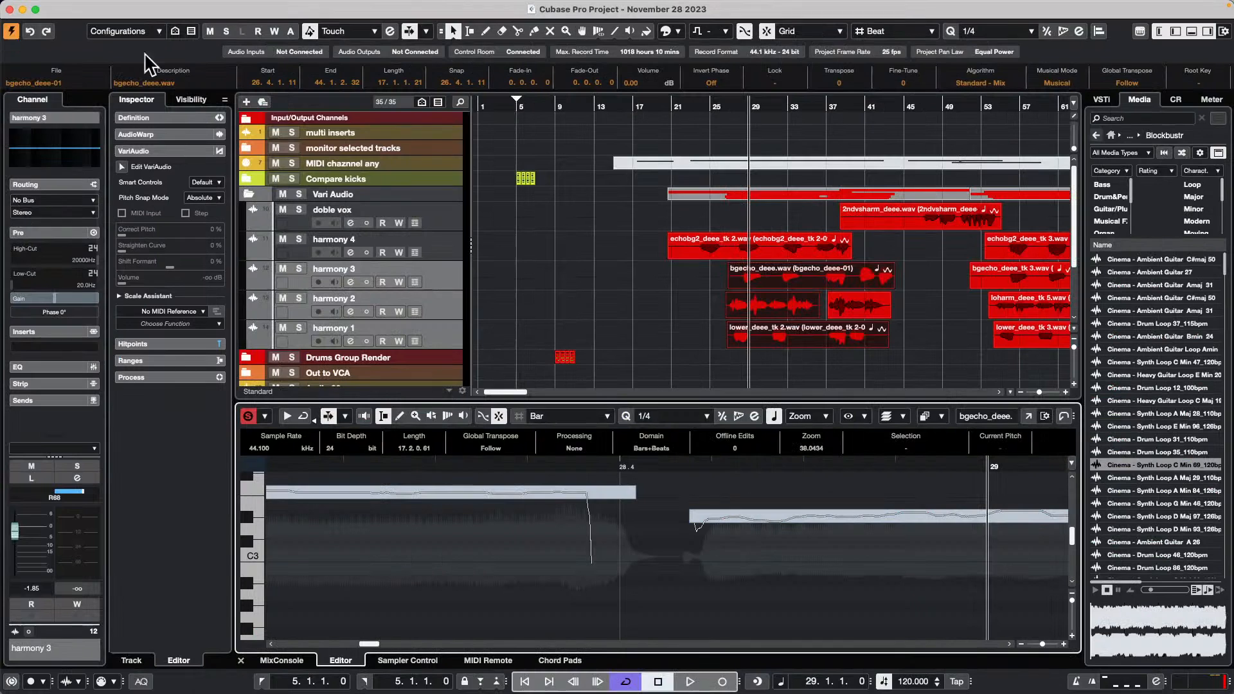
pyautogui.click(9, 27)
# - Select the early harmony 3 and harmony 1 events plus both harmony 2 events, and open them together in a separate Sample Editor window
pyautogui.click(703, 266)
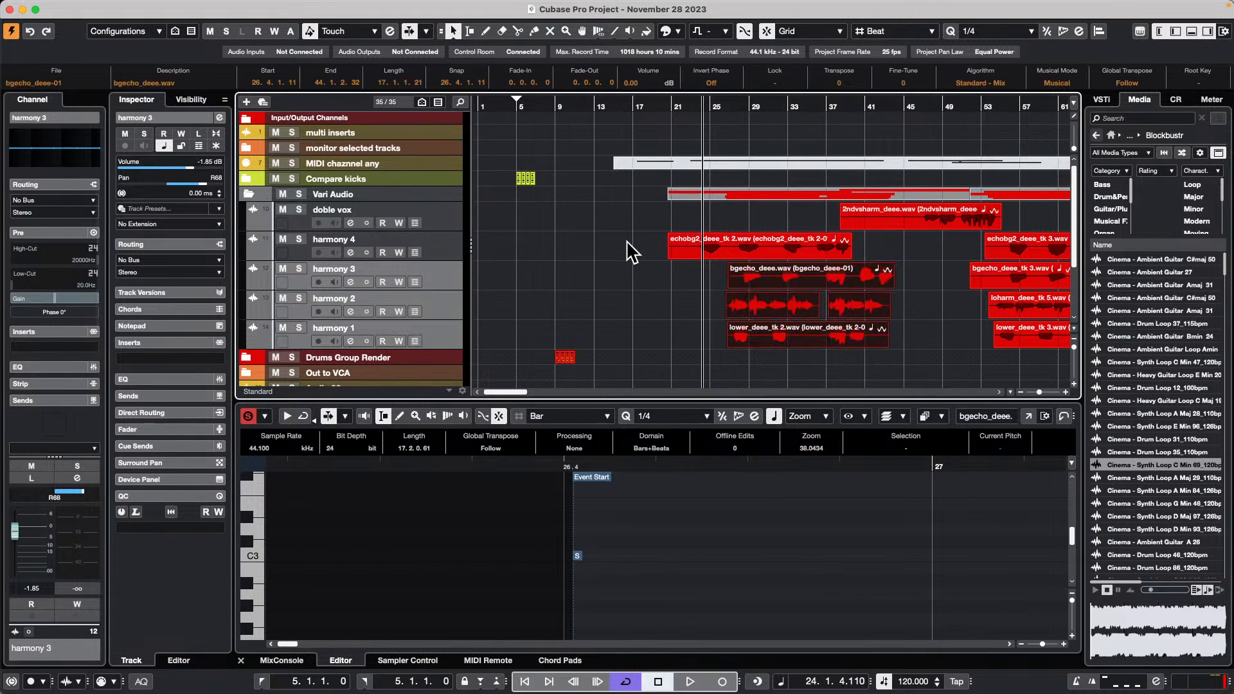
pyautogui.click(792, 288)
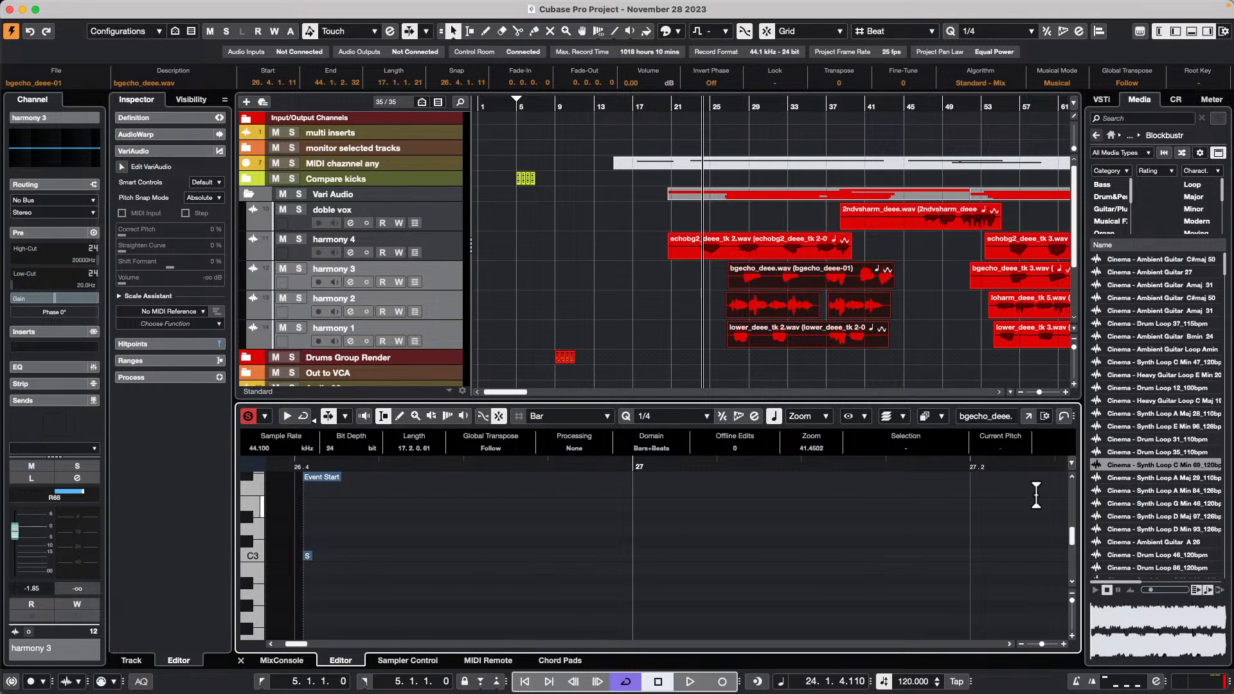
pyautogui.click(1044, 416)
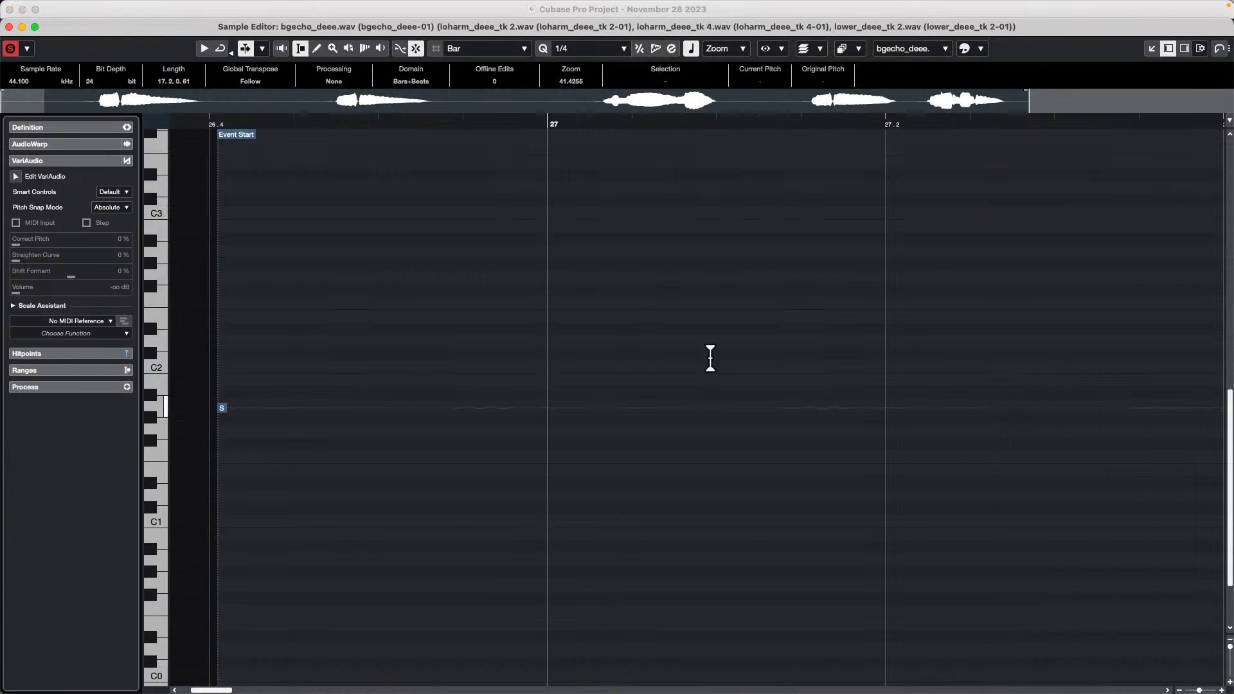
pyautogui.moveTo(386, 124); pyautogui.dragTo(392, 59)
pyautogui.scroll(5, 502, 273)
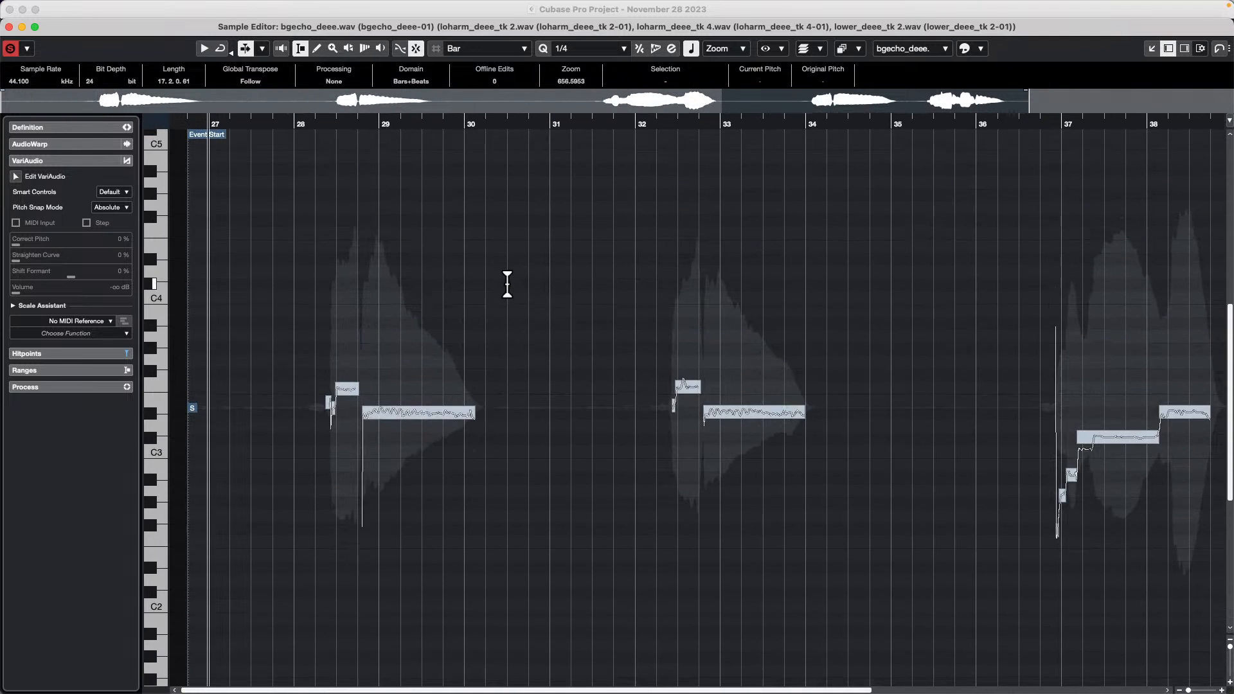
# - Make loharm_deee_tk 2.wav on harmony 2 the active clip and set the editor to Show All Clips
pyautogui.click(936, 50)
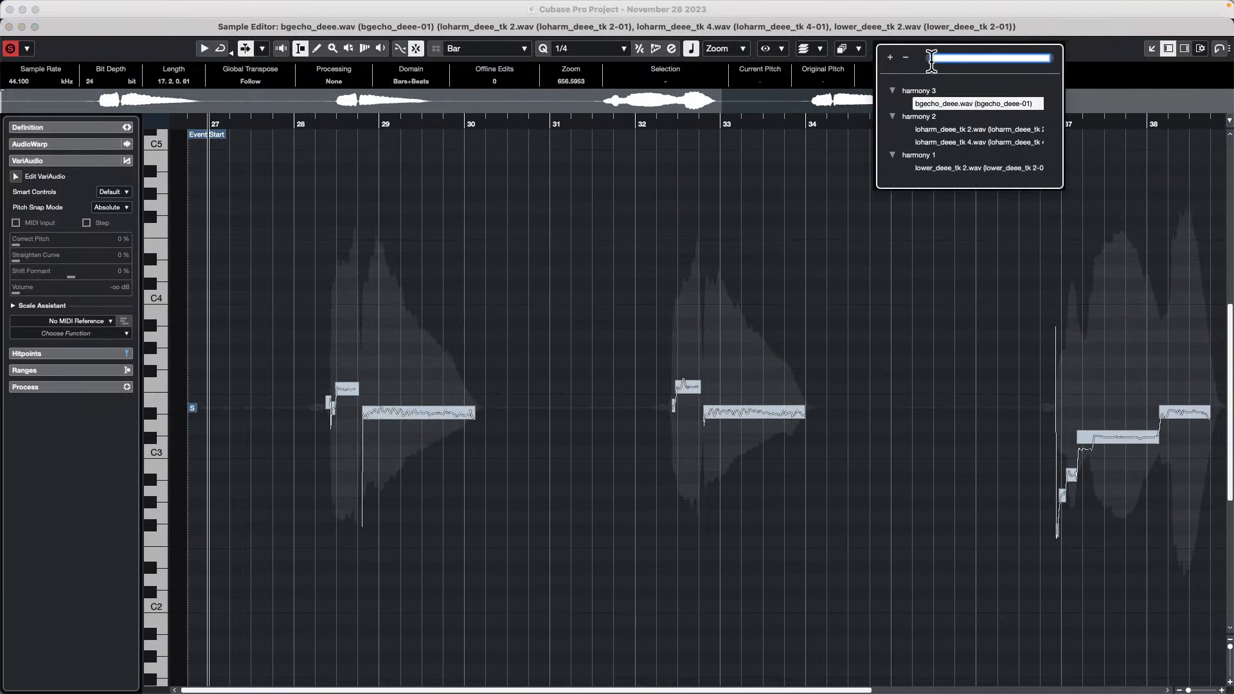
pyautogui.click(947, 130)
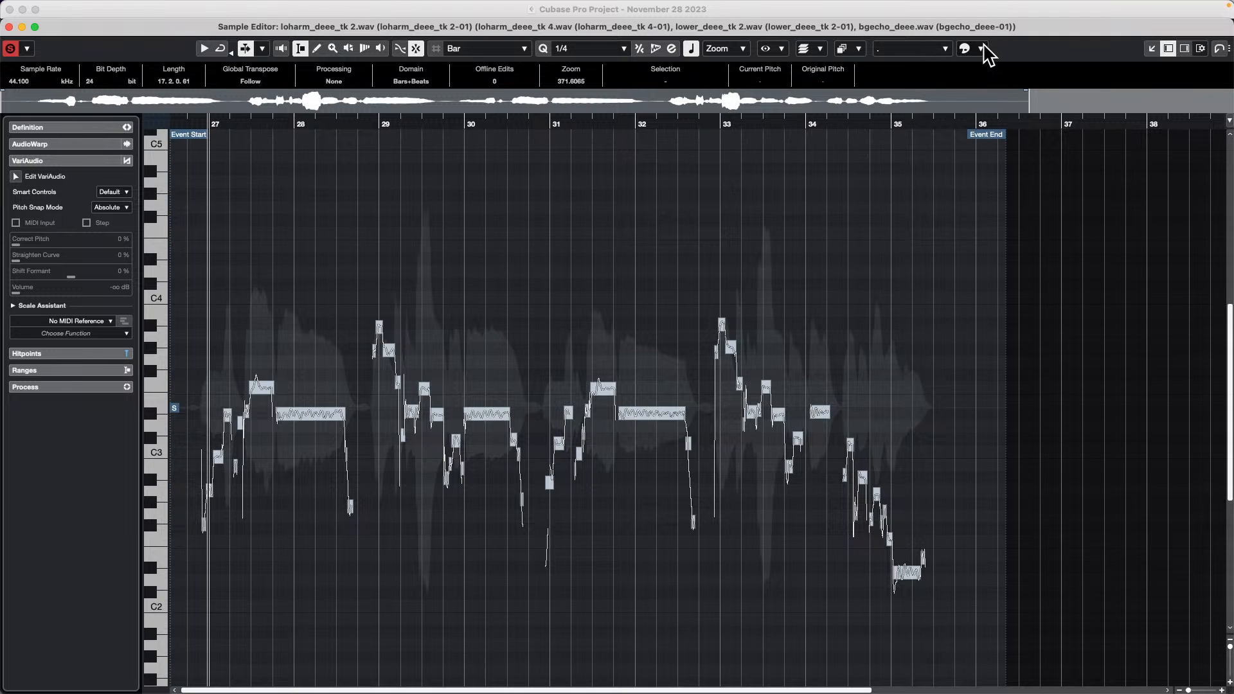
pyautogui.click(858, 49)
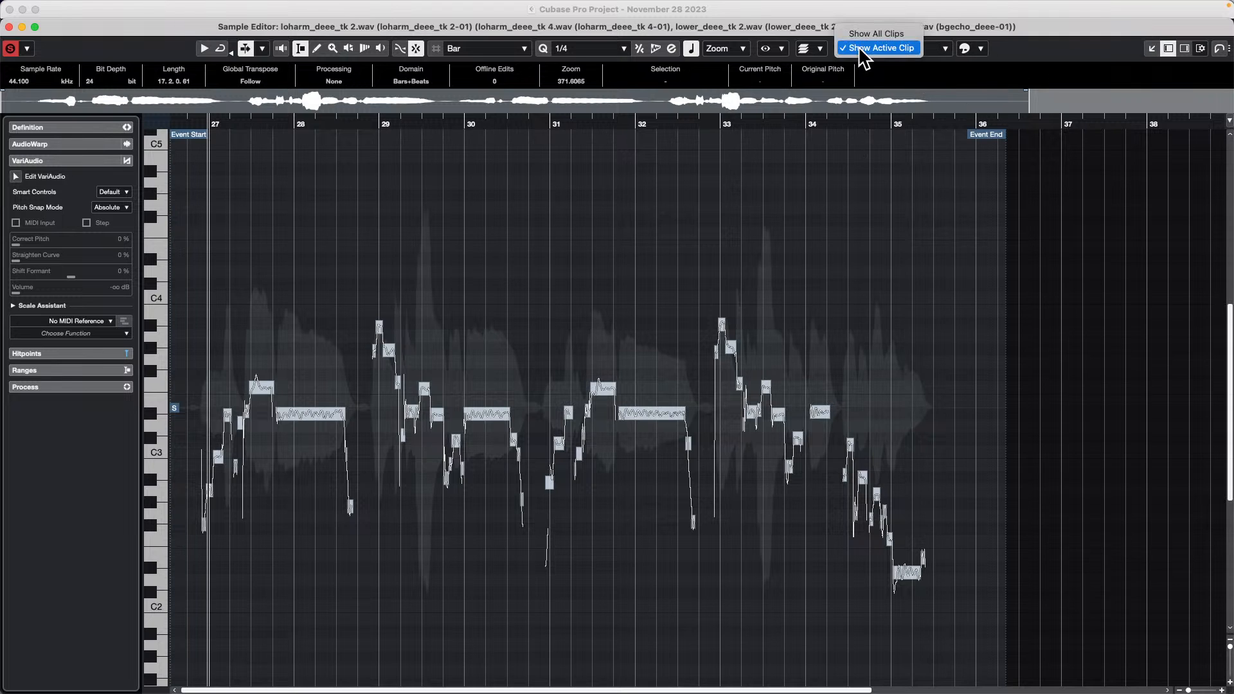
pyautogui.click(896, 34)
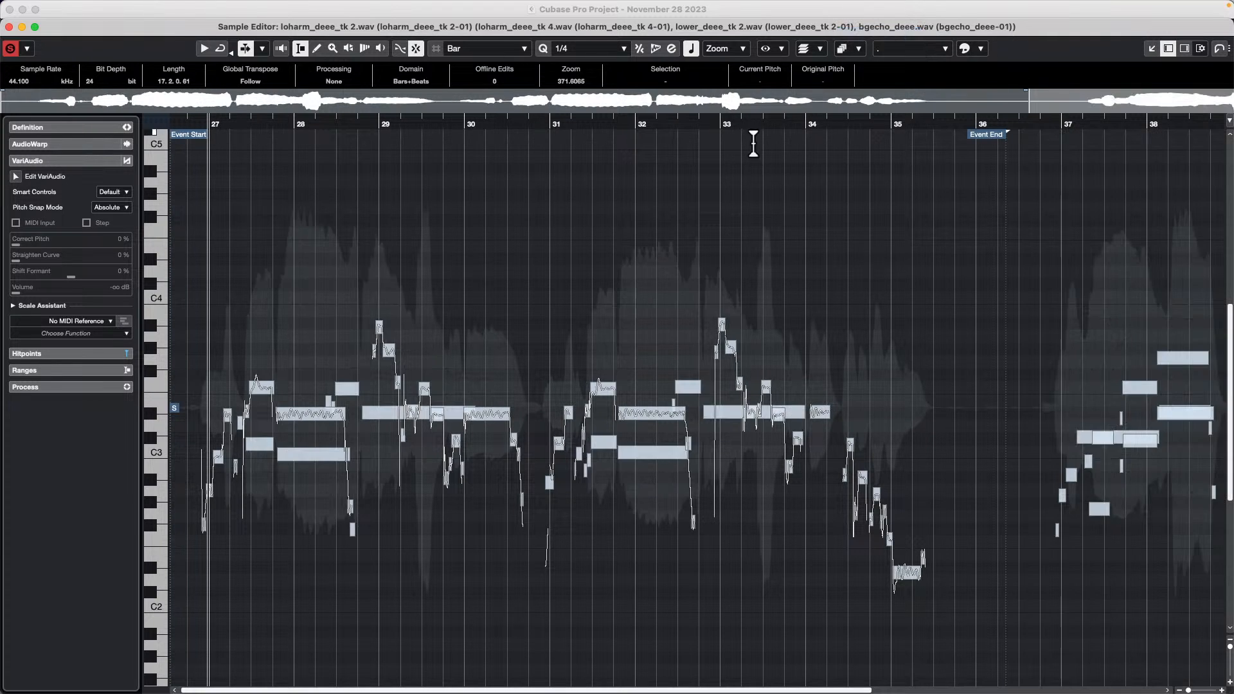
# - Enable VariAudio editing, select pitch segments in the bgecho_deee and lower_deee_tk 2 clips, and close the Sample Editor window
pyautogui.scroll(-1, 837, 217)
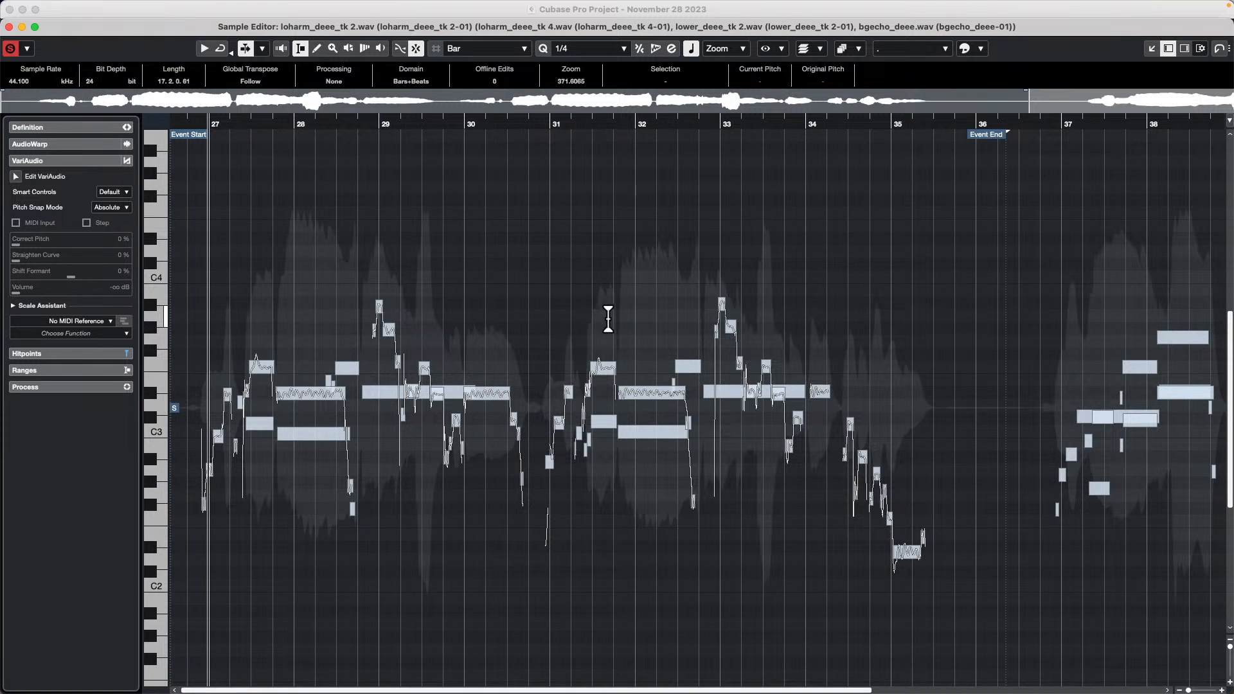
pyautogui.click(15, 176)
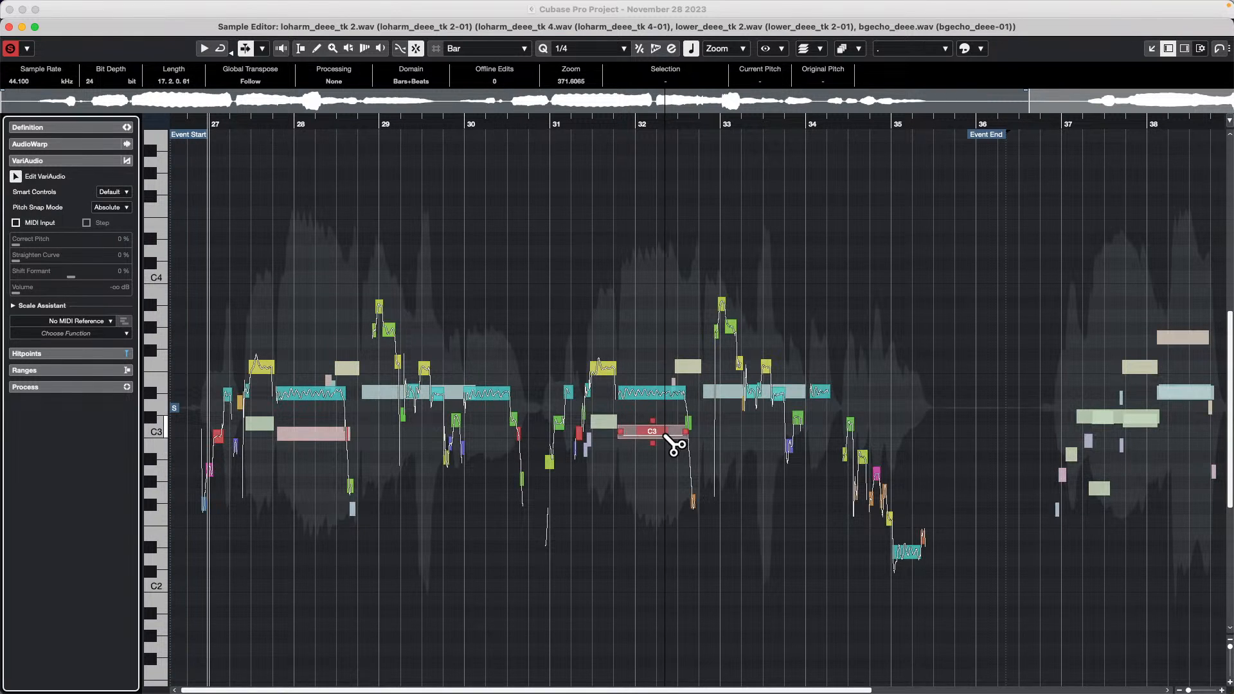
pyautogui.click(739, 392)
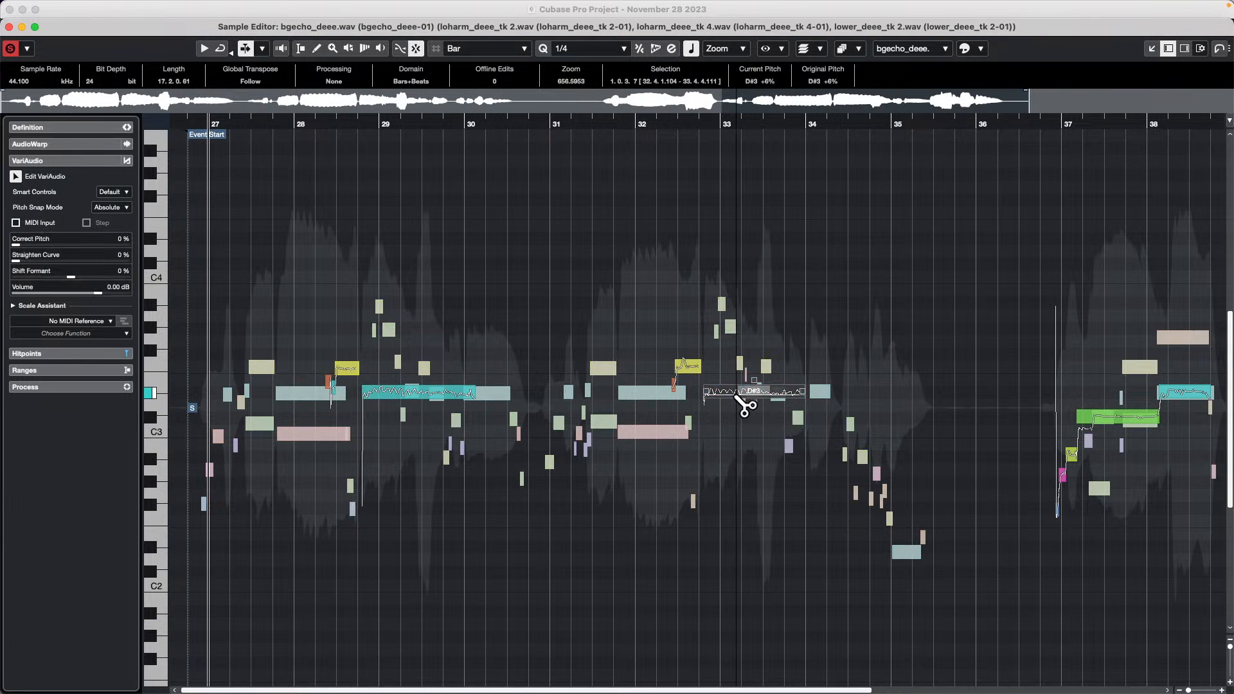
pyautogui.click(696, 368)
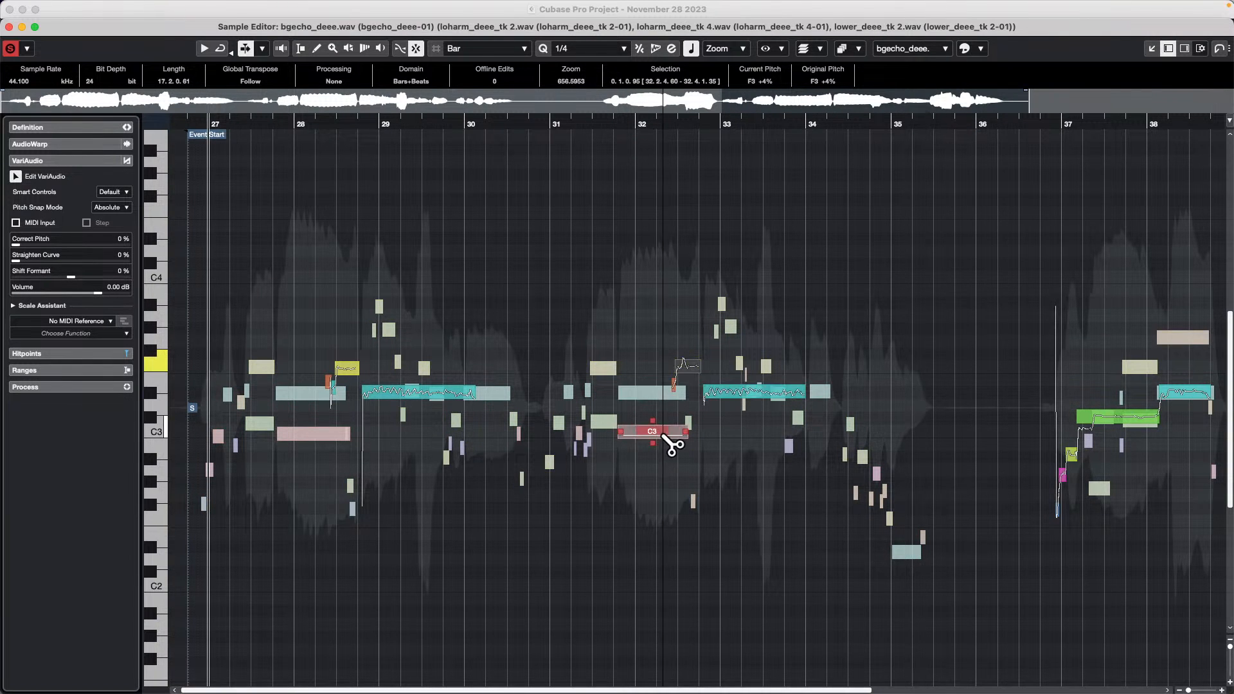
pyautogui.click(669, 442)
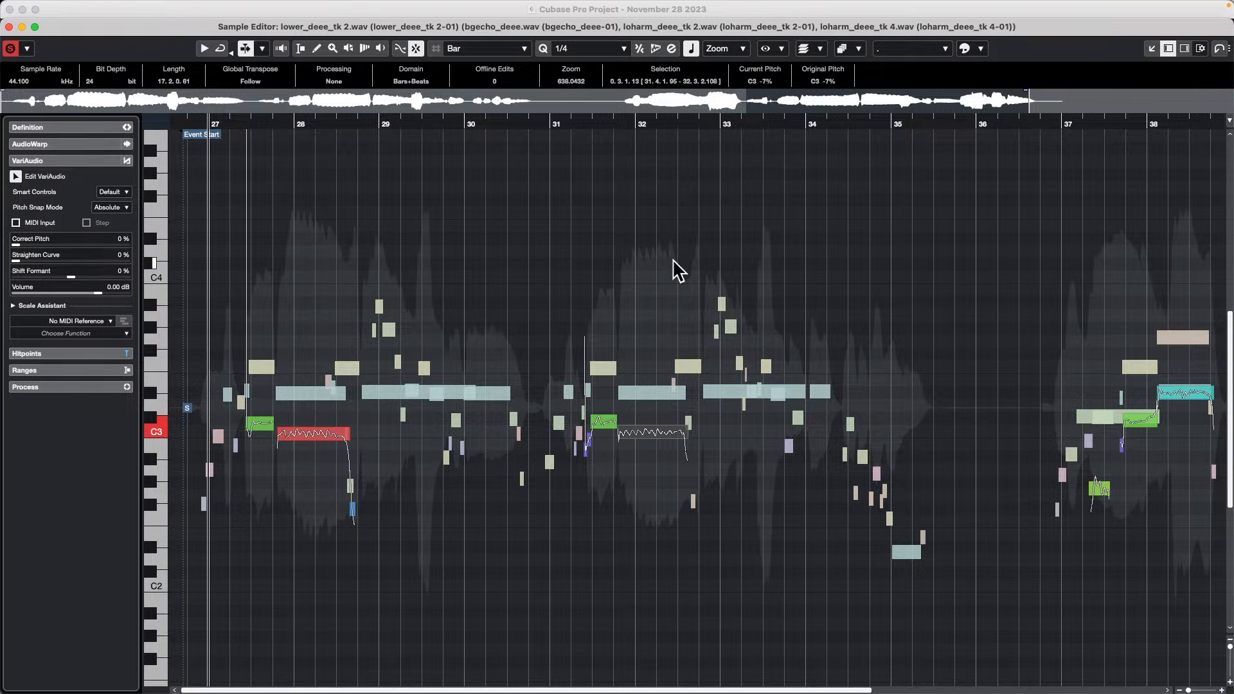
pyautogui.click(9, 26)
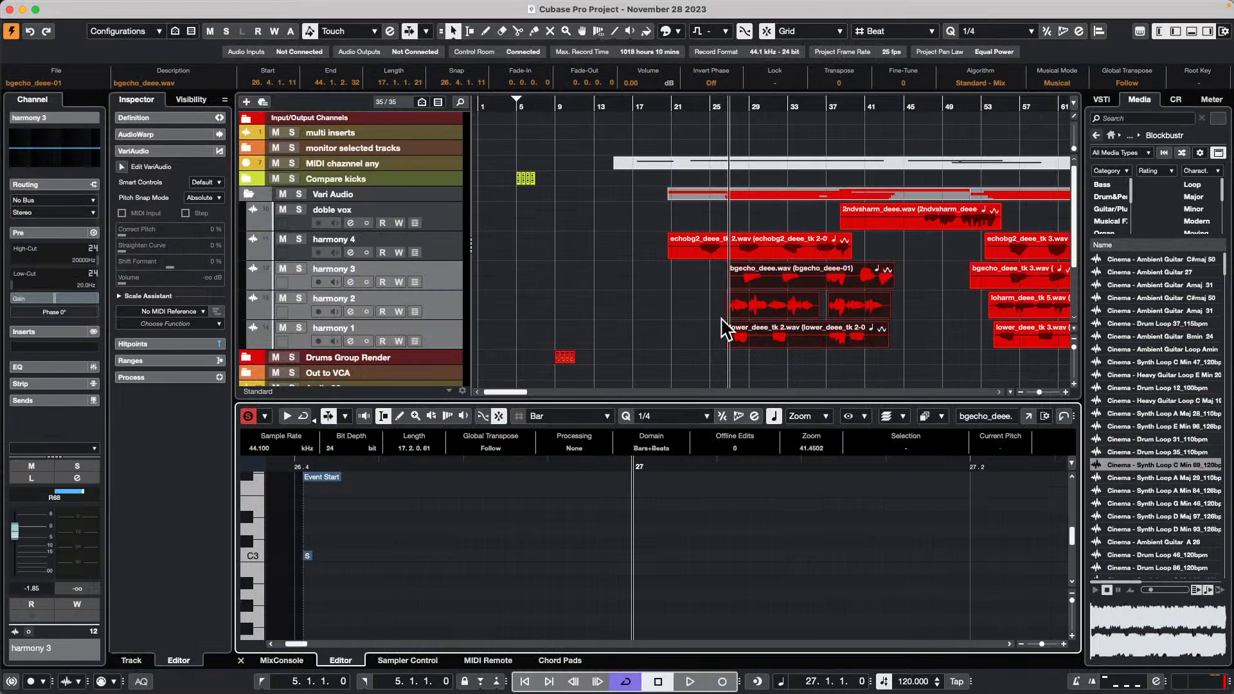
# - Fold the Vari Audio folder and unfold the Drums Group Render folder
pyautogui.click(657, 107)
pyautogui.moveTo(657, 107); pyautogui.dragTo(660, 76)
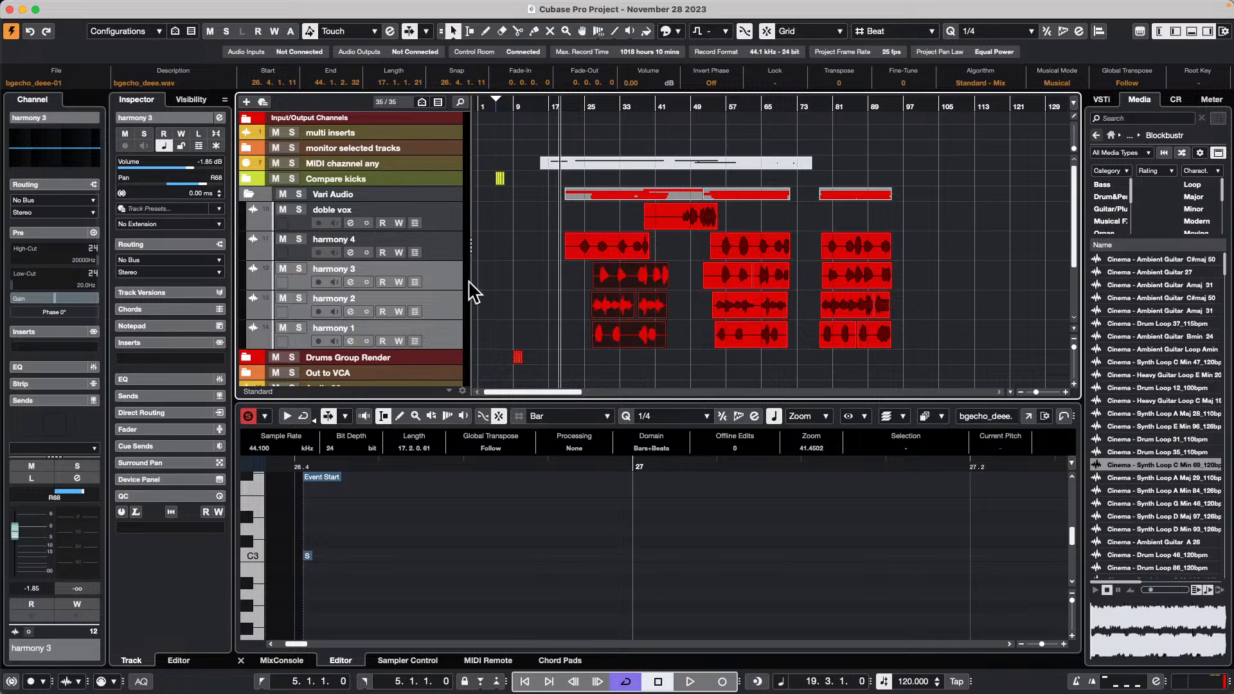
pyautogui.click(250, 194)
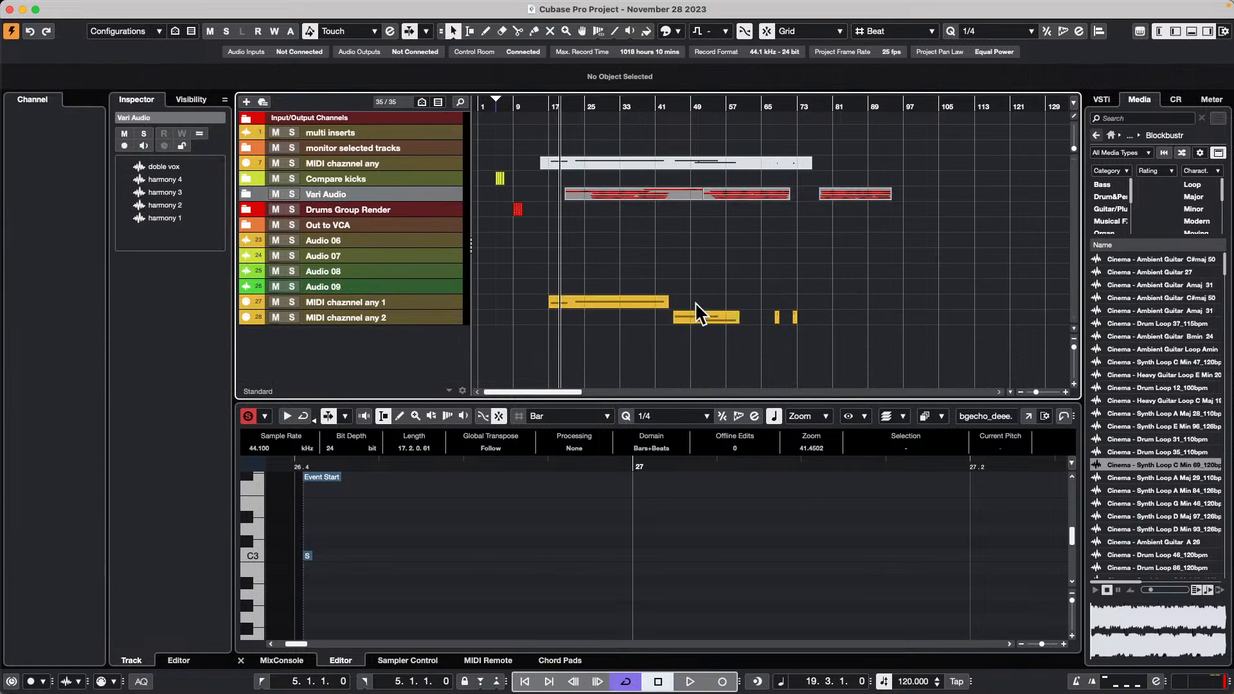
pyautogui.click(249, 209)
# - Play the Drums Group Render events around bars 9 to 10 and stop playback
pyautogui.moveTo(518, 104); pyautogui.dragTo(486, 214)
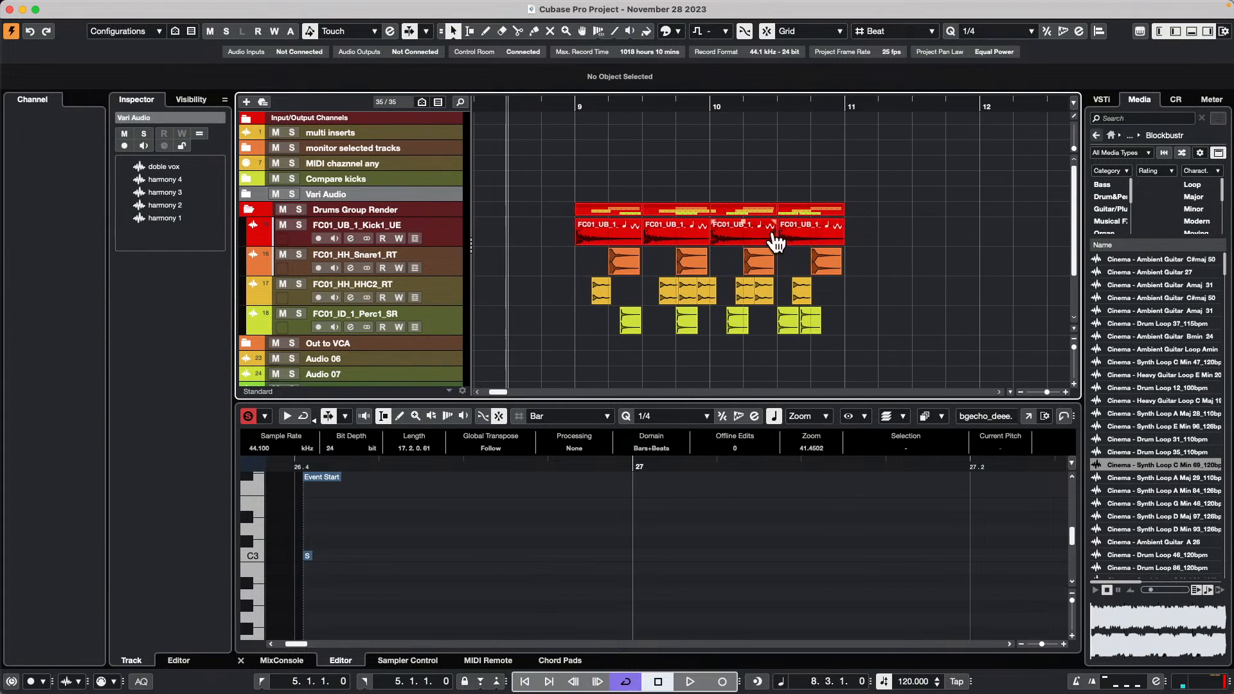
pyautogui.press('space')
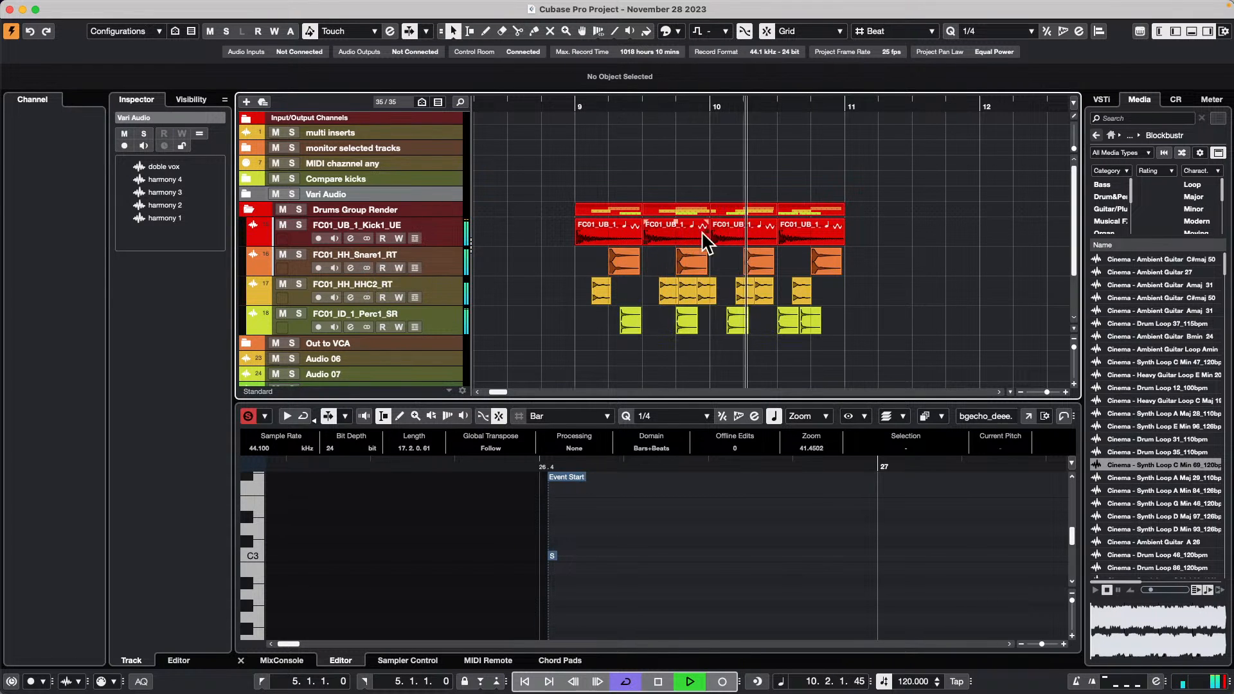
pyautogui.press('space')
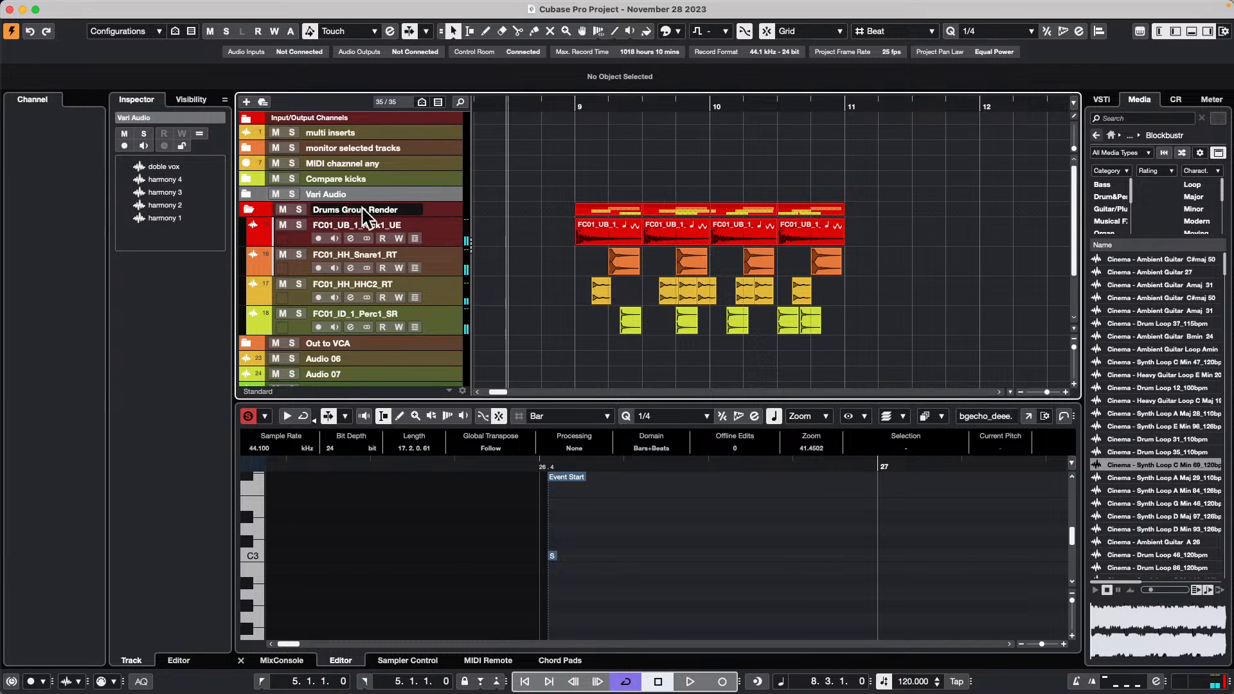
# - Try to enable phase-coherent AudioWarp for the Drums Group Render folder by bouncing its events
pyautogui.click(312, 215)
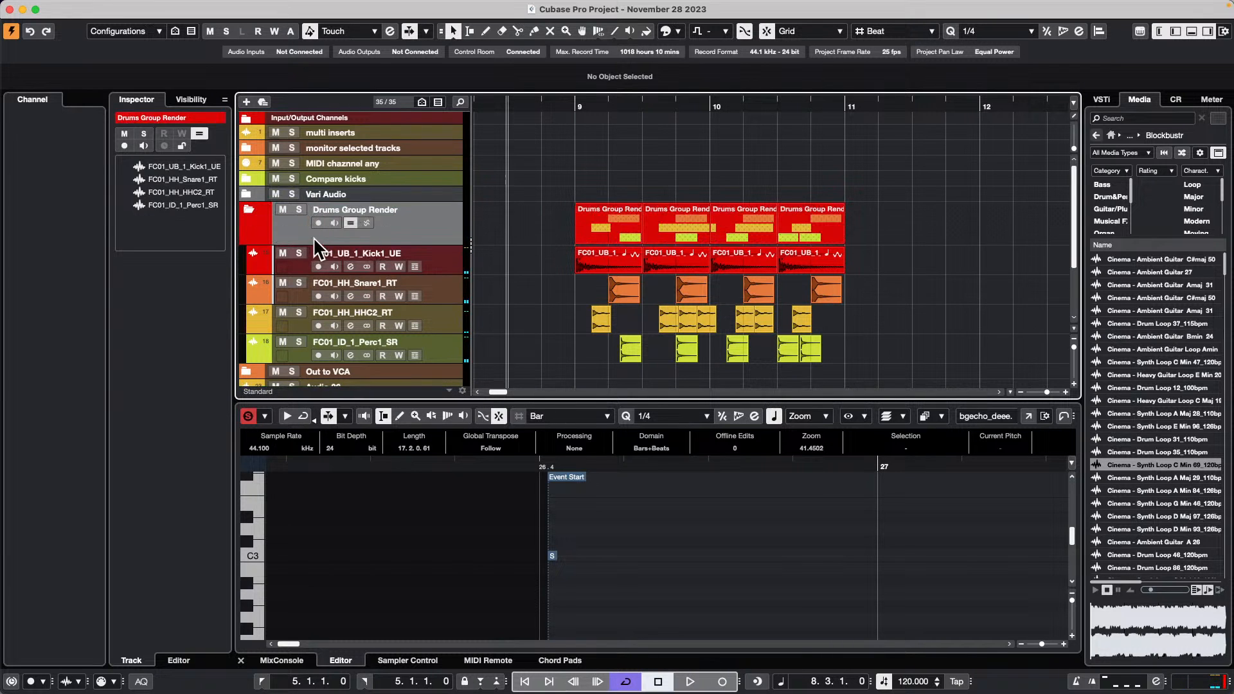
pyautogui.click(366, 223)
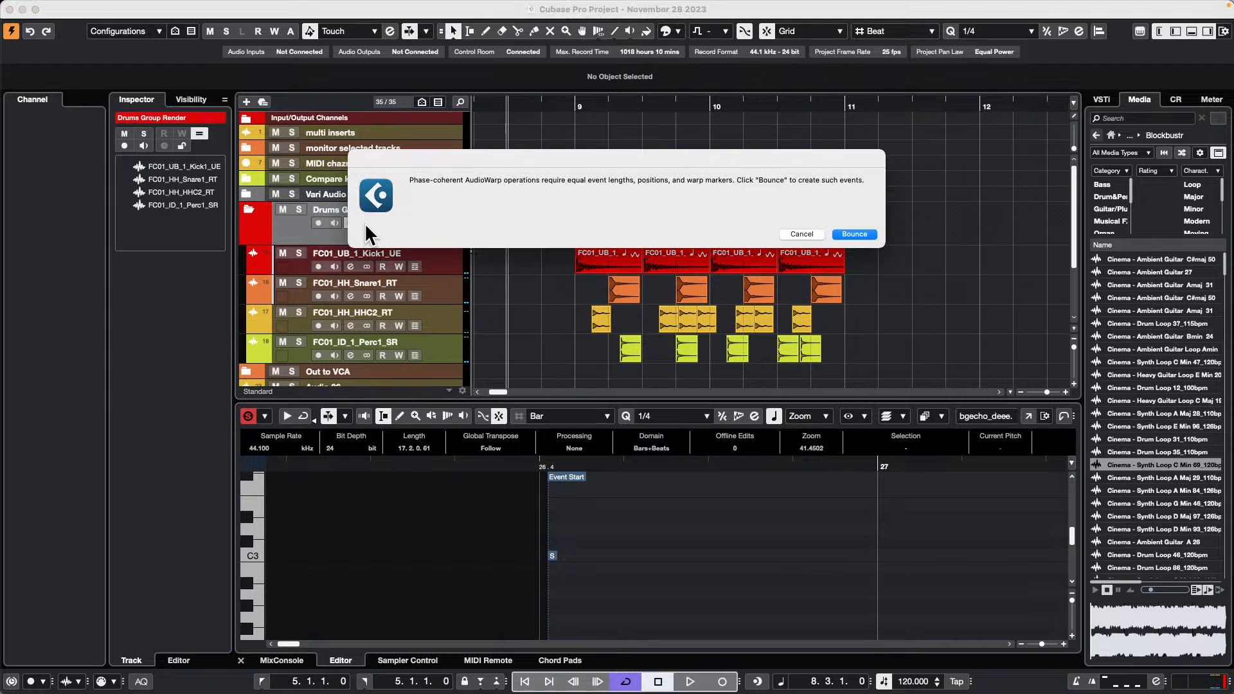
pyautogui.click(856, 234)
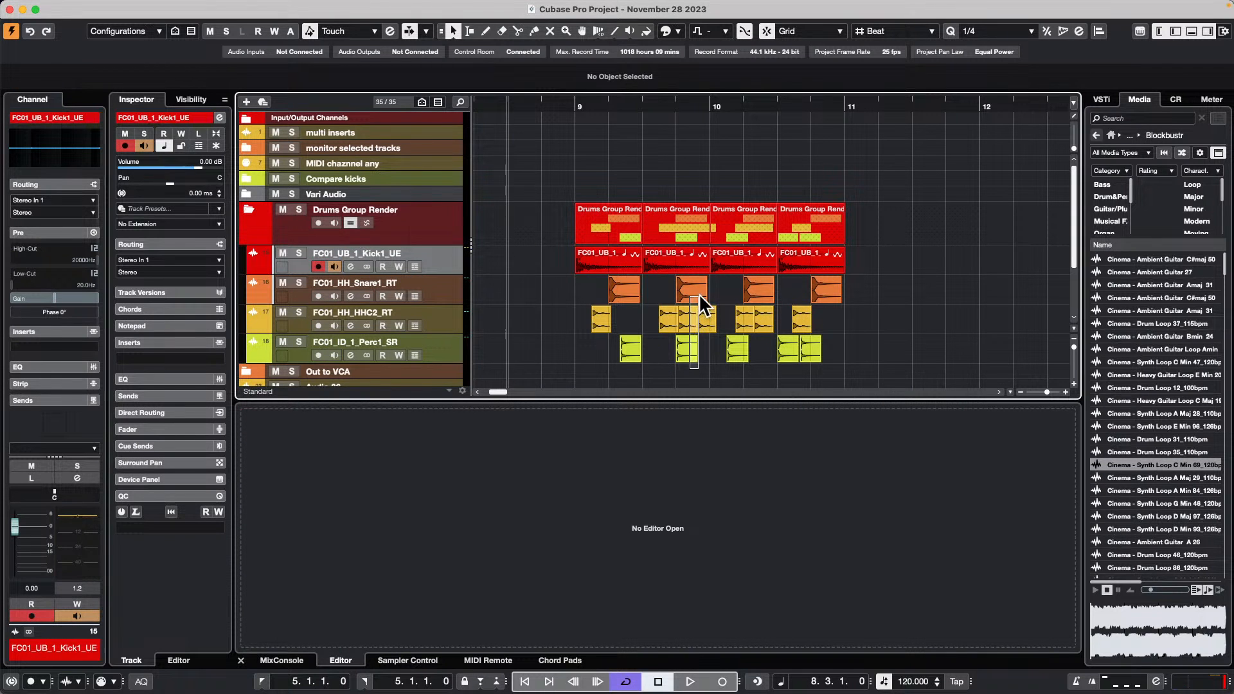
# - Select the second kick event with its grouped drum events and set the quantize preset to 1/64
pyautogui.click(691, 270)
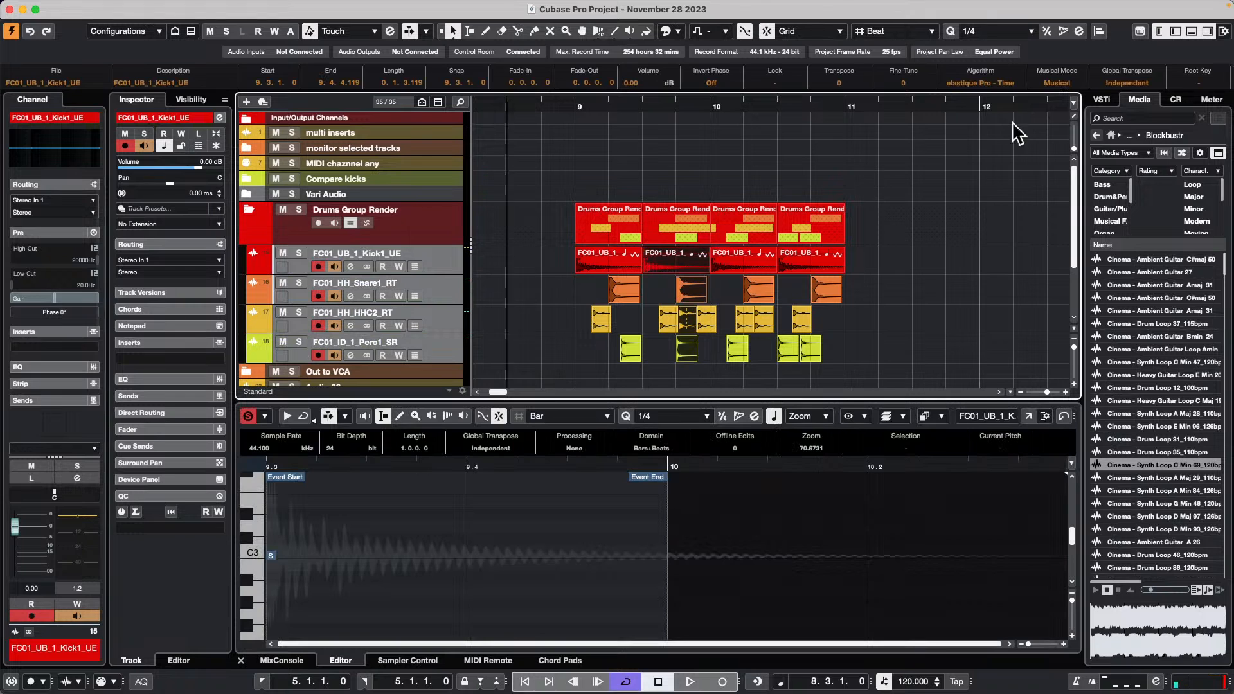
pyautogui.click(987, 28)
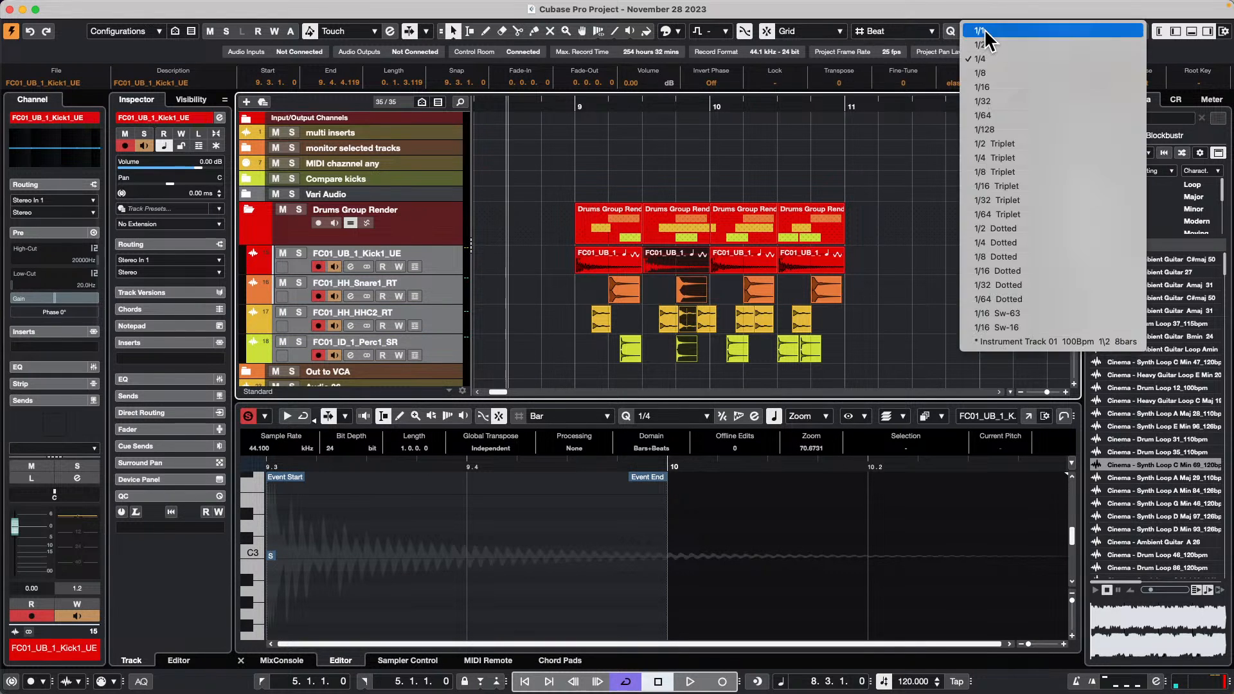
pyautogui.click(1014, 115)
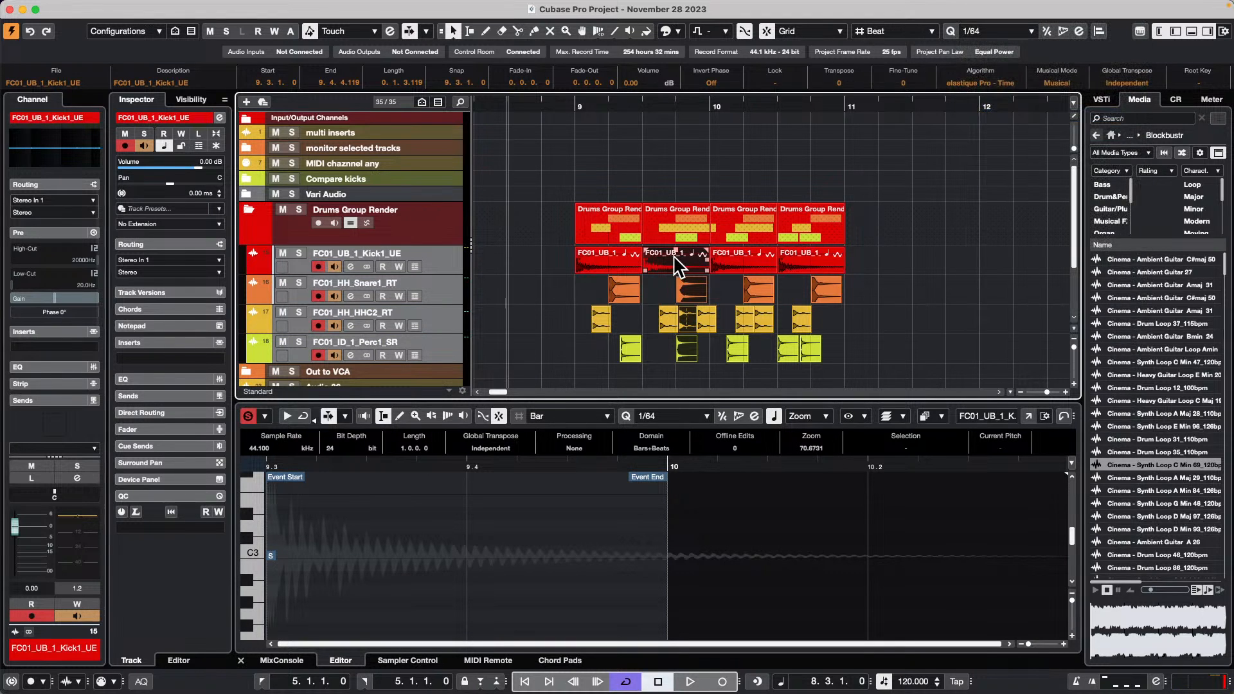
# - Set the grid type to Use Quantize and shift the second kick event with its grouped drum events slightly later, to 9.3.1.60
pyautogui.moveTo(676, 254)
pyautogui.mouseDown()
pyautogui.moveTo(666, 258)
pyautogui.moveTo(682, 254)
pyautogui.mouseUp()
pyautogui.click(907, 44)
pyautogui.click(900, 42)
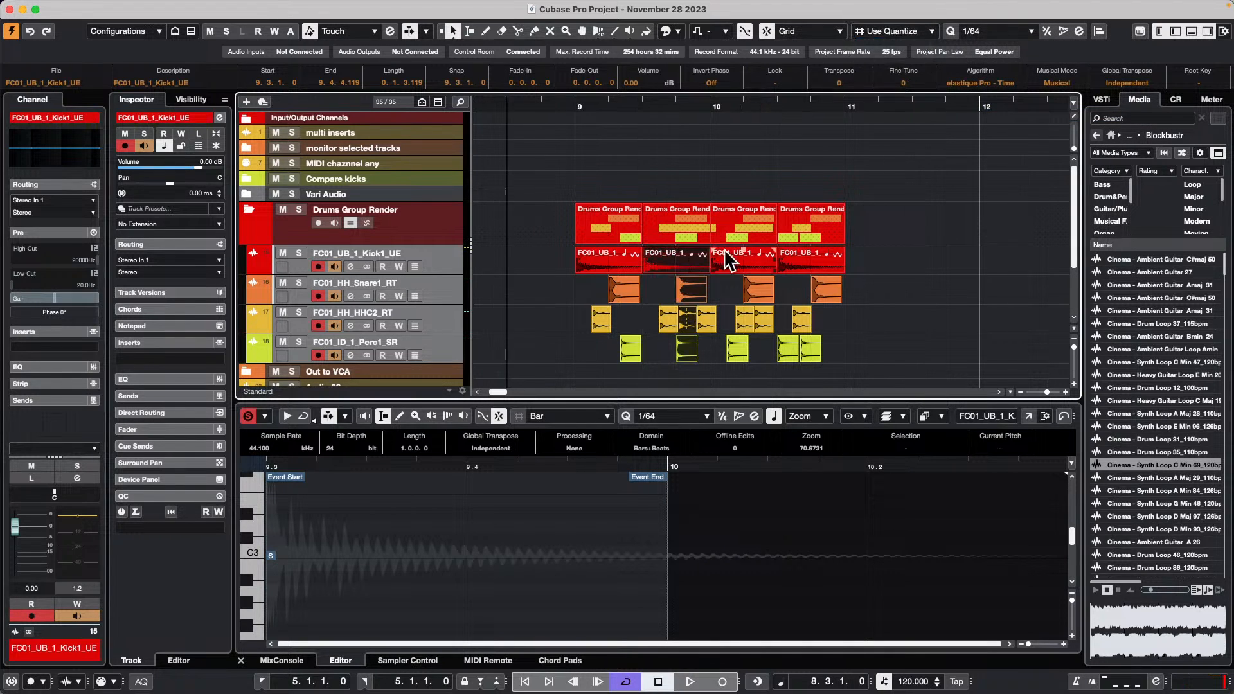
pyautogui.moveTo(670, 265); pyautogui.dragTo(673, 269)
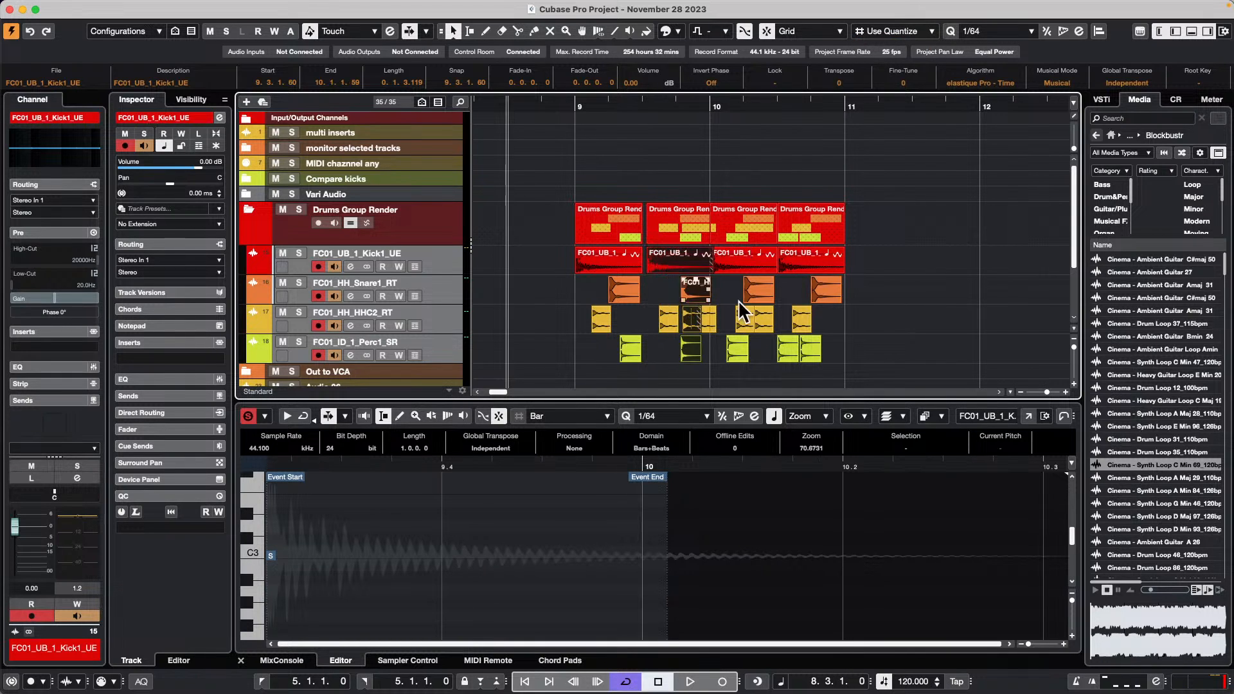
# - Select all the drum events and render them in place with the mode set to As One Event
pyautogui.click(887, 307)
pyautogui.moveTo(903, 257); pyautogui.dragTo(566, 371)
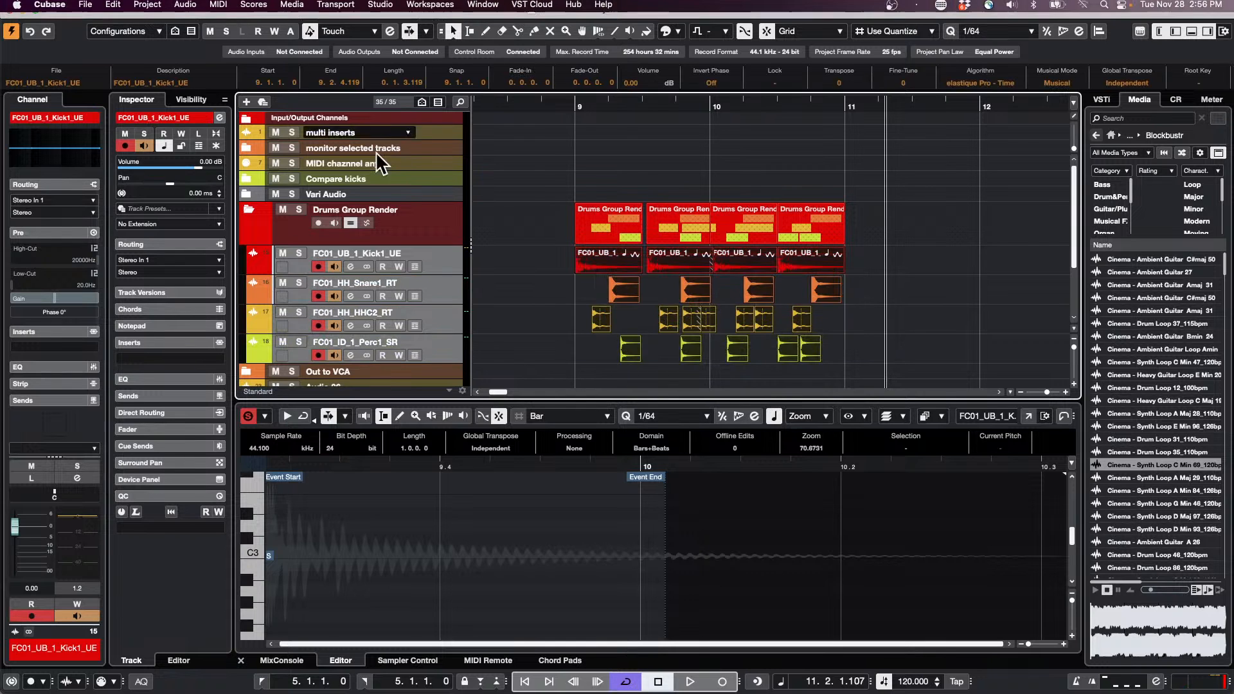
pyautogui.click(114, 7)
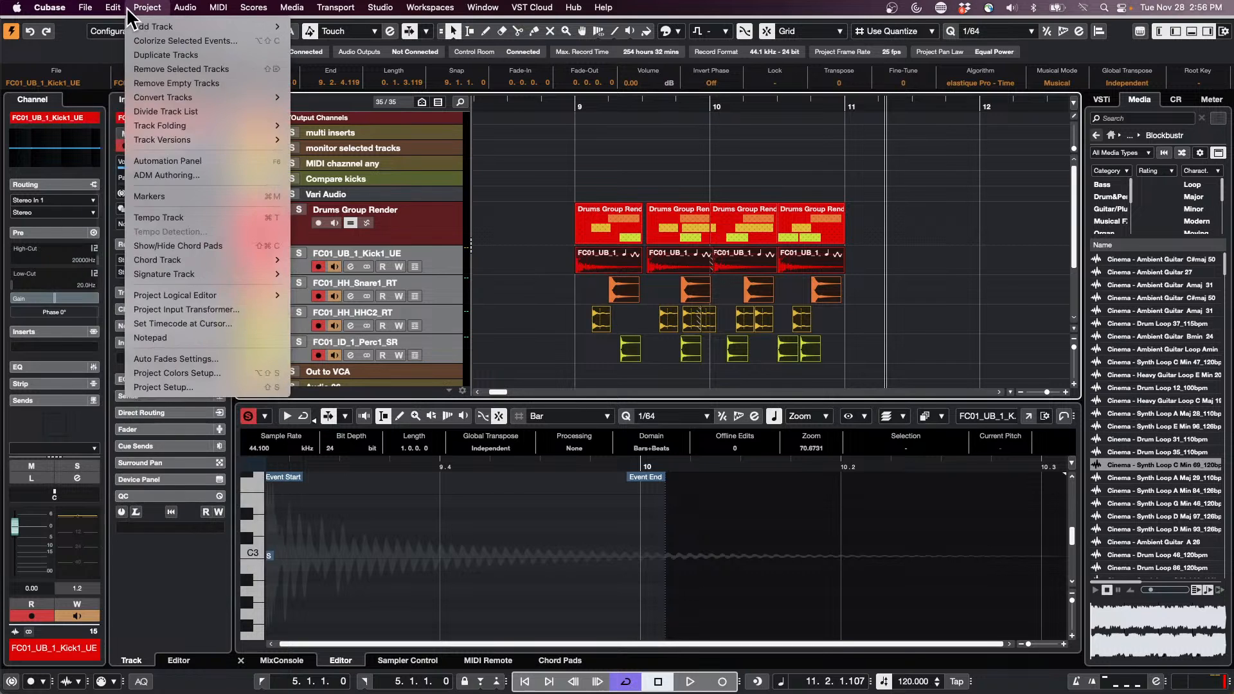
pyautogui.moveTo(189, 147)
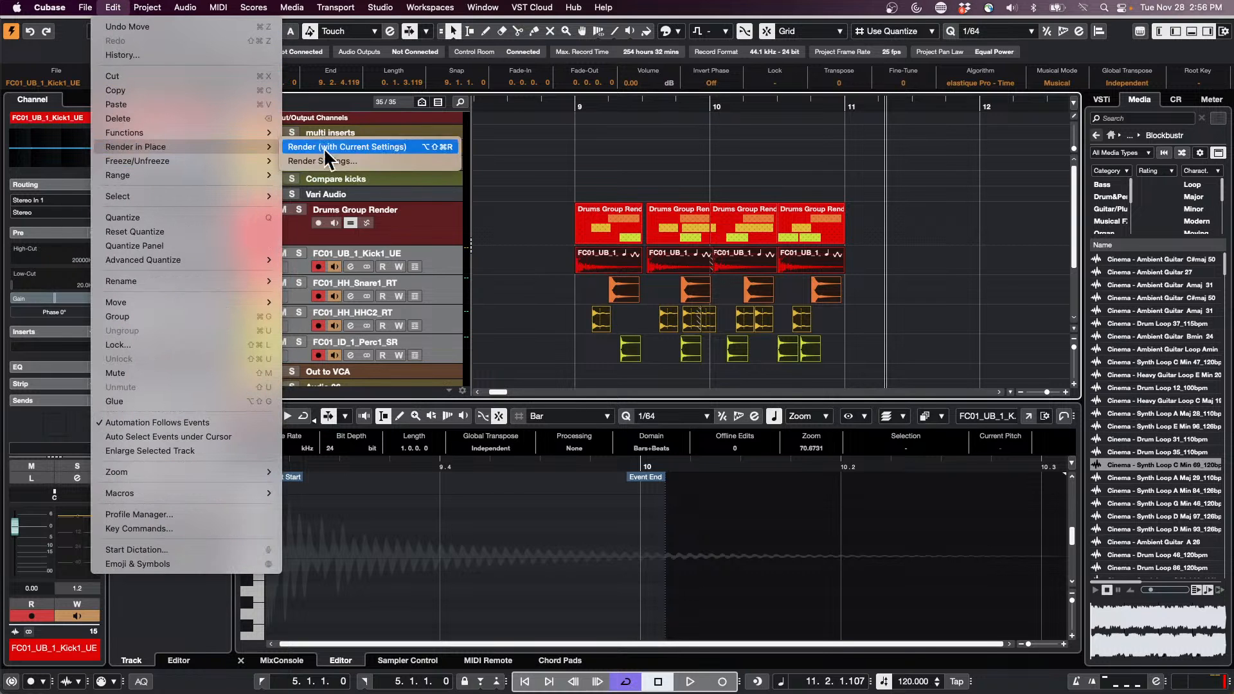
pyautogui.click(383, 162)
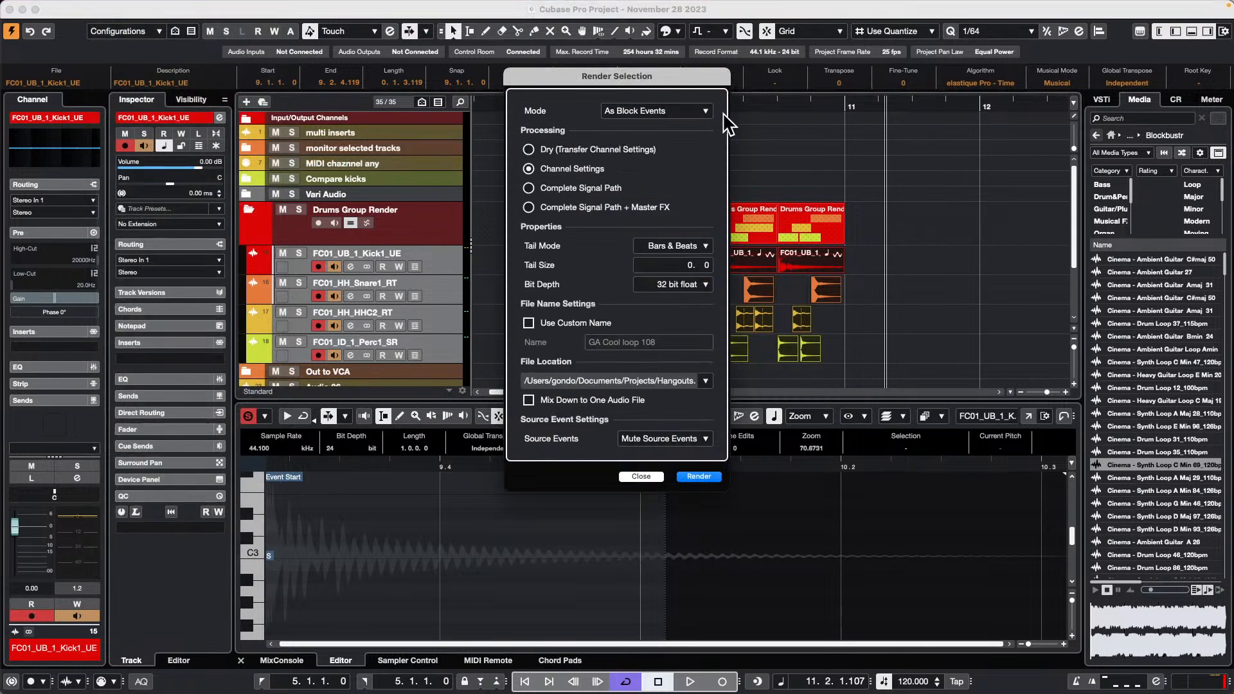
pyautogui.click(654, 108)
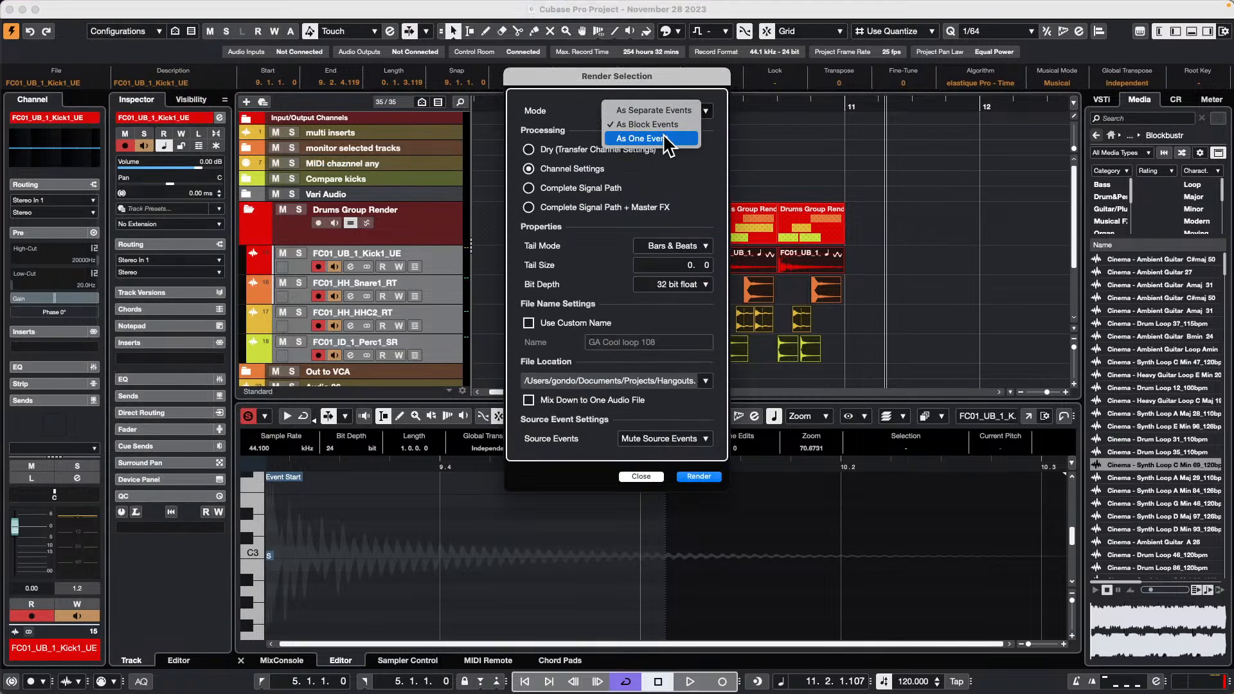
pyautogui.click(666, 138)
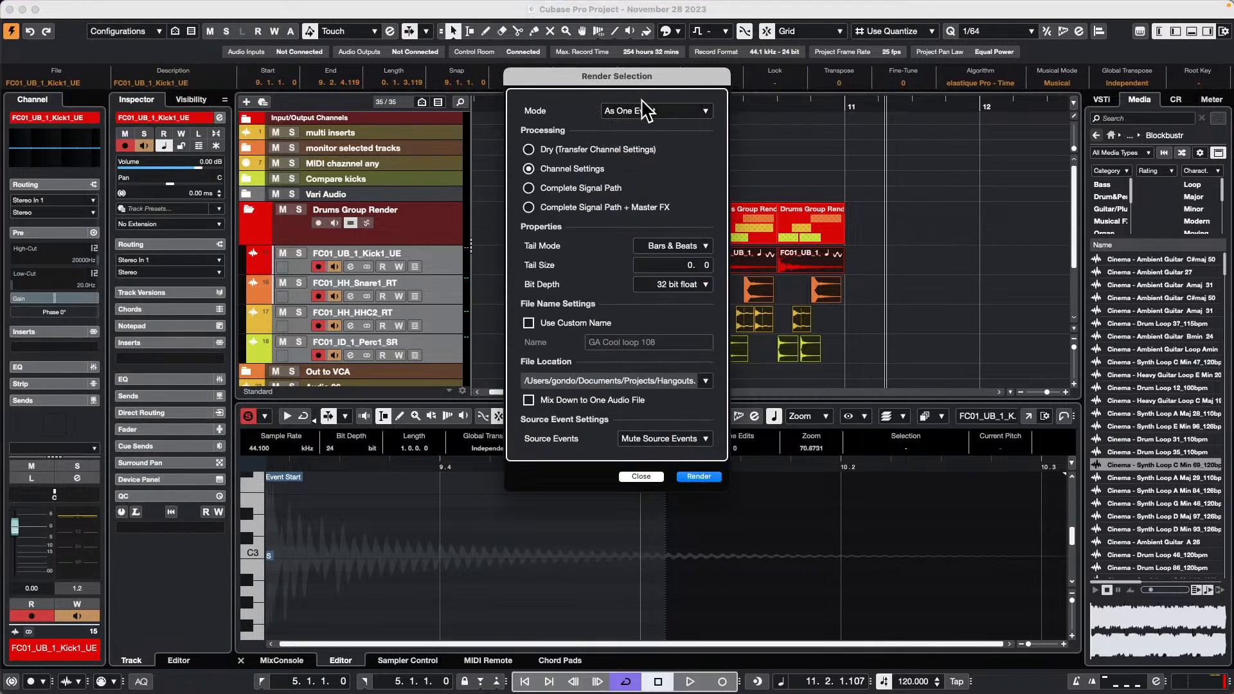
pyautogui.click(700, 481)
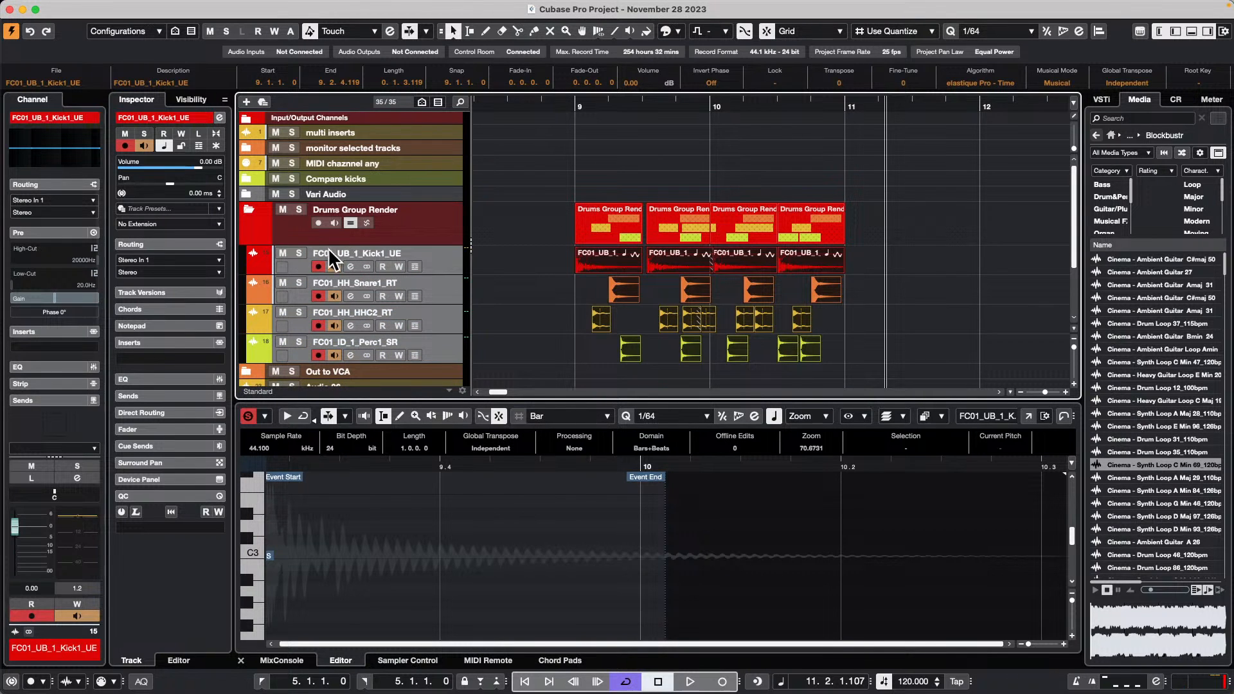
# - Disable record enable on the kick, snare, hi-hat and percussion tracks
pyautogui.click(318, 295)
pyautogui.click(318, 324)
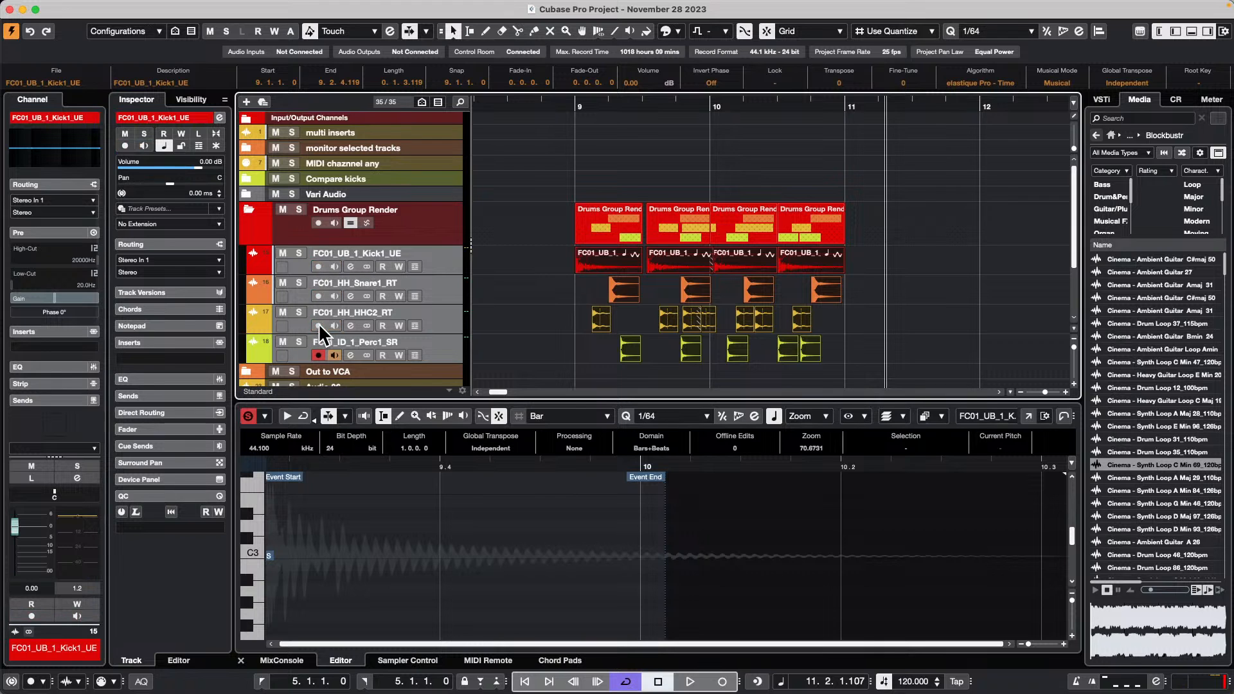
pyautogui.click(318, 354)
# - Render the selected drum events in place again as one event per track, using channel settings and muting the source events
pyautogui.click(113, 7)
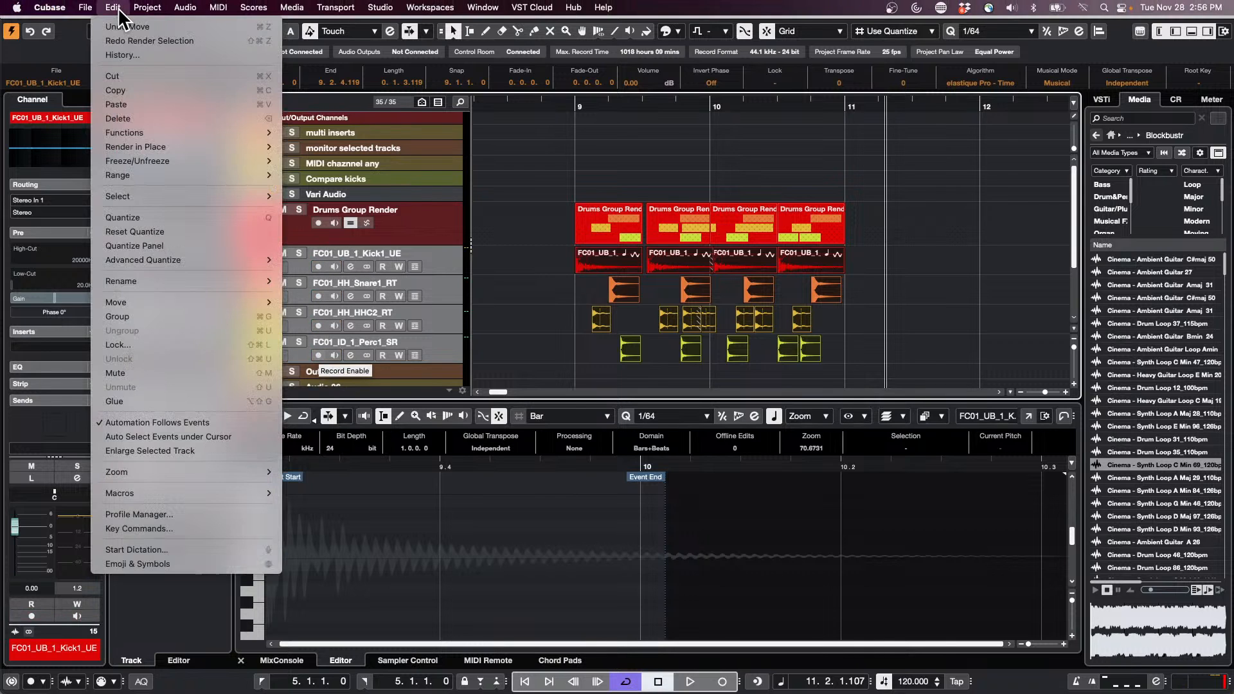
pyautogui.moveTo(143, 147)
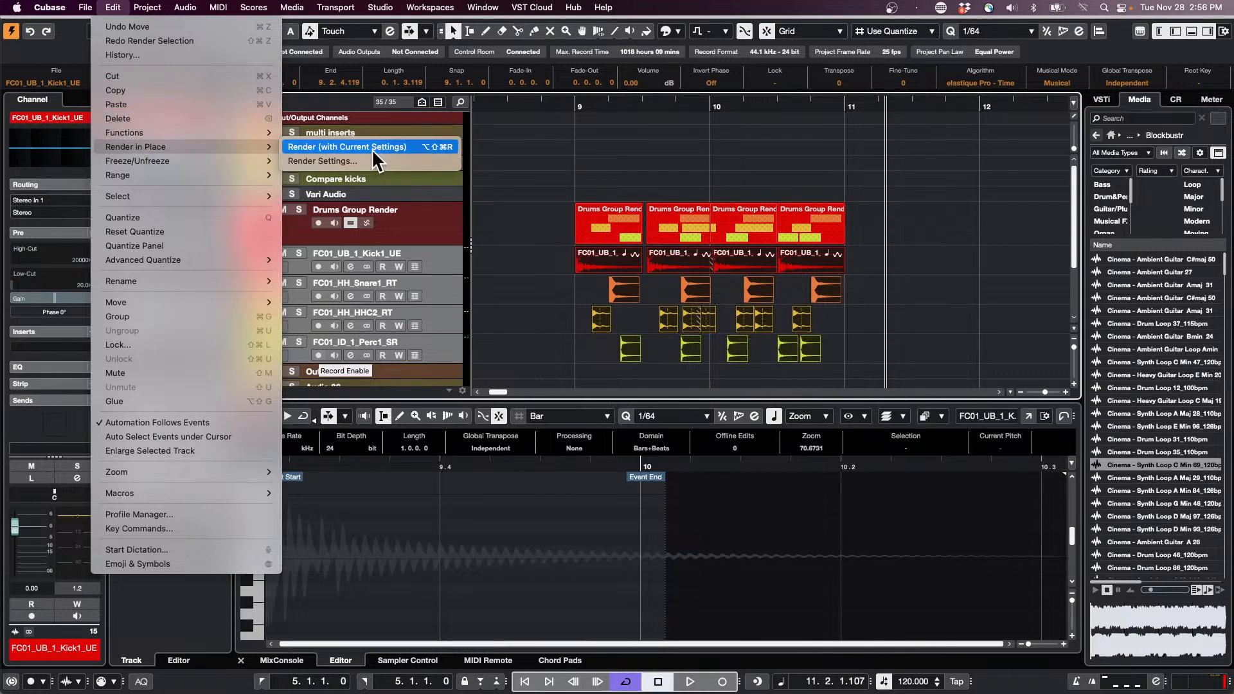
pyautogui.click(372, 160)
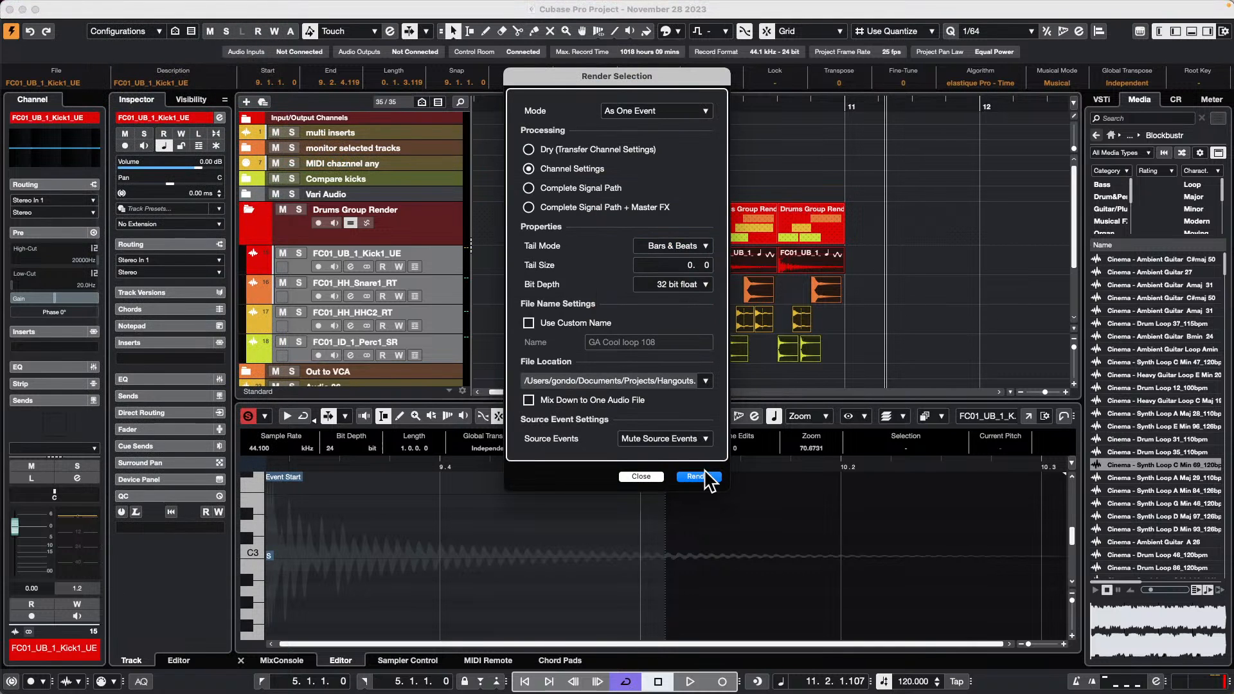
pyautogui.click(708, 476)
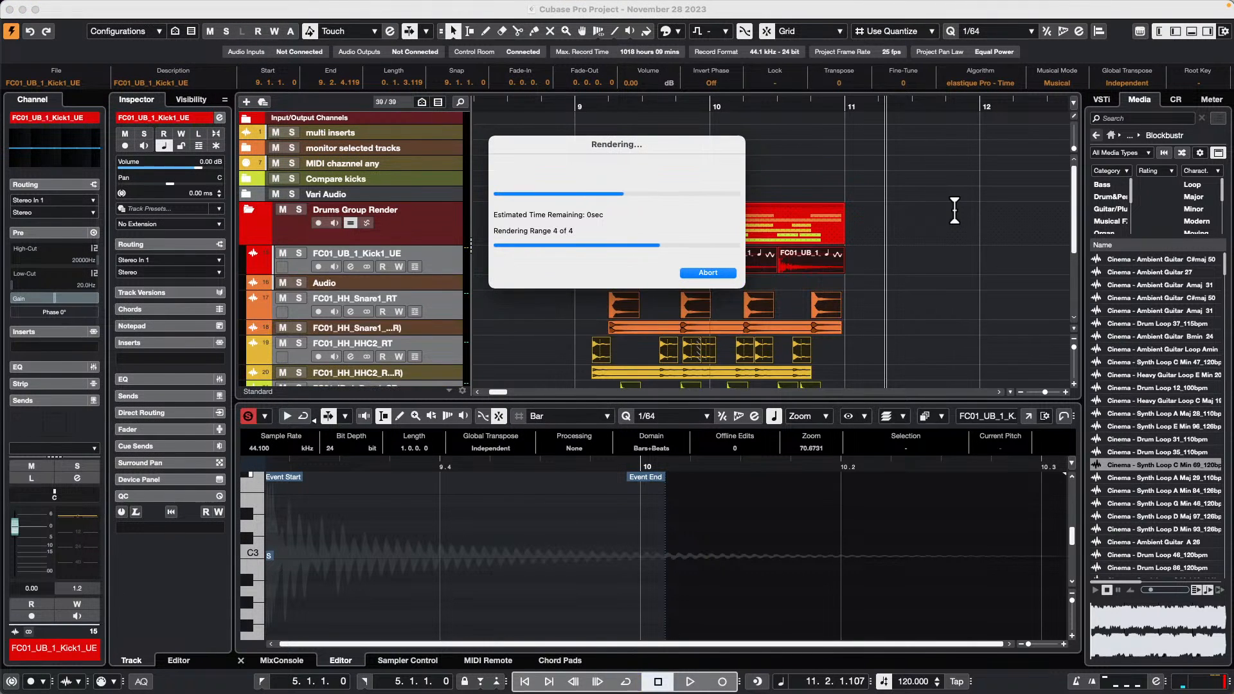
# - Deselect the events and compare the rendered drum tracks with their muted source events, closely between 9.3 and bar 10
pyautogui.click(931, 260)
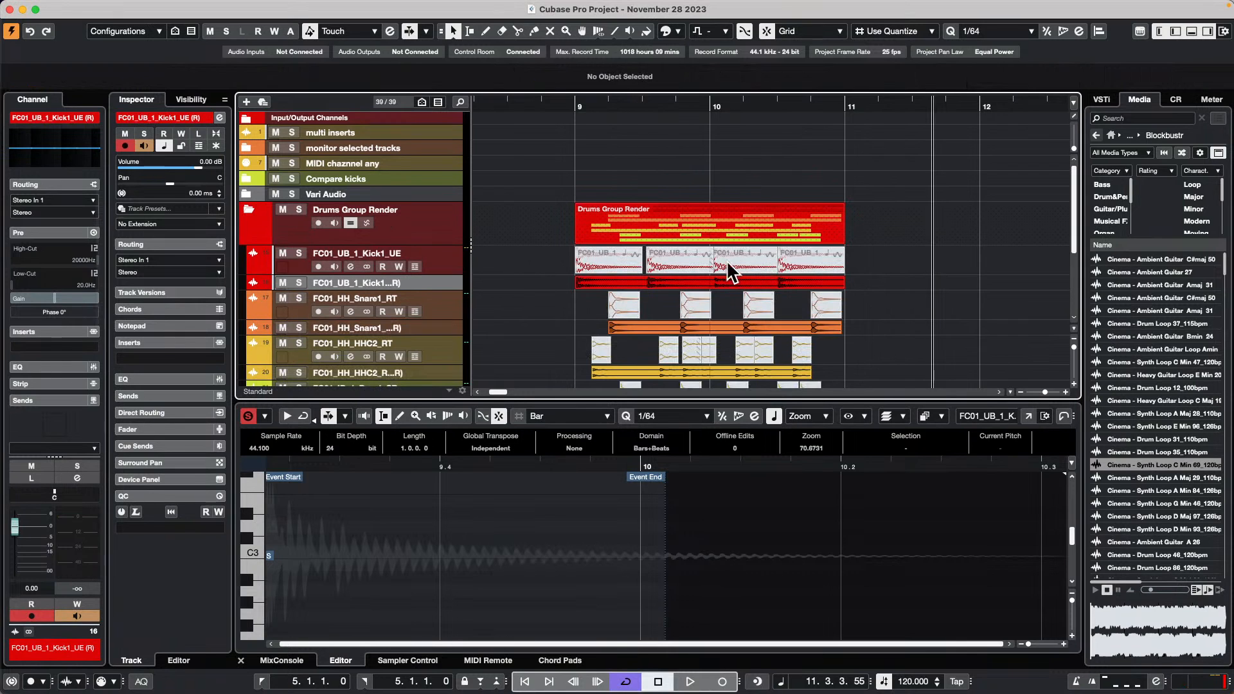
pyautogui.scroll(-3, 691, 297)
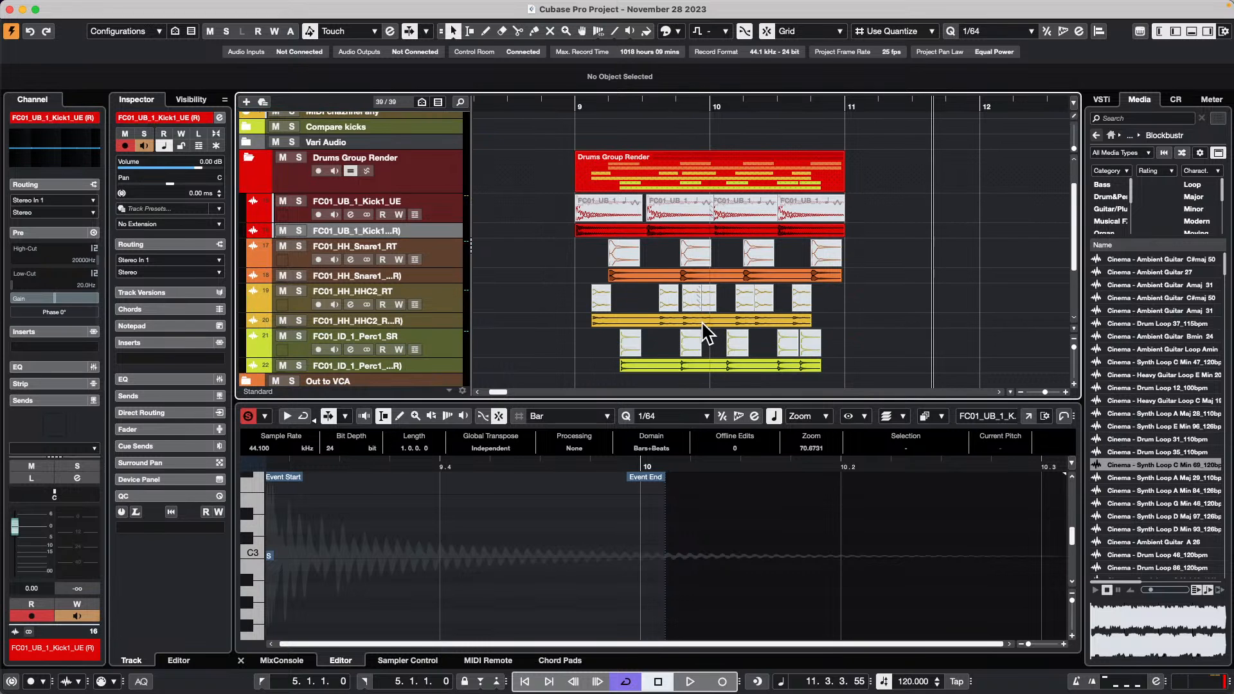
pyautogui.moveTo(670, 109)
pyautogui.mouseDown()
pyautogui.moveTo(675, 142)
pyautogui.moveTo(672, 131)
pyautogui.mouseUp()
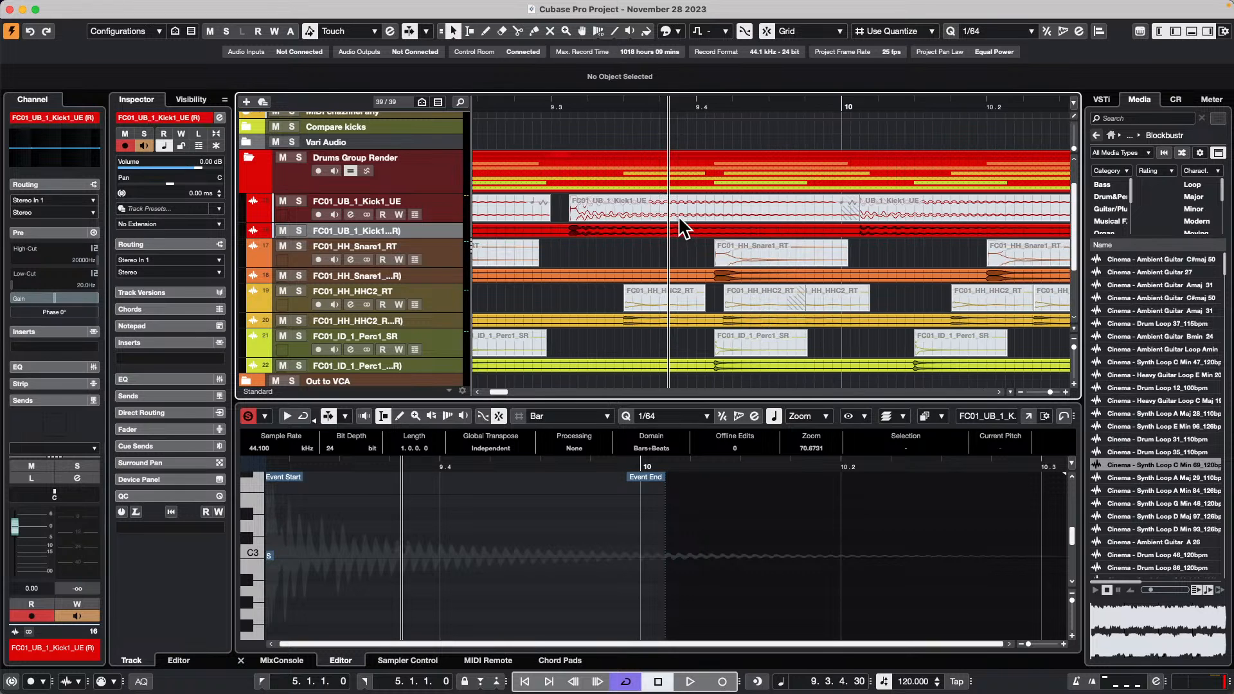
pyautogui.moveTo(669, 105); pyautogui.dragTo(660, 81)
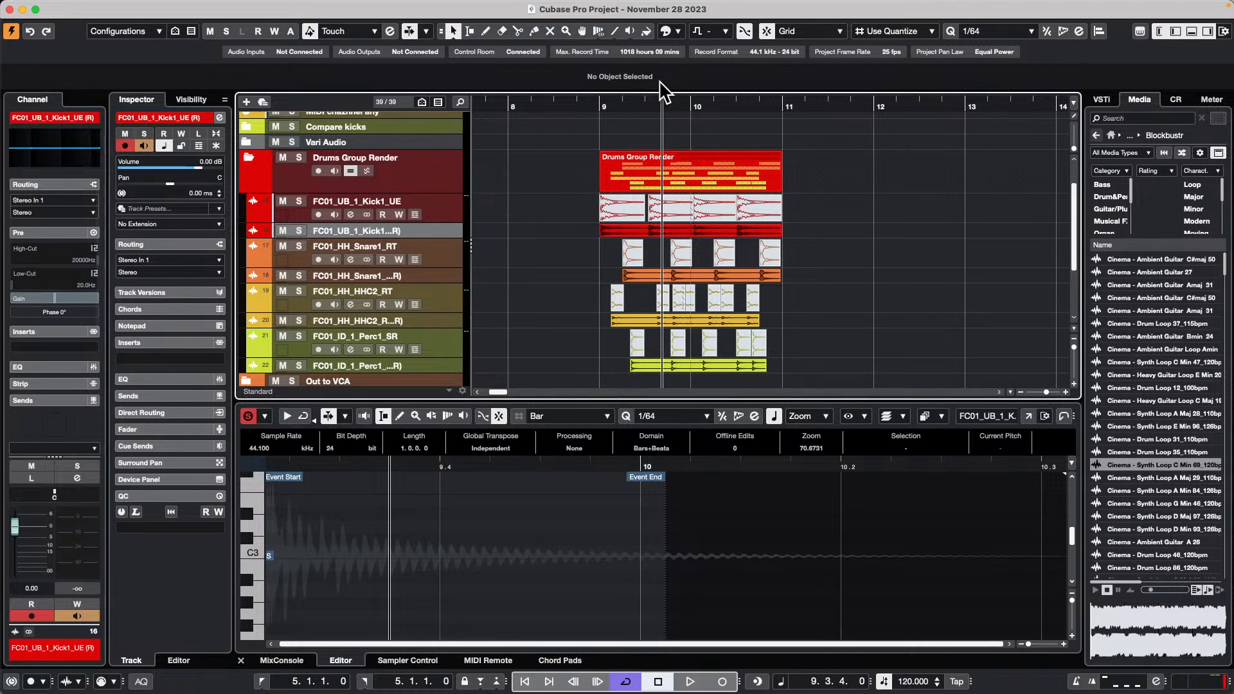
# - Show the Loops & Samples content in the media browser and look through the available content sets
pyautogui.click(1102, 99)
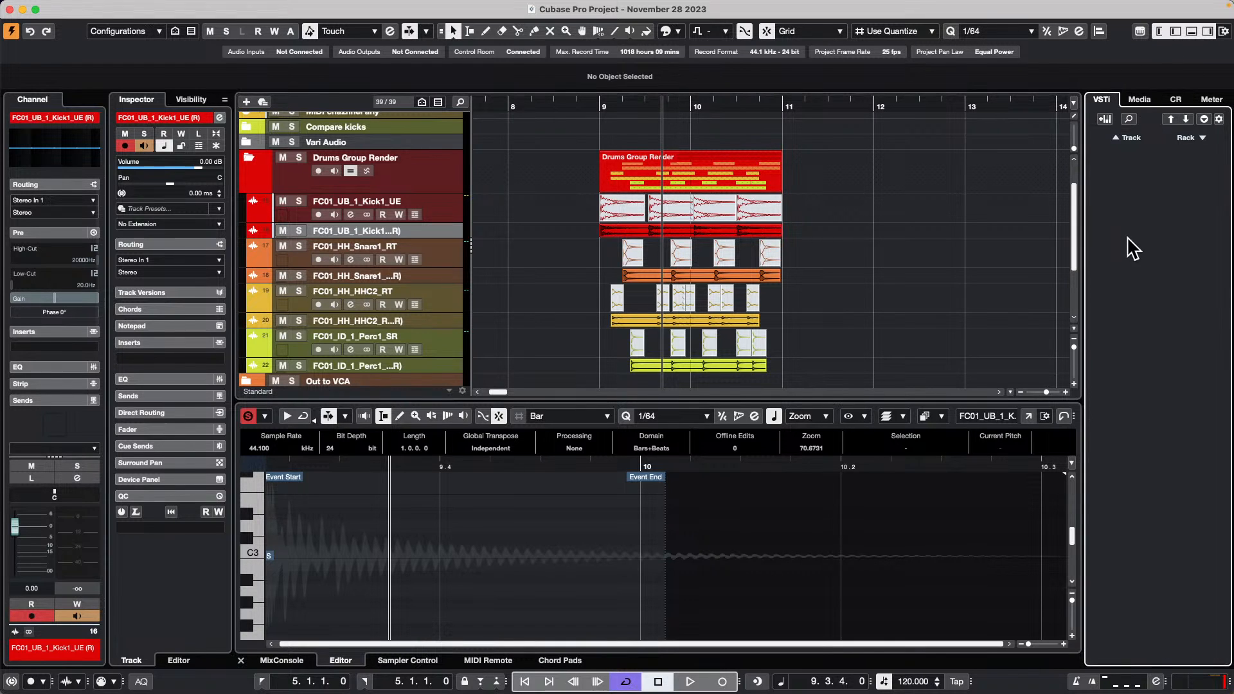
pyautogui.click(1139, 99)
pyautogui.click(1111, 135)
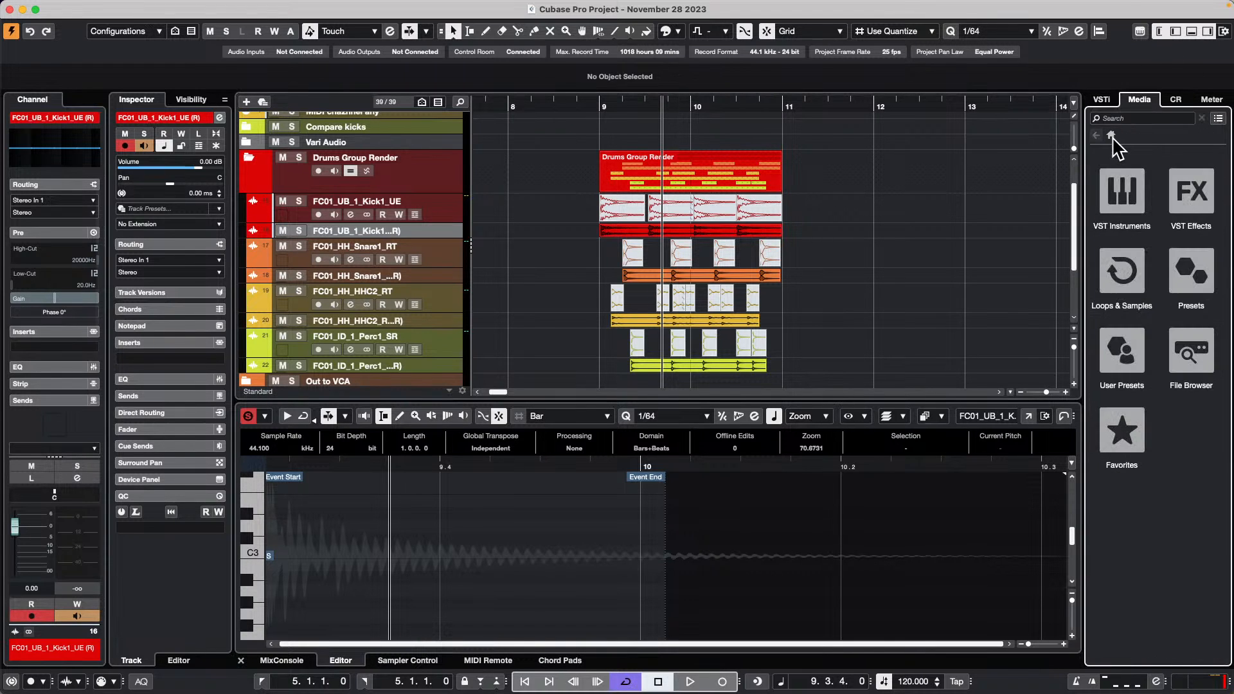
pyautogui.click(1126, 286)
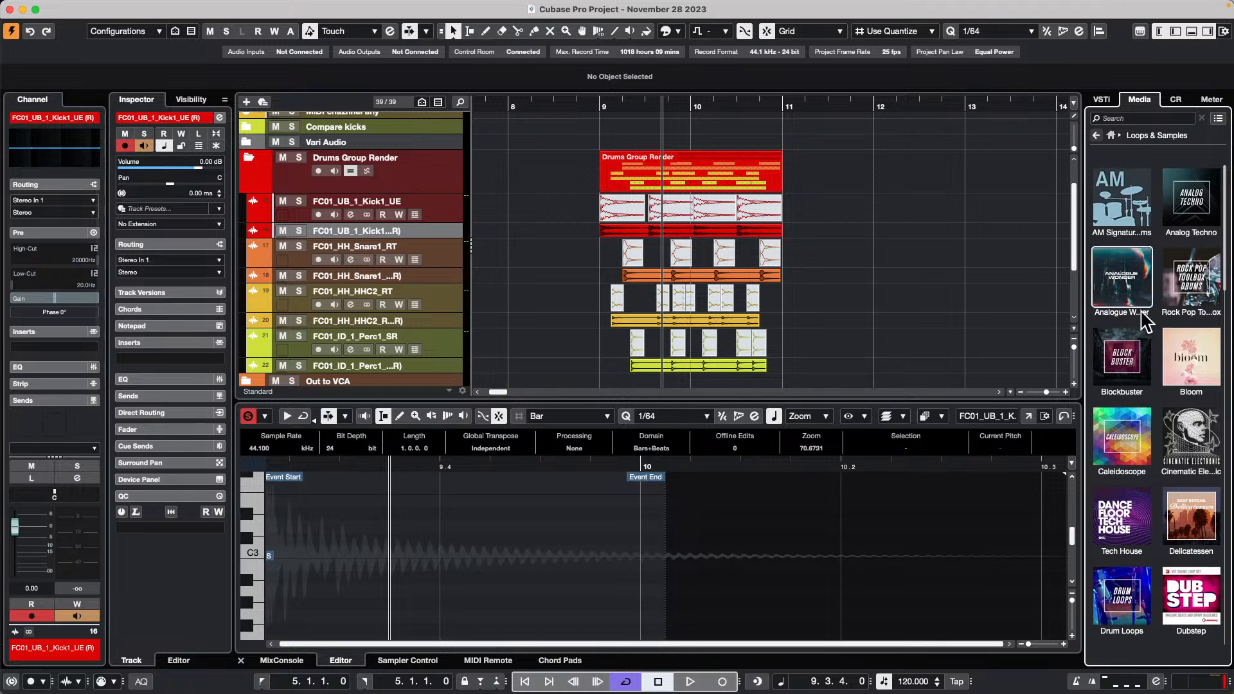
pyautogui.scroll(-15, 1147, 322)
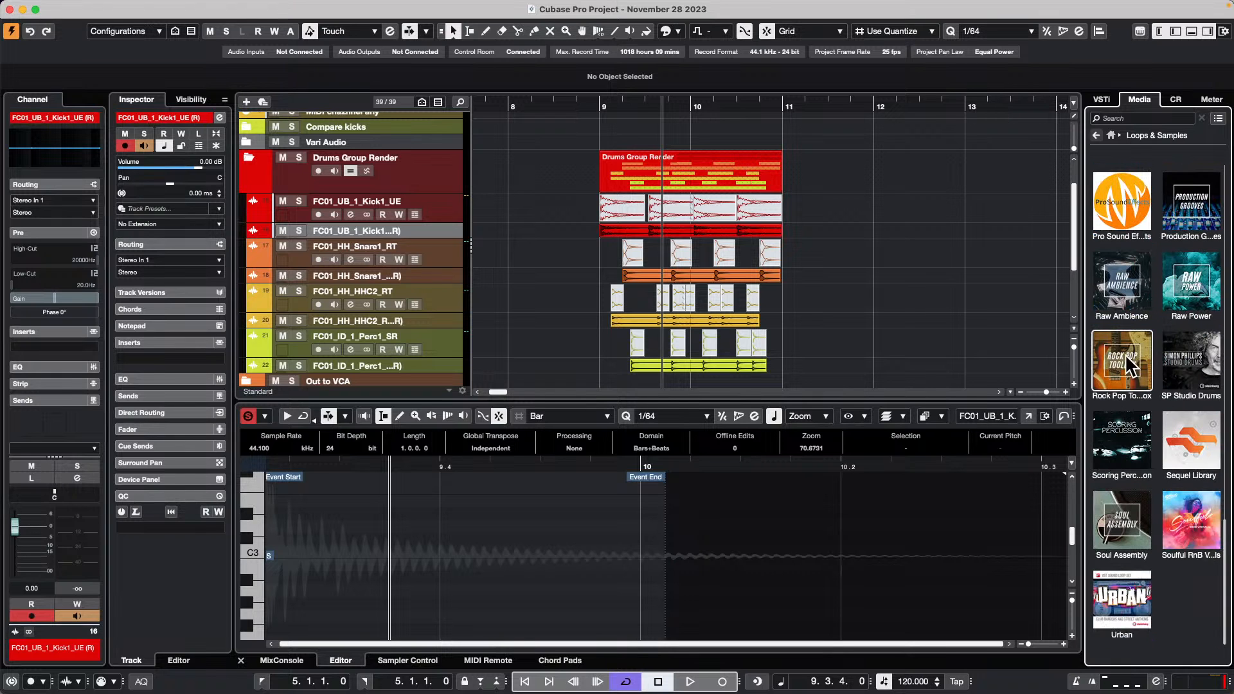
pyautogui.scroll(6, 1123, 385)
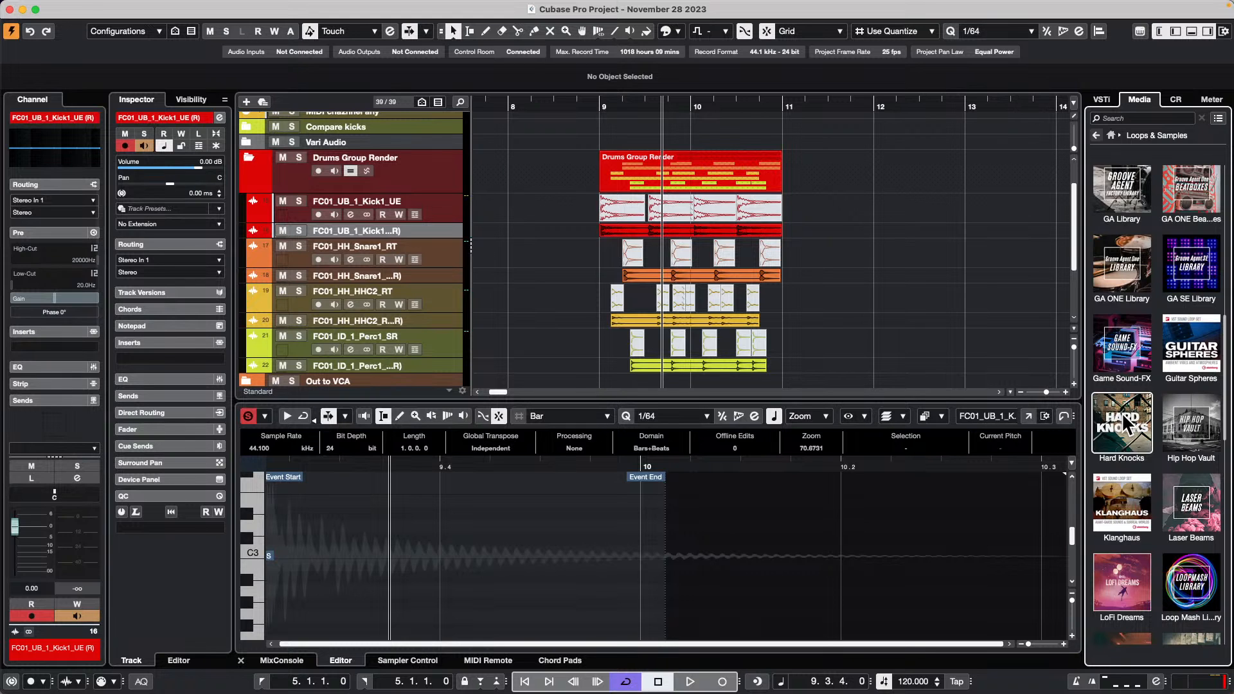
pyautogui.scroll(-5, 1136, 264)
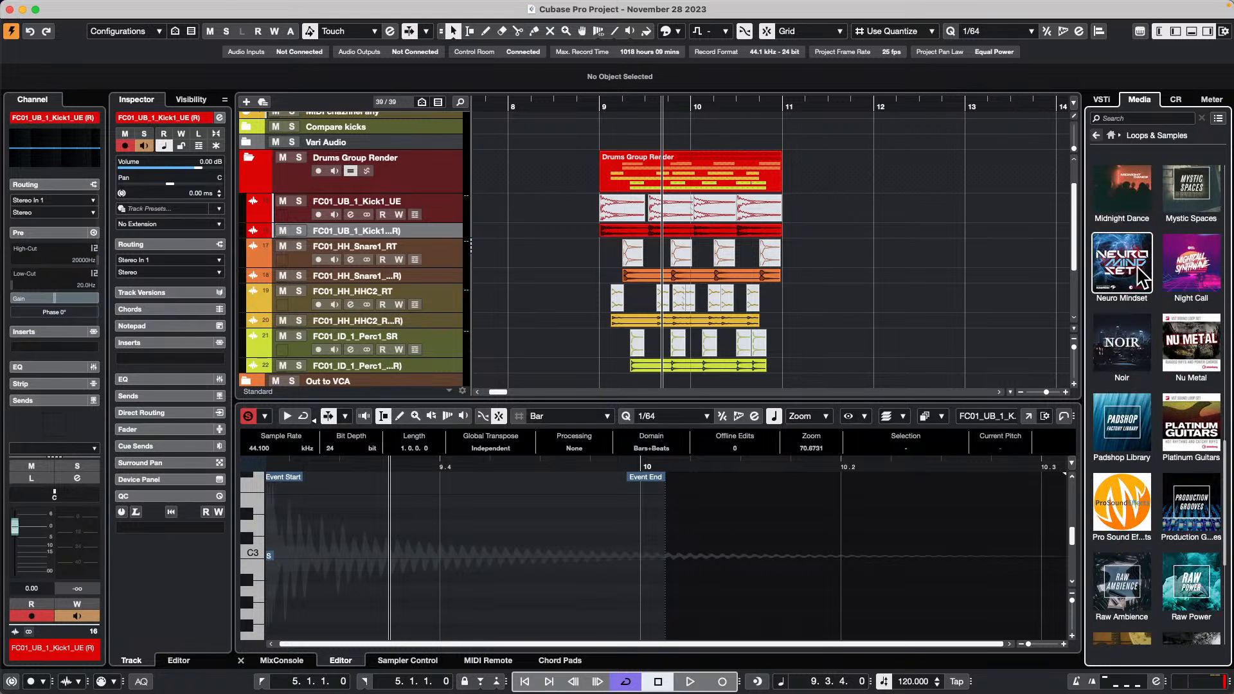
pyautogui.scroll(-4, 1141, 302)
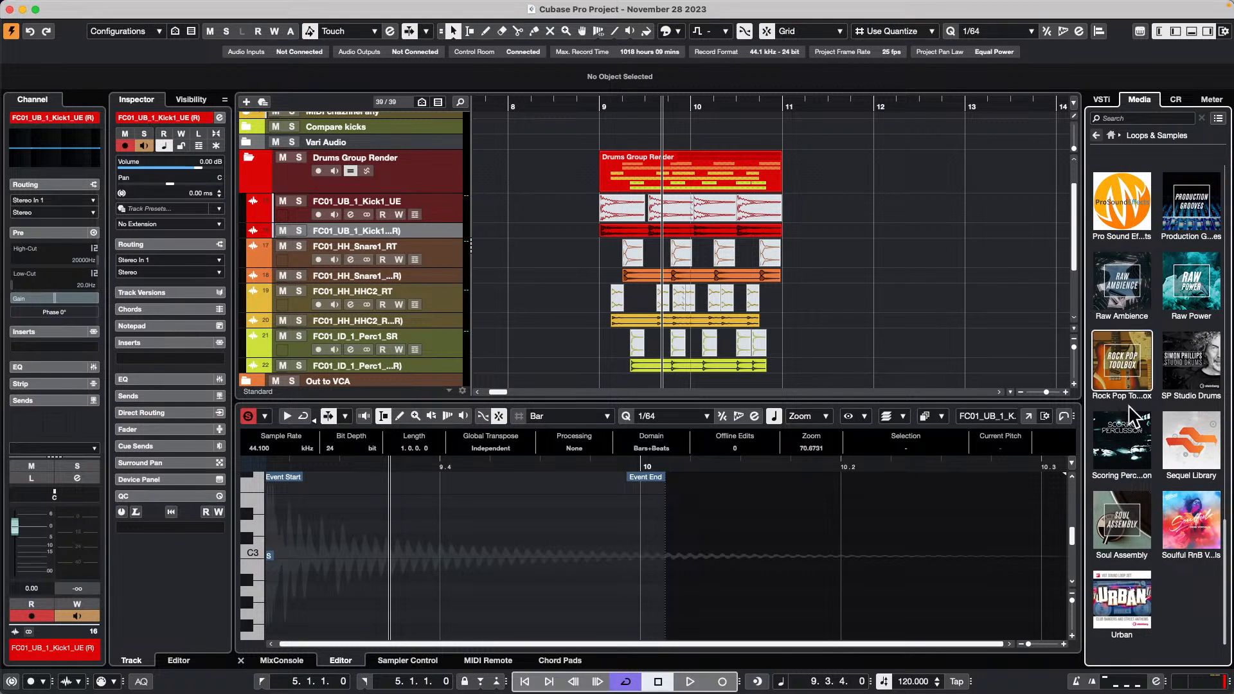
pyautogui.scroll(8, 1137, 418)
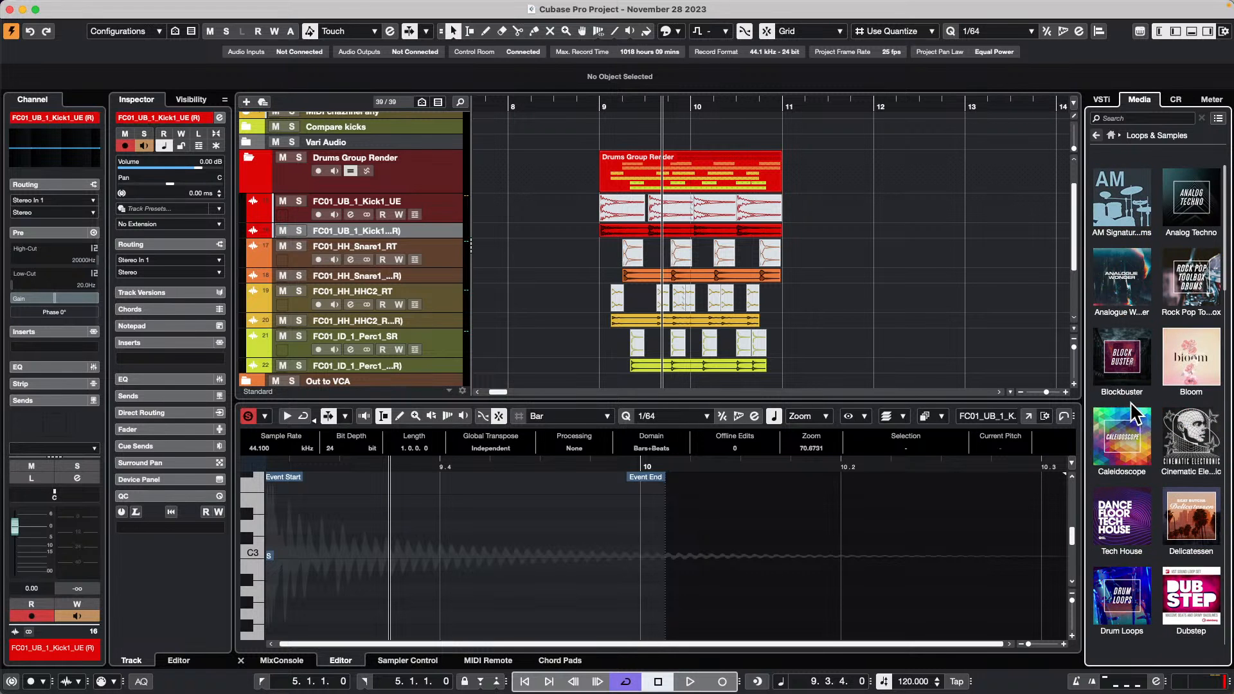
pyautogui.scroll(-3, 1154, 347)
pyautogui.scroll(-8, 1152, 342)
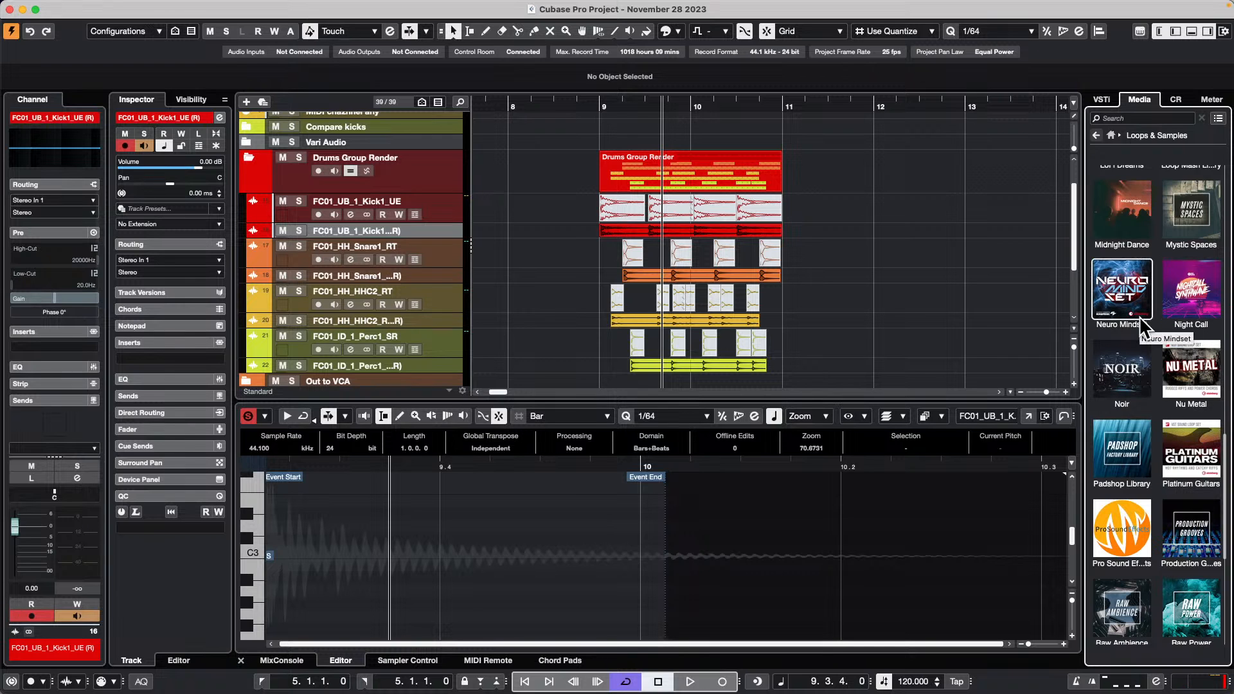
pyautogui.scroll(-5, 1143, 347)
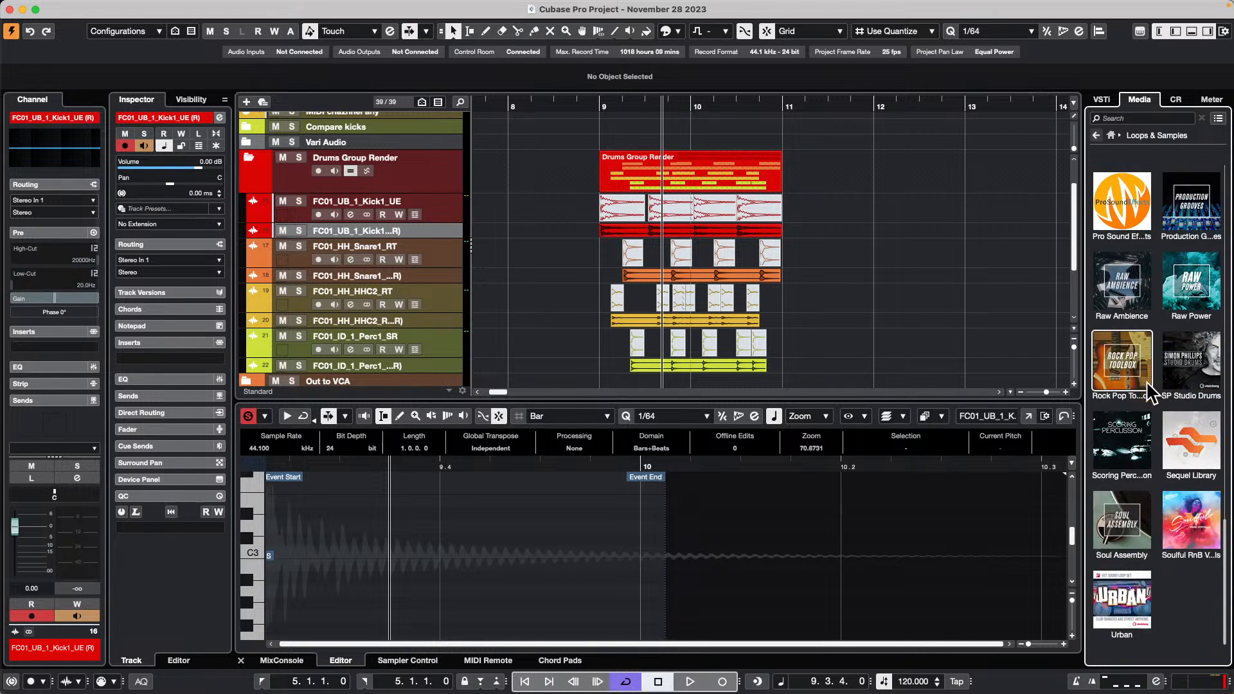
pyautogui.scroll(10, 1149, 397)
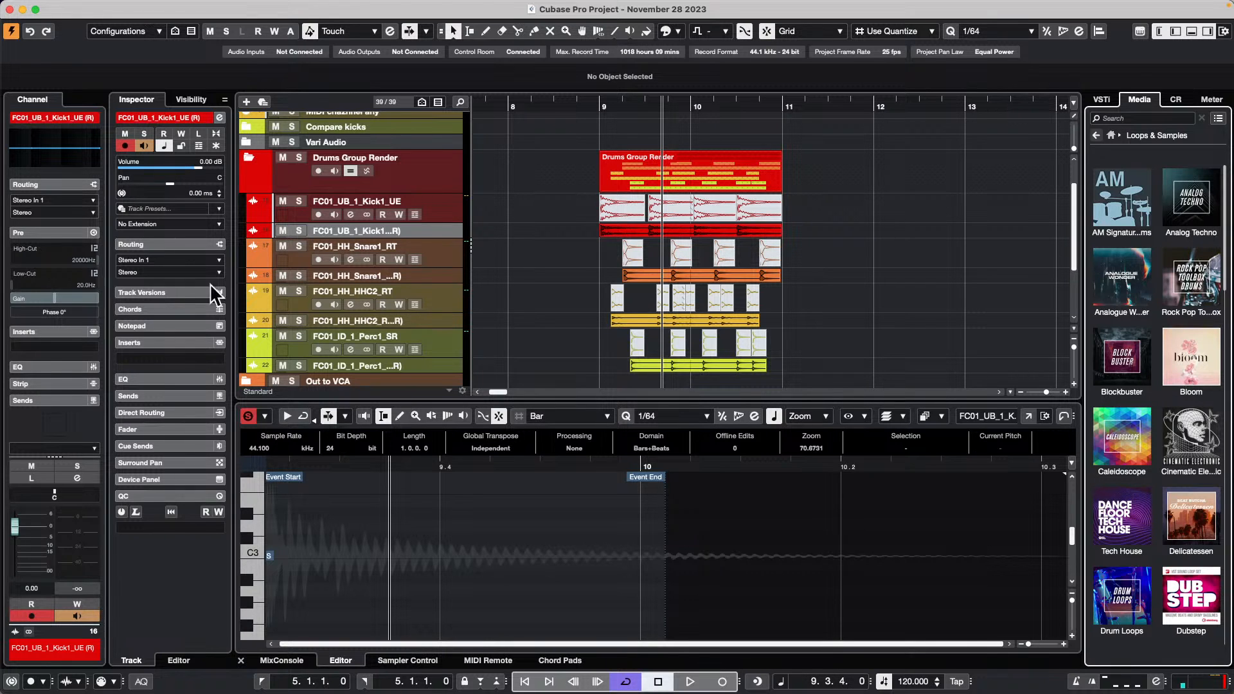
# - Select the FC01_UB_1_Kick1_UE track, open its channel settings and add the Gate dynamics plug-in to the first insert slot
pyautogui.click(434, 184)
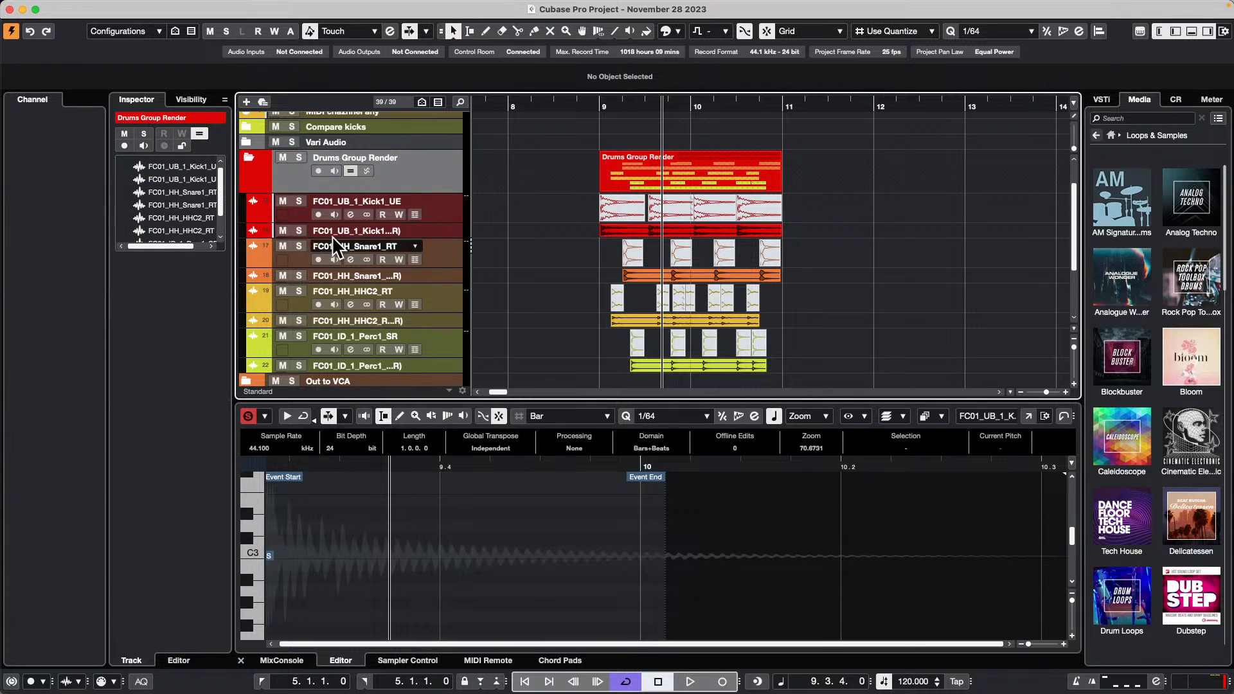
pyautogui.click(446, 211)
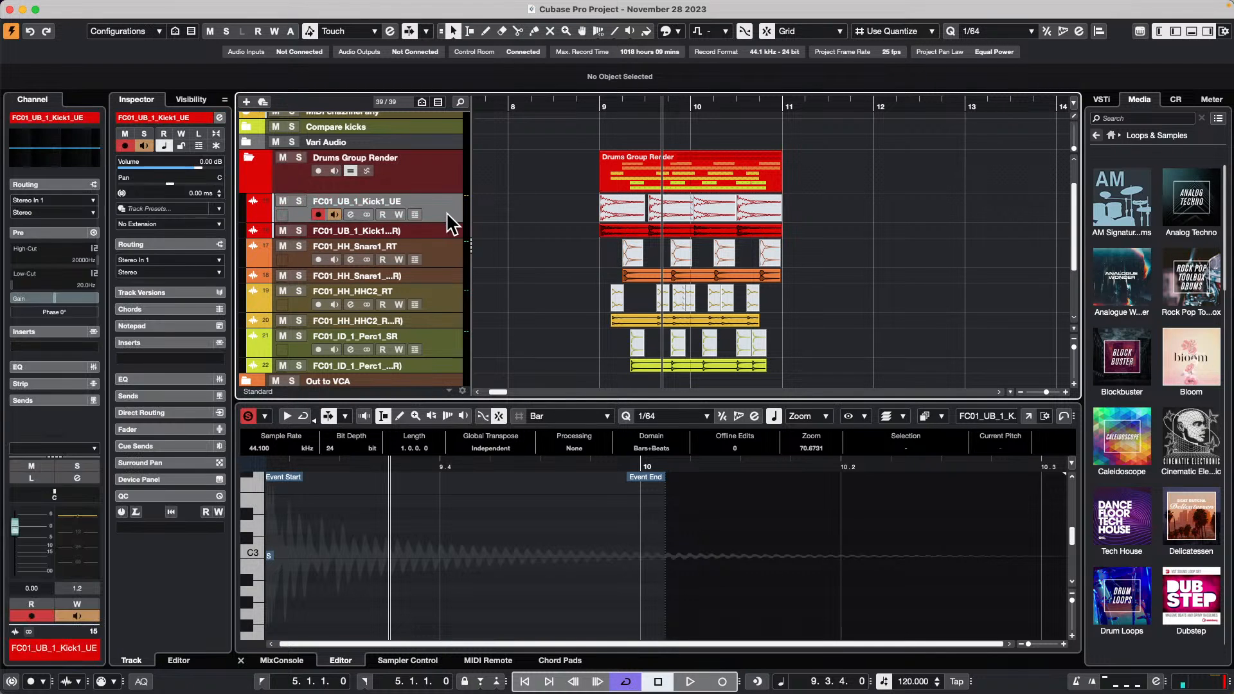
pyautogui.click(219, 117)
pyautogui.click(294, 195)
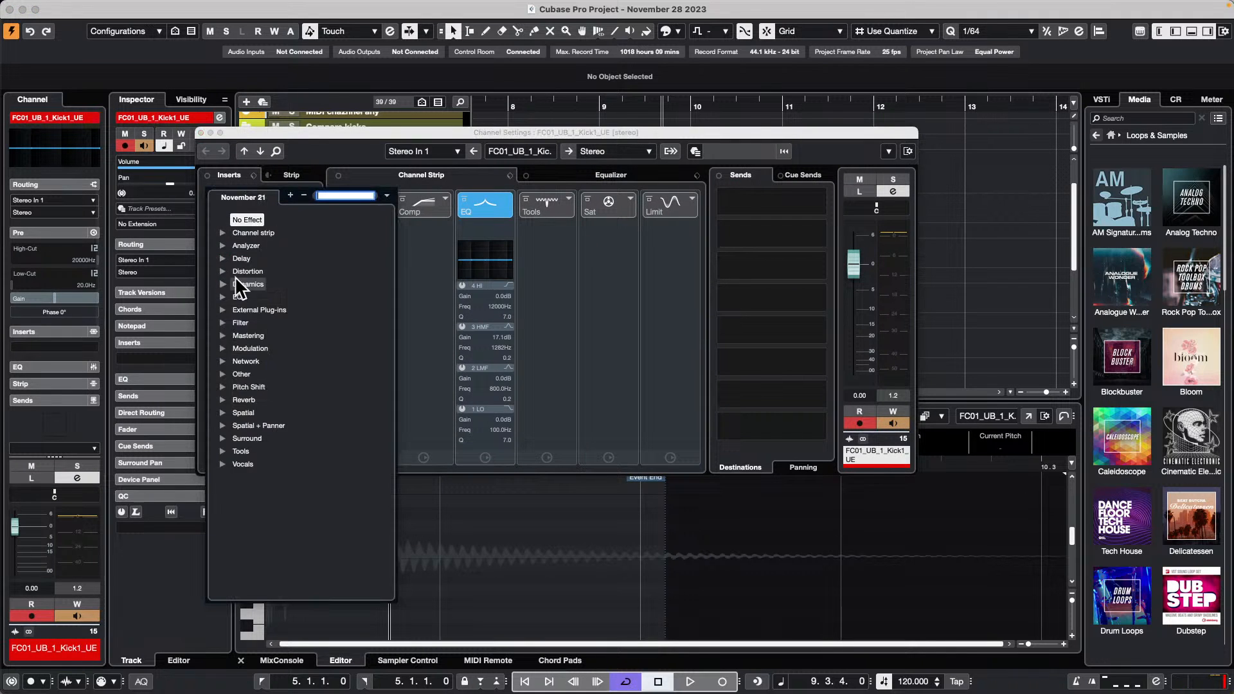
pyautogui.click(223, 283)
pyautogui.click(252, 374)
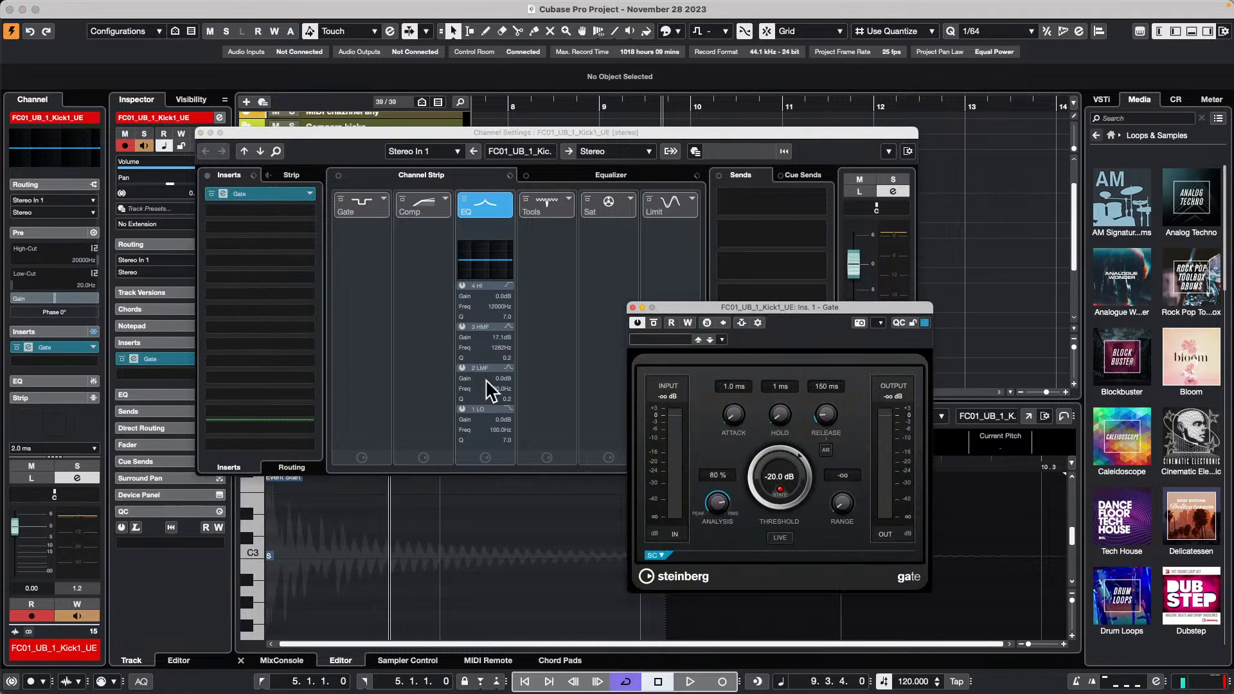
# - Check the control room and VST instrument views, return to the media browser and close the Gate plug-in window
pyautogui.click(1176, 100)
pyautogui.click(1102, 100)
pyautogui.click(1139, 99)
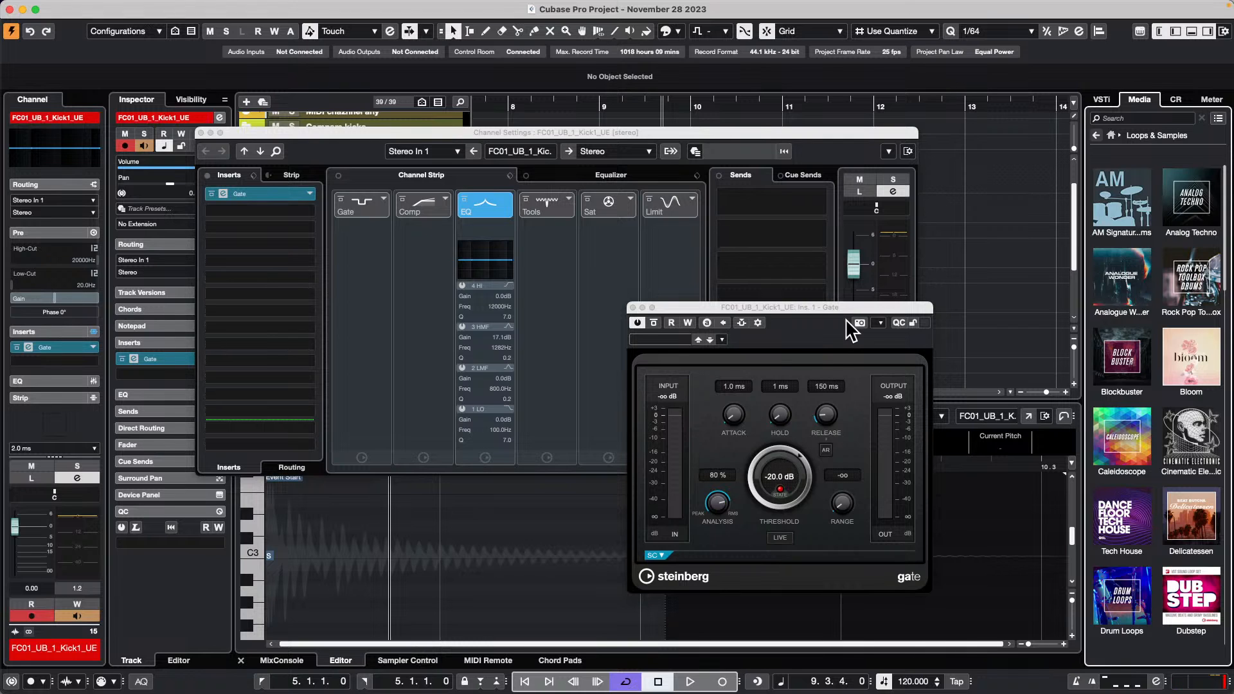
pyautogui.click(632, 308)
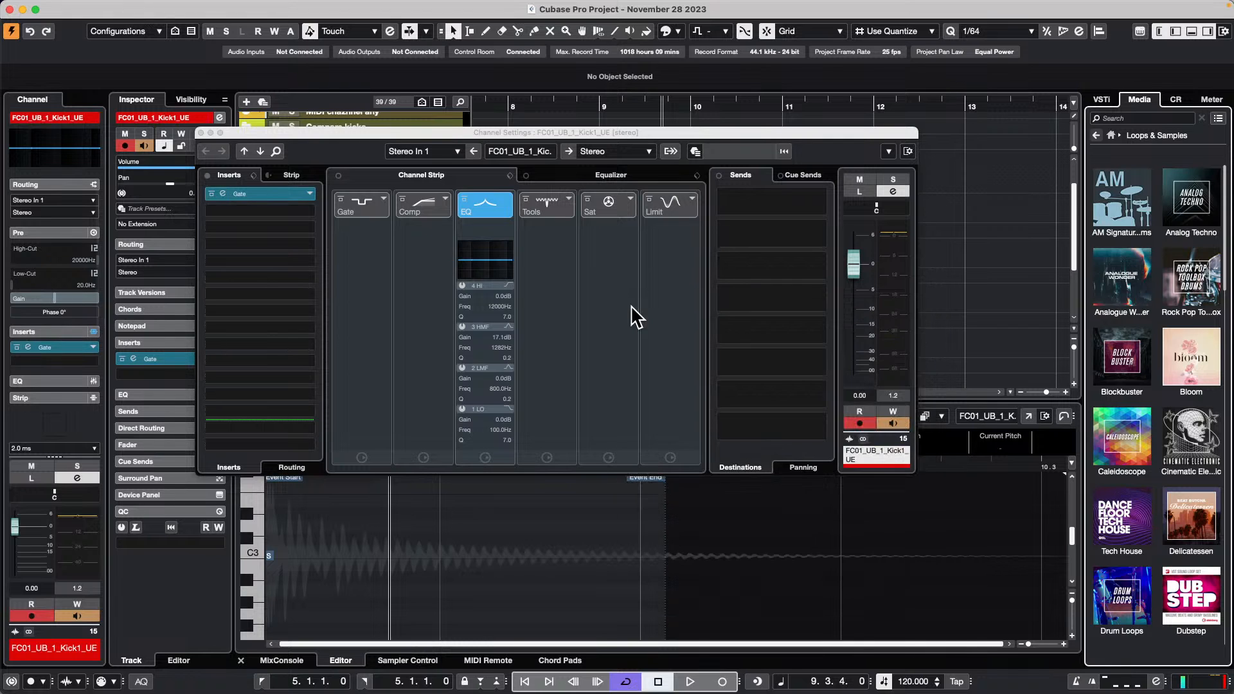
# - Close the channel settings, examine the available MIDI input ports for Mackie Control in the Studio Setup, and close the setup
pyautogui.click(200, 133)
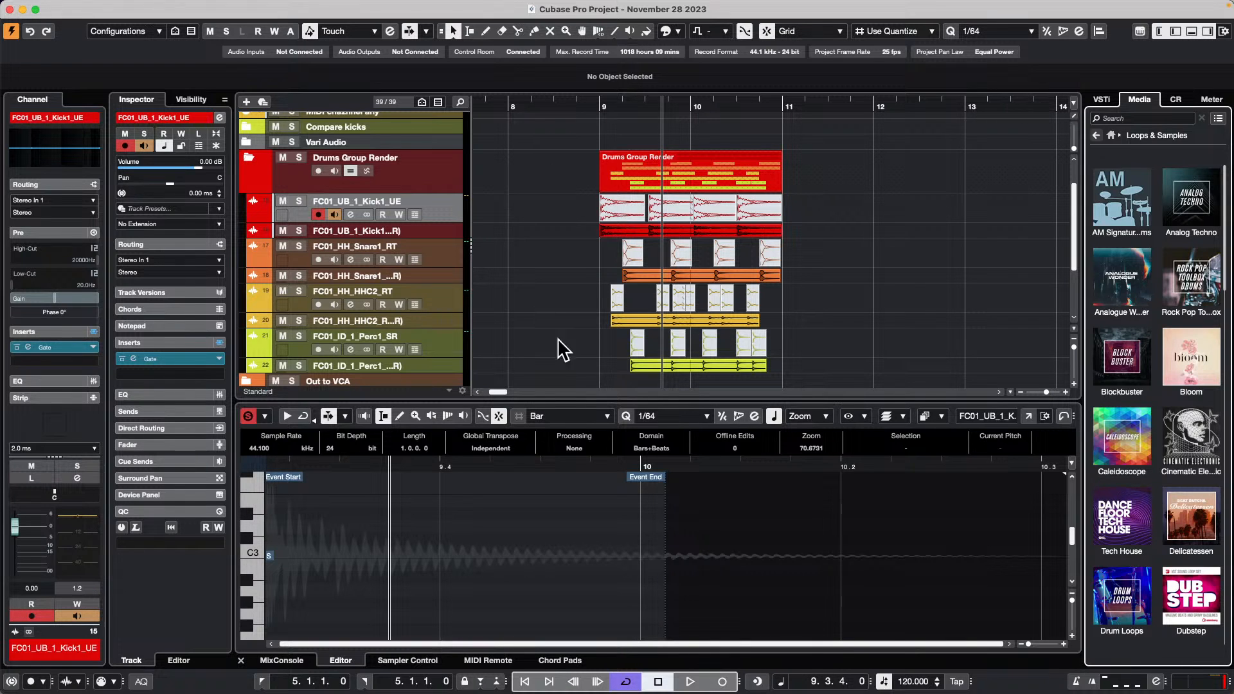
pyautogui.moveTo(514, 5)
pyautogui.click(380, 7)
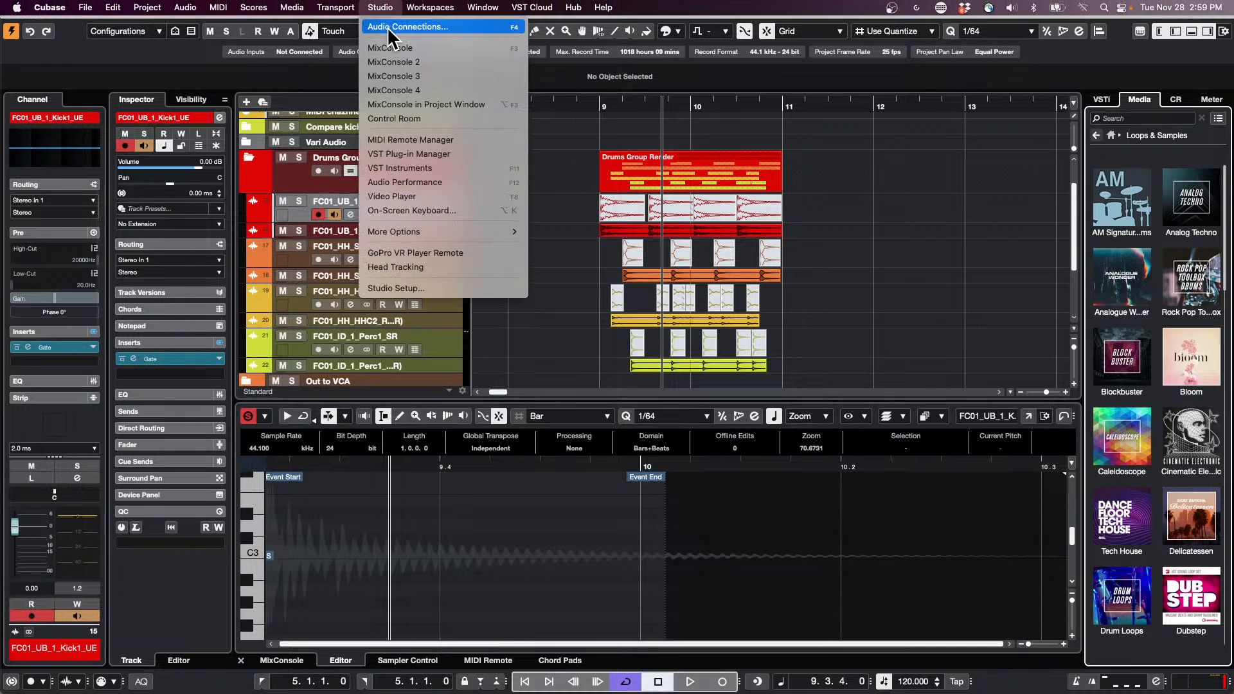
pyautogui.click(405, 289)
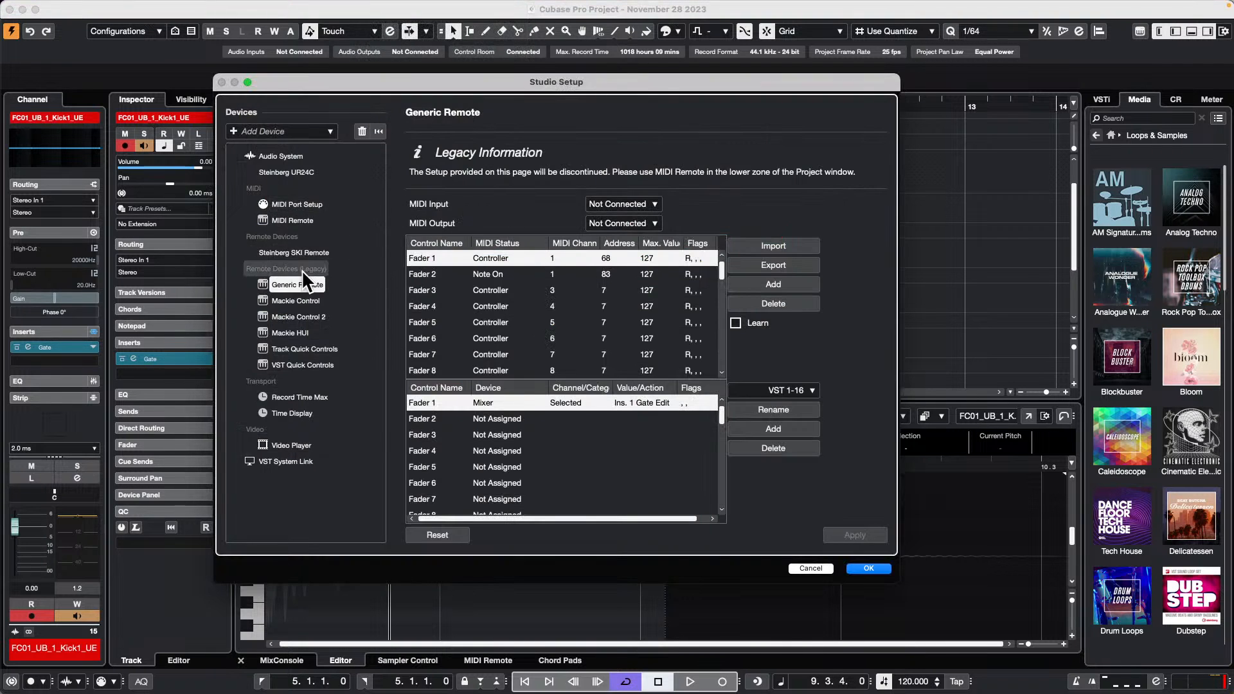
pyautogui.click(302, 299)
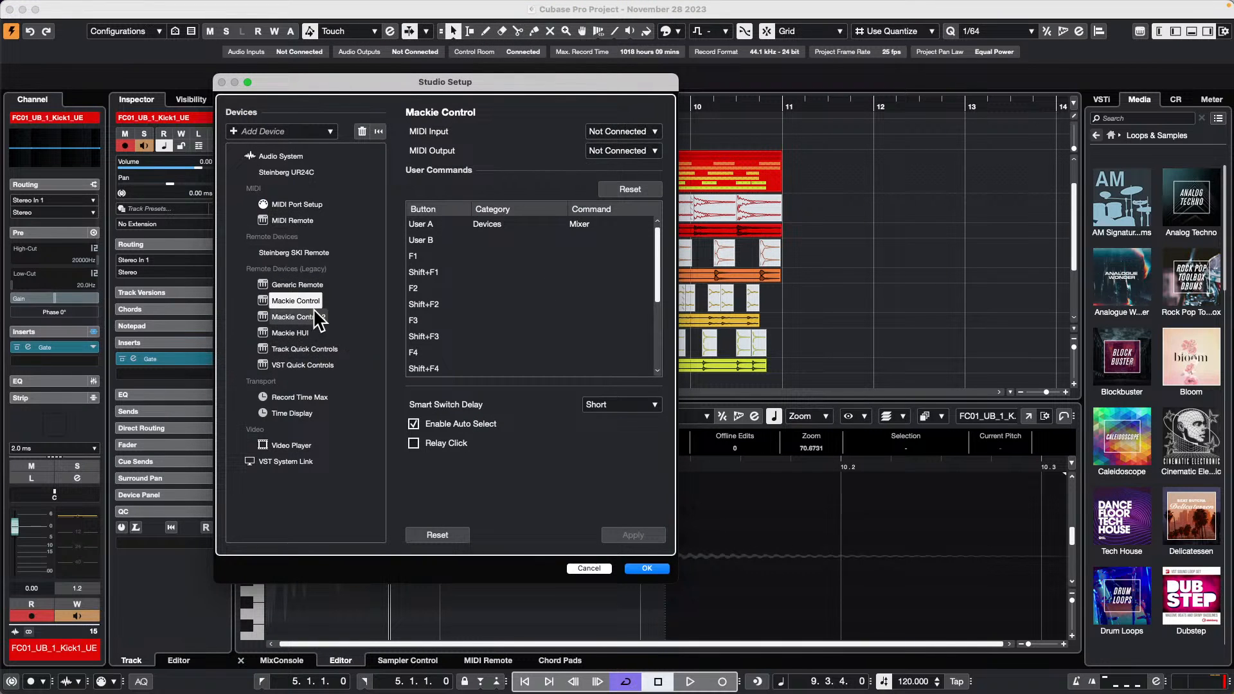
pyautogui.click(639, 130)
pyautogui.click(563, 131)
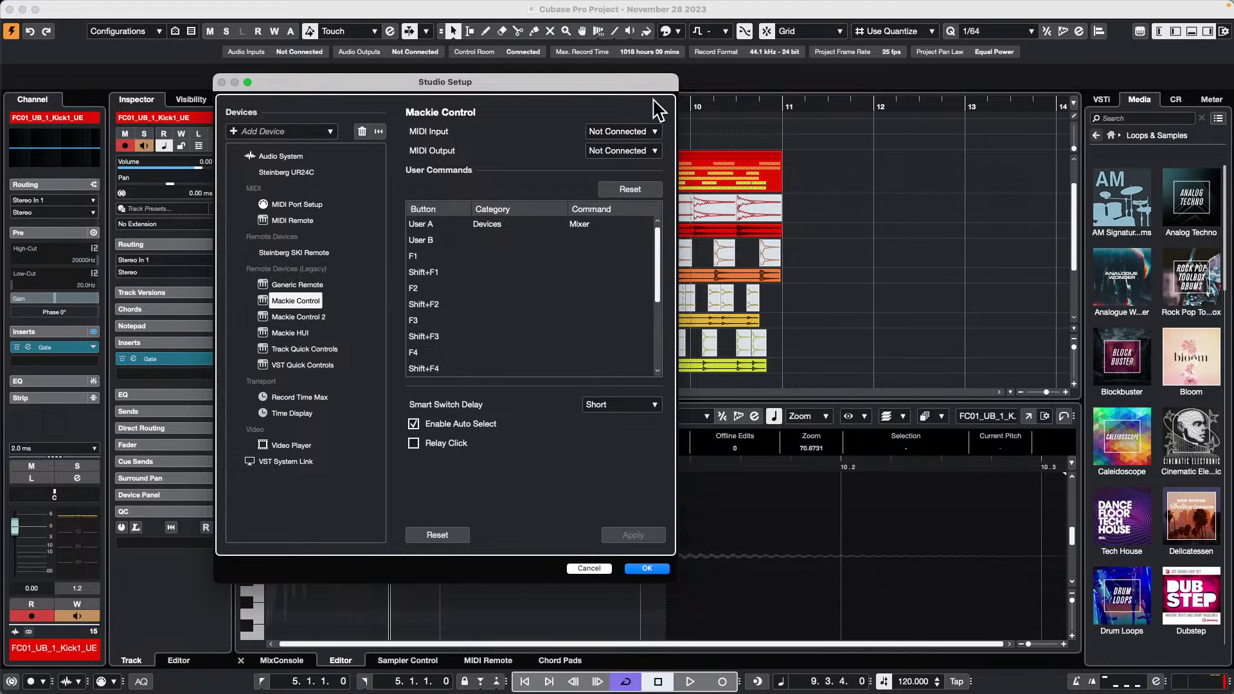
pyautogui.click(633, 129)
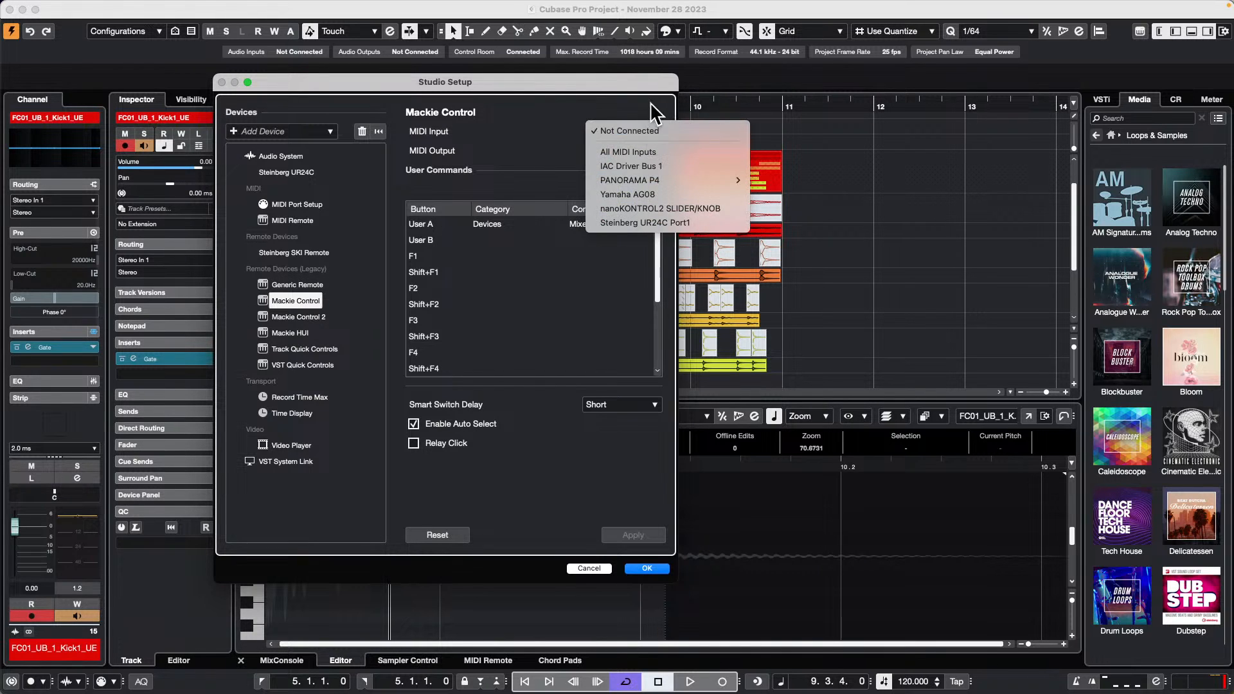
pyautogui.click(545, 126)
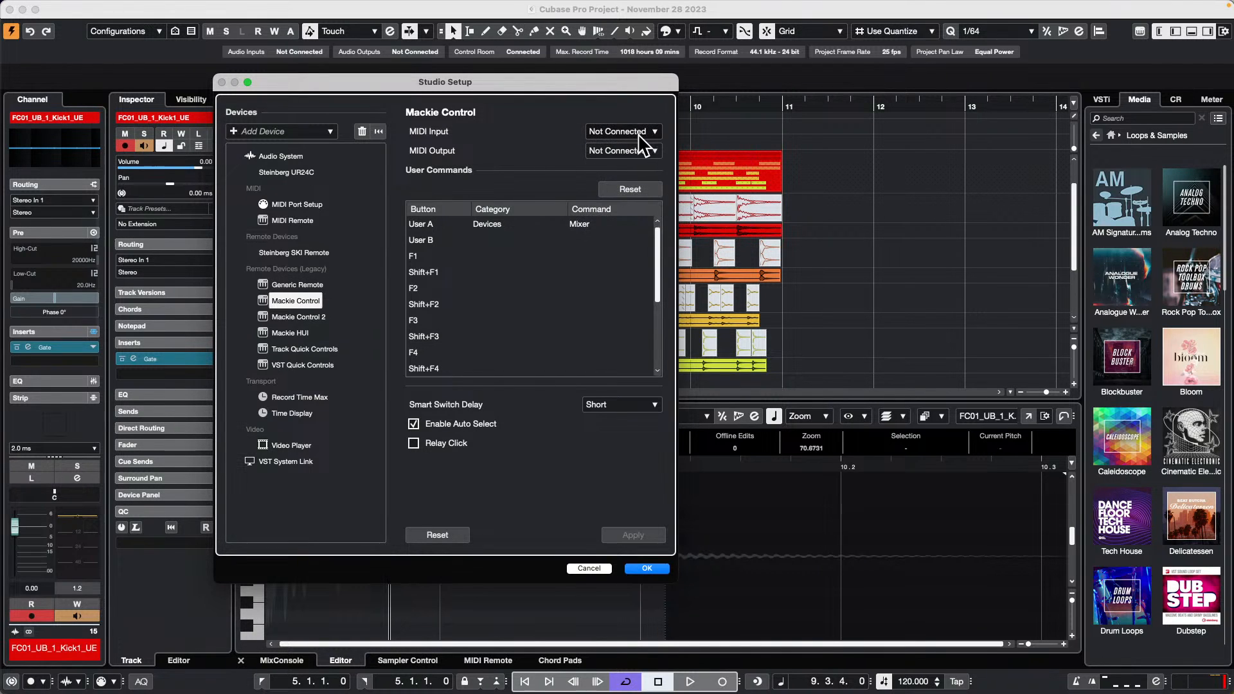
pyautogui.click(652, 569)
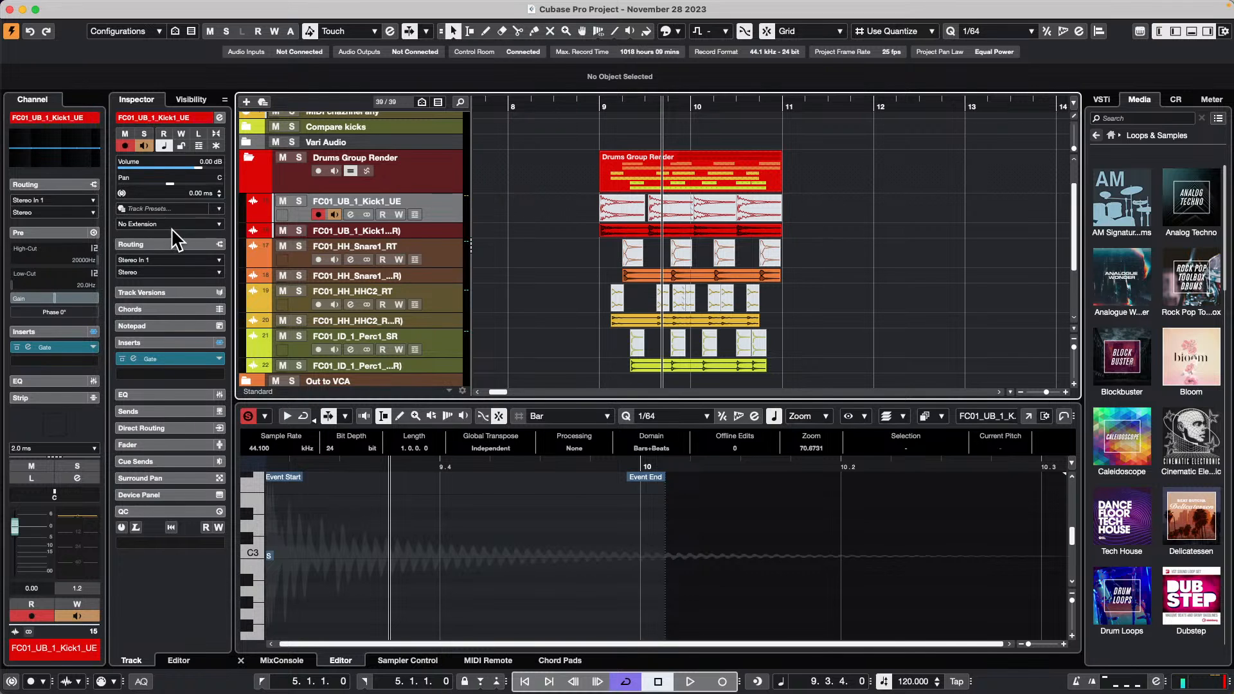
# - Add one instrument track without a VST instrument below the FC01_UB_1_Kick1_UE track
pyautogui.rightClick(444, 209)
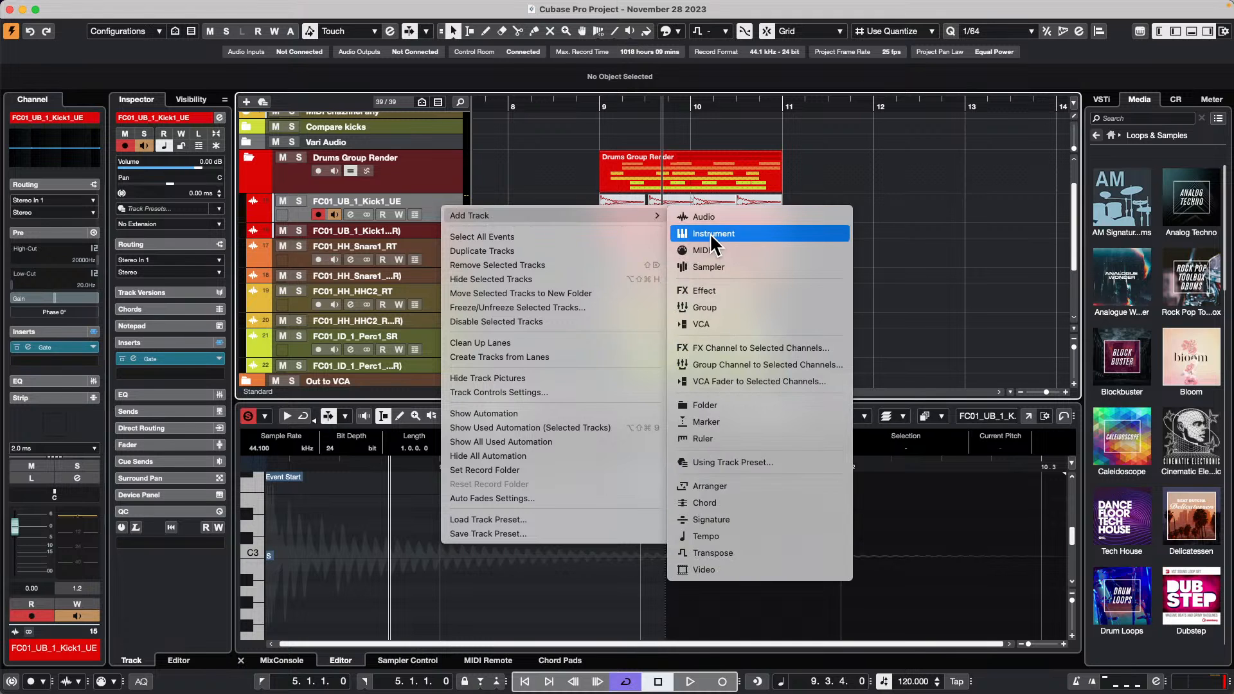
pyautogui.click(373, 132)
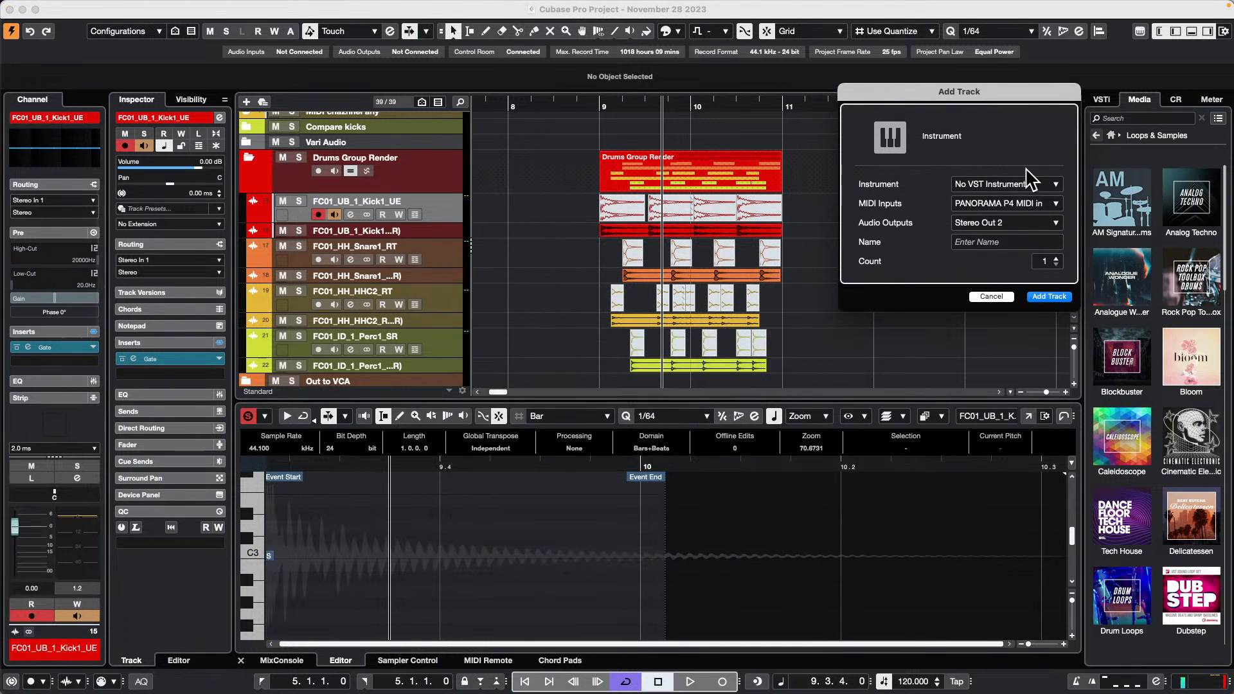
pyautogui.click(1049, 295)
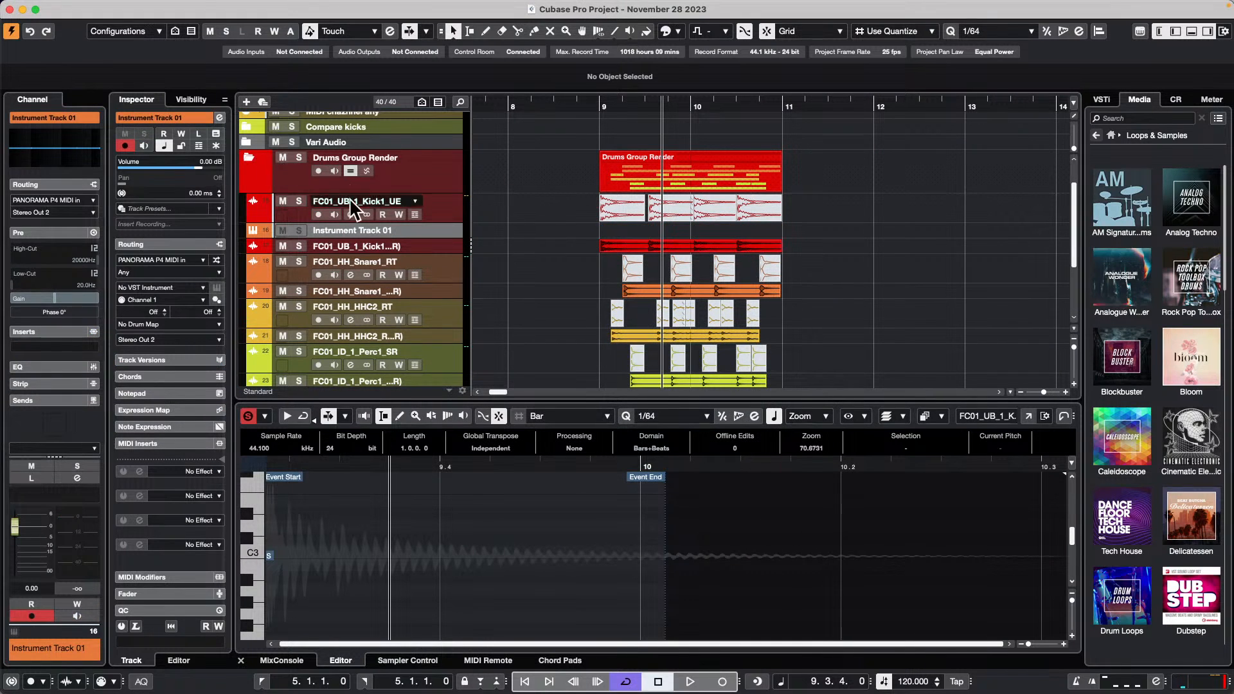
# - Set the new instrument track's MIDI input to All MIDI Inputs and review the other available input ports
pyautogui.click(177, 261)
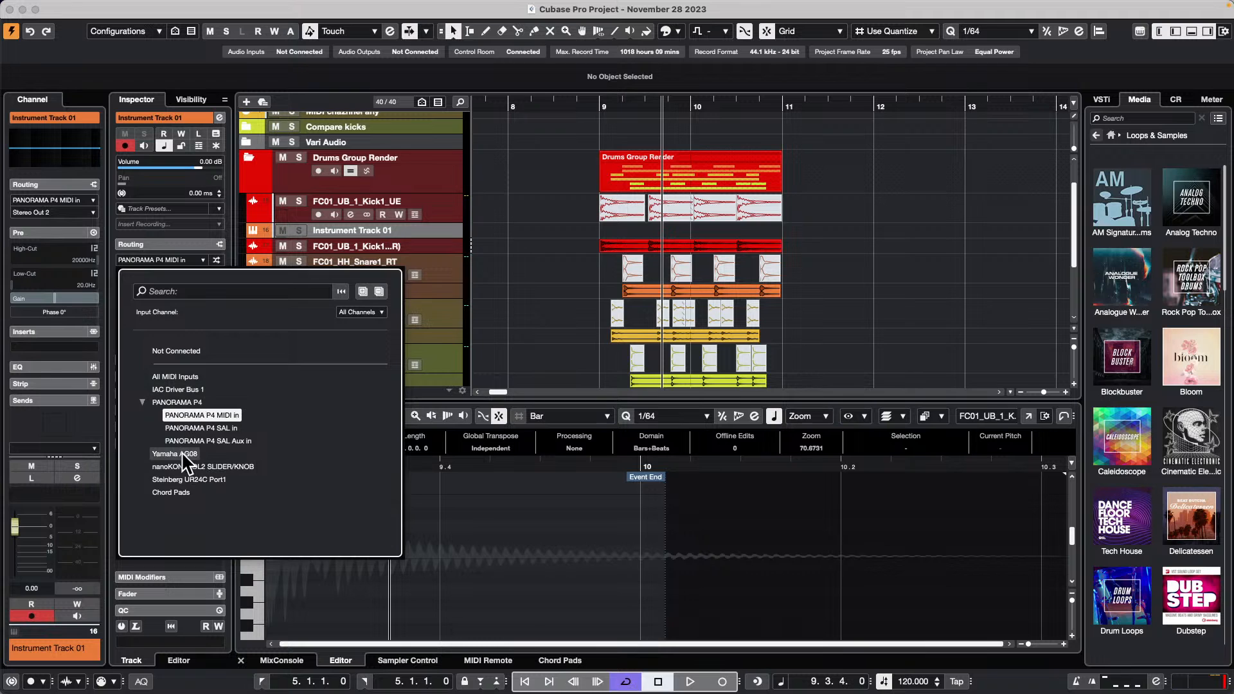
pyautogui.click(180, 377)
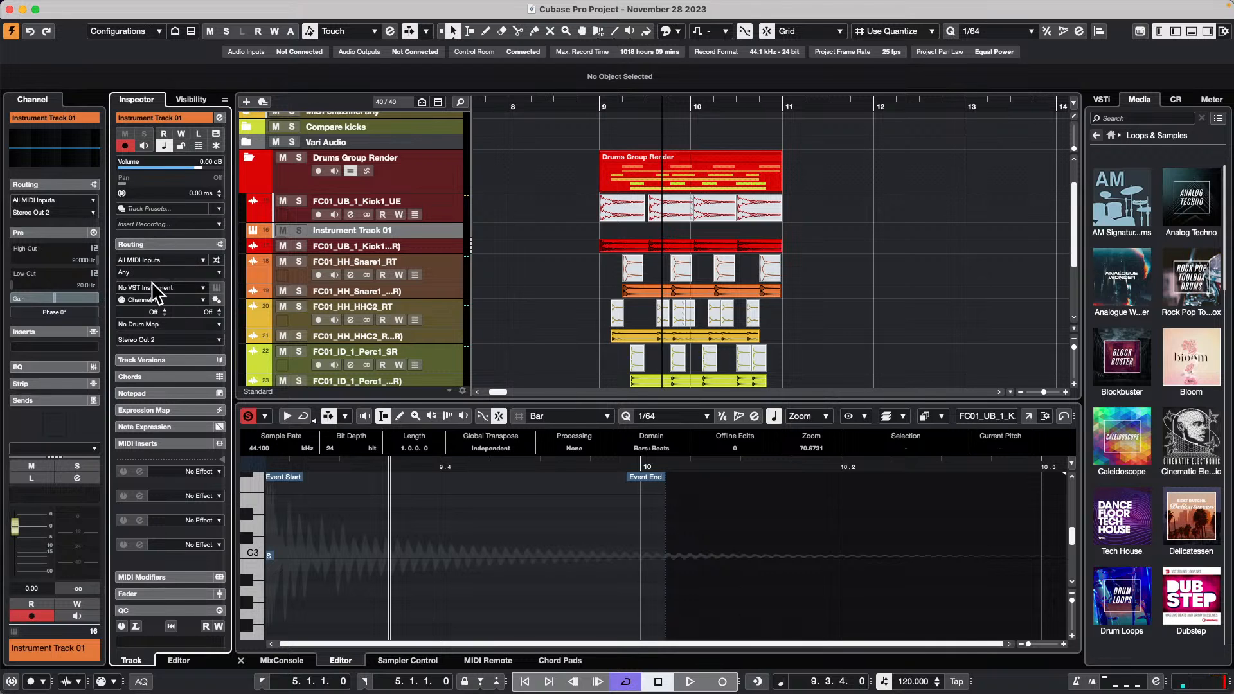
pyautogui.click(159, 259)
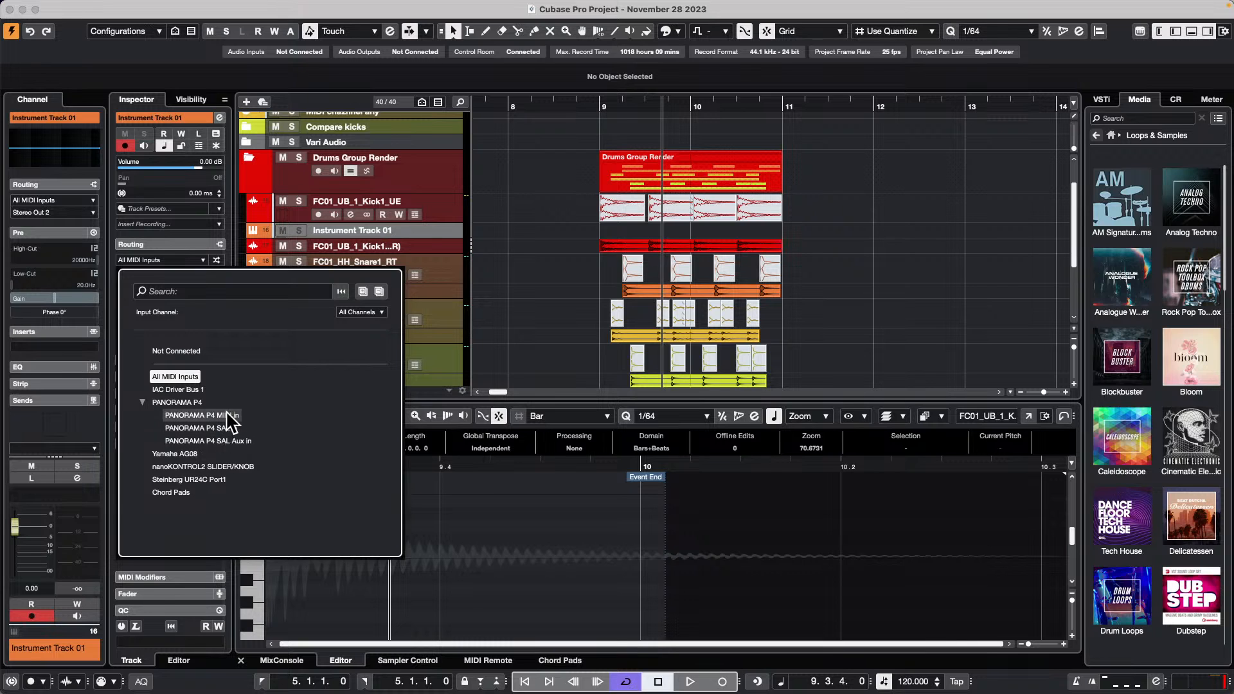
pyautogui.click(548, 321)
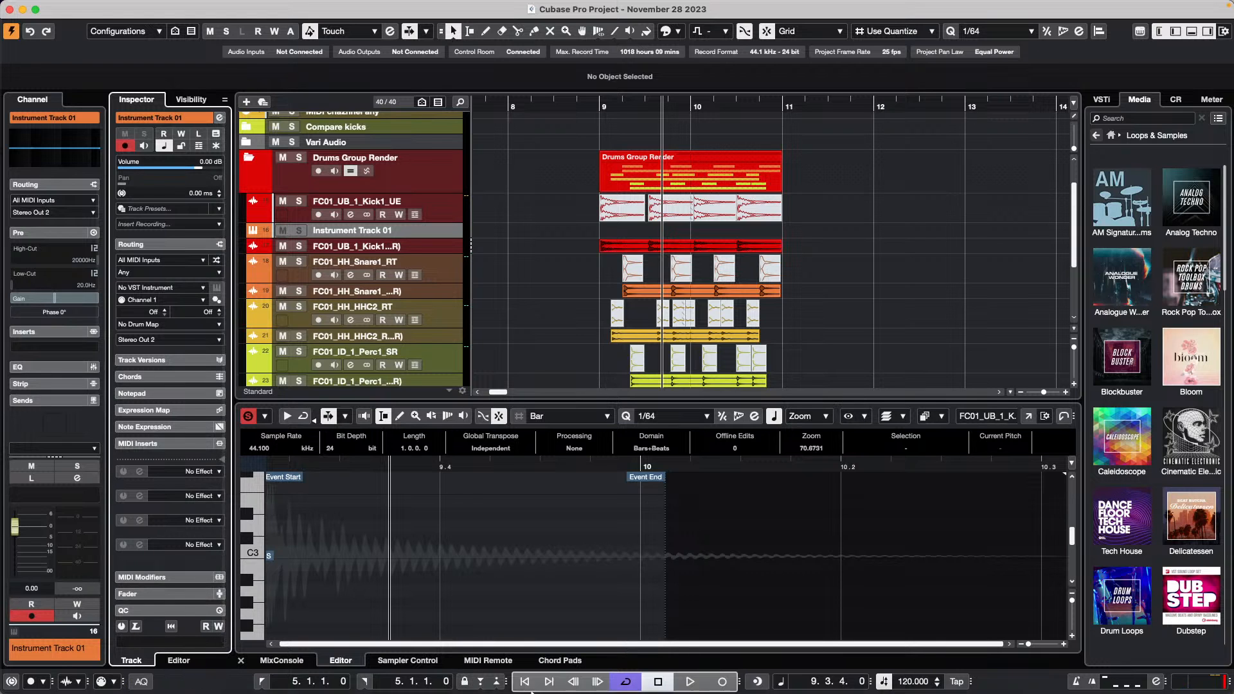
# - Switch to Zoom, start the Club Cubase November 2023 Social Meetup and join it with computer audio
pyautogui.moveTo(489, 691)
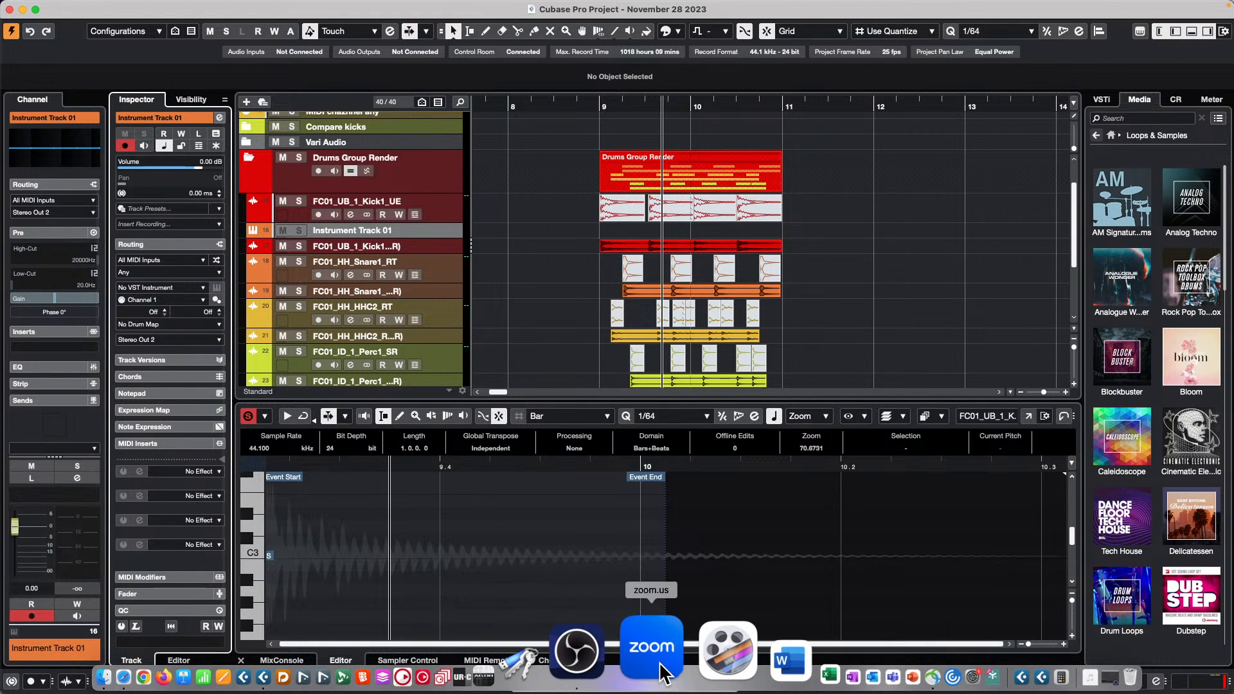
pyautogui.click(652, 650)
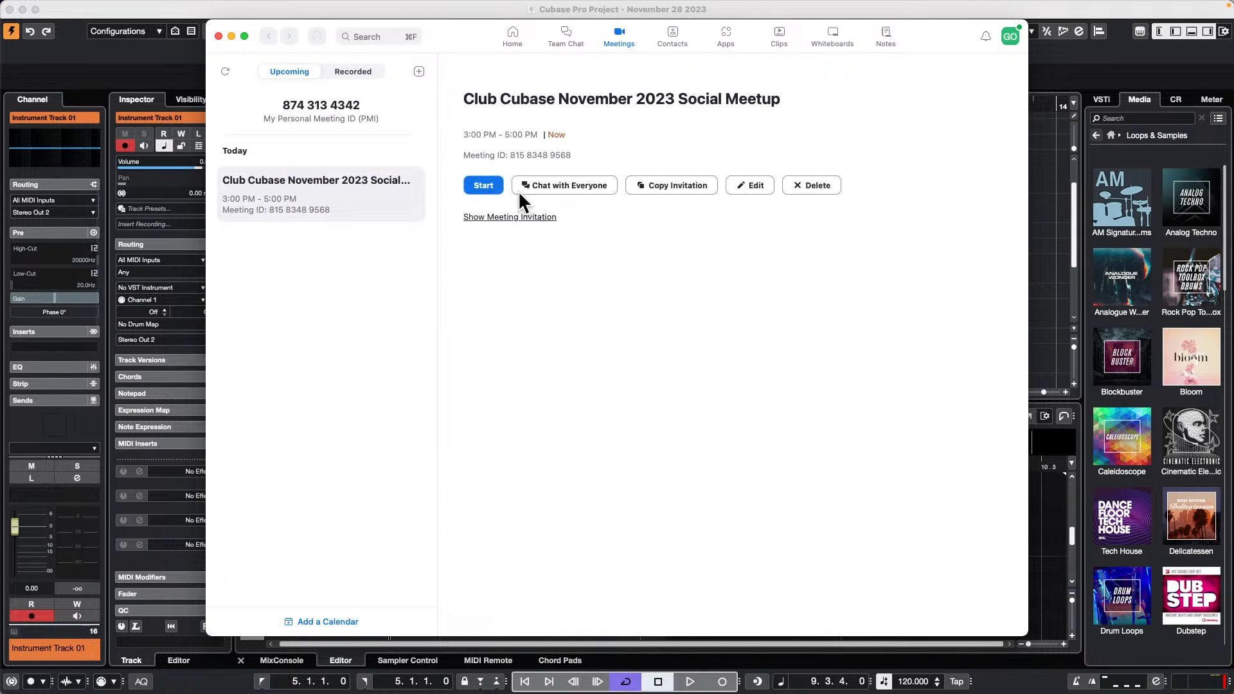
pyautogui.click(482, 187)
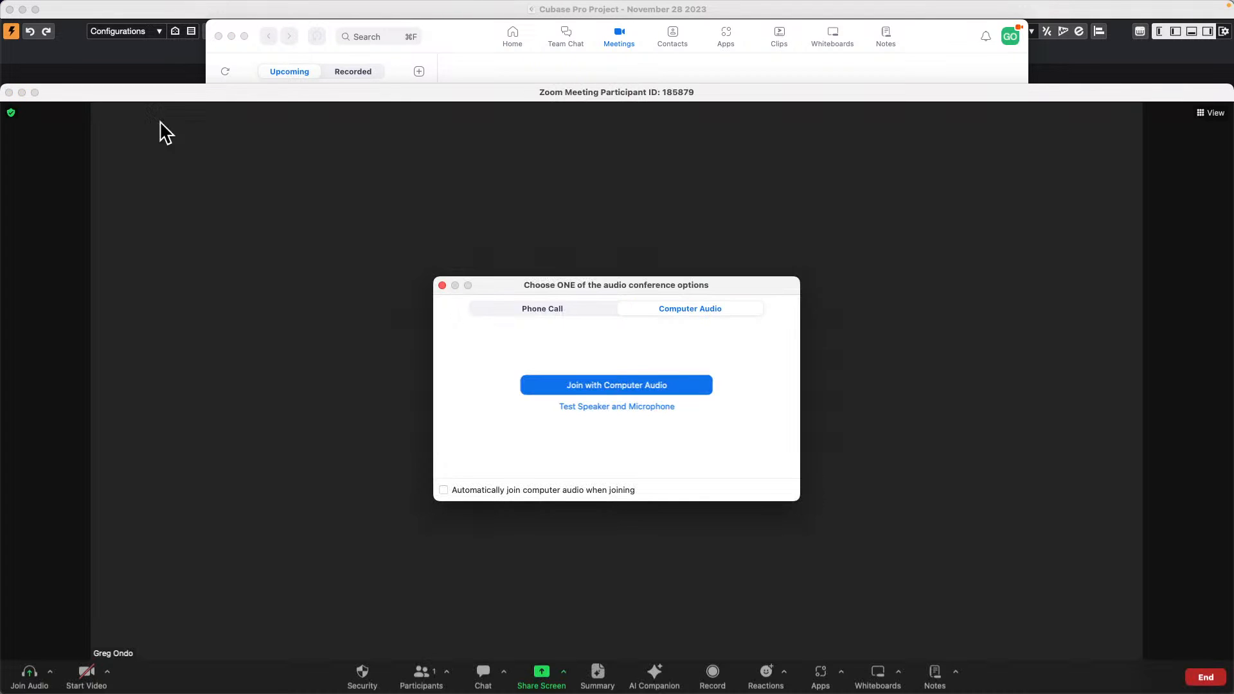
pyautogui.click(619, 388)
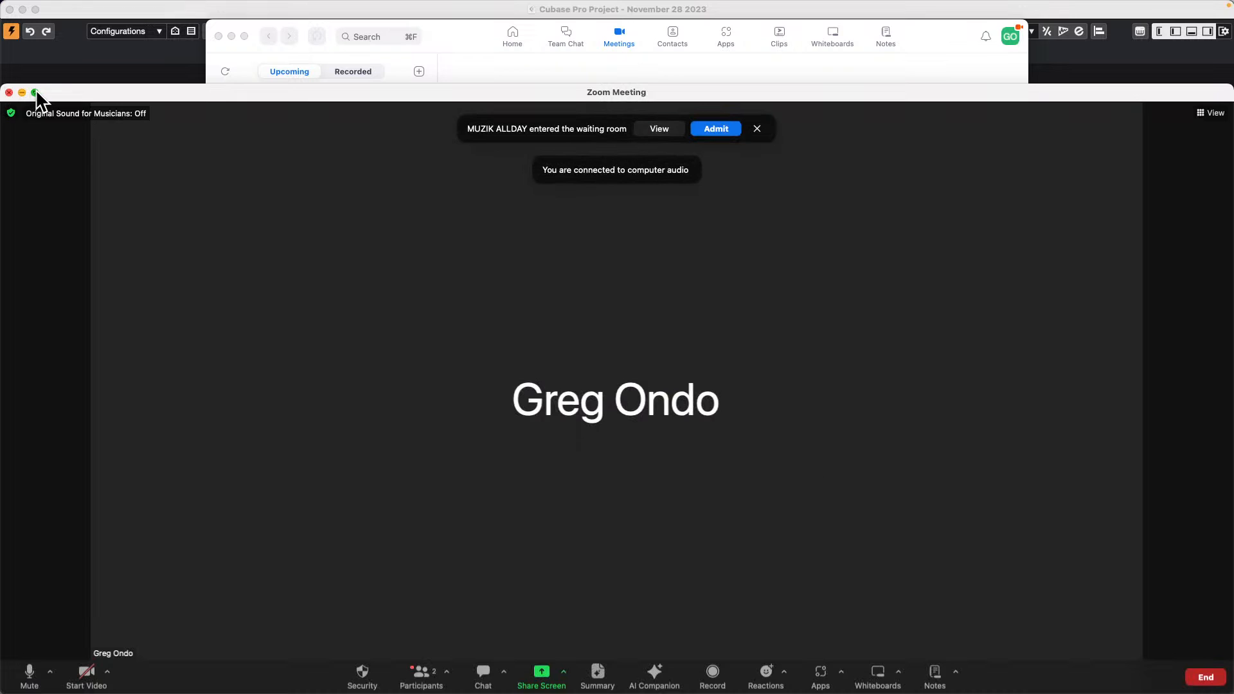
# - Show the meeting's participant list and admit the first people from the waiting room
pyautogui.moveTo(36, 91)
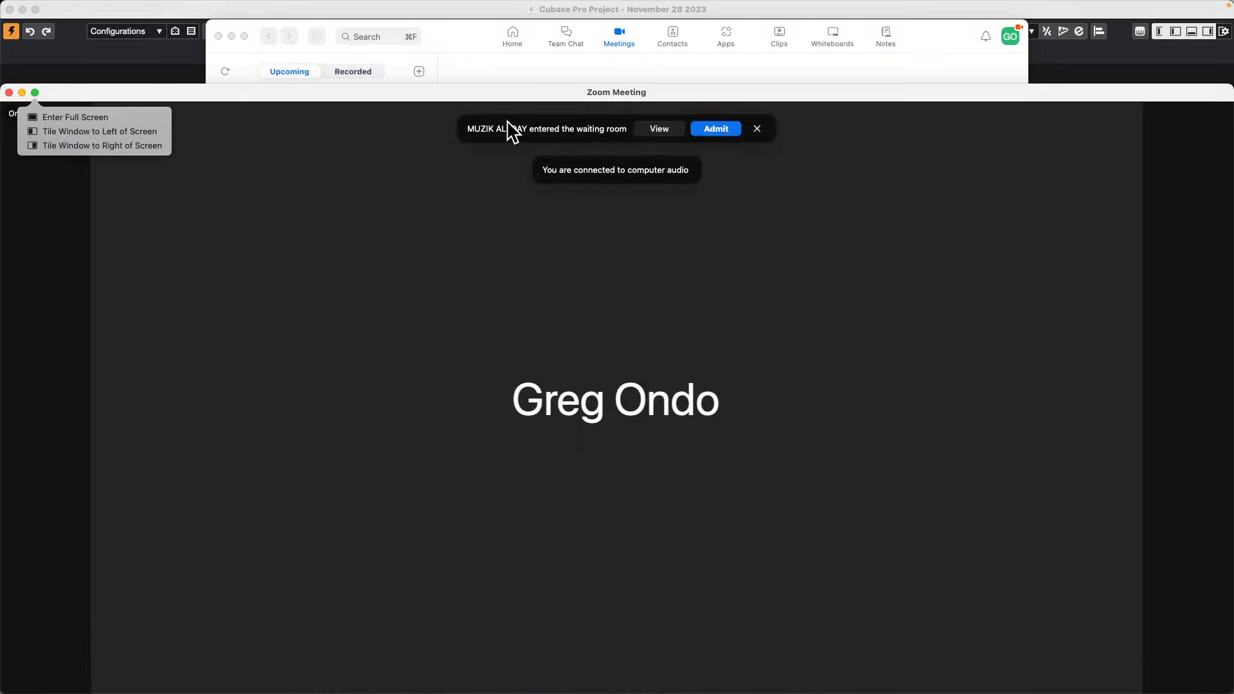
pyautogui.click(724, 130)
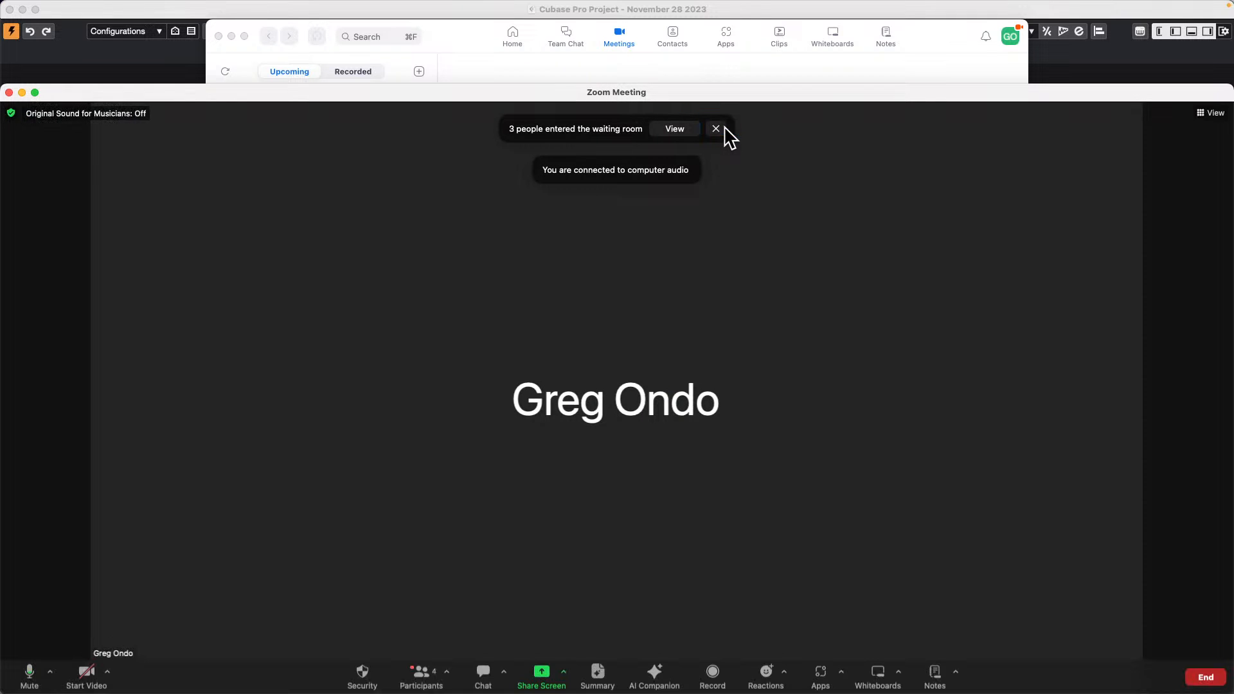
pyautogui.click(674, 130)
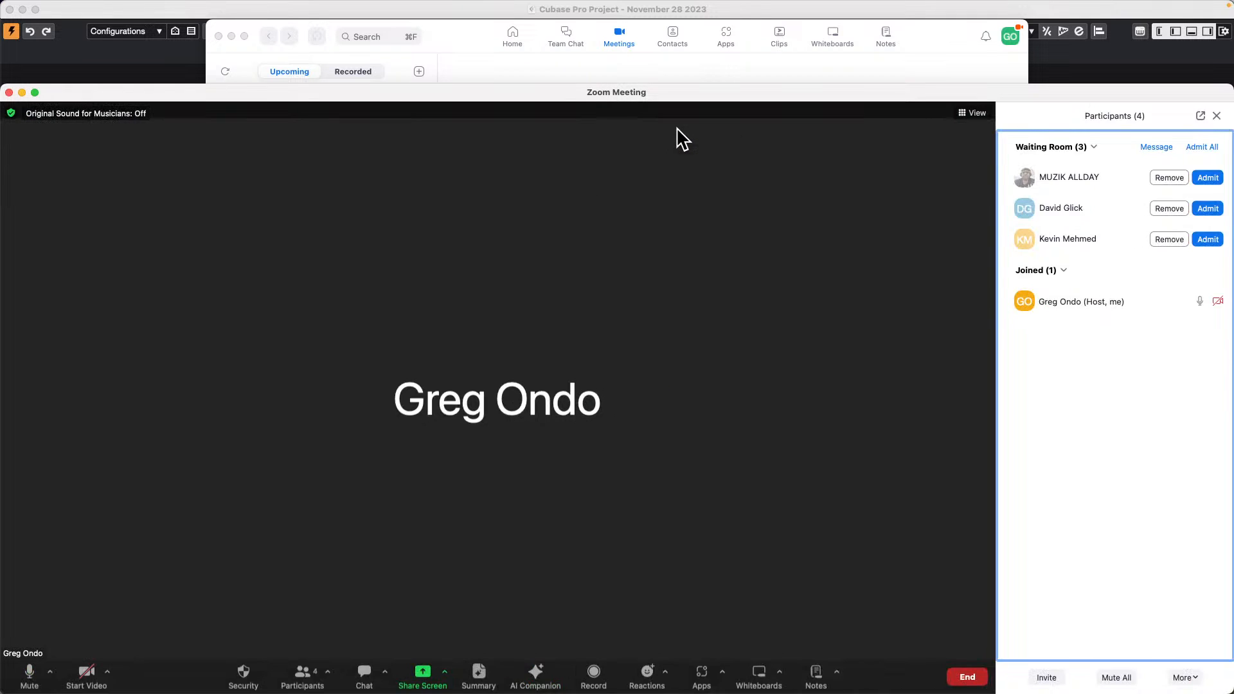
pyautogui.click(1210, 180)
pyautogui.click(1208, 210)
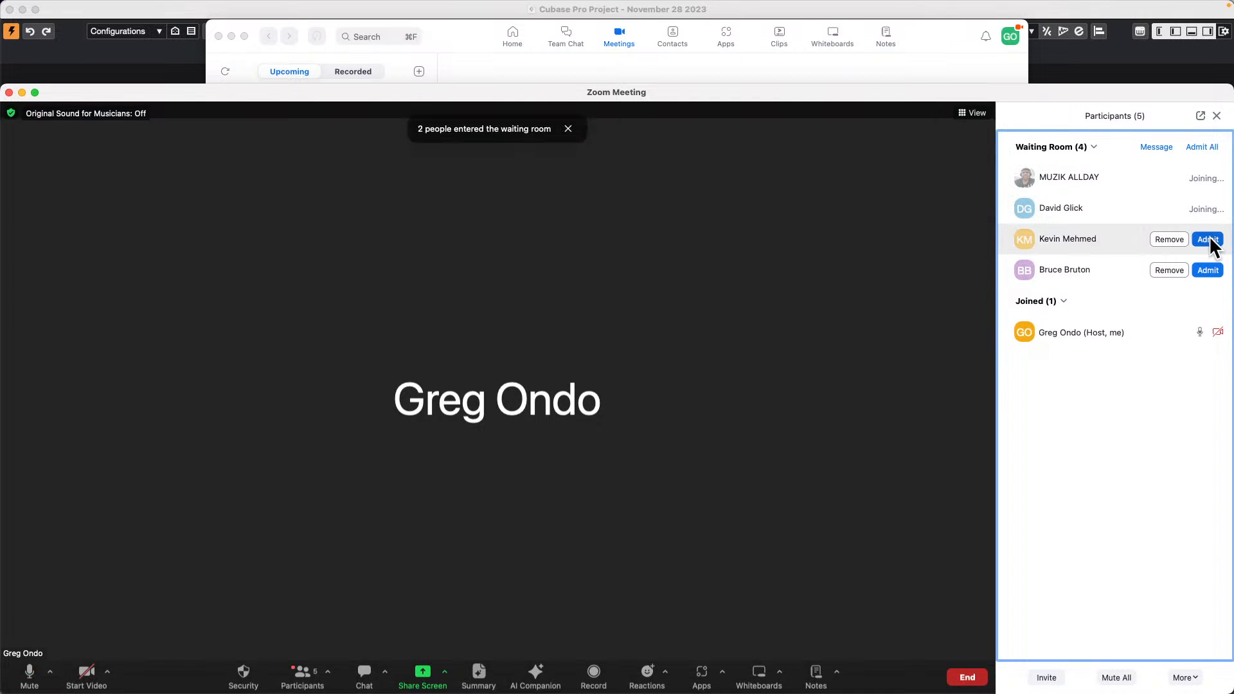
pyautogui.click(1208, 240)
pyautogui.click(1206, 270)
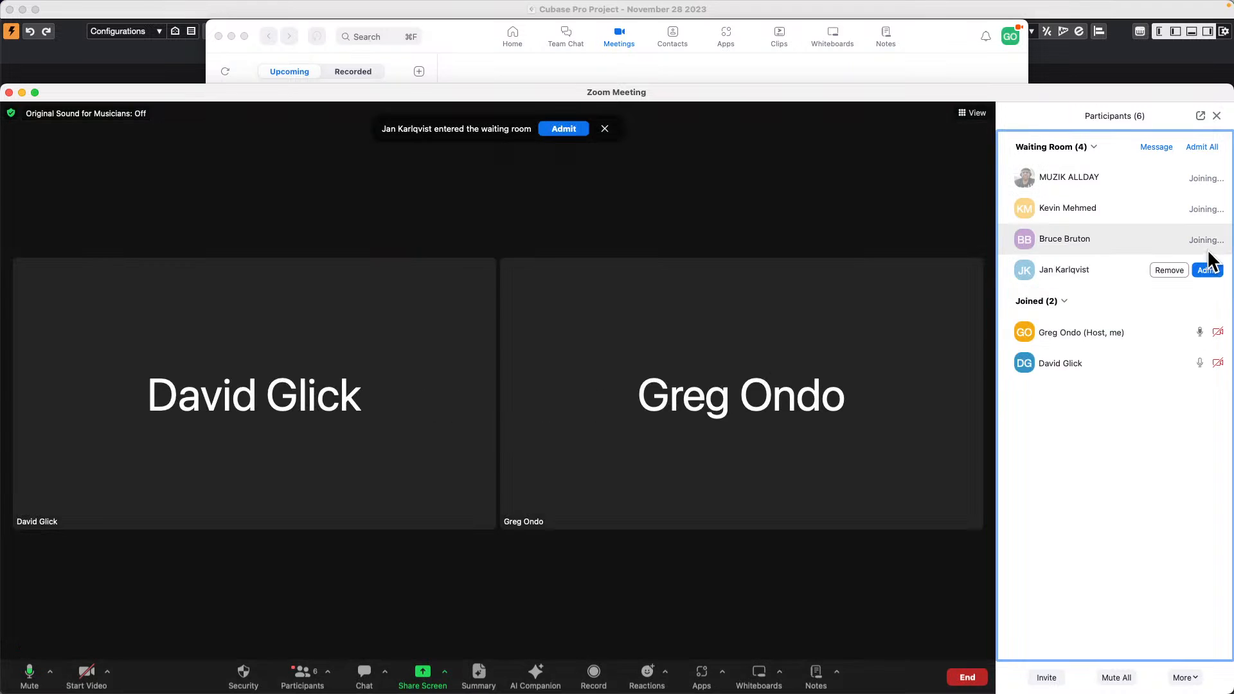
pyautogui.click(1207, 270)
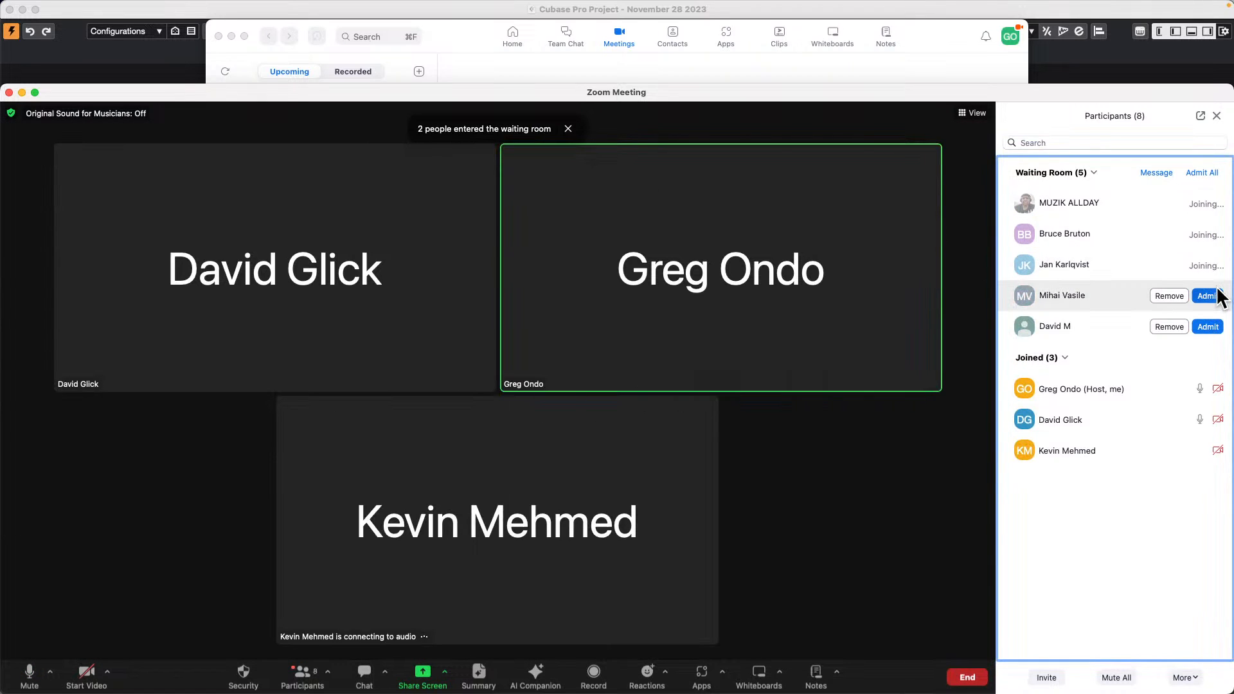
# - Admit the next arrivals from the waiting room individually and start the host's video
pyautogui.click(1213, 296)
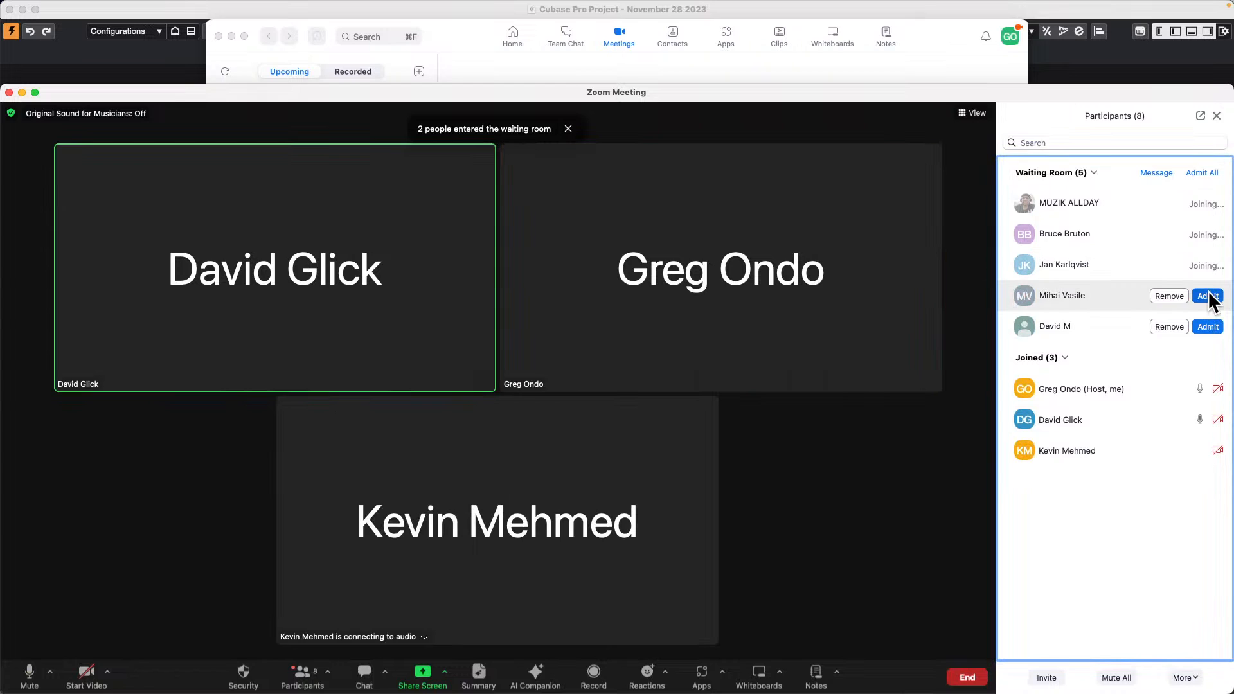
pyautogui.click(1209, 326)
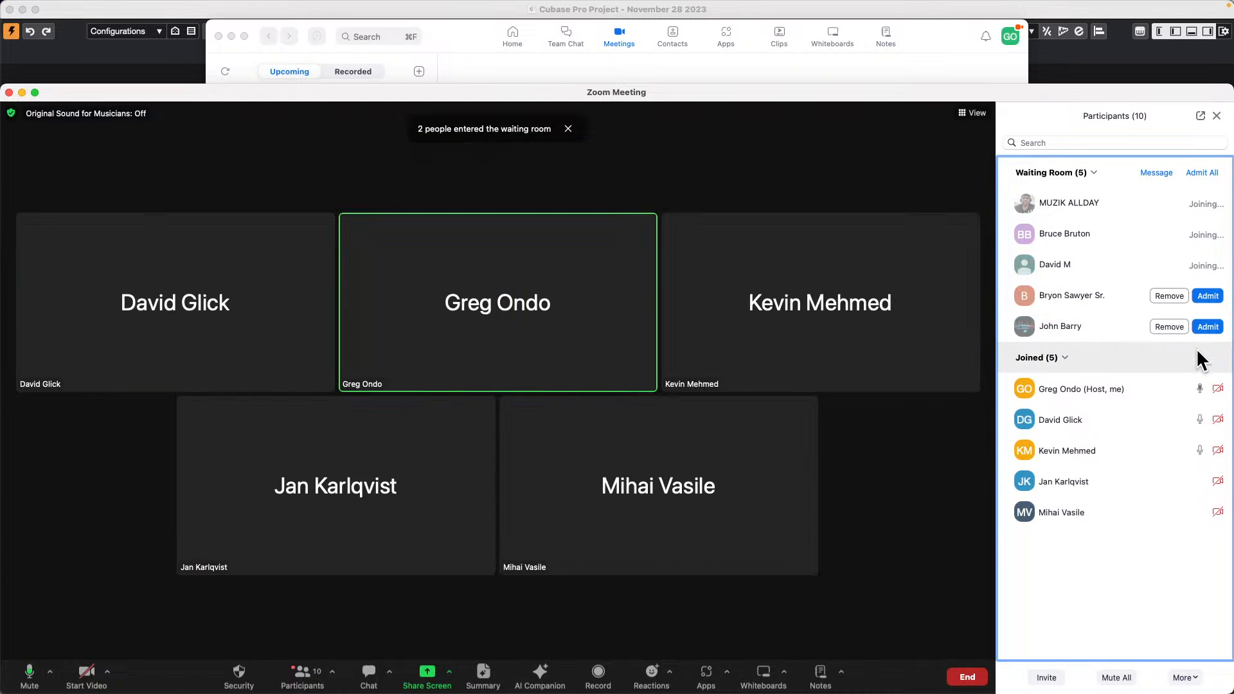
pyautogui.click(1208, 265)
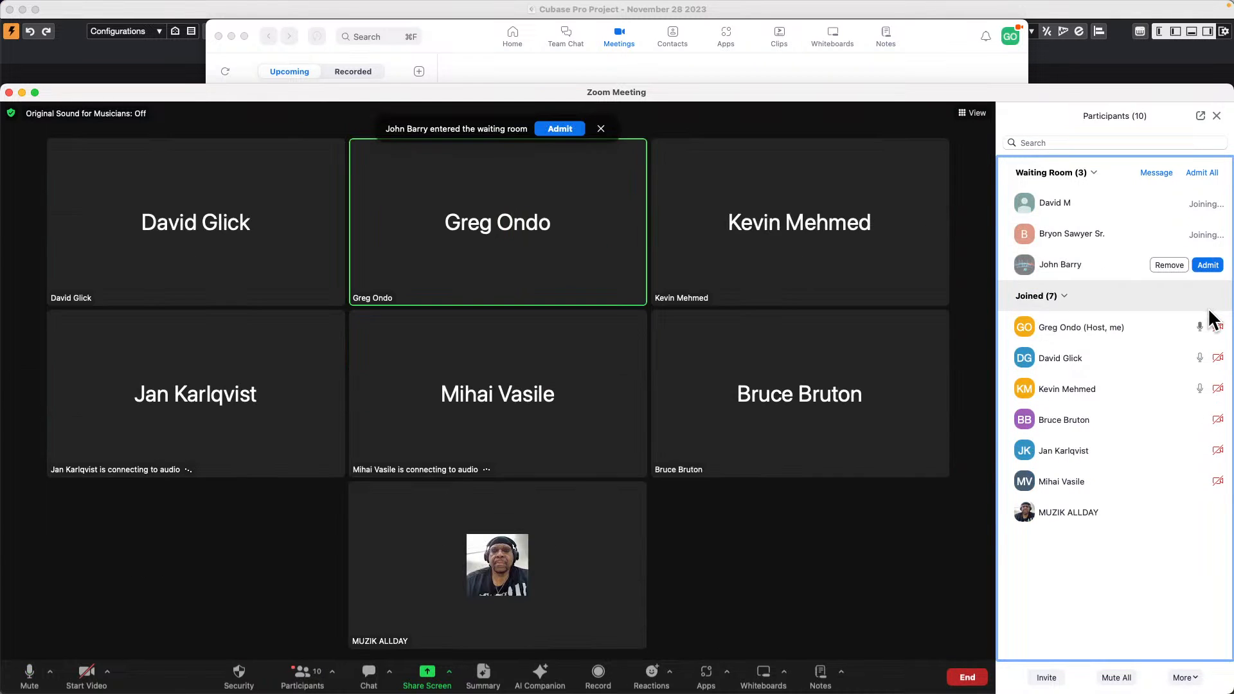
pyautogui.click(1208, 265)
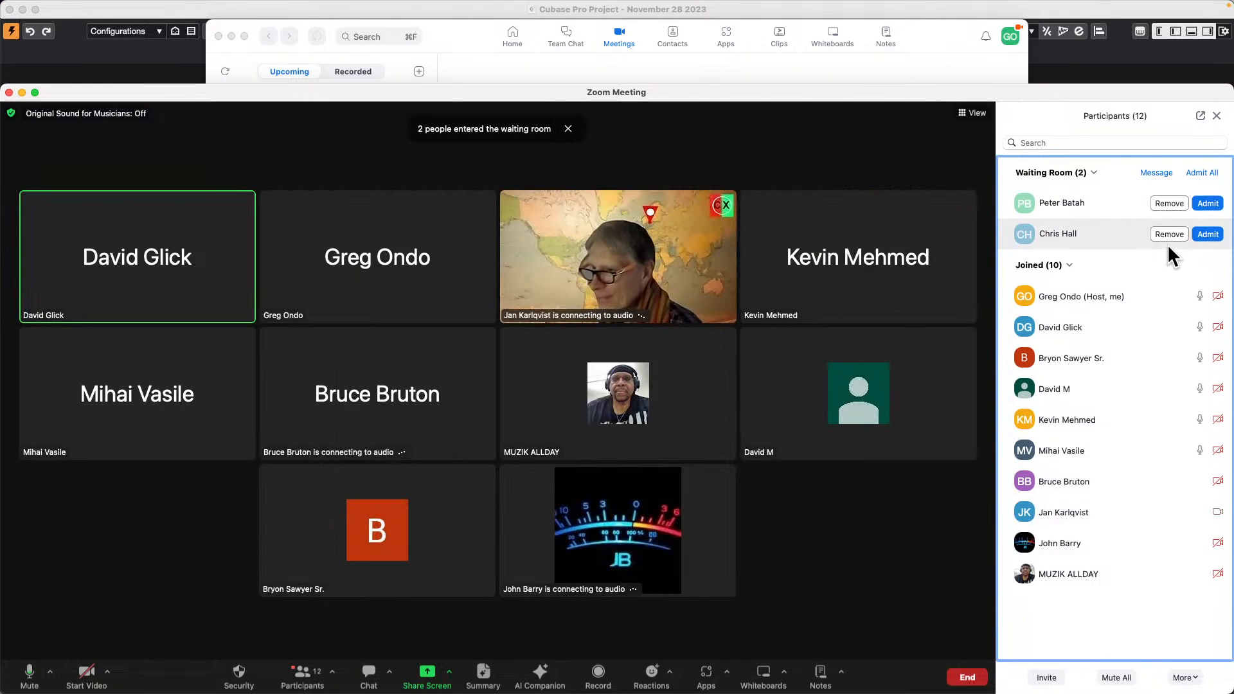
pyautogui.click(1208, 204)
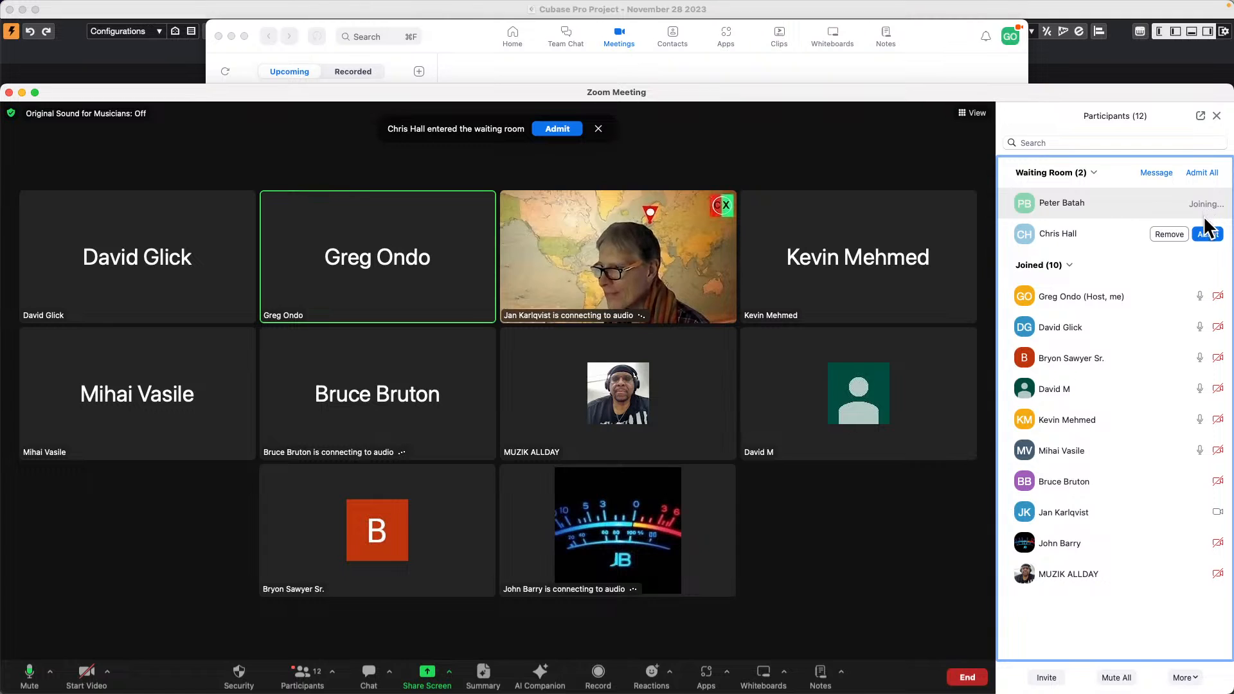
pyautogui.click(1208, 236)
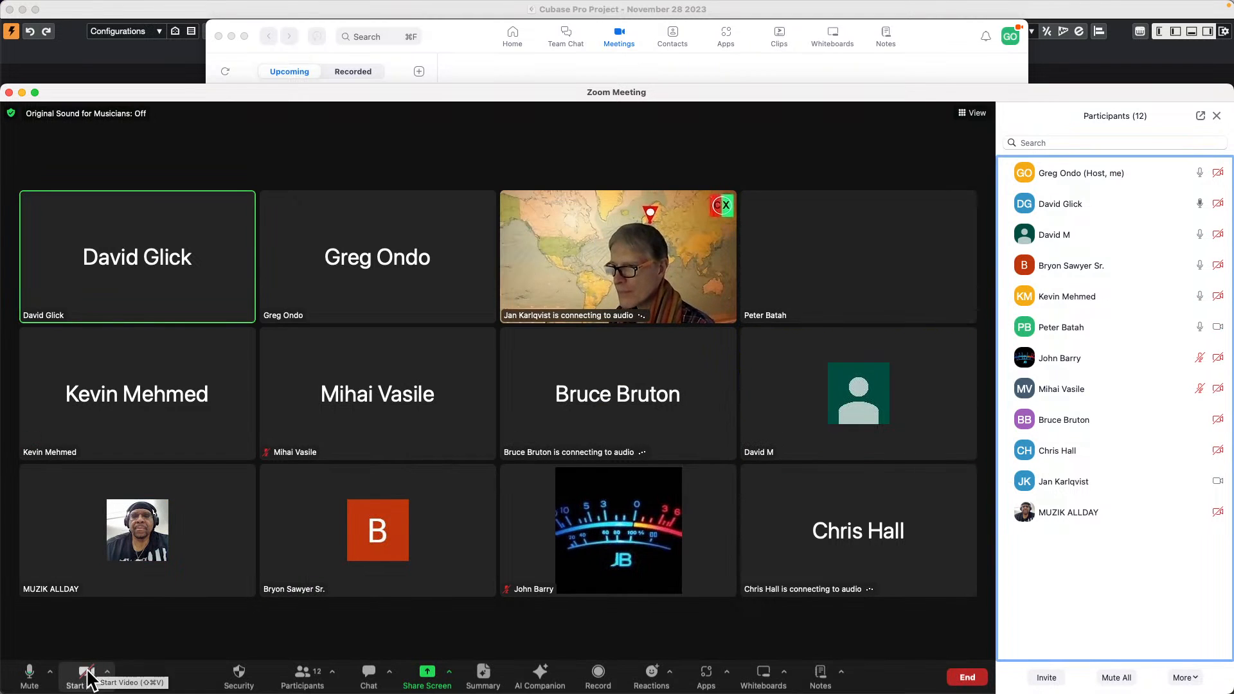
pyautogui.click(86, 675)
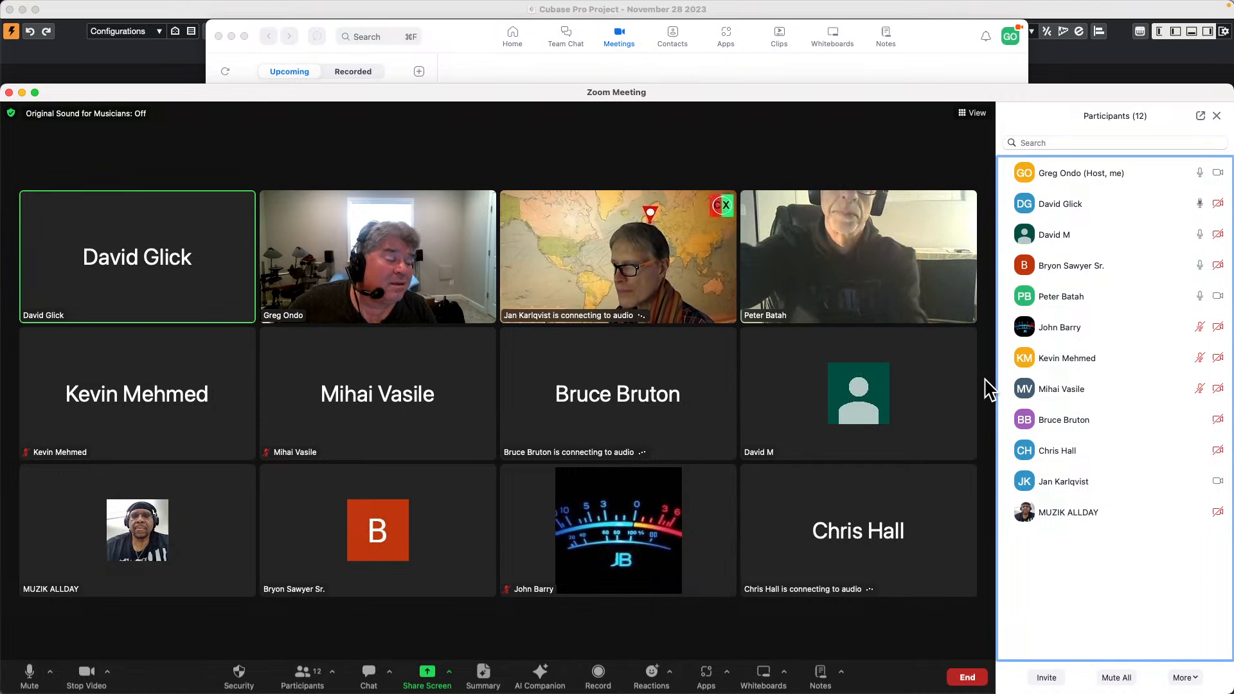
# - Let each latecomer into the running meeting from the waiting room as they arrive
pyautogui.moveTo(660, 570)
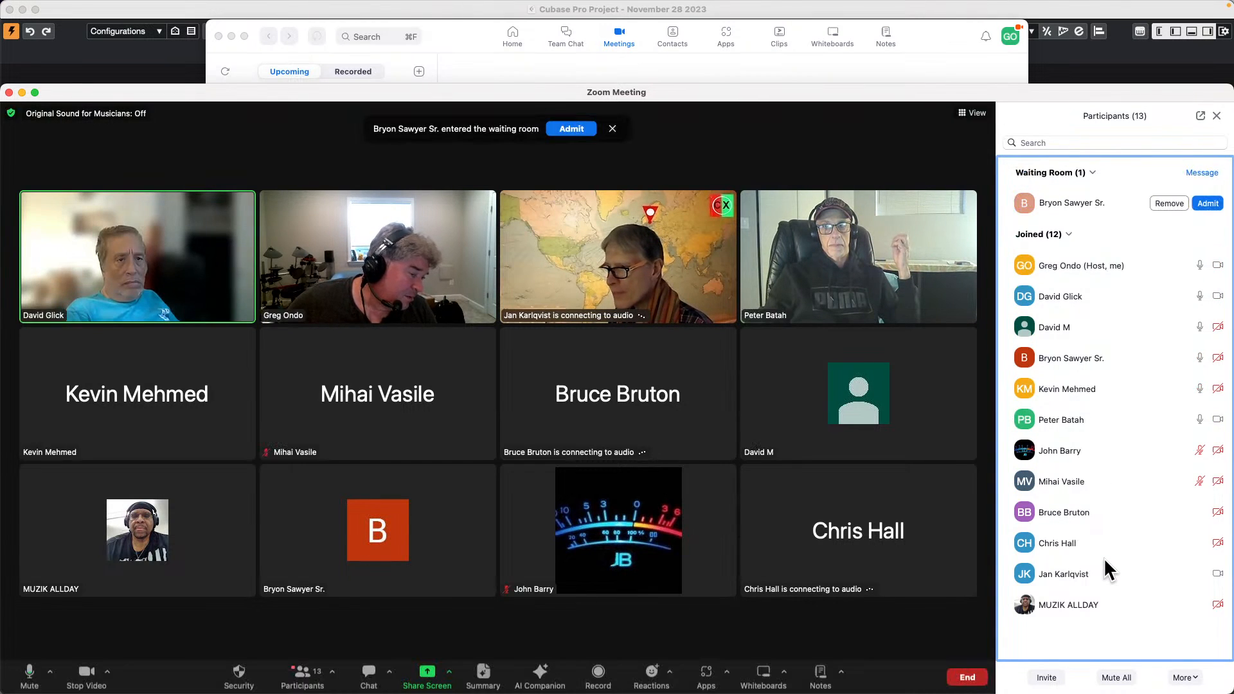
pyautogui.click(1207, 203)
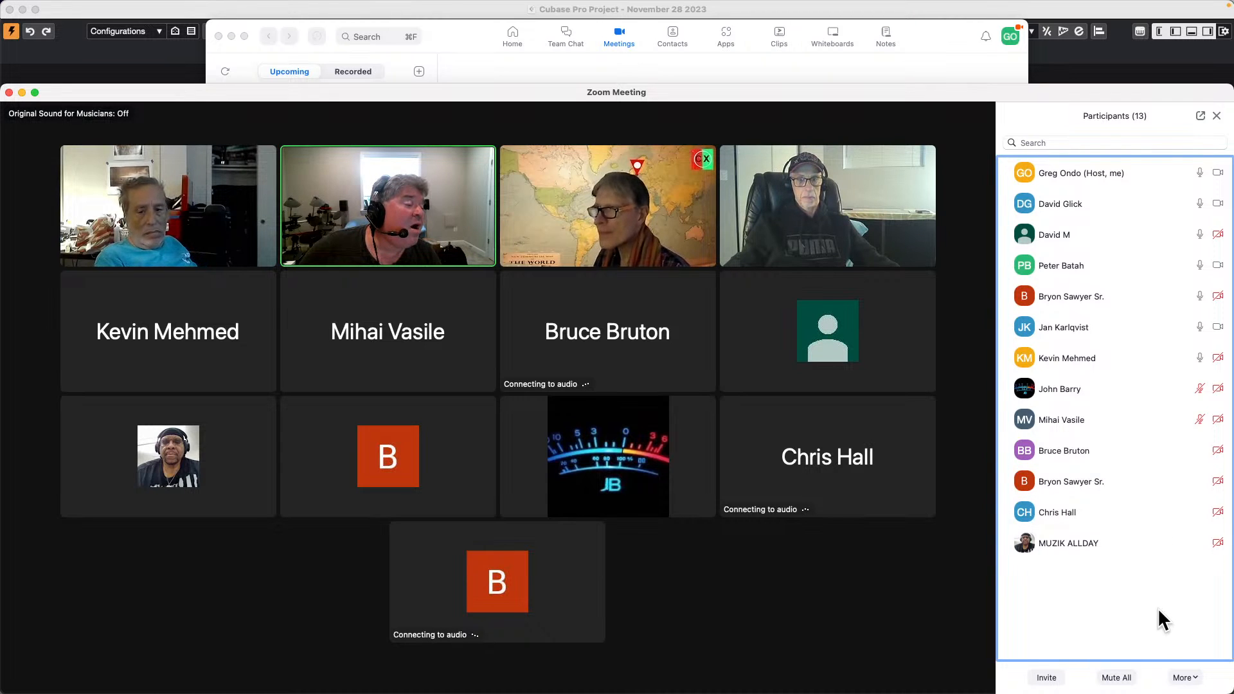
pyautogui.moveTo(1181, 524)
pyautogui.moveTo(1163, 359)
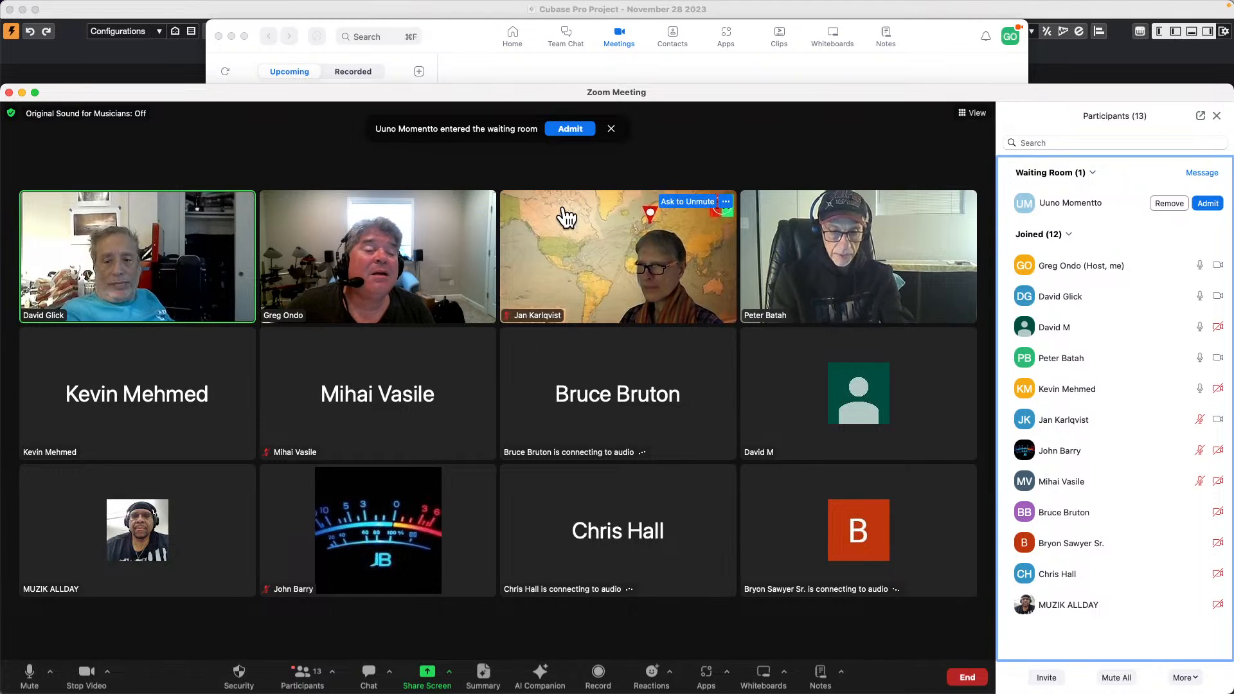
pyautogui.click(570, 129)
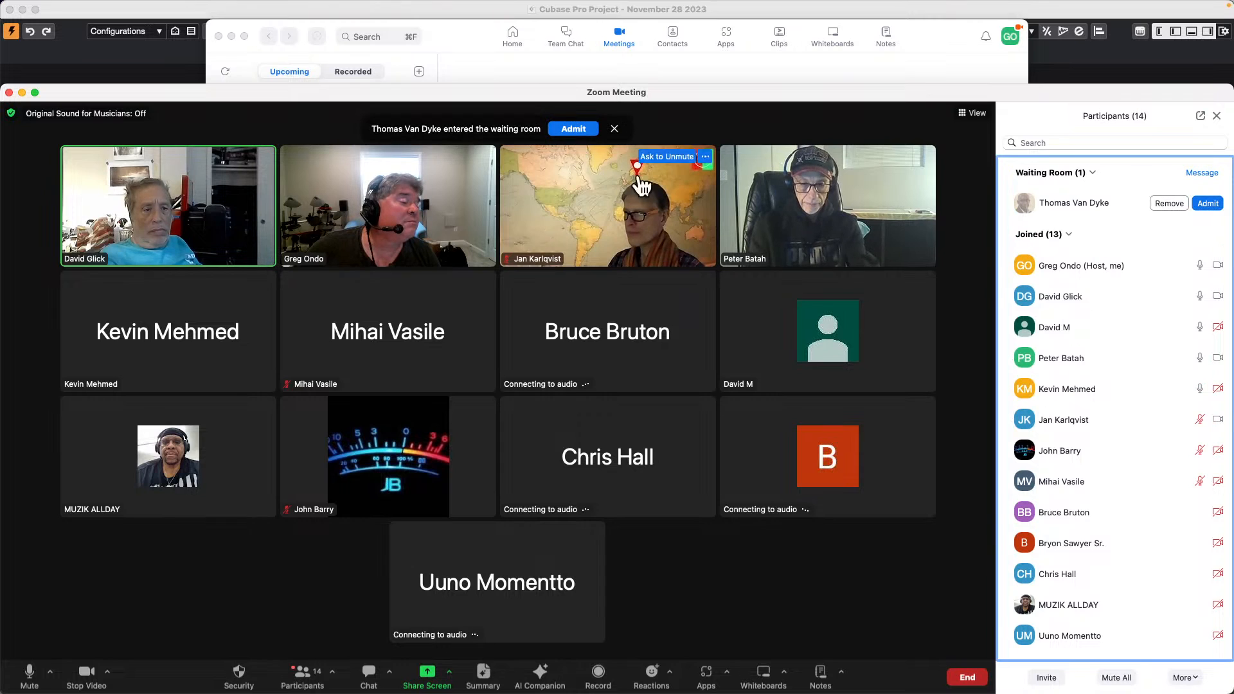
pyautogui.click(1208, 204)
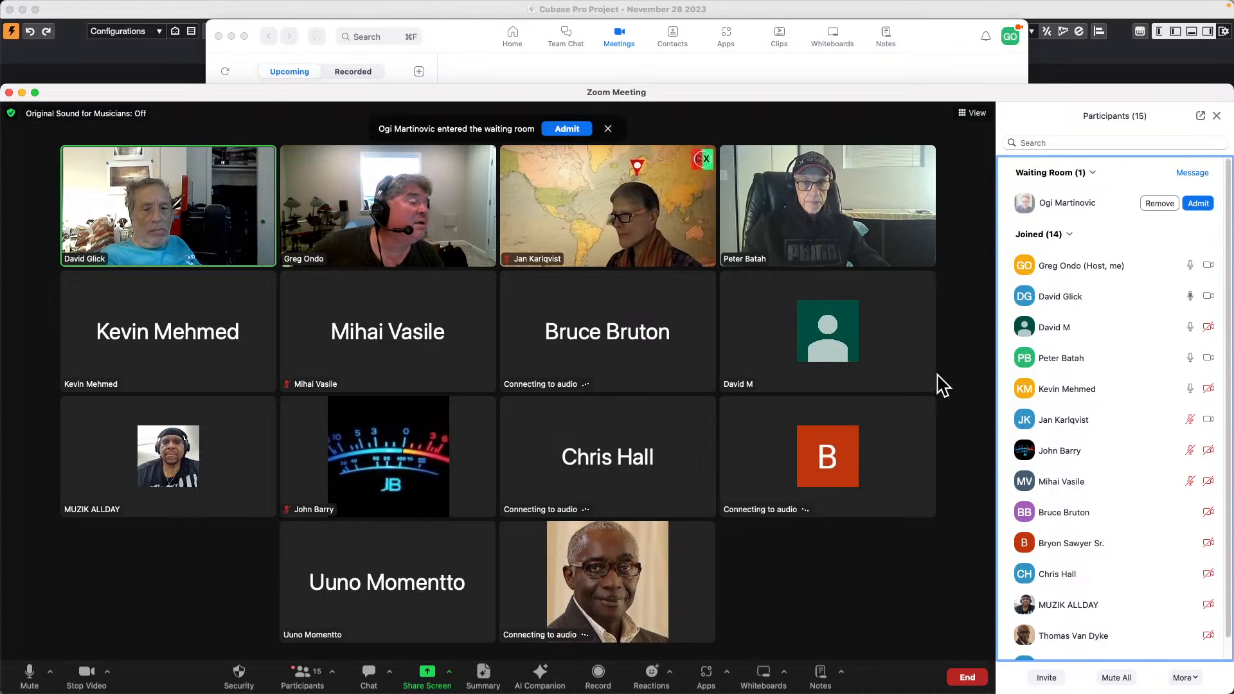
pyautogui.click(1198, 204)
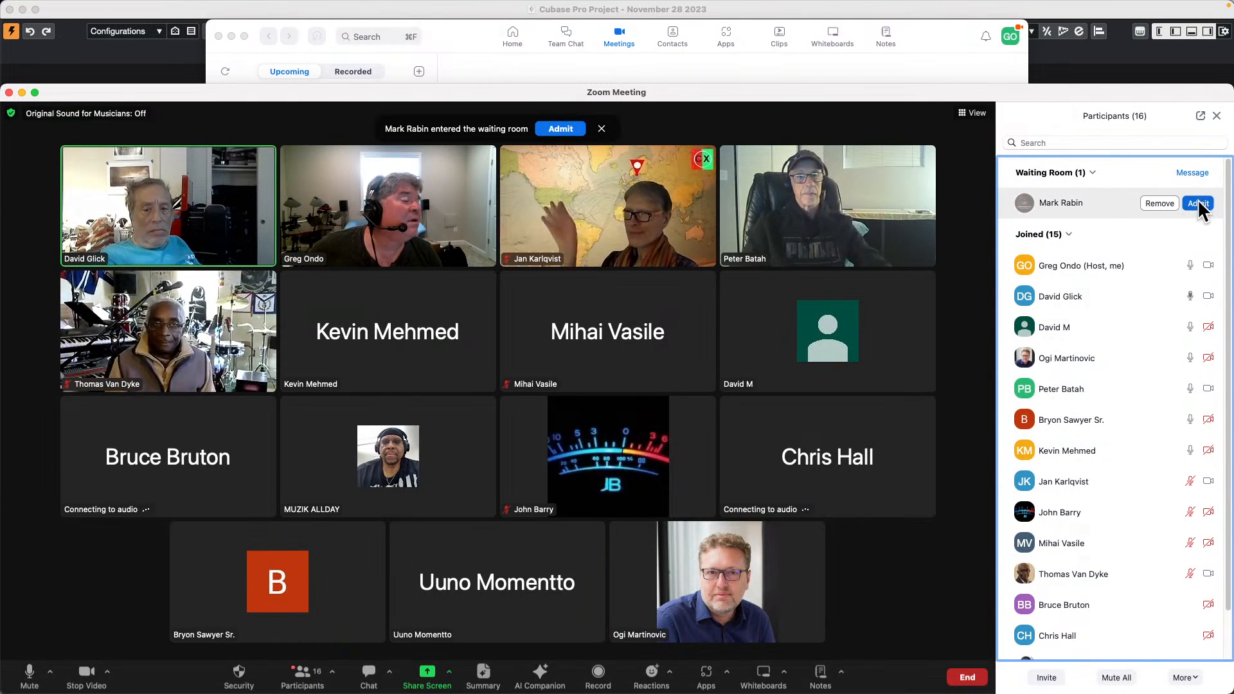
pyautogui.click(1198, 201)
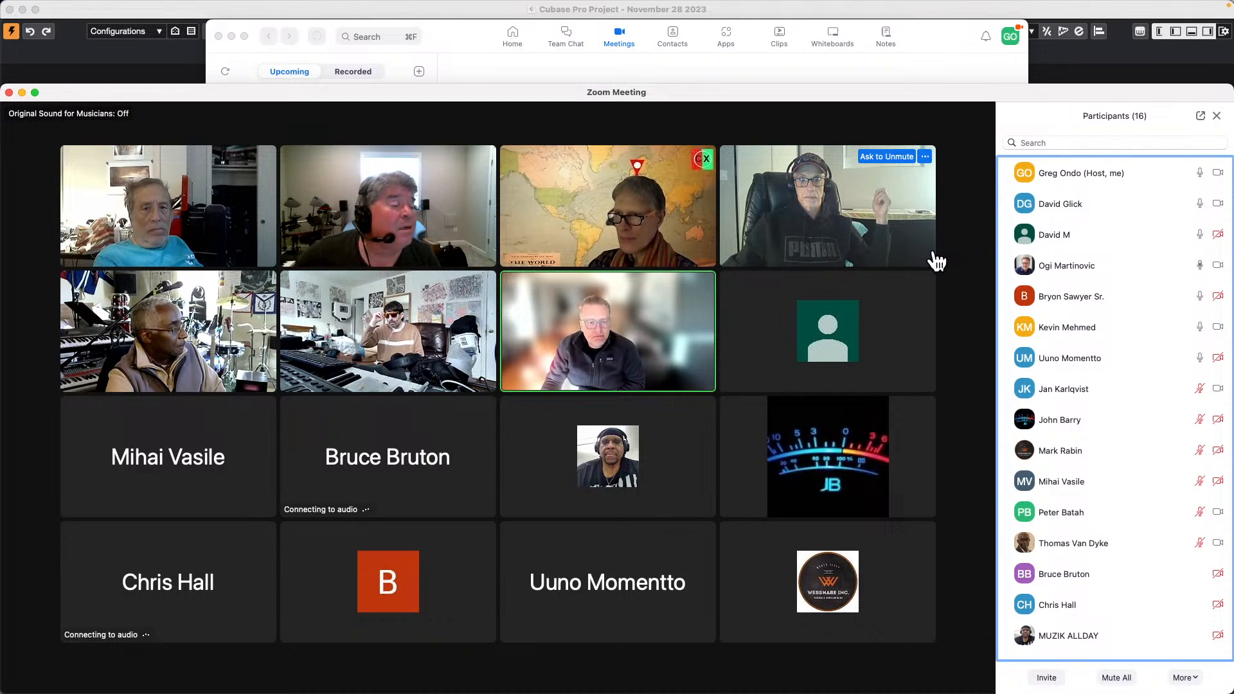
pyautogui.moveTo(1125, 333)
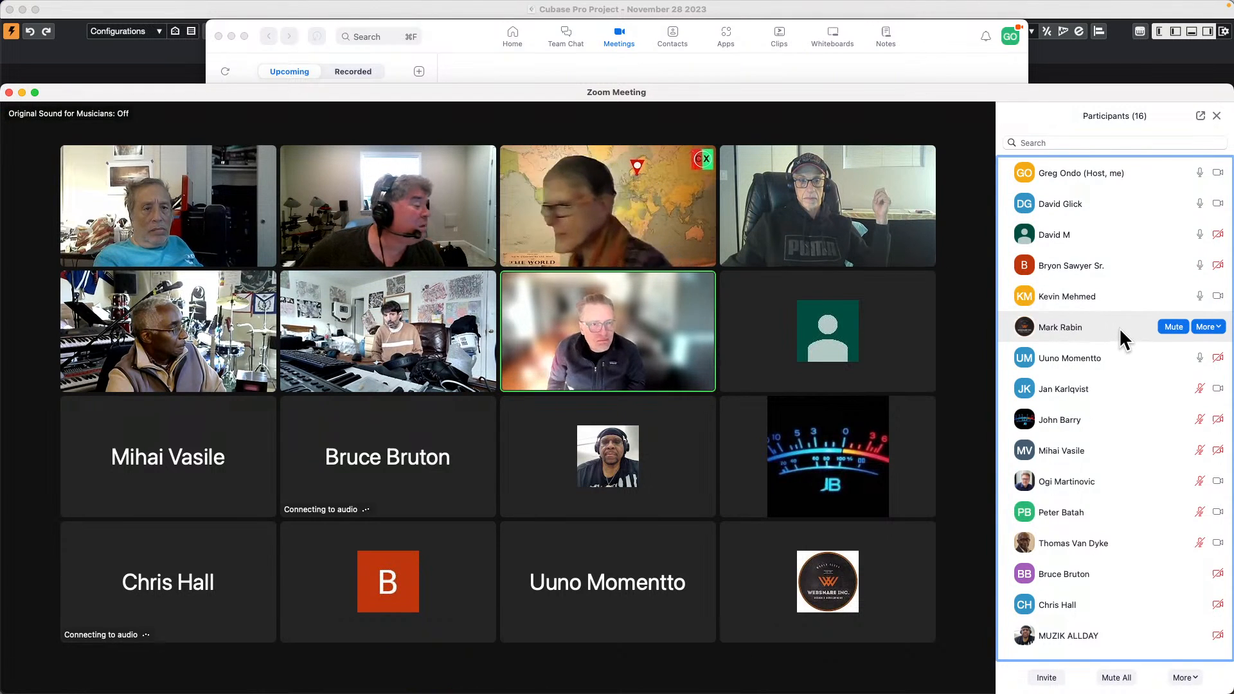